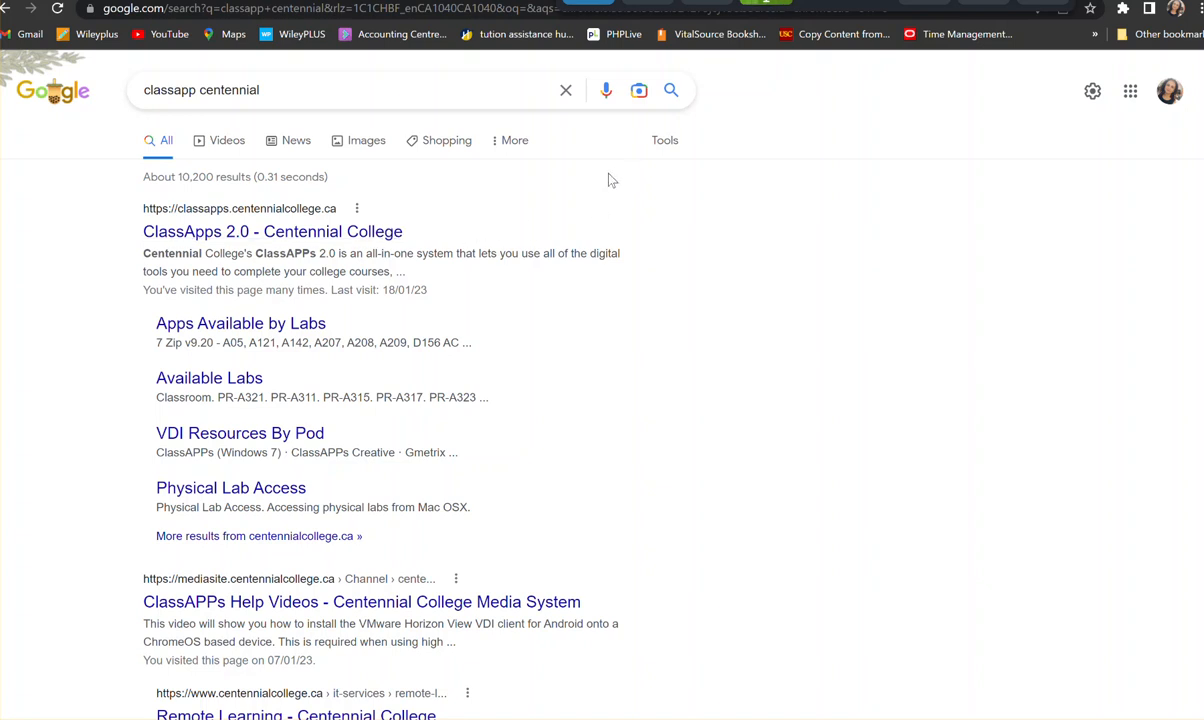
- Open the Centennial College ClassApps 2.0 site from the search results and proceed to its sign-in form for the cencol.ca domain
{"action": "left_click", "coordinate": [288, 238]}
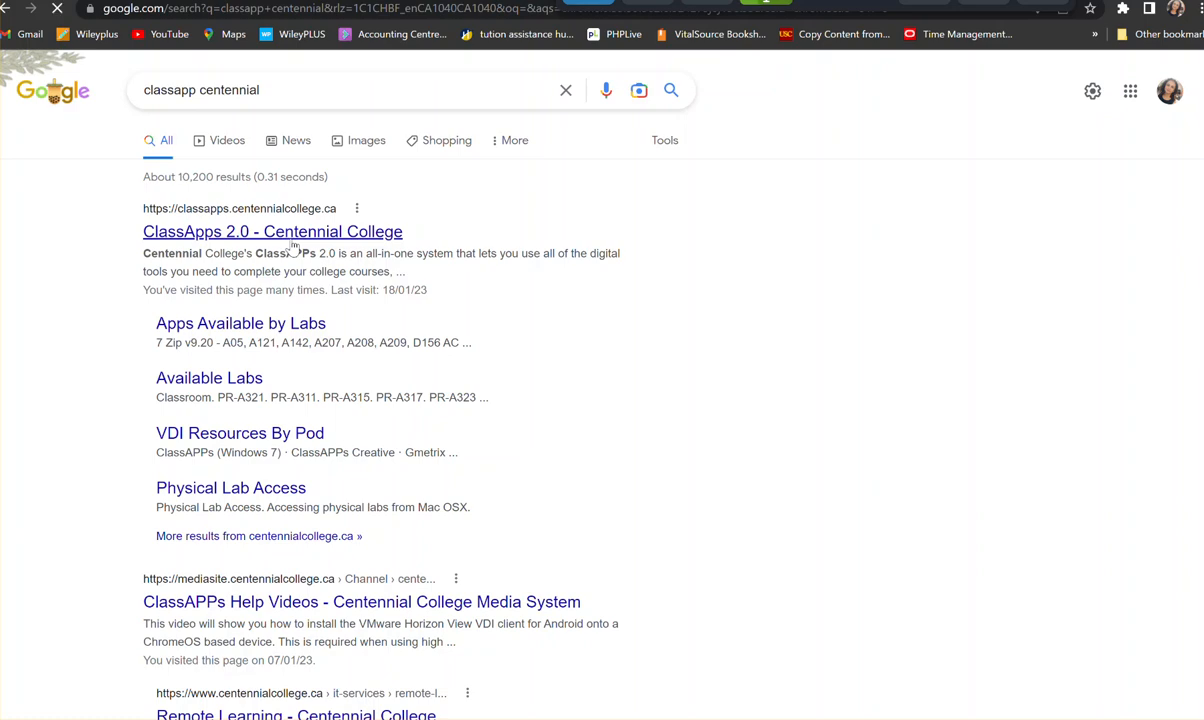
{"action": "scroll", "coordinate": [670, 345], "scroll_direction": "down", "scroll_amount": 3}
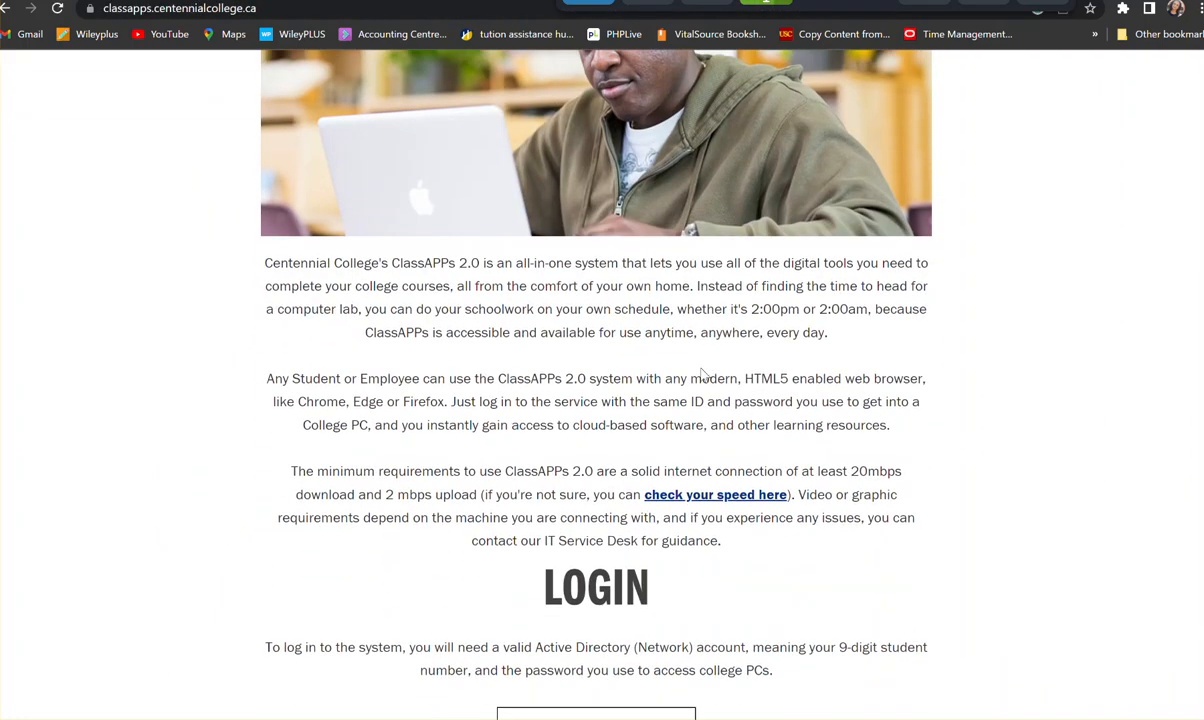
{"action": "scroll", "coordinate": [703, 370], "scroll_direction": "down", "scroll_amount": 2}
{"action": "left_click", "coordinate": [637, 567]}
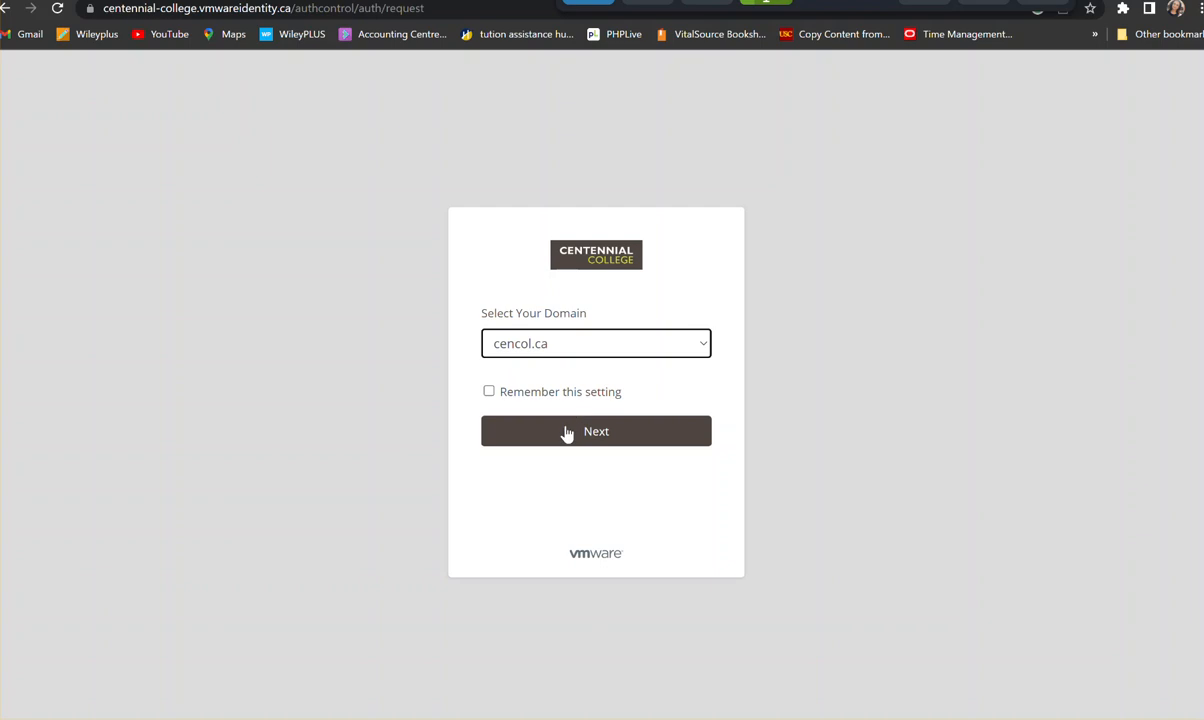
{"action": "left_click", "coordinate": [567, 430]}
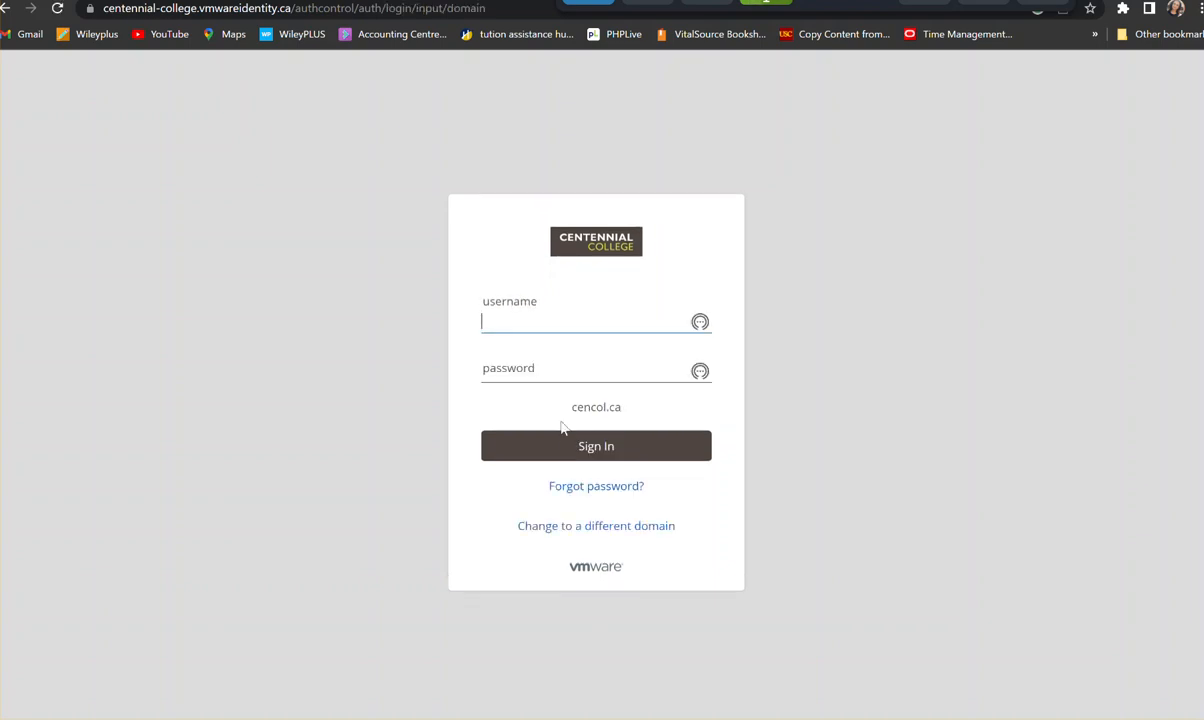
- Sign in to the ClassApps portal with the account username and password
{"action": "key", "text": "Tab"}
{"action": "type", "text": "•••••••••••"}
{"action": "left_click", "coordinate": [559, 451]}
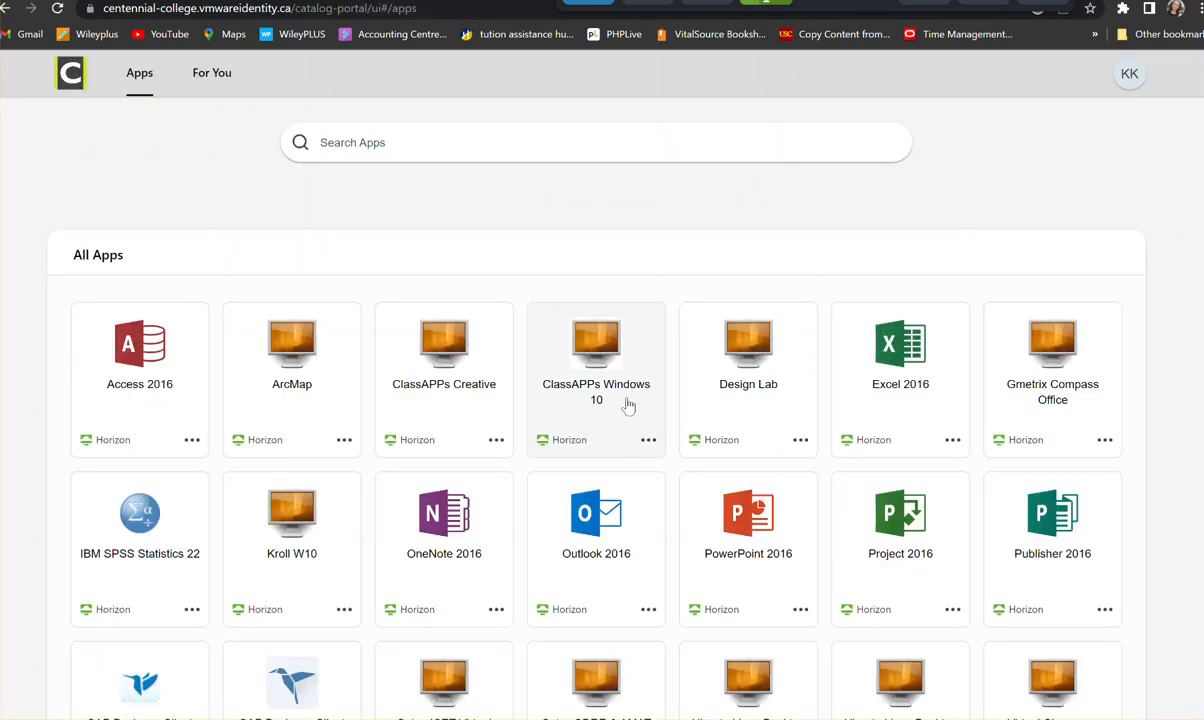
- Launch the ClassAPPs Windows 10 desktop, decline the all-screens fullscreen permission, and close the print balance window
{"action": "left_click", "coordinate": [628, 404]}
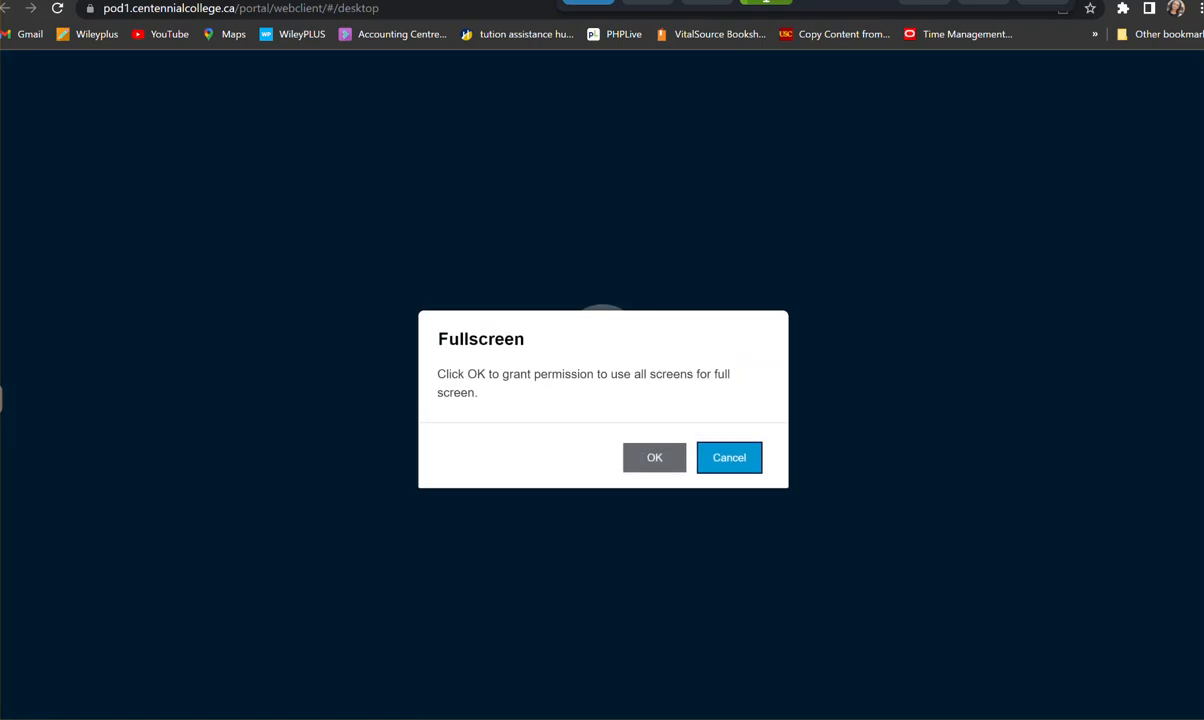
{"action": "left_click", "coordinate": [727, 460]}
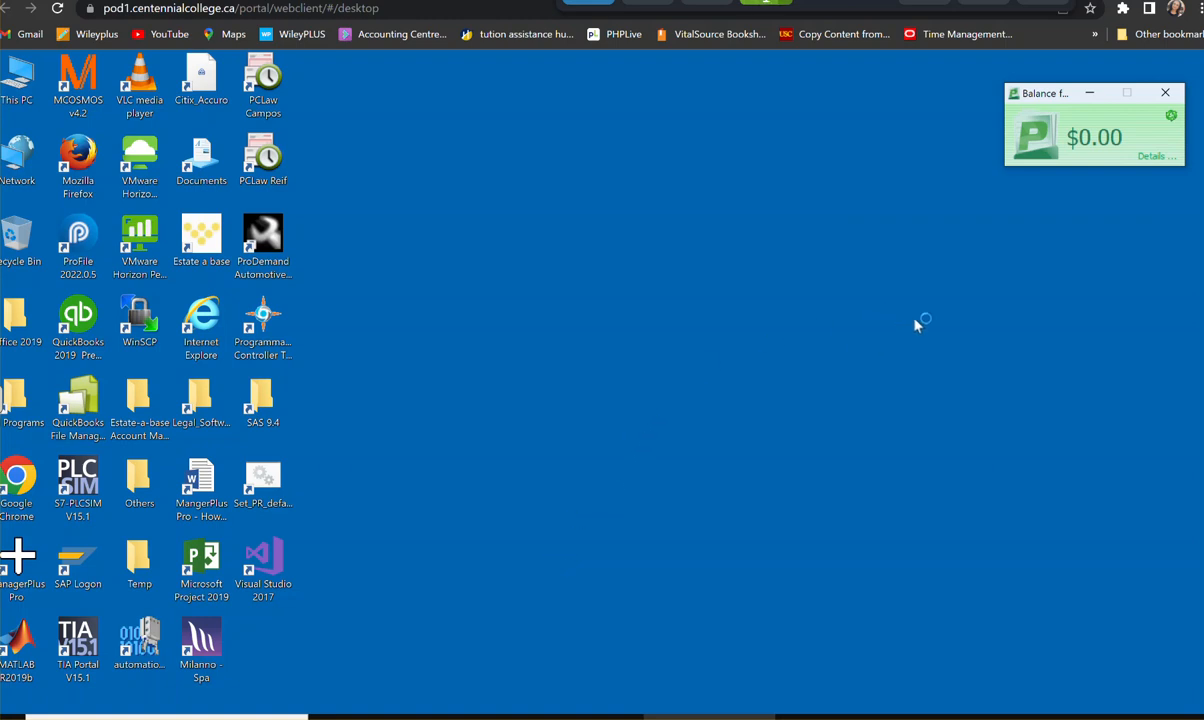
{"action": "left_click", "coordinate": [1165, 94]}
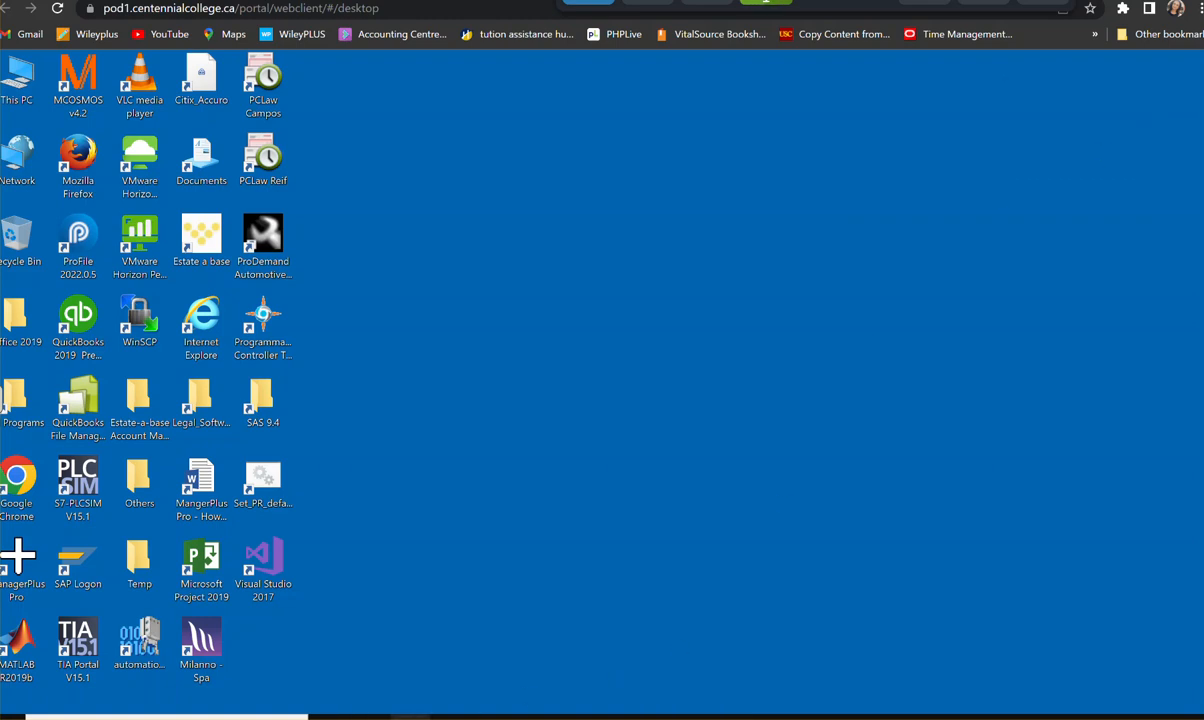
- Open the ACCT238 folder on the H: network drive and check the contents of its OMNSYS-Lessson 4 folder
{"action": "left_click", "coordinate": [410, 717]}
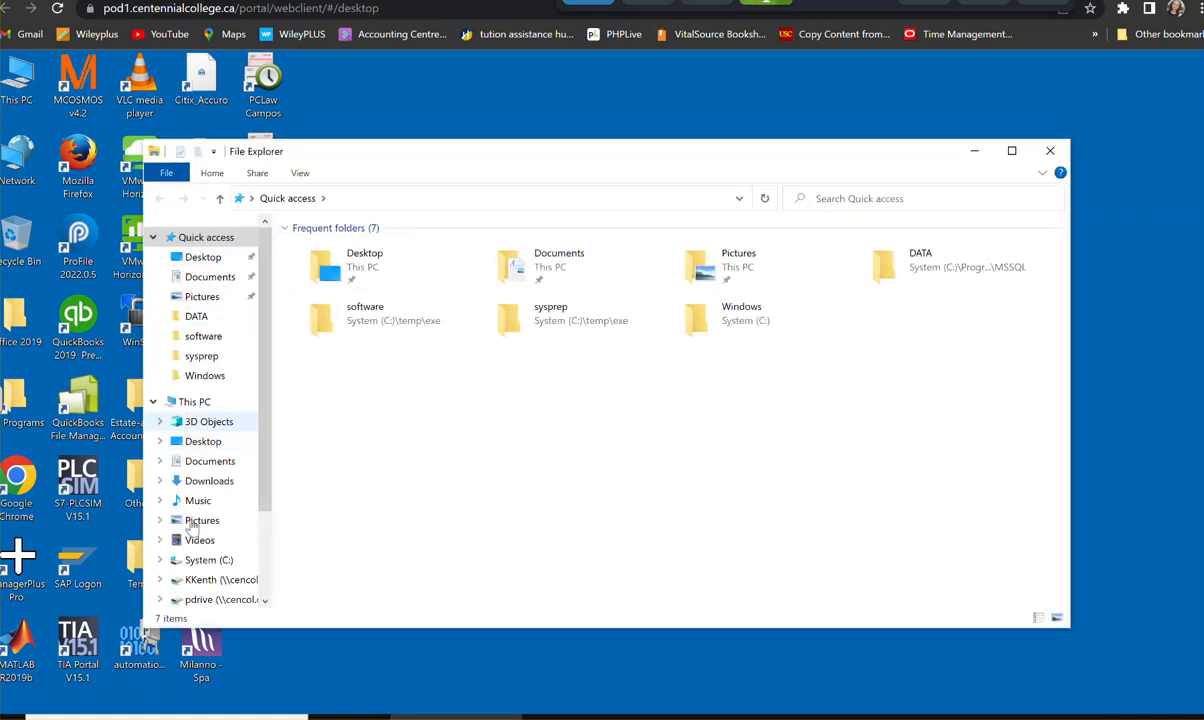
{"action": "left_click", "coordinate": [203, 580]}
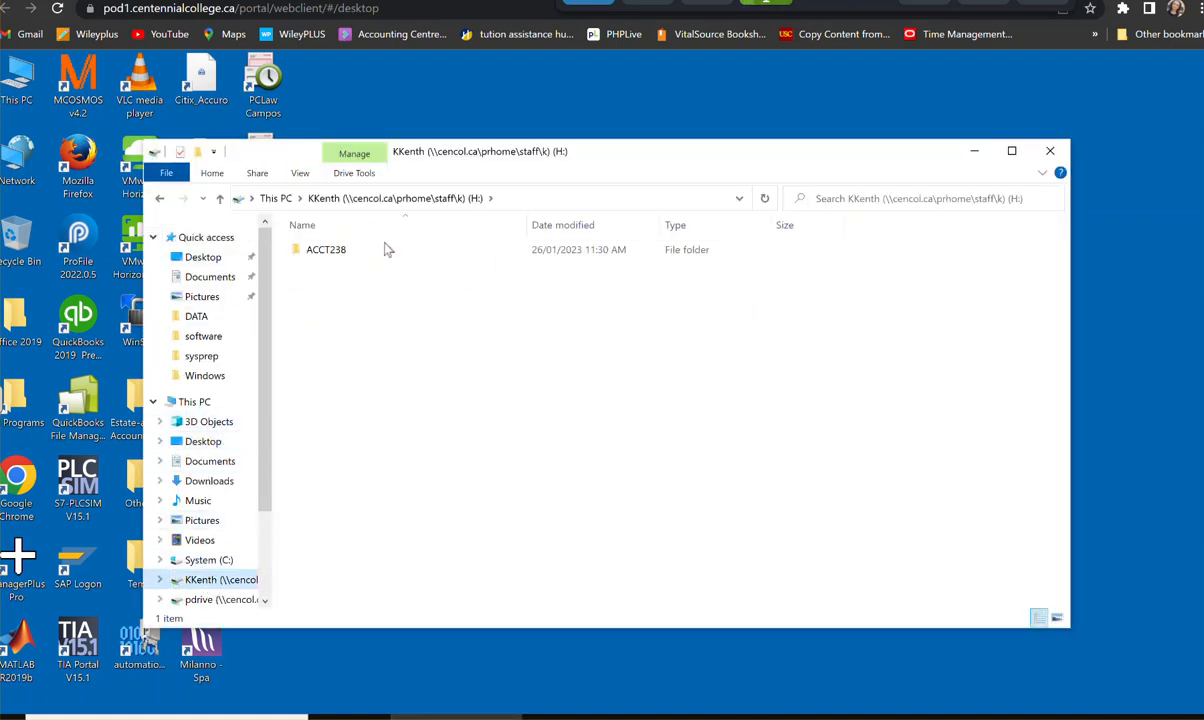
{"action": "double_click", "coordinate": [306, 251]}
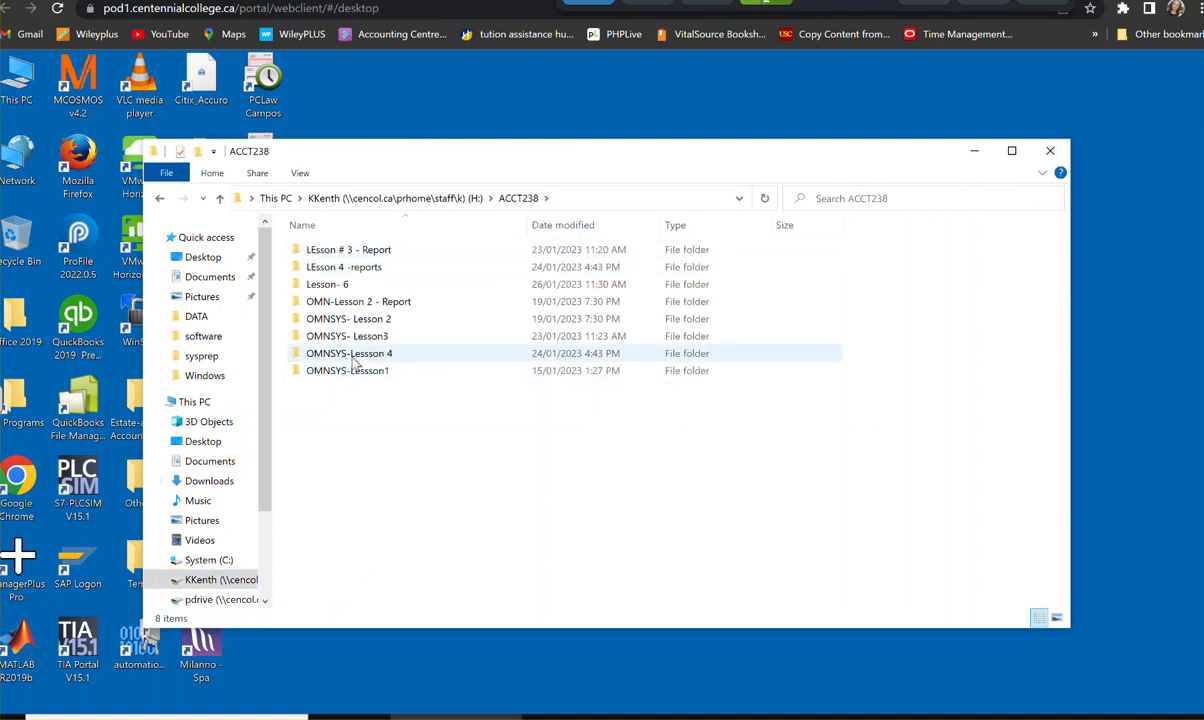
{"action": "double_click", "coordinate": [355, 363]}
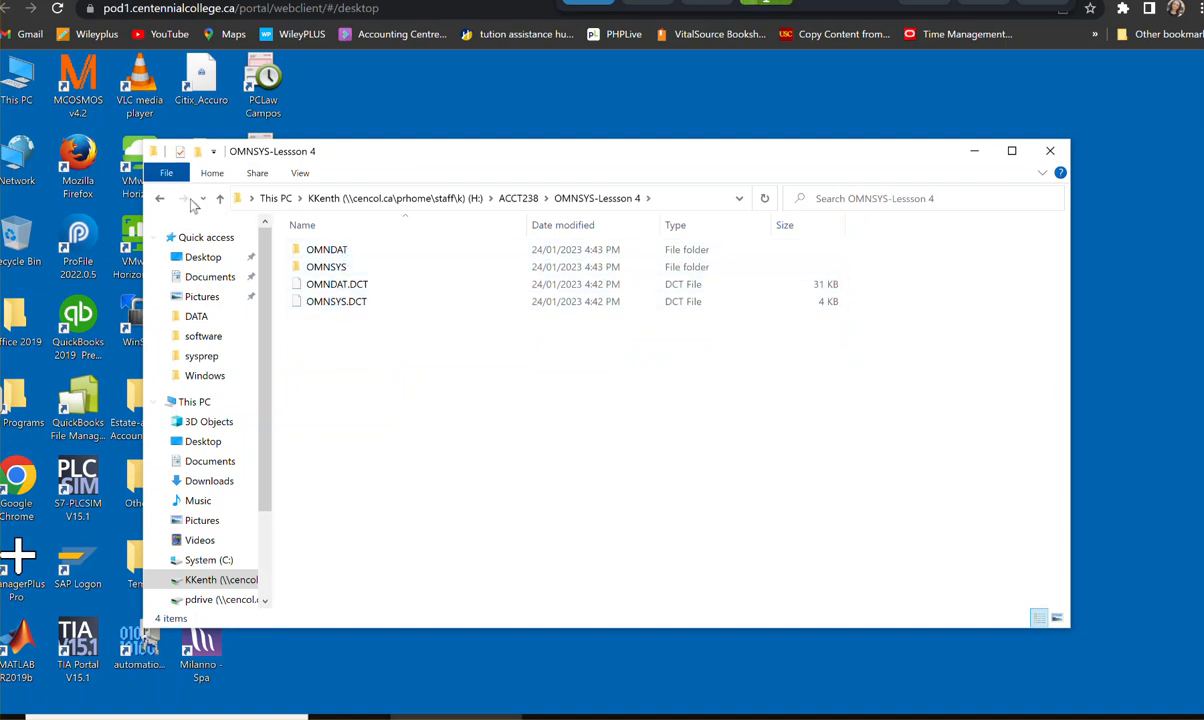
{"action": "left_click", "coordinate": [159, 199]}
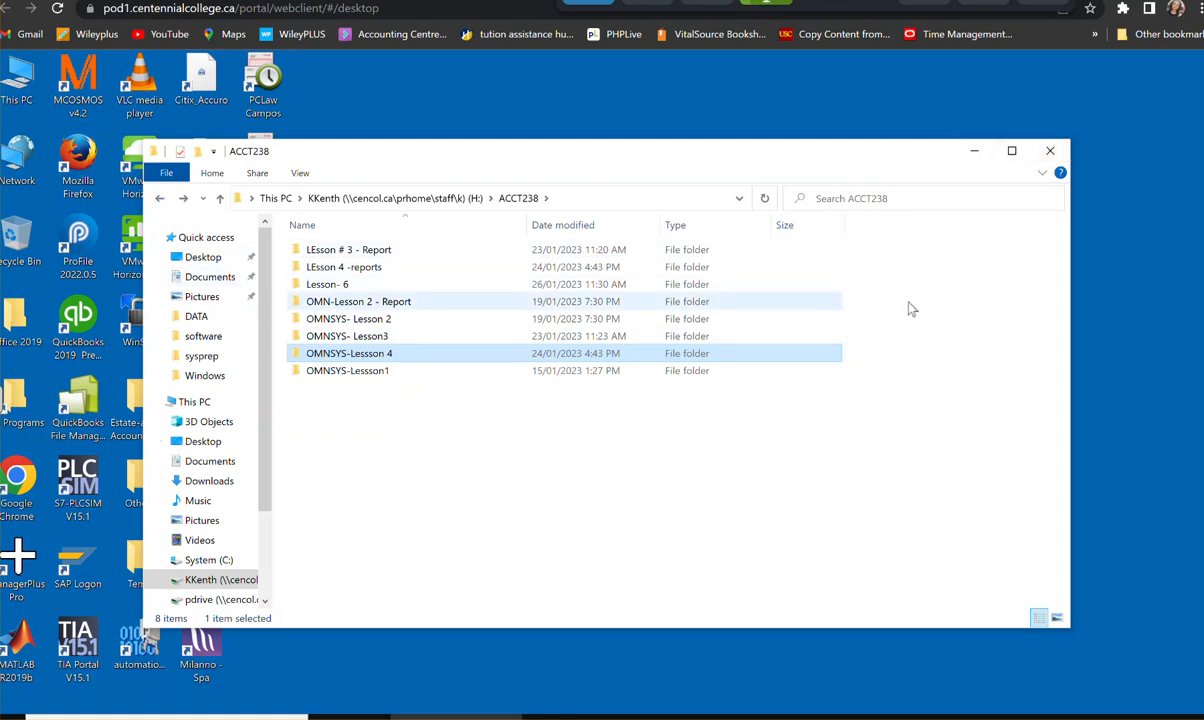
- Copy the OMNSYS-Lessson 4 folder from ACCT238 to the desktop, accepting the security warning, and close the file window
{"action": "left_click_drag", "start_coordinate": [1069, 325], "coordinate": [570, 325]}
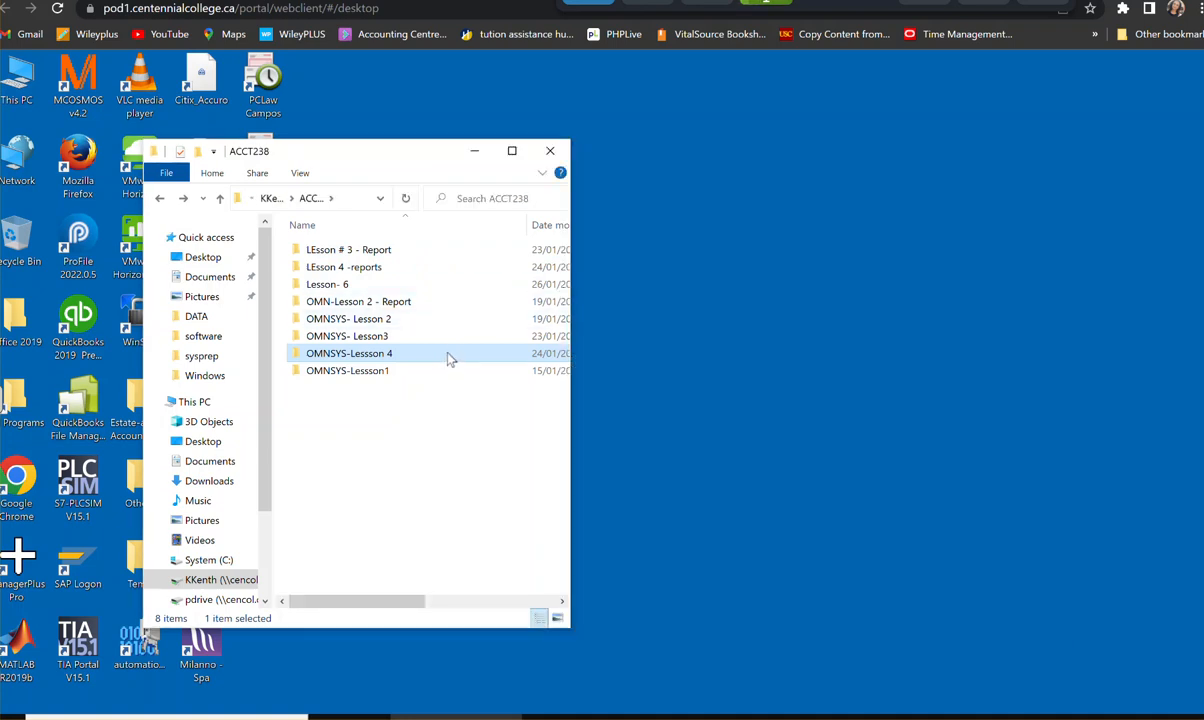
{"action": "left_click_drag", "start_coordinate": [449, 360], "coordinate": [600, 356]}
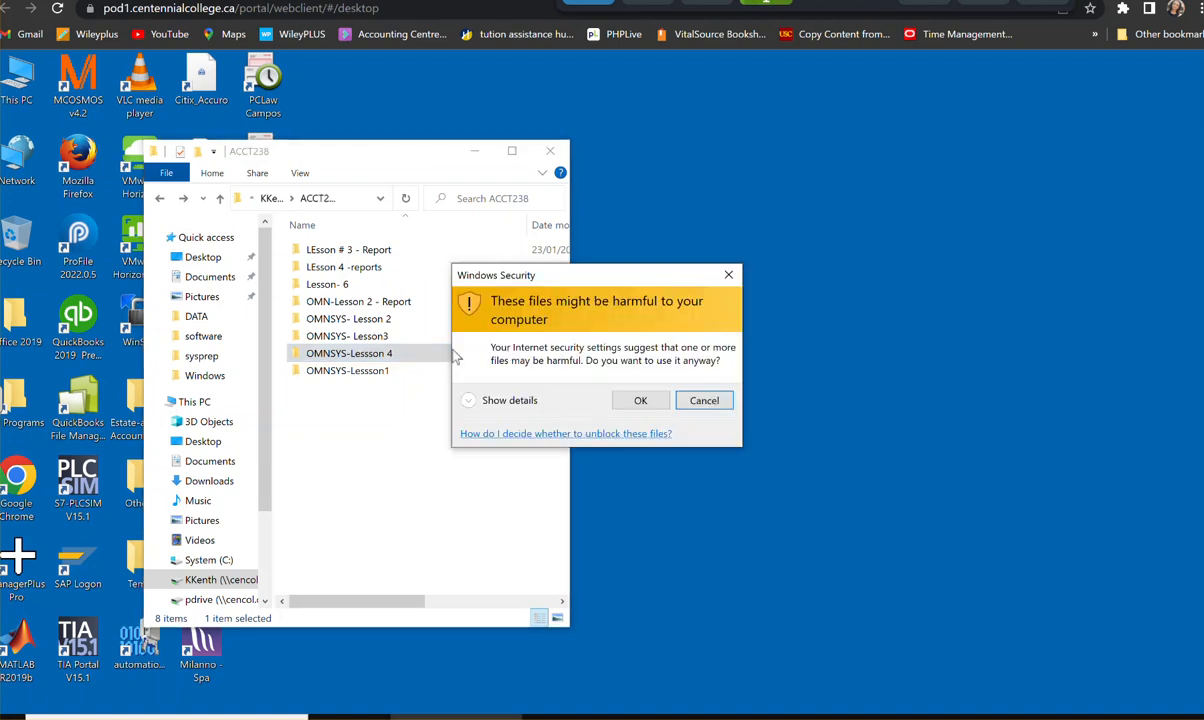
{"action": "left_click", "coordinate": [641, 397]}
{"action": "left_click", "coordinate": [550, 151]}
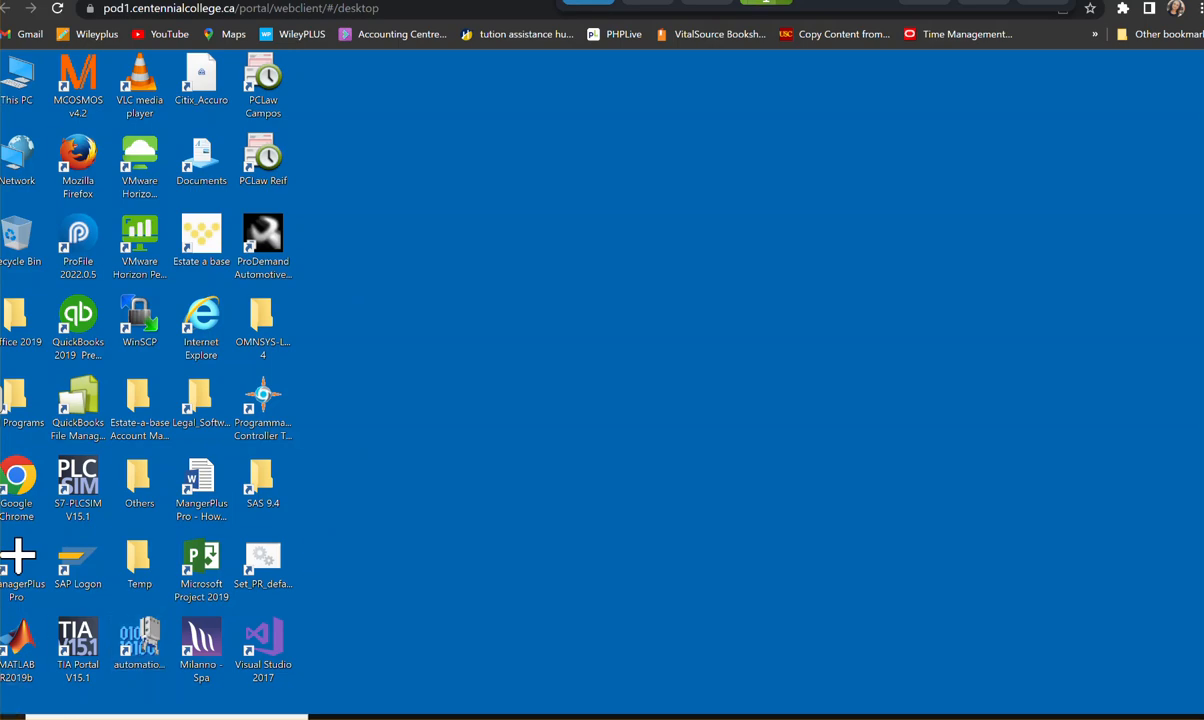
- Launch SQL Server 2014 Management Studio from the Microsoft SQL Server 2014 program group
{"action": "left_click", "coordinate": [5, 717]}
{"action": "scroll", "coordinate": [130, 432], "scroll_direction": "down", "scroll_amount": 15}
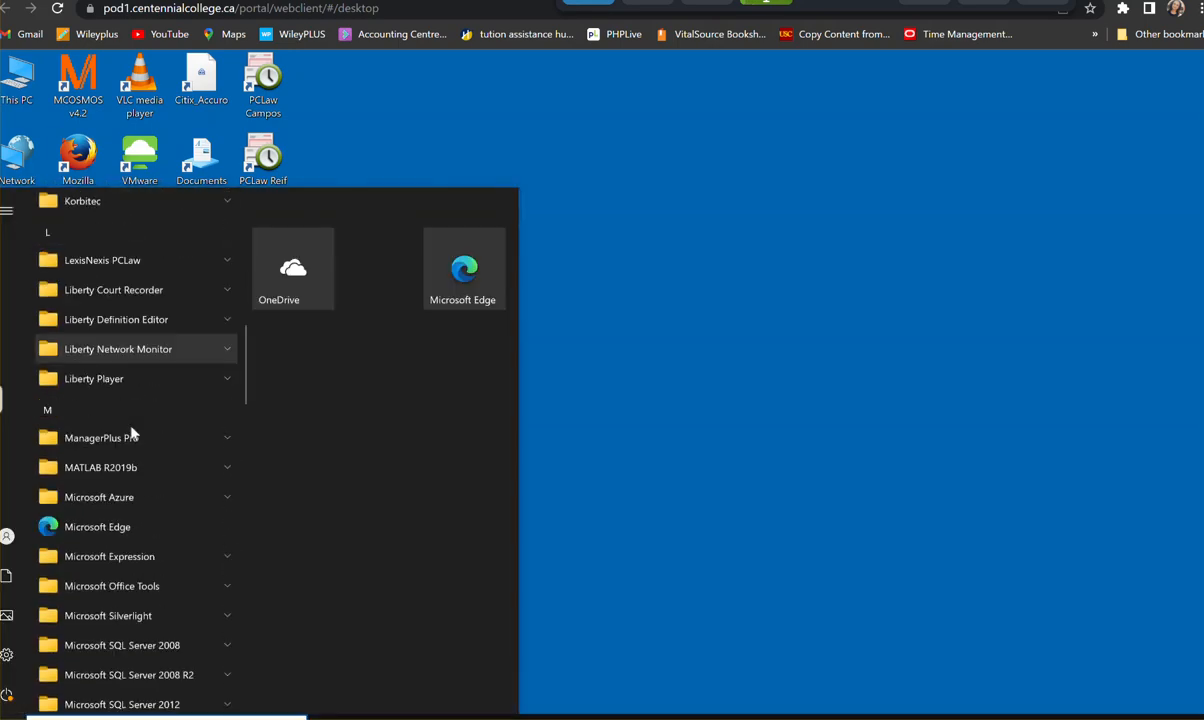
{"action": "scroll", "coordinate": [131, 432], "scroll_direction": "up", "scroll_amount": 5}
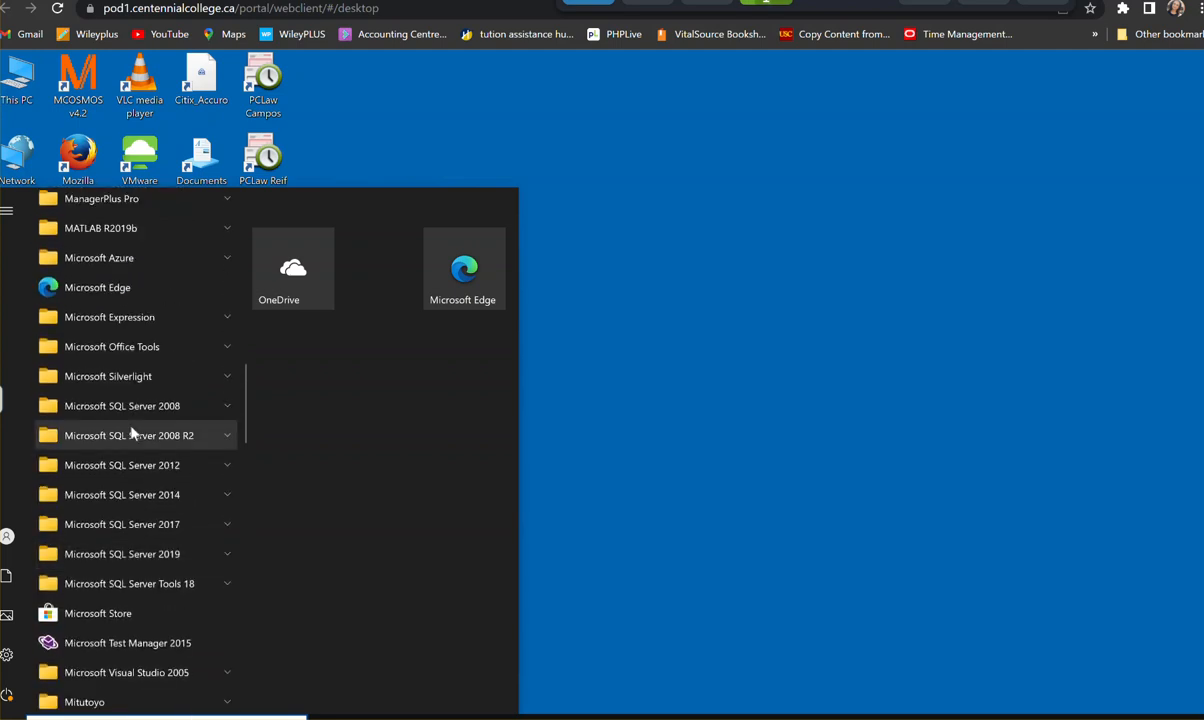
{"action": "left_click", "coordinate": [125, 496]}
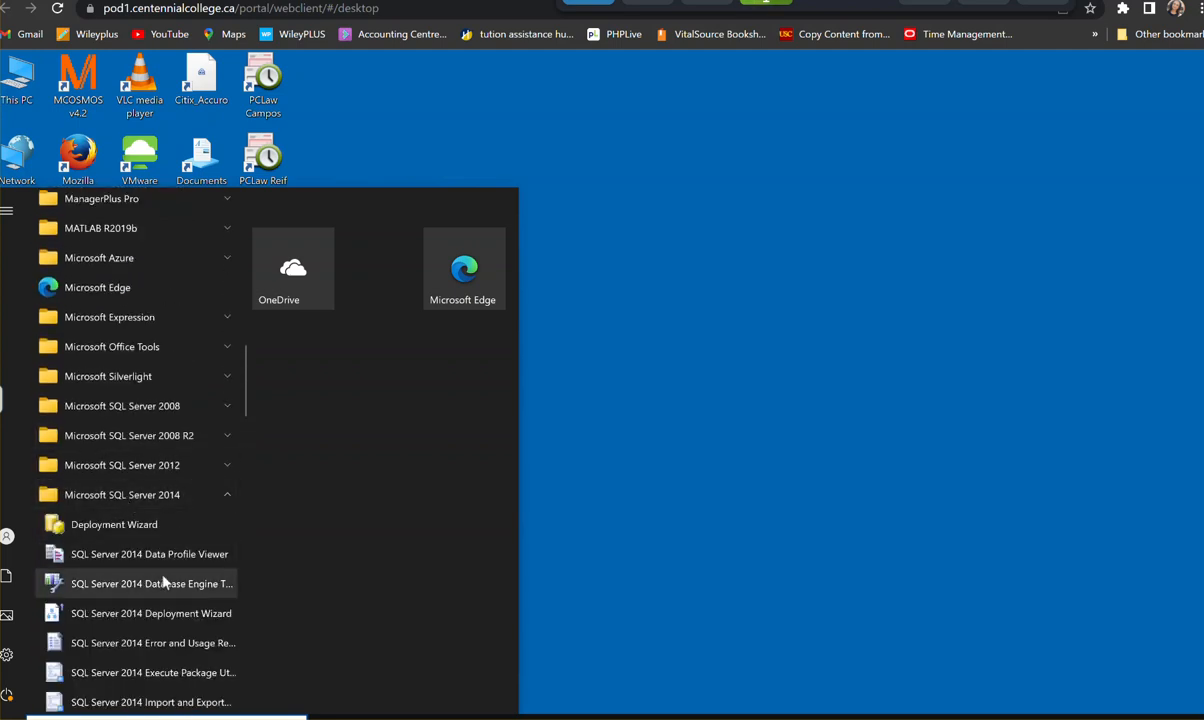
{"action": "scroll", "coordinate": [166, 578], "scroll_direction": "down", "scroll_amount": 2}
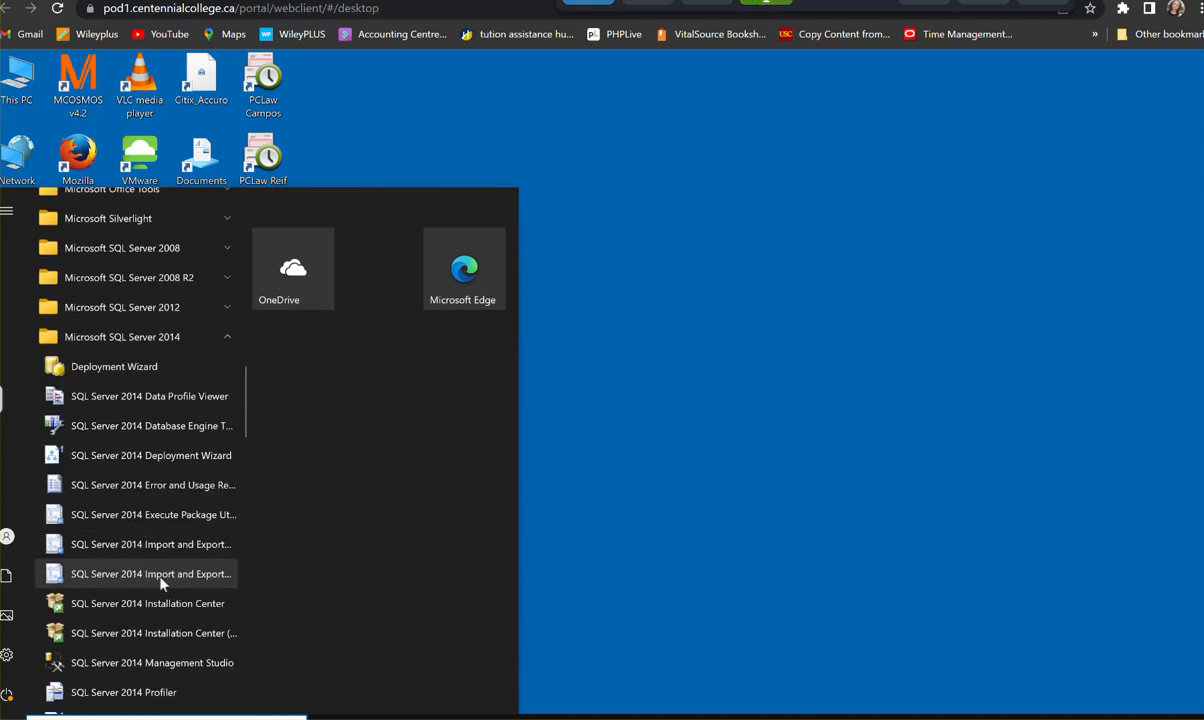
{"action": "left_click", "coordinate": [160, 666]}
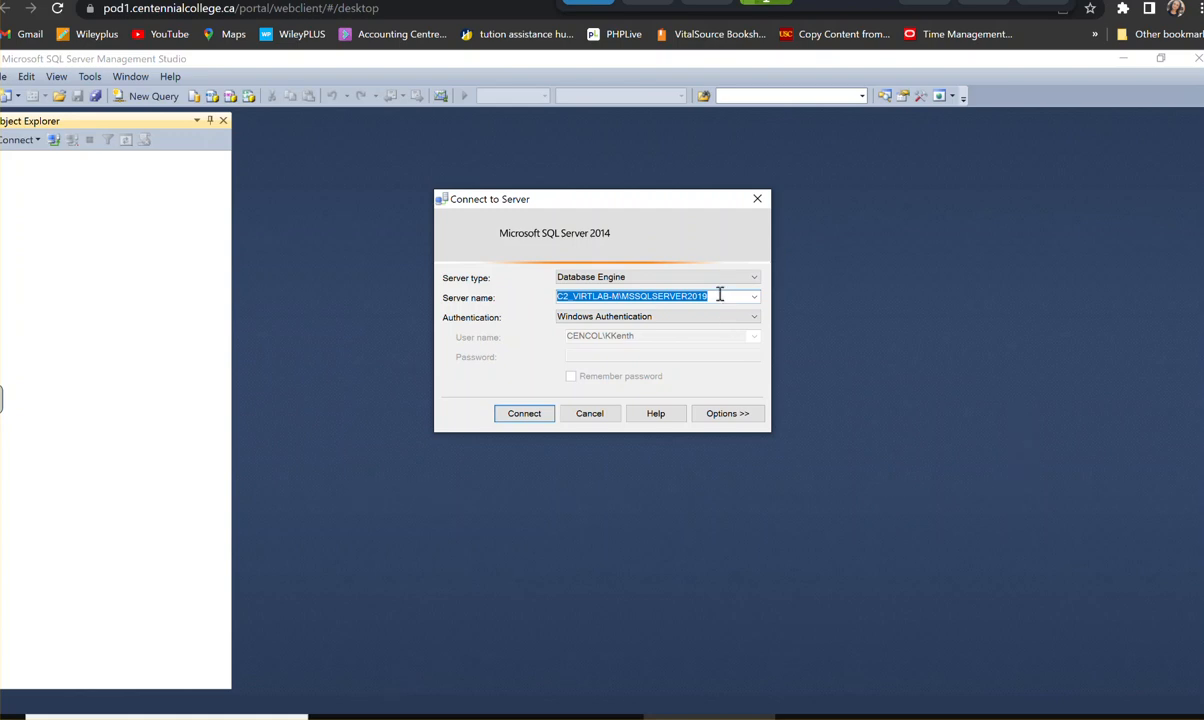
- Browse the local Database Engine servers and choose CLASSAPPS-24\ACCPAC2019 as the server to connect to
{"action": "left_click_drag", "start_coordinate": [730, 297], "coordinate": [541, 299]}
{"action": "left_click", "coordinate": [755, 300]}
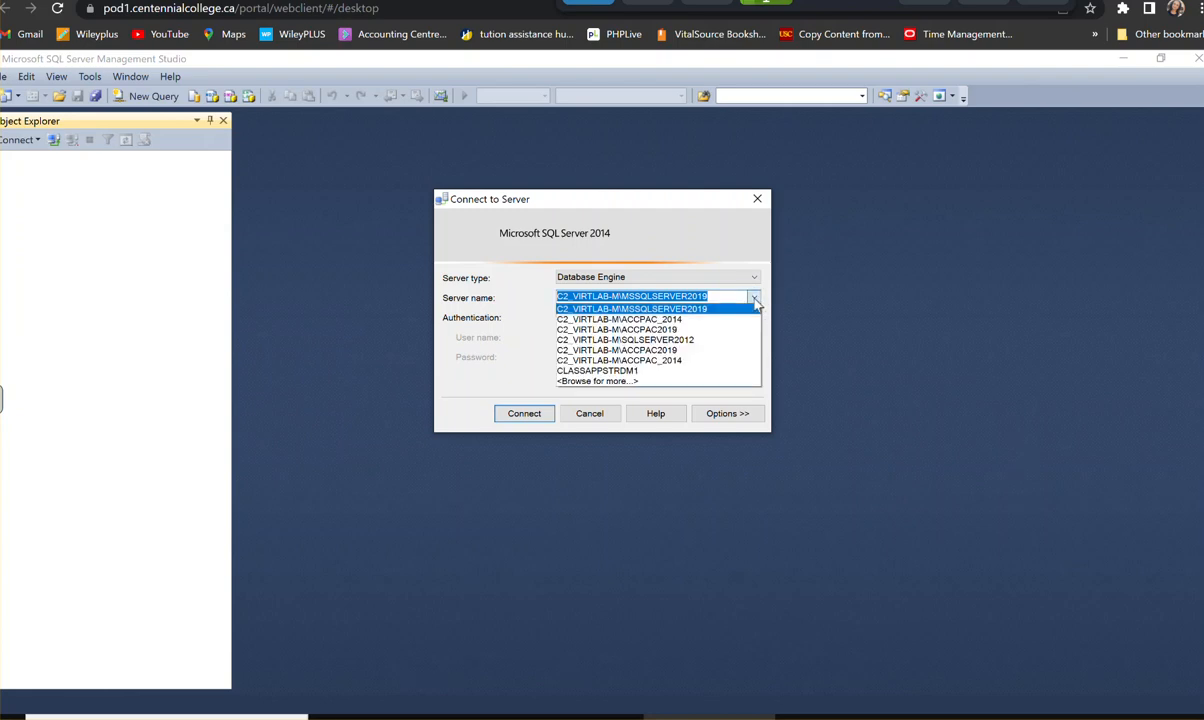
{"action": "left_click", "coordinate": [600, 382]}
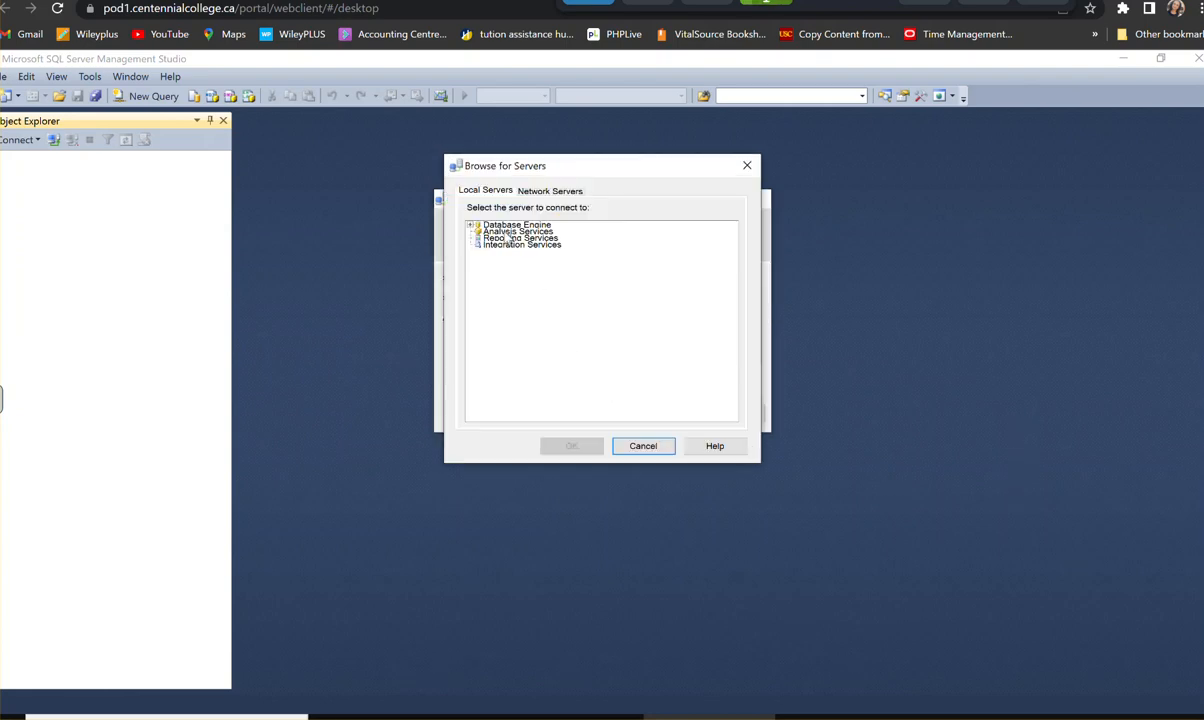
{"action": "left_click", "coordinate": [472, 227]}
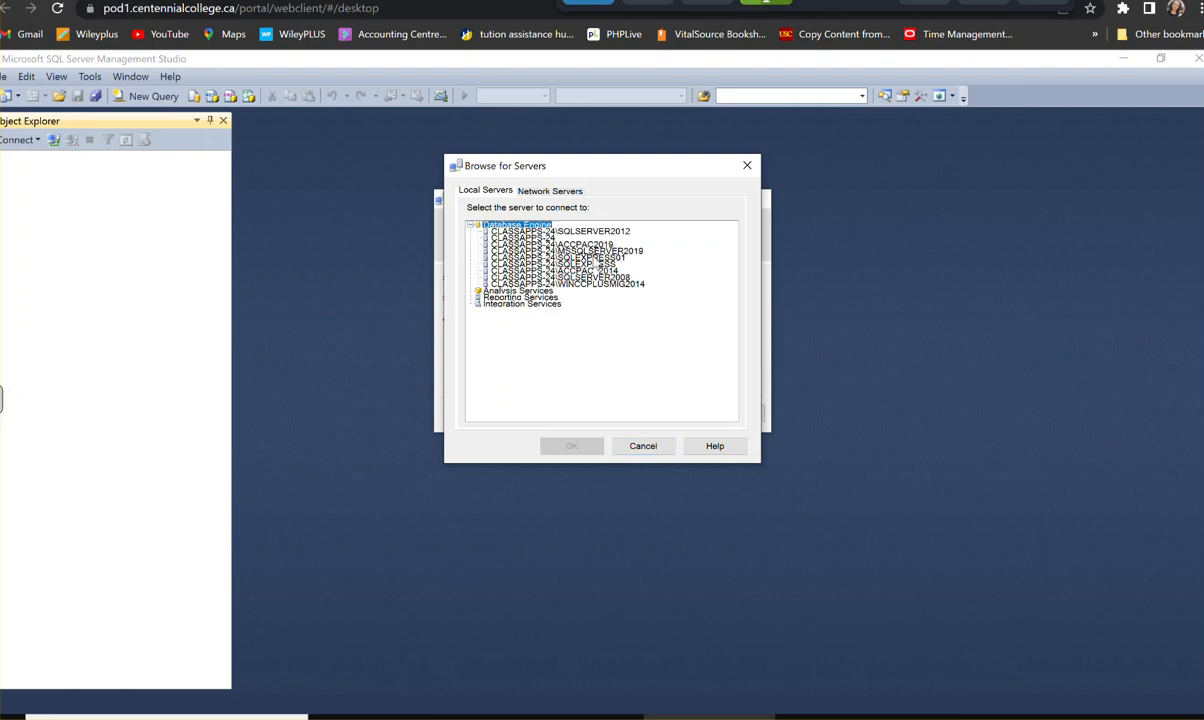
{"action": "left_click", "coordinate": [560, 244]}
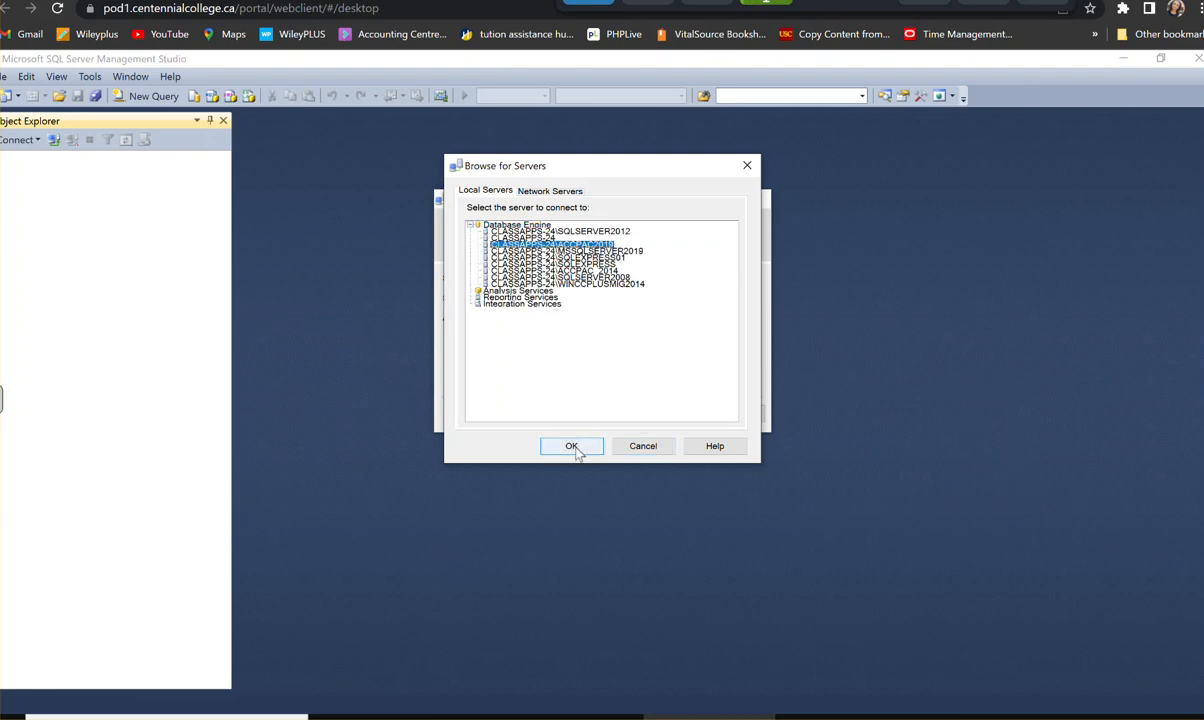
{"action": "left_click", "coordinate": [571, 446]}
- Clear the server name and pick CLASSAPPS-24\ACCPAC2019 again from the local Database Engine servers
{"action": "left_click_drag", "start_coordinate": [699, 296], "coordinate": [535, 298]}
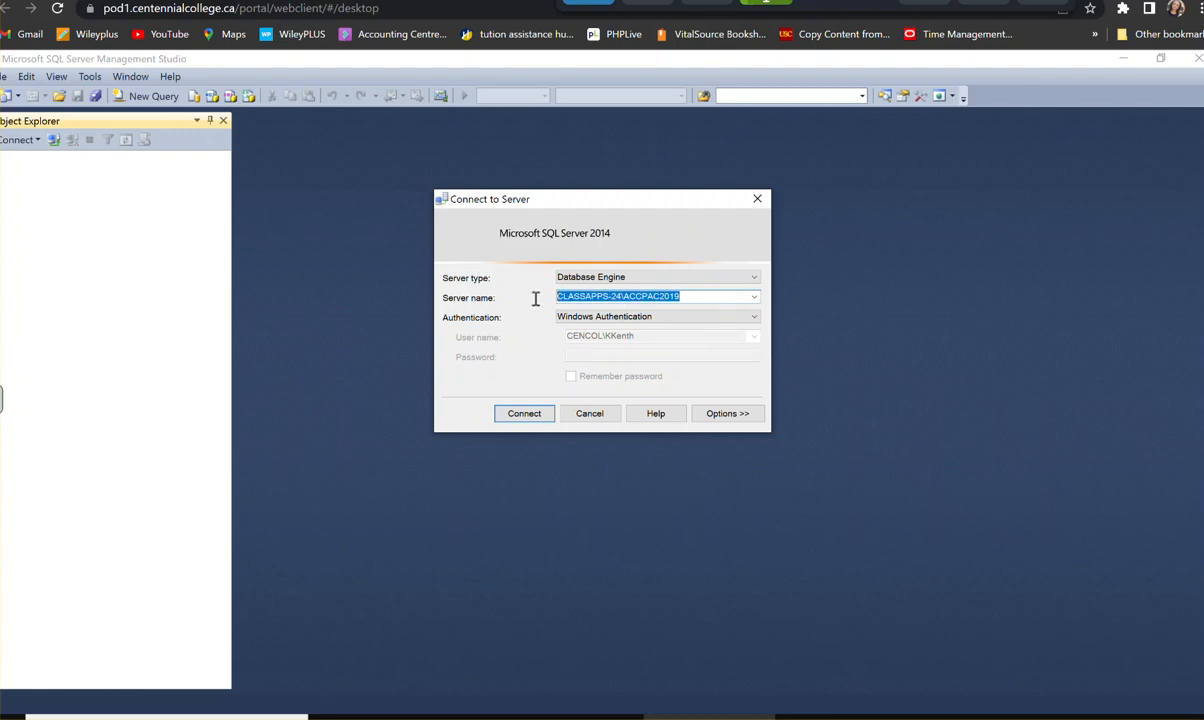
{"action": "key", "text": "BackSpace"}
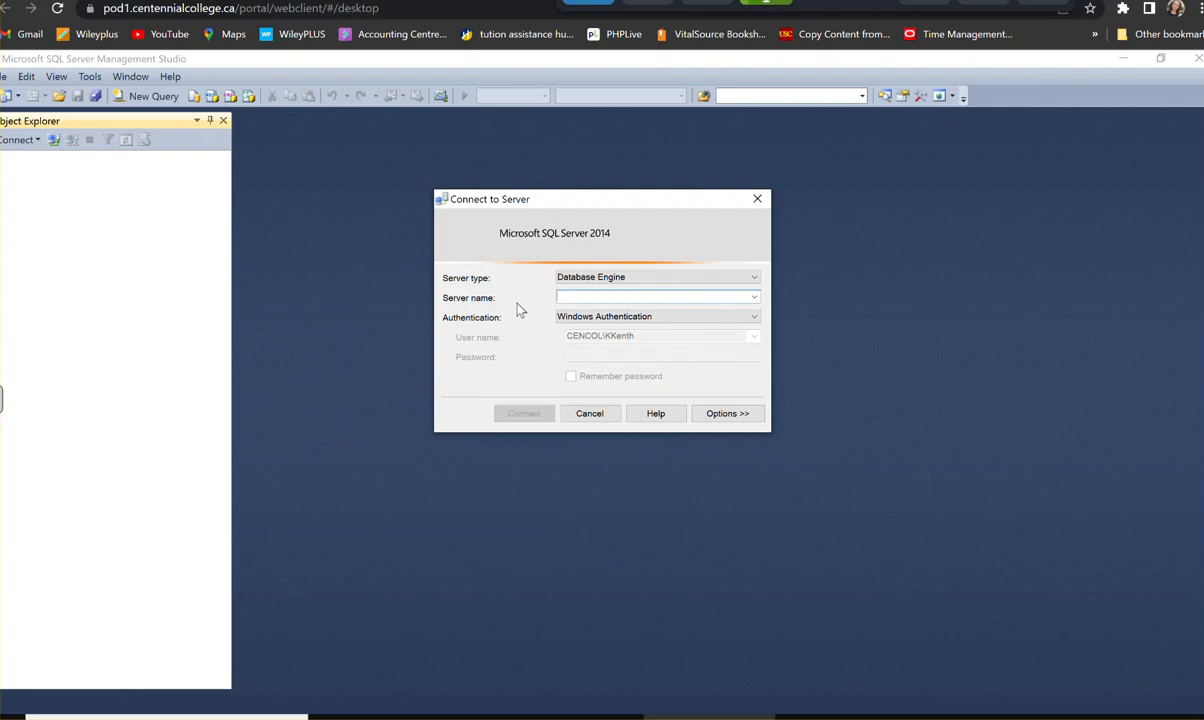
{"action": "left_click", "coordinate": [754, 297]}
{"action": "left_click", "coordinate": [630, 381]}
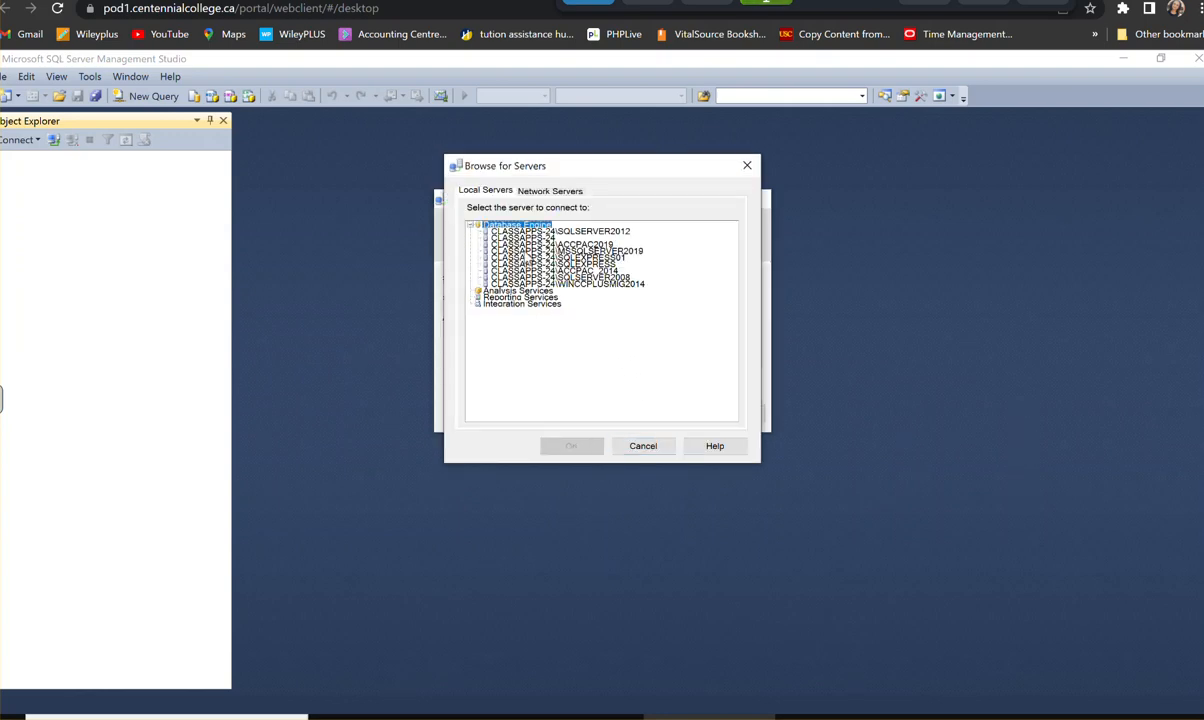
{"action": "left_click", "coordinate": [552, 244]}
{"action": "left_click", "coordinate": [570, 446]}
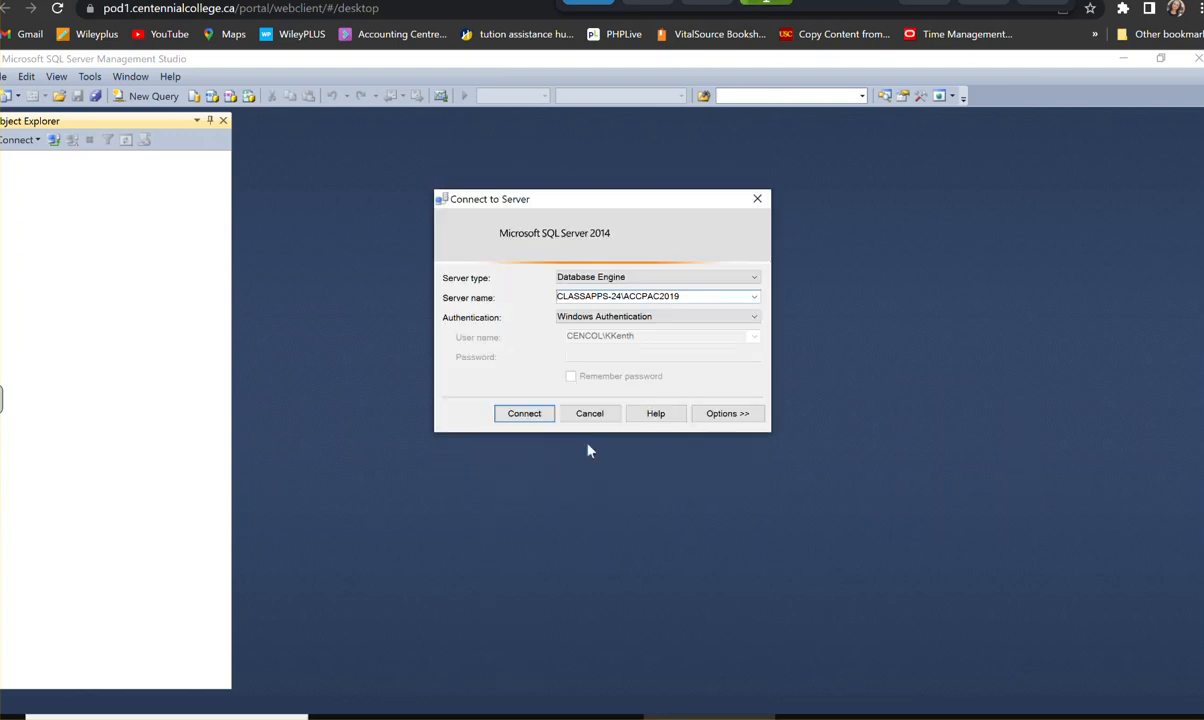
- Empty the server name once more and set it to CLASSAPPS-24\ACCPAC2019 by browsing the local servers
{"action": "left_click_drag", "start_coordinate": [688, 298], "coordinate": [496, 300]}
{"action": "key", "text": "BackSpace"}
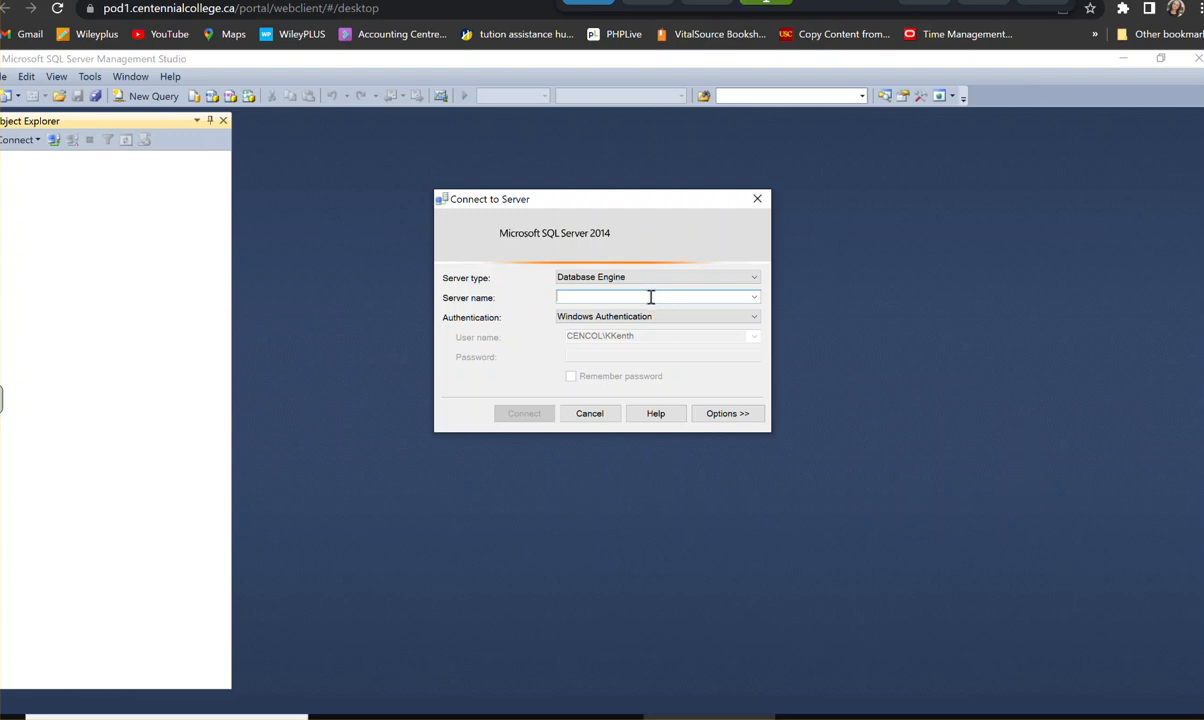
{"action": "left_click", "coordinate": [754, 297]}
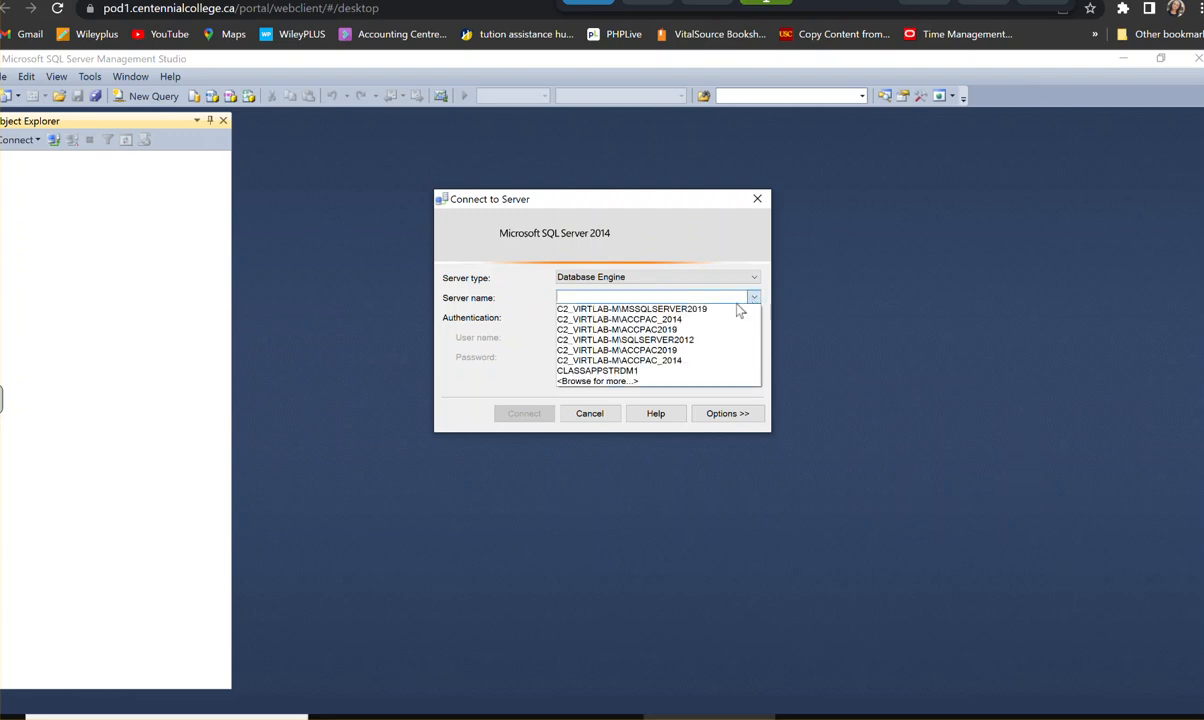
{"action": "left_click", "coordinate": [630, 381]}
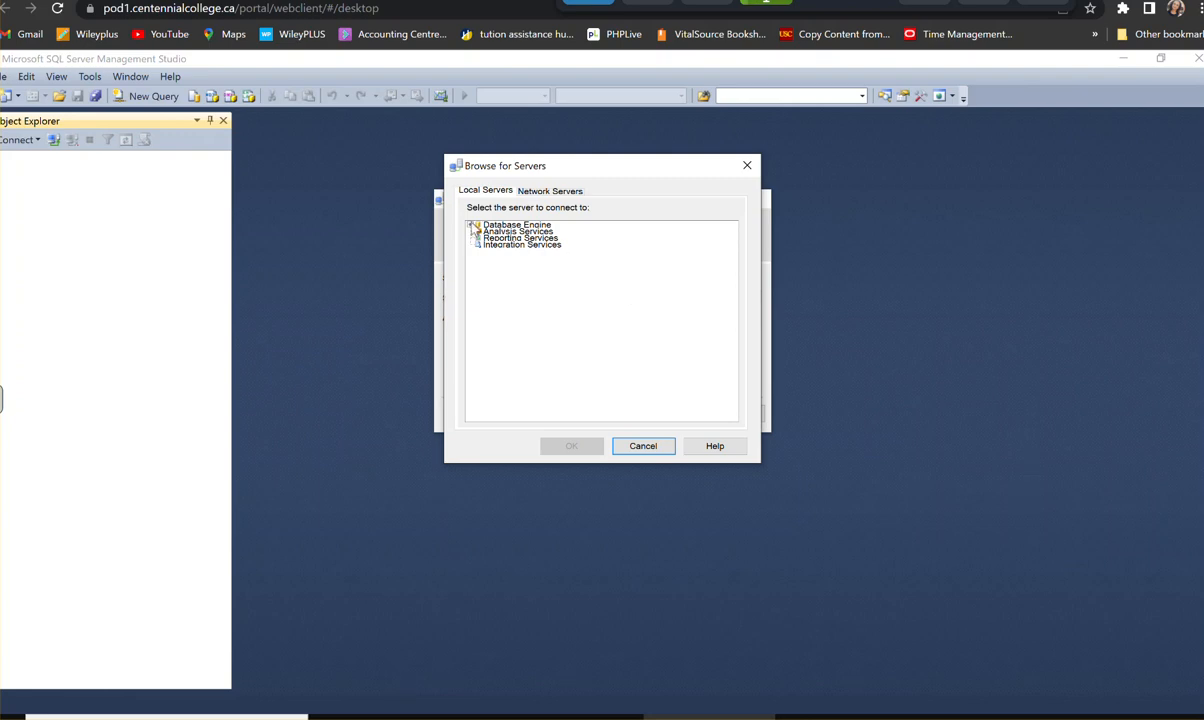
{"action": "left_click", "coordinate": [500, 244]}
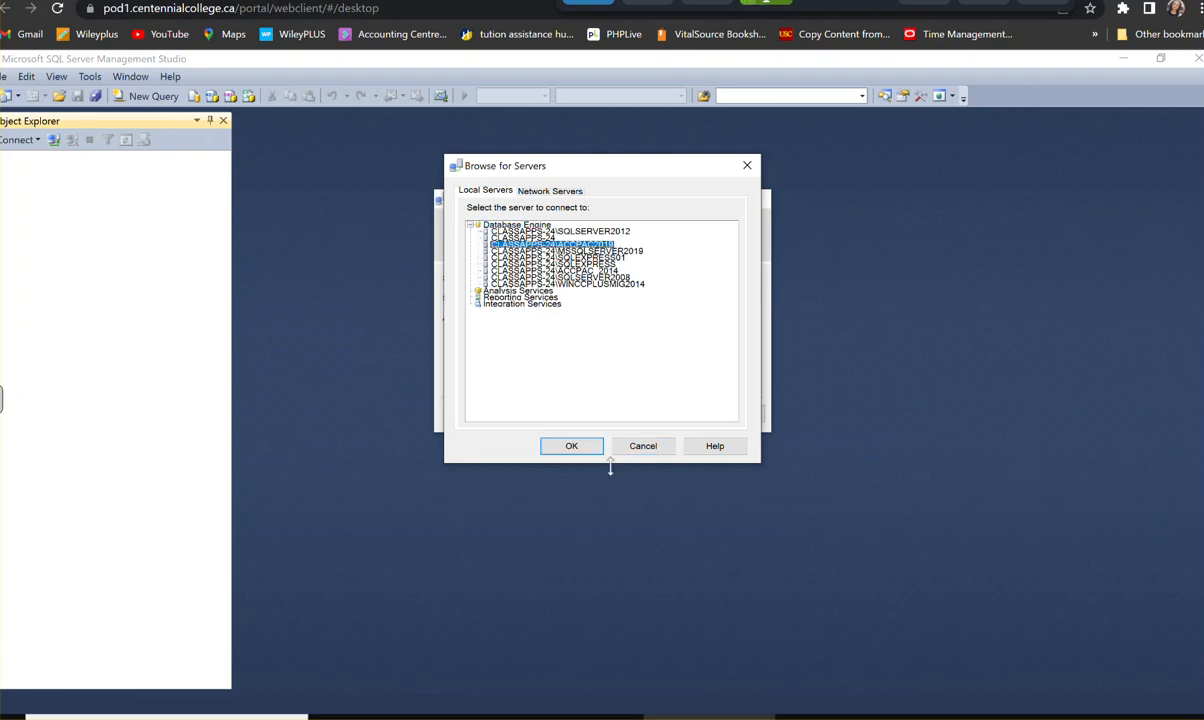
{"action": "left_click", "coordinate": [595, 447]}
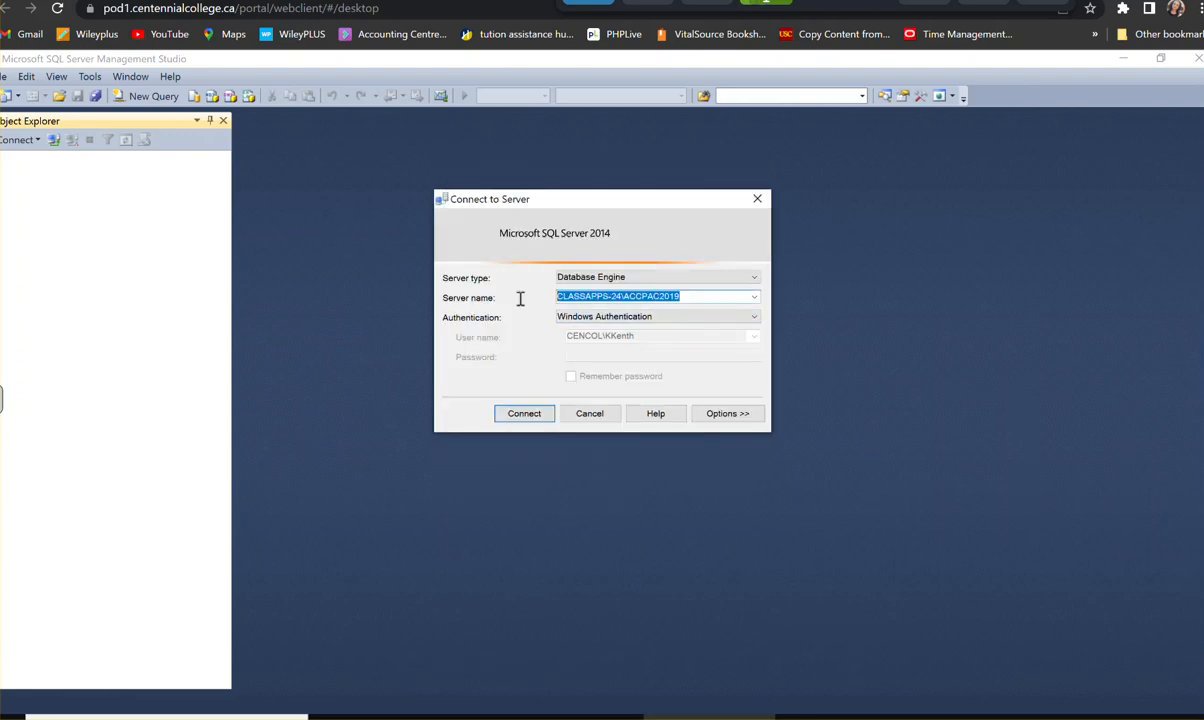
- Connect to the server using SQL Server Authentication with login sa and the account password
{"action": "left_click", "coordinate": [592, 316]}
{"action": "left_click", "coordinate": [627, 340]}
{"action": "left_click", "coordinate": [623, 338]}
{"action": "type", "text": "sa"}
{"action": "left_click", "coordinate": [617, 354]}
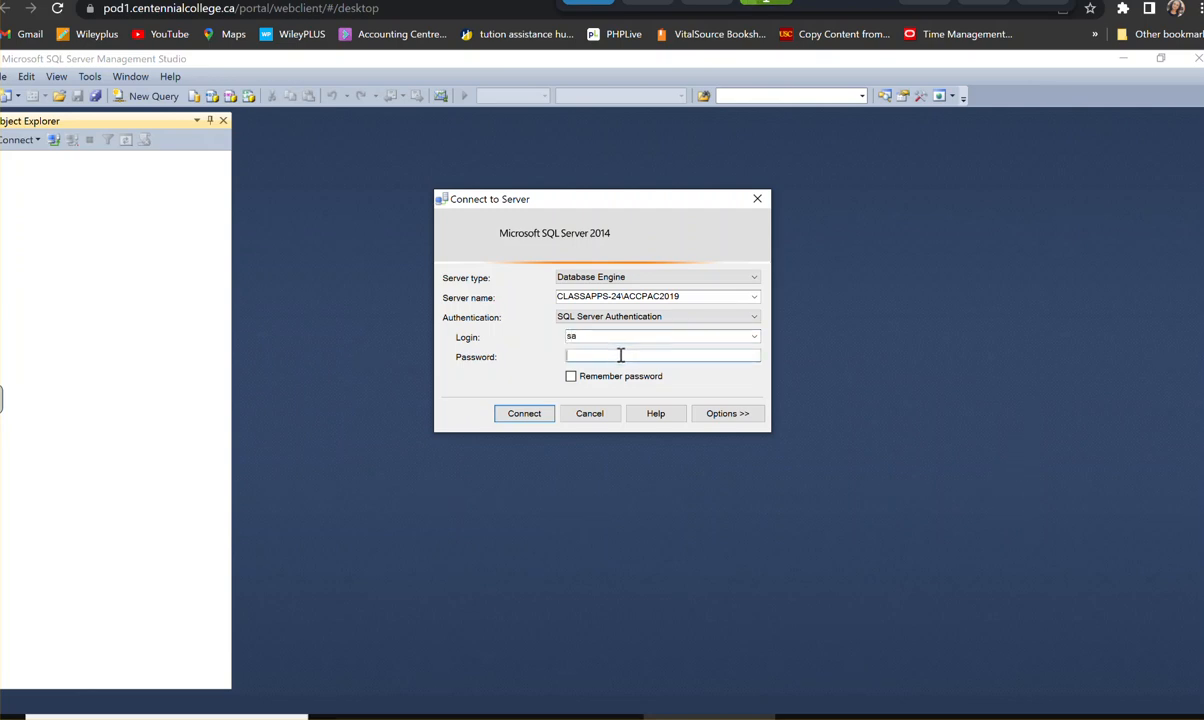
{"action": "type", "text": "*"}
{"action": "left_click", "coordinate": [546, 412]}
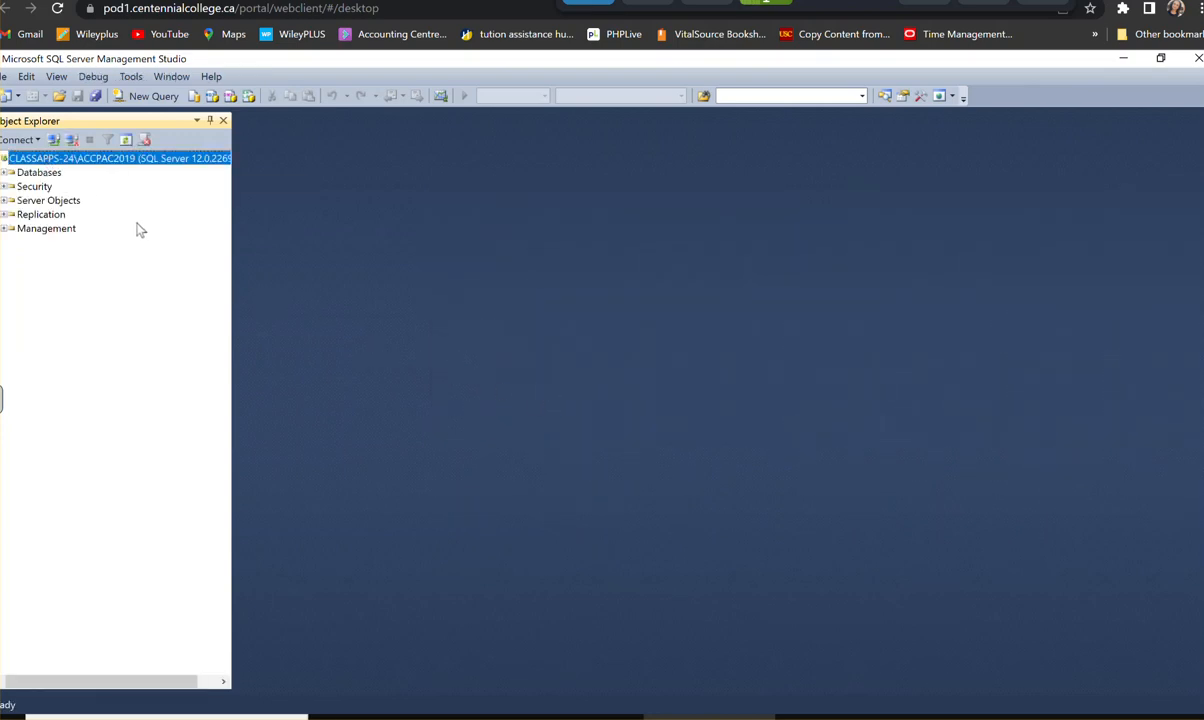
- Start a new database on the ACCPAC2019 server and name it OMNSYS
{"action": "left_click", "coordinate": [21, 175]}
{"action": "right_click", "coordinate": [21, 175]}
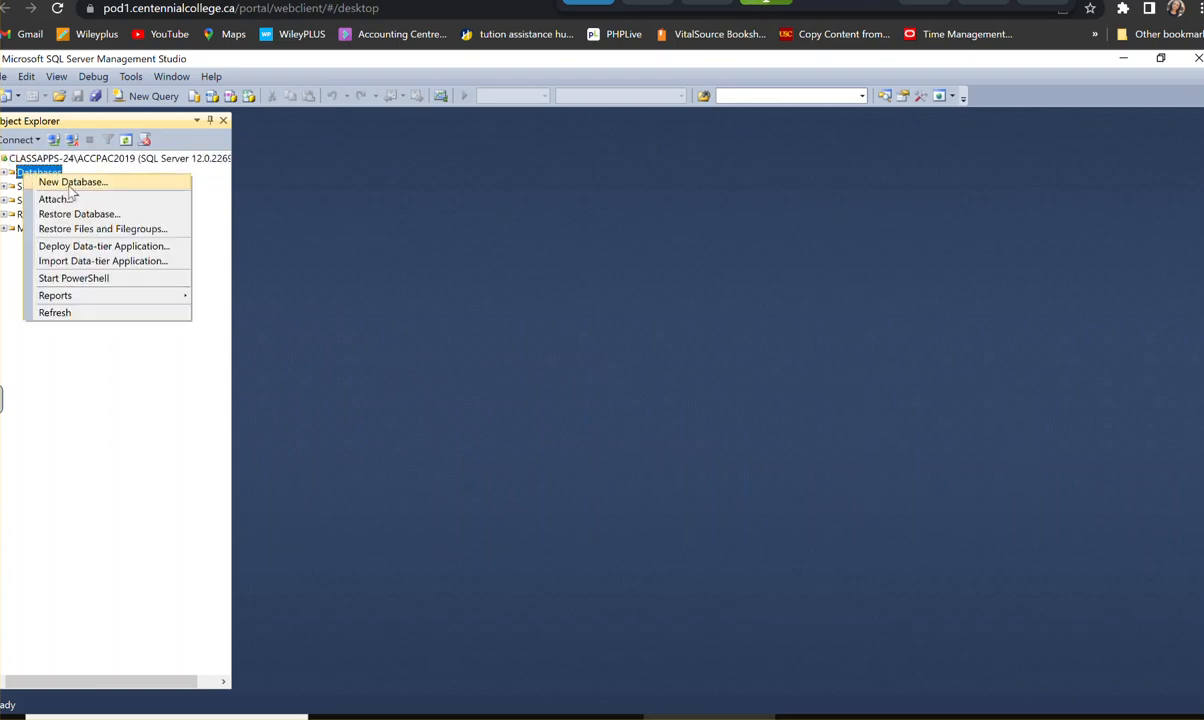
{"action": "left_click", "coordinate": [66, 181]}
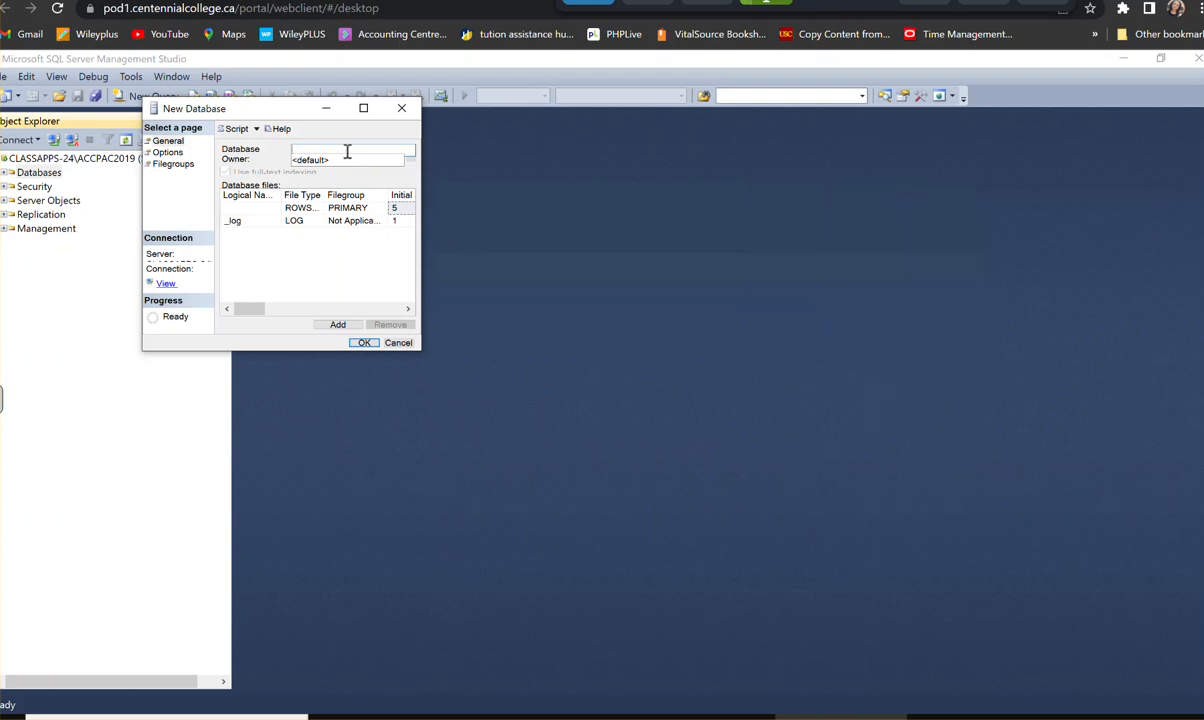
{"action": "left_click", "coordinate": [365, 109]}
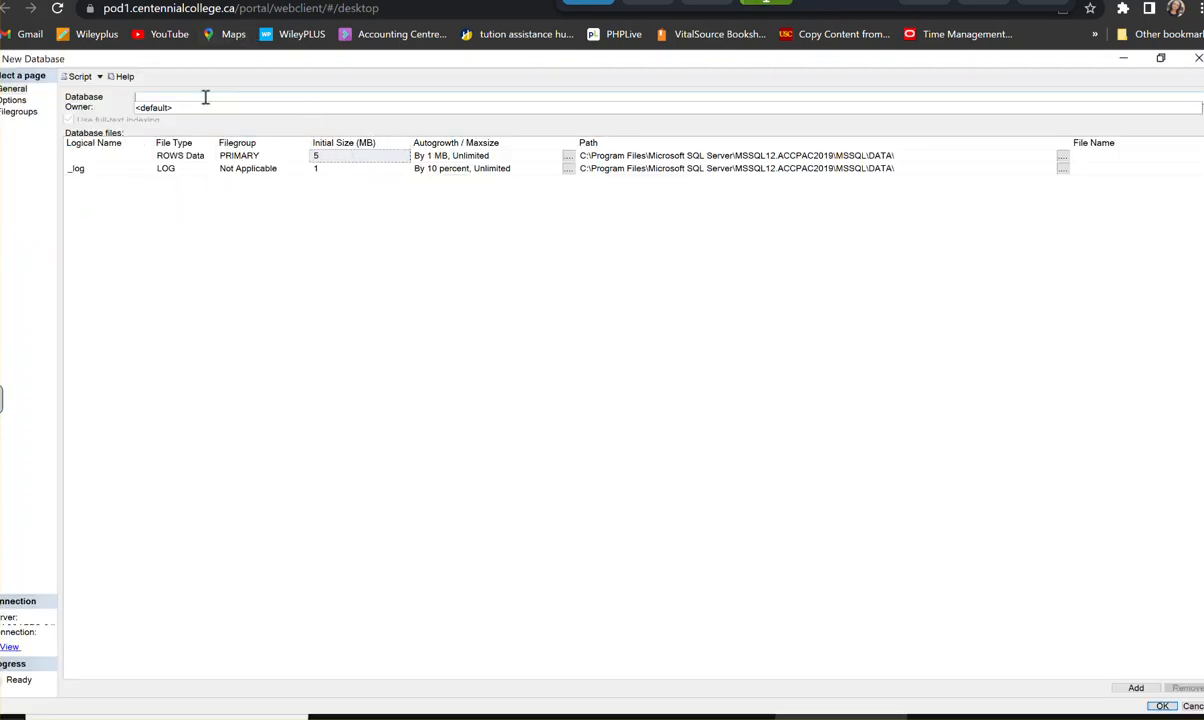
{"action": "type", "text": "OMNSYS"}
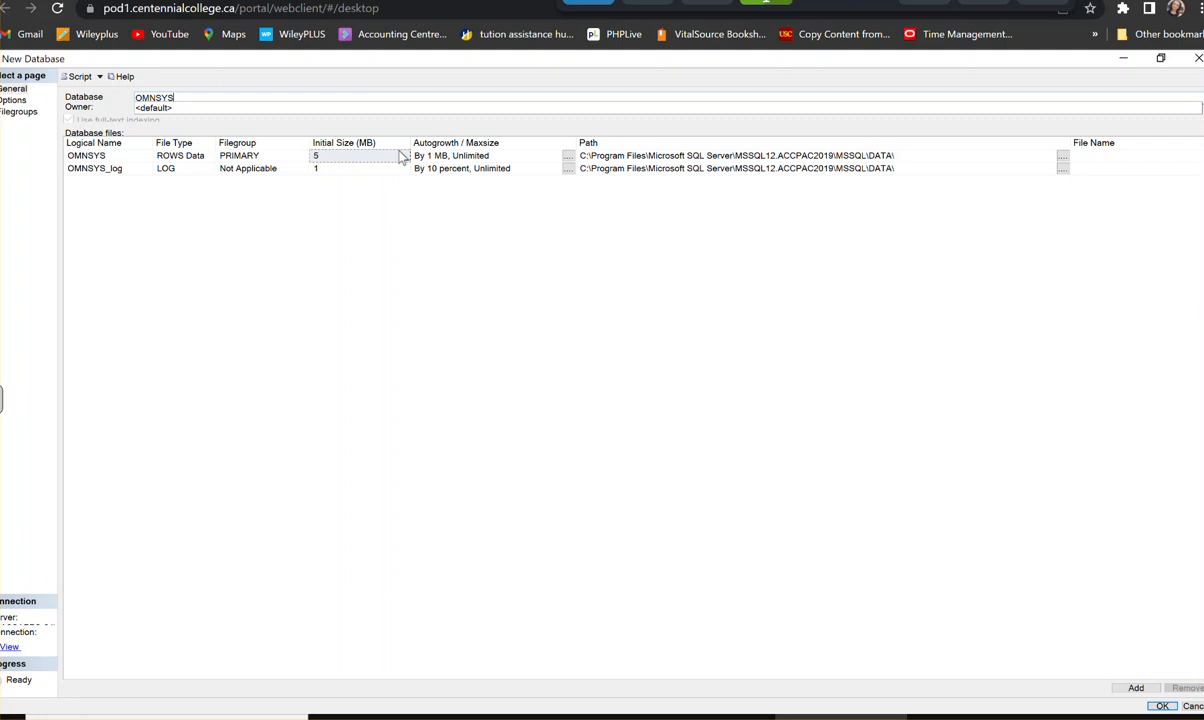
- Set the initial size of the OMNSYS rows data file to 6 MB and create the database
{"action": "left_click", "coordinate": [323, 159]}
{"action": "left_click", "coordinate": [323, 159]}
{"action": "type", "text": "6"}
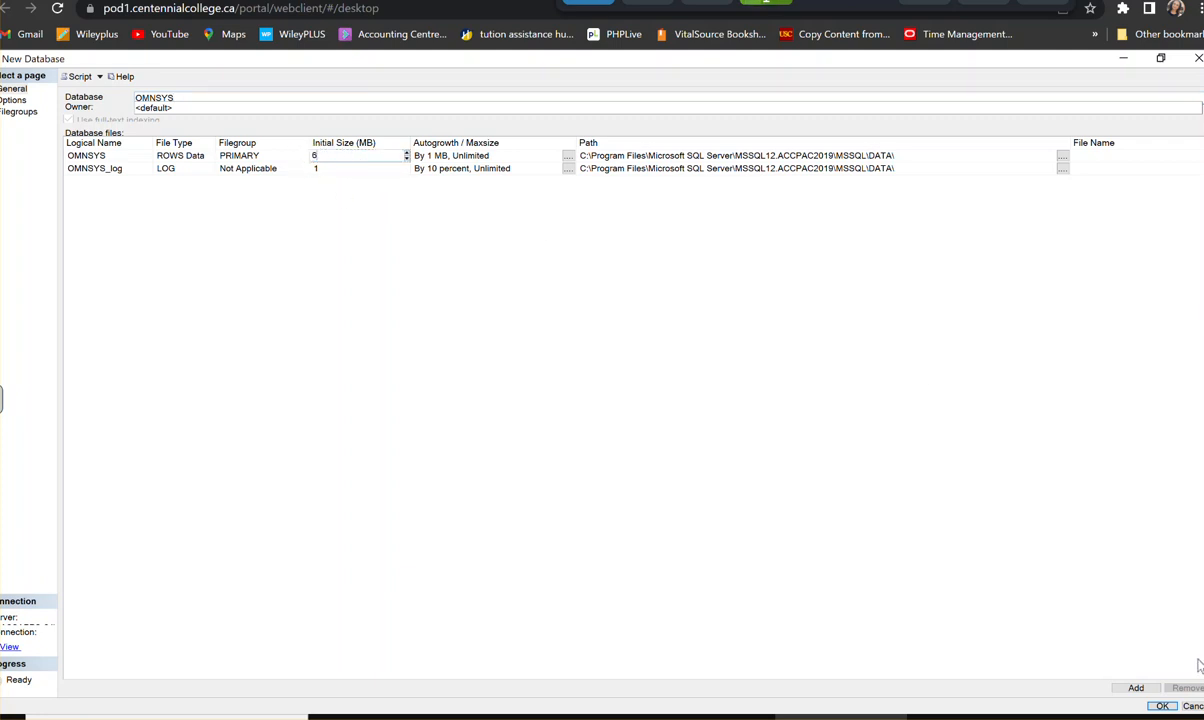
{"action": "left_click", "coordinate": [1162, 706]}
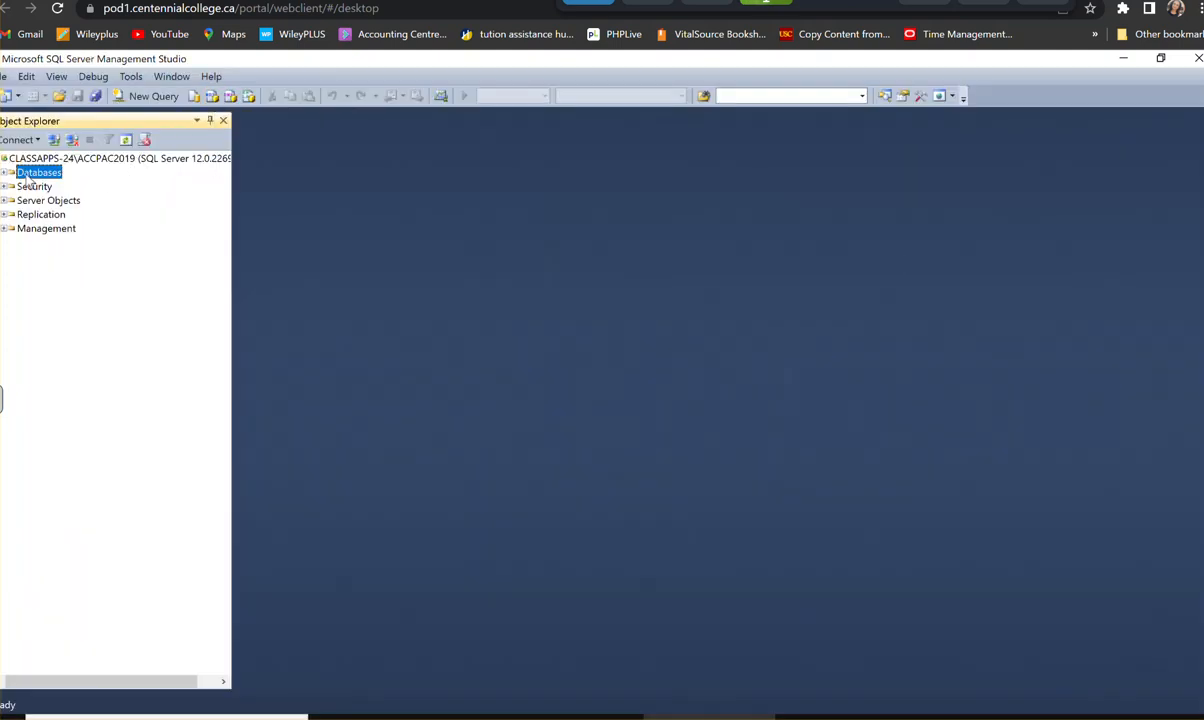
- Create a second database named OMNDAT on the same server and close SQL Server Management Studio
{"action": "right_click", "coordinate": [28, 177]}
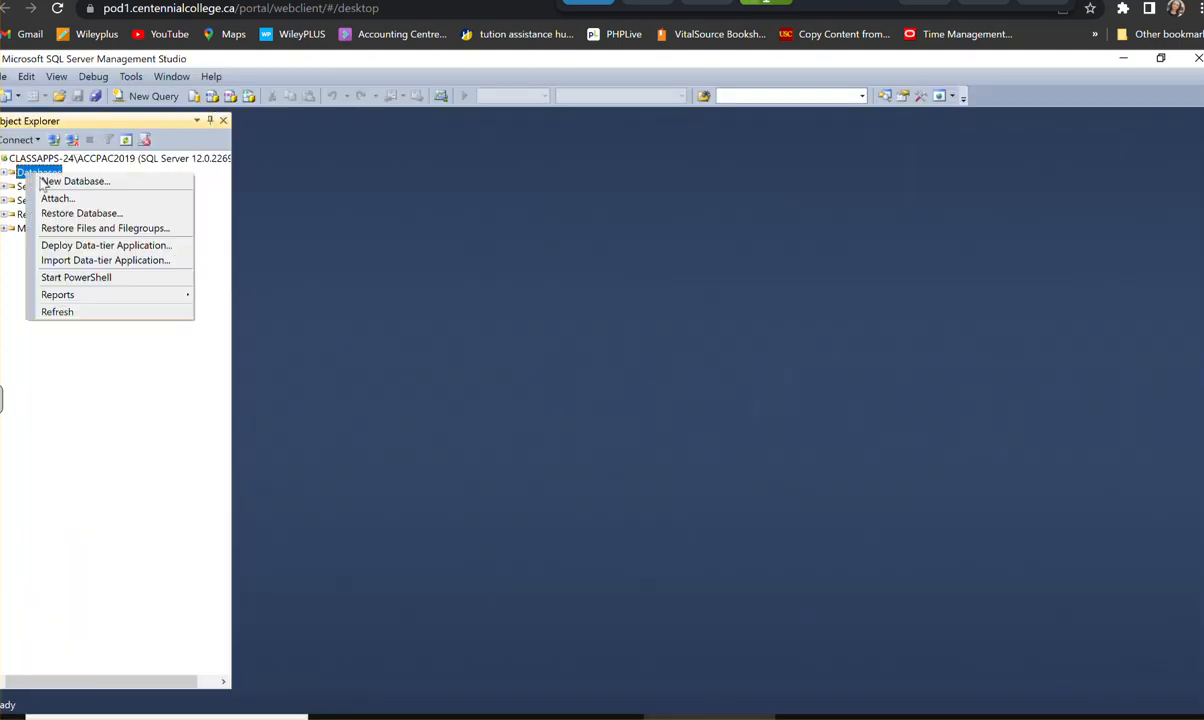
{"action": "left_click", "coordinate": [65, 177]}
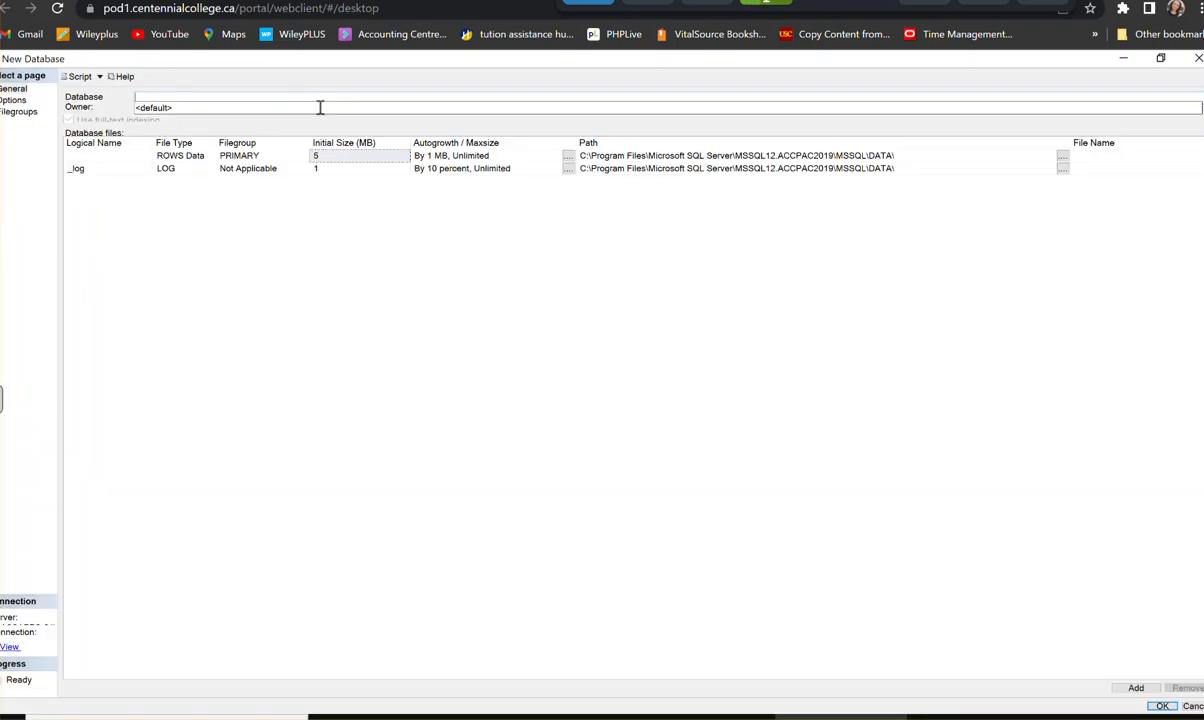
{"action": "type", "text": "OMNDAT"}
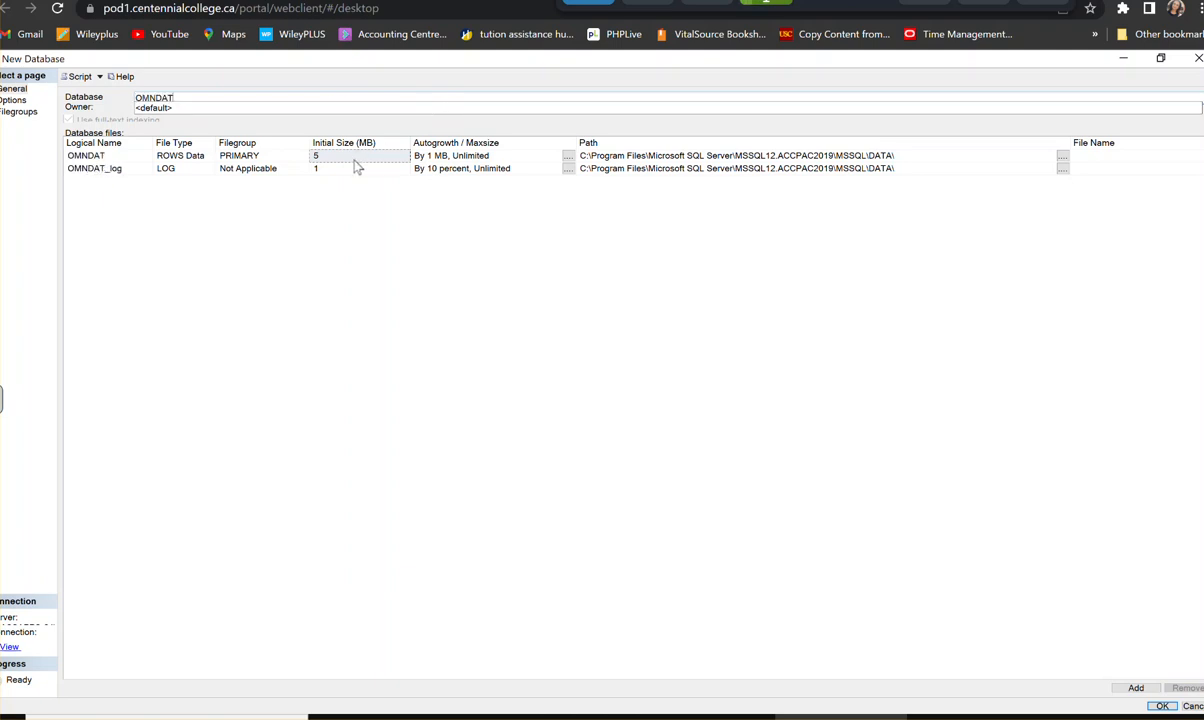
{"action": "left_click", "coordinate": [322, 156]}
{"action": "left_click", "coordinate": [320, 156]}
{"action": "left_click", "coordinate": [1163, 706]}
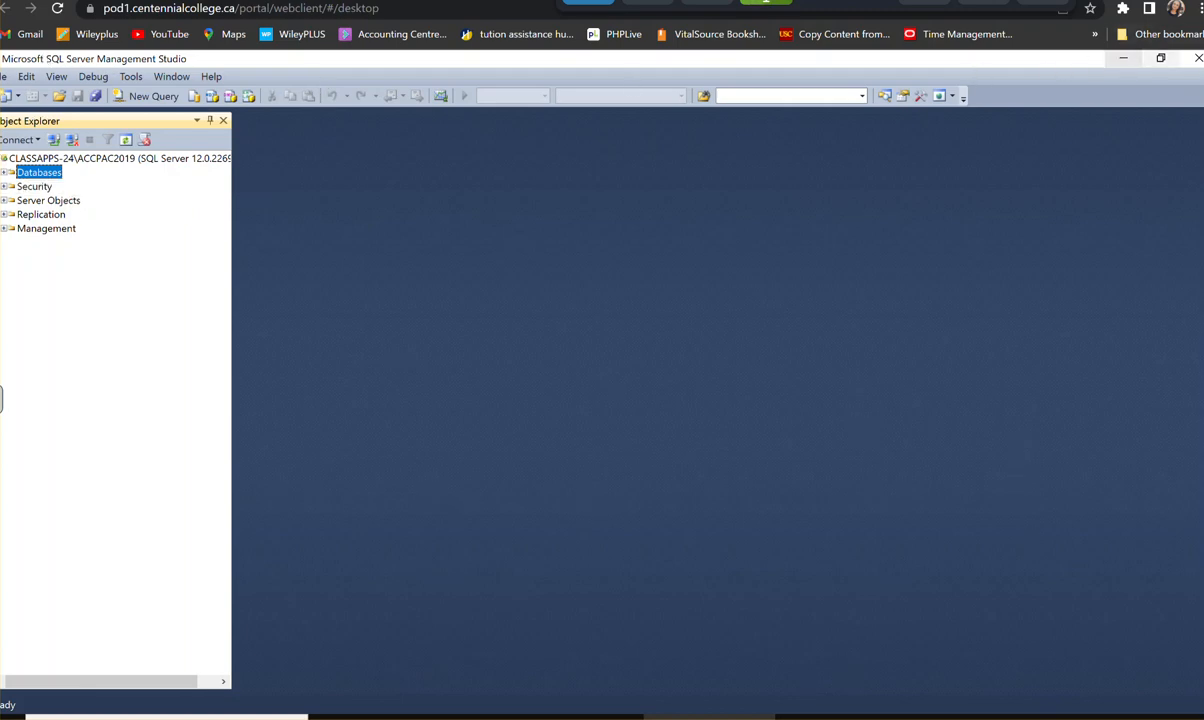
{"action": "left_click", "coordinate": [1199, 60]}
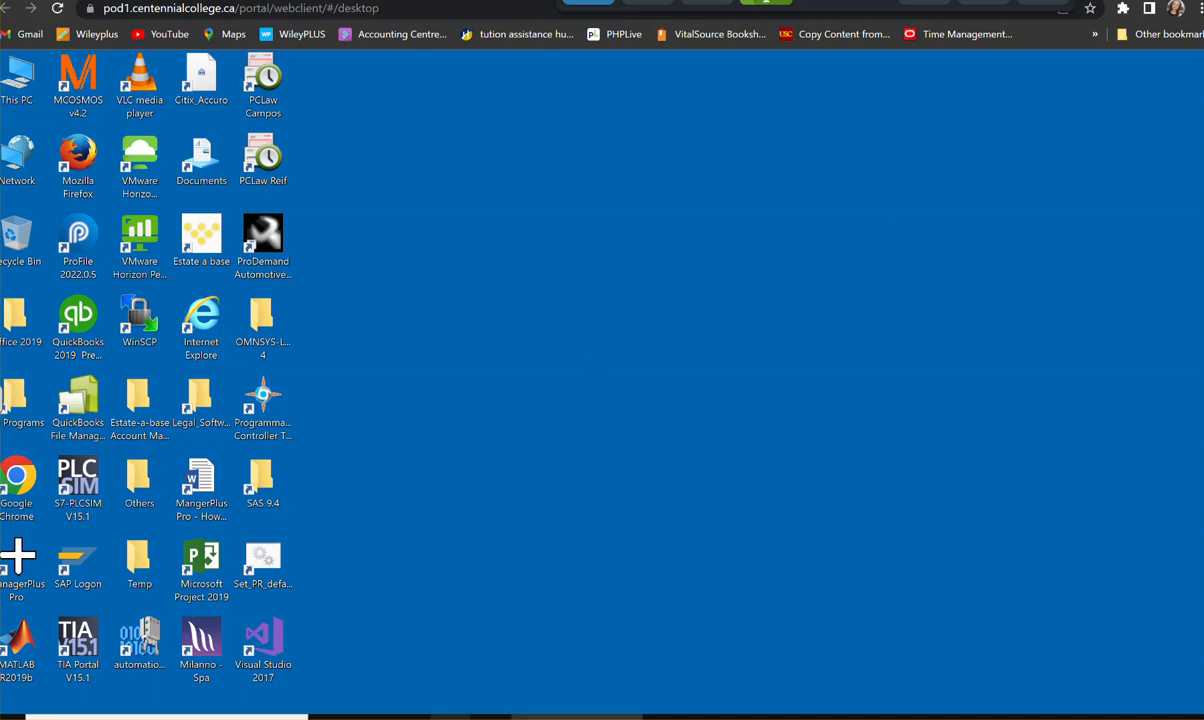
- Launch Database Setup from the Sage program group and sign on as ADMIN with the account password
{"action": "left_click", "coordinate": [5, 712]}
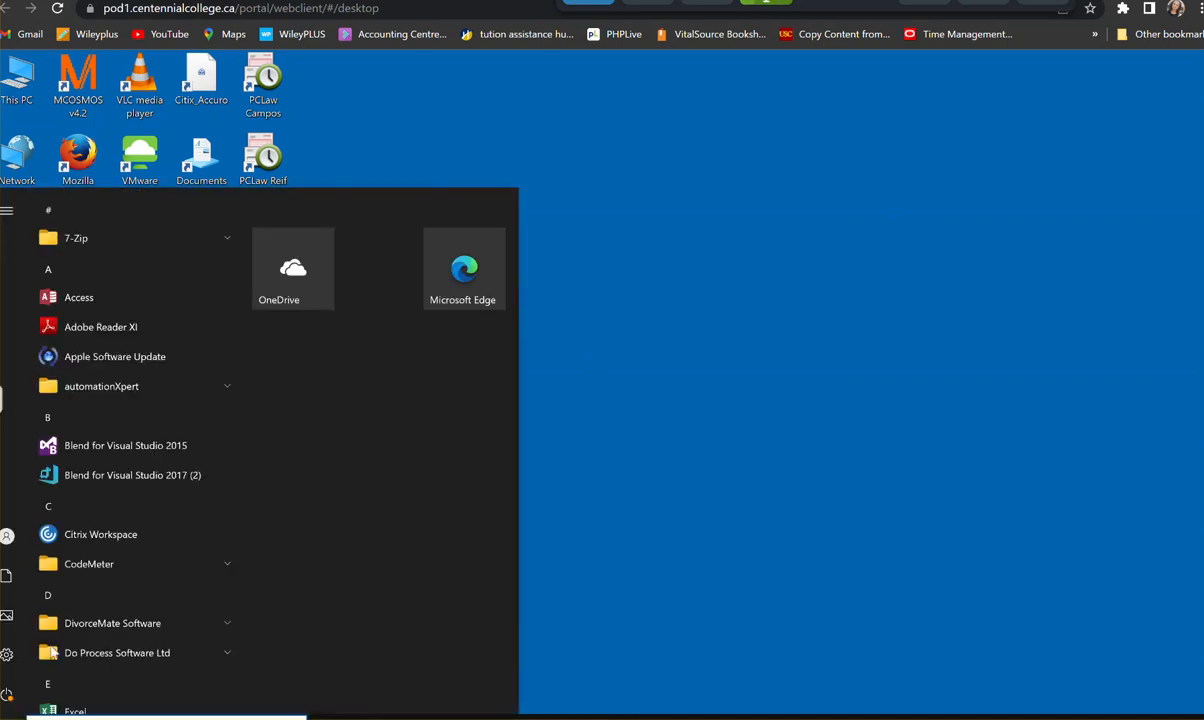
{"action": "scroll", "coordinate": [110, 578], "scroll_direction": "down", "scroll_amount": 5}
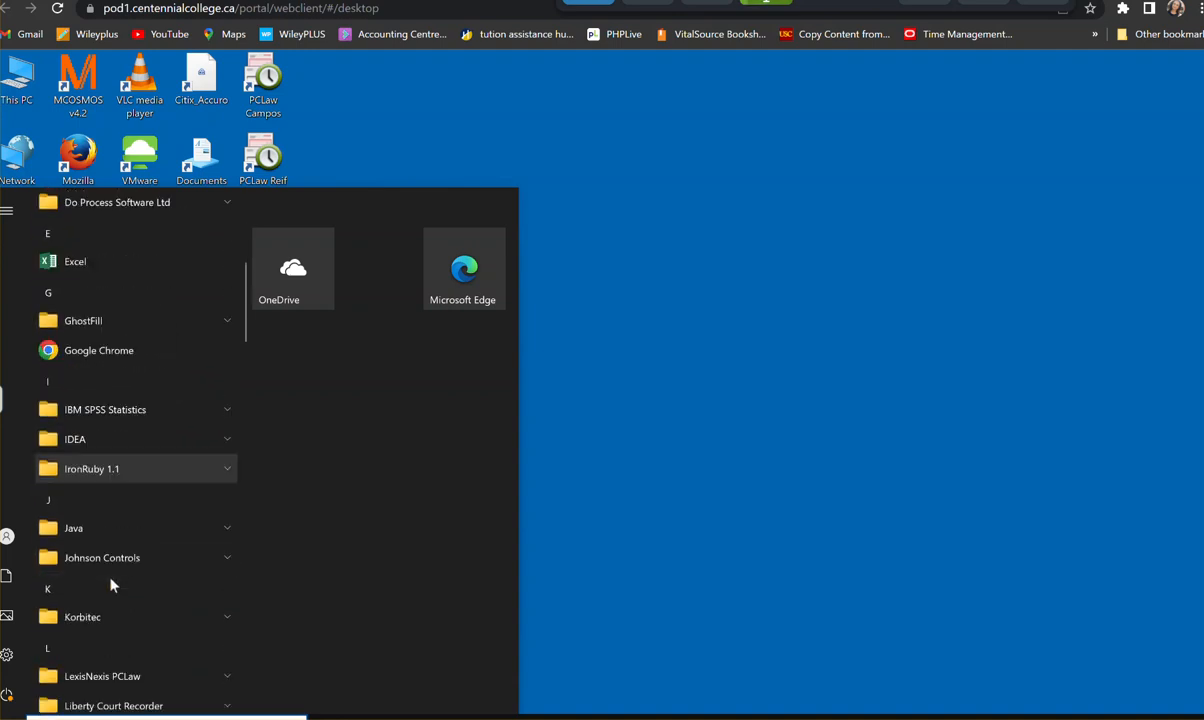
{"action": "scroll", "coordinate": [112, 586], "scroll_direction": "down", "scroll_amount": 3}
{"action": "scroll", "coordinate": [112, 586], "scroll_direction": "down", "scroll_amount": 9}
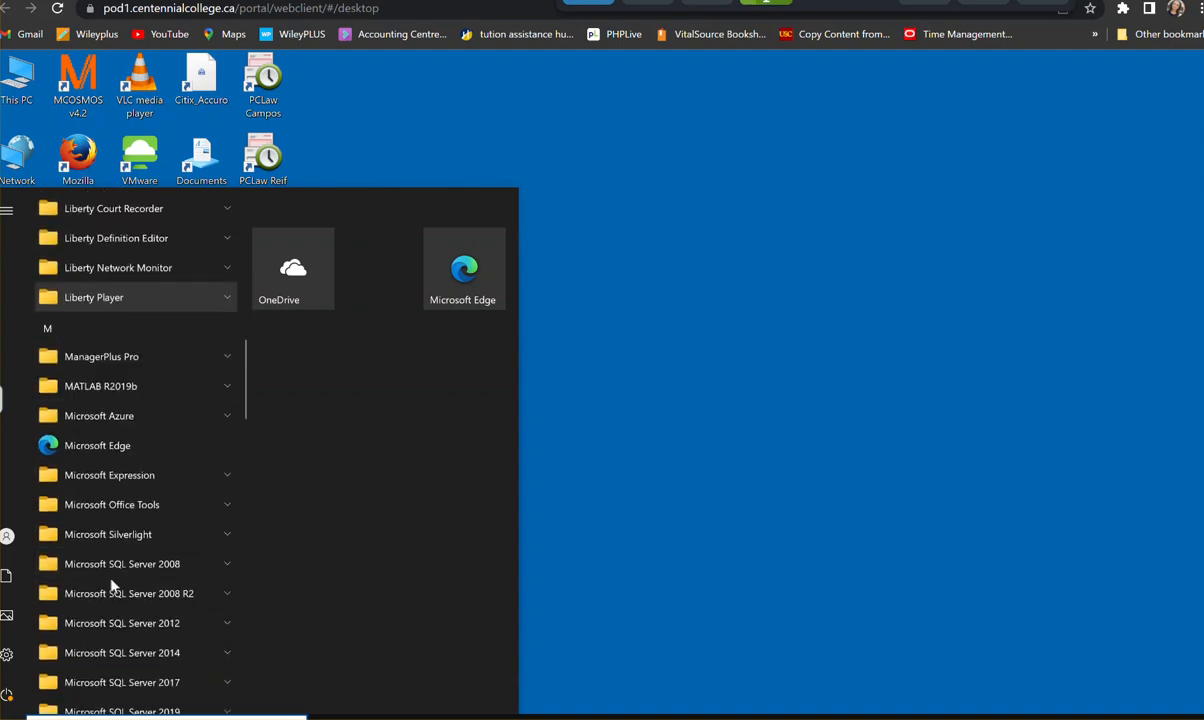
{"action": "scroll", "coordinate": [110, 580], "scroll_direction": "down", "scroll_amount": 8}
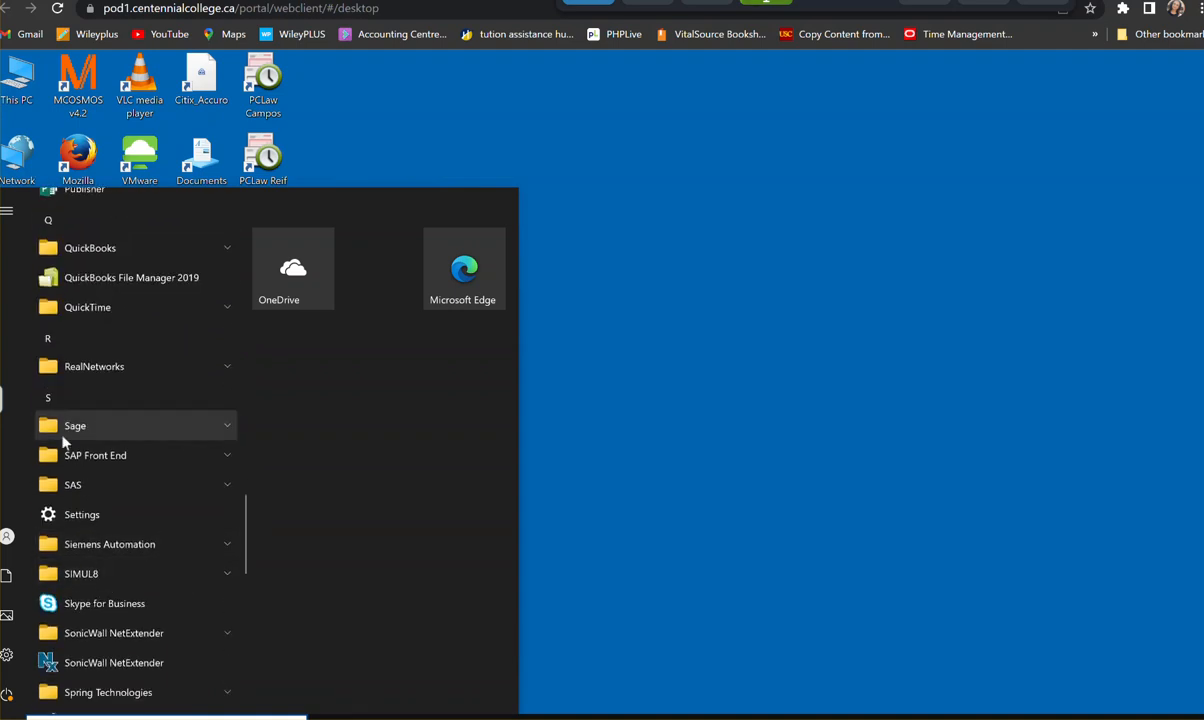
{"action": "left_click", "coordinate": [62, 425]}
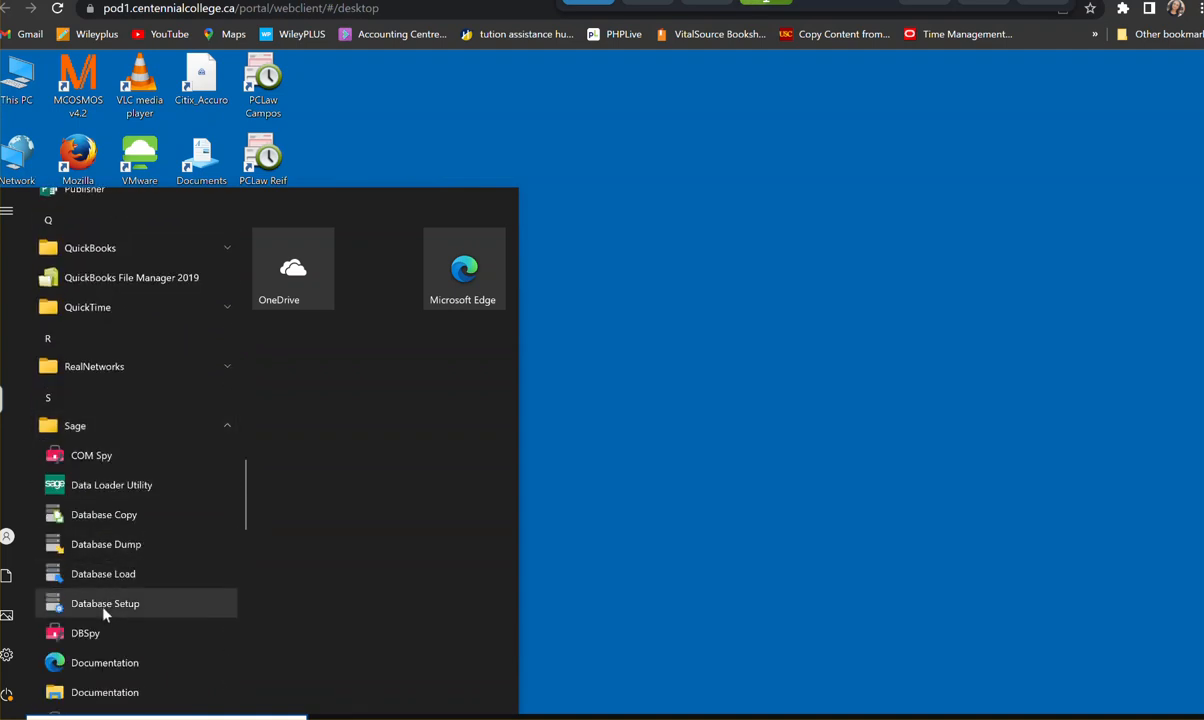
{"action": "left_click", "coordinate": [105, 604]}
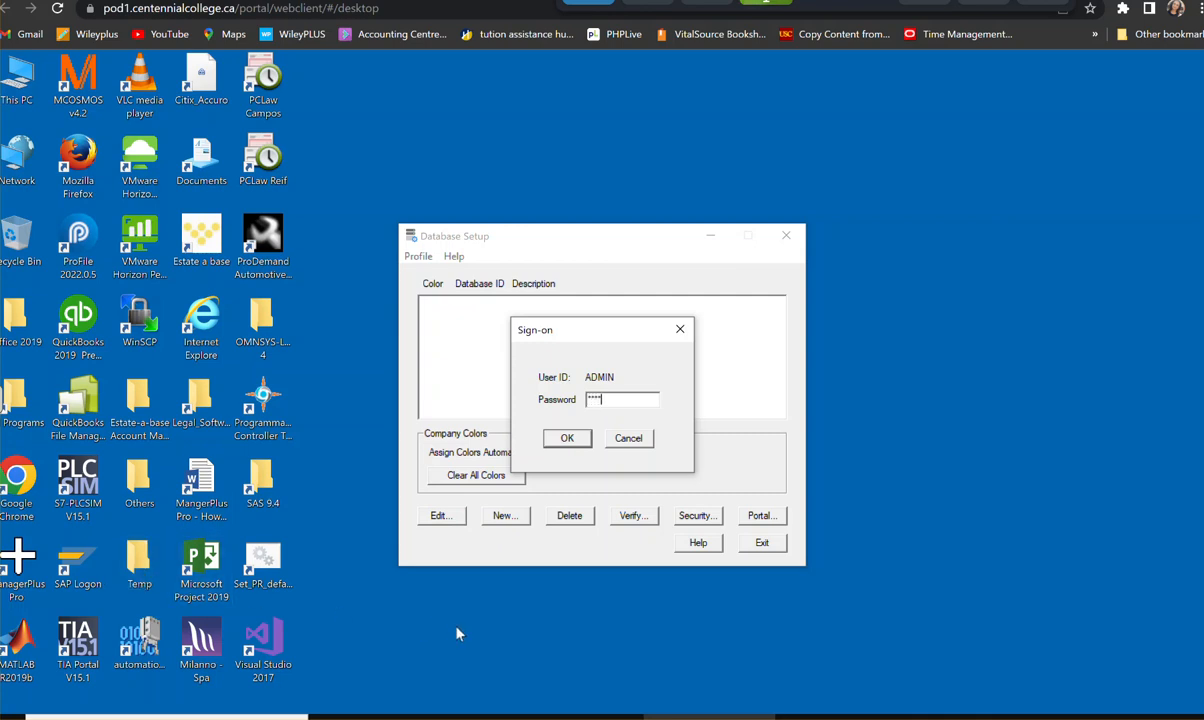
{"action": "left_click", "coordinate": [564, 438]}
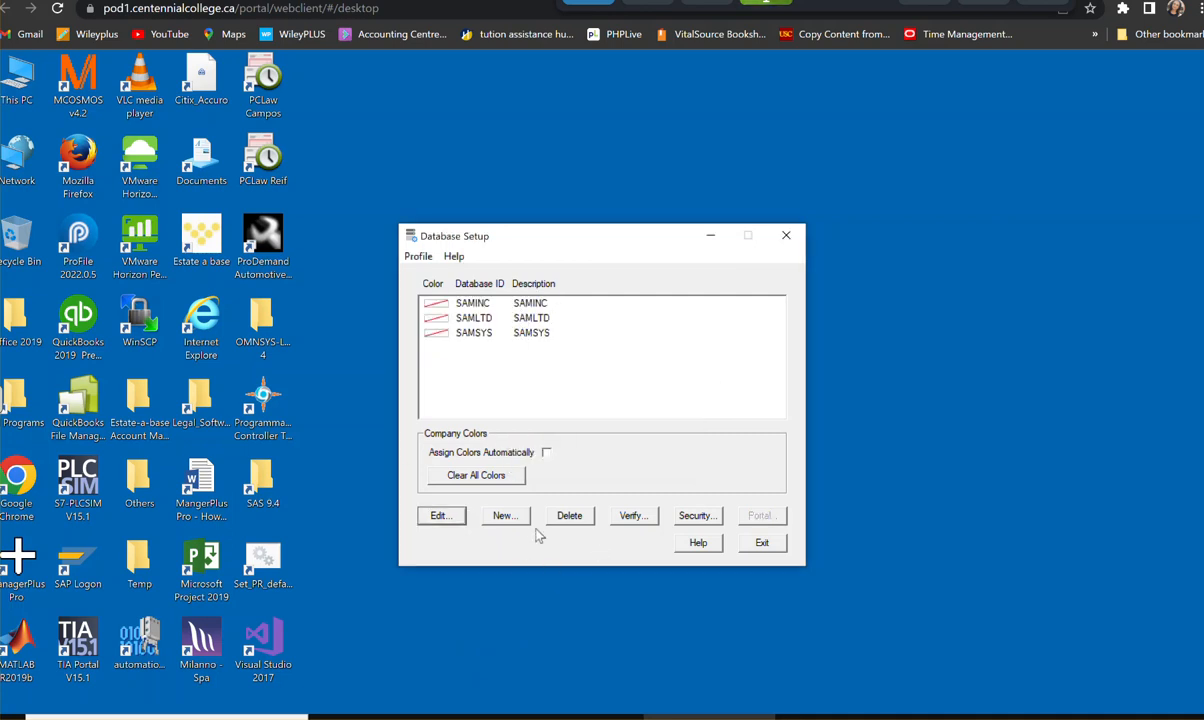
- Delete the existing database profiles SAMINC, SAMLTD and SAMSYS
{"action": "left_click", "coordinate": [570, 516]}
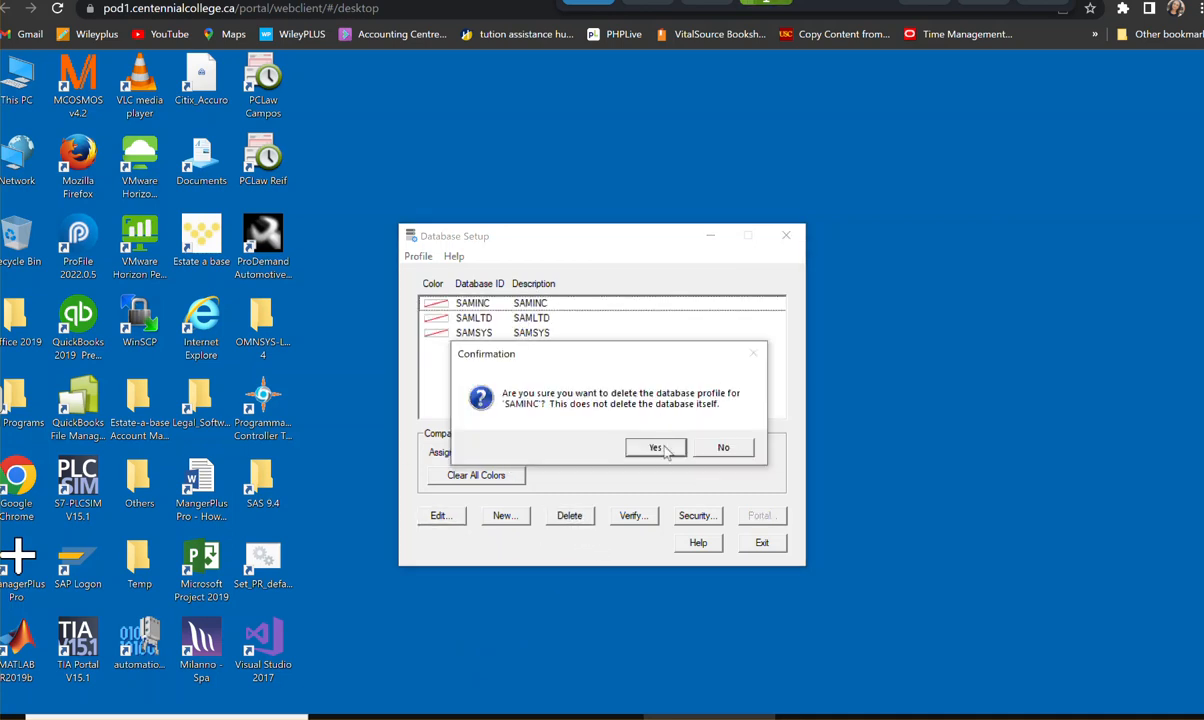
{"action": "left_click", "coordinate": [660, 448]}
{"action": "left_click", "coordinate": [570, 515]}
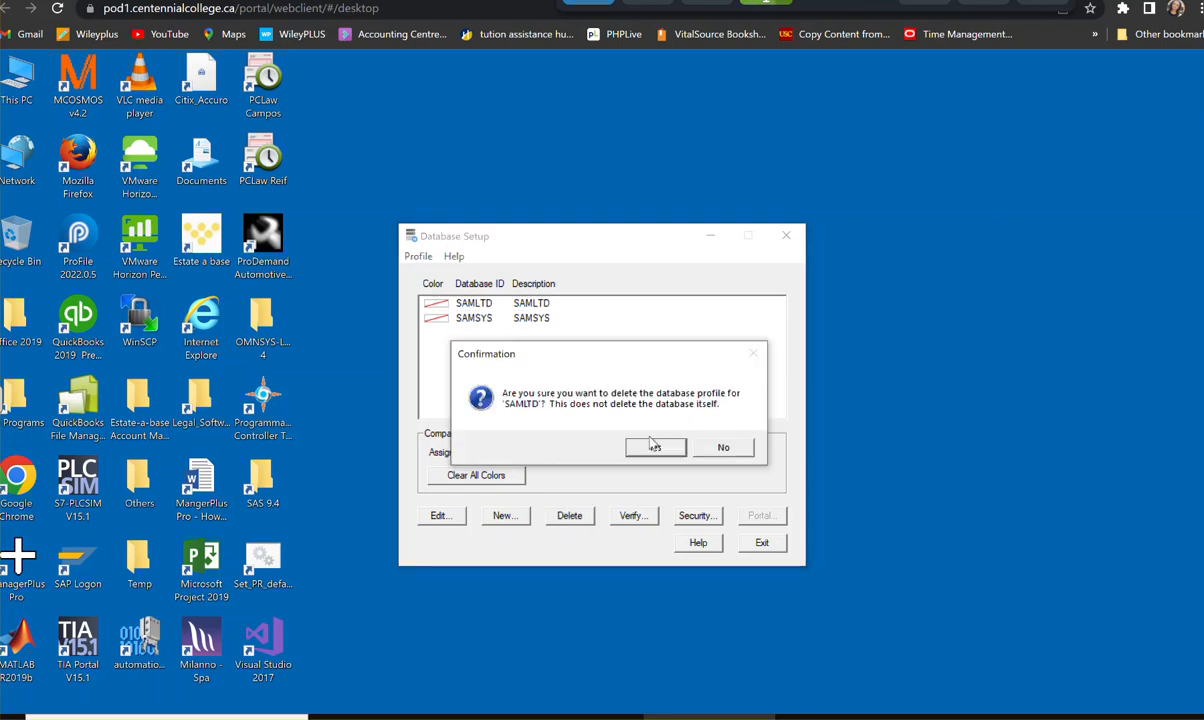
{"action": "left_click", "coordinate": [655, 448]}
{"action": "left_click", "coordinate": [570, 516]}
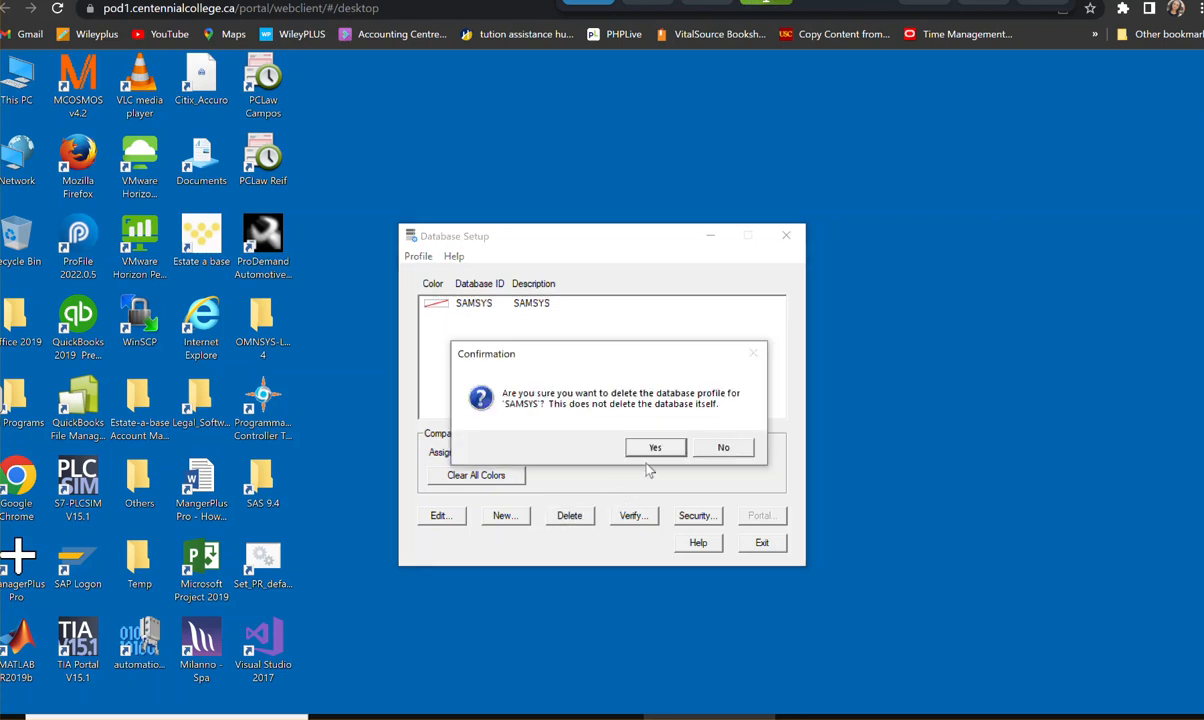
{"action": "left_click", "coordinate": [652, 448]}
- Add a new database profile with the ID OMNSYS in the System category
{"action": "left_click", "coordinate": [503, 516]}
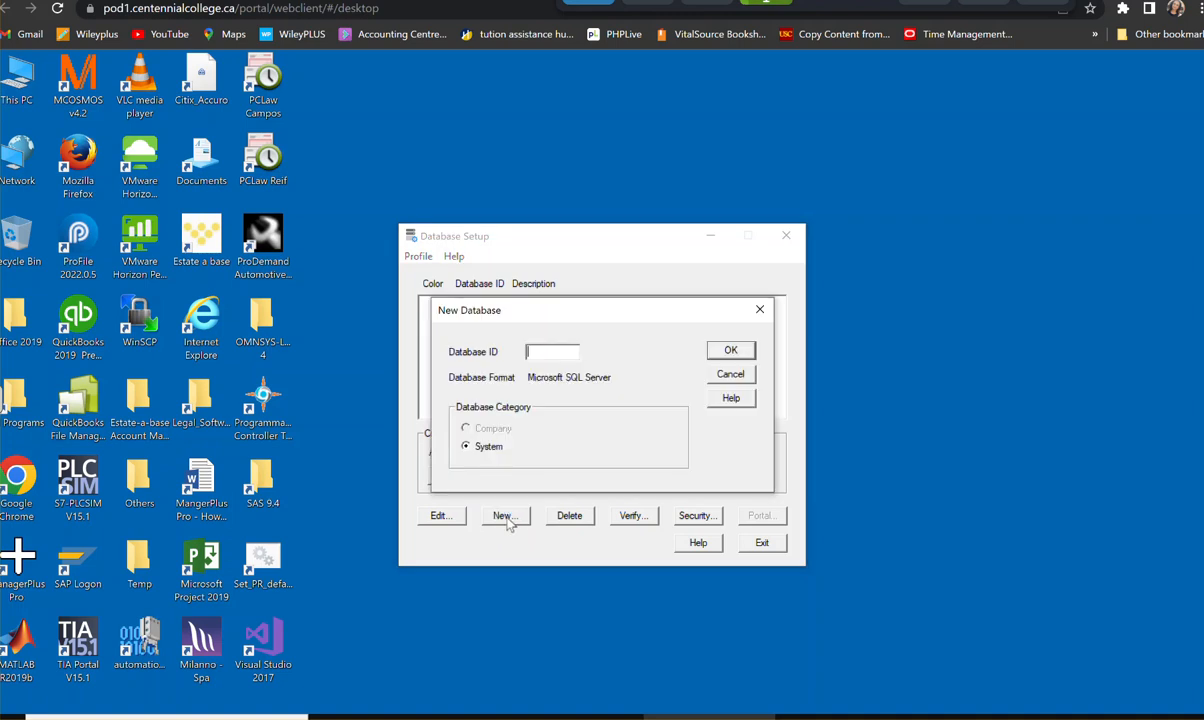
{"action": "type", "text": "ADM"}
{"action": "type", "text": "M"}
{"action": "type", "text": "NSYS"}
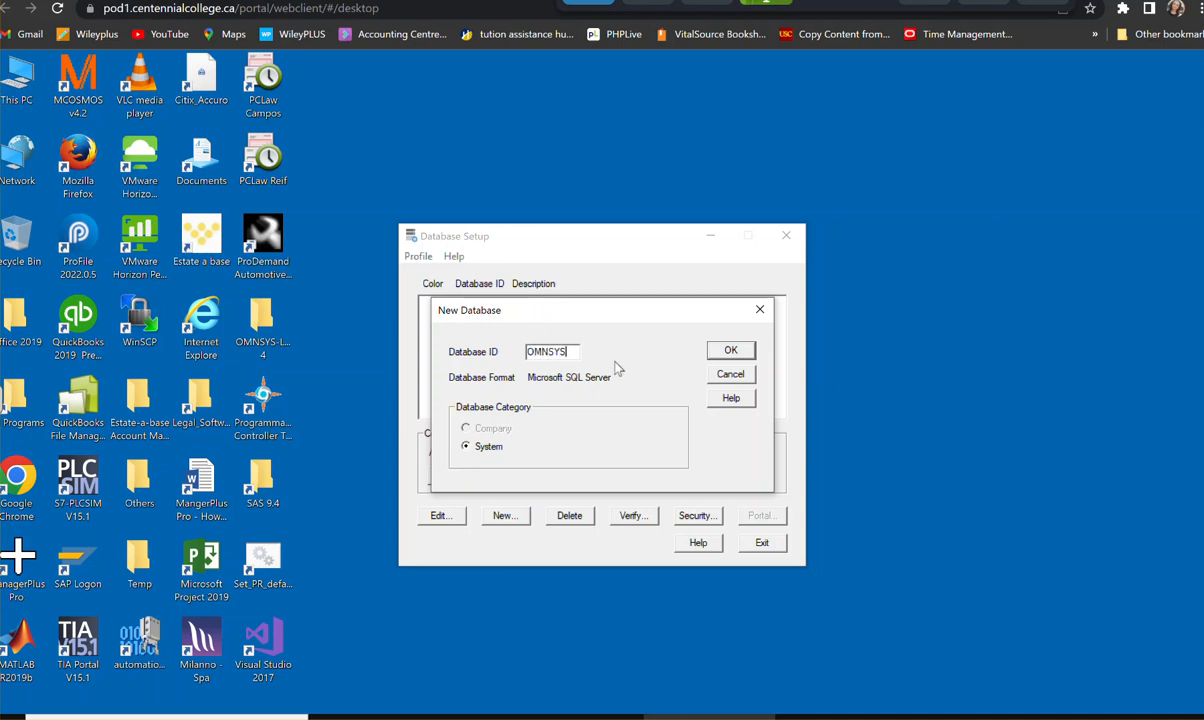
{"action": "left_click", "coordinate": [729, 350]}
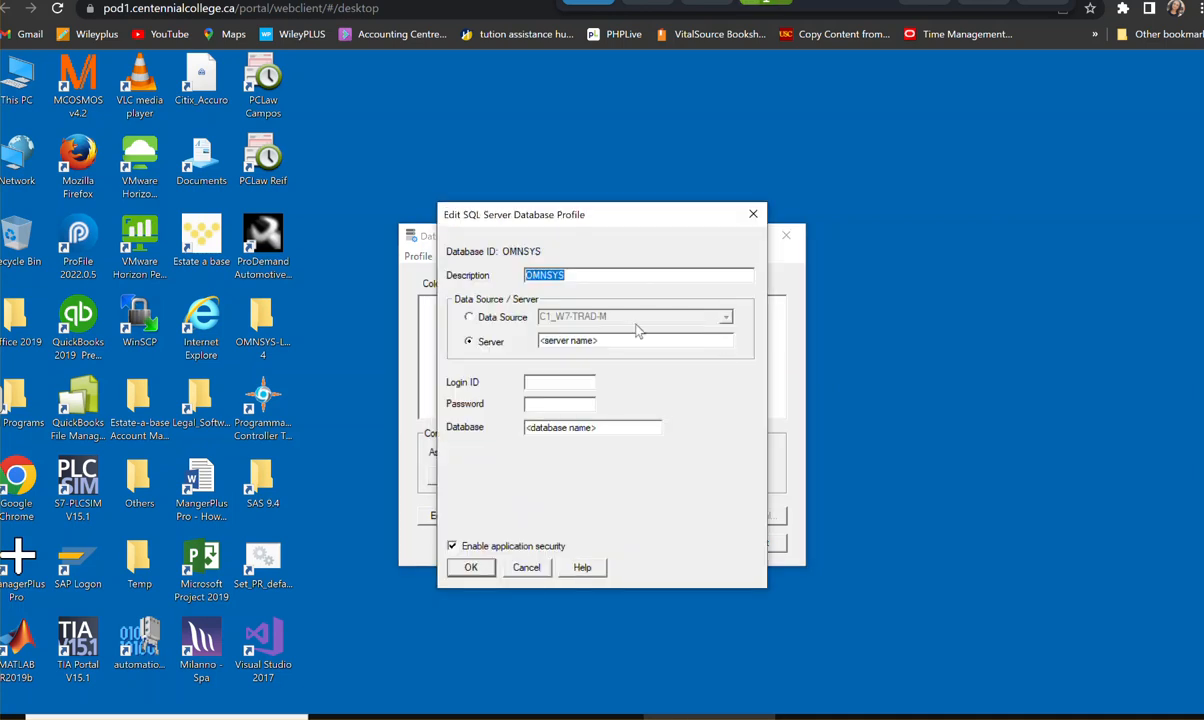
- Set the OMNSYS profile's server to CLASSAPPS-24\ACCPAC2019, with login ID sa and the login password
{"action": "left_click_drag", "start_coordinate": [631, 341], "coordinate": [517, 341]}
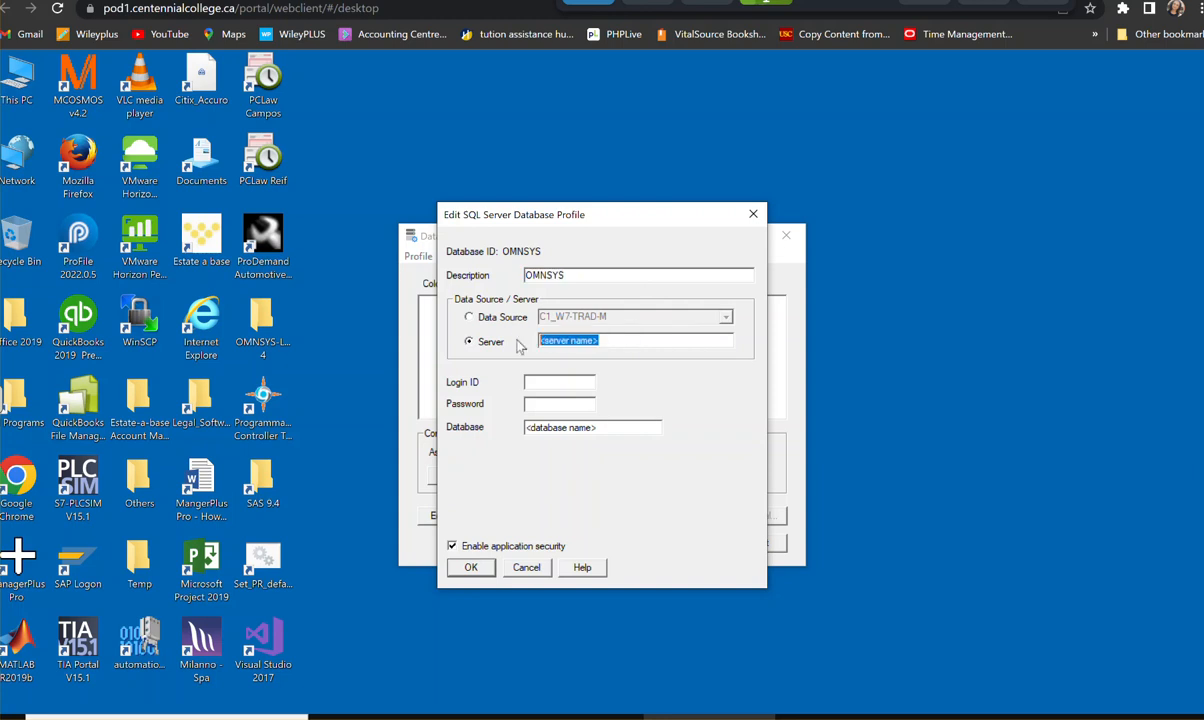
{"action": "type", "text": "CLASSAPPS-24\\ACCPAC2019"}
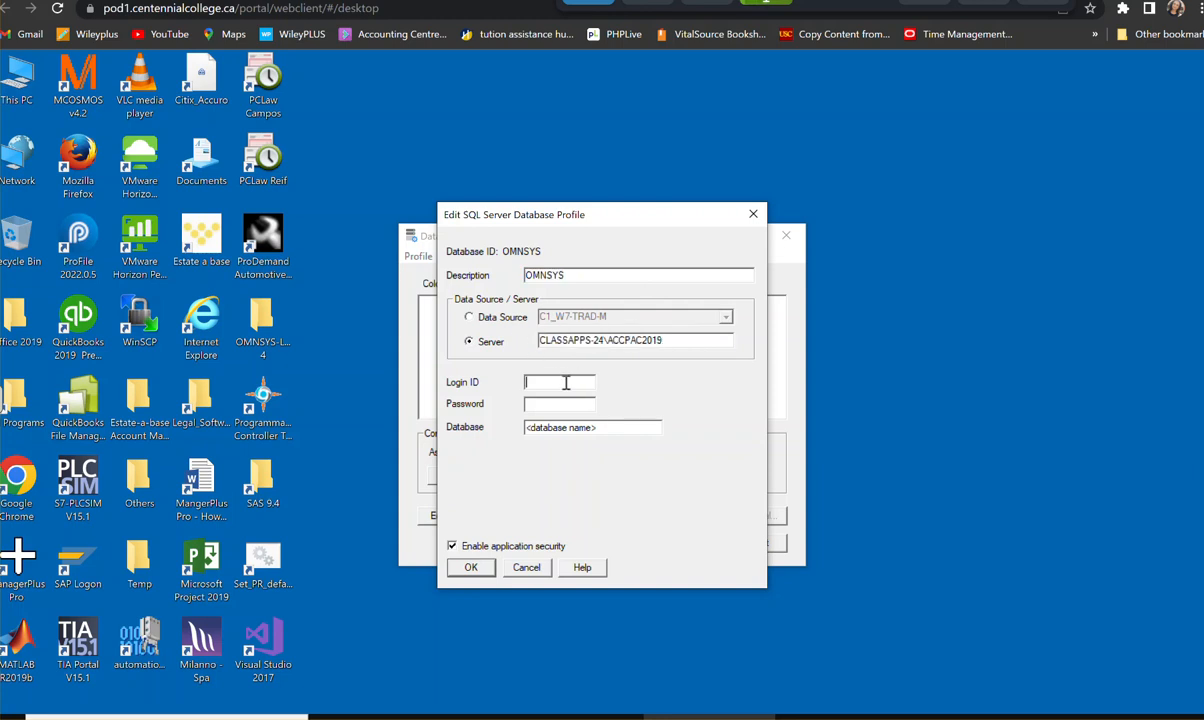
{"action": "type", "text": "SAs**"}
{"action": "key", "text": "Tab"}
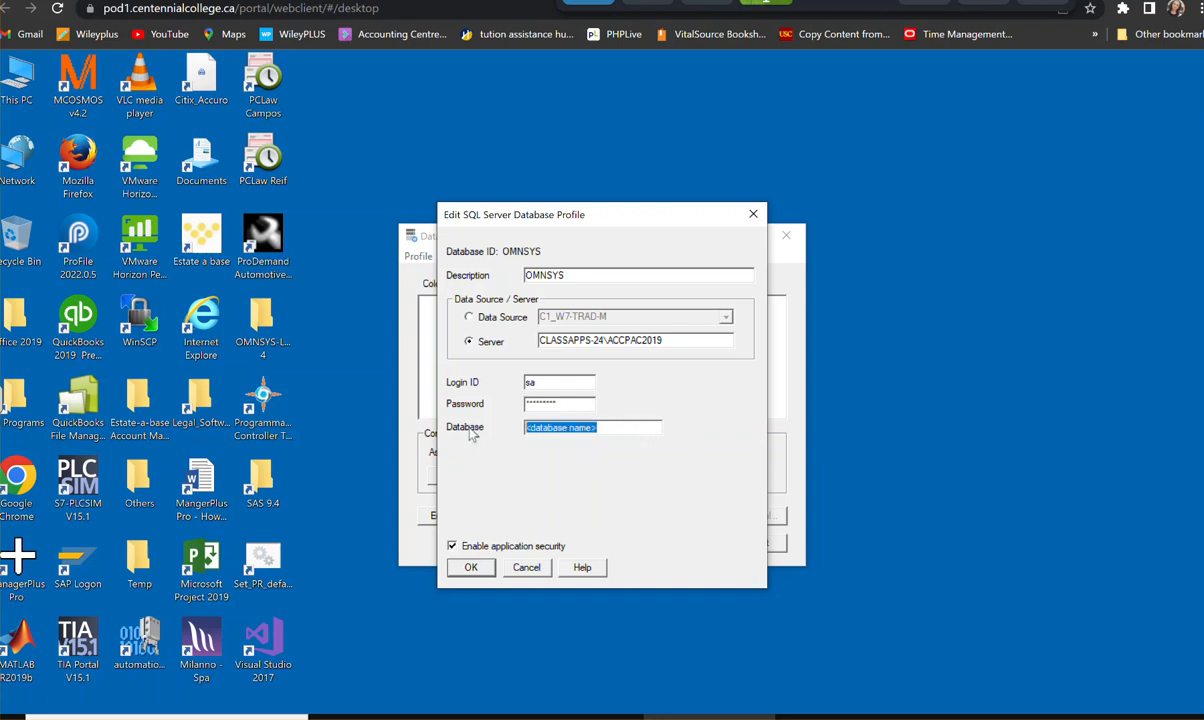
- Set the profile's database name to OMNSYS and save the profile
{"action": "type", "text": "PMNSYS"}
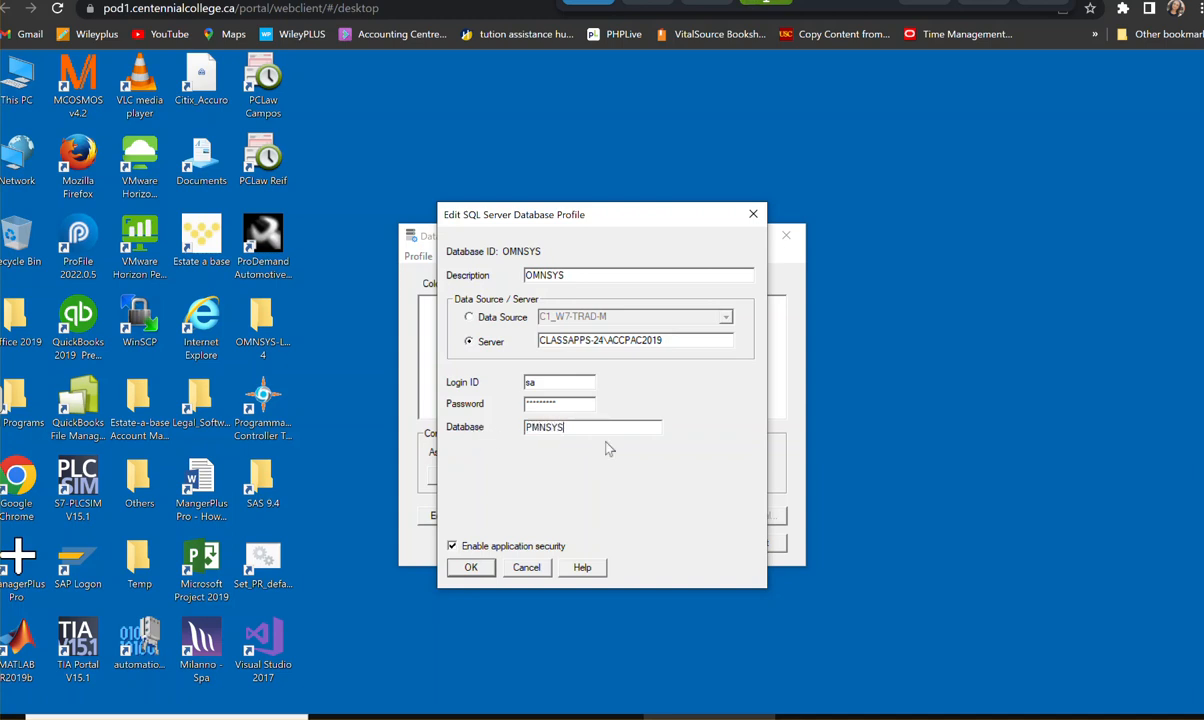
{"action": "left_click_drag", "start_coordinate": [526, 429], "coordinate": [534, 429]}
{"action": "type", "text": "O"}
{"action": "left_click", "coordinate": [470, 567]}
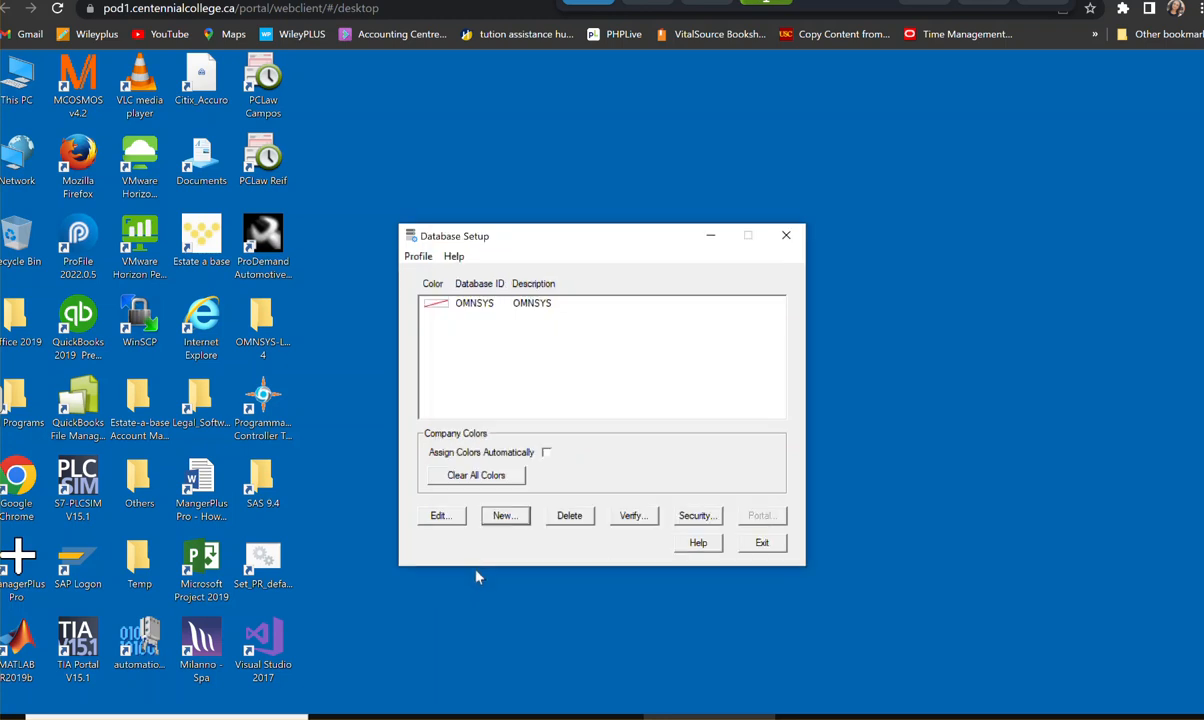
- Add a new Company database profile with the ID OMNDAT, linked to the system database OMNSYS
{"action": "left_click", "coordinate": [503, 515]}
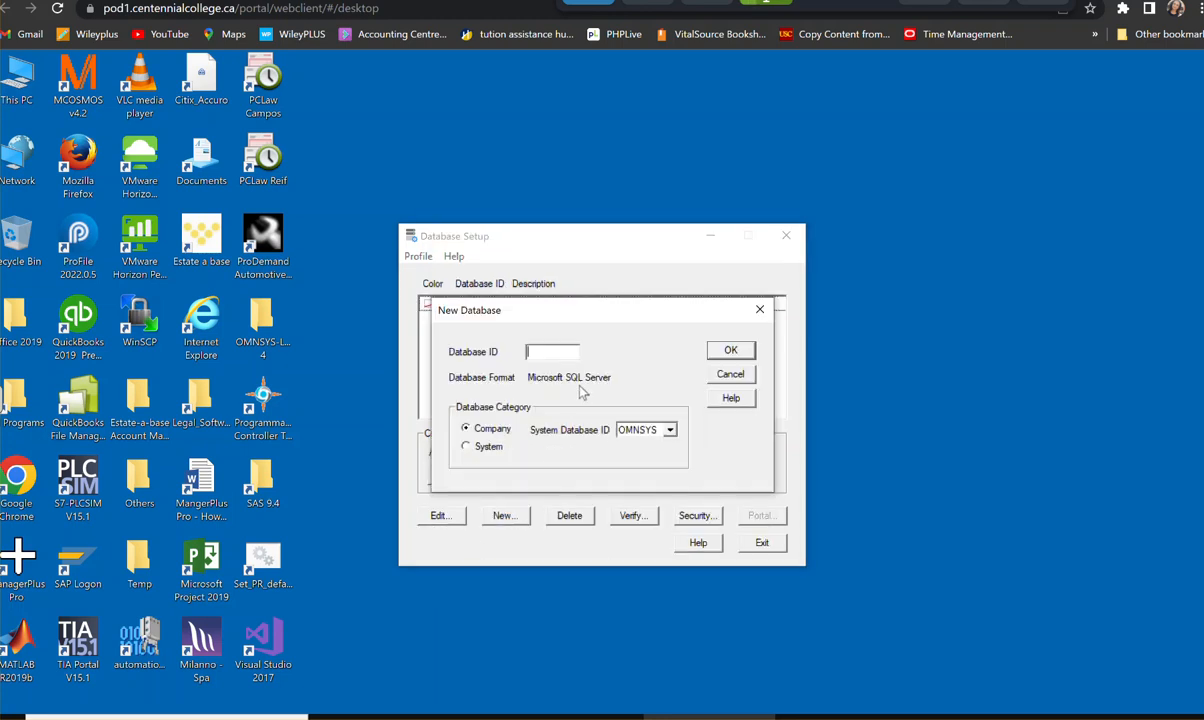
{"action": "type", "text": "OMD"}
{"action": "type", "text": "NDAT"}
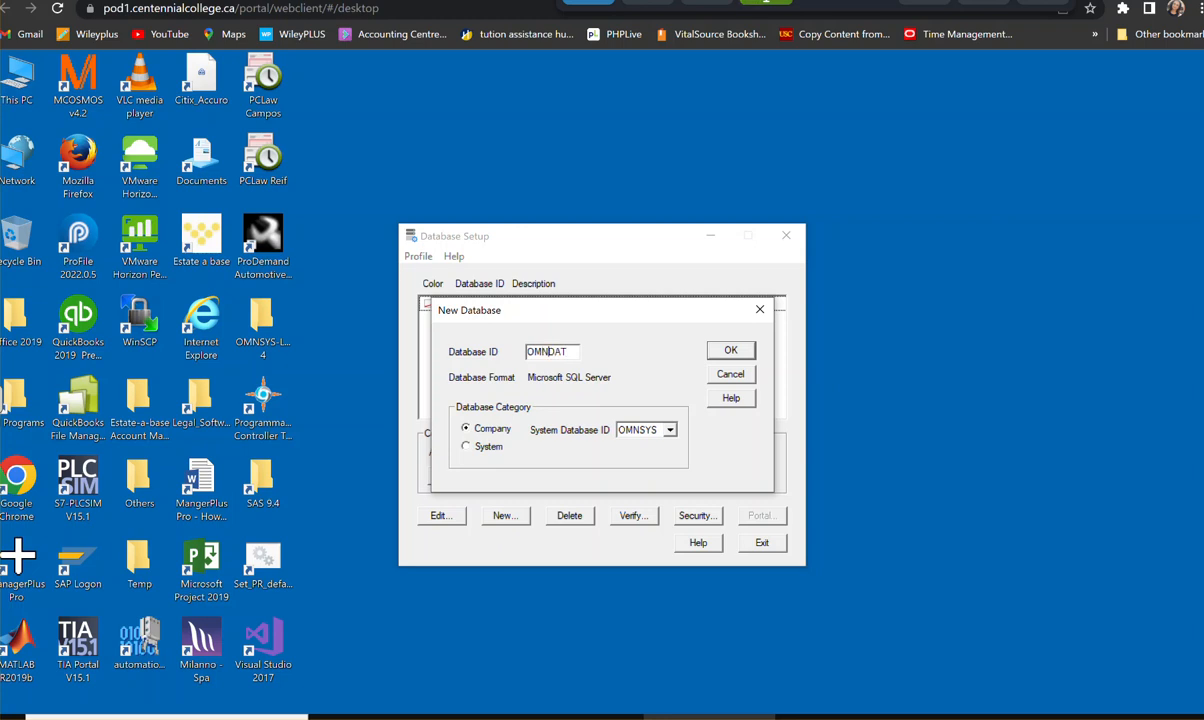
{"action": "left_click", "coordinate": [724, 349]}
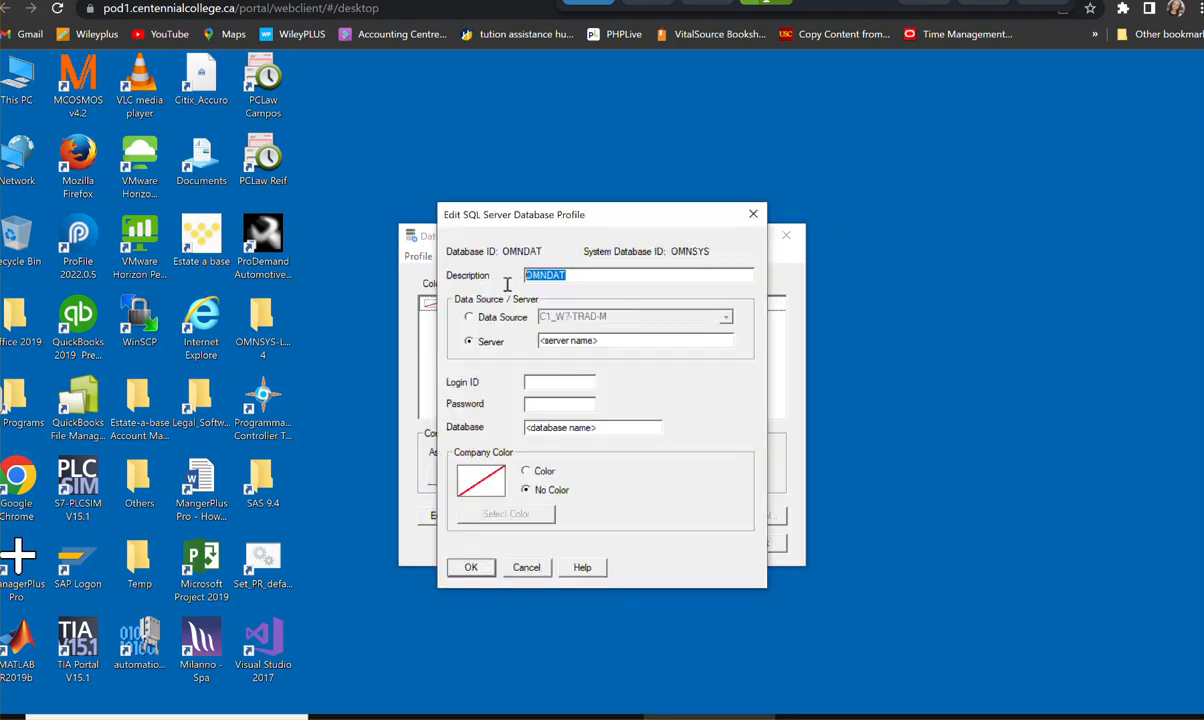
- Set the OMNDAT profile's description to Omni Electrical Ltl. and its server to CLASSAPPS-24\ACCPAC2019
{"action": "type", "text": "Omni Electrical LTd"}
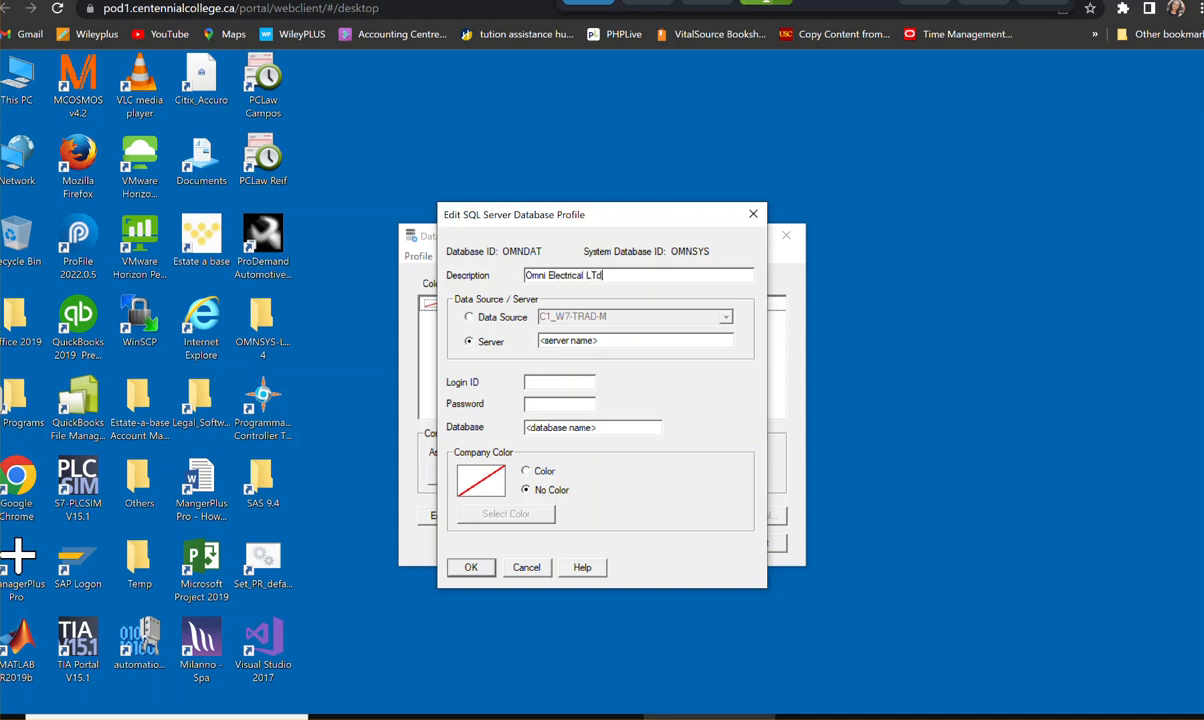
{"action": "key", "text": "BackSpace"}
{"action": "key", "text": "BackSpace"}
{"action": "type", "text": "t"}
{"action": "left_click_drag", "start_coordinate": [618, 339], "coordinate": [542, 341]}
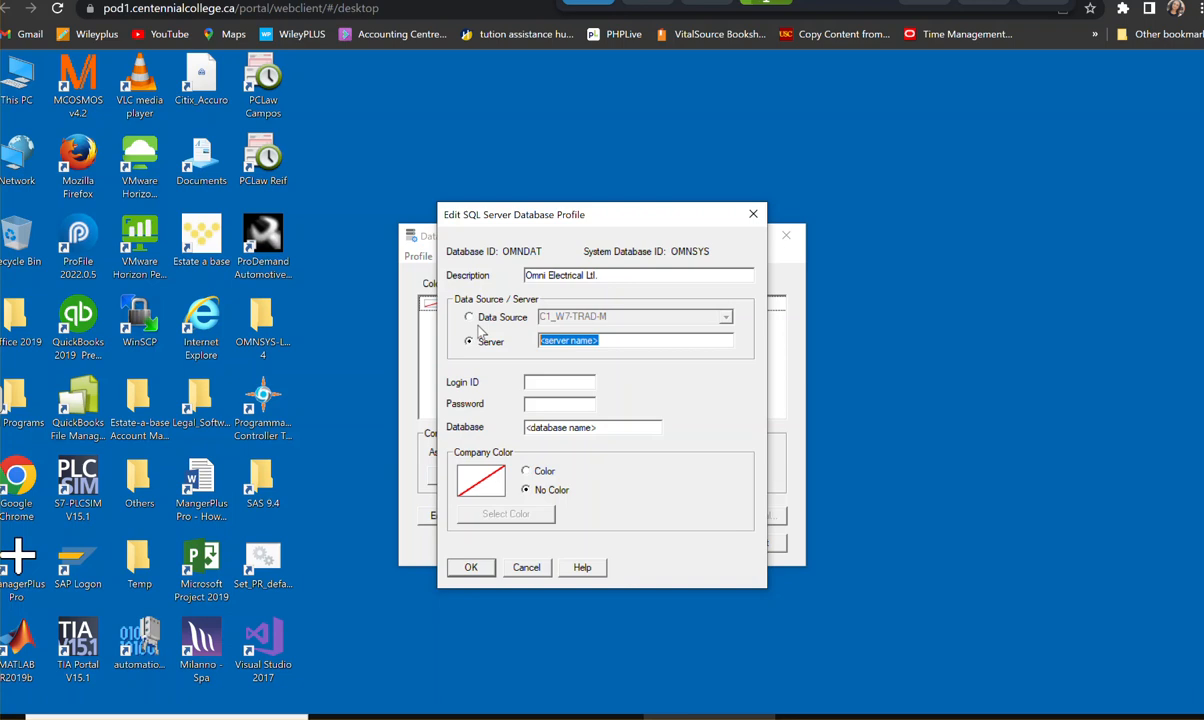
{"action": "type", "text": "CLASSAPPS-24\\ACCPAC2019"}
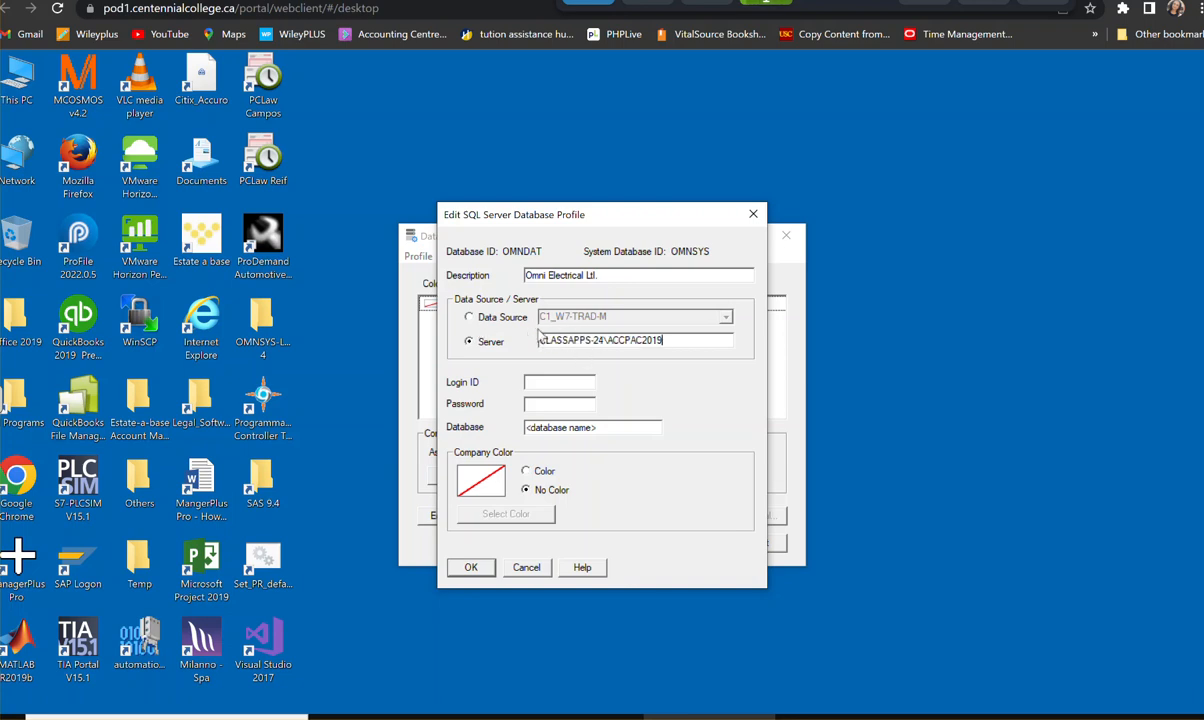
- Enter login ID sa, the login password and database name OMNDAT, and try to save the profile
{"action": "left_click", "coordinate": [559, 384]}
{"action": "type", "text": "sa"}
{"action": "left_click", "coordinate": [563, 402]}
{"action": "type", "text": "*"}
{"action": "left_click_drag", "start_coordinate": [618, 428], "coordinate": [506, 420]}
{"action": "type", "text": "OMNDAT"}
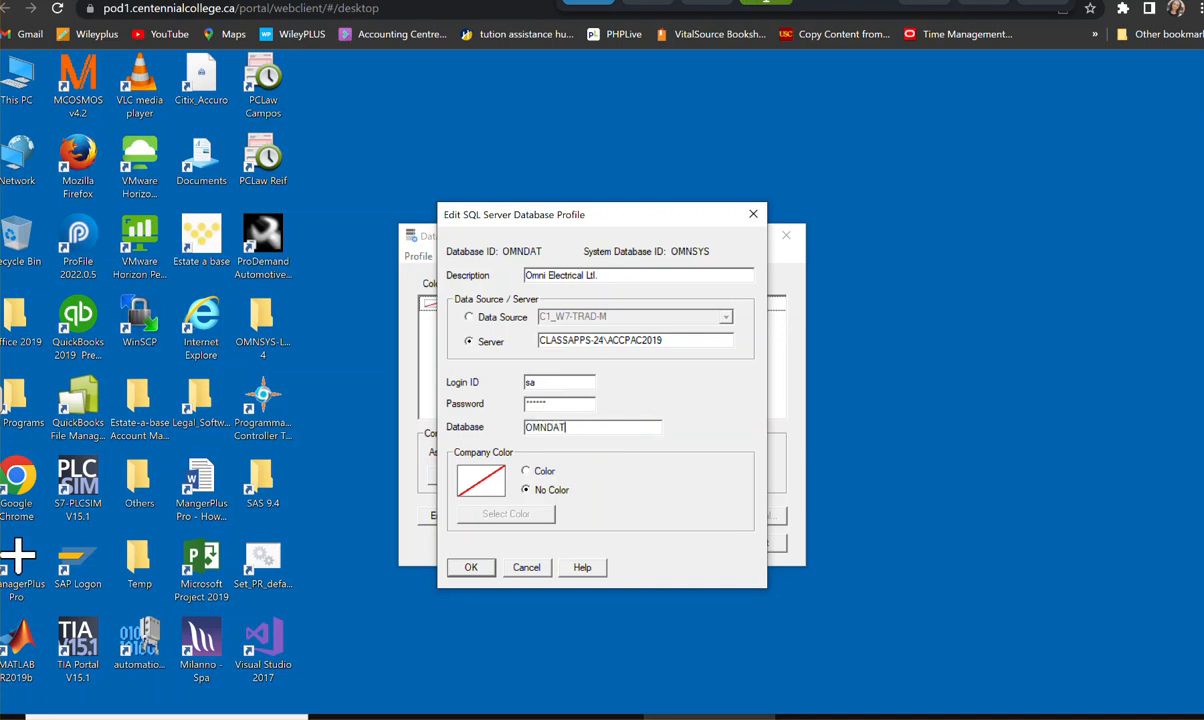
{"action": "left_click", "coordinate": [468, 570]}
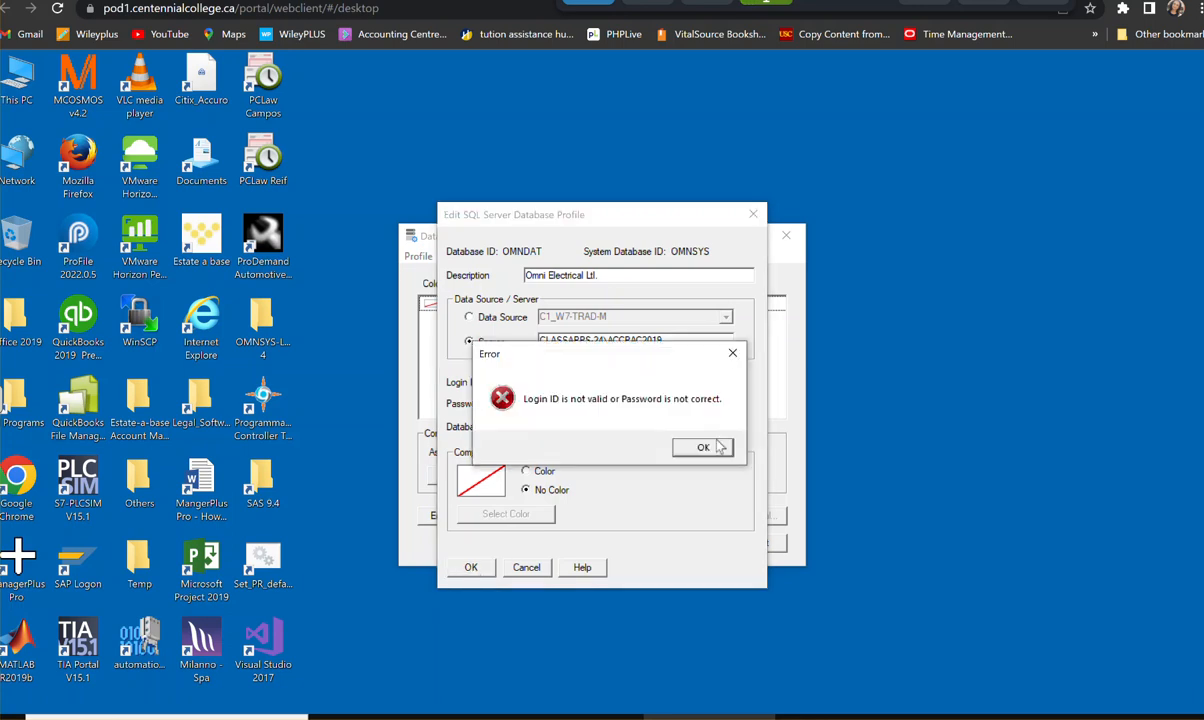
- Re-enter the login password for the OMNDAT profile, save the profile and close Database Setup
{"action": "left_click", "coordinate": [704, 447]}
{"action": "left_click_drag", "start_coordinate": [556, 404], "coordinate": [451, 404]}
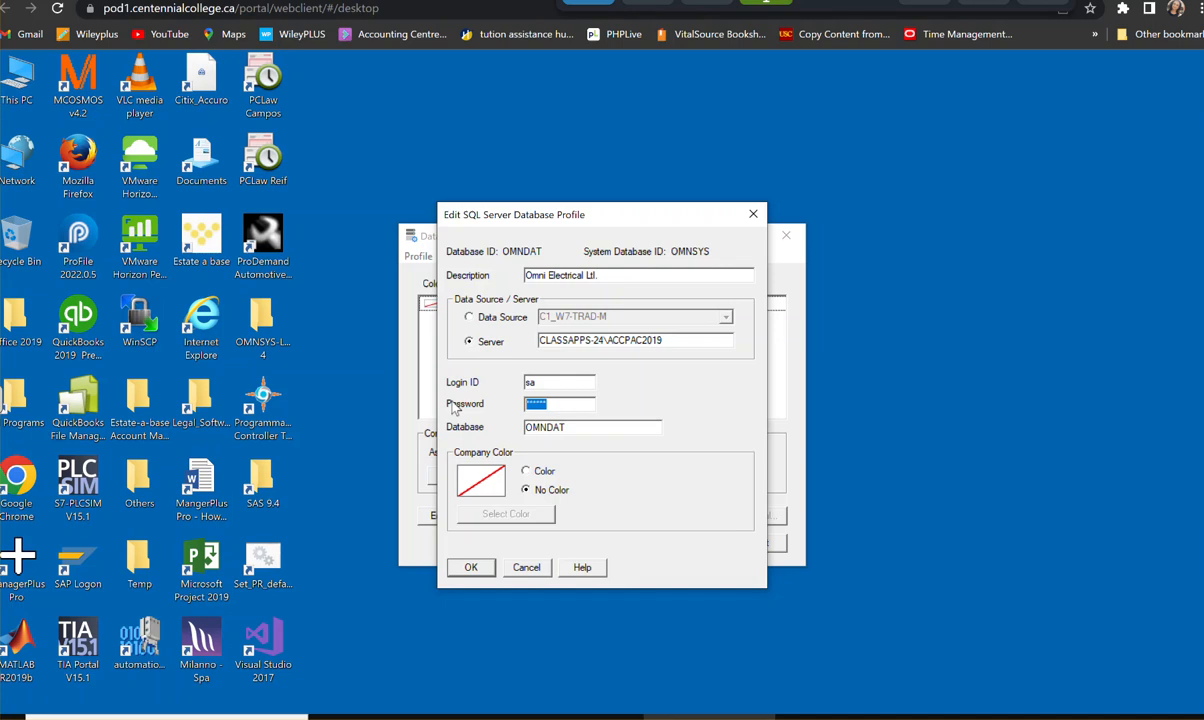
{"action": "key", "text": "BackSpace"}
{"action": "left_click", "coordinate": [470, 567]}
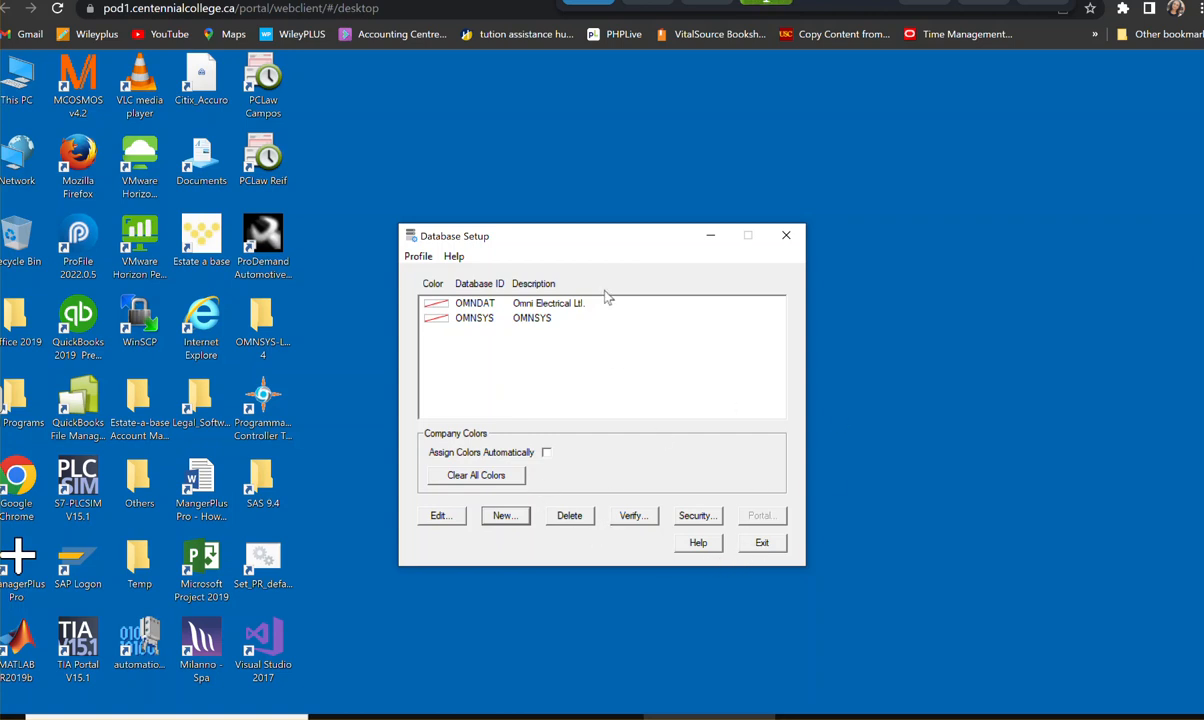
{"action": "left_click", "coordinate": [770, 546]}
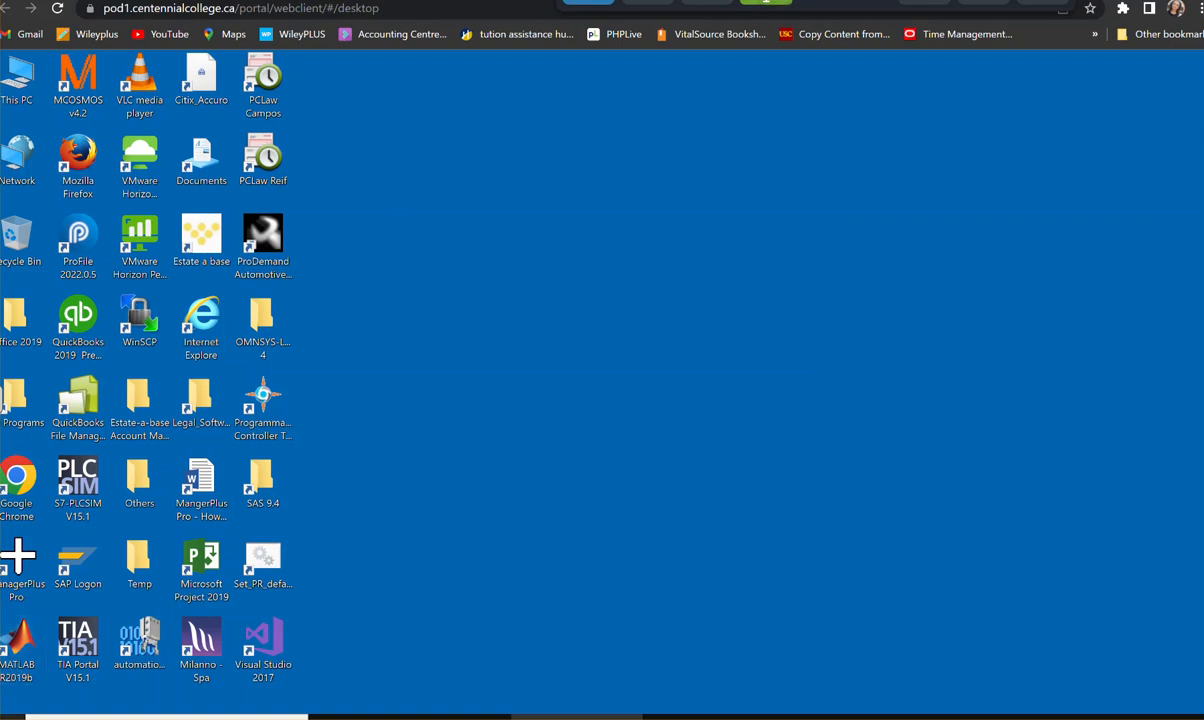
- Open the Sage Database Load utility from the installed programs
{"action": "left_click", "coordinate": [8, 716]}
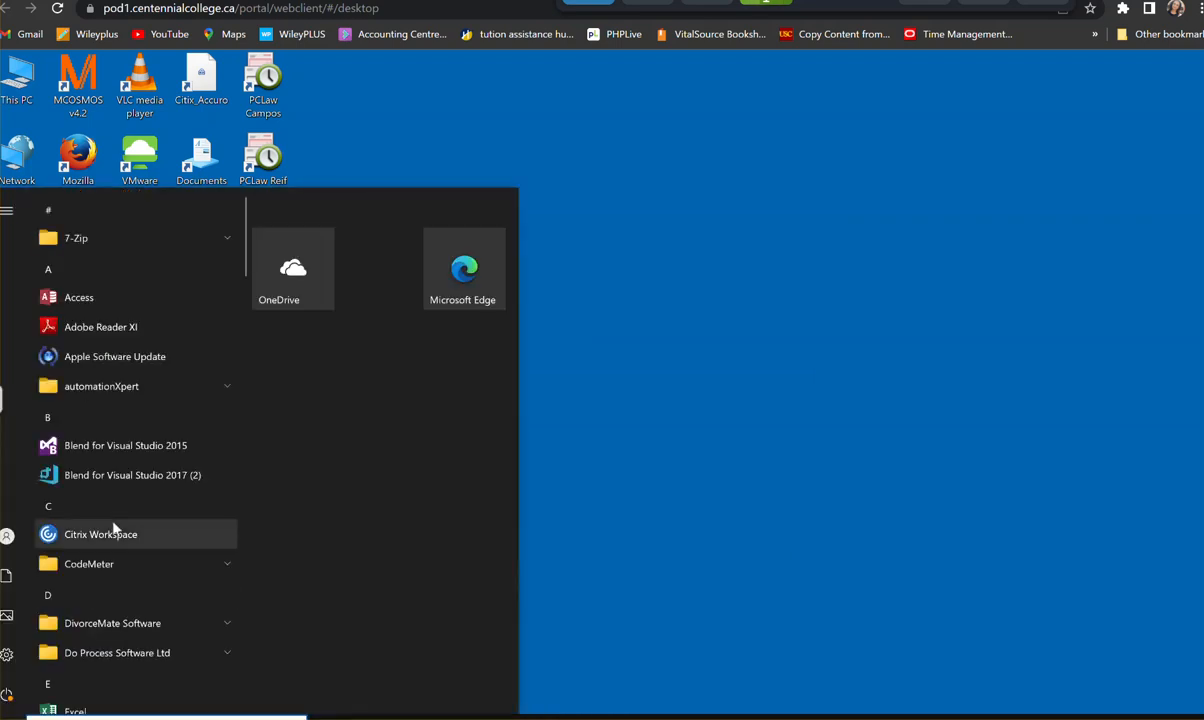
{"action": "scroll", "coordinate": [115, 529], "scroll_direction": "down", "scroll_amount": 2}
{"action": "scroll", "coordinate": [115, 529], "scroll_direction": "down", "scroll_amount": 5}
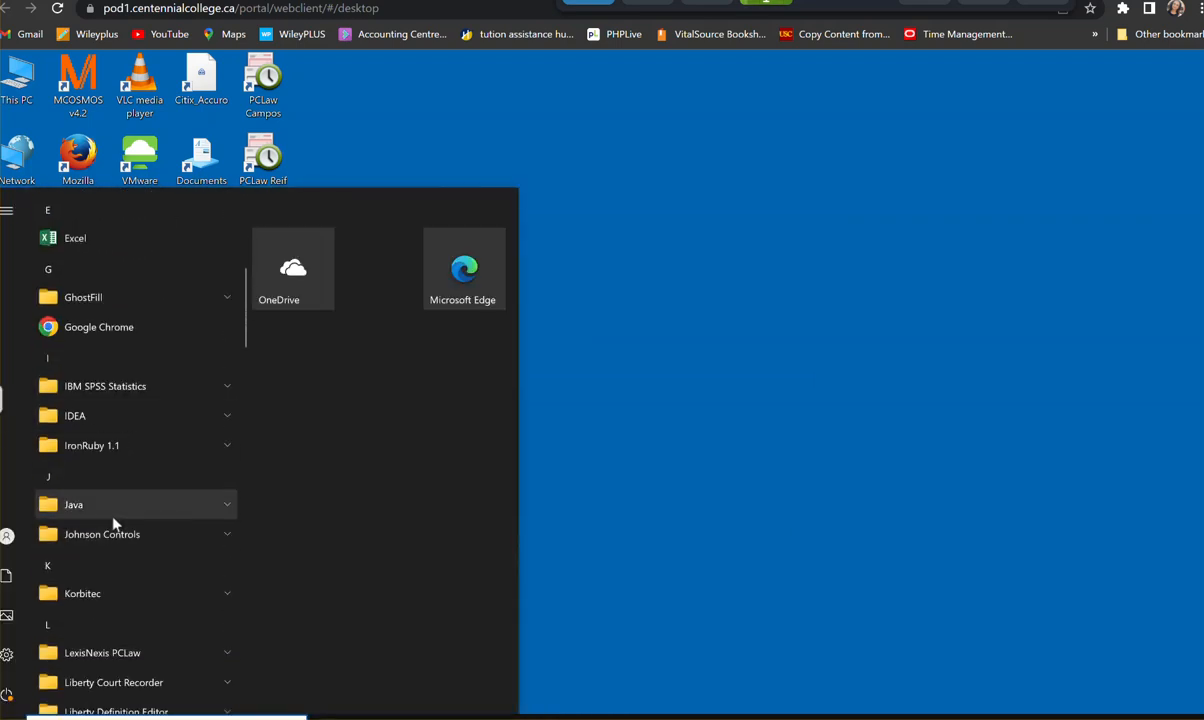
{"action": "scroll", "coordinate": [115, 523], "scroll_direction": "down", "scroll_amount": 6}
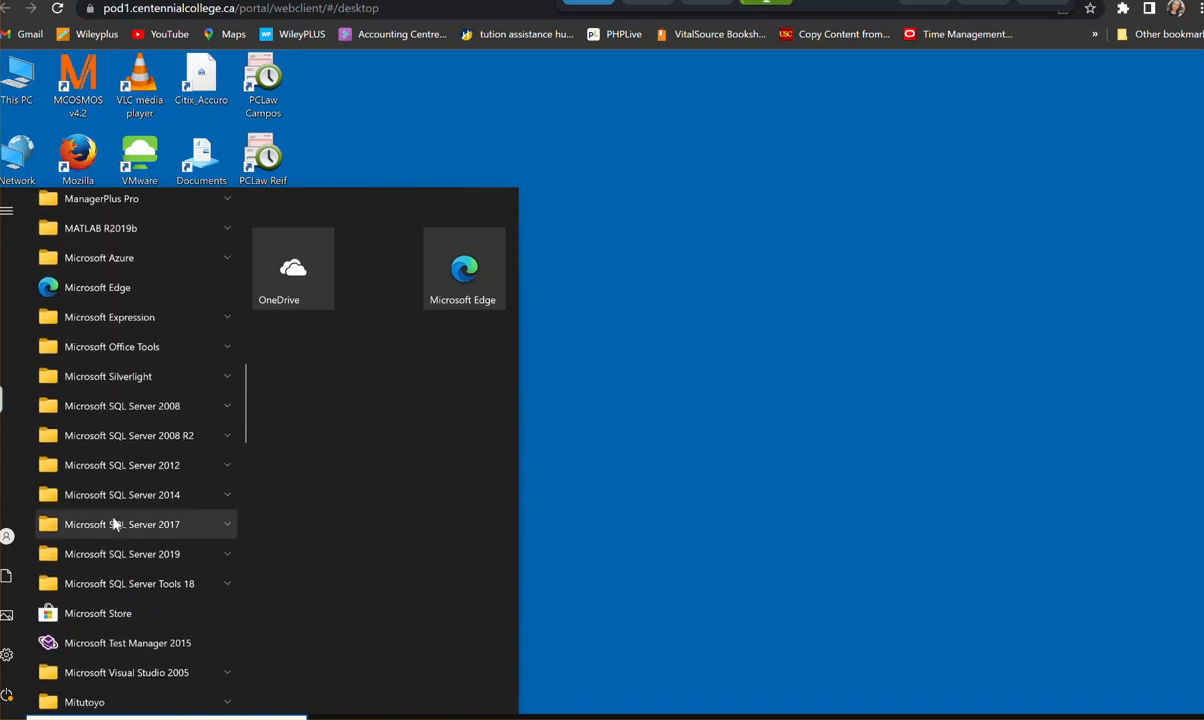
{"action": "scroll", "coordinate": [115, 525], "scroll_direction": "down", "scroll_amount": 2}
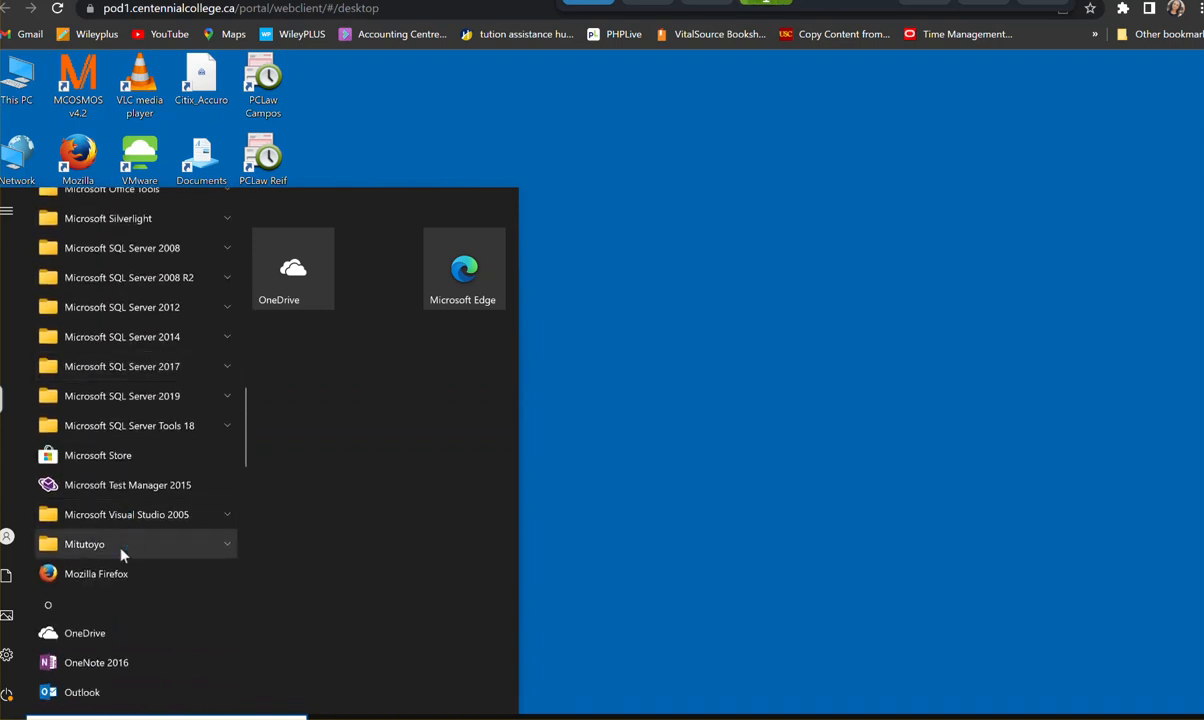
{"action": "scroll", "coordinate": [127, 540], "scroll_direction": "down", "scroll_amount": 1}
{"action": "scroll", "coordinate": [127, 543], "scroll_direction": "down", "scroll_amount": 8}
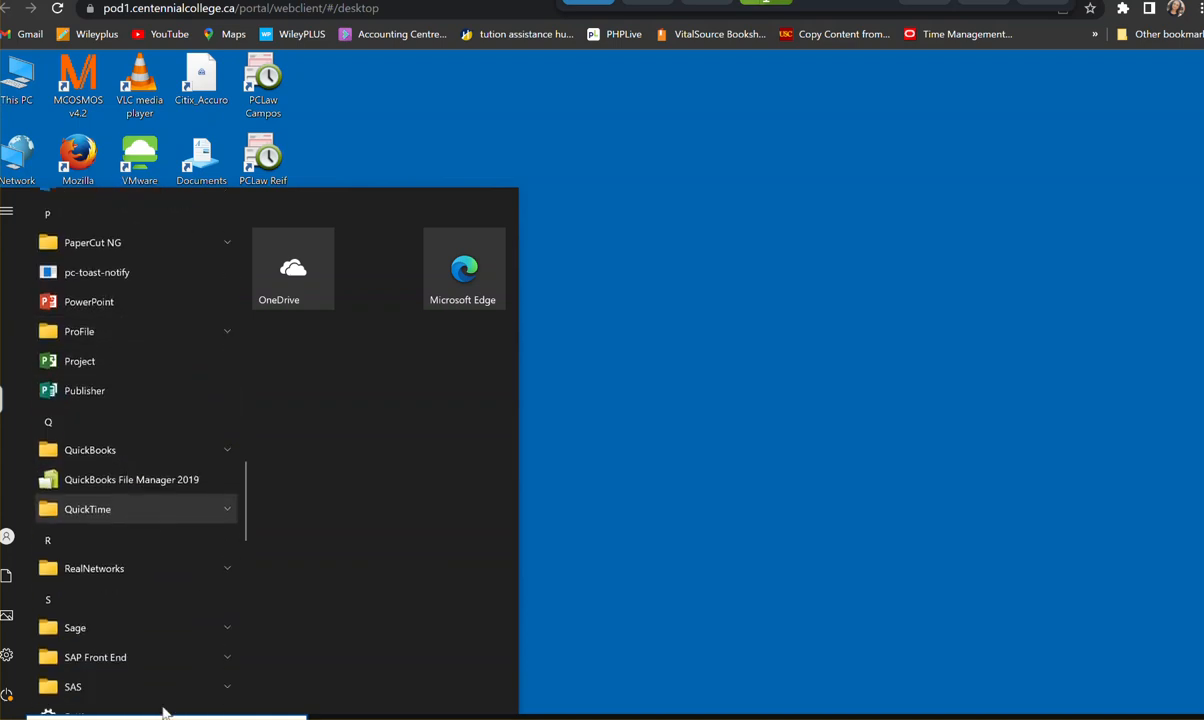
{"action": "left_click", "coordinate": [73, 584]}
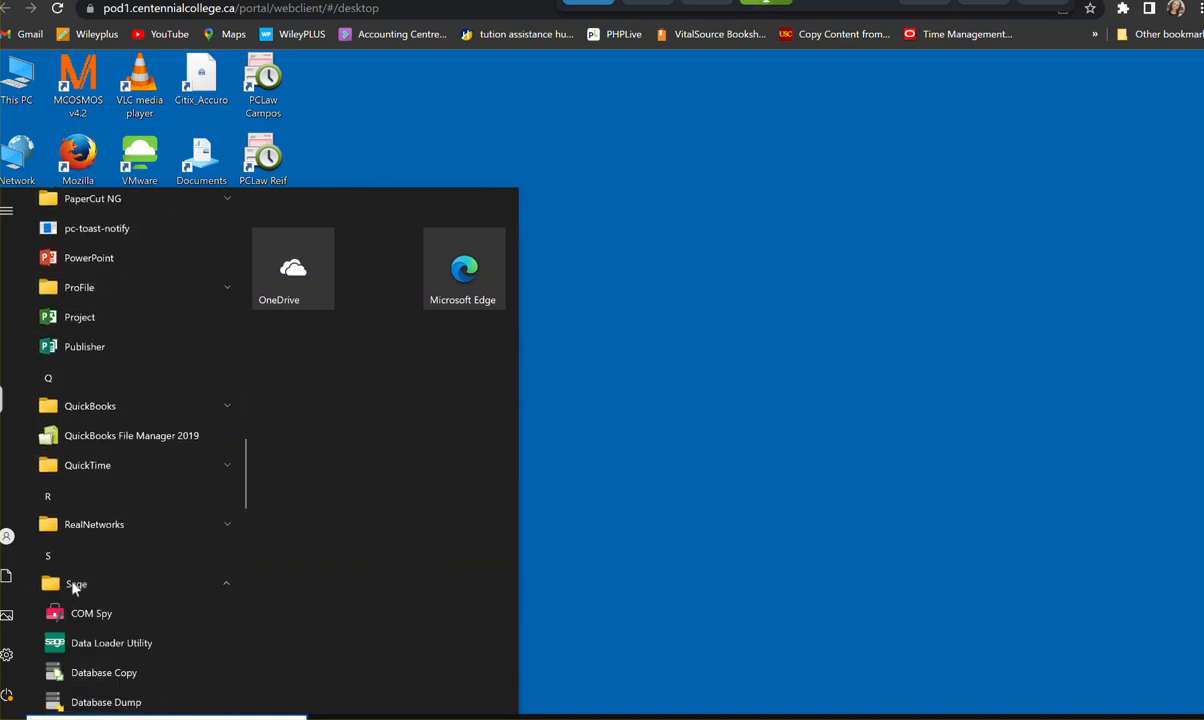
{"action": "scroll", "coordinate": [170, 600], "scroll_direction": "down", "scroll_amount": 3}
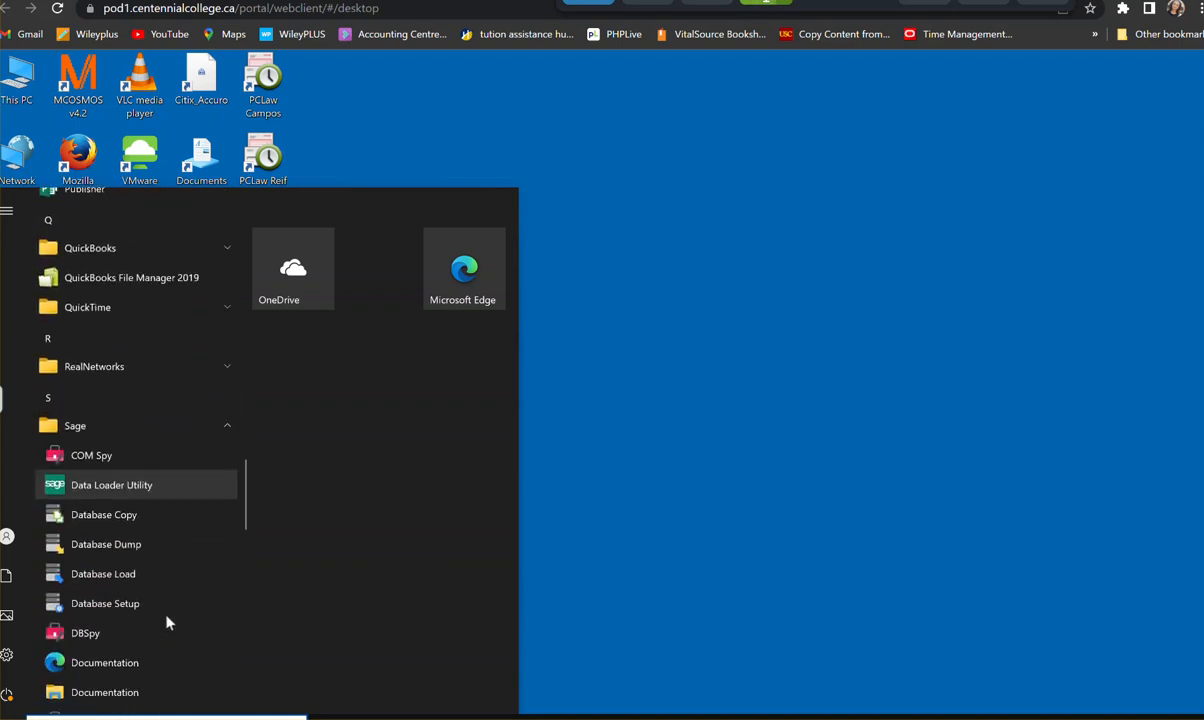
{"action": "left_click", "coordinate": [125, 576]}
- Sign in to Database Load as ADMIN with the account password
{"action": "left_click", "coordinate": [583, 442]}
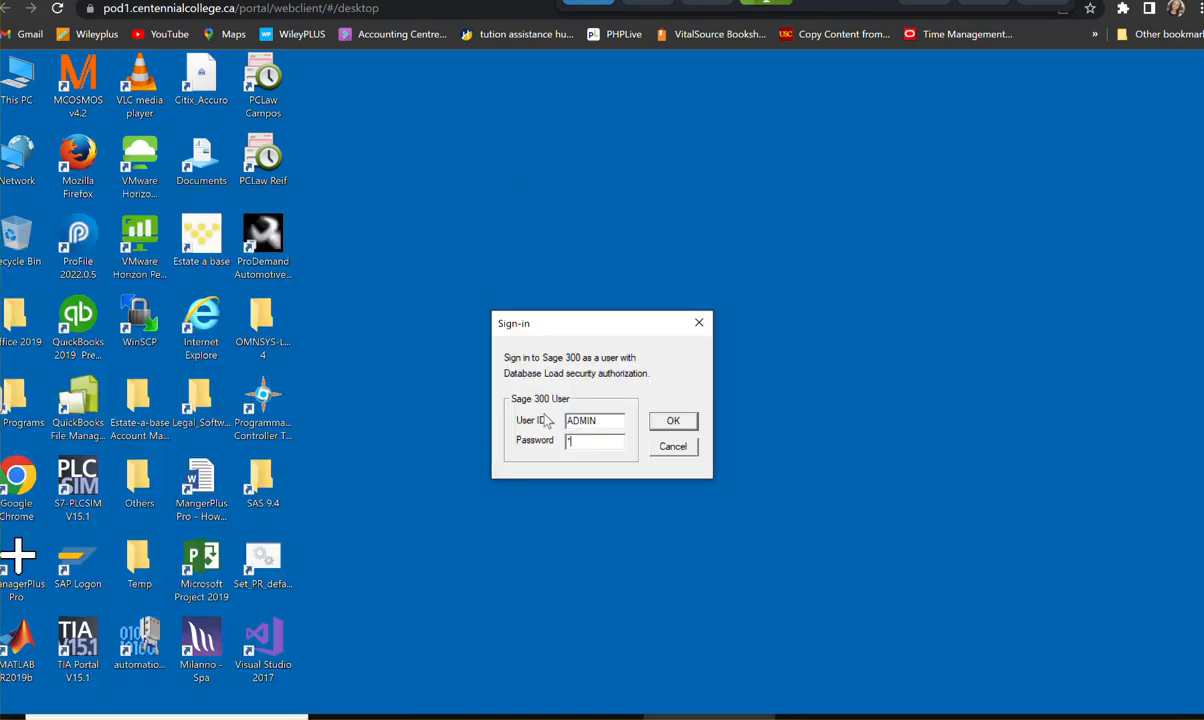
{"action": "type", "text": "****"}
{"action": "left_click", "coordinate": [670, 423]}
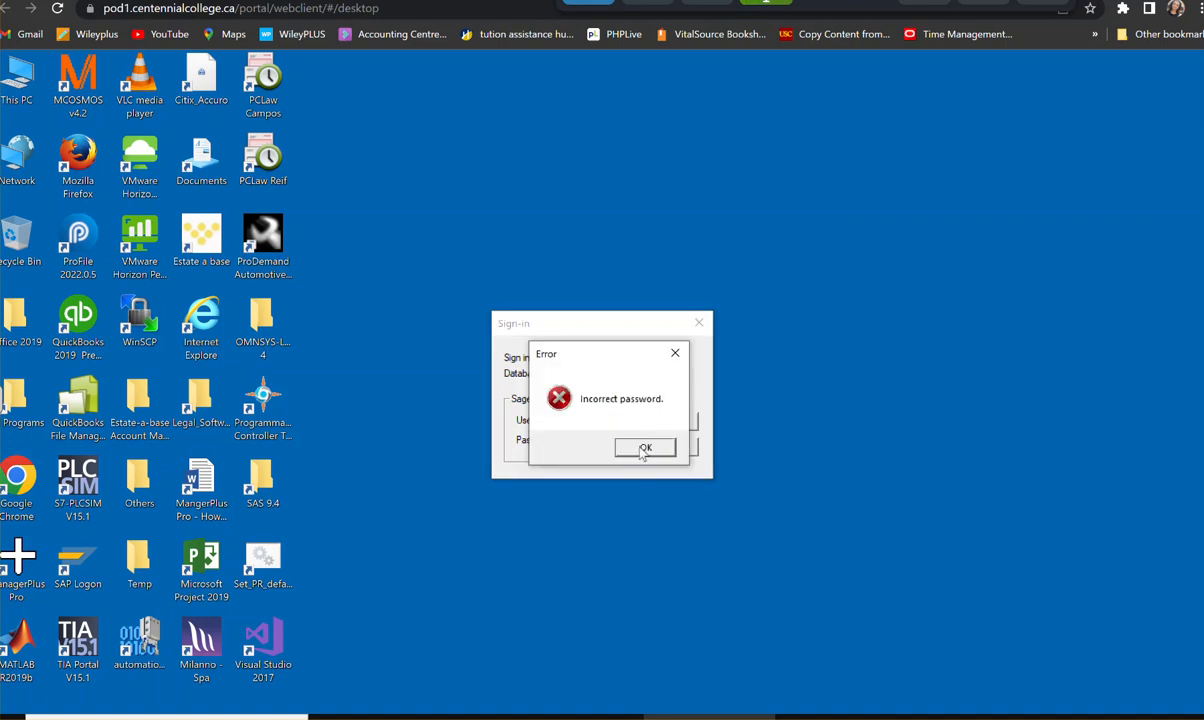
{"action": "left_click", "coordinate": [650, 446]}
{"action": "type", "text": "*****"}
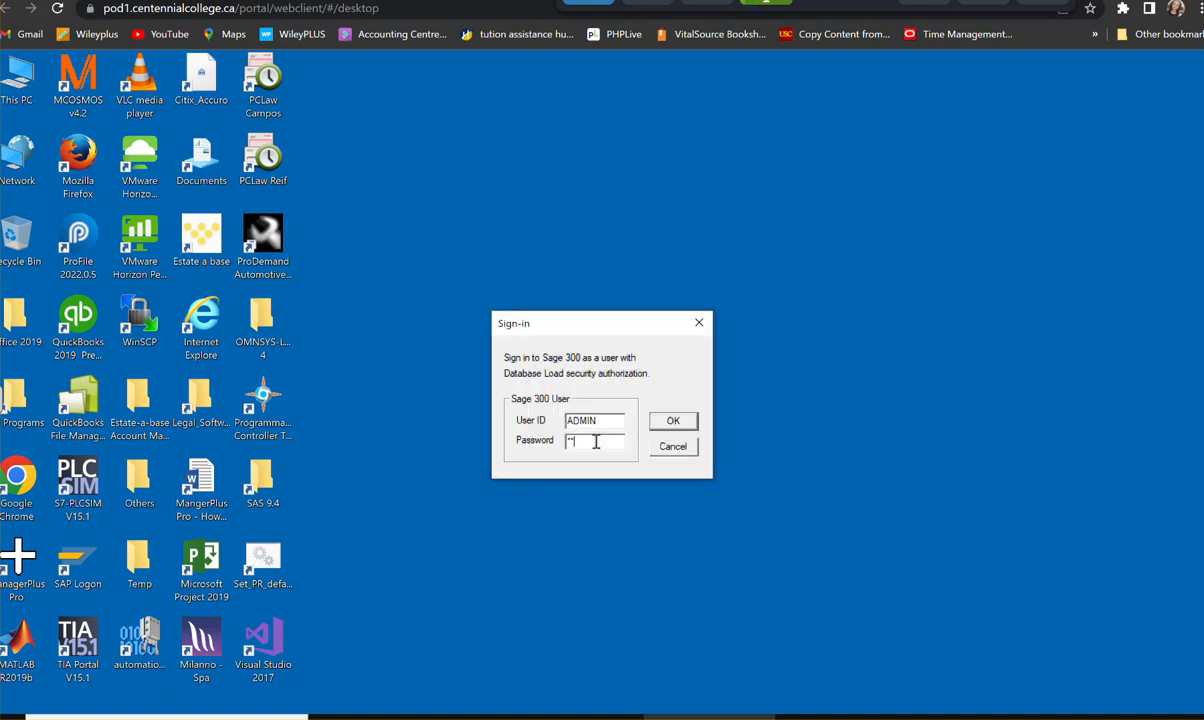
{"action": "left_click", "coordinate": [673, 421]}
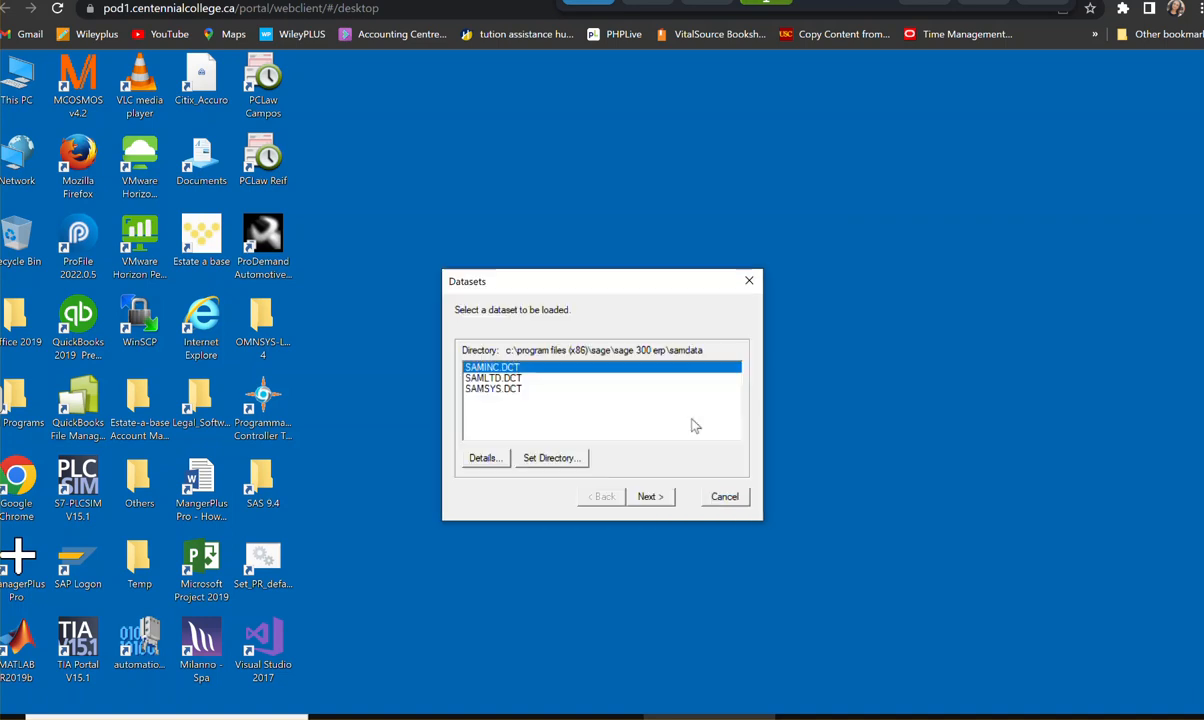
- Set the dataset directory to the OMNSYS-Lessson 4 folder on the Desktop
{"action": "left_click", "coordinate": [548, 458]}
{"action": "left_click", "coordinate": [566, 428]}
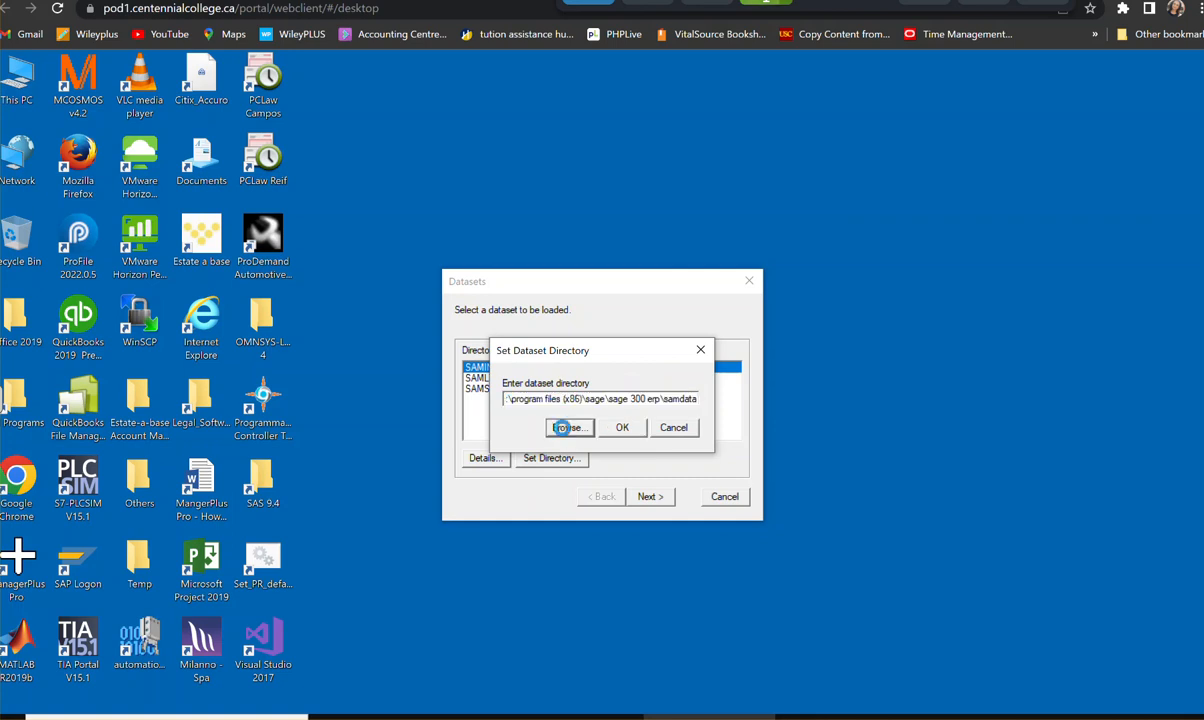
{"action": "left_click", "coordinate": [555, 340]}
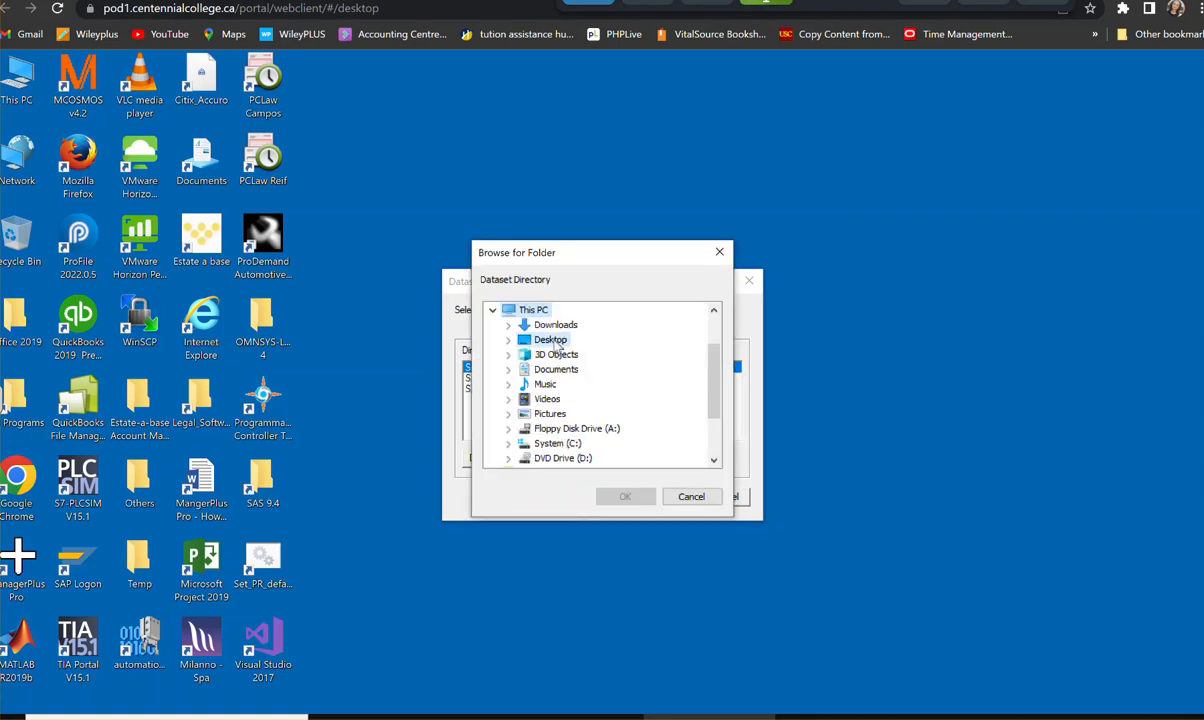
{"action": "double_click", "coordinate": [552, 340]}
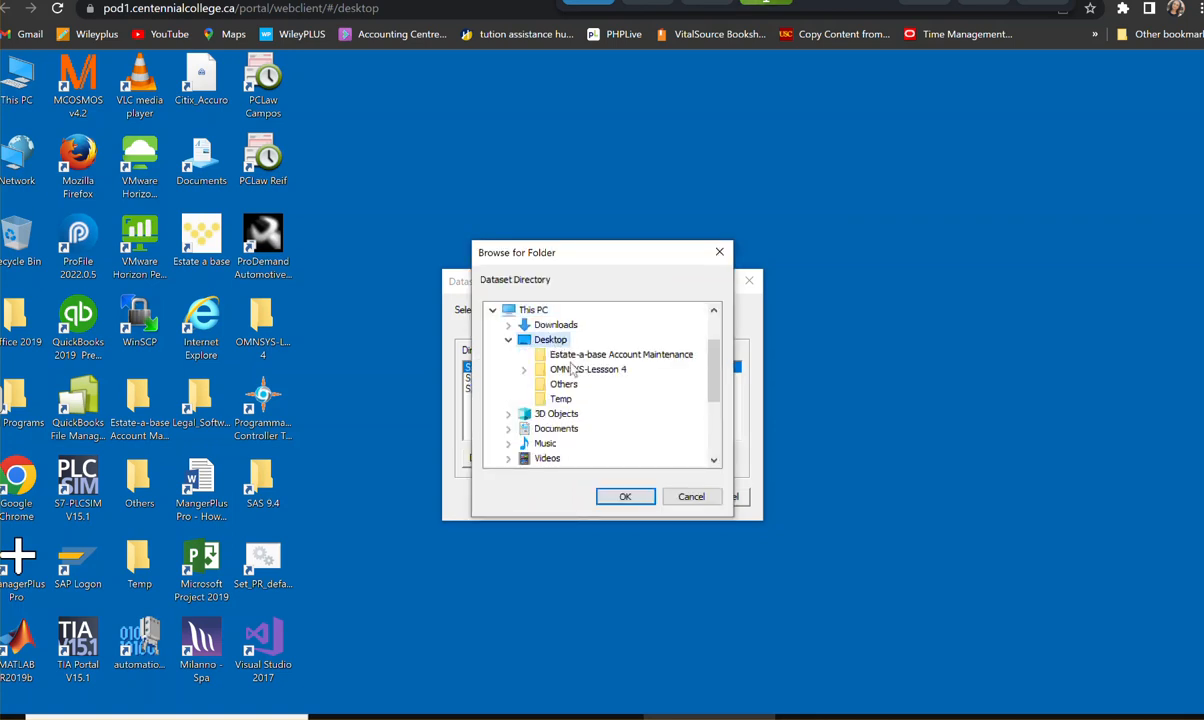
{"action": "left_click", "coordinate": [580, 370]}
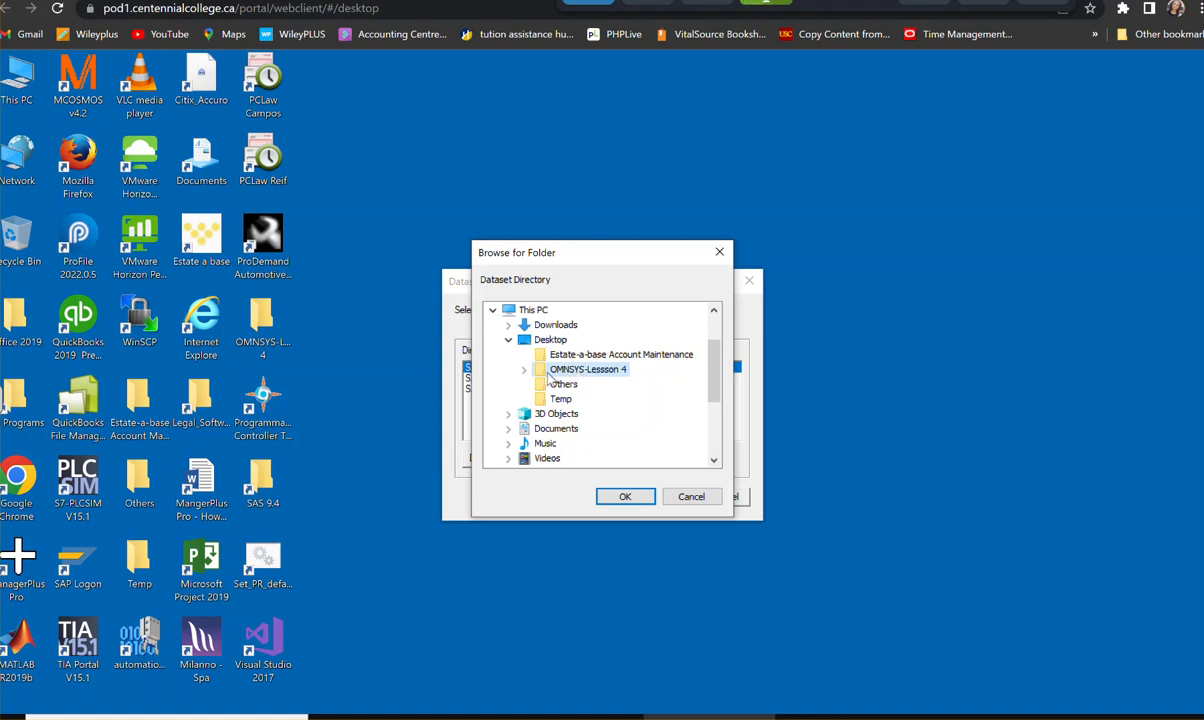
{"action": "left_click", "coordinate": [625, 497]}
{"action": "left_click", "coordinate": [565, 428]}
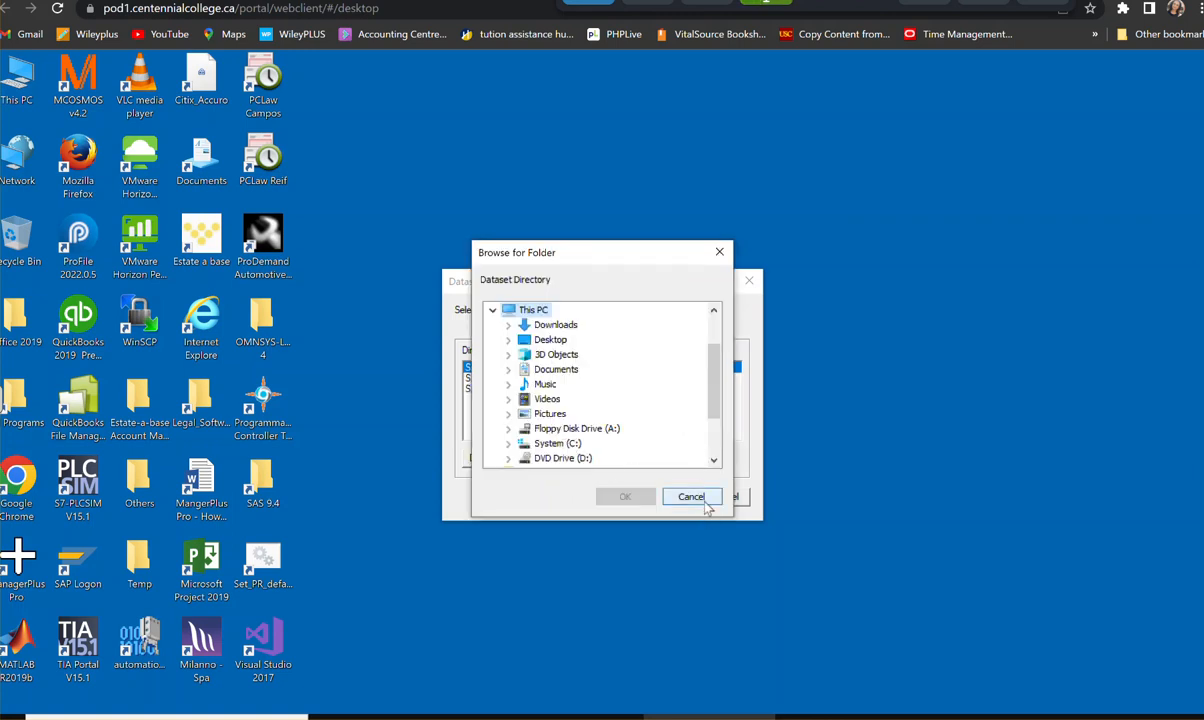
{"action": "left_click", "coordinate": [688, 497]}
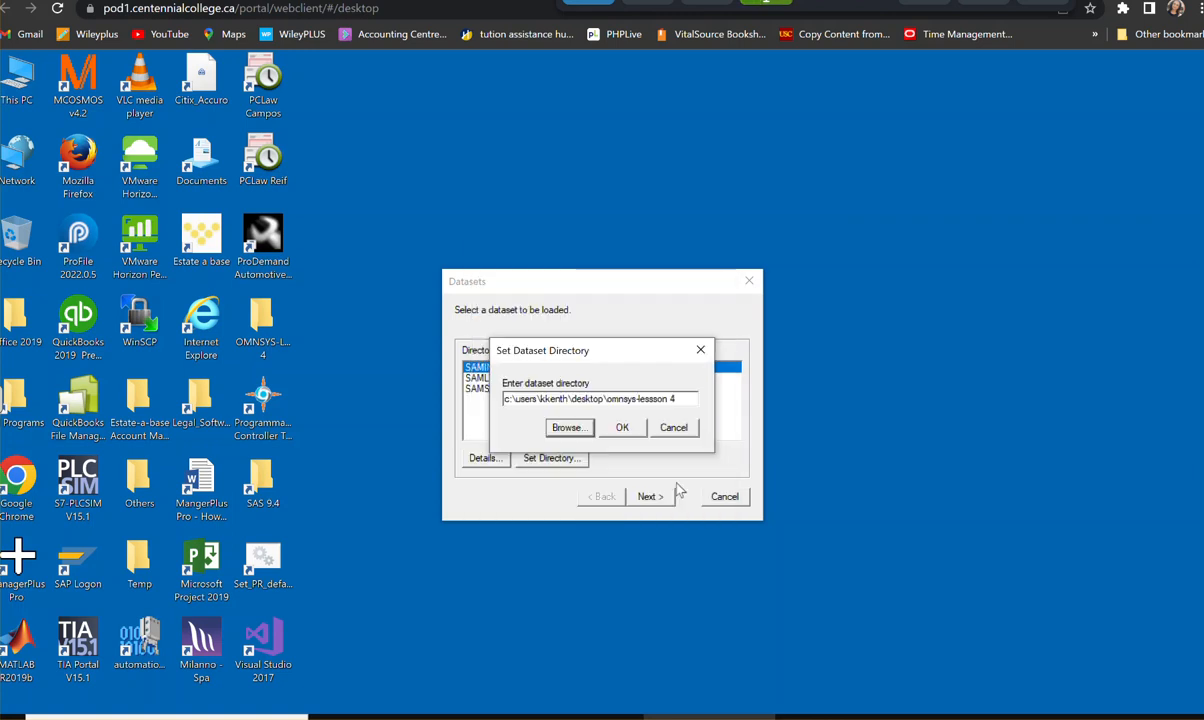
{"action": "left_click", "coordinate": [622, 434]}
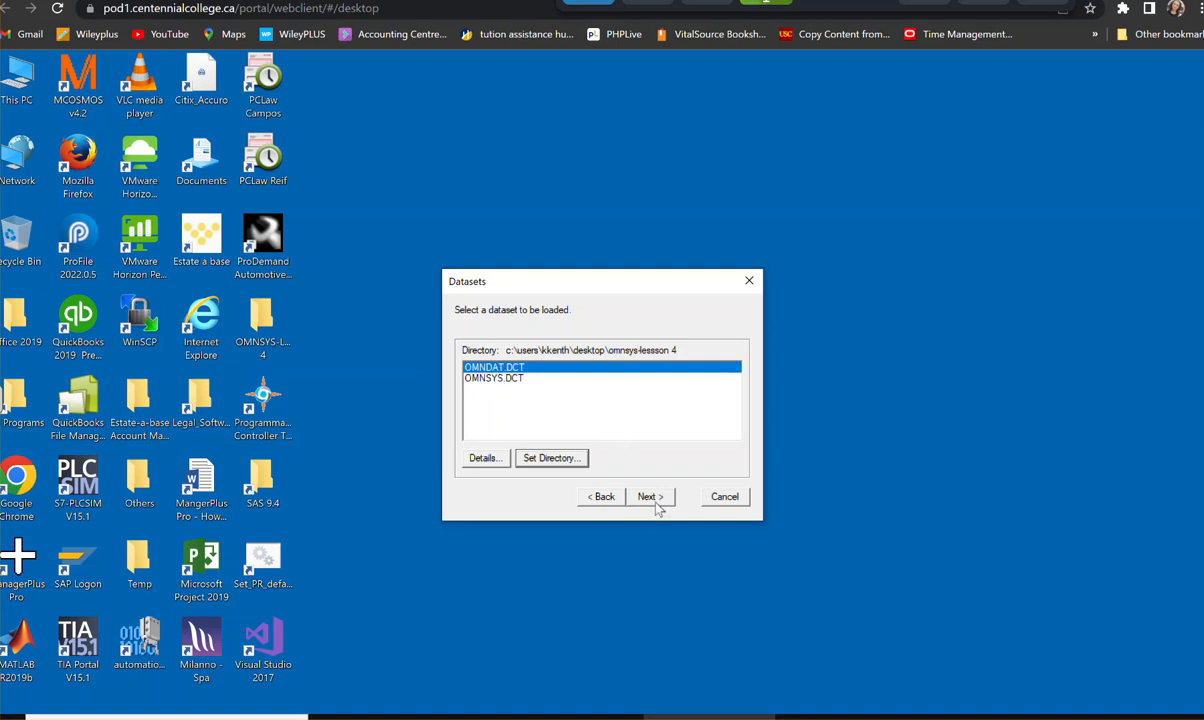
- Add the OMNSYS.DCT dataset to the load list for the OMNSYS database
{"action": "left_click", "coordinate": [488, 380]}
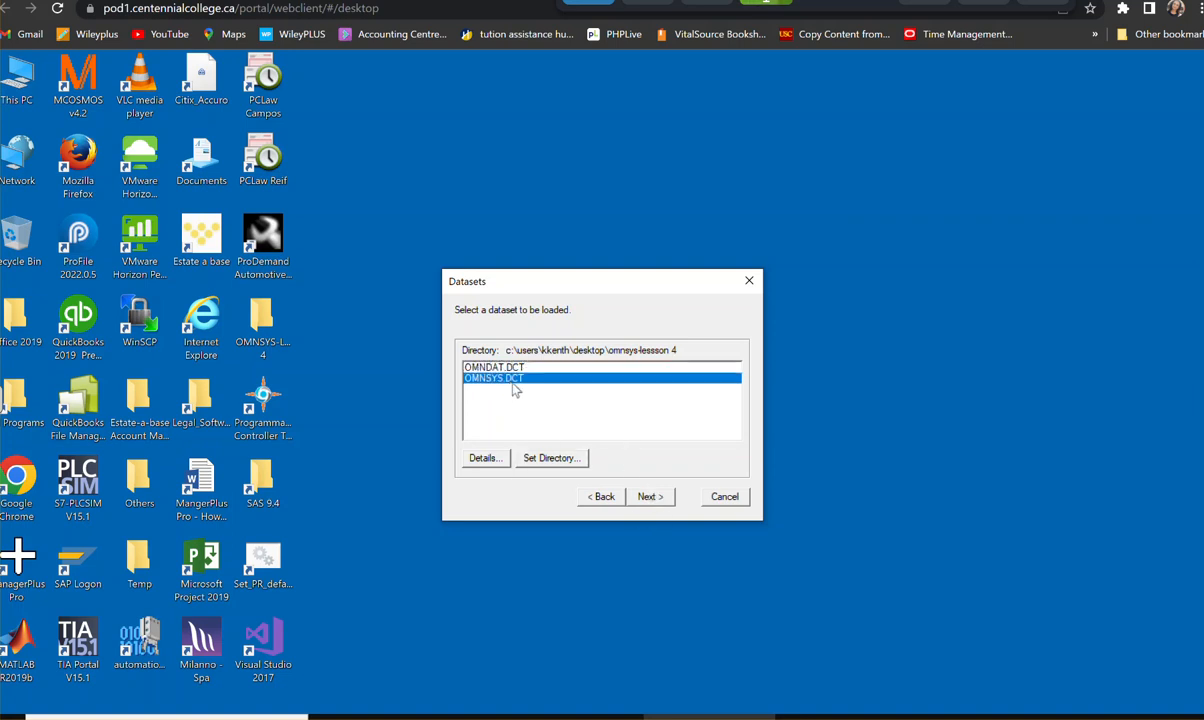
{"action": "left_click", "coordinate": [650, 498]}
{"action": "left_click", "coordinate": [650, 498]}
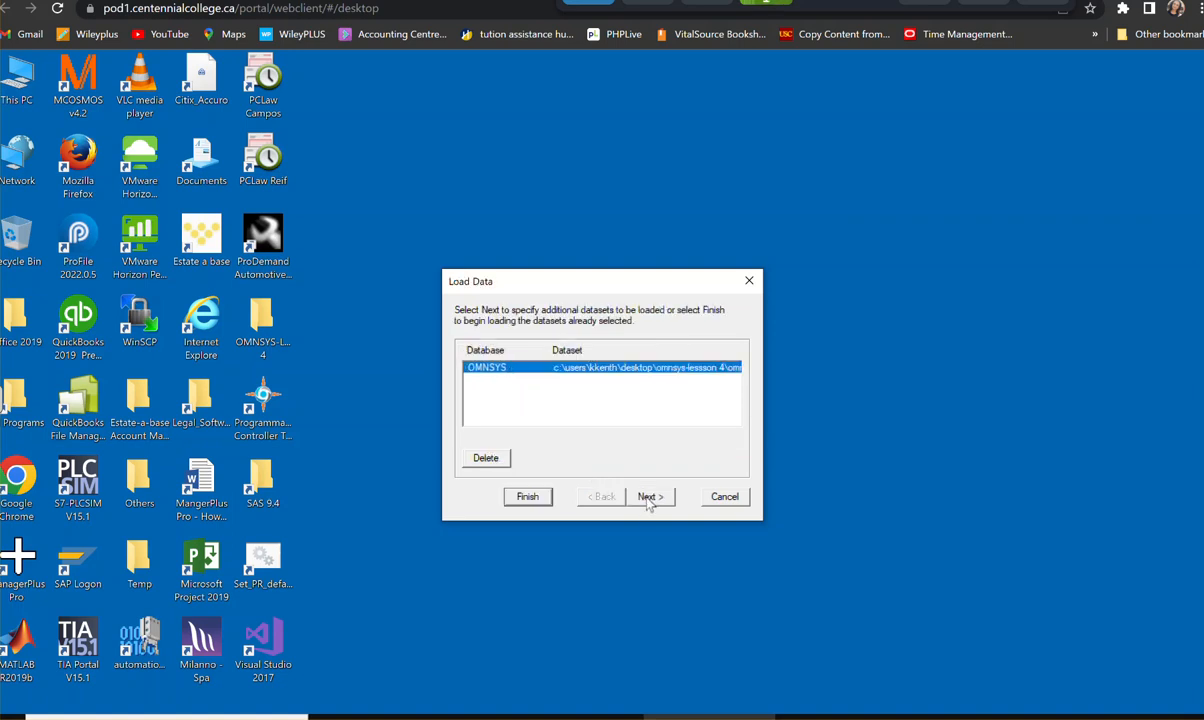
- Add the OMNDAT.DCT dataset for the OMNDAT database and load both datasets, closing the utility when done
{"action": "left_click", "coordinate": [648, 499]}
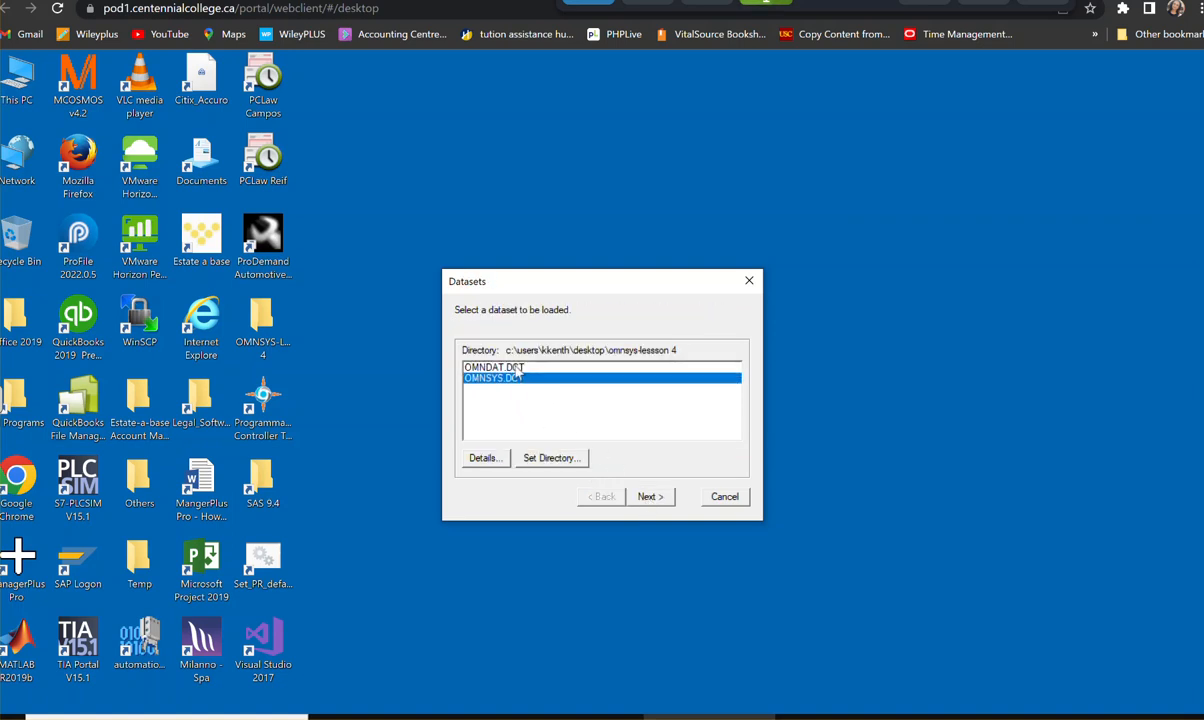
{"action": "left_click", "coordinate": [514, 367]}
{"action": "left_click", "coordinate": [652, 498]}
{"action": "left_click", "coordinate": [651, 498]}
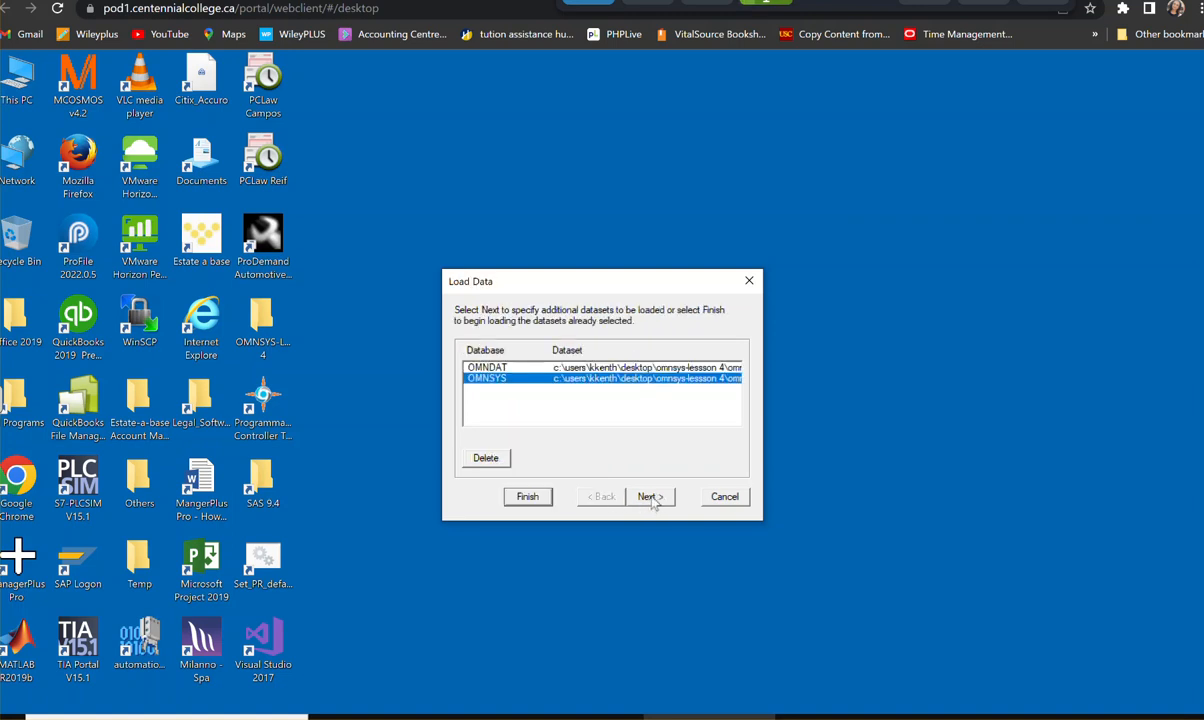
{"action": "left_click", "coordinate": [527, 497]}
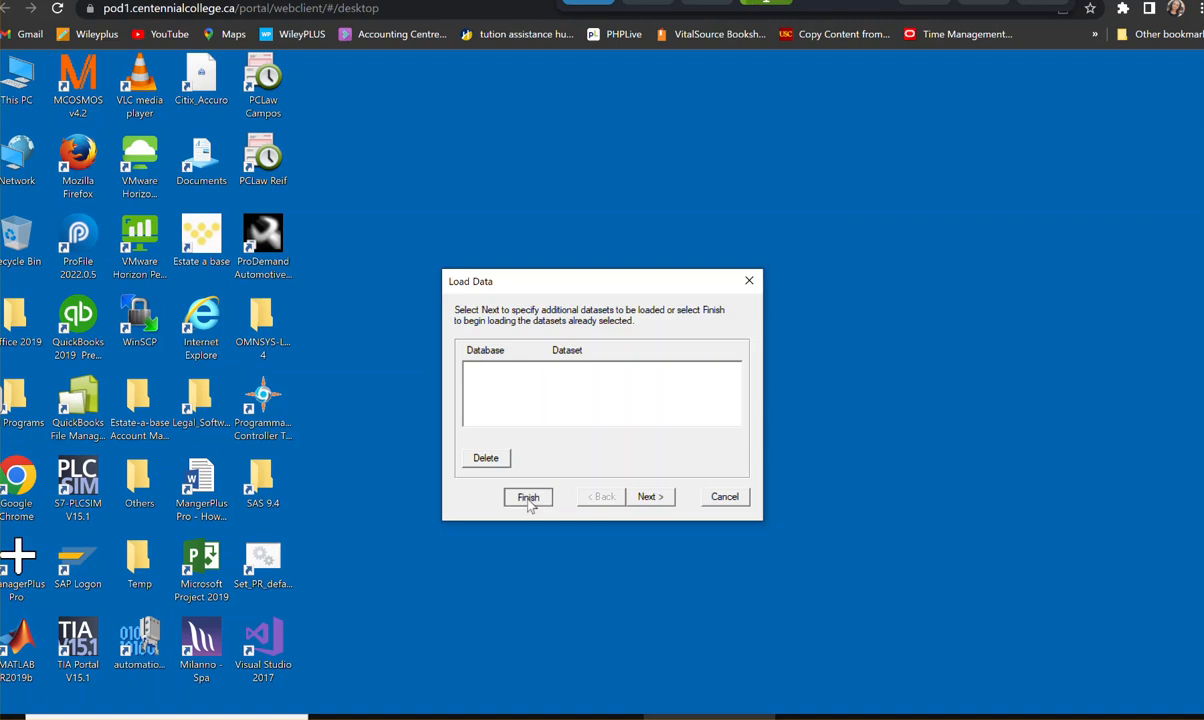
{"action": "left_click", "coordinate": [749, 281]}
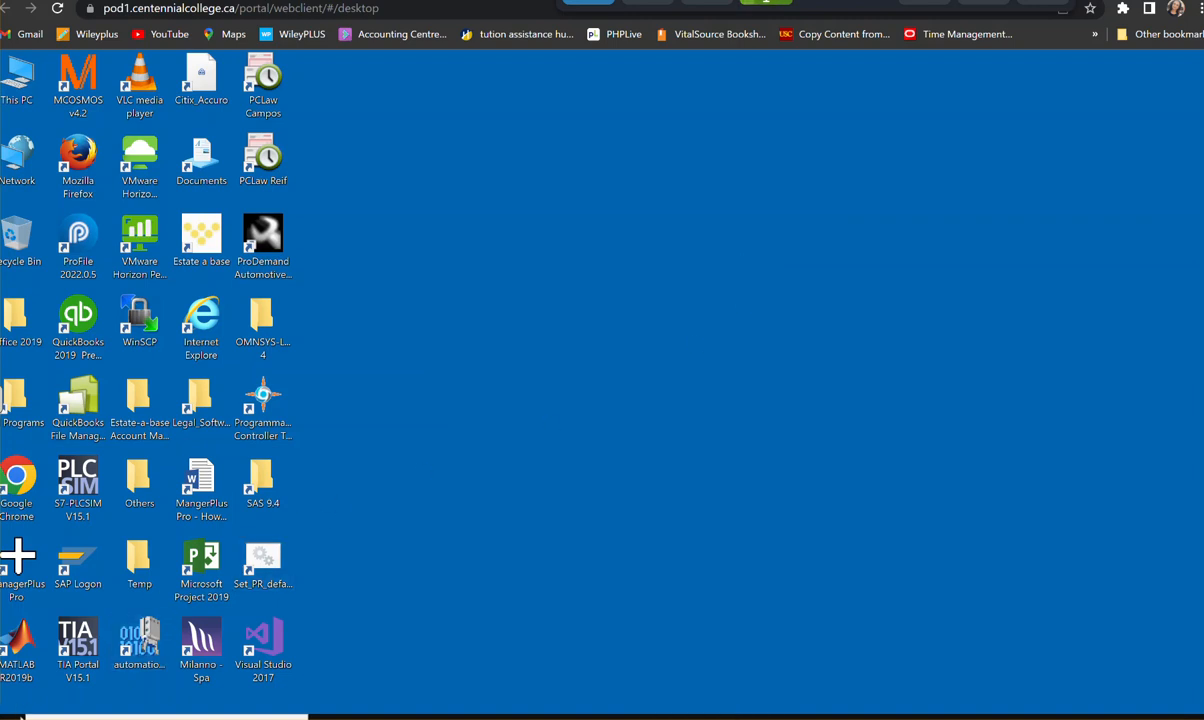
- Launch Sage 300 from the Sage program group
{"action": "left_click", "coordinate": [10, 716]}
{"action": "scroll", "coordinate": [165, 562], "scroll_direction": "down", "scroll_amount": 5}
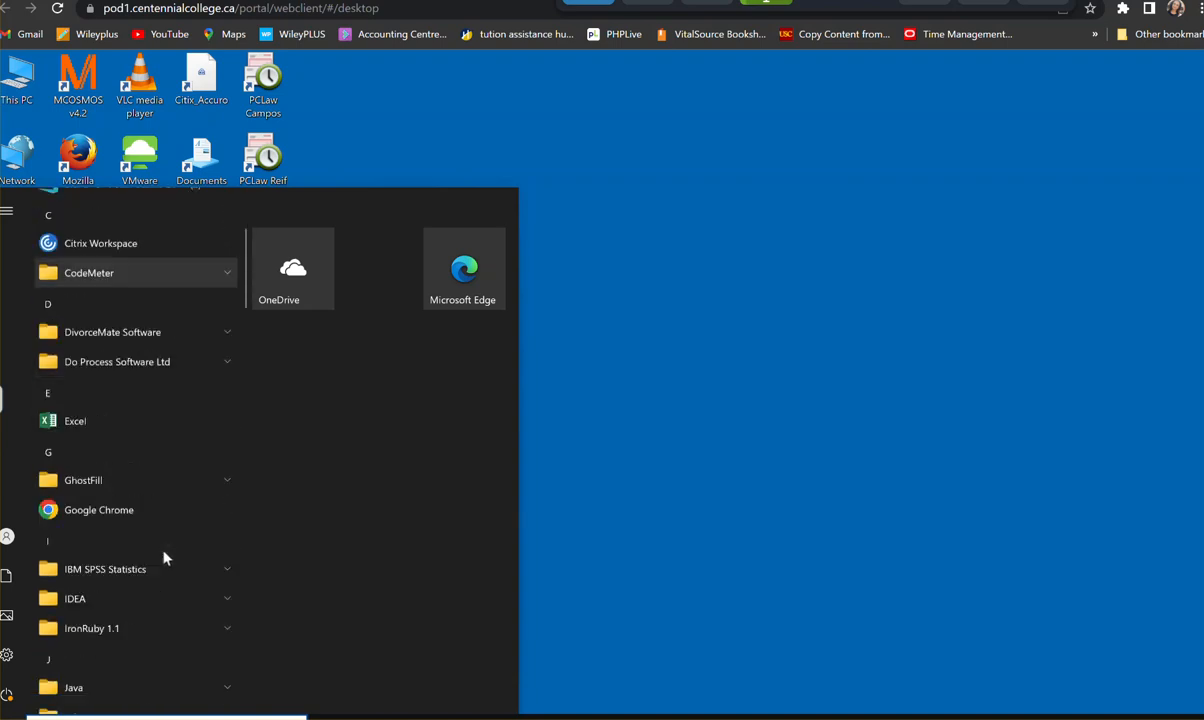
{"action": "scroll", "coordinate": [165, 560], "scroll_direction": "down", "scroll_amount": 8}
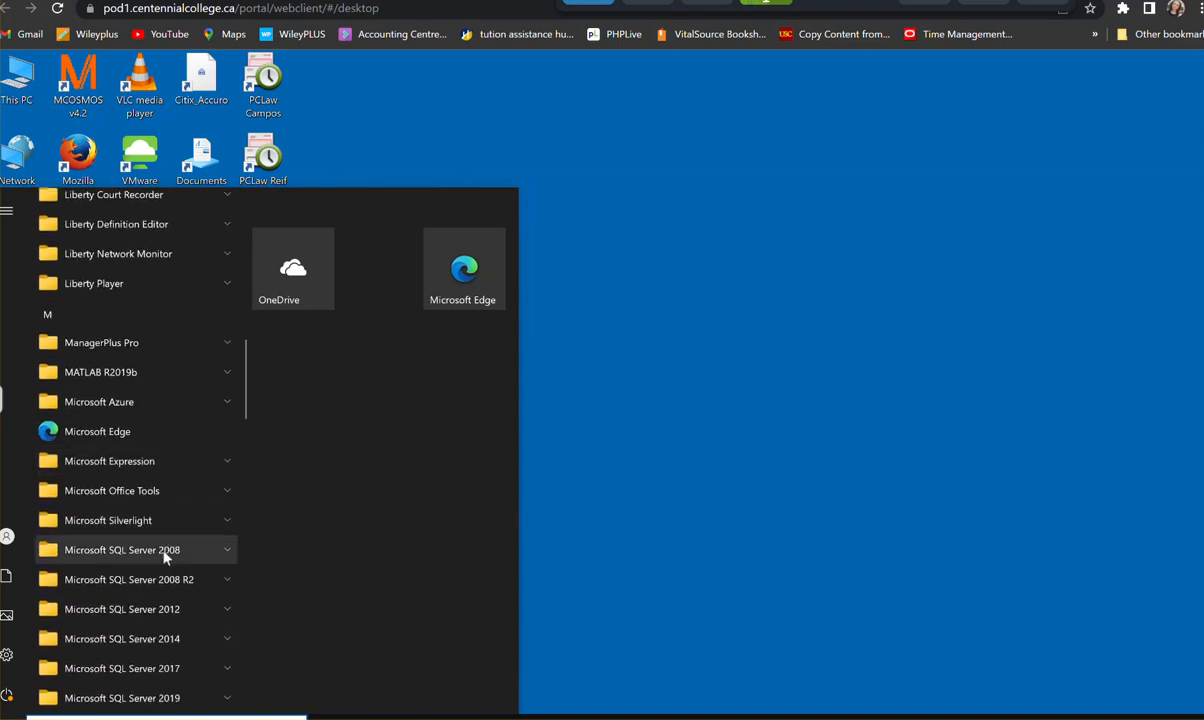
{"action": "scroll", "coordinate": [165, 559], "scroll_direction": "down", "scroll_amount": 9}
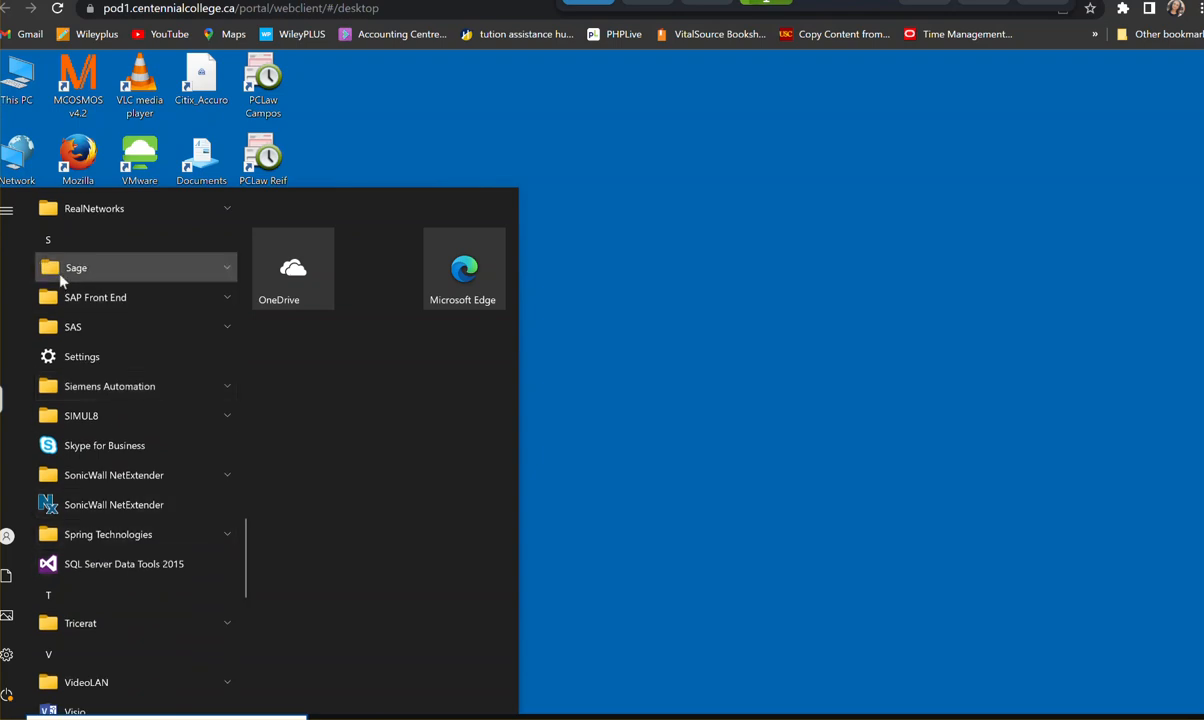
{"action": "left_click", "coordinate": [61, 274]}
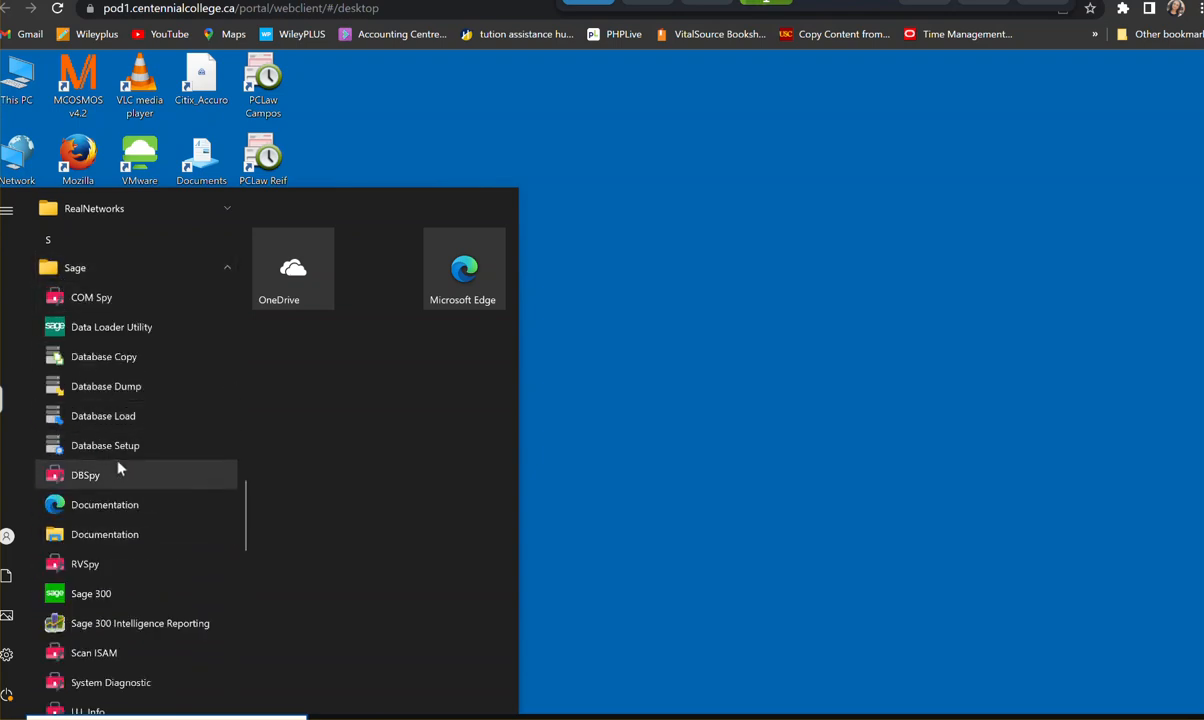
{"action": "scroll", "coordinate": [118, 469], "scroll_direction": "down", "scroll_amount": 5}
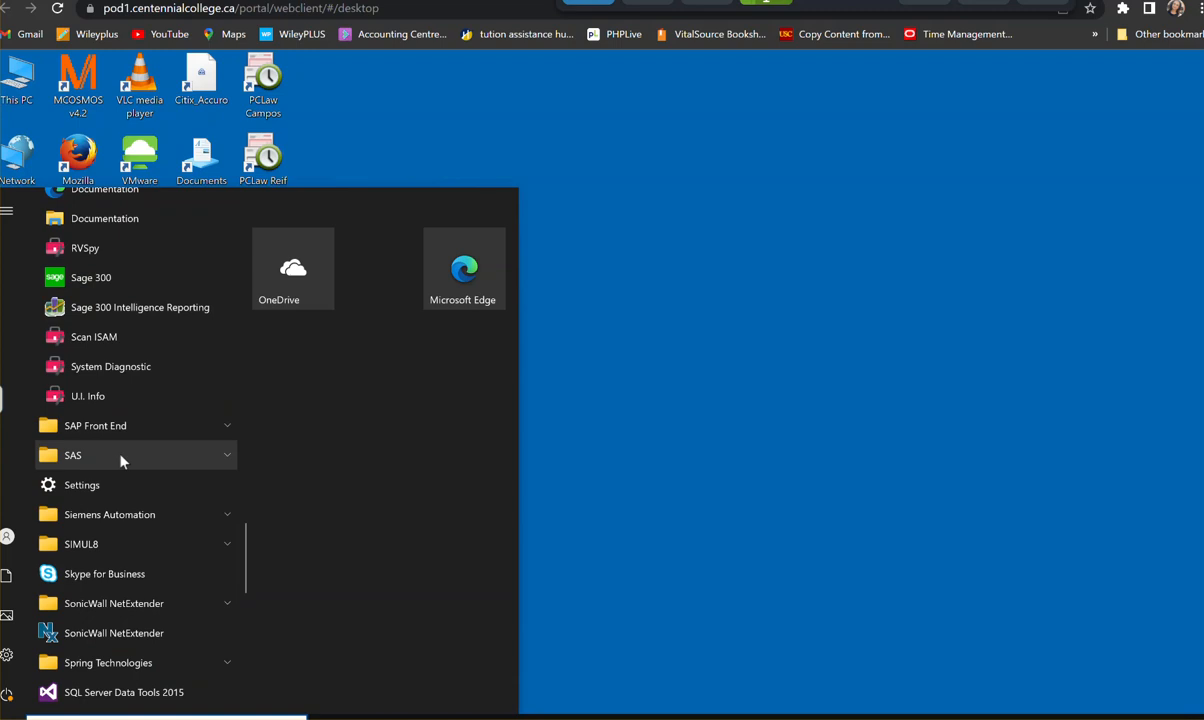
{"action": "scroll", "coordinate": [122, 459], "scroll_direction": "down", "scroll_amount": 3}
{"action": "scroll", "coordinate": [122, 459], "scroll_direction": "up", "scroll_amount": 4}
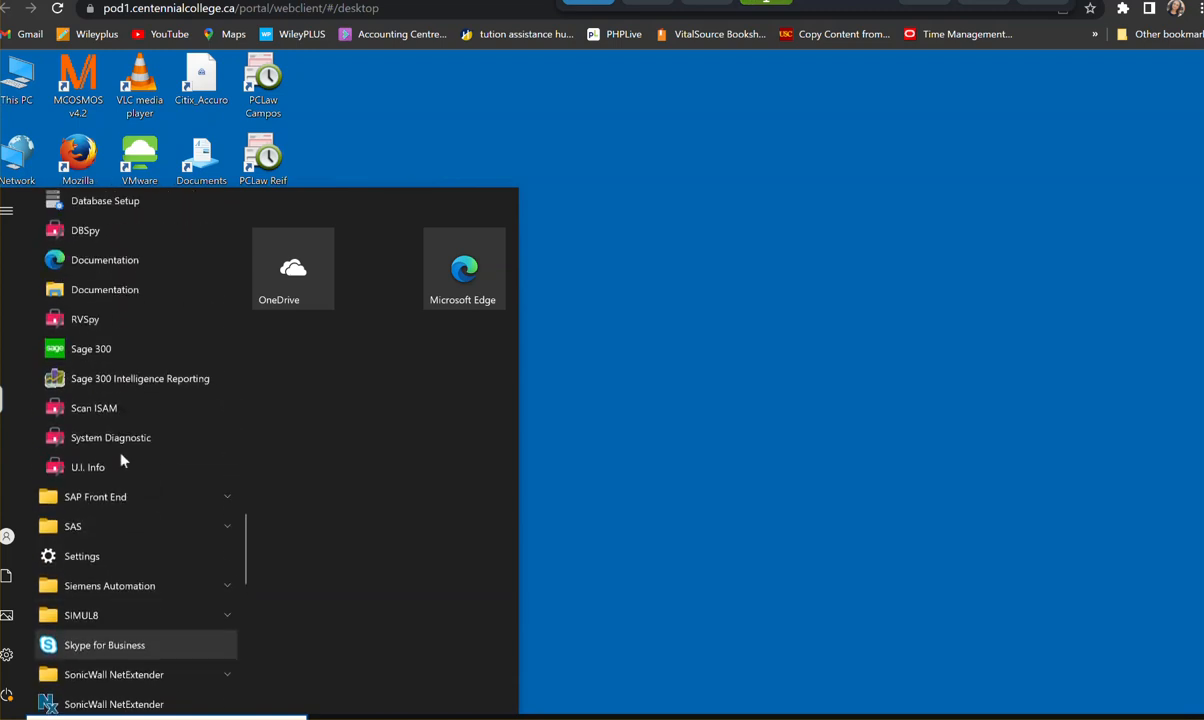
{"action": "left_click", "coordinate": [113, 355]}
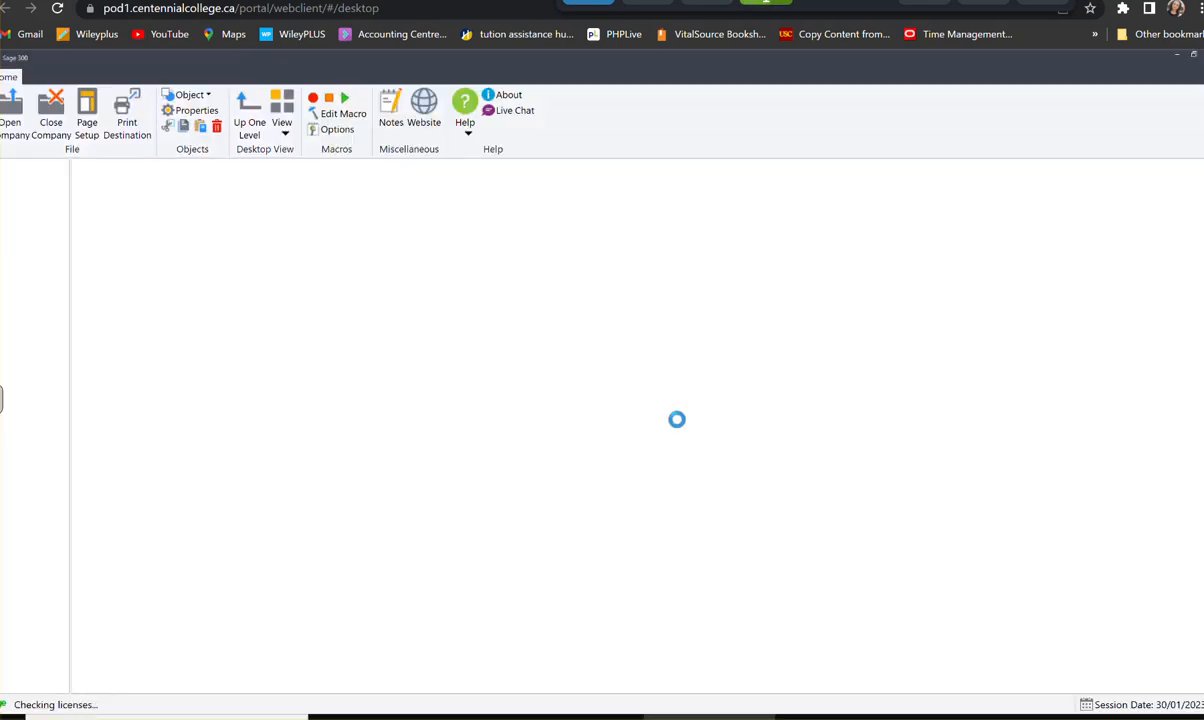
{"action": "left_click", "coordinate": [762, 276]}
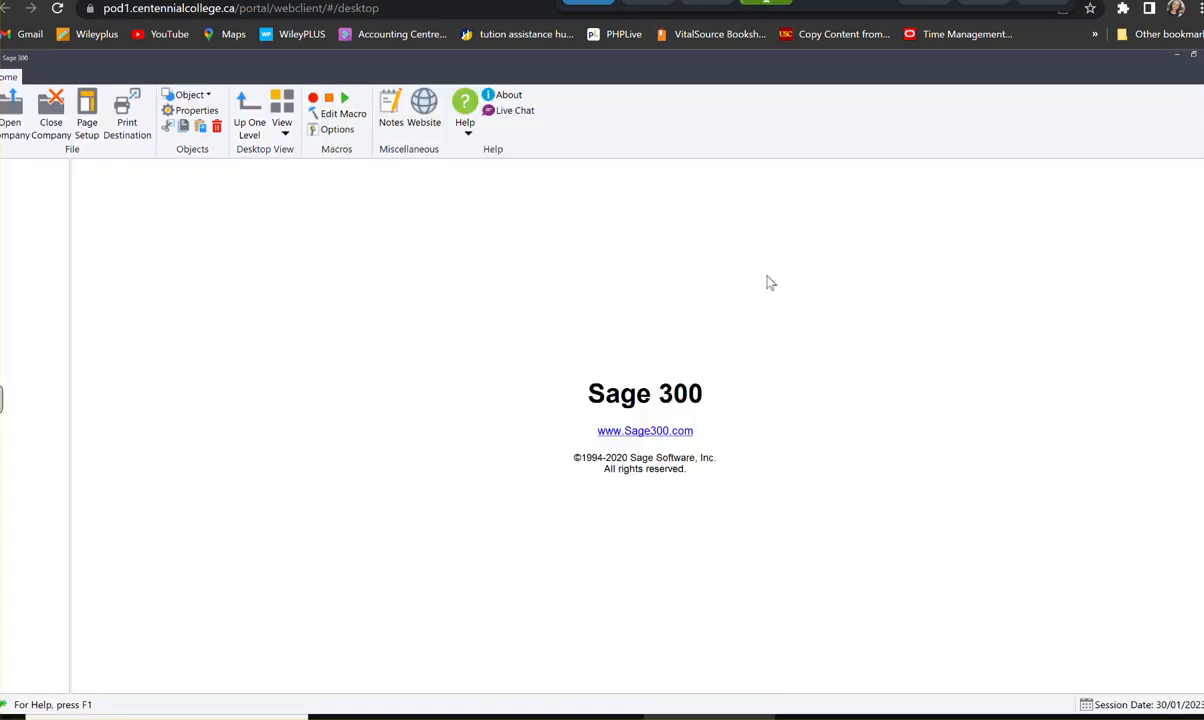
- Try to open the Omni Electrical company as ADMIN with the account password and session date 01/31/2021
{"action": "left_click", "coordinate": [22, 118]}
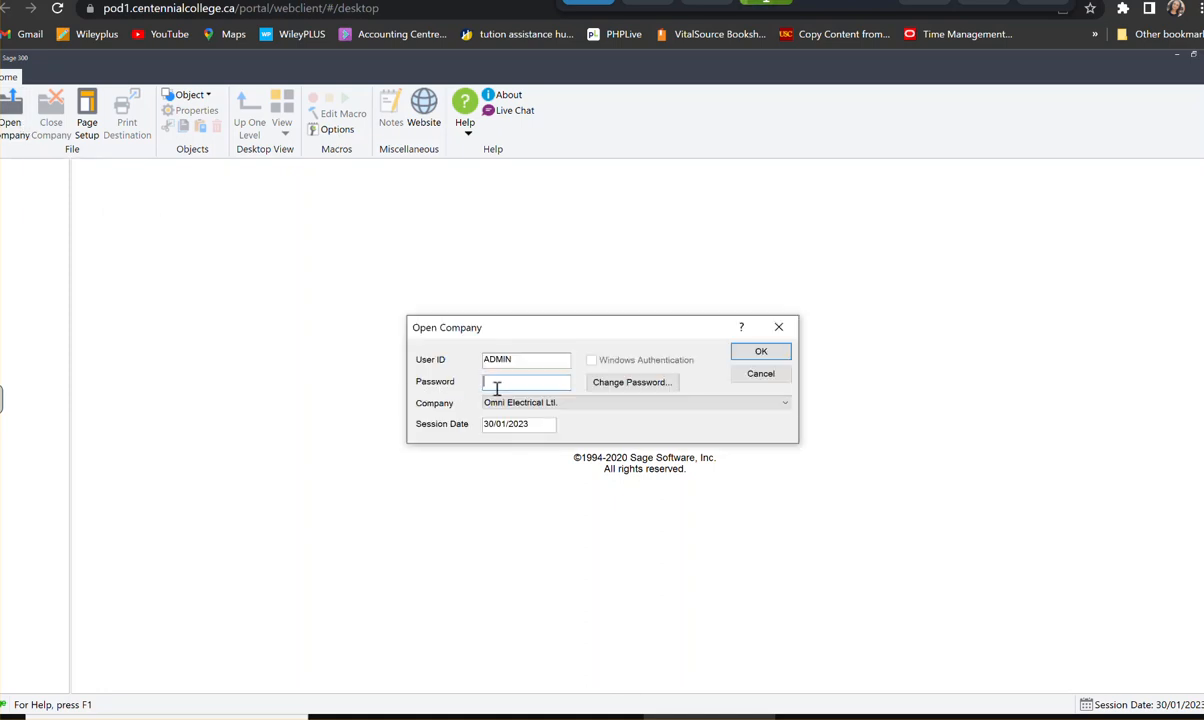
{"action": "type", "text": "admi"}
{"action": "left_click_drag", "start_coordinate": [540, 425], "coordinate": [463, 425]}
{"action": "type", "text": "01/"}
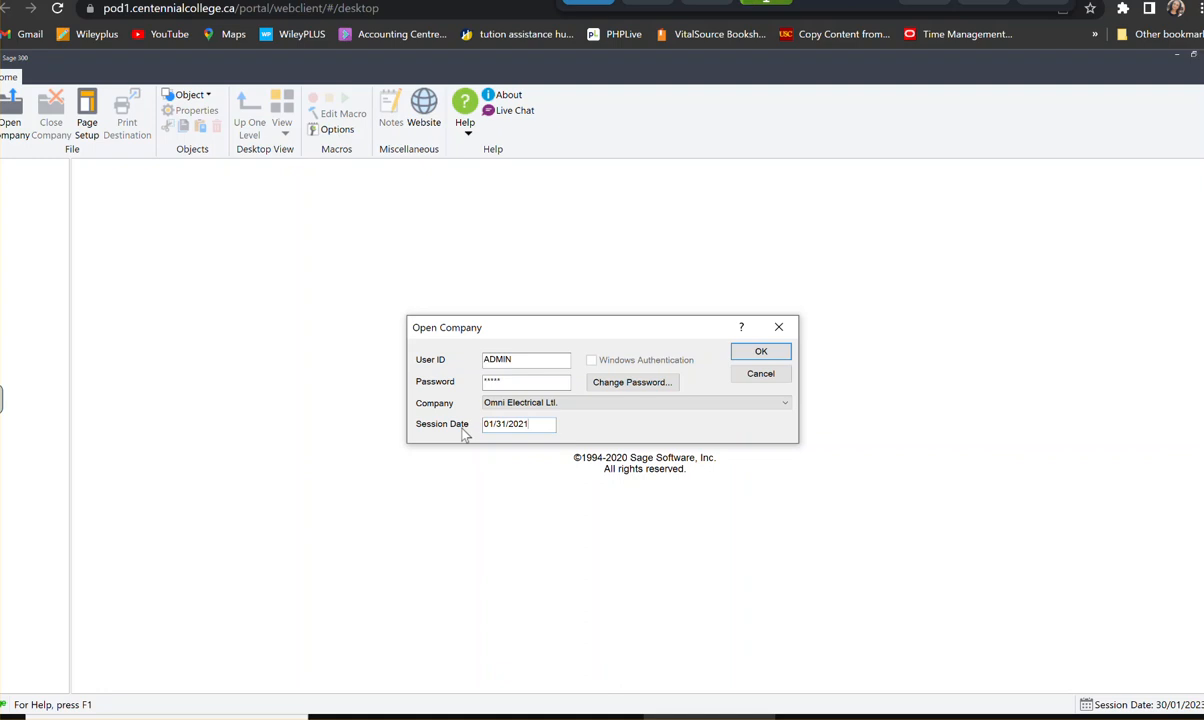
{"action": "left_click", "coordinate": [756, 352]}
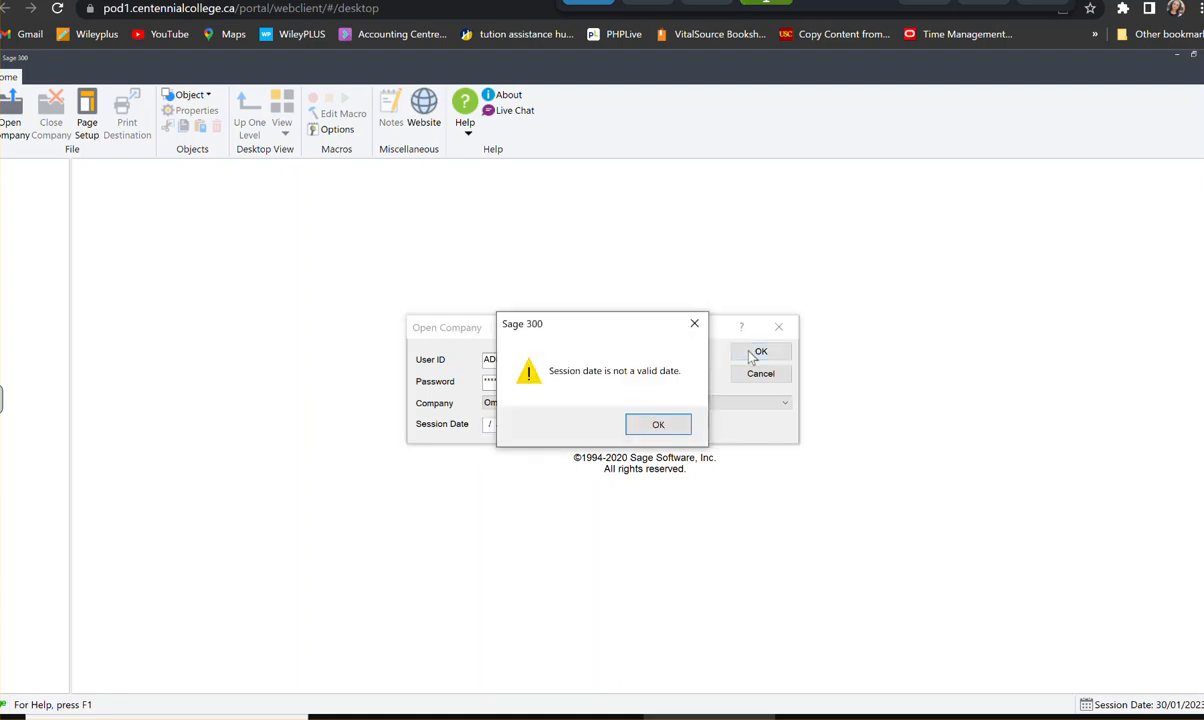
{"action": "left_click", "coordinate": [650, 424]}
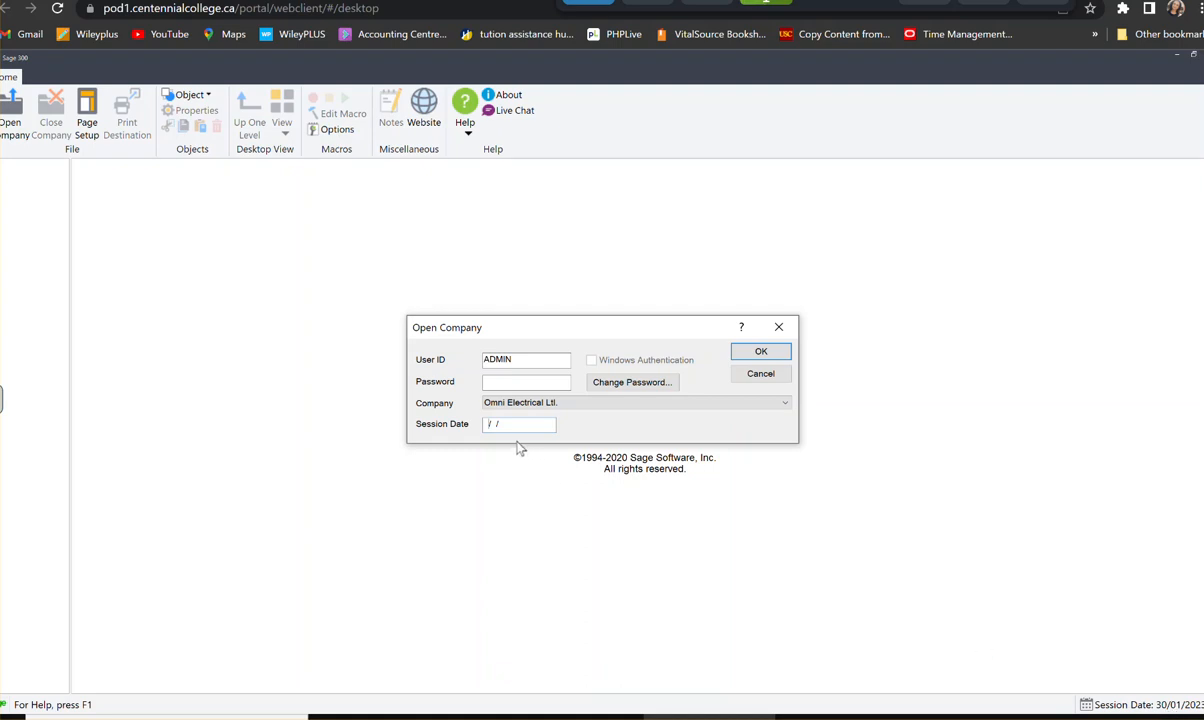
- Set the session date to 31/01/2021, enter the ADMIN account password and try to open the Omni Electrical company
{"action": "type", "text": "31/01/2012"}
{"action": "key", "text": "BackSpace"}
{"action": "key", "text": "BackSpace"}
{"action": "type", "text": "21"}
{"action": "left_click", "coordinate": [762, 354]}
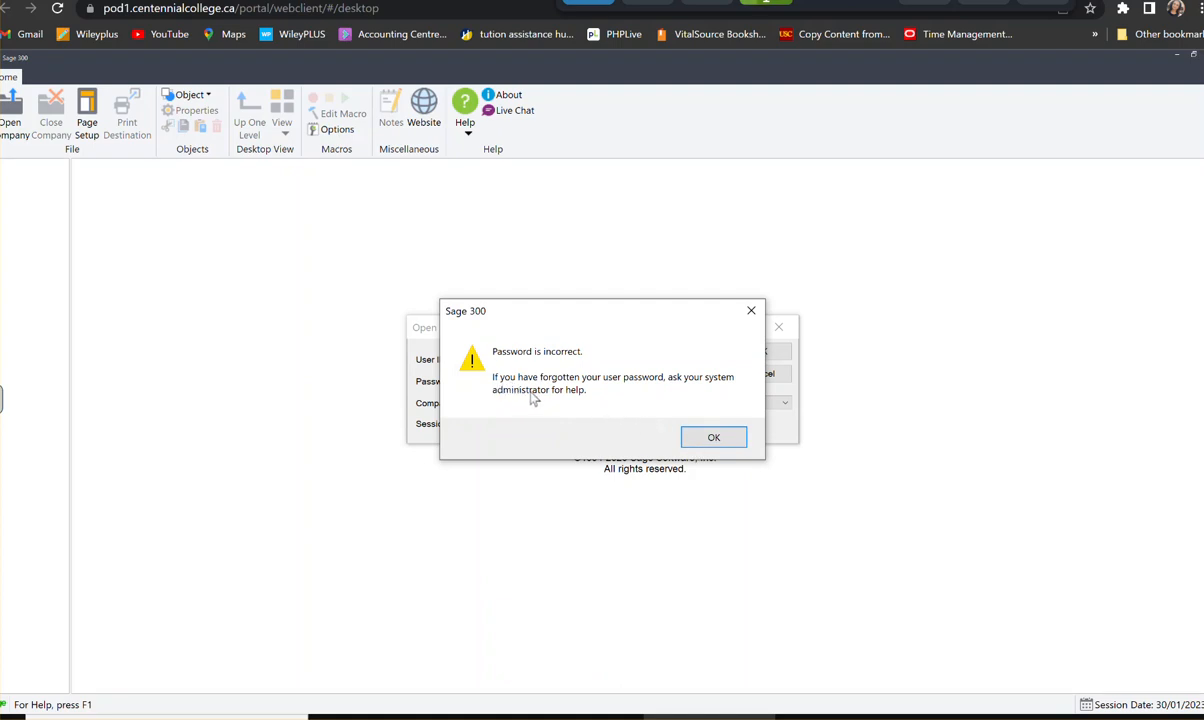
{"action": "left_click", "coordinate": [713, 437]}
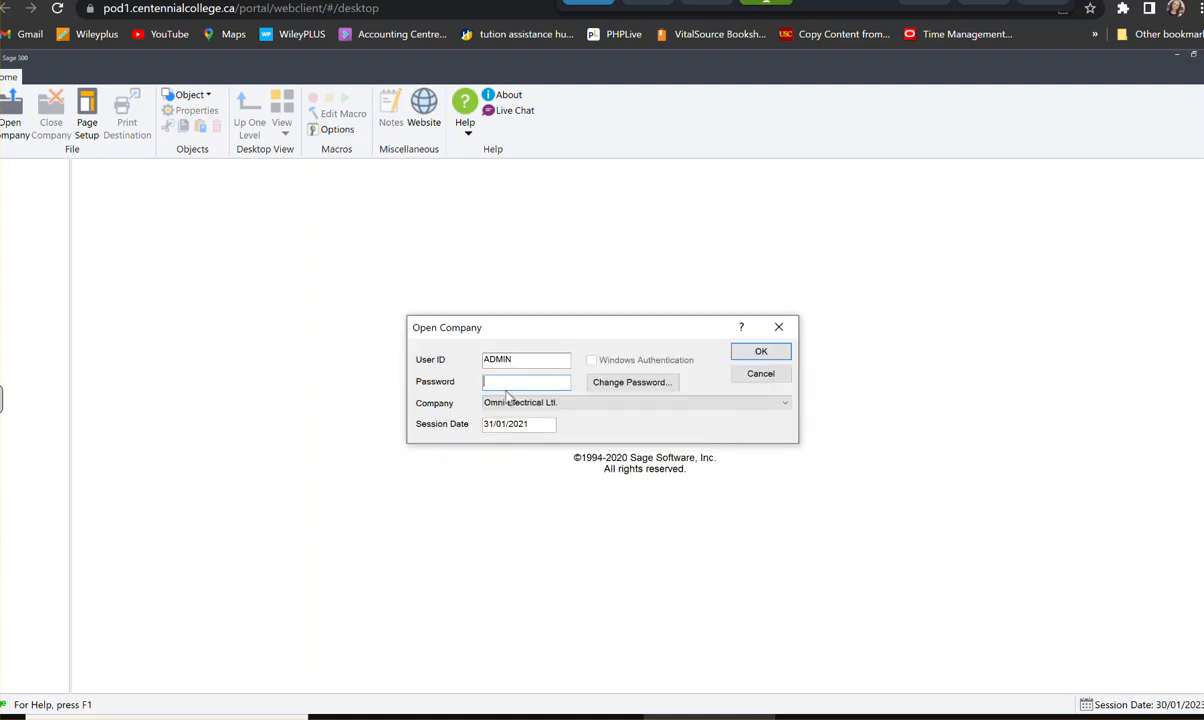
{"action": "type", "text": "*****"}
{"action": "left_click", "coordinate": [759, 355]}
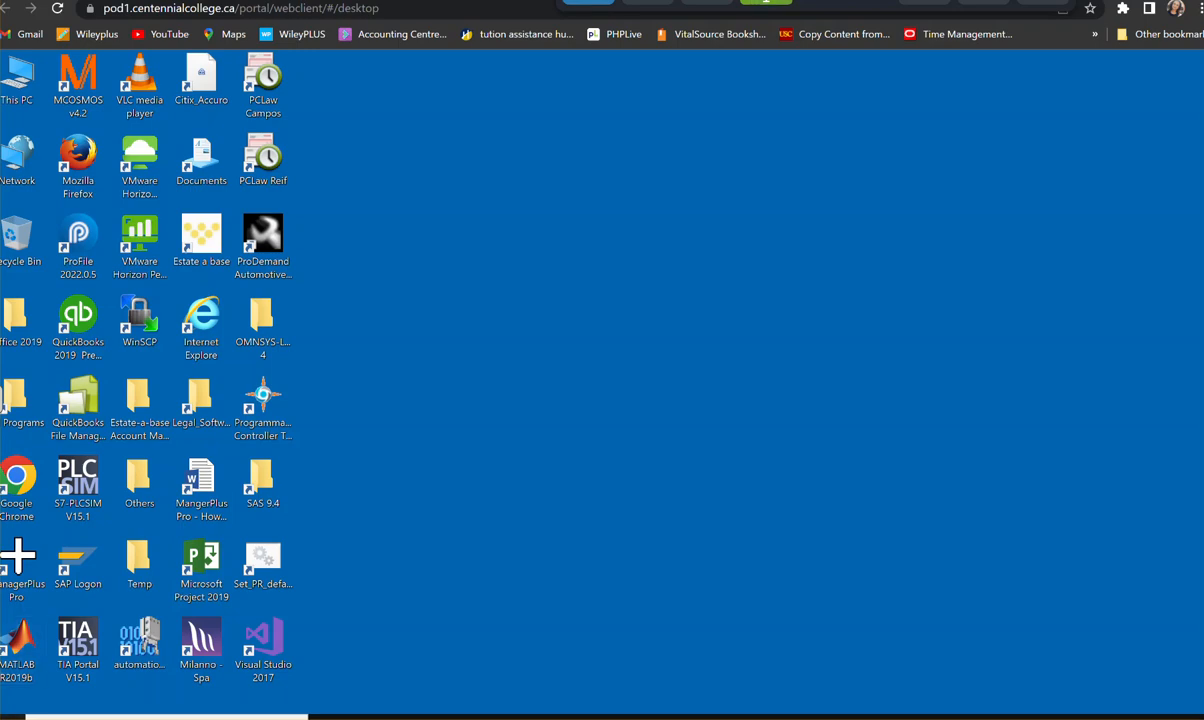
- Start Sage 300 again from the Sage program group to bring up the company sign-in
{"action": "key", "text": "super"}
{"action": "scroll", "coordinate": [66, 515], "scroll_direction": "down", "scroll_amount": 5}
{"action": "scroll", "coordinate": [66, 508], "scroll_direction": "down", "scroll_amount": 12}
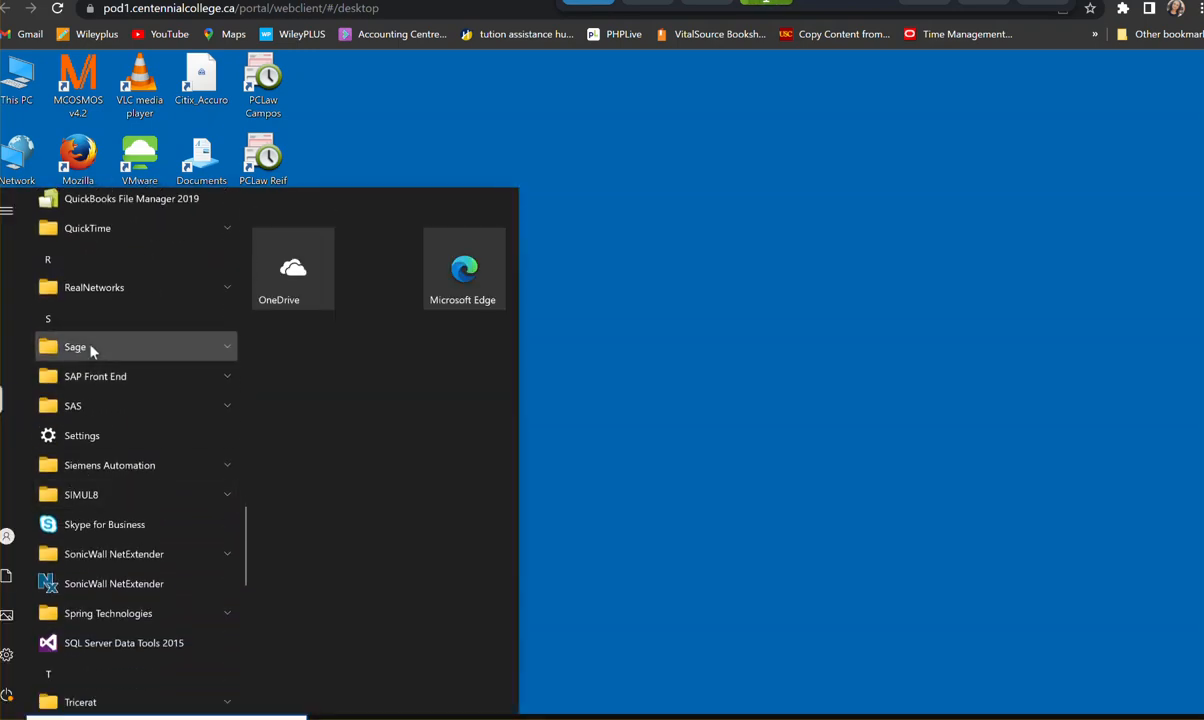
{"action": "left_click", "coordinate": [92, 347]}
{"action": "left_click", "coordinate": [78, 678]}
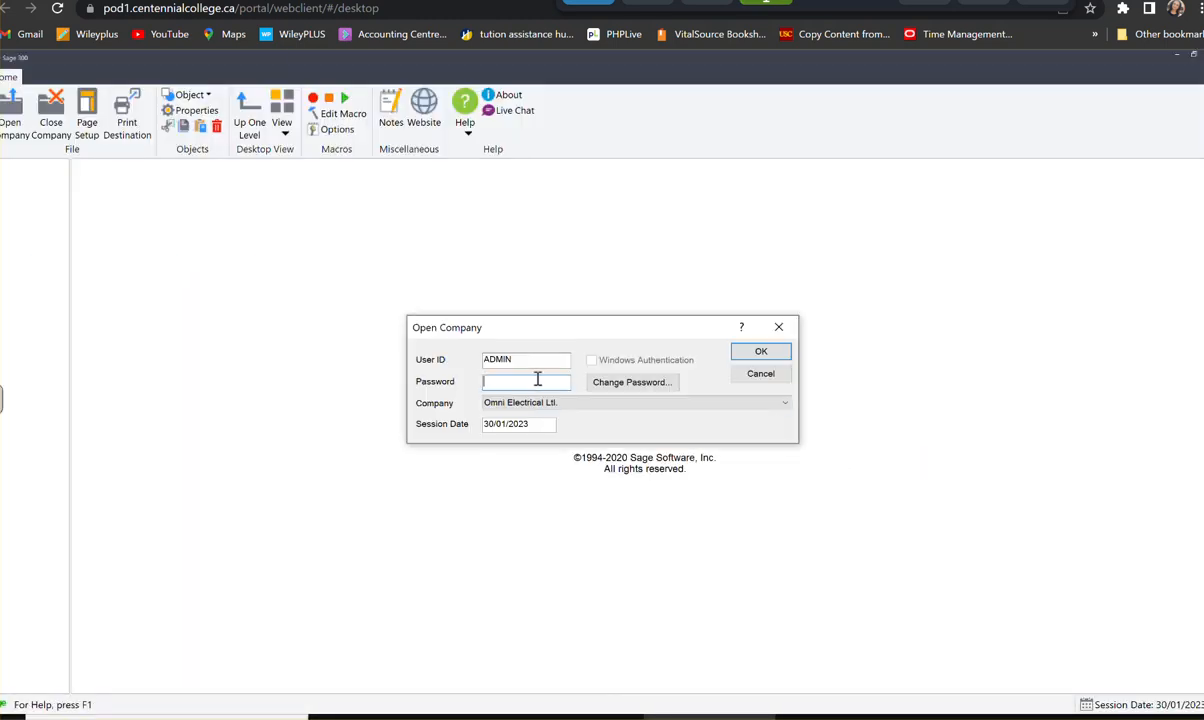
- Open the Omni Electrical company as ADMIN with the account password and session date 30/01/2021
{"action": "type", "text": "***"}
{"action": "key", "text": "Tab"}
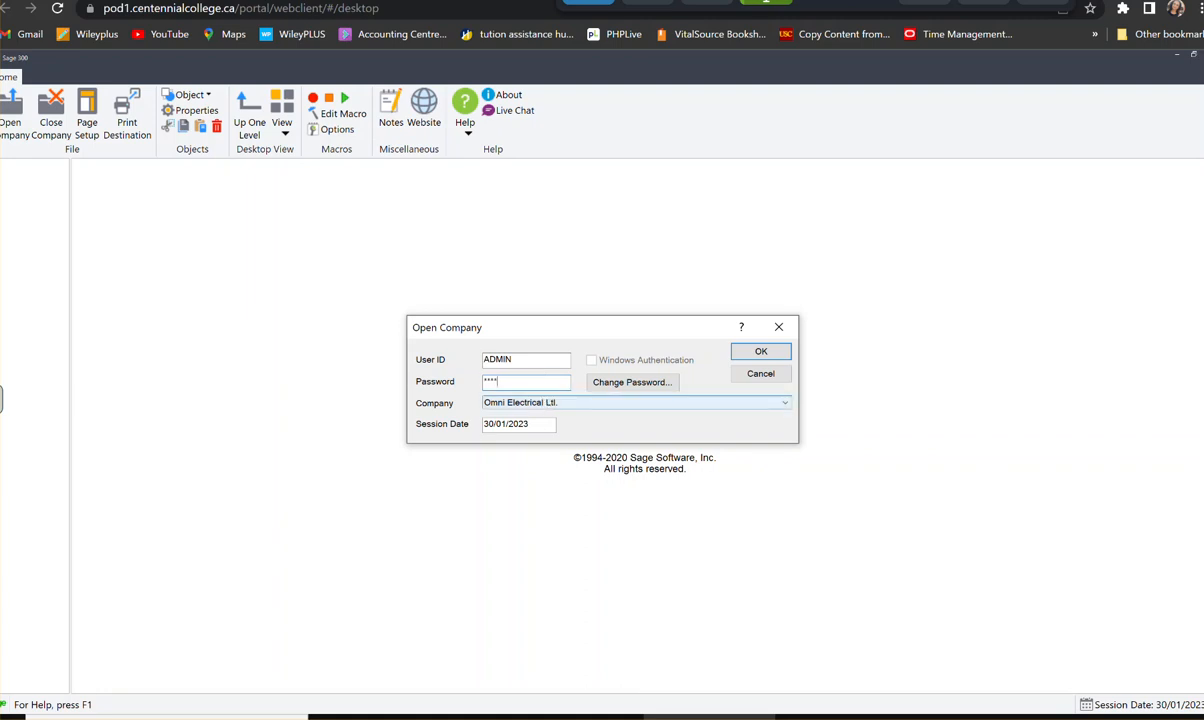
{"action": "left_click_drag", "start_coordinate": [529, 424], "coordinate": [456, 428]}
{"action": "type", "text": "30/01/"}
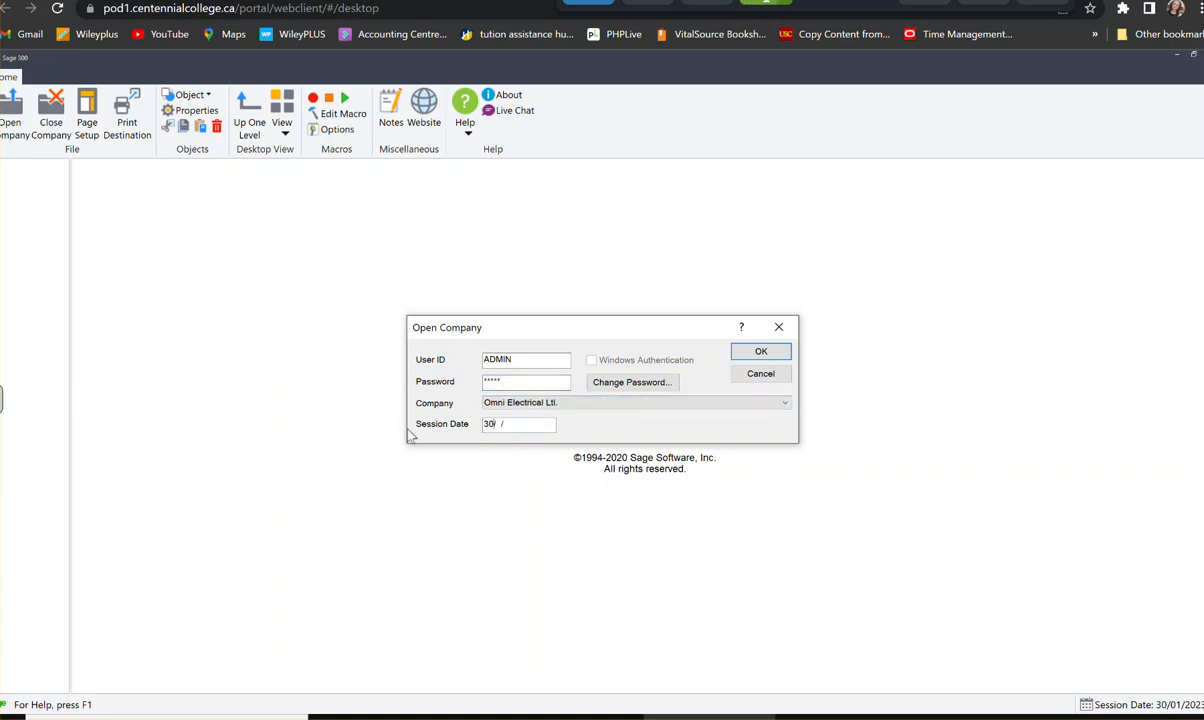
{"action": "type", "text": "2021"}
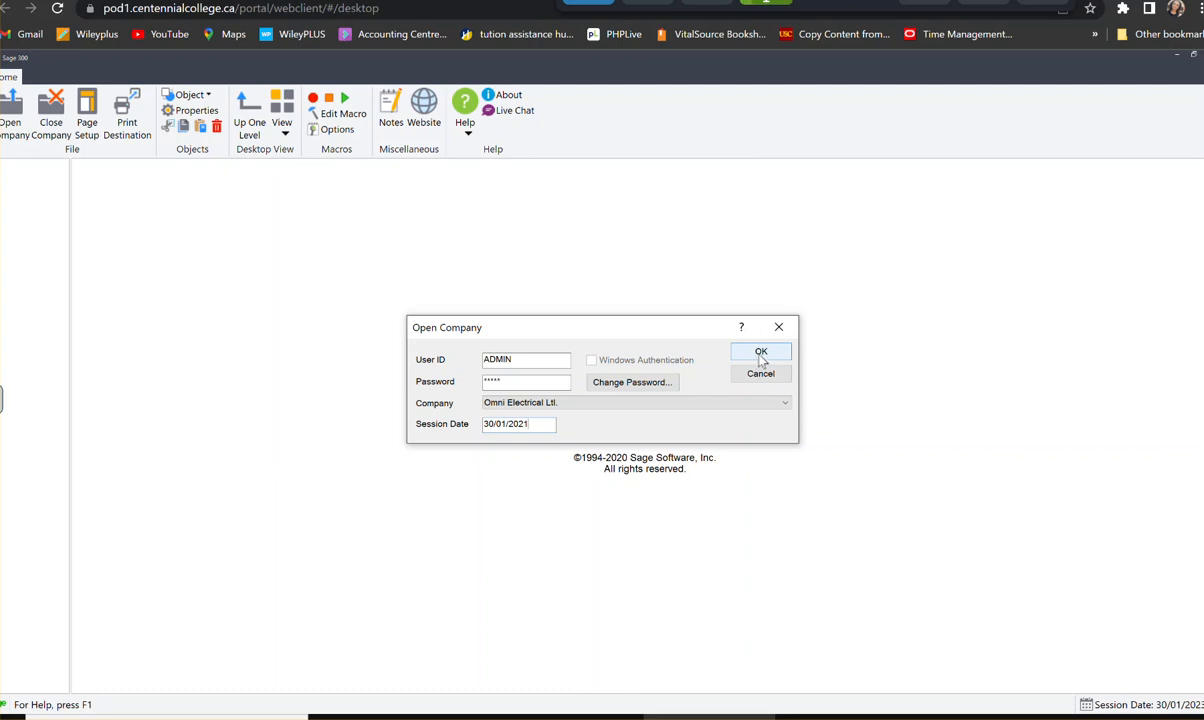
{"action": "left_click", "coordinate": [759, 357]}
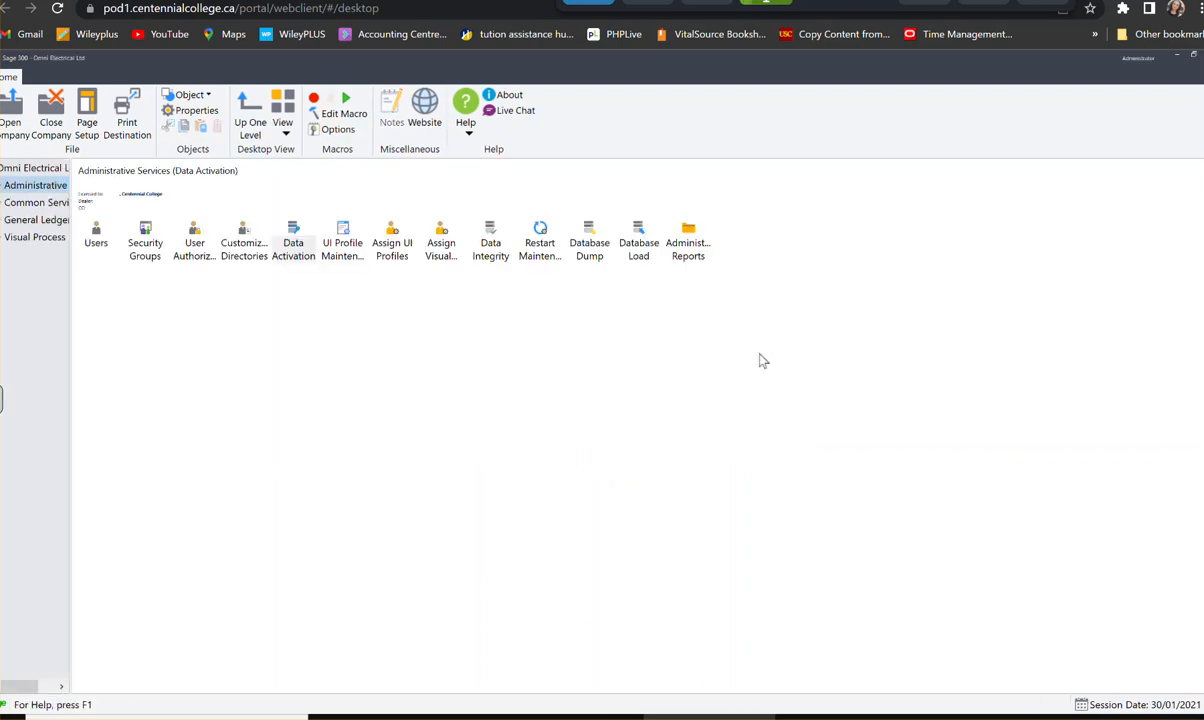
- Expand General Ledger in the navigation tree, widen the tree and show the G/L Transactions items
{"action": "left_click", "coordinate": [22, 220]}
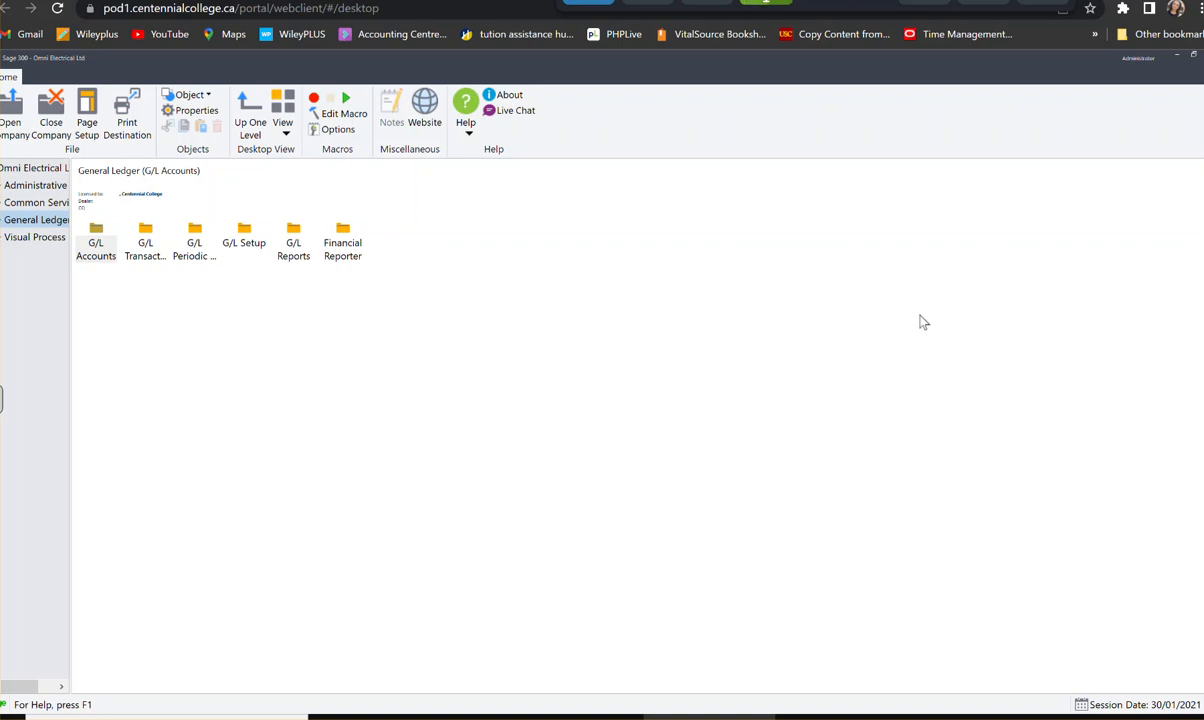
{"action": "double_click", "coordinate": [12, 220]}
{"action": "left_click_drag", "start_coordinate": [71, 335], "coordinate": [228, 342]}
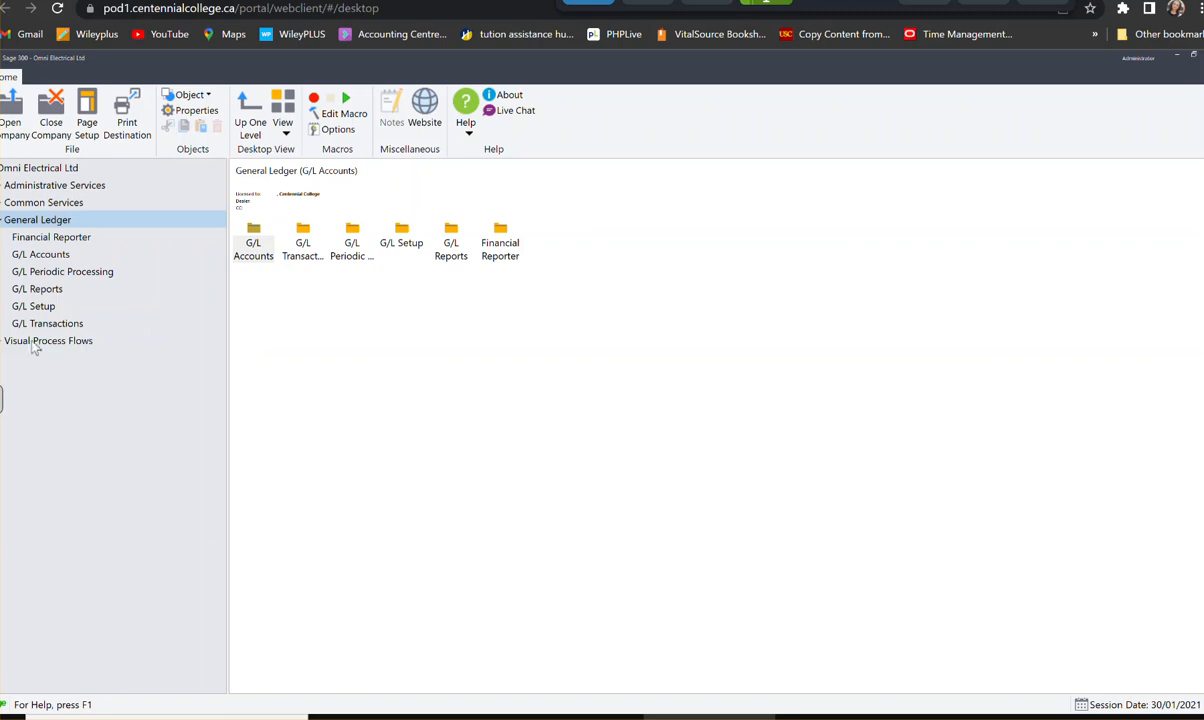
{"action": "left_click", "coordinate": [32, 323]}
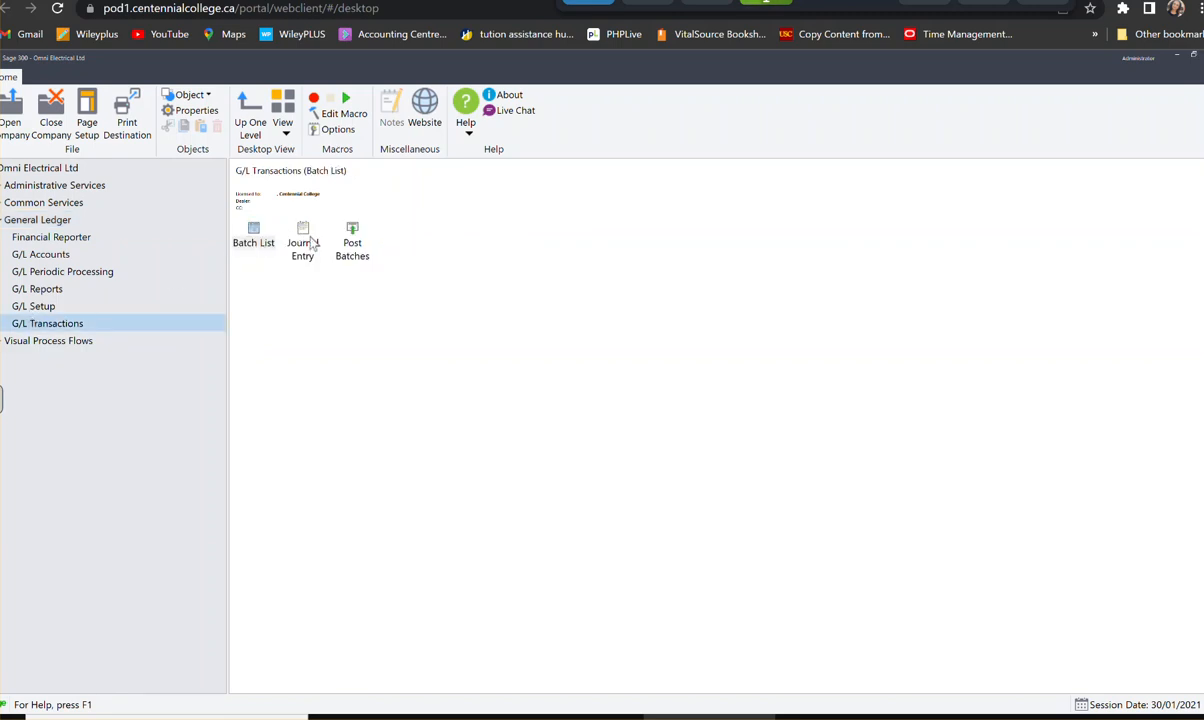
- Review the batches and their status details in the G/L Batch List, closing it when done
{"action": "left_click", "coordinate": [251, 240]}
{"action": "double_click", "coordinate": [252, 242]}
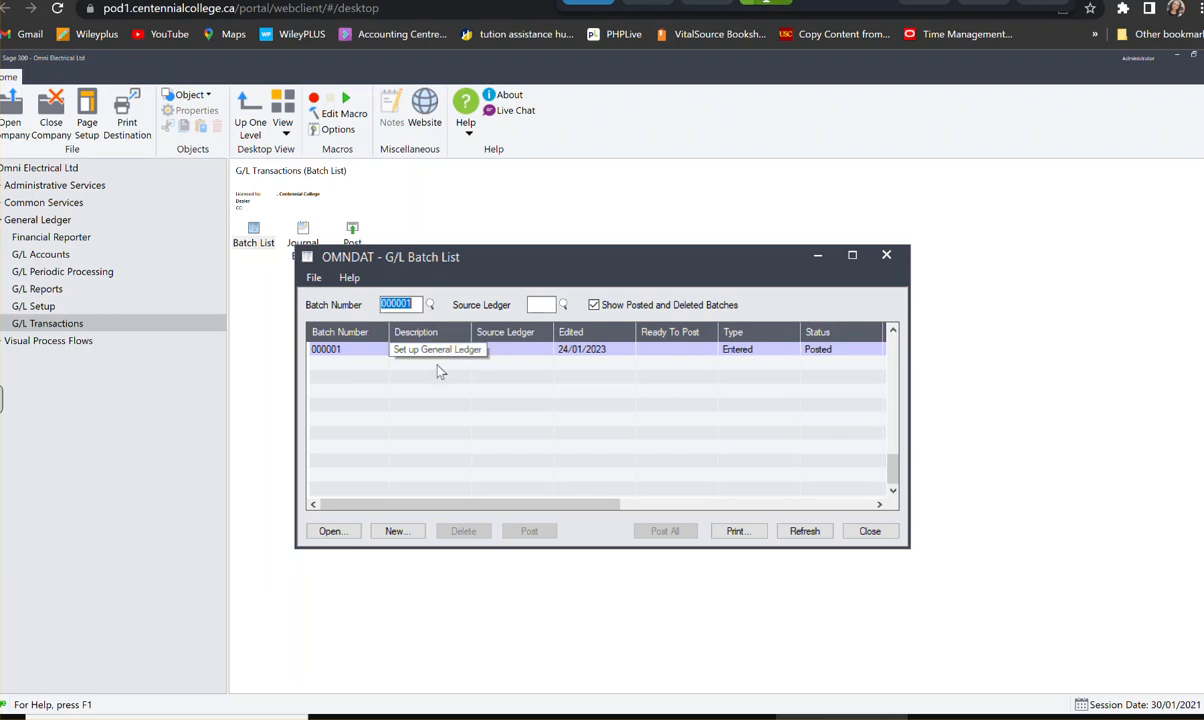
{"action": "left_click_drag", "start_coordinate": [547, 504], "coordinate": [600, 504]}
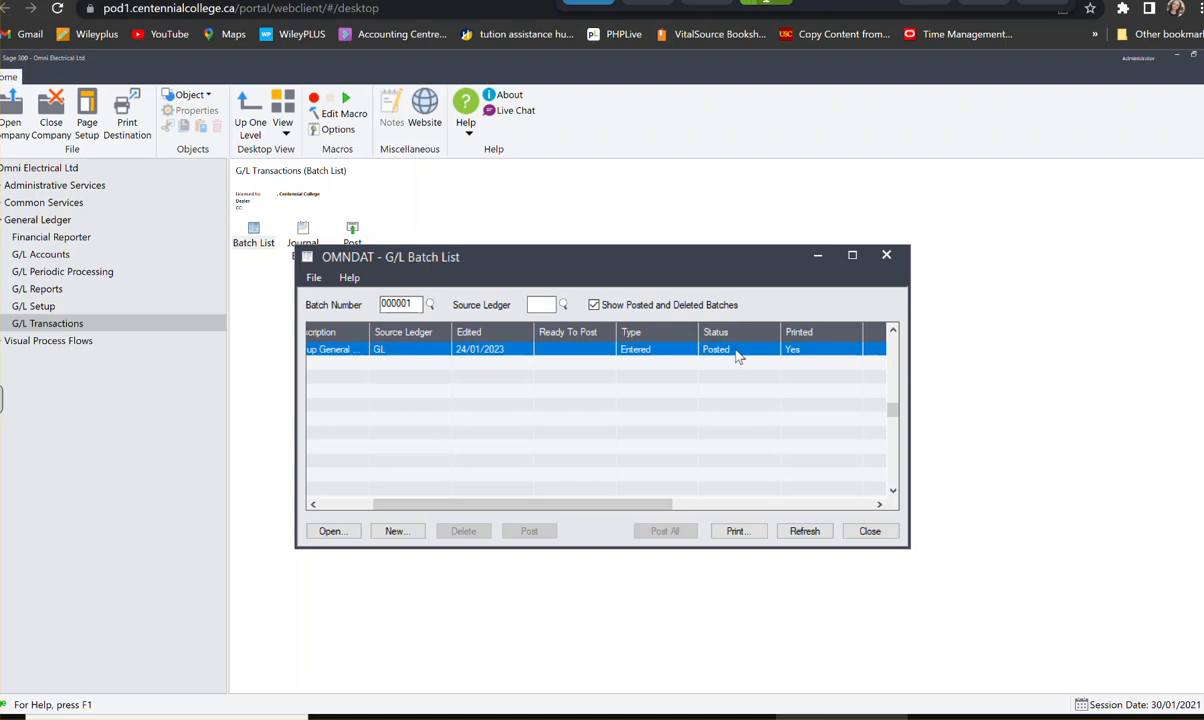
{"action": "left_click", "coordinate": [898, 256]}
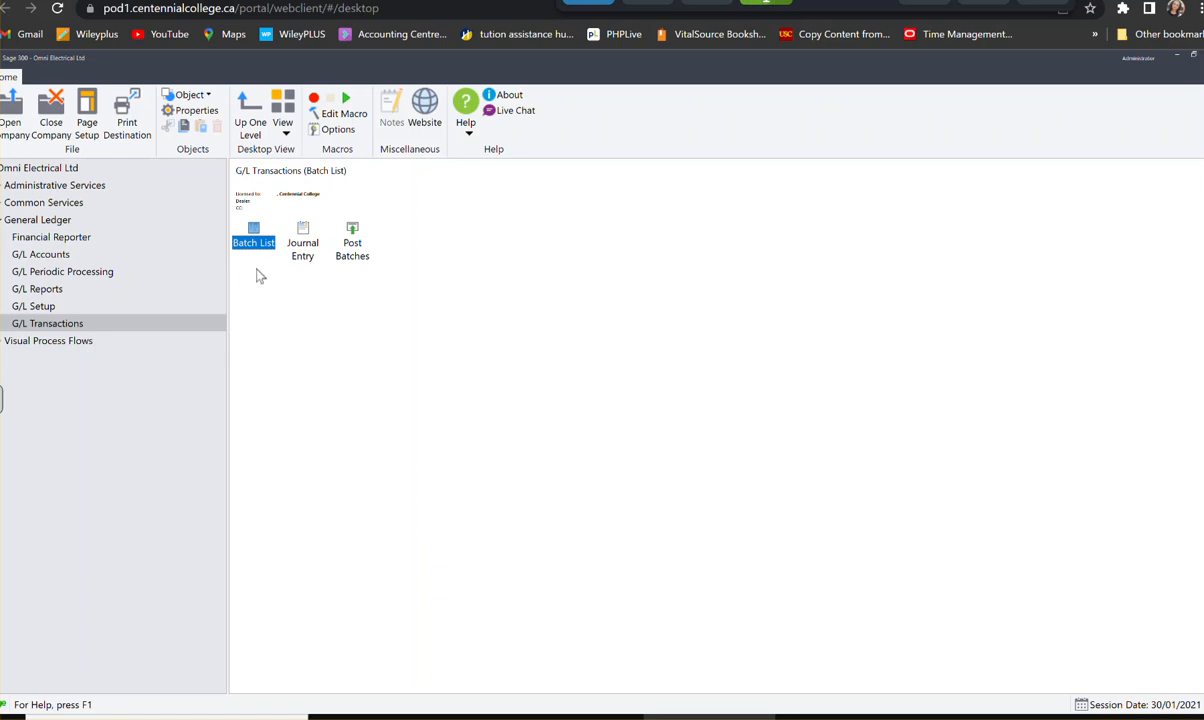
- Open G/L Journal Entry and check the batch finder, closing the finder without selecting a batch
{"action": "double_click", "coordinate": [303, 245]}
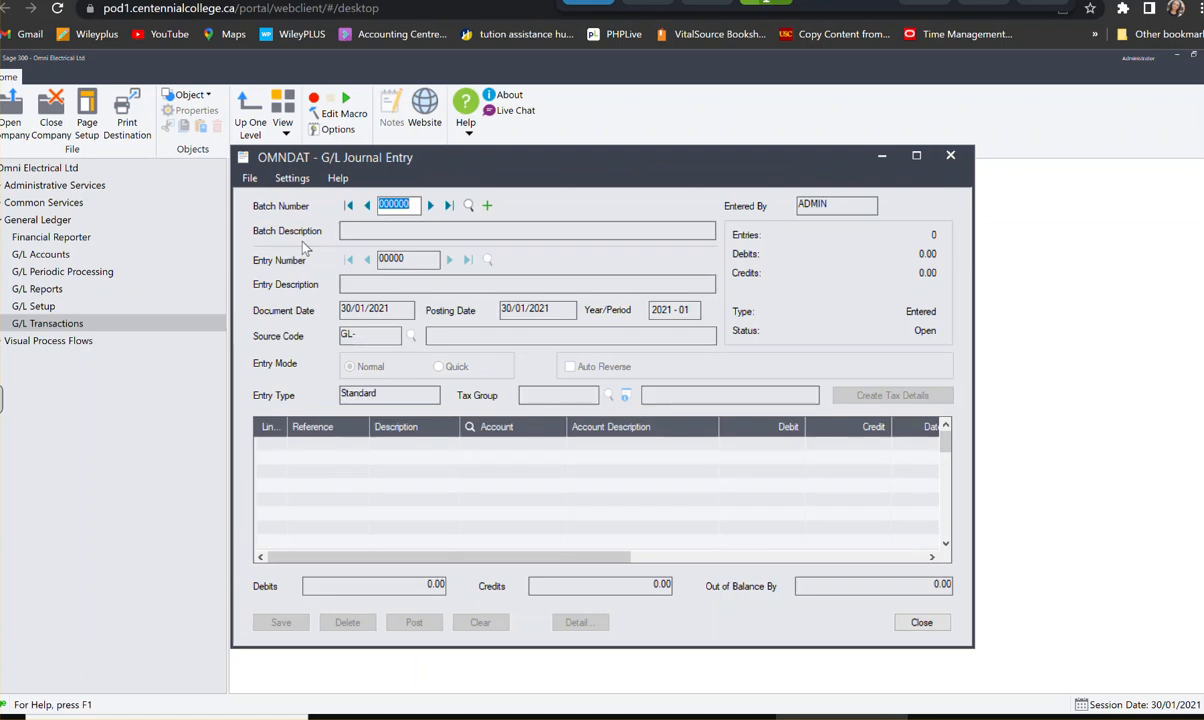
{"action": "left_click", "coordinate": [470, 207]}
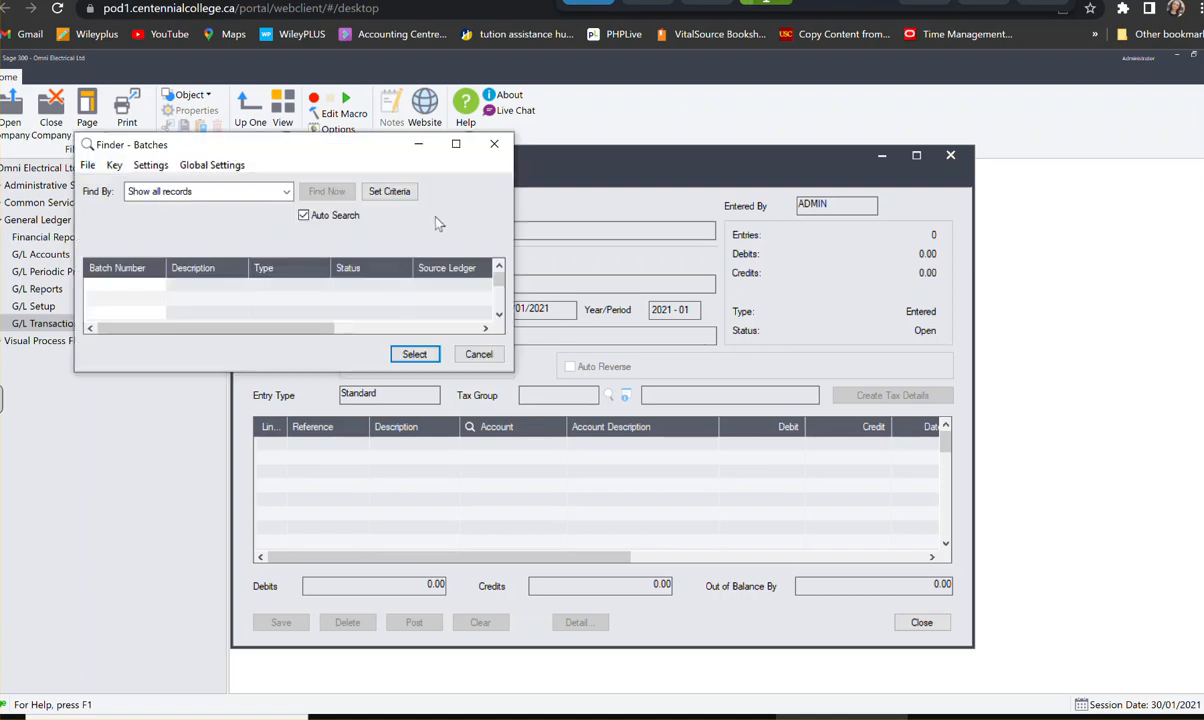
{"action": "left_click", "coordinate": [284, 192]}
{"action": "left_click", "coordinate": [496, 148]}
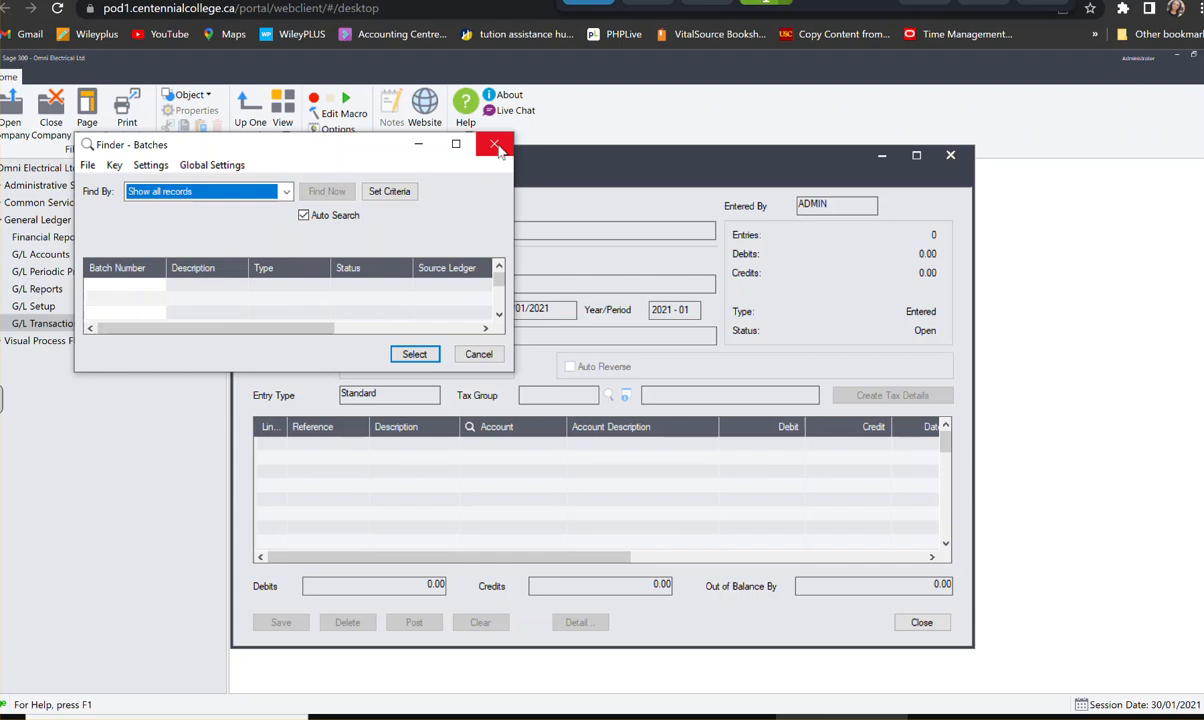
{"action": "left_click", "coordinate": [462, 352]}
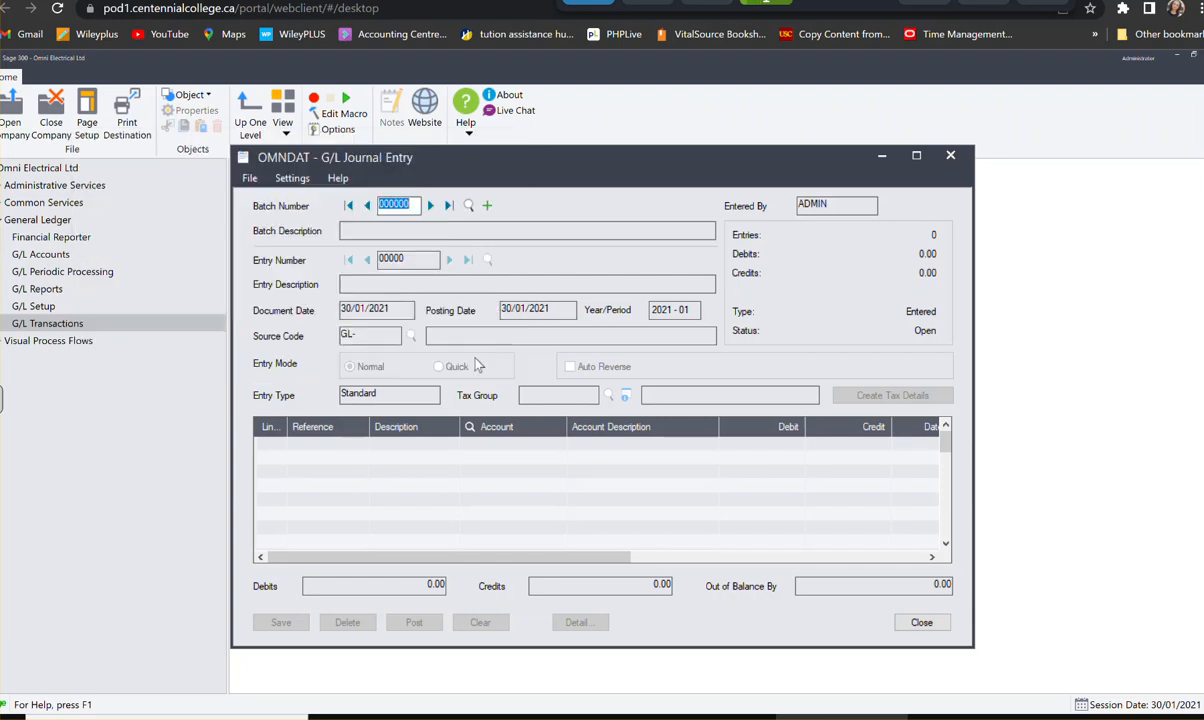
- Create a new journal entry batch with the description "Sales - January -2021"
{"action": "left_click", "coordinate": [485, 206]}
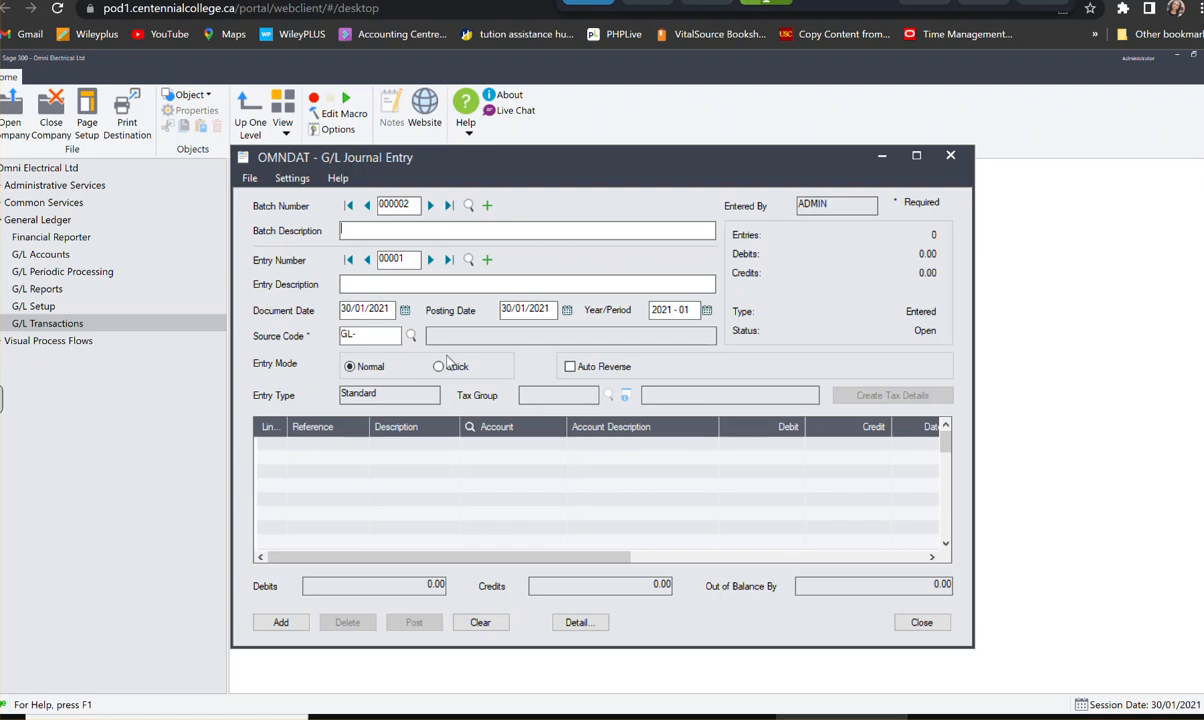
{"action": "type", "text": "Sa"}
{"action": "type", "text": "les Journa"}
{"action": "key", "text": "BackSpace"}
{"action": "key", "text": "BackSpace"}
{"action": "key", "text": "BackSpace"}
{"action": "key", "text": "BackSpace"}
{"action": "key", "text": "BackSpace"}
{"action": "key", "text": "BackSpace"}
{"action": "key", "text": "BackSpace"}
{"action": "key", "text": "BackSpace"}
{"action": "type", "text": "- January -2021"}
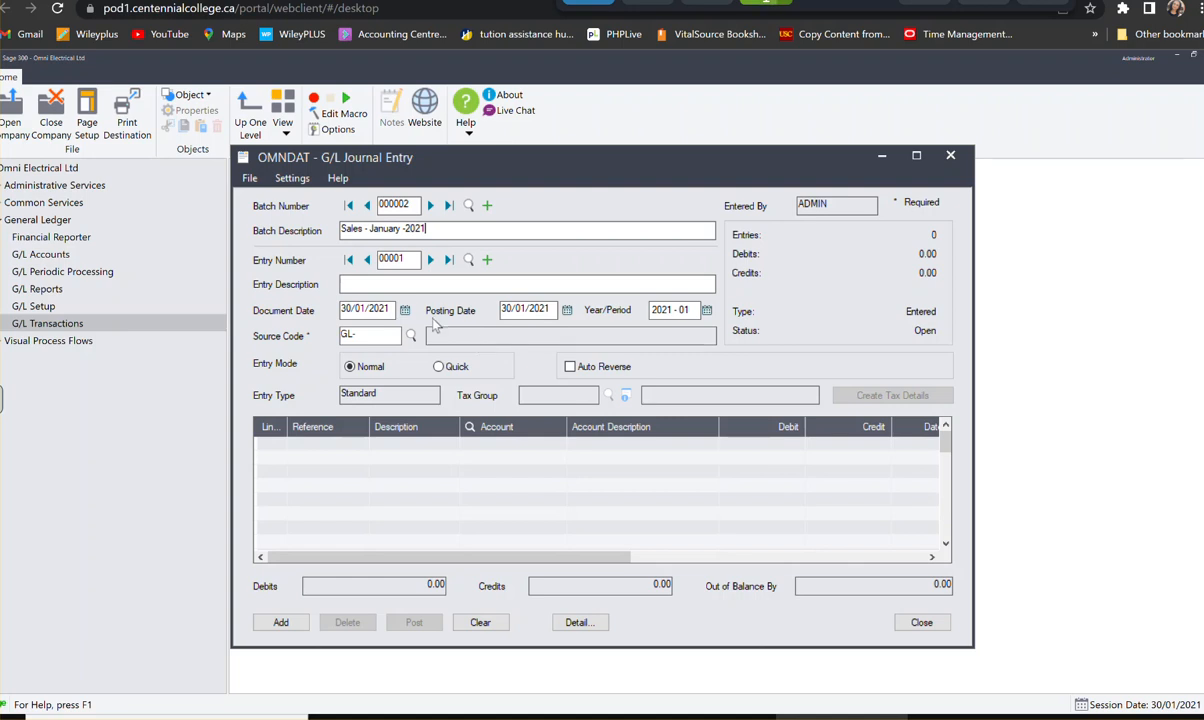
- Enter the customer's full name as the description of the batch's first entry
{"action": "left_click", "coordinate": [383, 286]}
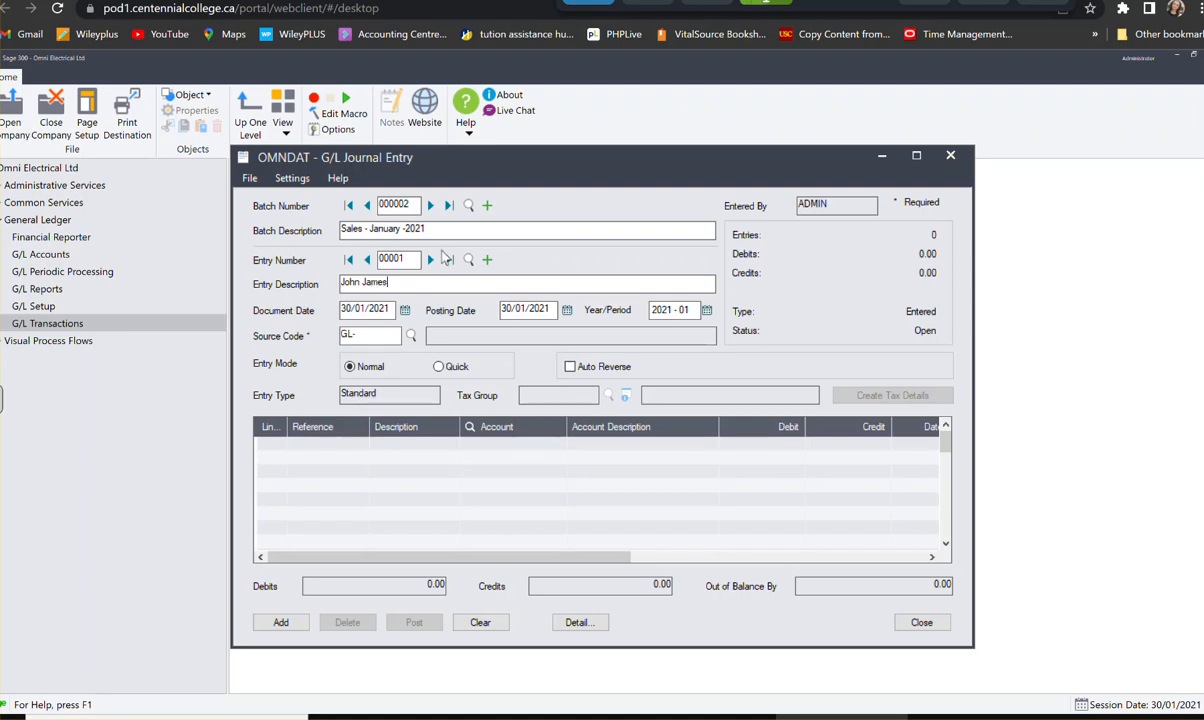
- Set the entry's document date to 03/01/2021
{"action": "left_click", "coordinate": [405, 311]}
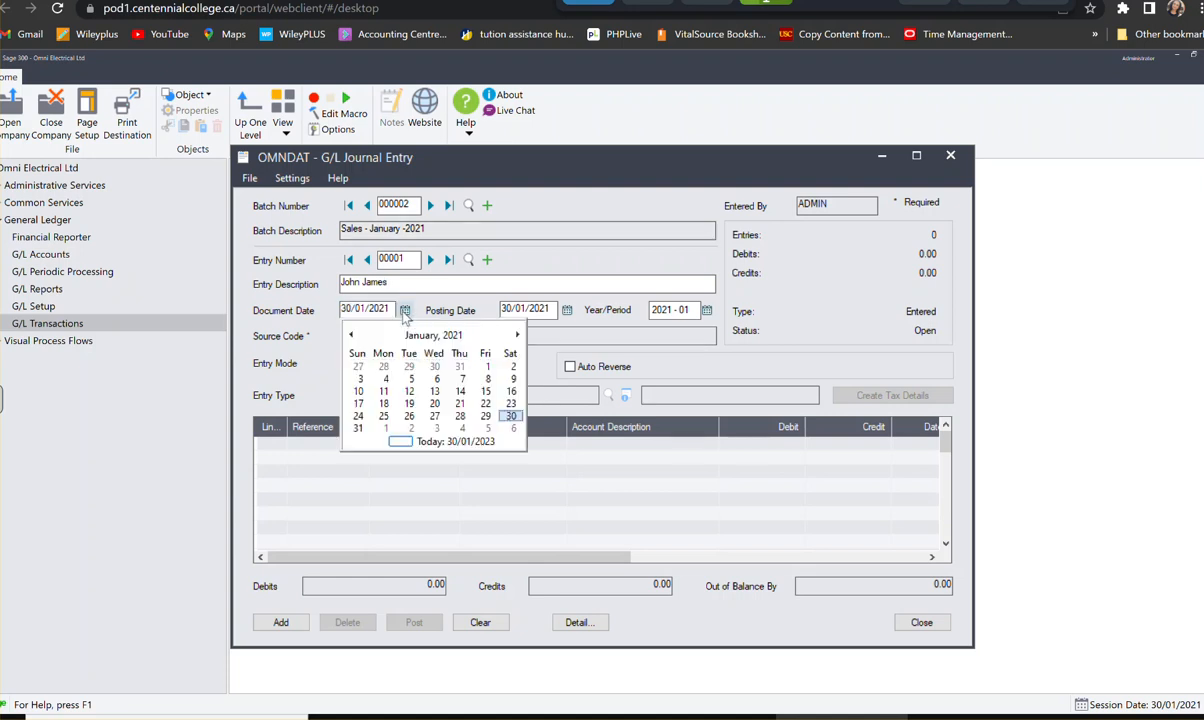
{"action": "left_click", "coordinate": [360, 380]}
{"action": "left_click", "coordinate": [360, 381]}
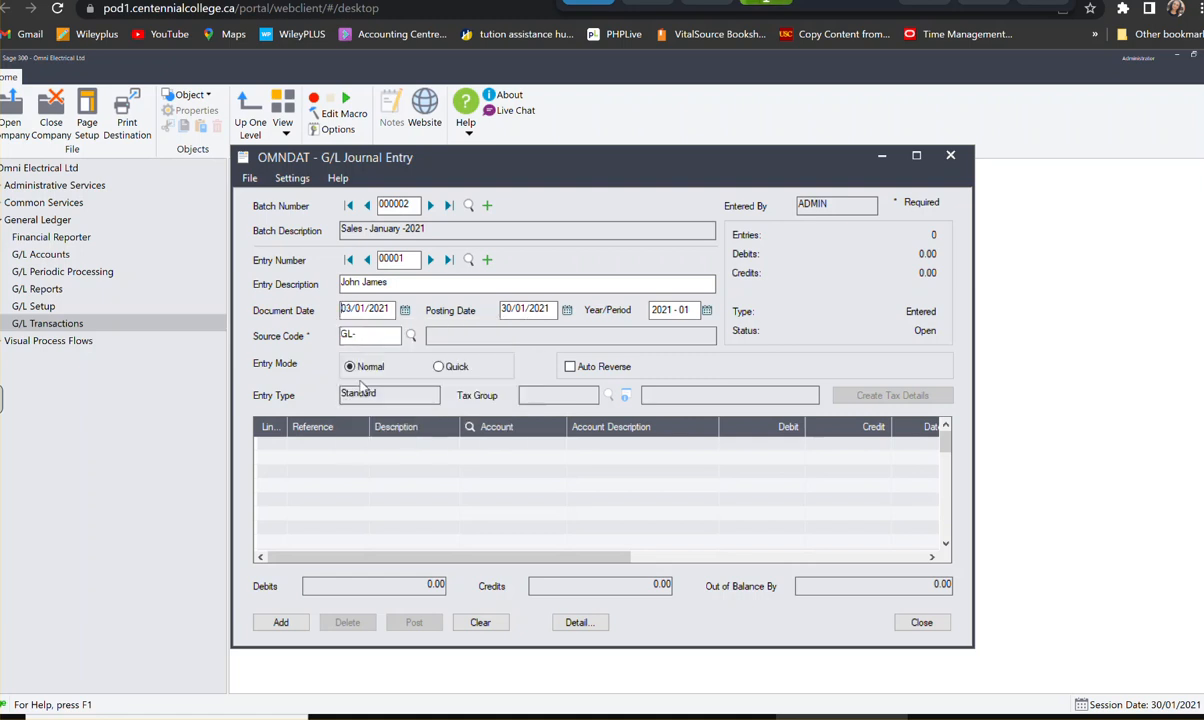
- Look up the source codes and choose GL-SA (Sales) for the entry
{"action": "left_click", "coordinate": [412, 337]}
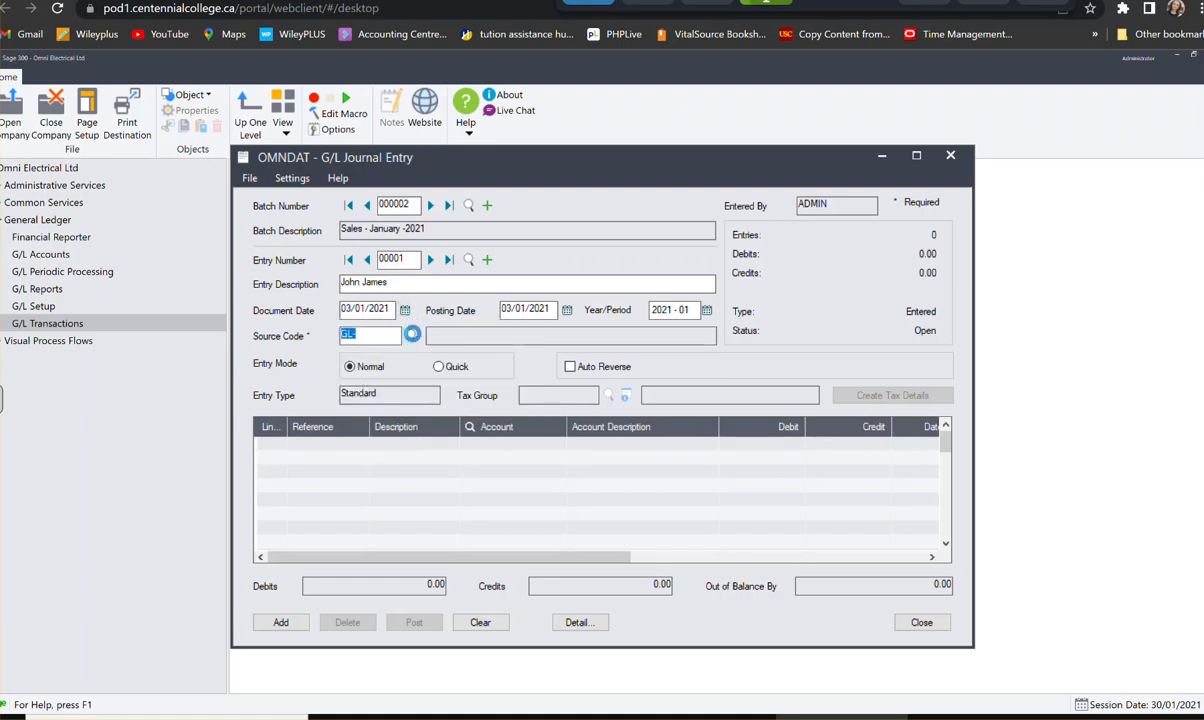
{"action": "left_click", "coordinate": [297, 313]}
{"action": "key", "text": "Down"}
{"action": "key", "text": "Down"}
{"action": "key", "text": "Down"}
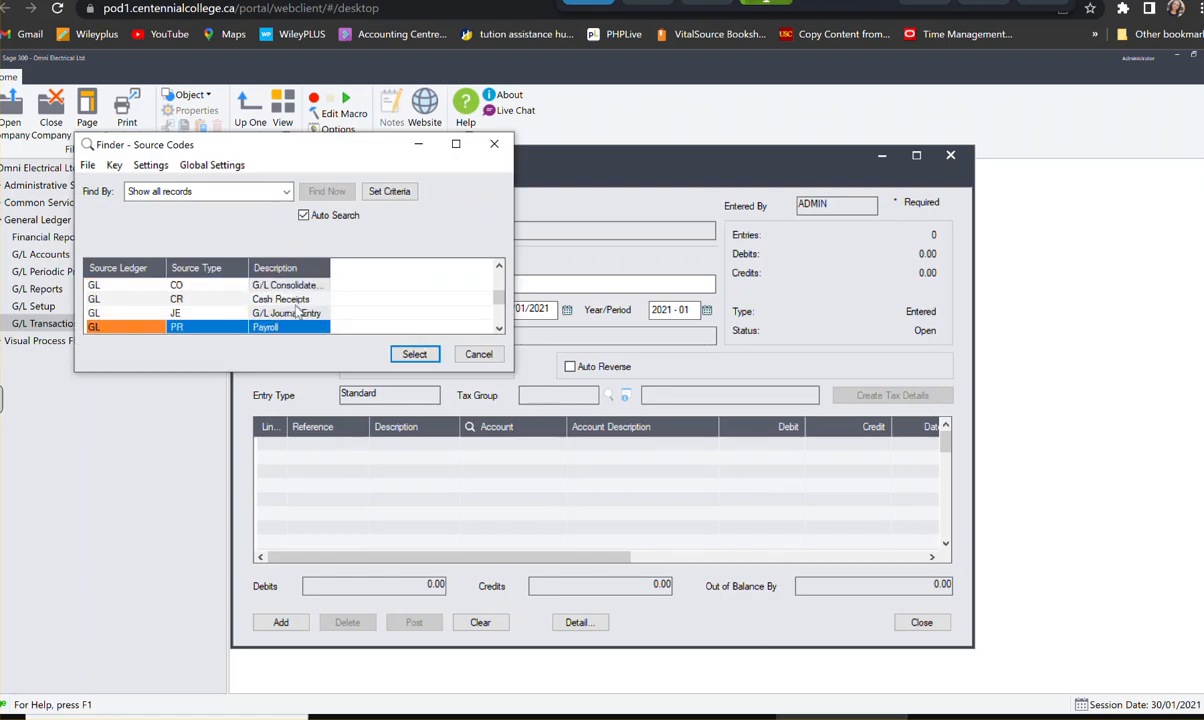
{"action": "key", "text": "Down"}
{"action": "key", "text": "Down"}
{"action": "key", "text": "Down"}
{"action": "key", "text": "Down"}
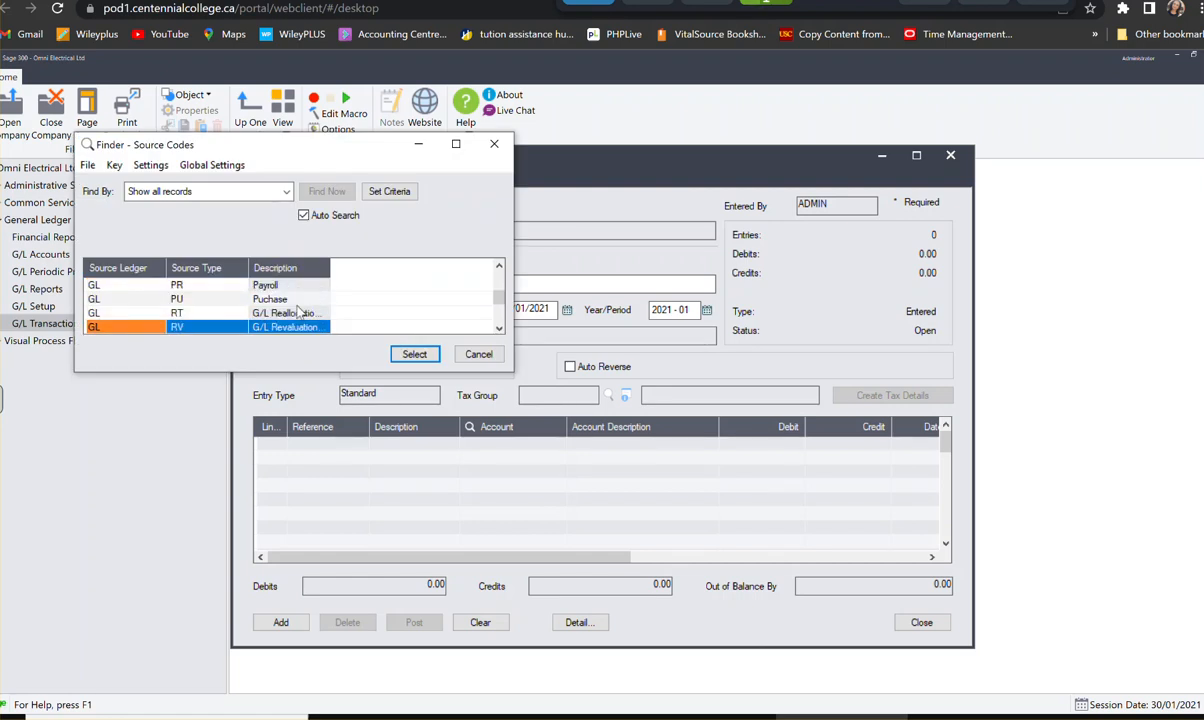
{"action": "key", "text": "Down"}
{"action": "left_click", "coordinate": [282, 312]}
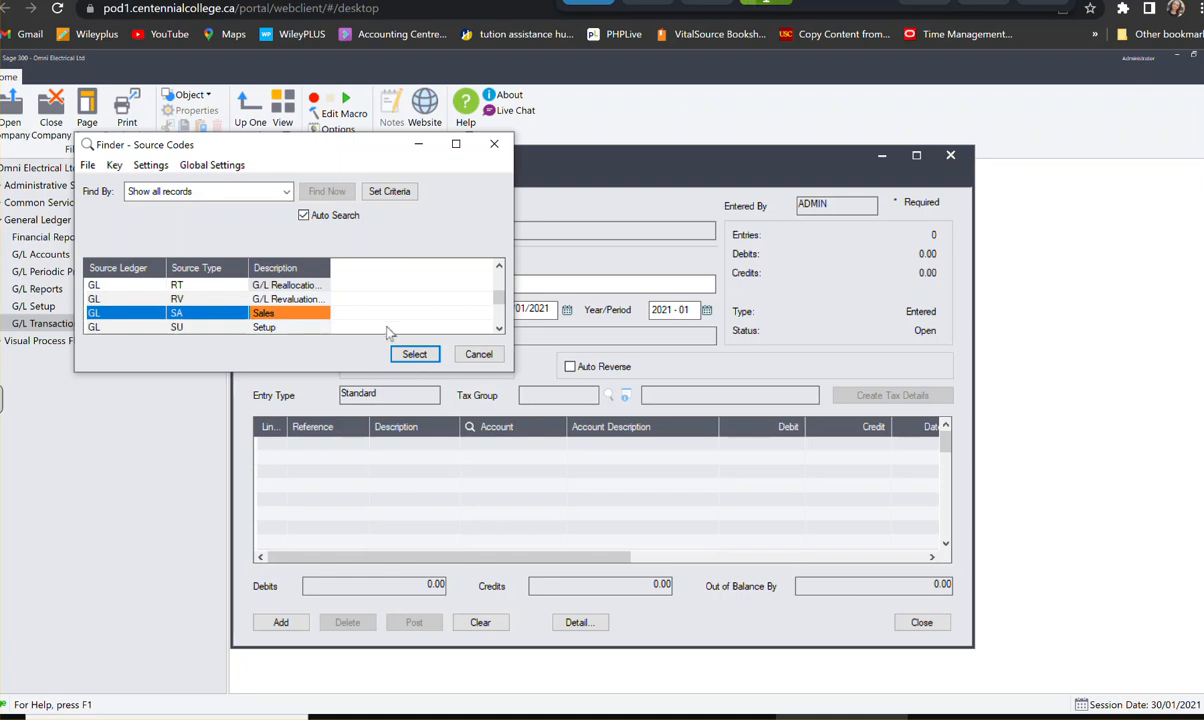
{"action": "left_click", "coordinate": [413, 357]}
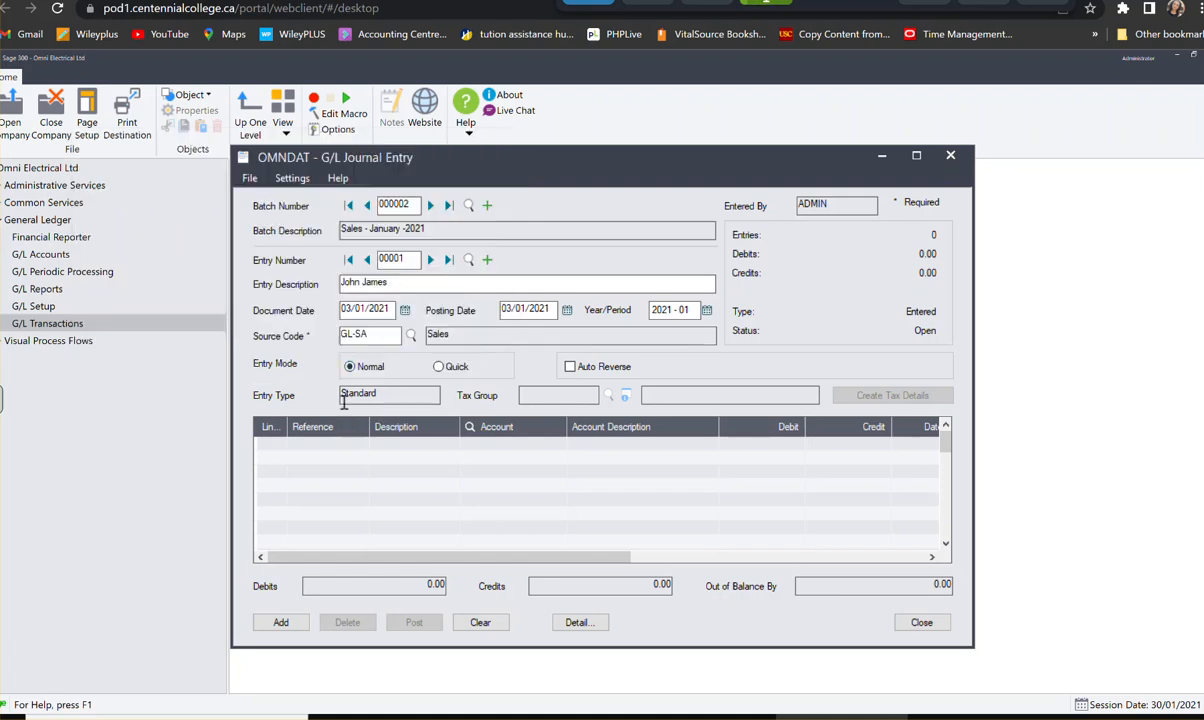
- Switch to Quick entry mode and start the first detail line with reference Inv. 1007 and the customer's full name as description
{"action": "left_click", "coordinate": [450, 366]}
{"action": "left_click", "coordinate": [279, 447]}
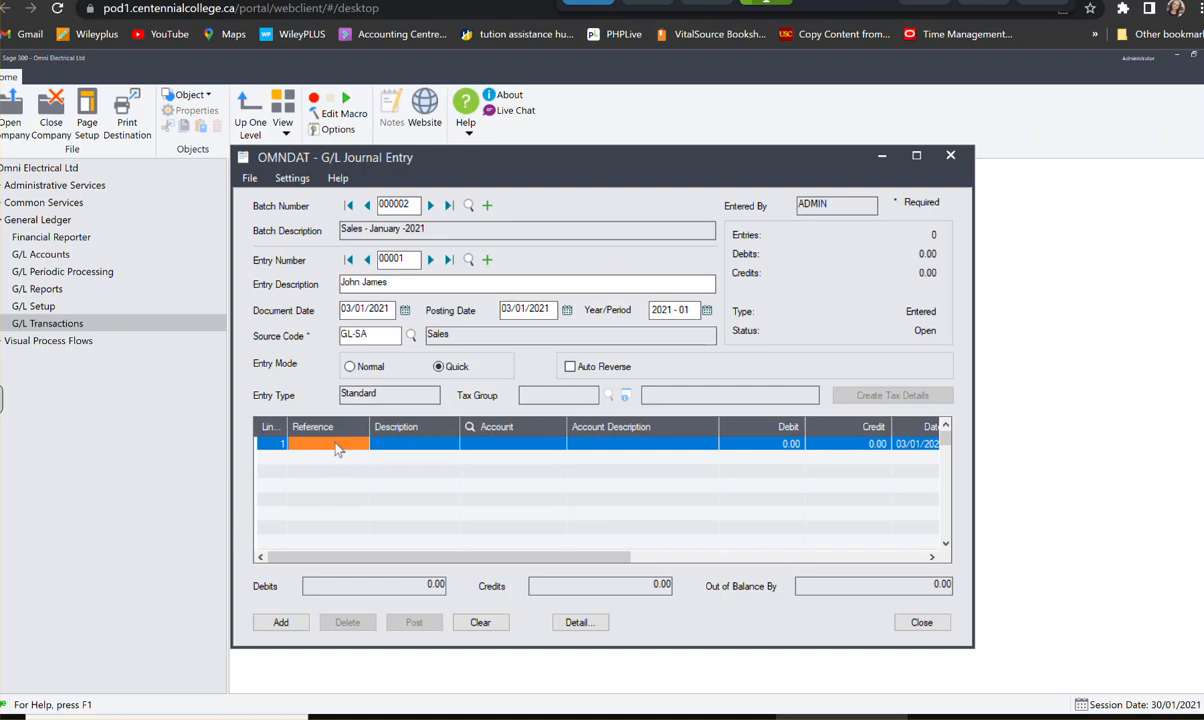
{"action": "type", "text": "I"}
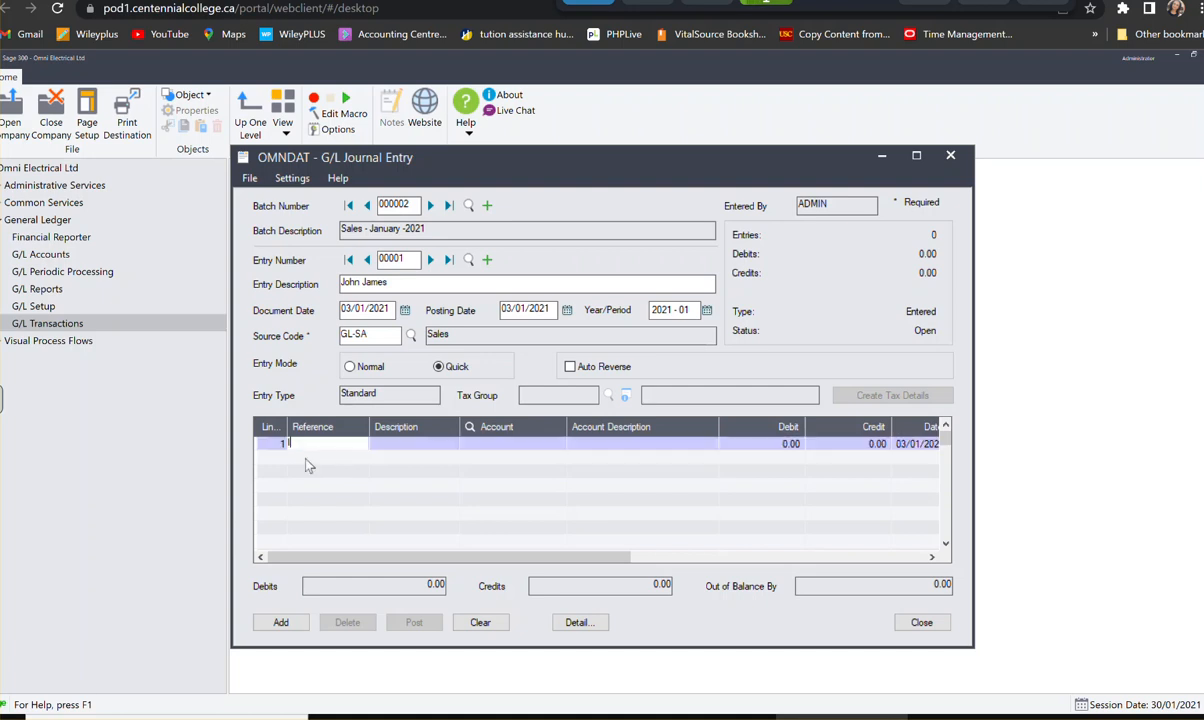
{"action": "type", "text": "nv. 1007"}
{"action": "key", "text": "Tab"}
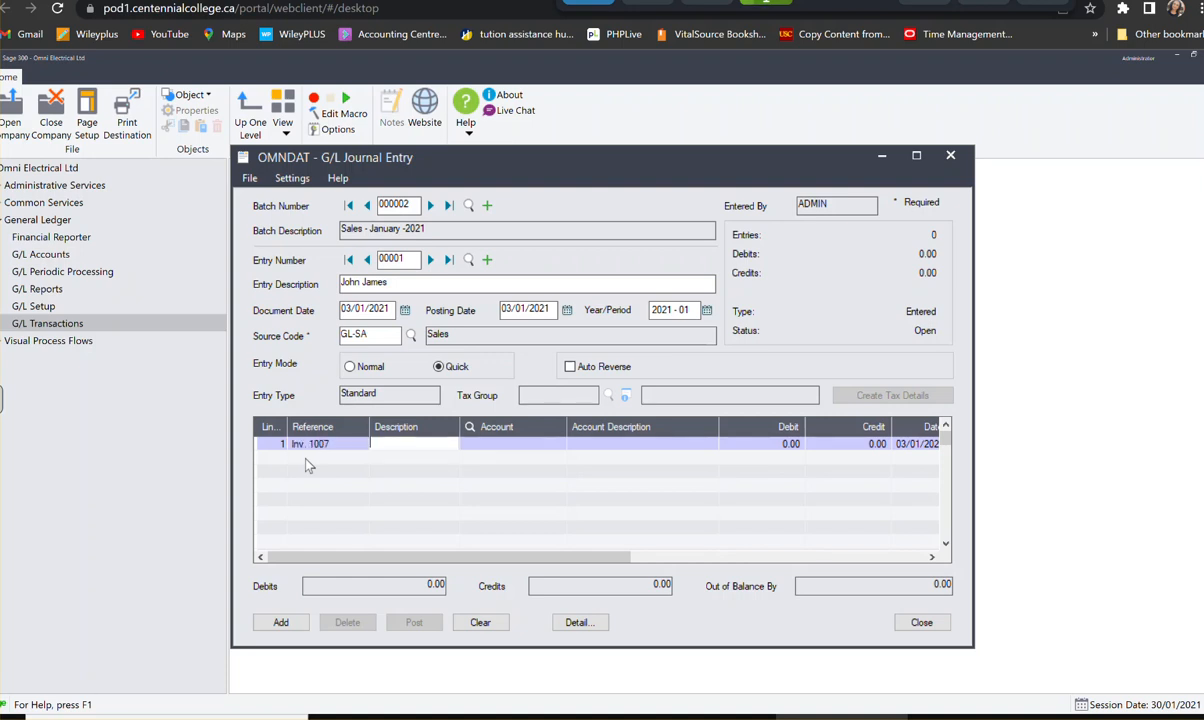
{"action": "key", "text": "Tab"}
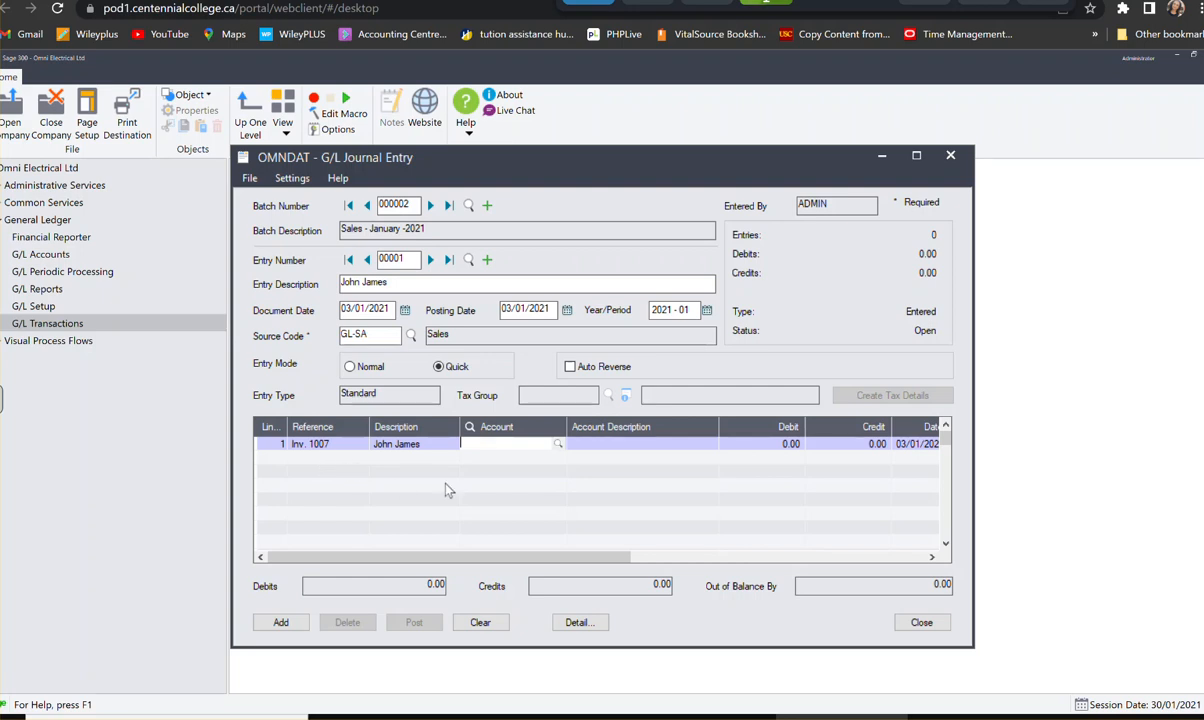
- Debit 395.50 to Accounts Receivable account 1100 on the first line and complete the line
{"action": "type", "text": "11-"}
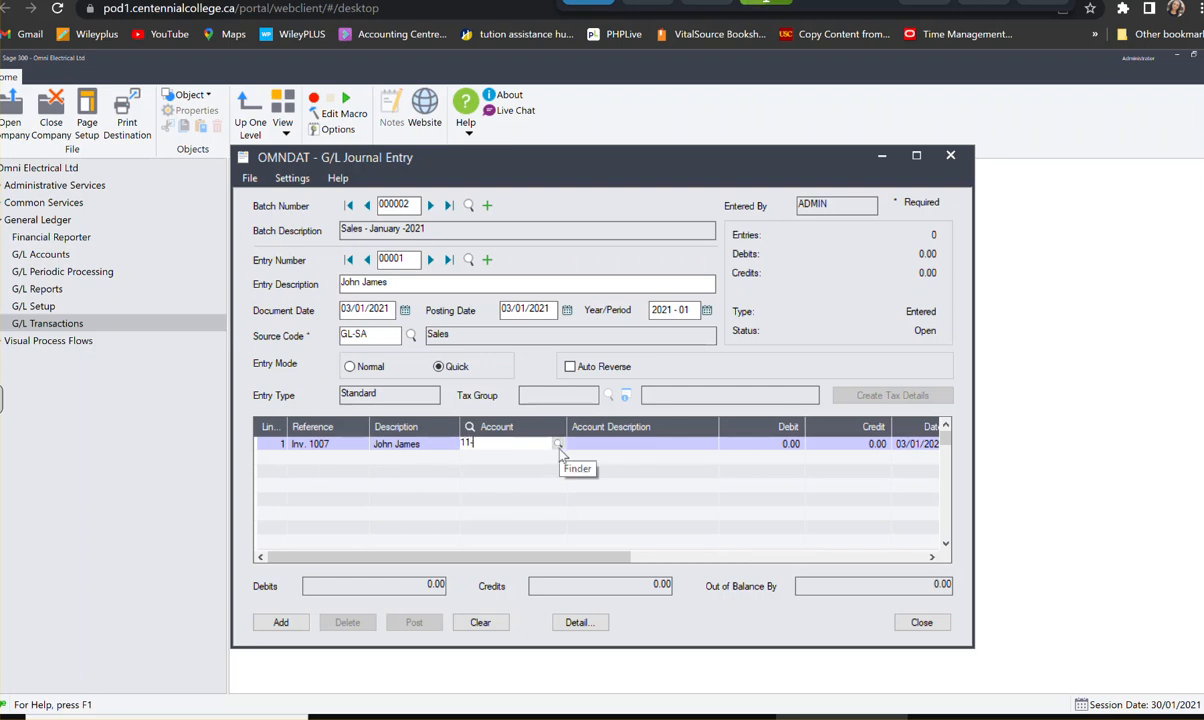
{"action": "key", "text": "BackSpace"}
{"action": "type", "text": "00"}
{"action": "key", "text": "Tab"}
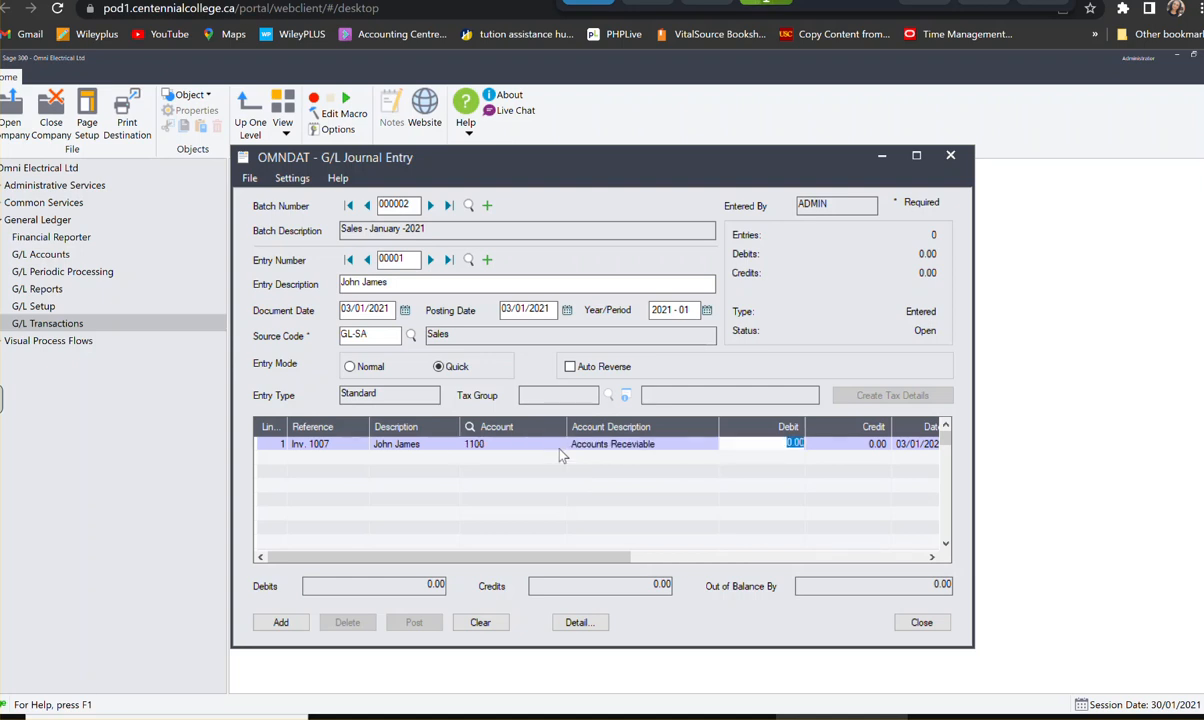
{"action": "type", "text": "395.50"}
{"action": "key", "text": "Tab"}
{"action": "key", "text": "Tab"}
{"action": "key", "text": "Tab"}
{"action": "key", "text": "Tab"}
{"action": "key", "text": "Tab"}
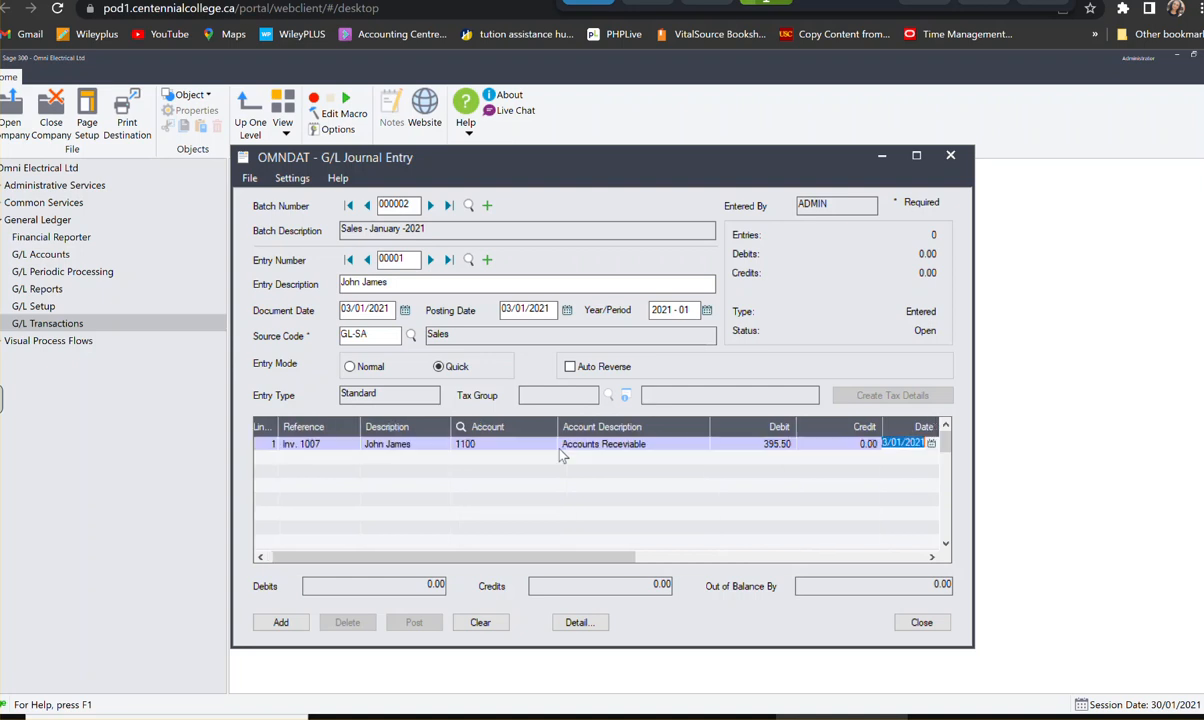
{"action": "key", "text": "Tab"}
{"action": "key", "text": "Tab"}
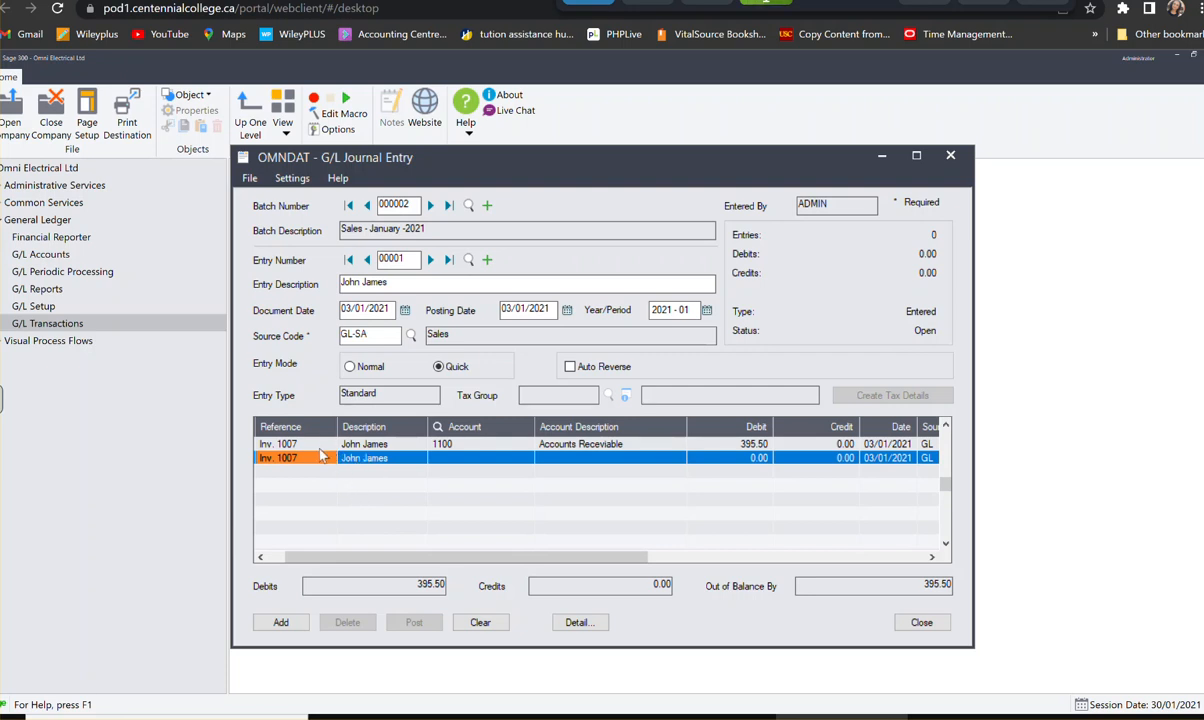
- Assign the second line to Sales account 4500-100 with a credit of 350.00
{"action": "left_click", "coordinate": [450, 463]}
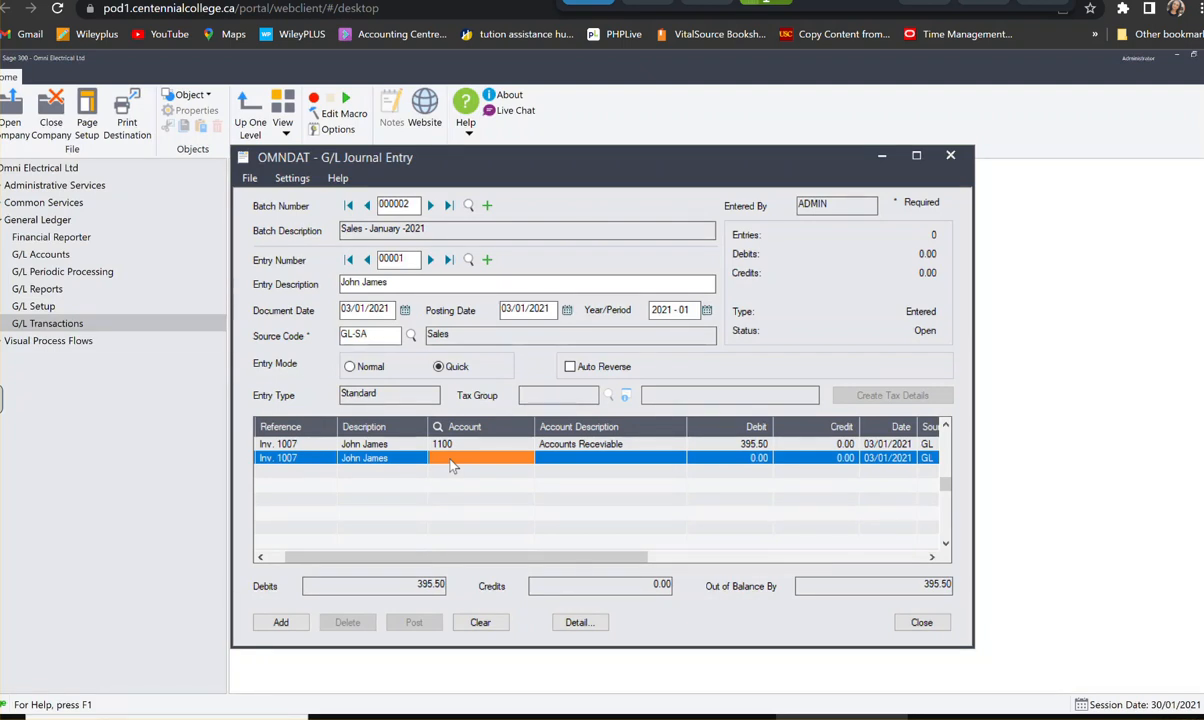
{"action": "type", "text": "4500100"}
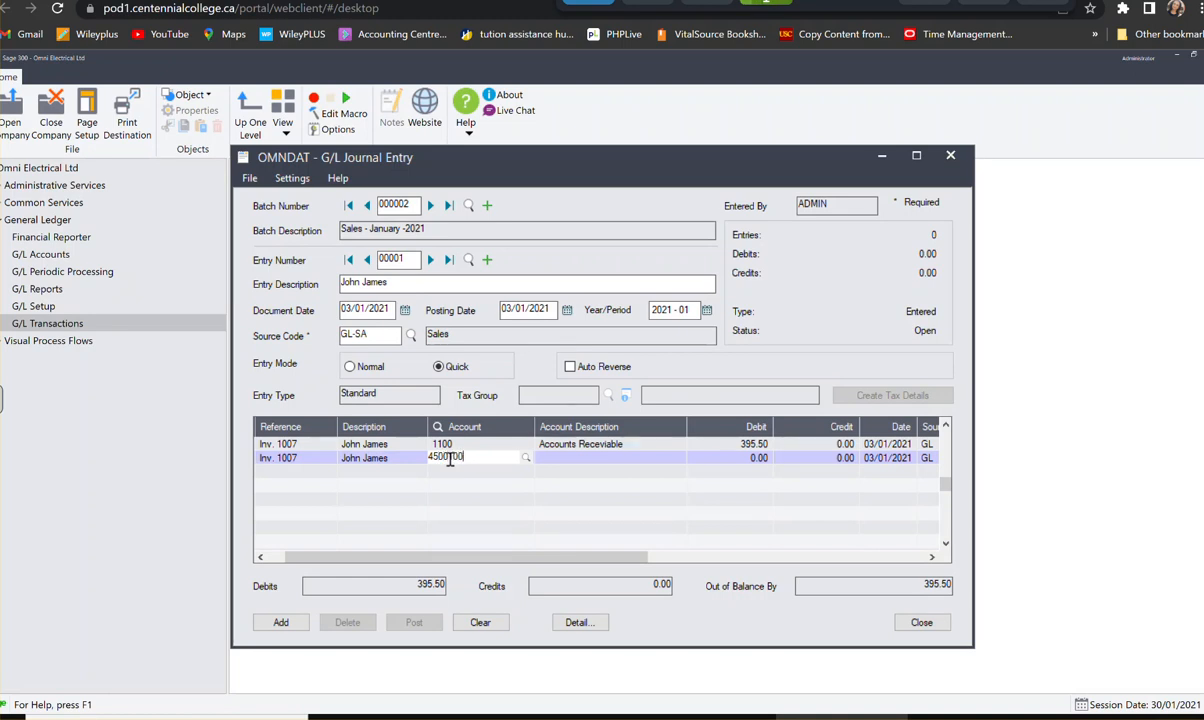
{"action": "key", "text": "Tab"}
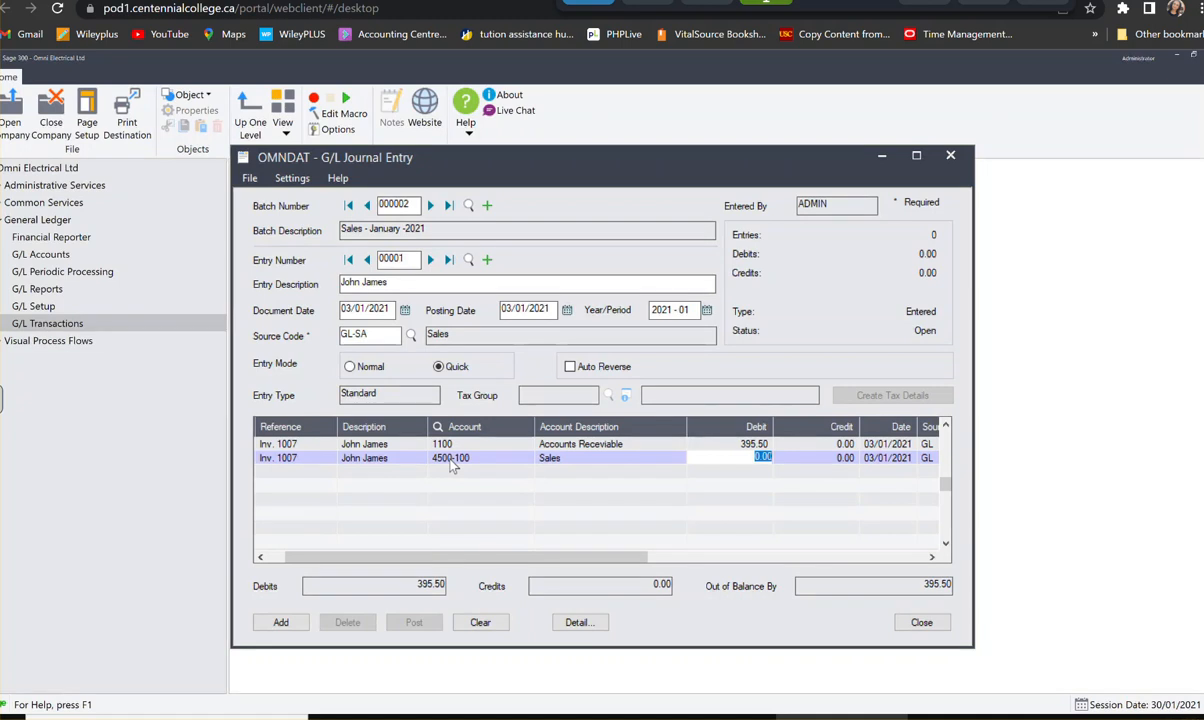
{"action": "key", "text": "Tab"}
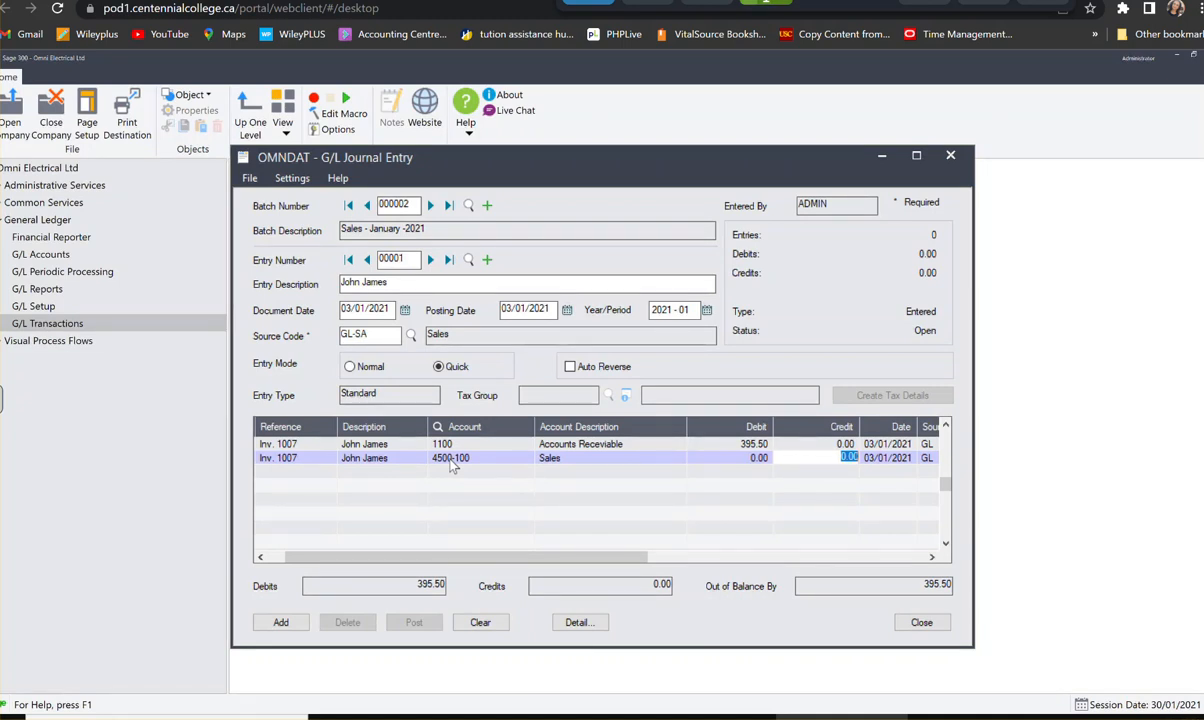
{"action": "type", "text": "350"}
{"action": "key", "text": "Tab"}
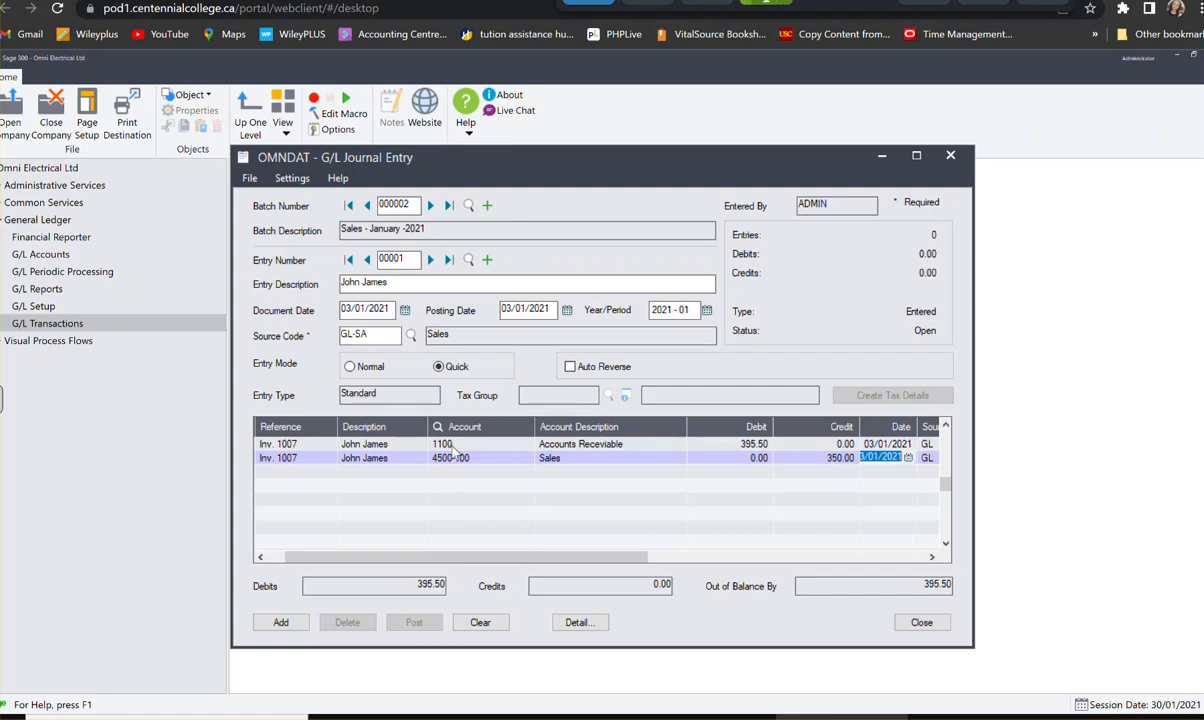
{"action": "left_click", "coordinate": [841, 458]}
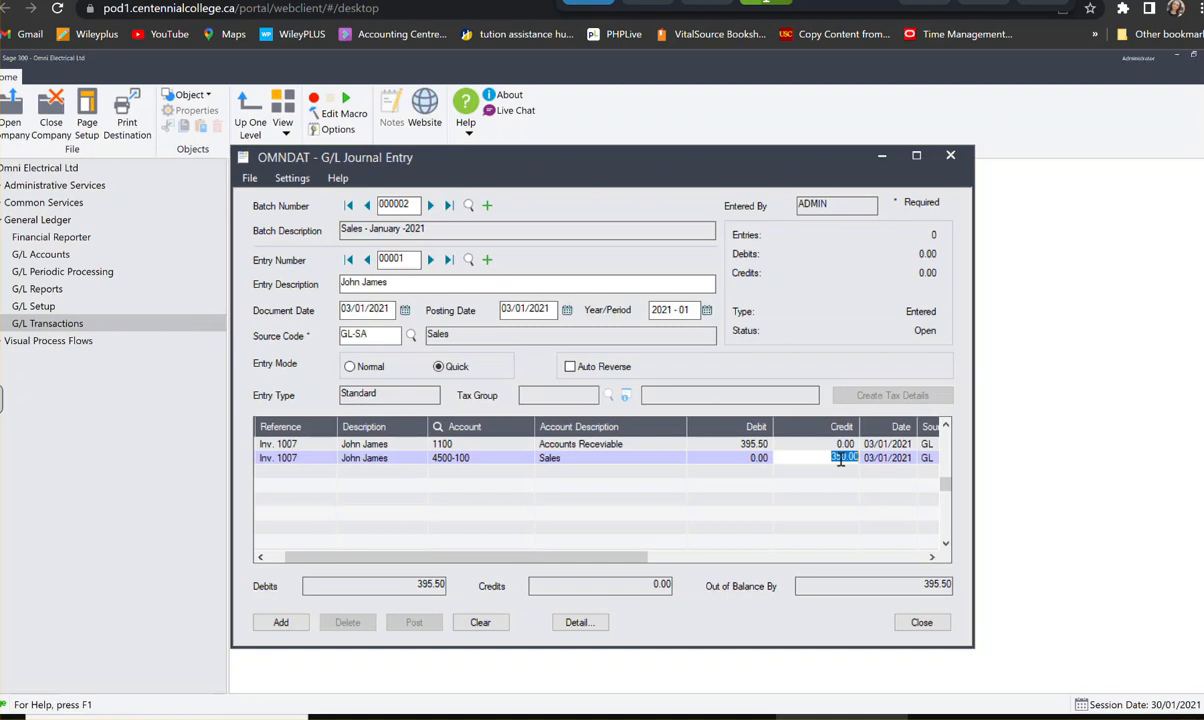
{"action": "right_click", "coordinate": [841, 460]}
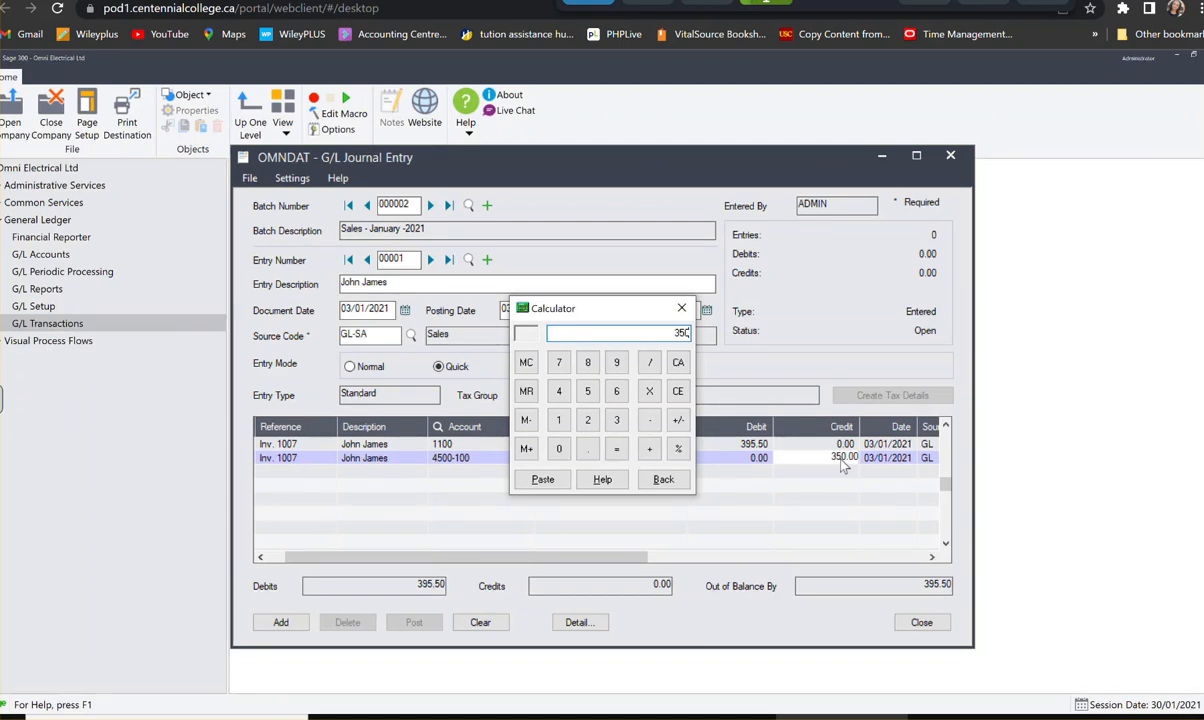
{"action": "left_click", "coordinate": [681, 309]}
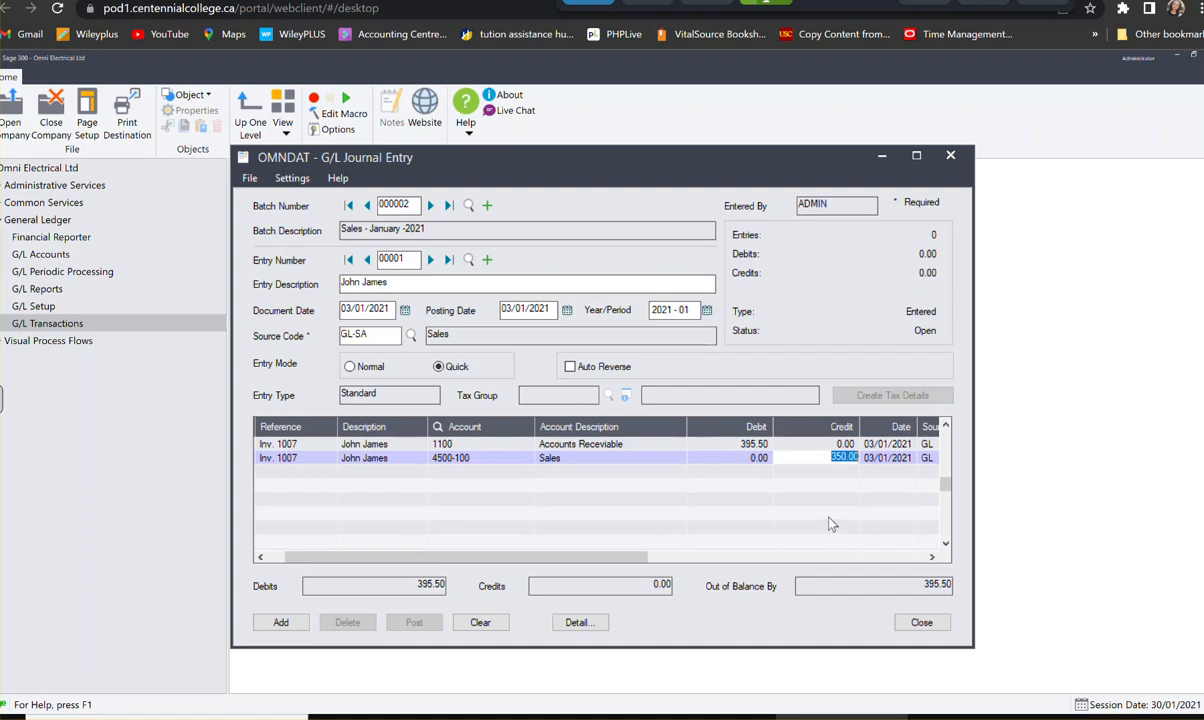
- Complete the Sales line and add a third line for GST/HST Payable account 3100
{"action": "key", "text": "Tab"}
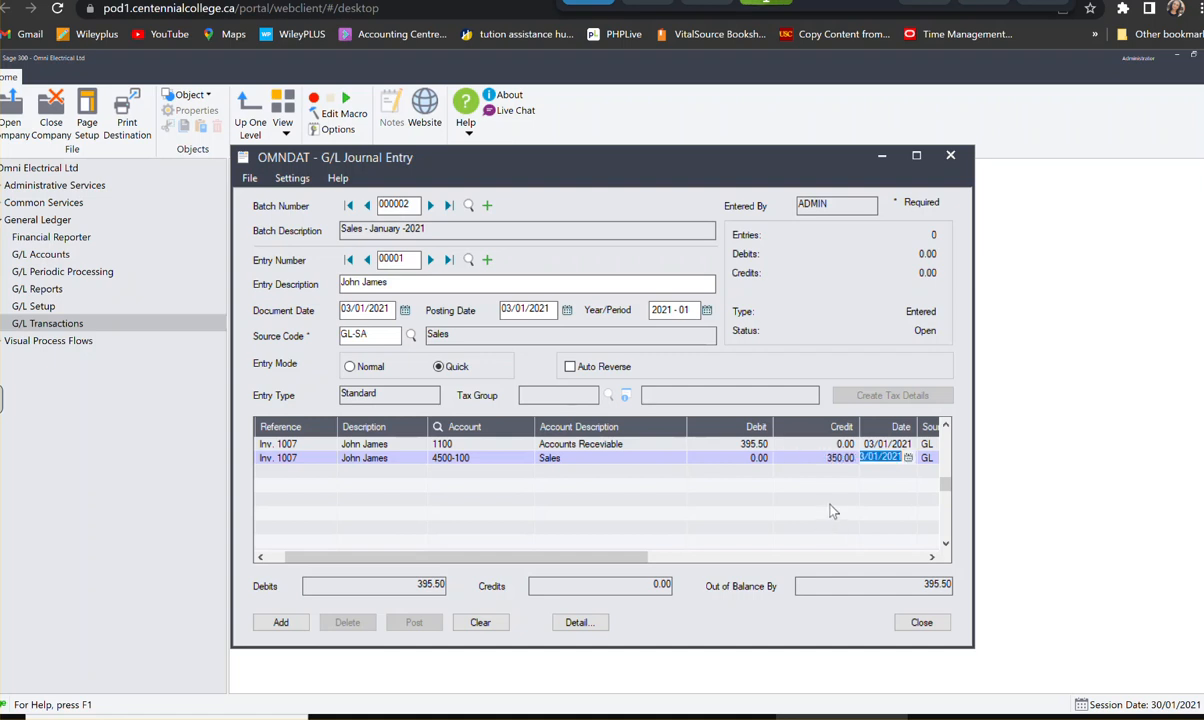
{"action": "key", "text": "Tab"}
{"action": "key", "text": "Tab"}
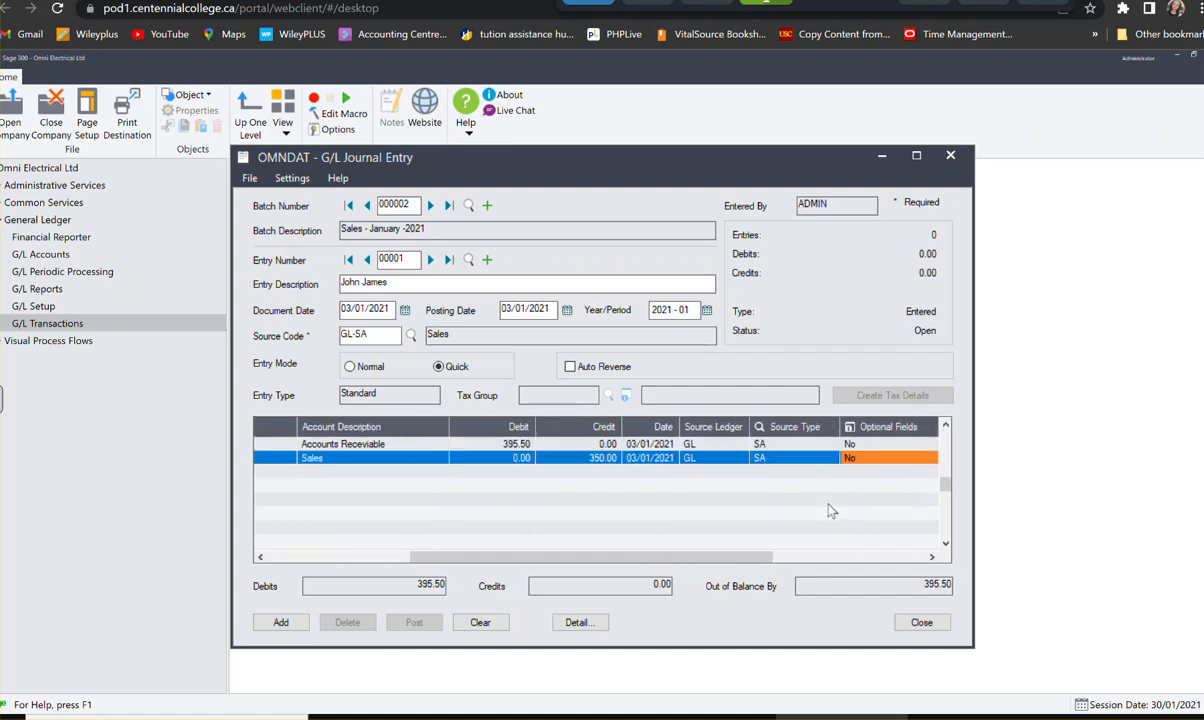
{"action": "key", "text": "Tab"}
{"action": "key", "text": "Tab"}
{"action": "key", "text": "Tab"}
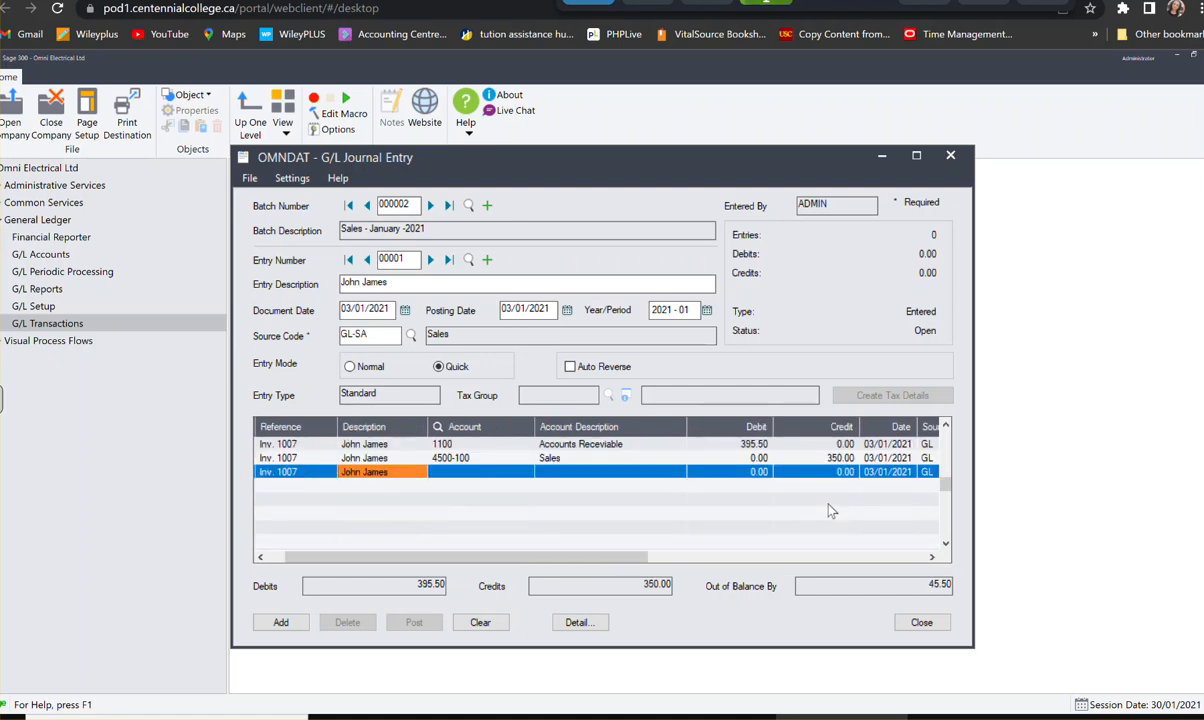
{"action": "key", "text": "Tab"}
{"action": "type", "text": "3100"}
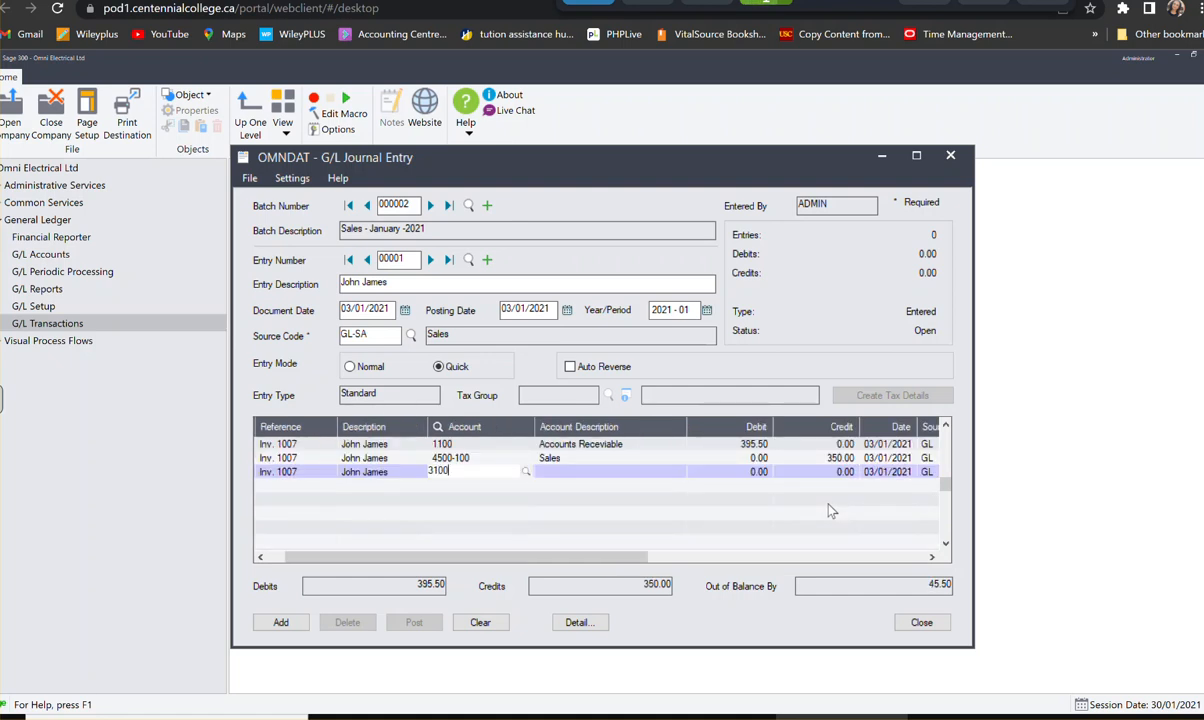
{"action": "key", "text": "Tab"}
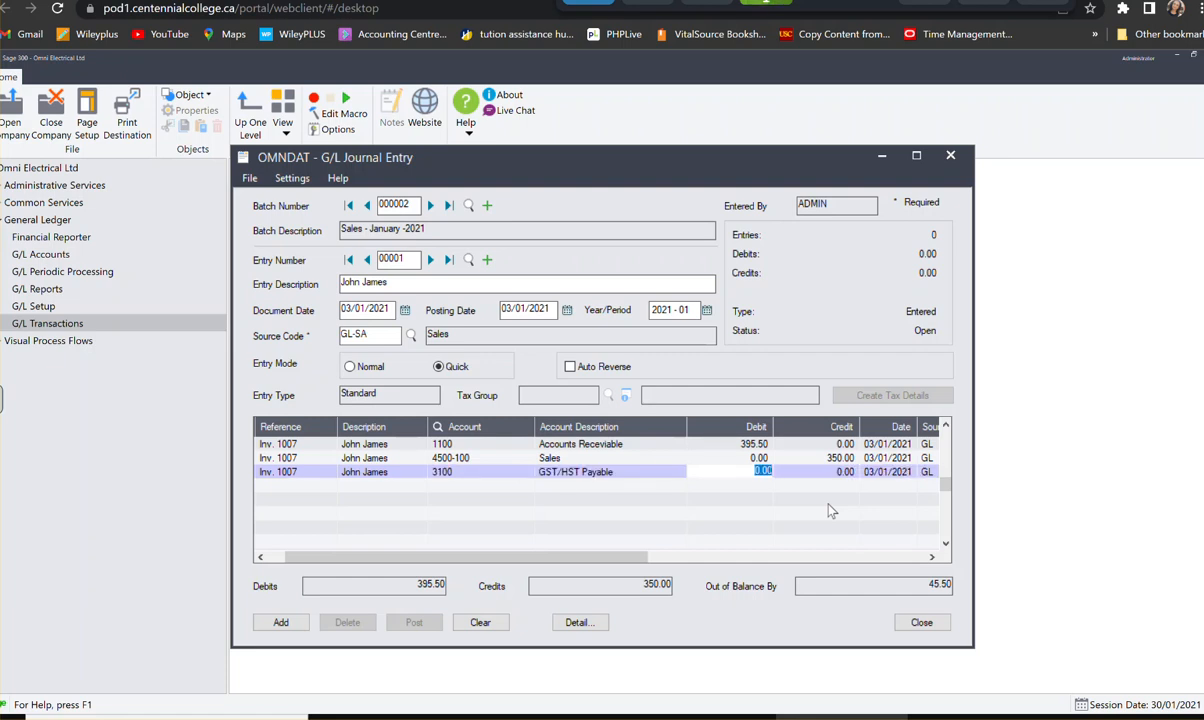
- Calculate 13% of 350 with the built-in calculator and paste 45.50 as the GST/HST Payable line's credit
{"action": "key", "text": "Tab"}
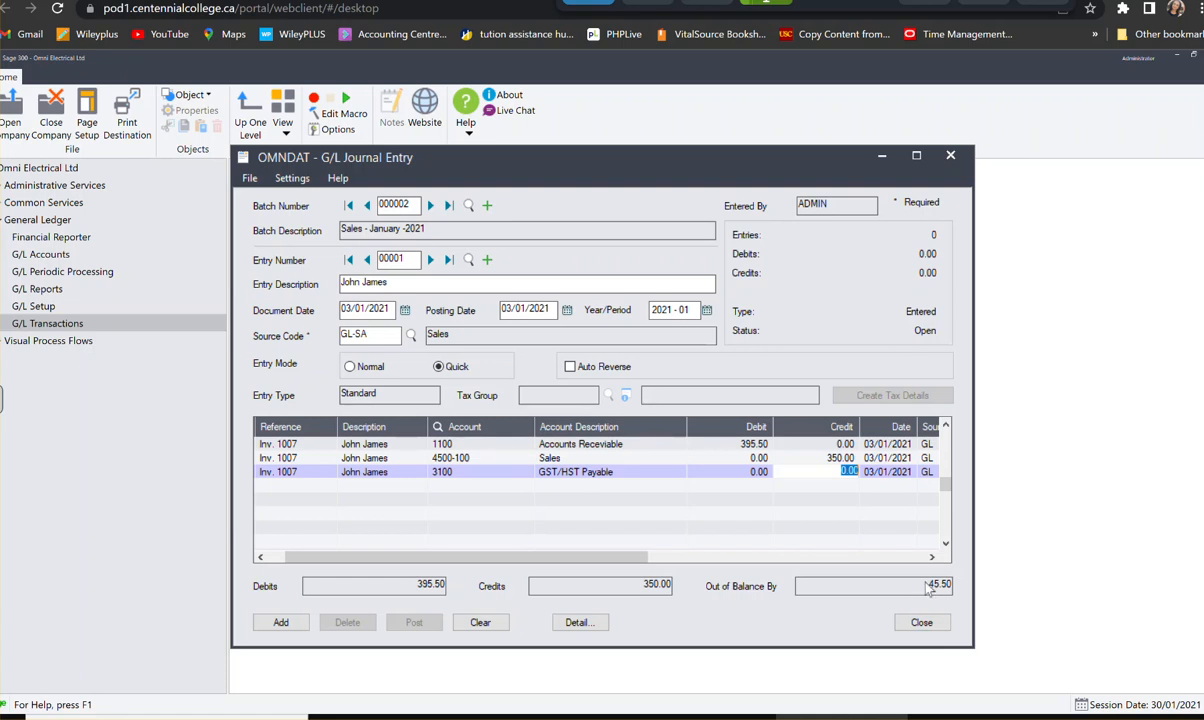
{"action": "double_click", "coordinate": [840, 472]}
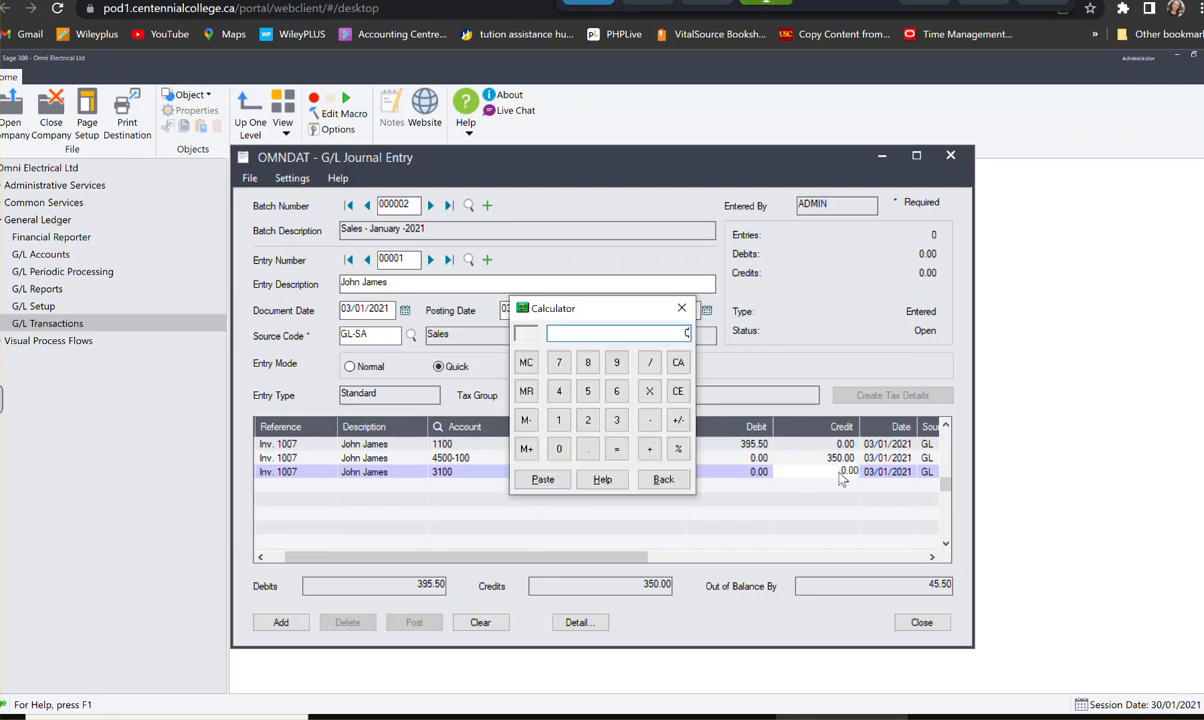
{"action": "left_click", "coordinate": [619, 417]}
{"action": "left_click", "coordinate": [593, 400]}
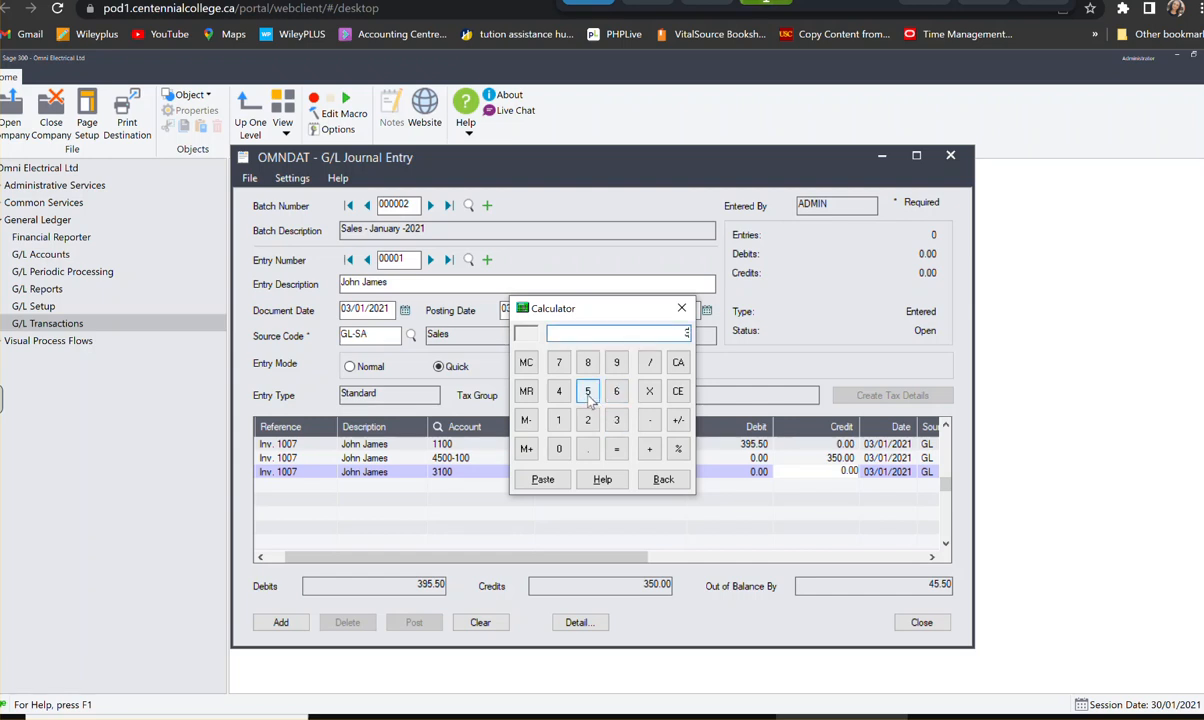
{"action": "left_click", "coordinate": [556, 450]}
{"action": "left_click", "coordinate": [650, 393]}
{"action": "left_click", "coordinate": [559, 420]}
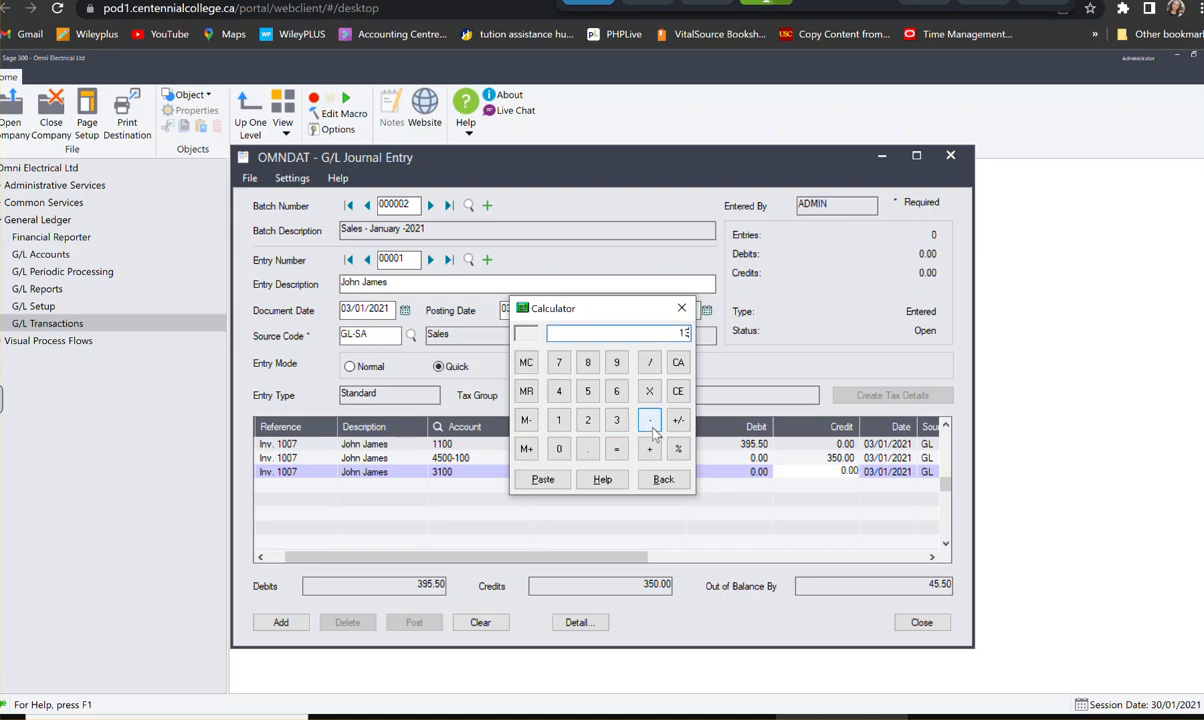
{"action": "left_click", "coordinate": [680, 451]}
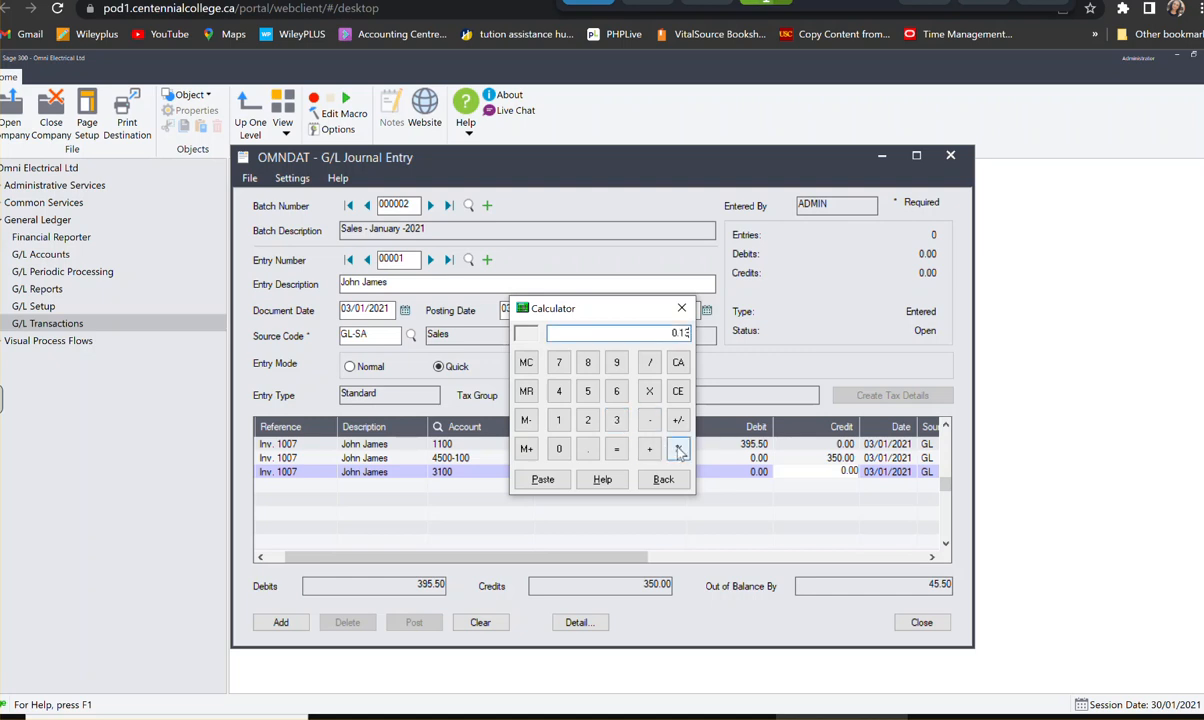
{"action": "left_click", "coordinate": [626, 452]}
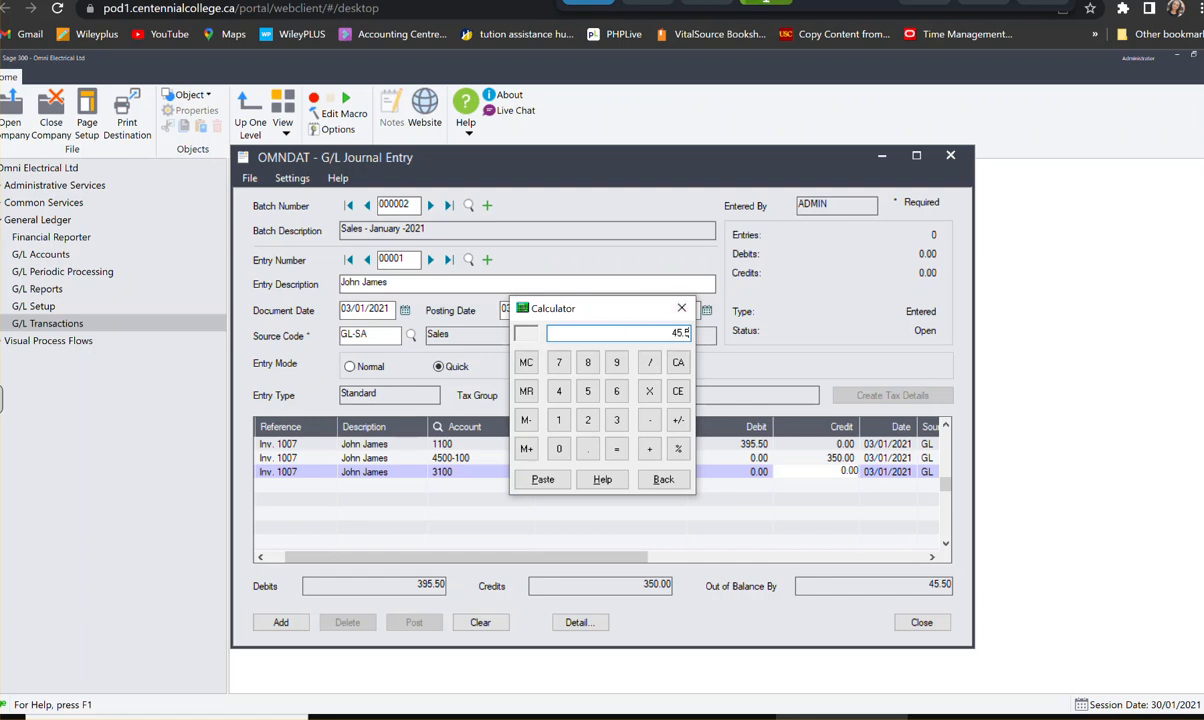
{"action": "left_click_drag", "start_coordinate": [620, 311], "coordinate": [602, 275]}
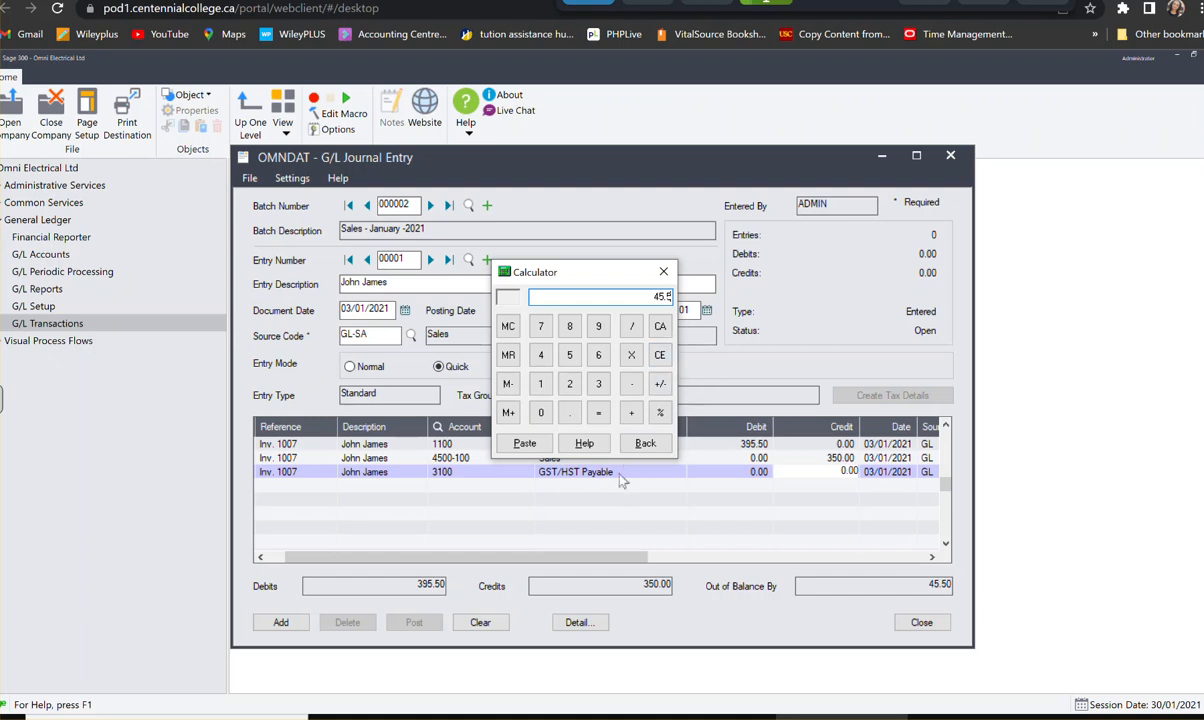
{"action": "left_click", "coordinate": [523, 444]}
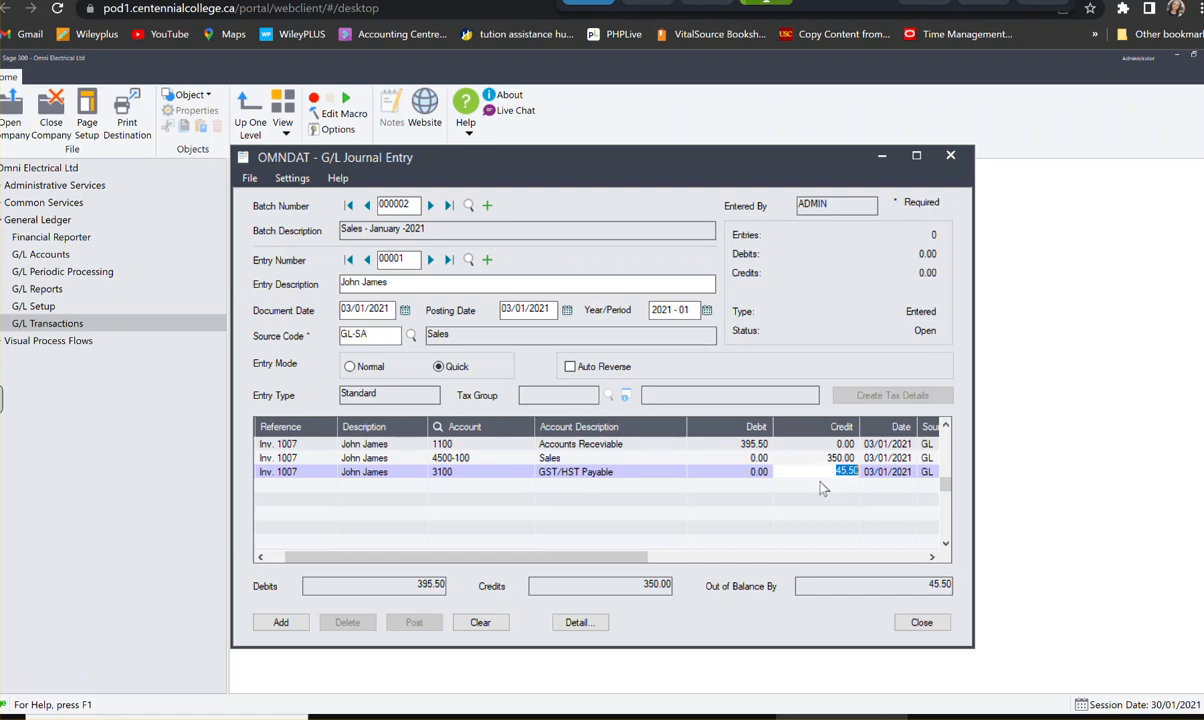
- Complete the GST/HST Payable line, add entry 00001 to the batch, and describe the new entry as BC Electric
{"action": "key", "text": "Return"}
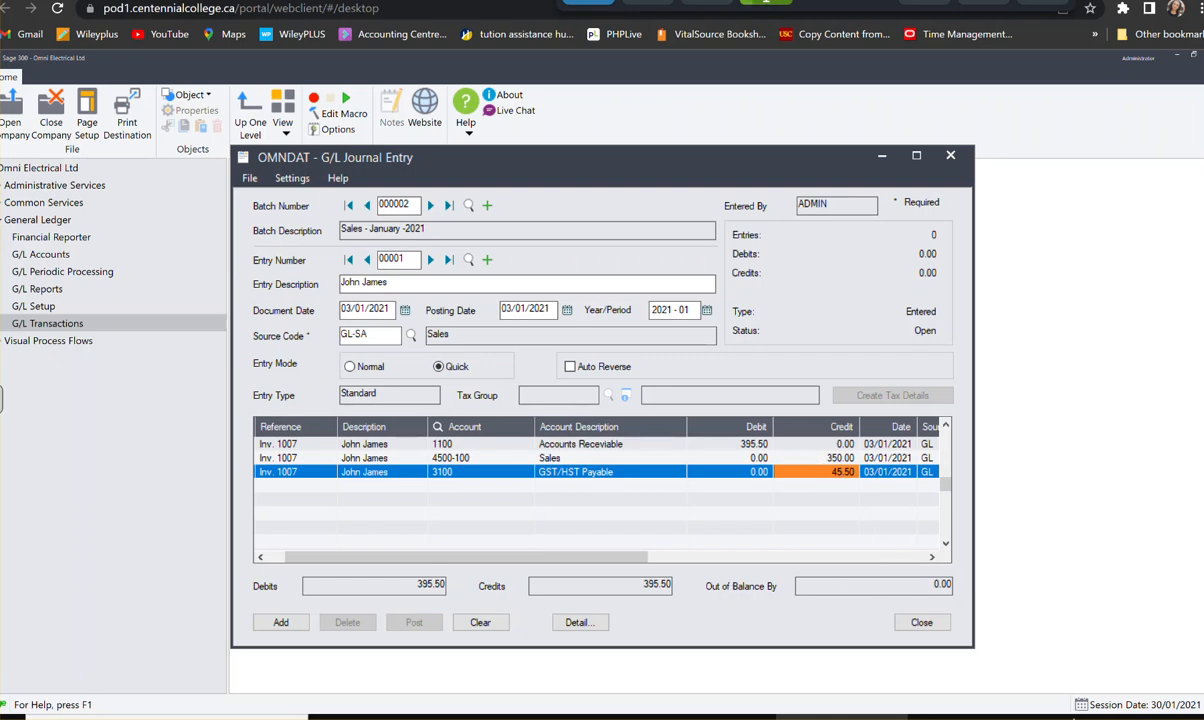
{"action": "left_click", "coordinate": [283, 623]}
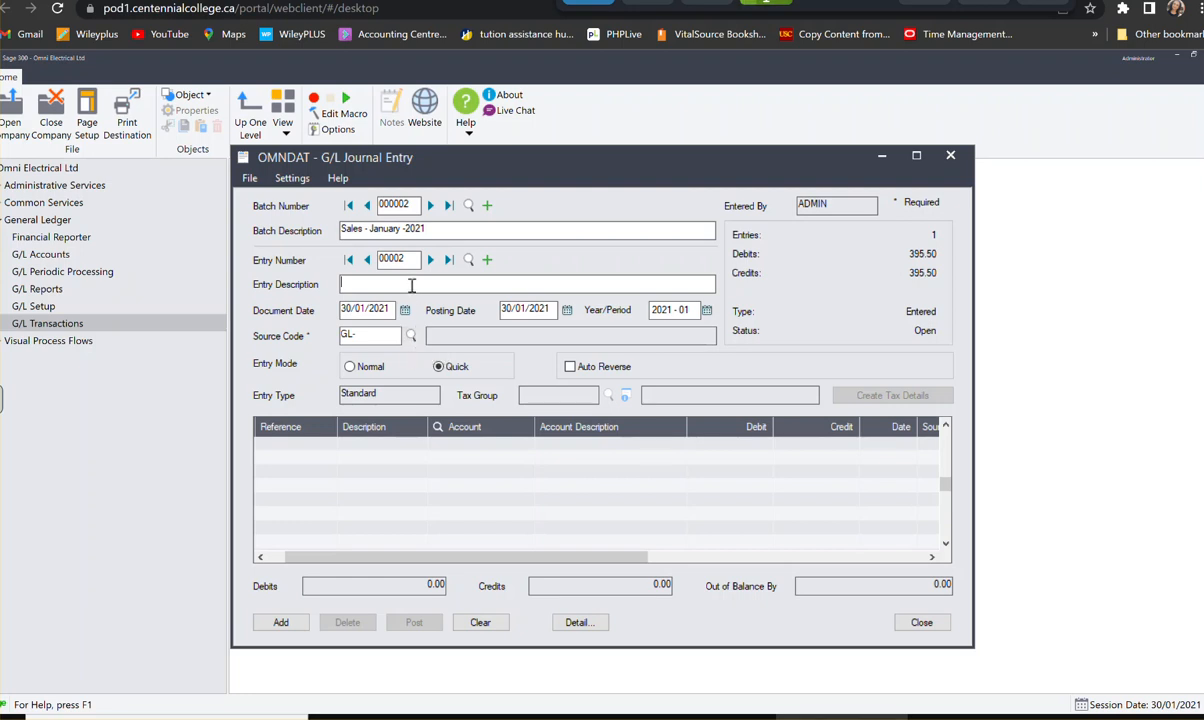
{"action": "type", "text": "BC El"}
{"action": "type", "text": "v"}
{"action": "key", "text": "BackSpace"}
{"action": "type", "text": "ctric"}
- Set the BC Electric entry's document date to 04/01/2021 and its source code to GL-SA
{"action": "left_click", "coordinate": [405, 310]}
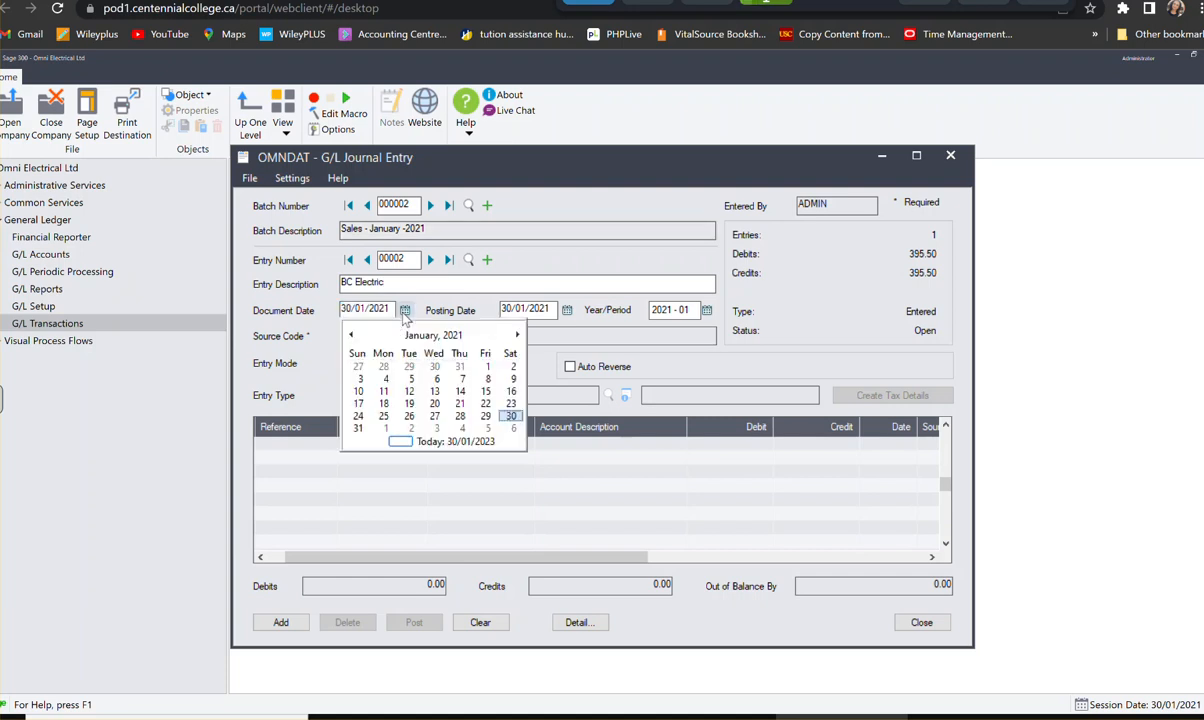
{"action": "left_click", "coordinate": [383, 379]}
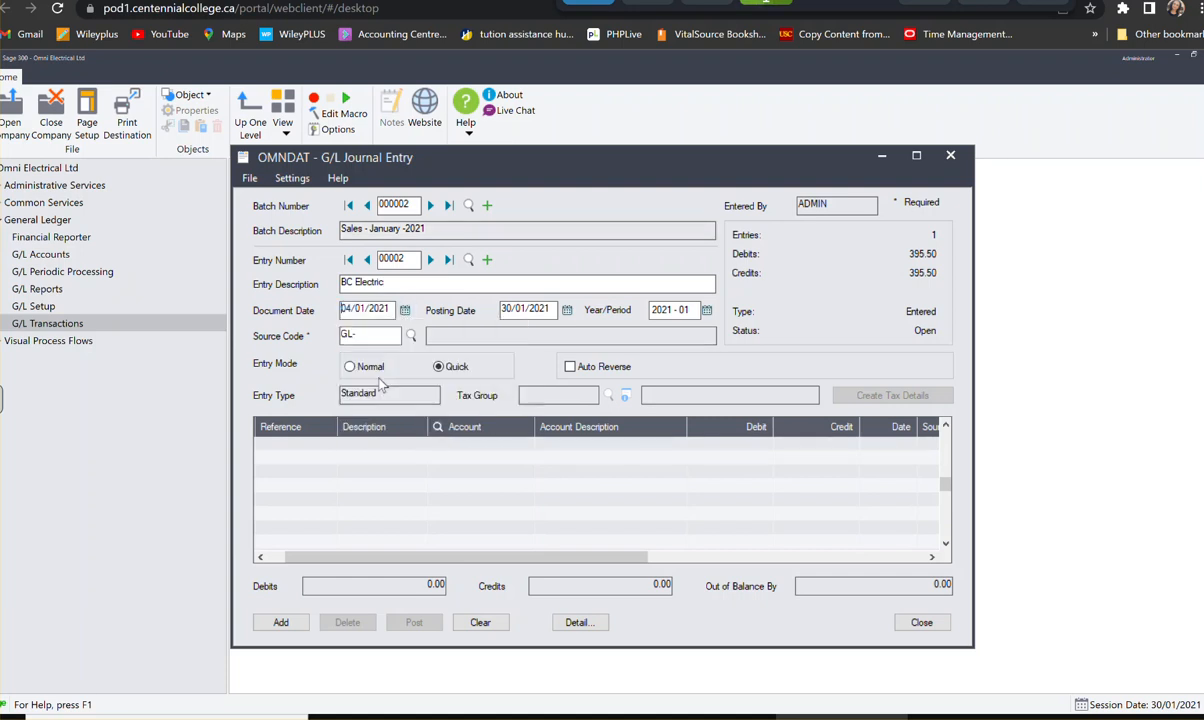
{"action": "key", "text": "Tab"}
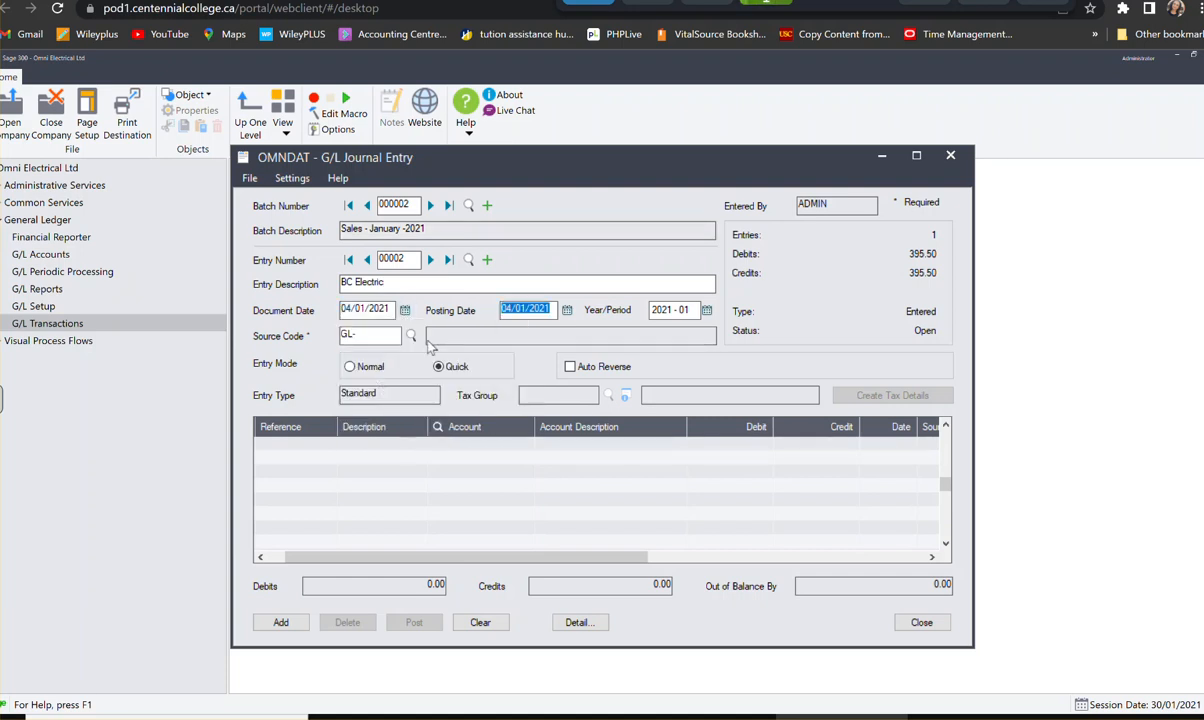
{"action": "left_click", "coordinate": [385, 337]}
{"action": "type", "text": "SA"}
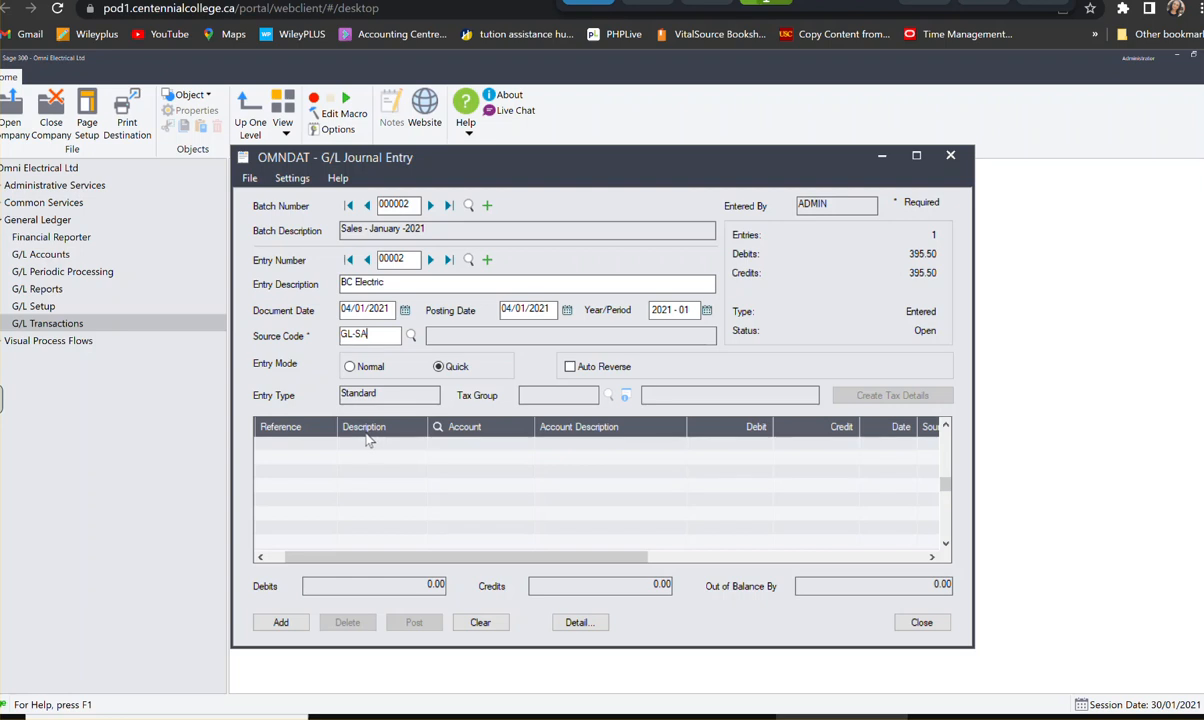
- Start the first detail line with reference Inv. 1008 and description BC Electric
{"action": "left_click", "coordinate": [323, 446]}
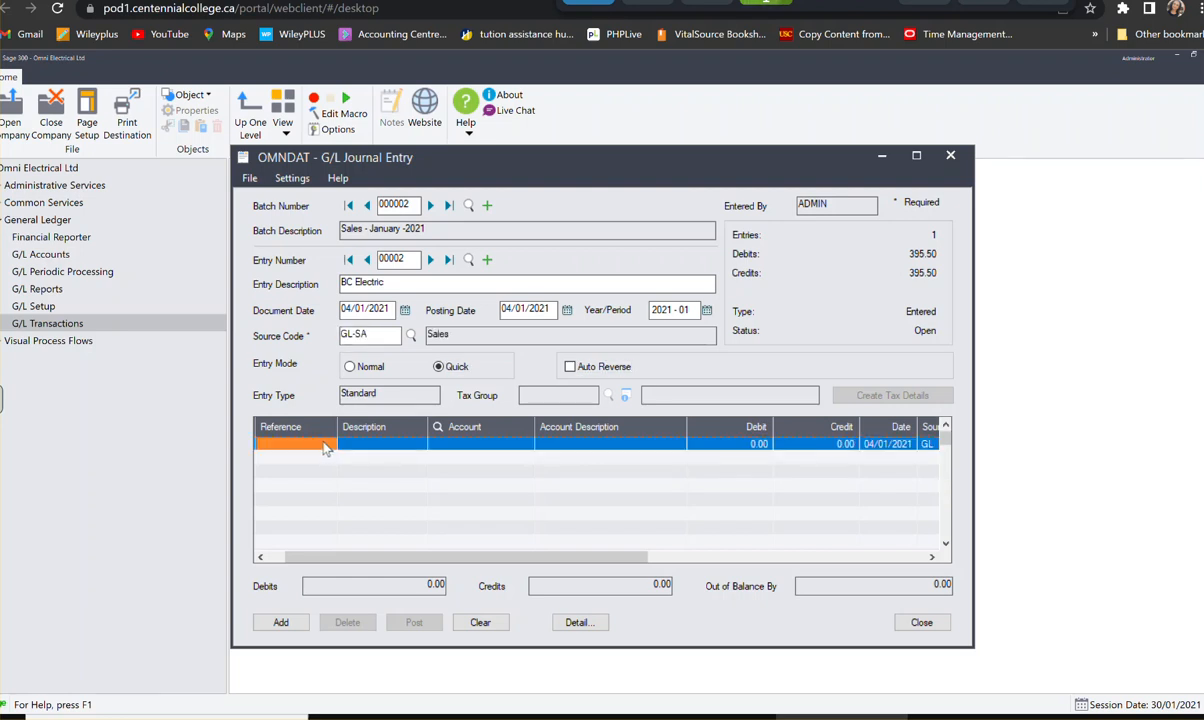
{"action": "type", "text": "Inv"}
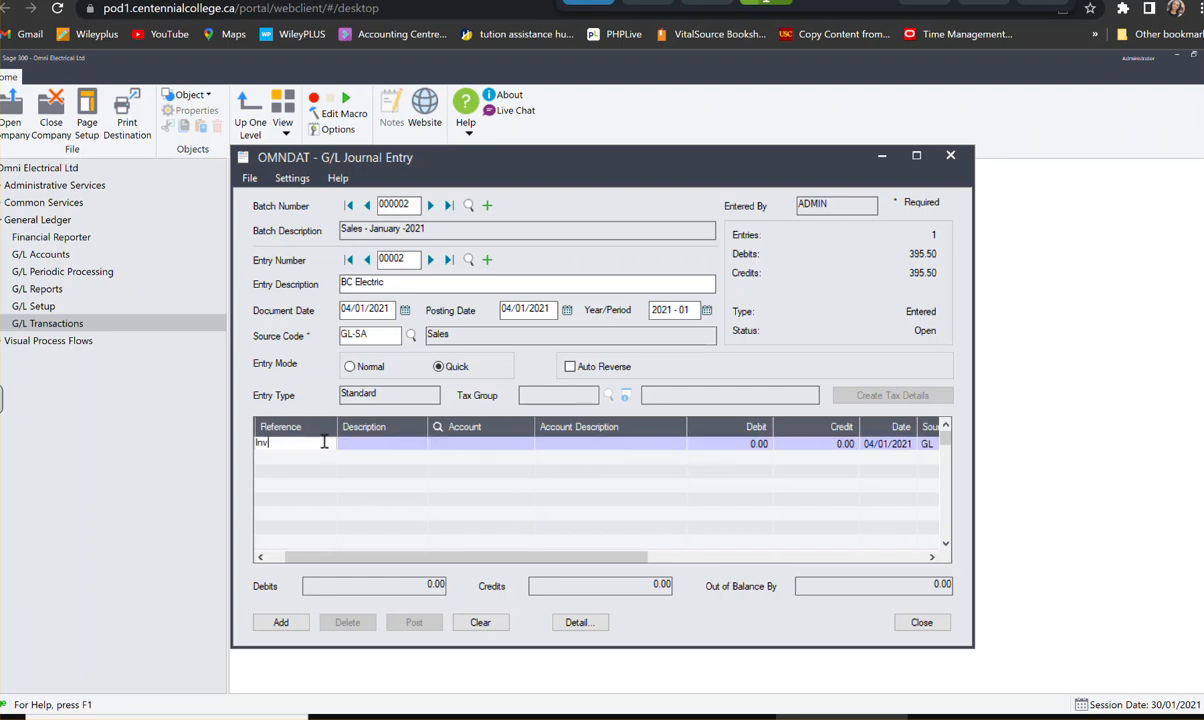
{"action": "type", "text": ". 1008"}
{"action": "key", "text": "Tab"}
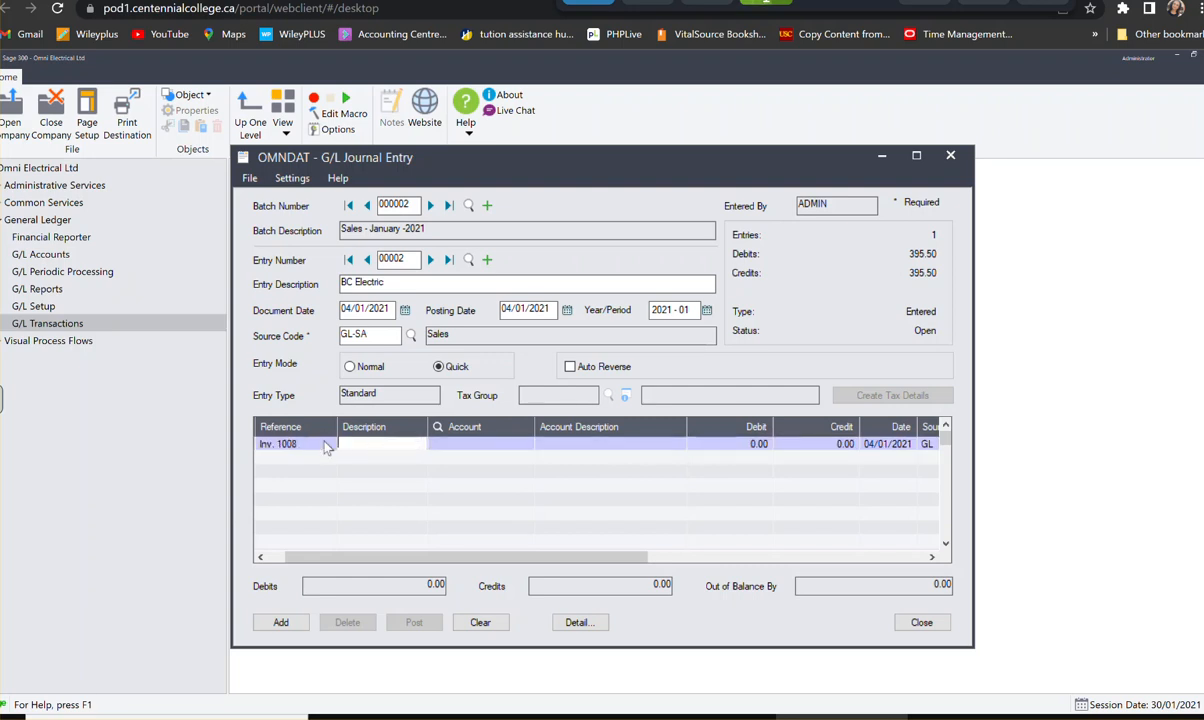
{"action": "type", "text": "BC Electric"}
{"action": "key", "text": "Tab"}
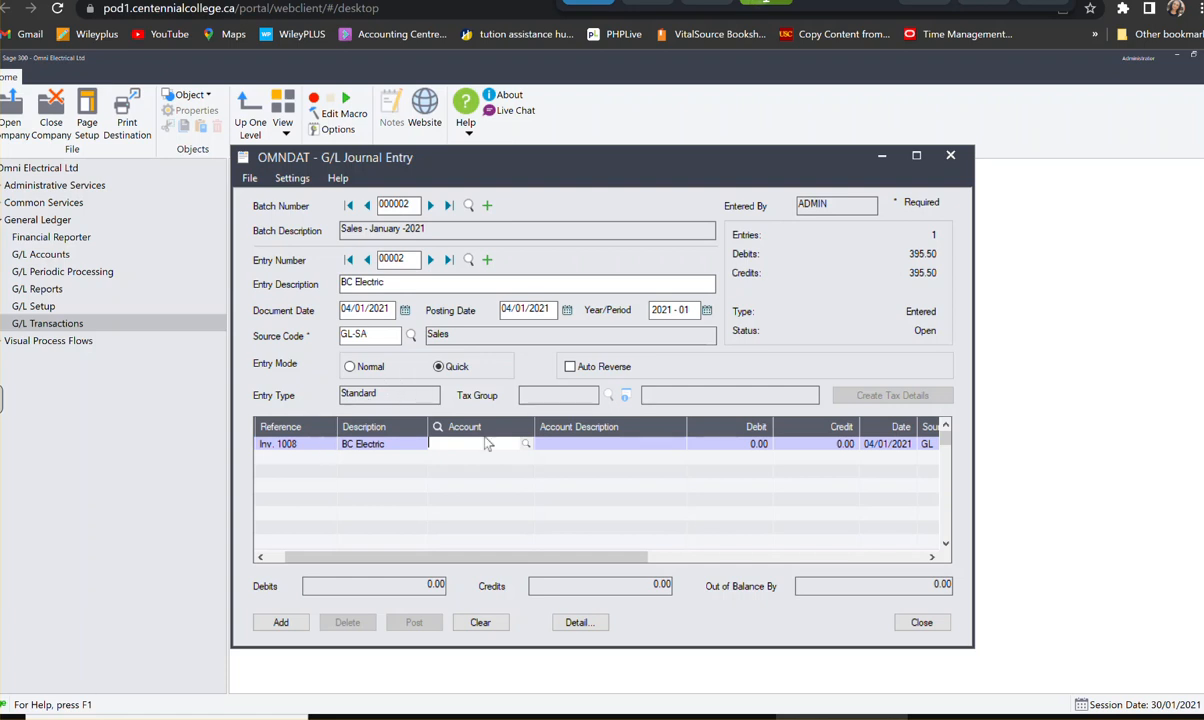
- Debit 2,380.00 to Accounts Receivable account 1100 on the first line and add a second line
{"action": "type", "text": "1100"}
{"action": "key", "text": "Tab"}
{"action": "type", "text": "2,3"}
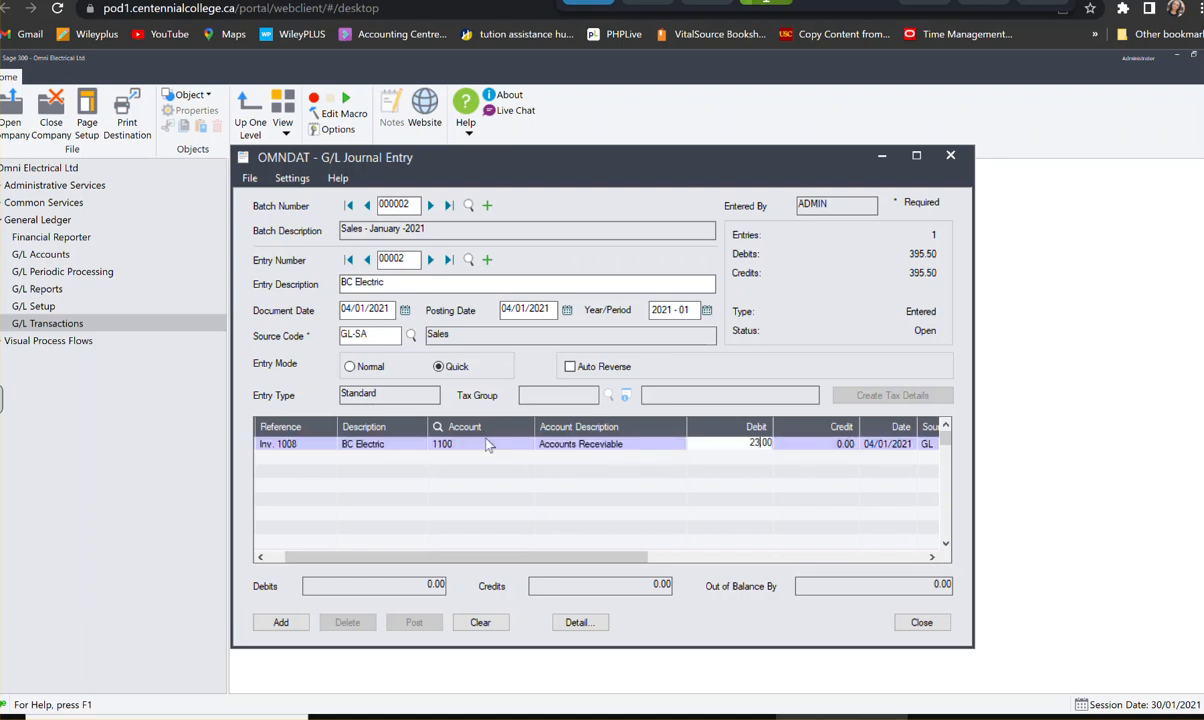
{"action": "type", "text": "80"}
{"action": "key", "text": "Tab"}
{"action": "key", "text": "Tab"}
{"action": "key", "text": "Tab"}
{"action": "key", "text": "Tab"}
{"action": "key", "text": "Tab"}
{"action": "key", "text": "Tab"}
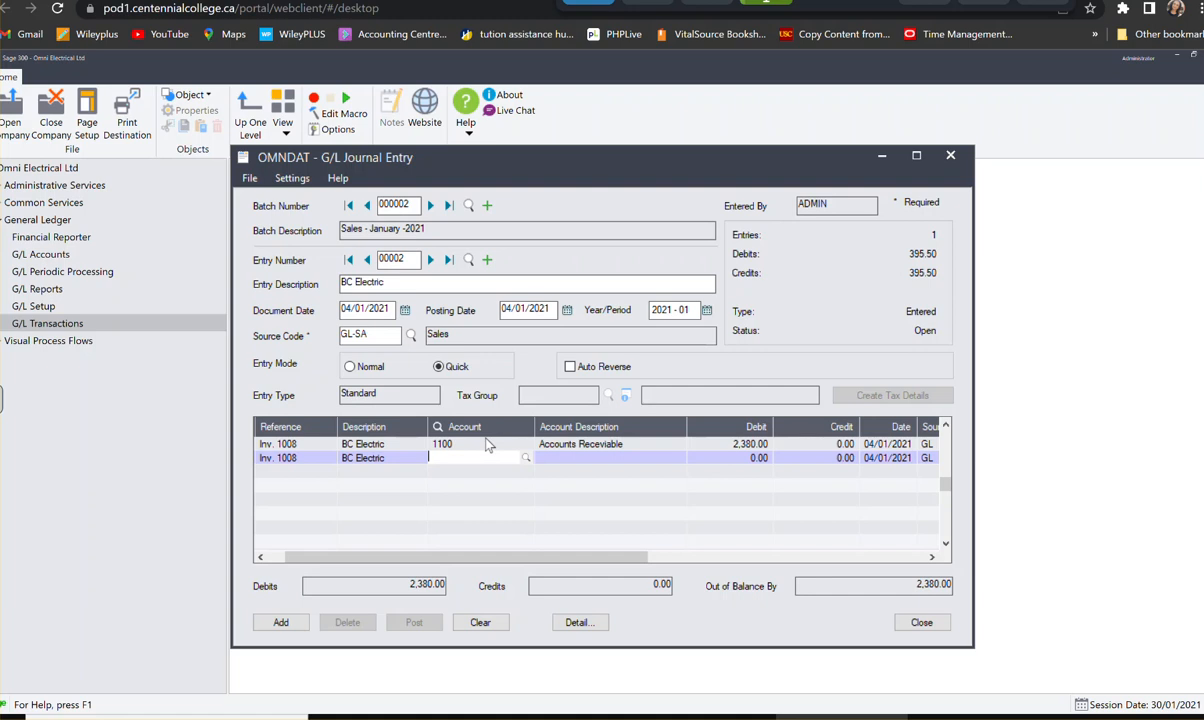
- Assign the second line to Sales account 4500-100 with a credit of 2,125.00
{"action": "type", "text": "4"}
{"action": "type", "text": "500-"}
{"action": "type", "text": "100"}
{"action": "key", "text": "Tab"}
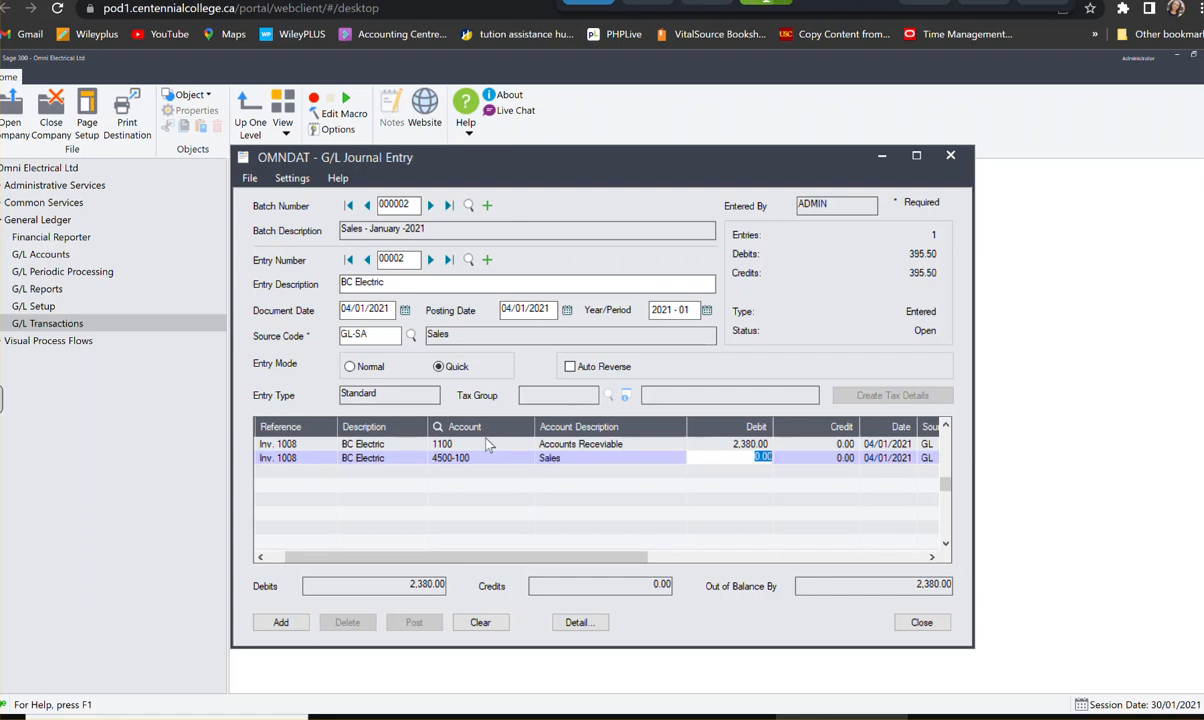
{"action": "key", "text": "Tab"}
{"action": "type", "text": "212"}
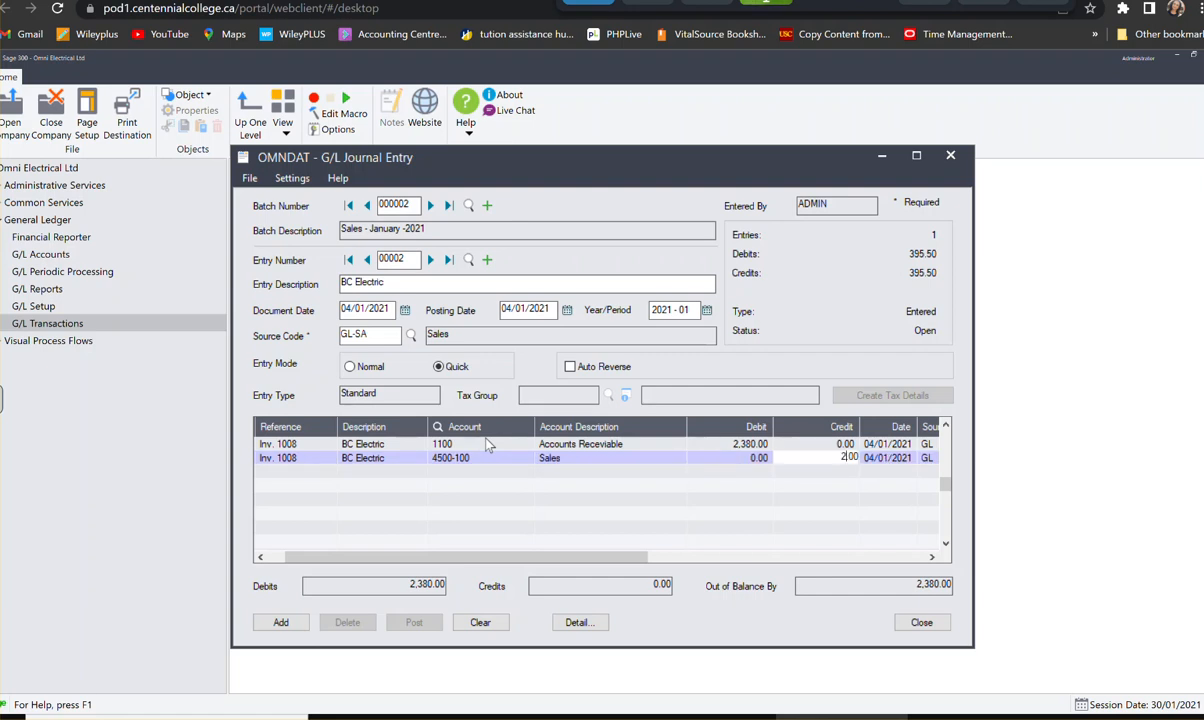
{"action": "key", "text": "Tab"}
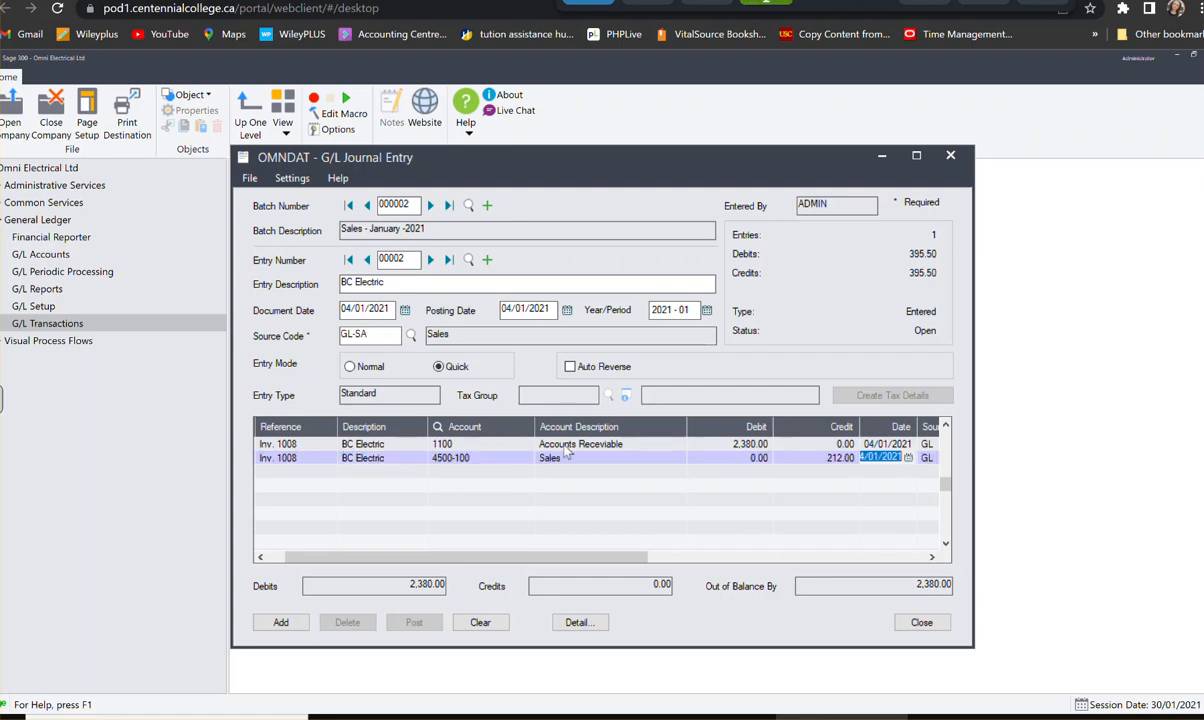
{"action": "left_click", "coordinate": [815, 457]}
{"action": "type", "text": "2125"}
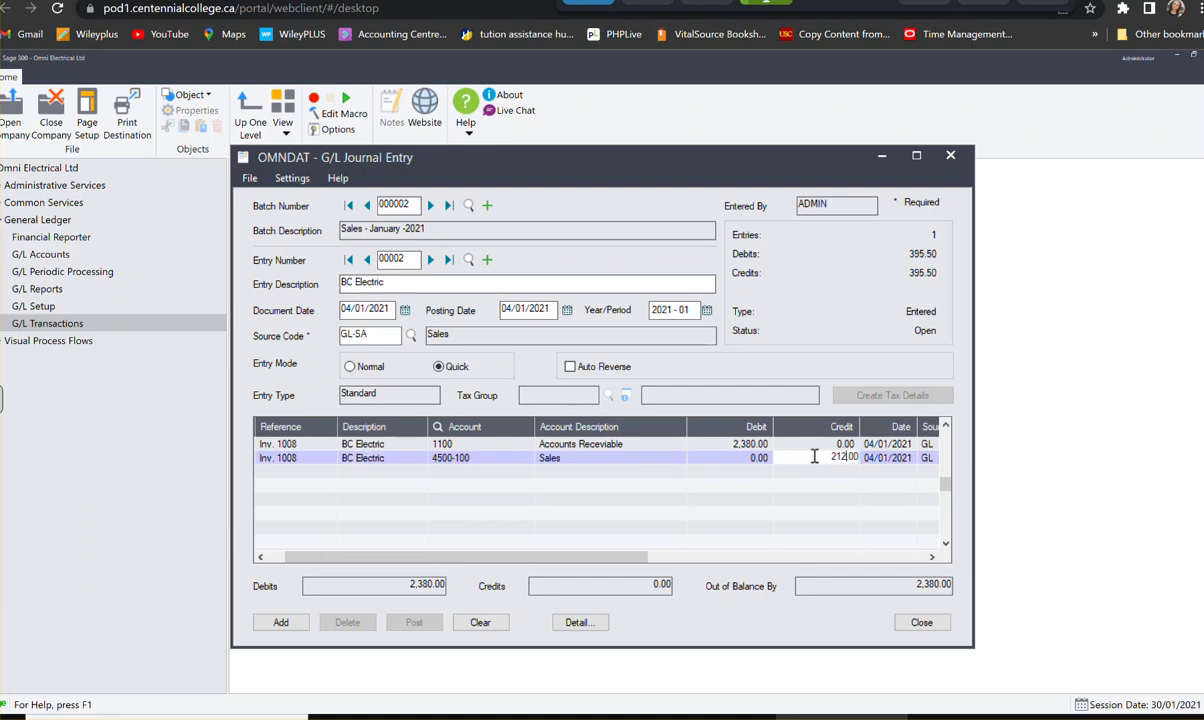
{"action": "key", "text": "Return"}
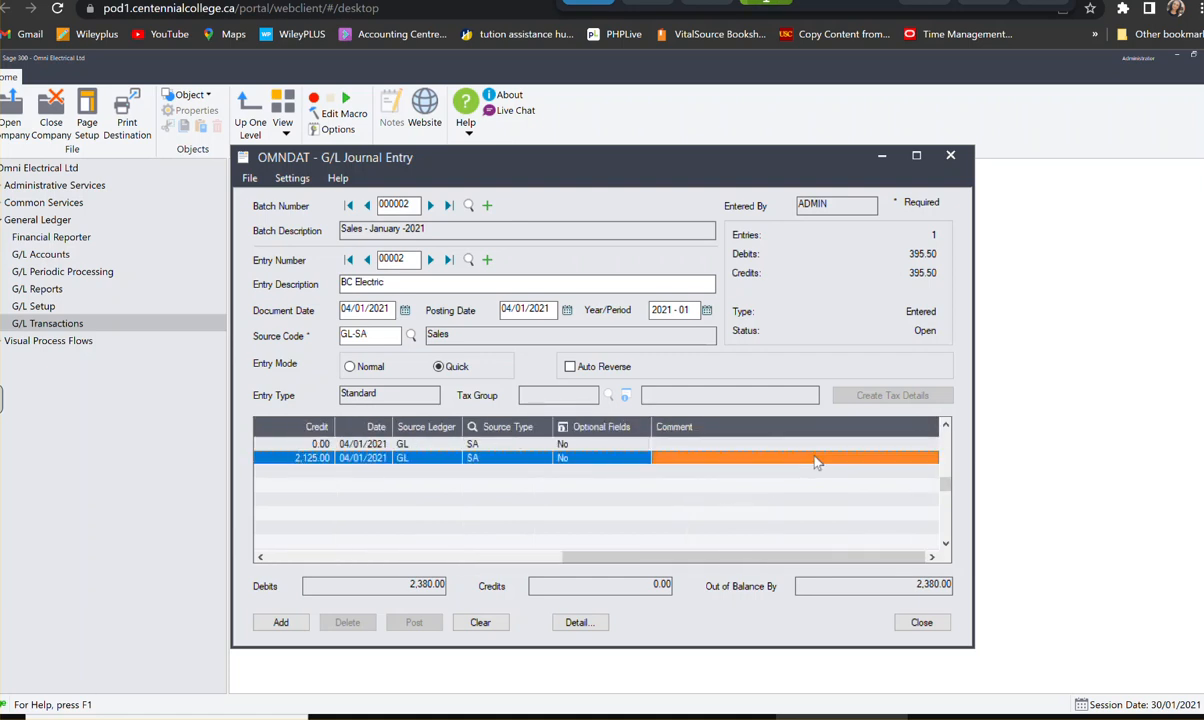
- Add a third line crediting 255.00 to GST/HST Payable account 3100 and complete it
{"action": "key", "text": "Tab"}
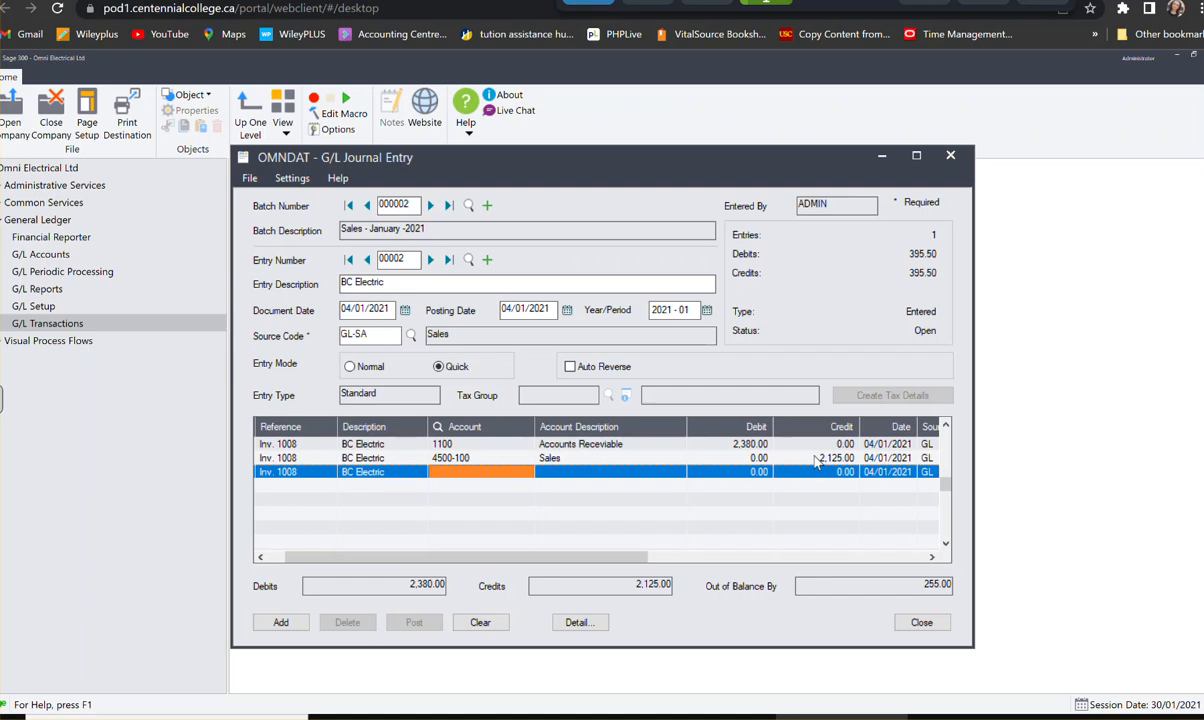
{"action": "type", "text": "3100"}
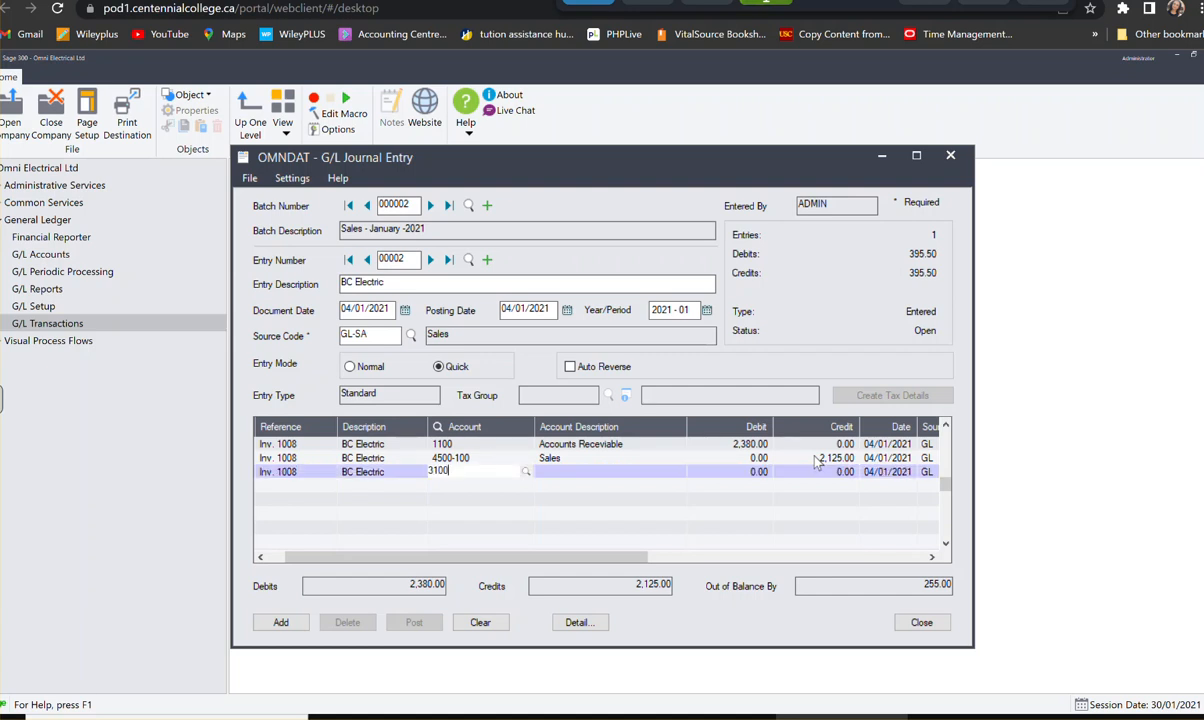
{"action": "key", "text": "Tab"}
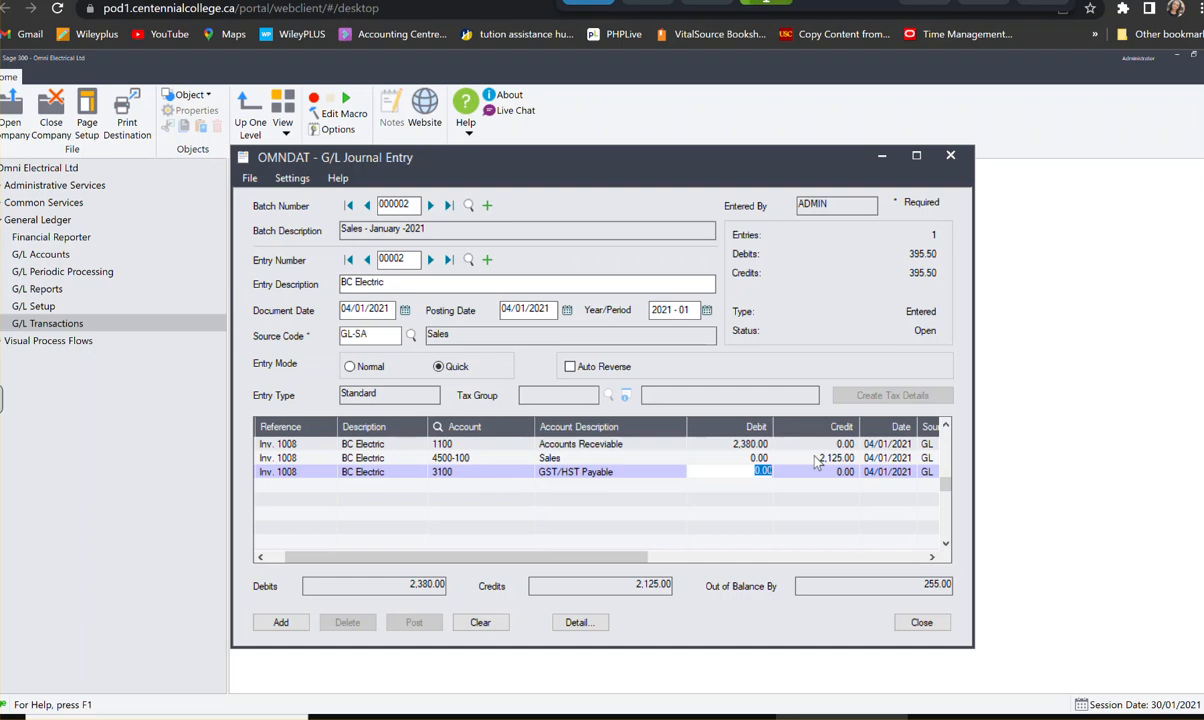
{"action": "key", "text": "Tab"}
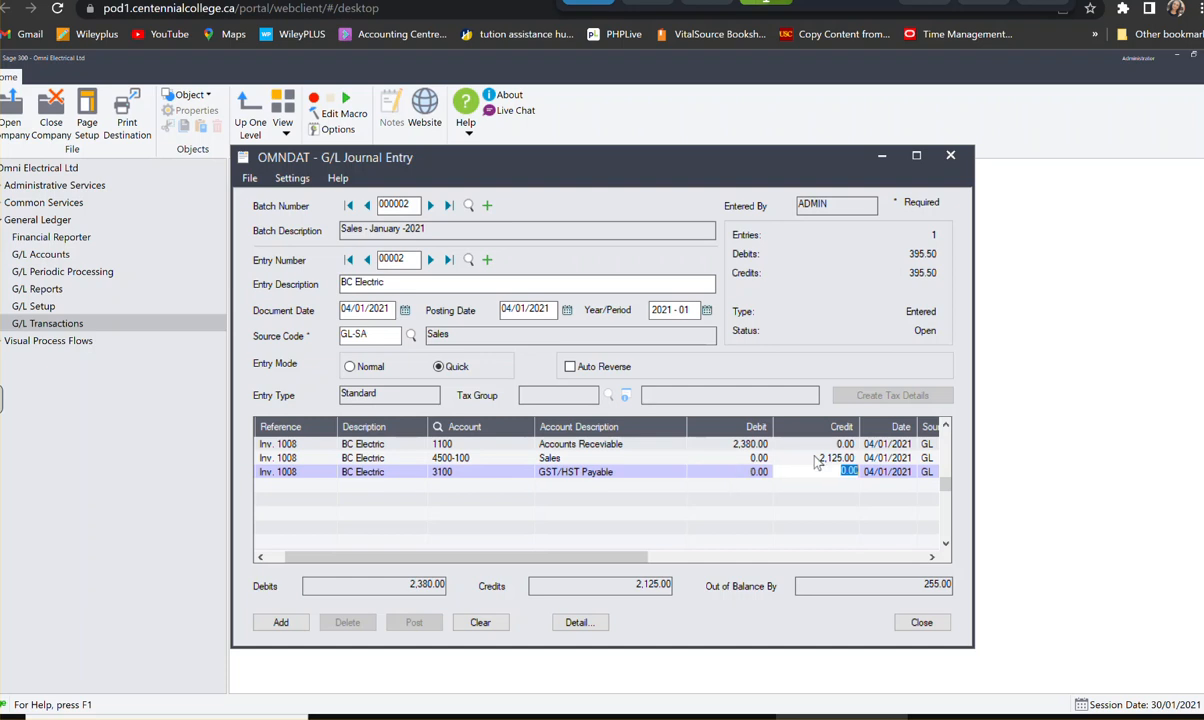
{"action": "type", "text": "255"}
{"action": "key", "text": "Tab"}
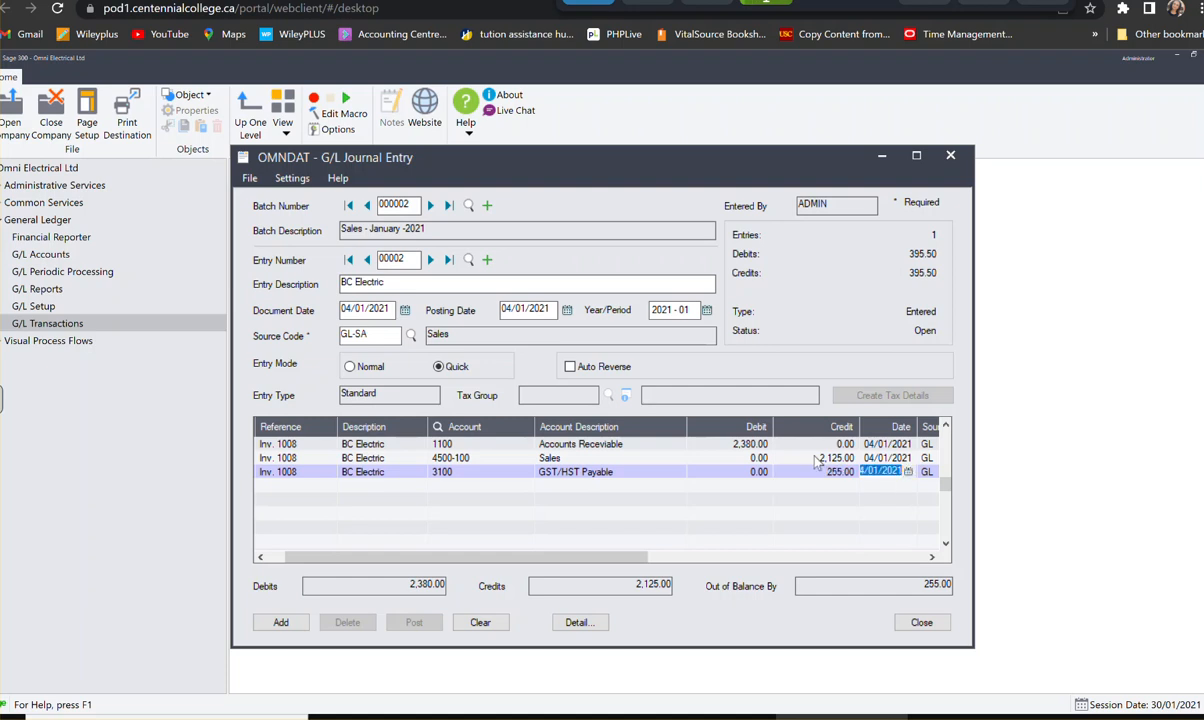
{"action": "key", "text": "Tab"}
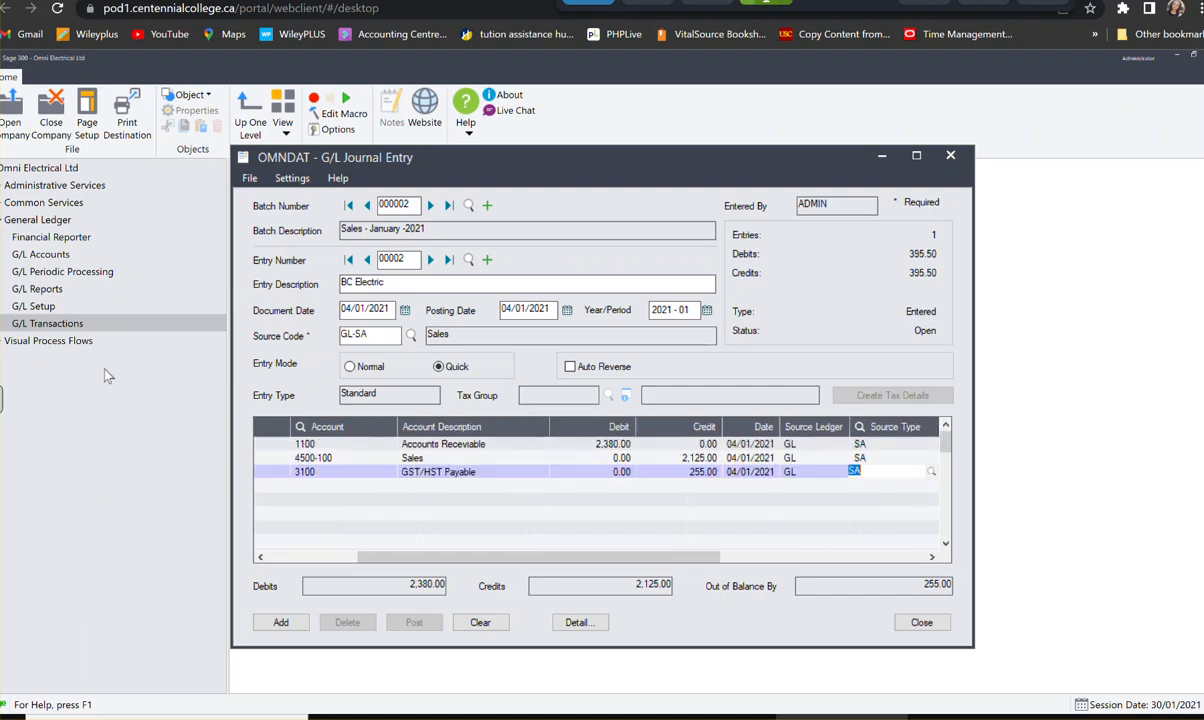
{"action": "key", "text": "Tab"}
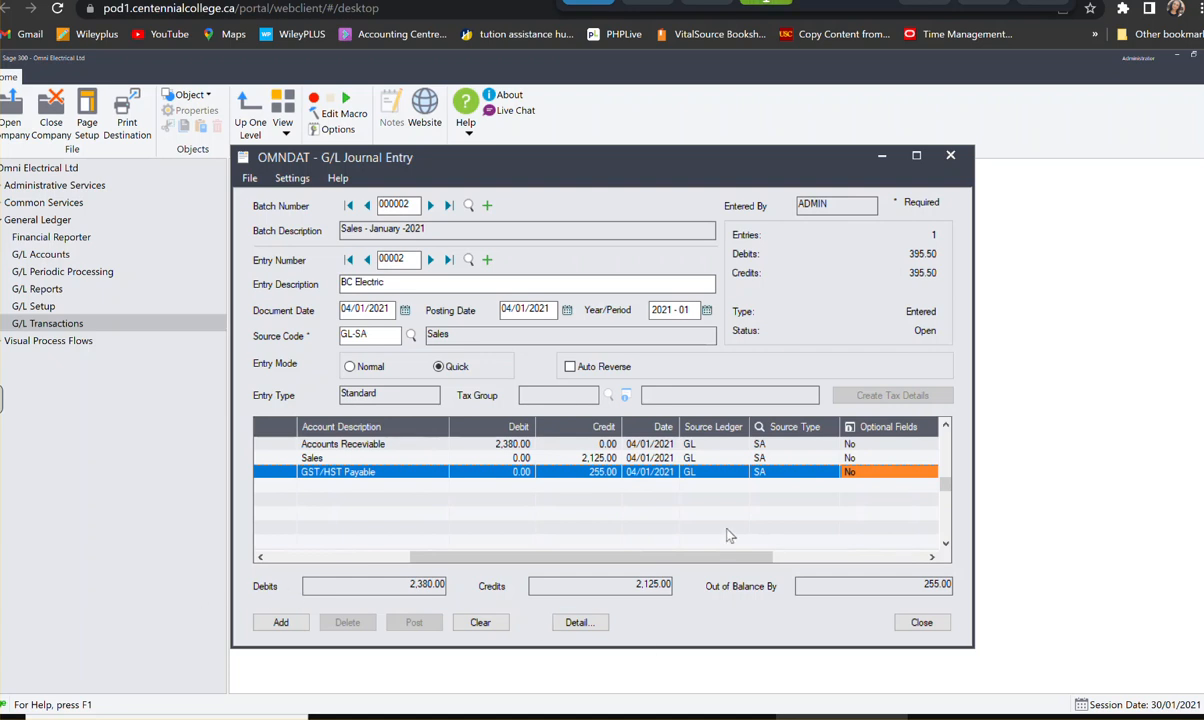
{"action": "left_click", "coordinate": [686, 469]}
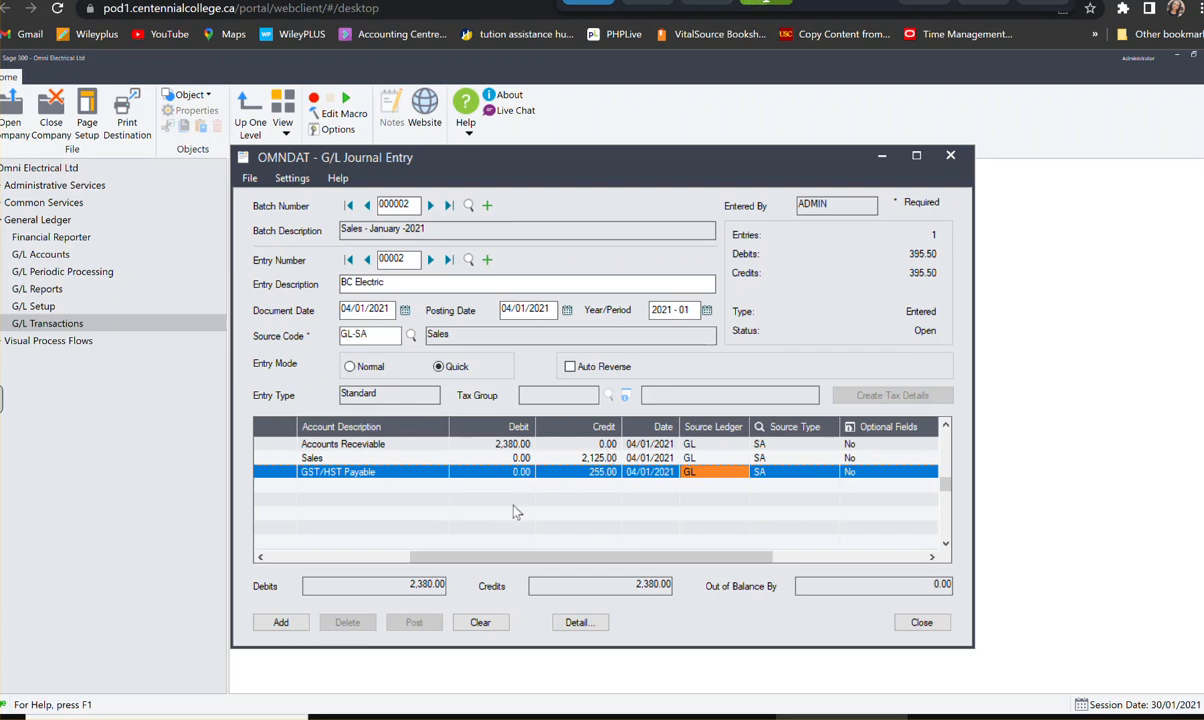
- Add the BC Electric entry to the batch and describe the new entry as Cash Sales
{"action": "left_click", "coordinate": [280, 622]}
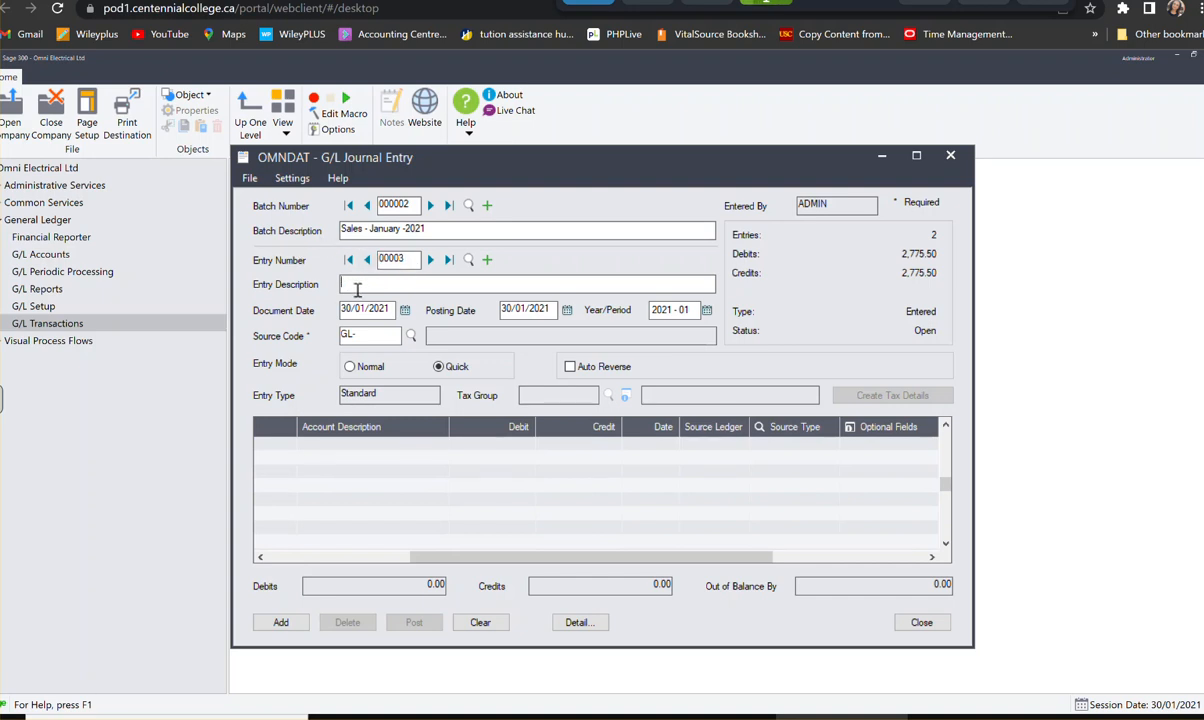
{"action": "type", "text": "Cash Sales"}
{"action": "left_click", "coordinate": [259, 443]}
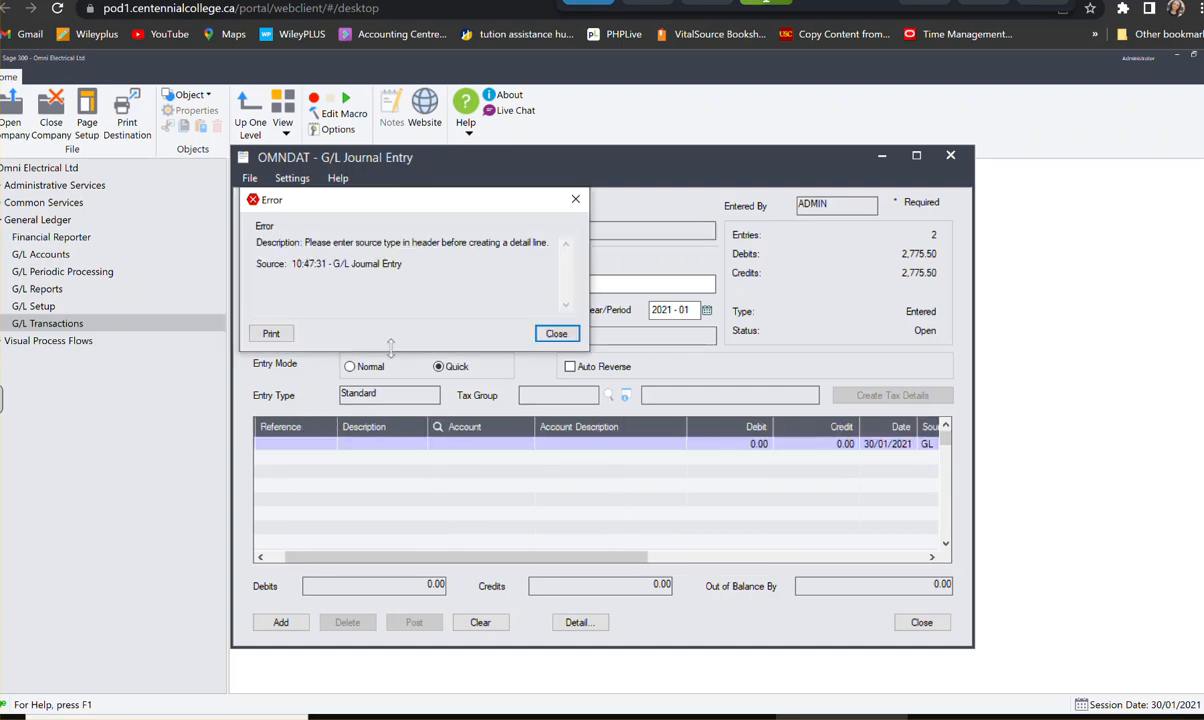
{"action": "left_click", "coordinate": [556, 333]}
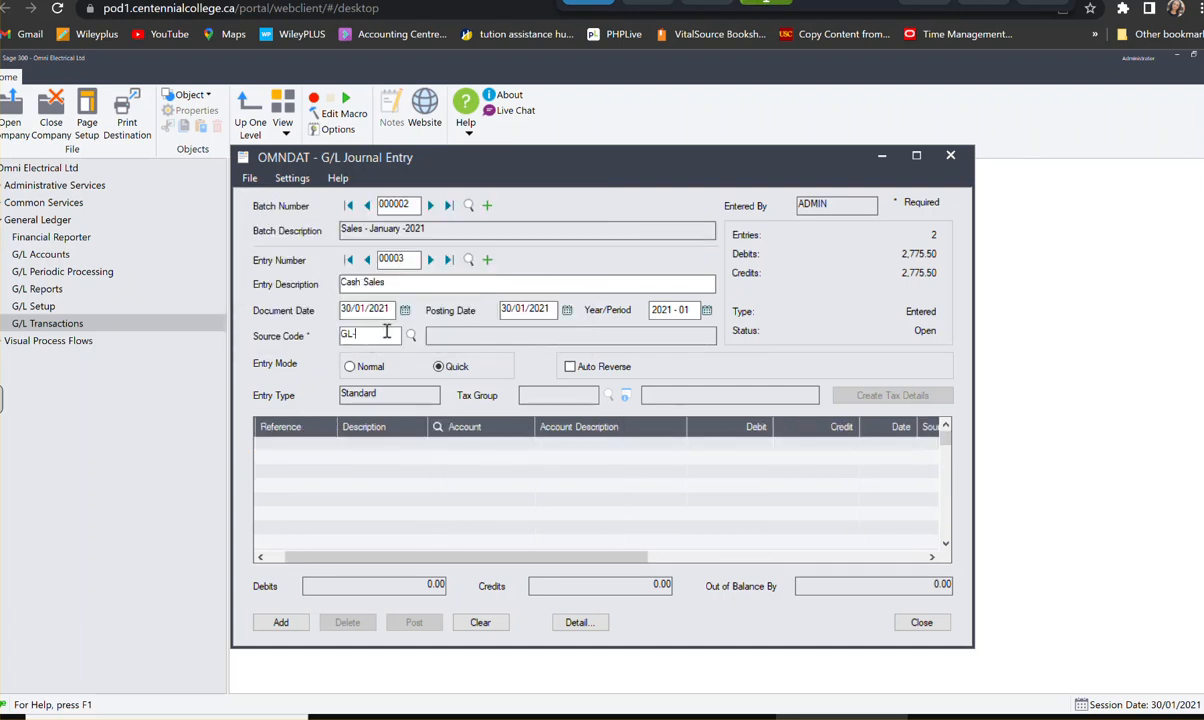
- Set the Cash Sales entry's document date to 30/12/2020, accept that date, and set the source code to GL-SA
{"action": "left_click", "coordinate": [404, 310]}
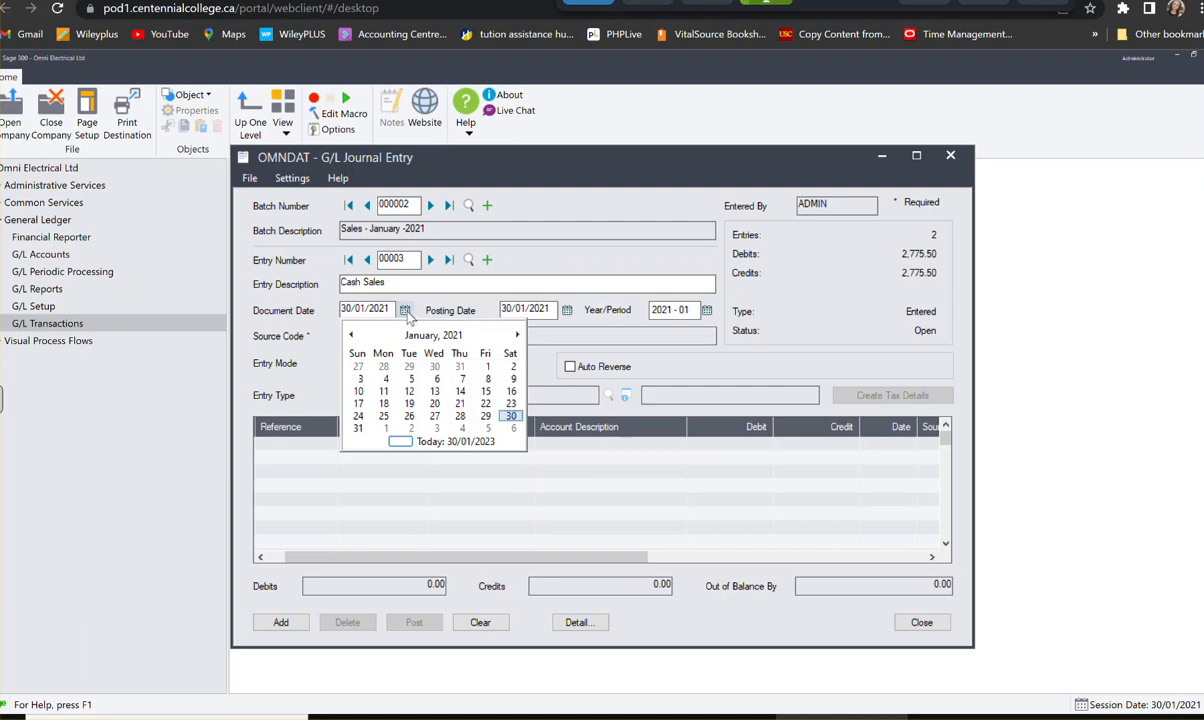
{"action": "left_click", "coordinate": [434, 366]}
{"action": "left_click", "coordinate": [372, 335]}
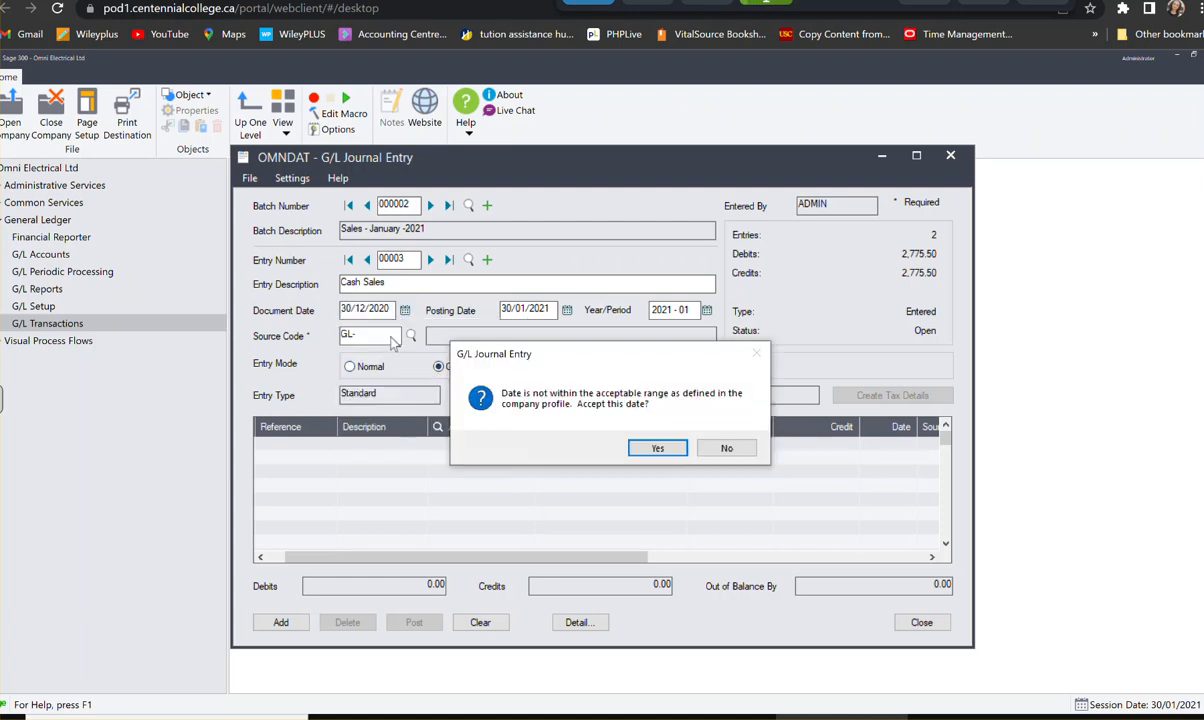
{"action": "left_click", "coordinate": [657, 447]}
{"action": "type", "text": "GL-SA"}
{"action": "key", "text": "Tab"}
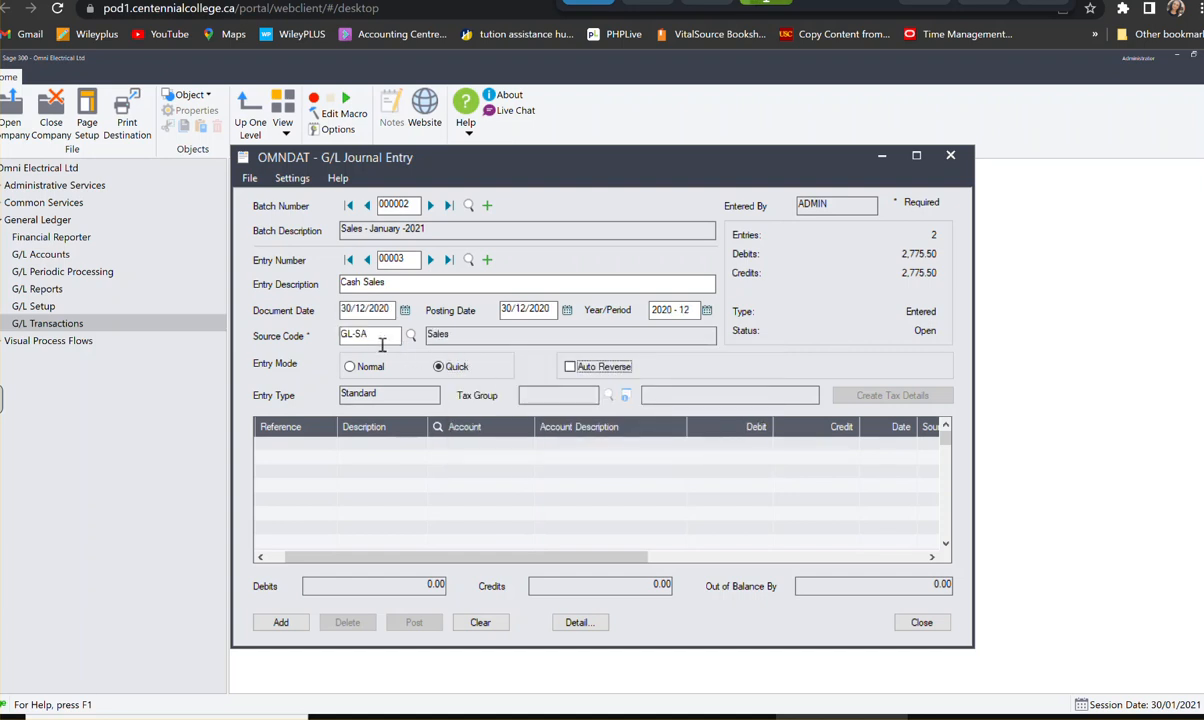
- Start the Cash Sales entry's first detail line with the reference Cash Sales
{"action": "left_click", "coordinate": [317, 446]}
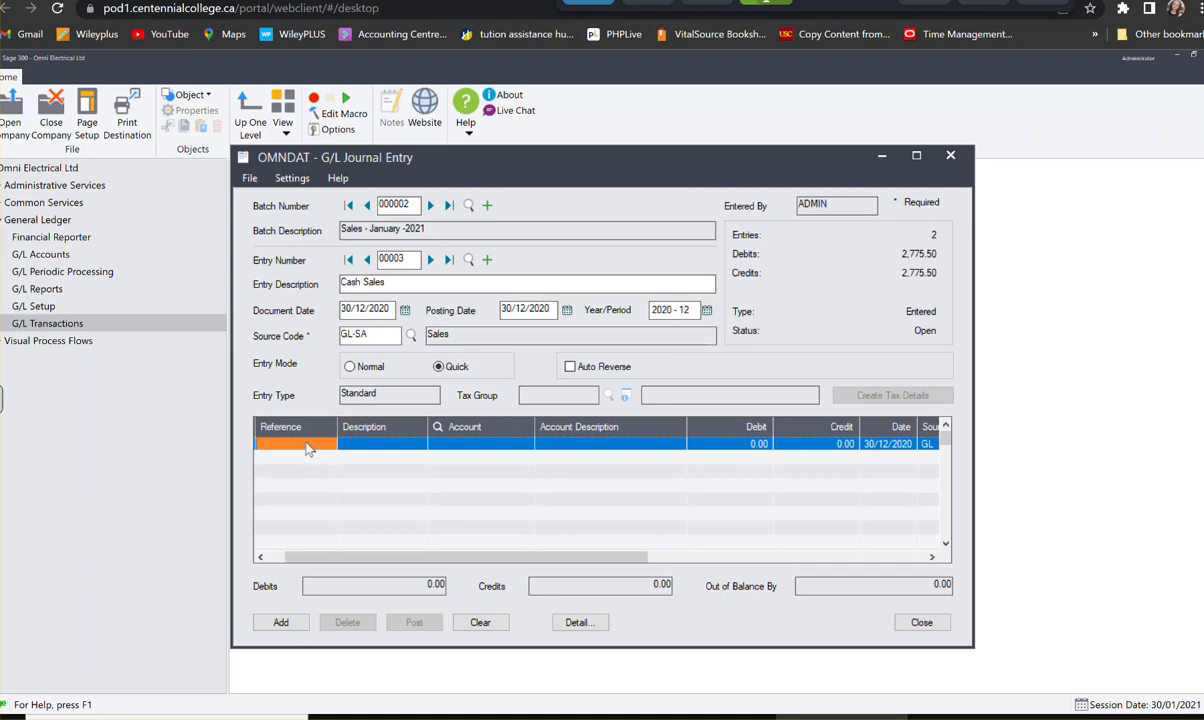
{"action": "type", "text": "C"}
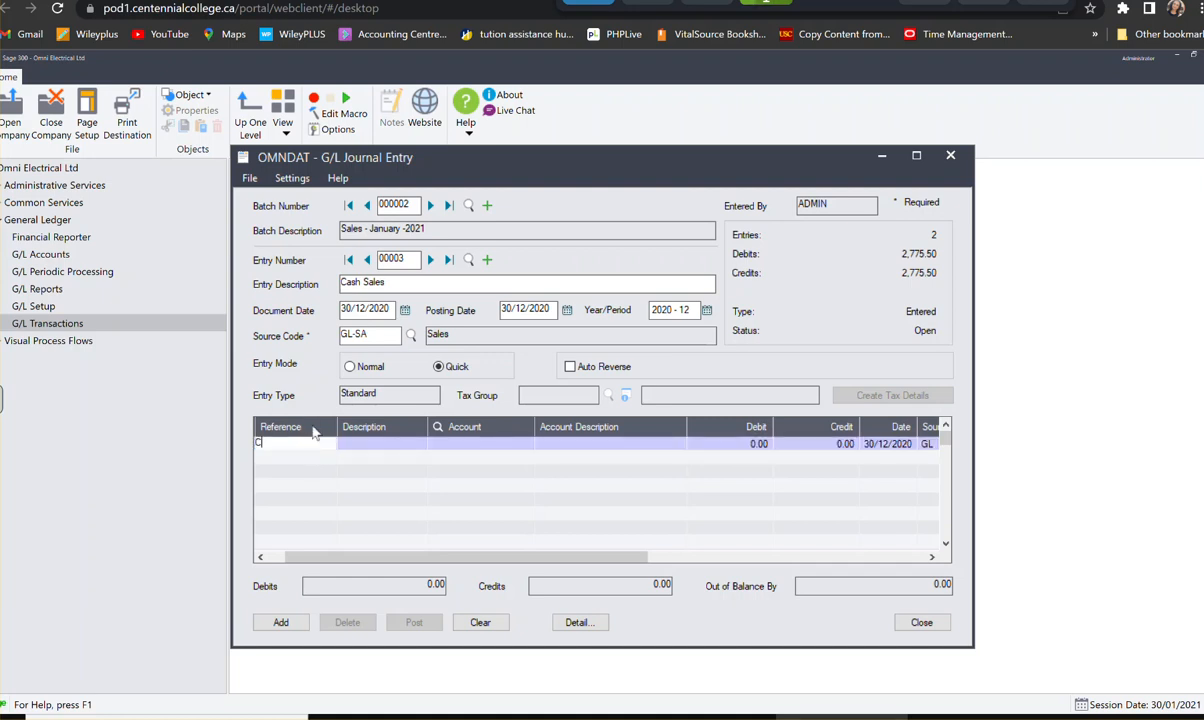
{"action": "type", "text": "Ash Sa"}
{"action": "key", "text": "BackSpace"}
{"action": "key", "text": "BackSpace"}
{"action": "key", "text": "BackSpace"}
{"action": "key", "text": "BackSpace"}
{"action": "key", "text": "BackSpace"}
{"action": "key", "text": "BackSpace"}
{"action": "key", "text": "BackSpace"}
{"action": "type", "text": "as"}
{"action": "key", "text": "BackSpace"}
{"action": "key", "text": "BackSpace"}
{"action": "type", "text": "Cash SA"}
{"action": "key", "text": "BackSpace"}
{"action": "key", "text": "BackSpace"}
{"action": "type", "text": "Sales"}
{"action": "key", "text": "Tab"}
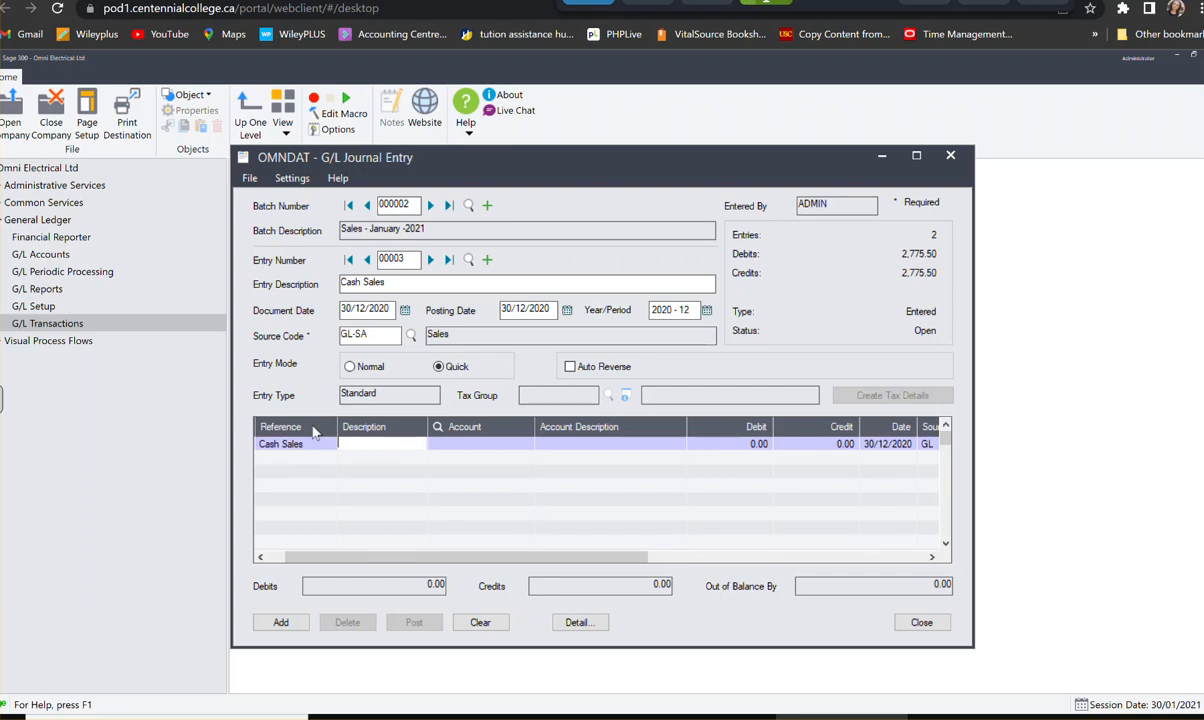
- Fill in the description CashSale on the first detail line
{"action": "type", "text": "CashSale"}
{"action": "key", "text": "Tab"}
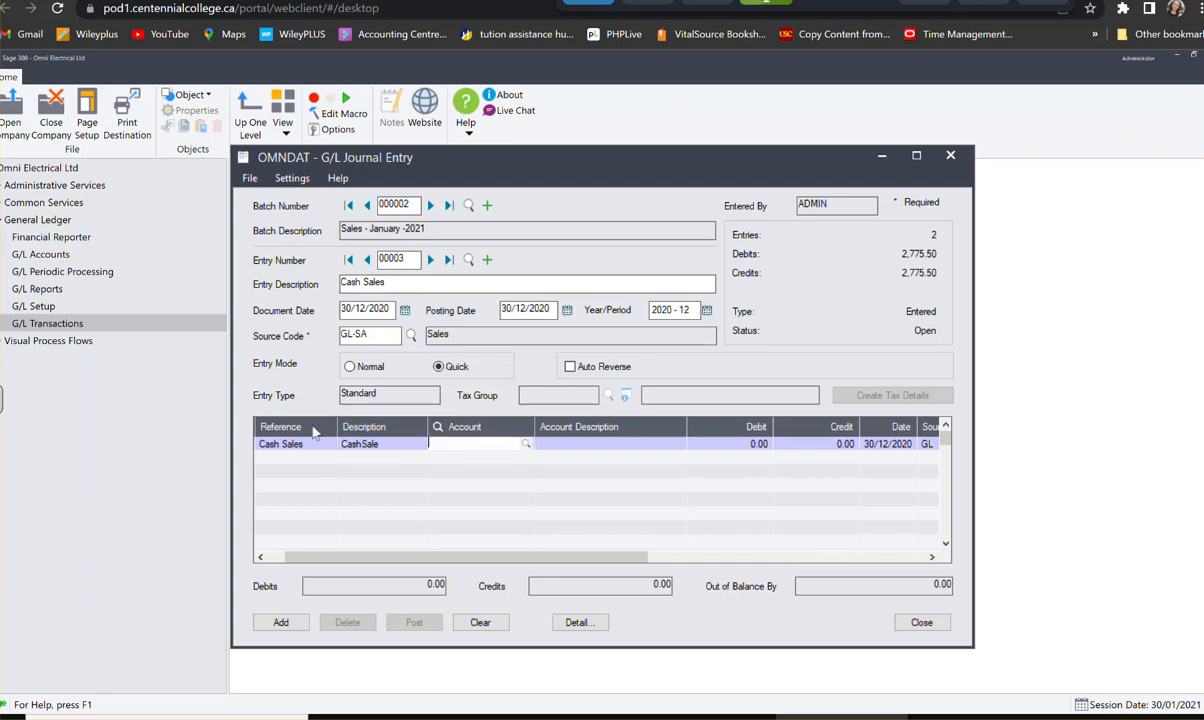
- Assign account 1000 to the first Cash Sales detail line with a debit of 655.40, and start a second line
{"action": "key", "text": "Tab"}
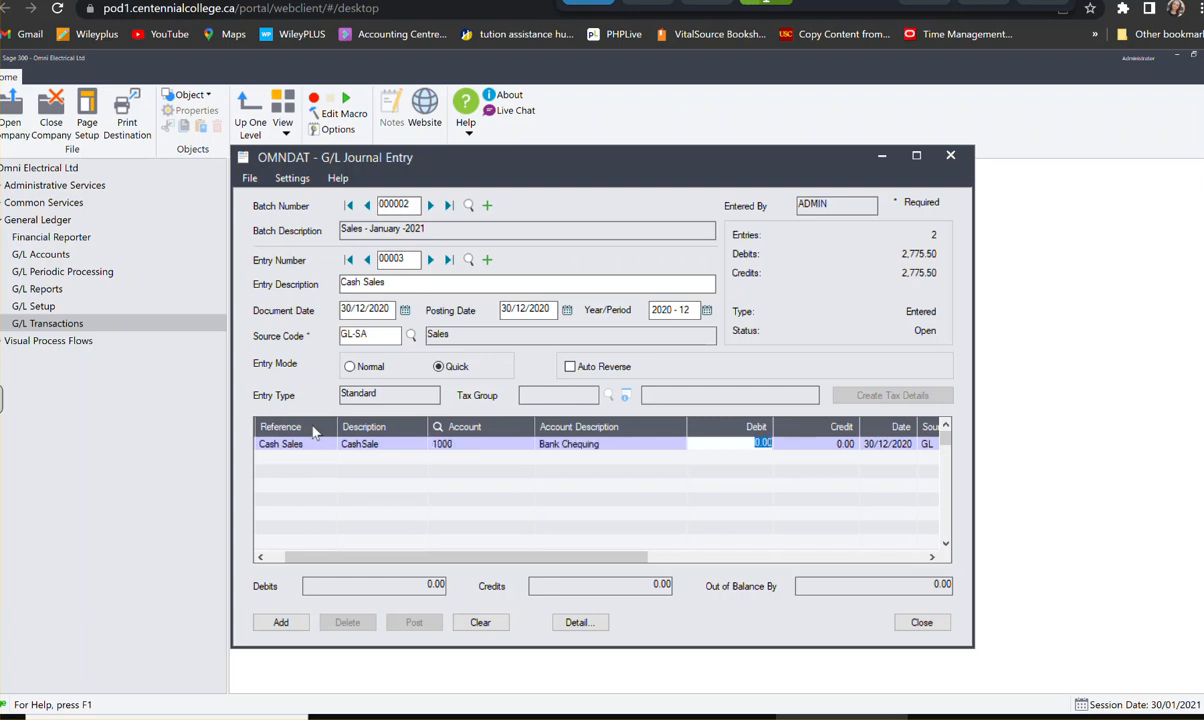
{"action": "type", "text": "655.40"}
{"action": "key", "text": "Tab"}
{"action": "key", "text": "Tab"}
{"action": "key", "text": "Tab"}
{"action": "key", "text": "Tab"}
{"action": "key", "text": "Tab"}
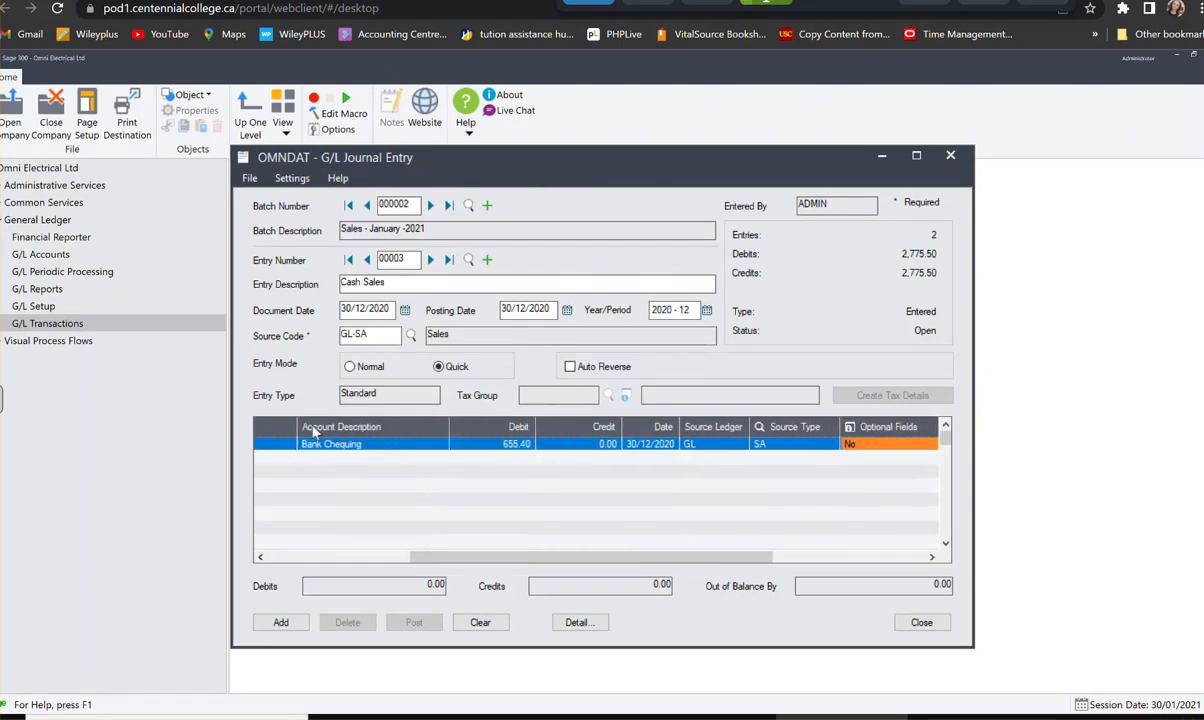
{"action": "key", "text": "Tab"}
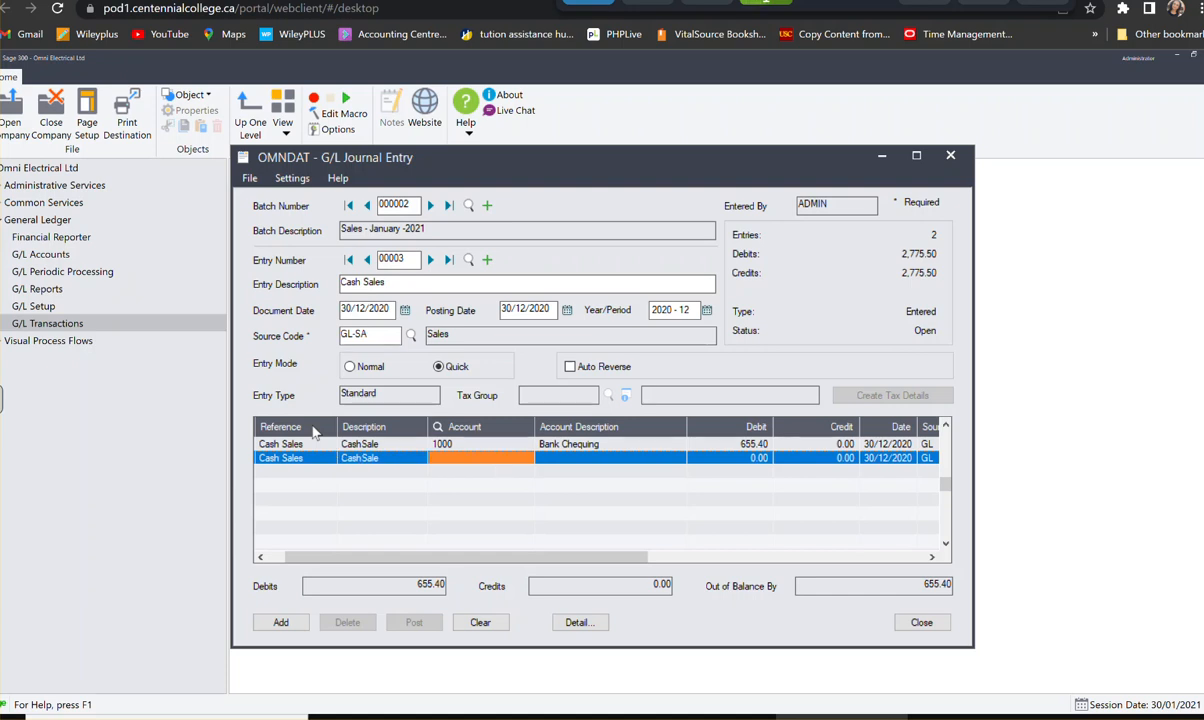
- Fill the second Cash Sales line with account 4500-200 and a credit of 560.00, and start a third line
{"action": "type", "text": "4500200"}
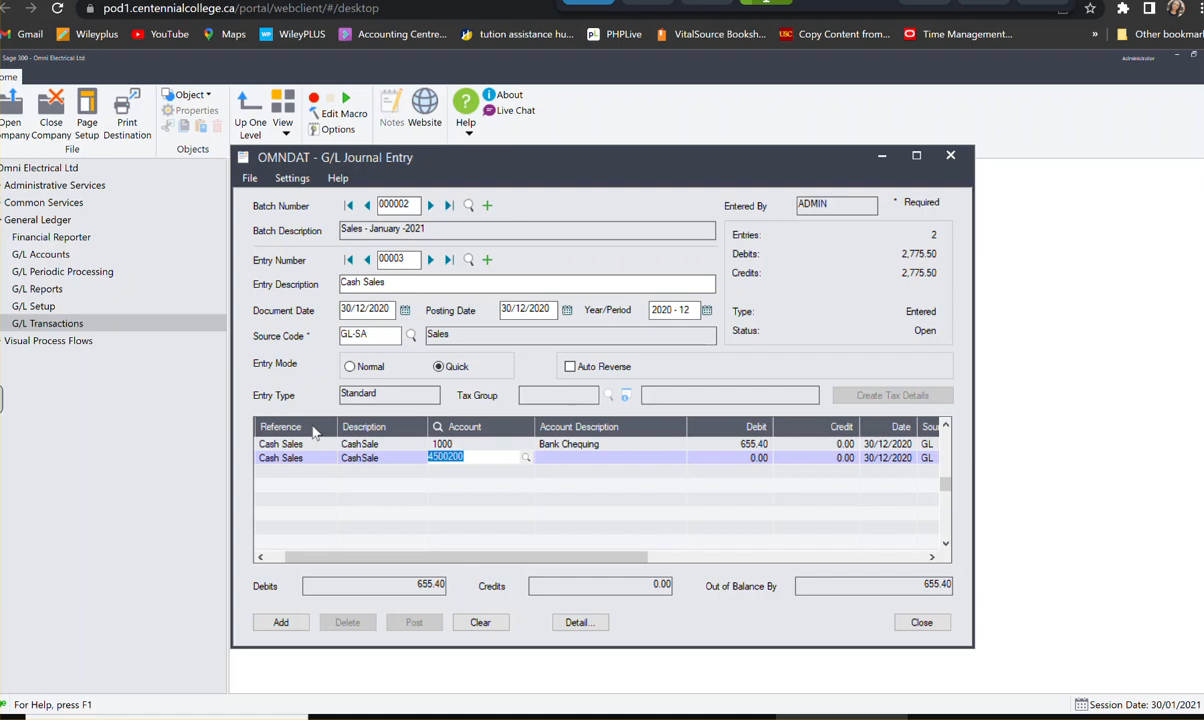
{"action": "key", "text": "Tab"}
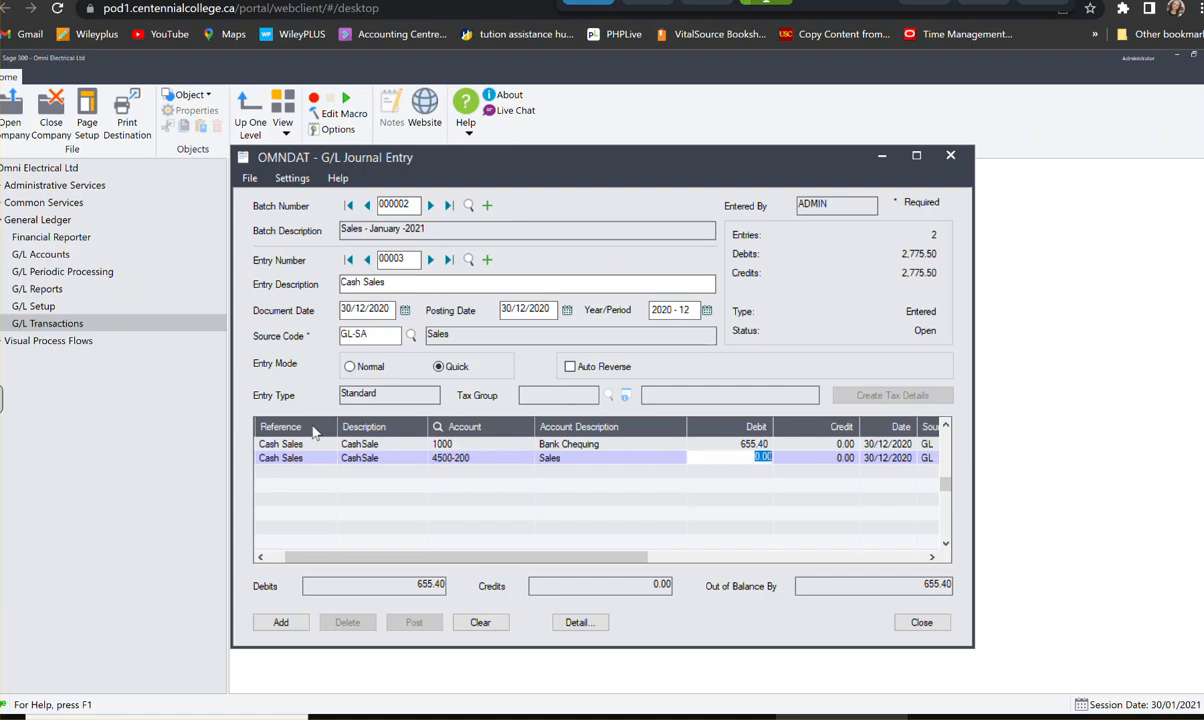
{"action": "key", "text": "Tab"}
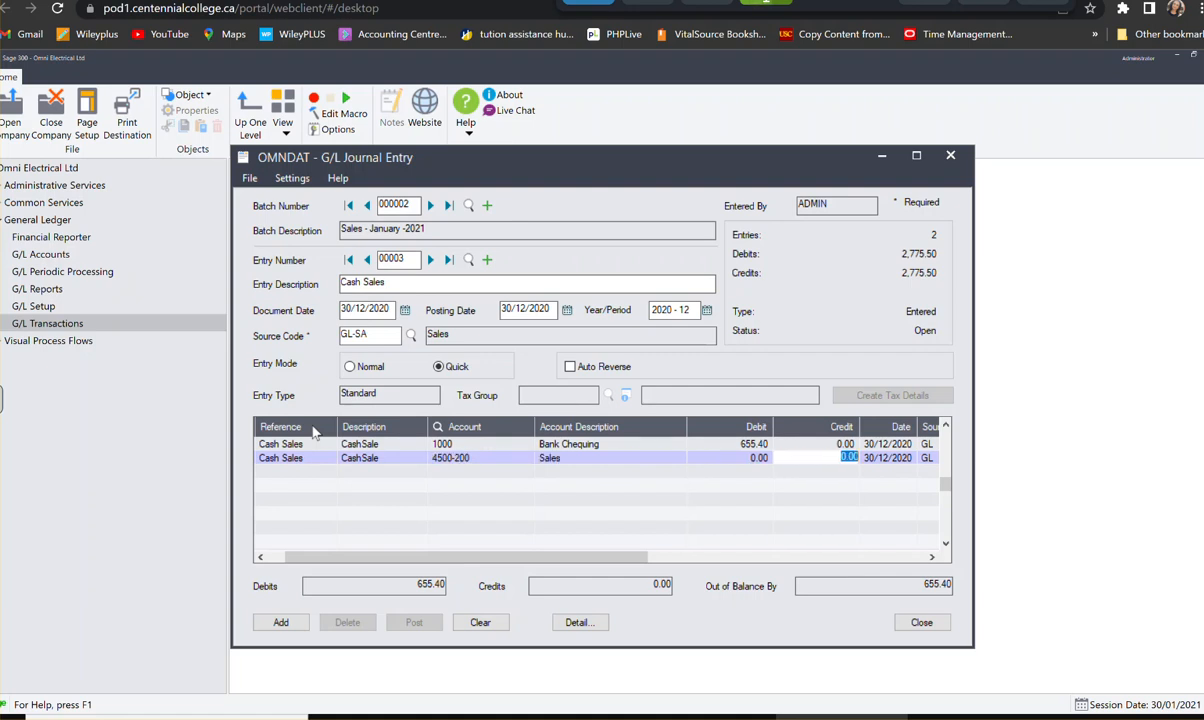
{"action": "type", "text": "56"}
{"action": "key", "text": "Tab"}
{"action": "key", "text": "Tab"}
{"action": "key", "text": "Tab"}
{"action": "key", "text": "Tab"}
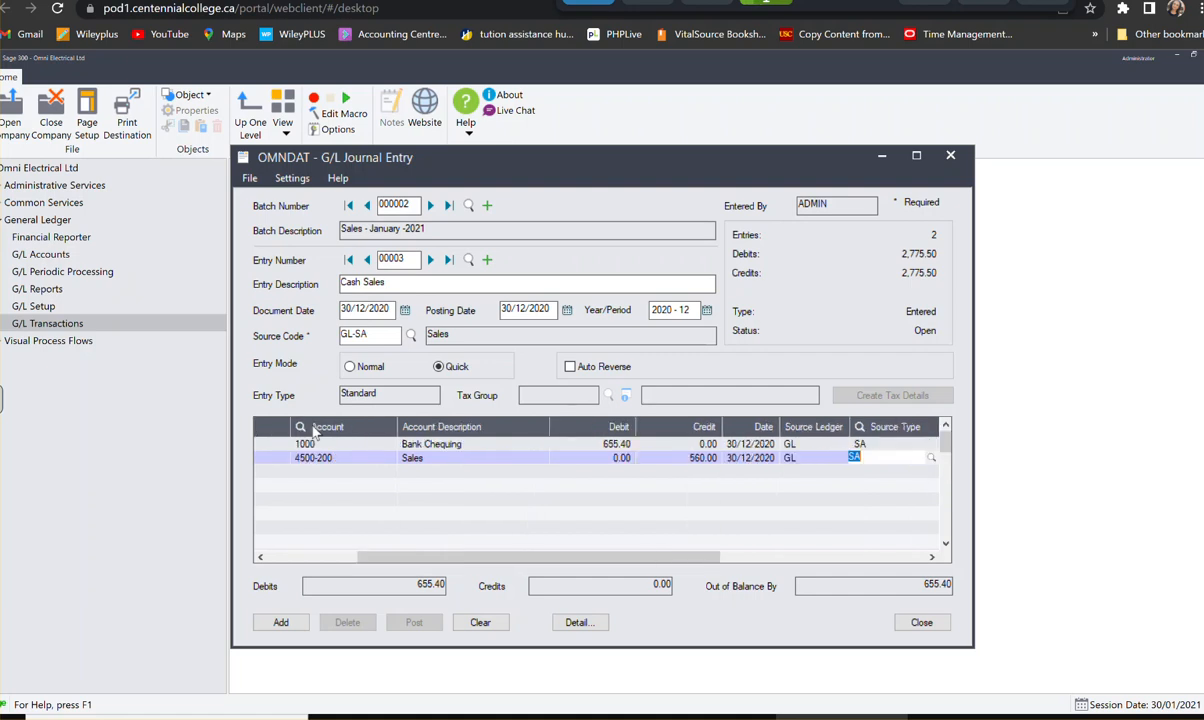
{"action": "key", "text": "Tab"}
{"action": "key", "text": "Tab"}
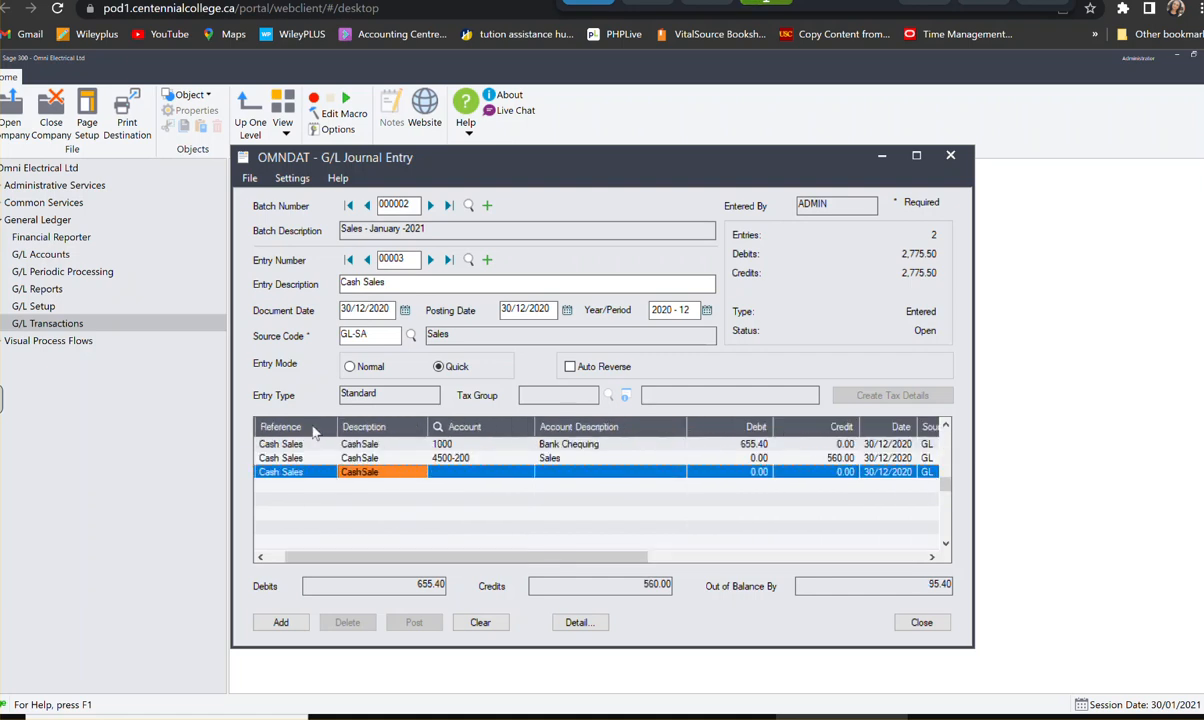
- Complete the third Cash Sales line with account 3100 and a credit of 75.40
{"action": "type", "text": "3100"}
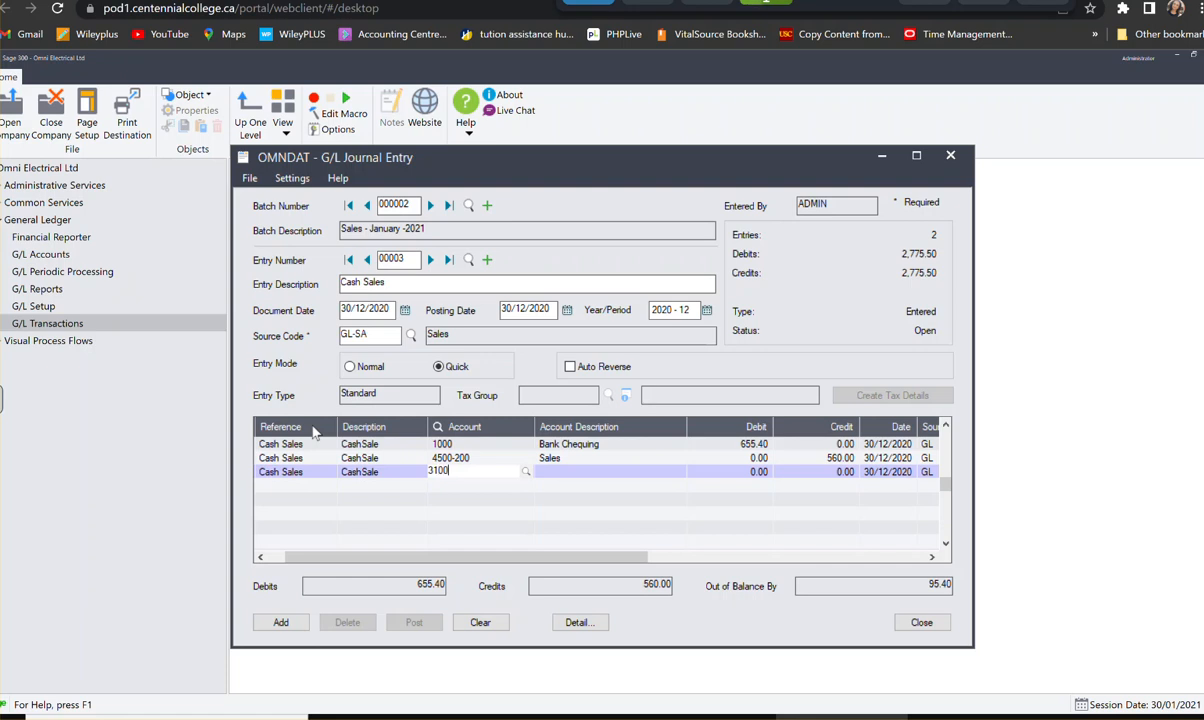
{"action": "key", "text": "Tab"}
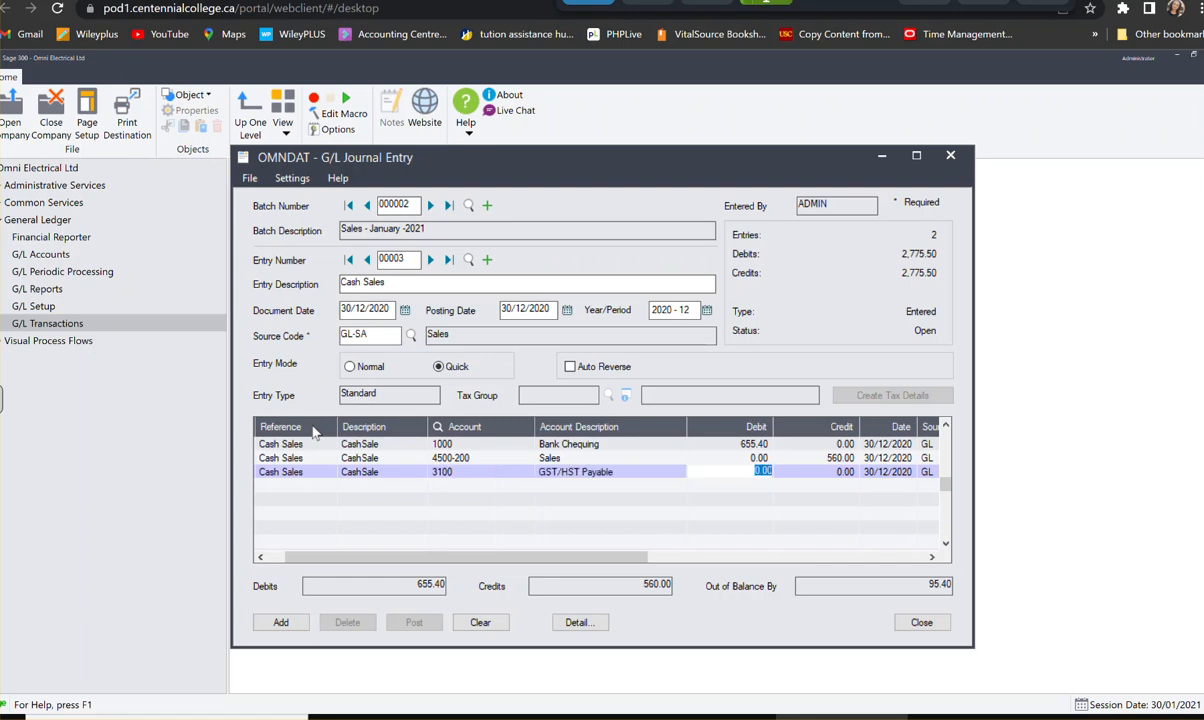
{"action": "type", "text": "75.40"}
{"action": "key", "text": "BackSpace"}
{"action": "key", "text": "BackSpace"}
{"action": "key", "text": "Tab"}
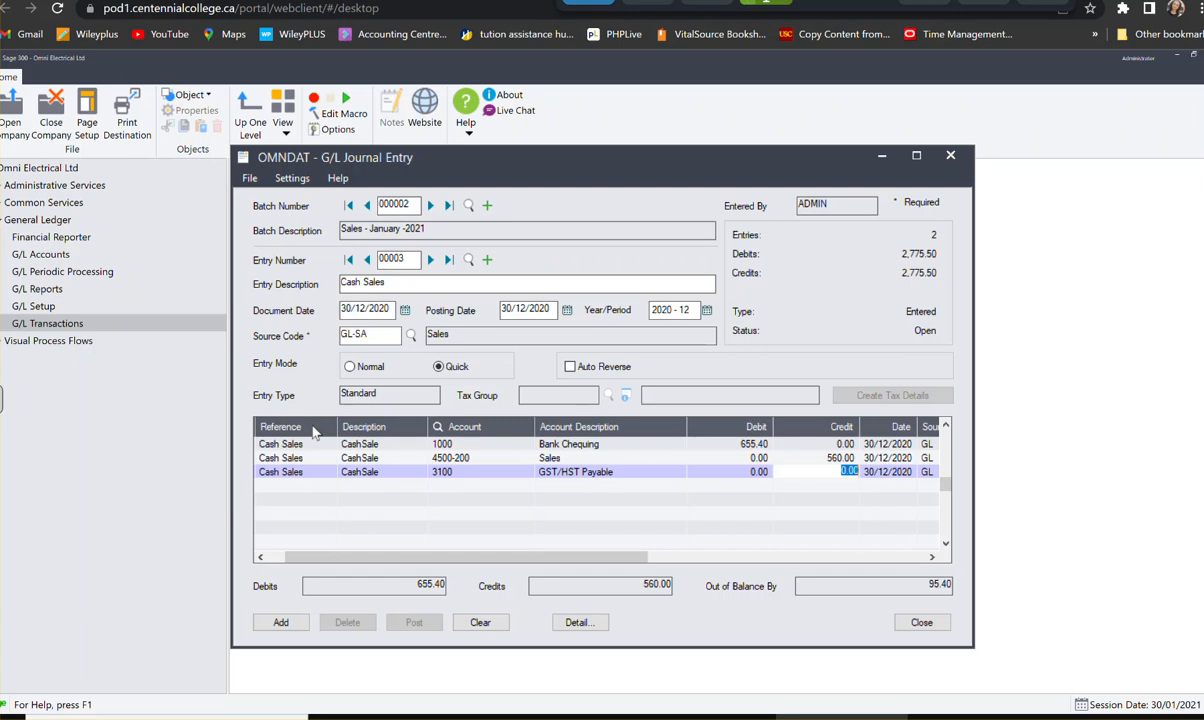
{"action": "type", "text": "75.40"}
{"action": "key", "text": "Return"}
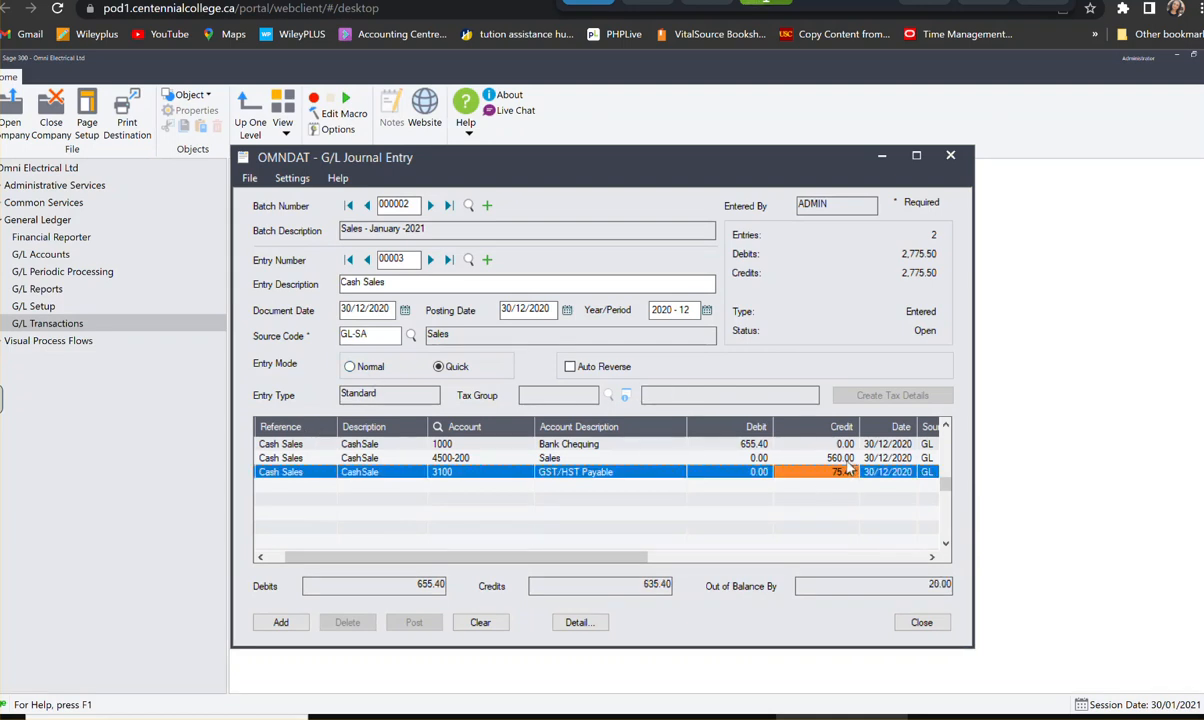
- Correct the credit on the 4500-200 Sales line to 580.00
{"action": "left_click", "coordinate": [843, 459]}
{"action": "left_click", "coordinate": [845, 460]}
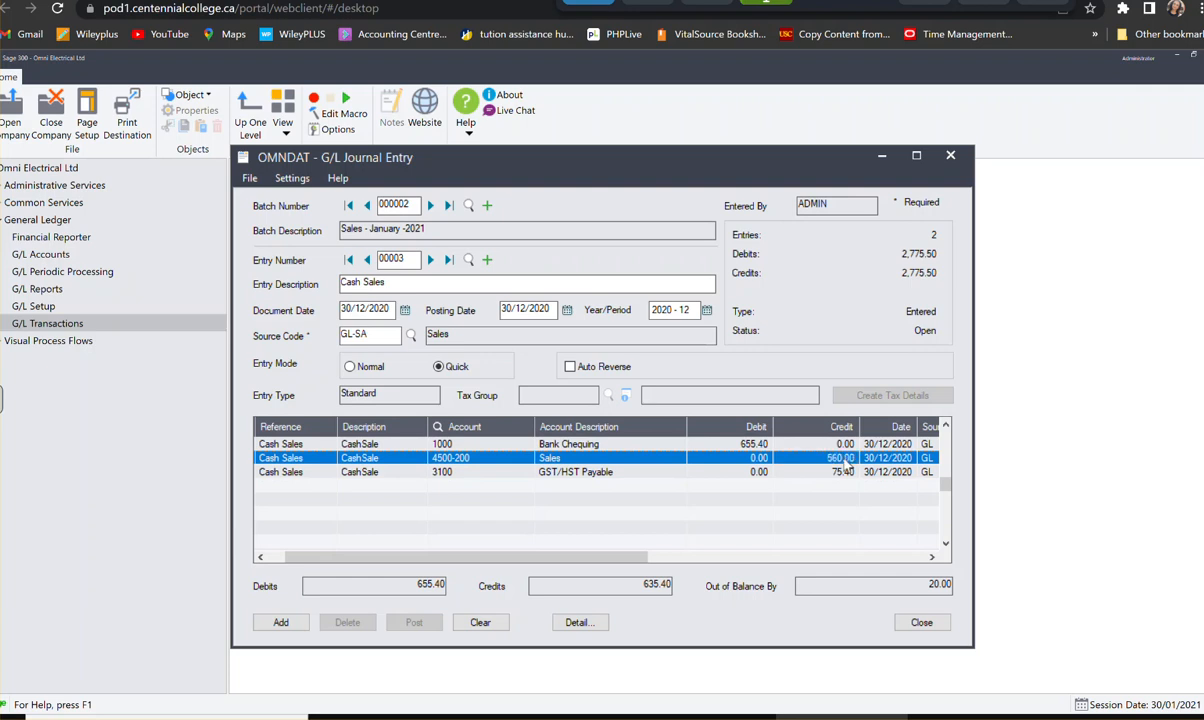
{"action": "type", "text": "580"}
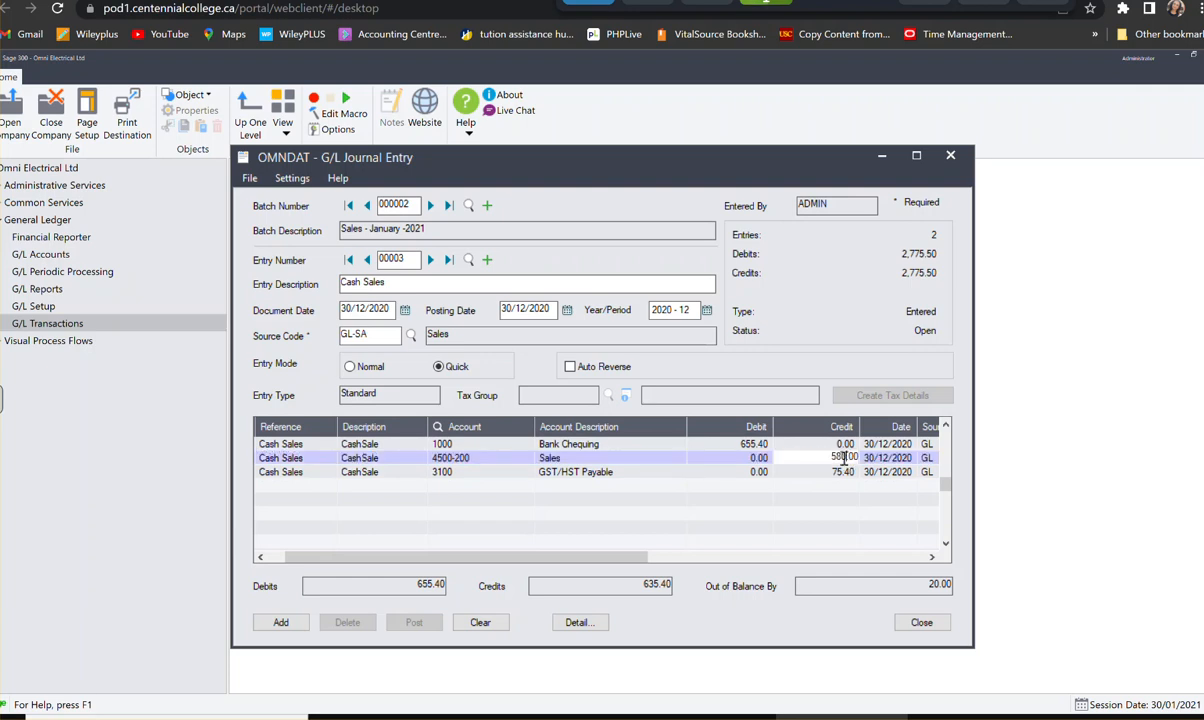
{"action": "left_click", "coordinate": [788, 446]}
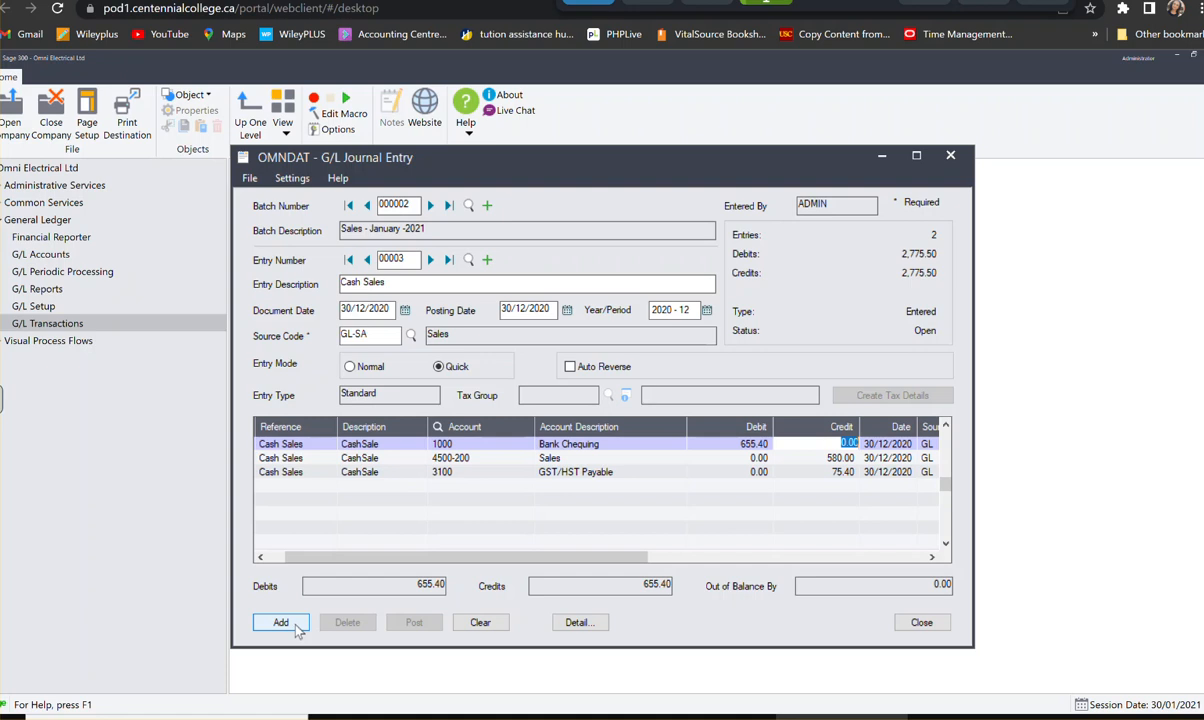
- Change the Cash Sales entry's document date to 06/01/2021 and apply the same date for posting
{"action": "left_click", "coordinate": [405, 311]}
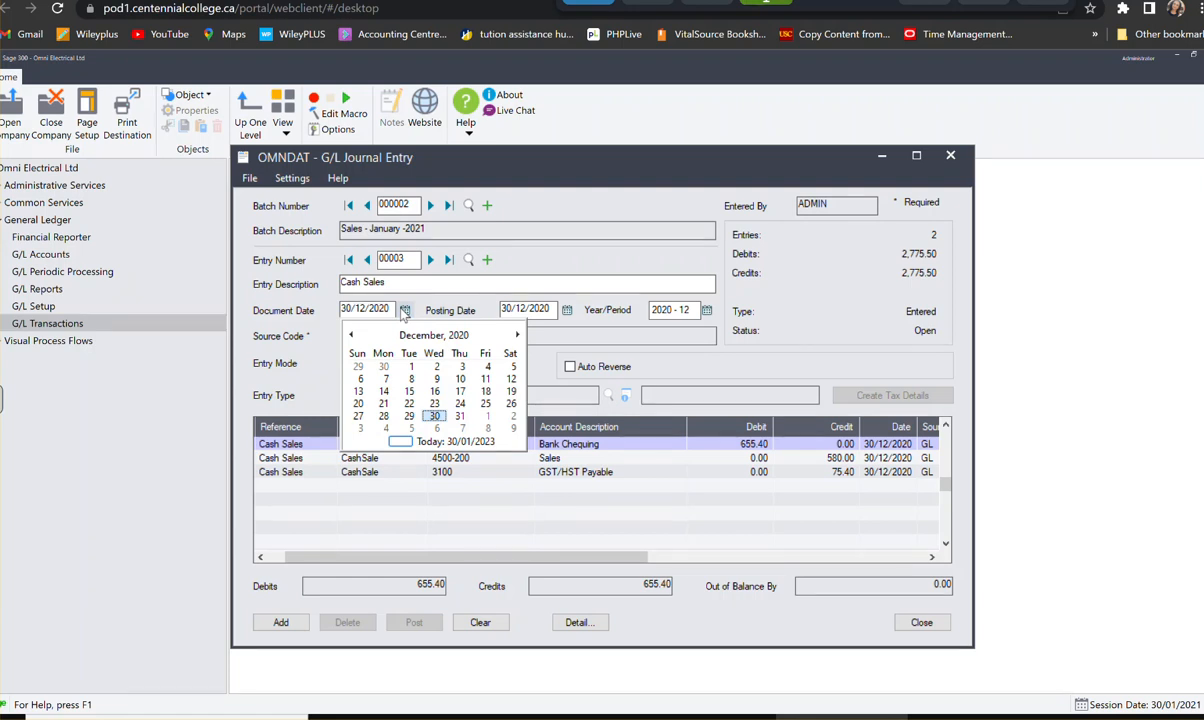
{"action": "left_click", "coordinate": [517, 335]}
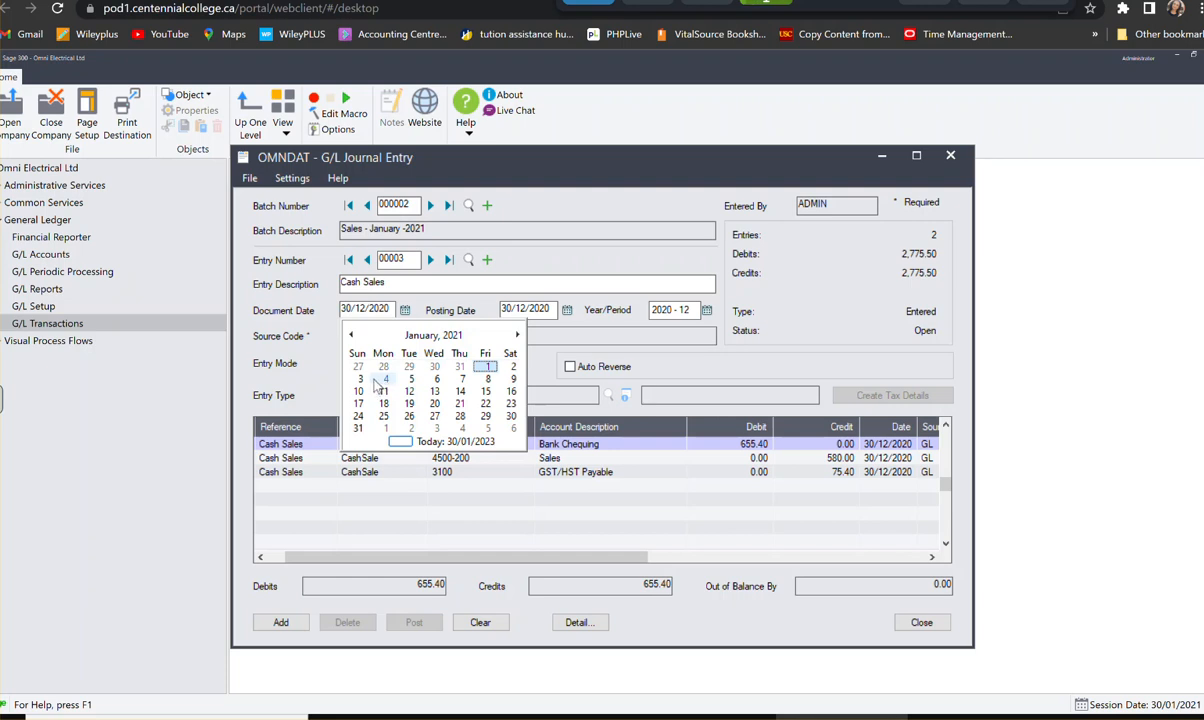
{"action": "left_click", "coordinate": [436, 380]}
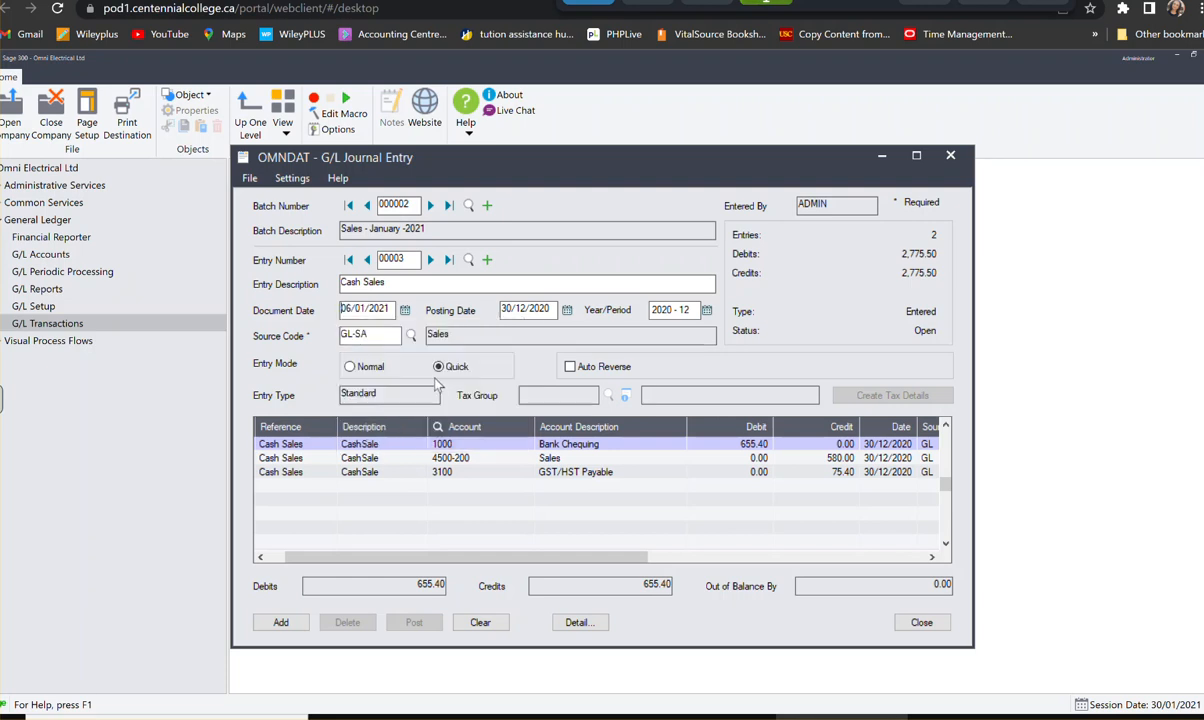
{"action": "key", "text": "Tab"}
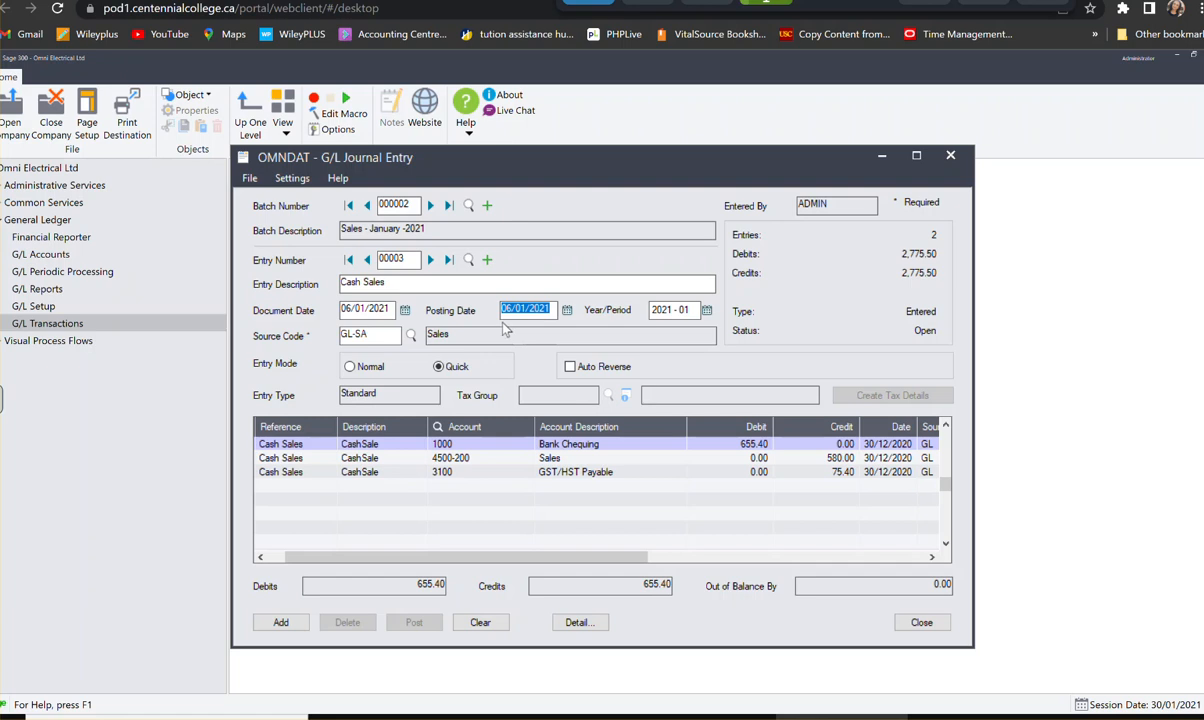
{"action": "left_click", "coordinate": [279, 621]}
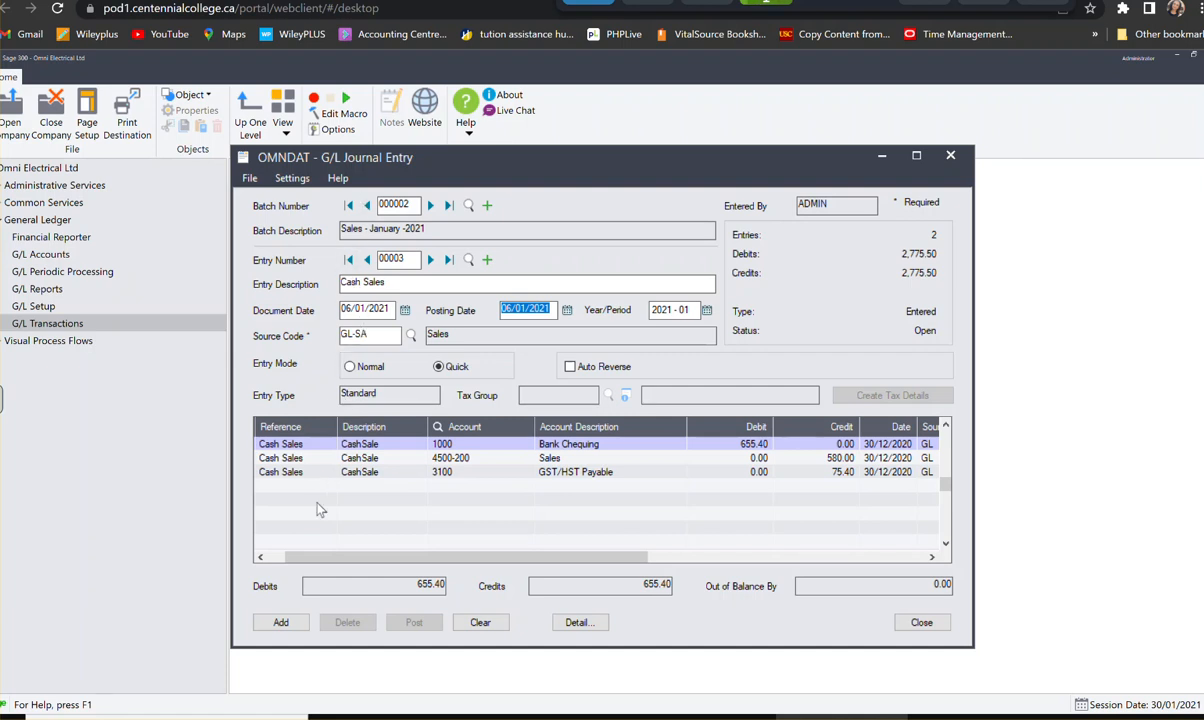
- Add the Cash Sales entry to the batch and review the batch's three saved entries
{"action": "left_click", "coordinate": [281, 622]}
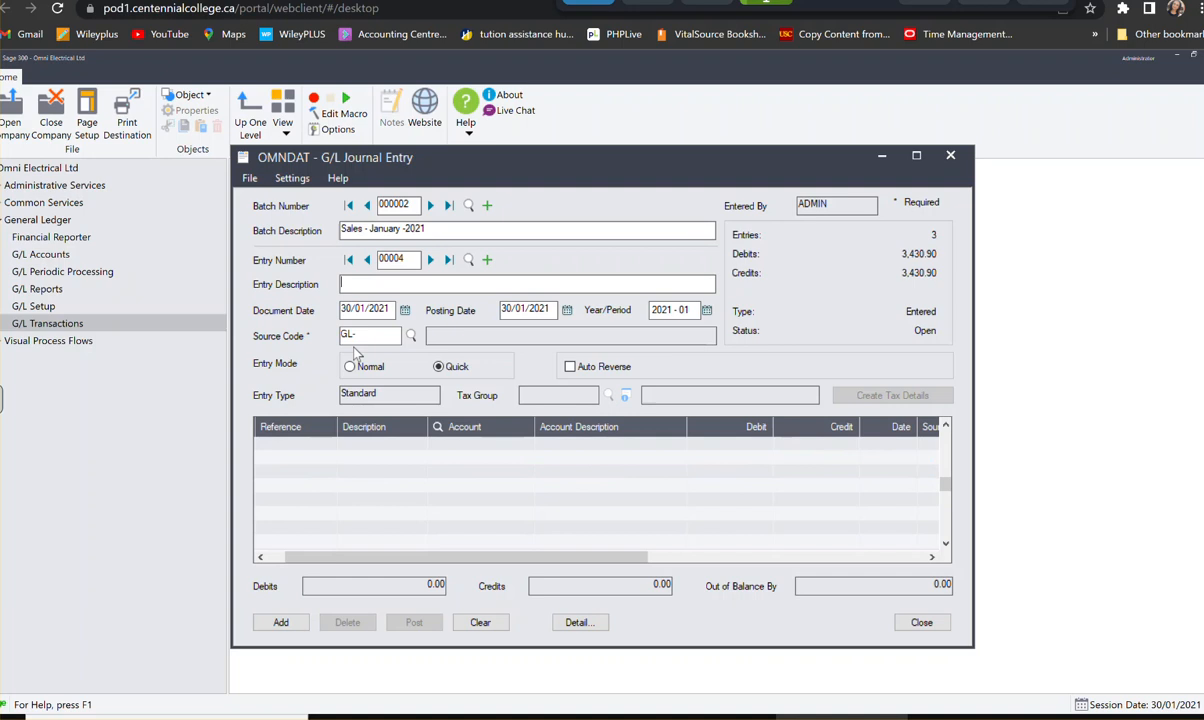
{"action": "left_click", "coordinate": [367, 260]}
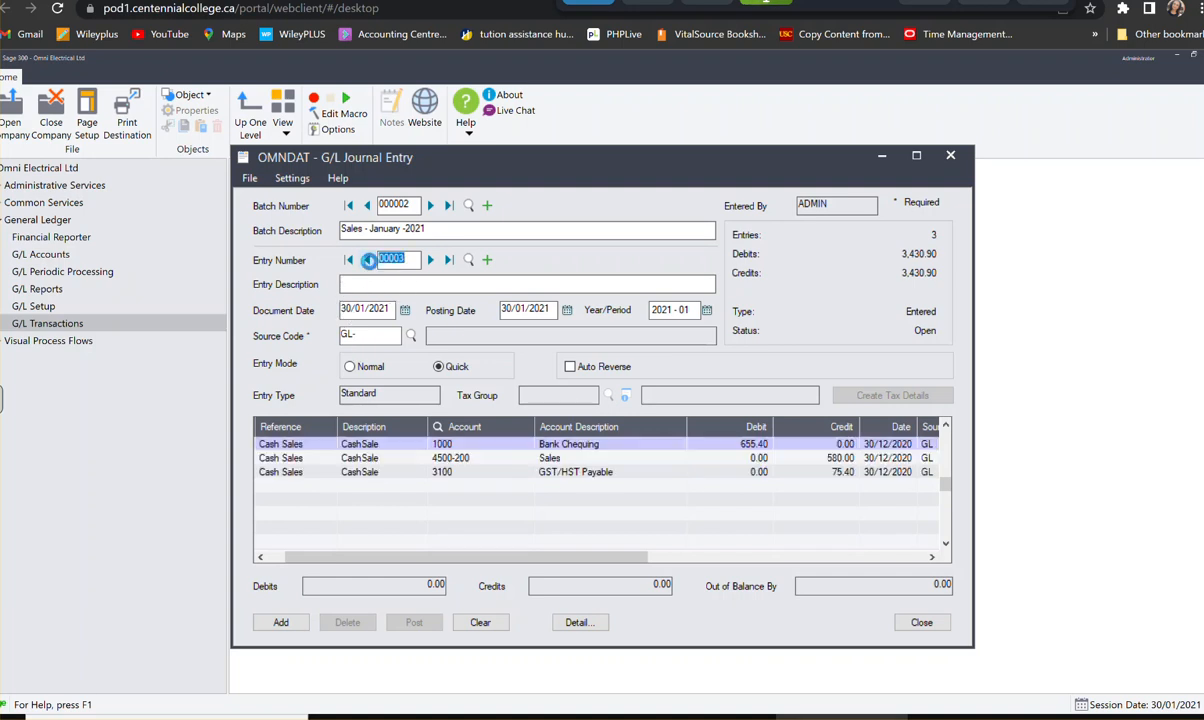
{"action": "left_click", "coordinate": [367, 260]}
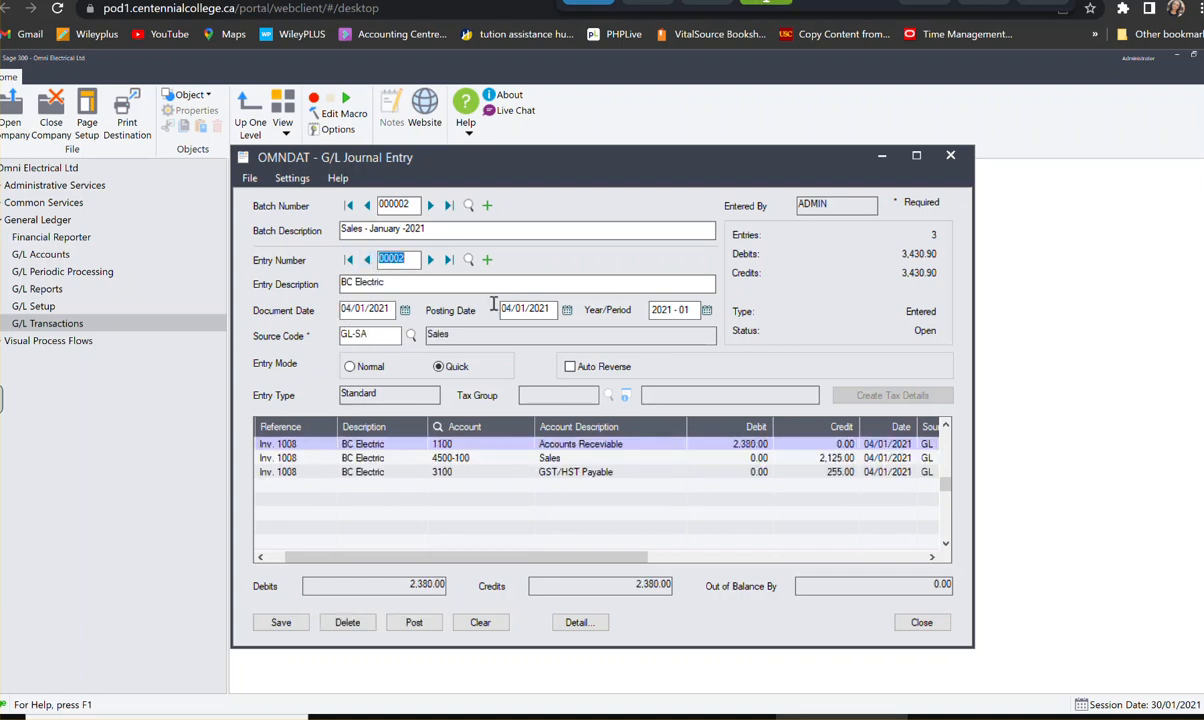
{"action": "left_click", "coordinate": [349, 259]}
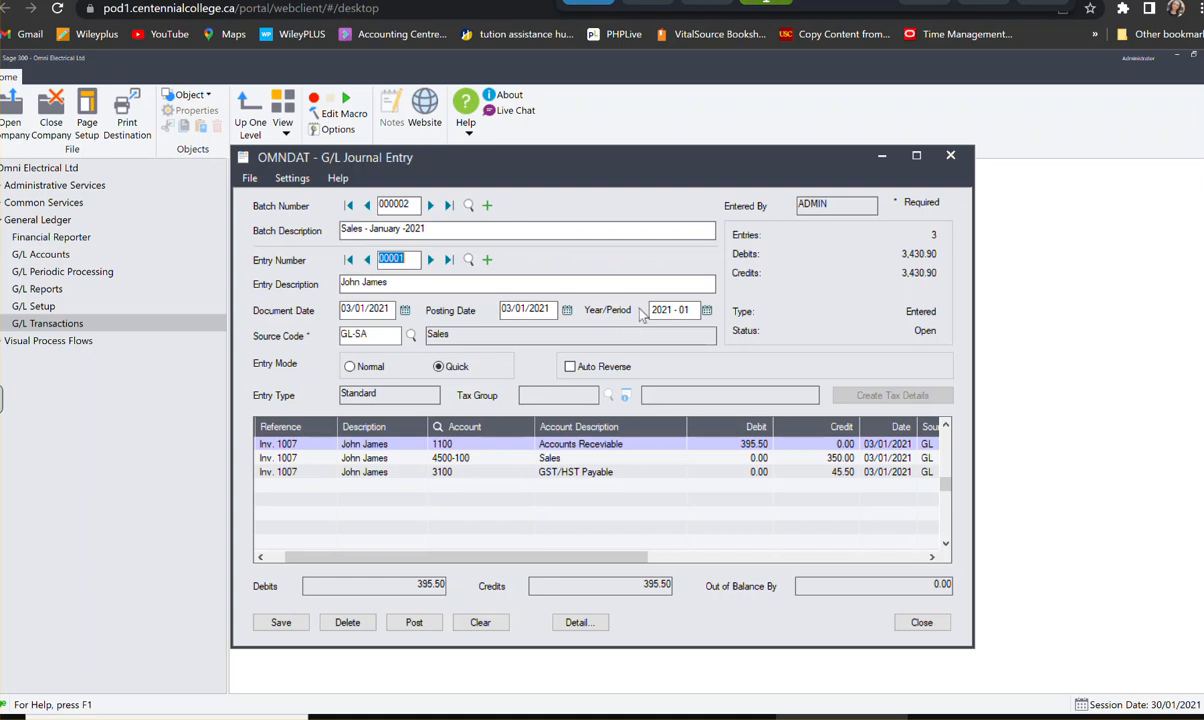
{"action": "left_click", "coordinate": [431, 259]}
{"action": "left_click", "coordinate": [430, 259]}
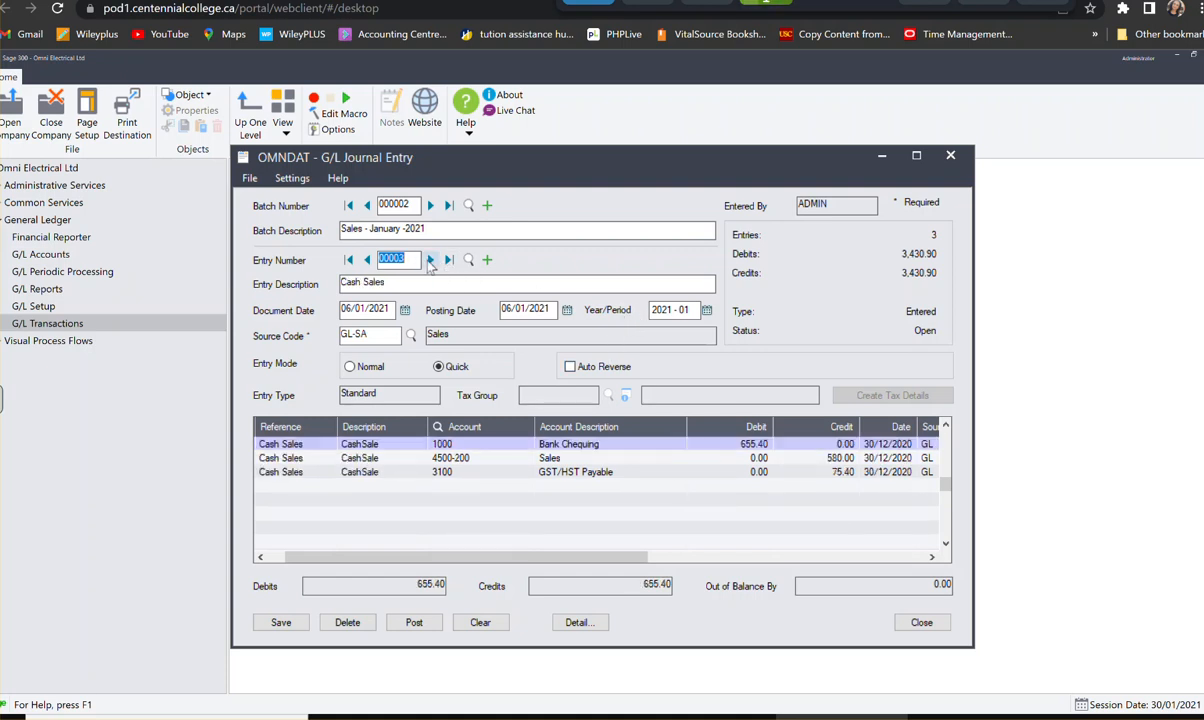
- Create a new entry in the January 2021 sales batch with the entry description Thompson Co
{"action": "left_click", "coordinate": [488, 261]}
{"action": "left_click", "coordinate": [363, 288]}
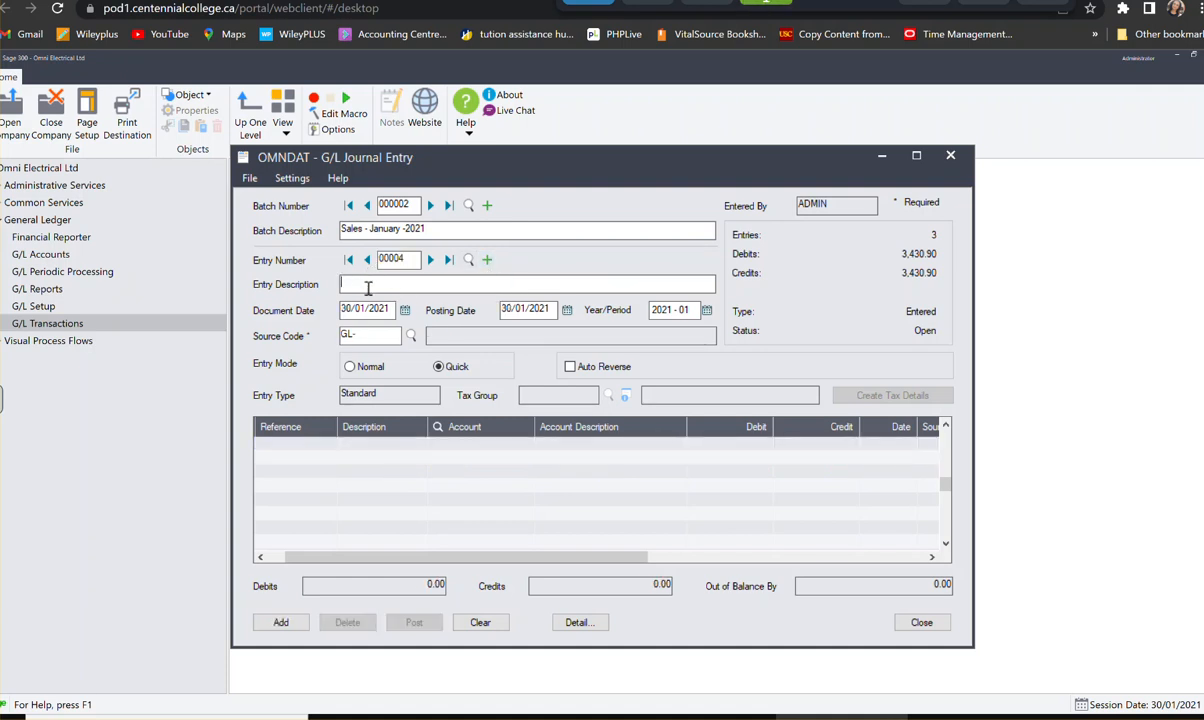
{"action": "type", "text": "Tho"}
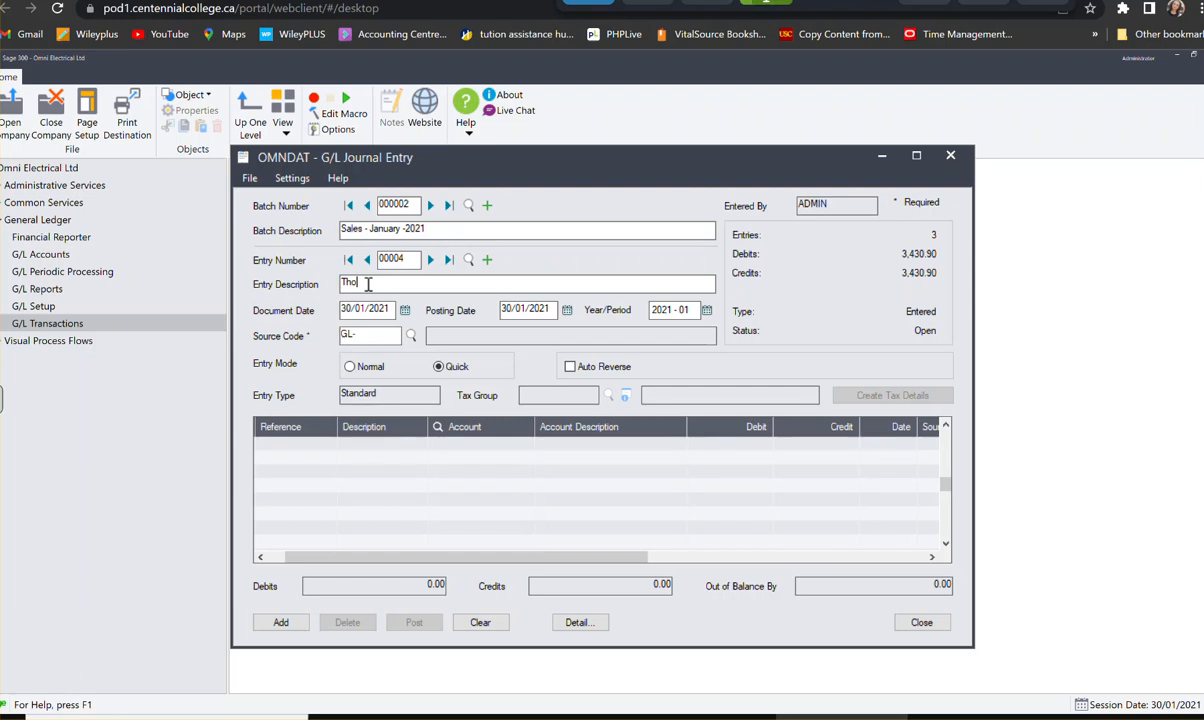
{"action": "type", "text": "mpson COm"}
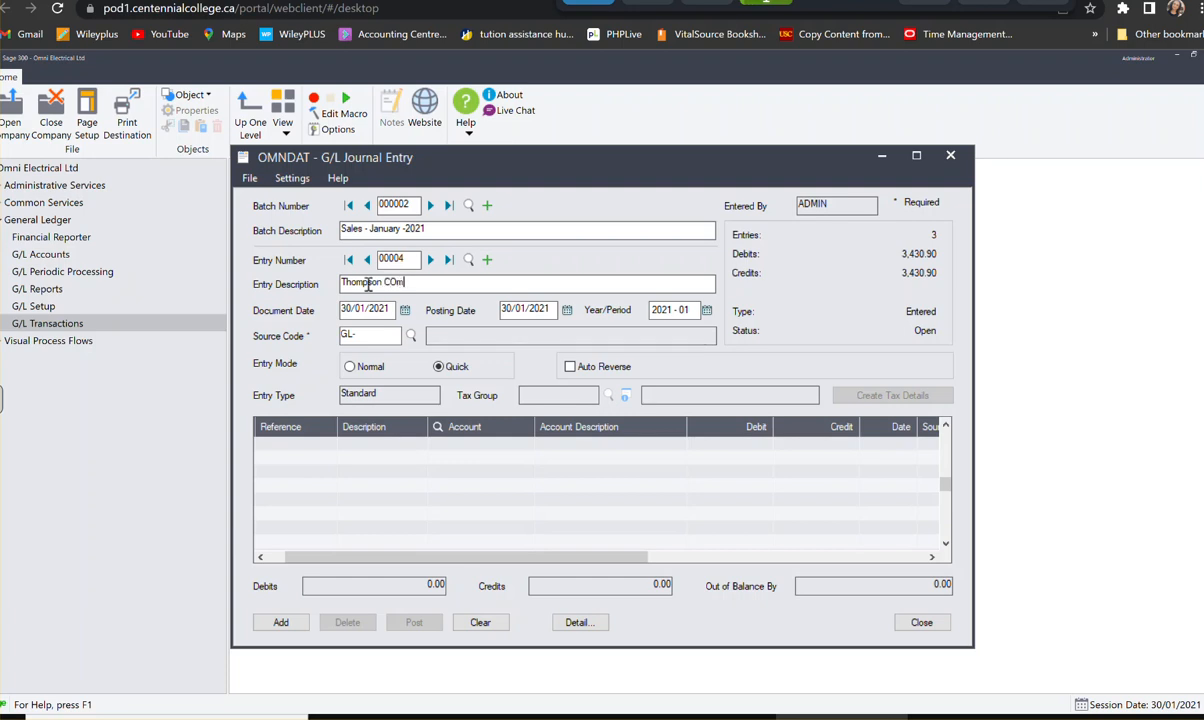
{"action": "key", "text": "BackSpace"}
{"action": "key", "text": "BackSpace"}
{"action": "key", "text": "BackSpace"}
{"action": "type", "text": "Co"}
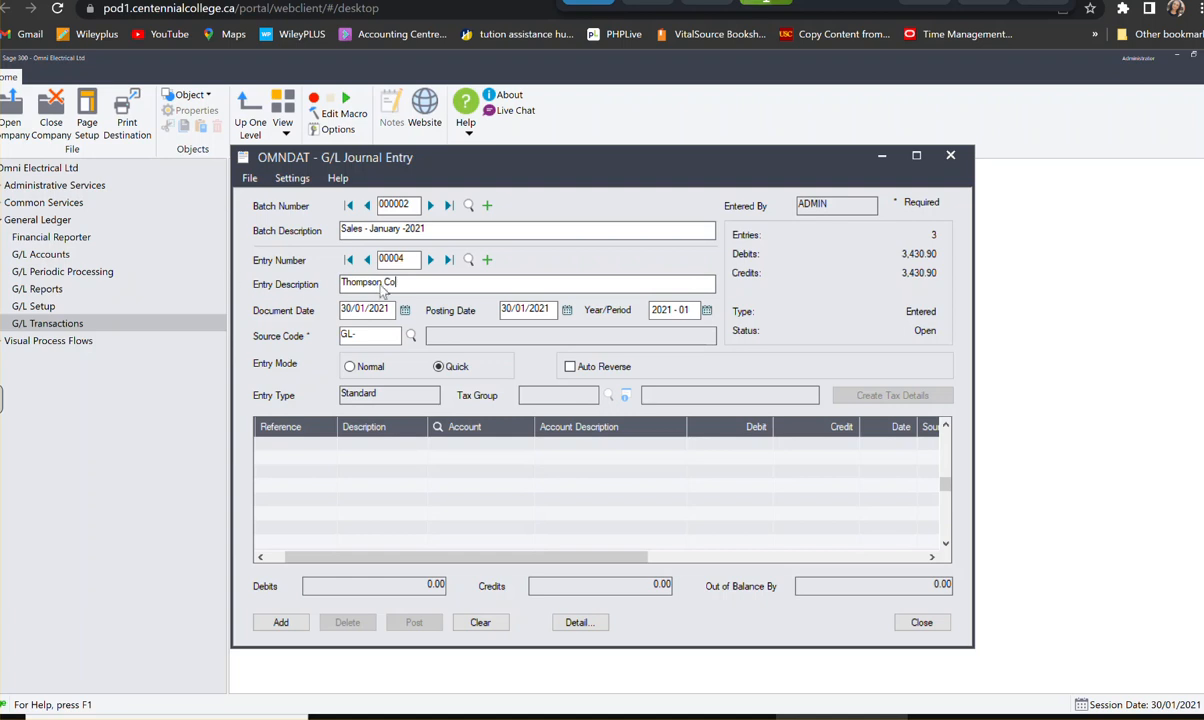
- Set the Thompson Co entry's document date to 15/01/2021 and its source code to GL-SA
{"action": "left_click", "coordinate": [405, 311]}
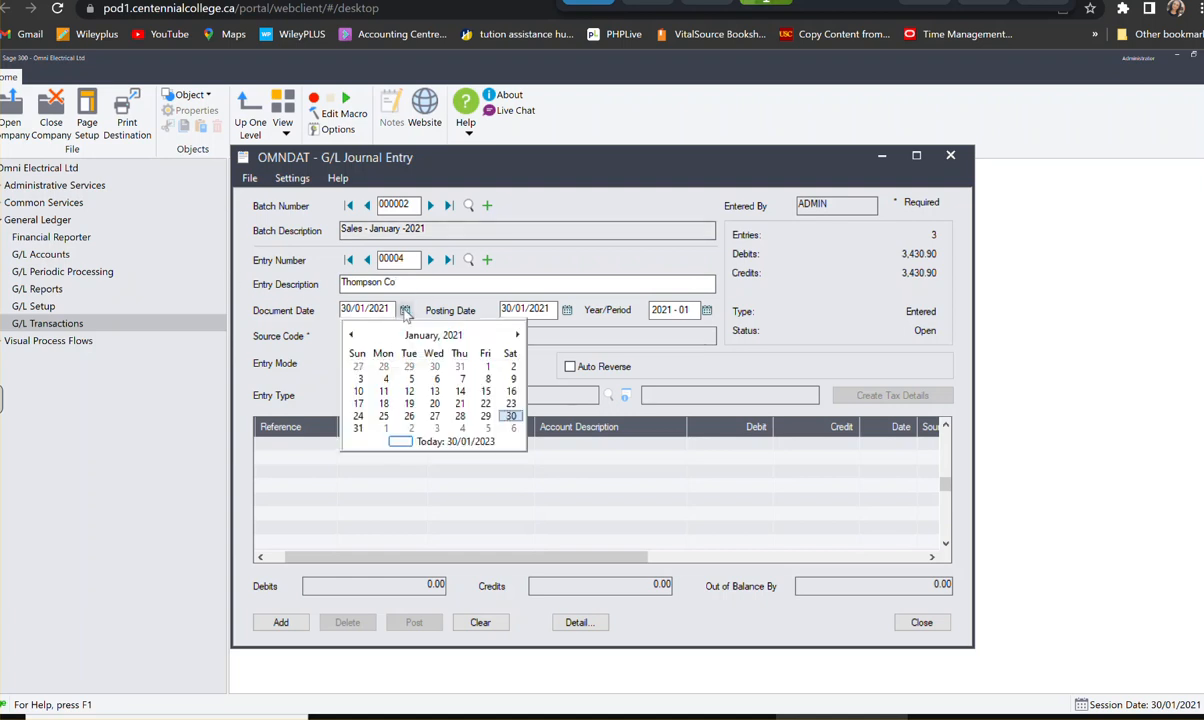
{"action": "left_click", "coordinate": [436, 380]}
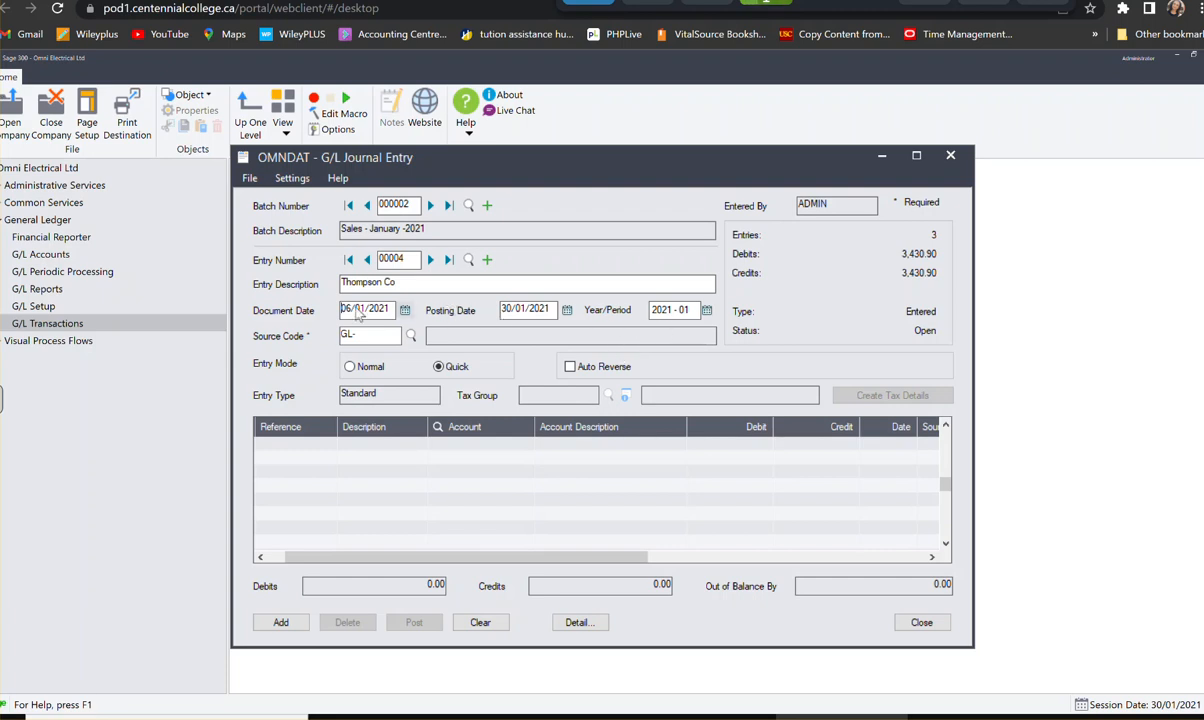
{"action": "left_click", "coordinate": [405, 311]}
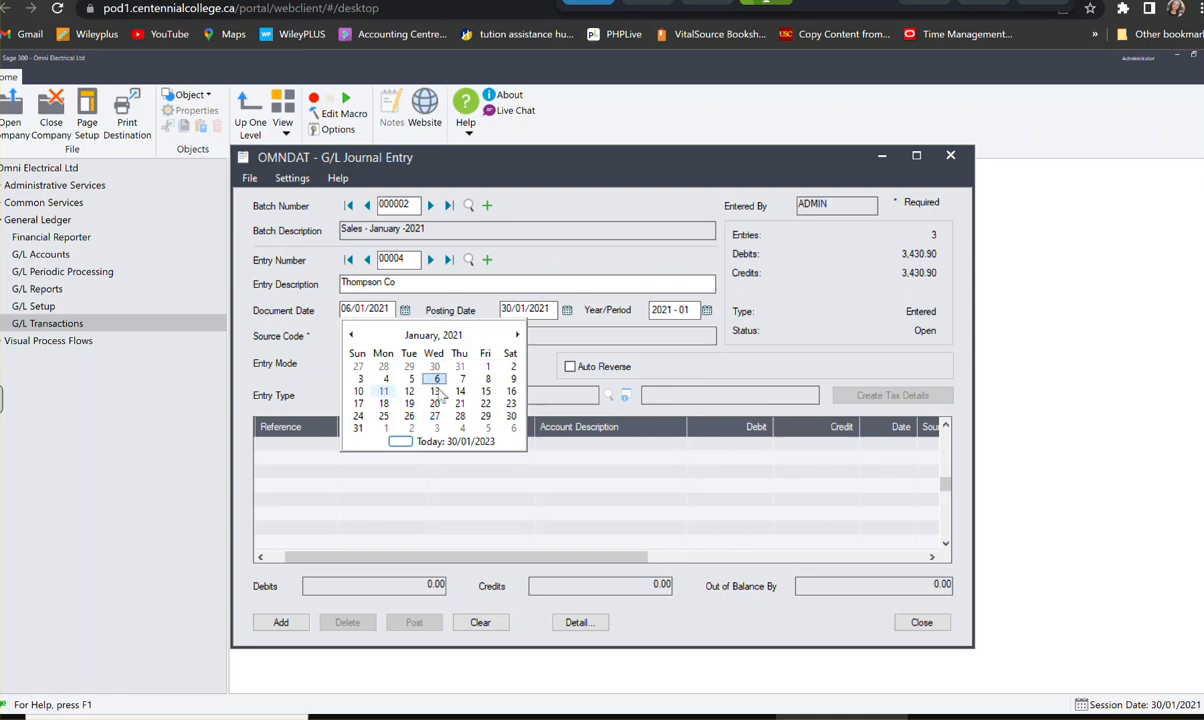
{"action": "left_click", "coordinate": [485, 392]}
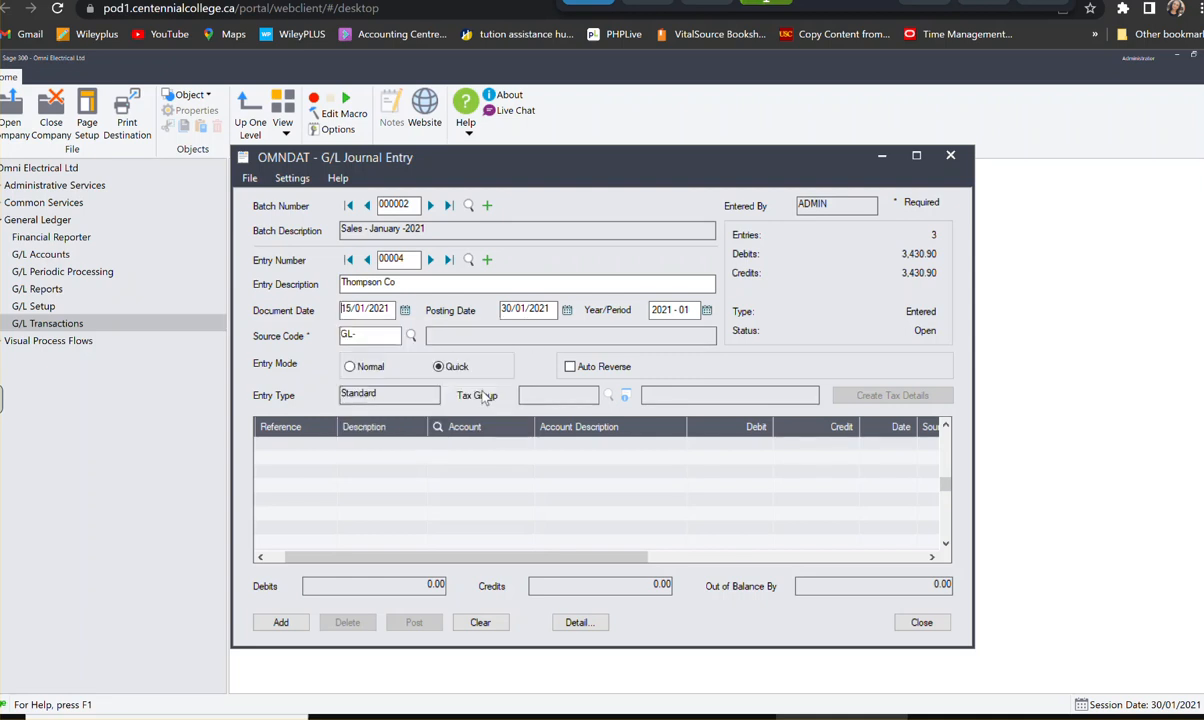
{"action": "left_click", "coordinate": [374, 340]}
{"action": "type", "text": "SA"}
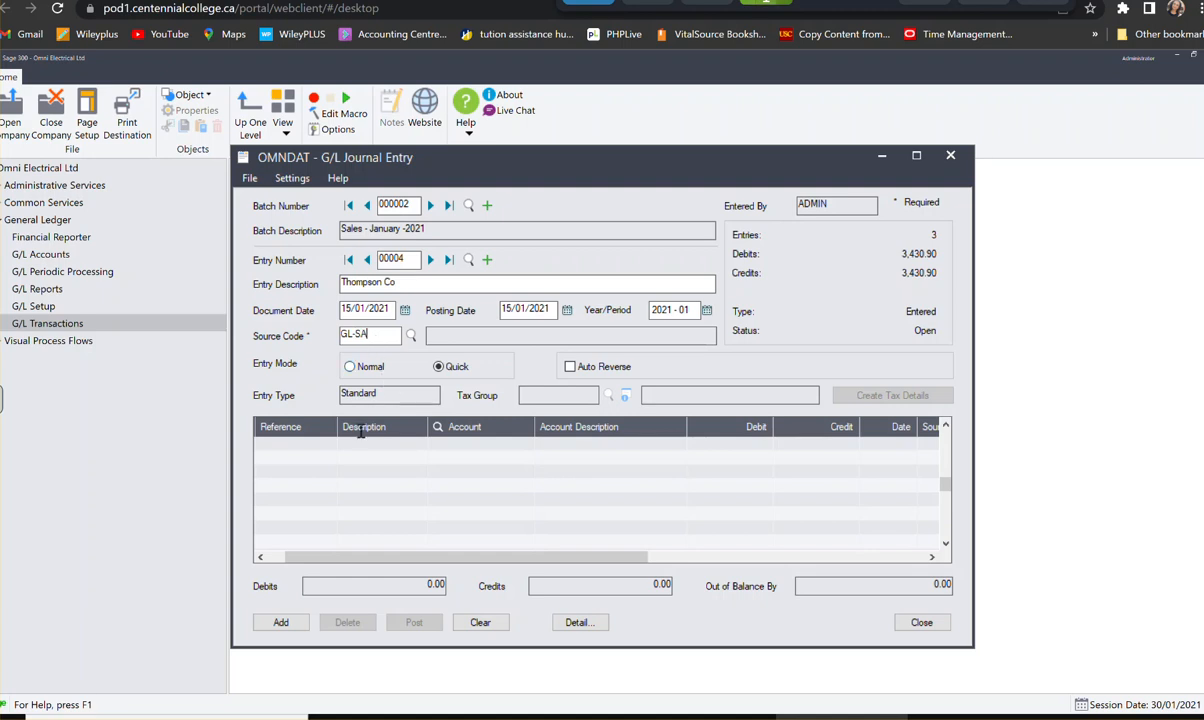
- Start the first detail line with reference Inv.968 and description Thompson Co
{"action": "left_click", "coordinate": [302, 444]}
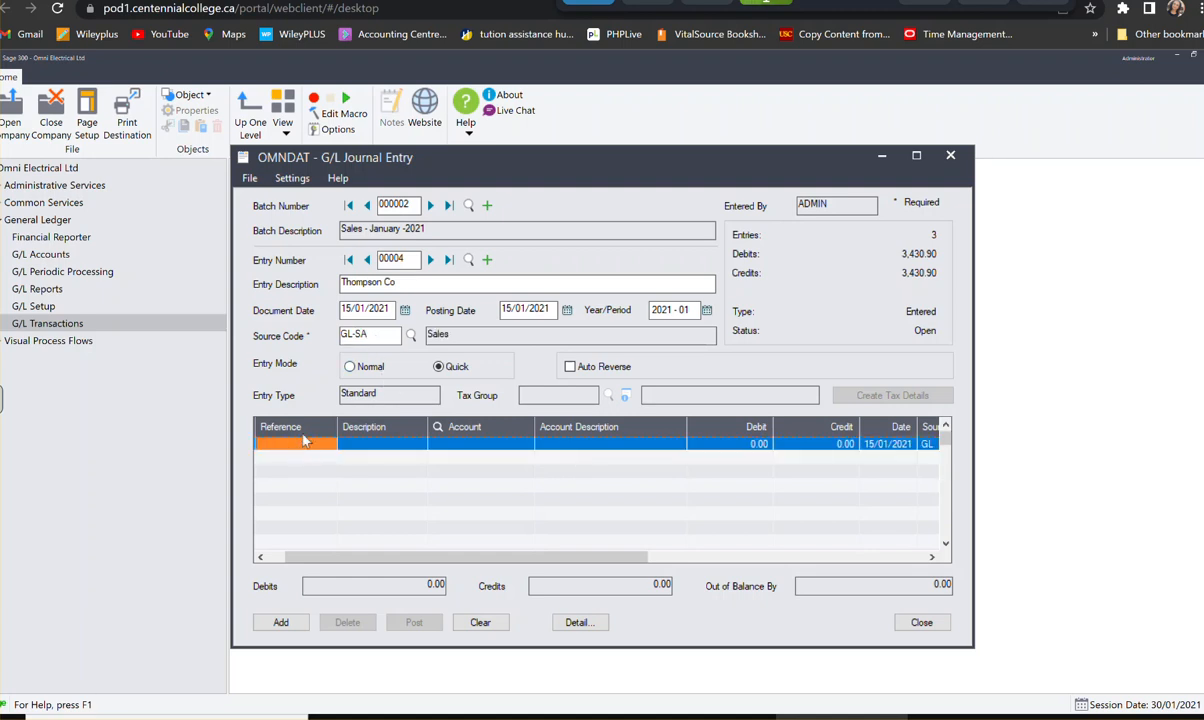
{"action": "type", "text": "Inv.968"}
{"action": "key", "text": "Tab"}
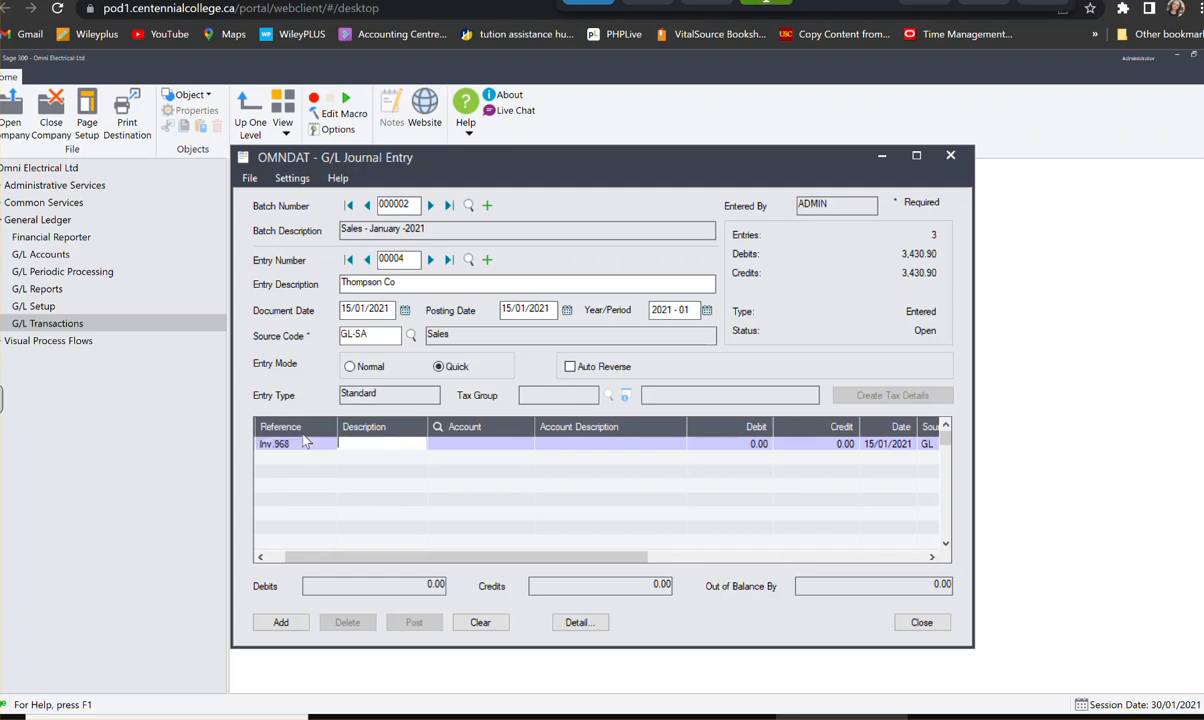
{"action": "type", "text": "Thom"}
{"action": "key", "text": "BackSpace"}
{"action": "key", "text": "BackSpace"}
{"action": "type", "text": "mpson COo."}
{"action": "key", "text": "Tab"}
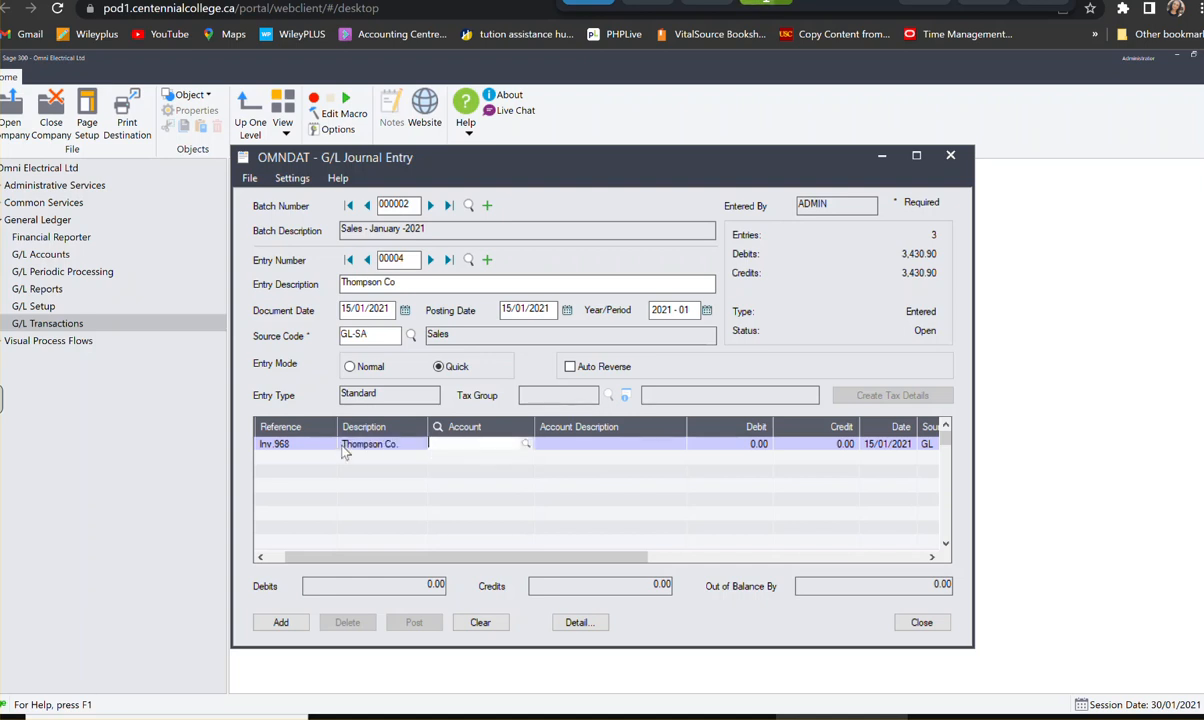
- Look up account 1100, Accounts Receivable, and assign it to the first Thompson Co. line
{"action": "left_click", "coordinate": [525, 445]}
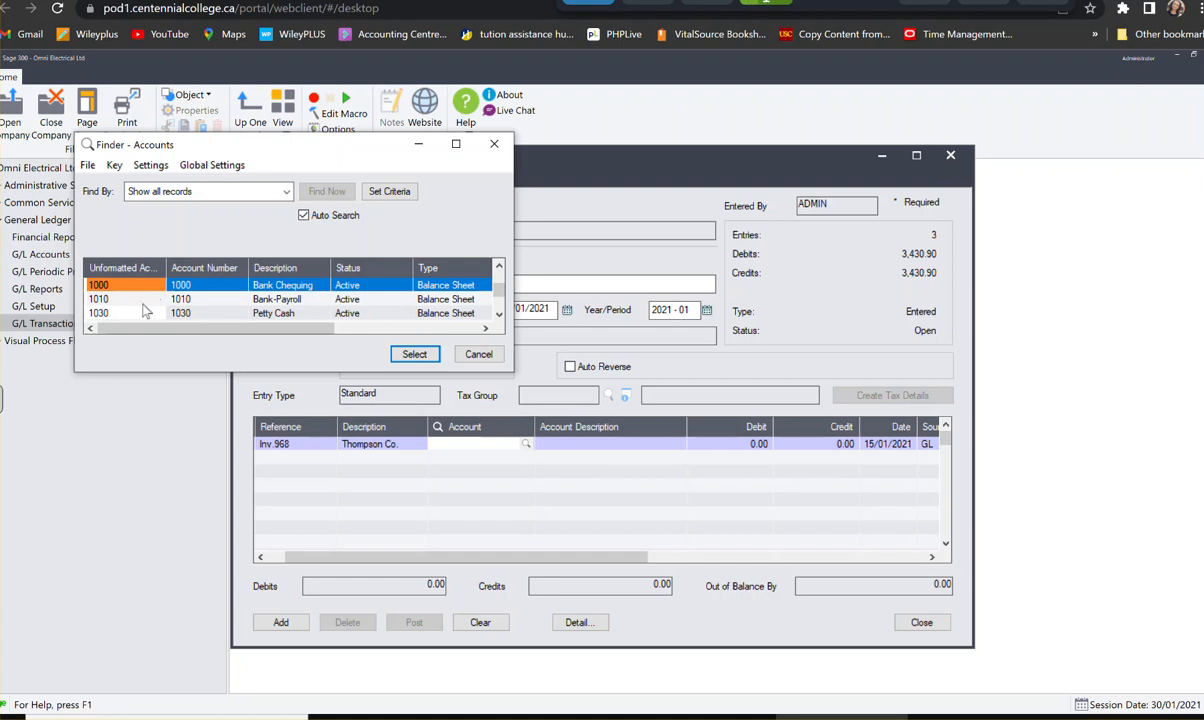
{"action": "key", "text": "Down"}
{"action": "key", "text": "Down"}
{"action": "key", "text": "Down"}
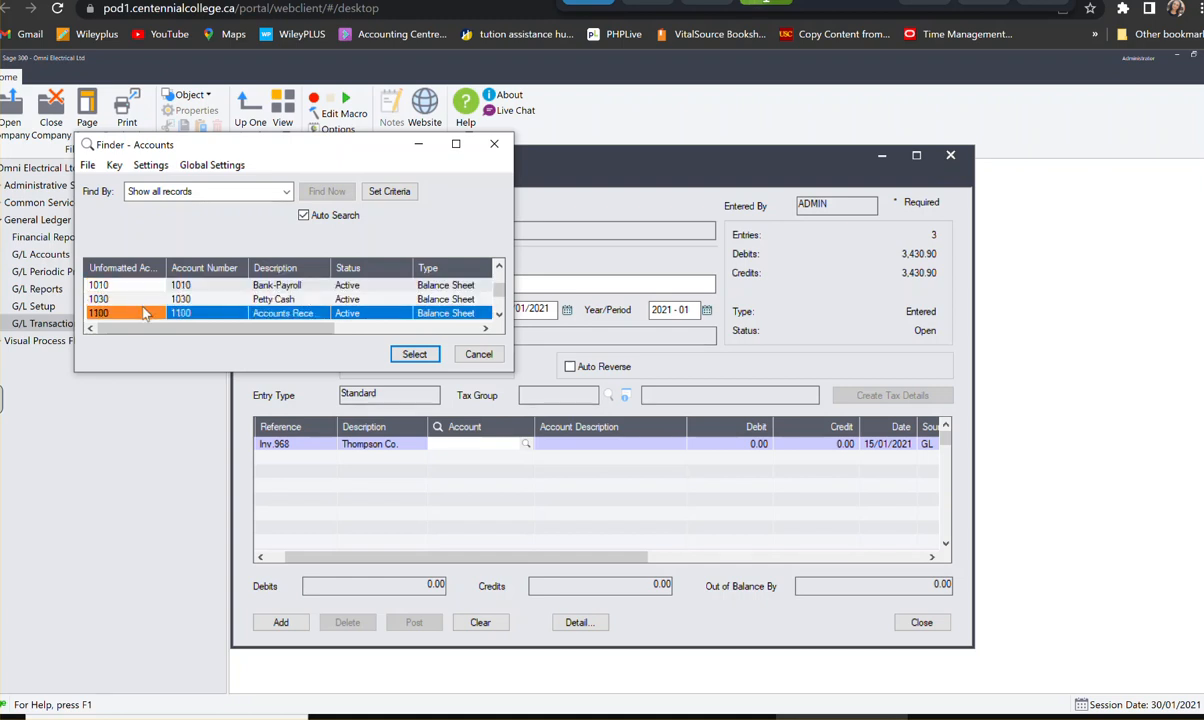
{"action": "left_click", "coordinate": [412, 353]}
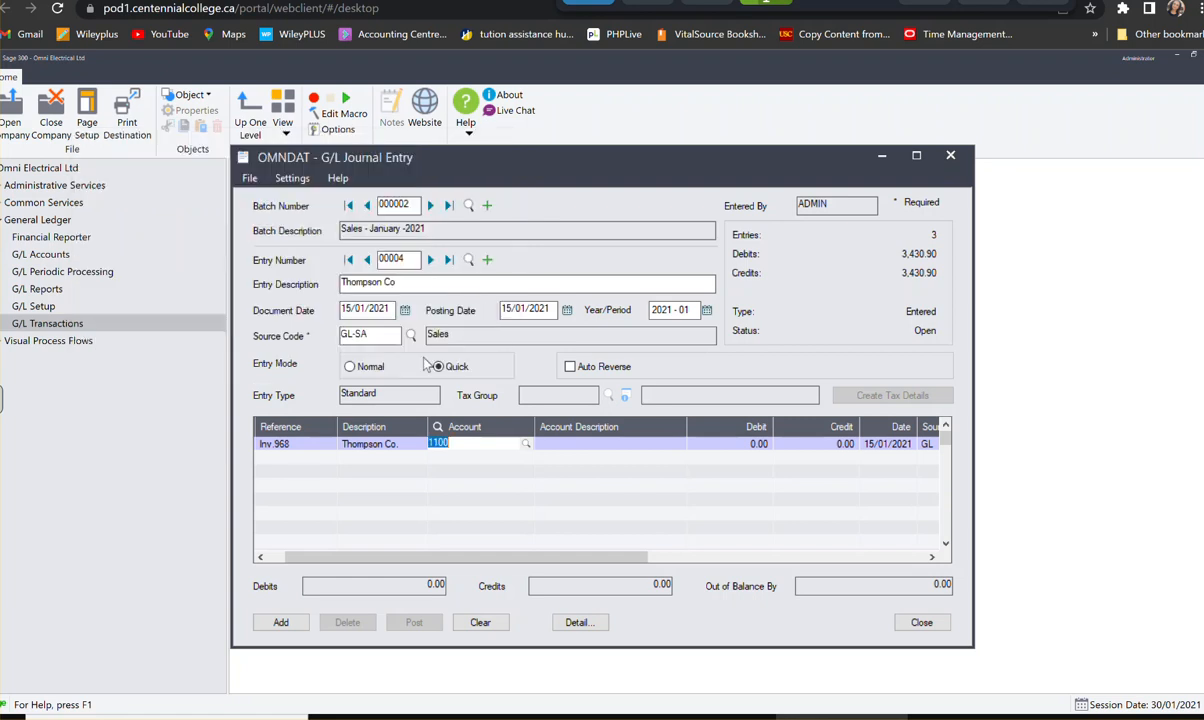
{"action": "left_click", "coordinate": [559, 447]}
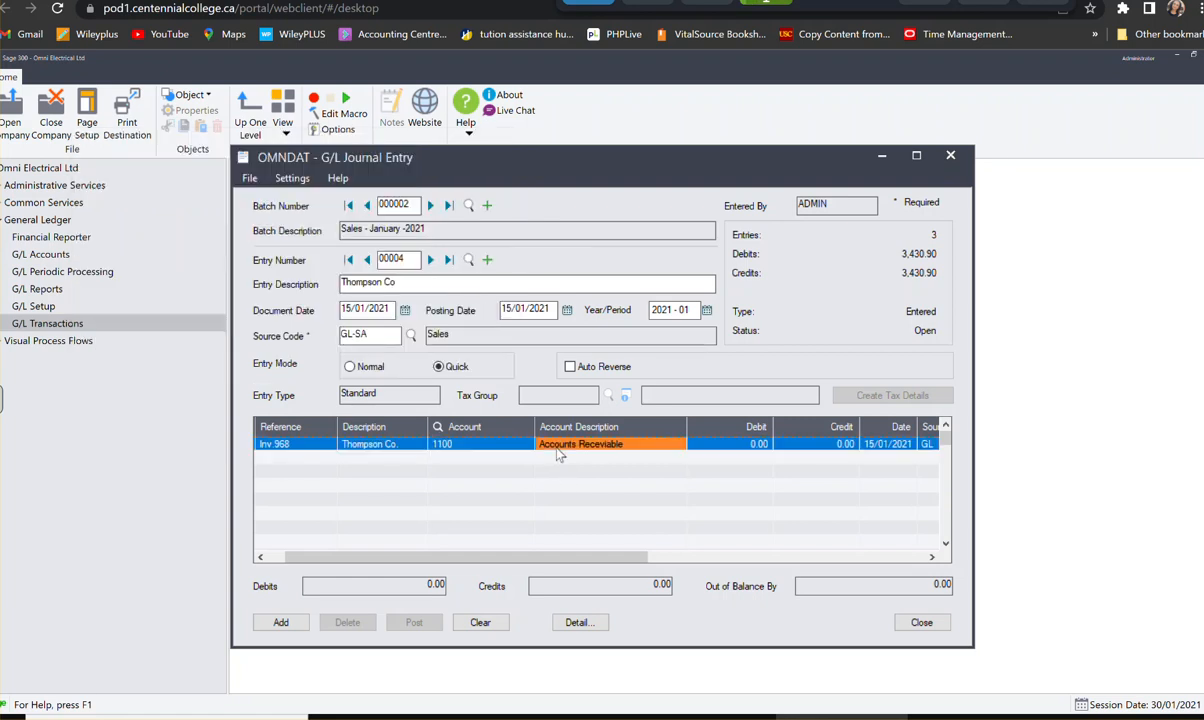
- Enter a debit of 5,678.25 on the Accounts Receivable line
{"action": "left_click", "coordinate": [750, 444]}
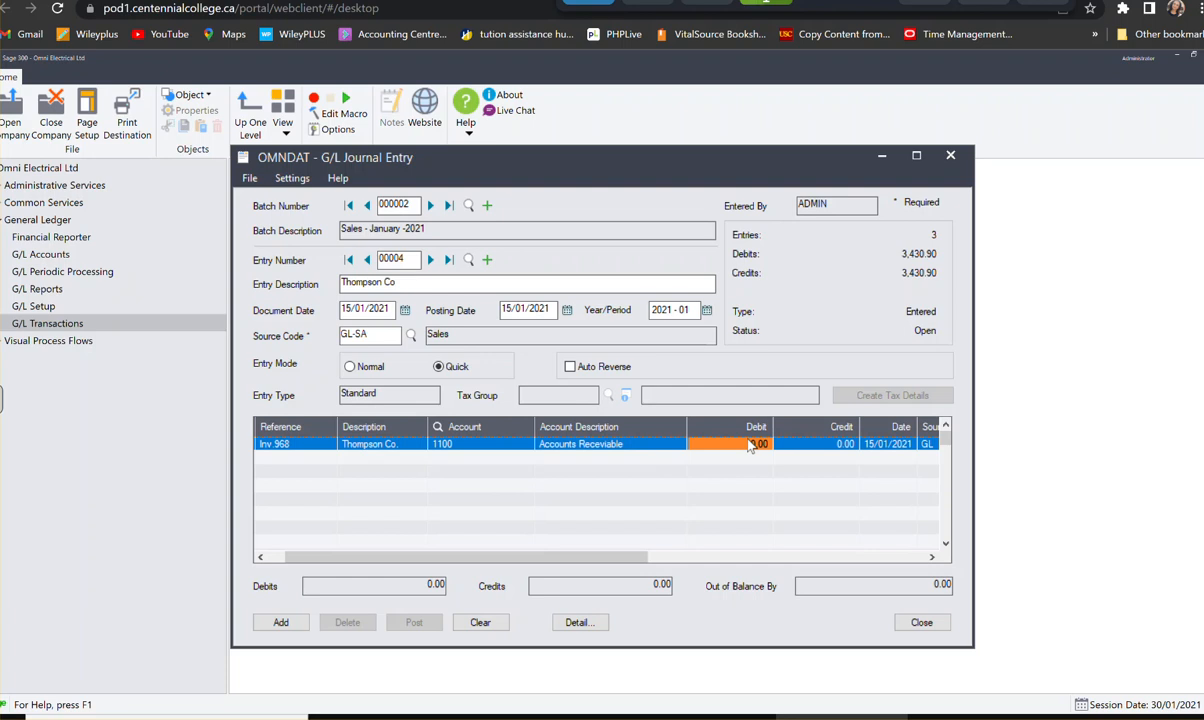
{"action": "left_click", "coordinate": [750, 444]}
{"action": "type", "text": "5578"}
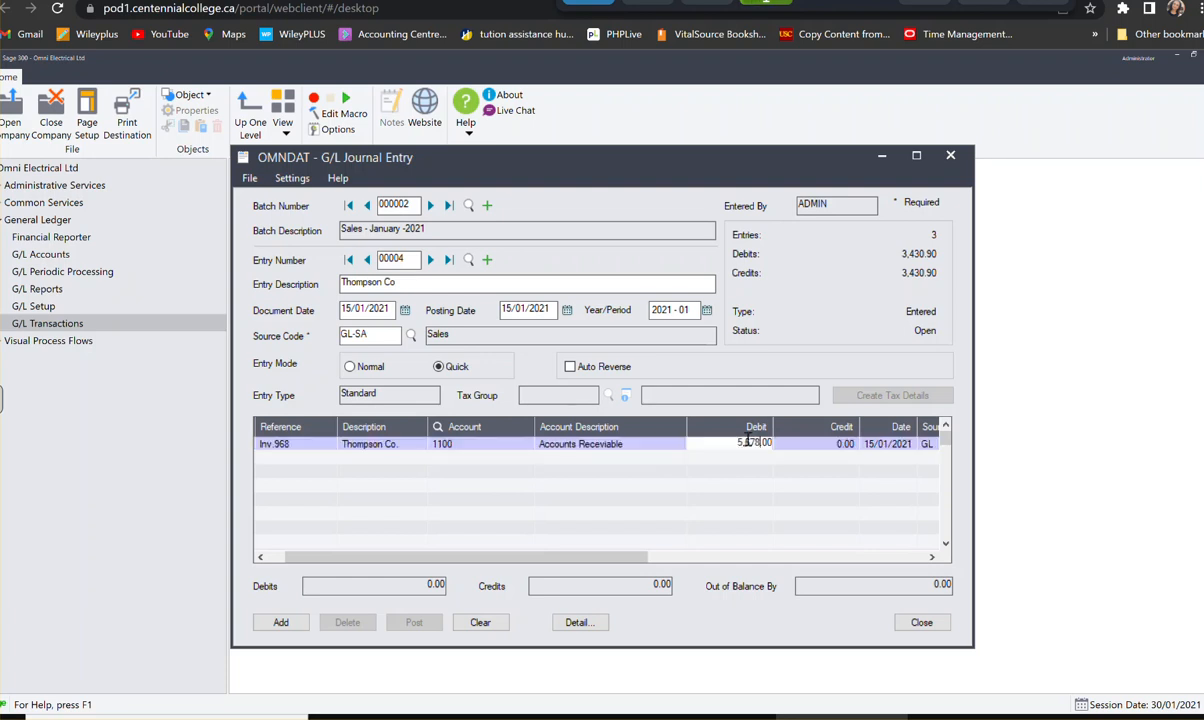
{"action": "type", "text": ".2"}
- Start a second Thompson Co. line and assign it Sales account 4500-200
{"action": "key", "text": "Tab"}
{"action": "key", "text": "Tab"}
{"action": "key", "text": "Tab"}
{"action": "key", "text": "Tab"}
{"action": "key", "text": "Tab"}
{"action": "key", "text": "Tab"}
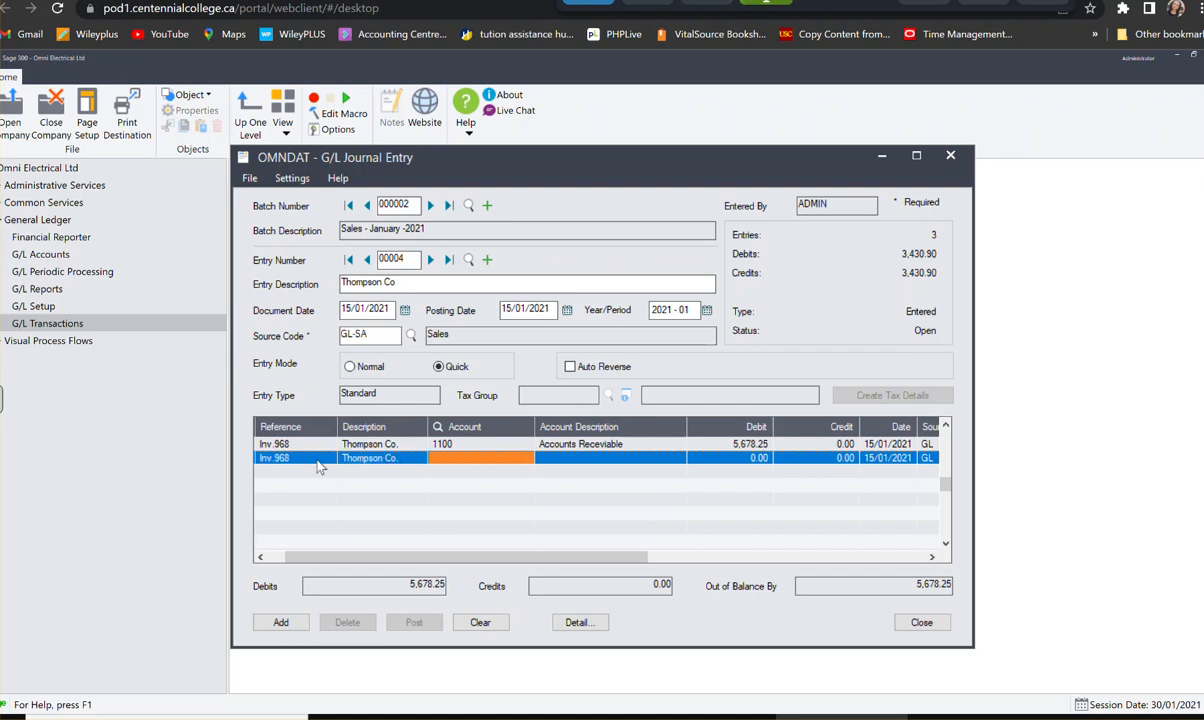
{"action": "type", "text": "45200"}
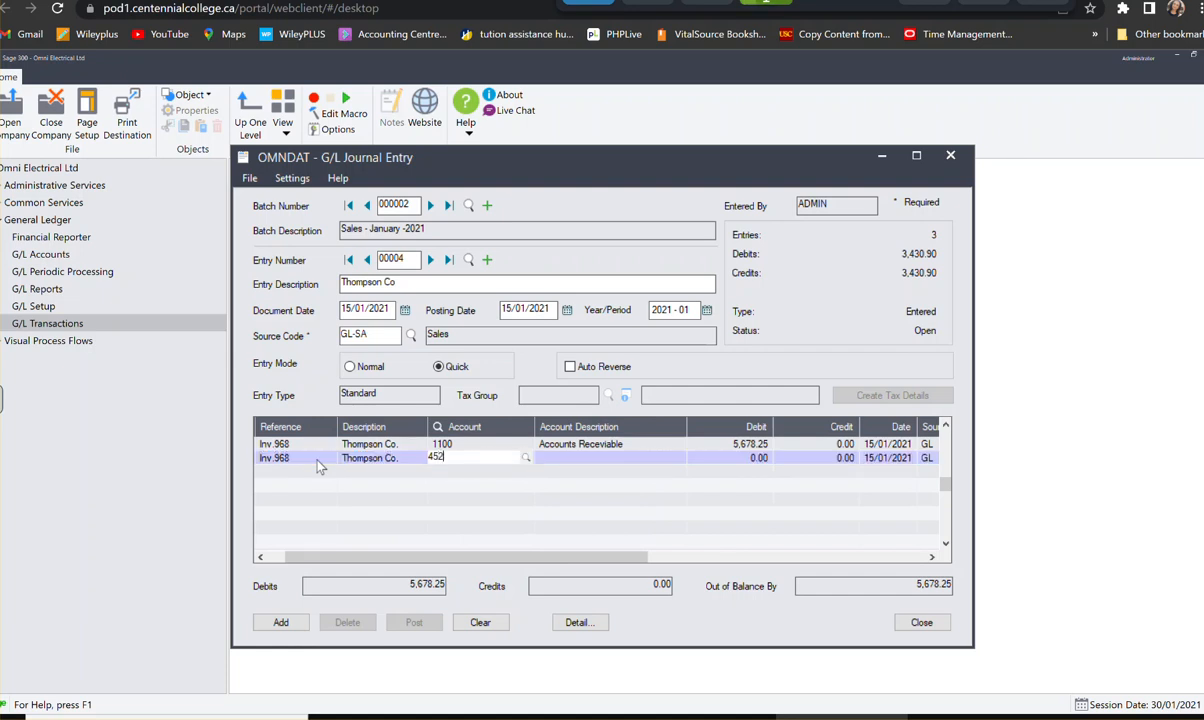
{"action": "key", "text": "BackSpace"}
{"action": "key", "text": "BackSpace"}
{"action": "key", "text": "BackSpace"}
{"action": "type", "text": "00-200"}
{"action": "key", "text": "Tab"}
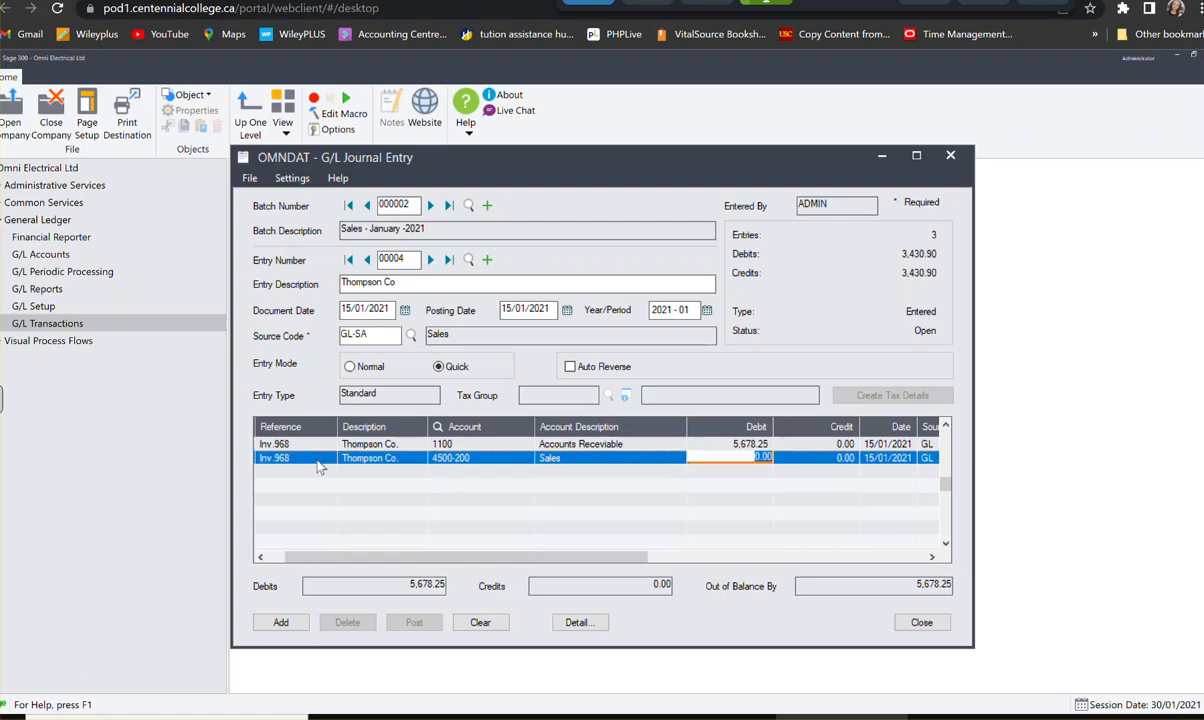
- Enter a credit of 5,025.00 on the Thompson Co. Sales line
{"action": "key", "text": "Tab"}
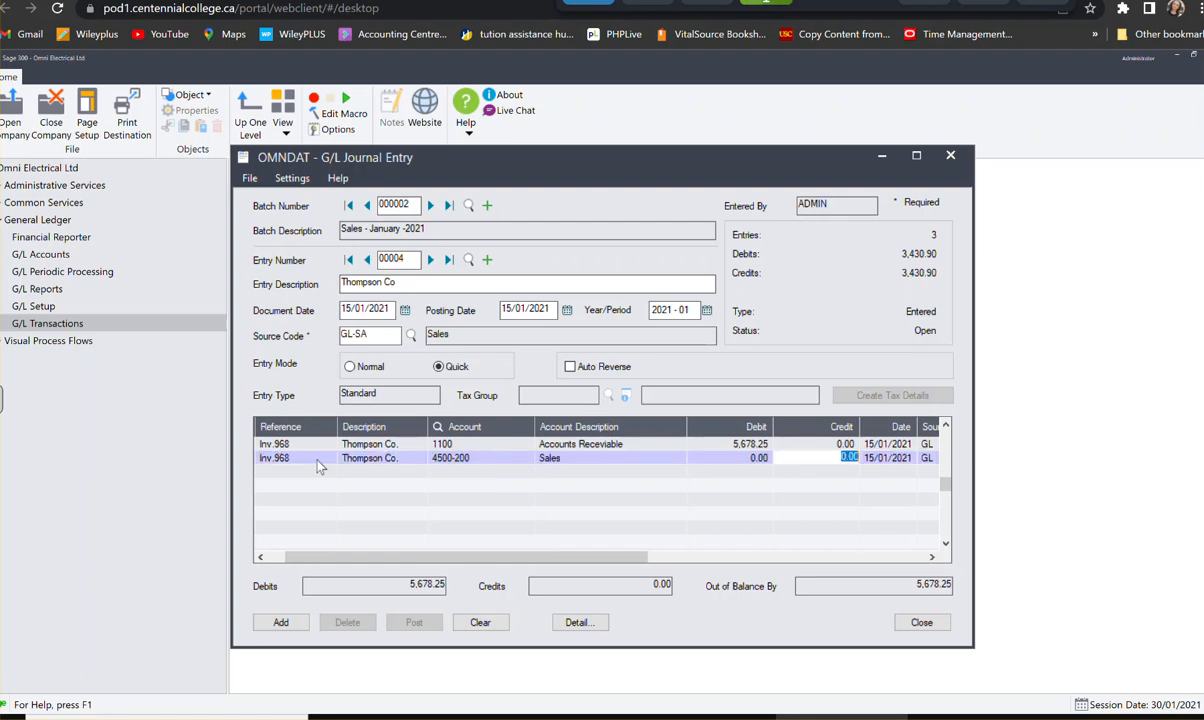
{"action": "type", "text": "5,025"}
{"action": "key", "text": "Tab"}
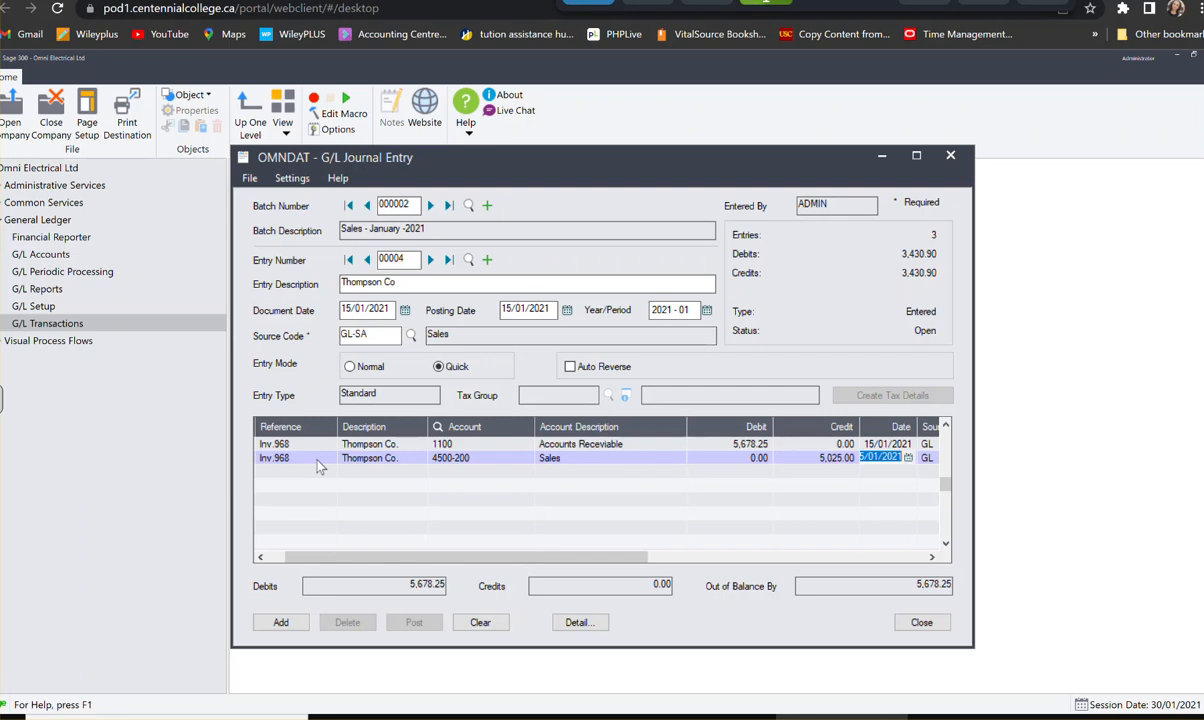
- Start a third Thompson Co. line and assign it account 3100, GST/HST Payable
{"action": "key", "text": "Tab"}
{"action": "key", "text": "Tab"}
{"action": "key", "text": "Tab"}
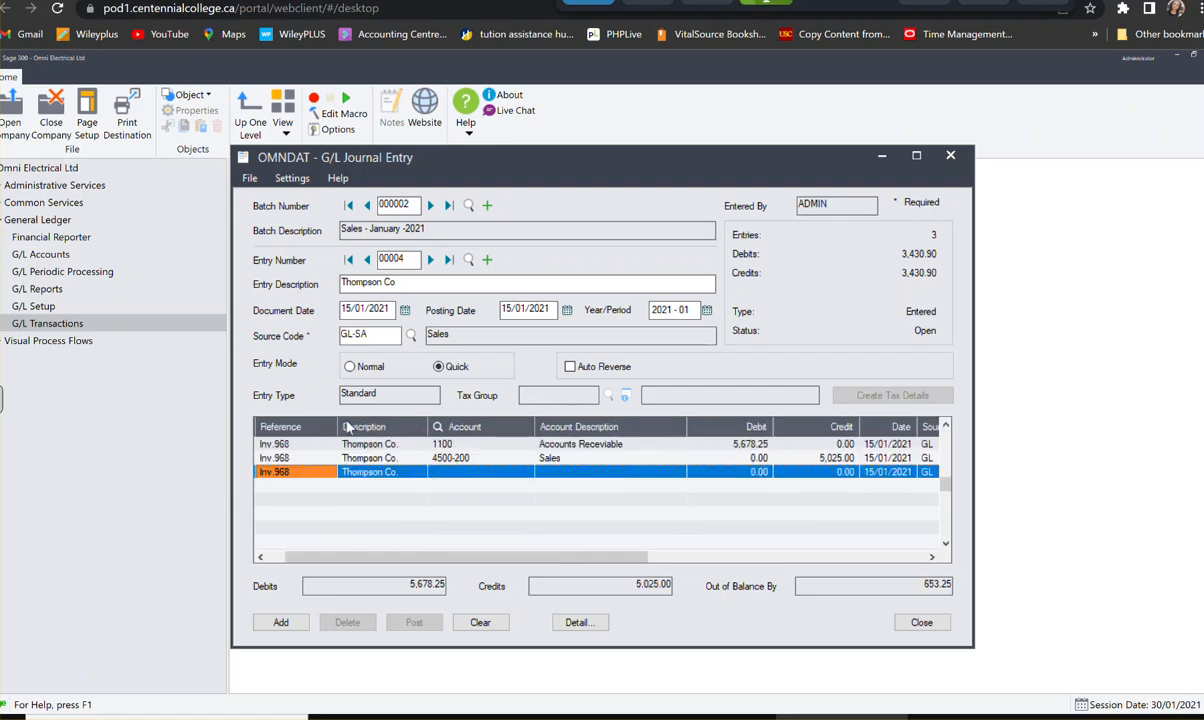
{"action": "left_click", "coordinate": [449, 476]}
{"action": "type", "text": "3100"}
{"action": "key", "text": "Tab"}
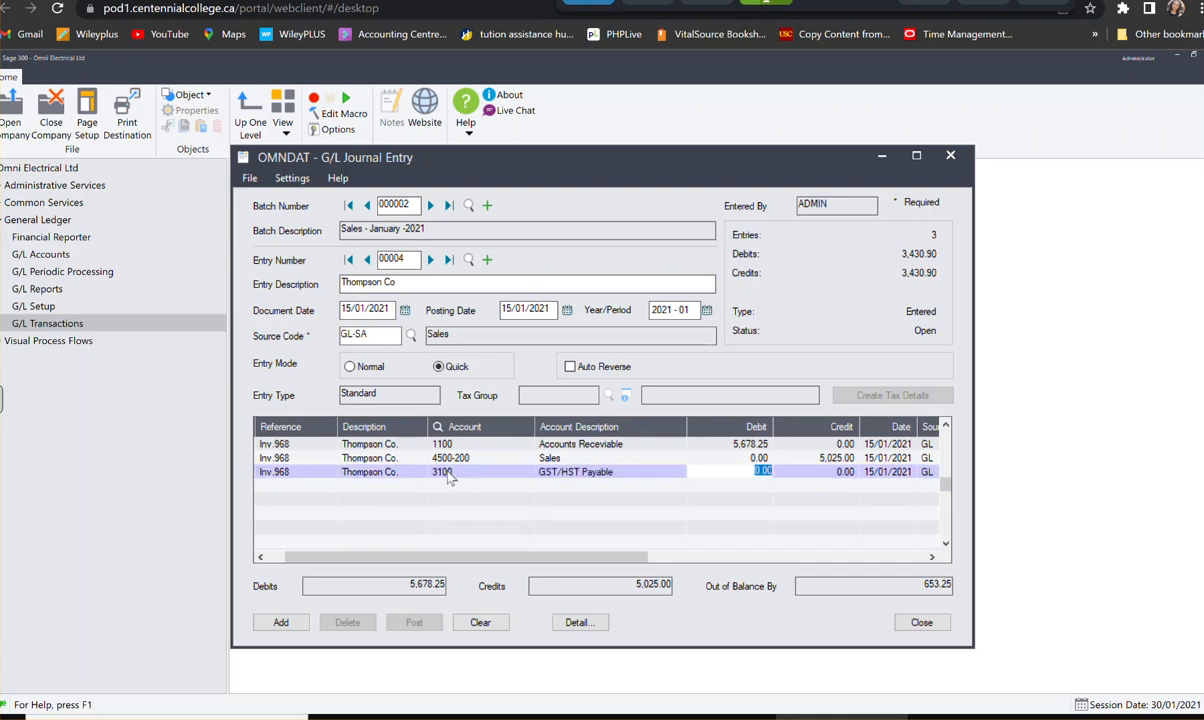
- Calculate 13% of 5025 with the built-in calculator and paste the 653.25 result as the GST/HST Payable line's credit
{"action": "key", "text": "Tab"}
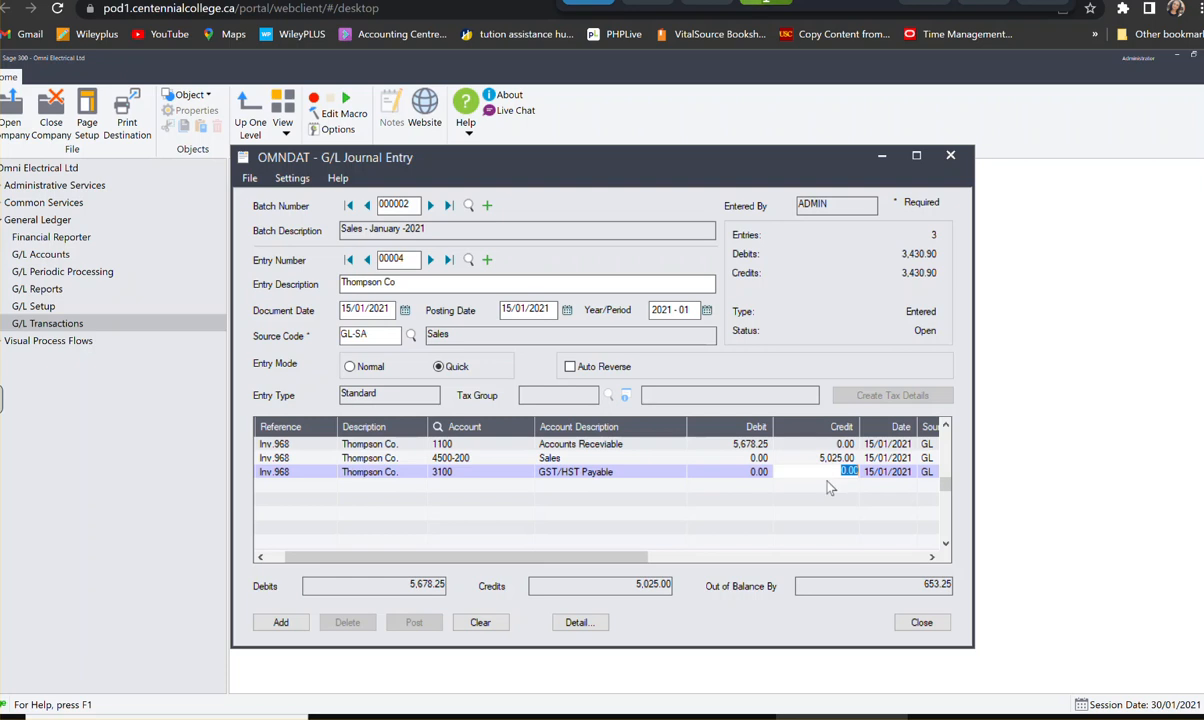
{"action": "key", "text": "F4"}
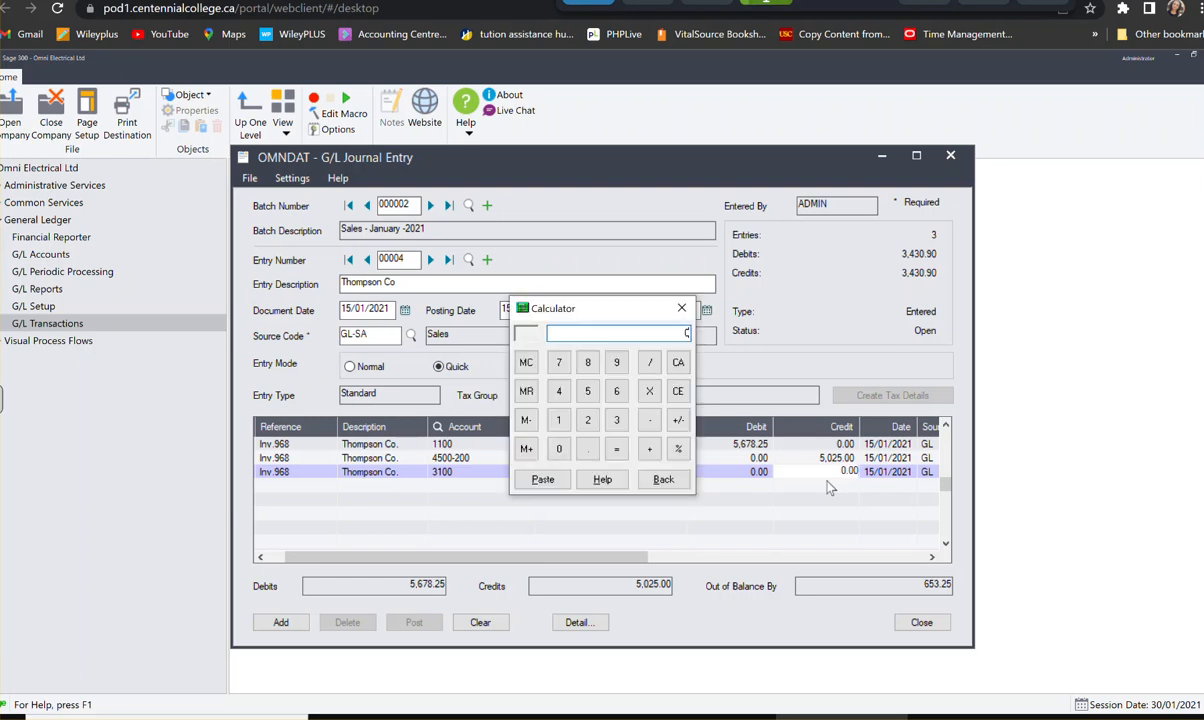
{"action": "left_click", "coordinate": [587, 394]}
{"action": "left_click", "coordinate": [559, 448]}
{"action": "left_click", "coordinate": [594, 430]}
{"action": "left_click", "coordinate": [593, 397]}
{"action": "left_click", "coordinate": [650, 393]}
{"action": "left_click", "coordinate": [559, 420]}
{"action": "left_click", "coordinate": [617, 420]}
{"action": "left_click", "coordinate": [679, 450]}
{"action": "left_click", "coordinate": [617, 450]}
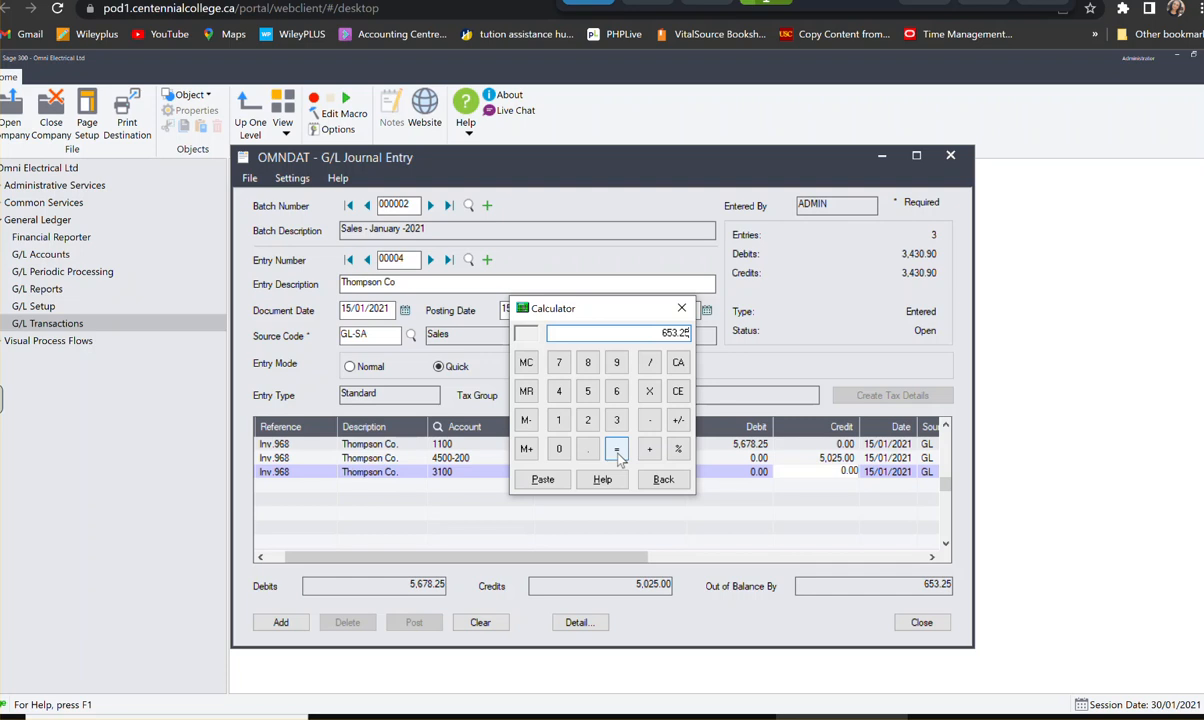
{"action": "left_click", "coordinate": [544, 479]}
{"action": "left_click", "coordinate": [735, 466]}
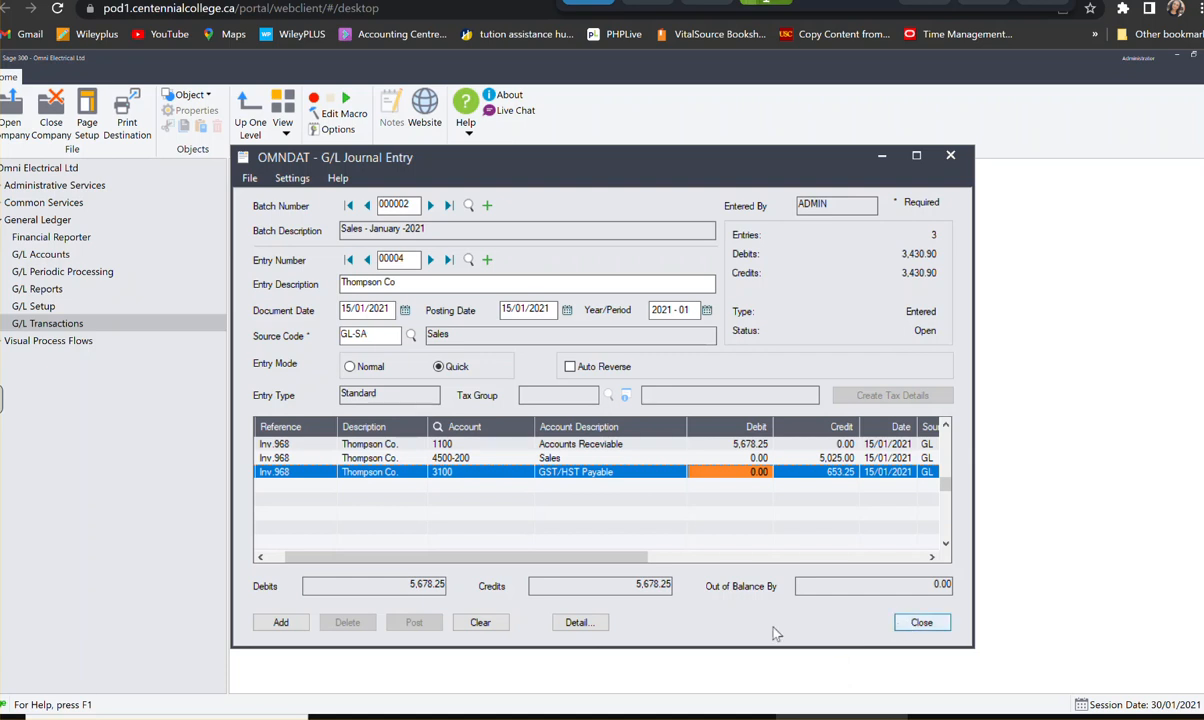
- Add the completed Thompson Co. entry to the batch and describe the new entry as US Metal
{"action": "left_click", "coordinate": [268, 623]}
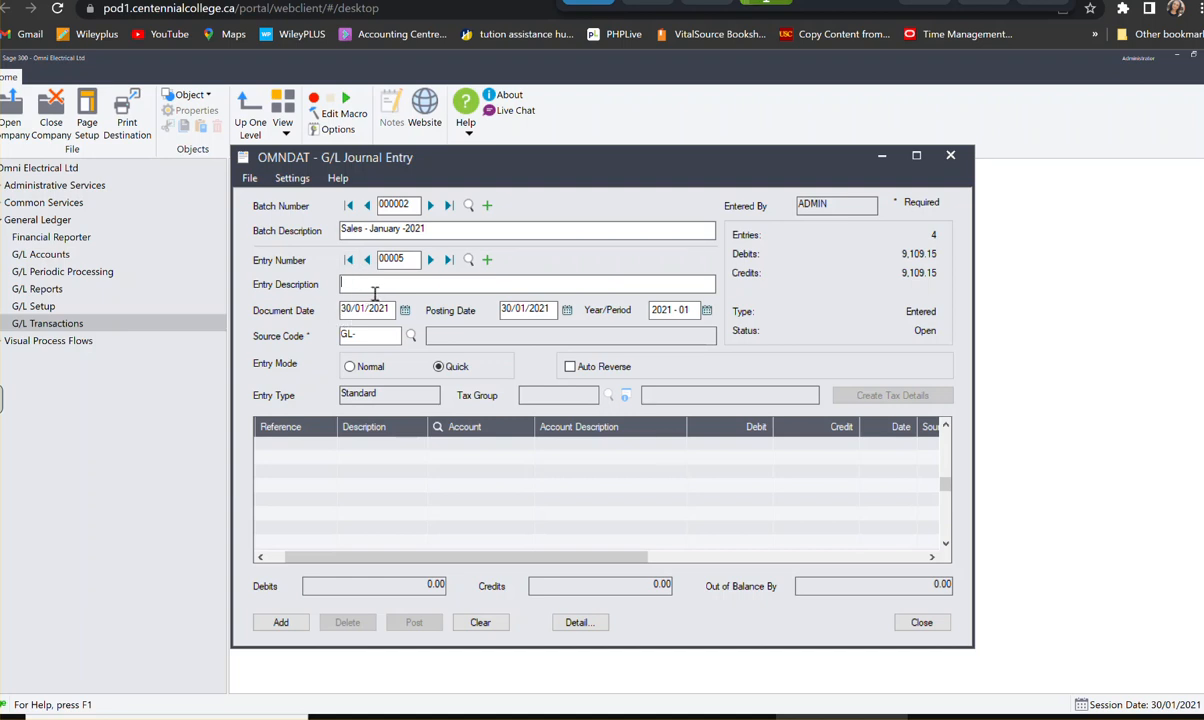
{"action": "type", "text": "US MEtal"}
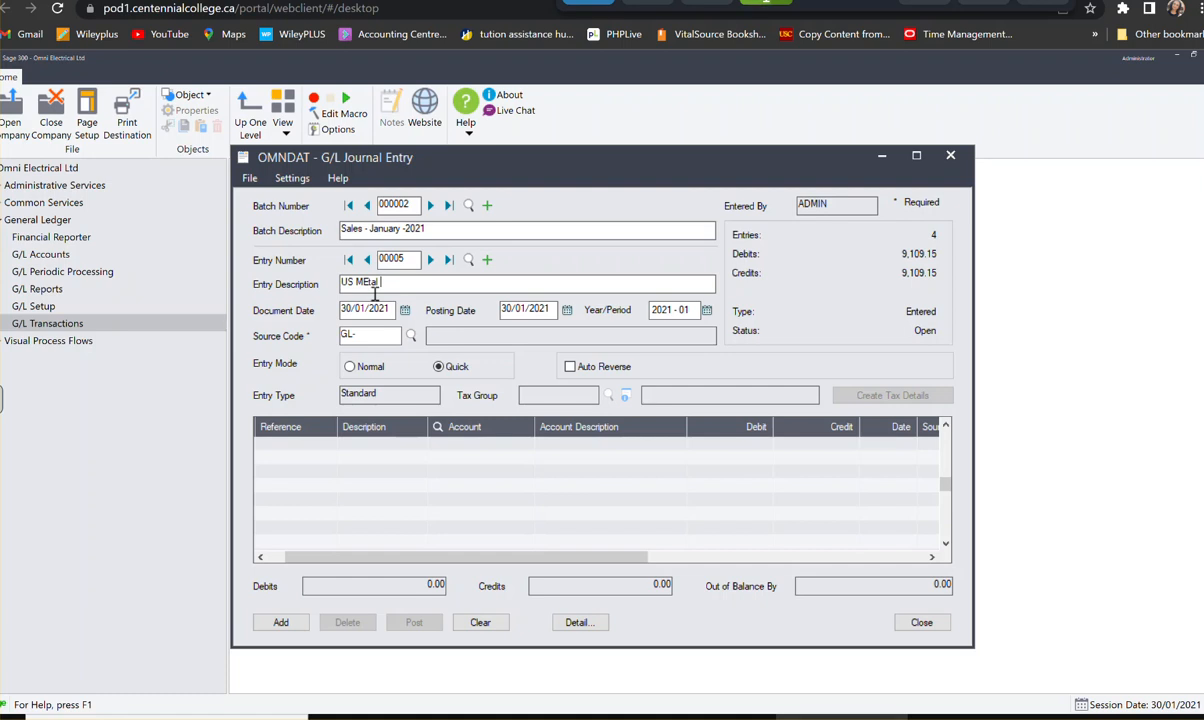
{"action": "key", "text": "BackSpace"}
{"action": "key", "text": "BackSpace"}
{"action": "key", "text": "BackSpace"}
{"action": "key", "text": "BackSpace"}
{"action": "type", "text": "etal"}
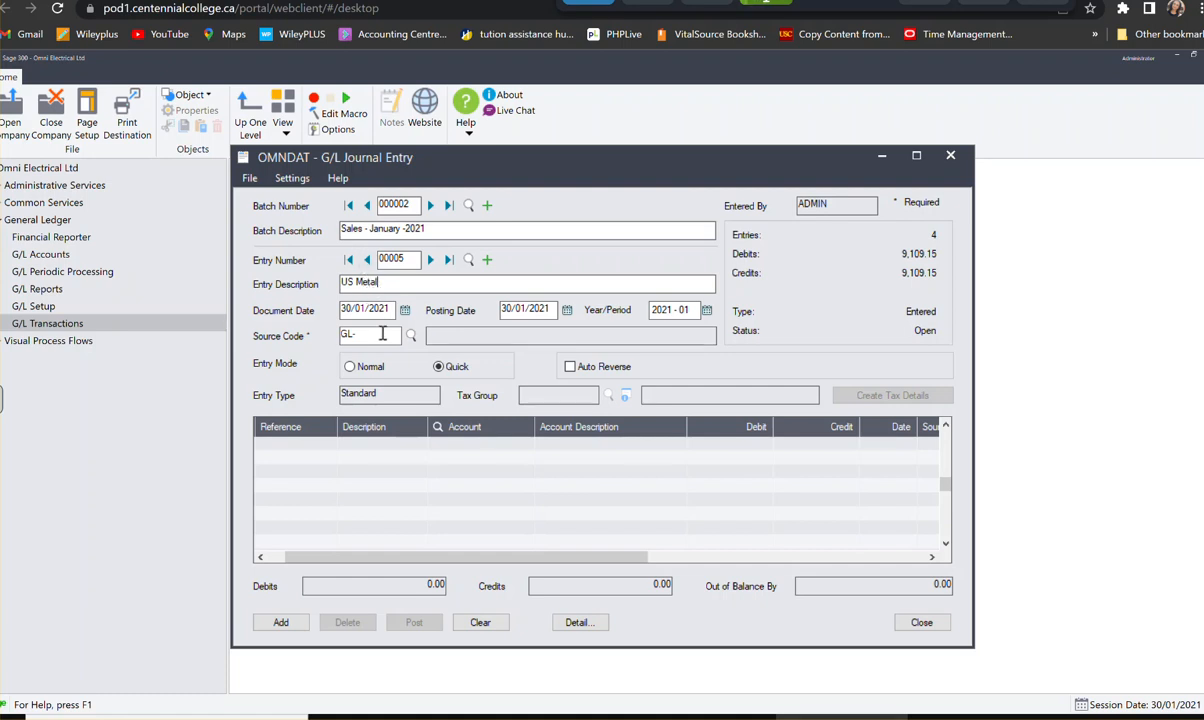
- Date the US Metal entry 15/01/2021 and set its source code to GL-SA
{"action": "left_click", "coordinate": [383, 309]}
{"action": "left_click", "coordinate": [404, 310]}
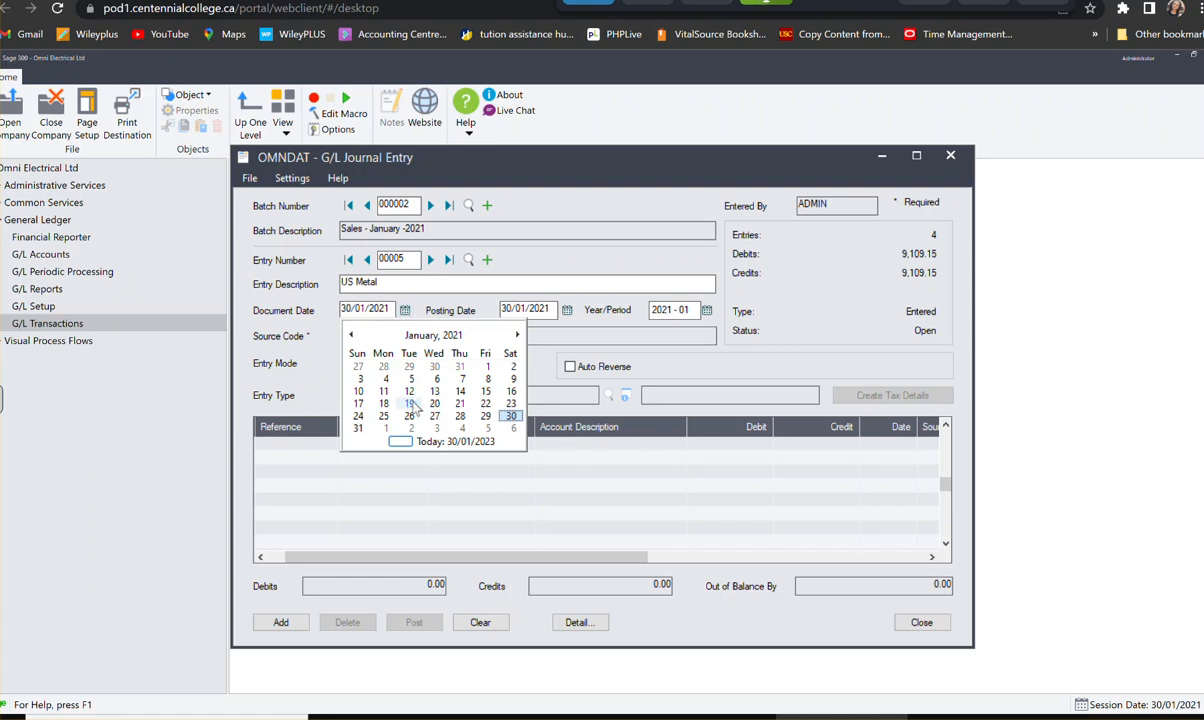
{"action": "left_click", "coordinate": [485, 391]}
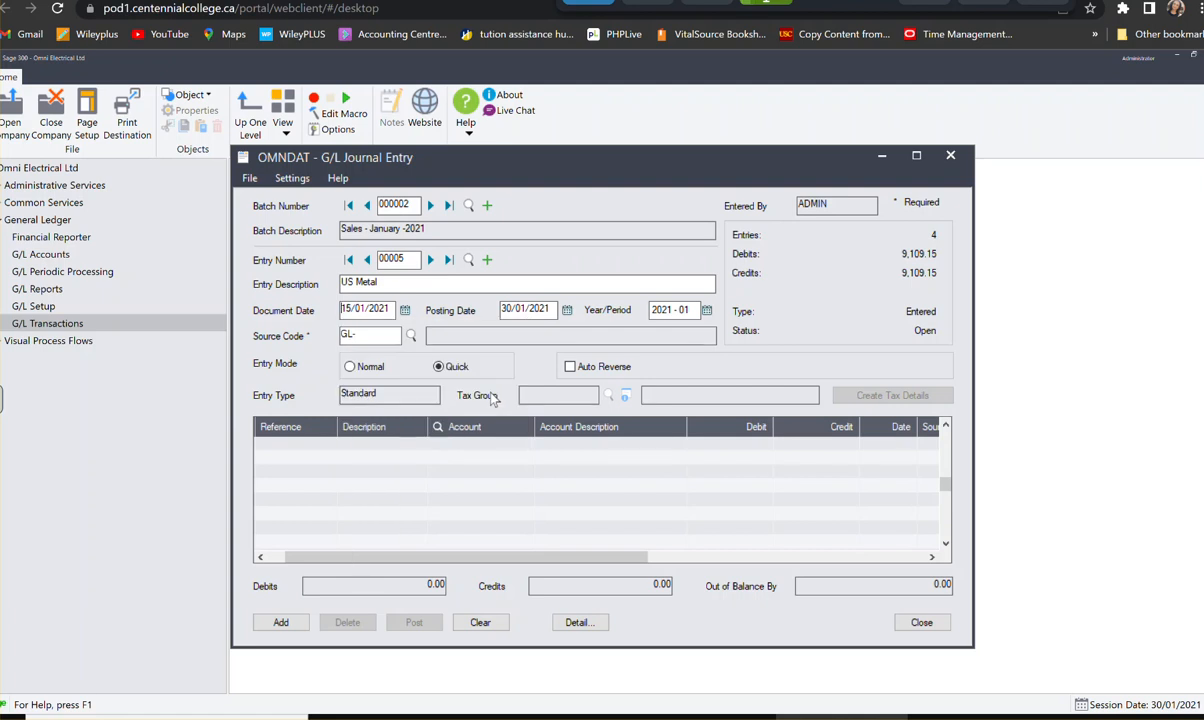
{"action": "left_click", "coordinate": [390, 335]}
{"action": "type", "text": "GL-SA"}
- Start the first US Metal detail line with reference INv1009, description US Metal and account 1100, Accounts Receivable
{"action": "left_click", "coordinate": [281, 456]}
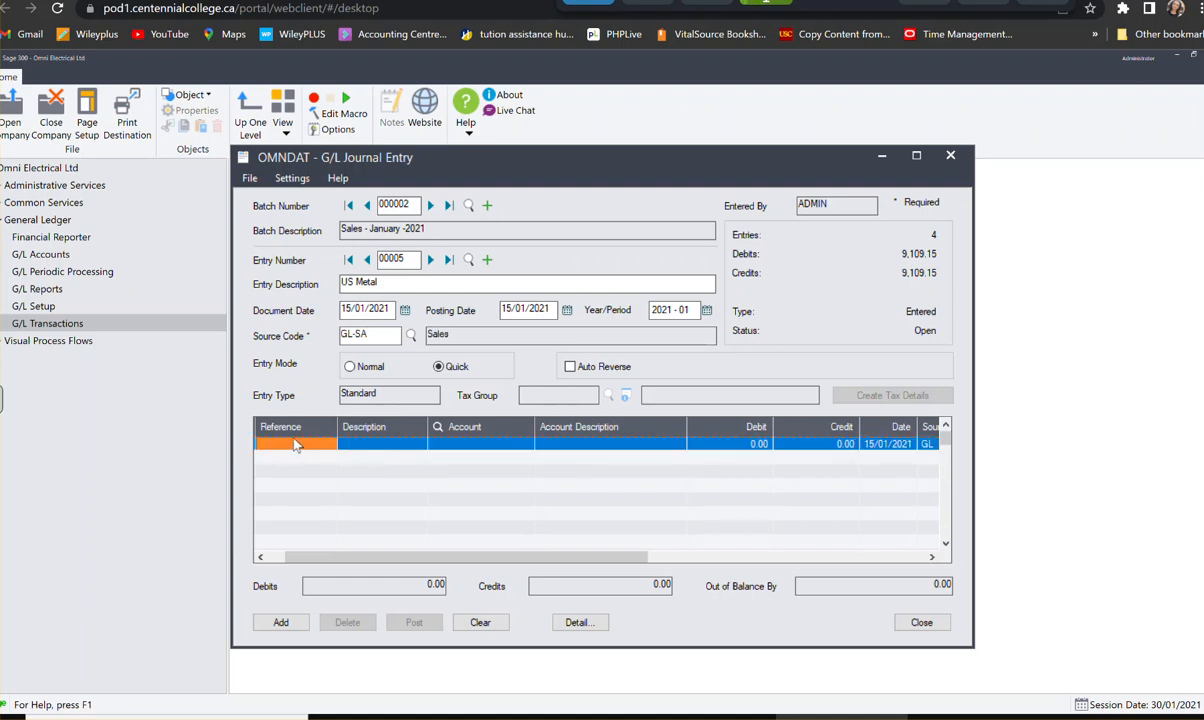
{"action": "type", "text": "INv"}
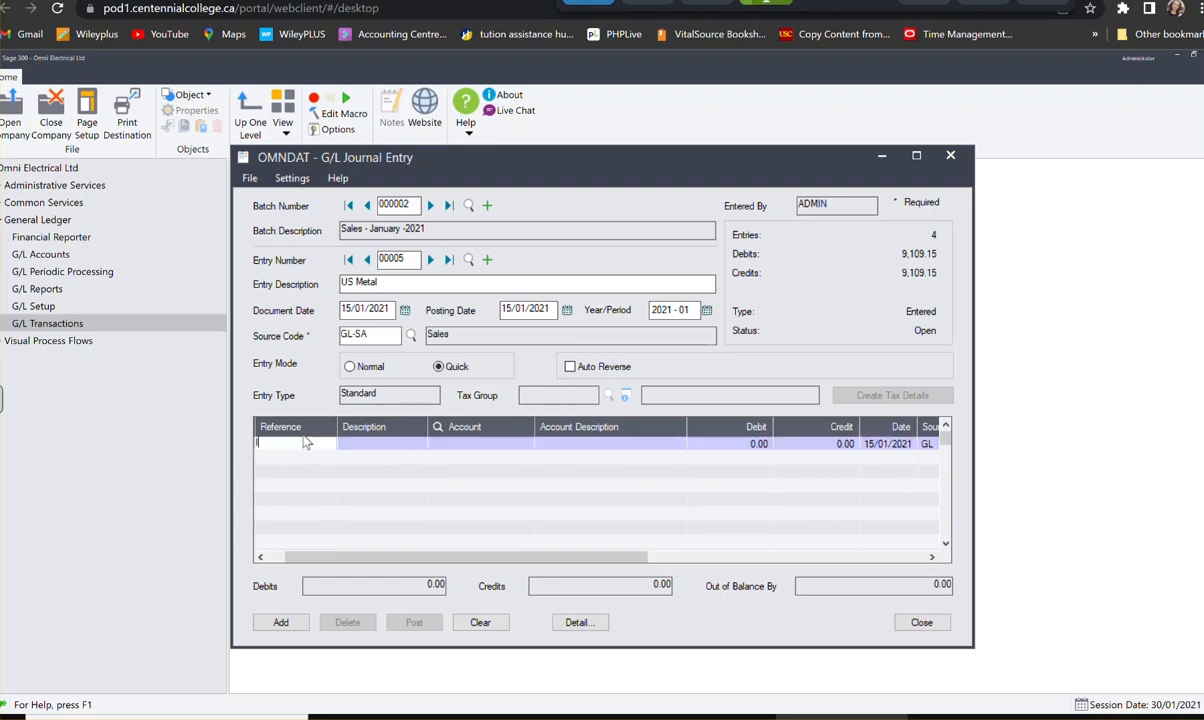
{"action": "type", "text": "1009"}
{"action": "key", "text": "Tab"}
{"action": "type", "text": "US Metal"}
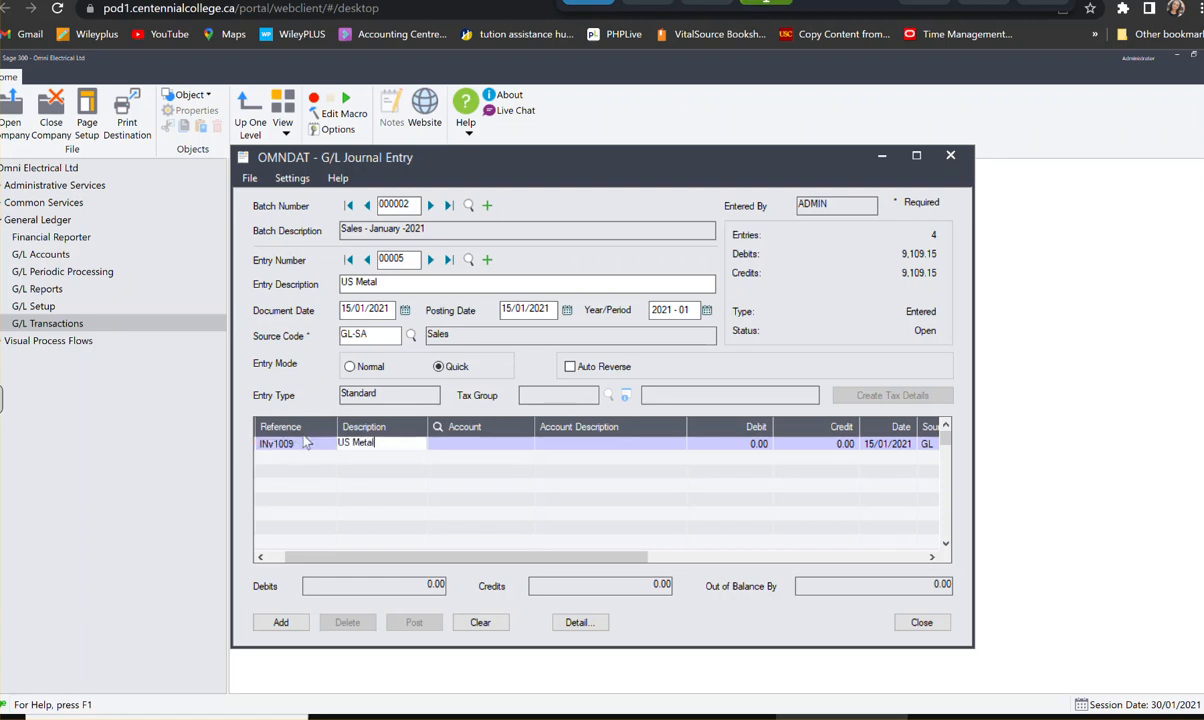
{"action": "key", "text": "Tab"}
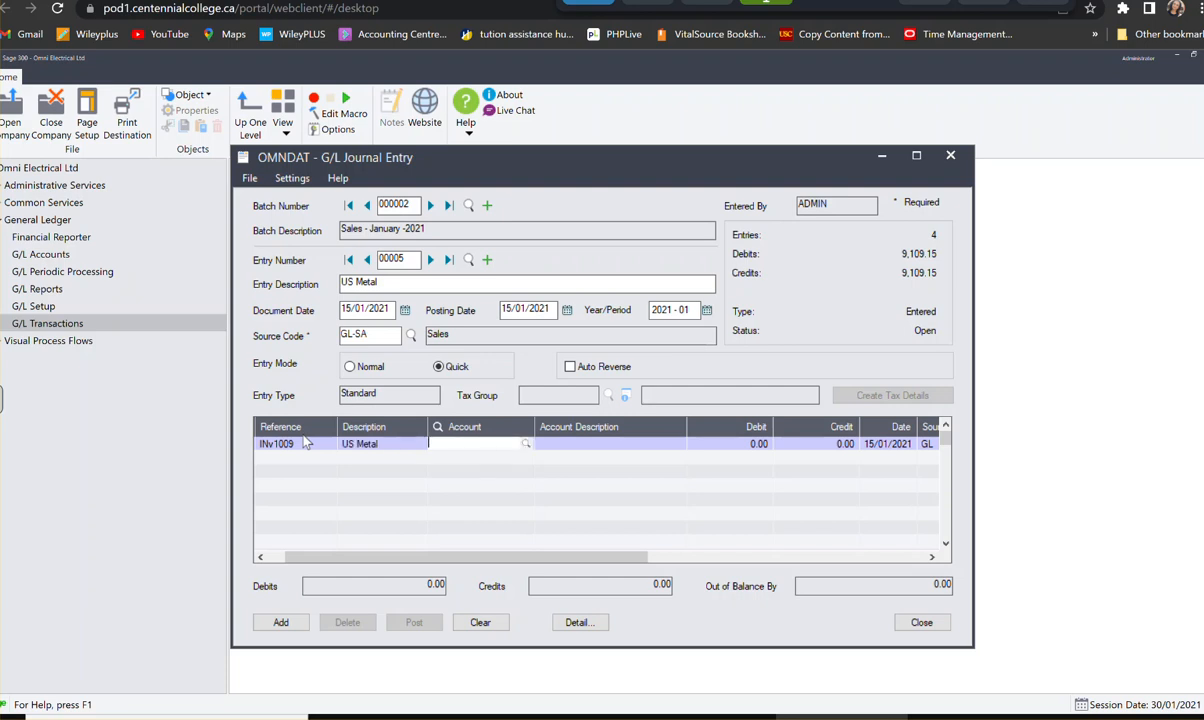
{"action": "type", "text": "1100"}
{"action": "key", "text": "Tab"}
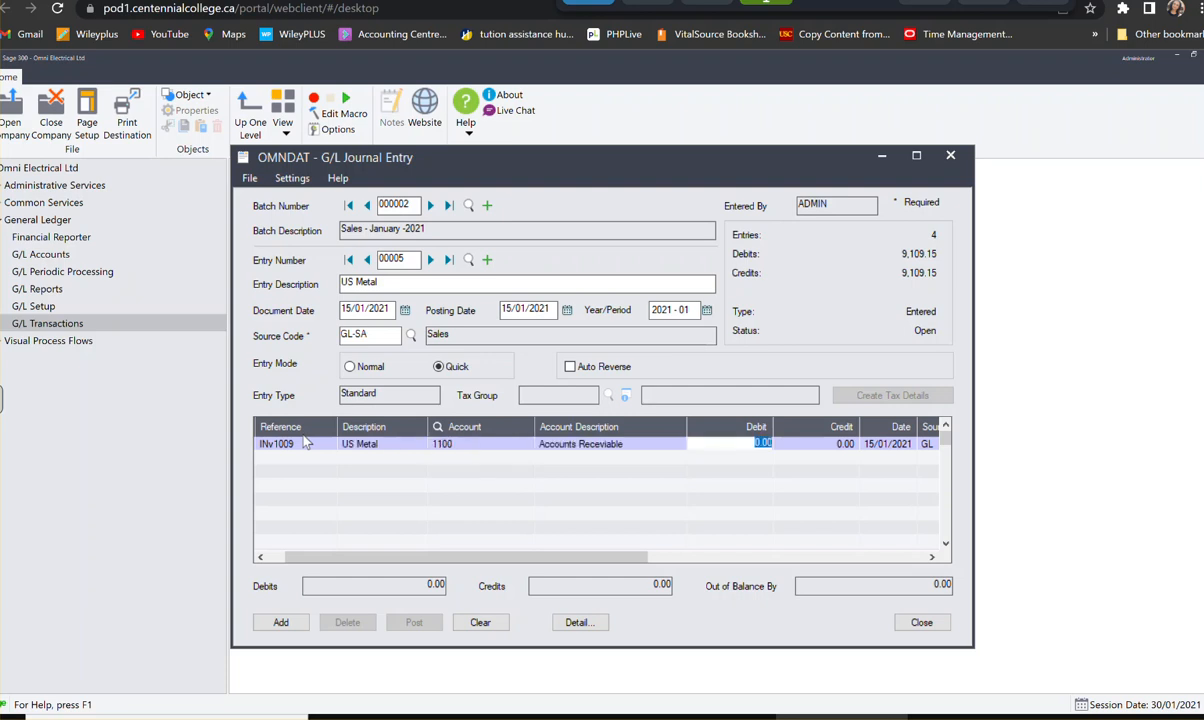
- Enter a debit of 3,058.00 on the US Metal Accounts Receivable line
{"action": "type", "text": "3,058"}
{"action": "key", "text": "Tab"}
{"action": "key", "text": "Tab"}
{"action": "key", "text": "Tab"}
- Start a second US Metal line and assign it Sales account 4500-200
{"action": "key", "text": "Tab"}
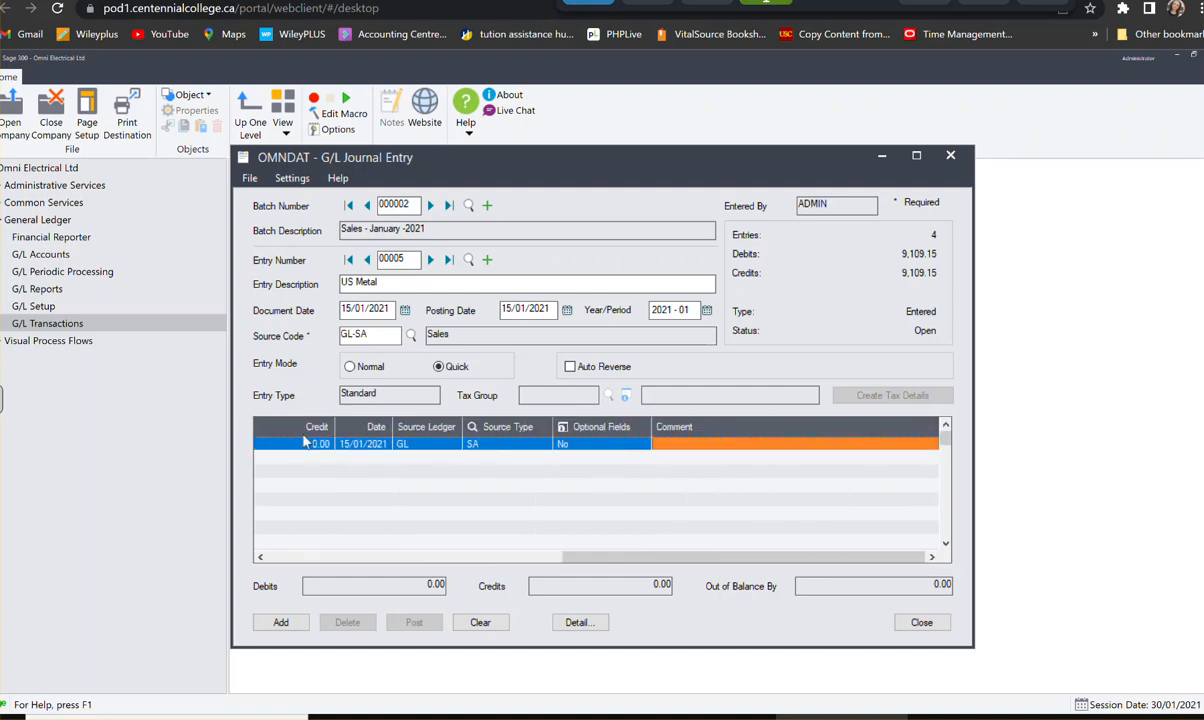
{"action": "key", "text": "Tab"}
{"action": "key", "text": "Tab"}
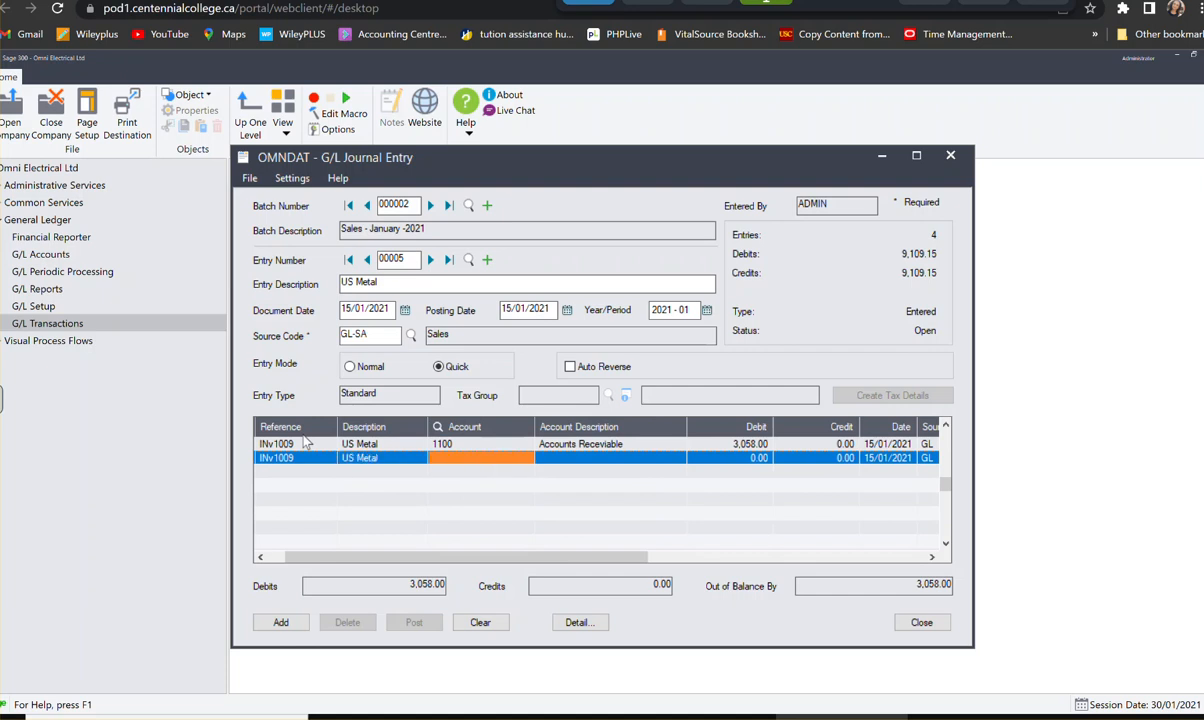
{"action": "type", "text": "4"}
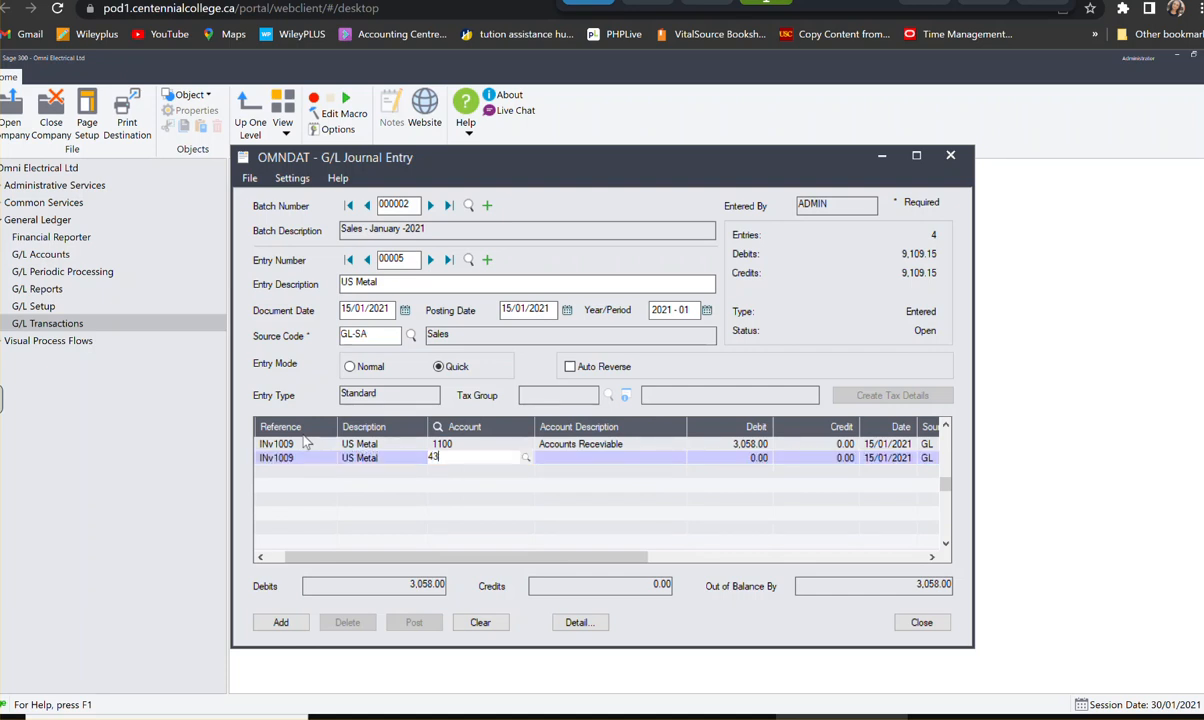
{"action": "type", "text": "500200"}
{"action": "key", "text": "Tab"}
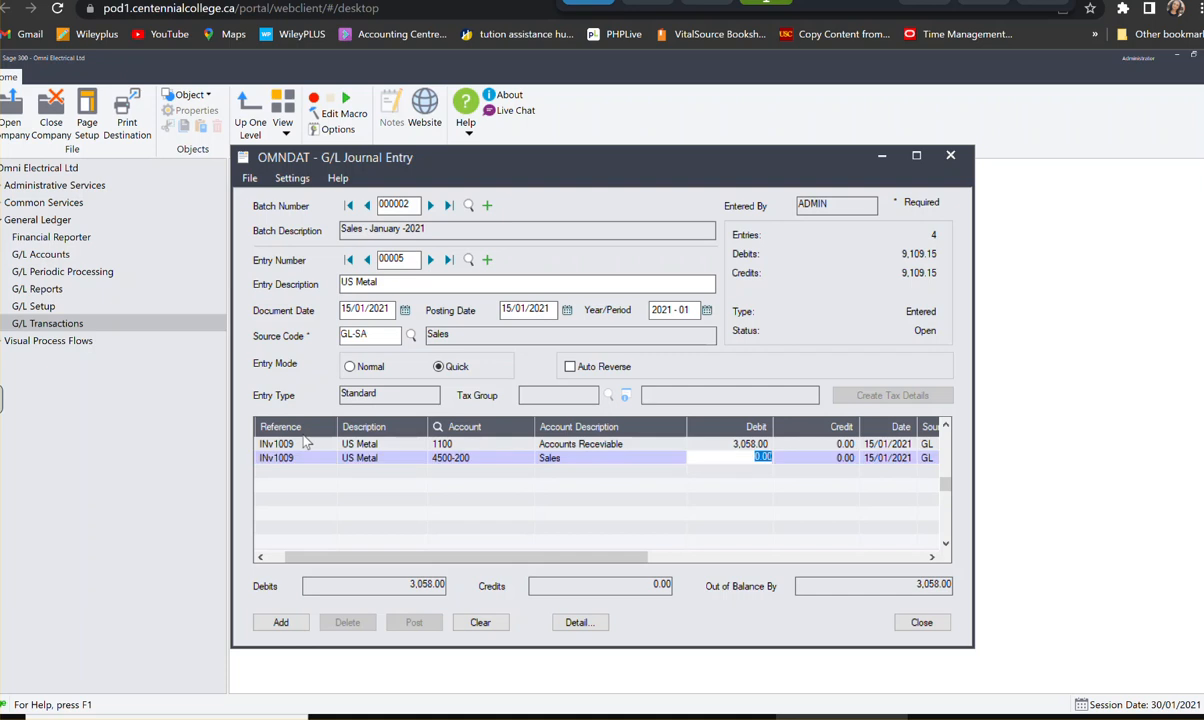
- Enter a credit of 3,058.00 on the US Metal Sales line and add the entry to the batch
{"action": "key", "text": "Tab"}
{"action": "type", "text": "3,058"}
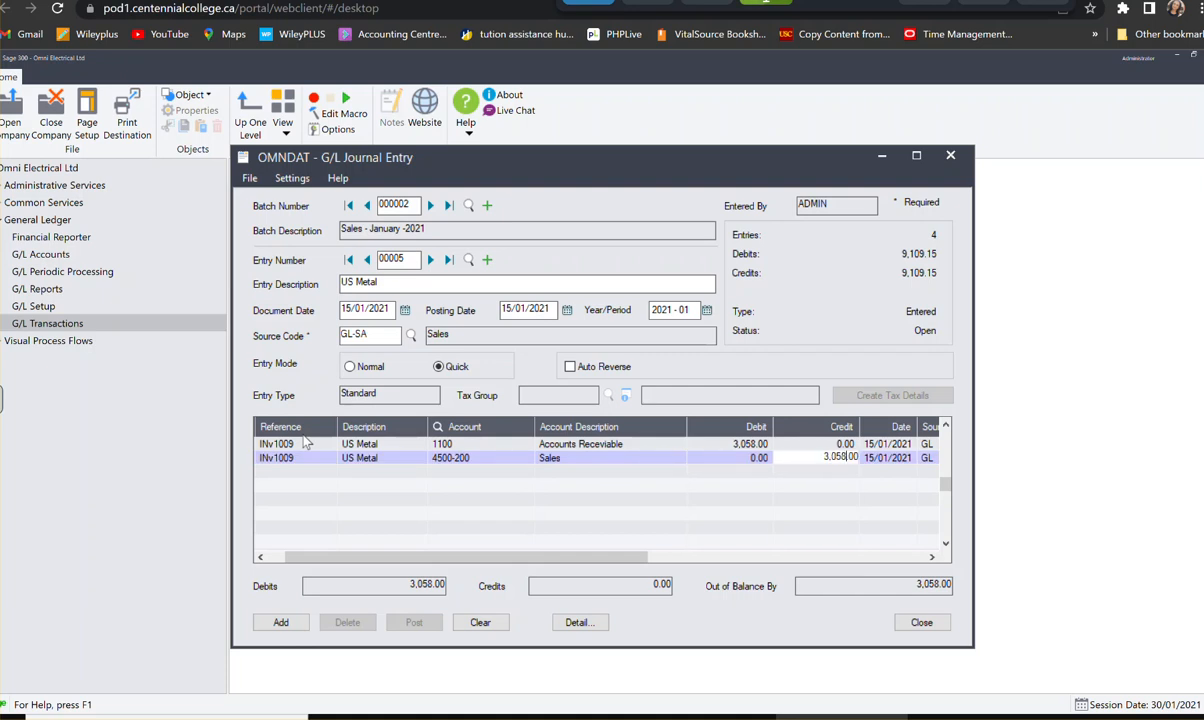
{"action": "key", "text": "Tab"}
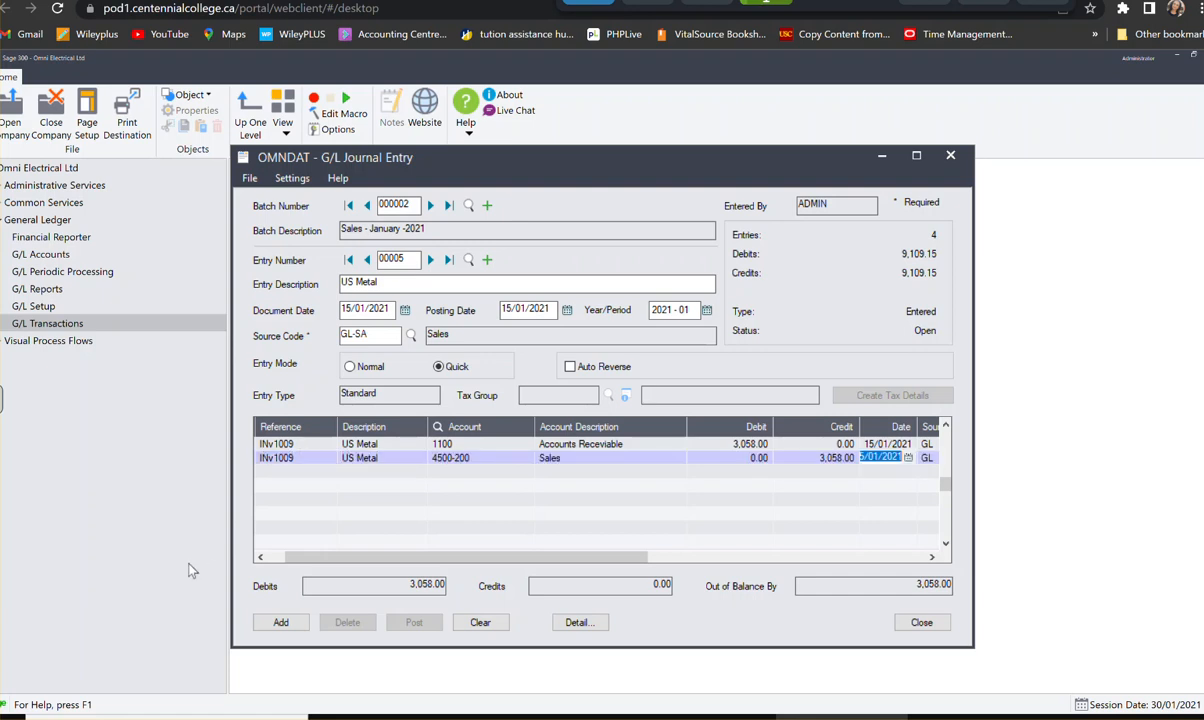
{"action": "left_click", "coordinate": [281, 622]}
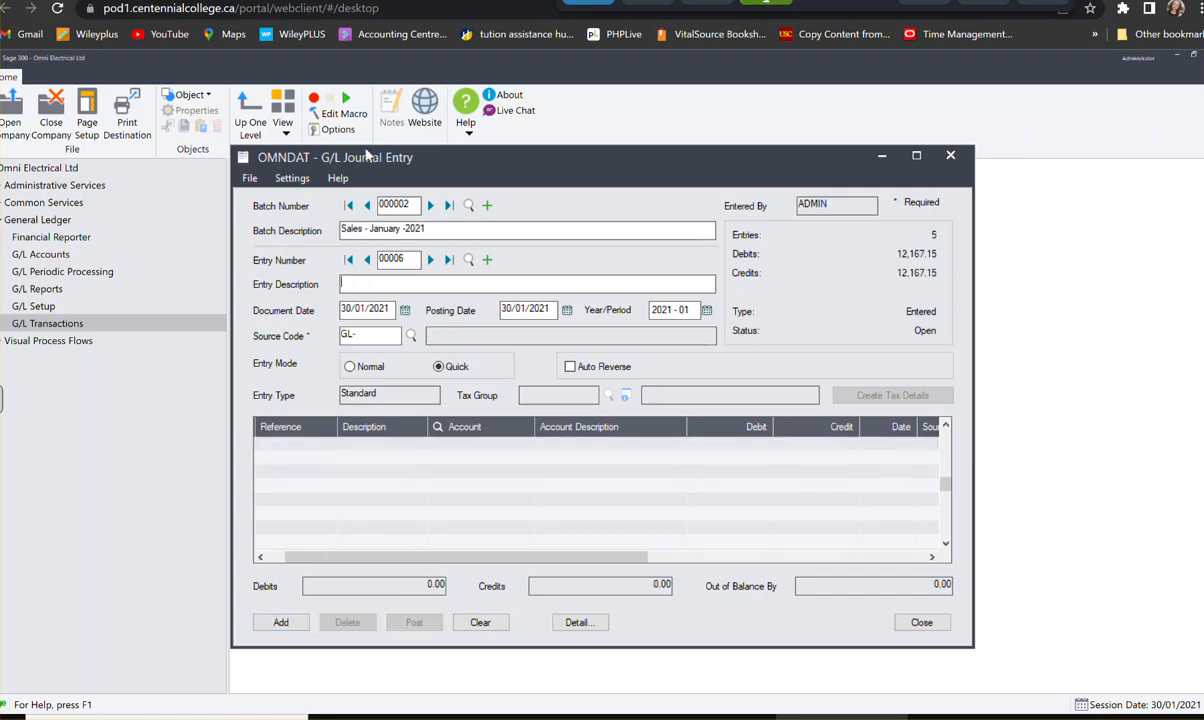
- Go back to entry 00004, Thompson Co, change its document and posting dates to 06/01/2021, and save it
{"action": "left_click", "coordinate": [368, 261]}
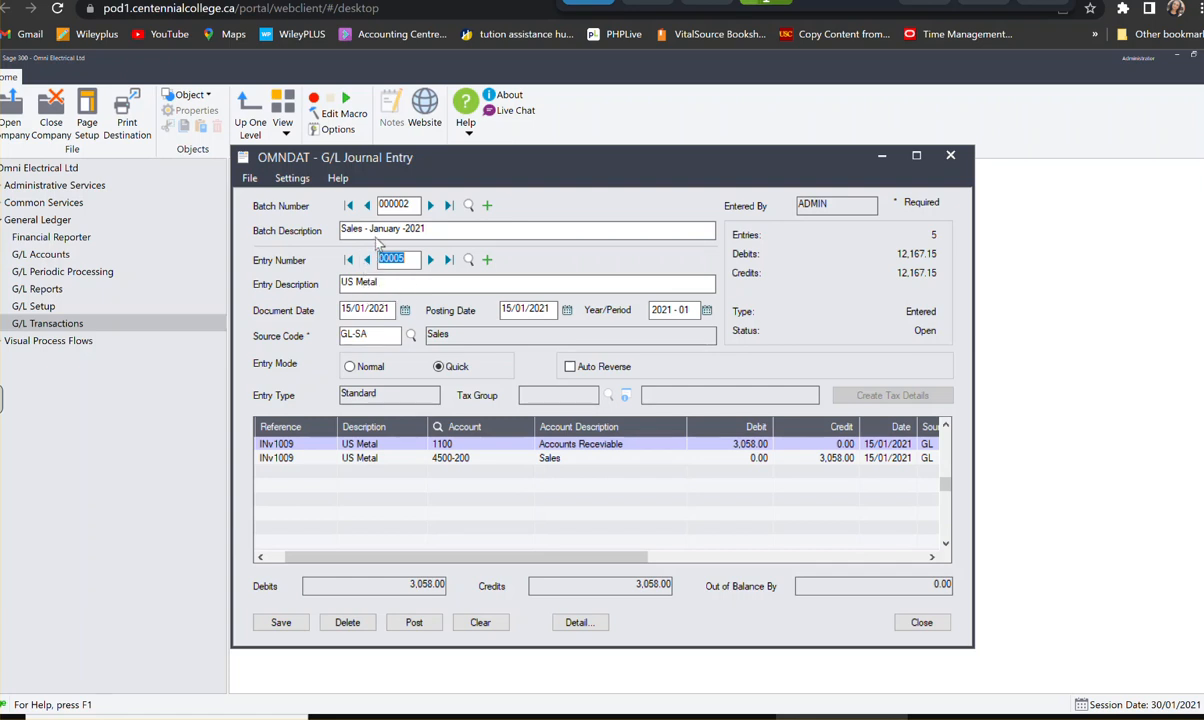
{"action": "left_click", "coordinate": [368, 261]}
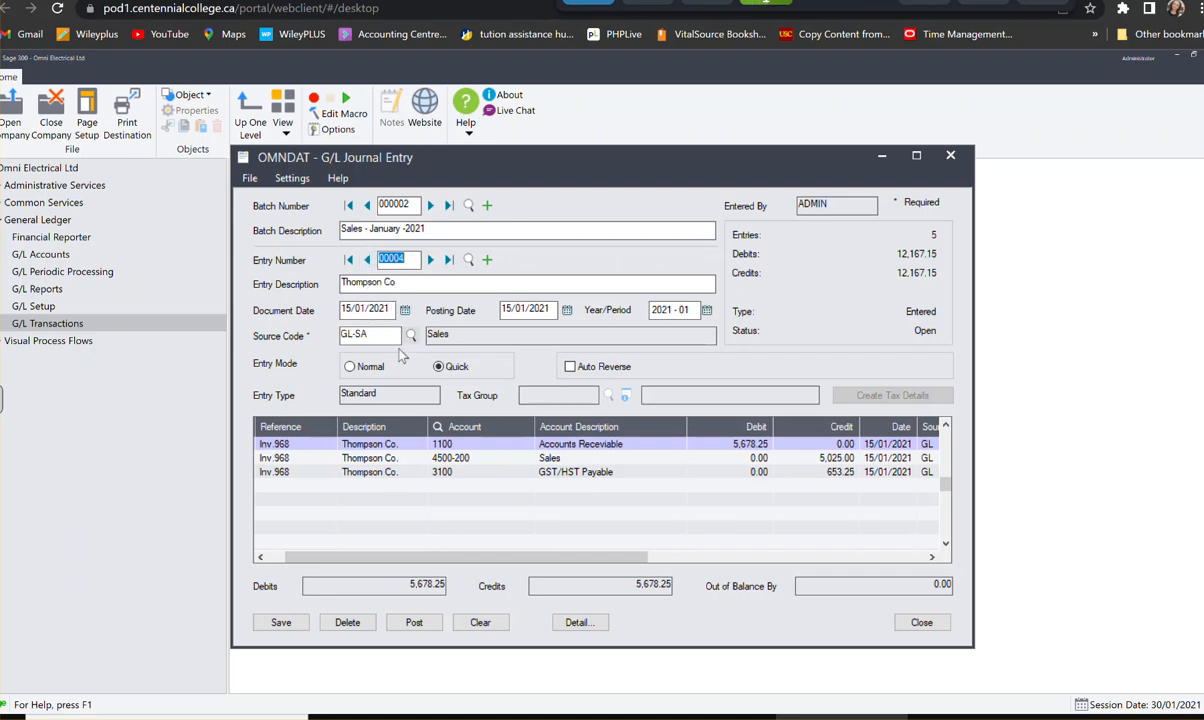
{"action": "left_click", "coordinate": [386, 307]}
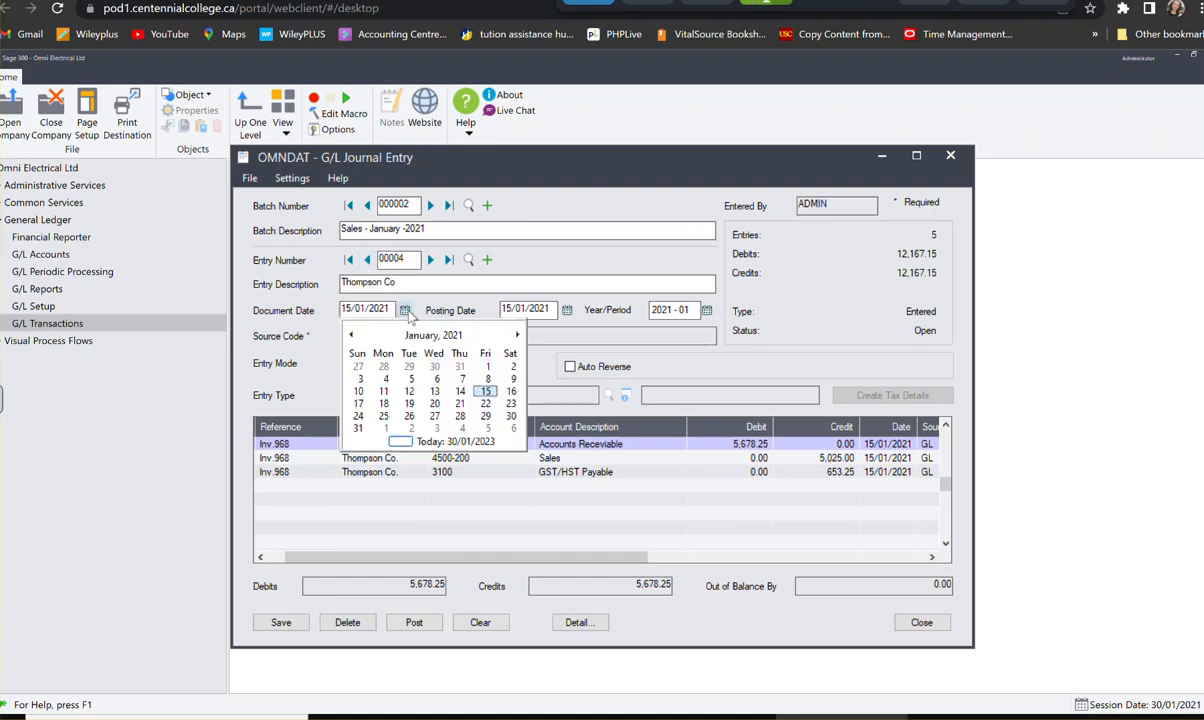
{"action": "left_click", "coordinate": [436, 379]}
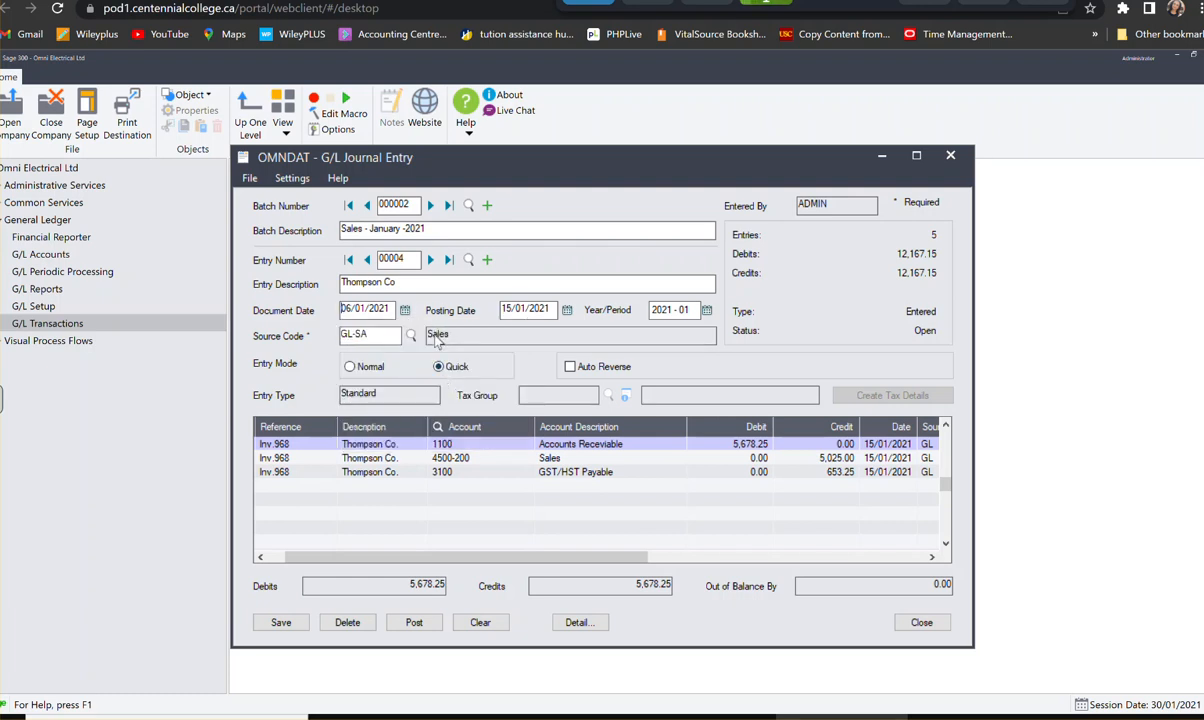
{"action": "key", "text": "Tab"}
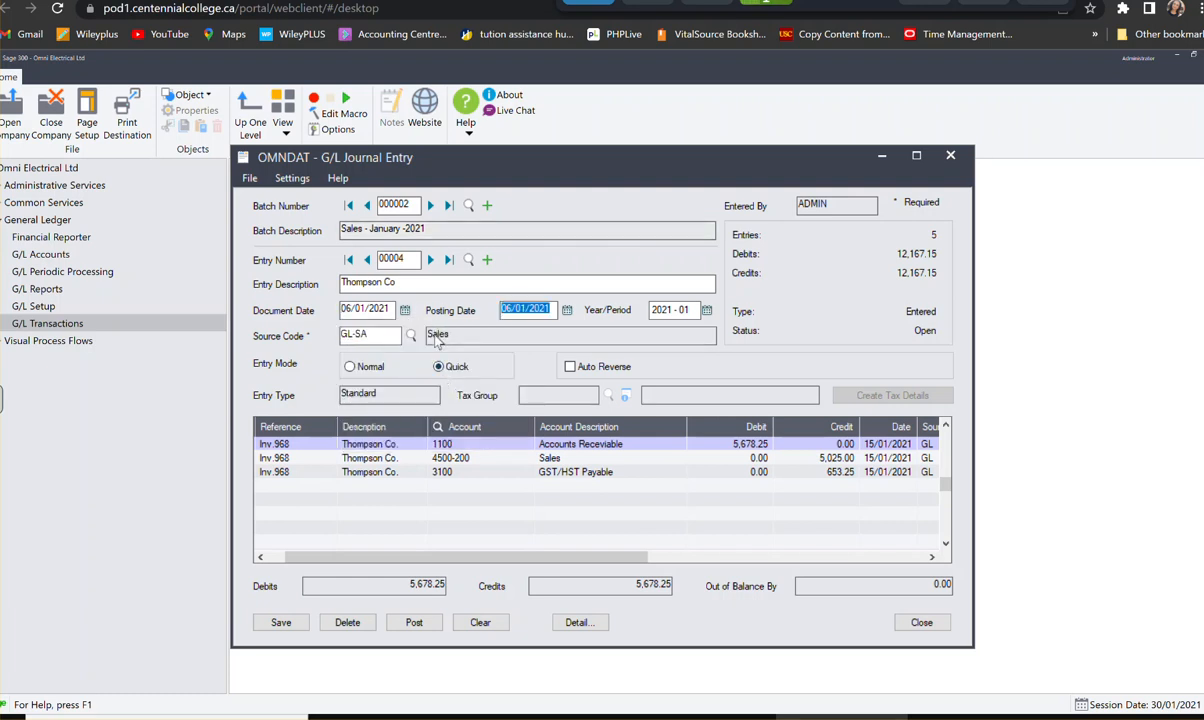
{"action": "left_click", "coordinate": [281, 622]}
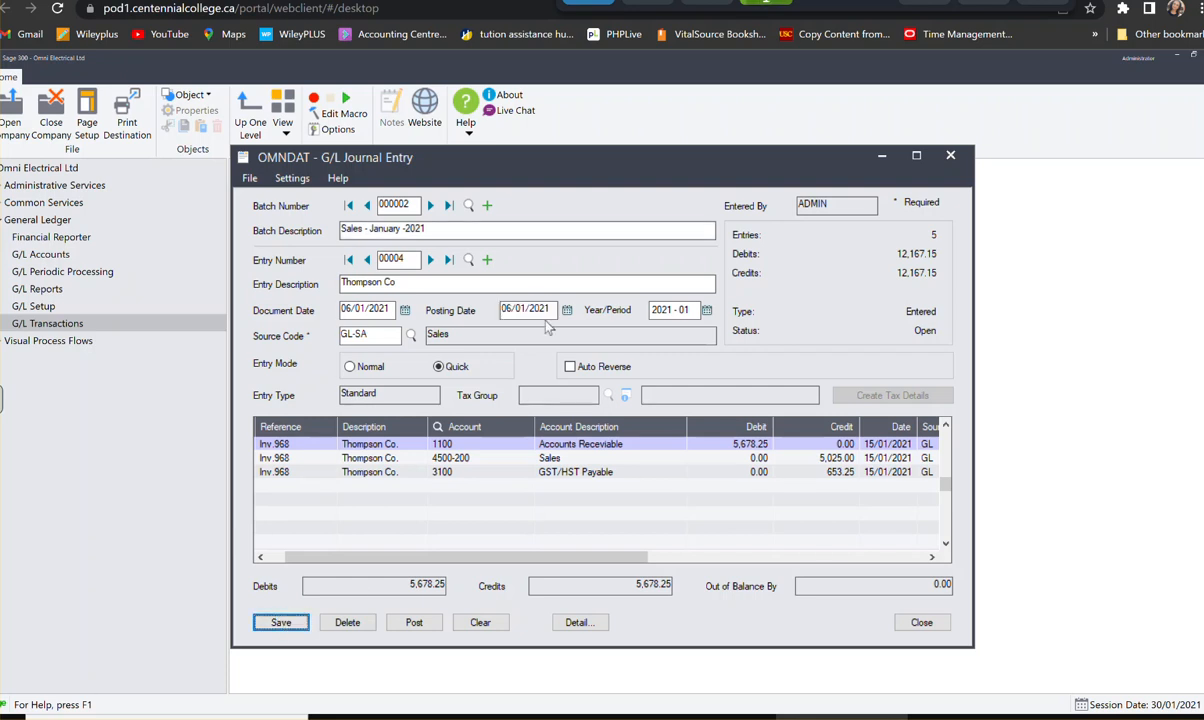
- Create a new entry in the January sales batch and describe it as Lang Machinery
{"action": "left_click", "coordinate": [431, 260]}
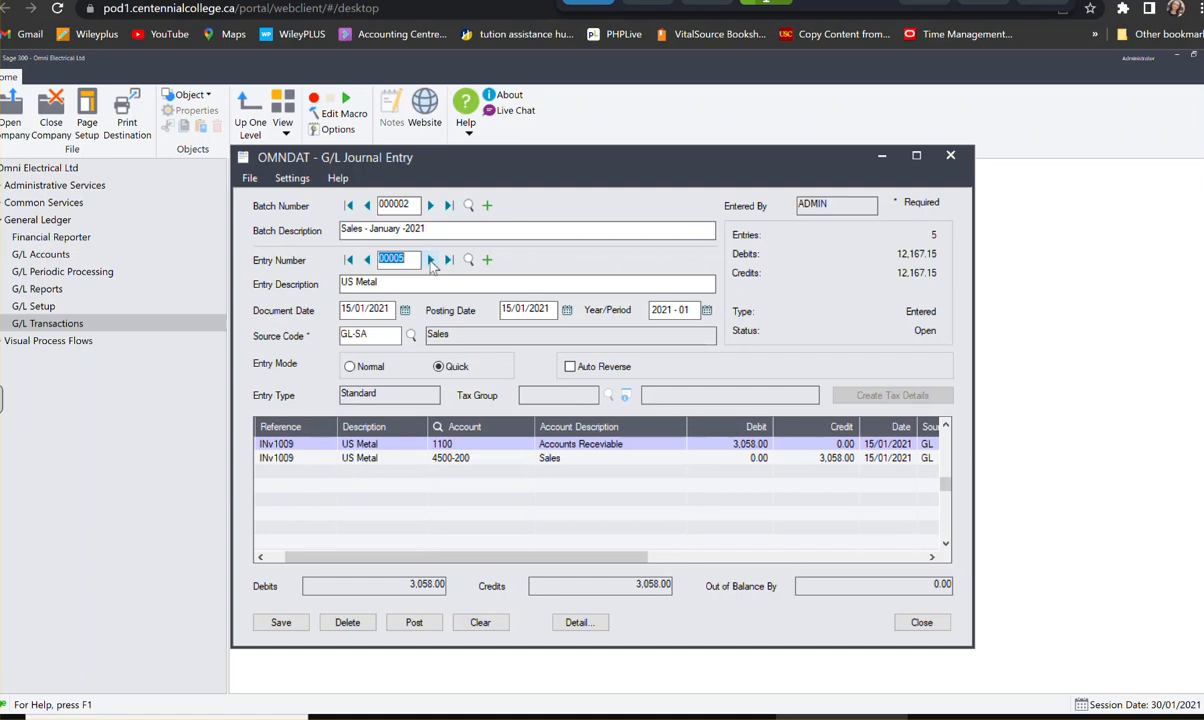
{"action": "left_click", "coordinate": [487, 260]}
{"action": "left_click", "coordinate": [363, 287]}
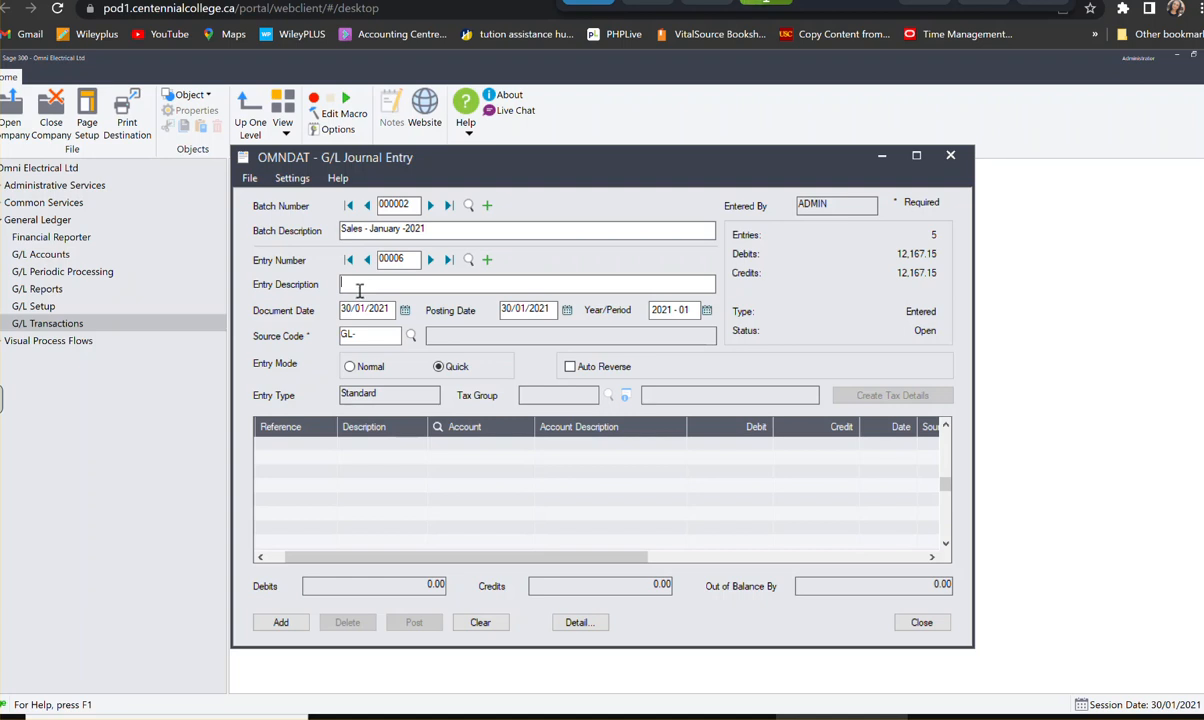
{"action": "type", "text": "Lamps"}
{"action": "key", "text": "BackSpace"}
{"action": "key", "text": "BackSpace"}
{"action": "type", "text": "ng Machinery"}
- Date the Lang Machinery entry 30/01/2021 and set its source code to GL-SA
{"action": "left_click", "coordinate": [405, 311]}
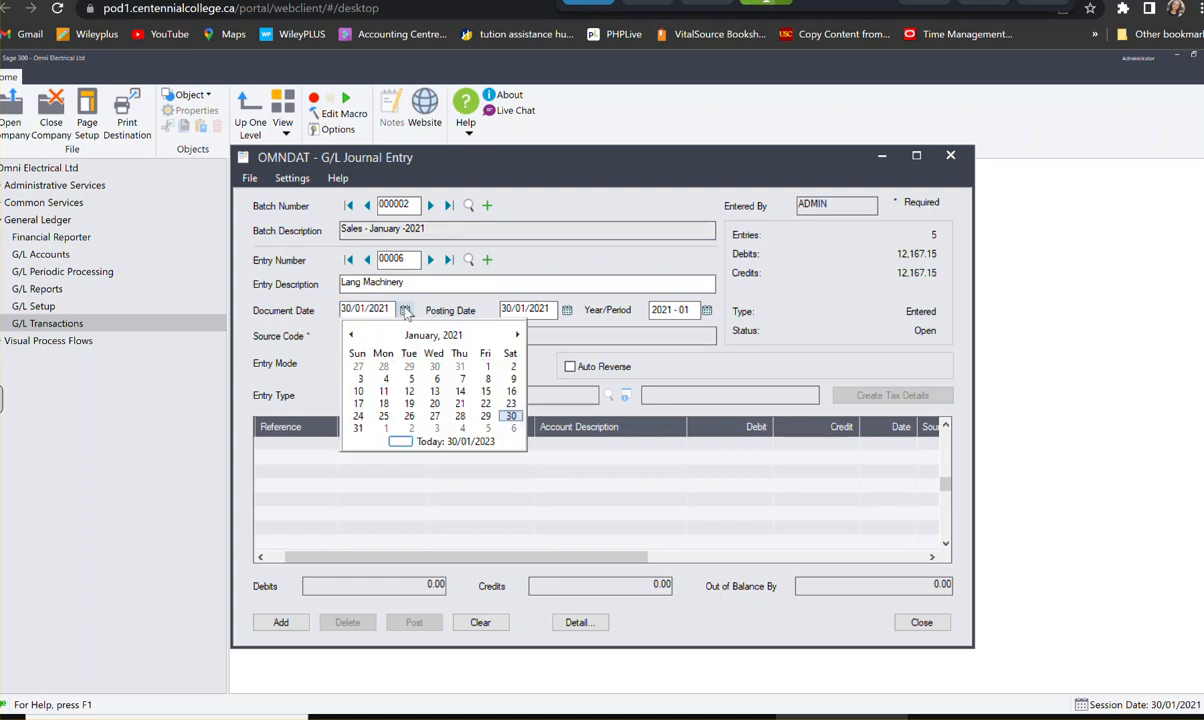
{"action": "left_click", "coordinate": [511, 417]}
{"action": "left_click", "coordinate": [367, 334]}
{"action": "type", "text": "GL-"}
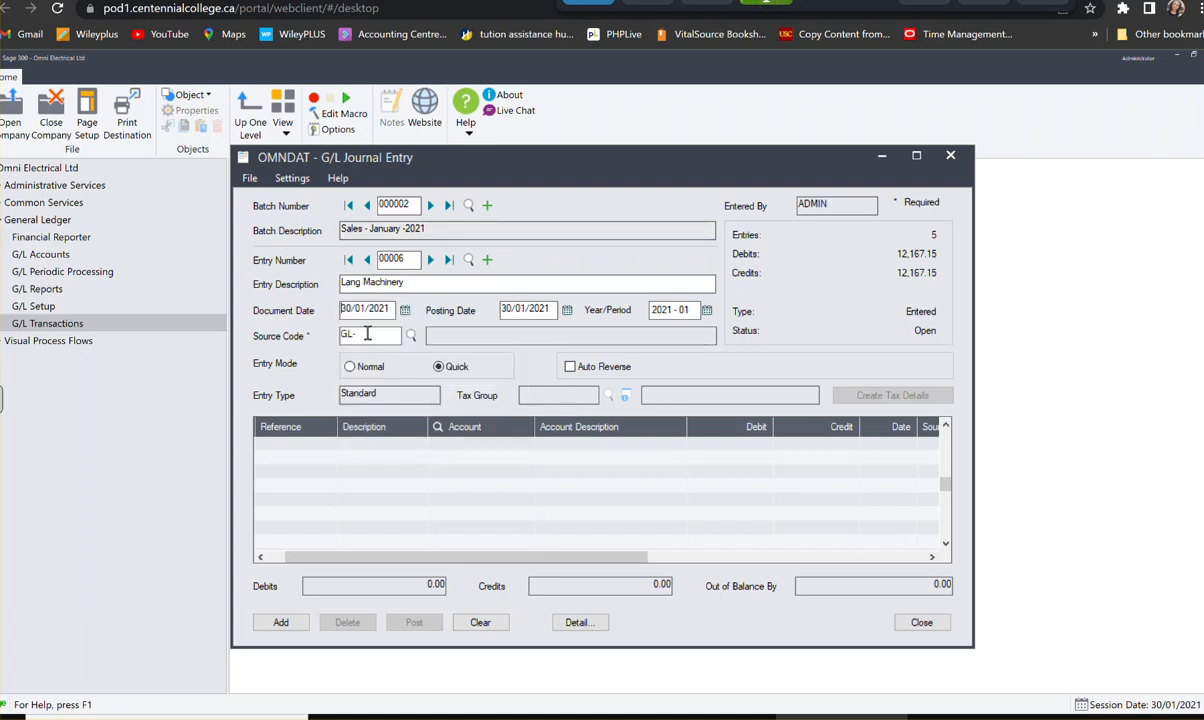
{"action": "type", "text": "SA"}
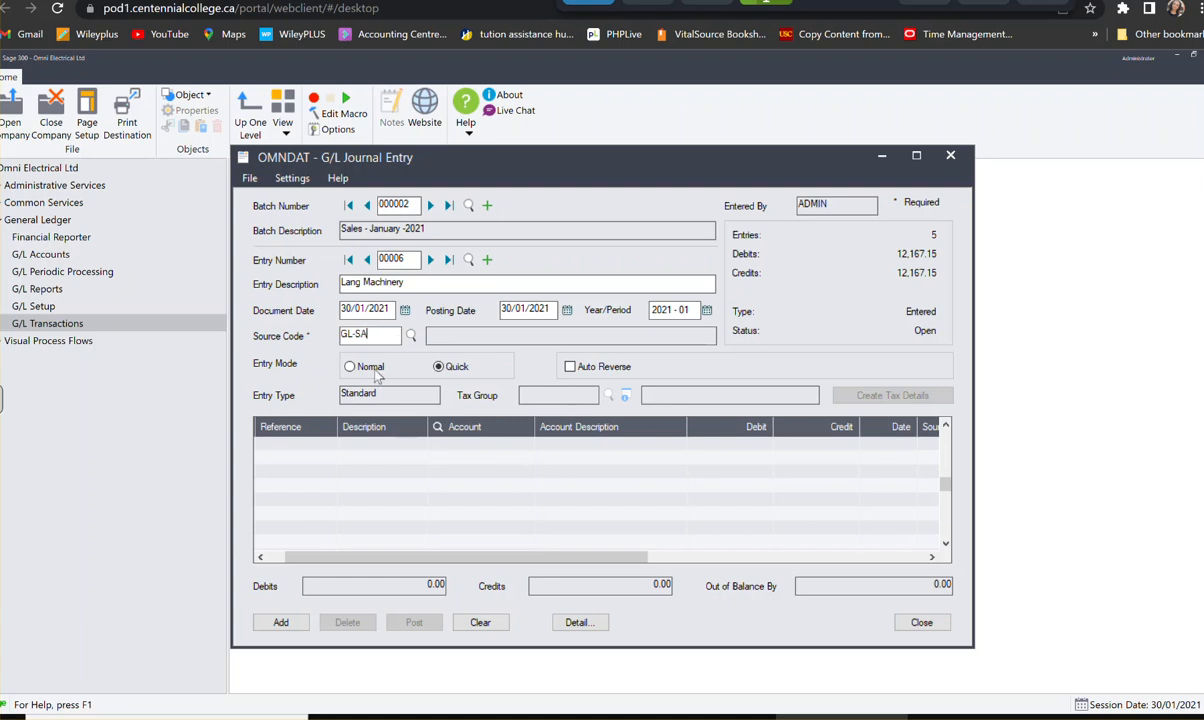
{"action": "key", "text": "Tab"}
- Start the first Lang Machinery detail line with reference inv.1010 and the company's name as description
{"action": "left_click", "coordinate": [303, 456]}
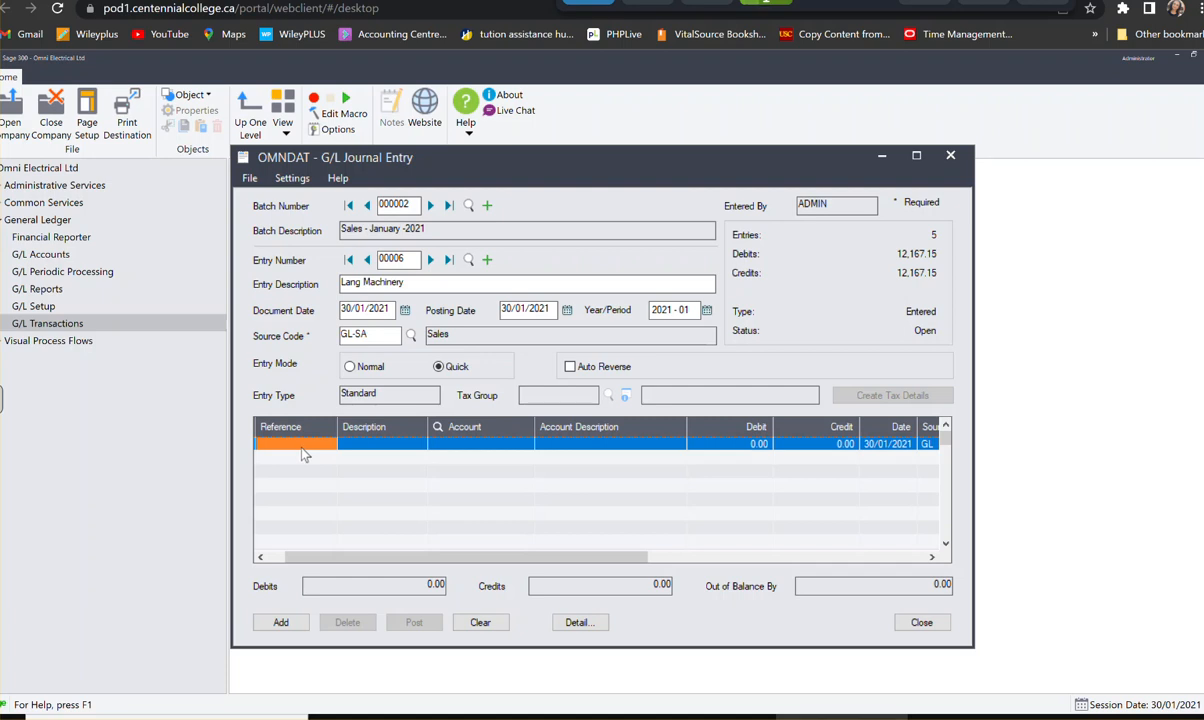
{"action": "left_click", "coordinate": [301, 449]}
{"action": "type", "text": "inv.1010"}
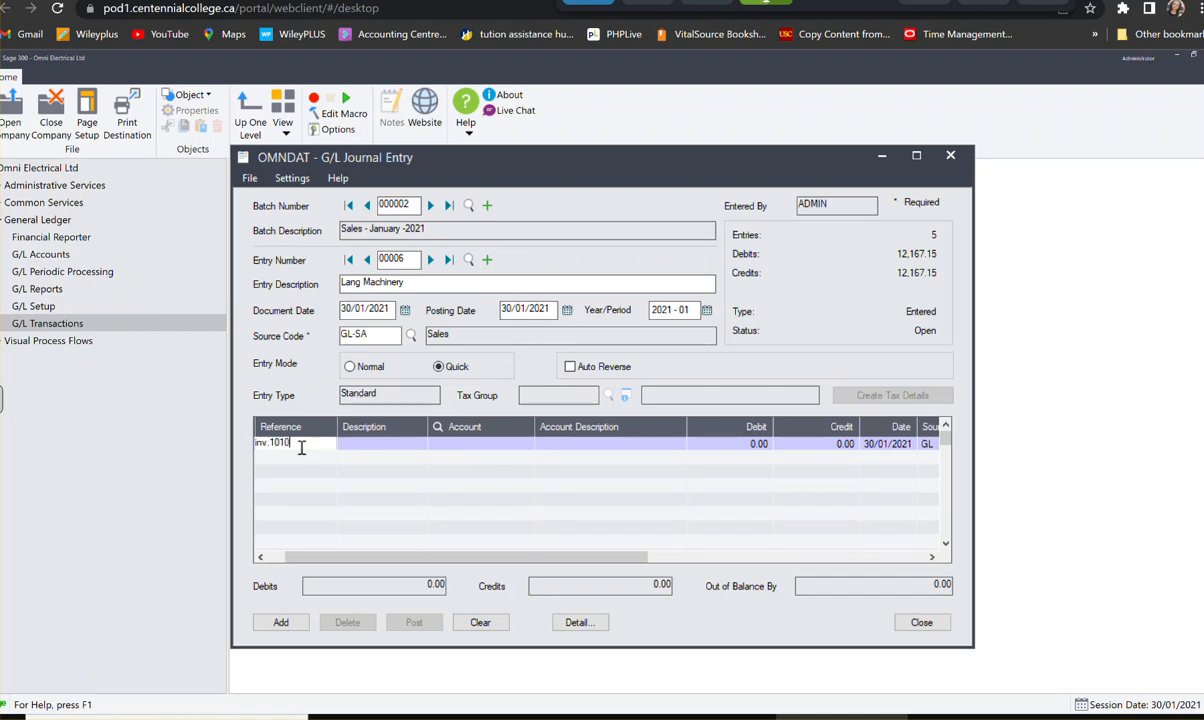
{"action": "key", "text": "Tab"}
{"action": "type", "text": "Lang"}
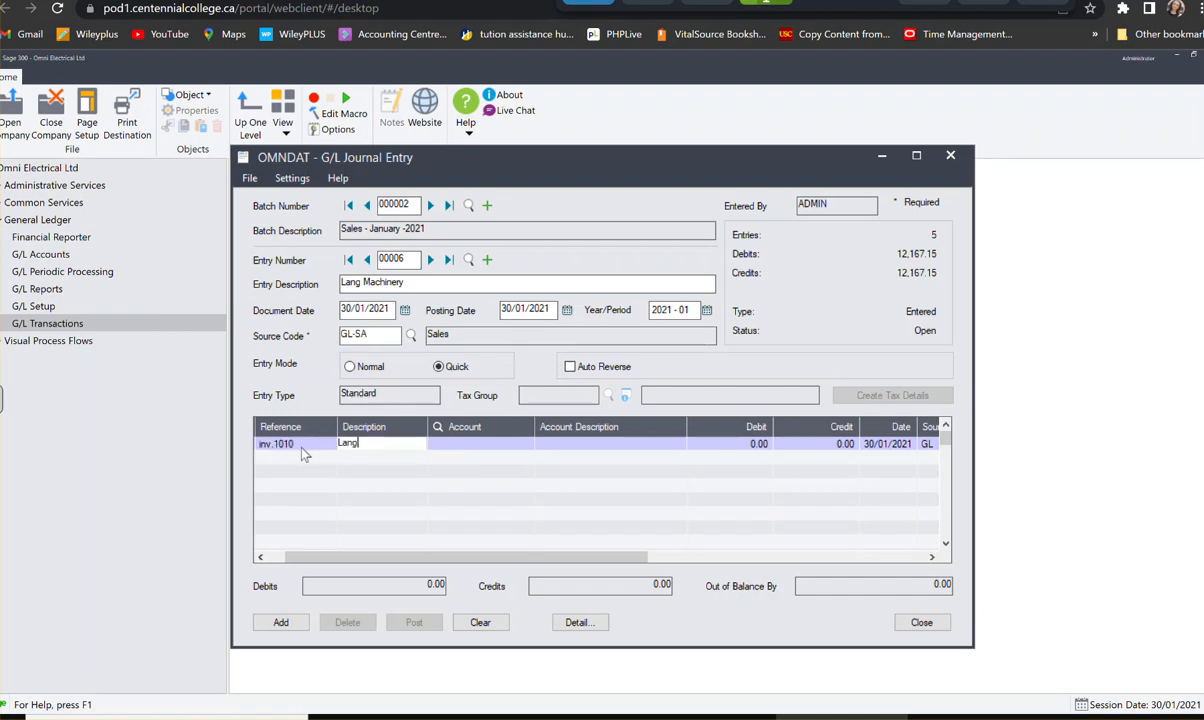
{"action": "type", "text": " Corporta"}
{"action": "key", "text": "BackSpace"}
{"action": "key", "text": "BackSpace"}
{"action": "key", "text": "BackSpace"}
{"action": "key", "text": "BackSpace"}
{"action": "key", "text": "BackSpace"}
{"action": "key", "text": "BackSpace"}
{"action": "key", "text": "BackSpace"}
{"action": "key", "text": "BackSpace"}
{"action": "type", "text": "M"}
{"action": "type", "text": "hinery"}
{"action": "key", "text": "Tab"}
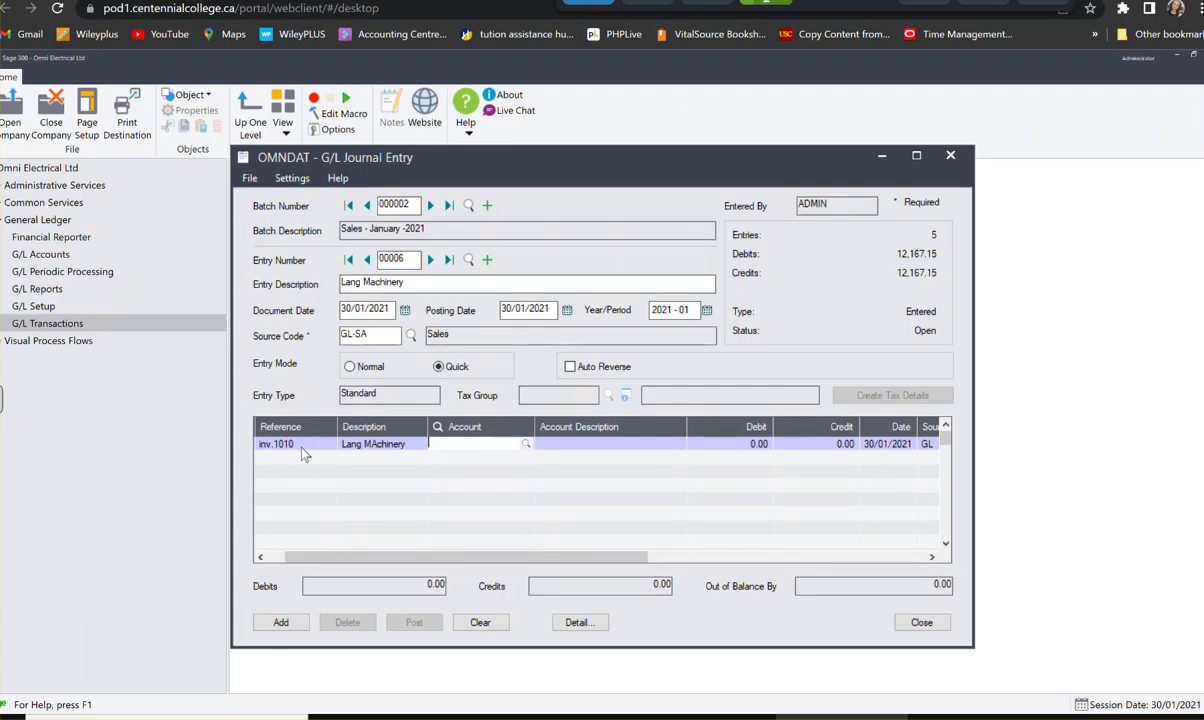
- Assign account 1010, Bank-Payroll, to the Lang Machinery line and enter a debit of 11,938.58
{"action": "type", "text": "1010"}
{"action": "key", "text": "Tab"}
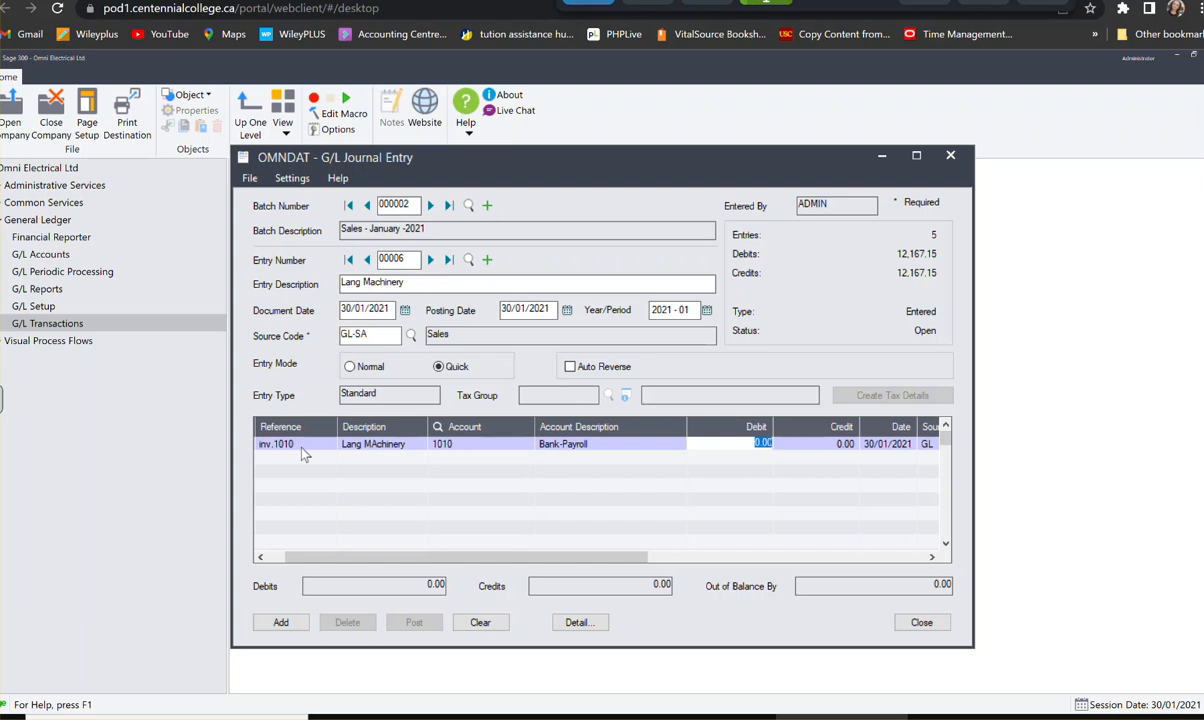
{"action": "type", "text": "11,938.58"}
{"action": "key", "text": "Tab"}
{"action": "key", "text": "Tab"}
{"action": "key", "text": "Tab"}
{"action": "key", "text": "Tab"}
{"action": "key", "text": "Tab"}
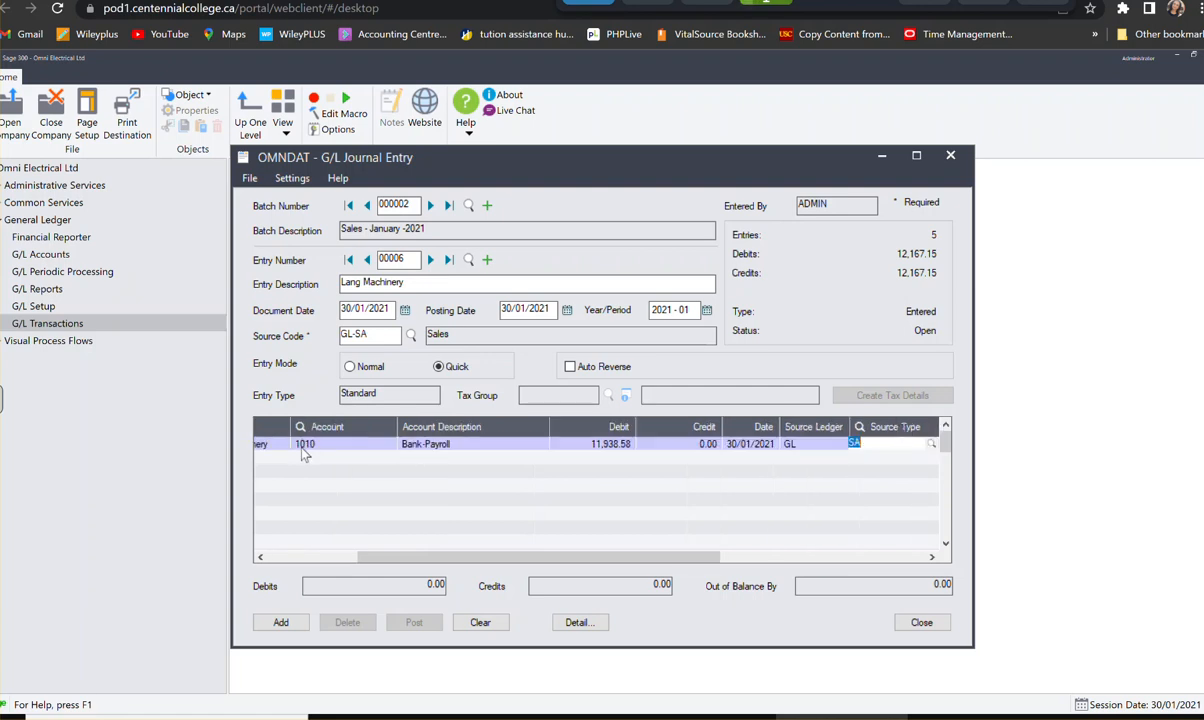
- Complete the Bank-Payroll line and start a second Lang Machinery detail line with the same reference
{"action": "key", "text": "Tab"}
{"action": "key", "text": "Tab"}
{"action": "key", "text": "Tab"}
{"action": "key", "text": "Tab"}
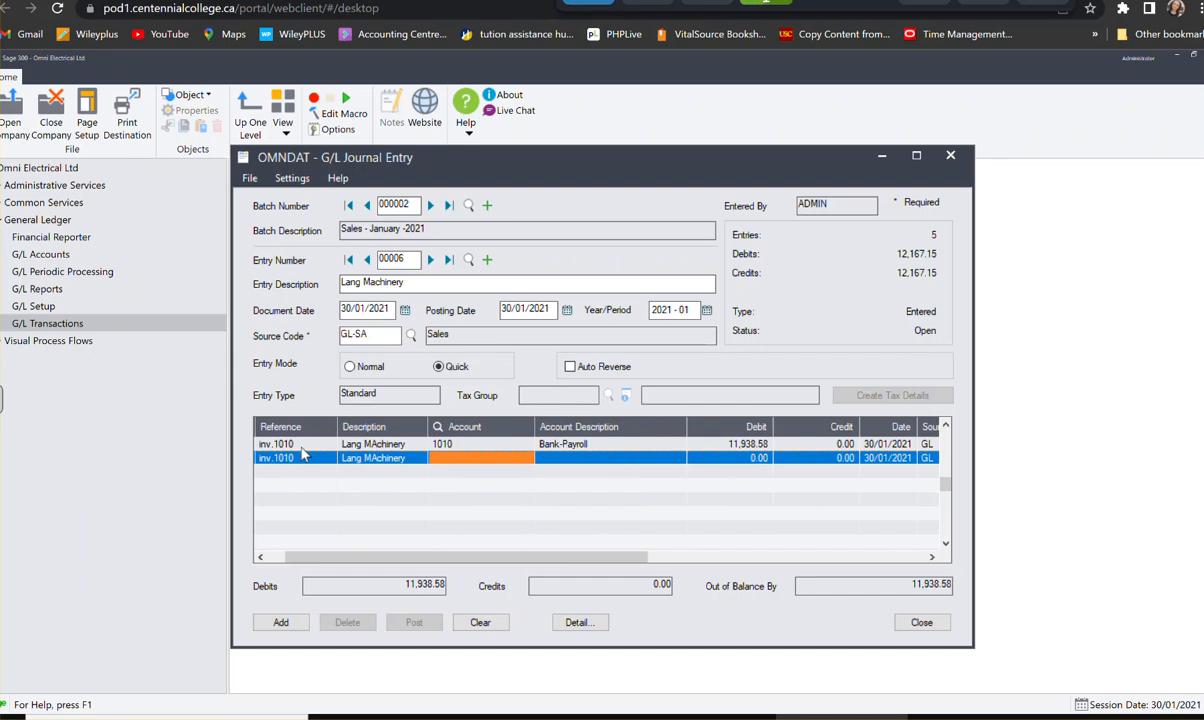
- Assign account 4500-100, Sales, to the second Lang Machinery line, credit 10,566.00 and start a third detail line
{"action": "type", "text": "4500"}
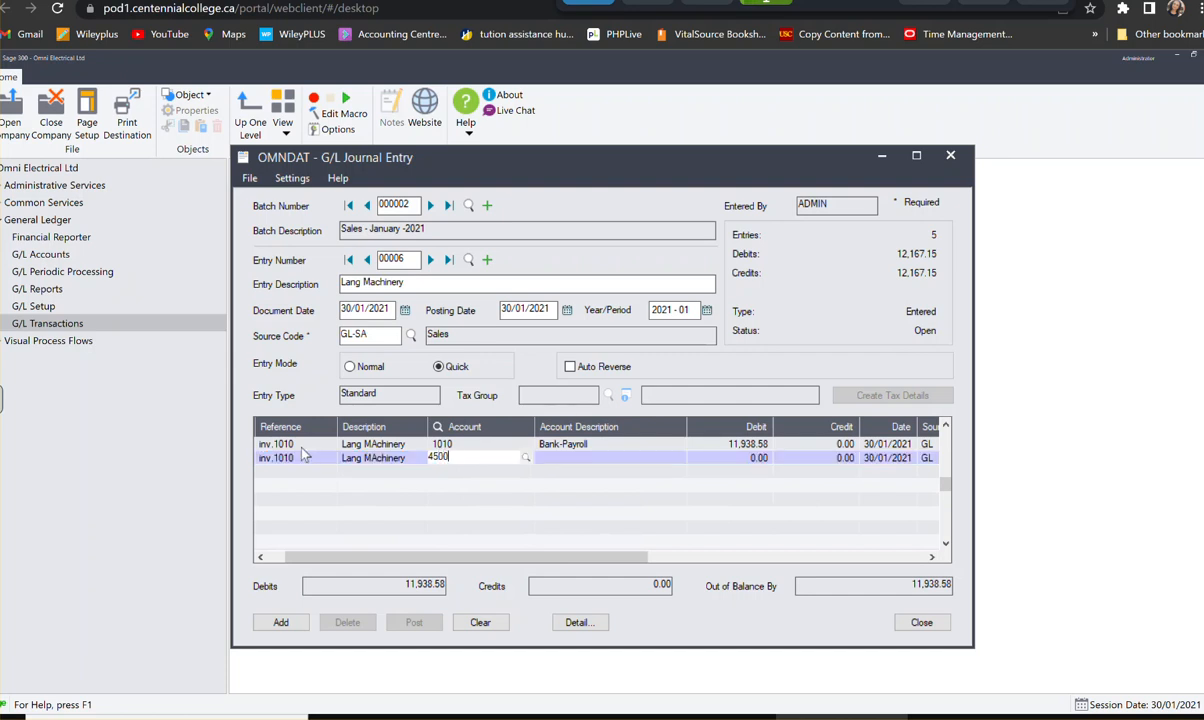
{"action": "type", "text": "100"}
{"action": "key", "text": "Tab"}
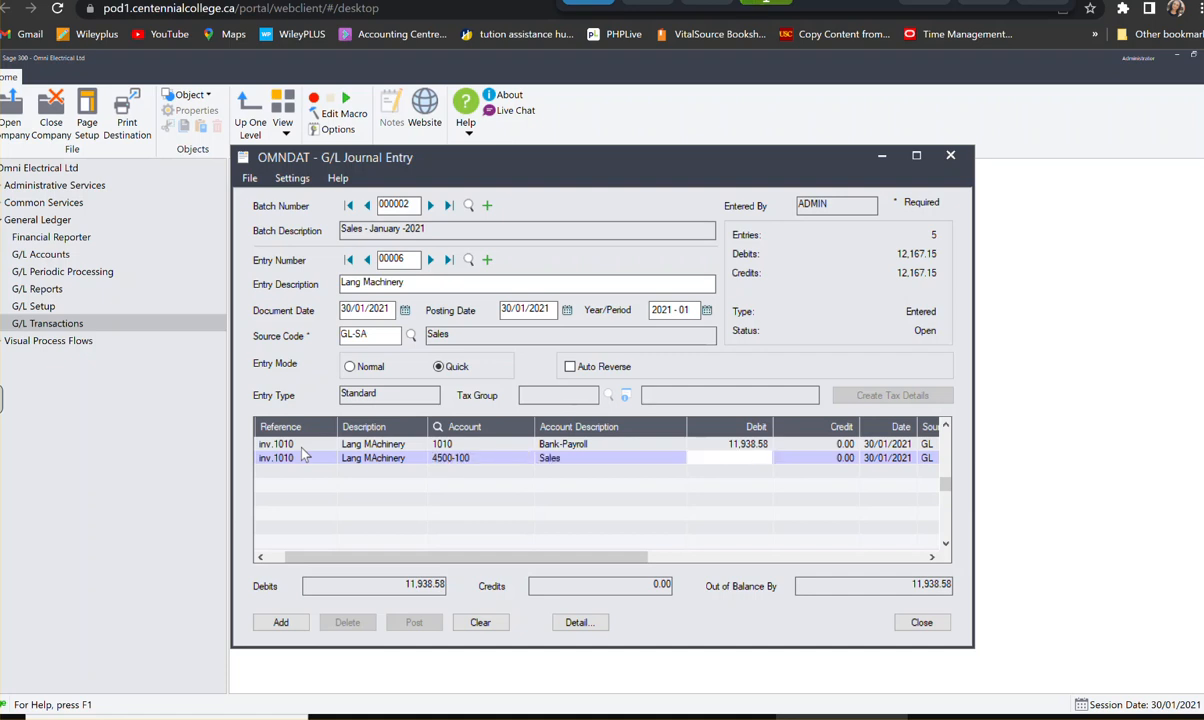
{"action": "key", "text": "Tab"}
{"action": "type", "text": "10,566"}
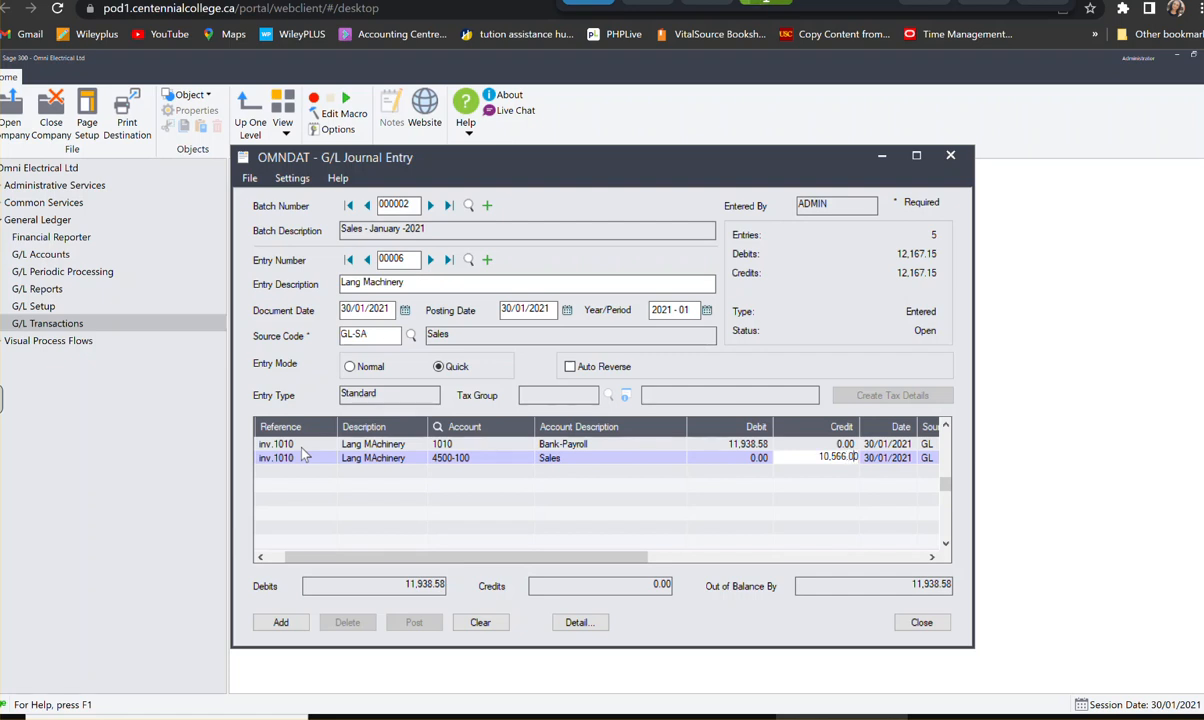
{"action": "key", "text": "Tab"}
{"action": "key", "text": "Tab"}
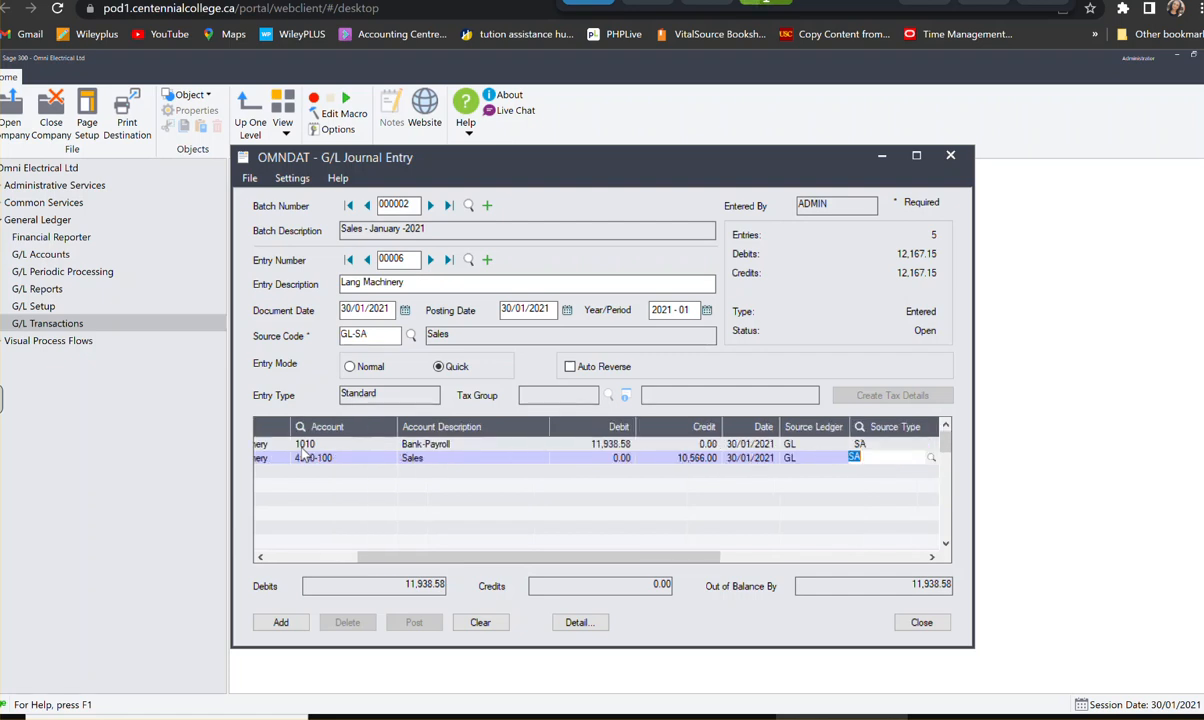
{"action": "key", "text": "Tab"}
{"action": "key", "text": "Tab"}
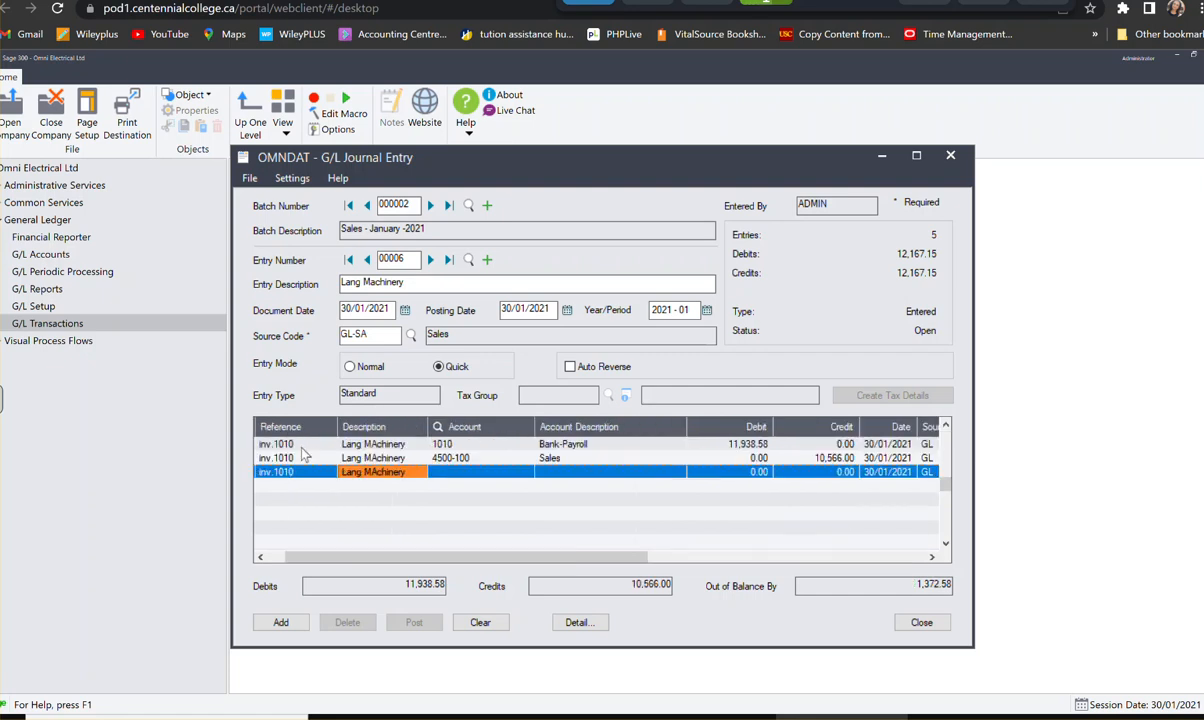
- Assign account 3100, GST/HST Payable, to the third Lang Machinery detail line
{"action": "type", "text": "3100"}
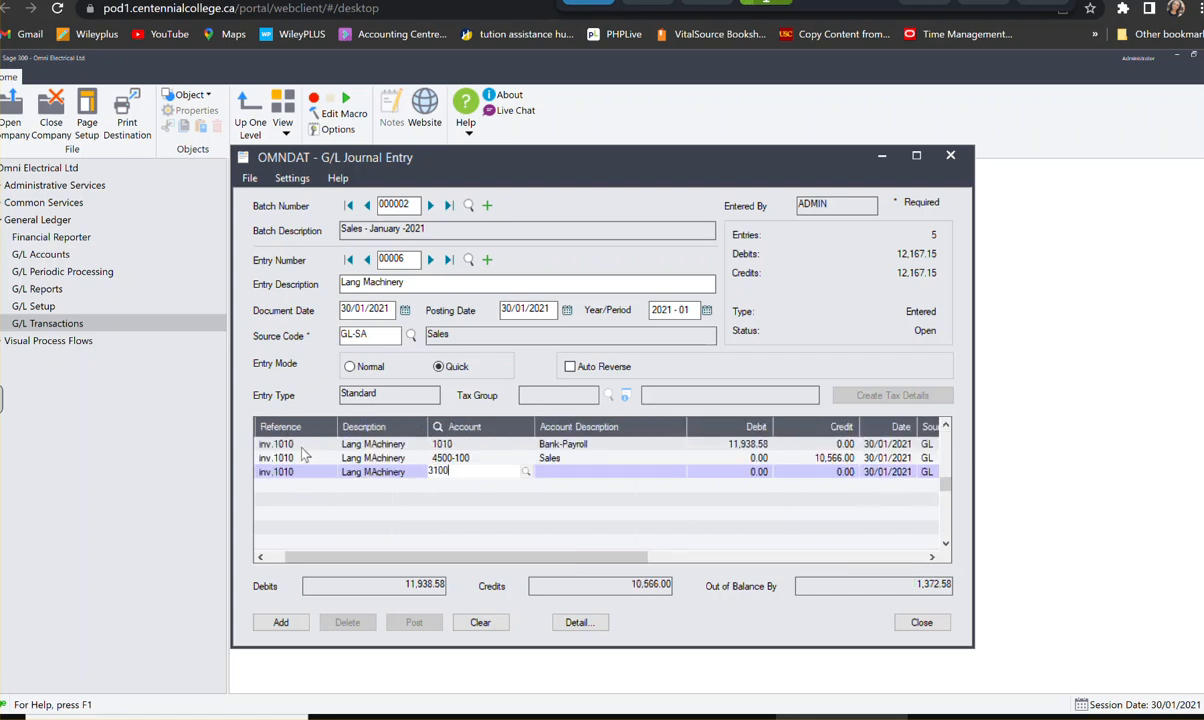
{"action": "key", "text": "Tab"}
{"action": "key", "text": "Tab"}
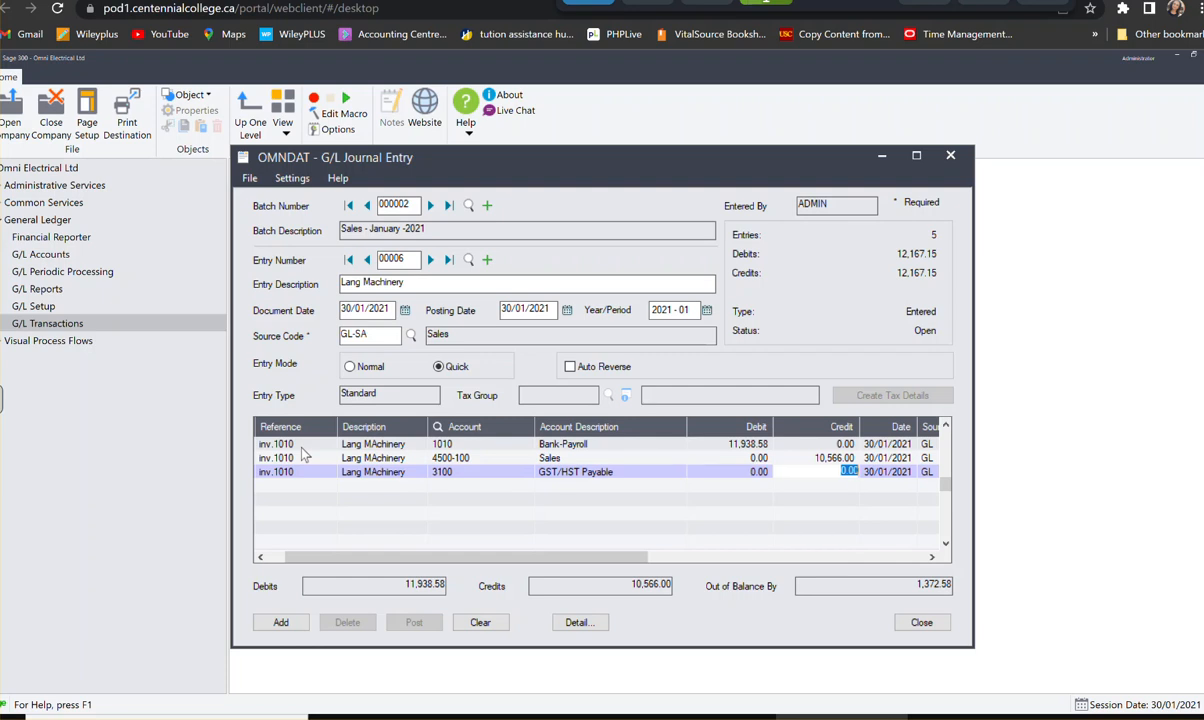
- Enter 12/73/58 as the GST/HST Payable line's date and accept the out-of-range date
{"action": "key", "text": "Tab"}
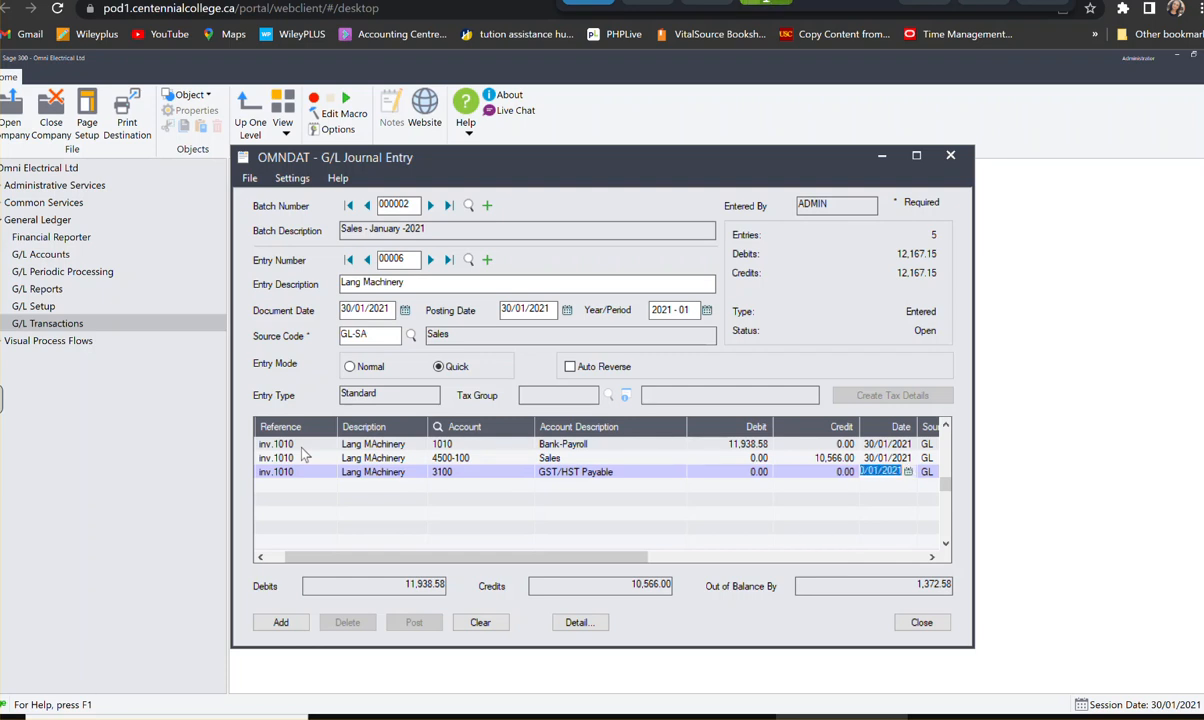
{"action": "type", "text": "12/73/ 58"}
{"action": "key", "text": "Tab"}
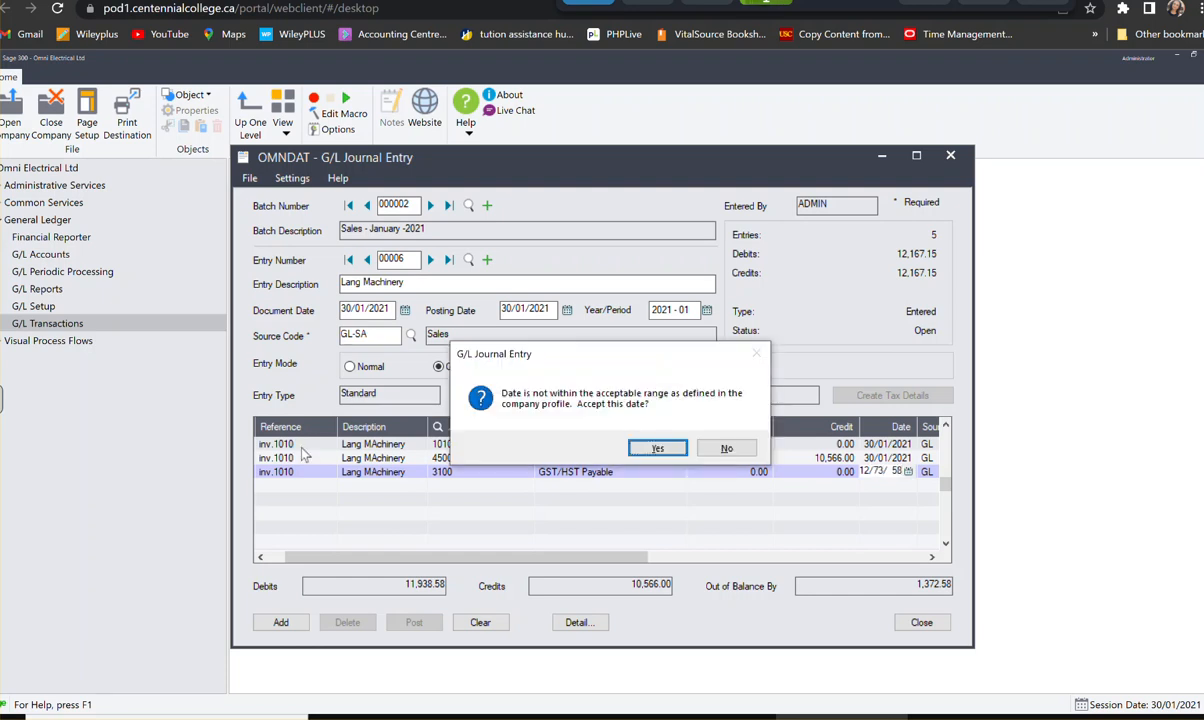
{"action": "left_click", "coordinate": [657, 449]}
- Enter a credit of 1,273.58 on the GST/HST Payable line
{"action": "left_click", "coordinate": [697, 474]}
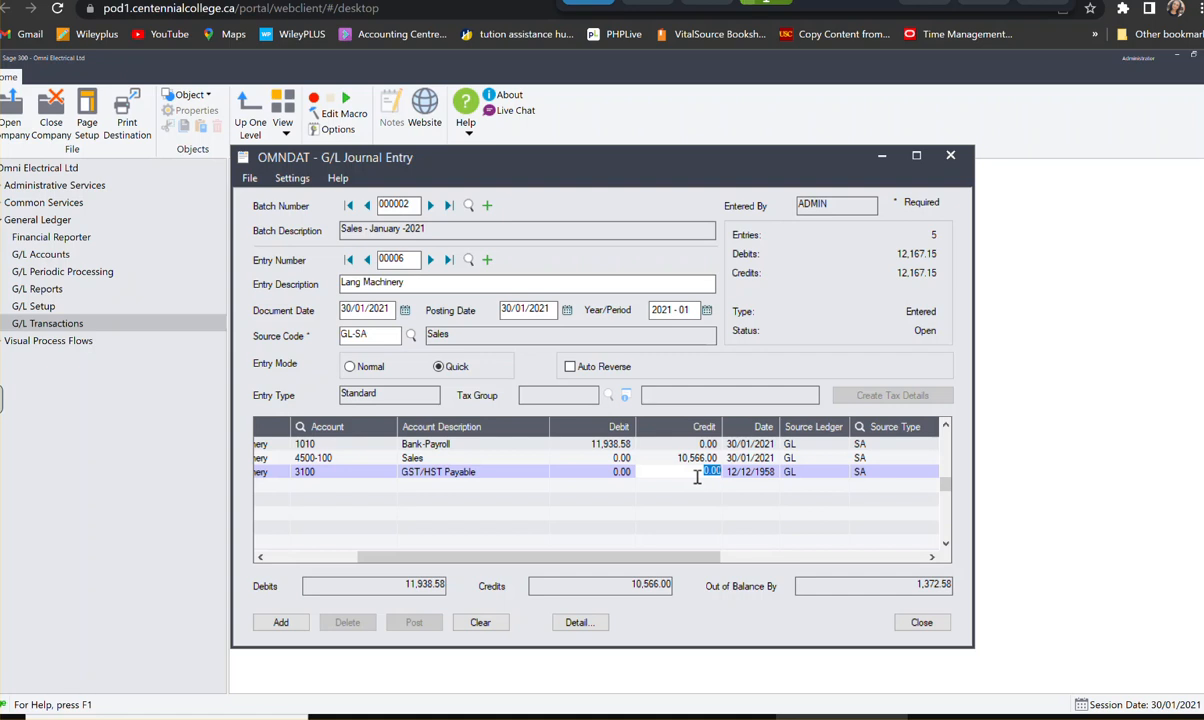
{"action": "type", "text": "1,27"}
{"action": "type", "text": "2"}
{"action": "type", "text": ".58"}
{"action": "left_click", "coordinate": [605, 466]}
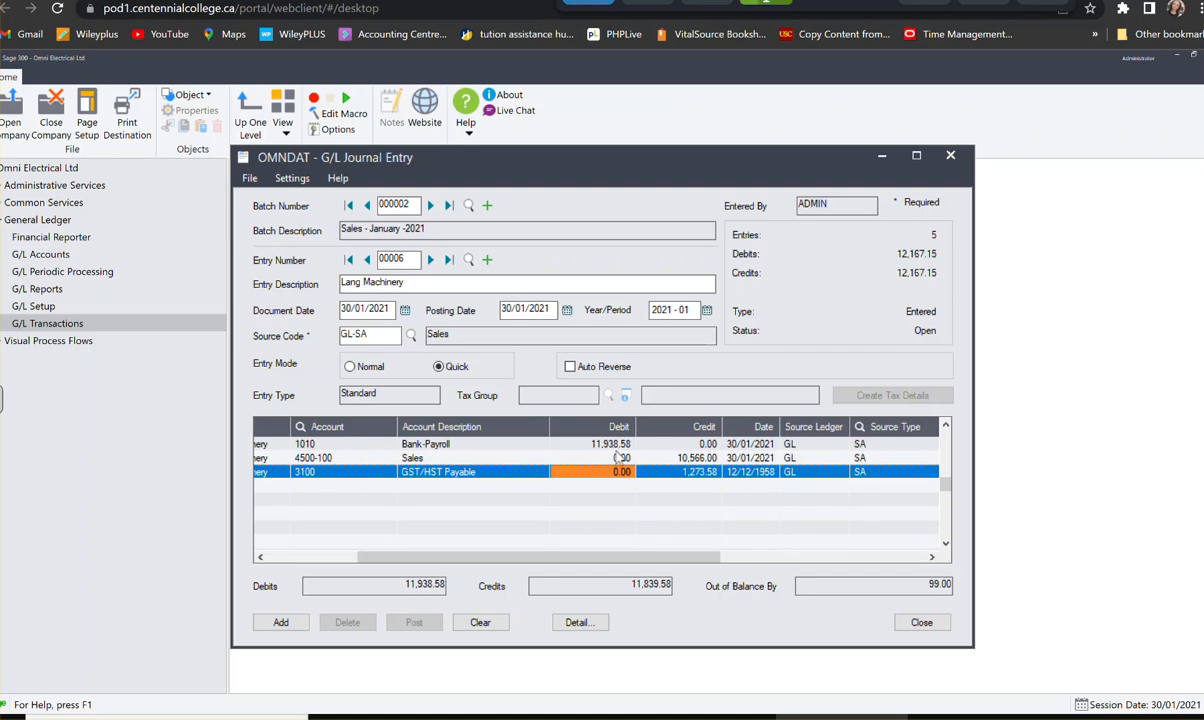
- Set the Bank-Payroll line's debit to 11,939.58
{"action": "left_click", "coordinate": [621, 445]}
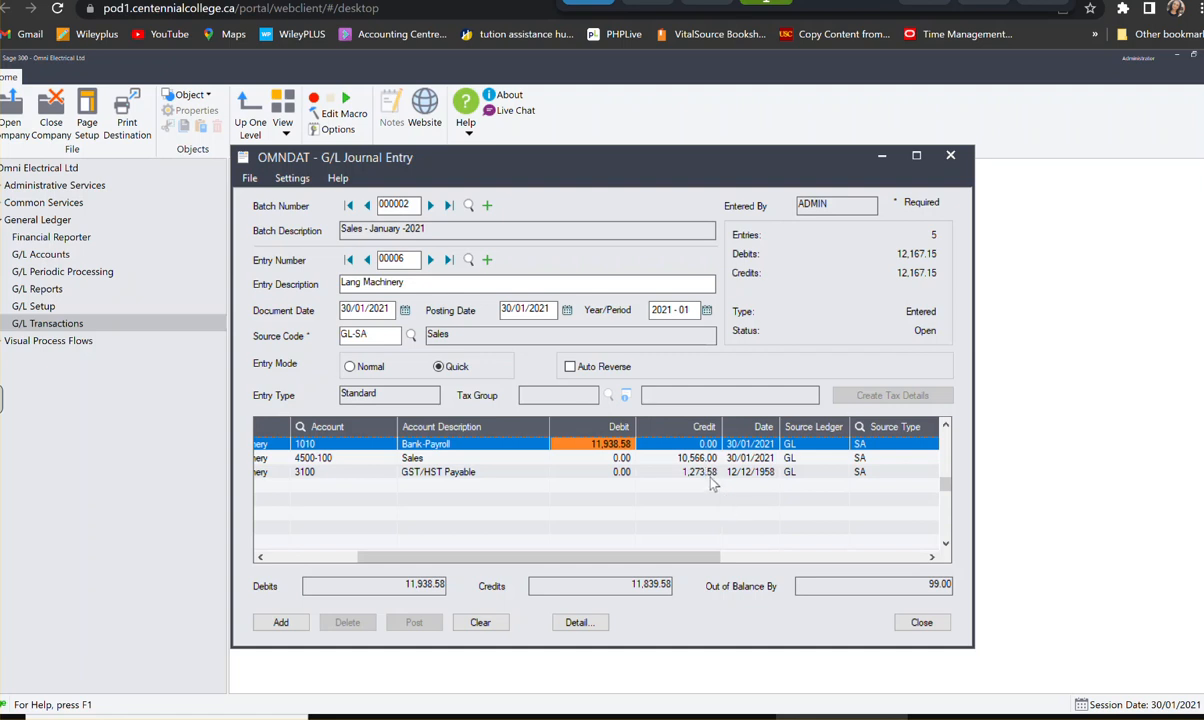
{"action": "left_click", "coordinate": [598, 472]}
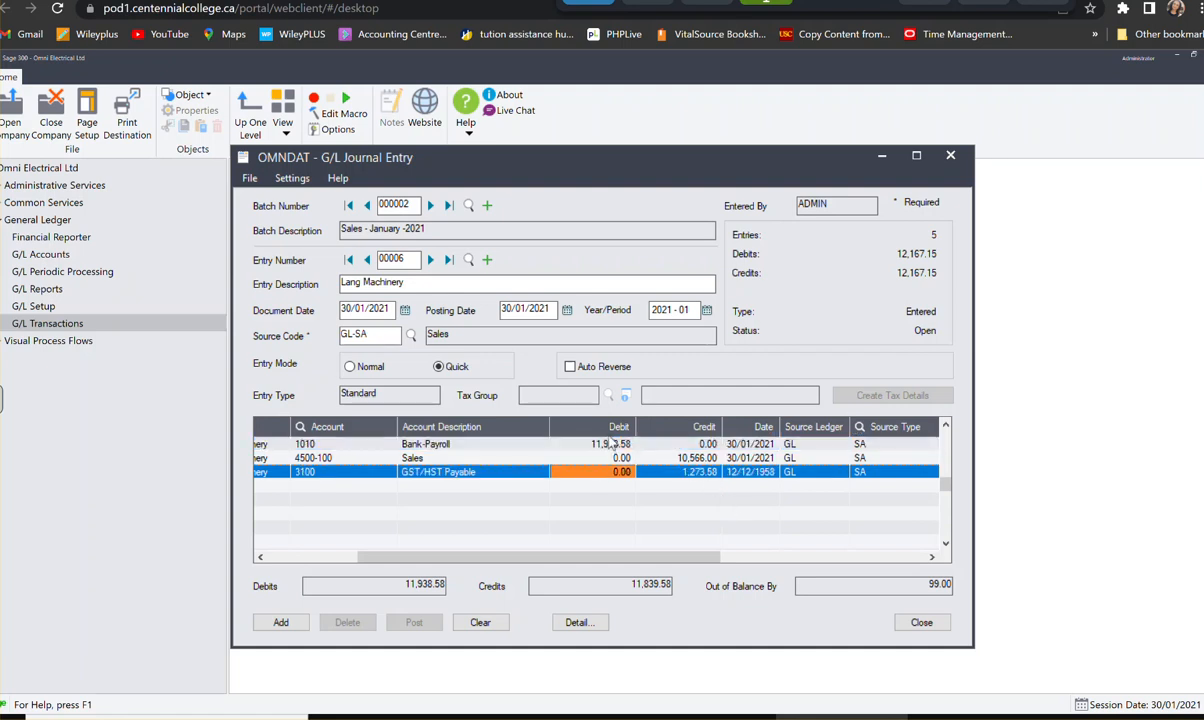
{"action": "left_click", "coordinate": [601, 447]}
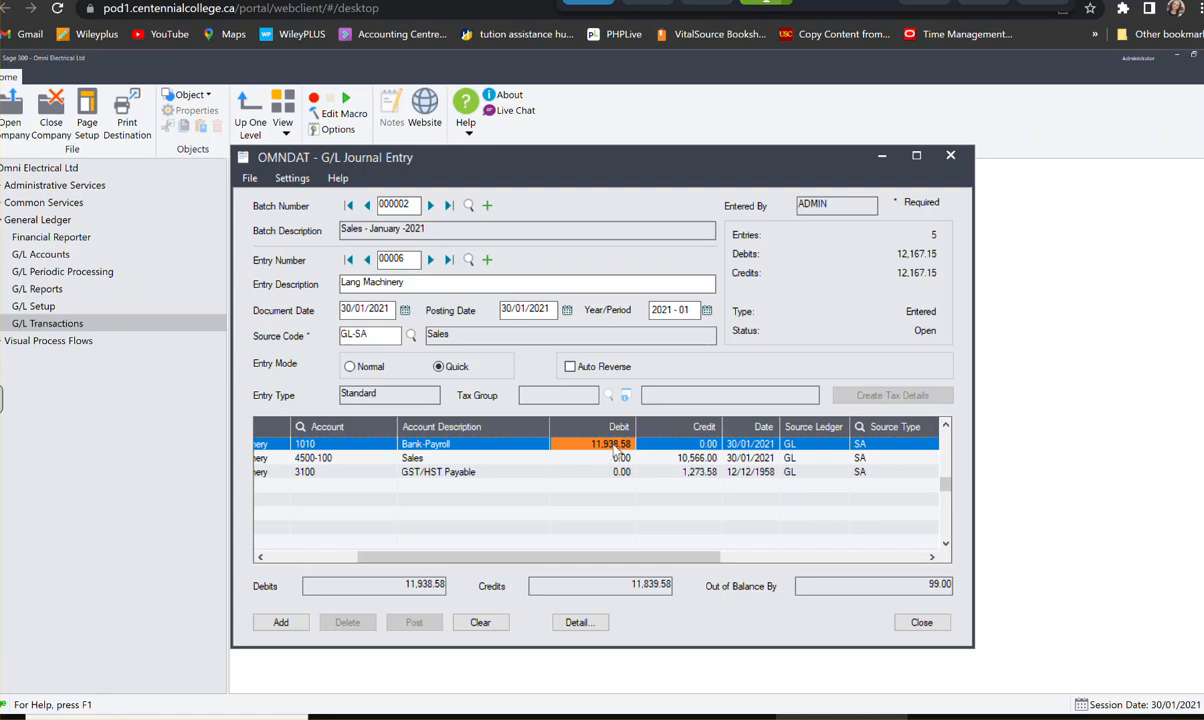
{"action": "left_click", "coordinate": [621, 443]}
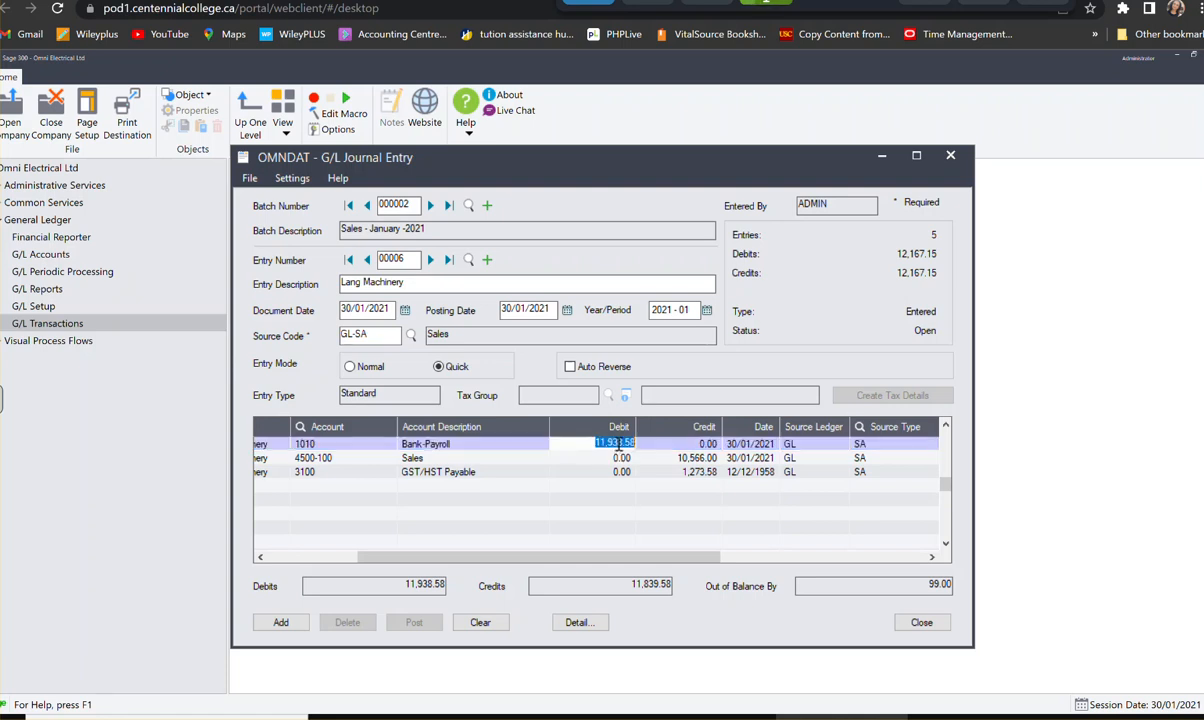
{"action": "type", "text": "9"}
{"action": "left_click", "coordinate": [589, 460]}
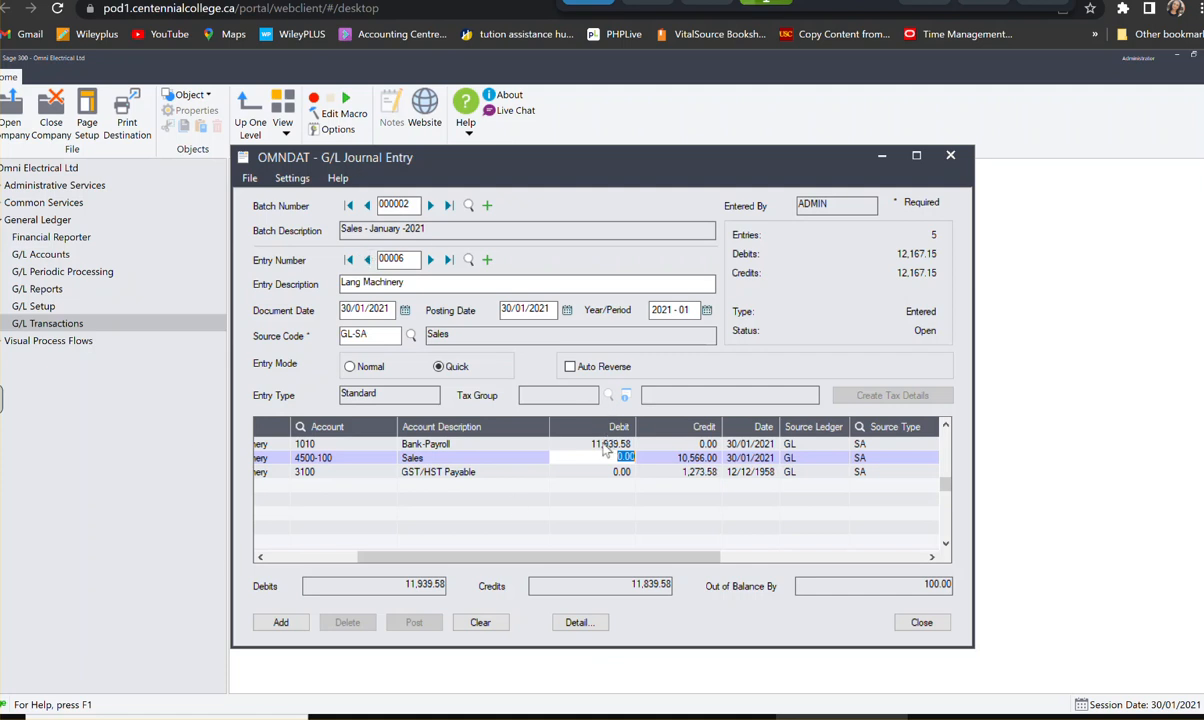
- Add the Lang Machinery entry to the sales batch, dismiss the warning and close the journal entry window
{"action": "left_click", "coordinate": [288, 622]}
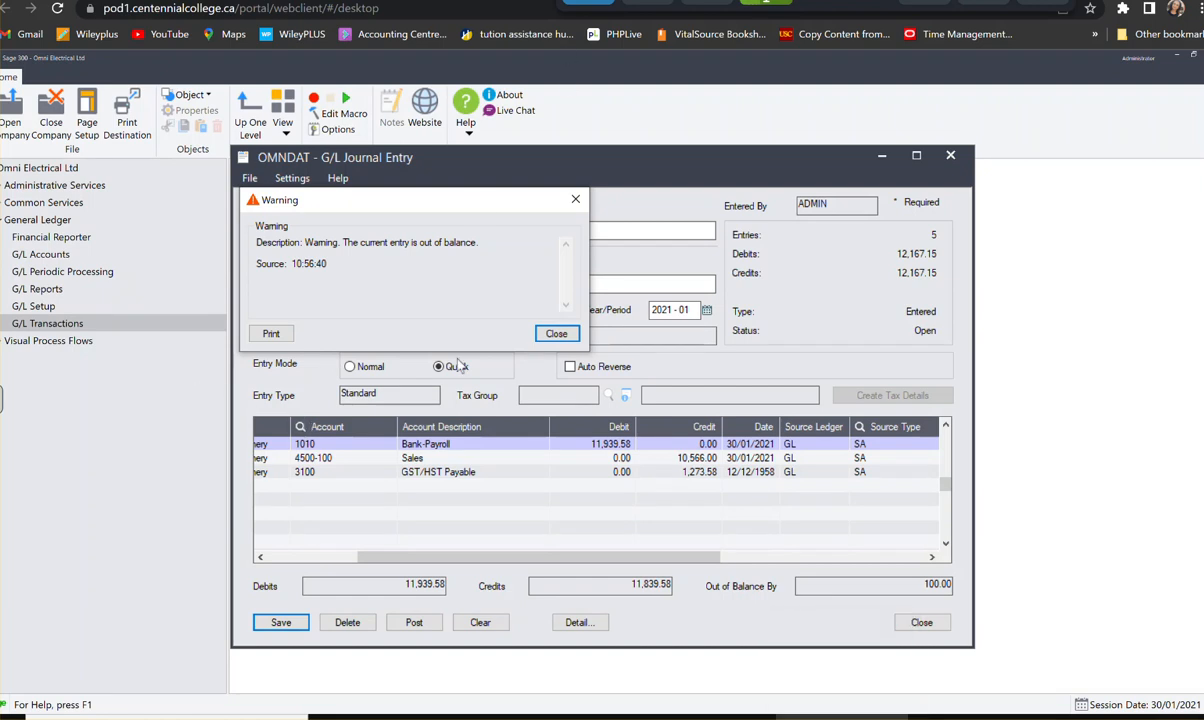
{"action": "left_click", "coordinate": [557, 333]}
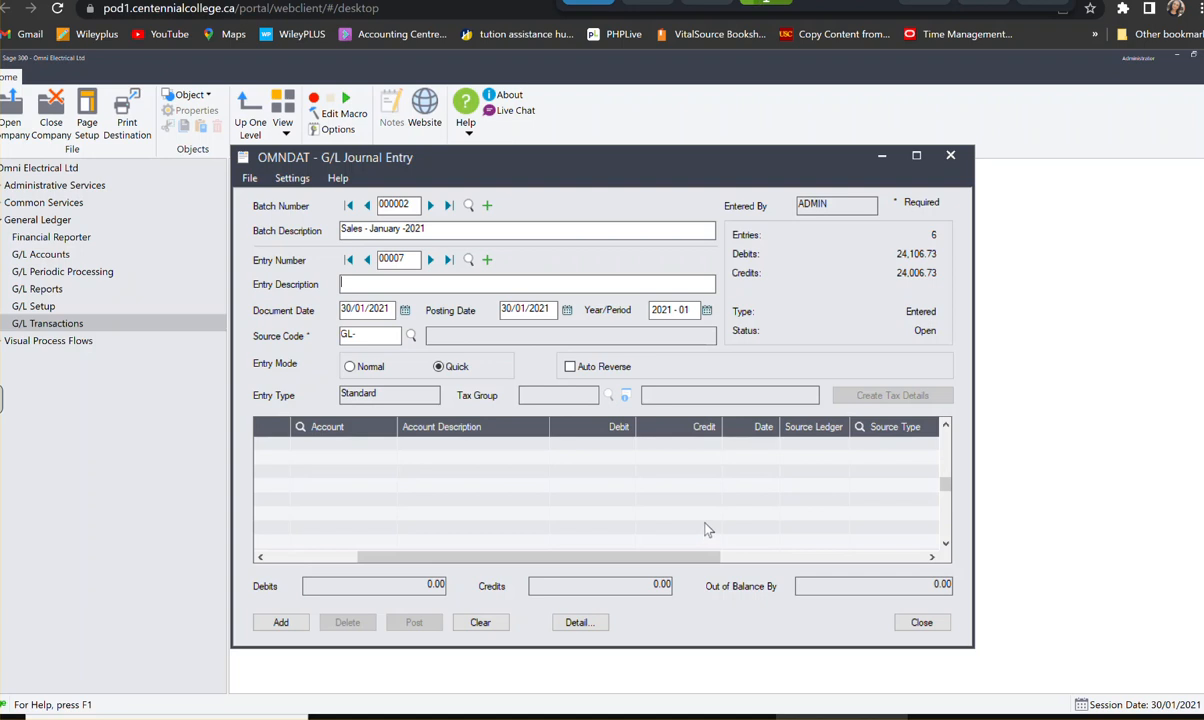
{"action": "left_click", "coordinate": [921, 624]}
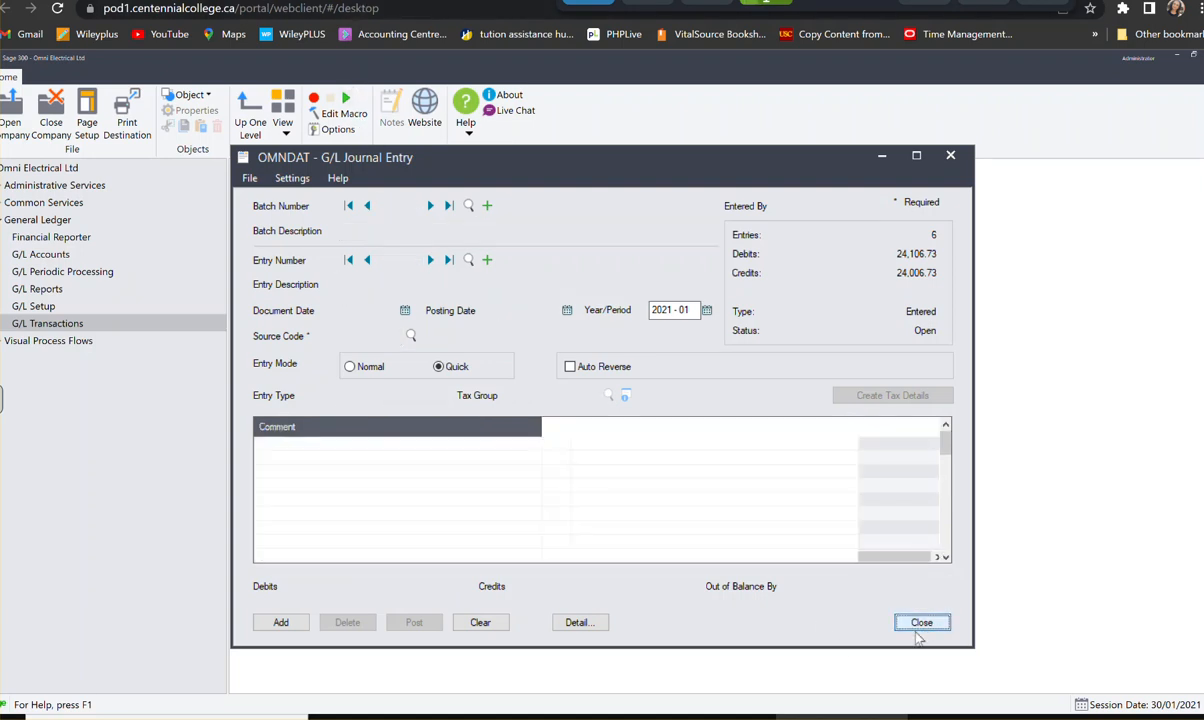
- Reopen G/L Journal Entry and create a new batch
{"action": "left_click", "coordinate": [314, 258]}
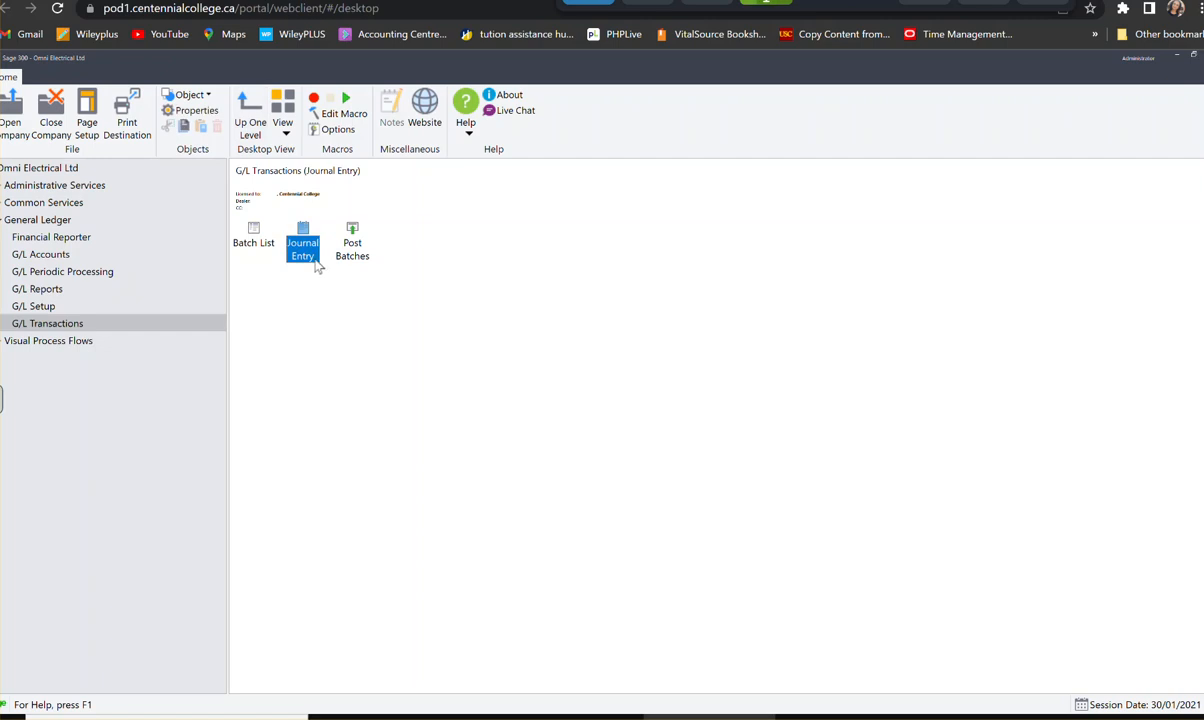
{"action": "double_click", "coordinate": [304, 243]}
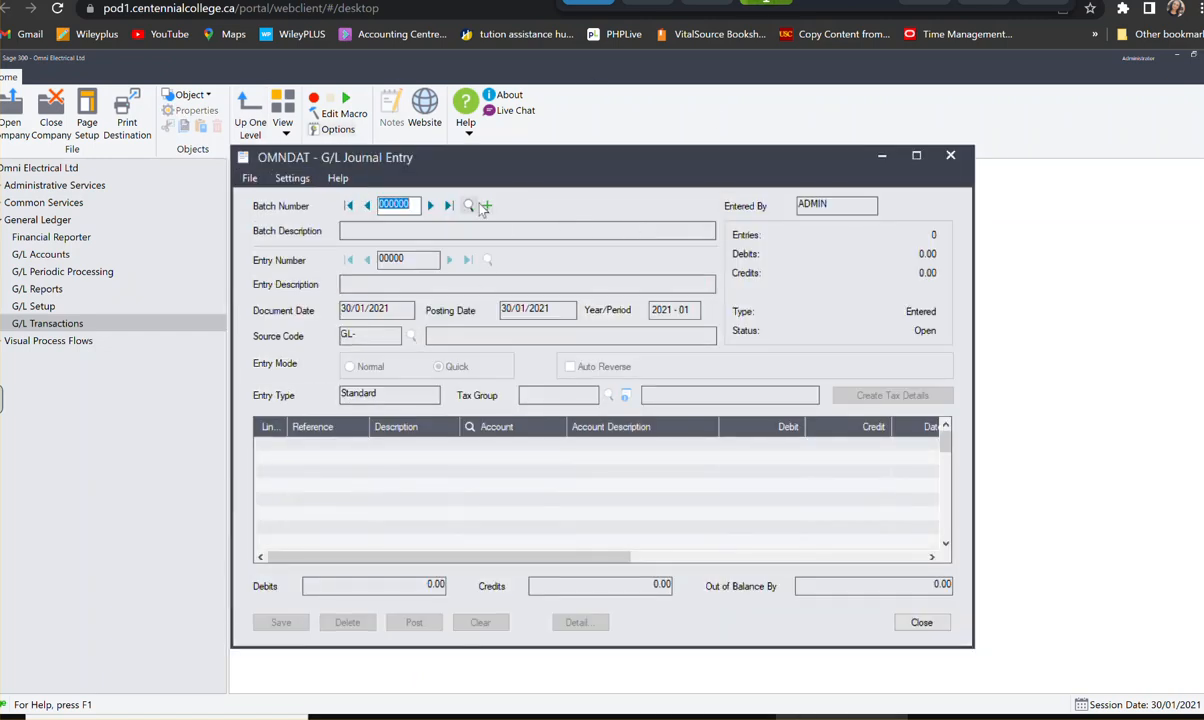
{"action": "left_click", "coordinate": [485, 206]}
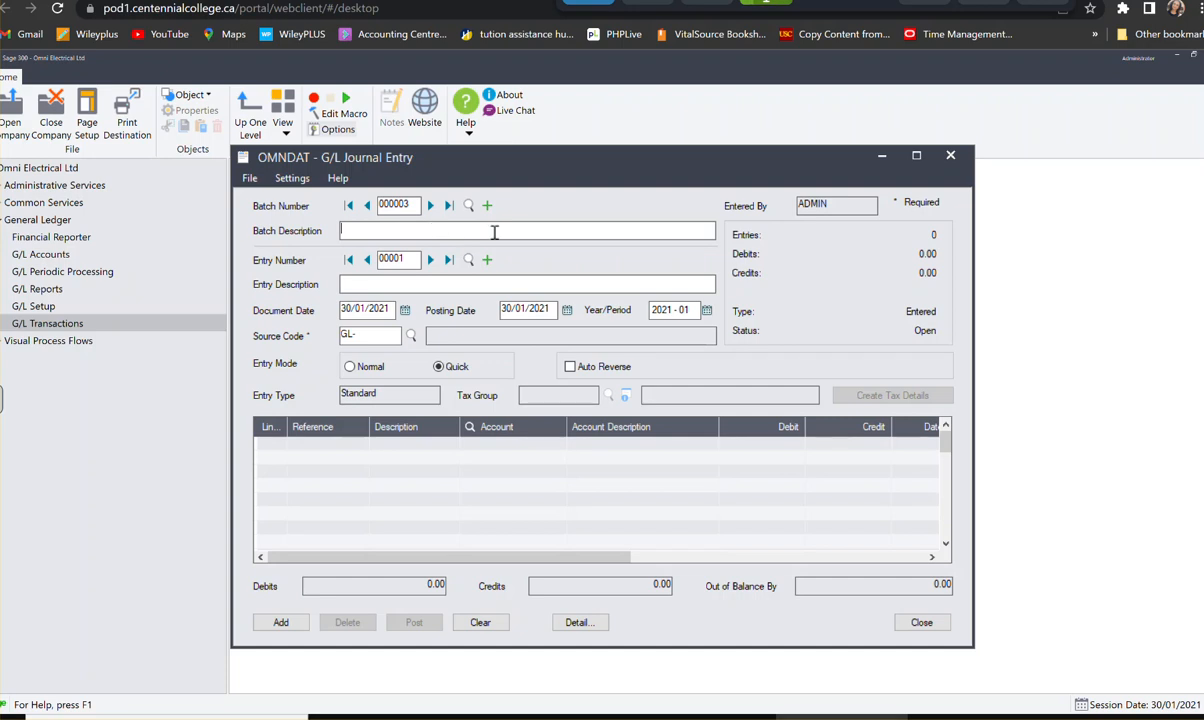
- Describe the new batch as Cash Recipts
{"action": "type", "text": "CAsh Re"}
{"action": "key", "text": "BackSpace"}
{"action": "key", "text": "BackSpace"}
{"action": "key", "text": "BackSpace"}
{"action": "key", "text": "BackSpace"}
{"action": "key", "text": "BackSpace"}
{"action": "key", "text": "BackSpace"}
{"action": "type", "text": "ash REceip"}
{"action": "key", "text": "BackSpace"}
{"action": "key", "text": "BackSpace"}
{"action": "key", "text": "BackSpace"}
{"action": "key", "text": "BackSpace"}
{"action": "key", "text": "BackSpace"}
{"action": "type", "text": "ecipts"}
- Enter Johnson & SOn as the description of the first cash receipts entry
{"action": "left_click", "coordinate": [398, 285]}
{"action": "type", "text": "ohns"}
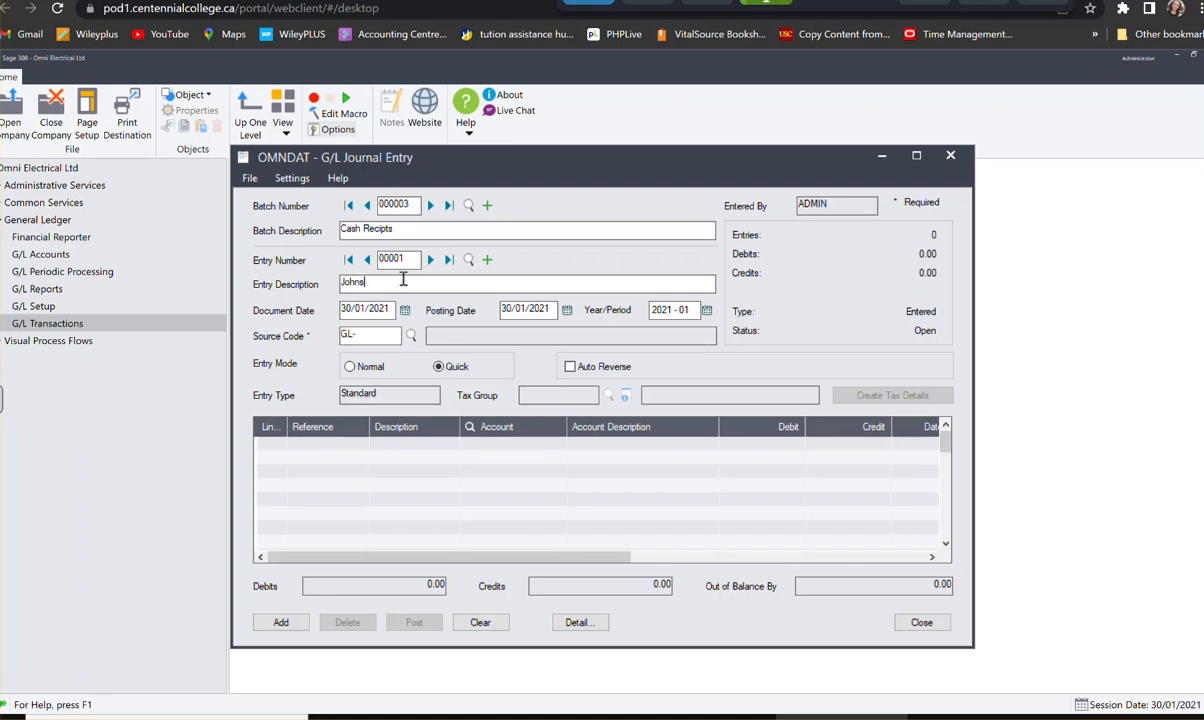
{"action": "type", "text": "oon & S"}
{"action": "key", "text": "BackSpace"}
{"action": "type", "text": "SOn"}
- Date the Johnson & SOn entry 03/01/2021 and set its source code to GL-CR
{"action": "left_click", "coordinate": [404, 310]}
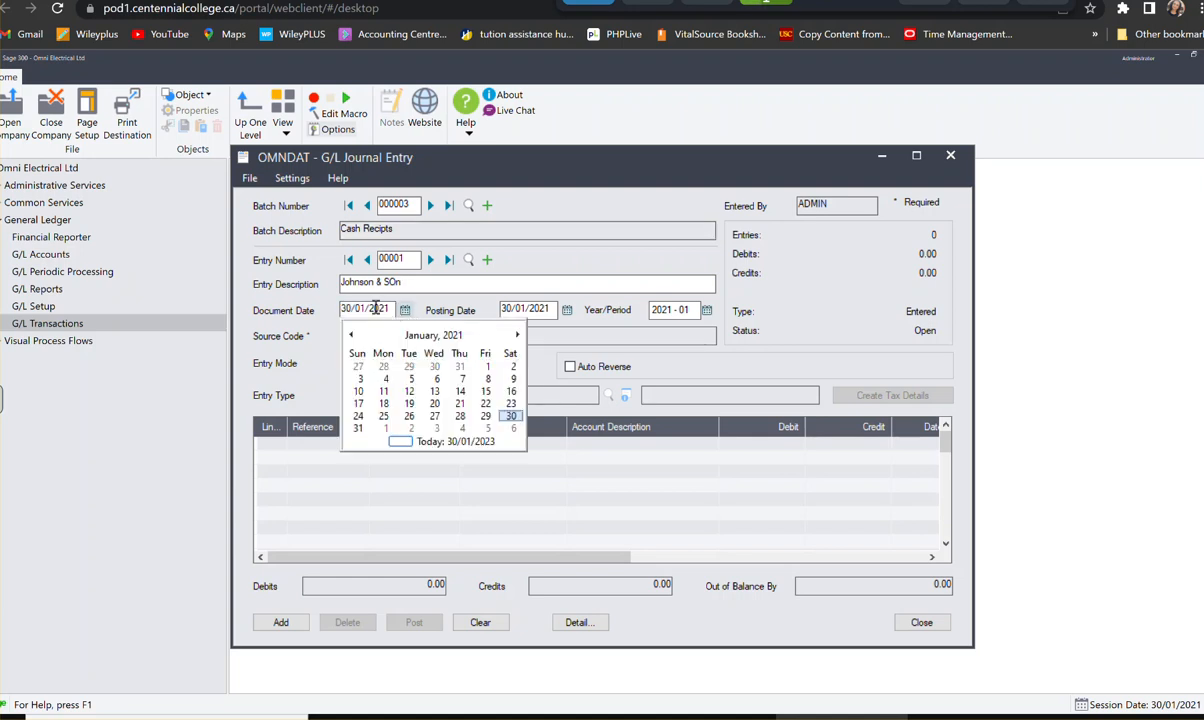
{"action": "left_click", "coordinate": [369, 380]}
{"action": "key", "text": "Tab"}
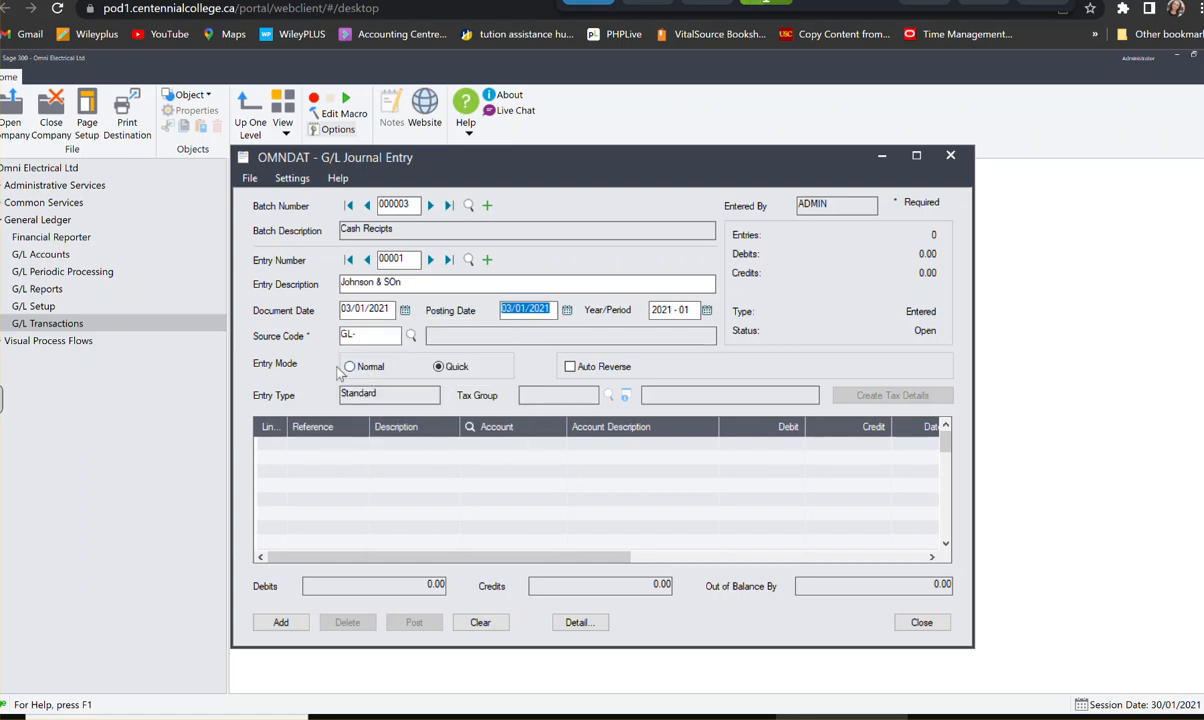
{"action": "left_click", "coordinate": [362, 335]}
{"action": "type", "text": "C"}
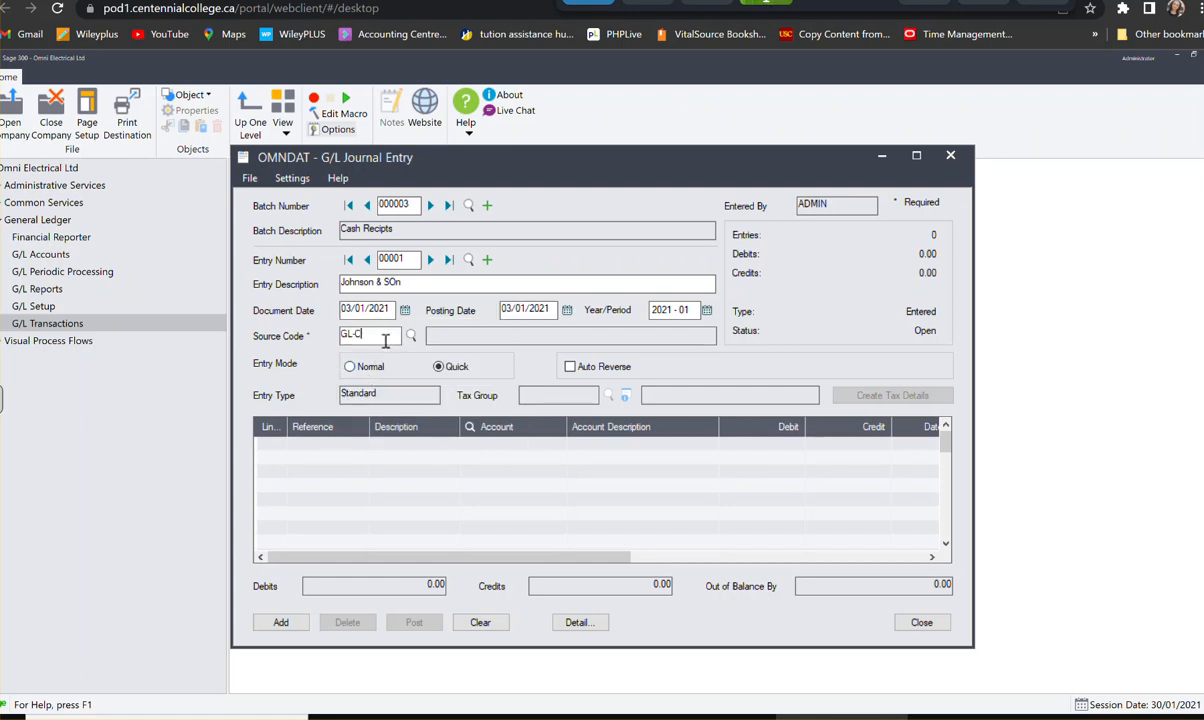
{"action": "type", "text": "R"}
- Start the first detail line of the cash receipts entry with reference Om Account
{"action": "left_click", "coordinate": [278, 452]}
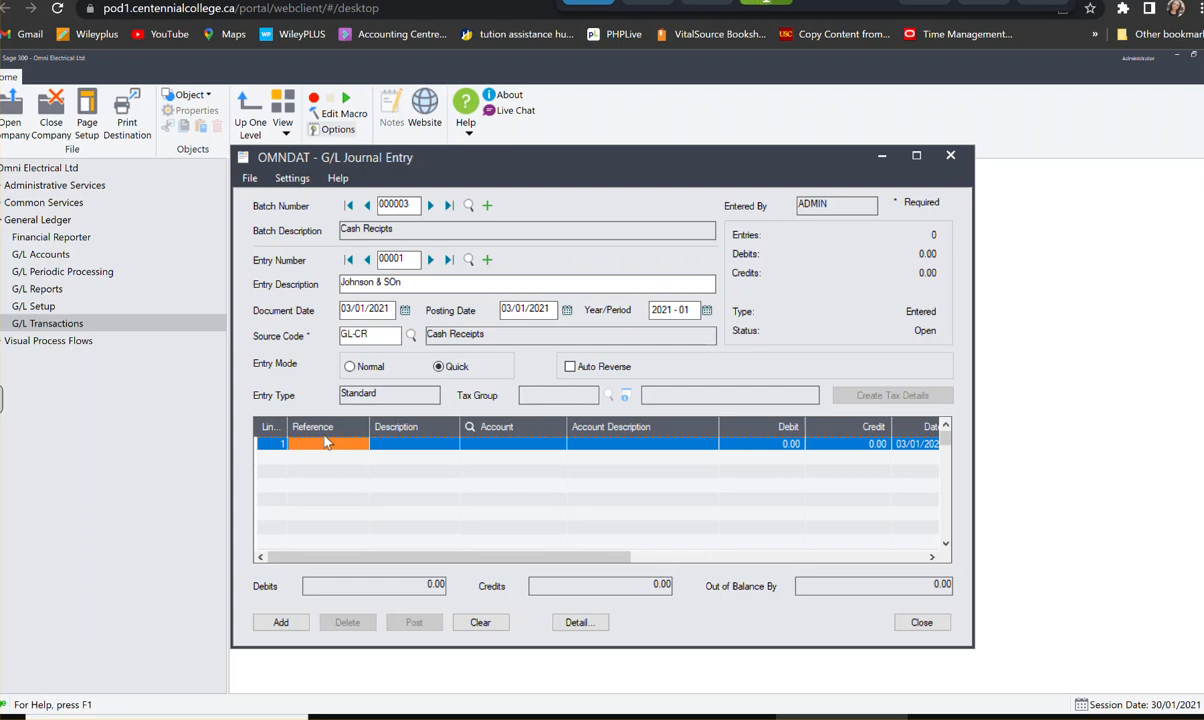
{"action": "type", "text": "One"}
{"action": "key", "text": "BackSpace"}
{"action": "key", "text": "BackSpace"}
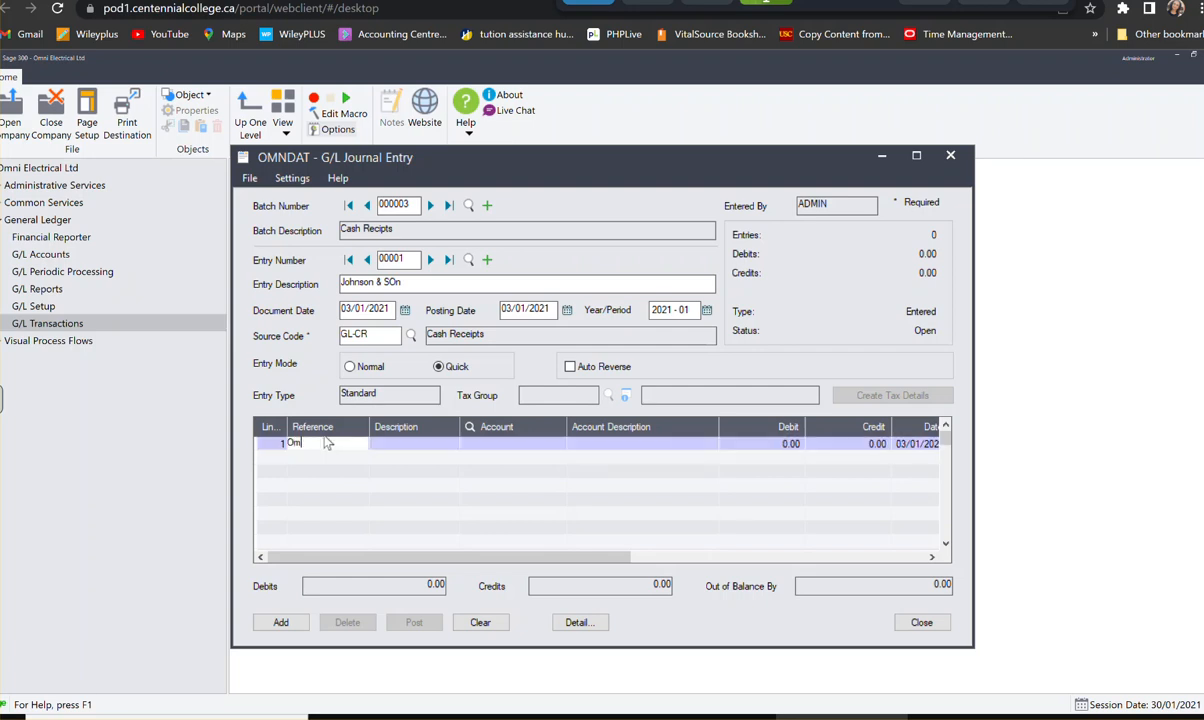
{"action": "type", "text": "n Account"}
- Set the first cash receipts line's description to Johnson &Son
{"action": "left_click", "coordinate": [376, 444]}
{"action": "type", "text": "Johnson "}
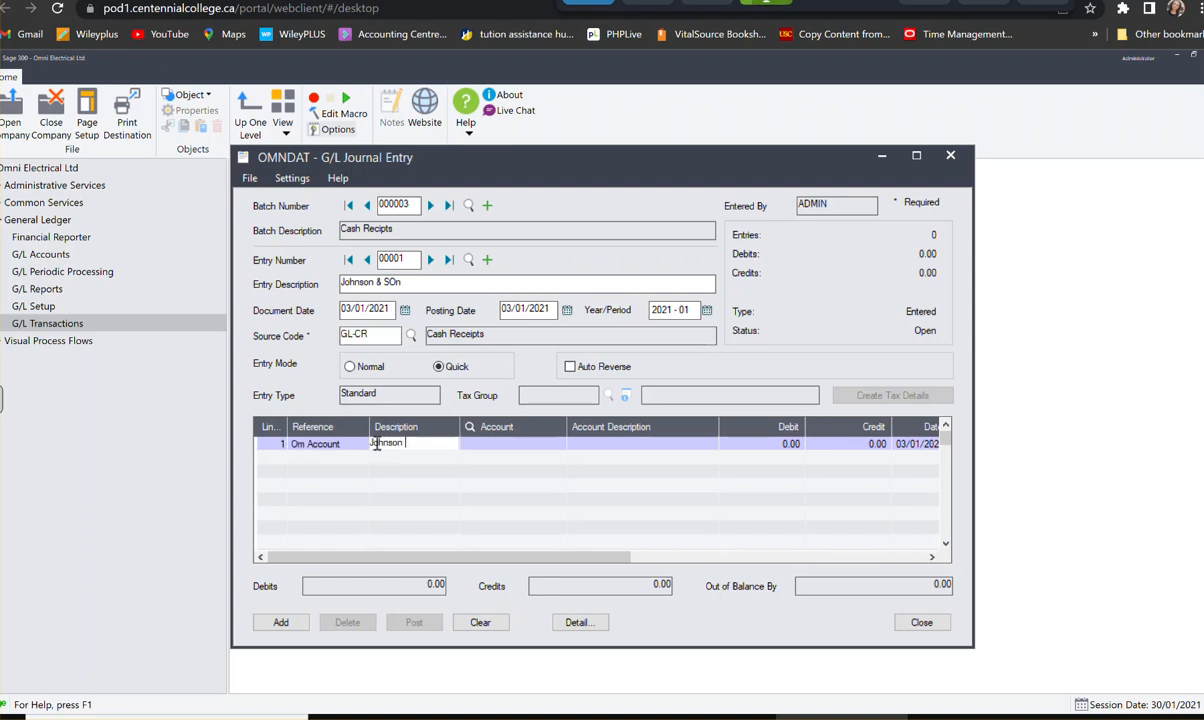
{"action": "type", "text": "& son"}
{"action": "key", "text": "Tab"}
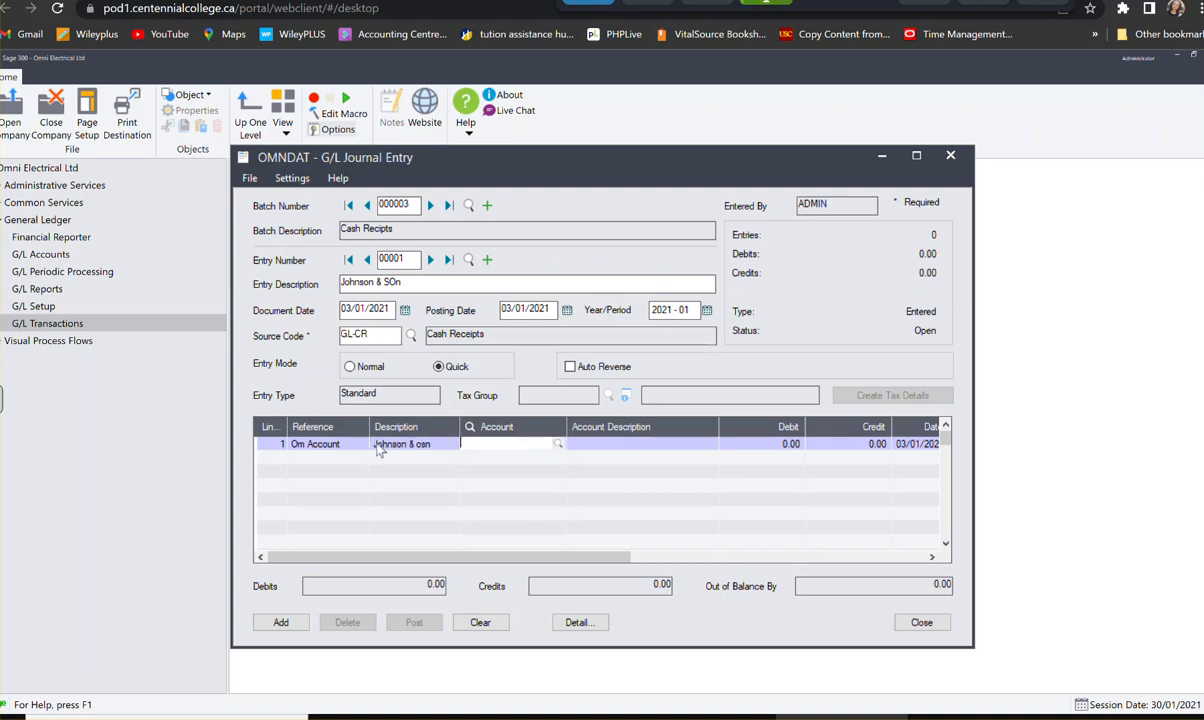
{"action": "left_click", "coordinate": [412, 444]}
{"action": "left_click_drag", "start_coordinate": [434, 443], "coordinate": [416, 445]}
{"action": "type", "text": "SOn"}
{"action": "key", "text": "BackSpace"}
{"action": "key", "text": "BackSpace"}
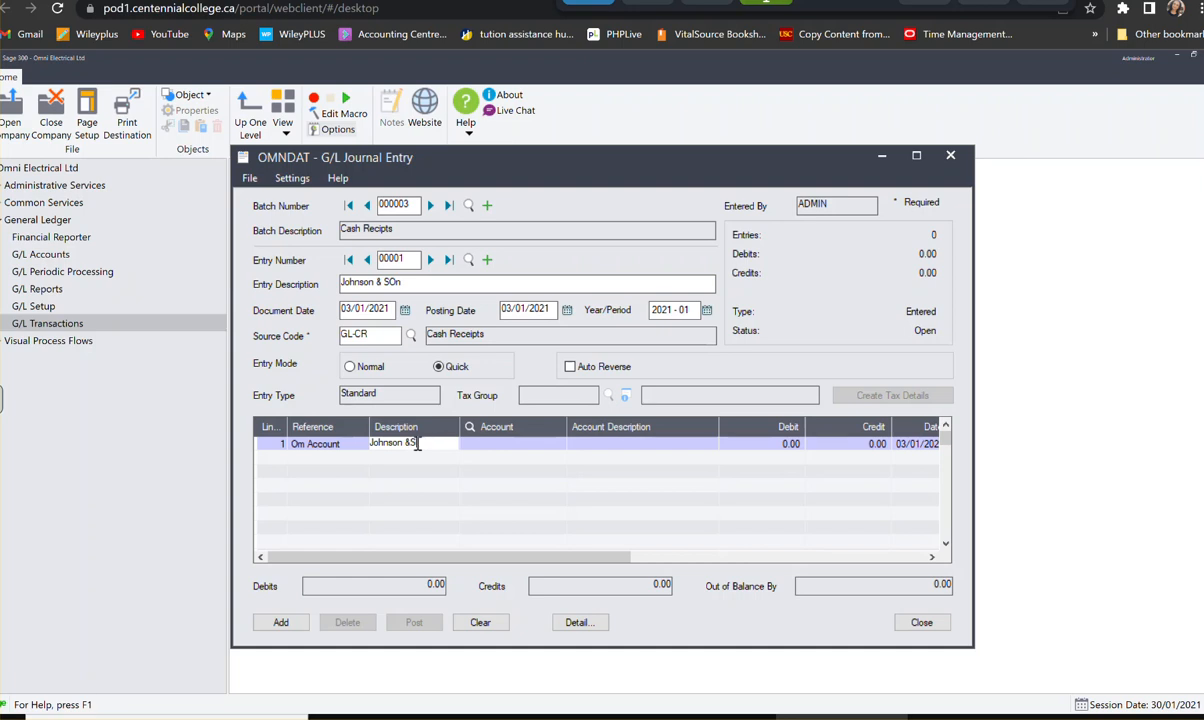
{"action": "type", "text": "on"}
{"action": "key", "text": "Tab"}
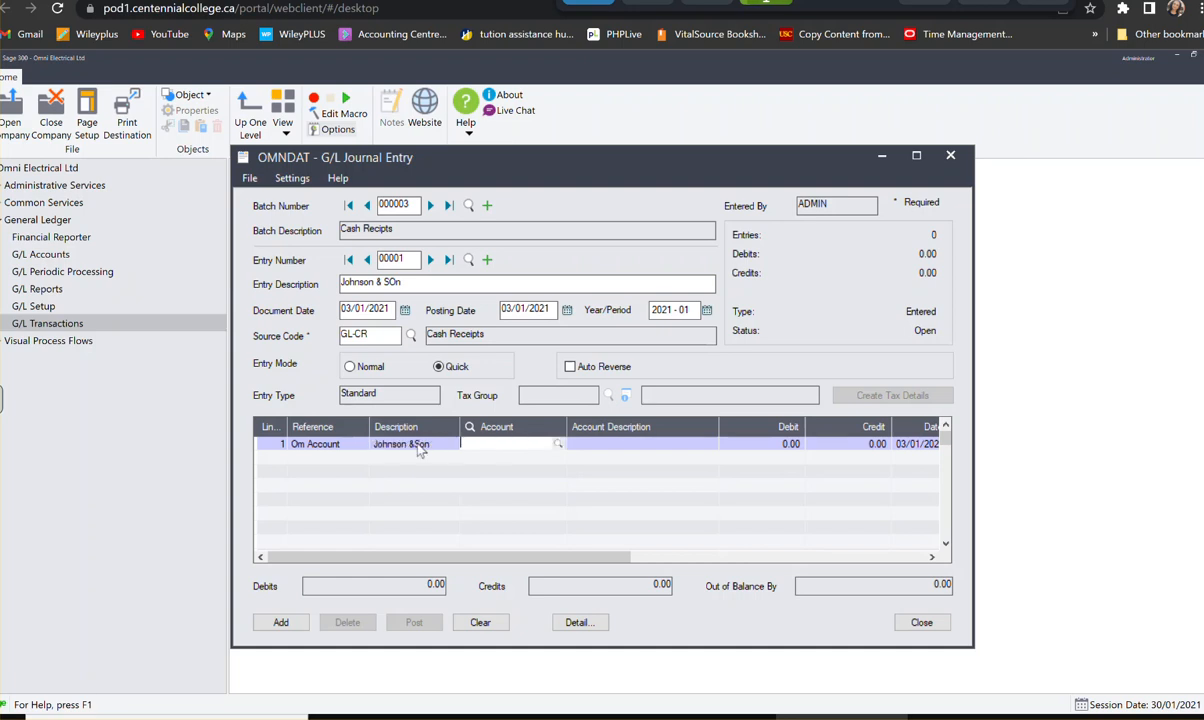
- Assign account 1000, Bank Chequing, to the line, debit 6,852.00 and start a second detail line with the same reference
{"action": "type", "text": "1000"}
{"action": "key", "text": "Tab"}
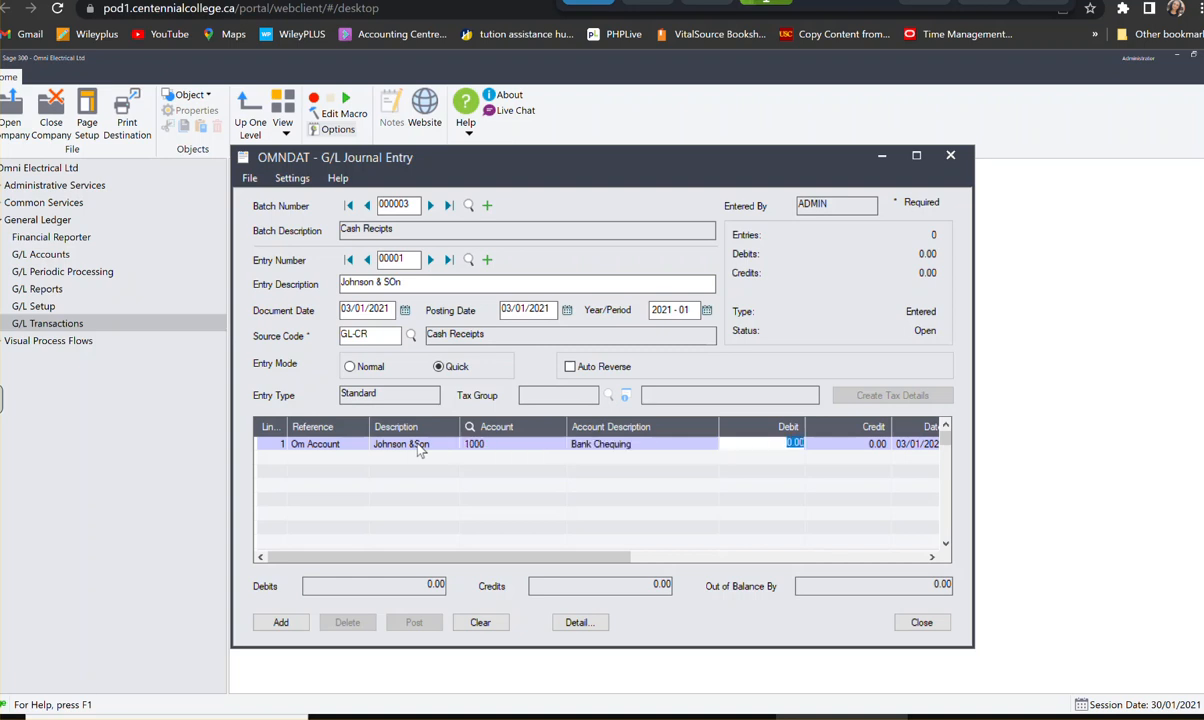
{"action": "type", "text": "685"}
{"action": "key", "text": "Tab"}
{"action": "key", "text": "Tab"}
{"action": "key", "text": "Tab"}
{"action": "key", "text": "Tab"}
{"action": "key", "text": "Tab"}
{"action": "key", "text": "Tab"}
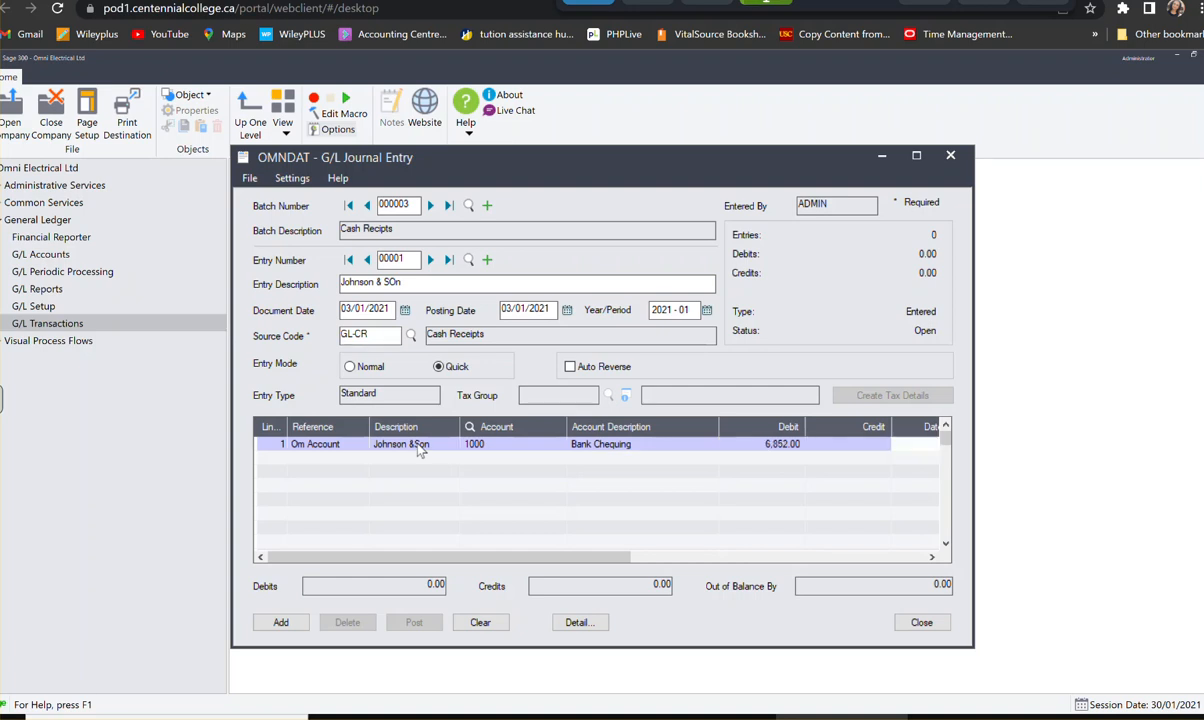
{"action": "key", "text": "Tab"}
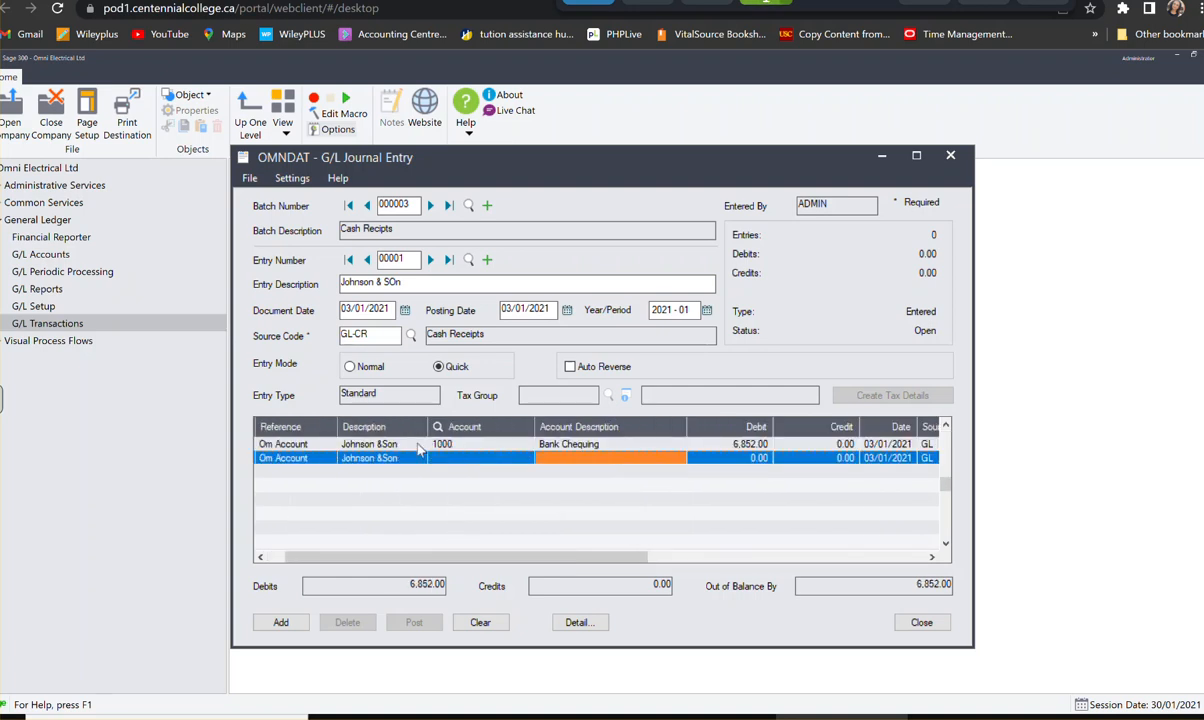
- Assign account 1100, Accounts Receivable, to the second cash receipts line and credit it 6,852.00
{"action": "key", "text": "shift+Tab"}
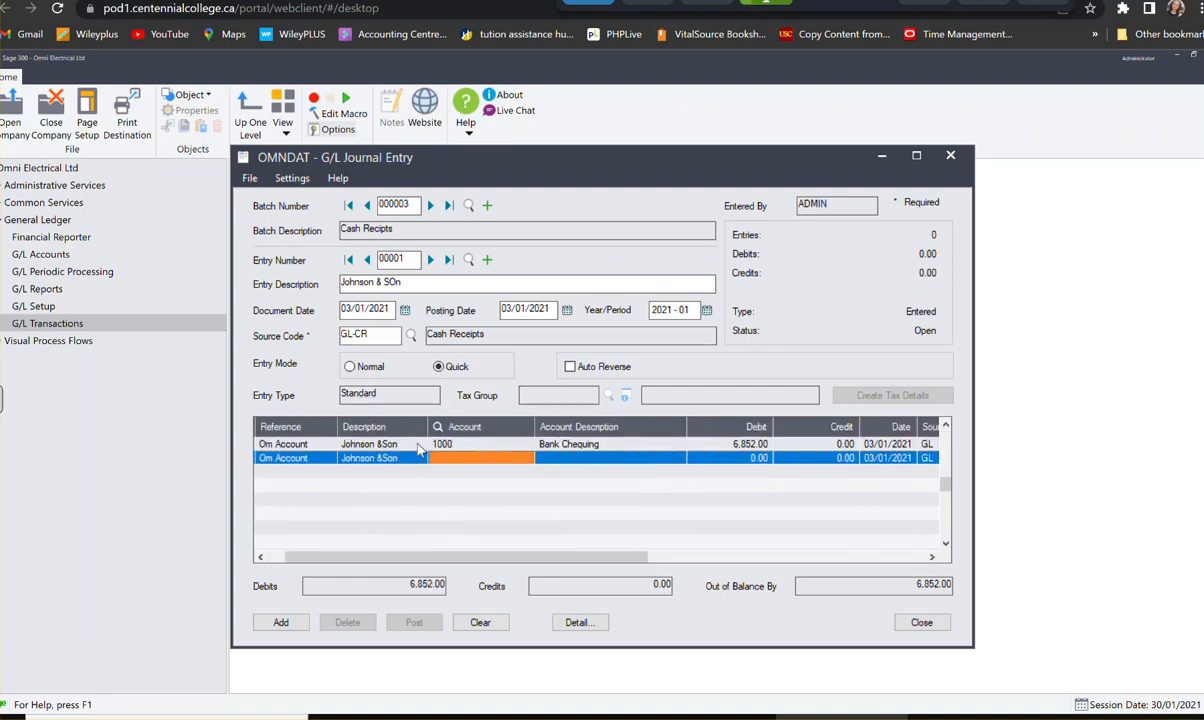
{"action": "type", "text": "1100"}
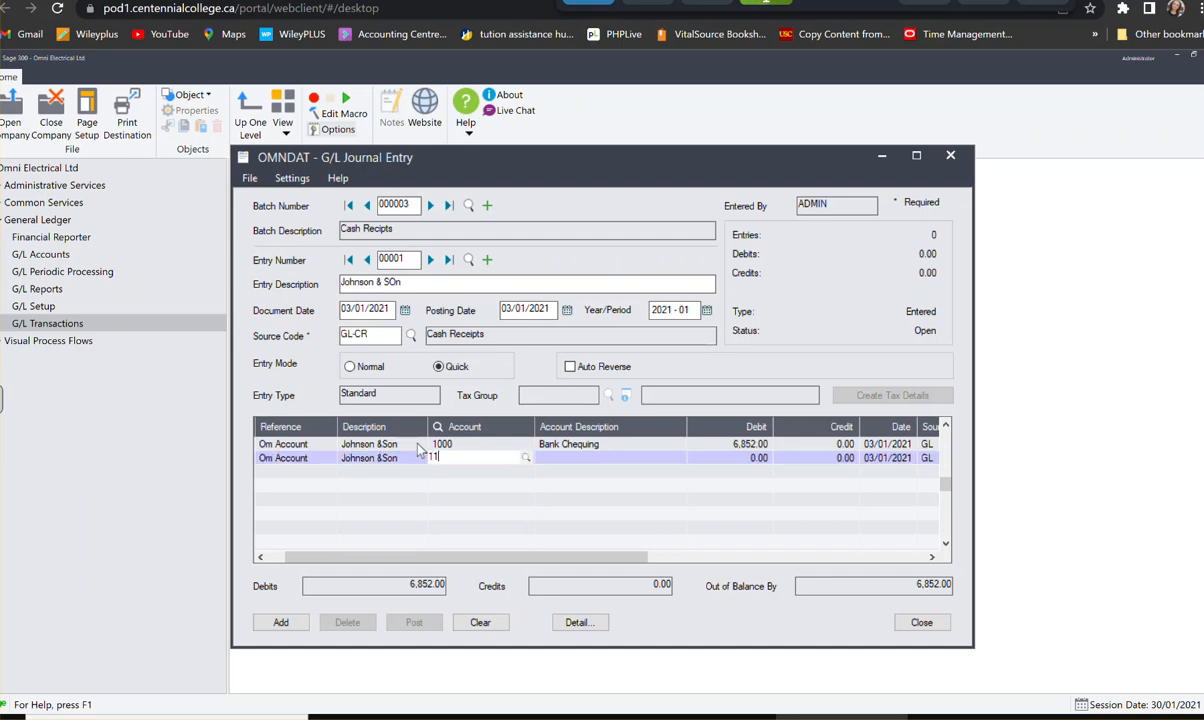
{"action": "key", "text": "Tab"}
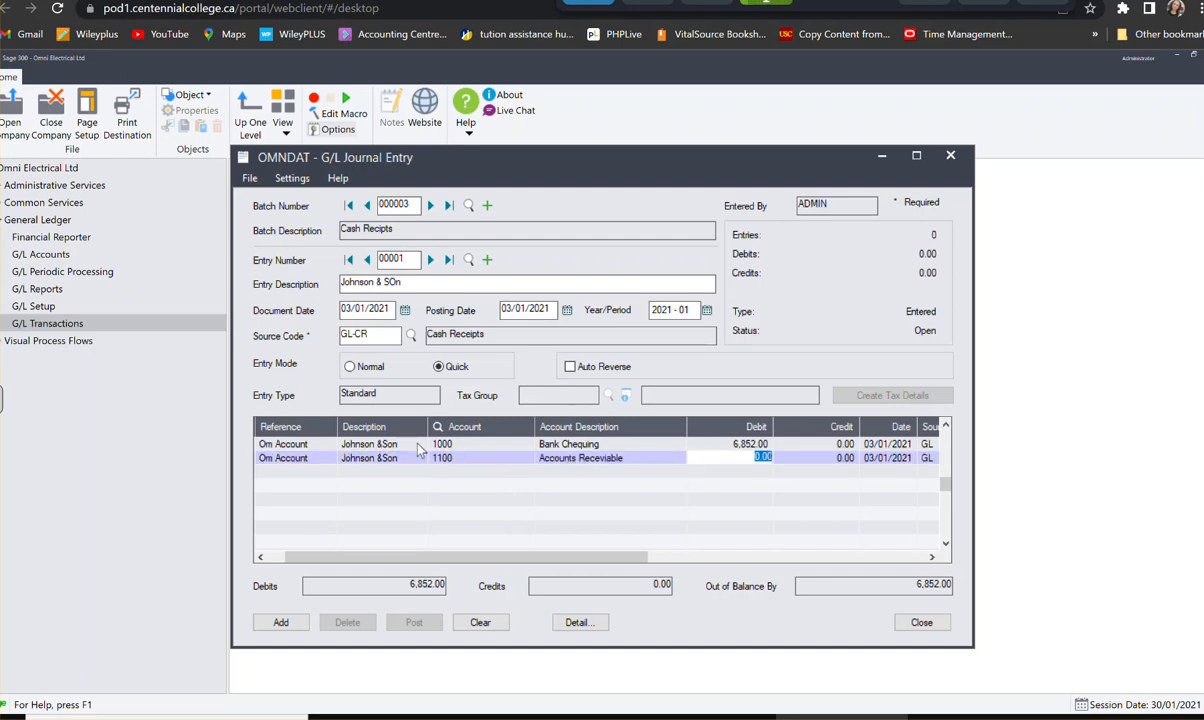
{"action": "key", "text": "Tab"}
{"action": "type", "text": "6,"}
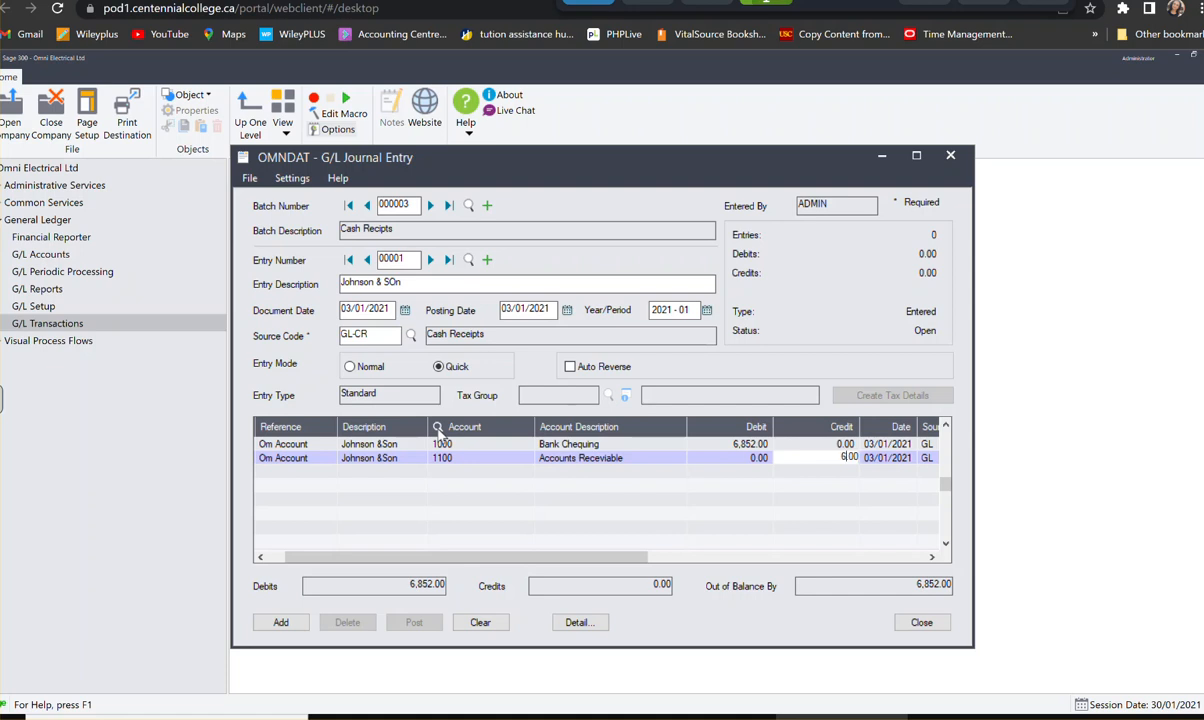
{"action": "type", "text": "852"}
{"action": "key", "text": "Tab"}
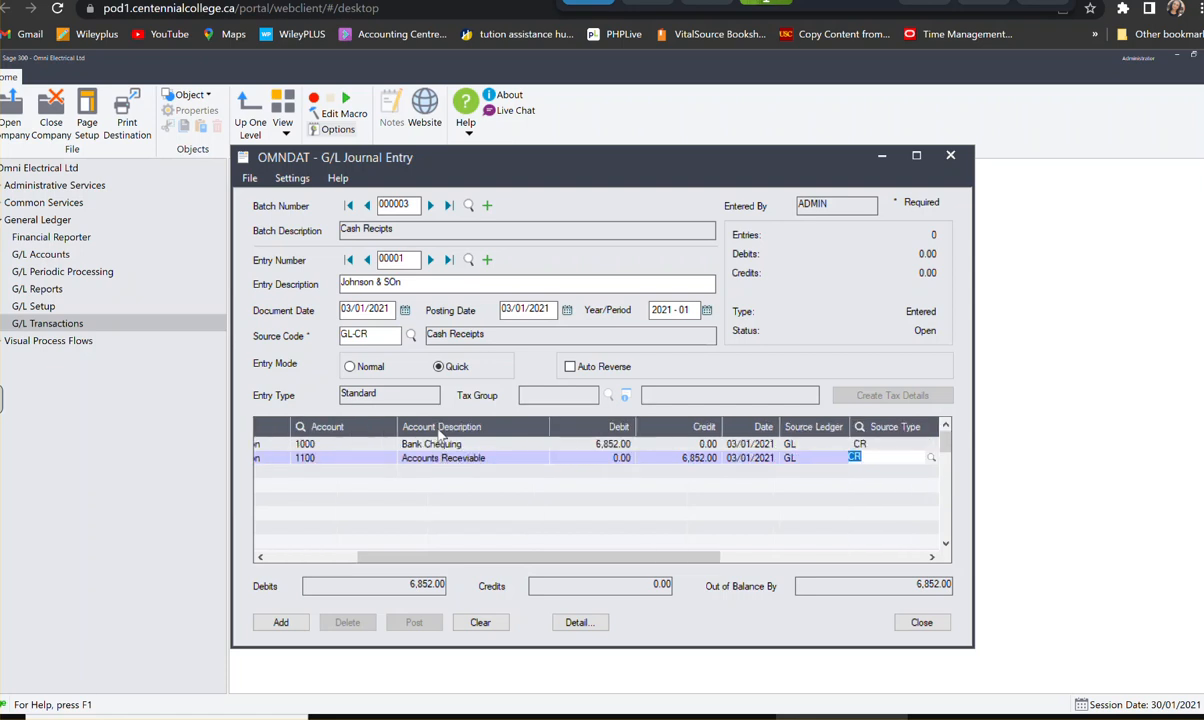
- Complete the second detail line and add the Johnson & SOn entry to the cash receipts batch
{"action": "left_click", "coordinate": [520, 458]}
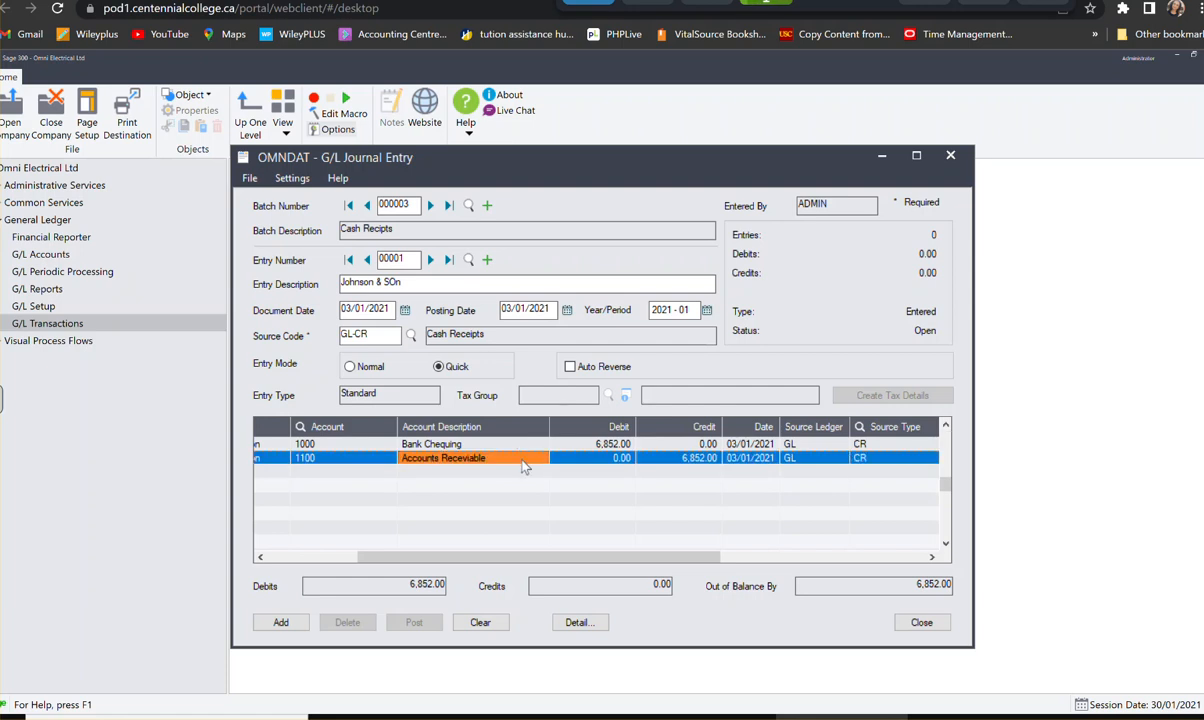
{"action": "key", "text": "Tab"}
{"action": "key", "text": "Tab"}
{"action": "key", "text": "Tab"}
{"action": "key", "text": "Tab"}
{"action": "key", "text": "Tab"}
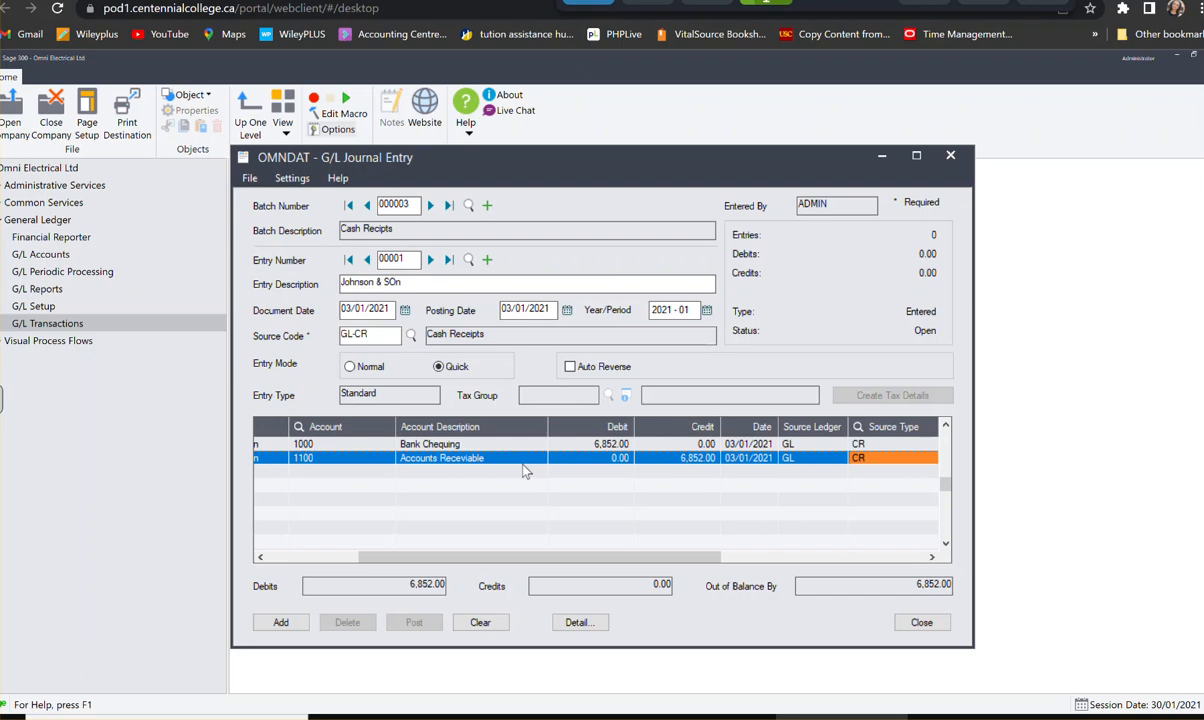
{"action": "key", "text": "Tab"}
{"action": "key", "text": "Tab"}
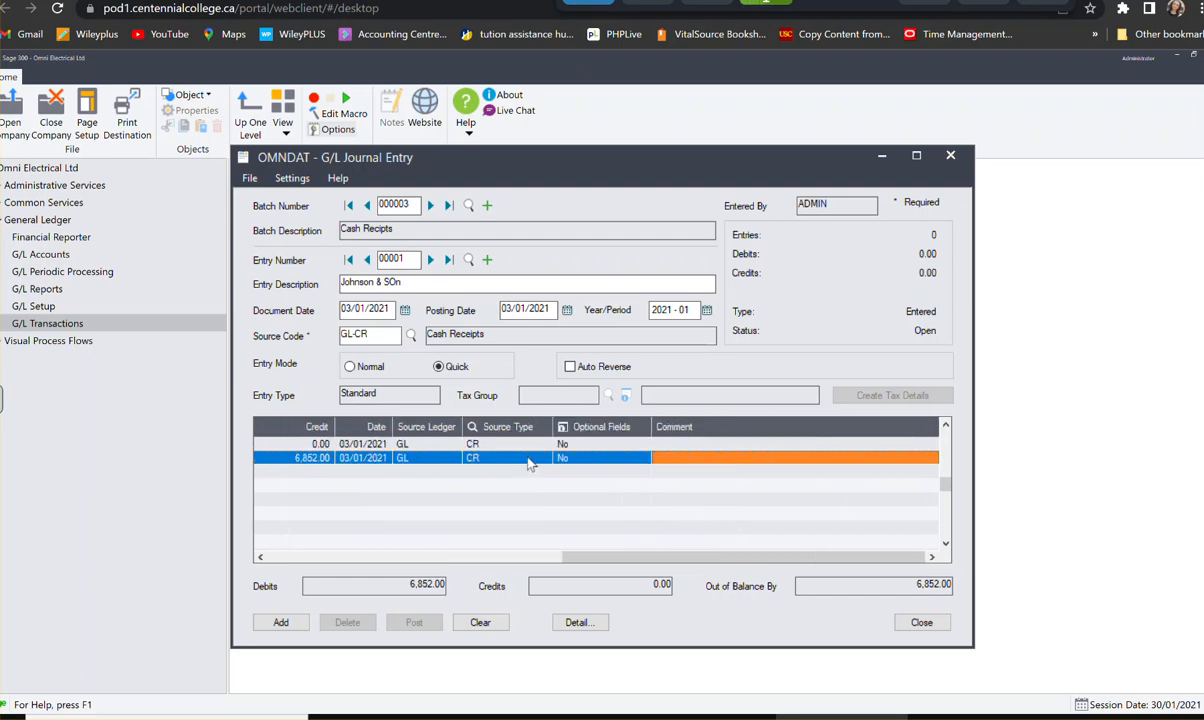
{"action": "key", "text": "Tab"}
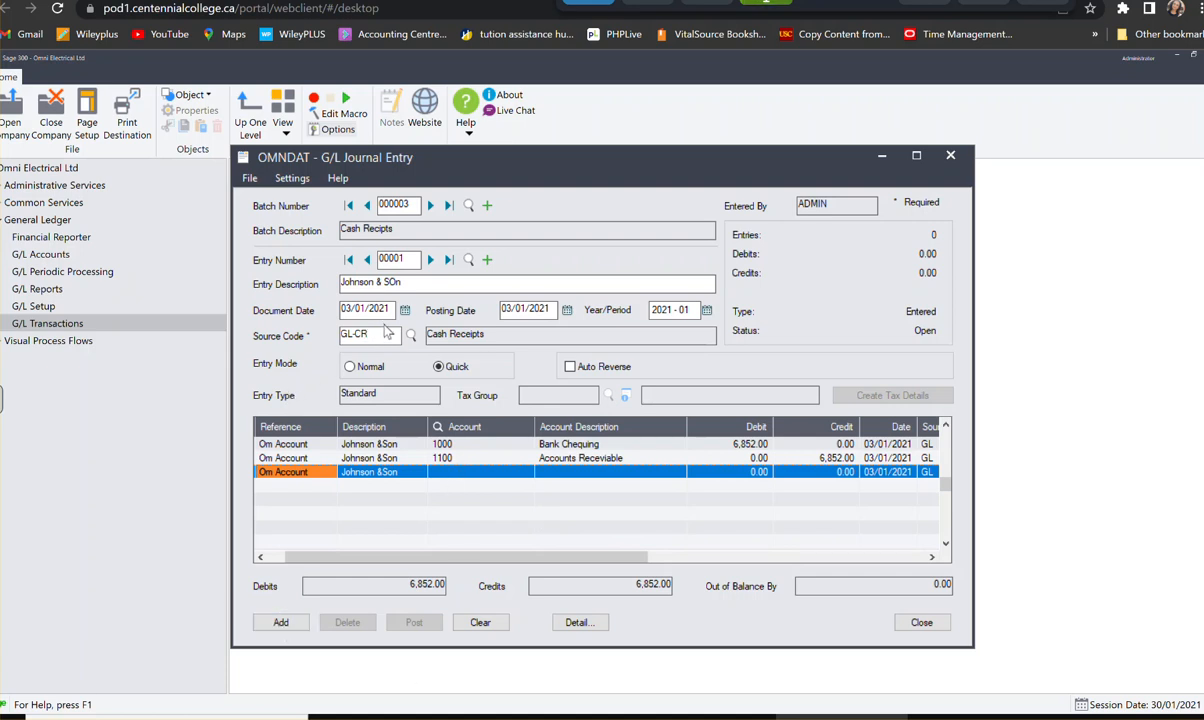
{"action": "left_click", "coordinate": [277, 623]}
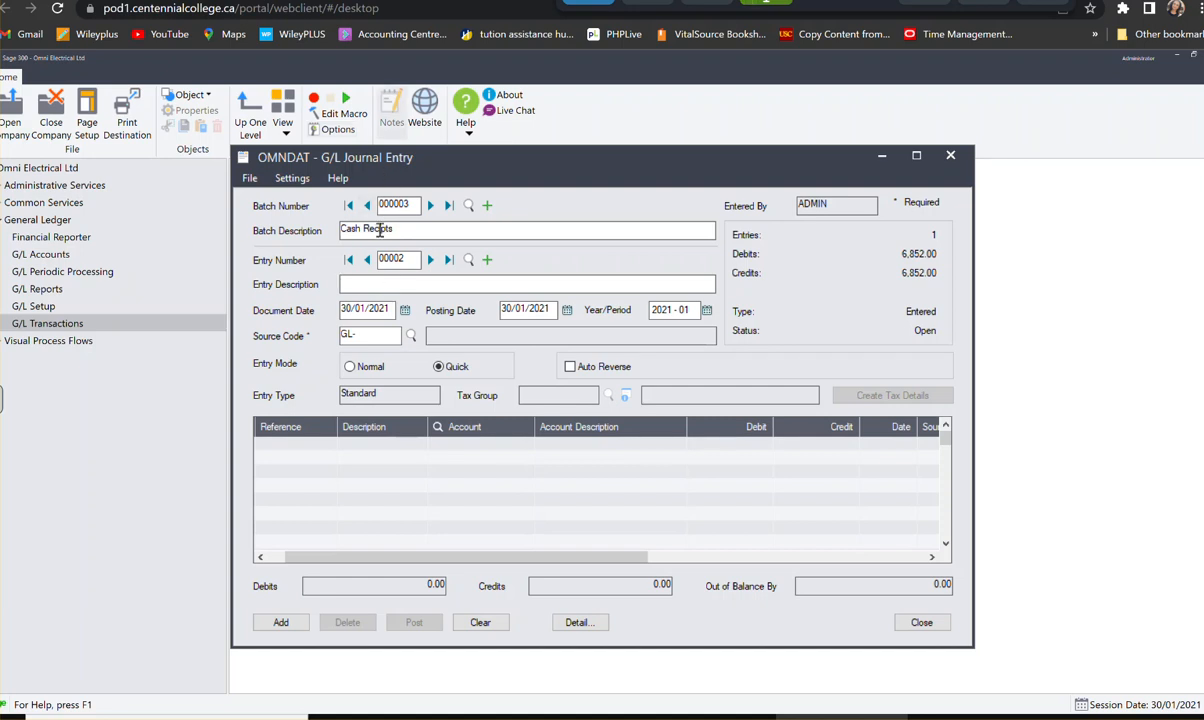
- Correct the batch description to Cash Receipts and describe the second entry as Smith & Familly
{"action": "left_click", "coordinate": [362, 284]}
{"action": "type", "text": "Smith & Family"}
- Date the Smith & Familly entry 16/01/2021 and set its source code to GL-CR
{"action": "left_click", "coordinate": [384, 309]}
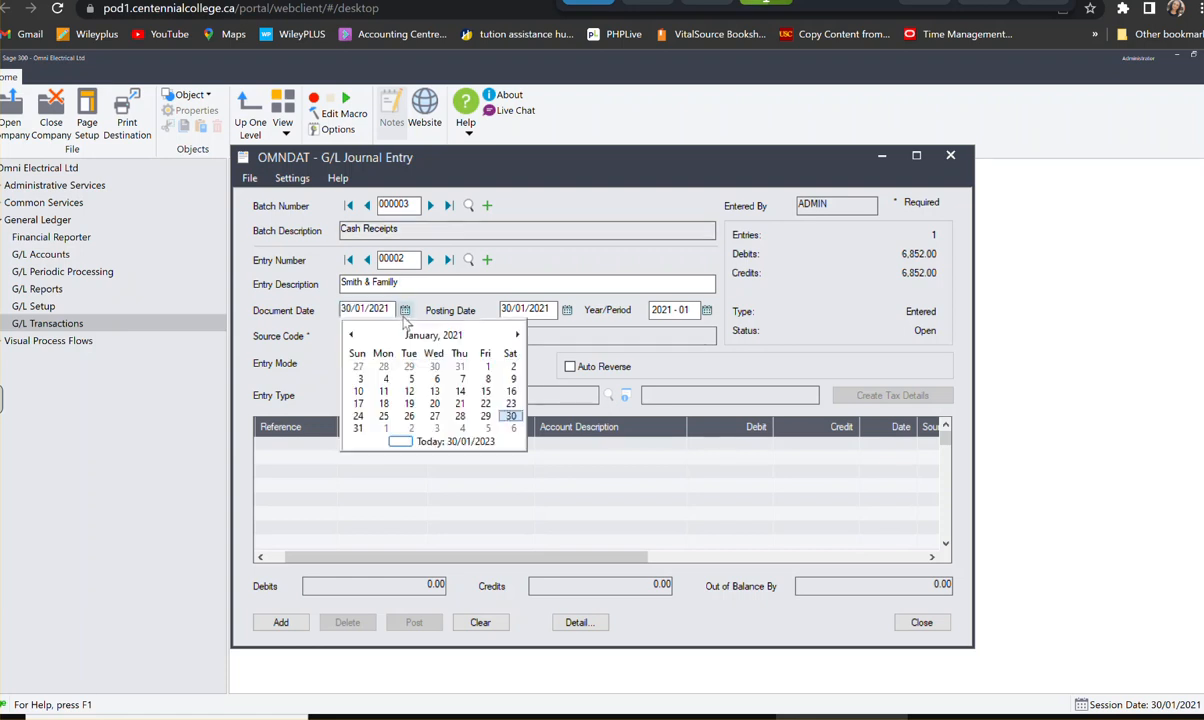
{"action": "left_click", "coordinate": [513, 391]}
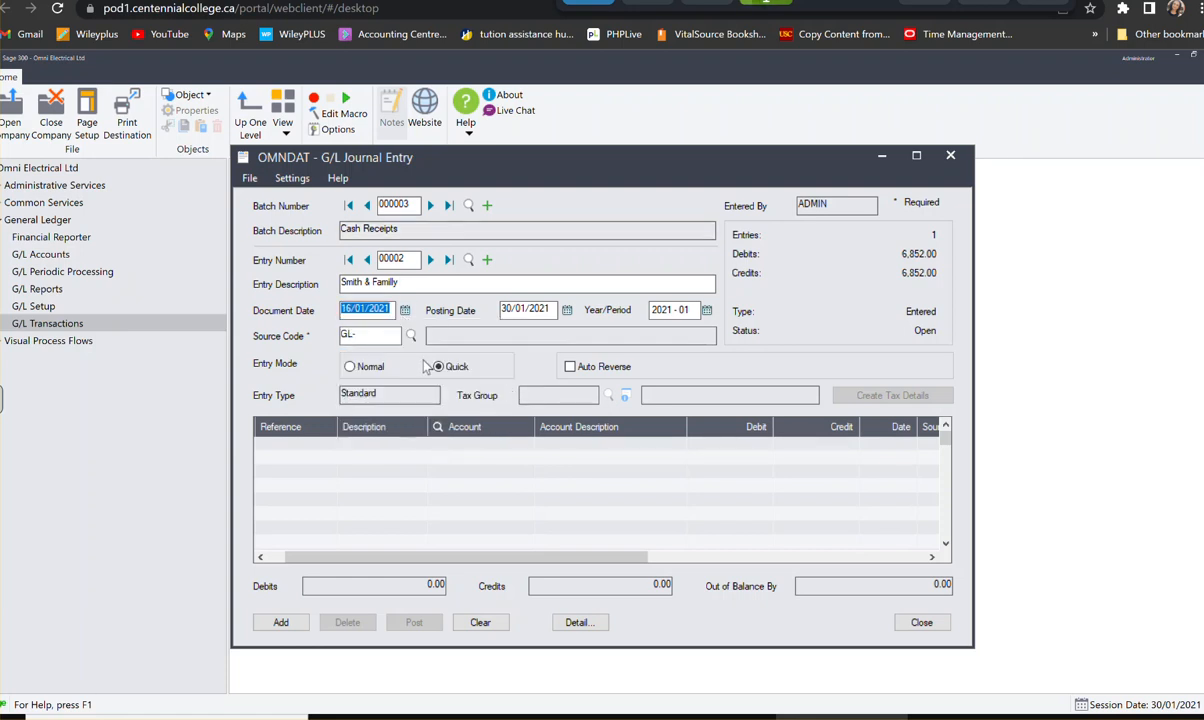
{"action": "key", "text": "Tab"}
{"action": "left_click", "coordinate": [378, 337]}
{"action": "type", "text": "CR"}
- Start the entry's first detail line with reference On Account and description Smith & Family
{"action": "left_click", "coordinate": [305, 450]}
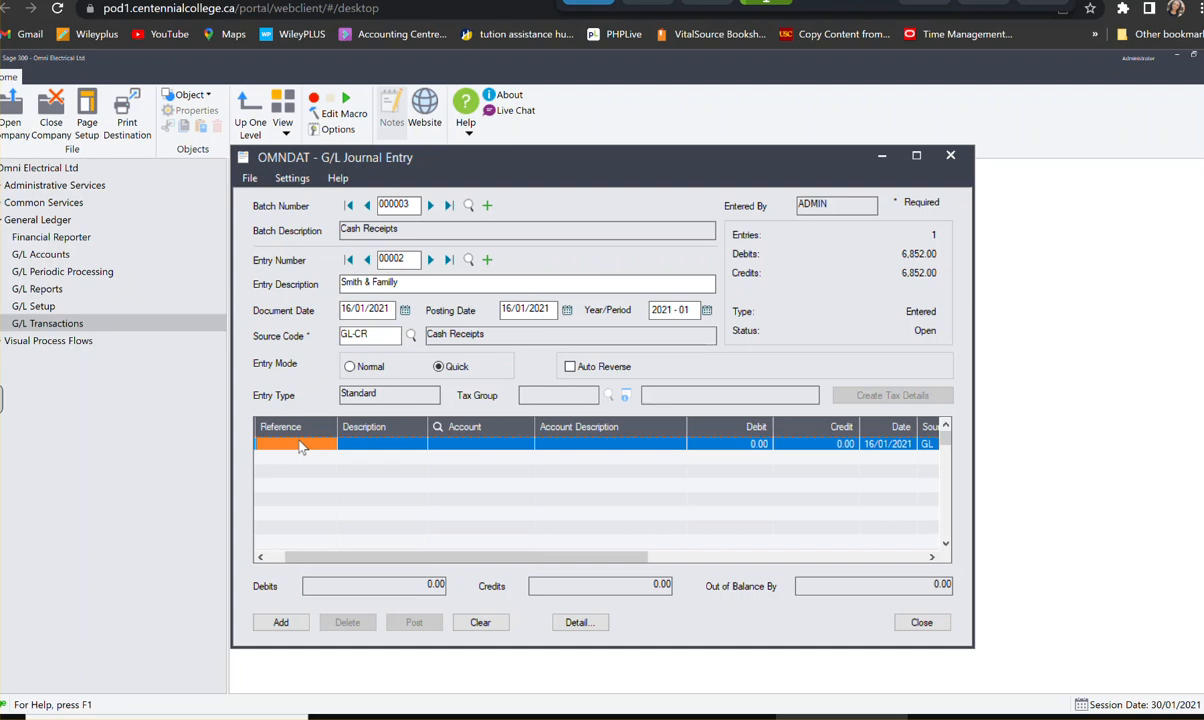
{"action": "left_click", "coordinate": [300, 444]}
{"action": "type", "text": "On Acc"}
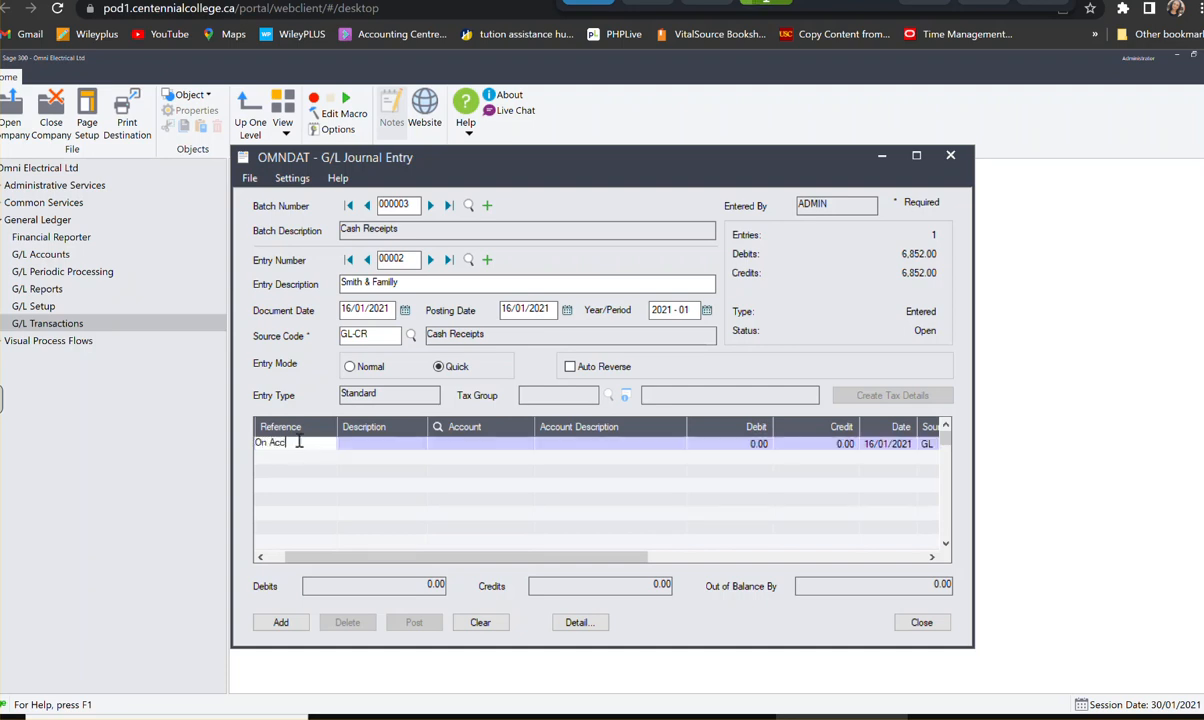
{"action": "type", "text": "ount"}
{"action": "key", "text": "Tab"}
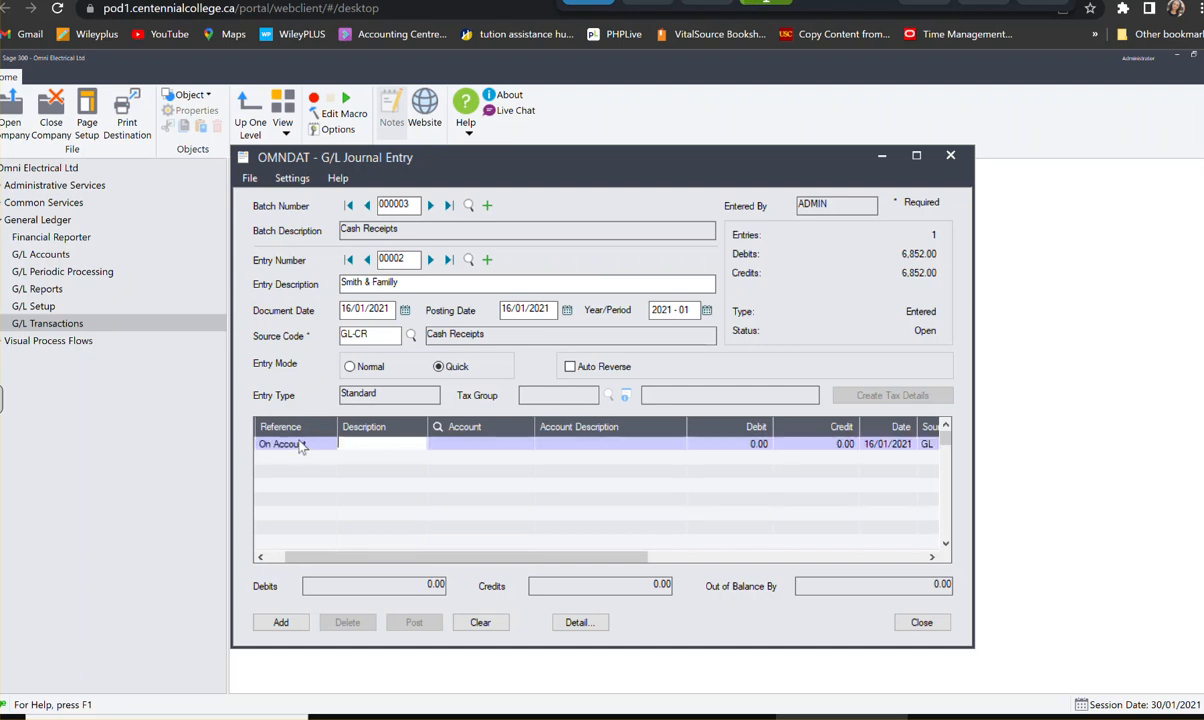
{"action": "type", "text": "Smith & Family"}
{"action": "key", "text": "Tab"}
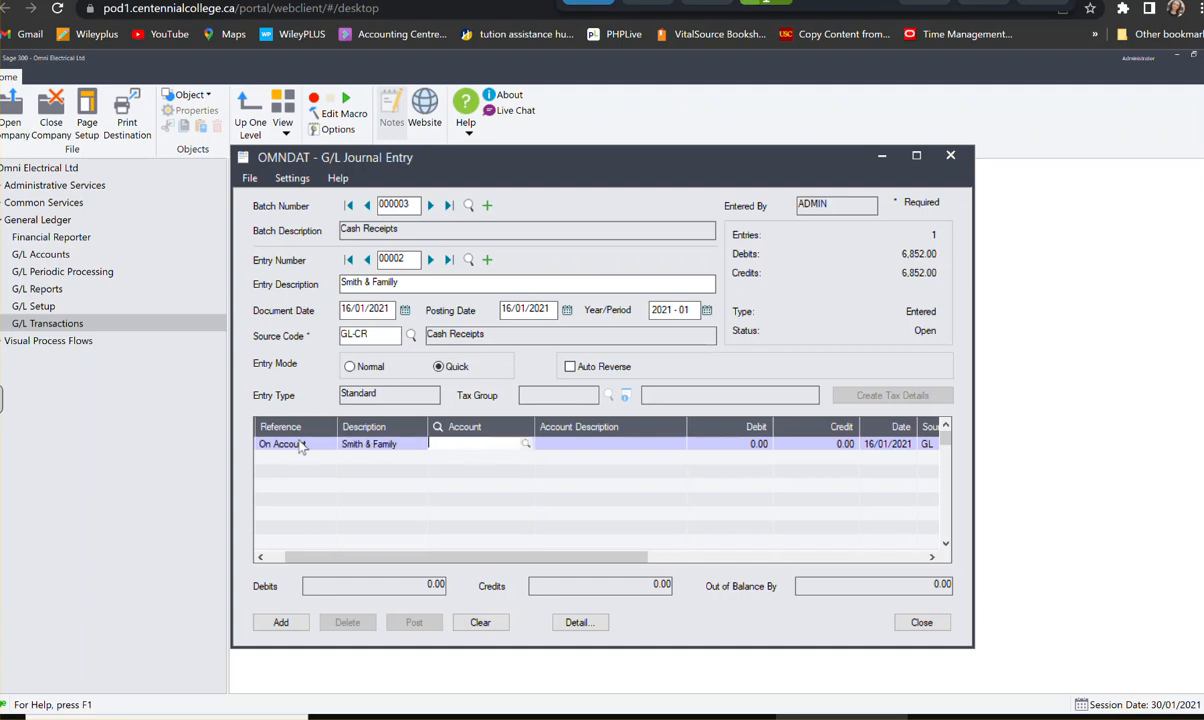
- Assign account 1000, Bank Chequing, to the Smith & Family line, debit it 2,000.00 and start a second detail line
{"action": "type", "text": "1000"}
{"action": "key", "text": "Tab"}
{"action": "type", "text": "2000"}
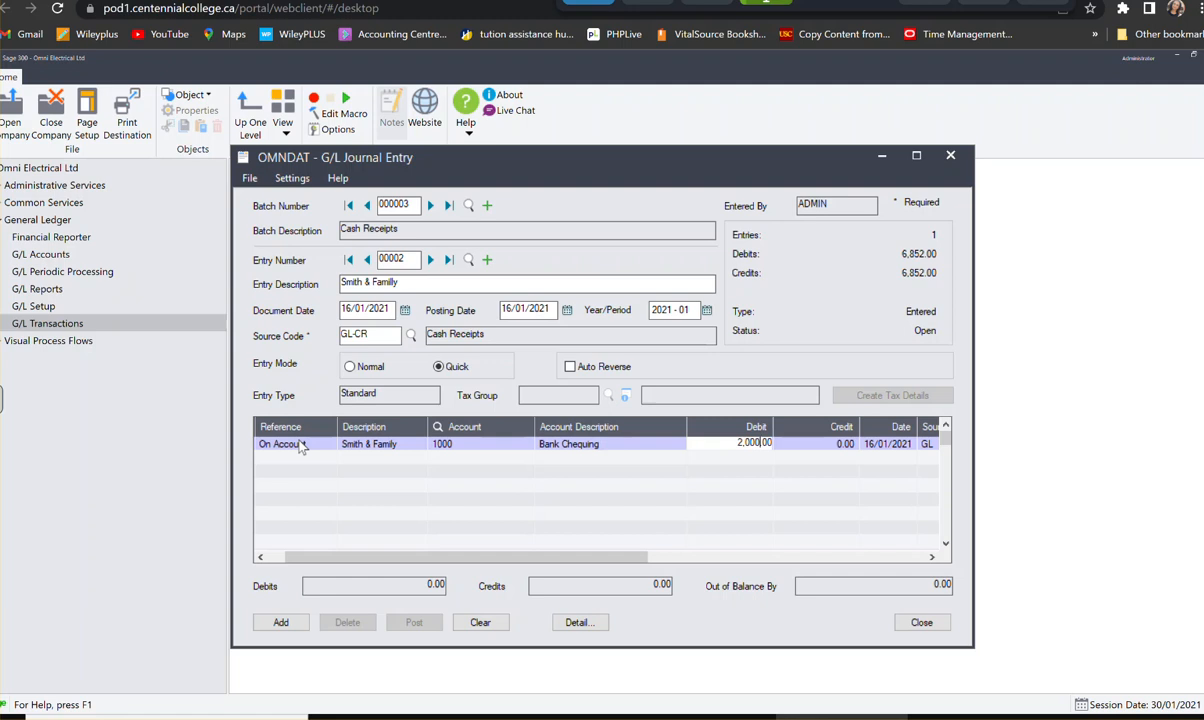
{"action": "key", "text": "Tab"}
{"action": "key", "text": "Tab"}
{"action": "key", "text": "Tab"}
{"action": "key", "text": "Tab"}
{"action": "key", "text": "Tab"}
{"action": "key", "text": "Tab"}
{"action": "key", "text": "Tab"}
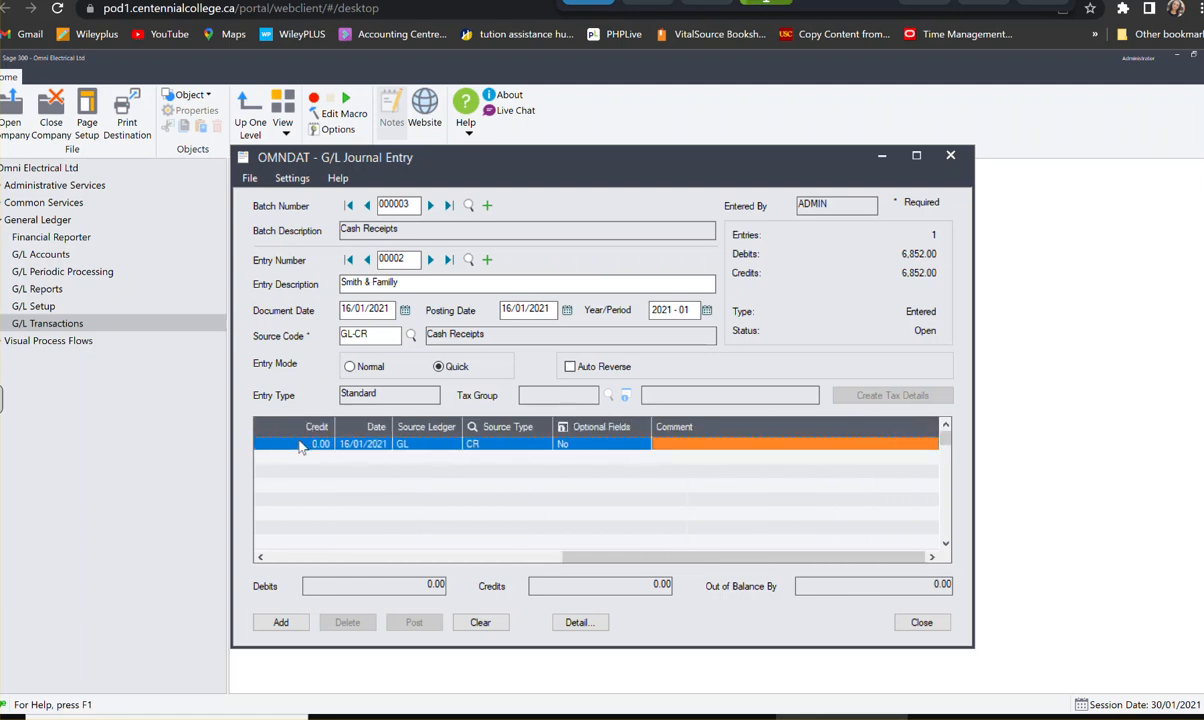
{"action": "key", "text": "Tab"}
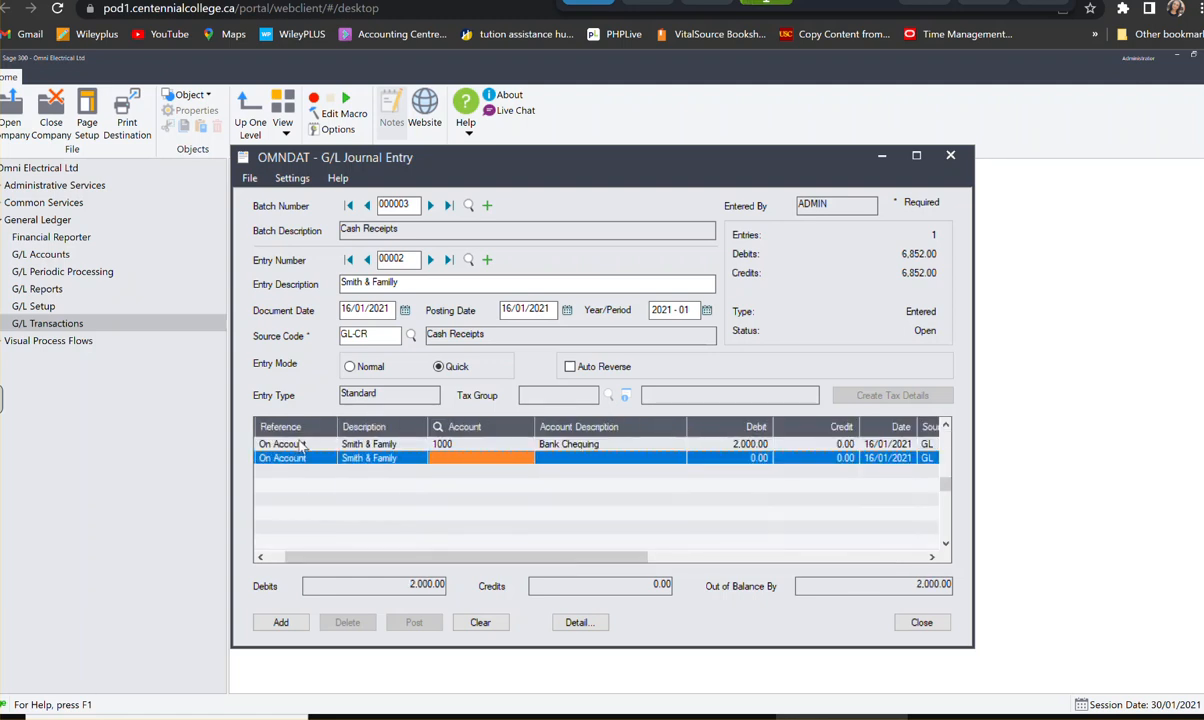
- Assign account 1100, Accounts Receivable, to the second Smith & Family line
{"action": "type", "text": "1100"}
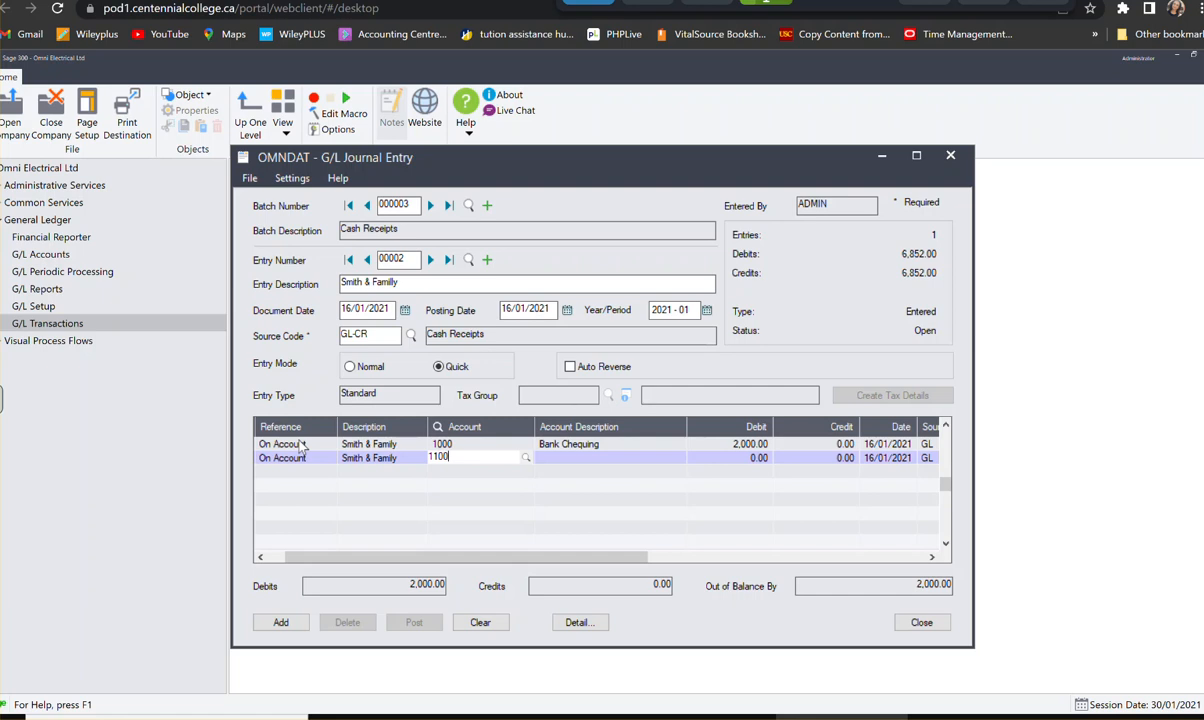
{"action": "key", "text": "Tab"}
{"action": "key", "text": "Tab"}
{"action": "key", "text": "Tab"}
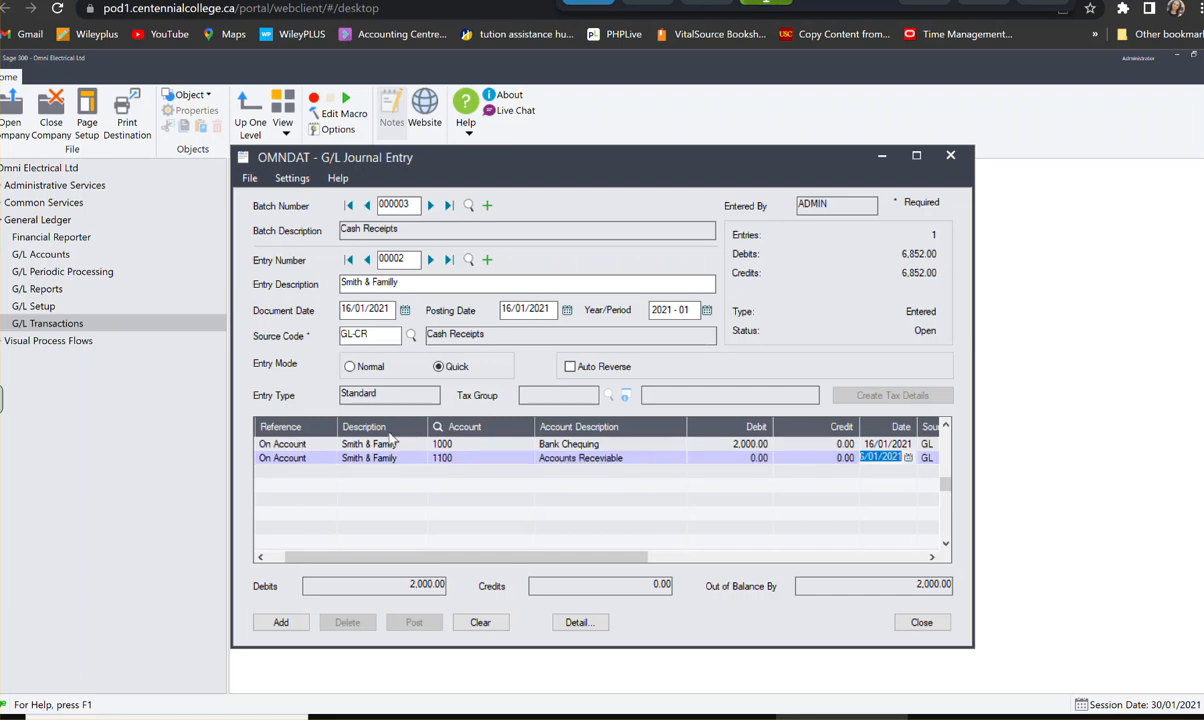
- Credit the Accounts Receivable line of the Smith & Familly entry 2,000.00
{"action": "left_click", "coordinate": [809, 459]}
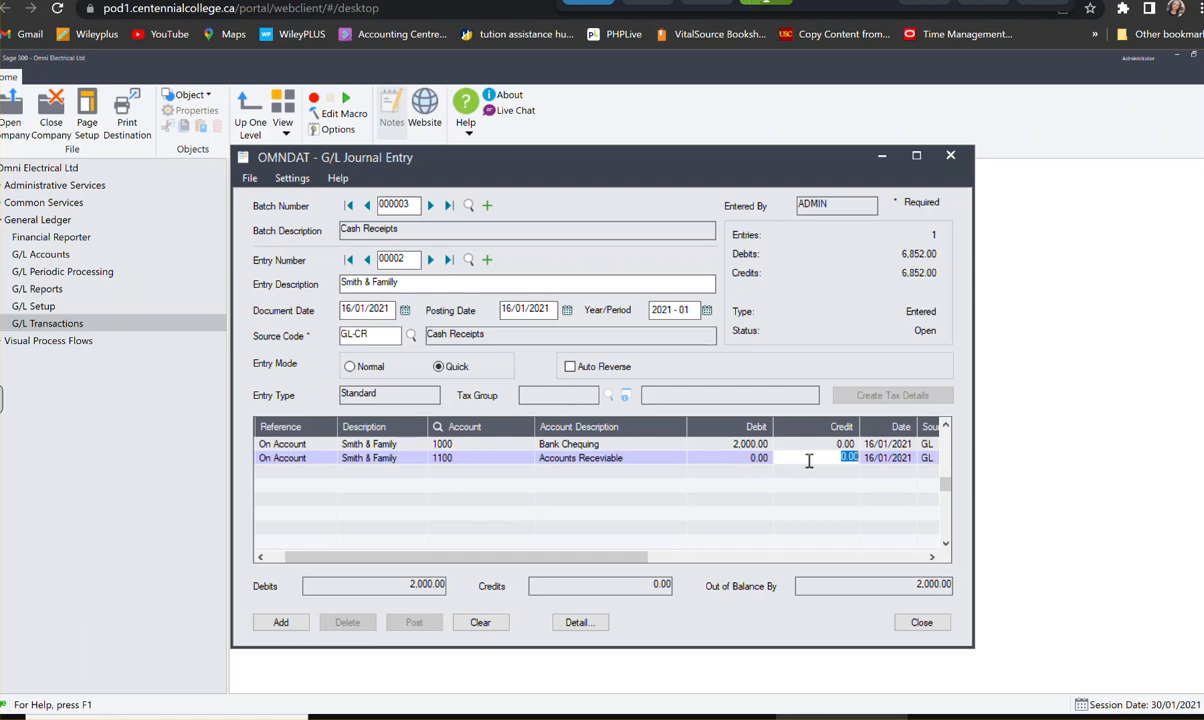
{"action": "type", "text": "300"}
{"action": "key", "text": "BackSpace"}
{"action": "key", "text": "BackSpace"}
{"action": "key", "text": "BackSpace"}
{"action": "type", "text": "2000"}
{"action": "key", "text": "Tab"}
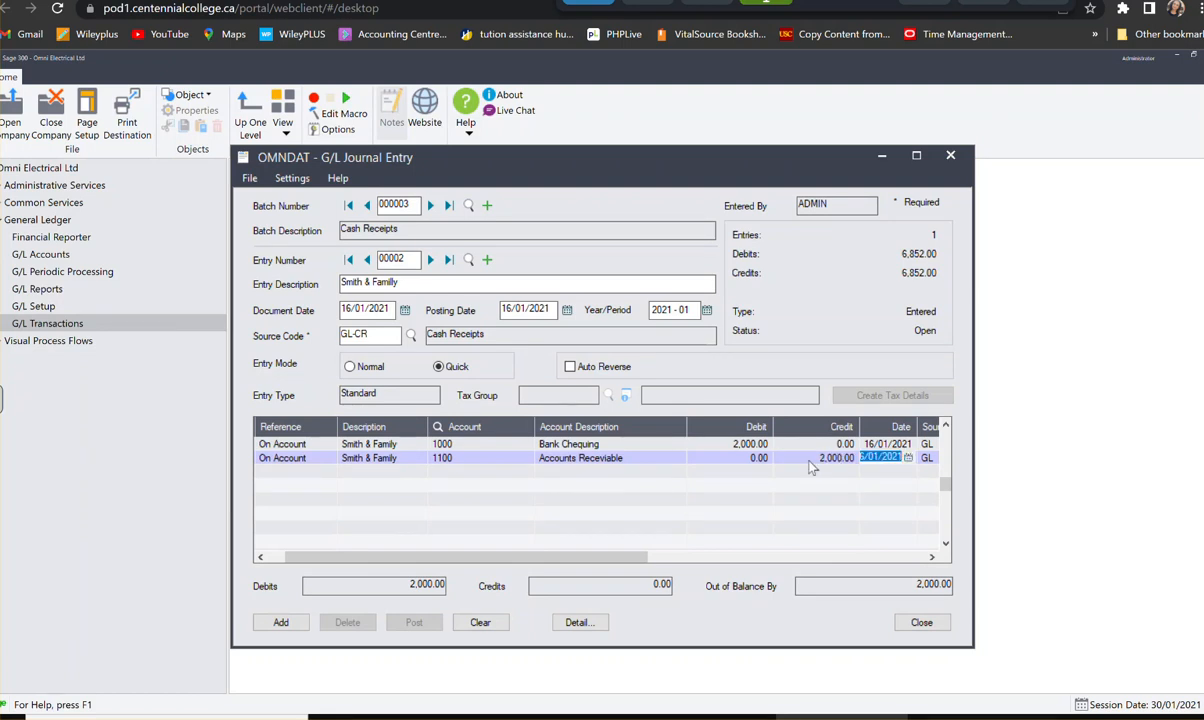
- Complete the Accounts Receivable line and add the Smith & Familly entry to the batch
{"action": "key", "text": "Tab"}
{"action": "key", "text": "Tab"}
{"action": "key", "text": "Tab"}
{"action": "key", "text": "Tab"}
{"action": "key", "text": "Tab"}
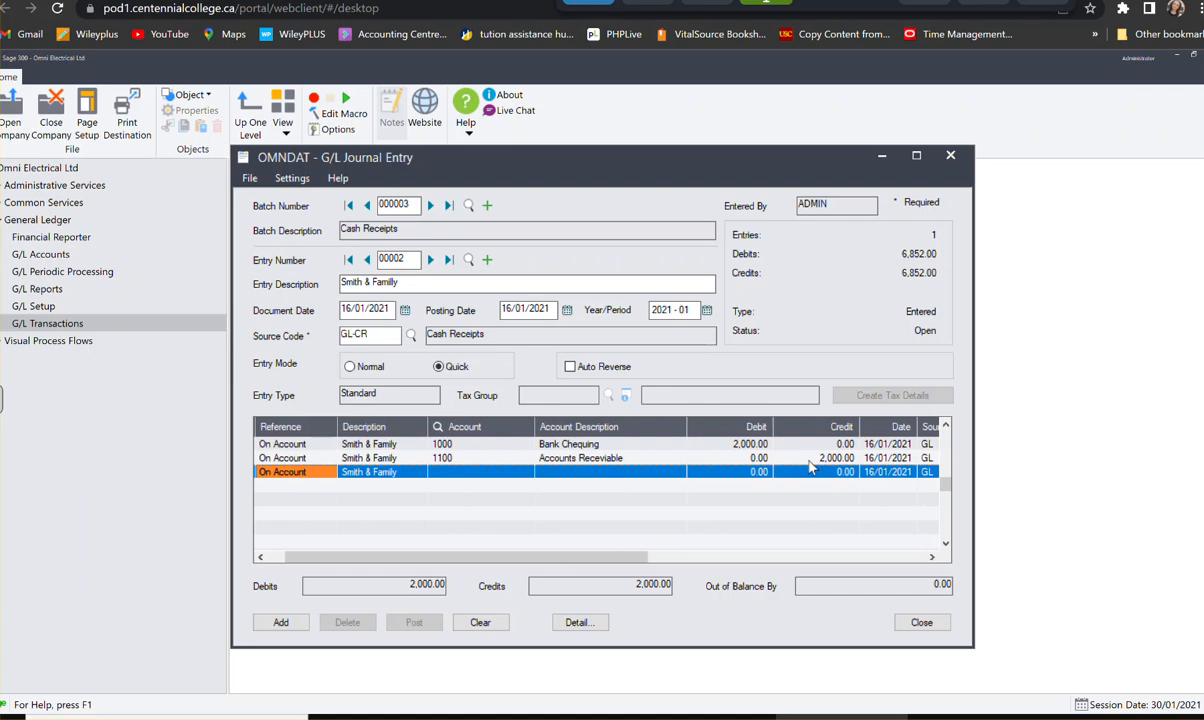
{"action": "left_click", "coordinate": [281, 622]}
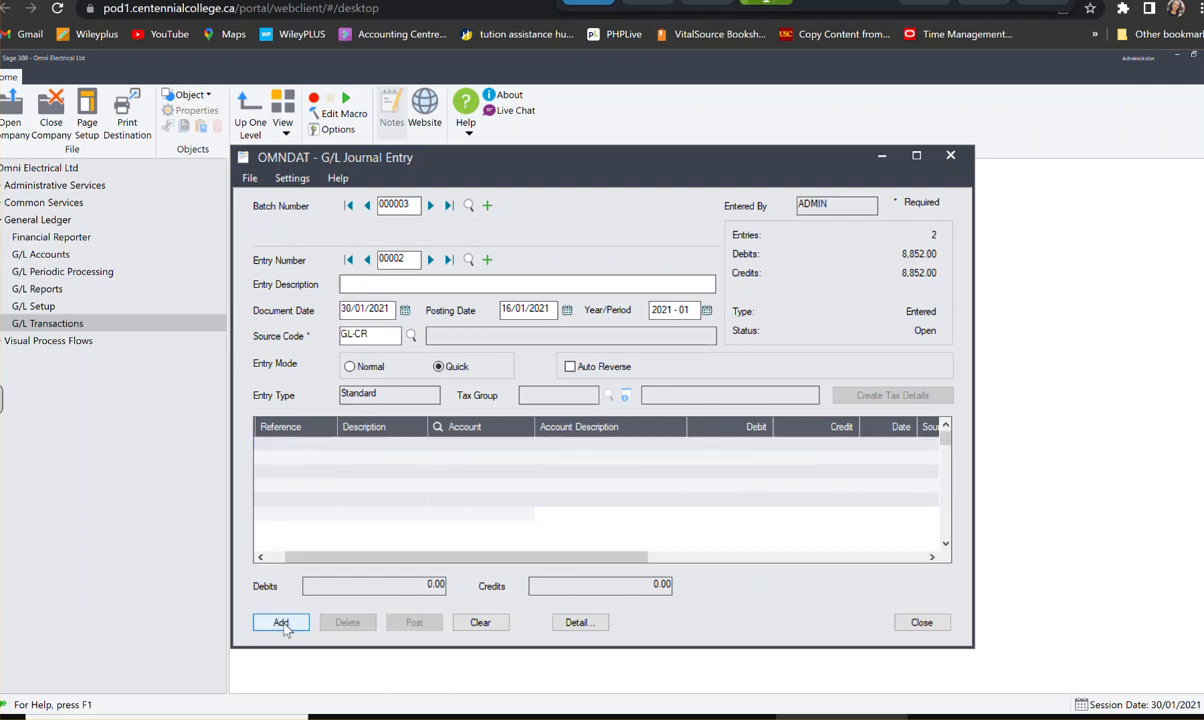
- Fill in the third entry's header with description Jason Ltd., document date 12/01/2021 and source code GL-CR
{"action": "type", "text": "Jason Ltd."}
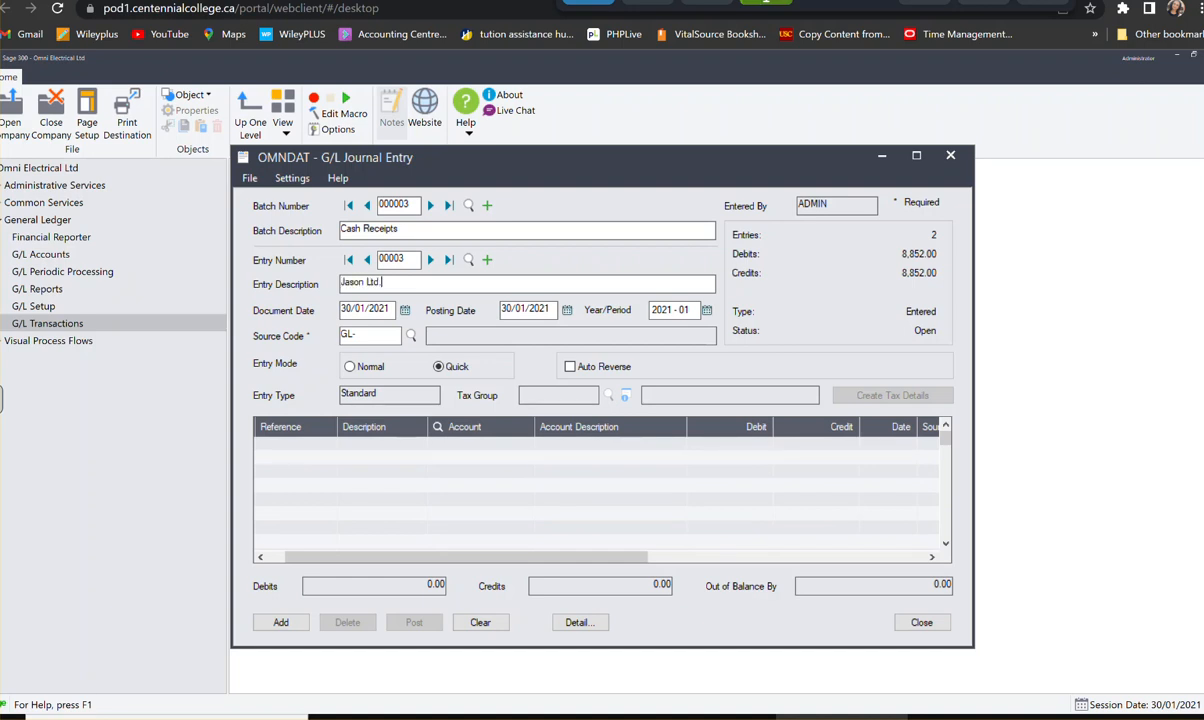
{"action": "left_click", "coordinate": [406, 313]}
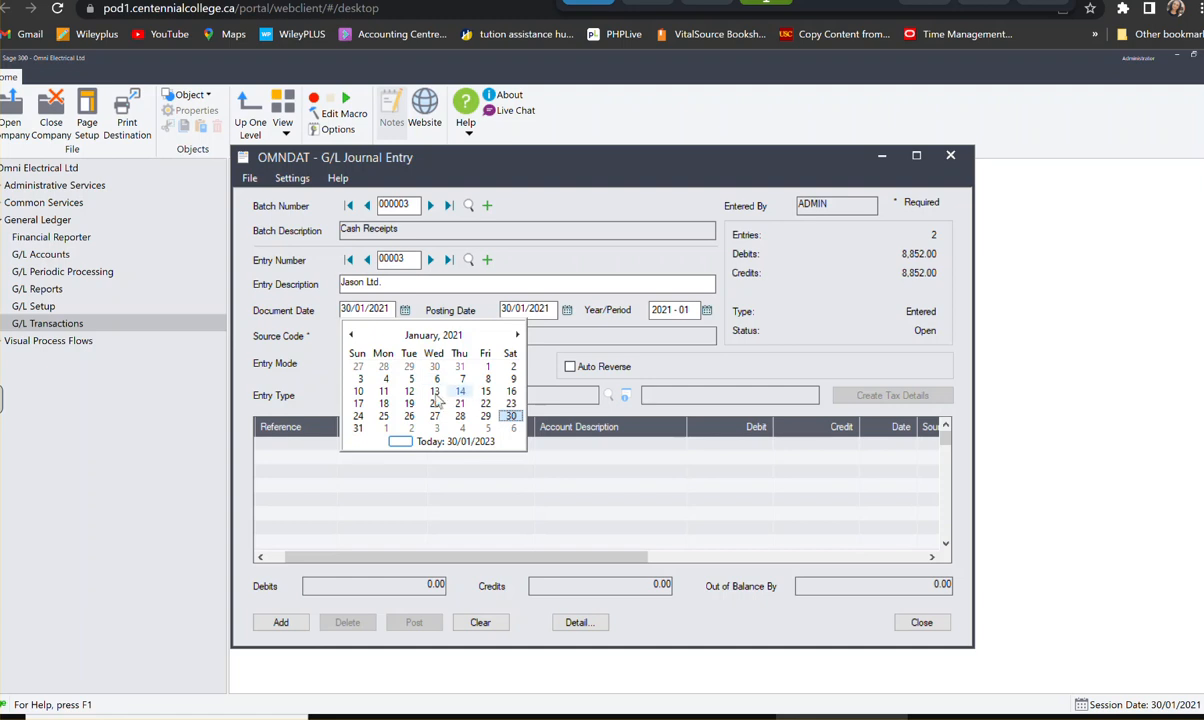
{"action": "left_click", "coordinate": [408, 391]}
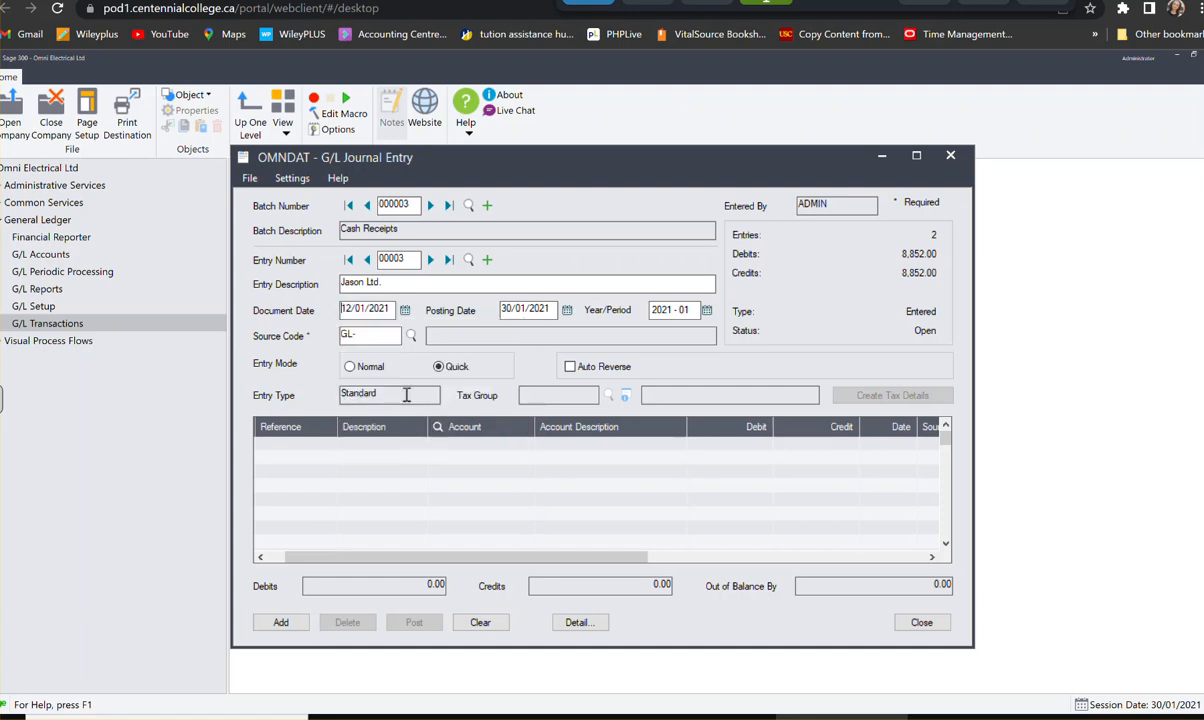
{"action": "left_click", "coordinate": [383, 340]}
{"action": "type", "text": "GL-CR"}
{"action": "key", "text": "Tab"}
- Start the first detail line of the Jason Ltd. entry with reference On Account
{"action": "left_click", "coordinate": [312, 455]}
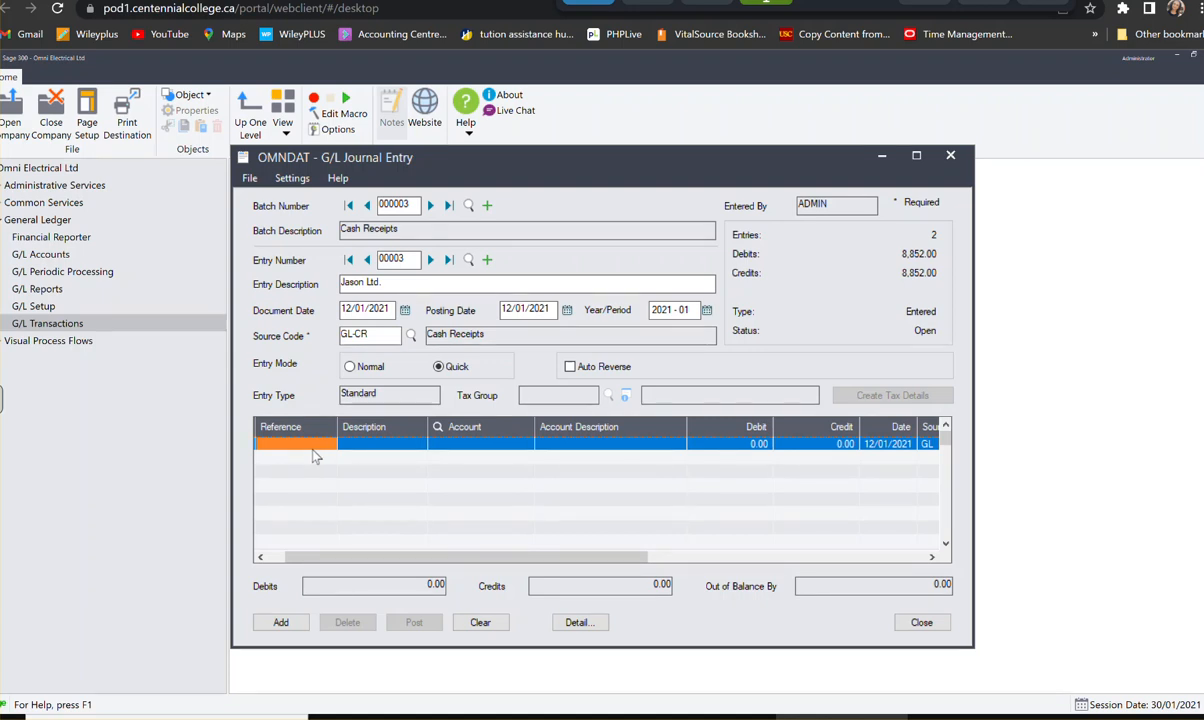
{"action": "left_click", "coordinate": [313, 446]}
{"action": "type", "text": "Jason L"}
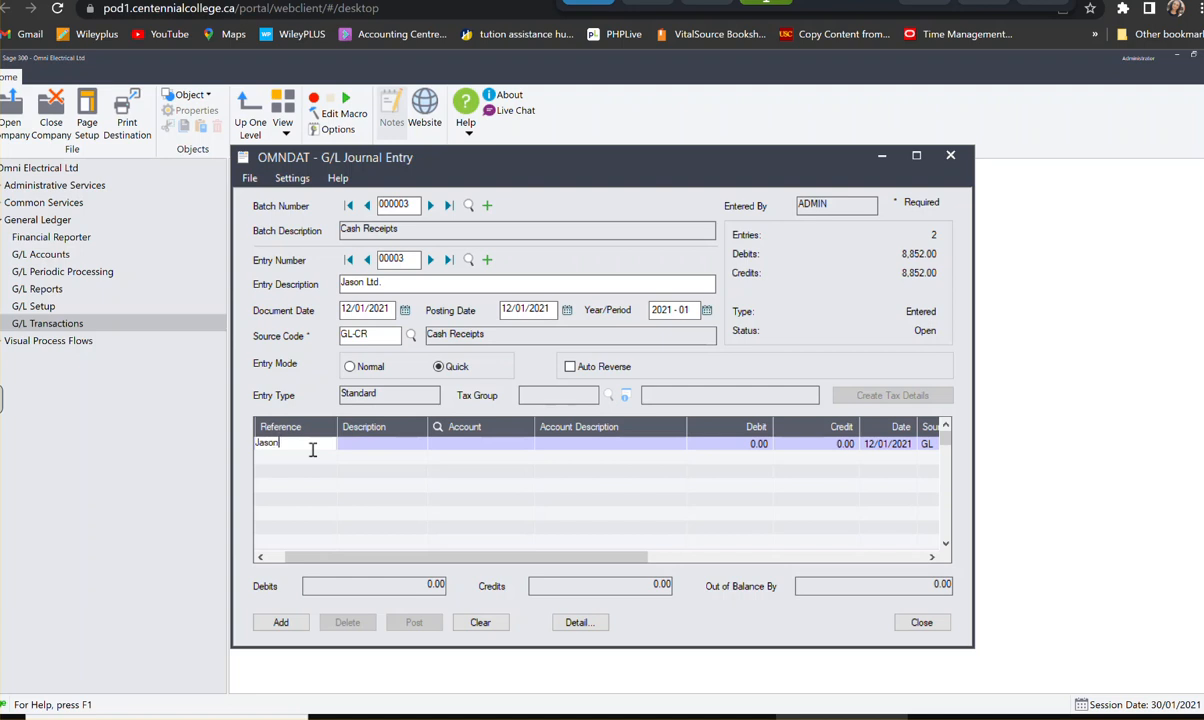
{"action": "key", "text": "BackSpace"}
{"action": "key", "text": "BackSpace"}
{"action": "key", "text": "BackSpace"}
{"action": "key", "text": "BackSpace"}
{"action": "key", "text": "BackSpace"}
{"action": "key", "text": "BackSpace"}
{"action": "key", "text": "BackSpace"}
{"action": "type", "text": "On Accoutn"}
{"action": "key", "text": "Tab"}
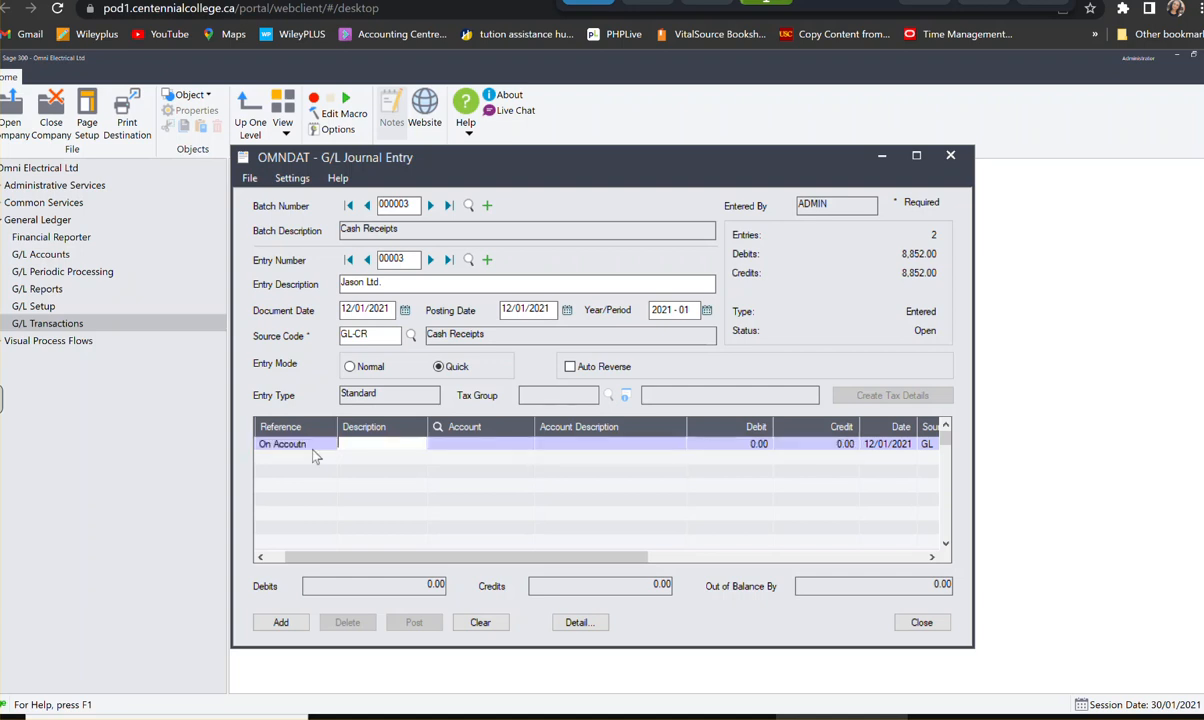
{"action": "left_click", "coordinate": [313, 449]}
{"action": "left_click_drag", "start_coordinate": [304, 447], "coordinate": [295, 445]}
{"action": "type", "text": "n"}
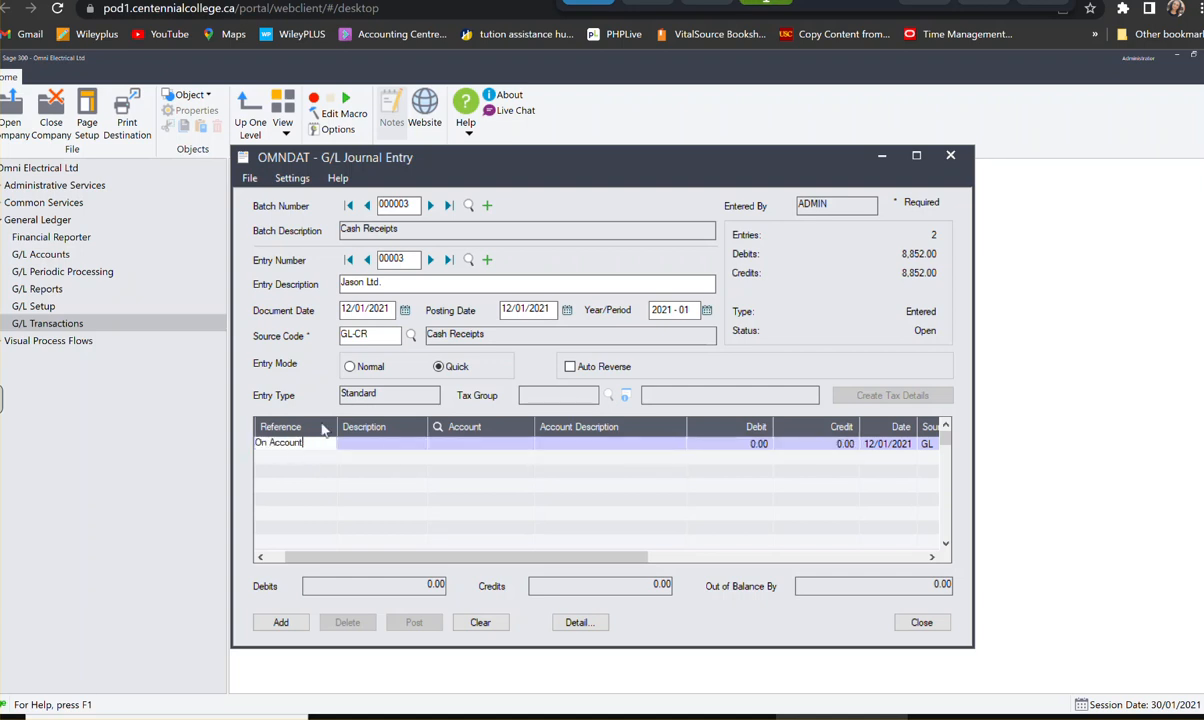
{"action": "type", "text": "t"}
- Describe the first detail line as Jason Ltd. and assign it account 1000, Bank Chequing
{"action": "left_click", "coordinate": [379, 444]}
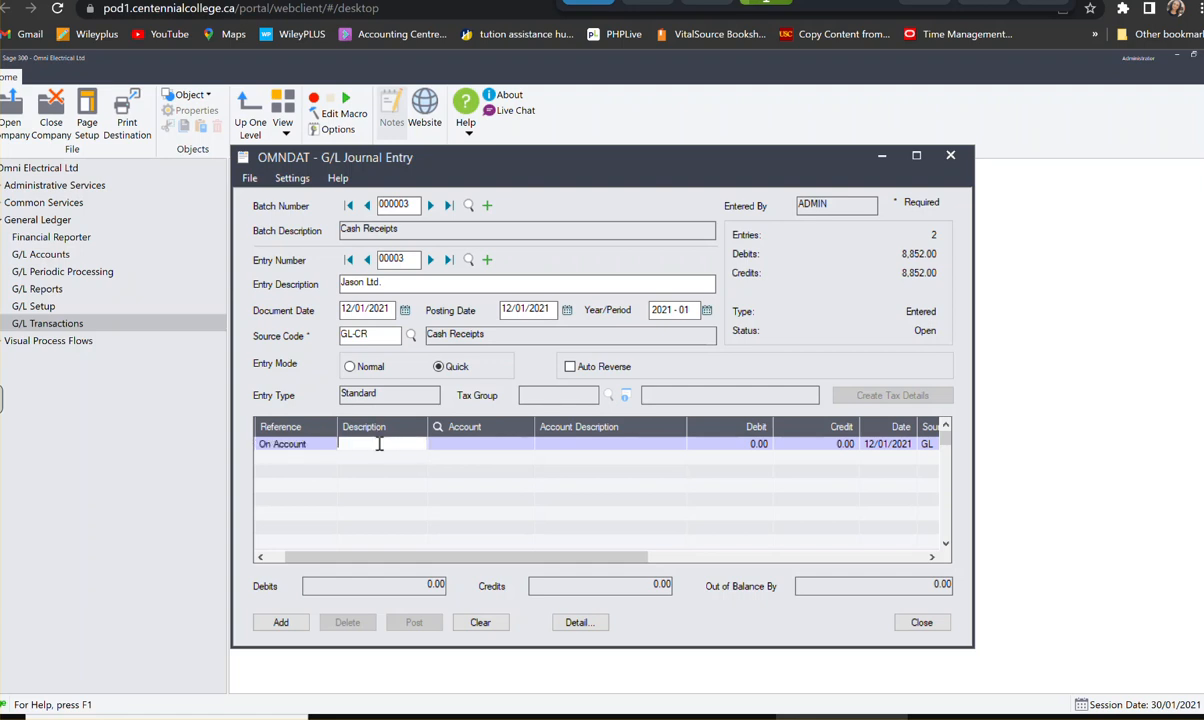
{"action": "type", "text": "Jason Ltd"}
{"action": "key", "text": "BackSpace"}
{"action": "type", "text": "d."}
{"action": "key", "text": "Tab"}
{"action": "type", "text": "1000"}
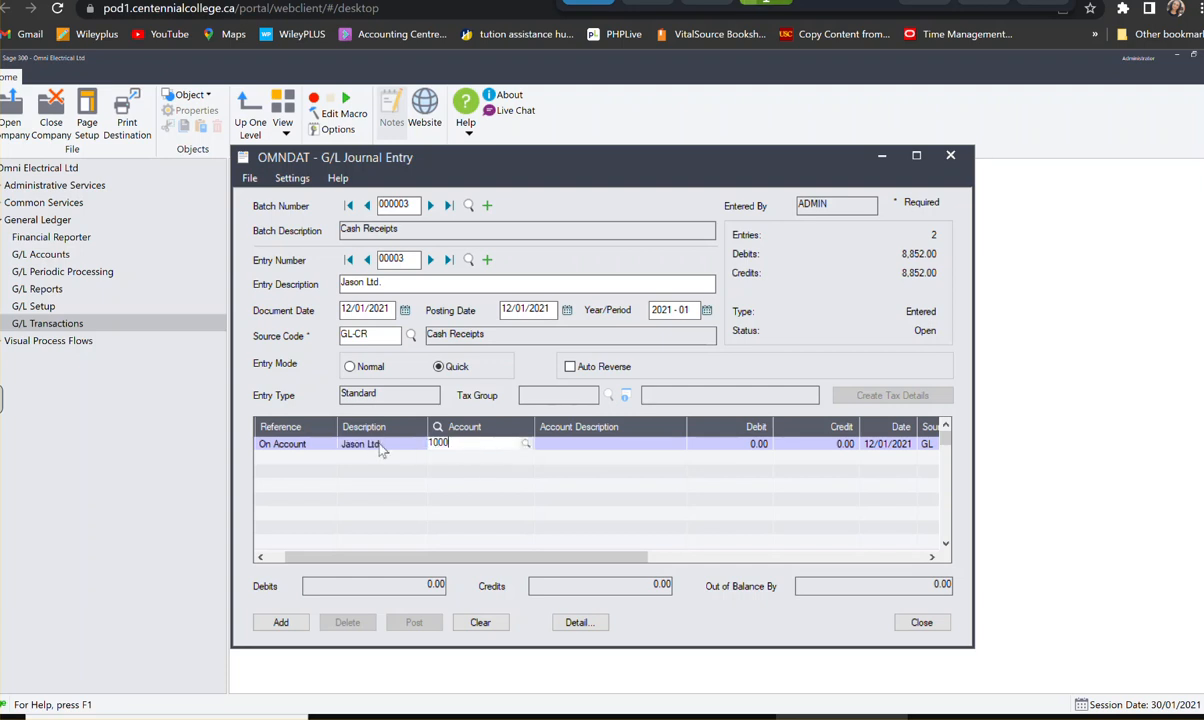
{"action": "key", "text": "Tab"}
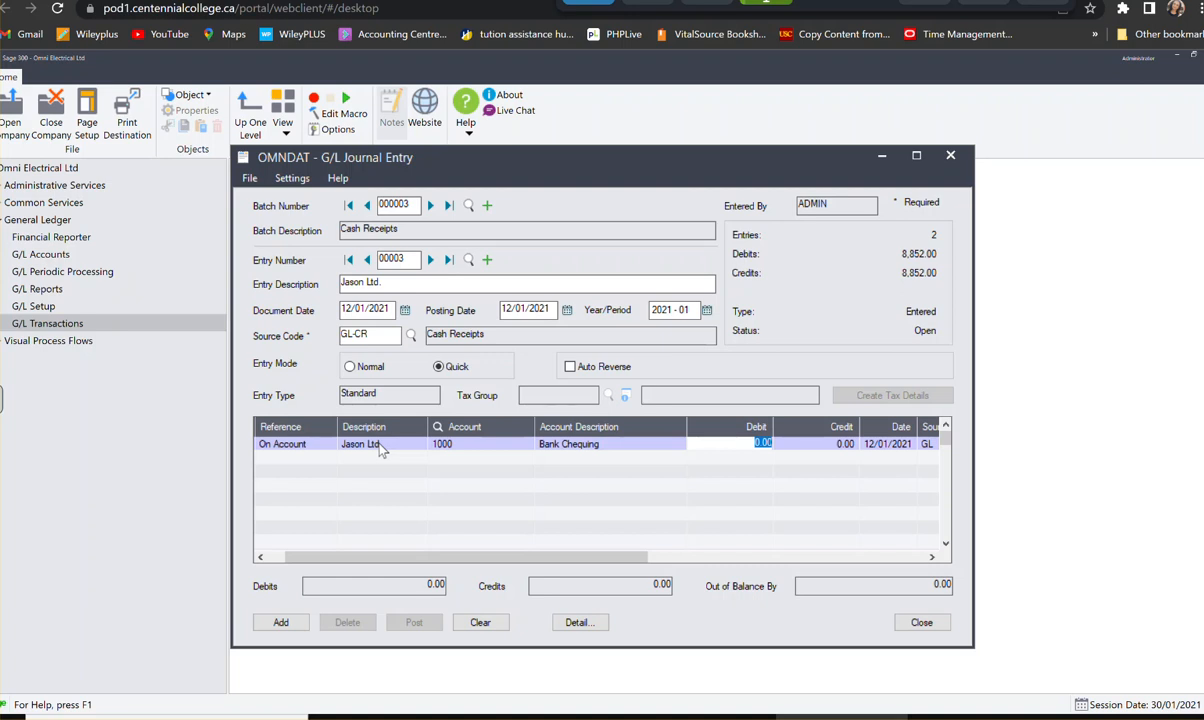
- Debit 4,300.00 on the Bank Chequing line of the Jason Ltd. entry
{"action": "type", "text": "43"}
{"action": "key", "text": "BackSpace"}
{"action": "key", "text": "BackSpace"}
{"action": "type", "text": "4,300"}
{"action": "key", "text": "Tab"}
{"action": "key", "text": "Tab"}
{"action": "key", "text": "Tab"}
{"action": "key", "text": "Tab"}
{"action": "key", "text": "Tab"}
{"action": "key", "text": "Tab"}
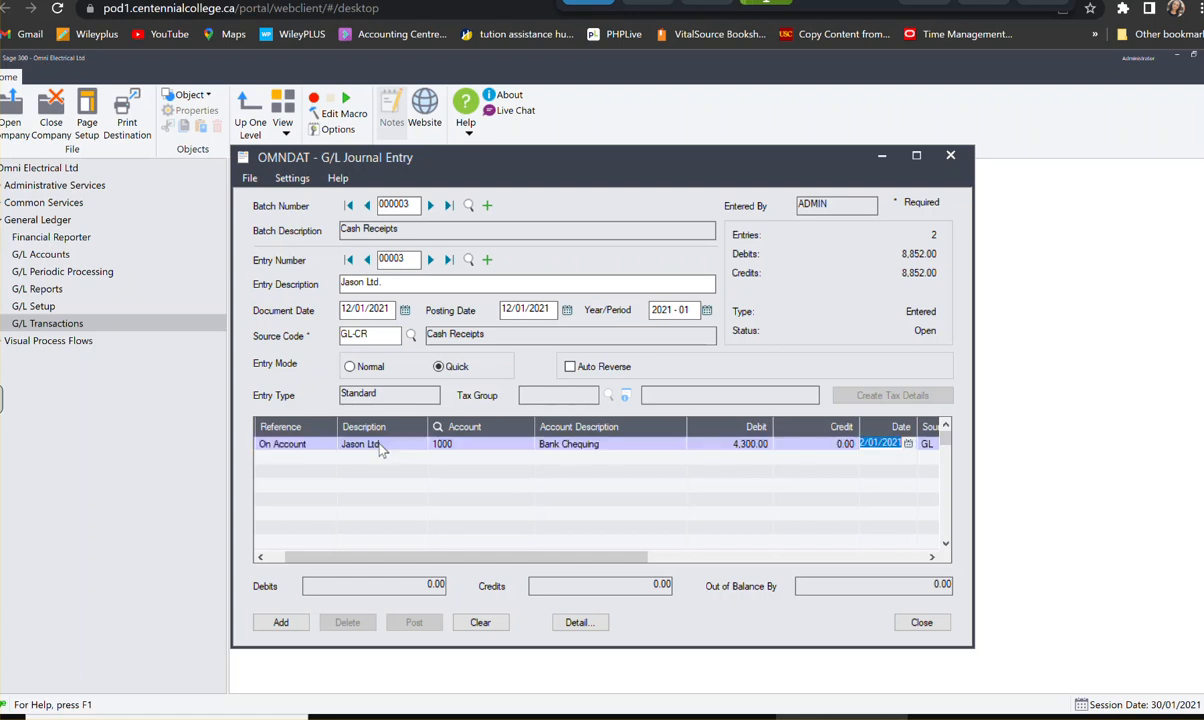
- Credit 4,300.00 to account 1100, Accounts Receivable, on a second detail line and add the Jason Ltd. entry to the batch
{"action": "key", "text": "Tab"}
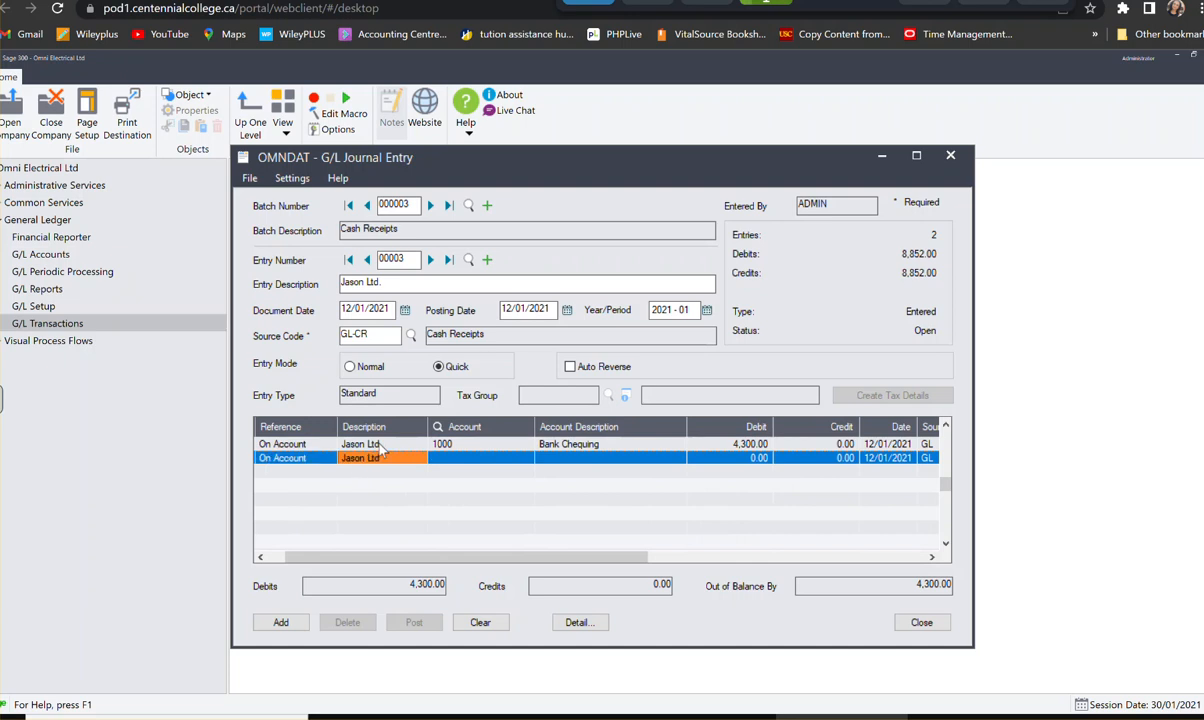
{"action": "key", "text": "Tab"}
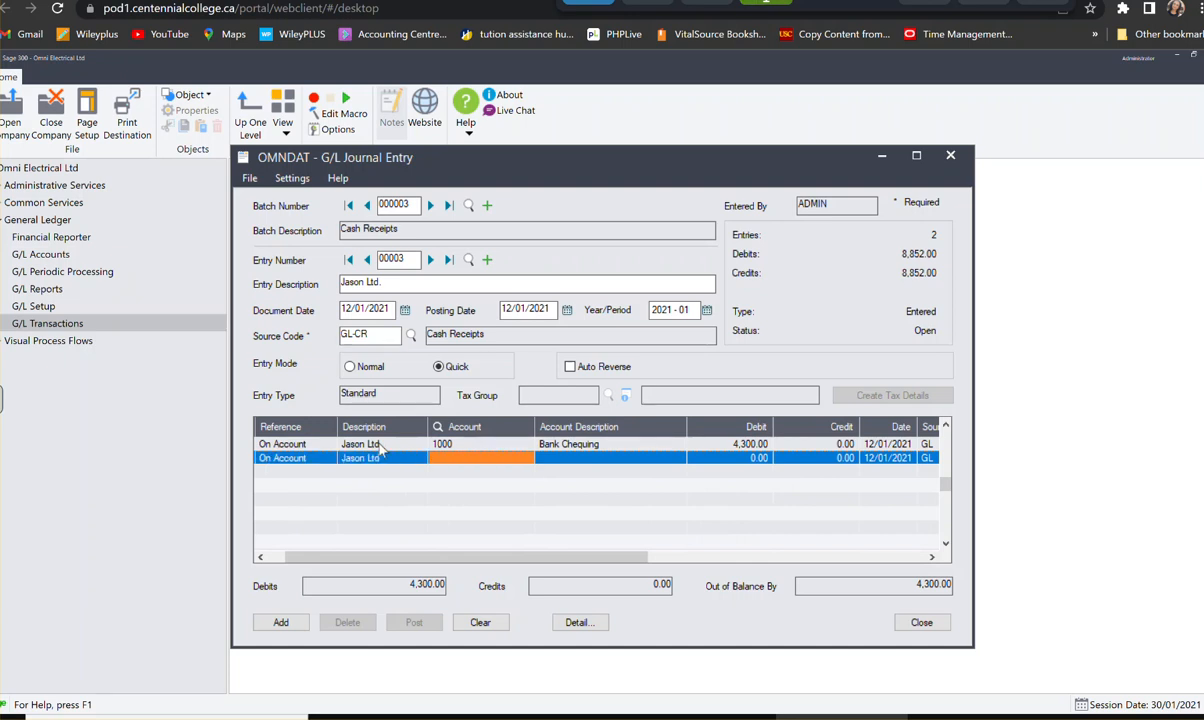
{"action": "type", "text": "1100"}
{"action": "key", "text": "Tab"}
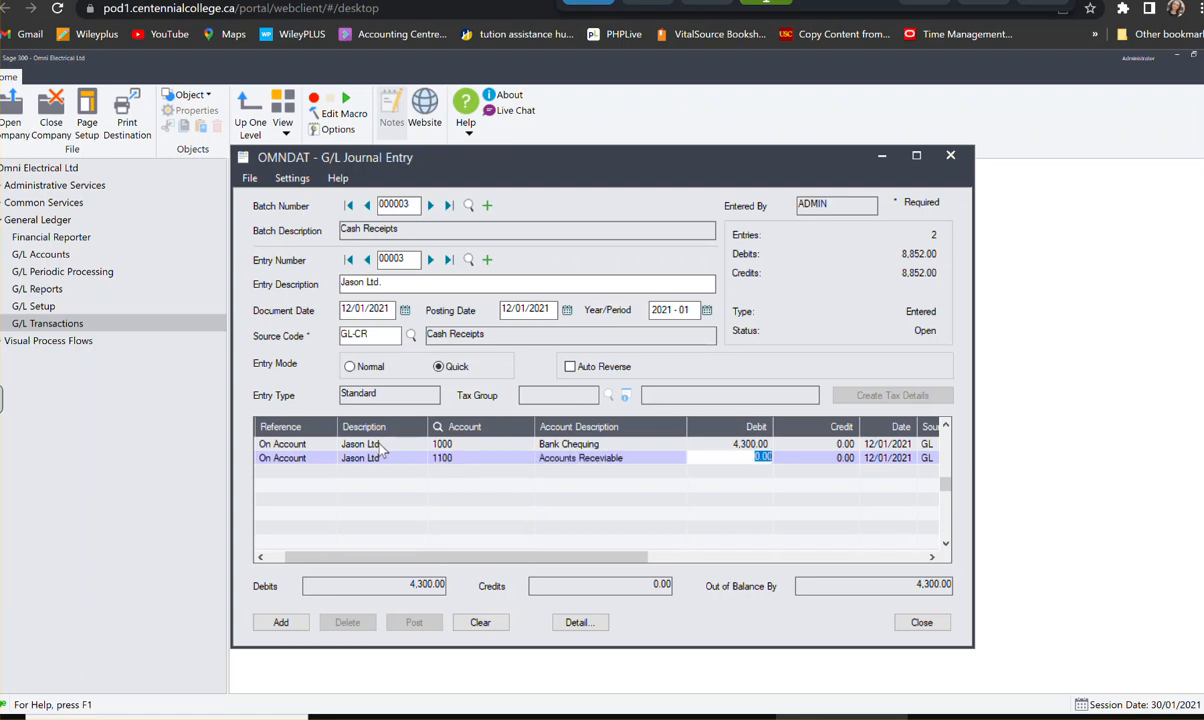
{"action": "key", "text": "Tab"}
{"action": "type", "text": "4300"}
{"action": "key", "text": "Tab"}
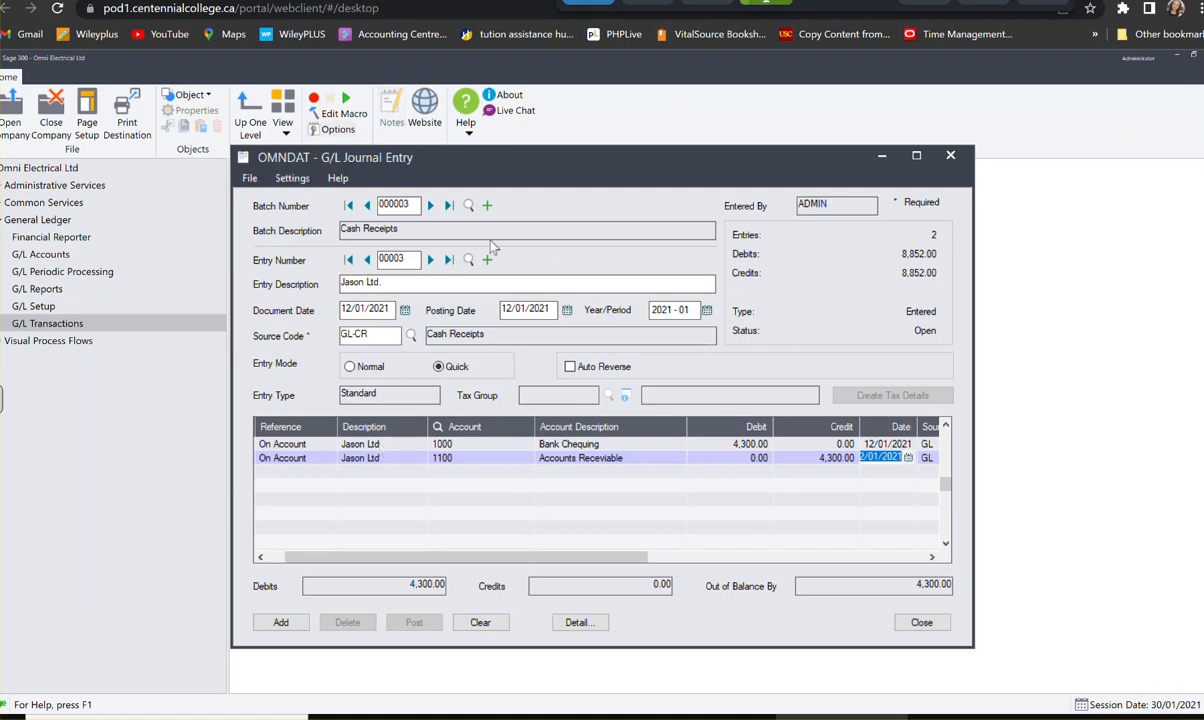
{"action": "left_click", "coordinate": [281, 622]}
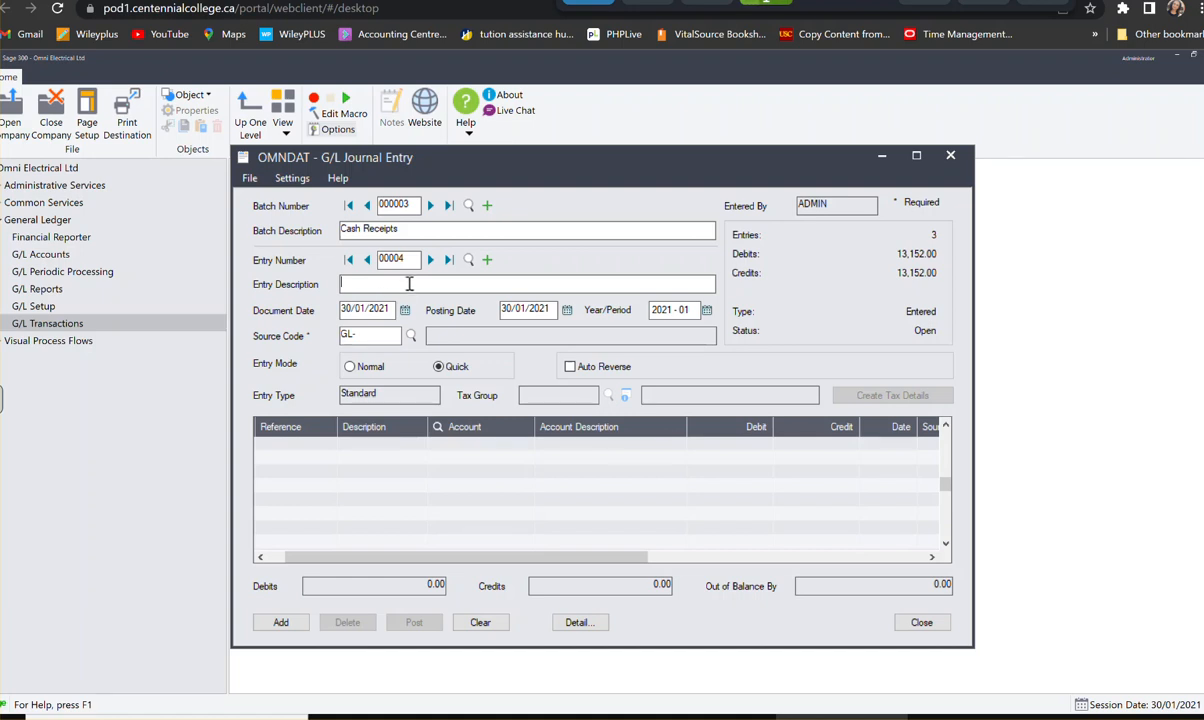
- Fill in the fourth entry's header with description Brownstone Inc, document date 19/01/2021 and source code GL-CR
{"action": "type", "text": "Brownstone Inc"}
{"action": "key", "text": "Tab"}
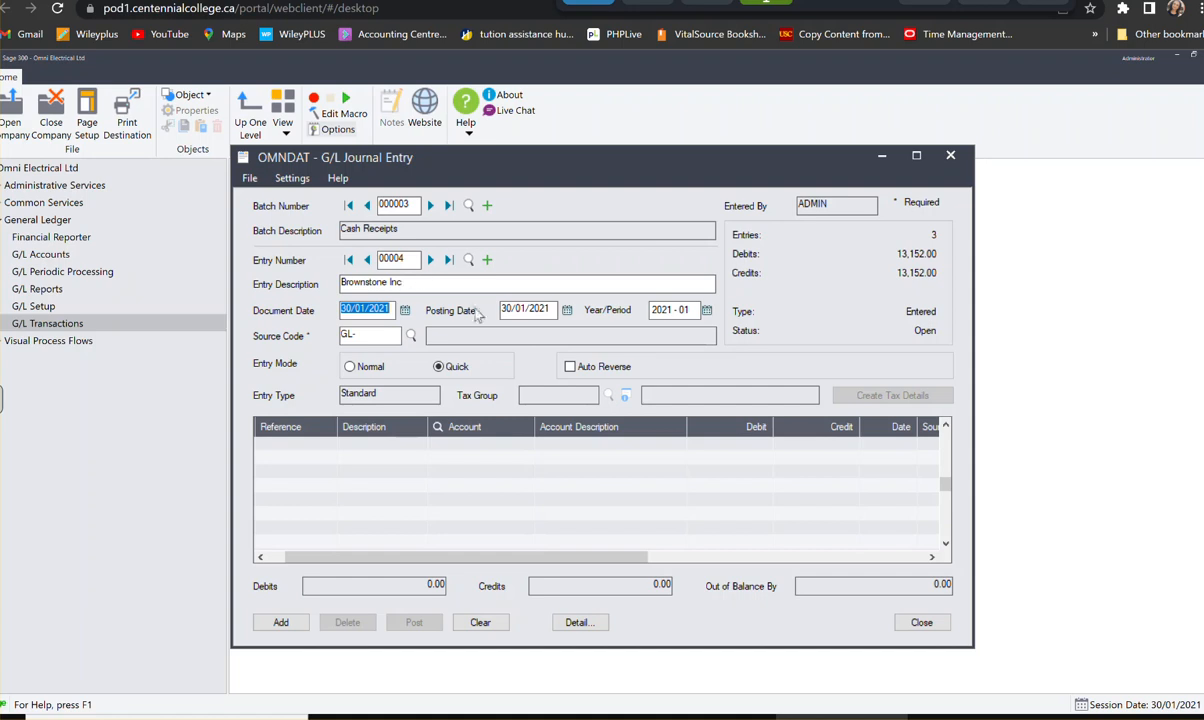
{"action": "left_click", "coordinate": [405, 311]}
{"action": "left_click", "coordinate": [409, 403]}
{"action": "left_click", "coordinate": [368, 335]}
{"action": "type", "text": "CR"}
{"action": "key", "text": "Tab"}
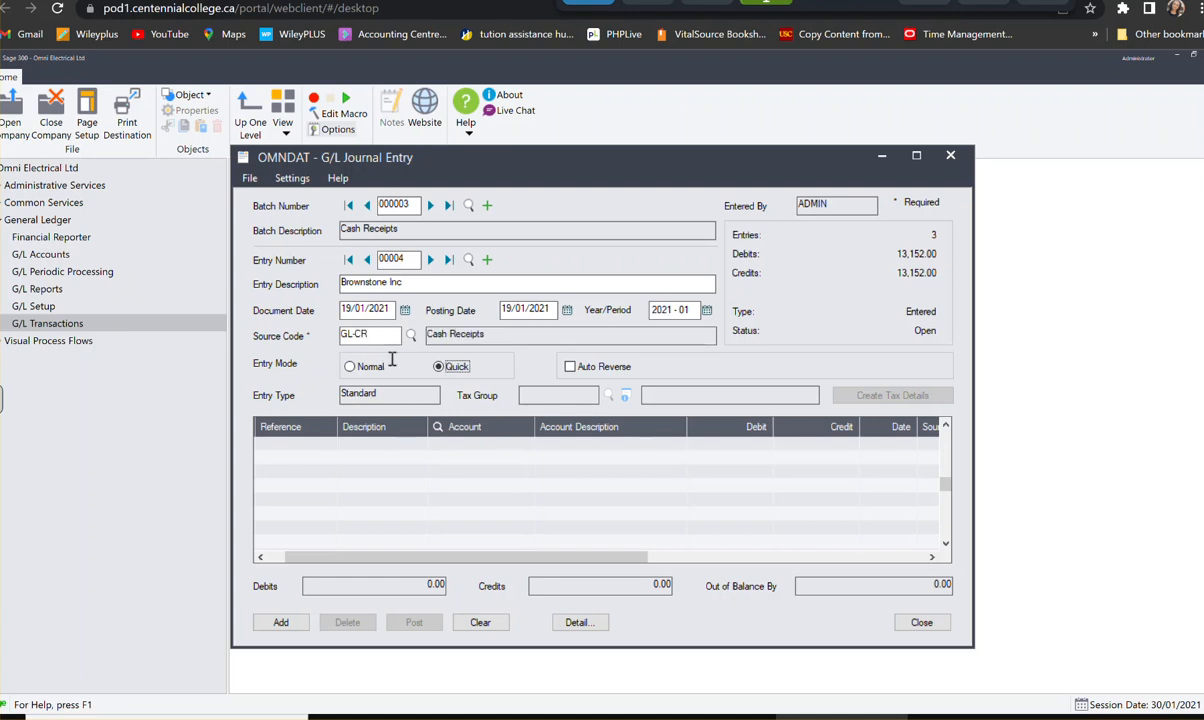
- Start the entry's first detail line with reference On Account and description Brownstone Inc
{"action": "left_click", "coordinate": [302, 446]}
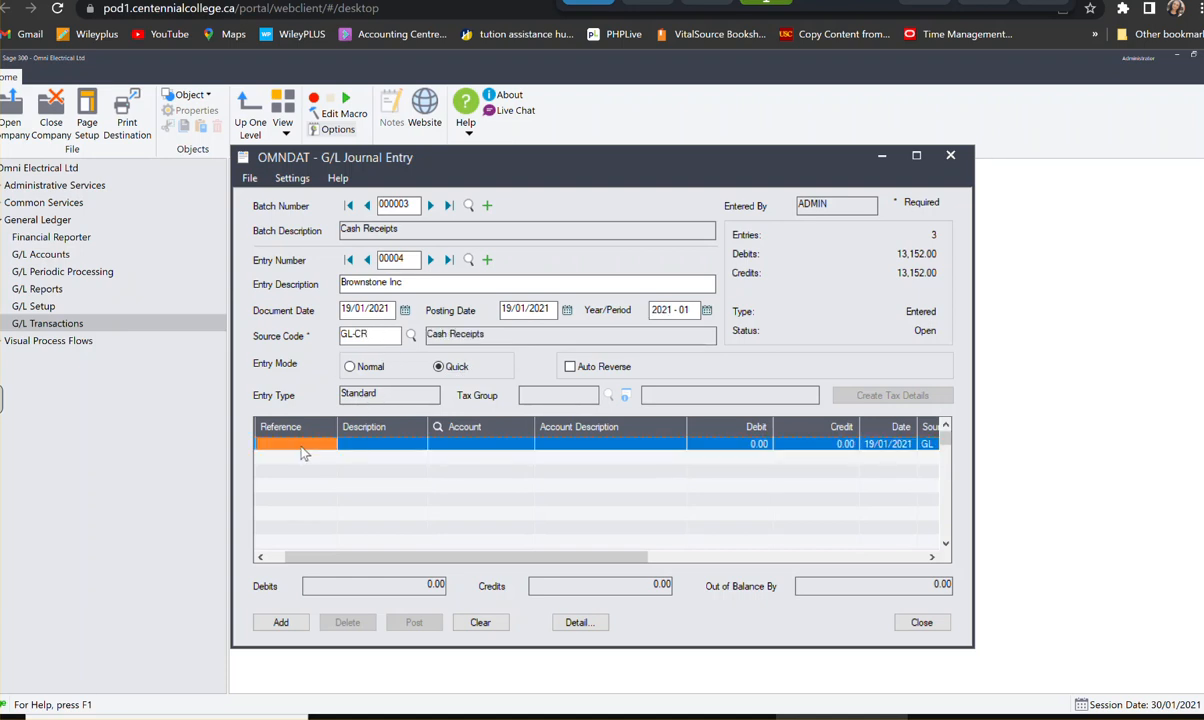
{"action": "type", "text": "On Account"}
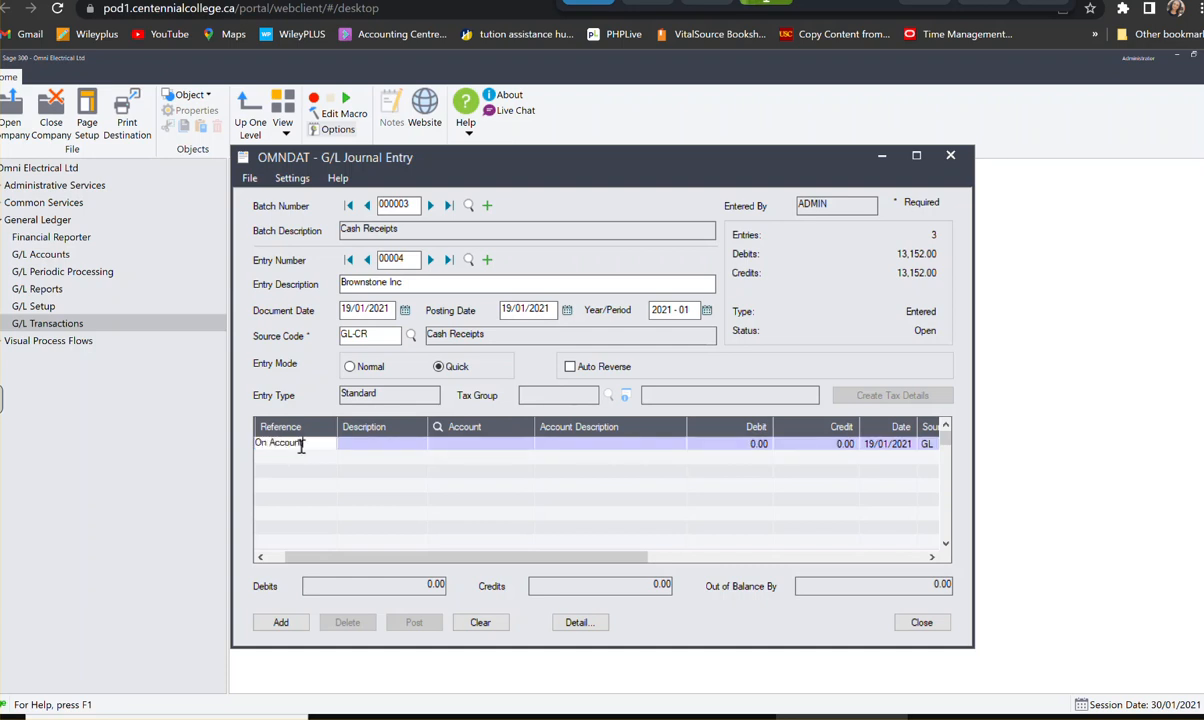
{"action": "key", "text": "Tab"}
{"action": "type", "text": "Brownstone Inc."}
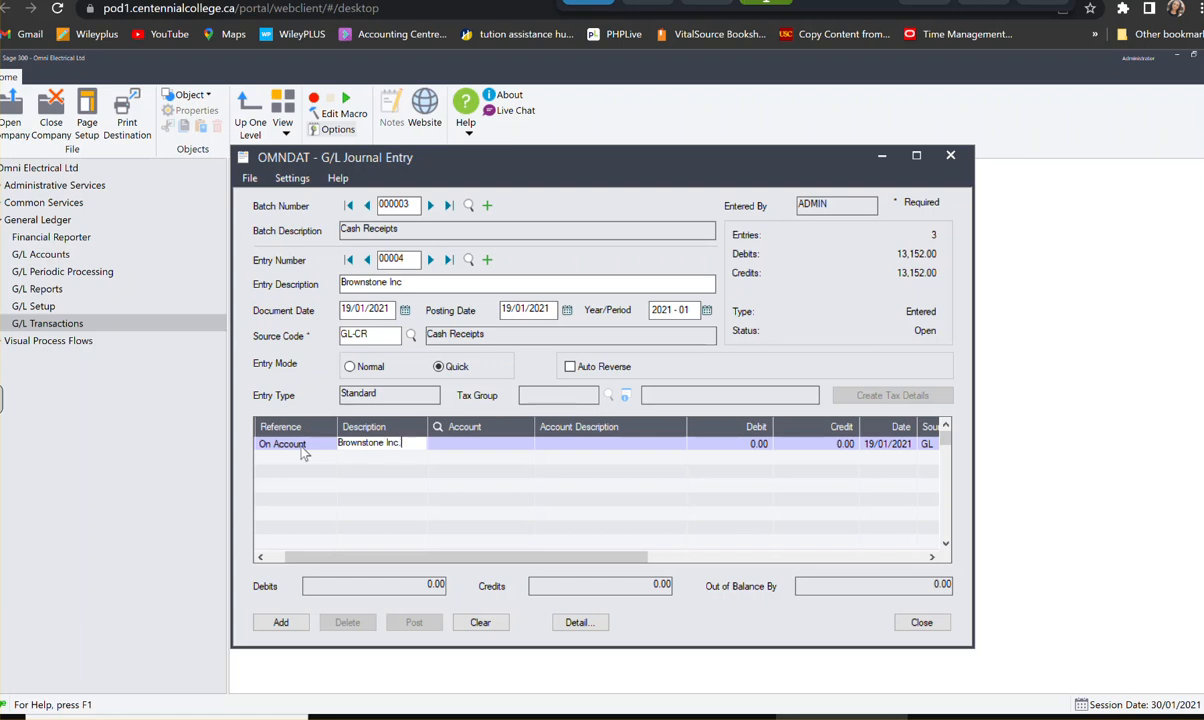
- Assign the first Brownstone Inc. line to account 1000, Bank Chequing, with a debit of 10,350.00
{"action": "key", "text": "Tab"}
{"action": "type", "text": "1000"}
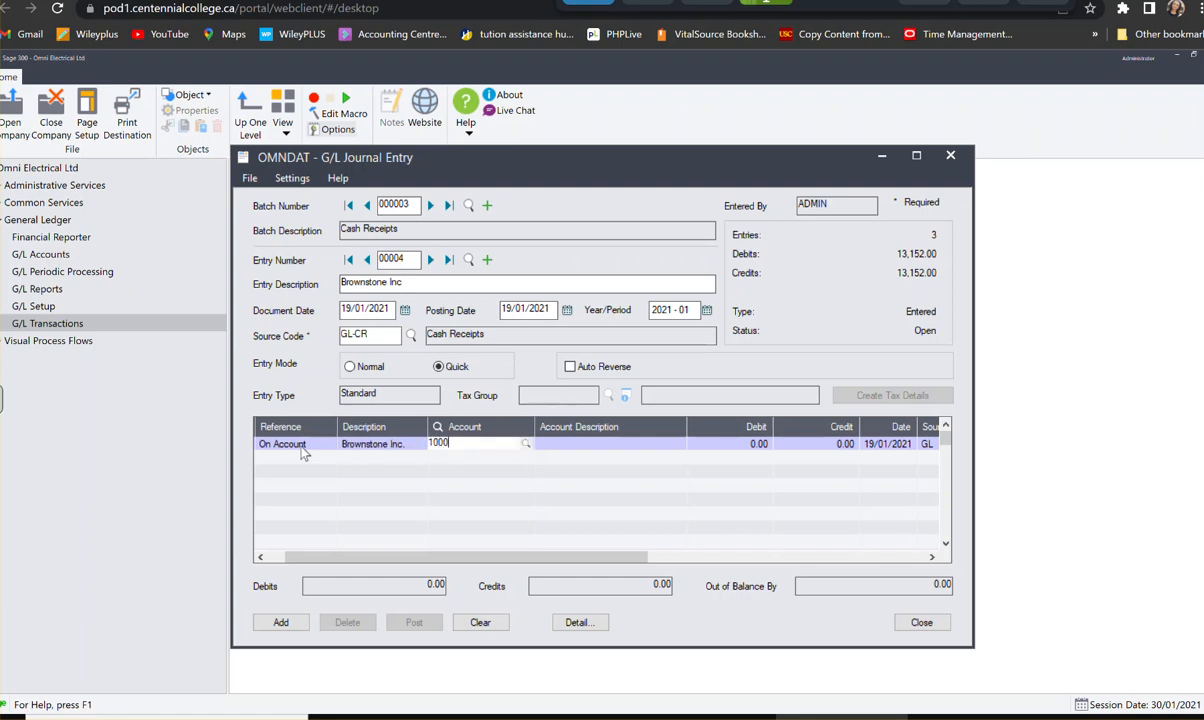
{"action": "key", "text": "Tab"}
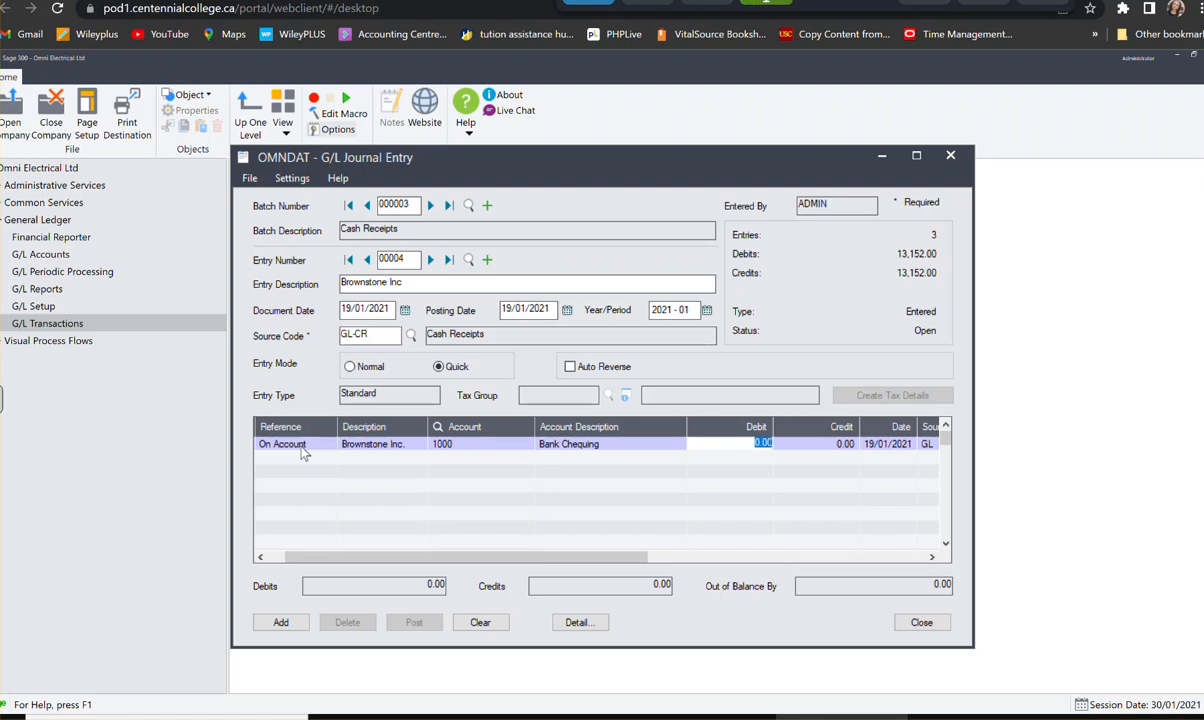
{"action": "type", "text": "100"}
{"action": "type", "text": "350"}
{"action": "key", "text": "Tab"}
- Create a second Brownstone Inc. detail line assigned to account 1100, Accounts Receivable
{"action": "key", "text": "Tab"}
{"action": "key", "text": "Tab"}
{"action": "key", "text": "Tab"}
{"action": "key", "text": "Tab"}
{"action": "key", "text": "Tab"}
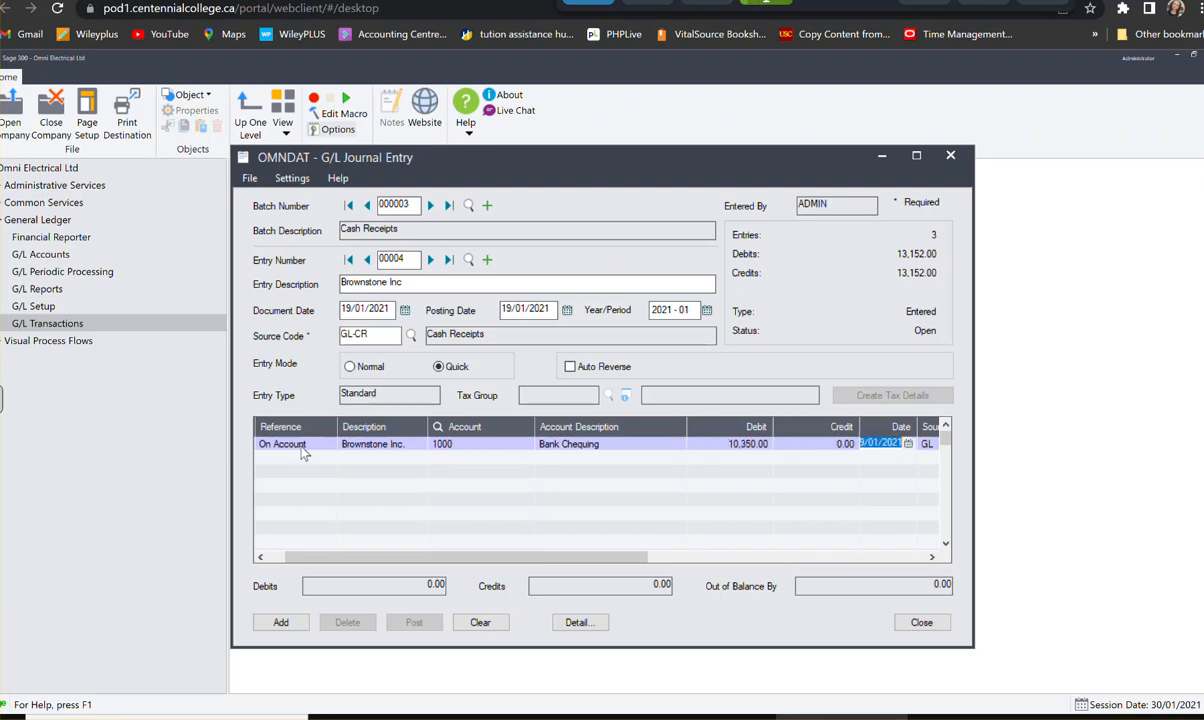
{"action": "key", "text": "Tab"}
{"action": "key", "text": "Tab"}
{"action": "key", "text": "Tab"}
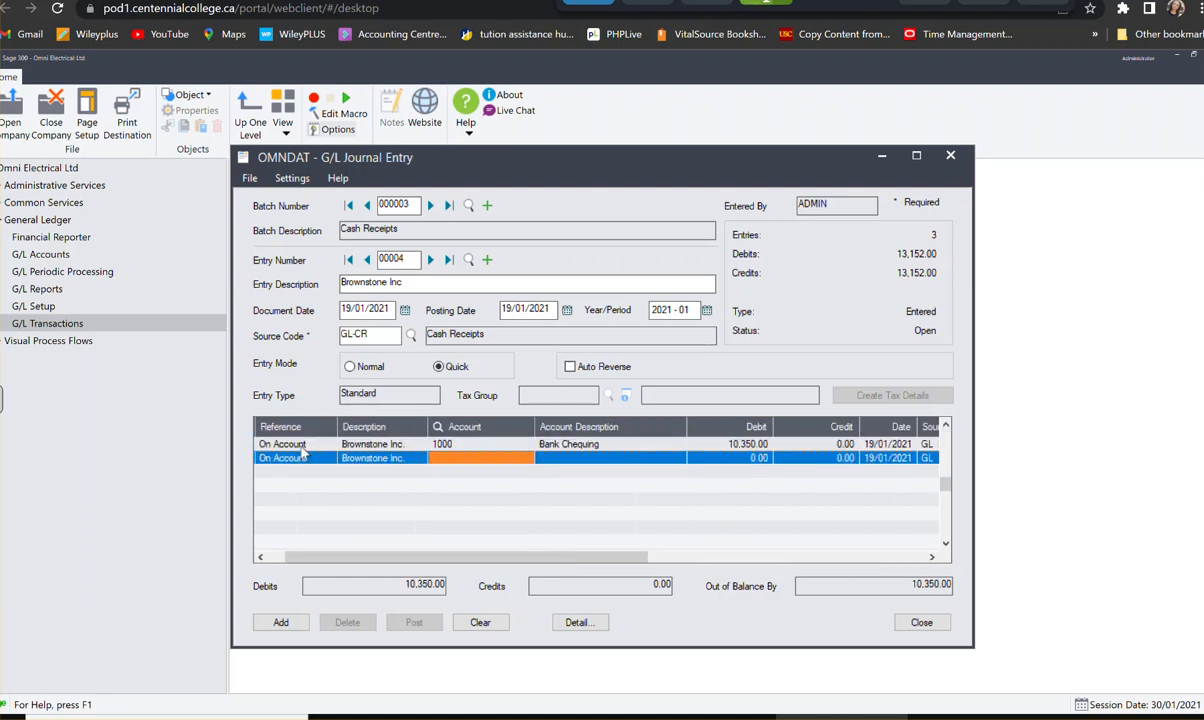
{"action": "type", "text": "1100"}
{"action": "key", "text": "Tab"}
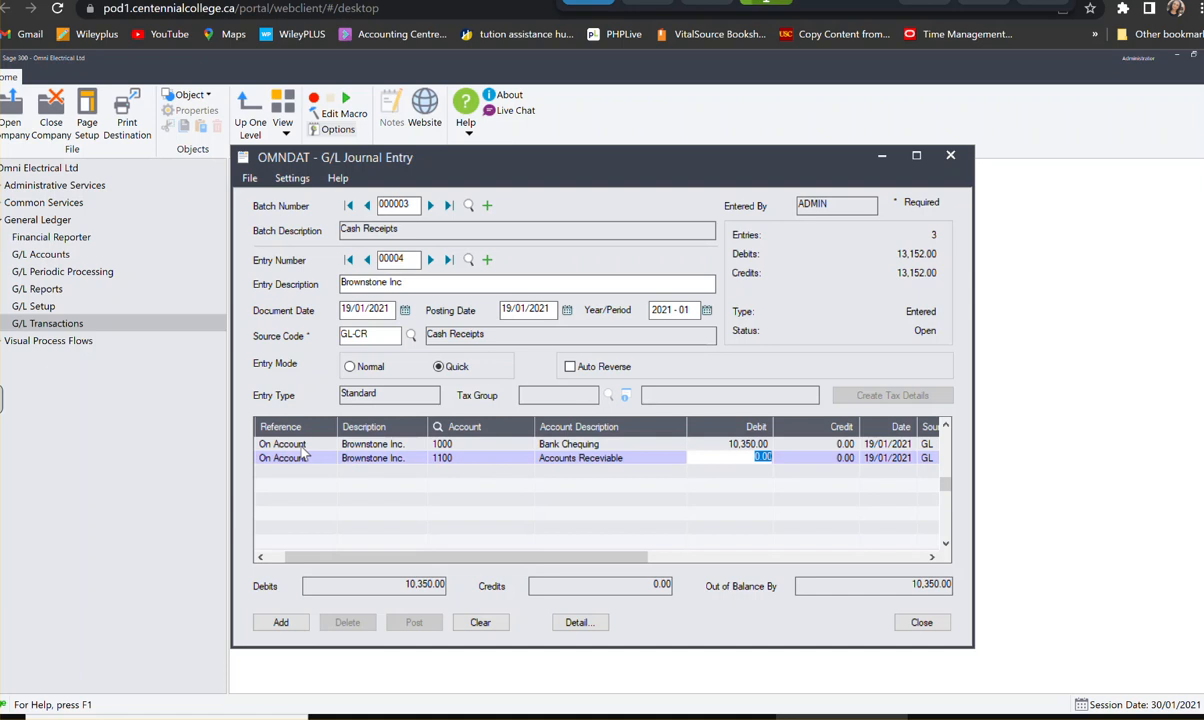
- Credit 10,350.00 on the Accounts Receivable line and add the Brownstone Inc entry to the batch
{"action": "key", "text": "Tab"}
{"action": "type", "text": "10,"}
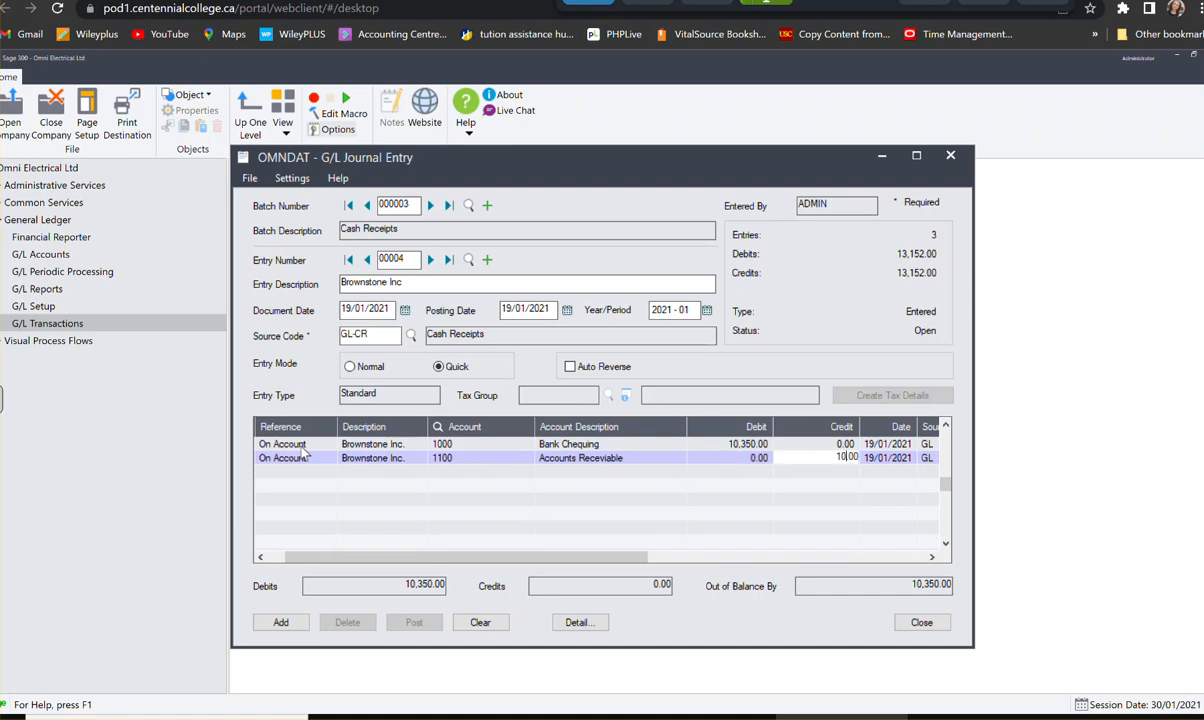
{"action": "type", "text": "350"}
{"action": "key", "text": "Tab"}
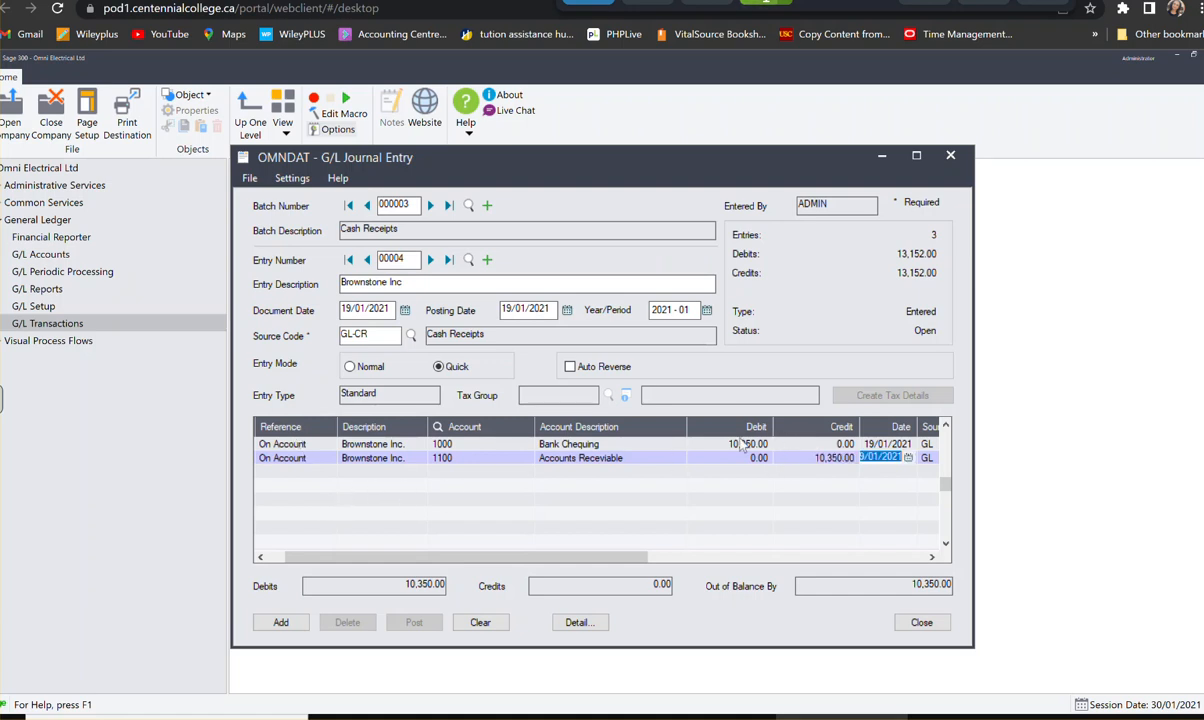
{"action": "left_click", "coordinate": [630, 457]}
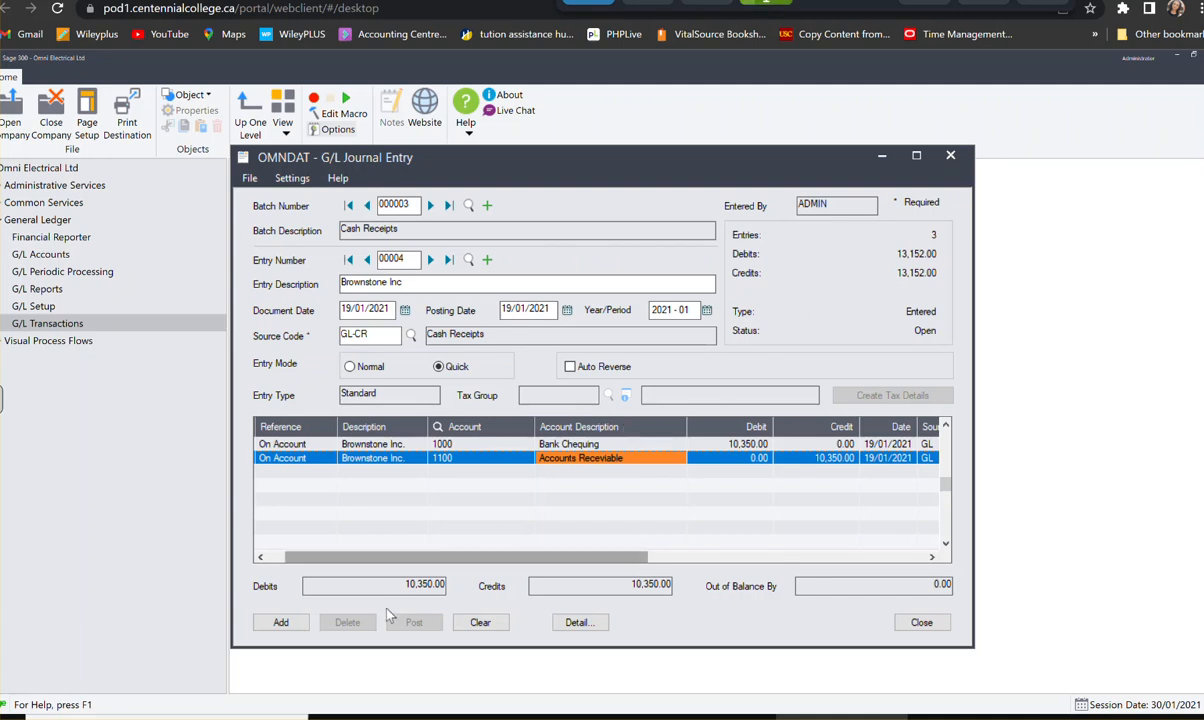
{"action": "left_click", "coordinate": [281, 622]}
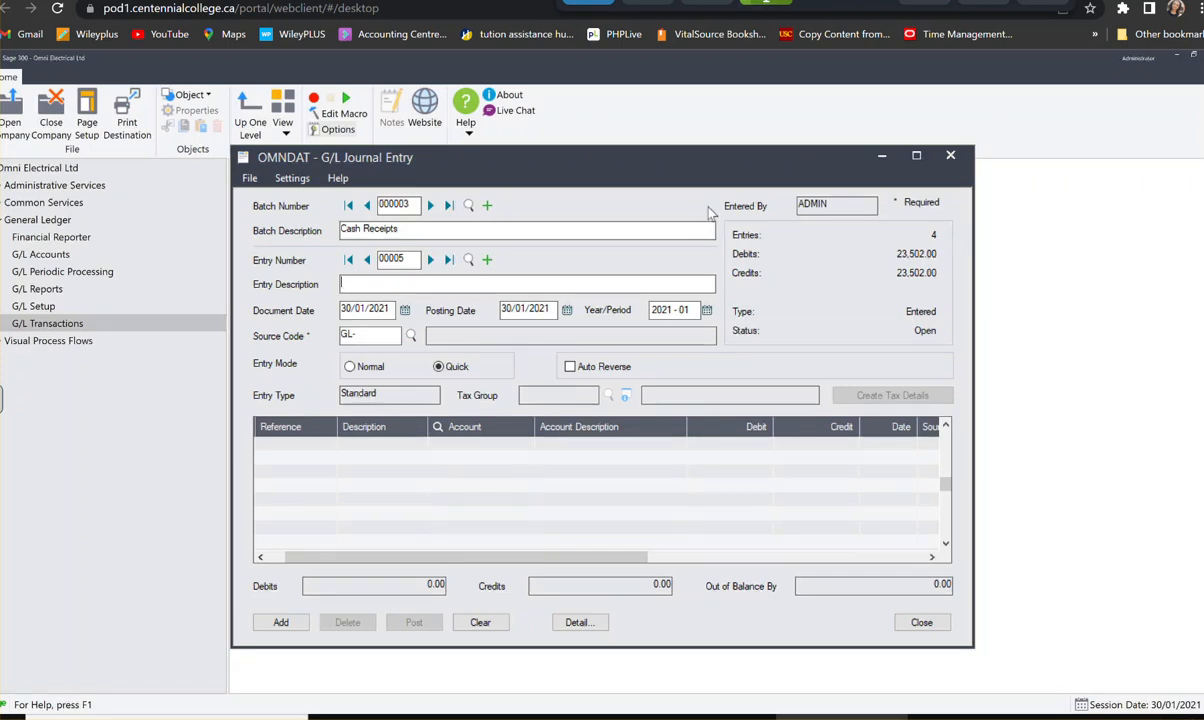
- Create a new journal batch described as Payroll - January 2021
{"action": "left_click", "coordinate": [488, 206]}
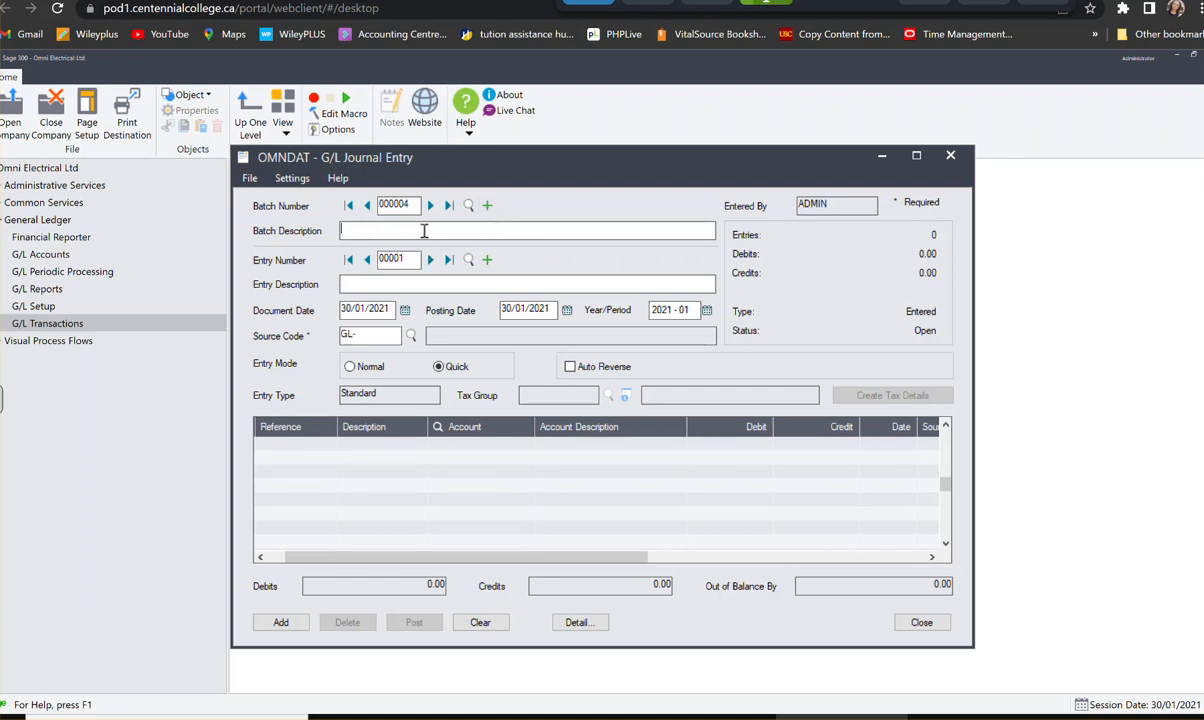
{"action": "type", "text": "Payroll - January 2021"}
- Describe the payroll batch's first entry as Office Staff Electrical Division
{"action": "left_click", "coordinate": [437, 285]}
{"action": "type", "text": "Occ"}
{"action": "key", "text": "BackSpace"}
{"action": "key", "text": "BackSpace"}
{"action": "type", "text": "ffice Staff Electrical"}
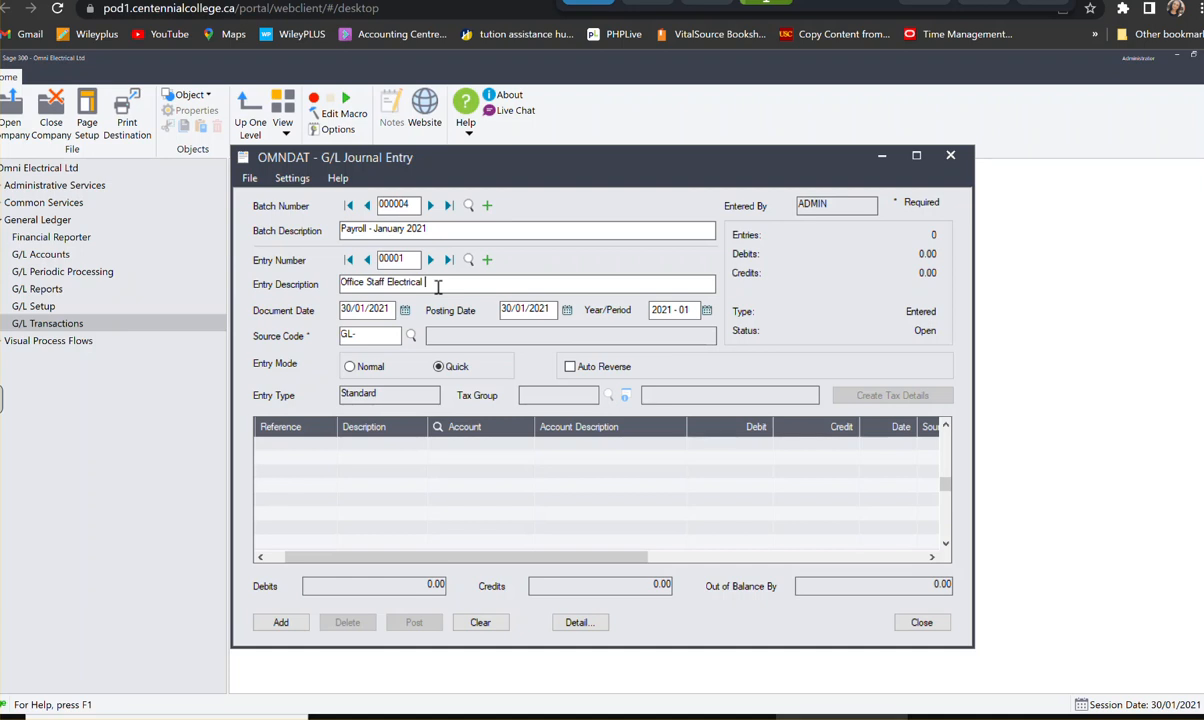
{"action": "type", "text": " Division"}
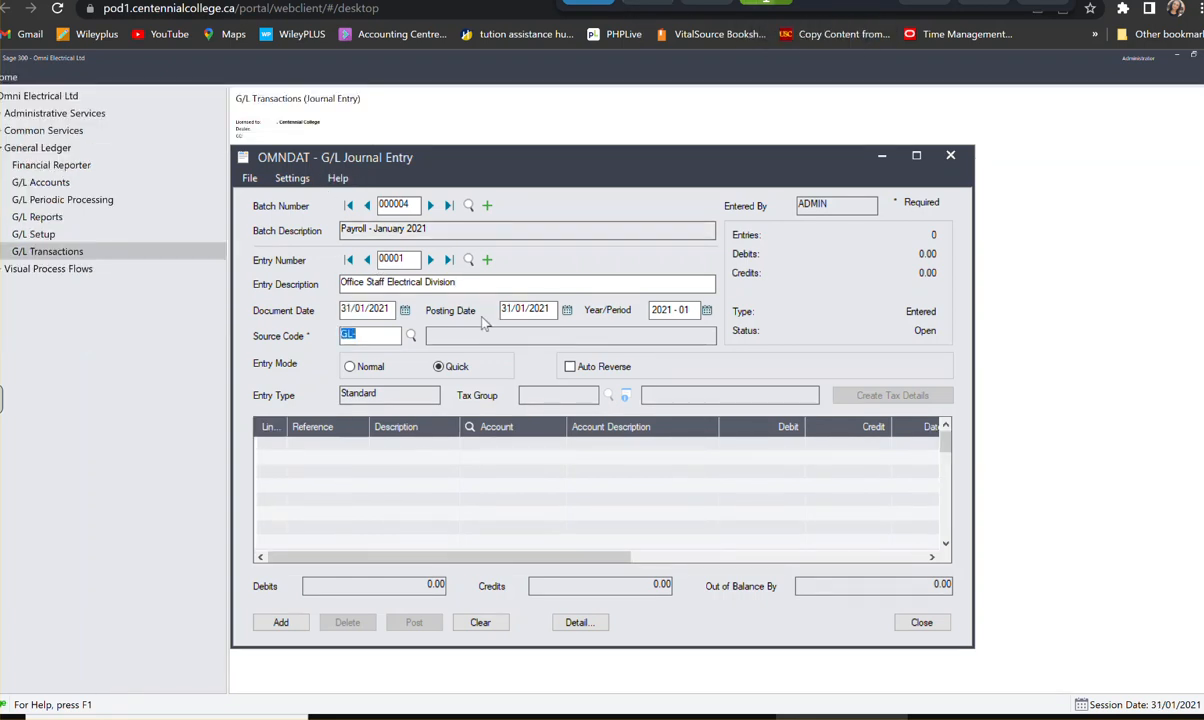
- Look up and assign source code GL-PR, Payroll, to the entry
{"action": "left_click", "coordinate": [409, 337]}
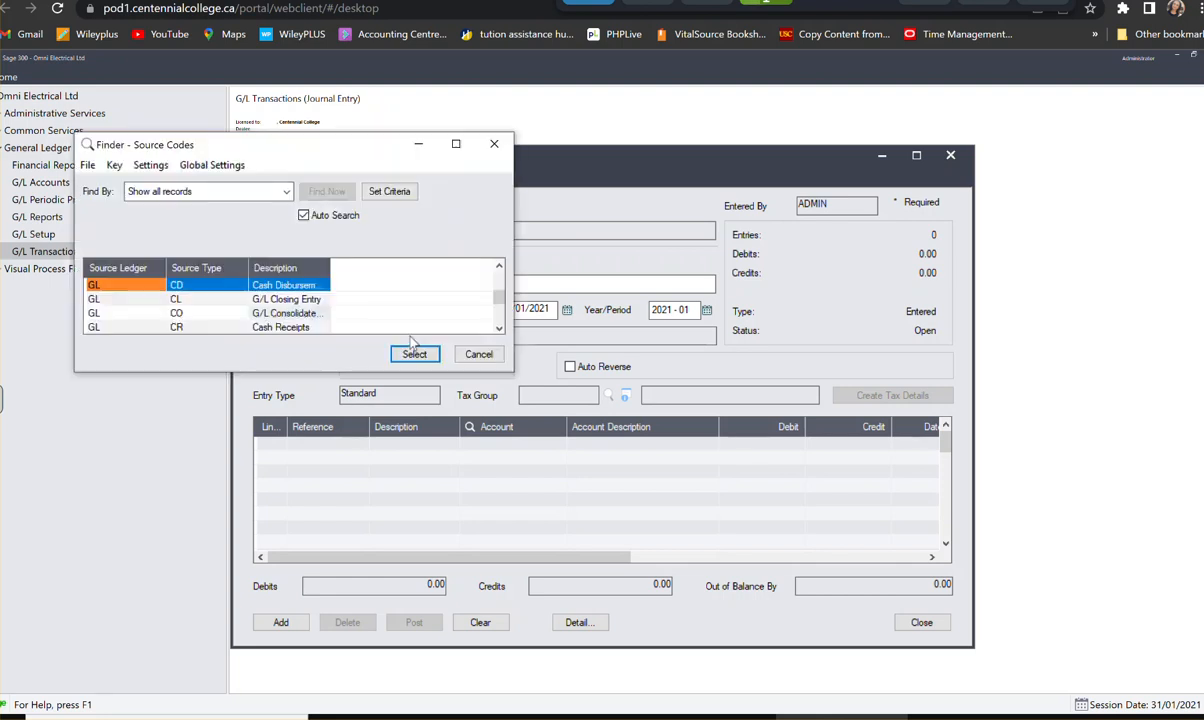
{"action": "scroll", "coordinate": [197, 290], "scroll_direction": "down", "scroll_amount": 3}
{"action": "left_click", "coordinate": [193, 313]}
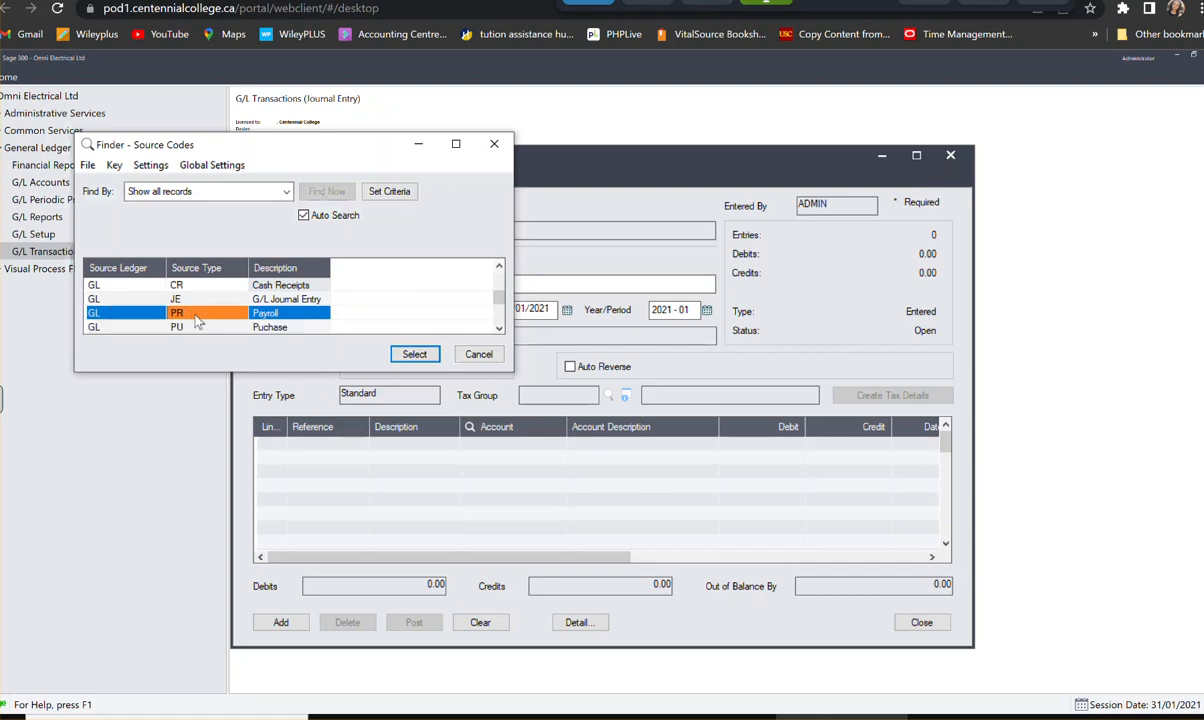
{"action": "left_click", "coordinate": [415, 355]}
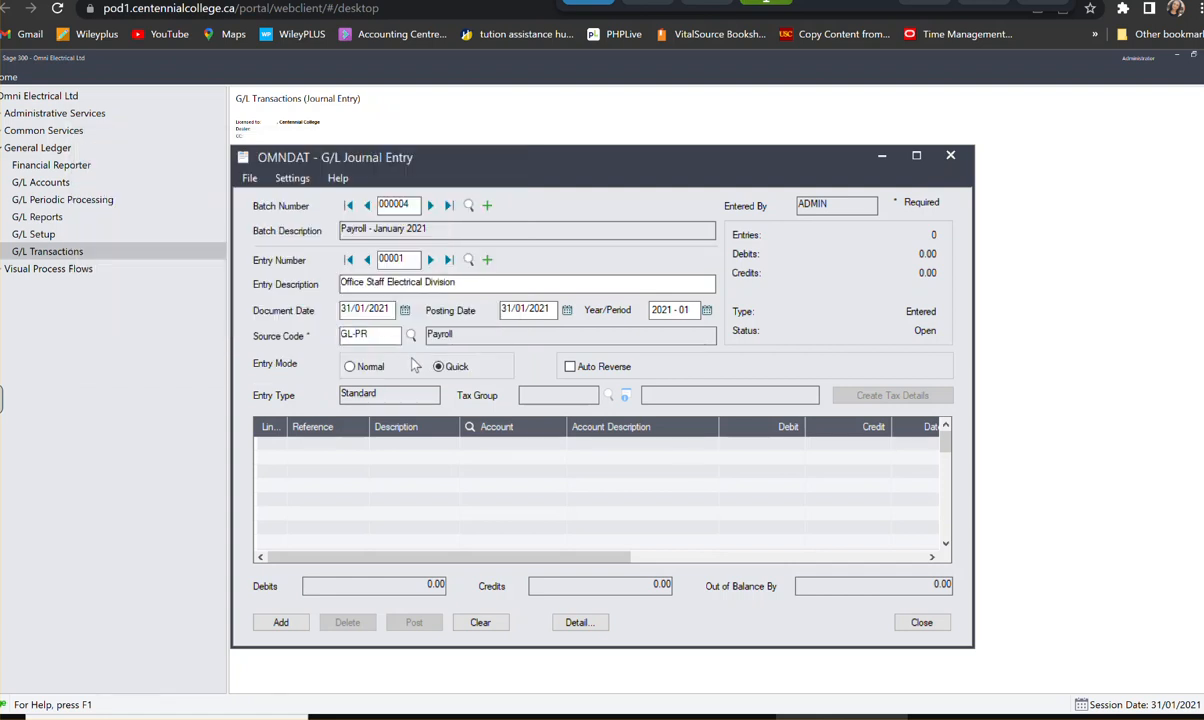
- Start the entry's first detail line with reference Payroll and description Office Staff Electrical
{"action": "left_click", "coordinate": [280, 449]}
{"action": "left_click", "coordinate": [335, 443]}
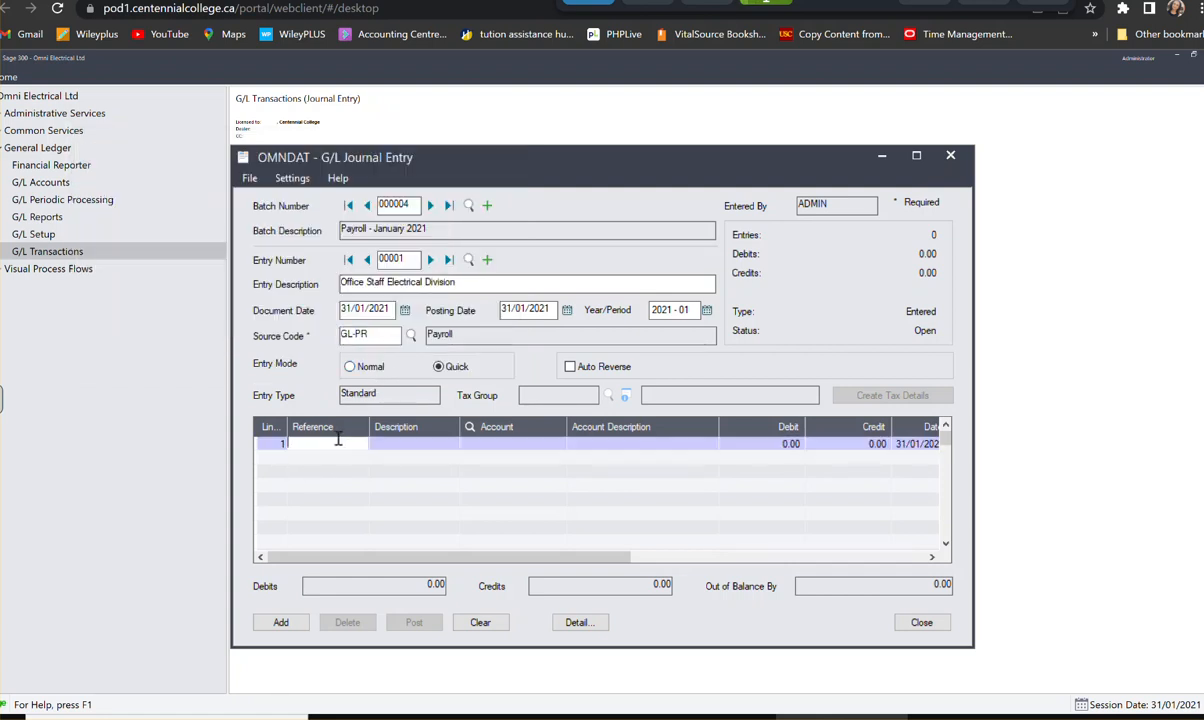
{"action": "type", "text": "Payroll"}
{"action": "key", "text": "Tab"}
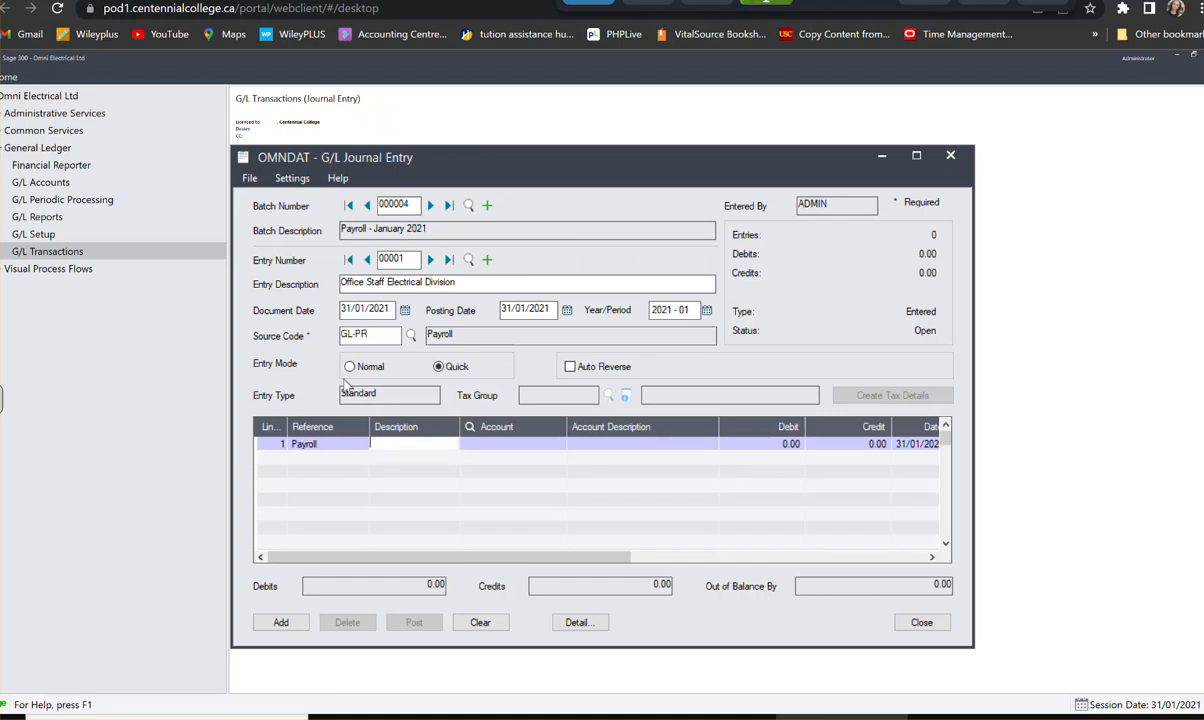
{"action": "type", "text": "Office STa"}
{"action": "key", "text": "BackSpace"}
{"action": "key", "text": "BackSpace"}
{"action": "type", "text": "taff"}
{"action": "type", "text": "Electric"}
{"action": "type", "text": "al"}
{"action": "key", "text": "Tab"}
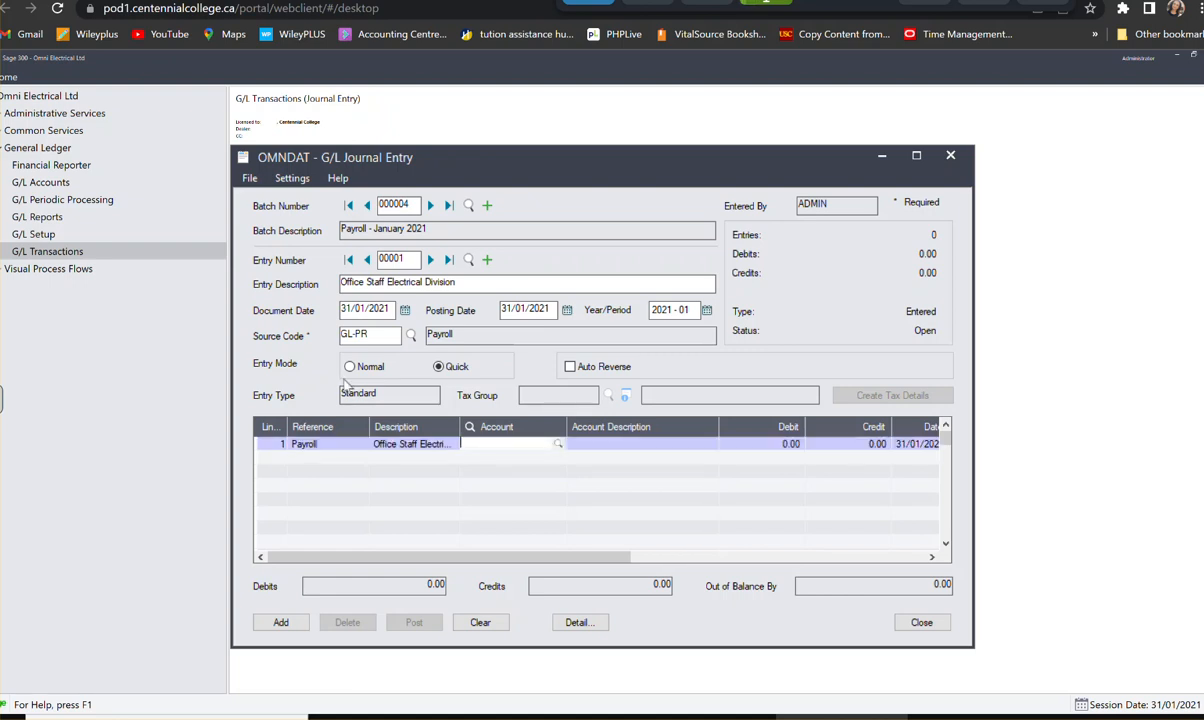
- Assign the first payroll line to account 6070-100, Wages Expense, with a debit of 2,544.00
{"action": "type", "text": "6070100"}
{"action": "key", "text": "Tab"}
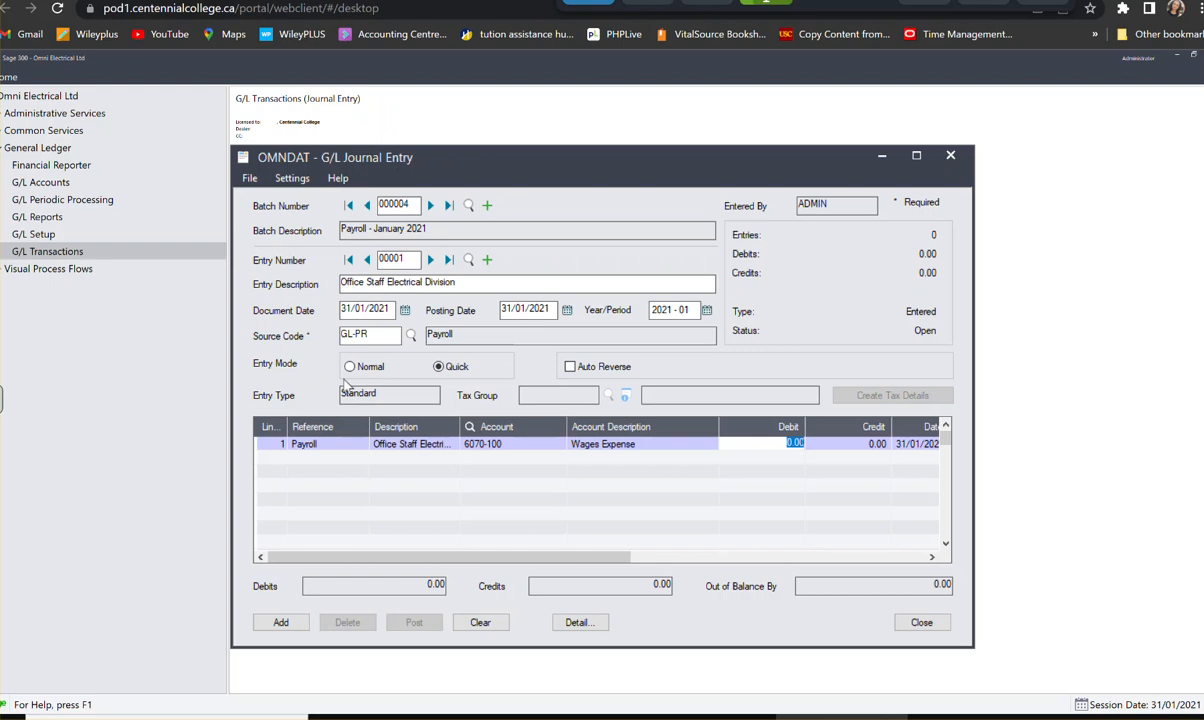
{"action": "type", "text": "2,544"}
{"action": "key", "text": "Tab"}
{"action": "key", "text": "Tab"}
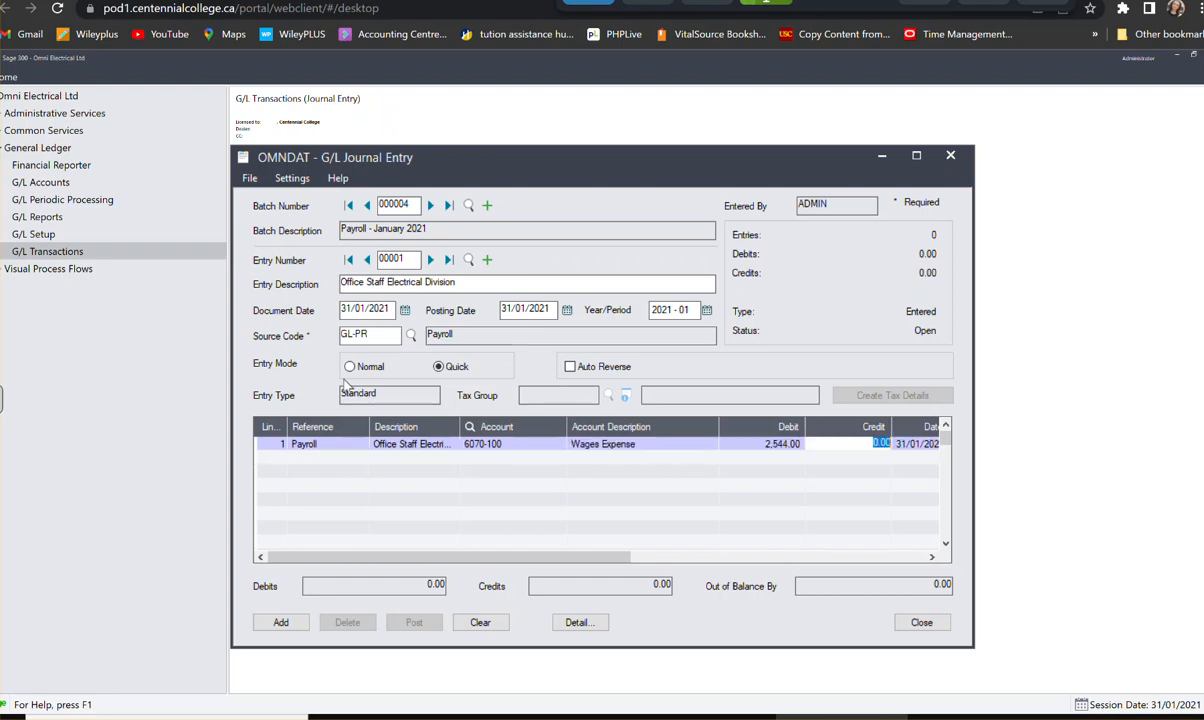
{"action": "key", "text": "Tab"}
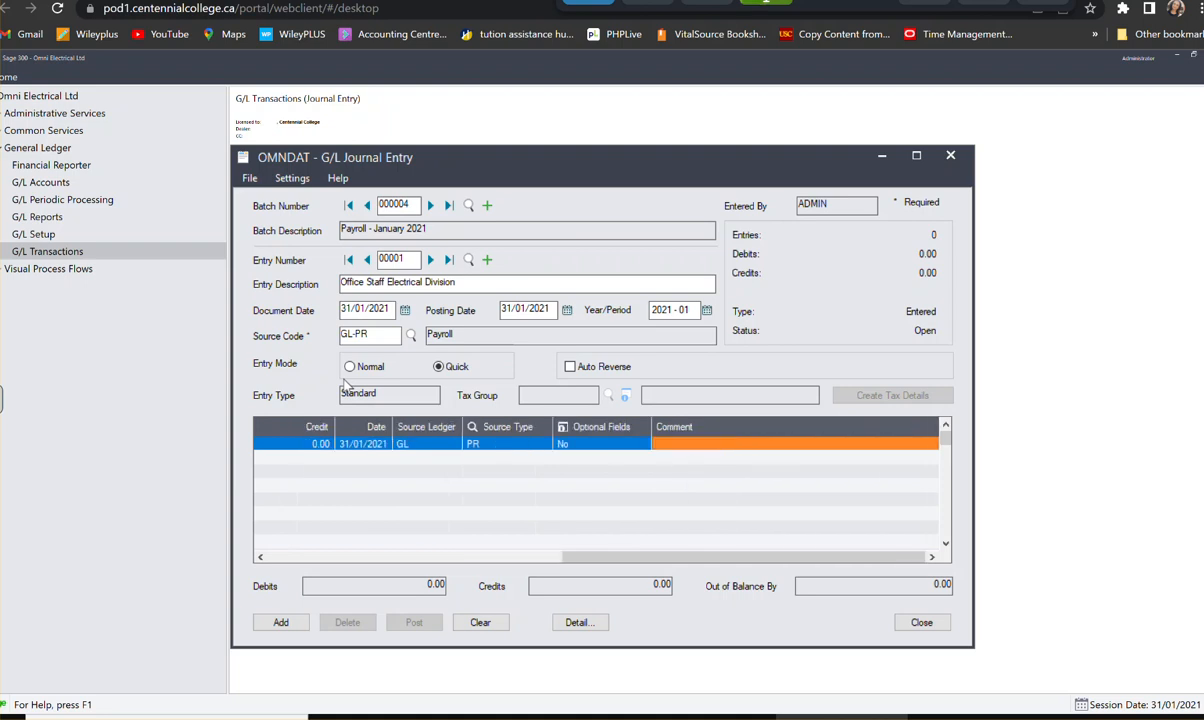
- Create a second payroll detail line assigned to account 6090-100, EI Expense
{"action": "key", "text": "Tab"}
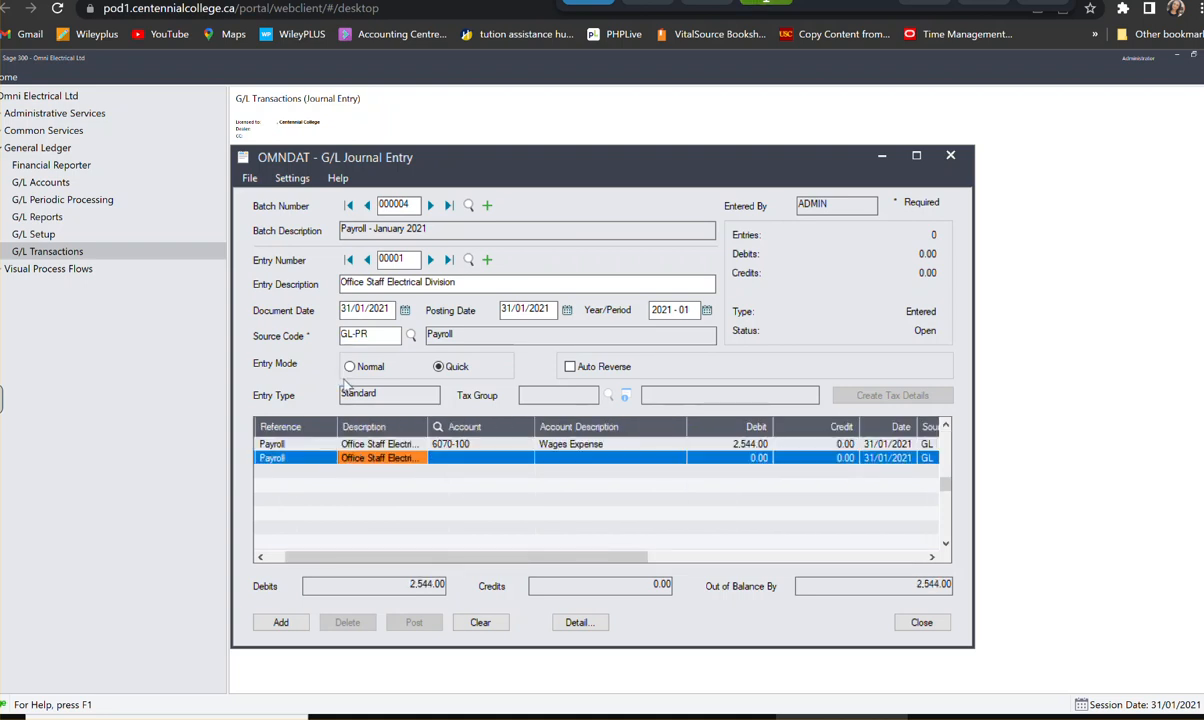
{"action": "key", "text": "Tab"}
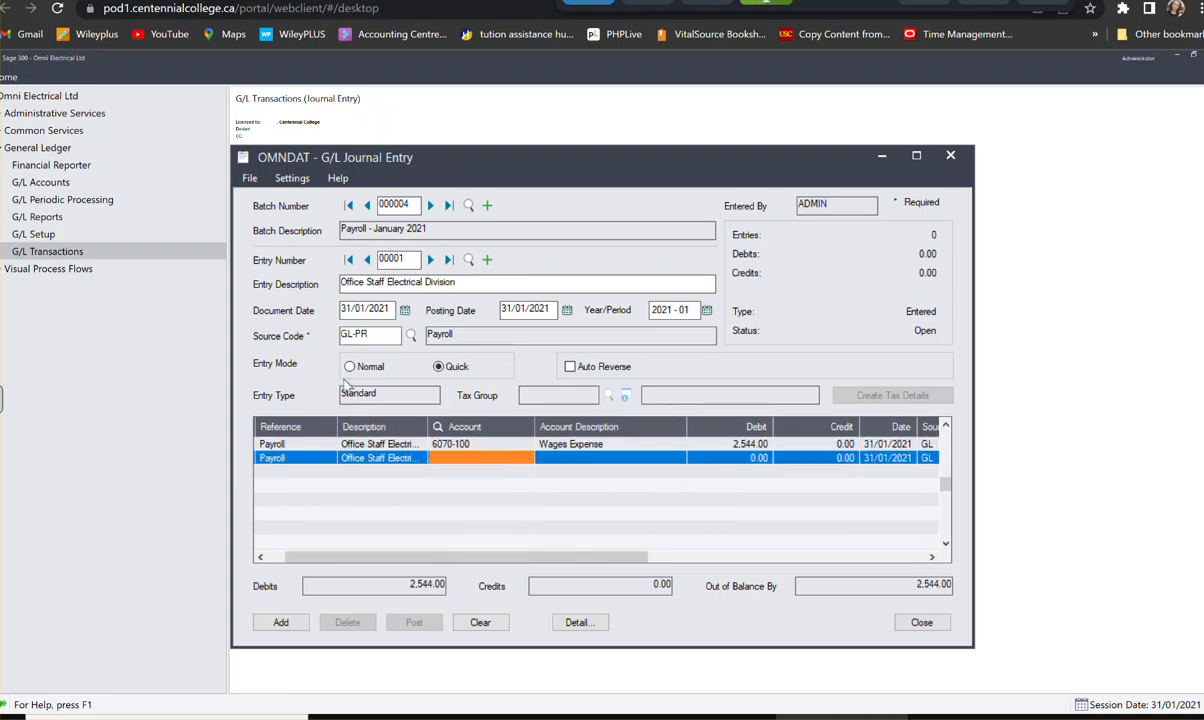
{"action": "type", "text": "6090"}
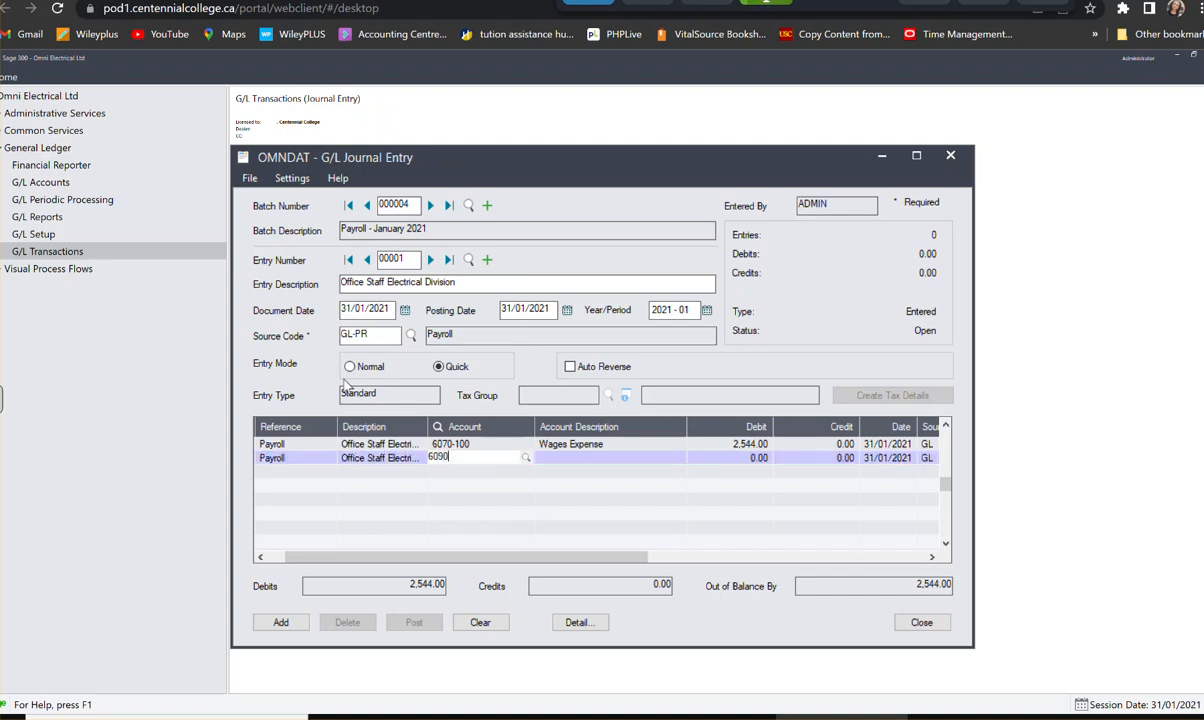
{"action": "type", "text": "100"}
{"action": "key", "text": "Tab"}
{"action": "key", "text": "Tab"}
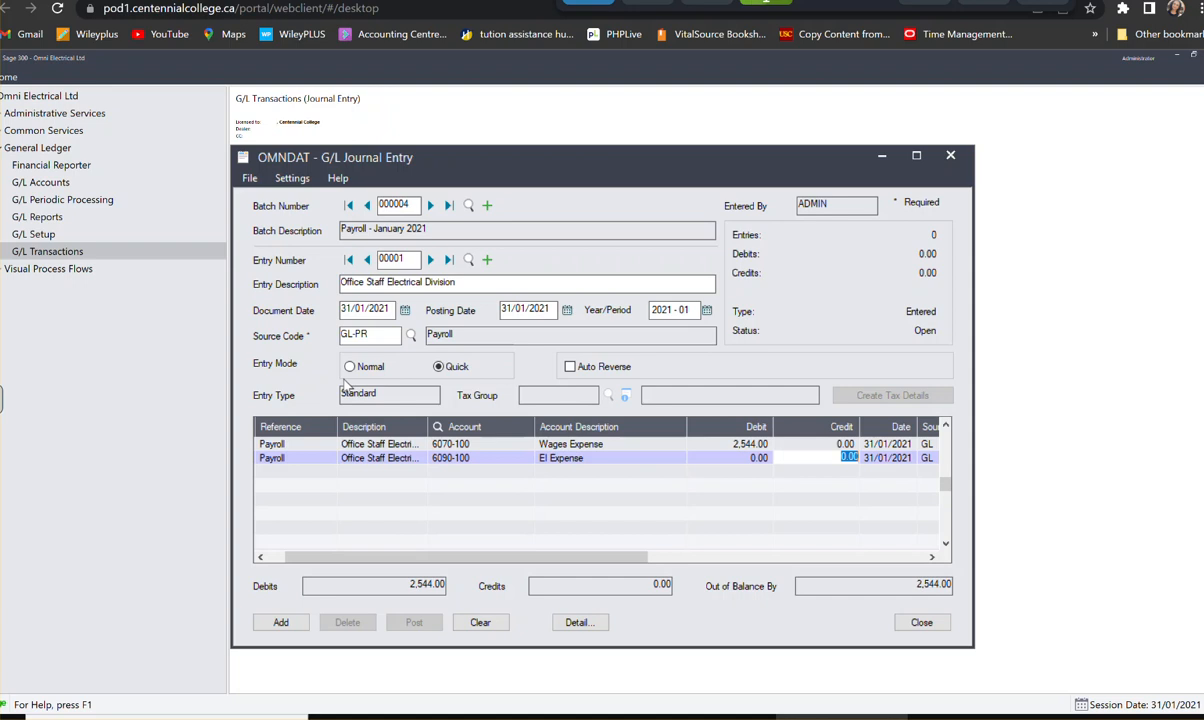
{"action": "key", "text": "shift+Tab"}
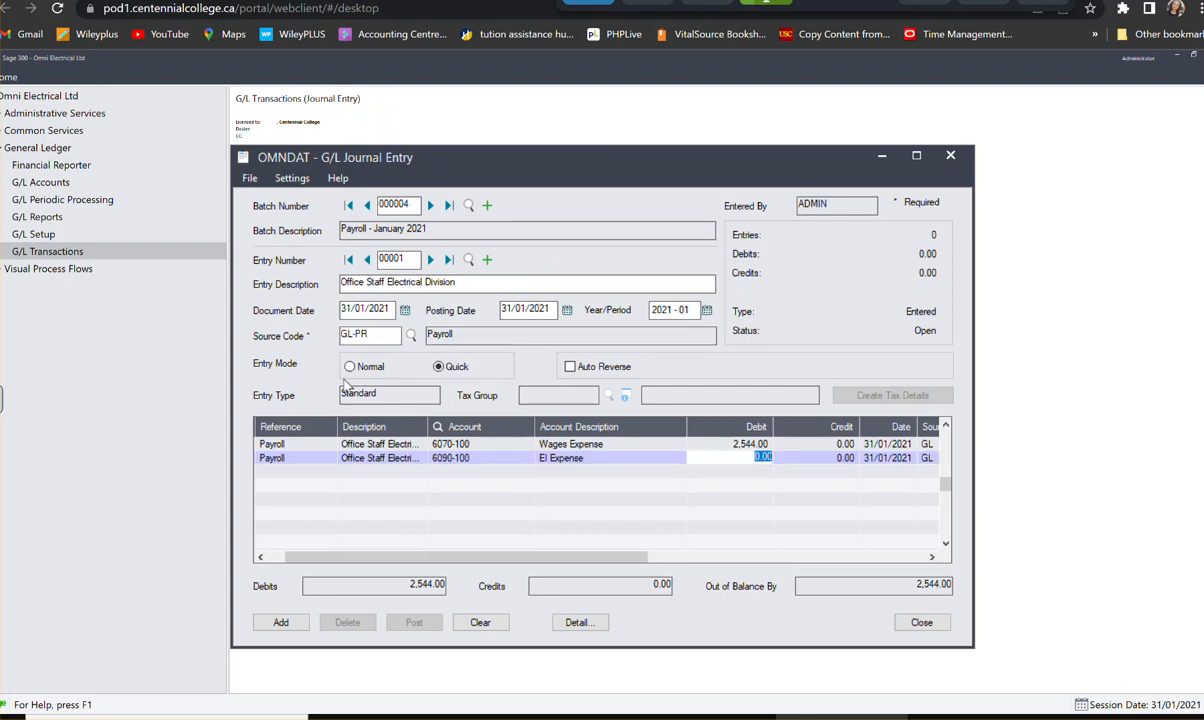
- Debit 97.44 on the EI Expense line and open a third detail line
{"action": "type", "text": "97.44"}
{"action": "key", "text": "Tab"}
{"action": "key", "text": "Tab"}
{"action": "key", "text": "Tab"}
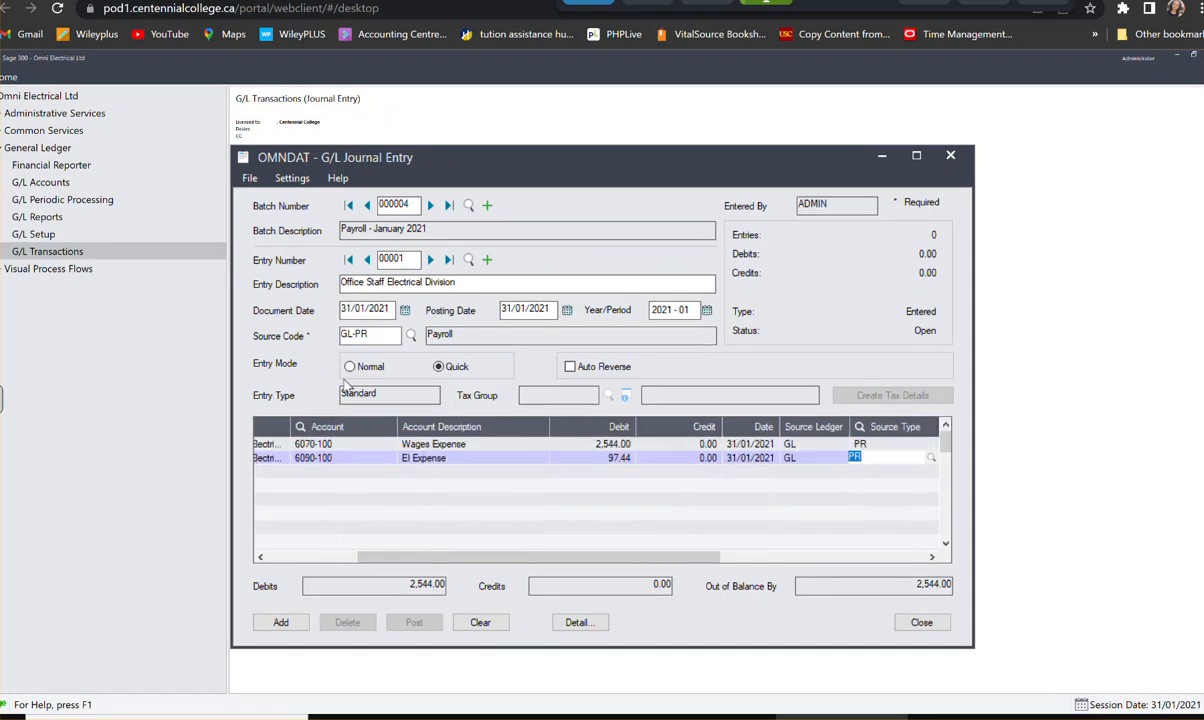
{"action": "key", "text": "Tab"}
{"action": "key", "text": "Tab"}
{"action": "key", "text": "Tab"}
{"action": "key", "text": "Tab"}
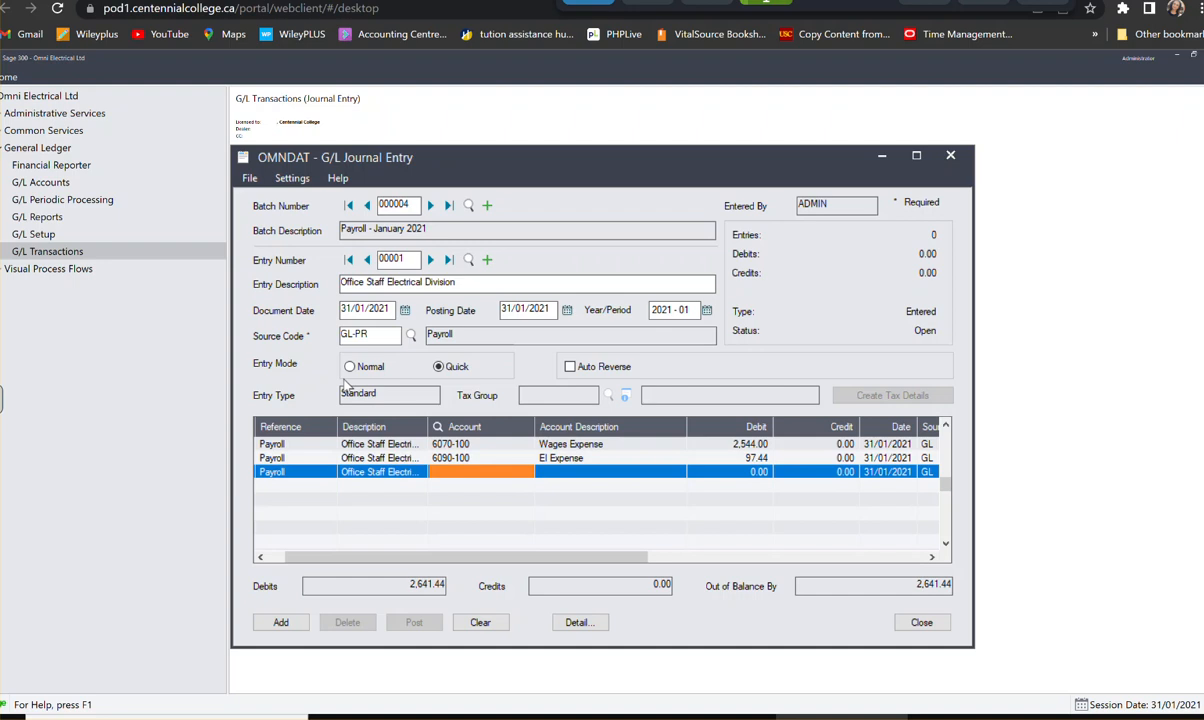
- Assign the third payroll line to account 6080-100, CPP Expense, with a debit of 61.66
{"action": "type", "text": "6080"}
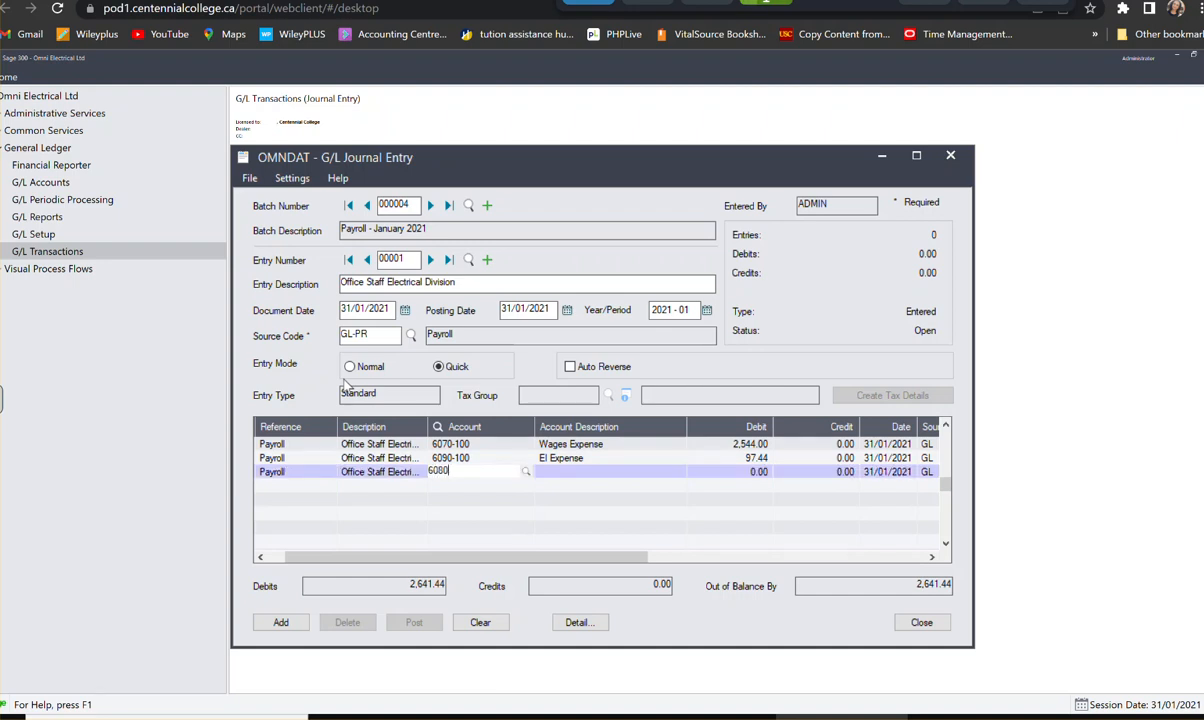
{"action": "type", "text": "100"}
{"action": "key", "text": "Tab"}
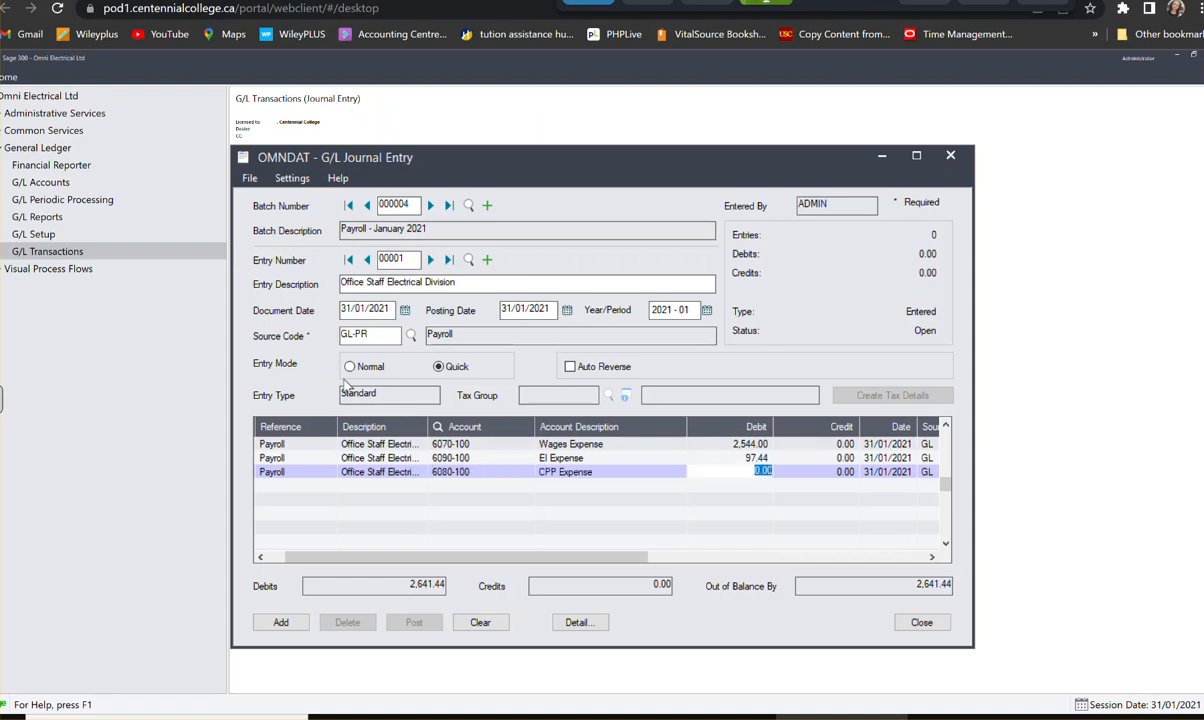
{"action": "type", "text": "61.66"}
{"action": "key", "text": "Tab"}
{"action": "key", "text": "Tab"}
{"action": "key", "text": "Tab"}
{"action": "key", "text": "Tab"}
{"action": "key", "text": "Tab"}
{"action": "key", "text": "Tab"}
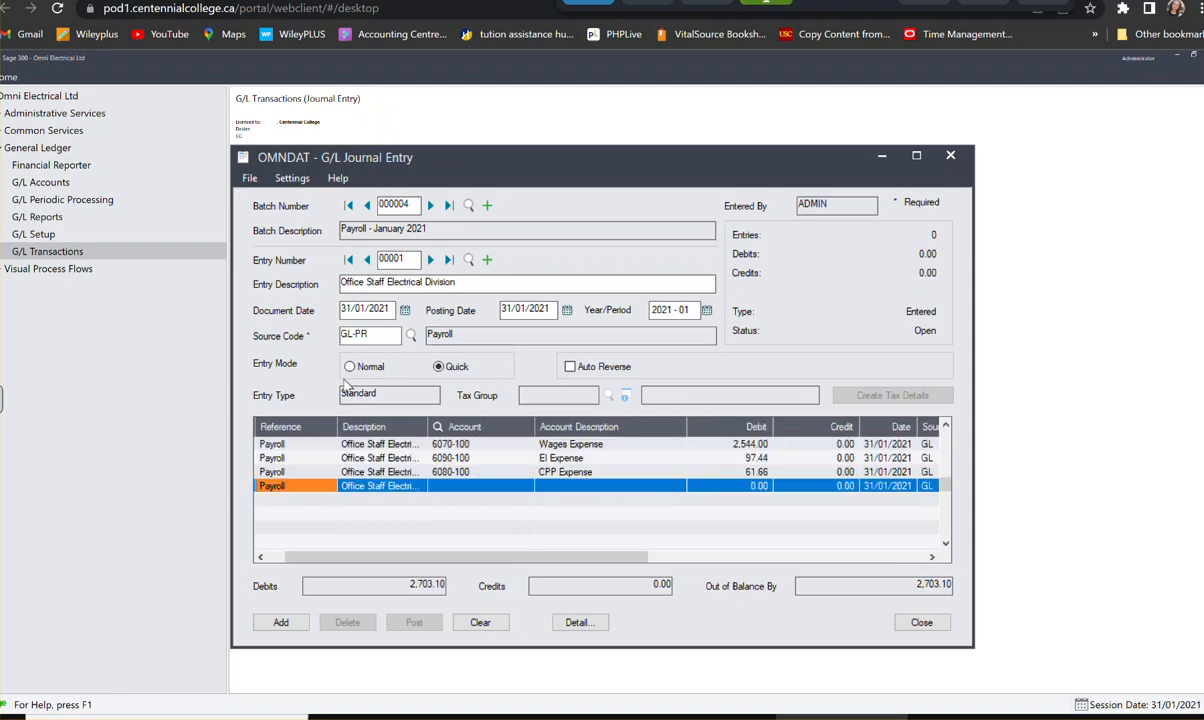
{"action": "key", "text": "Tab"}
{"action": "key", "text": "Tab"}
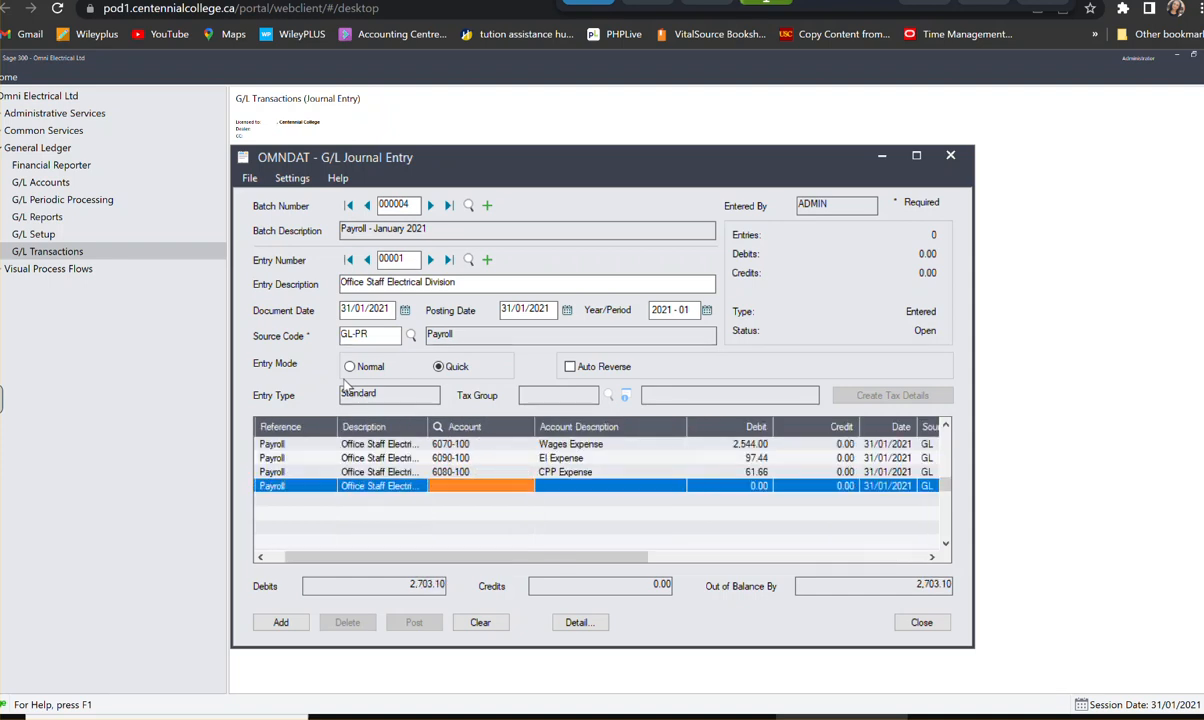
- Assign the fourth payroll line to account 6100-100, EHT Expense, with a debit of 33.60
{"action": "type", "text": "61"}
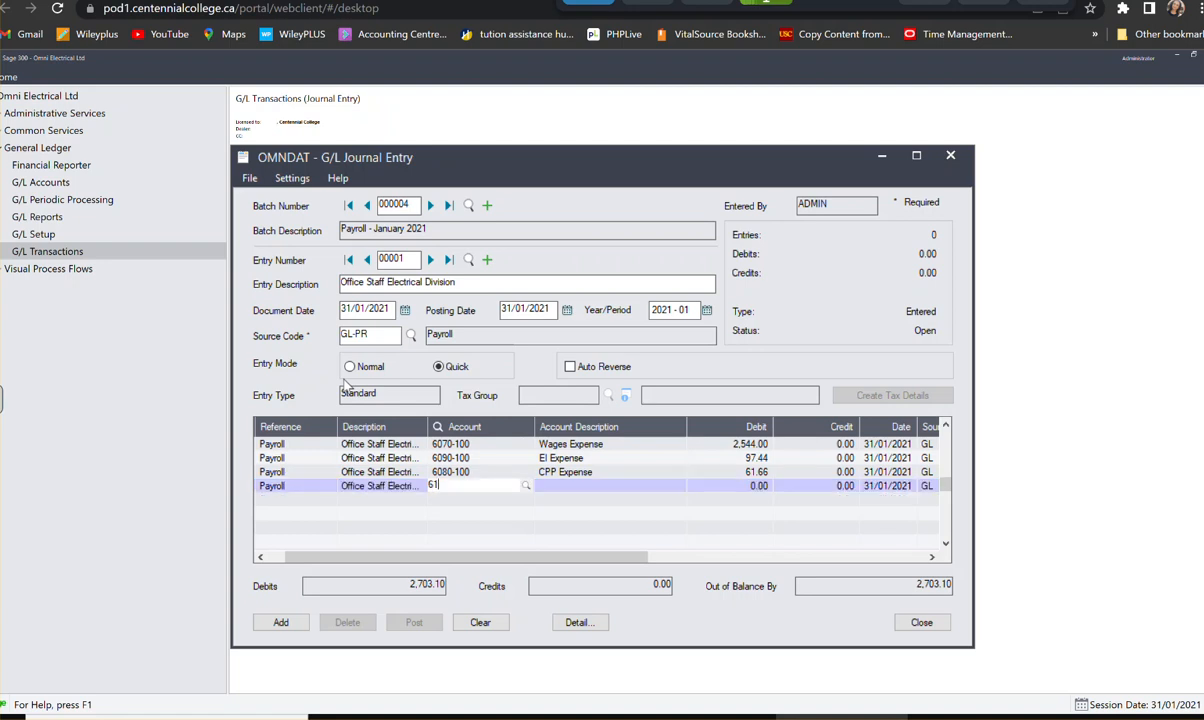
{"action": "type", "text": "00-100"}
{"action": "key", "text": "Tab"}
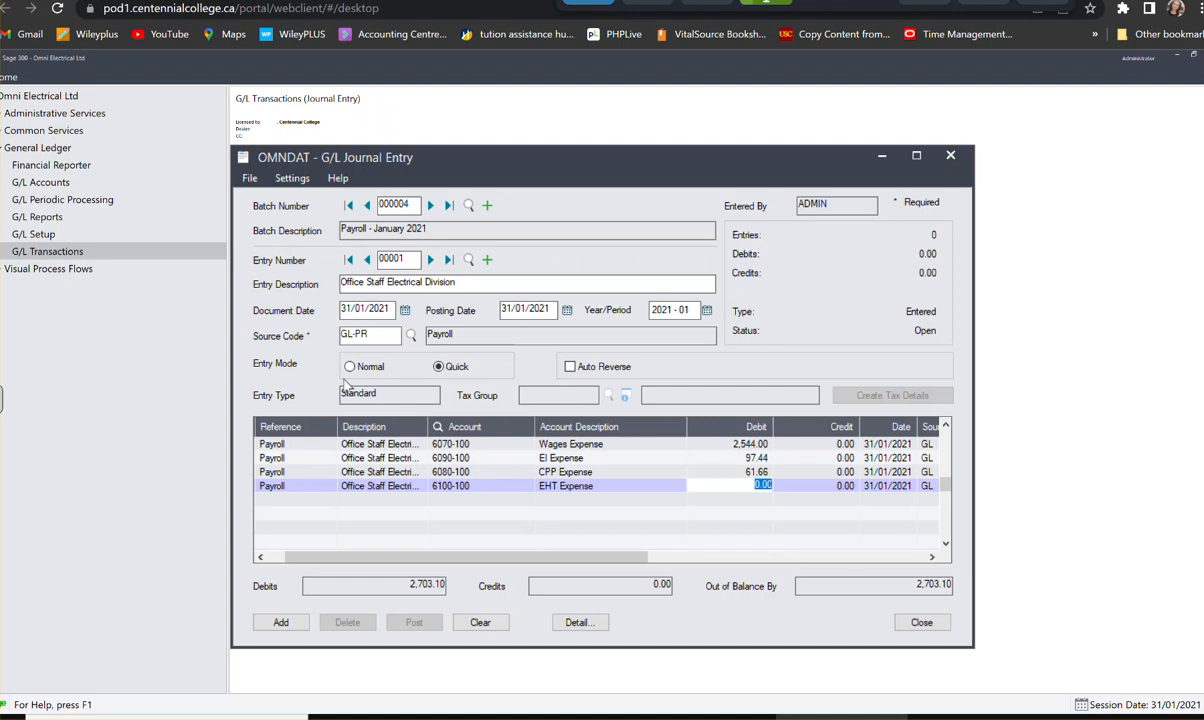
{"action": "type", "text": "33.6"}
{"action": "key", "text": "Tab"}
{"action": "key", "text": "Tab"}
{"action": "key", "text": "Tab"}
{"action": "key", "text": "Tab"}
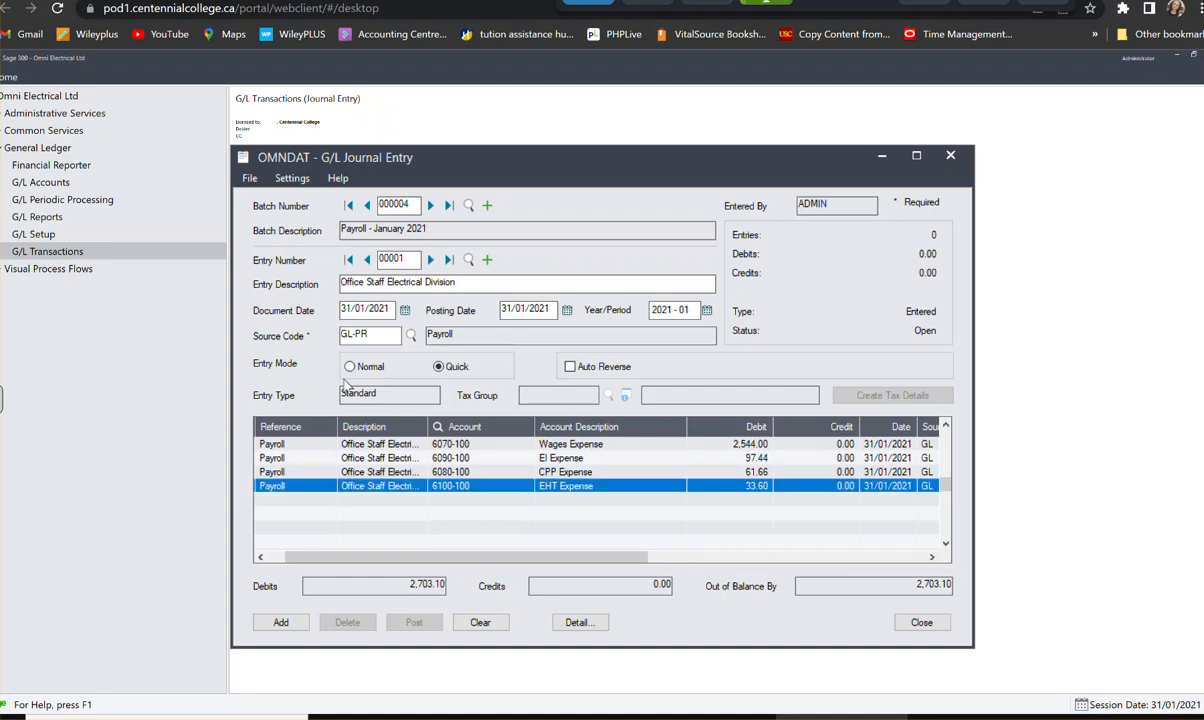
{"action": "key", "text": "Tab"}
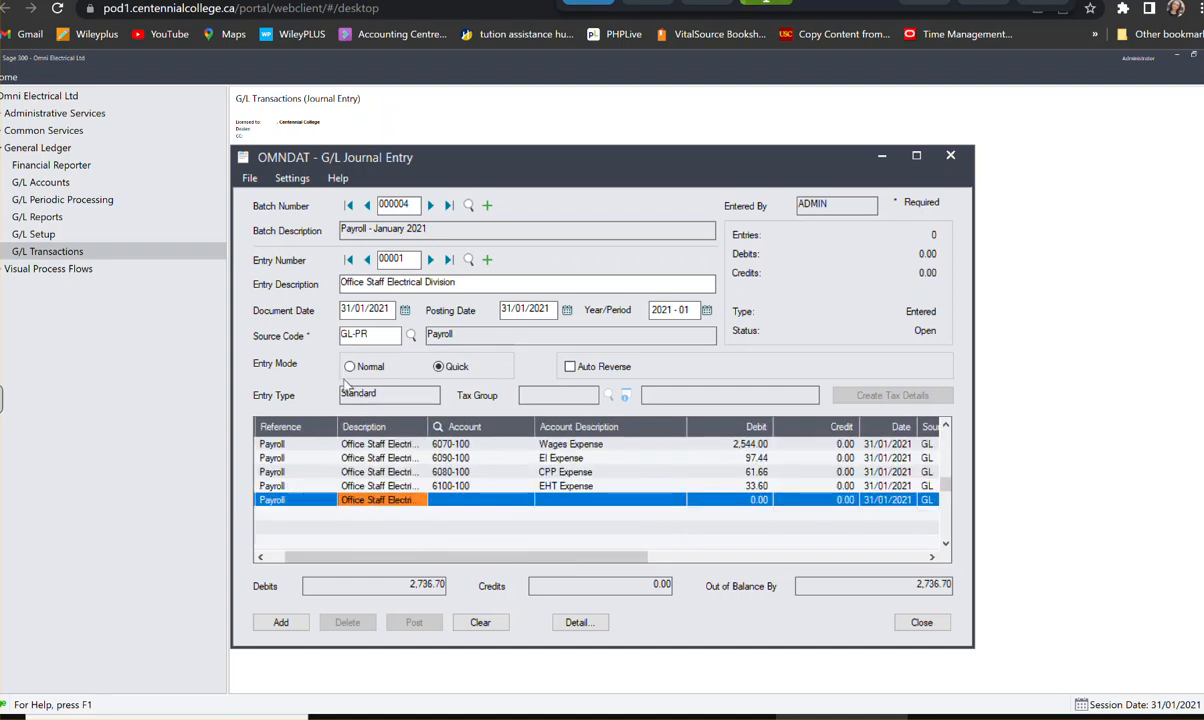
- Assign the fifth payroll line to account 1010, Bank-Payroll, with a credit of 1,682.50
{"action": "type", "text": "1010"}
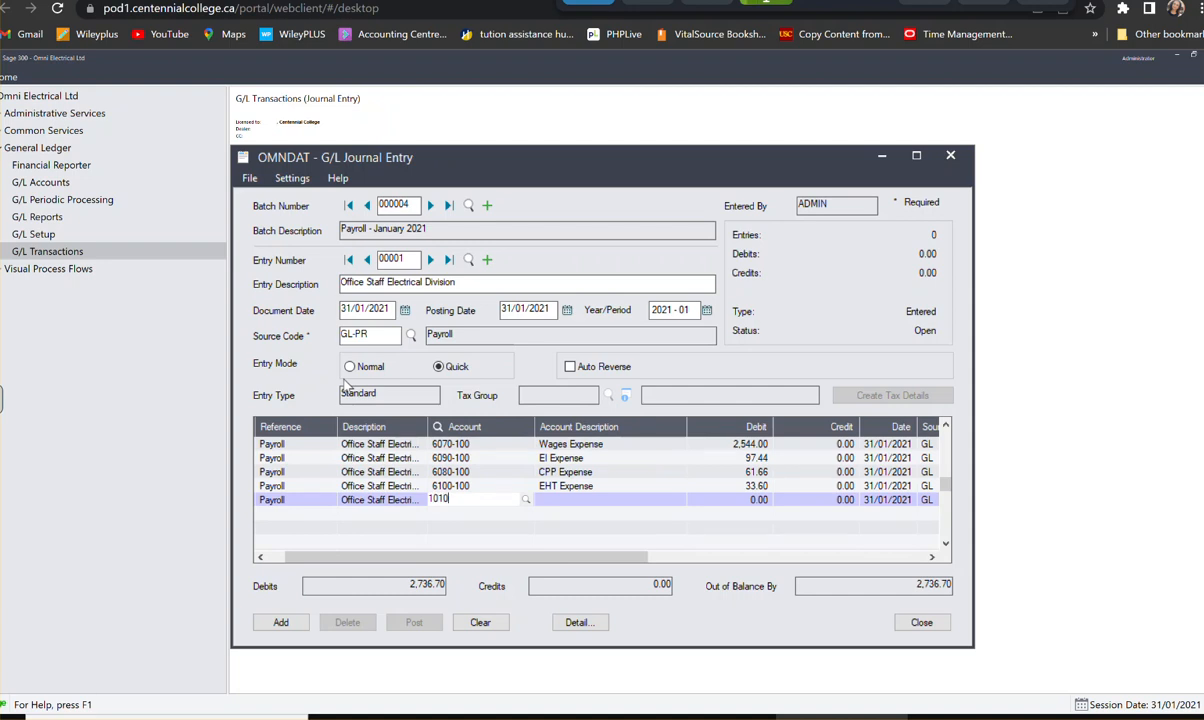
{"action": "key", "text": "Tab"}
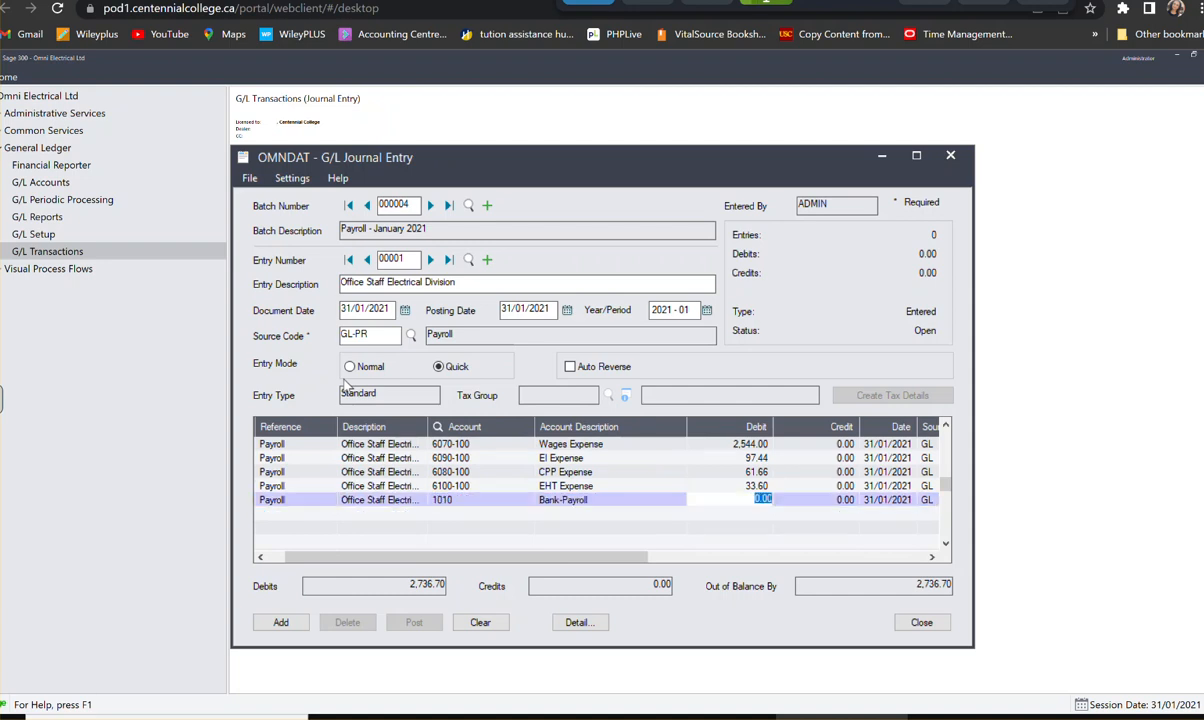
{"action": "key", "text": "Tab"}
{"action": "type", "text": "18"}
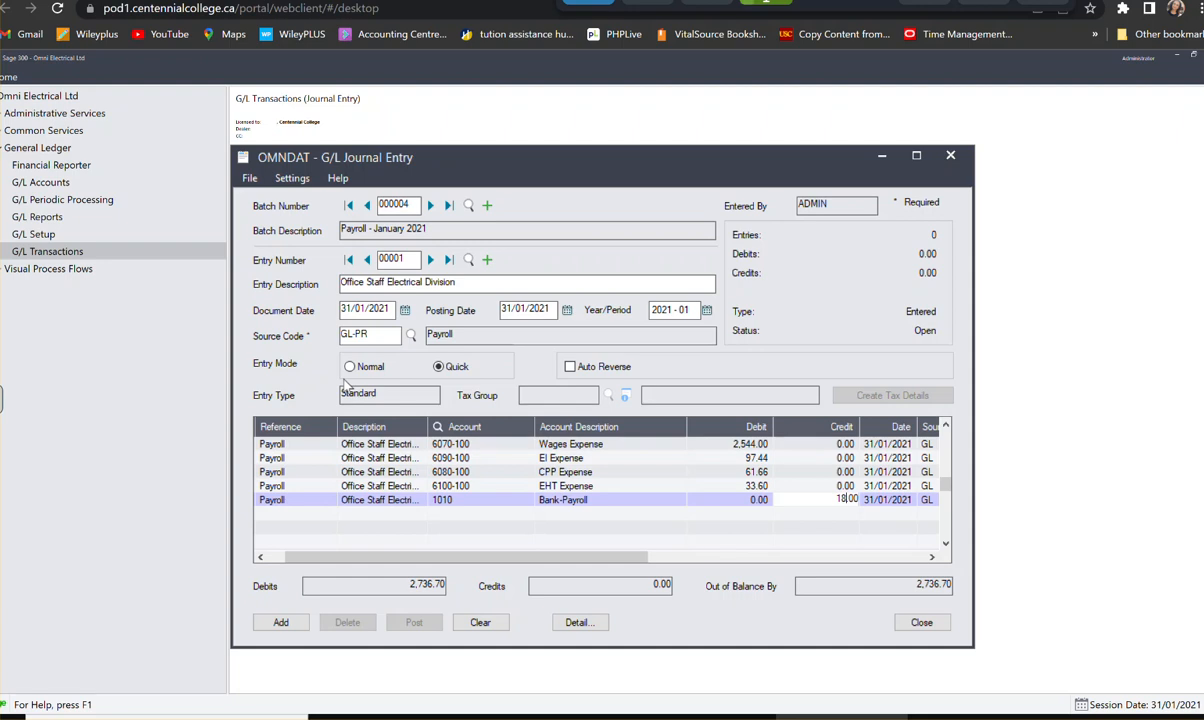
{"action": "key", "text": "BackSpace"}
{"action": "type", "text": "682.5"}
{"action": "key", "text": "Tab"}
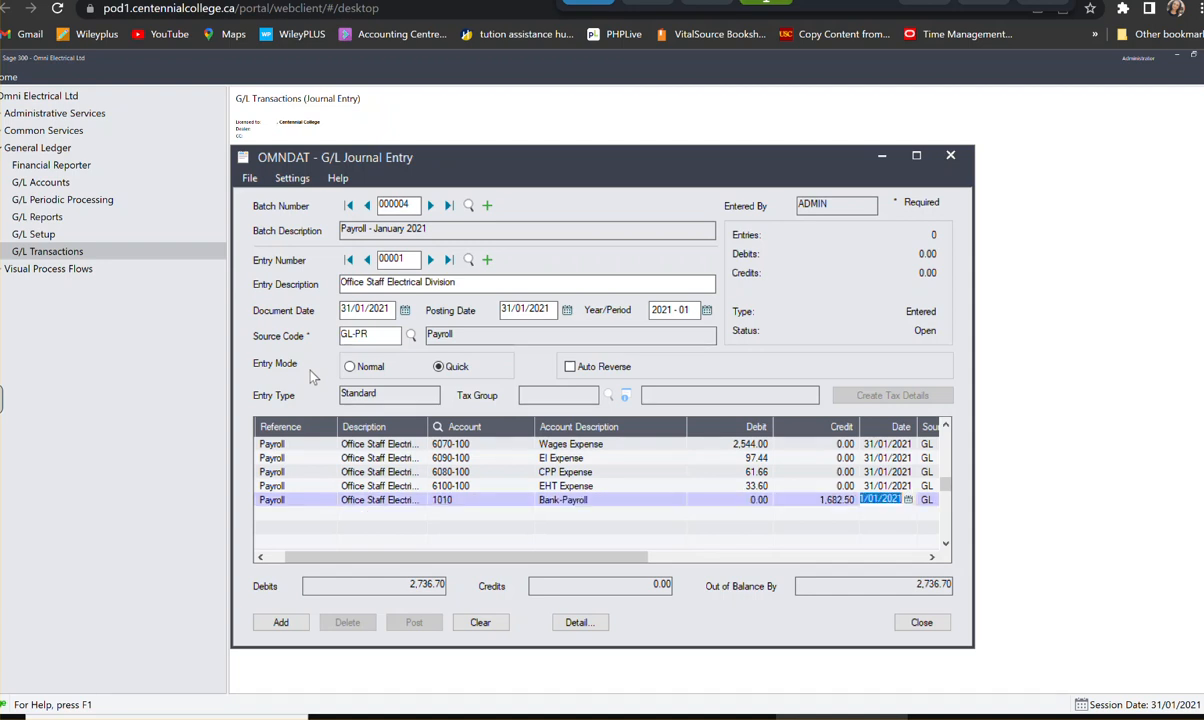
- Create a sixth payroll detail line assigned to account 3250, Vacation Payable
{"action": "key", "text": "Tab"}
{"action": "key", "text": "Tab"}
{"action": "key", "text": "Tab"}
{"action": "key", "text": "Tab"}
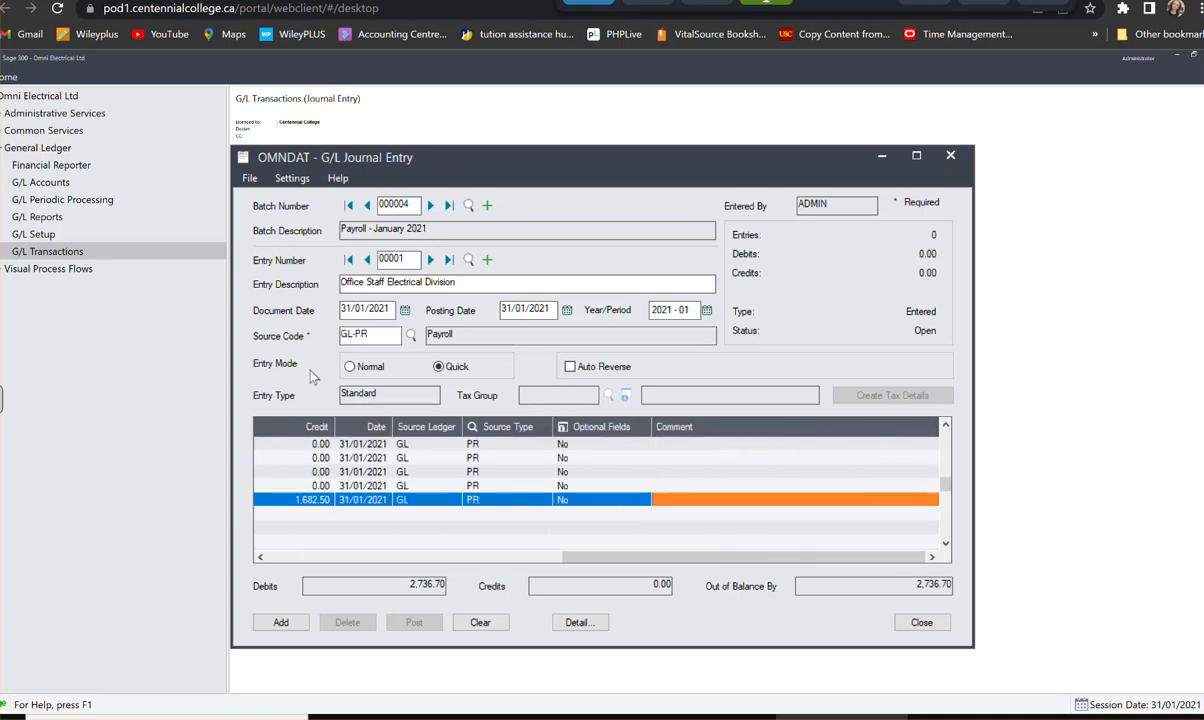
{"action": "key", "text": "Tab"}
{"action": "key", "text": "Tab"}
{"action": "key", "text": "Tab"}
{"action": "key", "text": "Tab"}
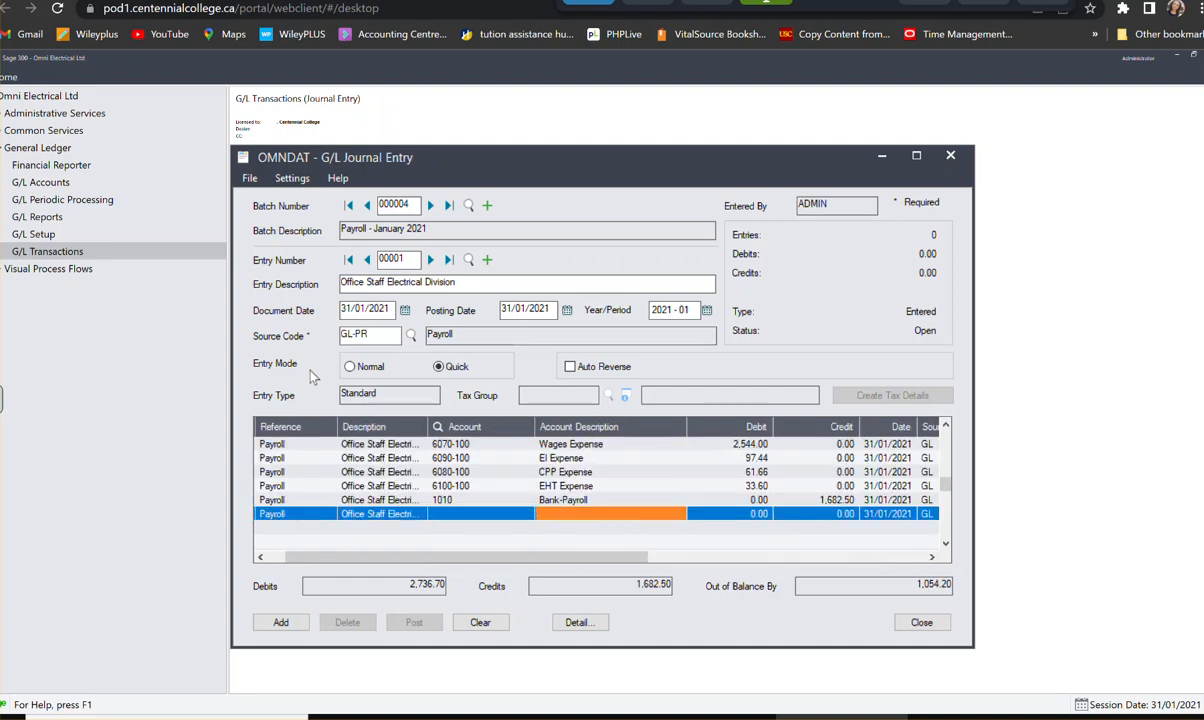
{"action": "key", "text": "shift+Tab"}
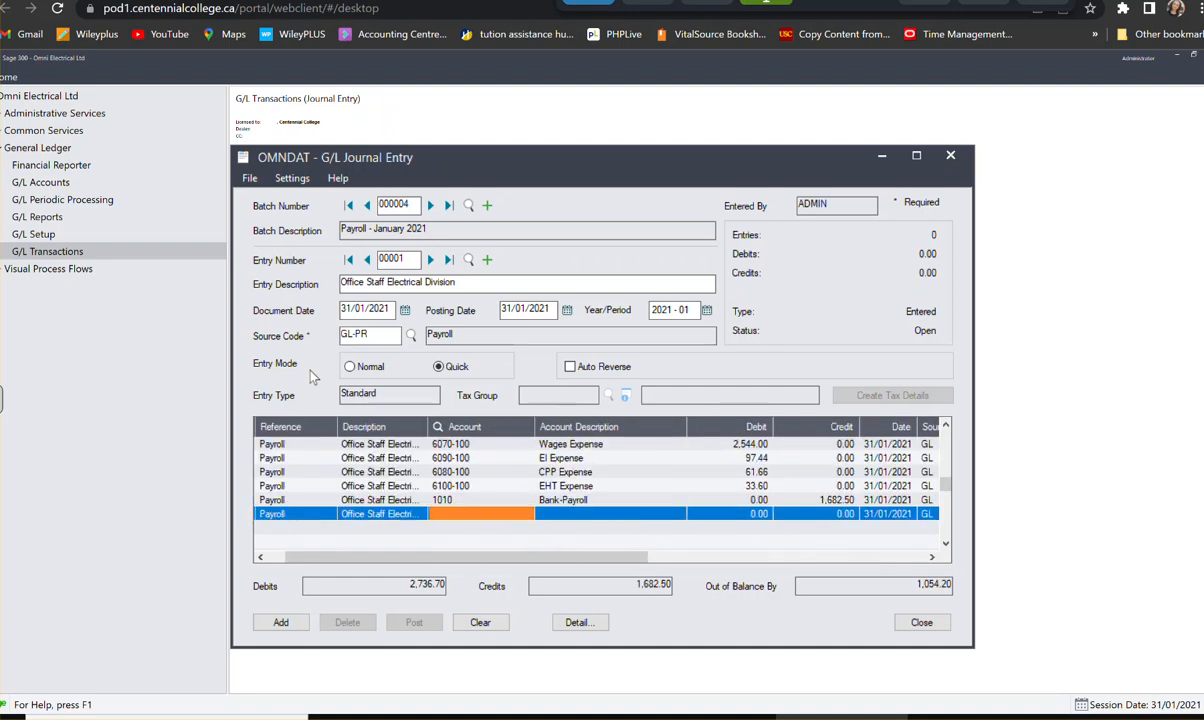
{"action": "type", "text": "3250"}
{"action": "key", "text": "Tab"}
{"action": "key", "text": "Tab"}
{"action": "key", "text": "Tab"}
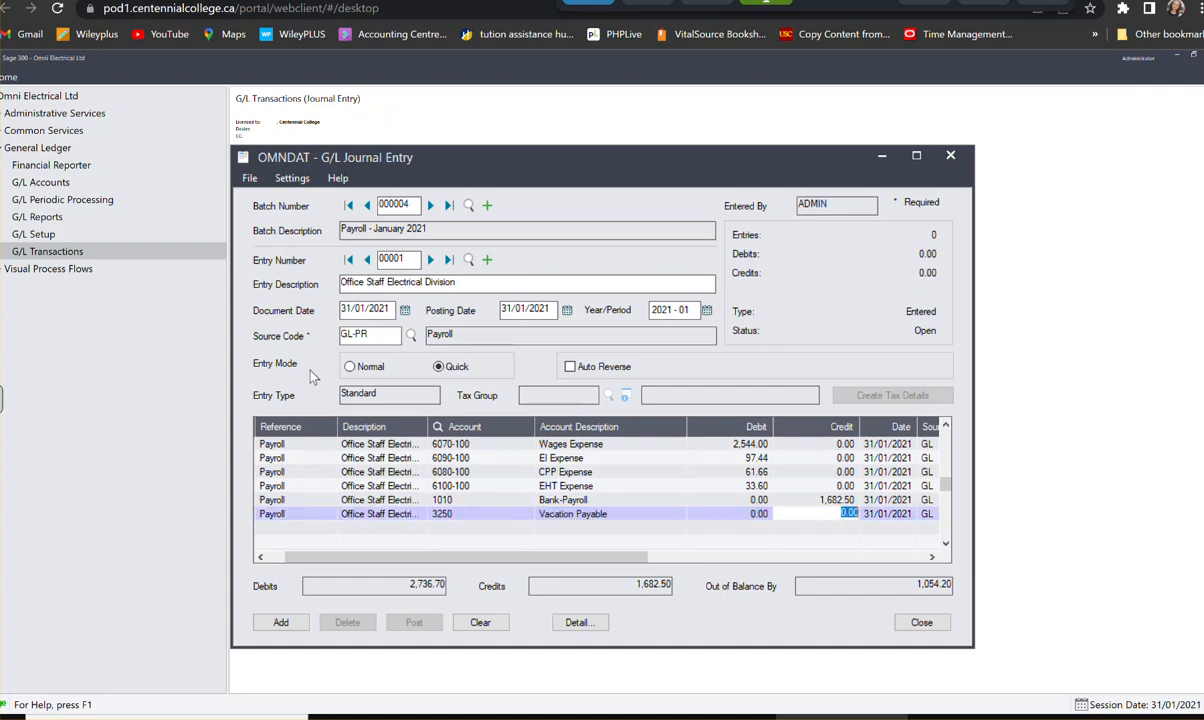
- Set the Vacation Payable line's credit to 144.00 and start the seventh payroll line
{"action": "type", "text": "144"}
{"action": "key", "text": "Tab"}
{"action": "key", "text": "Tab"}
{"action": "key", "text": "Tab"}
{"action": "key", "text": "Tab"}
{"action": "key", "text": "Tab"}
{"action": "key", "text": "Tab"}
{"action": "key", "text": "Tab"}
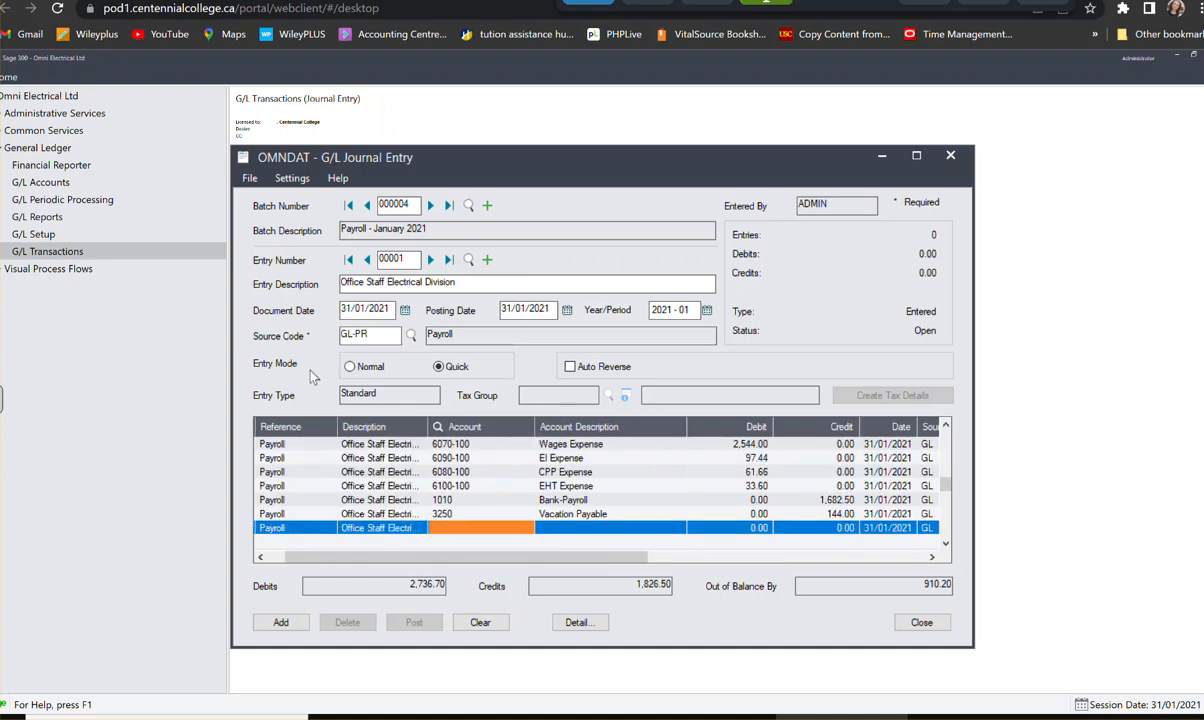
- Assign the seventh payroll line to account 3220, EI Payable, with a credit of 167.04
{"action": "type", "text": "3"}
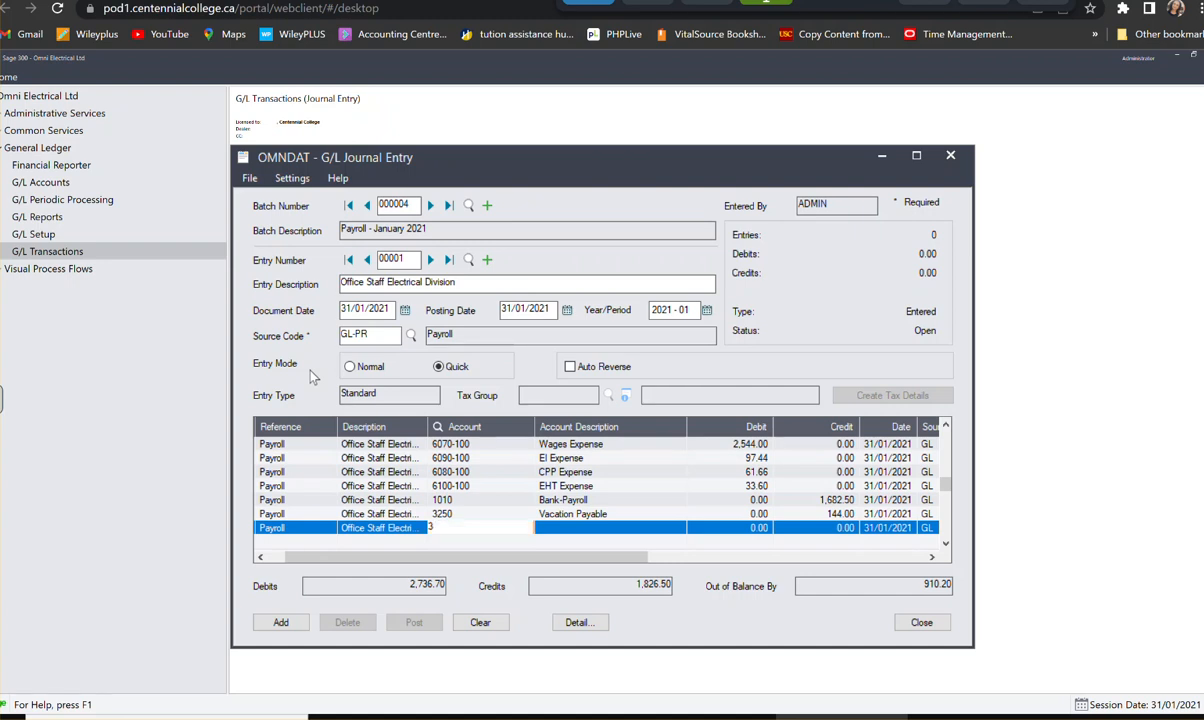
{"action": "type", "text": "220"}
{"action": "key", "text": "Tab"}
{"action": "key", "text": "Tab"}
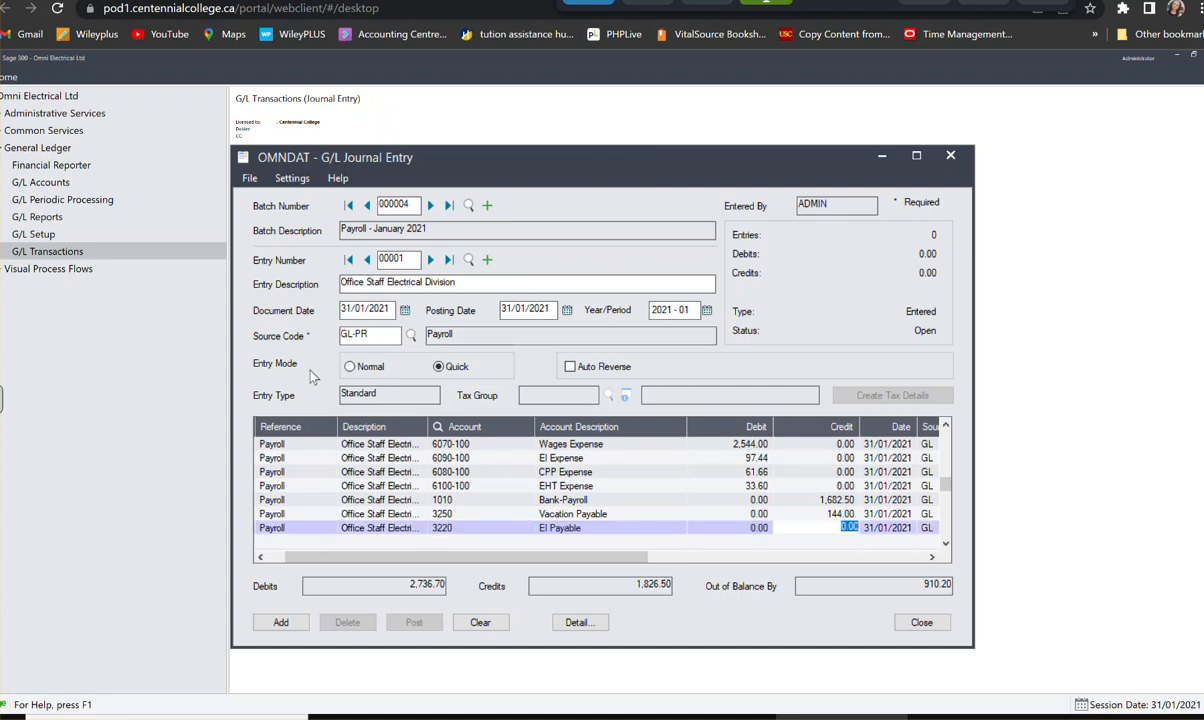
{"action": "type", "text": "167.04"}
{"action": "key", "text": "Tab"}
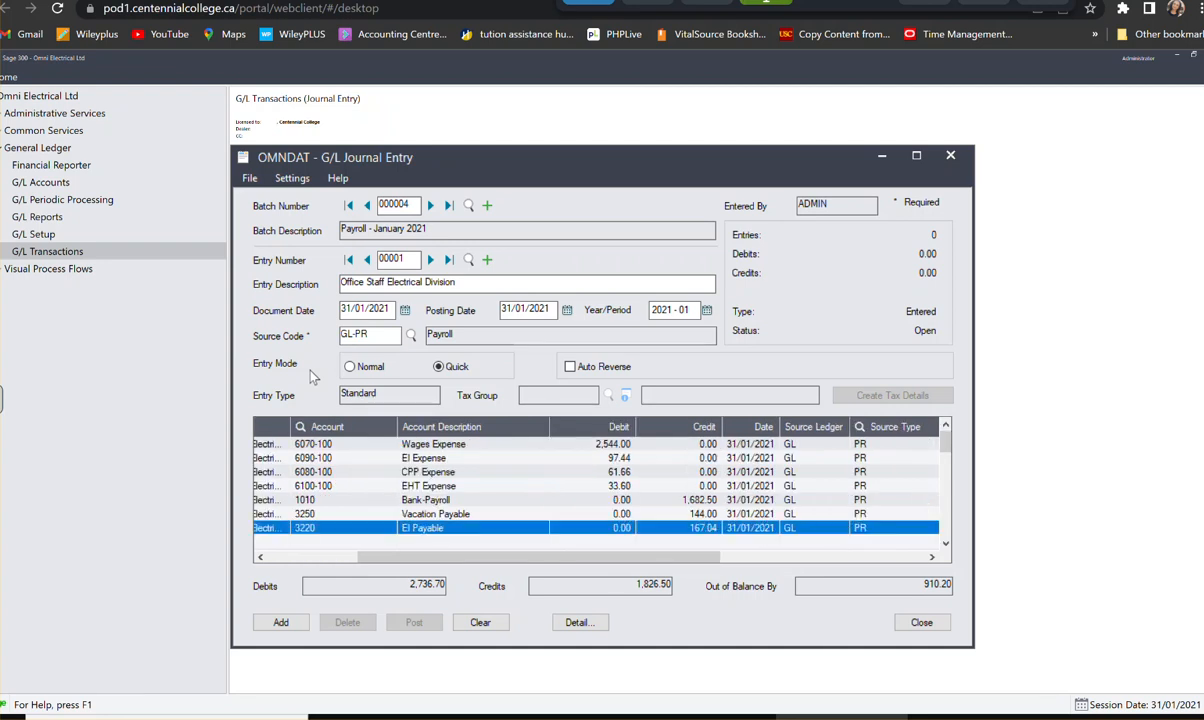
{"action": "key", "text": "Tab"}
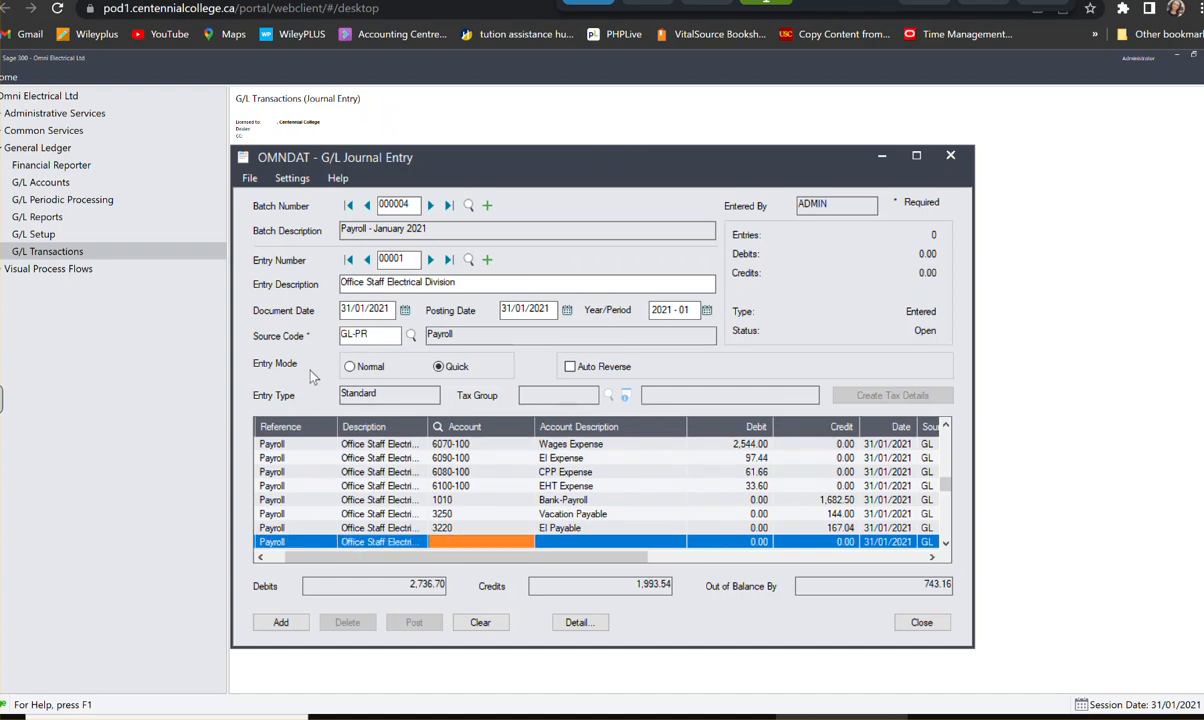
- Assign the eighth payroll line to account 3210, CPP Payable, with a credit of 123.32
{"action": "type", "text": "31"}
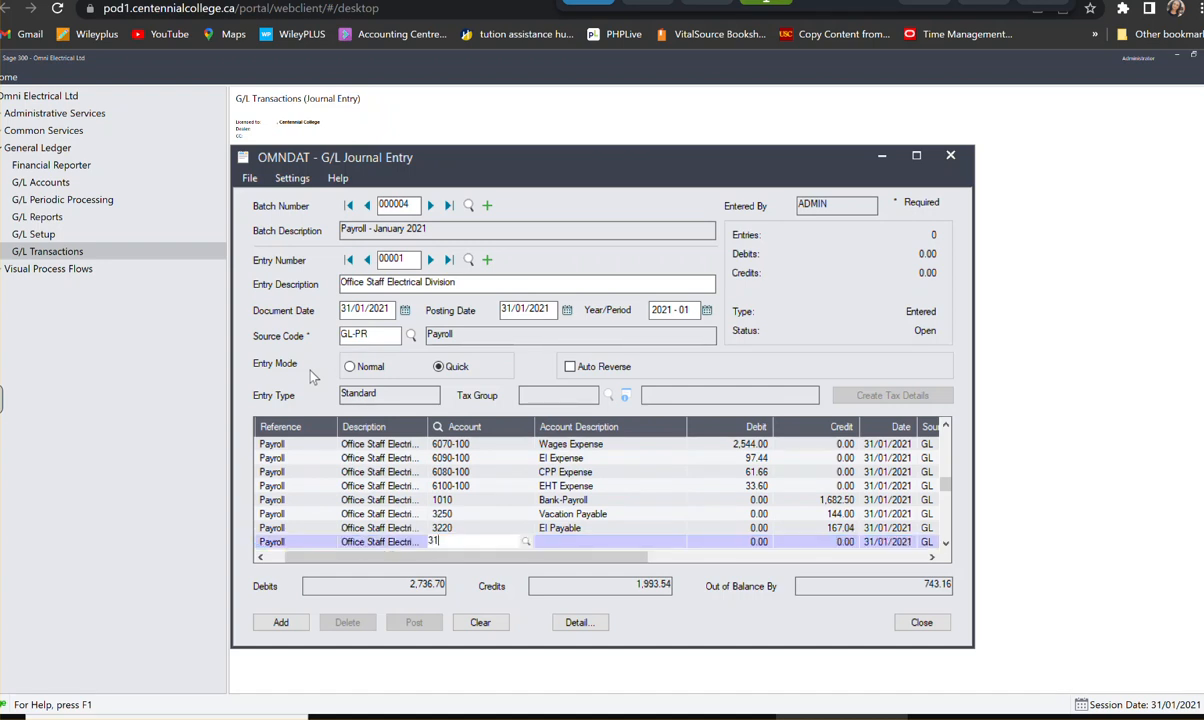
{"action": "type", "text": "10"}
{"action": "key", "text": "Tab"}
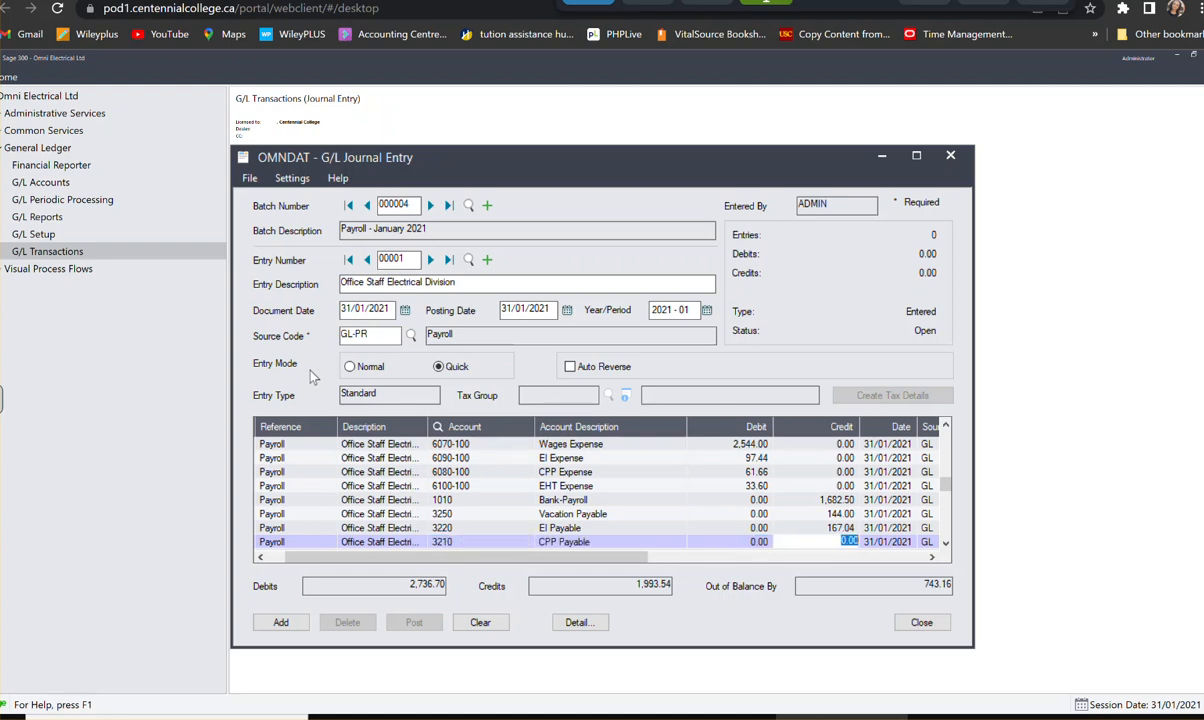
{"action": "type", "text": "123.32"}
{"action": "key", "text": "Tab"}
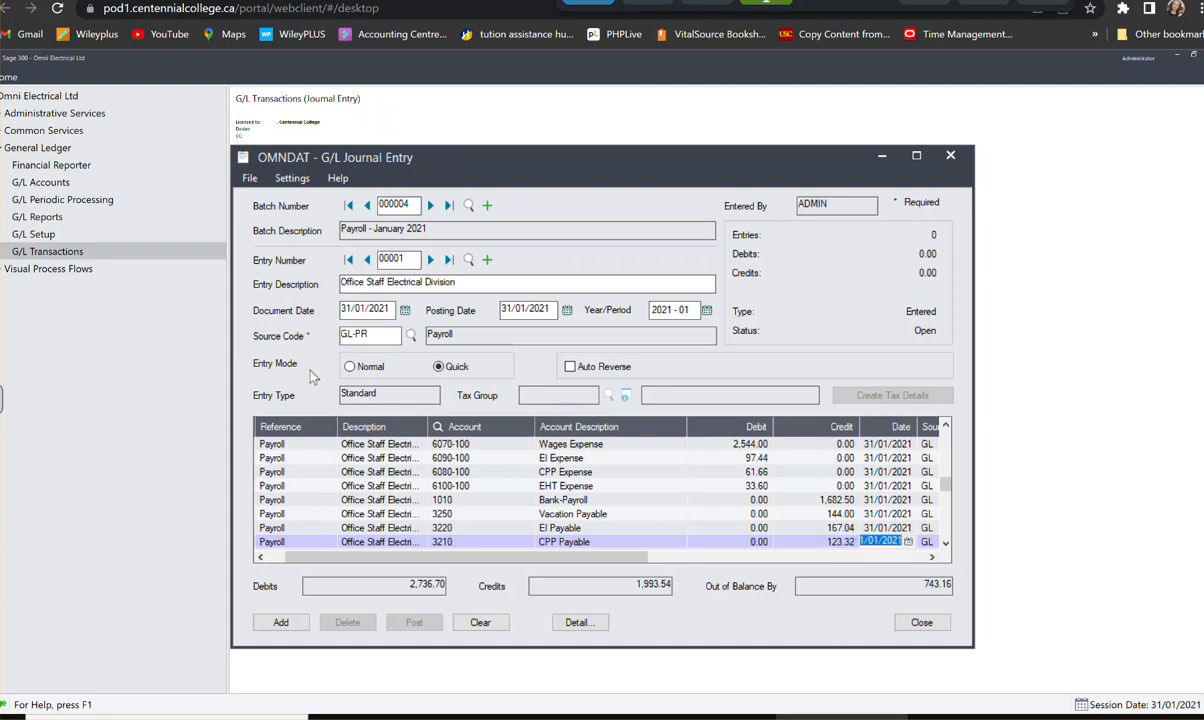
{"action": "key", "text": "Tab"}
{"action": "key", "text": "Tab"}
{"action": "key", "text": "Tab"}
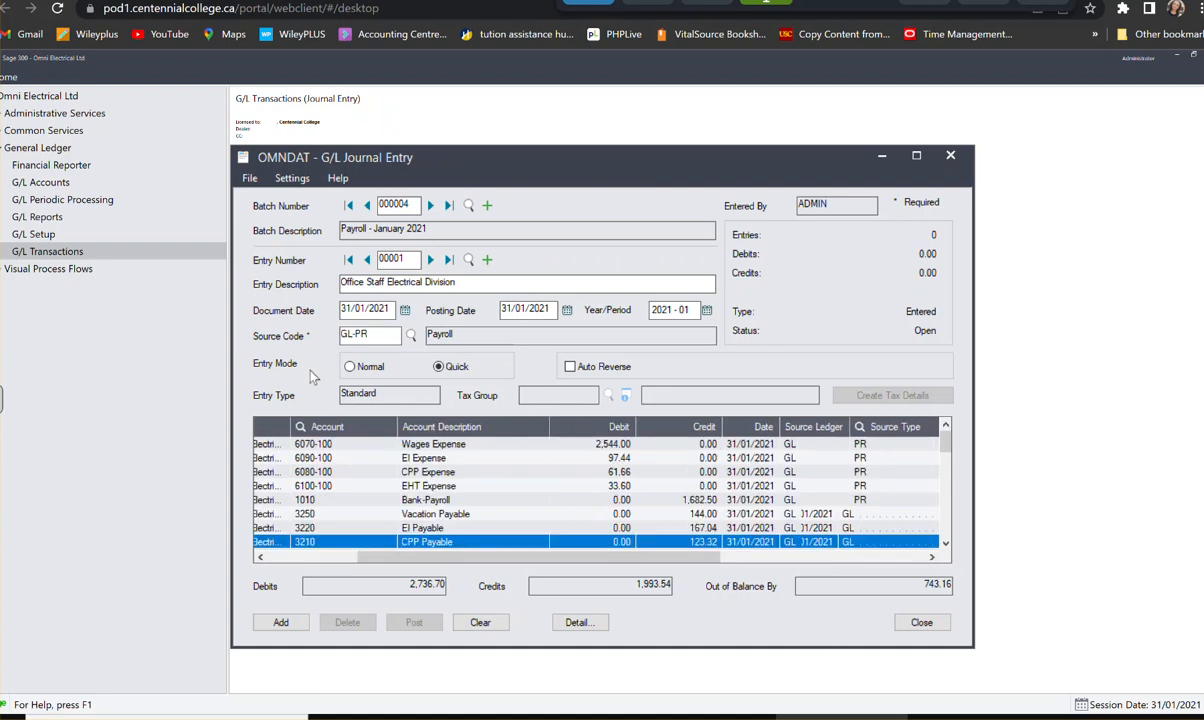
{"action": "key", "text": "Tab"}
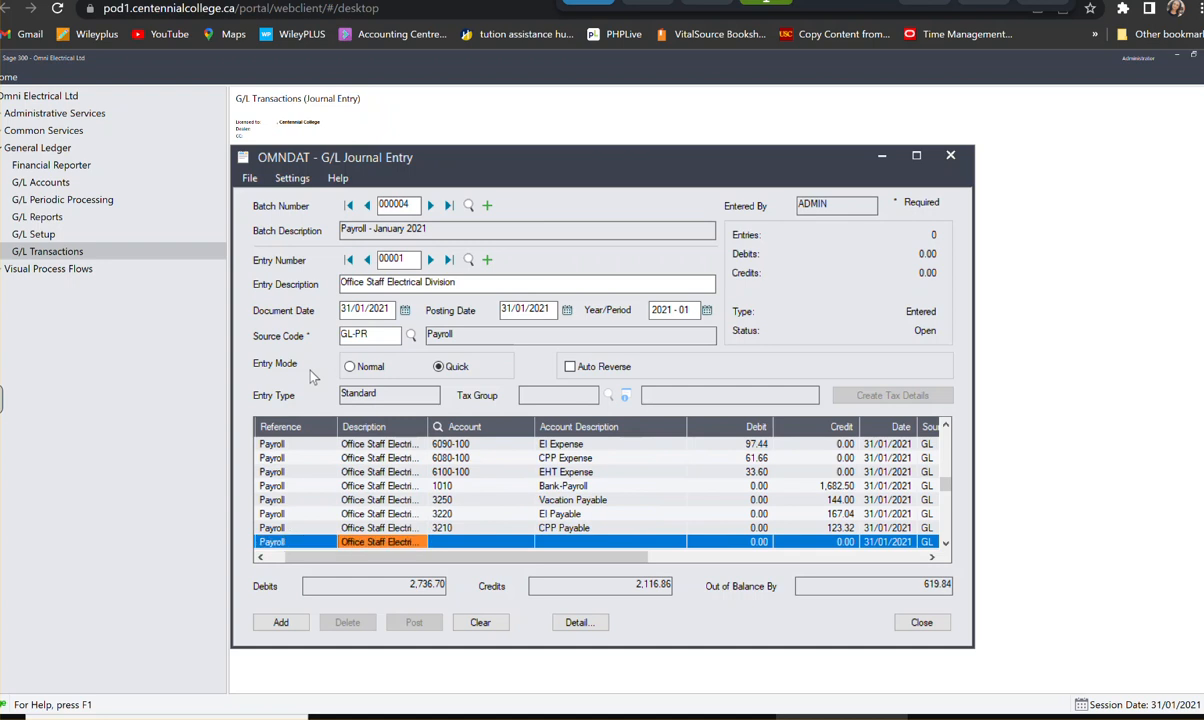
- Assign the ninth payroll line to account 3200, Income Tax Payable, with a credit of 586.24
{"action": "type", "text": "32"}
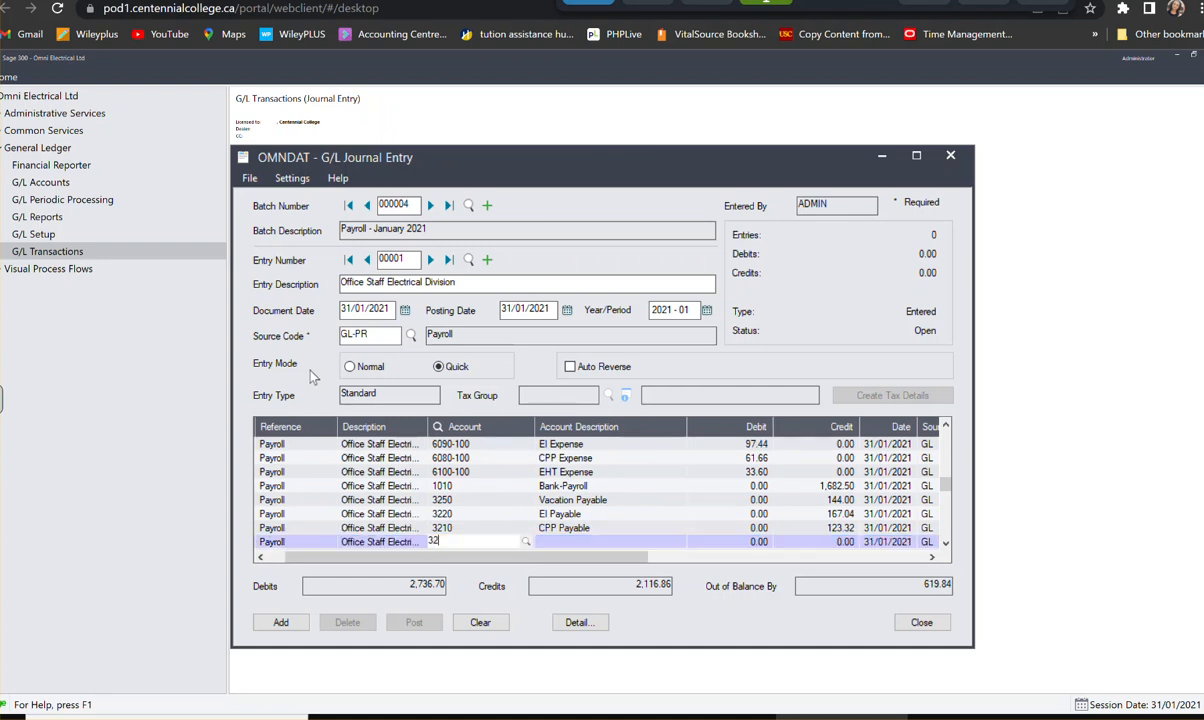
{"action": "type", "text": "00"}
{"action": "key", "text": "Tab"}
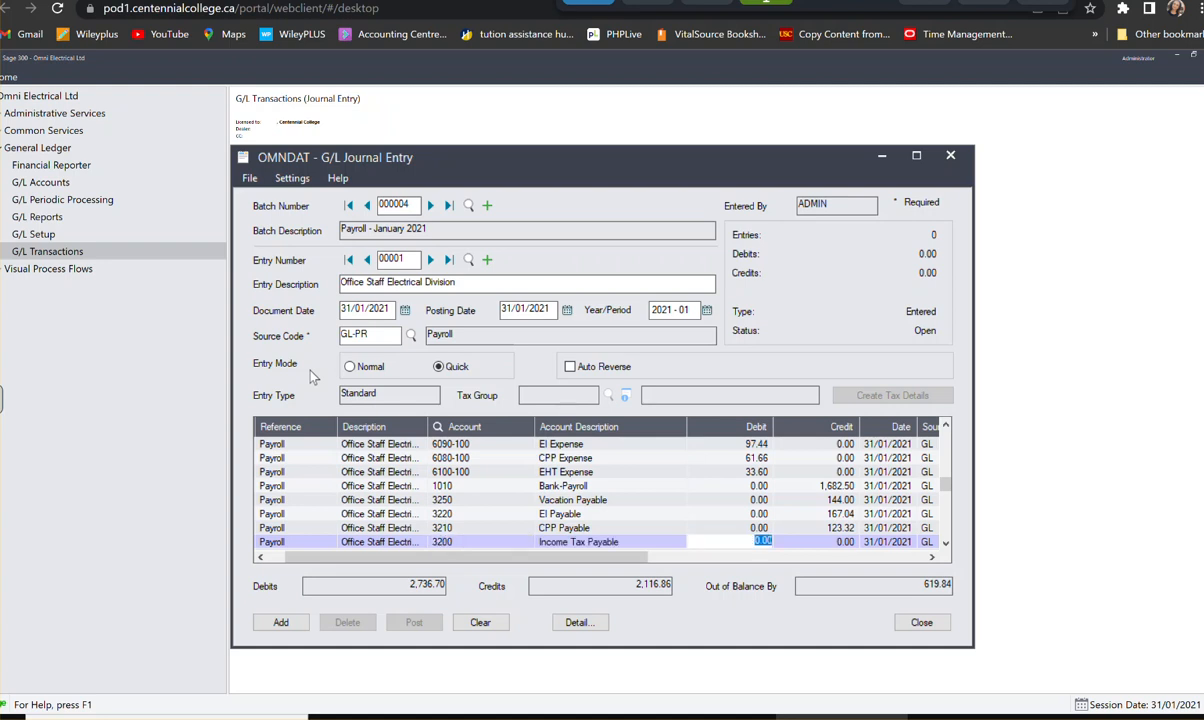
{"action": "key", "text": "Tab"}
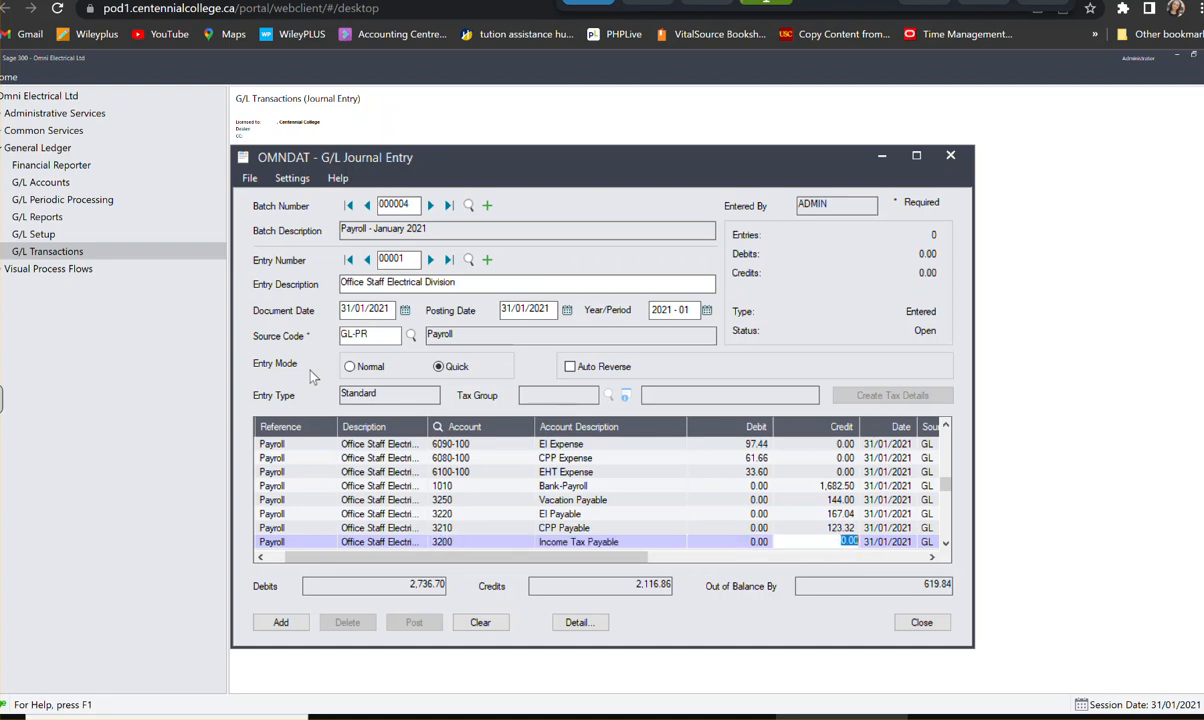
{"action": "type", "text": "586.24"}
{"action": "key", "text": "Tab"}
{"action": "key", "text": "Tab"}
{"action": "key", "text": "Tab"}
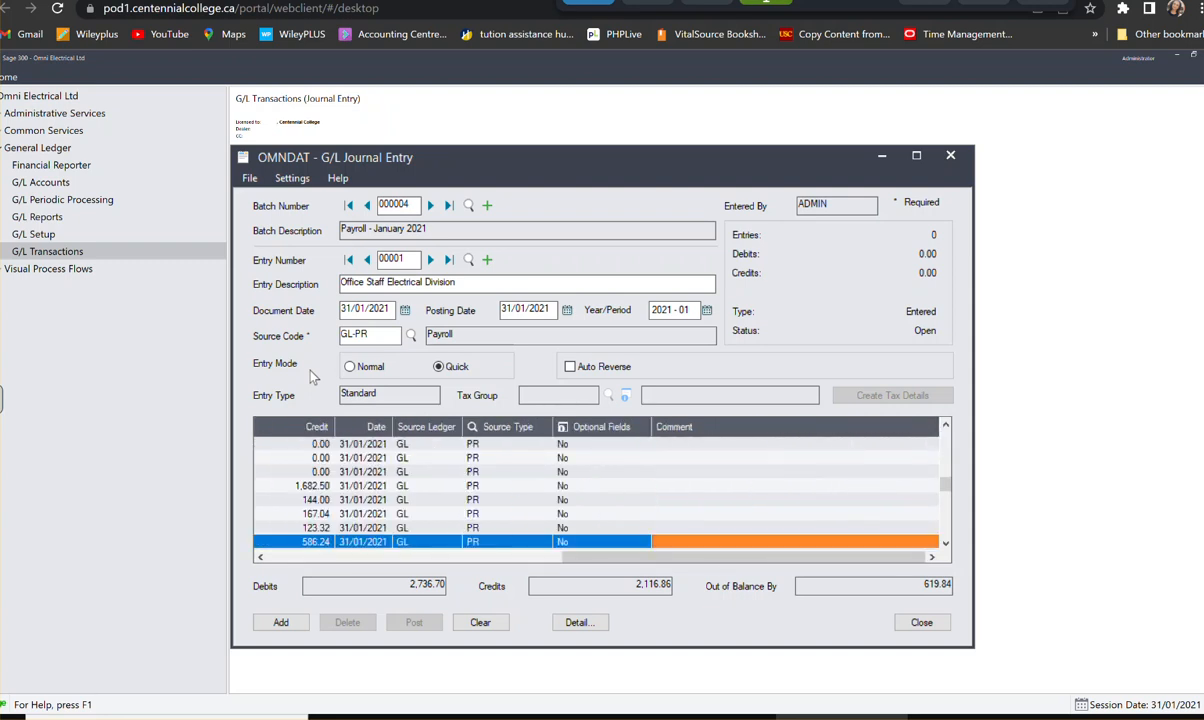
{"action": "key", "text": "Tab"}
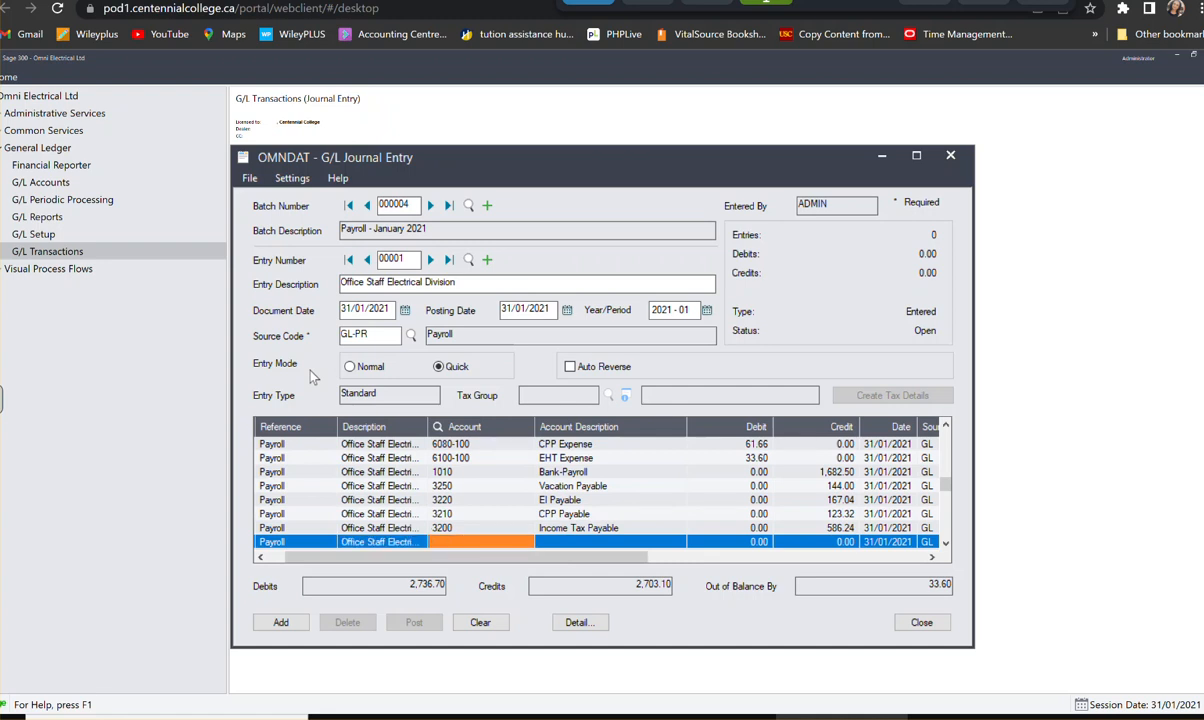
- Assign the tenth payroll line to account 3230, Employer's Health Tax Payable, with a credit of 33.60, and add the entry to the batch
{"action": "type", "text": "3230"}
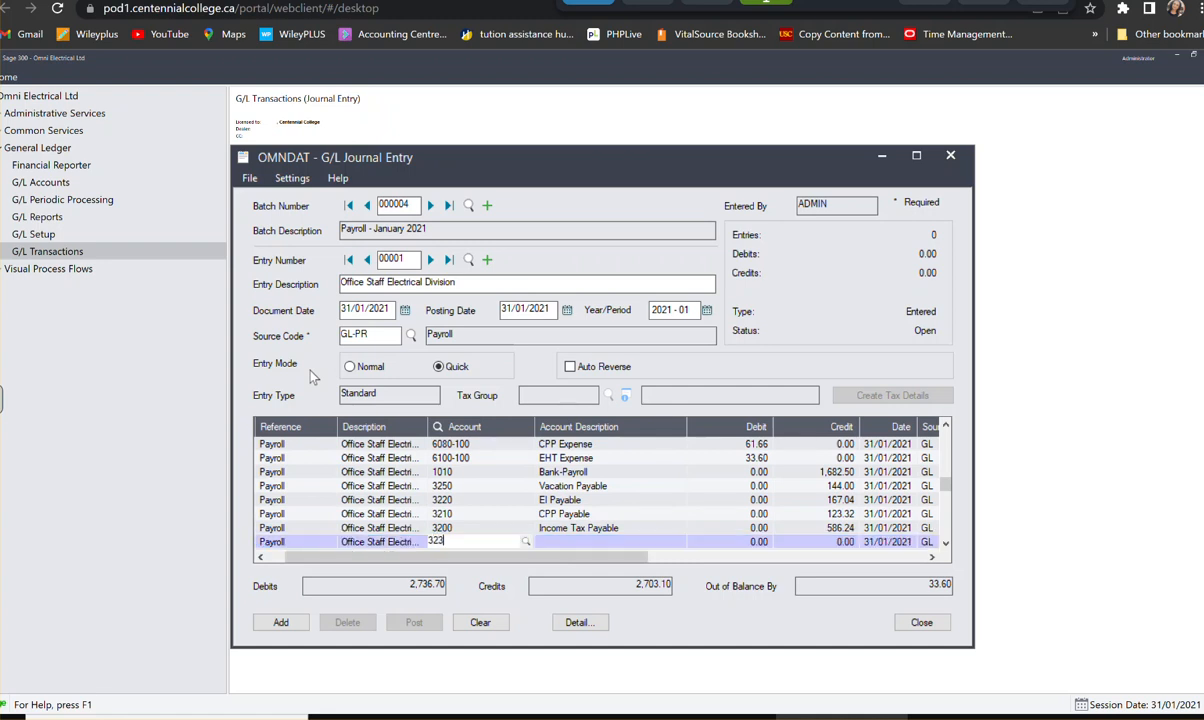
{"action": "key", "text": "Tab"}
{"action": "key", "text": "Tab"}
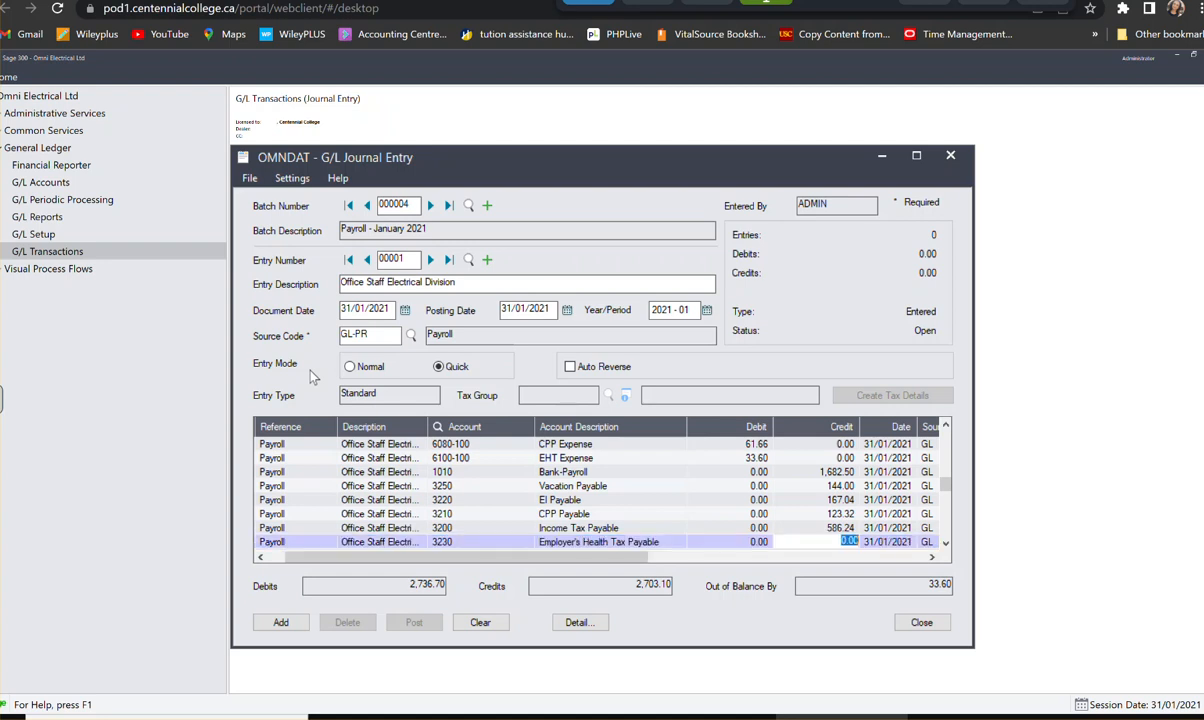
{"action": "type", "text": "33.60"}
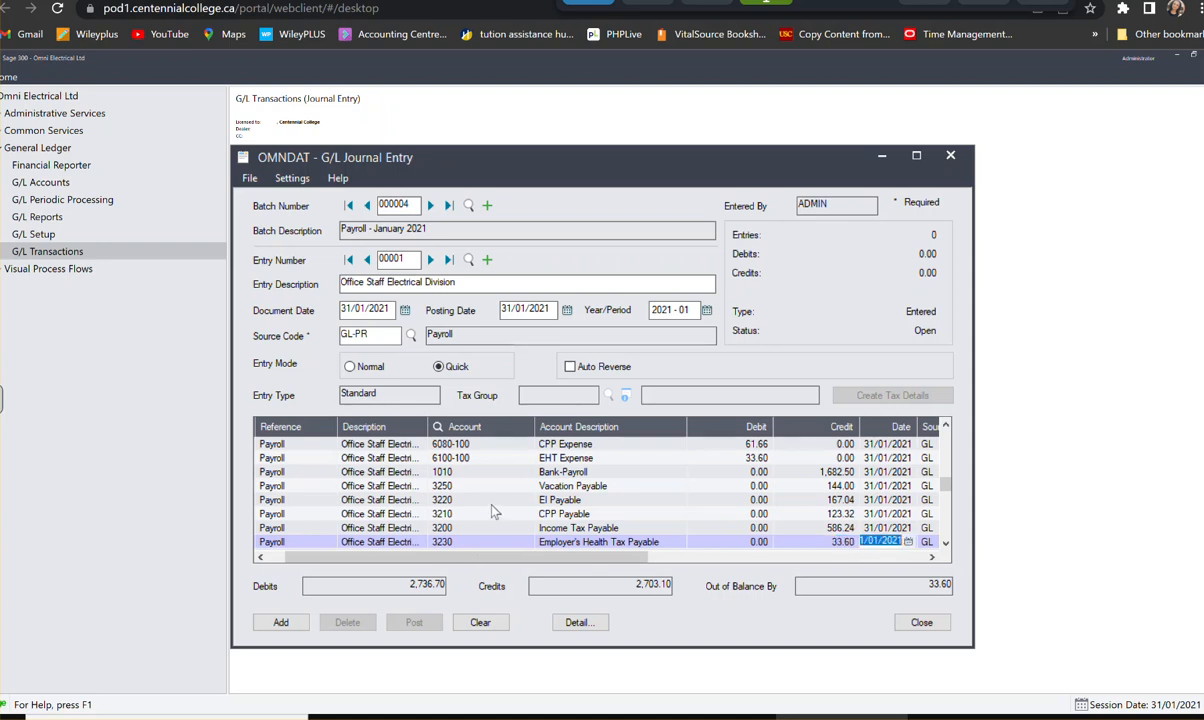
{"action": "key", "text": "Return"}
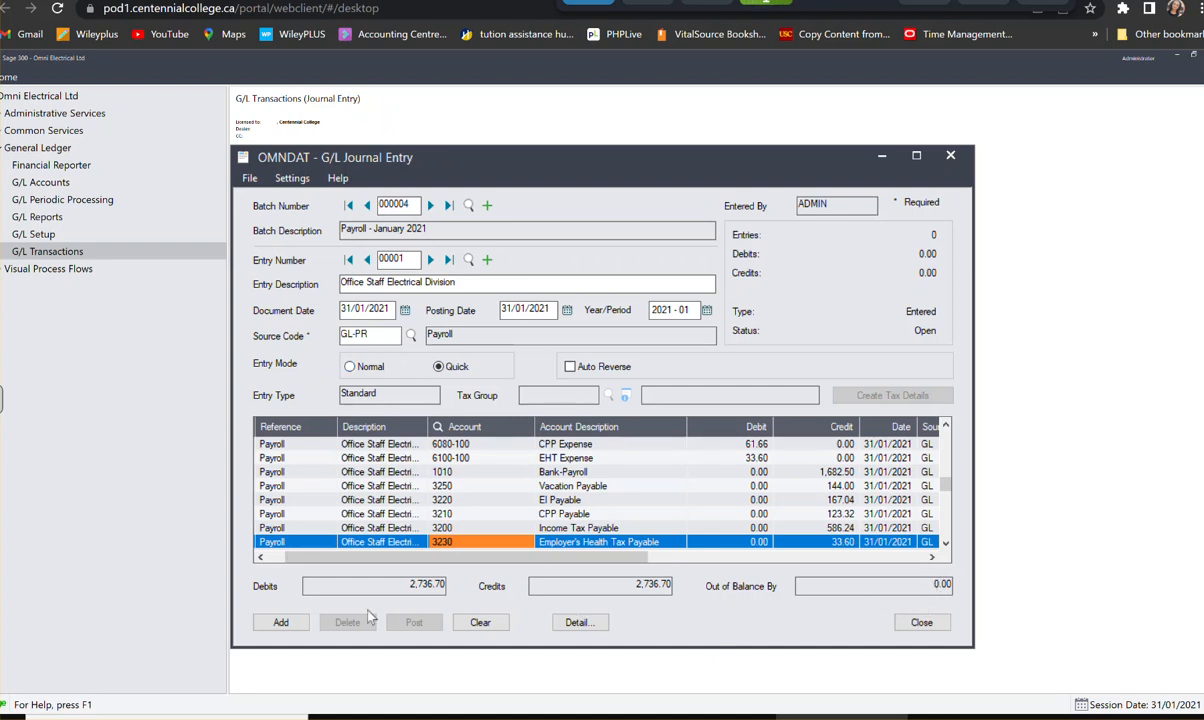
{"action": "left_click", "coordinate": [281, 623]}
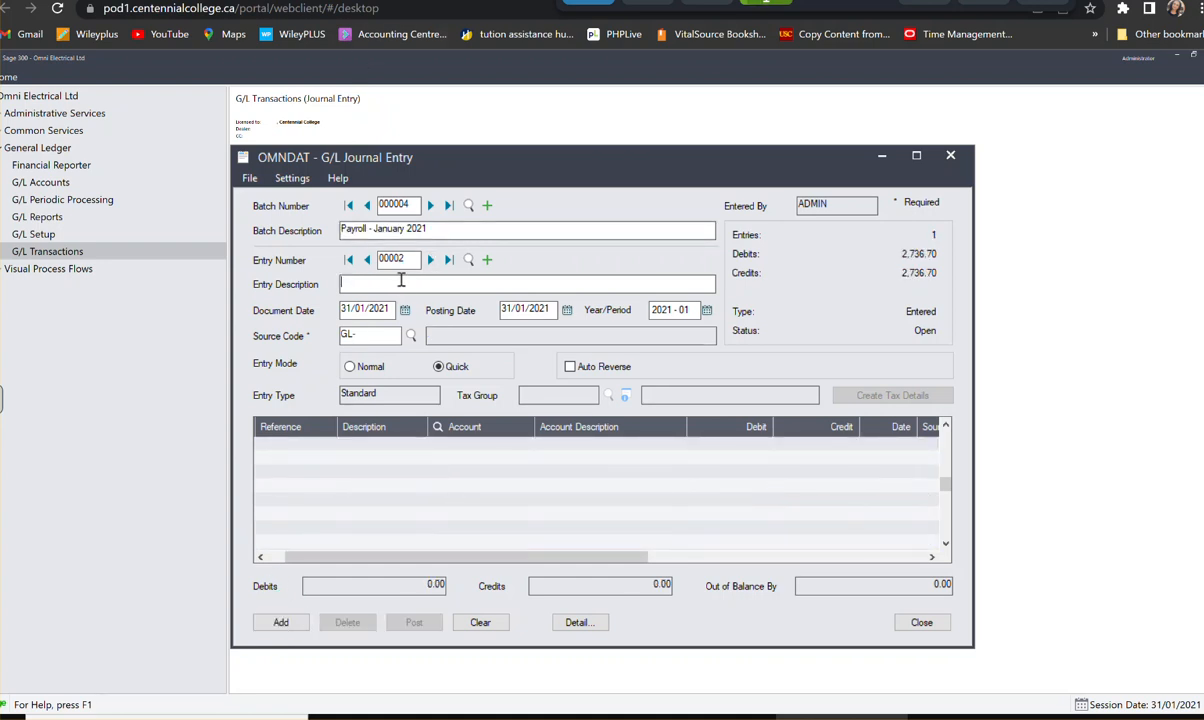
- Describe the second payroll entry as "Office Staff Mahinery Division"
{"action": "type", "text": "Office"}
{"action": "type", "text": "STaff MAchinery Division"}
{"action": "left_click_drag", "start_coordinate": [399, 283], "coordinate": [406, 282]}
{"action": "type", "text": "a"}
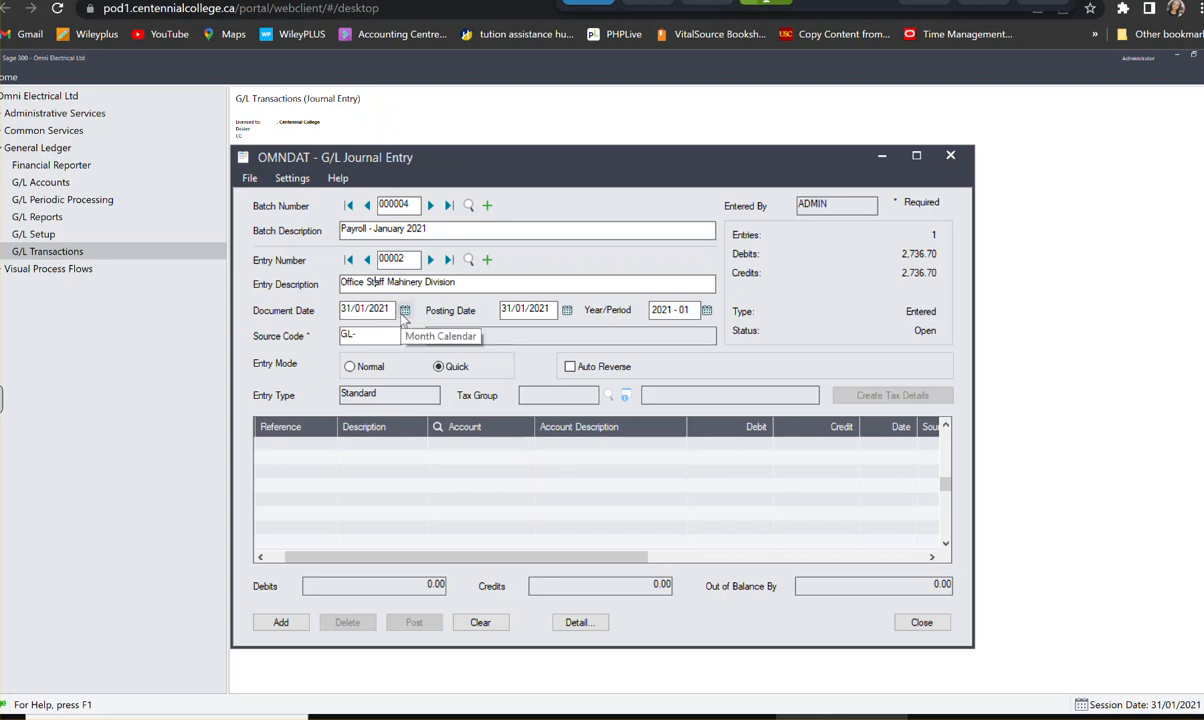
{"action": "key", "text": "Tab"}
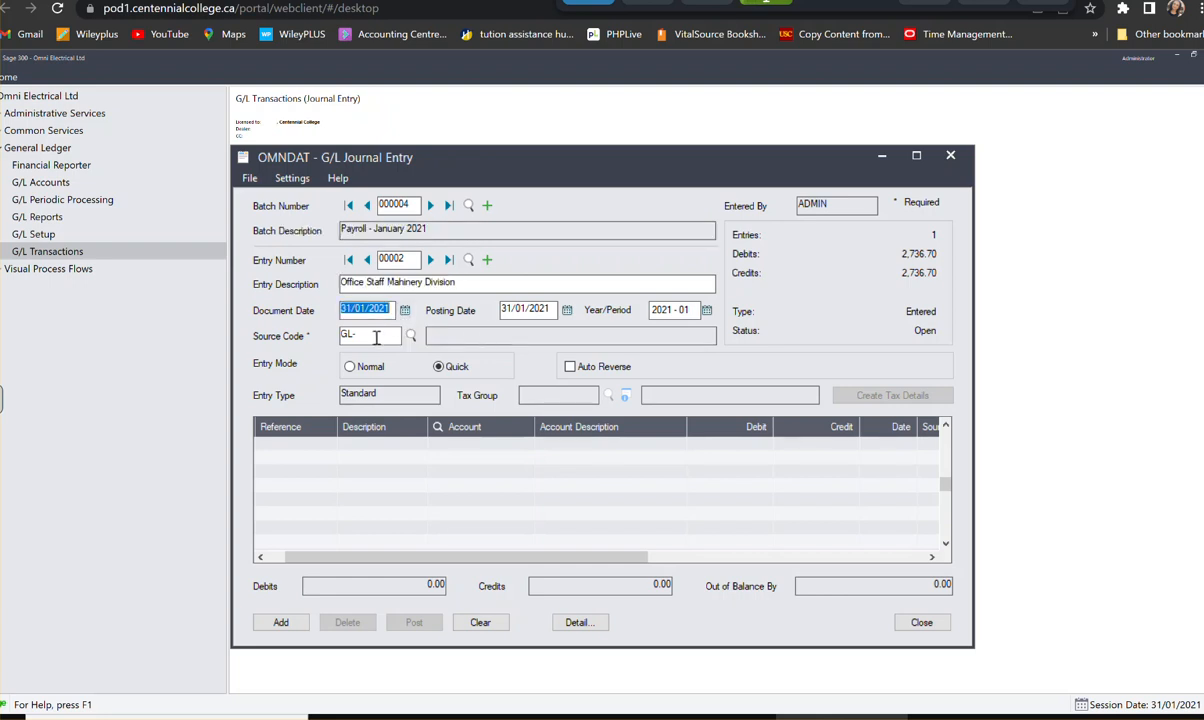
- Choose GL-PR, Payroll, as the source code of the second payroll entry
{"action": "left_click", "coordinate": [376, 337]}
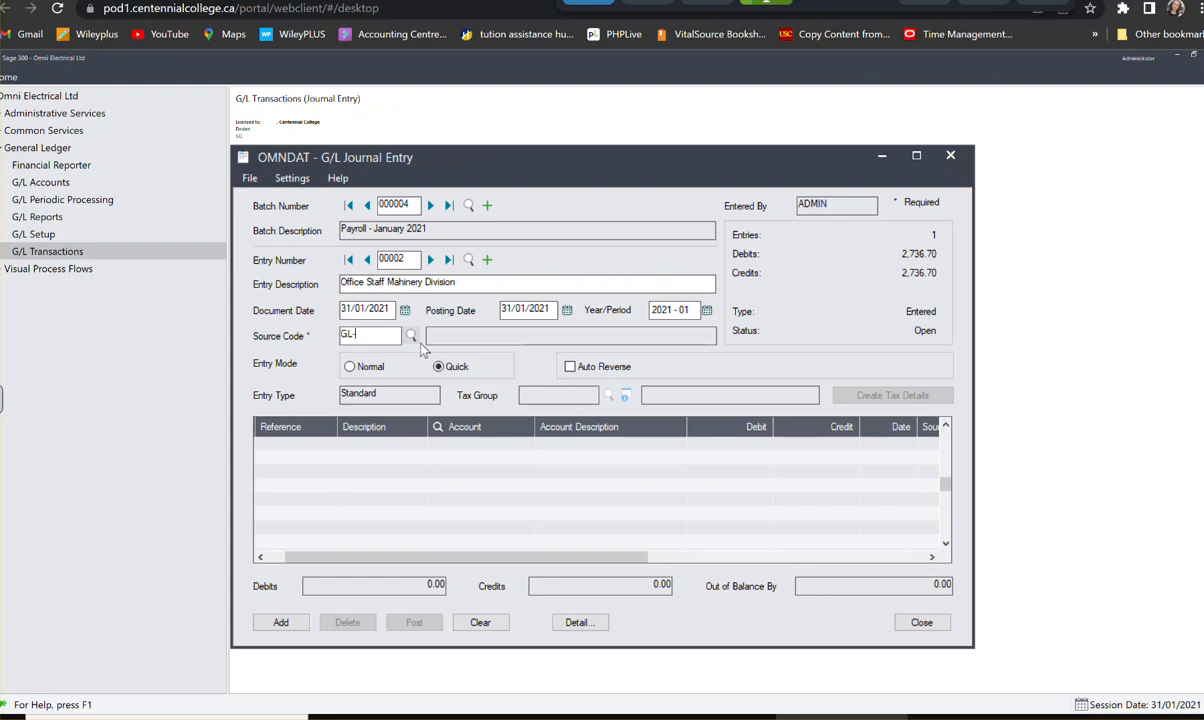
{"action": "left_click", "coordinate": [415, 339]}
{"action": "scroll", "coordinate": [287, 315], "scroll_direction": "down", "scroll_amount": 6}
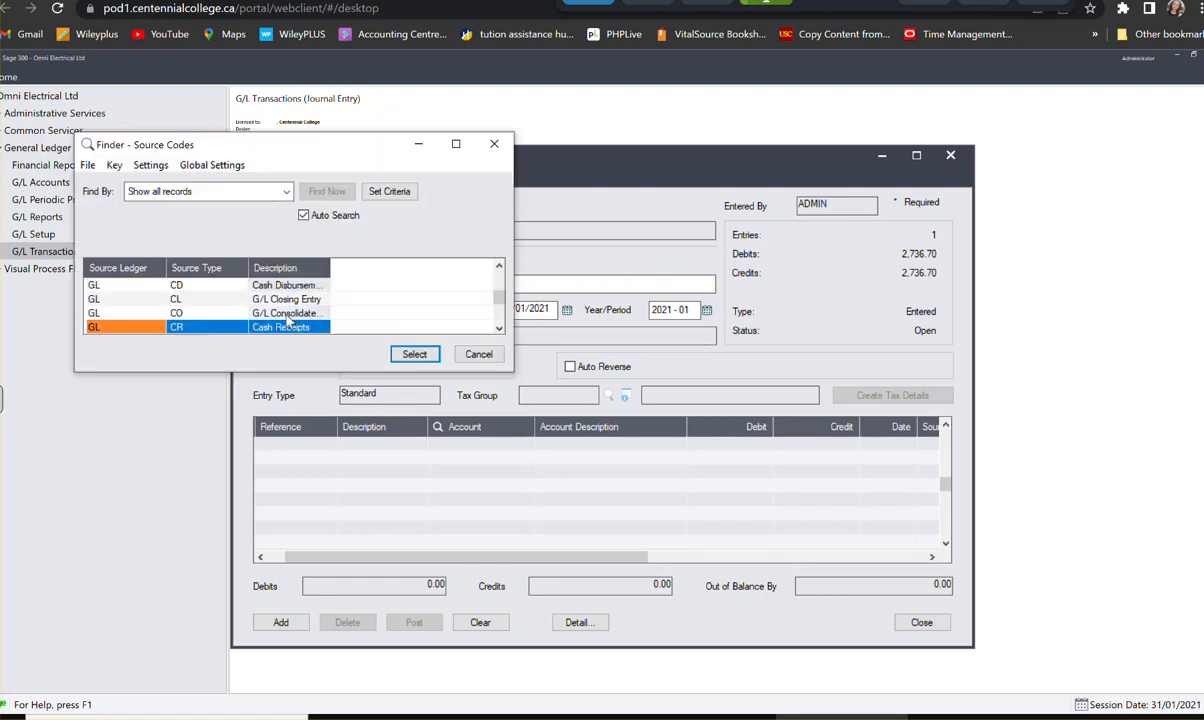
{"action": "left_click", "coordinate": [274, 312]}
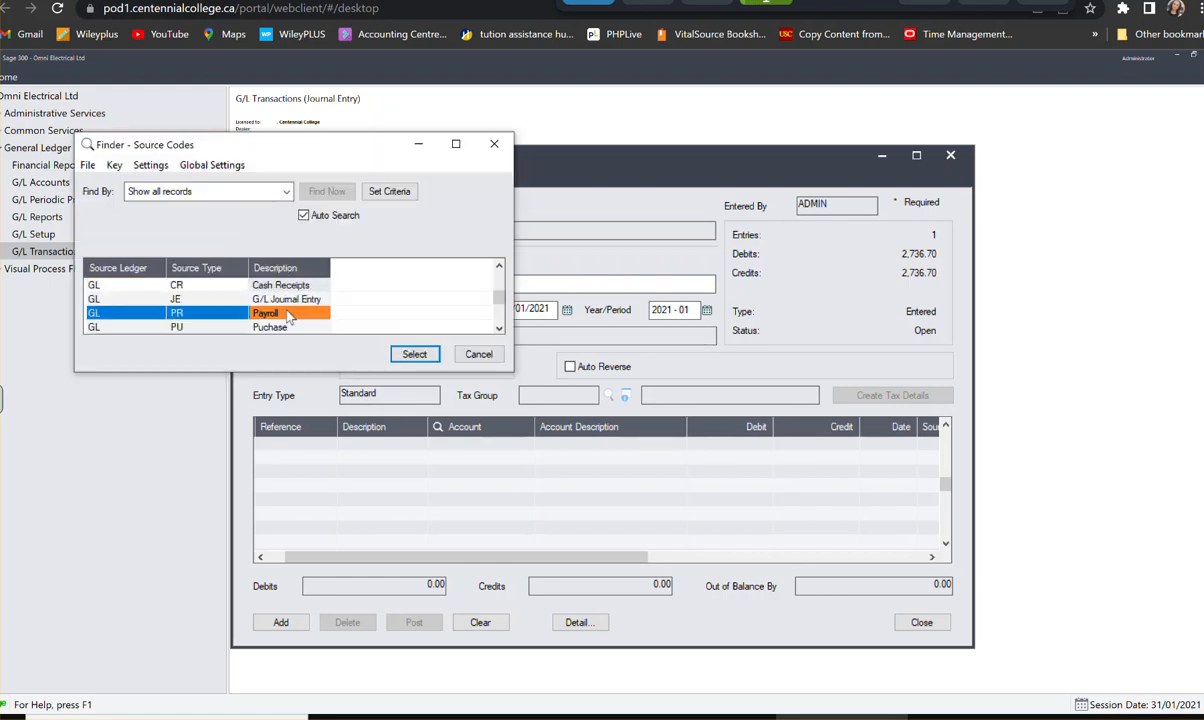
{"action": "left_click", "coordinate": [413, 352]}
{"action": "key", "text": "Tab"}
{"action": "key", "text": "Tab"}
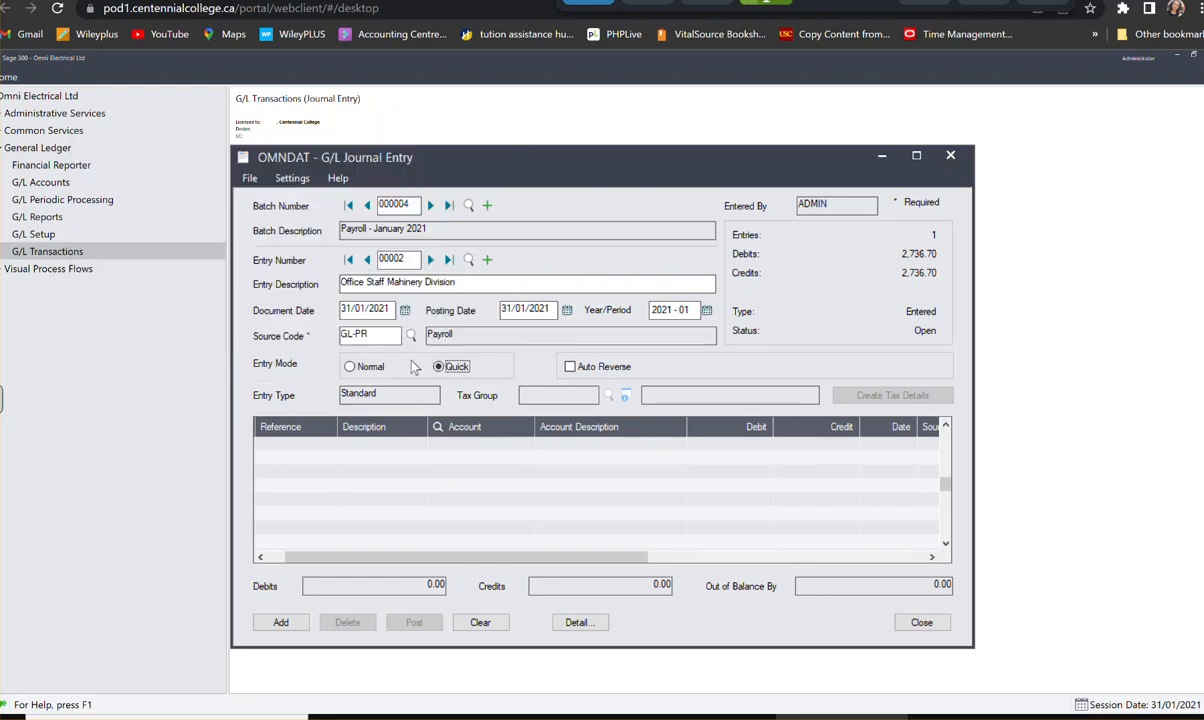
- Create the first detail line of the second payroll entry with the reference Payroll
{"action": "left_click", "coordinate": [348, 450]}
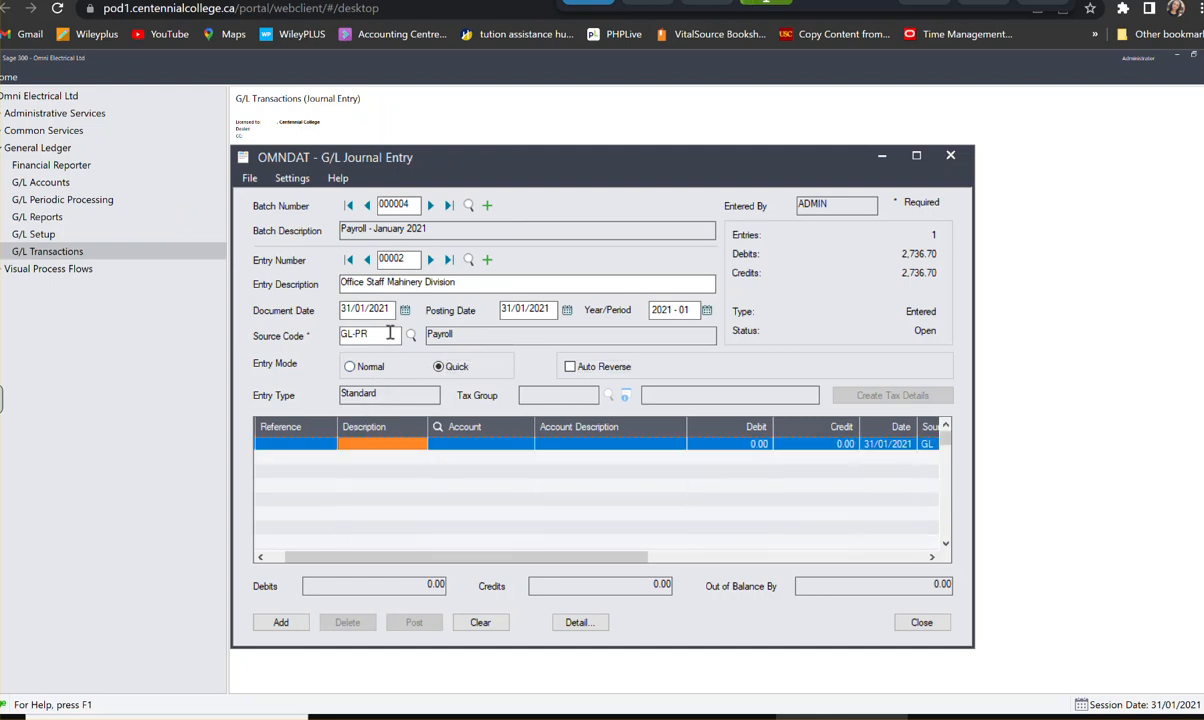
{"action": "left_click", "coordinate": [320, 447]}
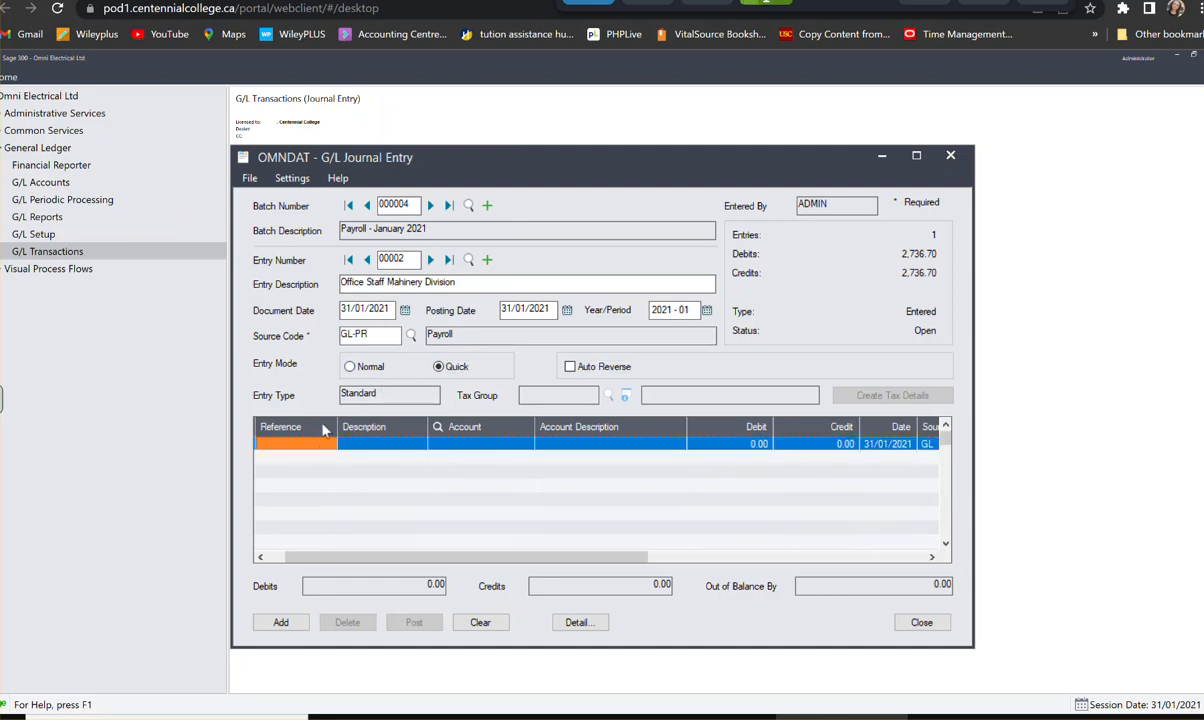
{"action": "type", "text": "Ayroll"}
{"action": "key", "text": "Tab"}
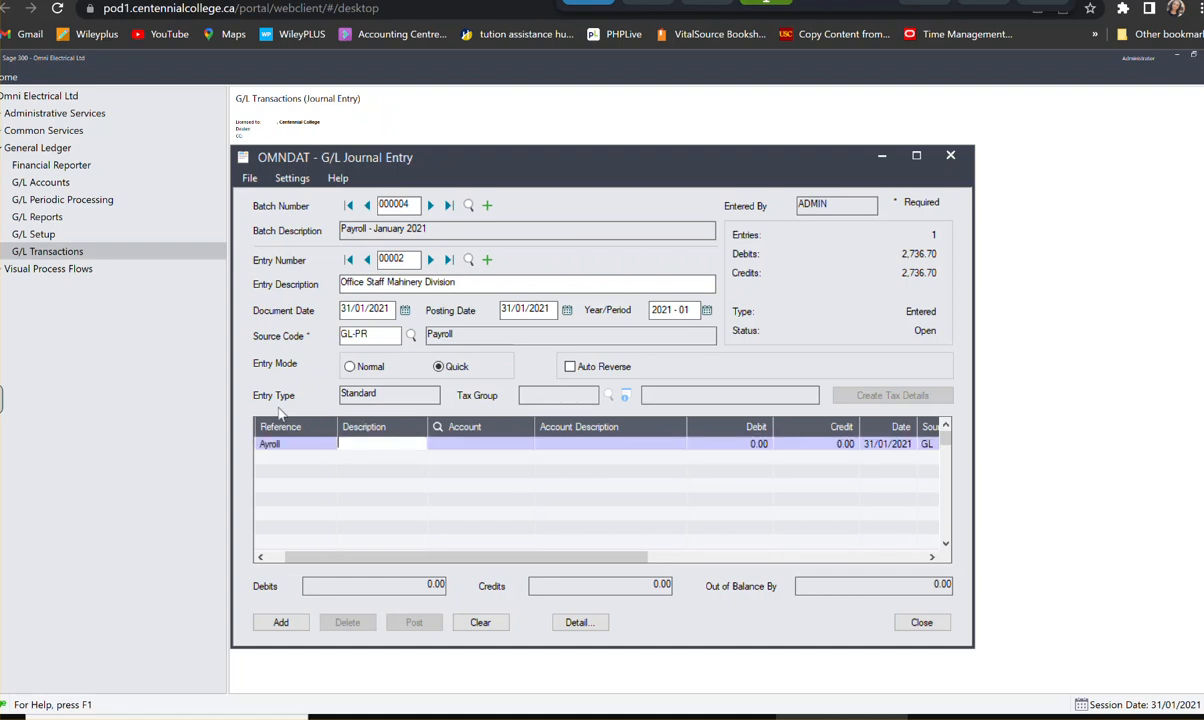
{"action": "left_click", "coordinate": [288, 443]}
{"action": "key", "text": "BackSpace"}
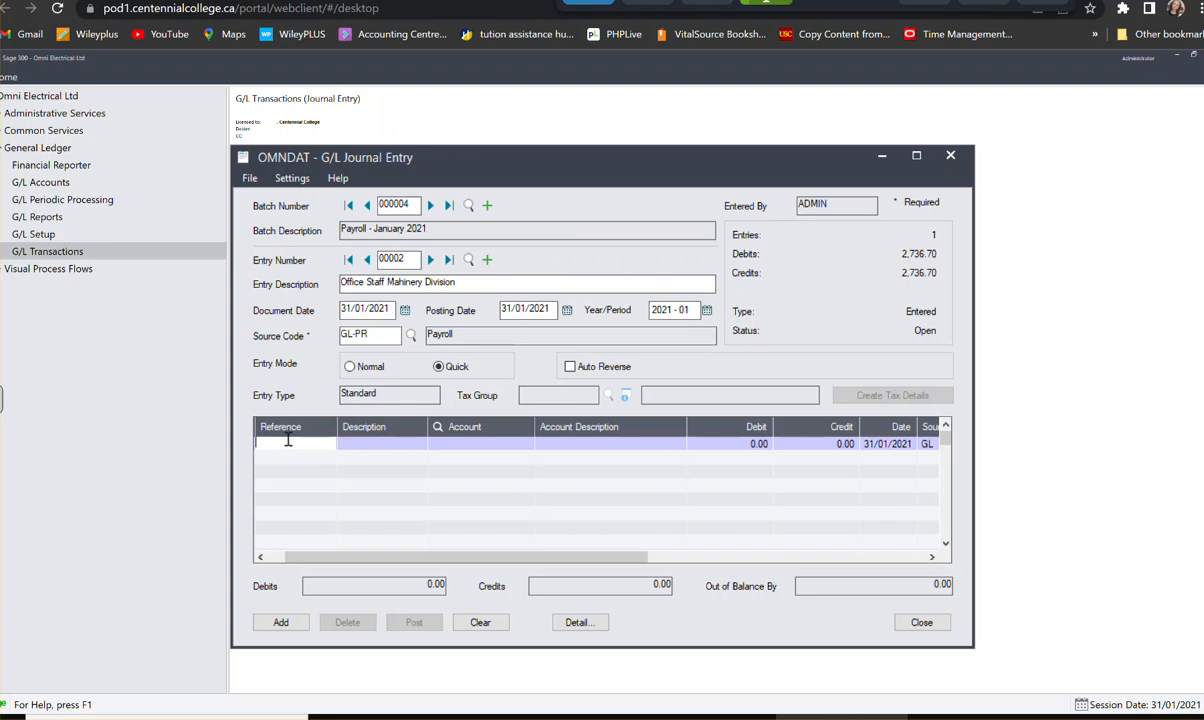
{"action": "type", "text": "Payroll"}
{"action": "key", "text": "Tab"}
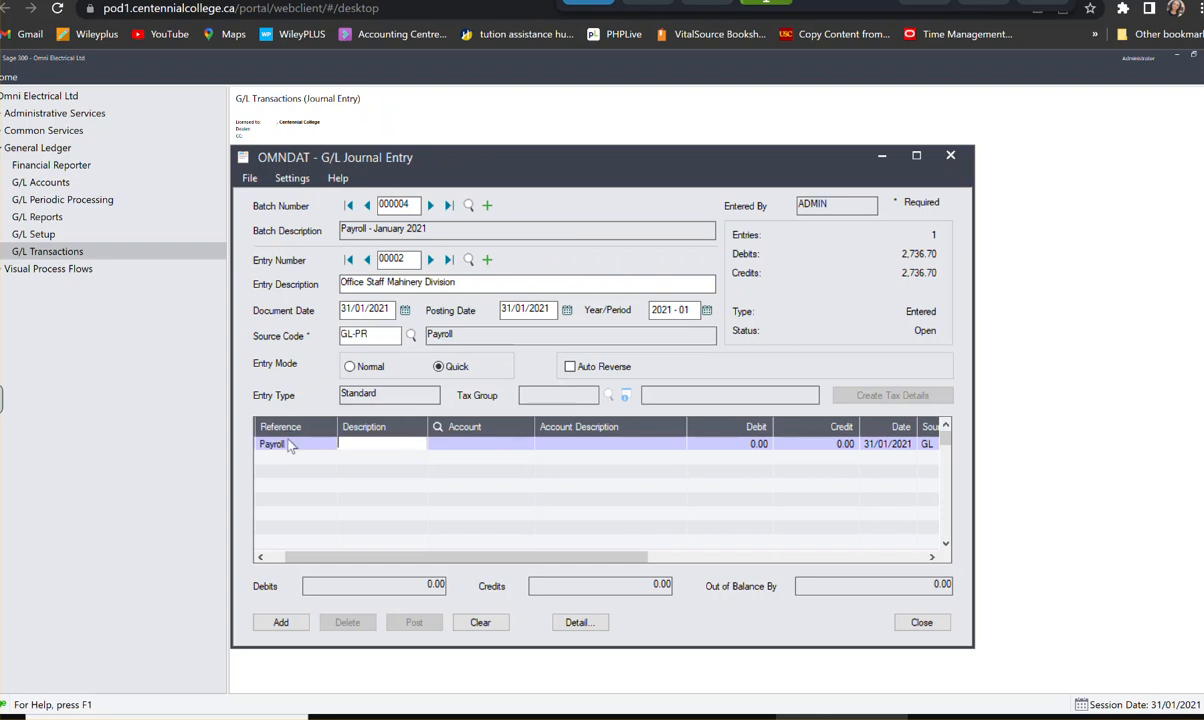
- Enter "Office Staff Machinery" as the description of the first detail line
{"action": "type", "text": "Office STa"}
{"action": "key", "text": "BackSpace"}
{"action": "key", "text": "BackSpace"}
{"action": "type", "text": "ta"}
{"action": "type", "text": "ff"}
{"action": "type", "text": " Machinery"}
{"action": "key", "text": "Tab"}
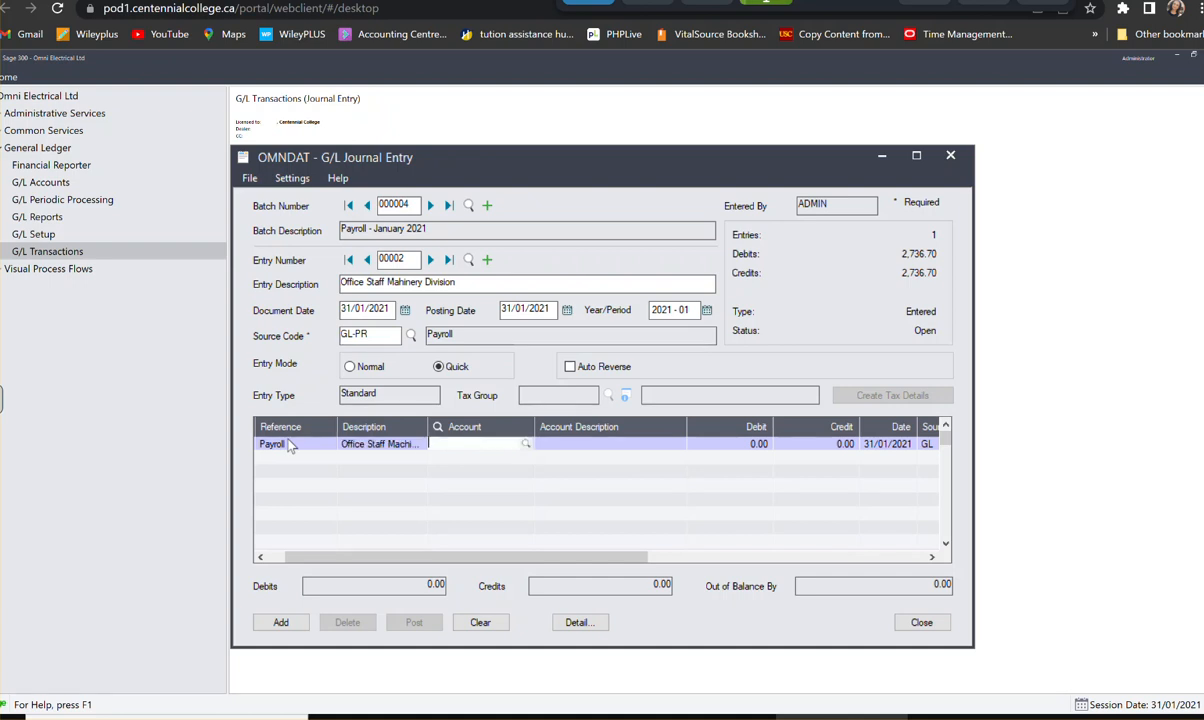
- Assign the first detail line to account 6070-200, Wages Expense, with a debit of 3,392.00, and start the second line
{"action": "type", "text": "6070-200"}
{"action": "key", "text": "Tab"}
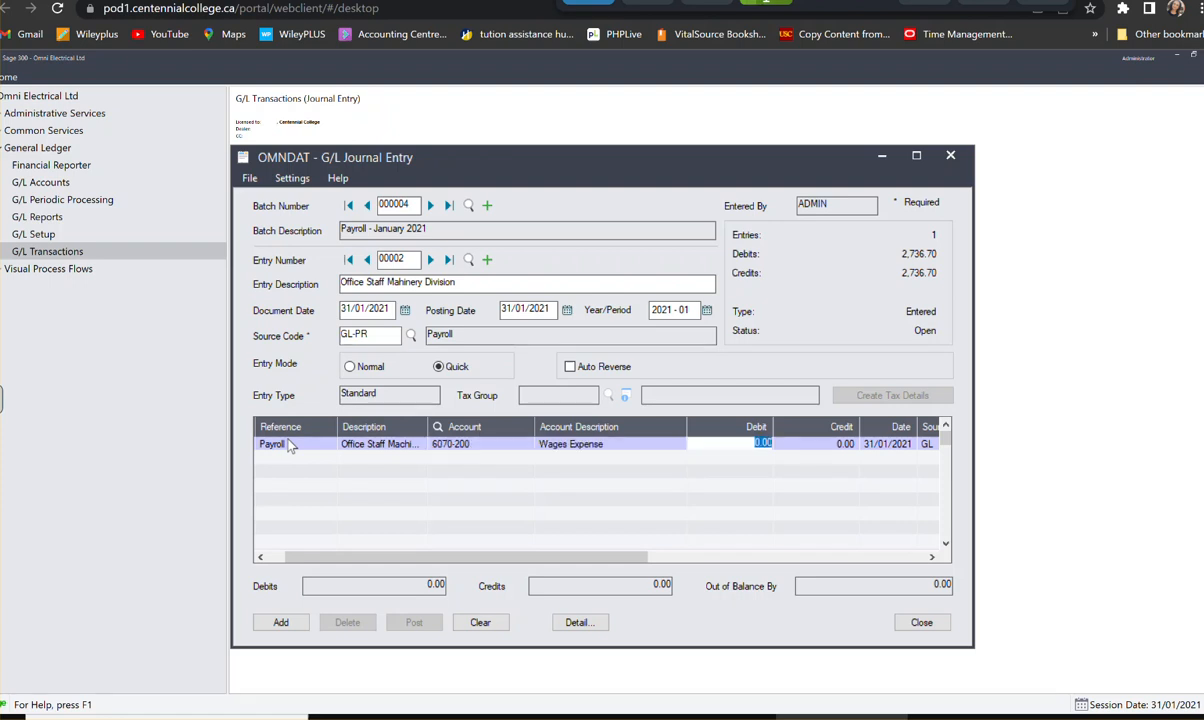
{"action": "type", "text": "9"}
{"action": "type", "text": "339"}
{"action": "type", "text": "3"}
{"action": "key", "text": "BackSpace"}
{"action": "type", "text": "2"}
{"action": "key", "text": "Tab"}
{"action": "key", "text": "Tab"}
{"action": "key", "text": "Tab"}
{"action": "key", "text": "Tab"}
{"action": "key", "text": "Tab"}
{"action": "key", "text": "Tab"}
{"action": "key", "text": "Tab"}
{"action": "key", "text": "Tab"}
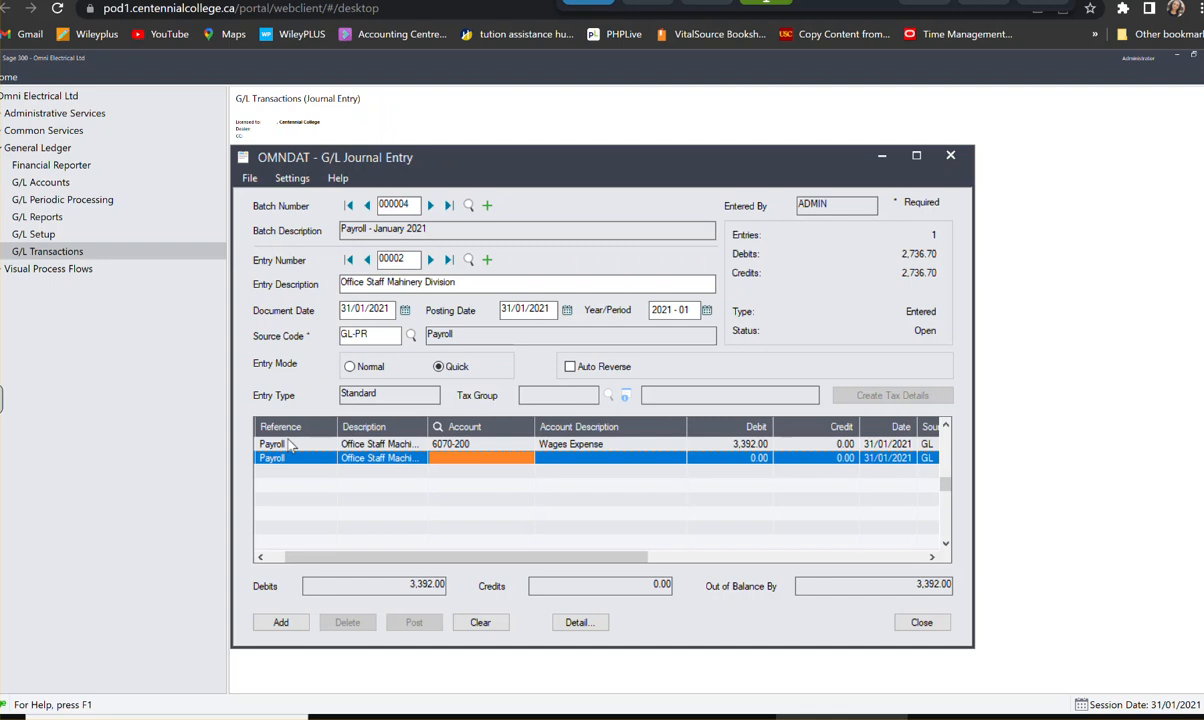
- Assign the second detail line to account 6090-200, EI Expense, with a debit of 129.92, and start the third line
{"action": "type", "text": "606"}
{"action": "key", "text": "BackSpace"}
{"action": "type", "text": "90200"}
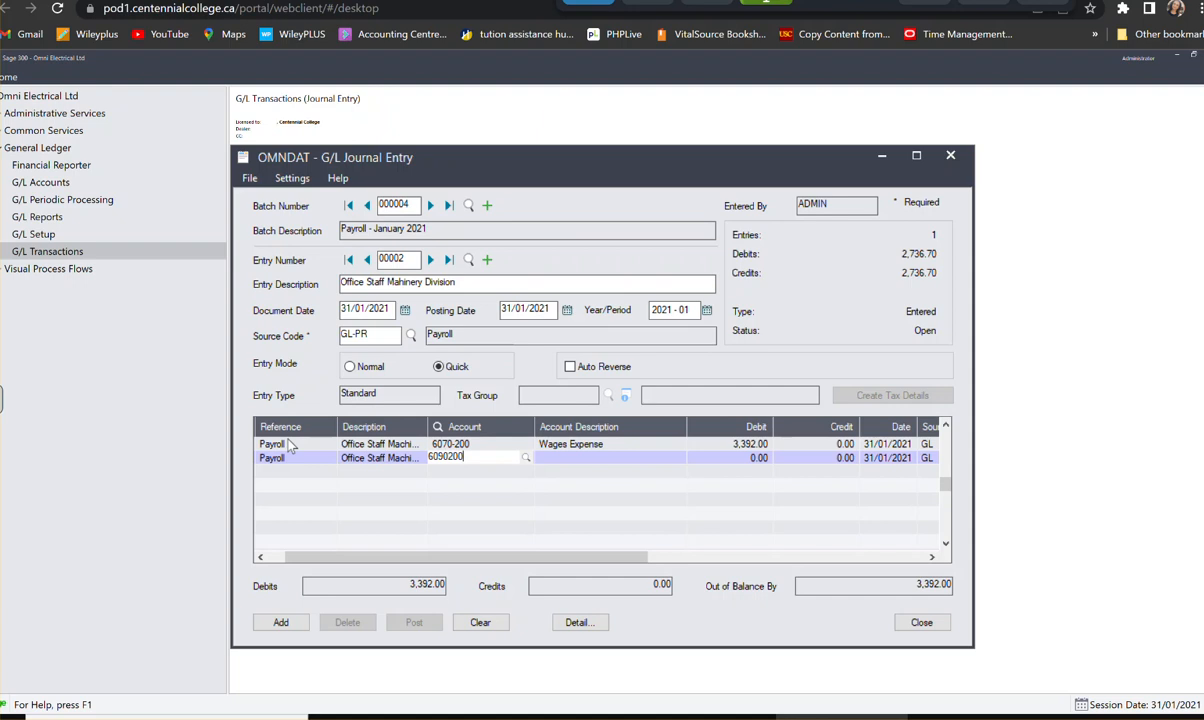
{"action": "key", "text": "Tab"}
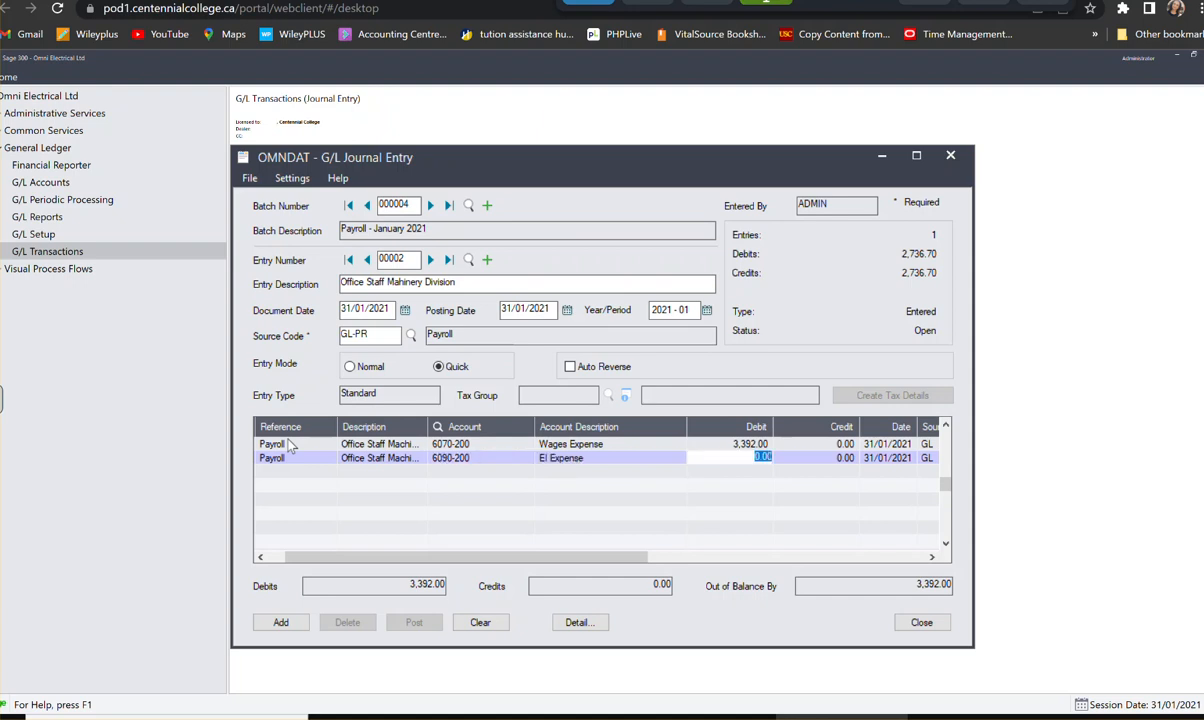
{"action": "type", "text": "129.92"}
{"action": "key", "text": "Tab"}
{"action": "key", "text": "Tab"}
{"action": "key", "text": "Tab"}
{"action": "key", "text": "Tab"}
{"action": "key", "text": "Tab"}
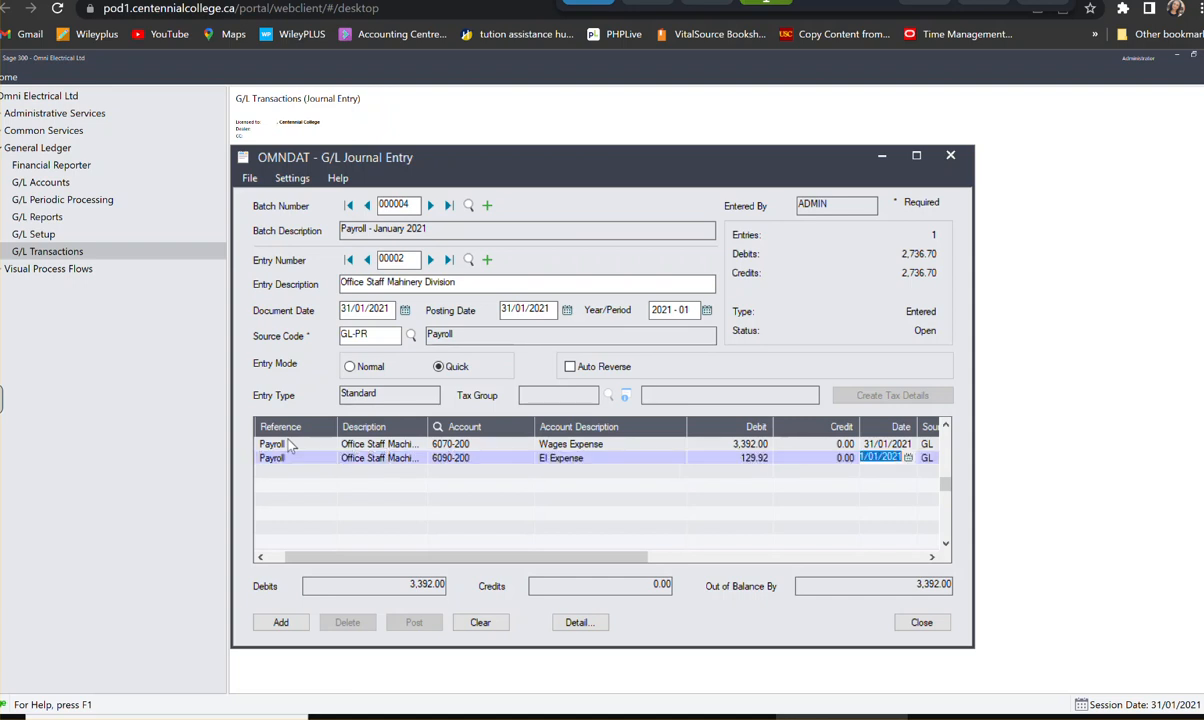
{"action": "key", "text": "Tab"}
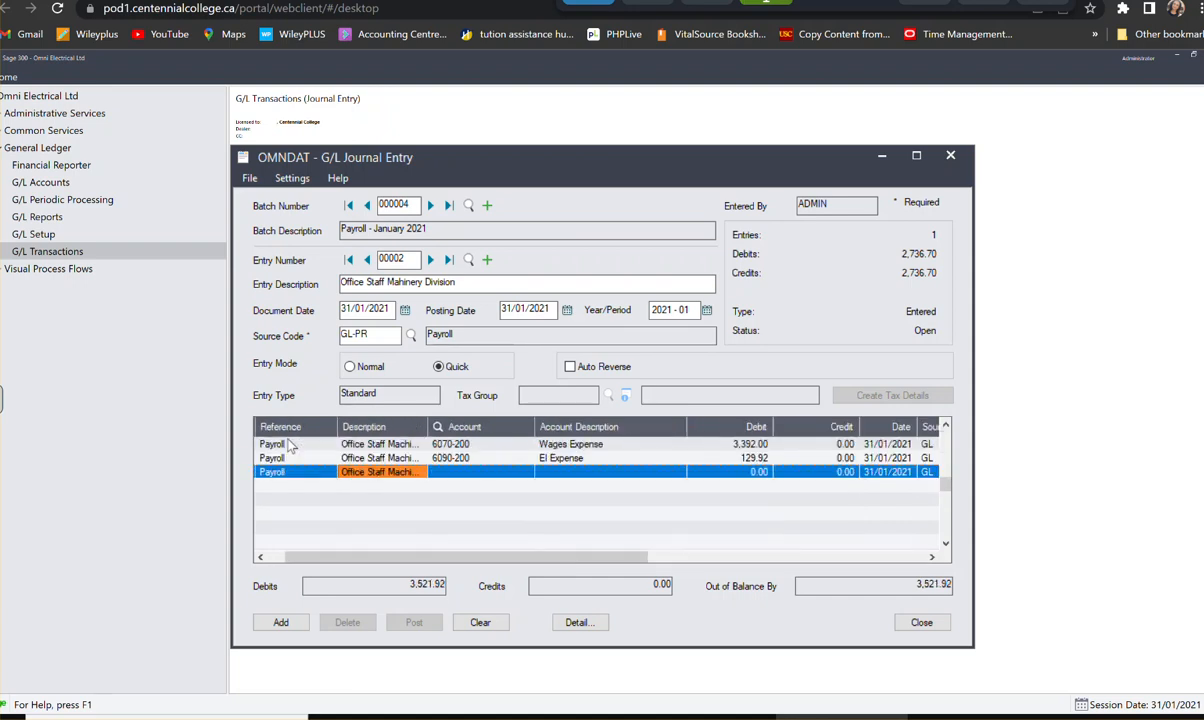
{"action": "key", "text": "Tab"}
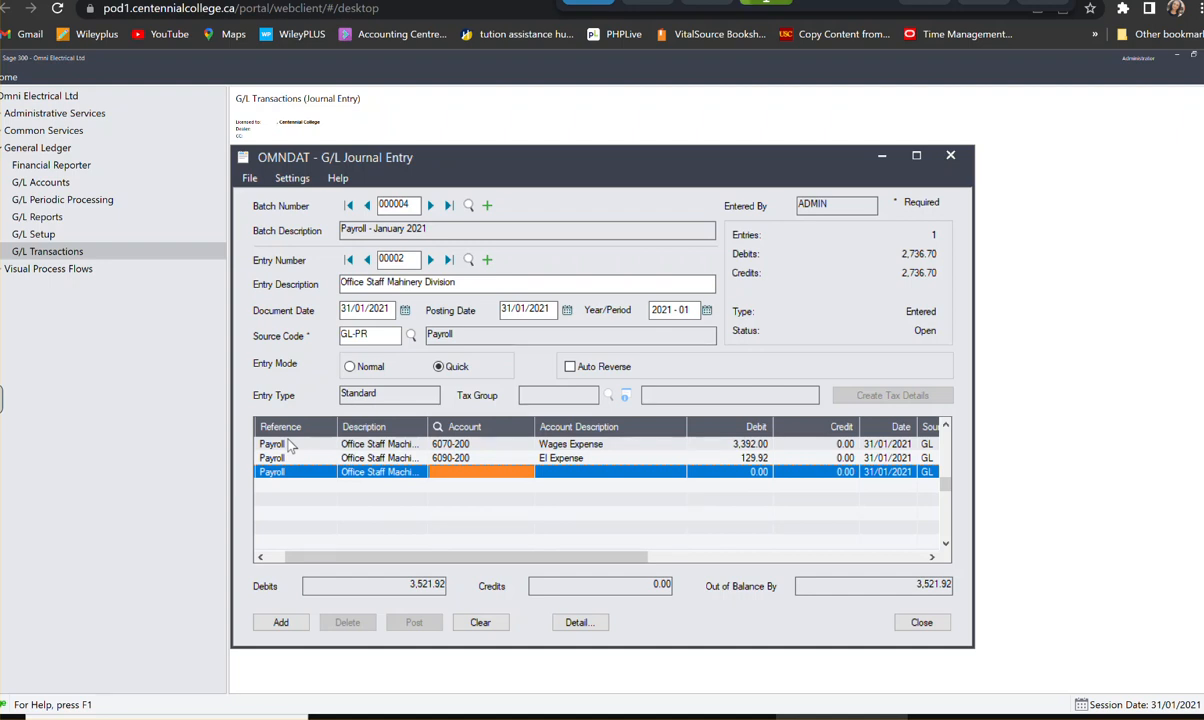
- Assign the third detail line to account 6080-200, CPP Expense, with a debit of 85.06, and start the fourth line
{"action": "type", "text": "6080"}
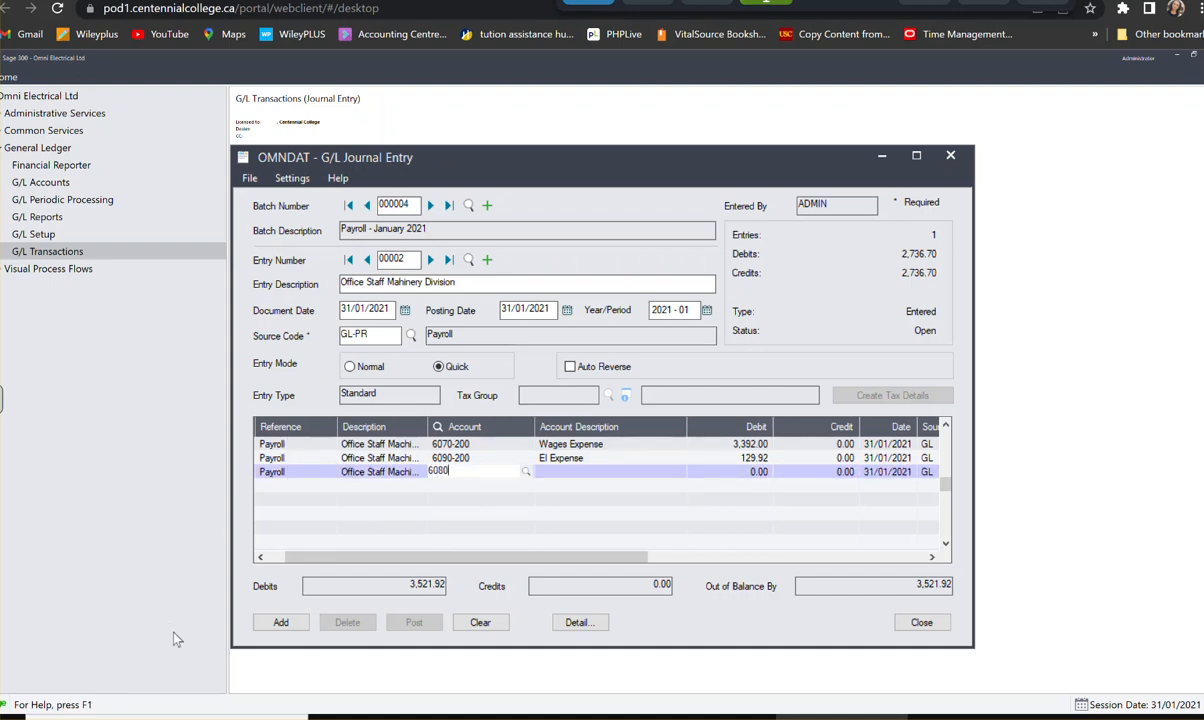
{"action": "type", "text": "200"}
{"action": "key", "text": "Tab"}
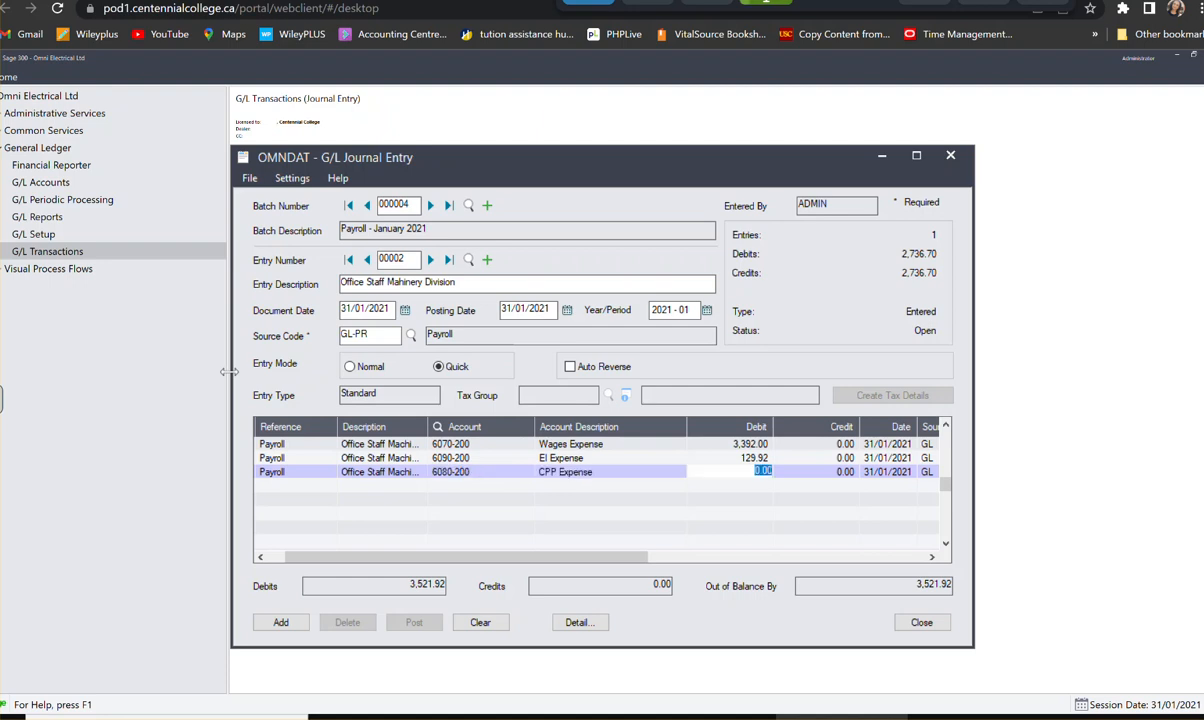
{"action": "type", "text": "9"}
{"action": "type", "text": "5"}
{"action": "type", "text": "."}
{"action": "type", "text": "6"}
{"action": "key", "text": "Tab"}
{"action": "key", "text": "Tab"}
{"action": "key", "text": "Tab"}
{"action": "key", "text": "Tab"}
{"action": "key", "text": "Tab"}
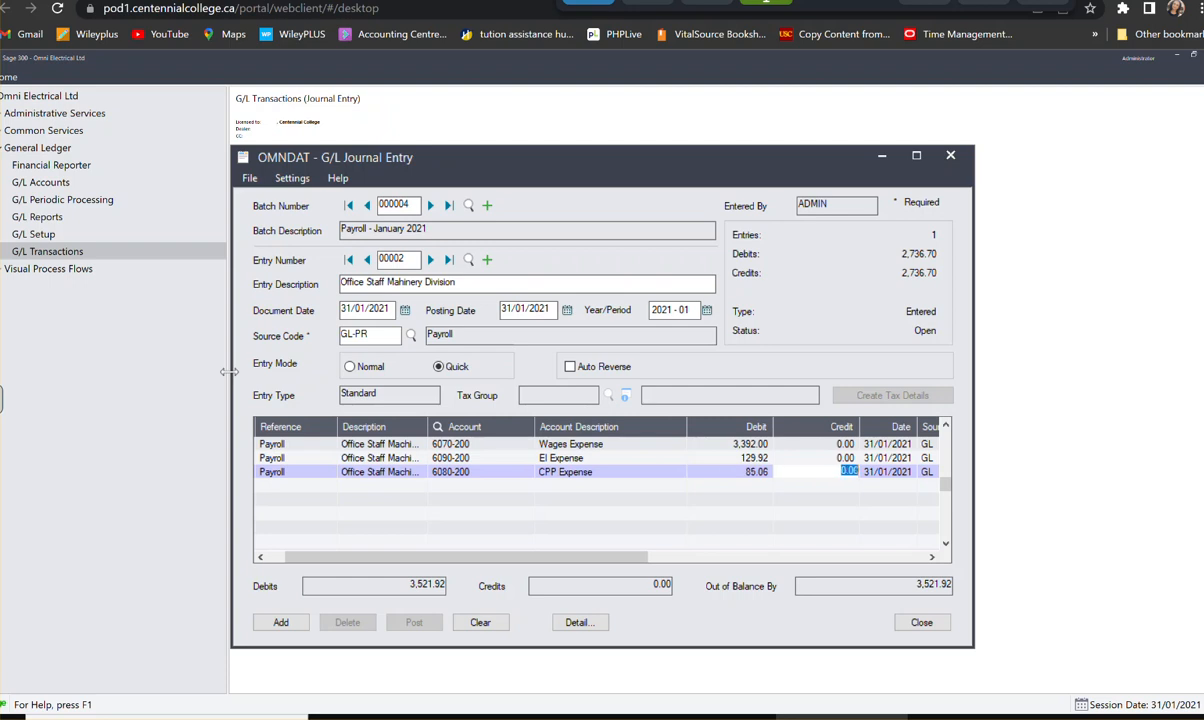
{"action": "key", "text": "Tab"}
{"action": "key", "text": "Tab"}
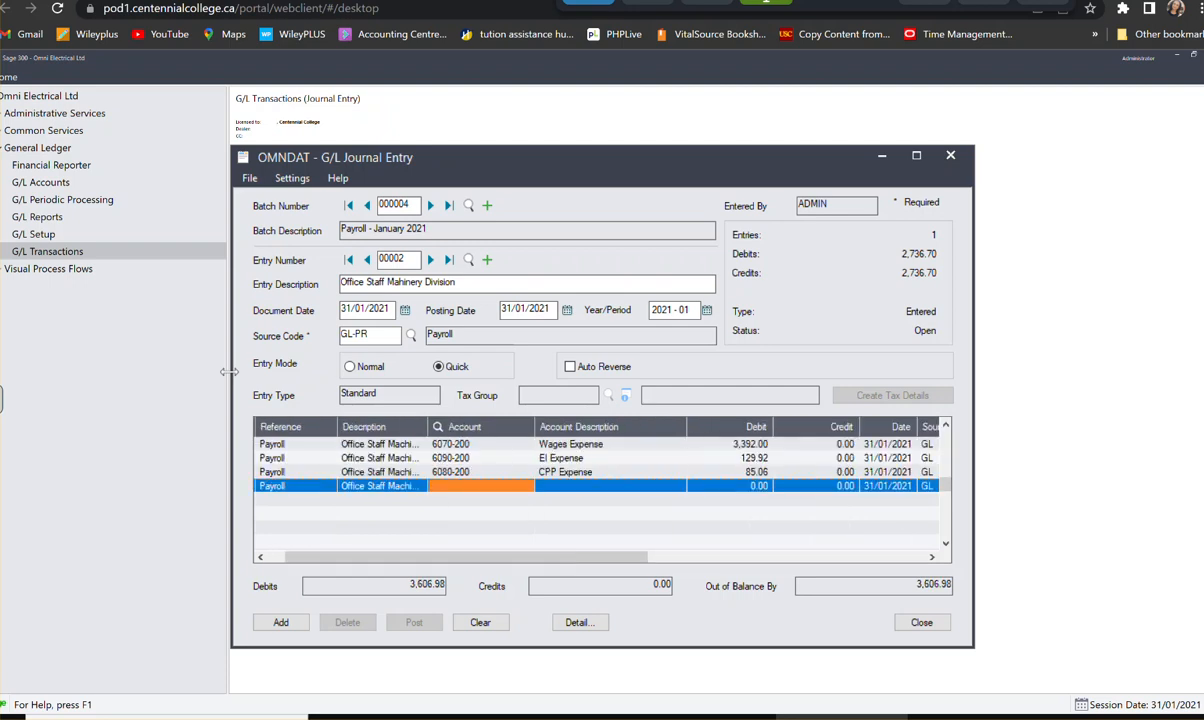
- Assign the fourth detail line to account 6100-200, EHT Expense, with a debit of 44.80, and start the fifth line
{"action": "type", "text": "6100"}
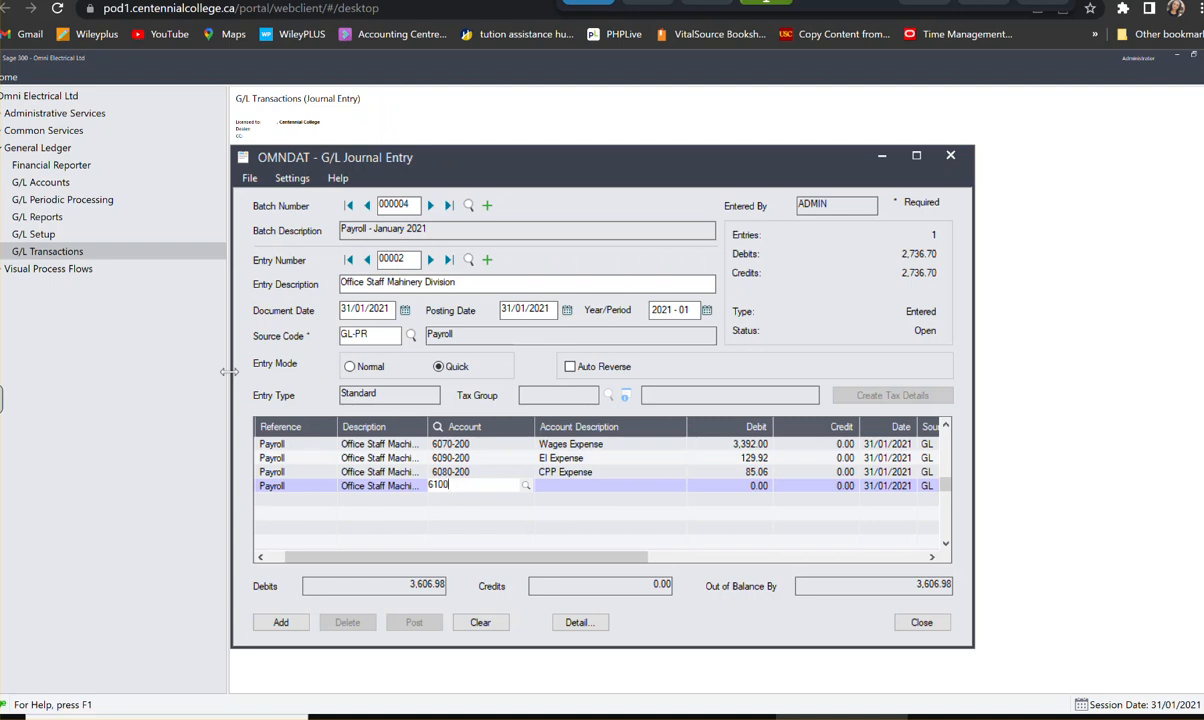
{"action": "type", "text": "200"}
{"action": "key", "text": "Tab"}
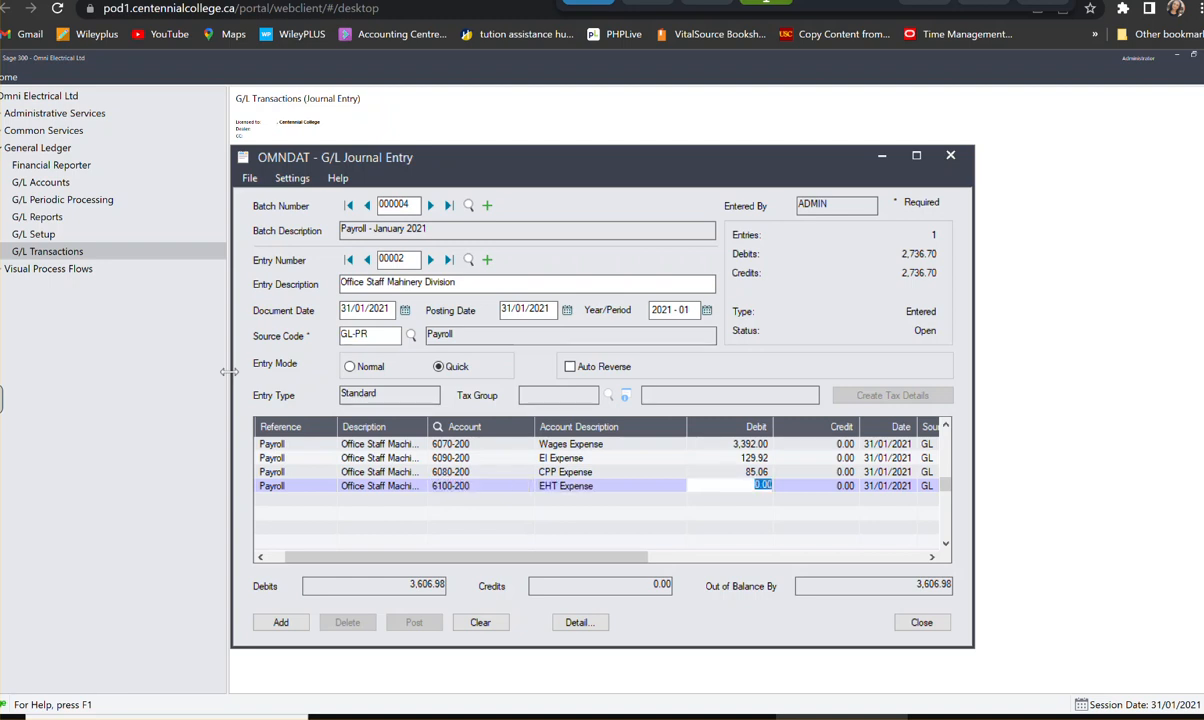
{"action": "type", "text": "44.8"}
{"action": "key", "text": "Tab"}
{"action": "key", "text": "Tab"}
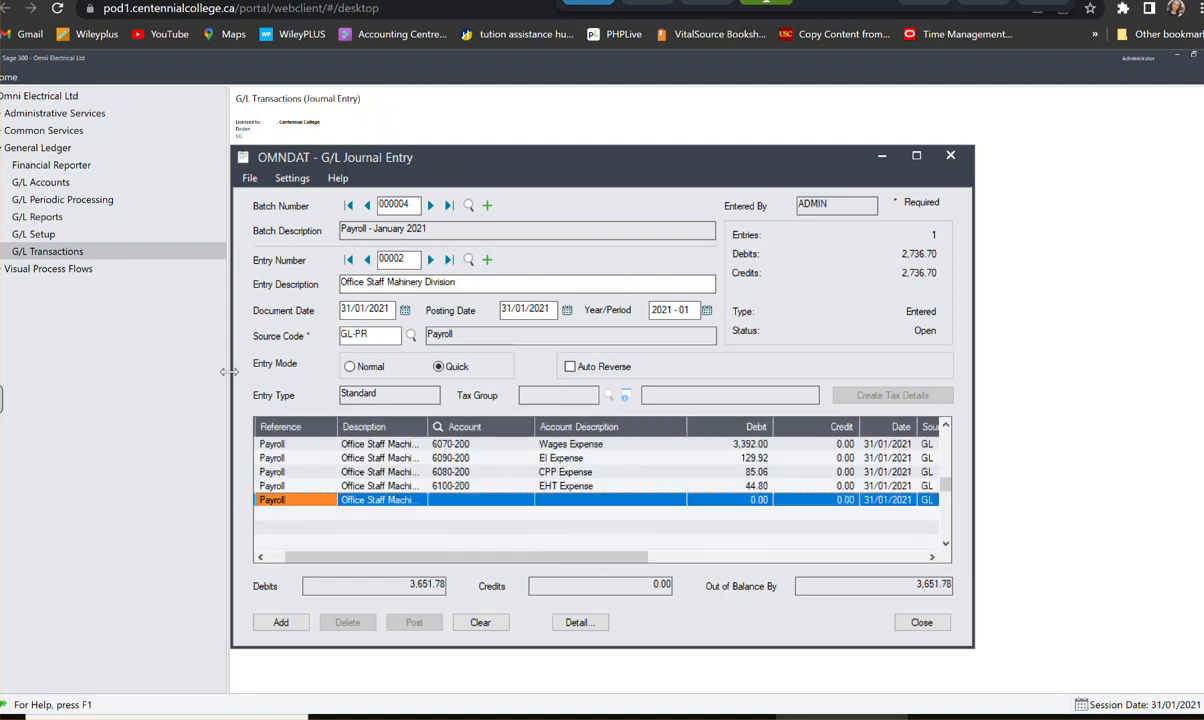
{"action": "key", "text": "Tab"}
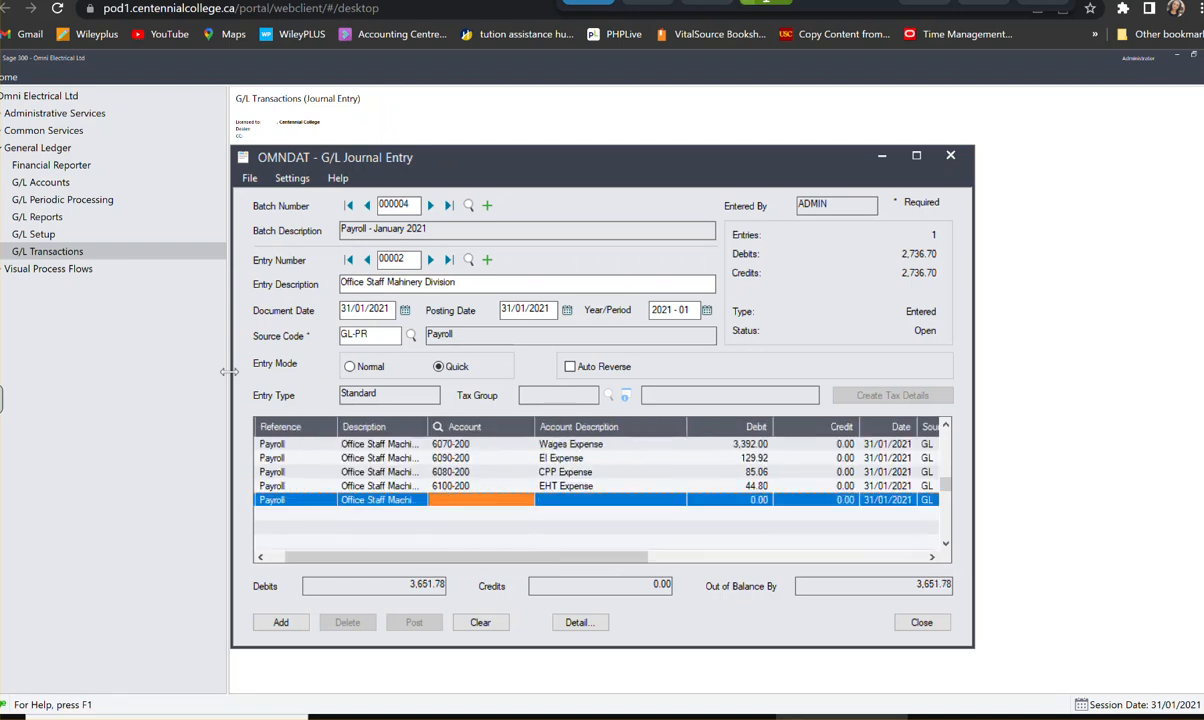
- Assign the fifth detail line to account 1010, Bank-Payroll, with a credit of 2,139.14, and start the sixth line
{"action": "type", "text": "1010"}
{"action": "key", "text": "Tab"}
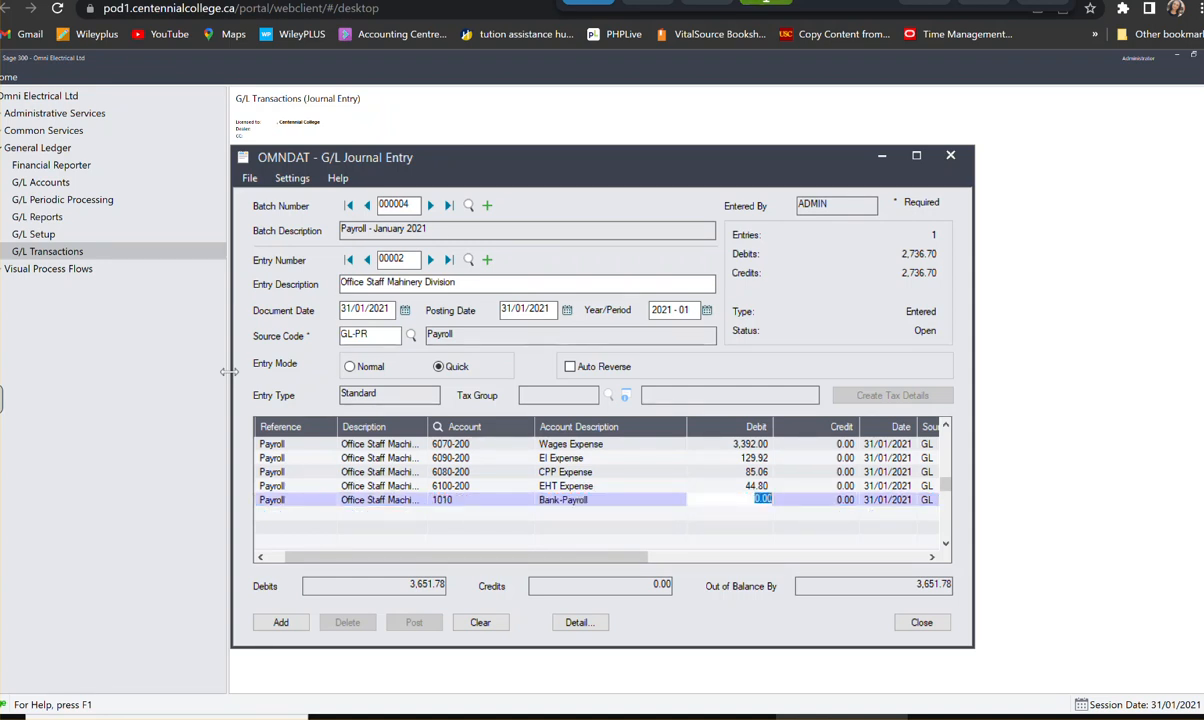
{"action": "key", "text": "Tab"}
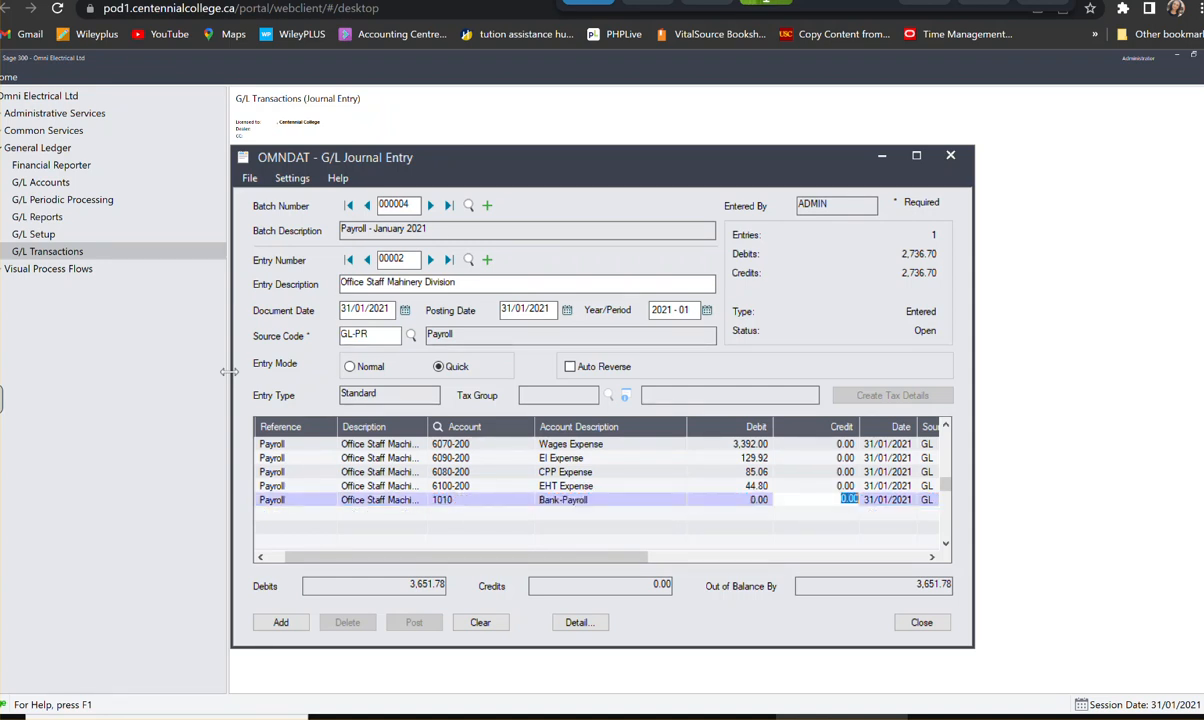
{"action": "type", "text": "2,139.14"}
{"action": "key", "text": "Tab"}
{"action": "key", "text": "Tab"}
{"action": "key", "text": "Tab"}
{"action": "key", "text": "Tab"}
{"action": "key", "text": "Tab"}
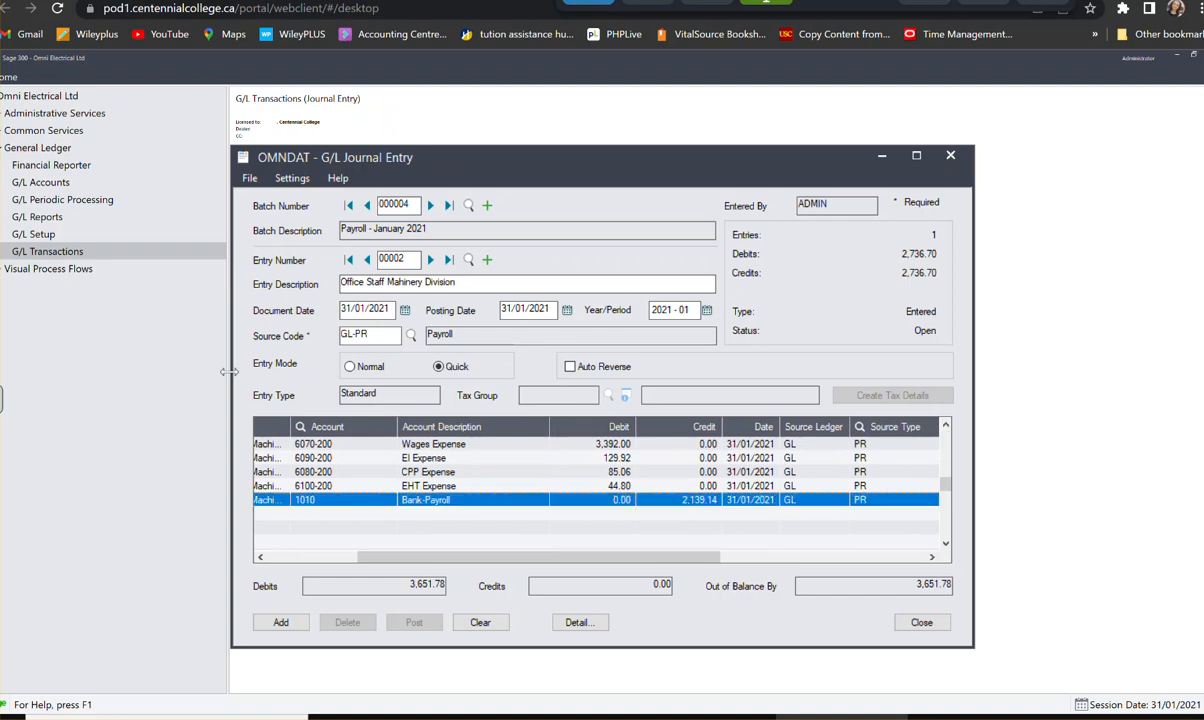
{"action": "key", "text": "Tab"}
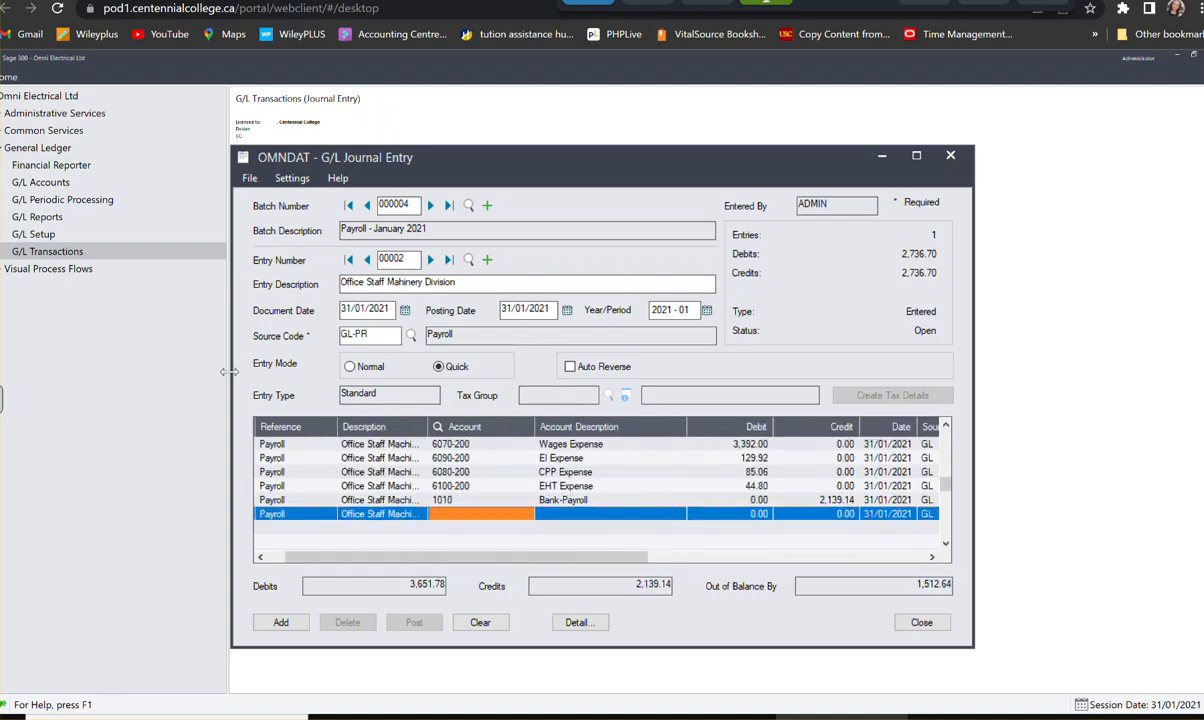
- Assign the sixth detail line to account 3250, Vacation Payable, with a credit of 192.00, and start the seventh line
{"action": "type", "text": "31"}
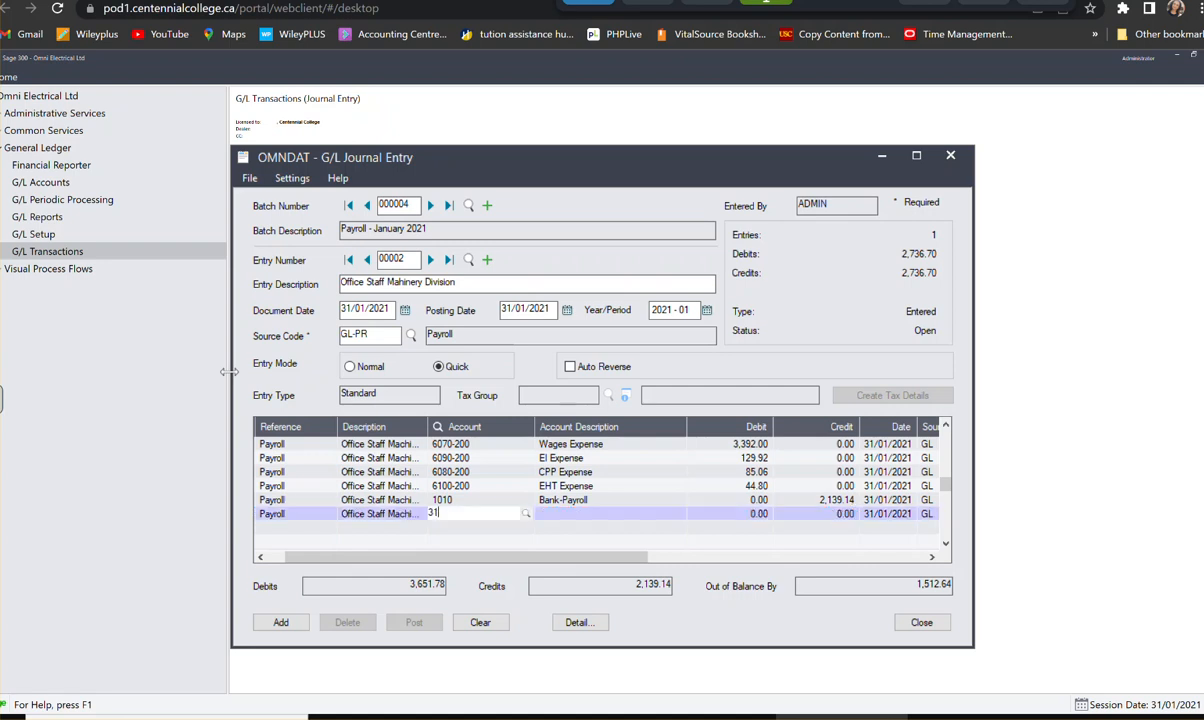
{"action": "type", "text": "25-"}
{"action": "key", "text": "BackSpace"}
{"action": "type", "text": "0"}
{"action": "key", "text": "Tab"}
{"action": "key", "text": "Tab"}
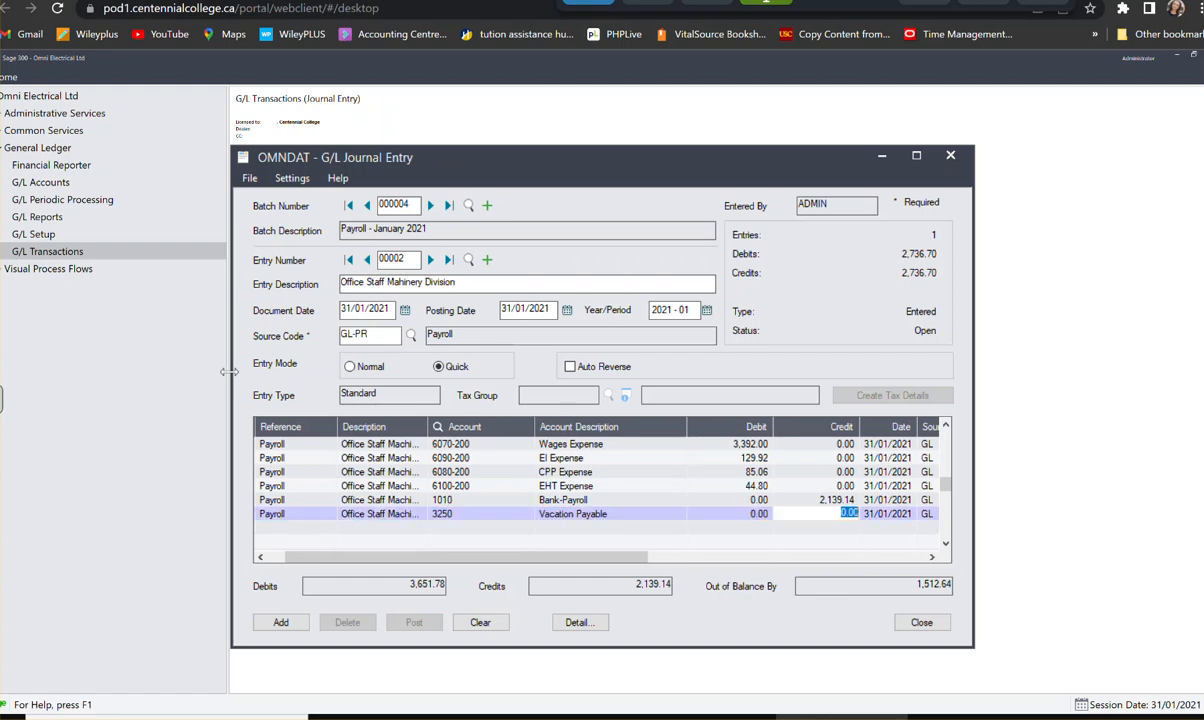
{"action": "type", "text": "192"}
{"action": "key", "text": "Tab"}
{"action": "key", "text": "Tab"}
{"action": "key", "text": "Tab"}
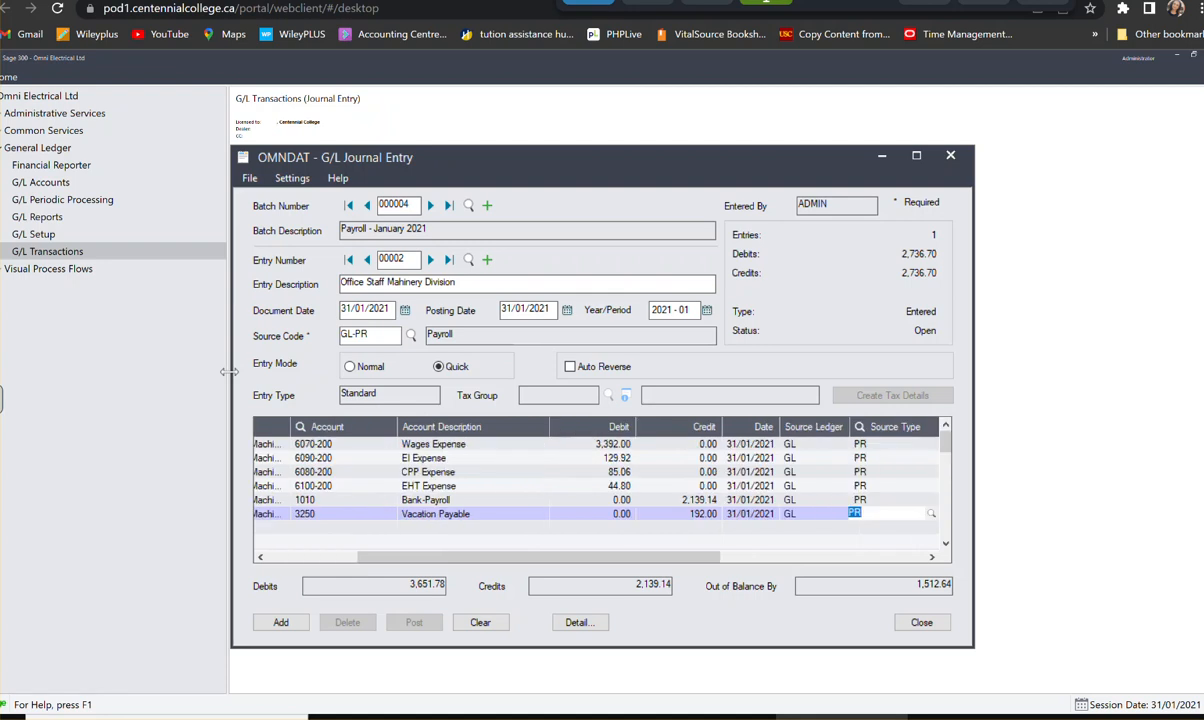
{"action": "key", "text": "Tab"}
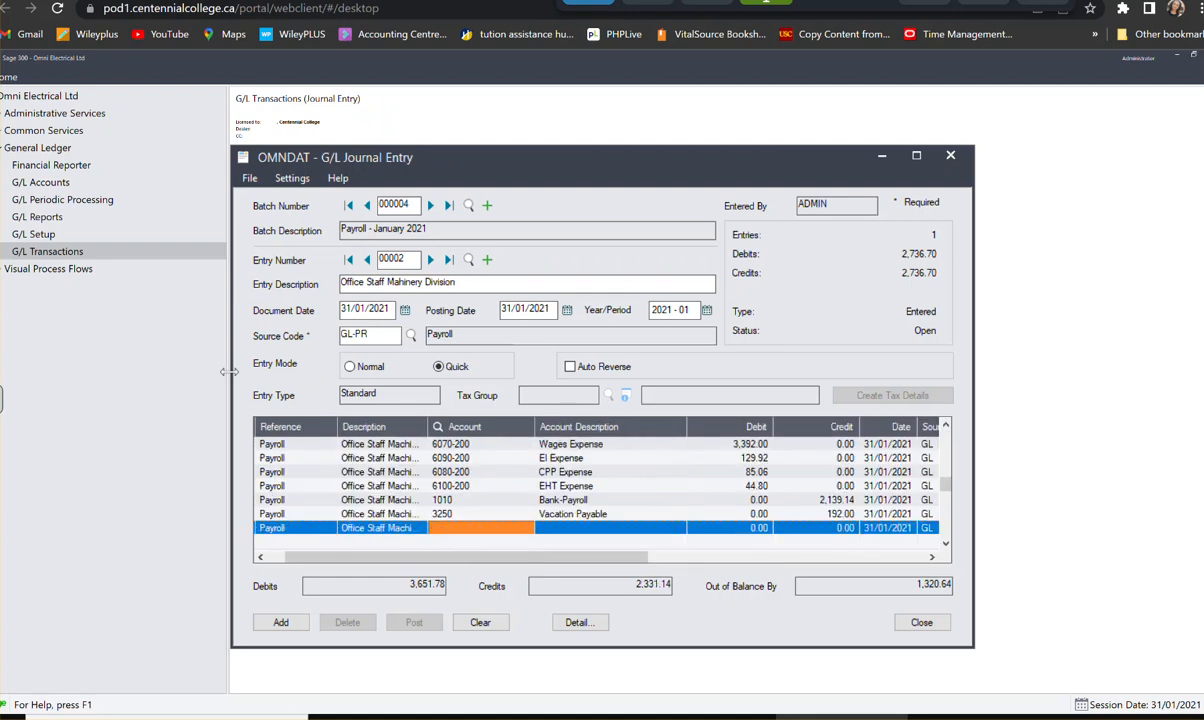
- Assign the seventh detail line to account 3220, EI Payable, with a credit of 222.72, and start the eighth line
{"action": "type", "text": "3220"}
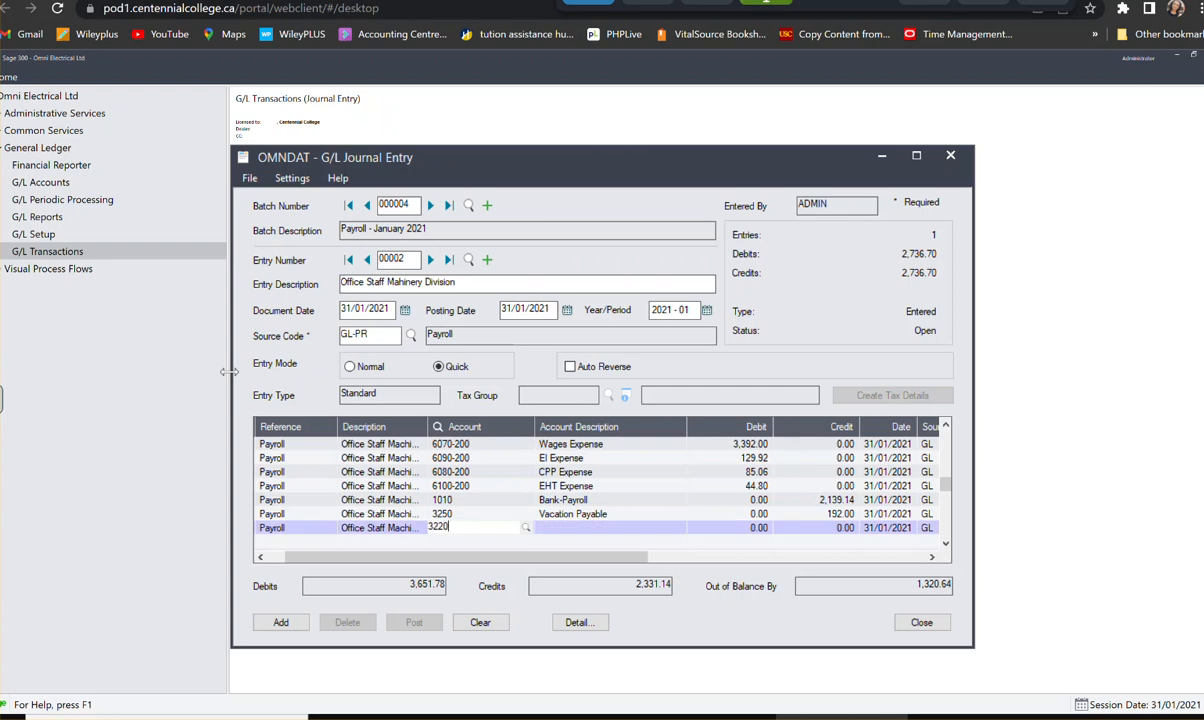
{"action": "key", "text": "Tab"}
{"action": "key", "text": "Tab"}
{"action": "key", "text": "Tab"}
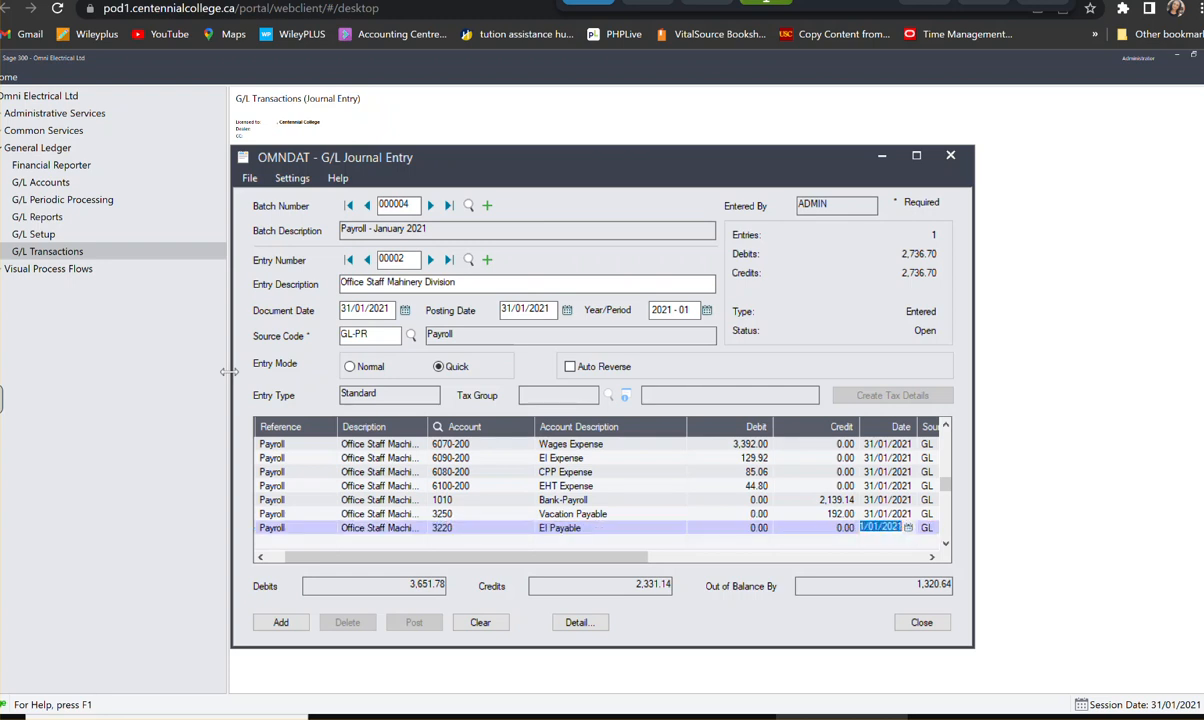
{"action": "key", "text": "shift+Tab"}
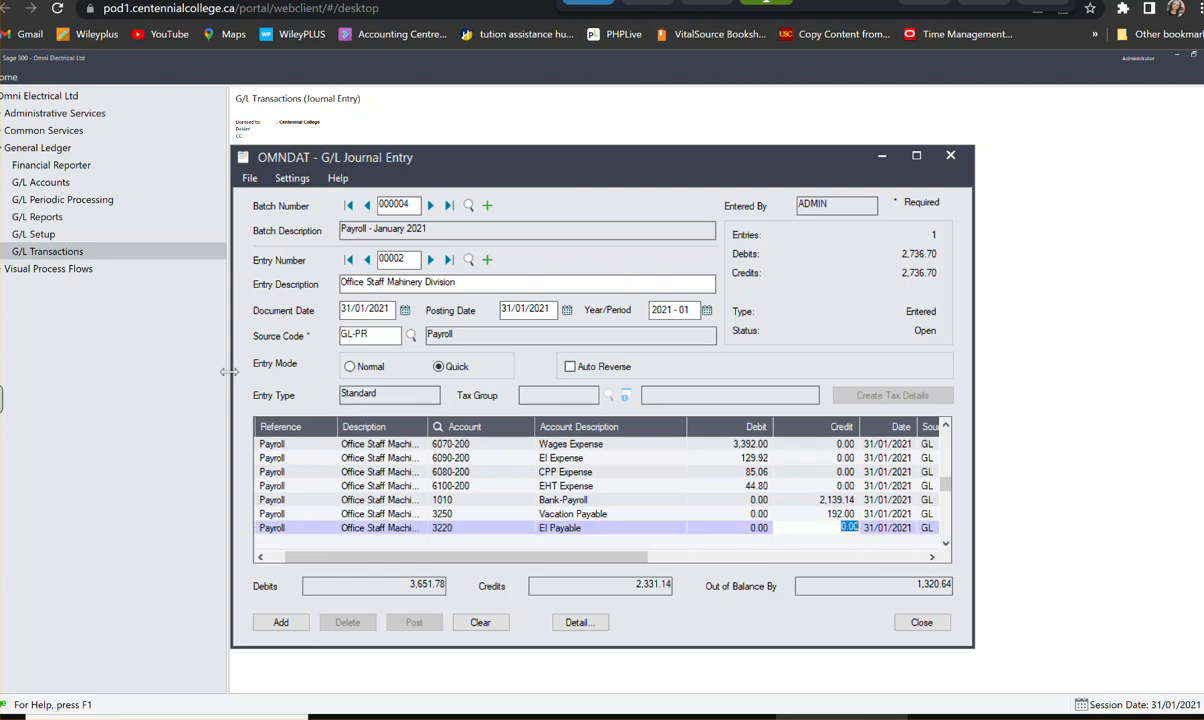
{"action": "type", "text": "222.72"}
{"action": "key", "text": "Tab"}
{"action": "key", "text": "Tab"}
{"action": "key", "text": "Tab"}
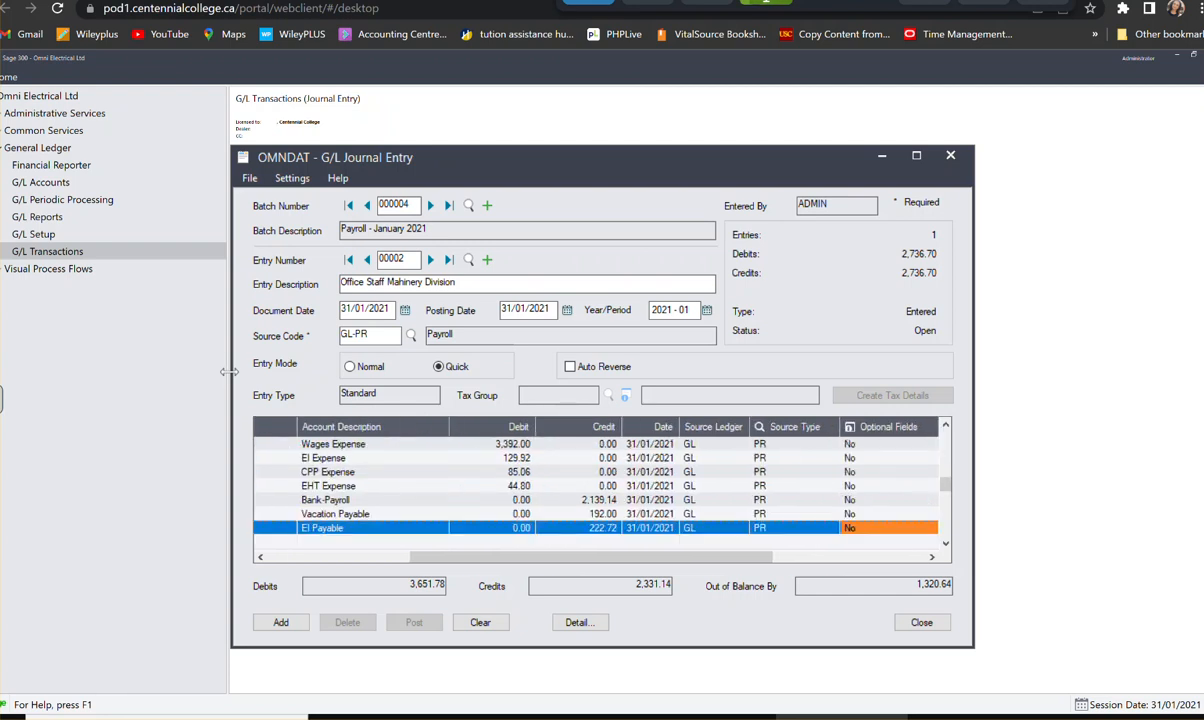
{"action": "key", "text": "Tab"}
{"action": "key", "text": "Tab"}
{"action": "key", "text": "Tab"}
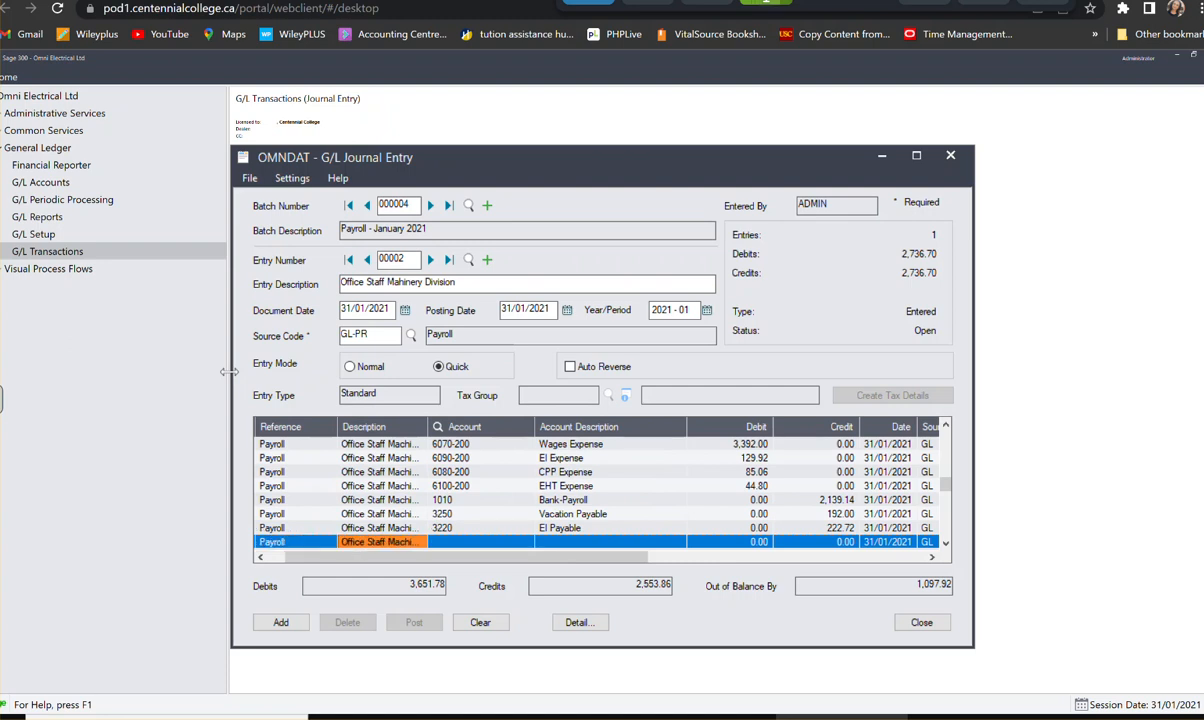
{"action": "key", "text": "Tab"}
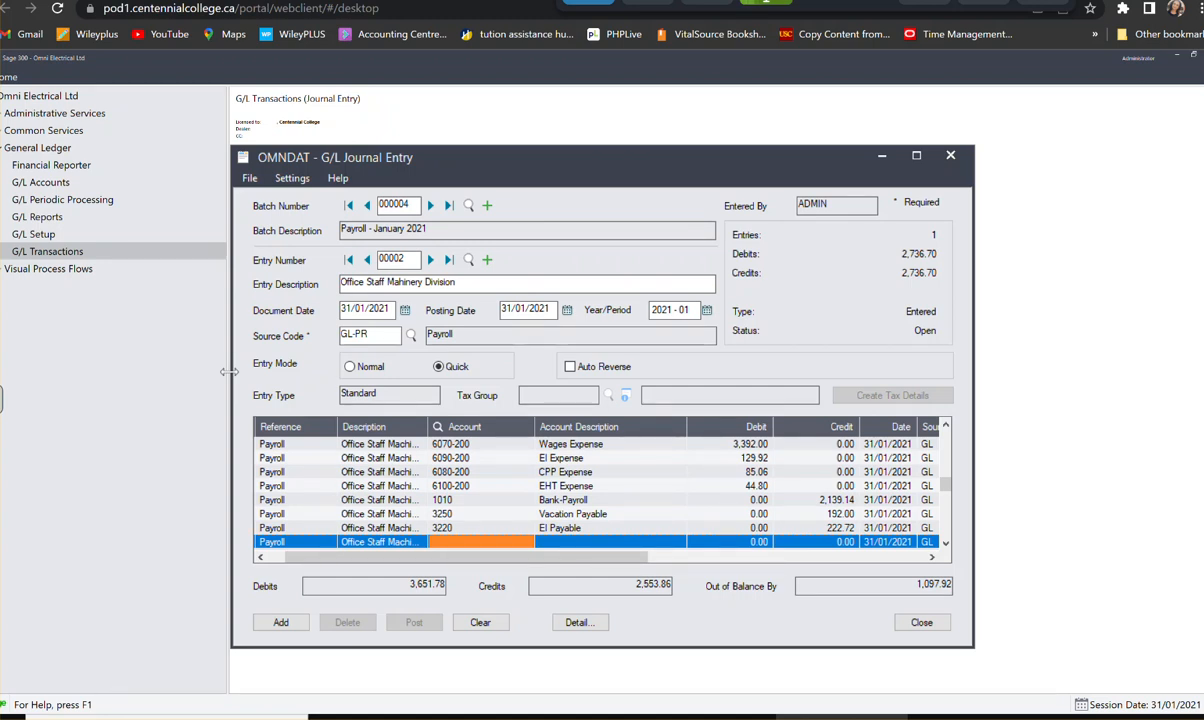
- Assign the eighth detail line to account 3210, CPP Payable, with a credit of 170.12, and start the ninth line
{"action": "type", "text": "3210"}
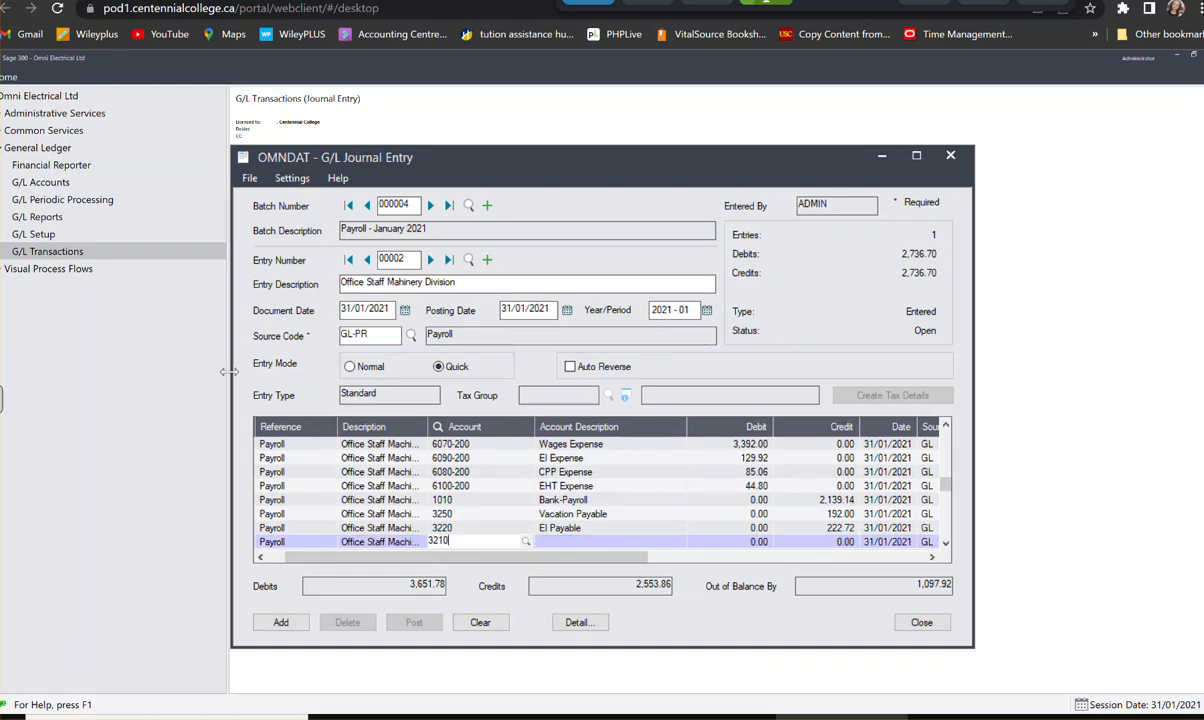
{"action": "key", "text": "Tab"}
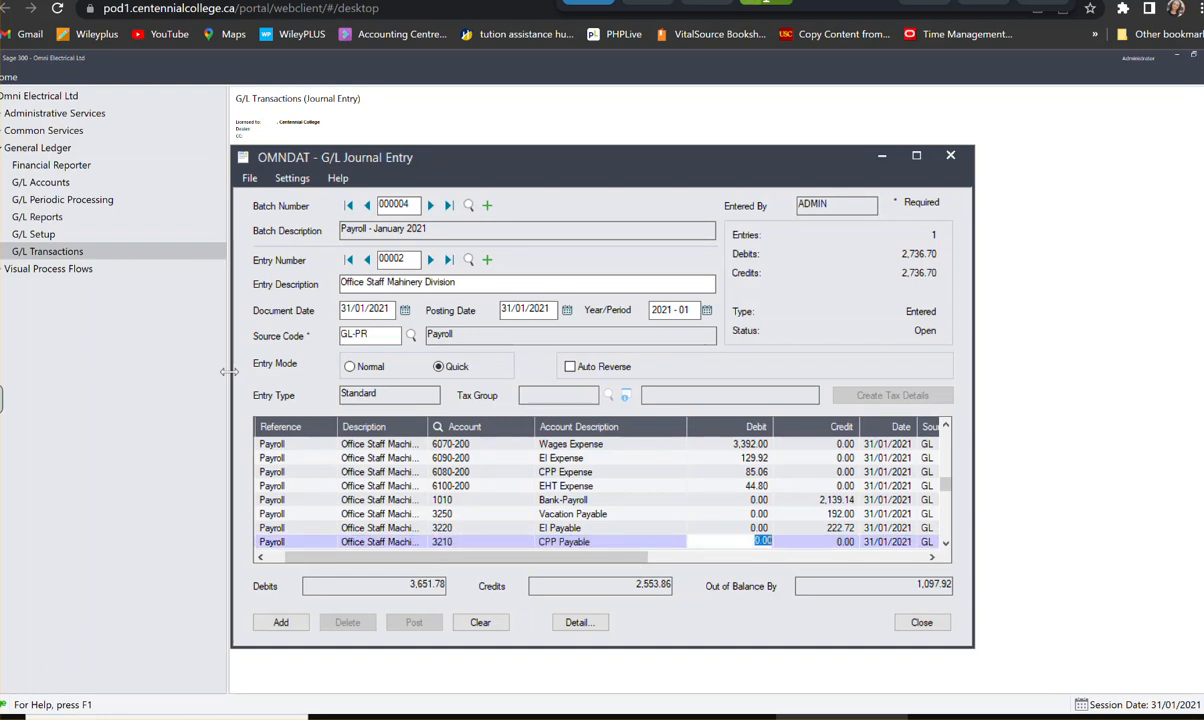
{"action": "key", "text": "Tab"}
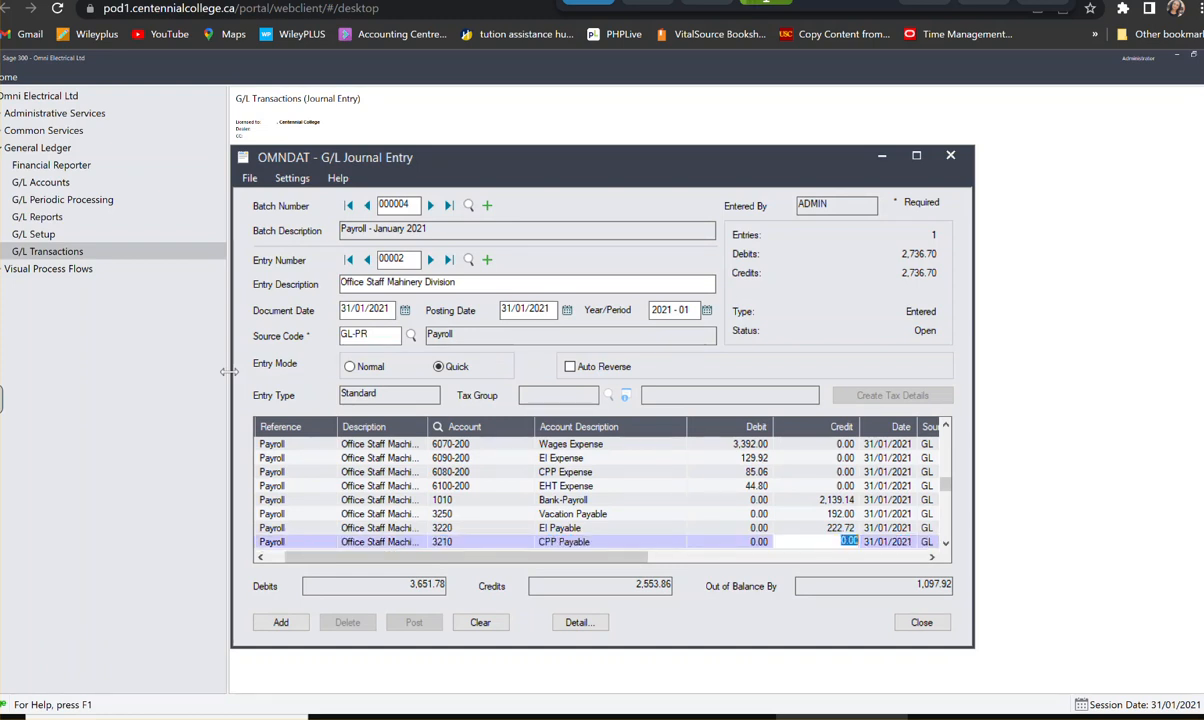
{"action": "type", "text": "170.00"}
{"action": "type", "text": "12"}
{"action": "key", "text": "Tab"}
{"action": "key", "text": "Tab"}
{"action": "key", "text": "Tab"}
{"action": "key", "text": "Tab"}
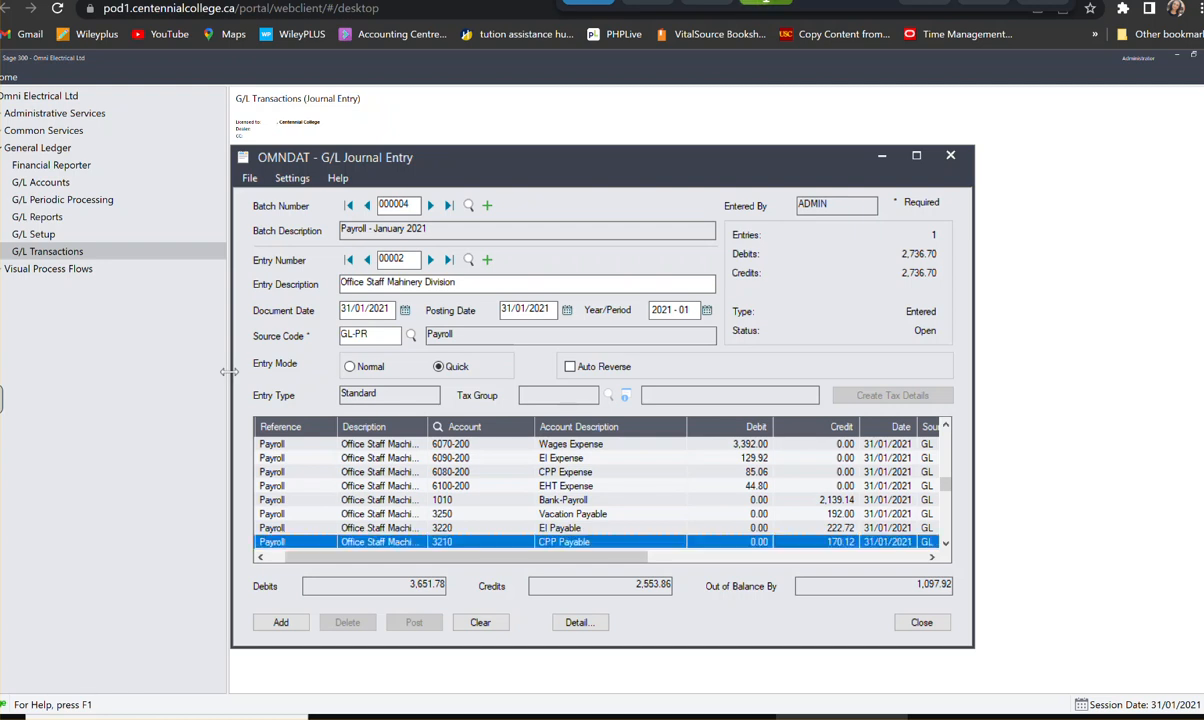
{"action": "key", "text": "Tab"}
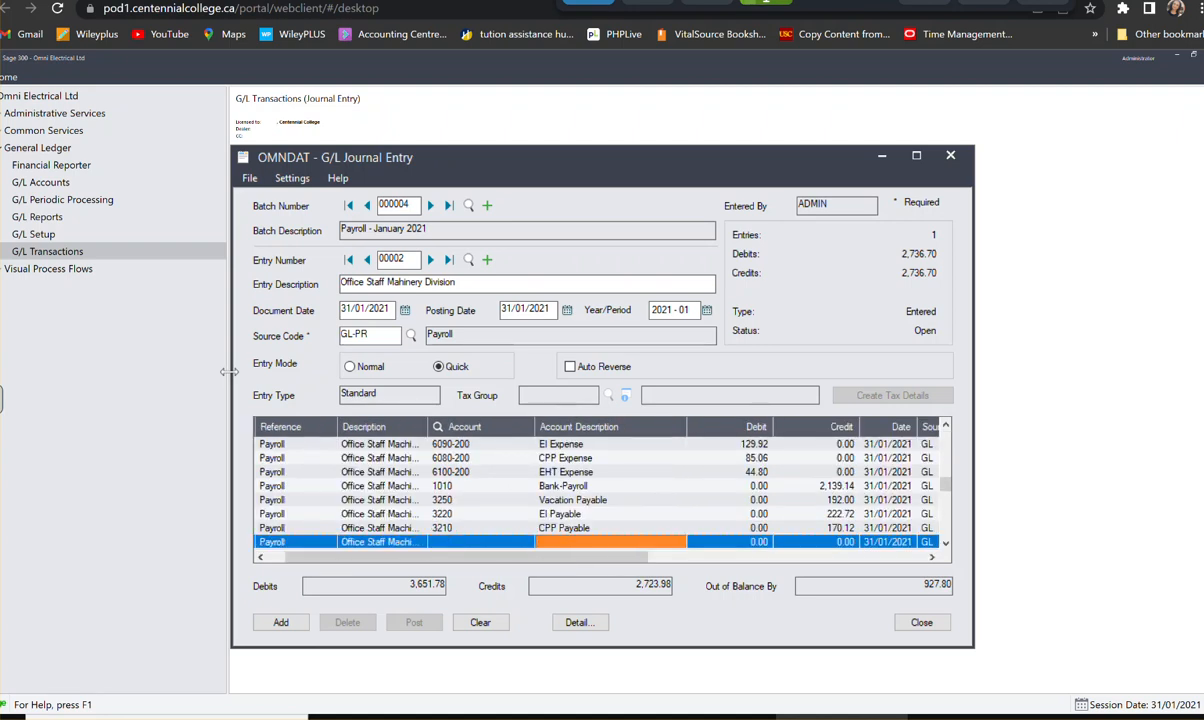
{"action": "key", "text": "shift+Tab"}
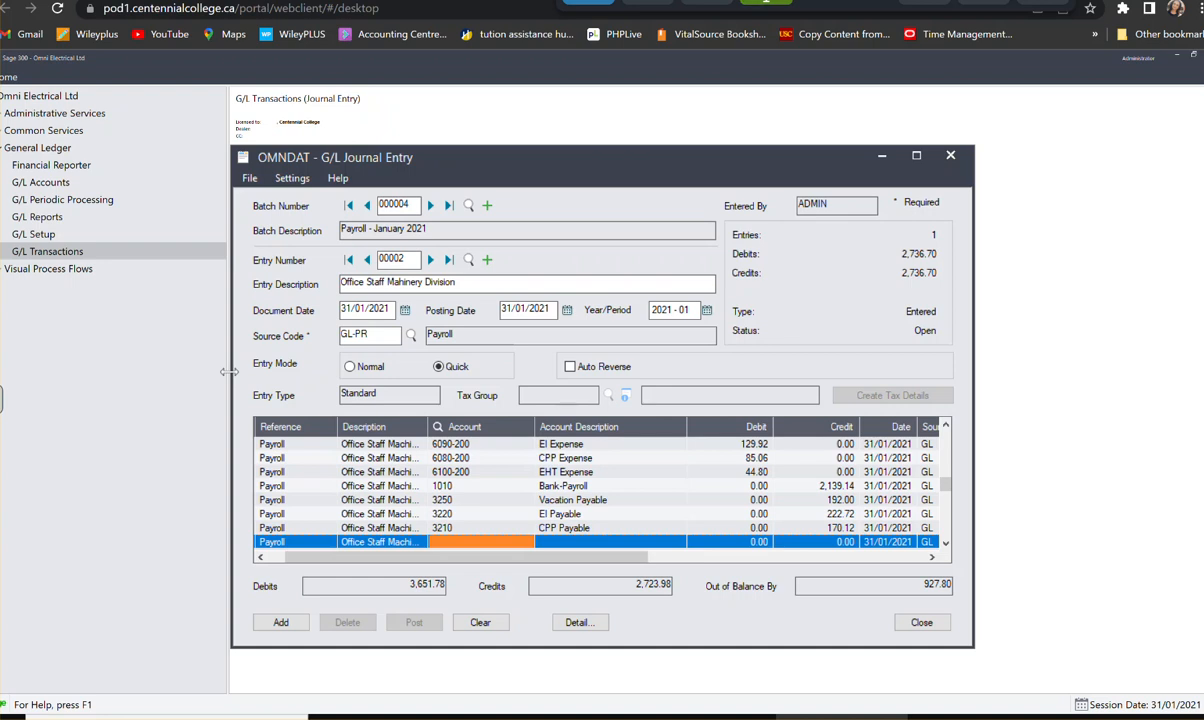
- Assign the ninth detail line to account 3200, Income Tax Payable, with a credit of 883.00, and start the tenth line
{"action": "type", "text": "32"}
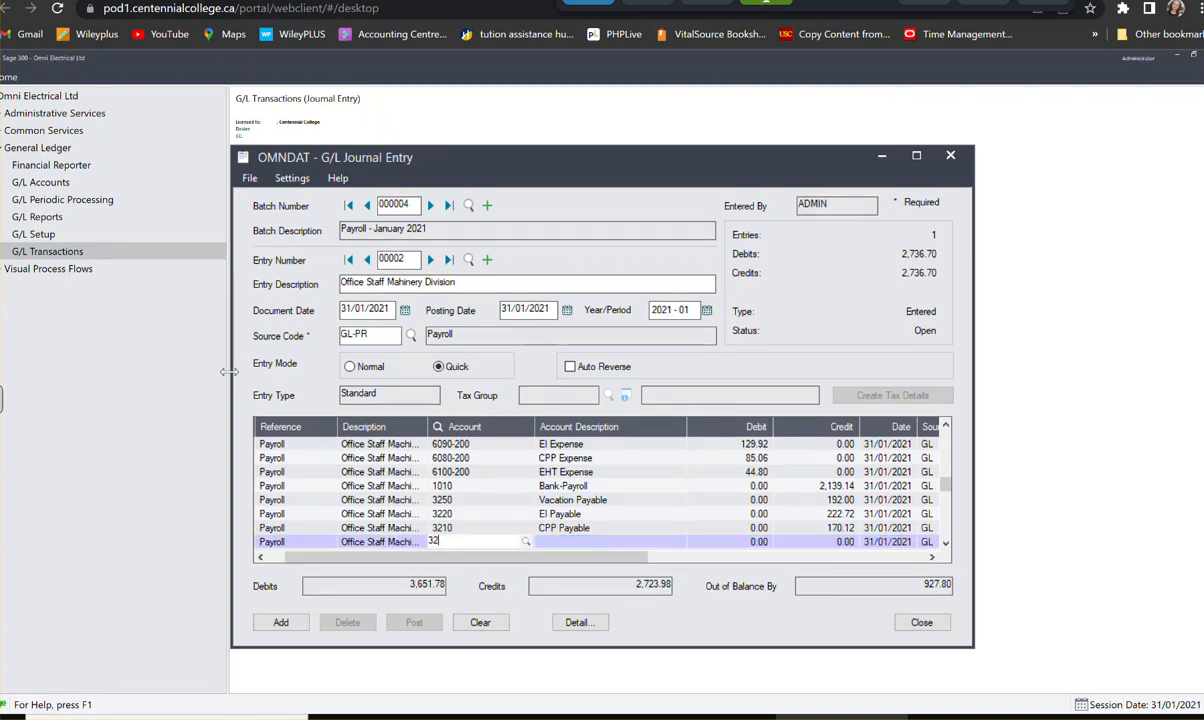
{"action": "type", "text": "00"}
{"action": "key", "text": "Tab"}
{"action": "key", "text": "Tab"}
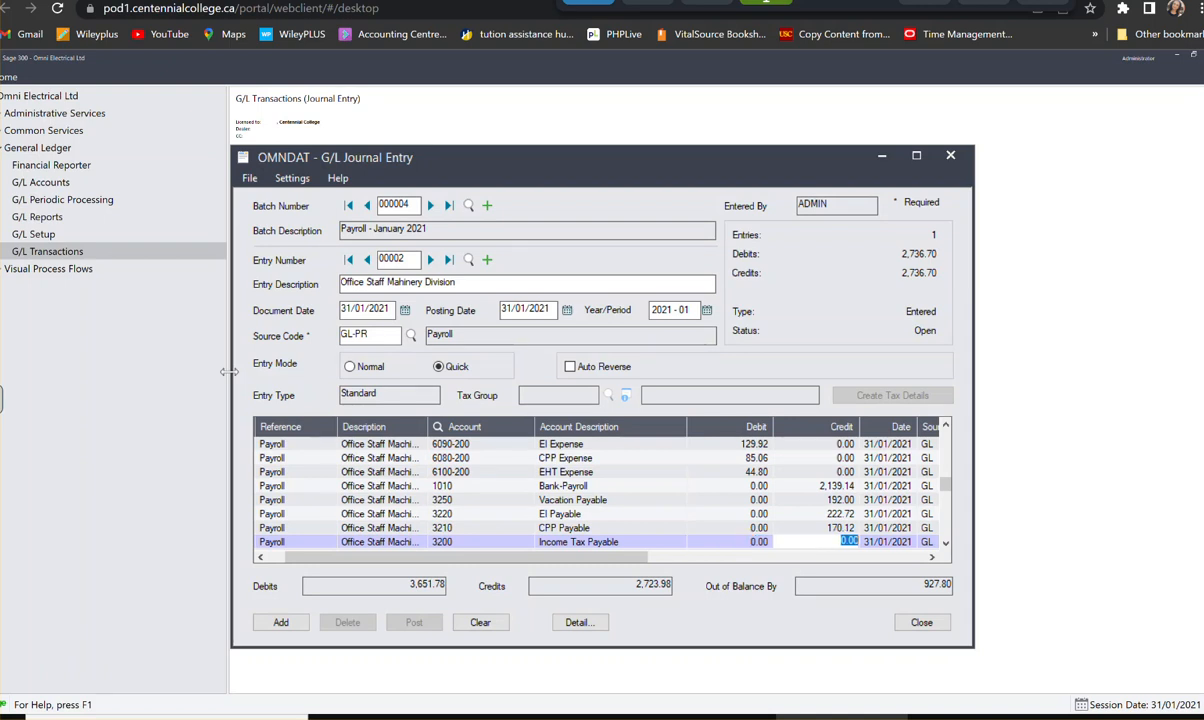
{"action": "type", "text": "883"}
{"action": "key", "text": "Tab"}
{"action": "key", "text": "Tab"}
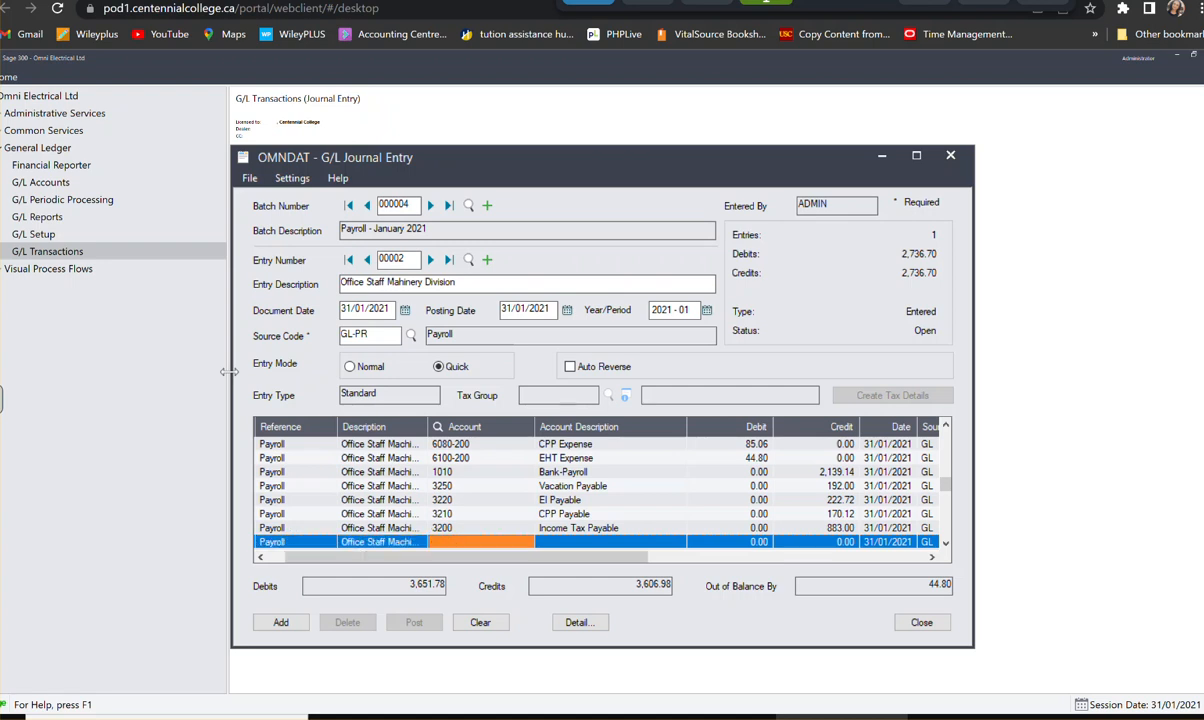
- Assign the tenth detail line to account 3230, Employer's Health Tax Payable, with a credit of 44.80, and add the entry to the batch
{"action": "type", "text": "3230"}
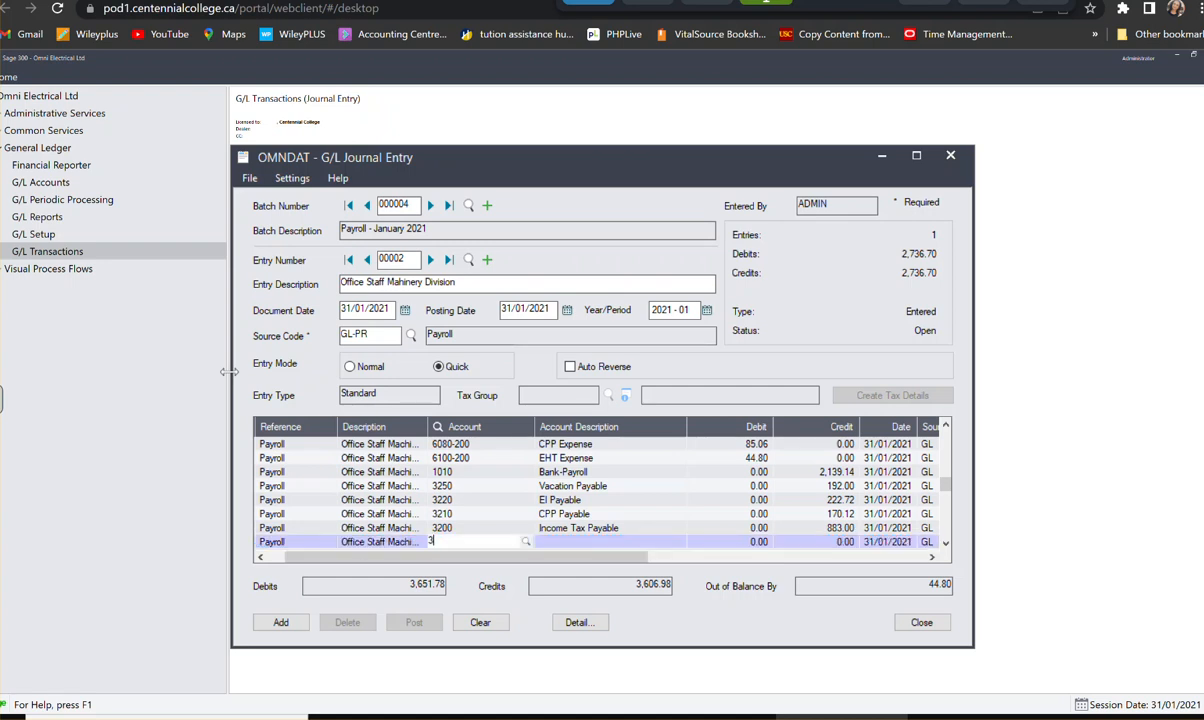
{"action": "key", "text": "Tab"}
{"action": "key", "text": "Tab"}
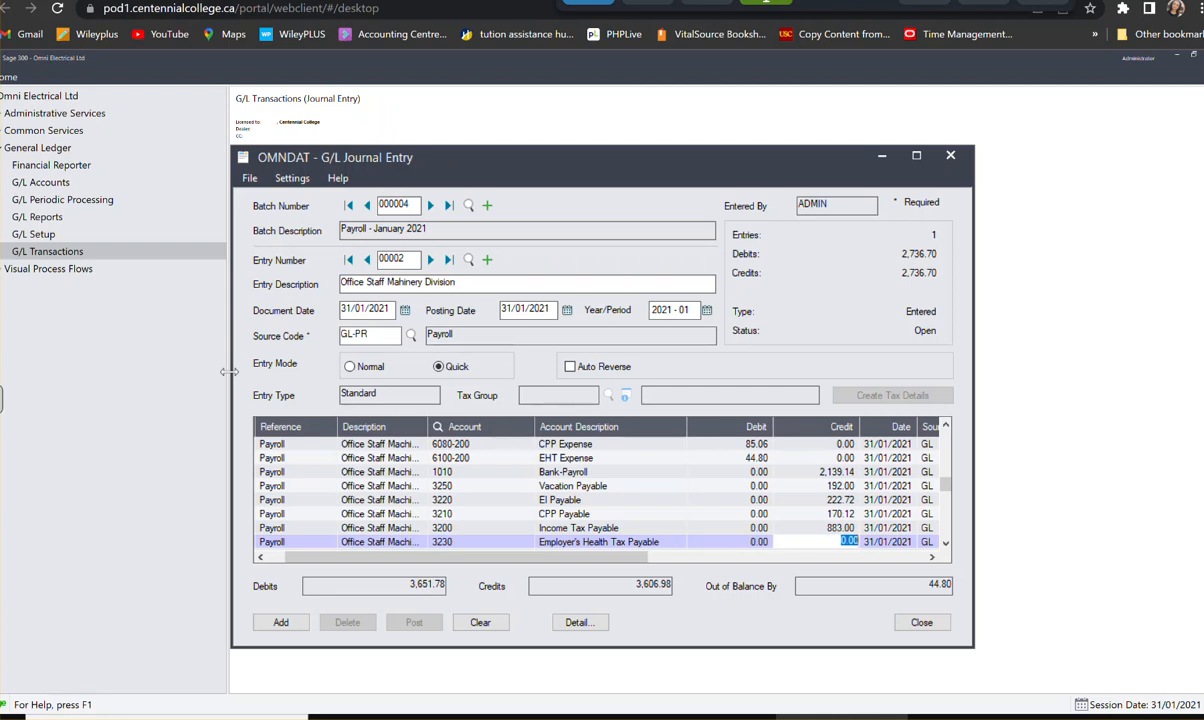
{"action": "type", "text": "44.80"}
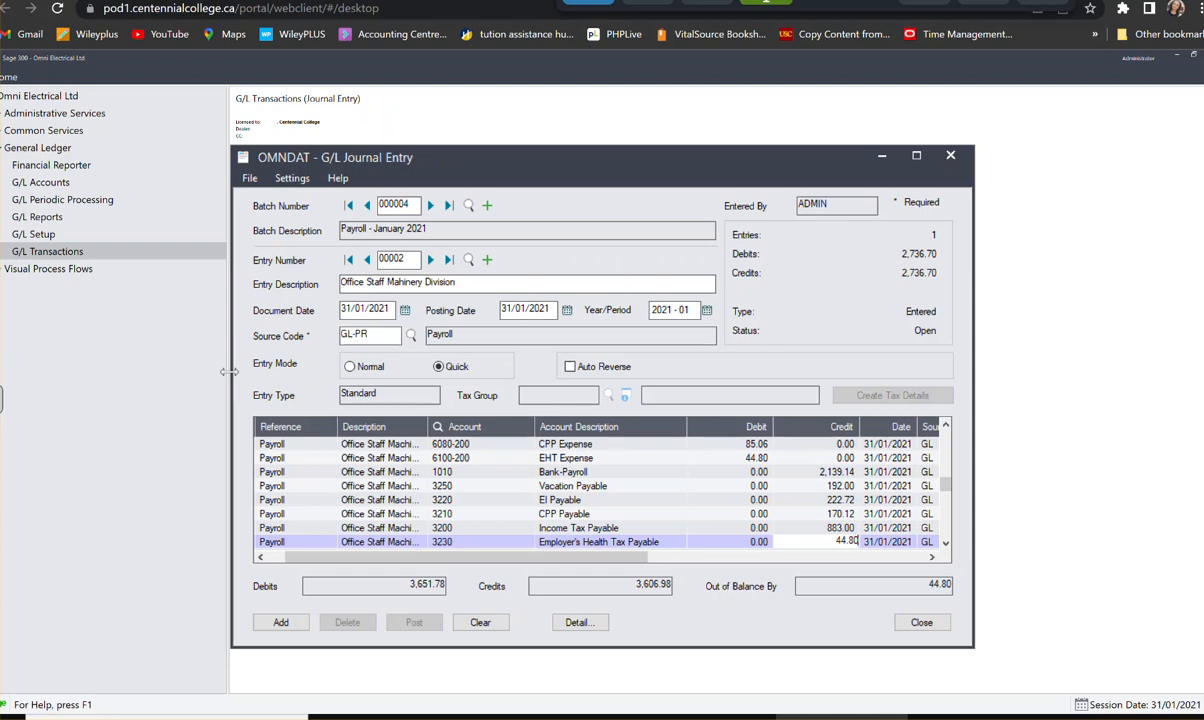
{"action": "key", "text": "Tab"}
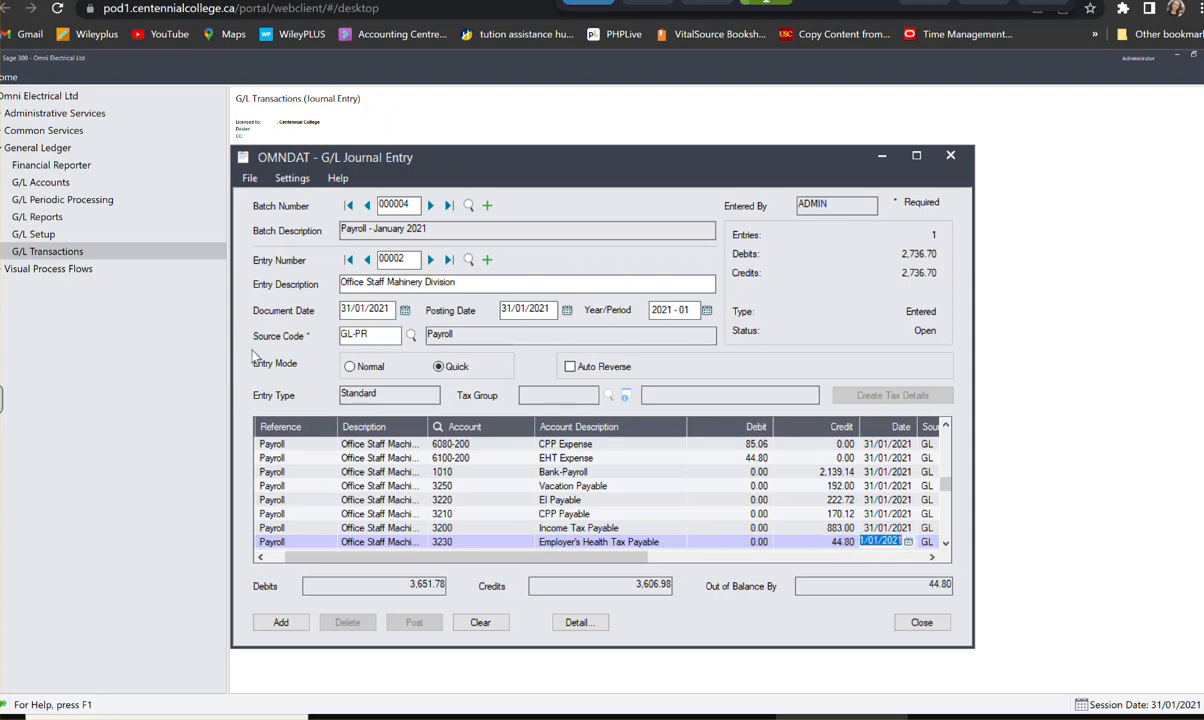
{"action": "left_click", "coordinate": [623, 499]}
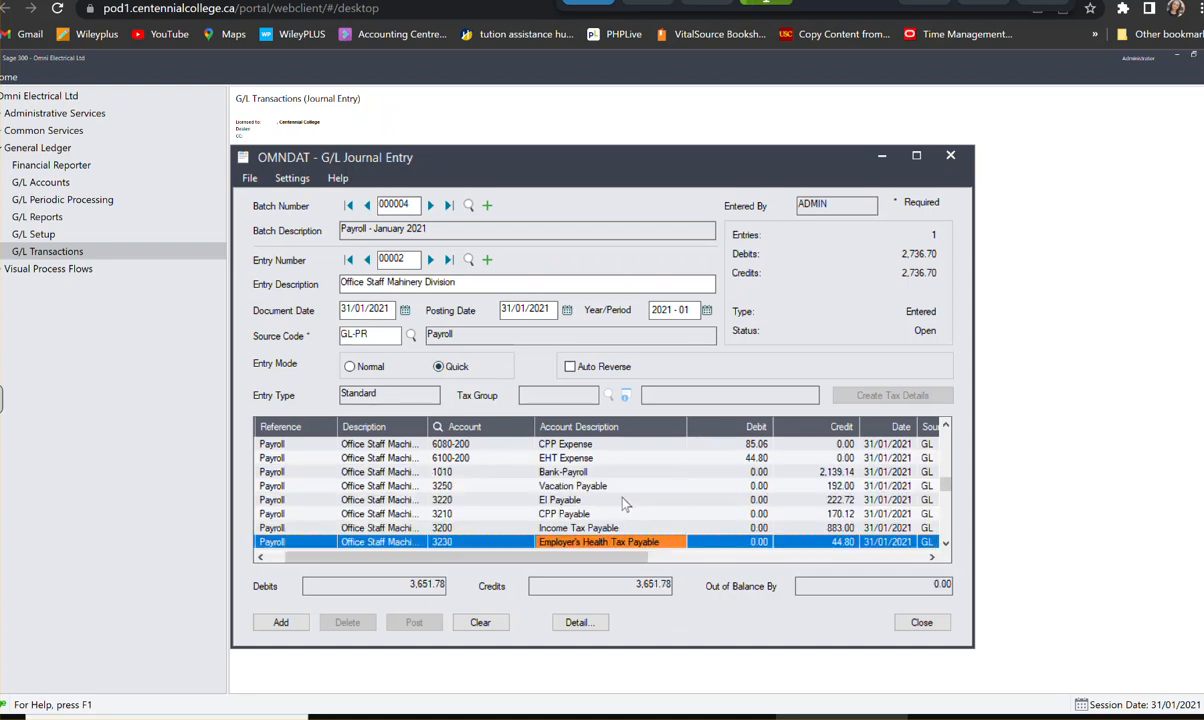
{"action": "left_click", "coordinate": [284, 622]}
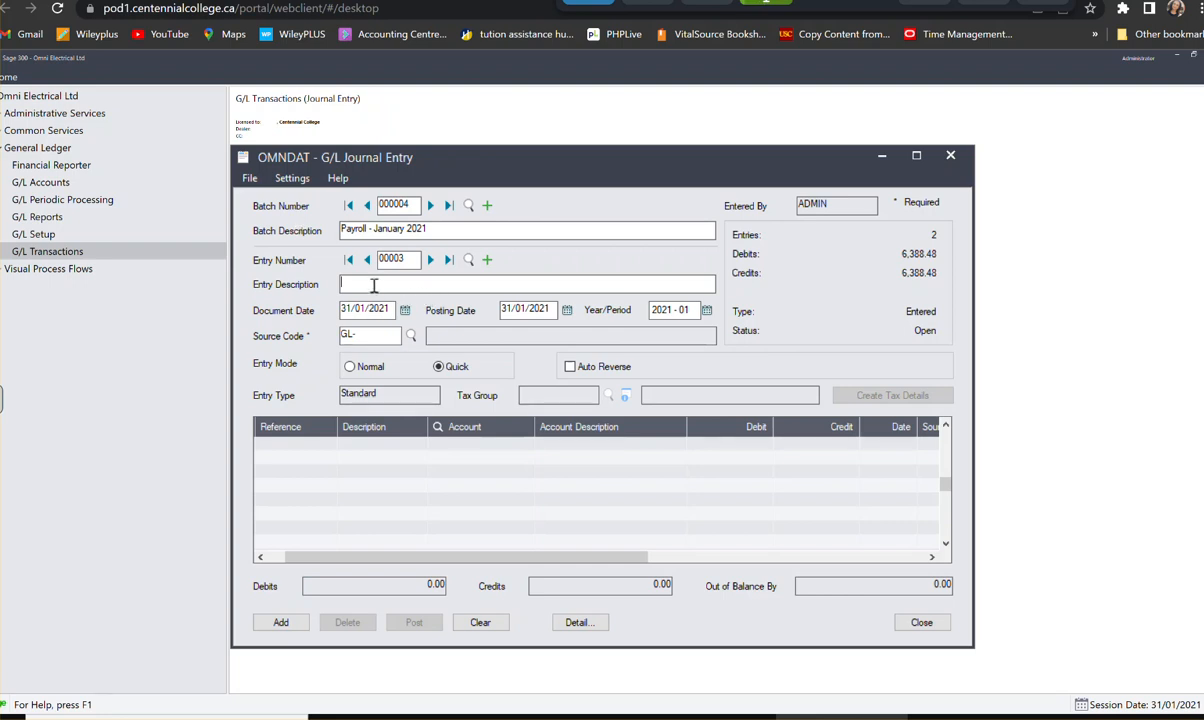
- Describe the new payroll entry as Plant Staff Electrical and set its source code to GL-PR
{"action": "type", "text": "Plant ST"}
{"action": "key", "text": "BackSpace"}
{"action": "key", "text": "BackSpace"}
{"action": "type", "text": "Staff Electrical"}
{"action": "left_click", "coordinate": [362, 334]}
{"action": "type", "text": "PR"}
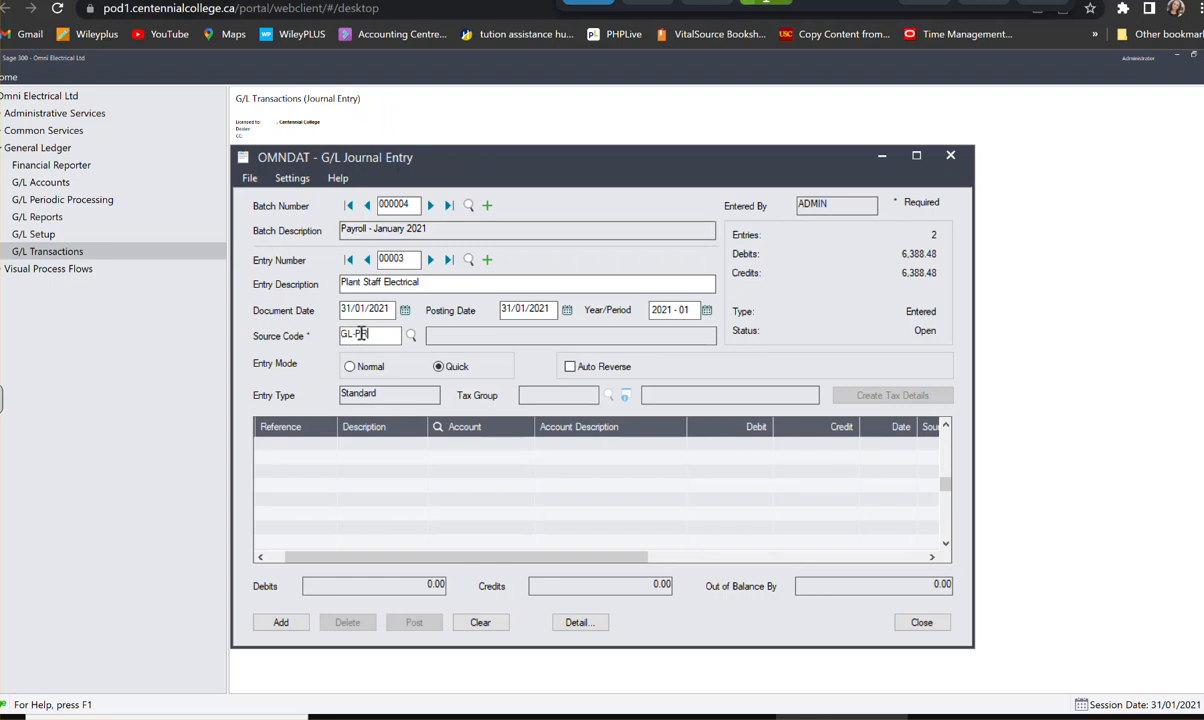
{"action": "key", "text": "Tab"}
- Start the entry's first detail line with the reference Payroll
{"action": "left_click", "coordinate": [302, 447]}
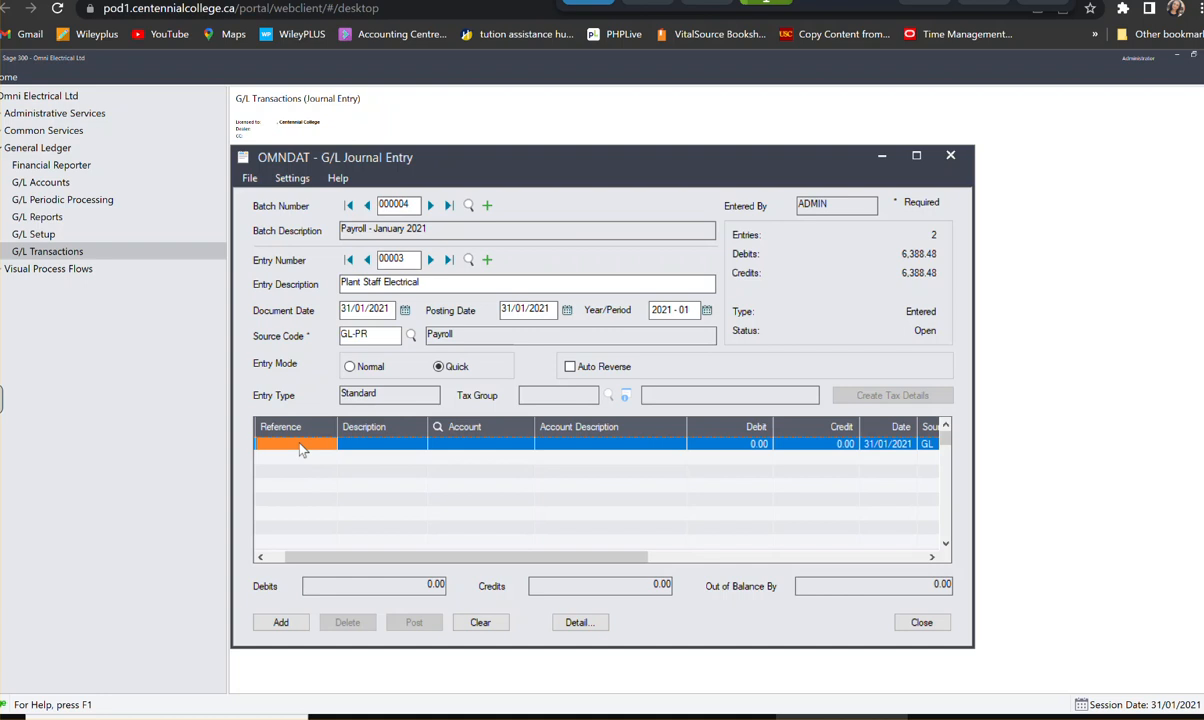
{"action": "type", "text": "Payroll"}
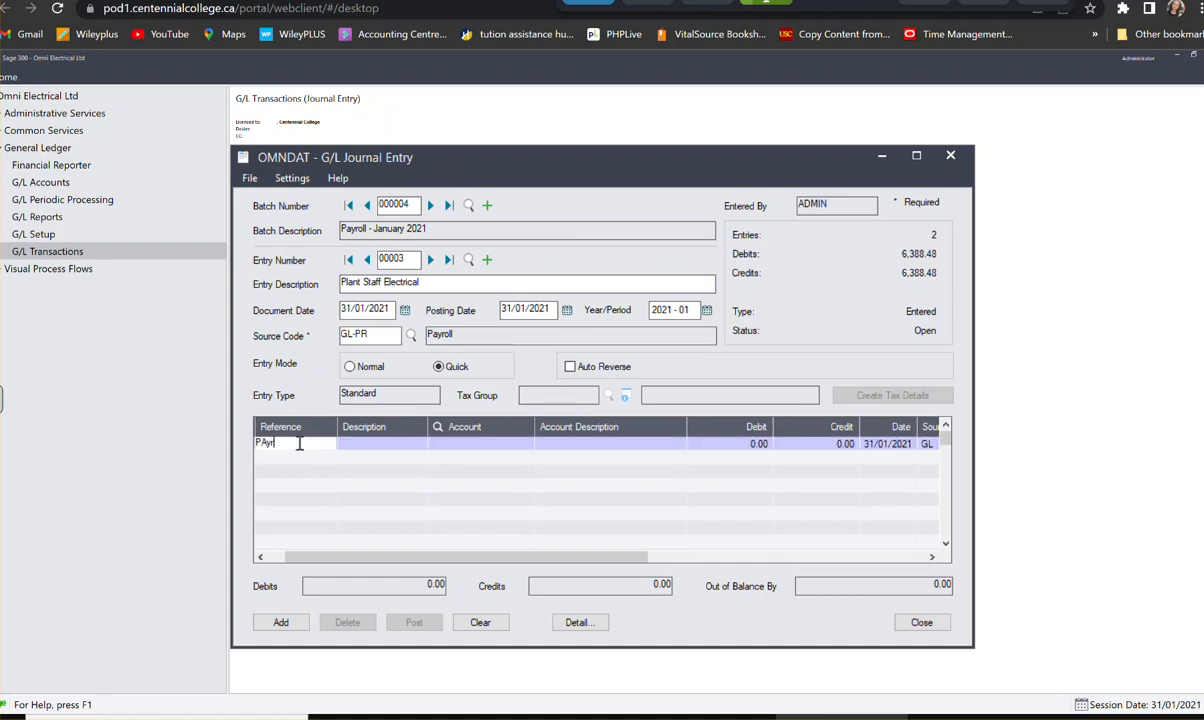
{"action": "key", "text": "BackSpace"}
{"action": "key", "text": "BackSpace"}
{"action": "key", "text": "BackSpace"}
{"action": "key", "text": "BackSpace"}
{"action": "key", "text": "BackSpace"}
{"action": "type", "text": "ayroll"}
{"action": "key", "text": "Tab"}
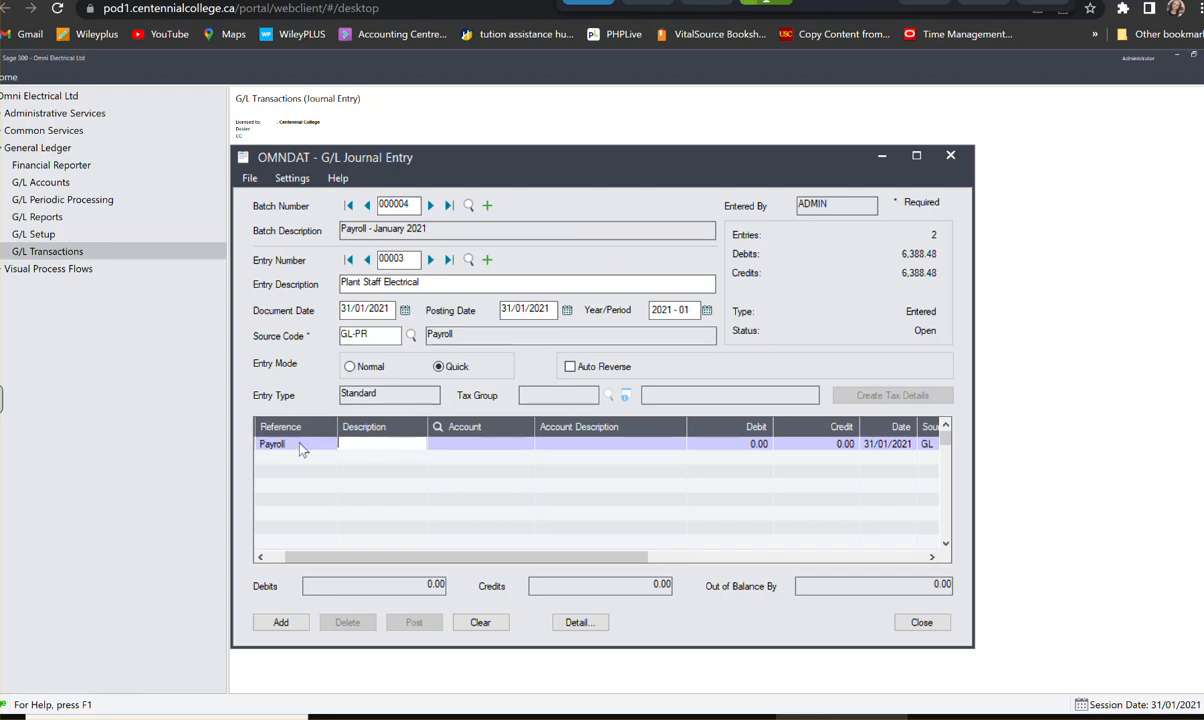
- Enter Plant Staff Electrical Di as the description of the first detail line
{"action": "type", "text": "Plant STa"}
{"action": "key", "text": "BackSpace"}
{"action": "key", "text": "BackSpace"}
{"action": "key", "text": "BackSpace"}
{"action": "type", "text": "t"}
{"action": "key", "text": "BackSpace"}
{"action": "type", "text": "STa"}
{"action": "key", "text": "BackSpace"}
{"action": "key", "text": "BackSpace"}
{"action": "type", "text": "taff Eclecrt"}
{"action": "key", "text": "BackSpace"}
{"action": "key", "text": "BackSpace"}
{"action": "key", "text": "BackSpace"}
{"action": "key", "text": "BackSpace"}
{"action": "key", "text": "BackSpace"}
{"action": "key", "text": "BackSpace"}
{"action": "type", "text": "lectrical Di"}
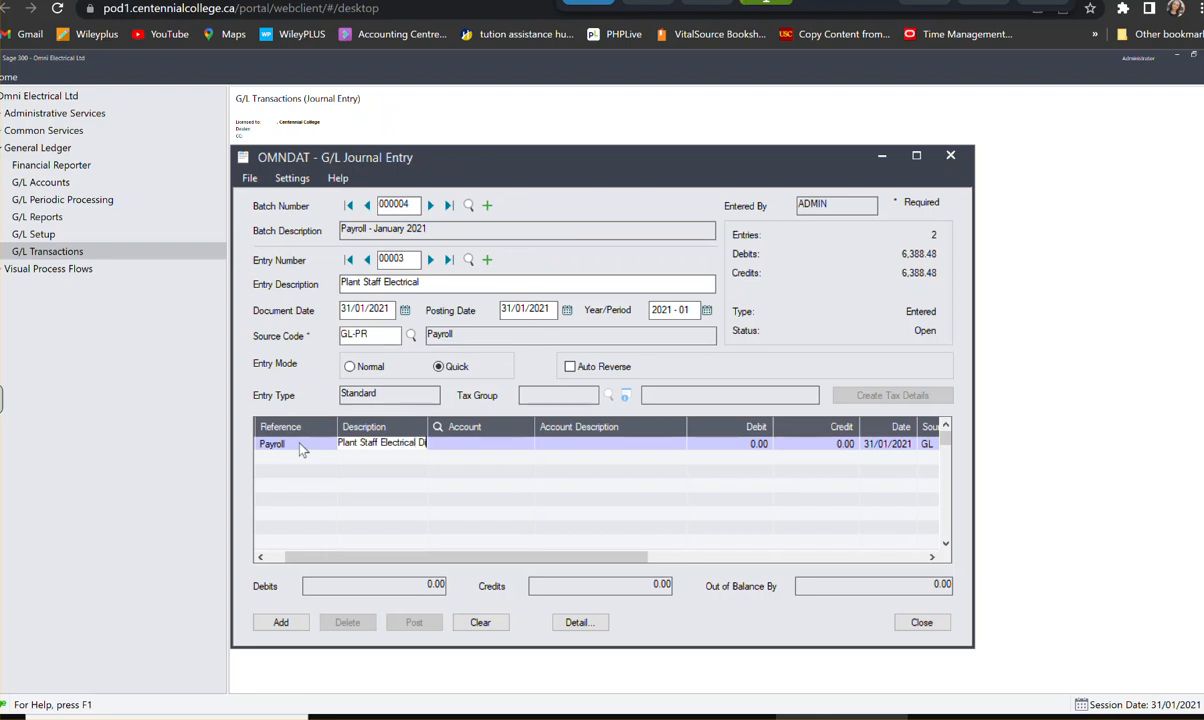
{"action": "key", "text": "Tab"}
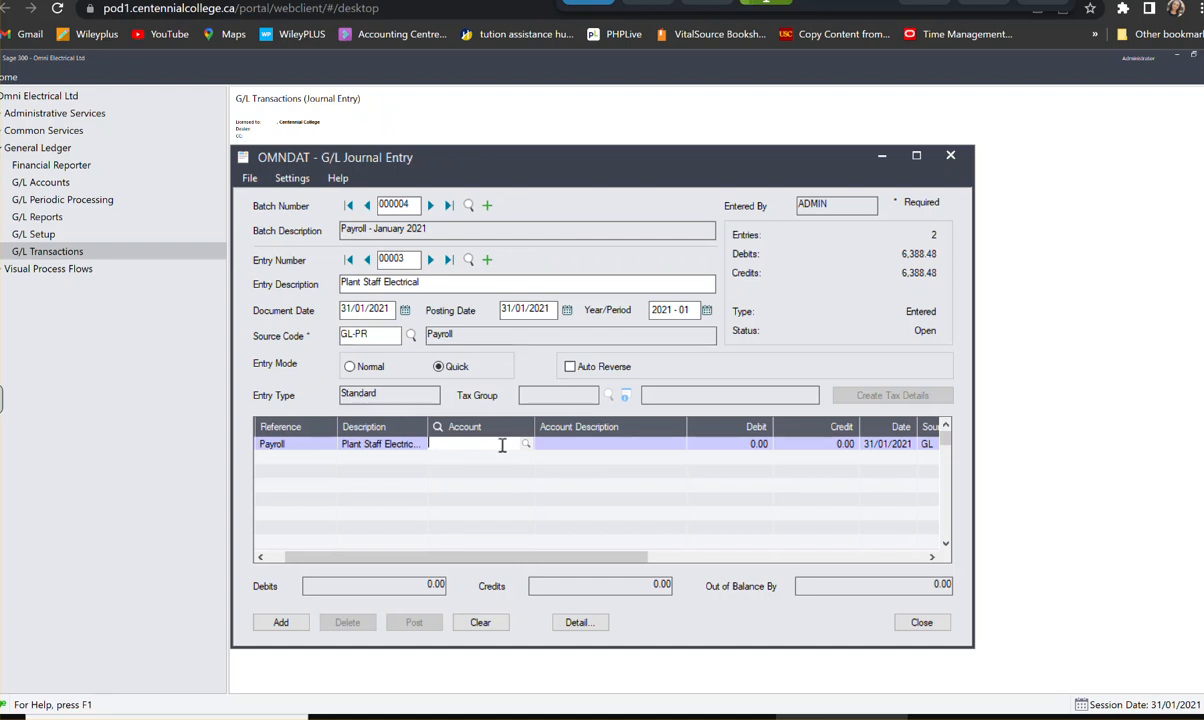
- Assign the first detail line to account 6070-100, Wages Expense, with a debit of 6,988.80, and start the second line
{"action": "type", "text": "6070100"}
{"action": "key", "text": "Tab"}
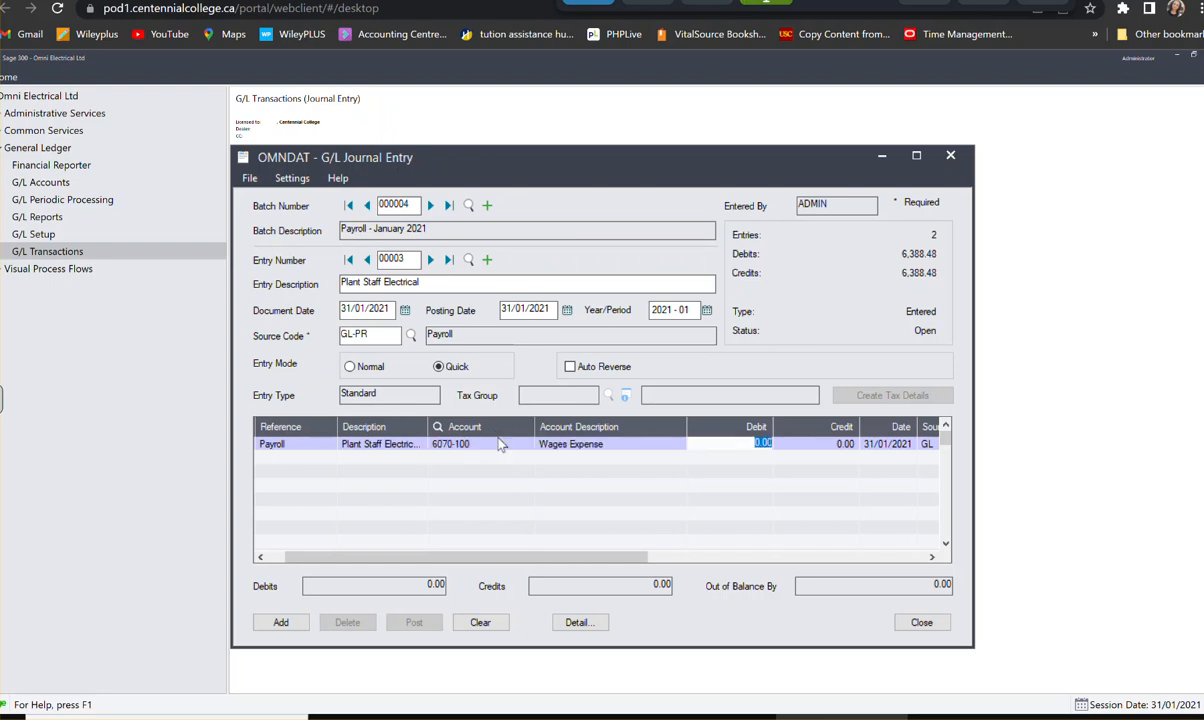
{"action": "type", "text": "6,988.50"}
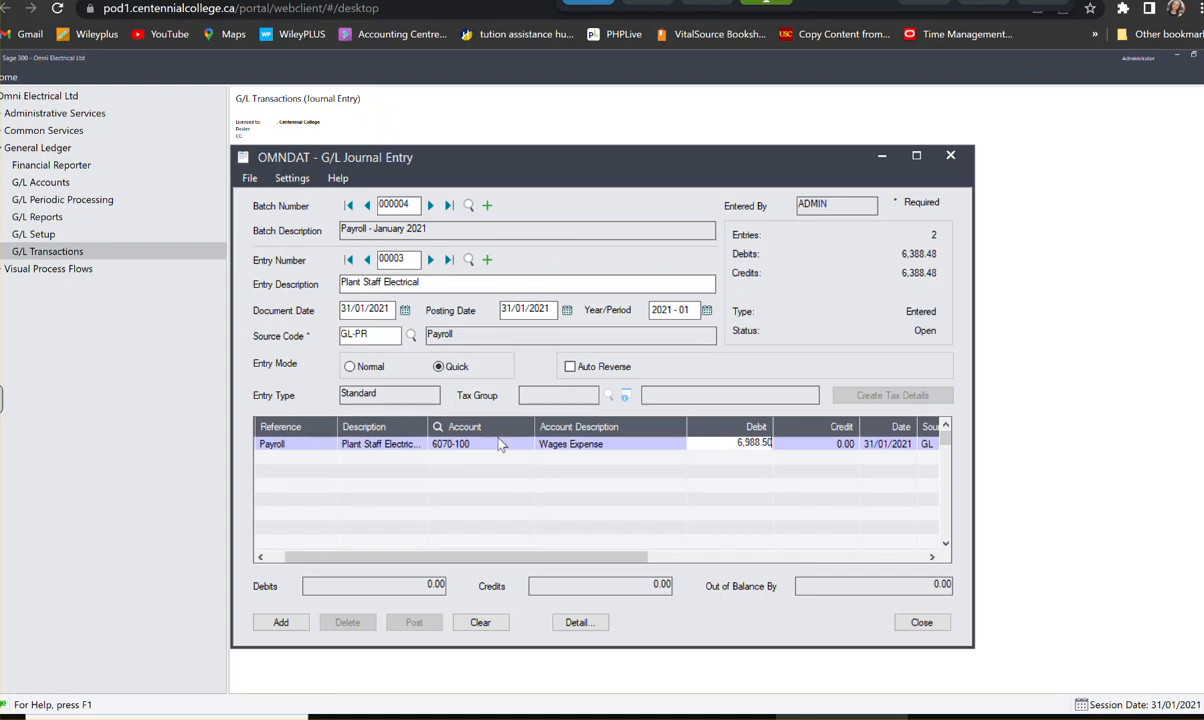
{"action": "key", "text": "BackSpace"}
{"action": "type", "text": "8"}
{"action": "key", "text": "Tab"}
{"action": "key", "text": "Tab"}
{"action": "key", "text": "Tab"}
{"action": "key", "text": "Tab"}
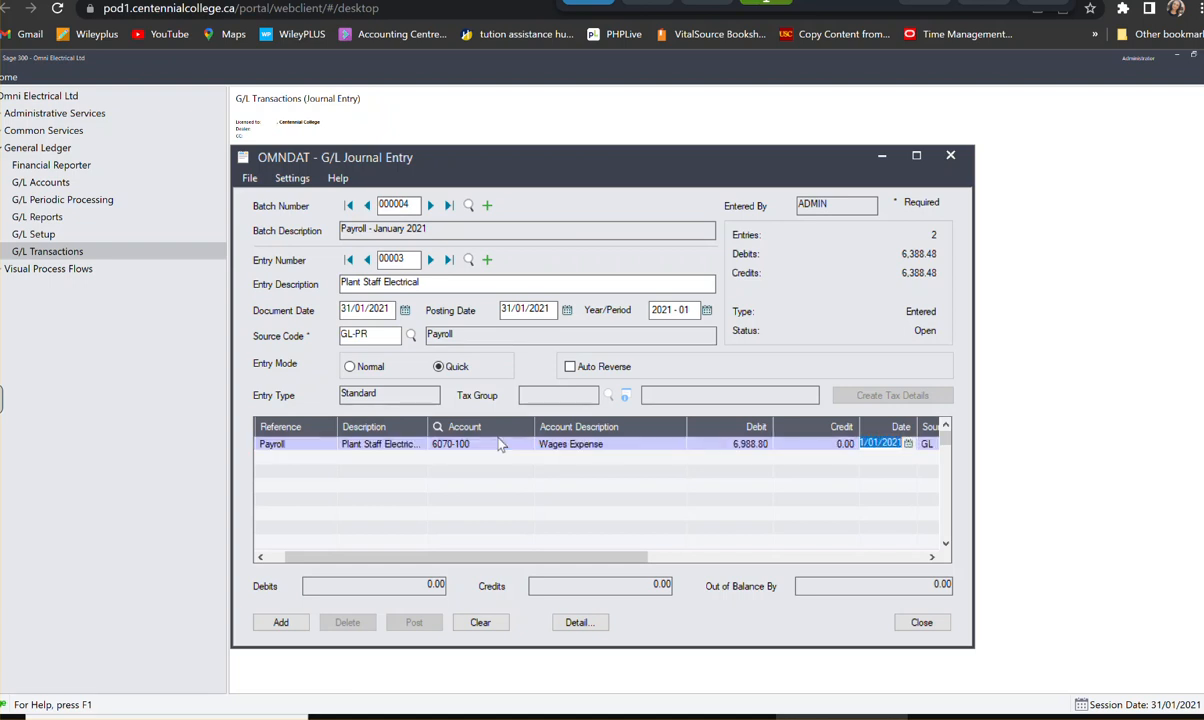
{"action": "key", "text": "Tab"}
{"action": "key", "text": "Tab"}
{"action": "key", "text": "Tab"}
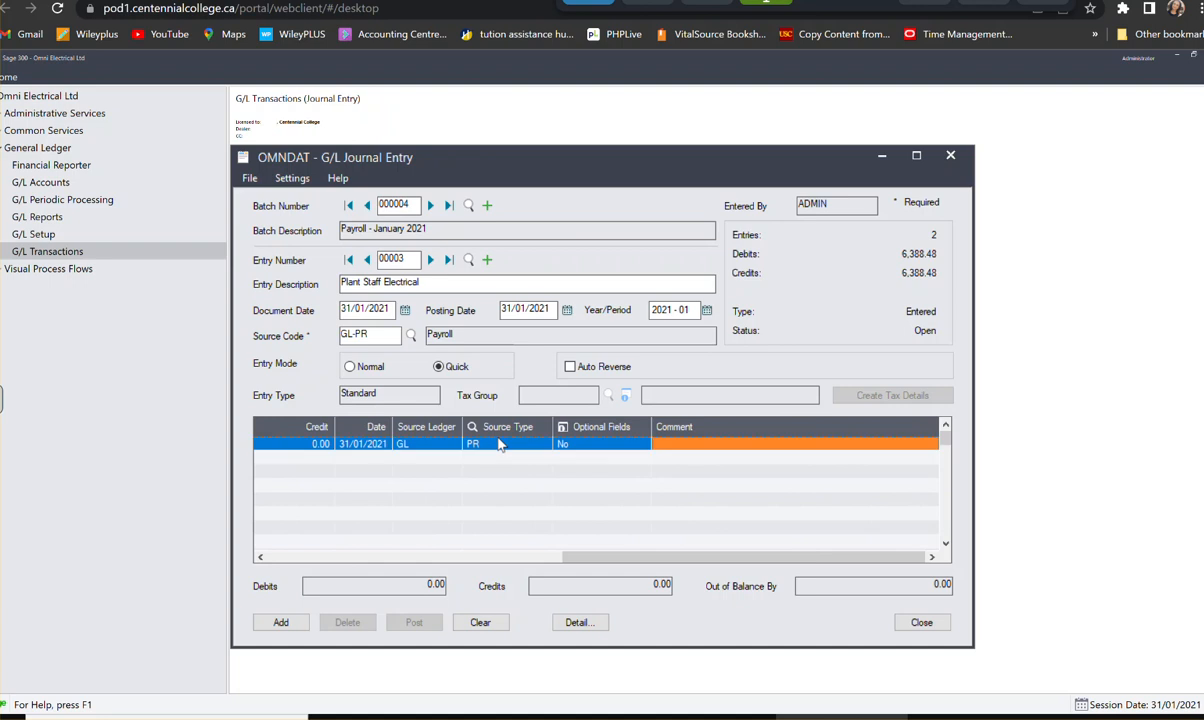
{"action": "key", "text": "Tab"}
{"action": "key", "text": "Tab"}
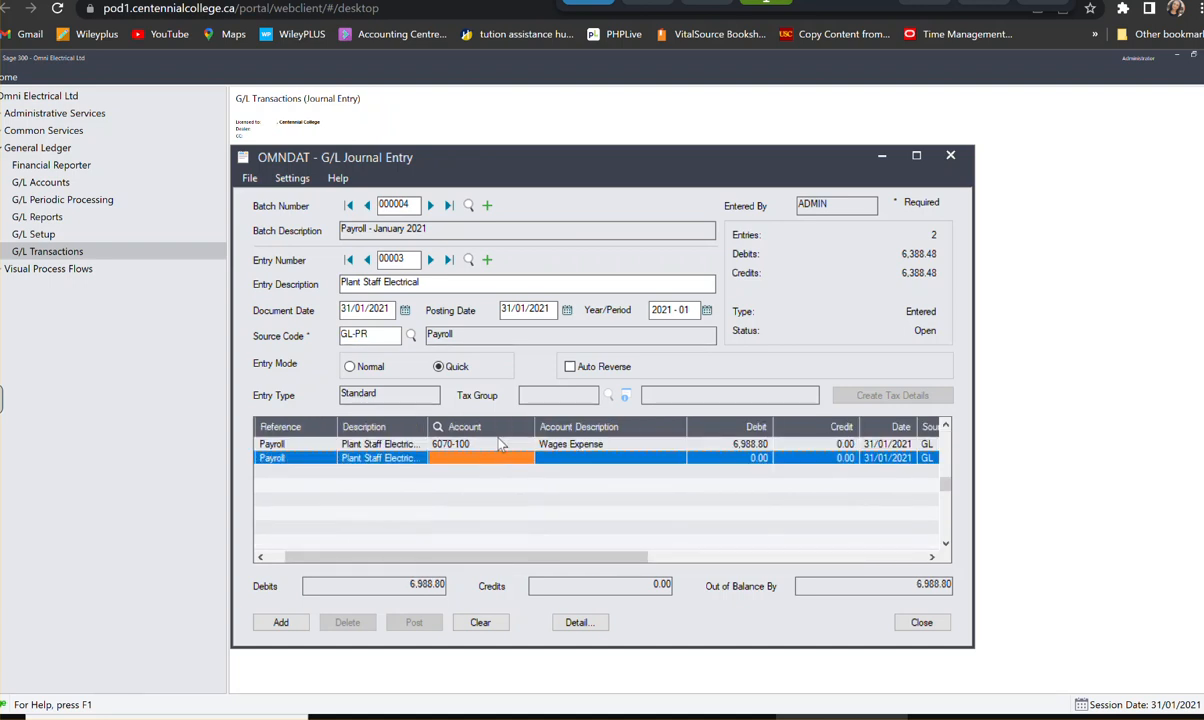
- Assign the second detail line to account 6090-100, EI Expense, with a debit of 272.82, and start the third line
{"action": "type", "text": "60"}
{"action": "type", "text": "90-"}
{"action": "type", "text": "100"}
{"action": "key", "text": "Tab"}
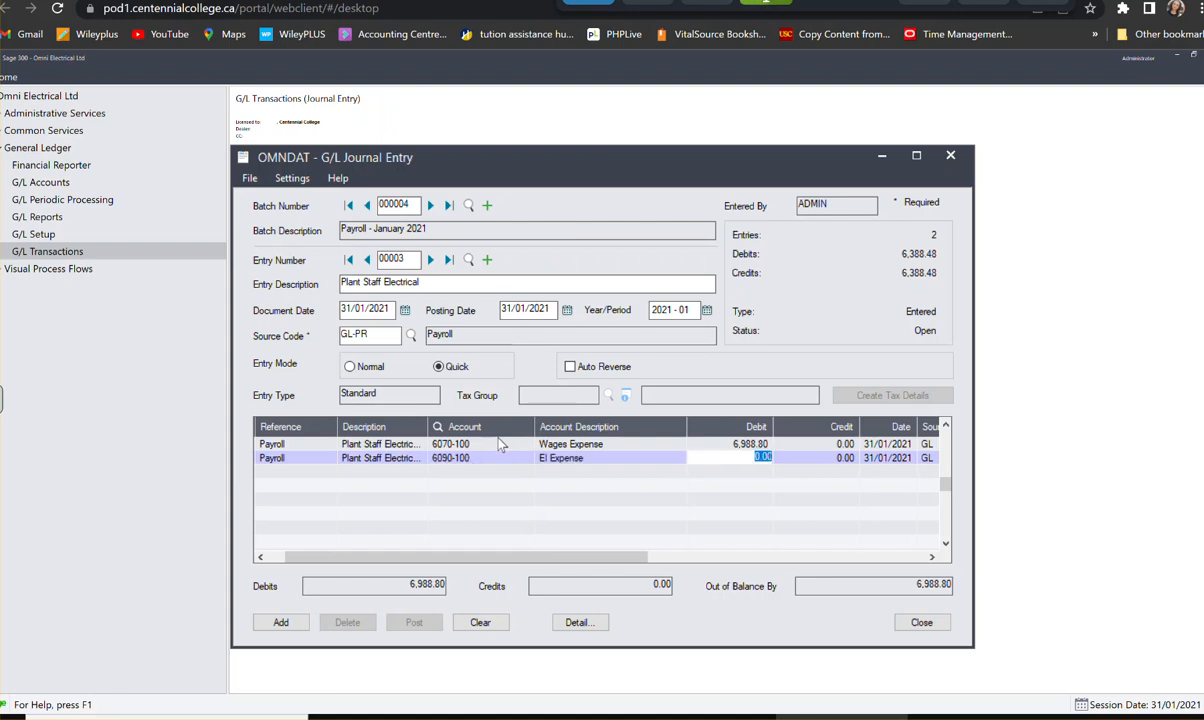
{"action": "type", "text": "272"}
{"action": "type", "text": ".82"}
{"action": "key", "text": "Tab"}
{"action": "key", "text": "Tab"}
{"action": "key", "text": "Tab"}
{"action": "key", "text": "Tab"}
{"action": "key", "text": "Tab"}
{"action": "key", "text": "Tab"}
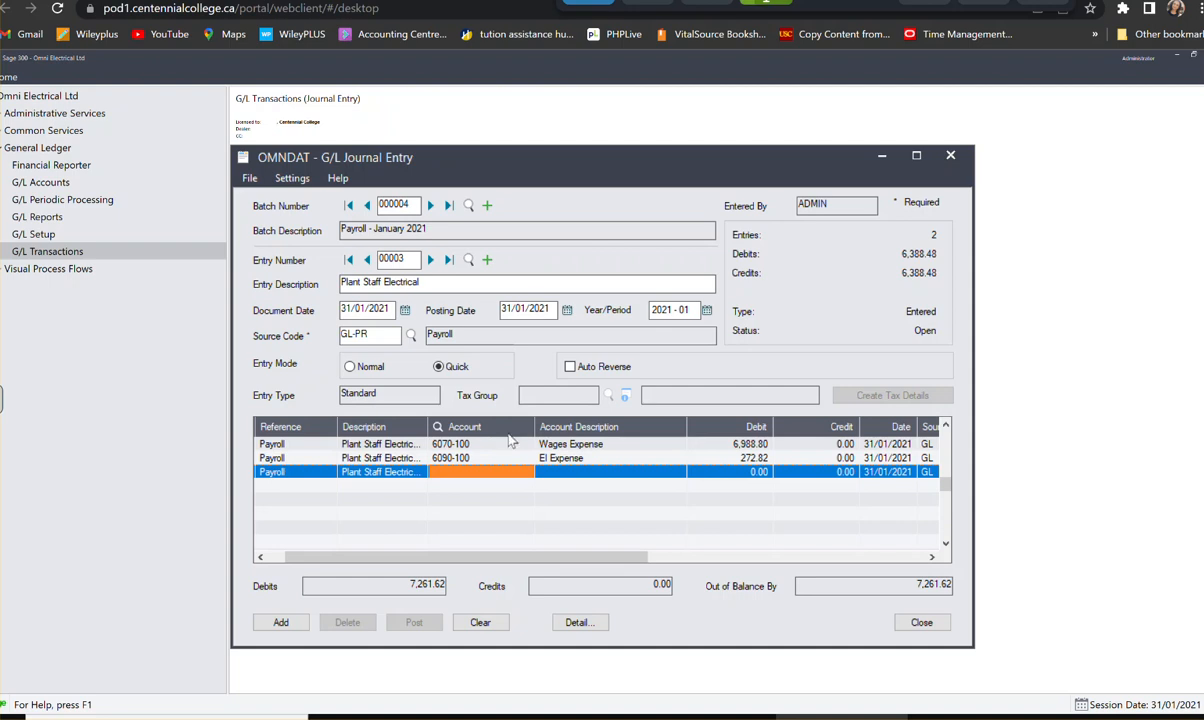
- Assign the third detail line to account 6080-100, CPP Expense, with a debit of 170.94, and start the fourth line
{"action": "type", "text": "606010"}
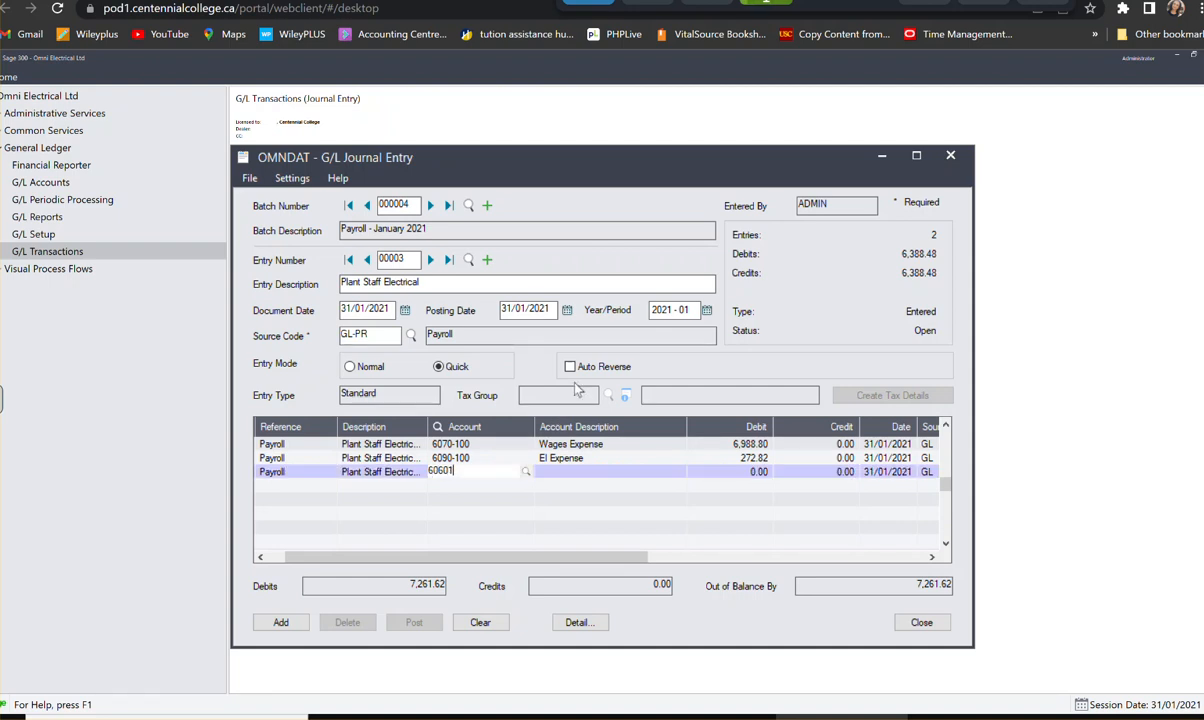
{"action": "key", "text": "BackSpace"}
{"action": "key", "text": "BackSpace"}
{"action": "key", "text": "BackSpace"}
{"action": "key", "text": "BackSpace"}
{"action": "type", "text": "80100"}
{"action": "key", "text": "Tab"}
{"action": "type", "text": "170"}
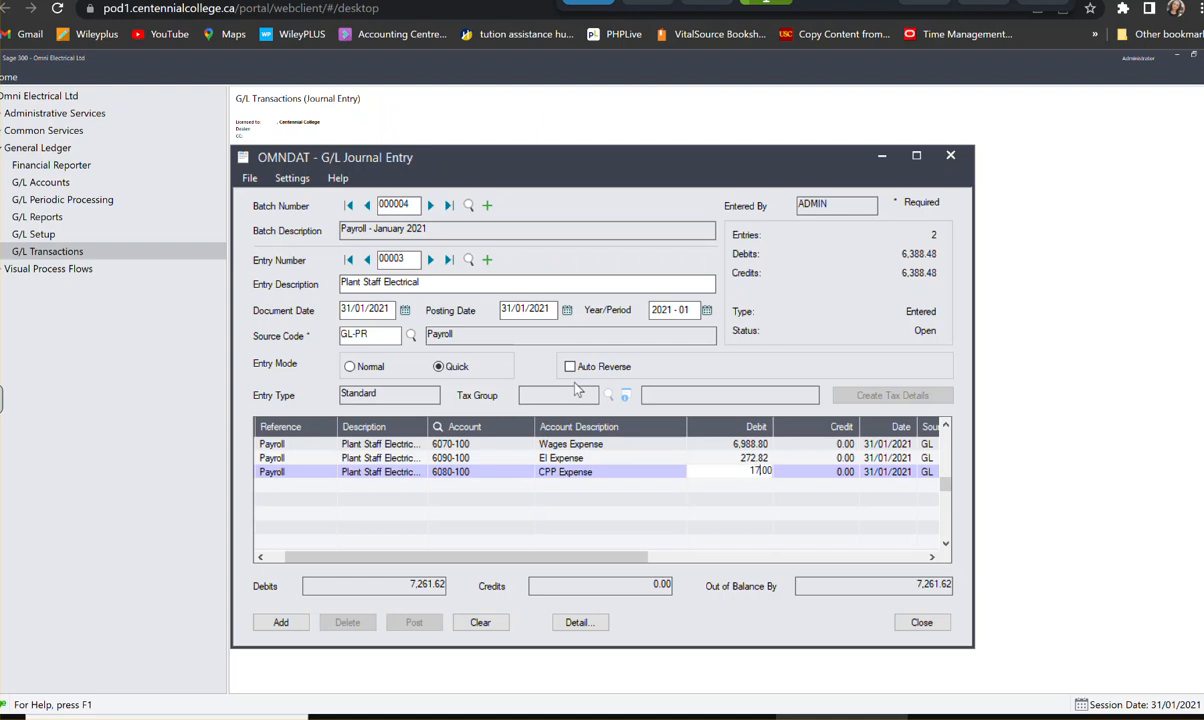
{"action": "type", "text": ".94"}
{"action": "key", "text": "Tab"}
{"action": "key", "text": "Tab"}
{"action": "key", "text": "Tab"}
{"action": "key", "text": "Tab"}
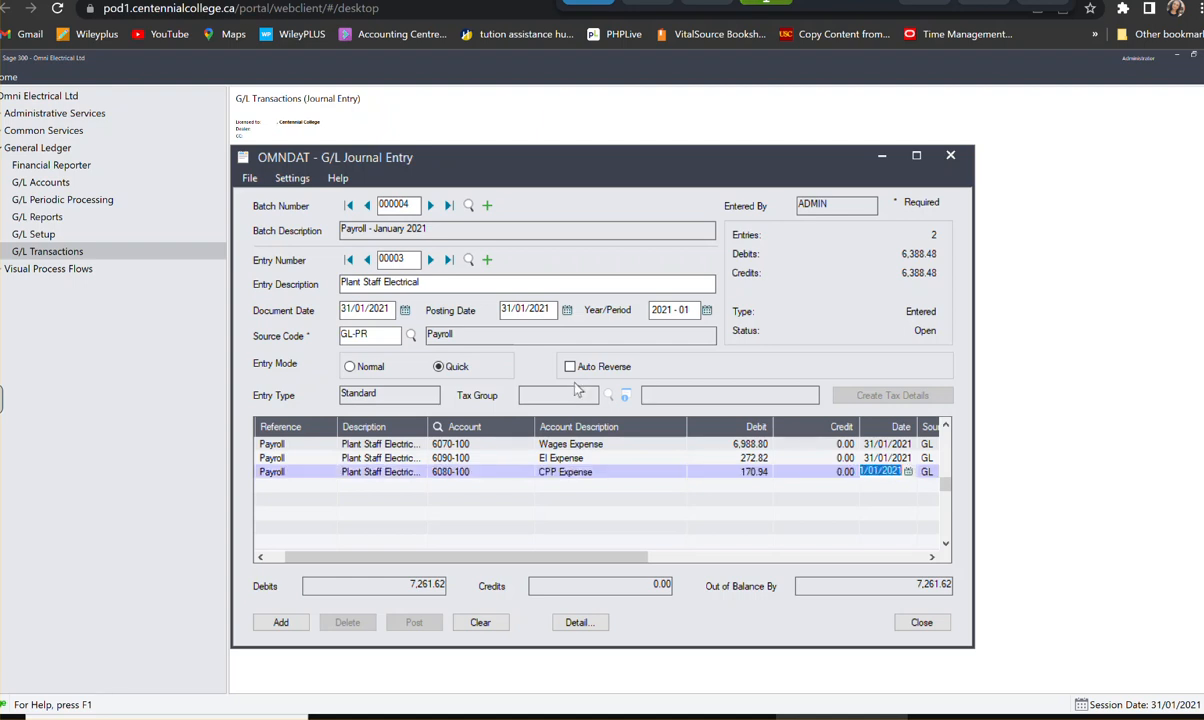
{"action": "key", "text": "Tab"}
{"action": "key", "text": "Tab"}
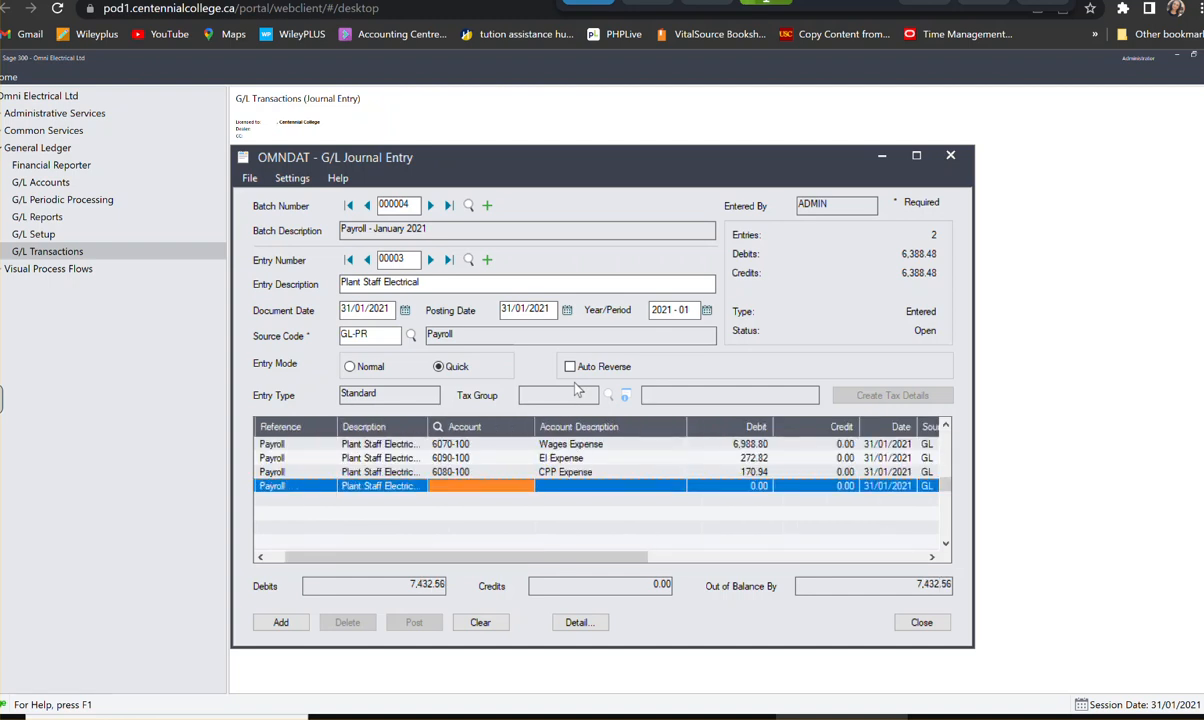
- Assign the fourth detail line to account 6100-100, EHT Expense, with a debit of 94.08, and start the fifth line
{"action": "type", "text": "61"}
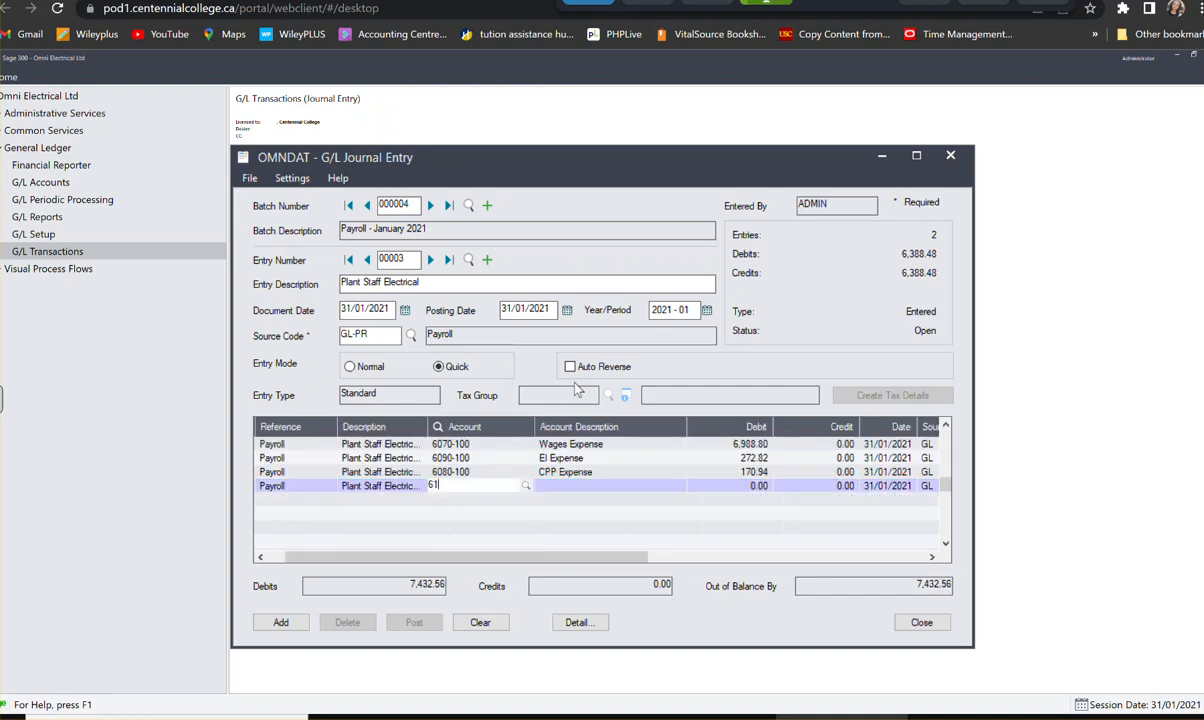
{"action": "type", "text": "00-100100"}
{"action": "key", "text": "Tab"}
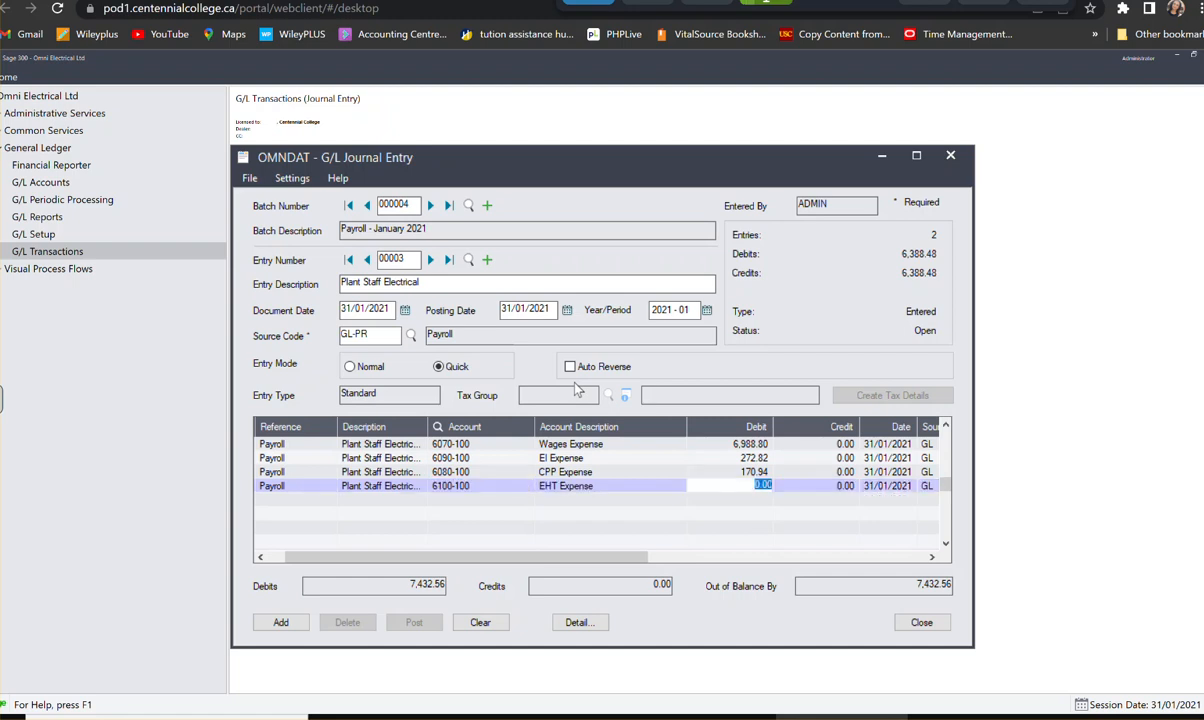
{"action": "type", "text": "94.08"}
{"action": "key", "text": "Tab"}
{"action": "key", "text": "Tab"}
{"action": "key", "text": "Tab"}
{"action": "key", "text": "Tab"}
{"action": "key", "text": "Tab"}
{"action": "key", "text": "Tab"}
{"action": "key", "text": "Tab"}
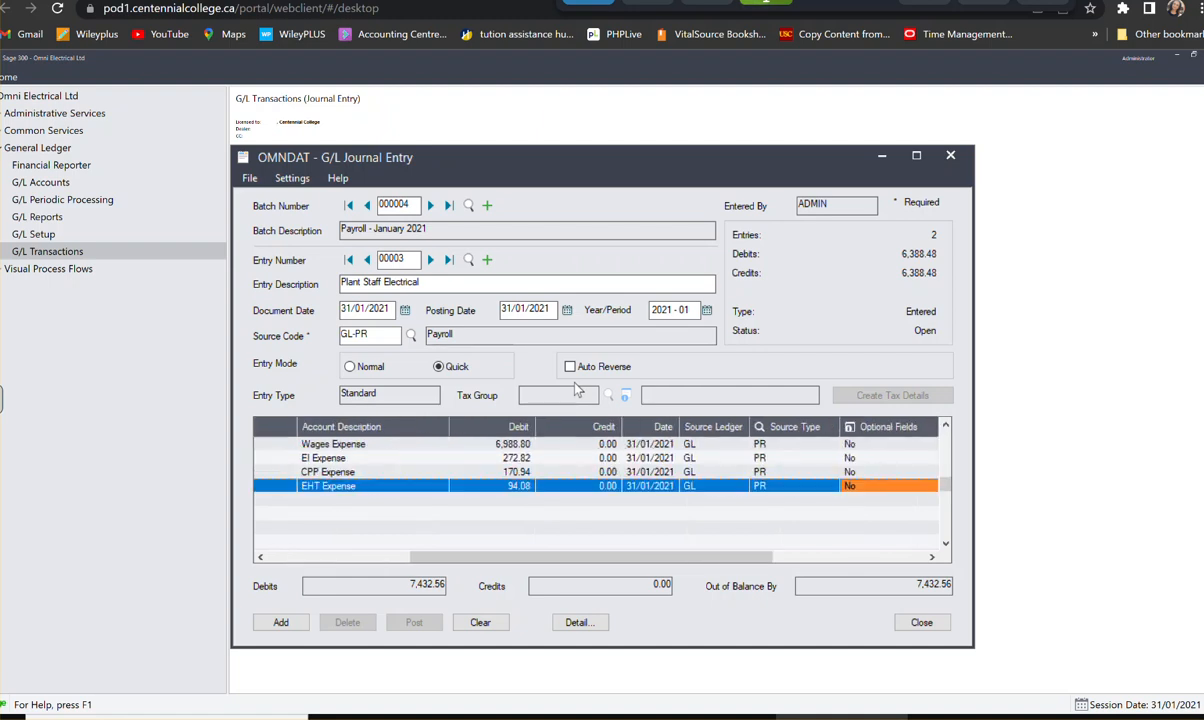
{"action": "key", "text": "Tab"}
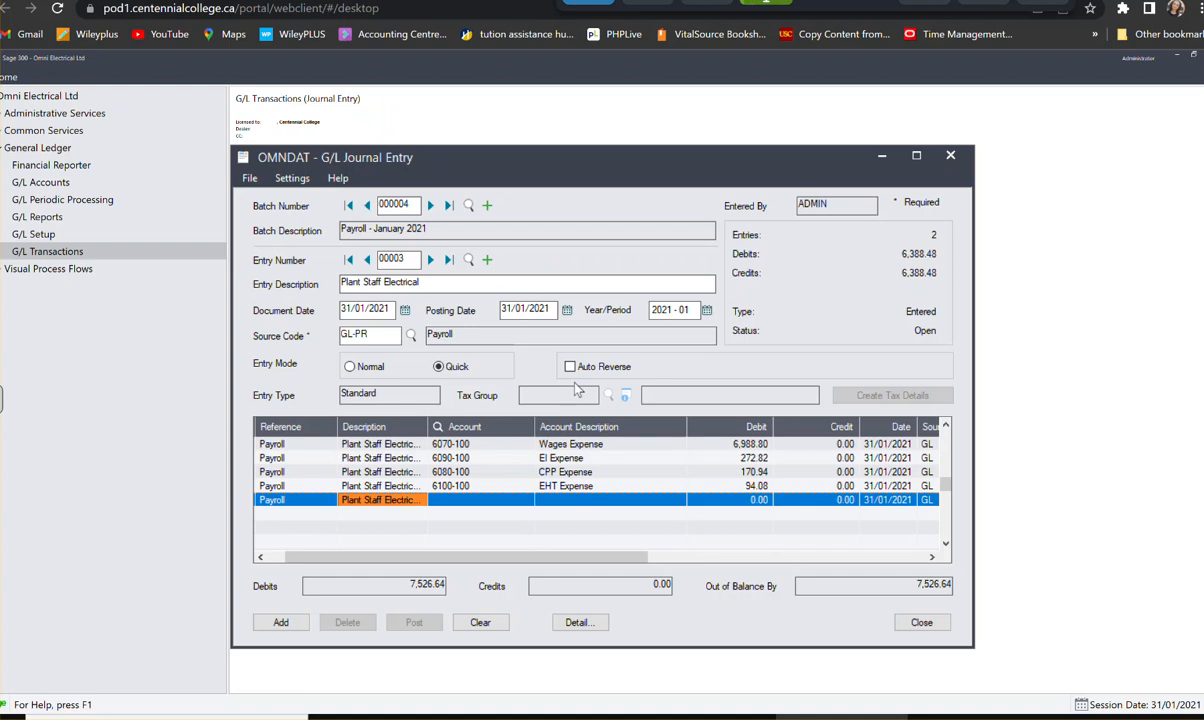
- Assign the fifth detail line to account 1010, Bank-Payroll, with a credit of 4,712.28, and start the sixth line
{"action": "key", "text": "Tab"}
{"action": "type", "text": "1010"}
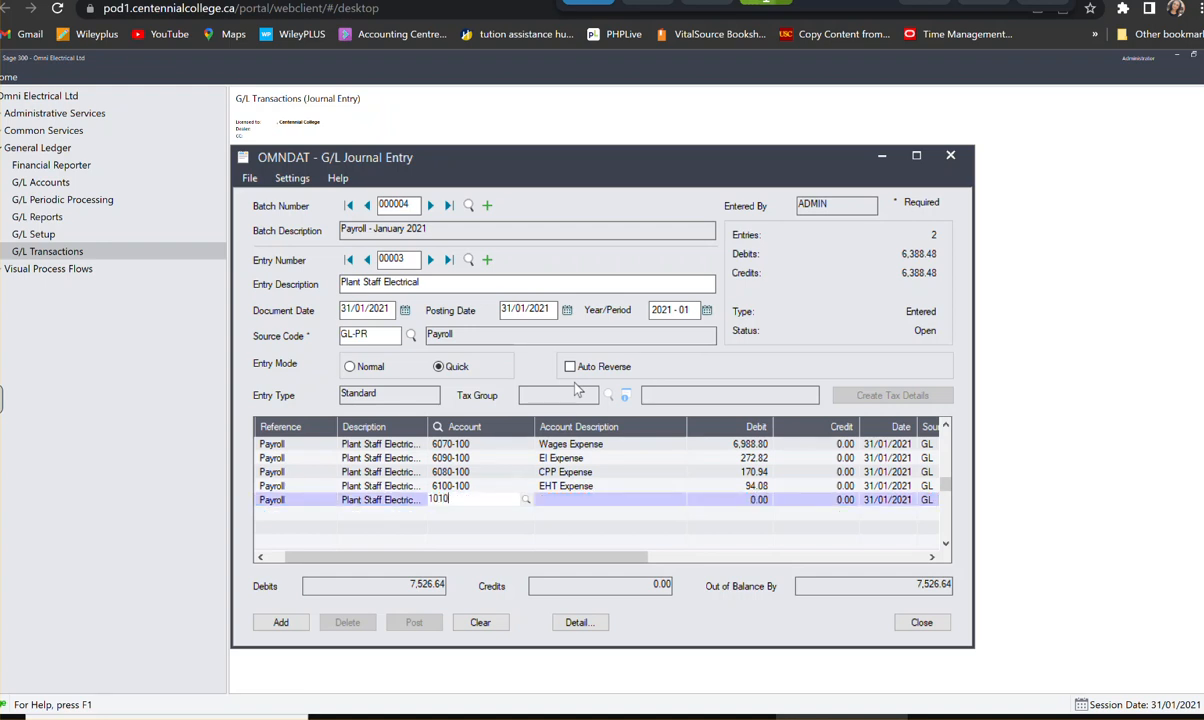
{"action": "key", "text": "Tab"}
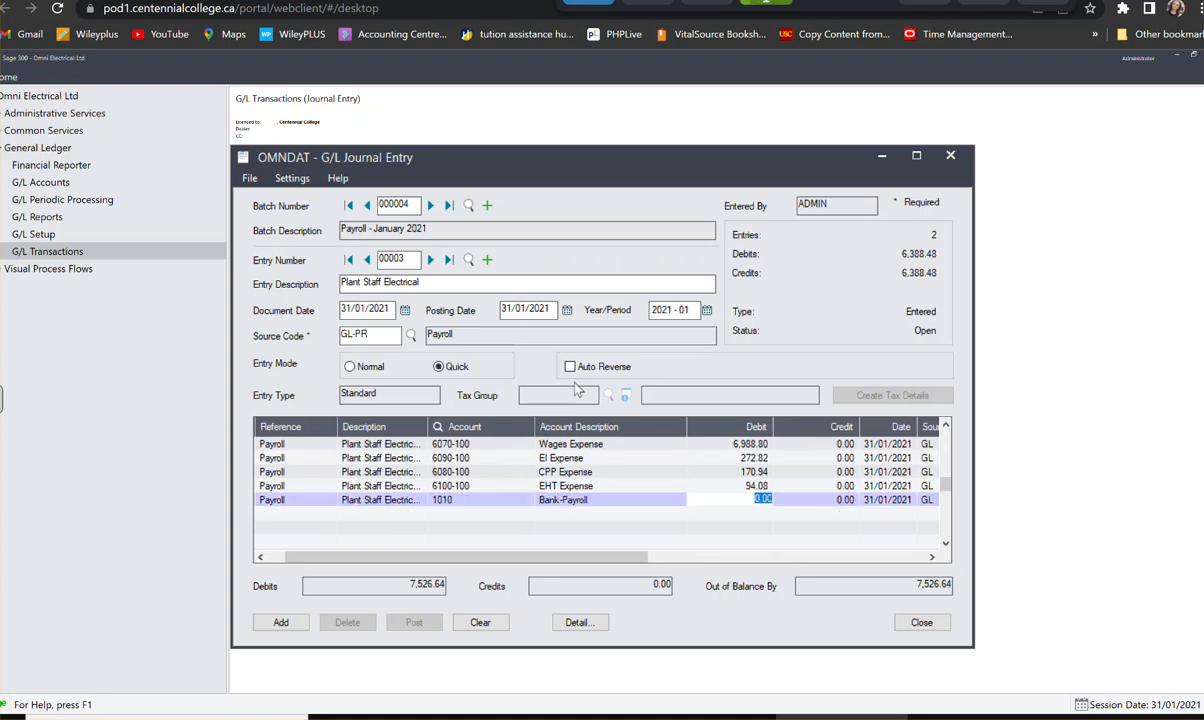
{"action": "key", "text": "Tab"}
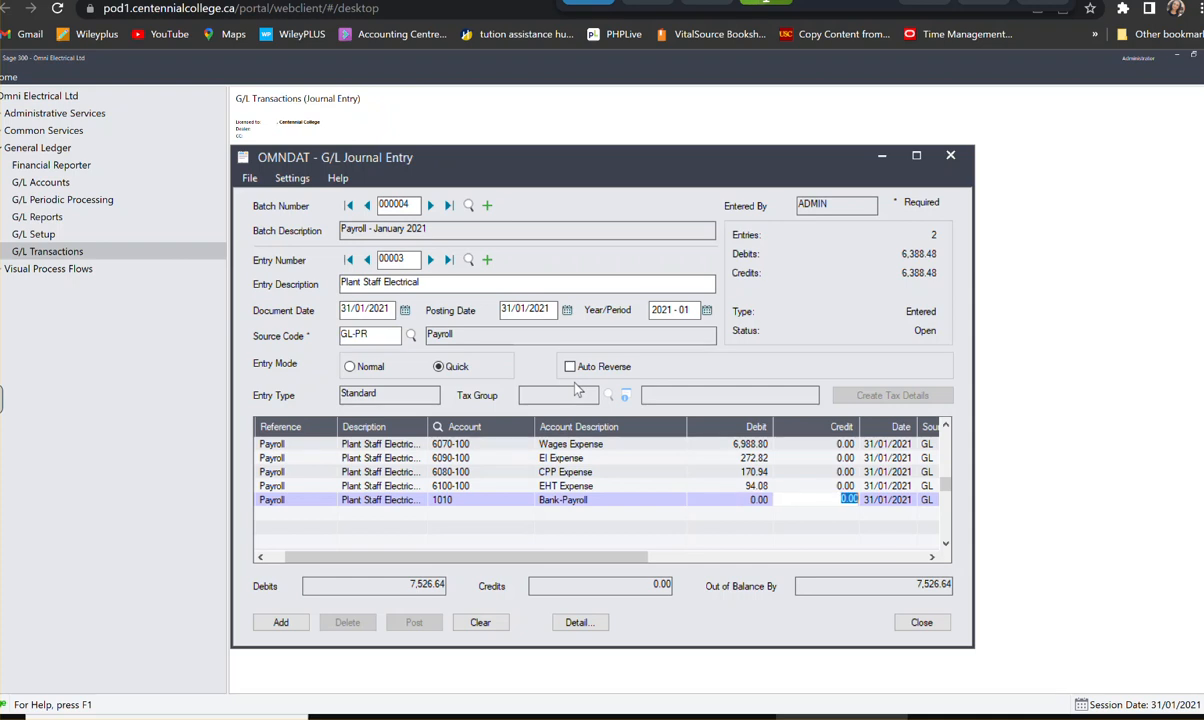
{"action": "type", "text": "4,712.28"}
{"action": "key", "text": "Tab"}
{"action": "key", "text": "Tab"}
{"action": "key", "text": "Tab"}
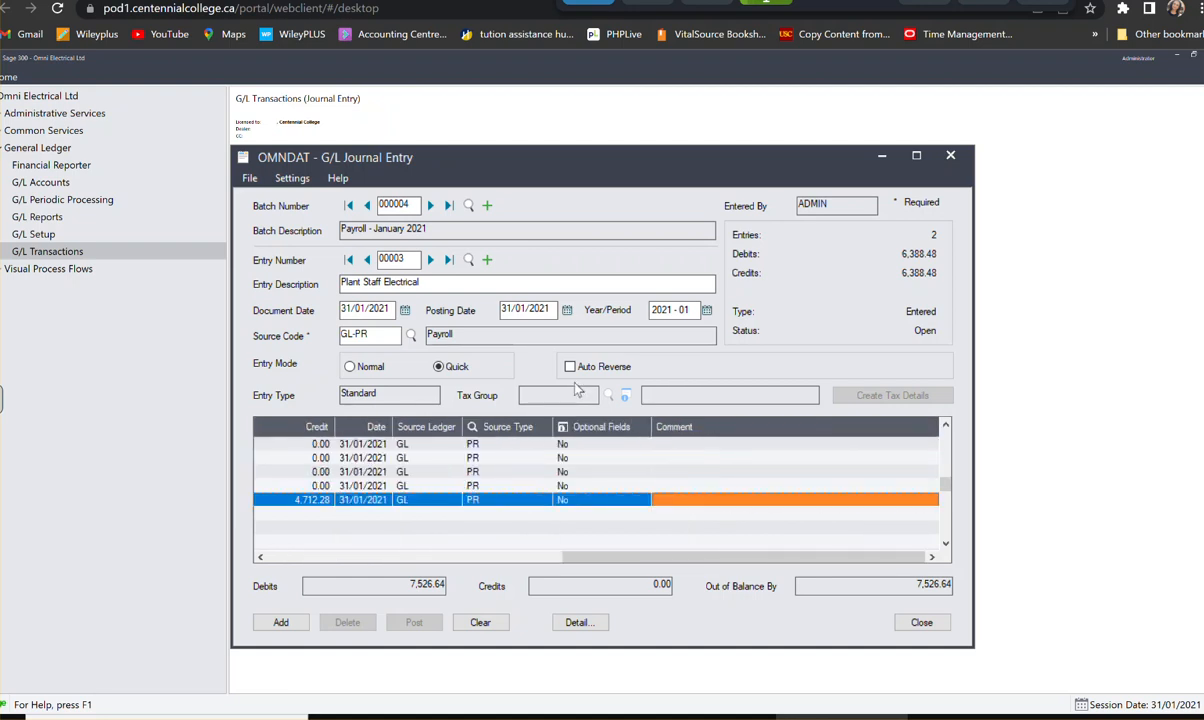
{"action": "key", "text": "Tab"}
{"action": "key", "text": "Tab"}
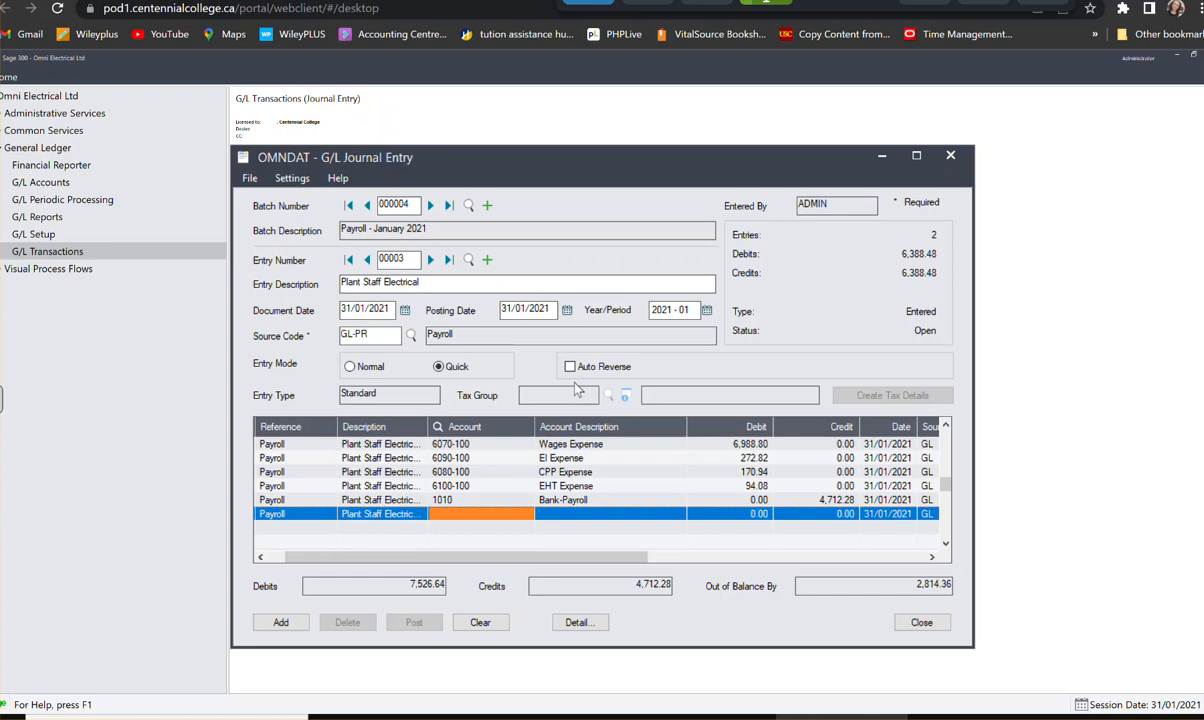
- Assign the sixth detail line to account 3250, Vacation Payable, with a credit of 268.80, and start the seventh line
{"action": "type", "text": "3250"}
{"action": "key", "text": "Tab"}
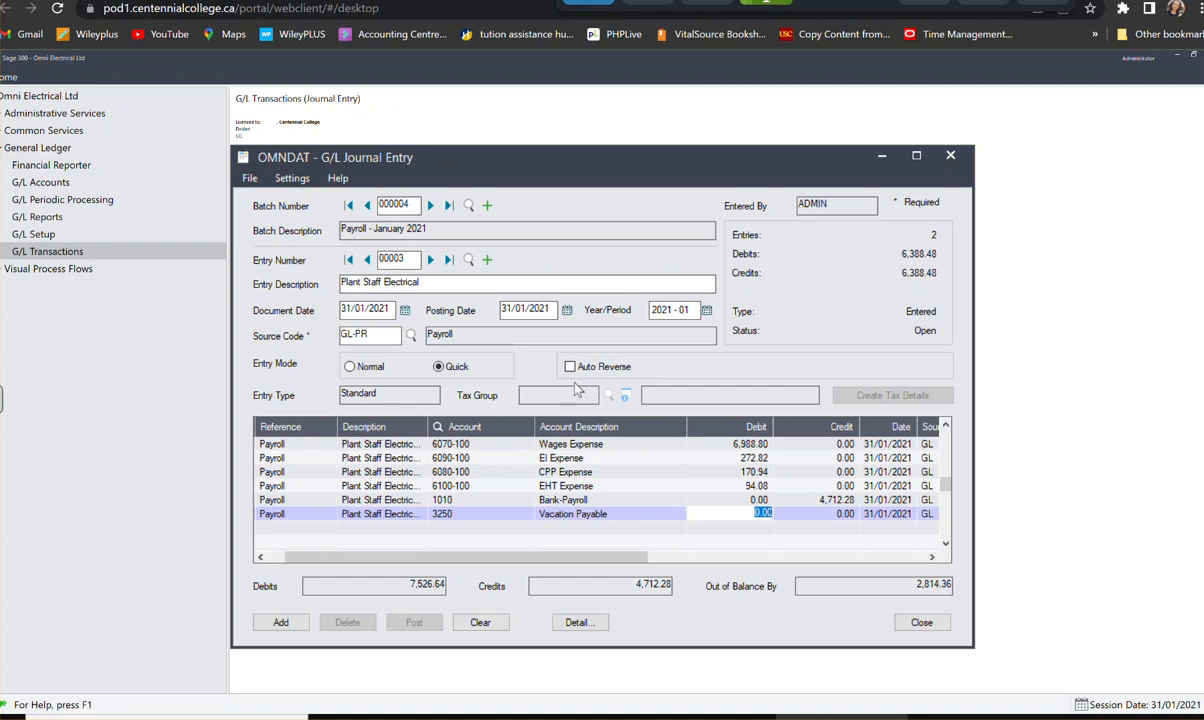
{"action": "key", "text": "Tab"}
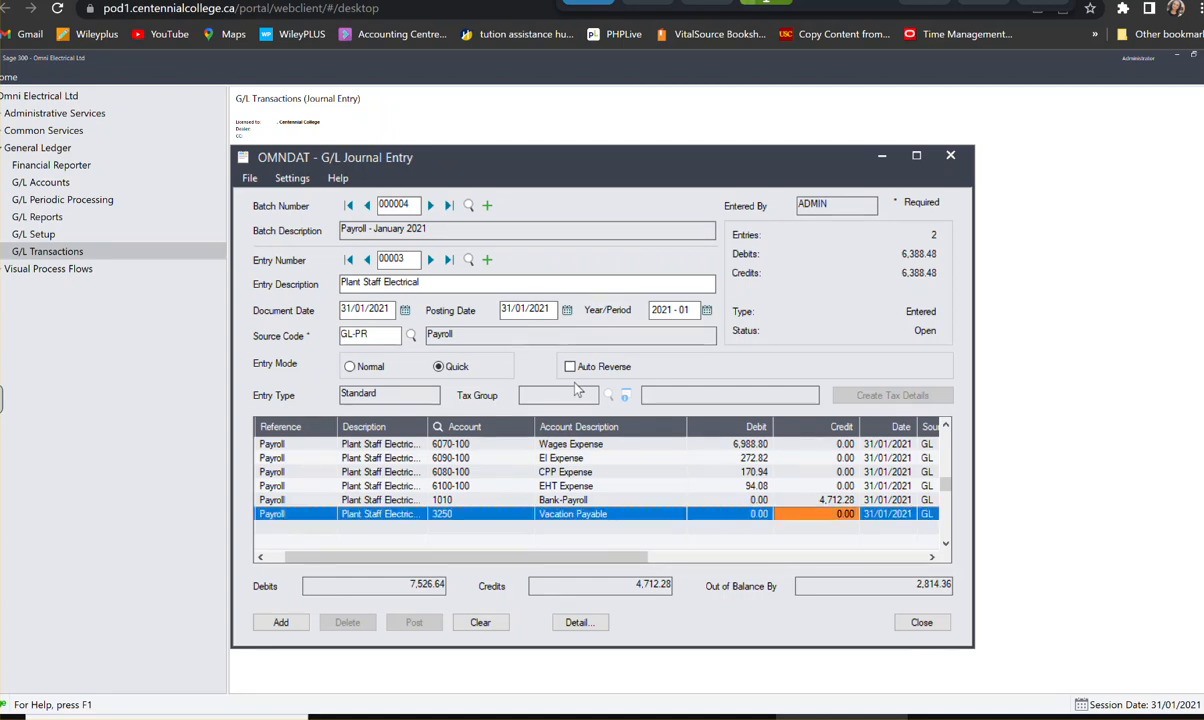
{"action": "type", "text": "268"}
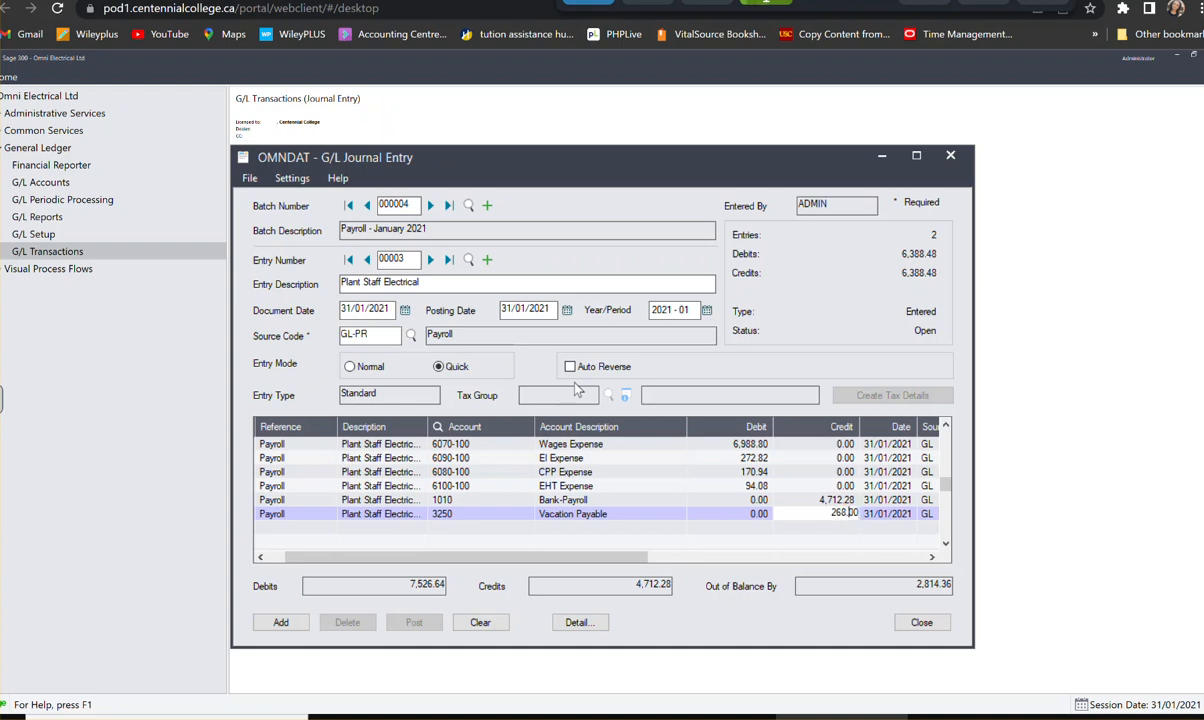
{"action": "type", "text": ".8"}
{"action": "key", "text": "Tab"}
{"action": "key", "text": "Tab"}
{"action": "key", "text": "Tab"}
{"action": "key", "text": "Tab"}
{"action": "key", "text": "Tab"}
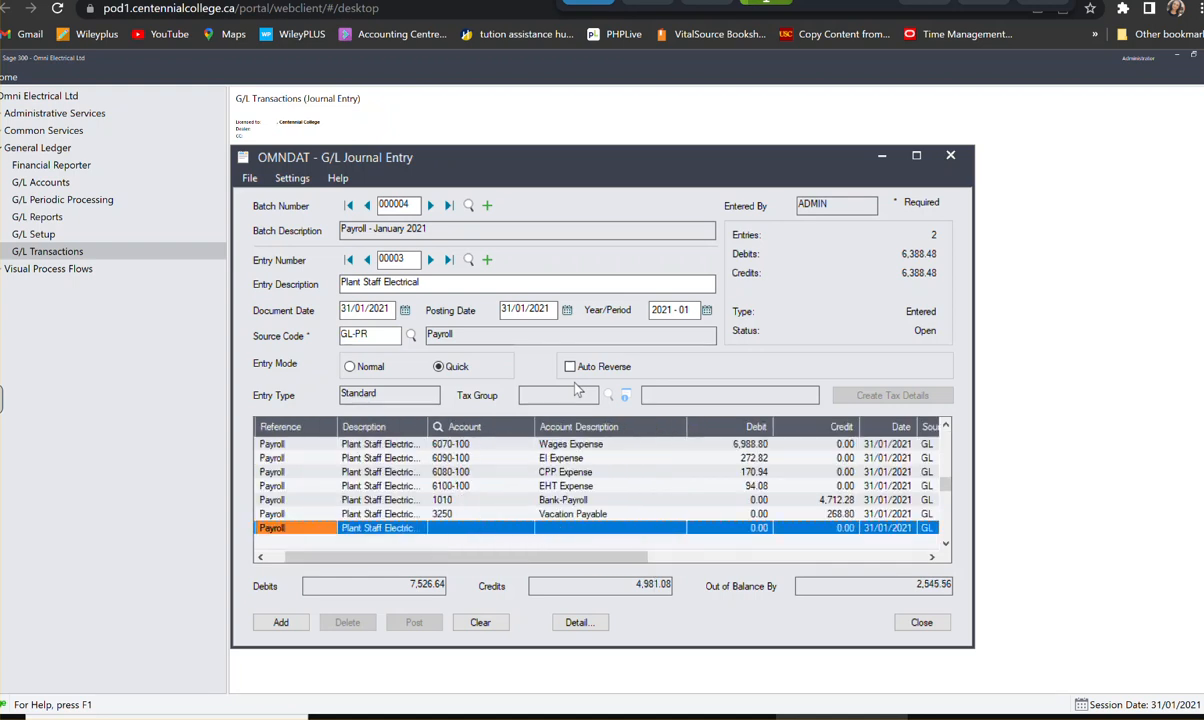
{"action": "key", "text": "Tab"}
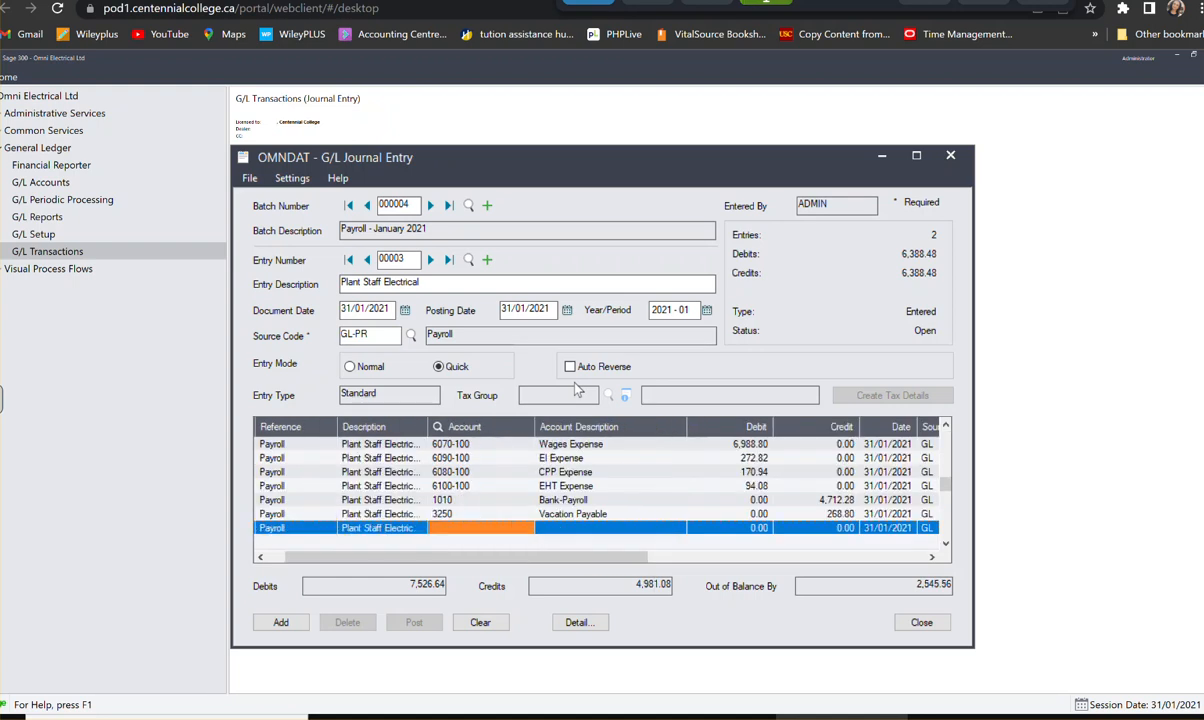
- Assign the seventh detail line to account 3220, EI Payable, with a credit of 467.70, and start the eighth line
{"action": "type", "text": "3220"}
{"action": "key", "text": "Tab"}
{"action": "key", "text": "Tab"}
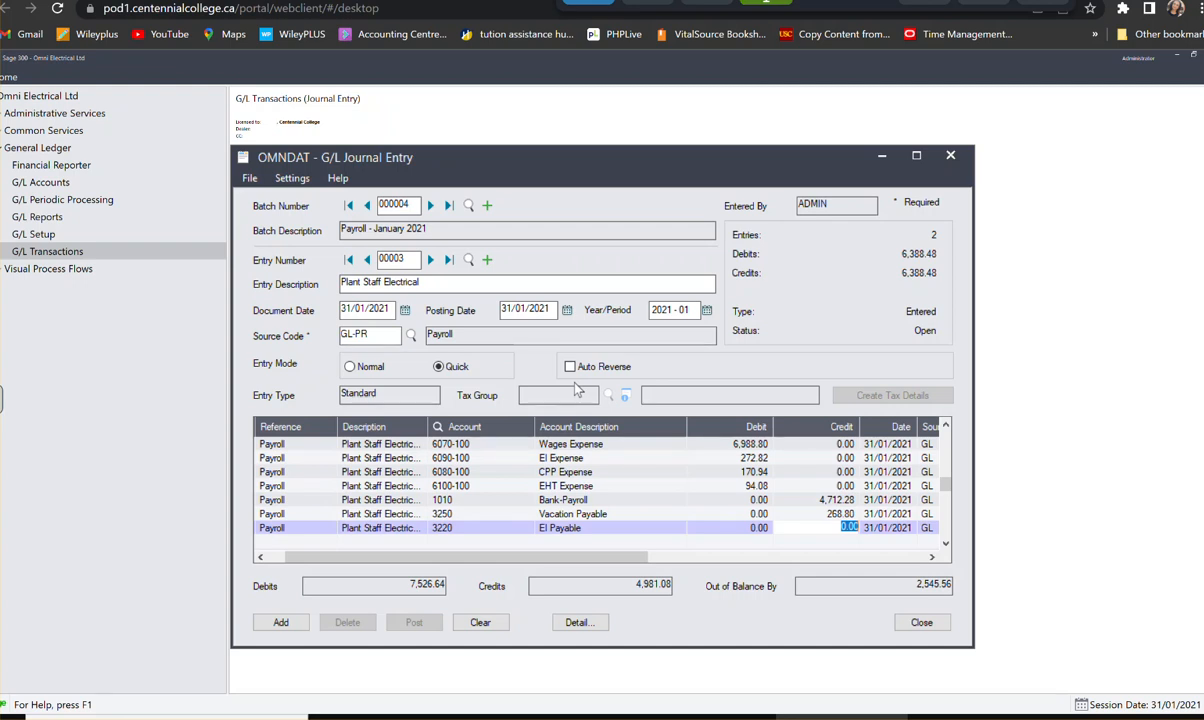
{"action": "type", "text": "341.00"}
{"action": "key", "text": "BackSpace"}
{"action": "key", "text": "BackSpace"}
{"action": "type", "text": "467.70"}
{"action": "key", "text": "Tab"}
{"action": "key", "text": "Tab"}
{"action": "key", "text": "Tab"}
{"action": "key", "text": "Tab"}
{"action": "key", "text": "Tab"}
{"action": "key", "text": "Tab"}
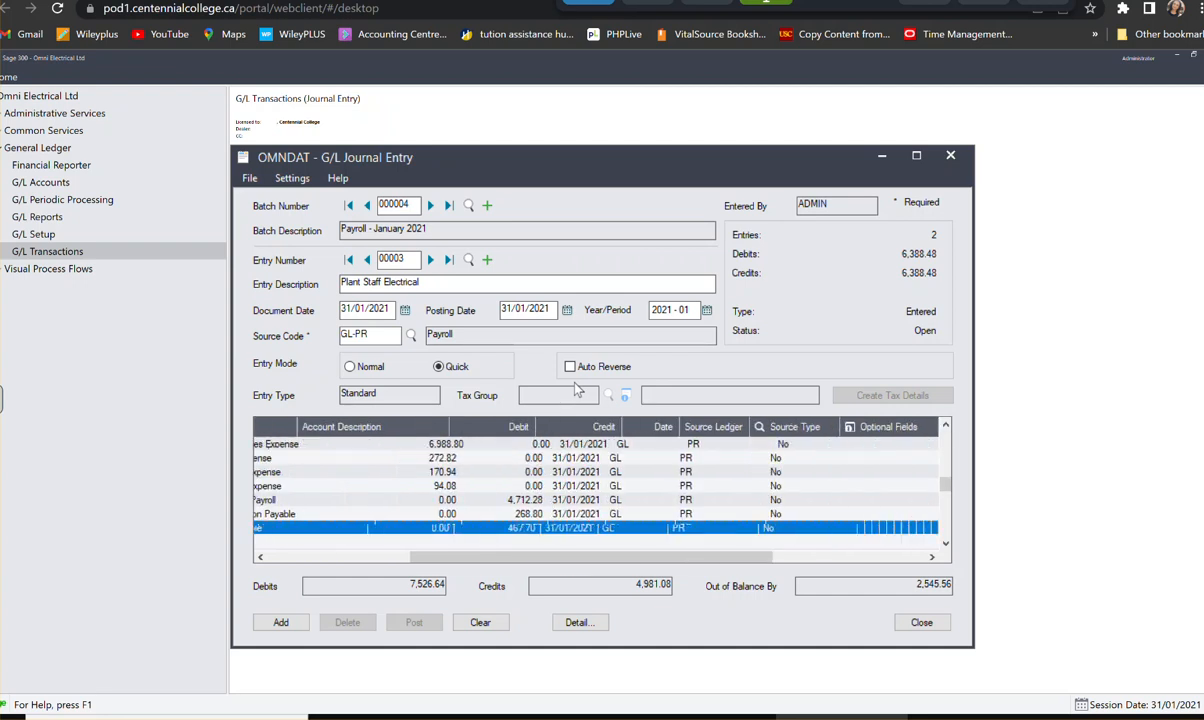
{"action": "key", "text": "Tab"}
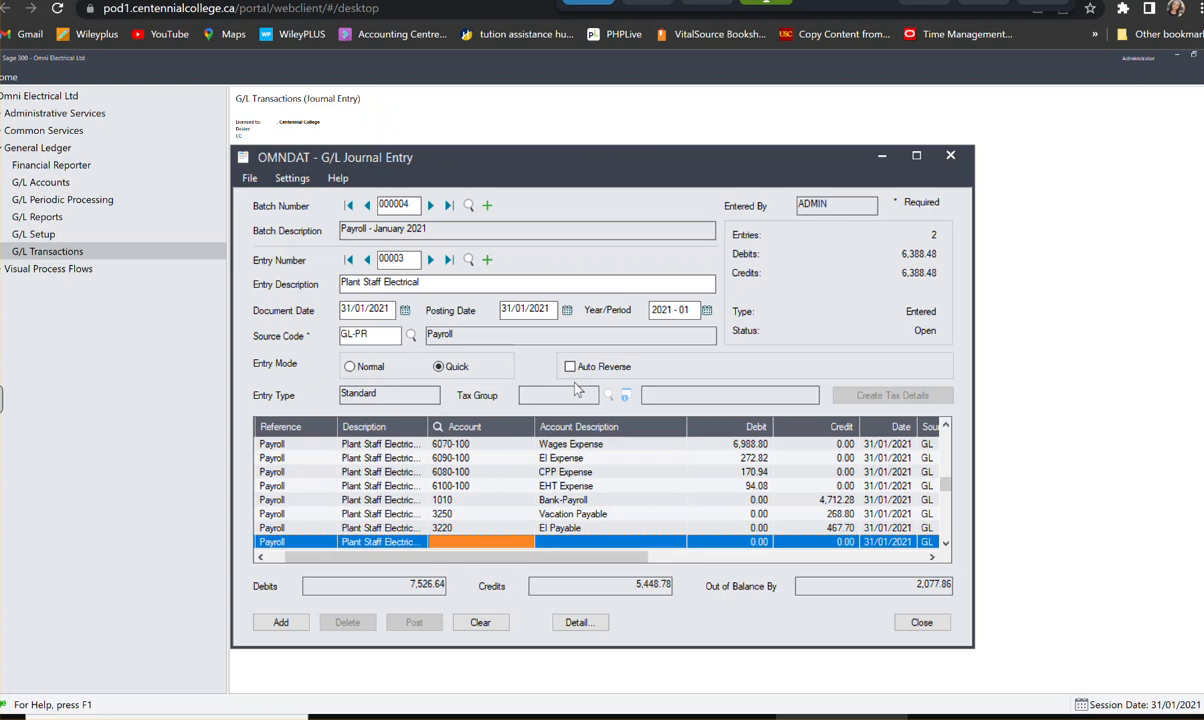
- Assign the eighth detail line to account 3210, CPP Payable, with a credit of 341.88, and start the ninth line
{"action": "type", "text": "3210"}
{"action": "key", "text": "Tab"}
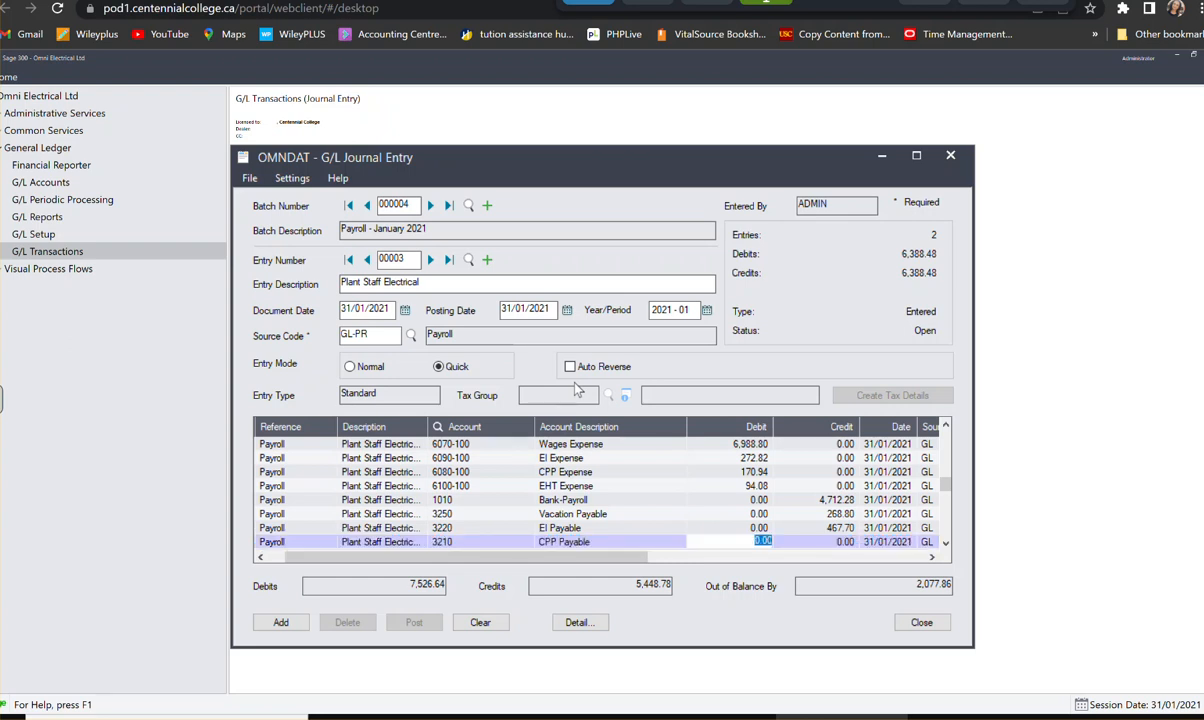
{"action": "key", "text": "Tab"}
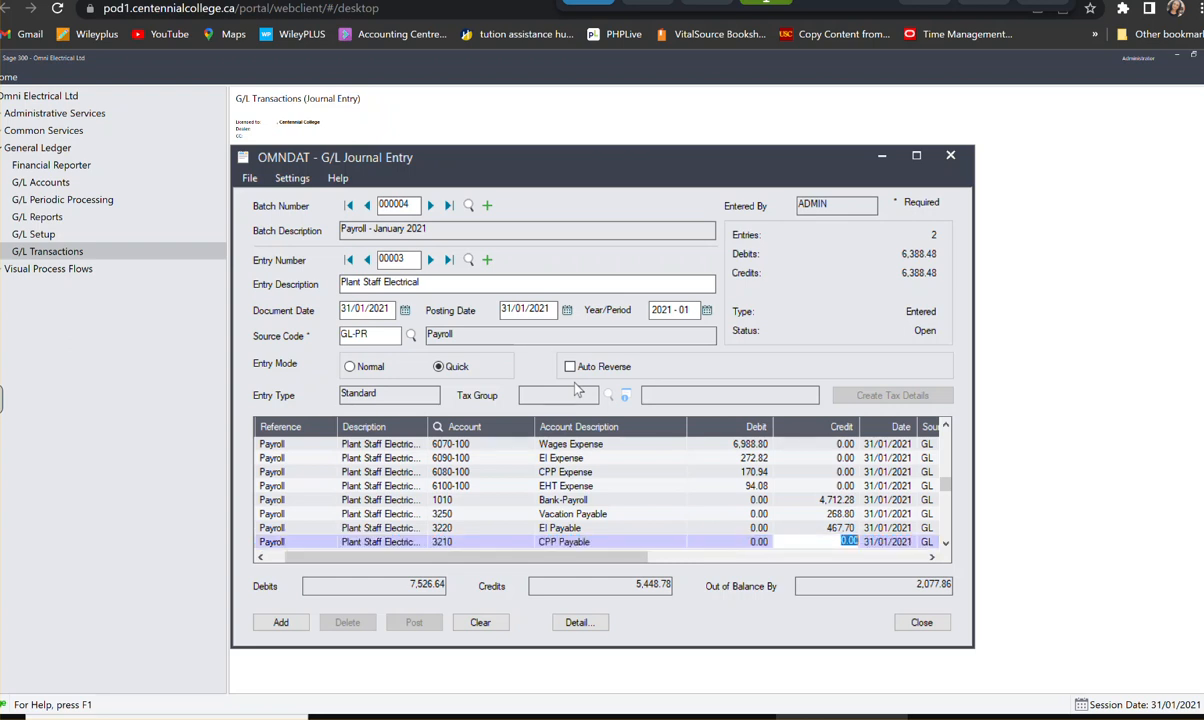
{"action": "type", "text": "341.88"}
{"action": "key", "text": "Tab"}
{"action": "key", "text": "Tab"}
{"action": "key", "text": "Tab"}
{"action": "key", "text": "Tab"}
{"action": "key", "text": "Tab"}
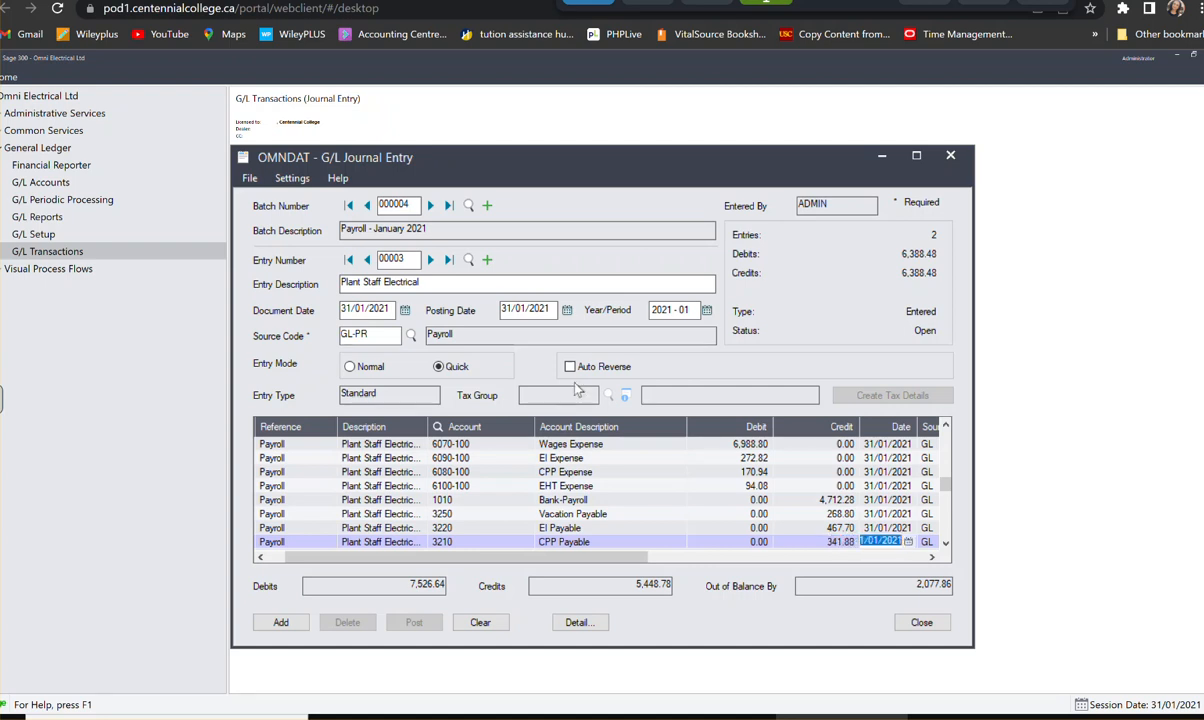
{"action": "key", "text": "Tab"}
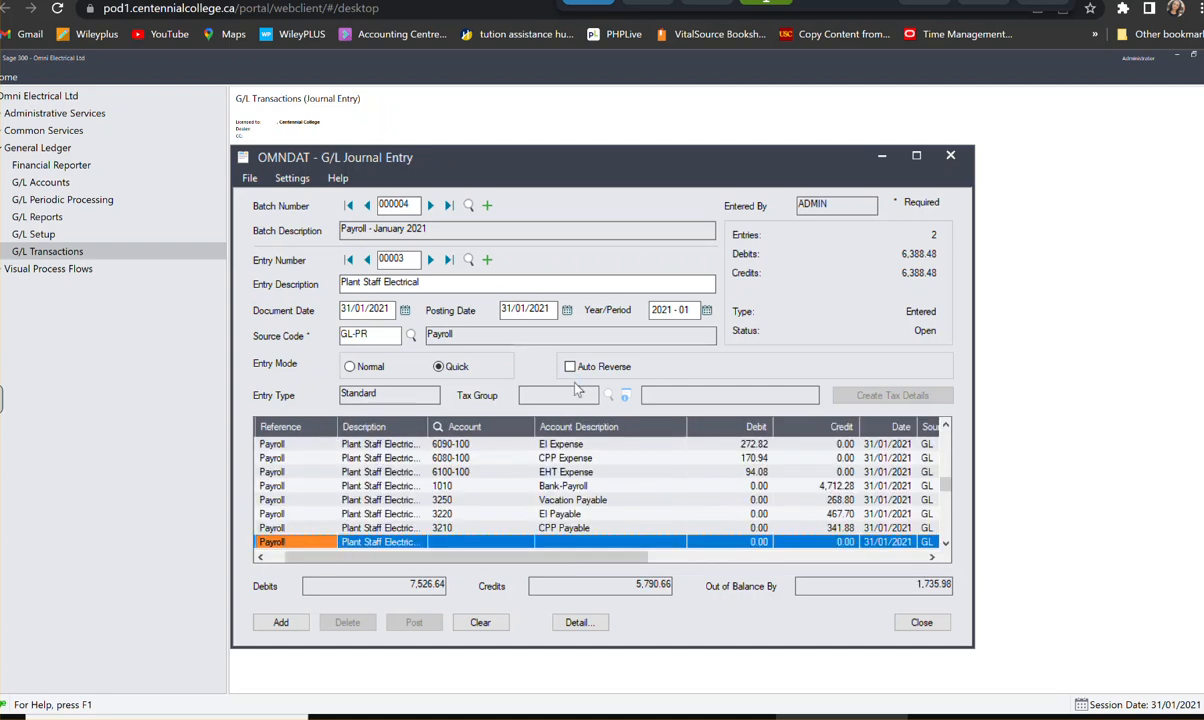
{"action": "key", "text": "Tab"}
{"action": "key", "text": "Tab"}
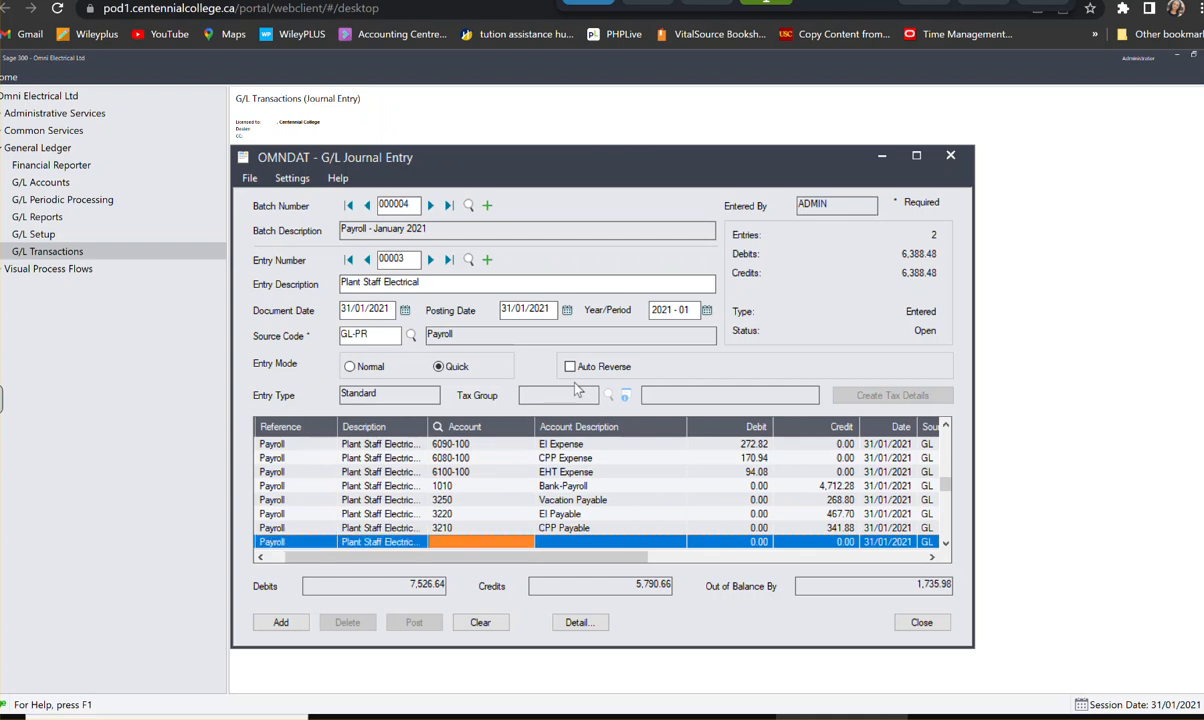
- Assign the ninth detail line to account 3200, Income Tax Payable, with a credit of 1,641.90, and start the tenth line
{"action": "type", "text": "3200"}
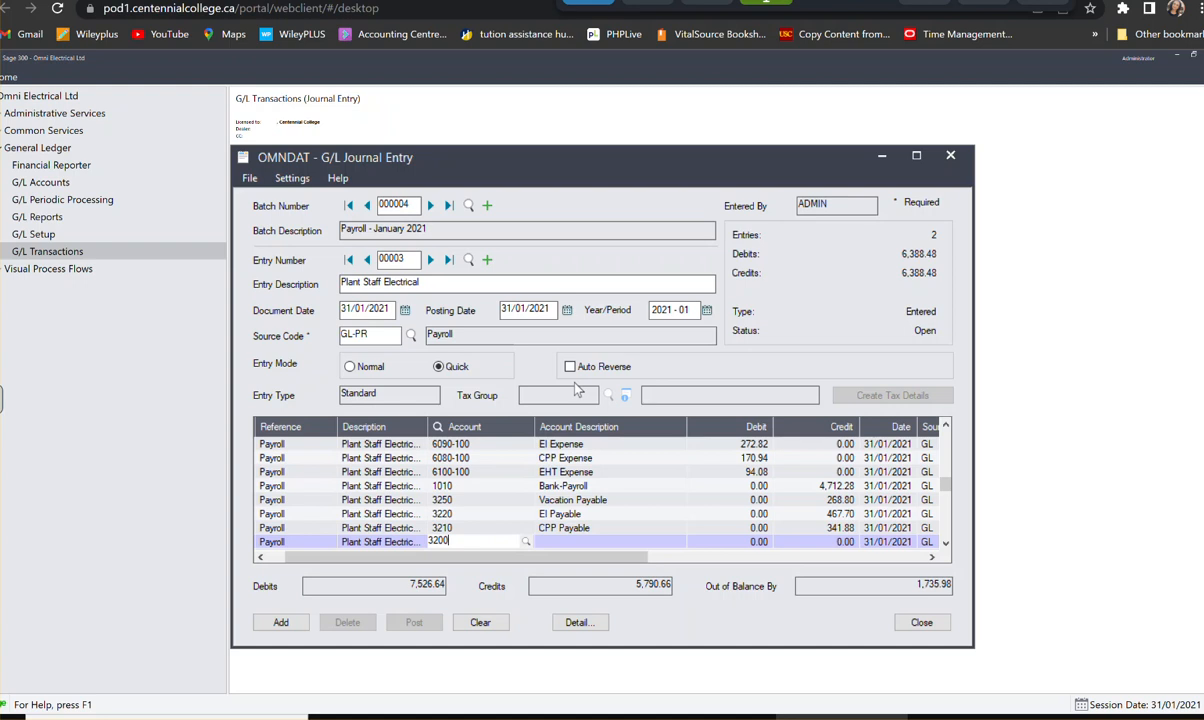
{"action": "key", "text": "Tab"}
{"action": "key", "text": "Tab"}
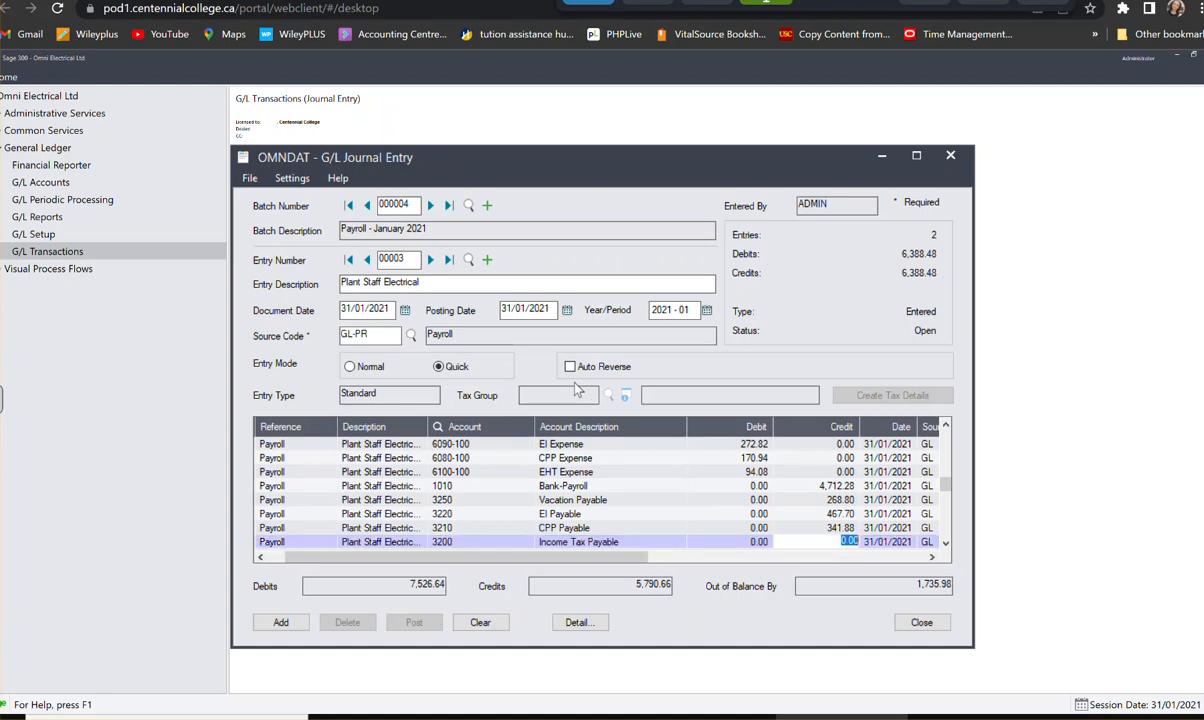
{"action": "type", "text": "1,641.9"}
{"action": "key", "text": "Tab"}
{"action": "key", "text": "Tab"}
{"action": "key", "text": "Tab"}
{"action": "key", "text": "Tab"}
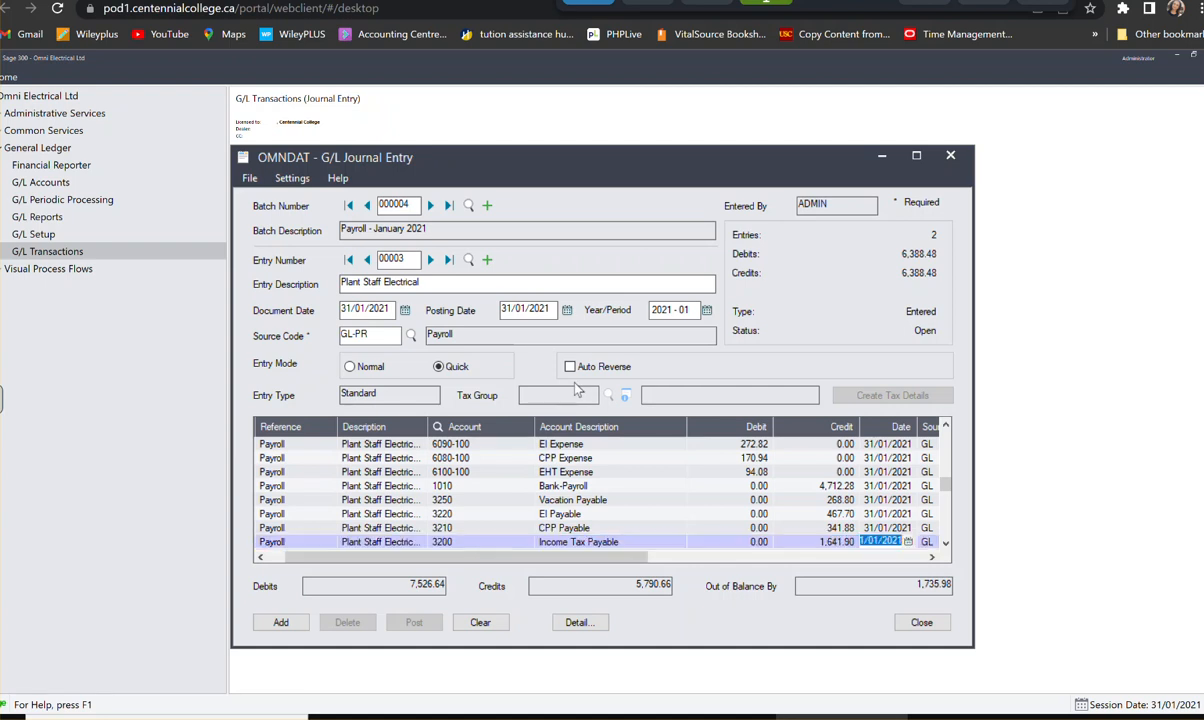
{"action": "key", "text": "Tab"}
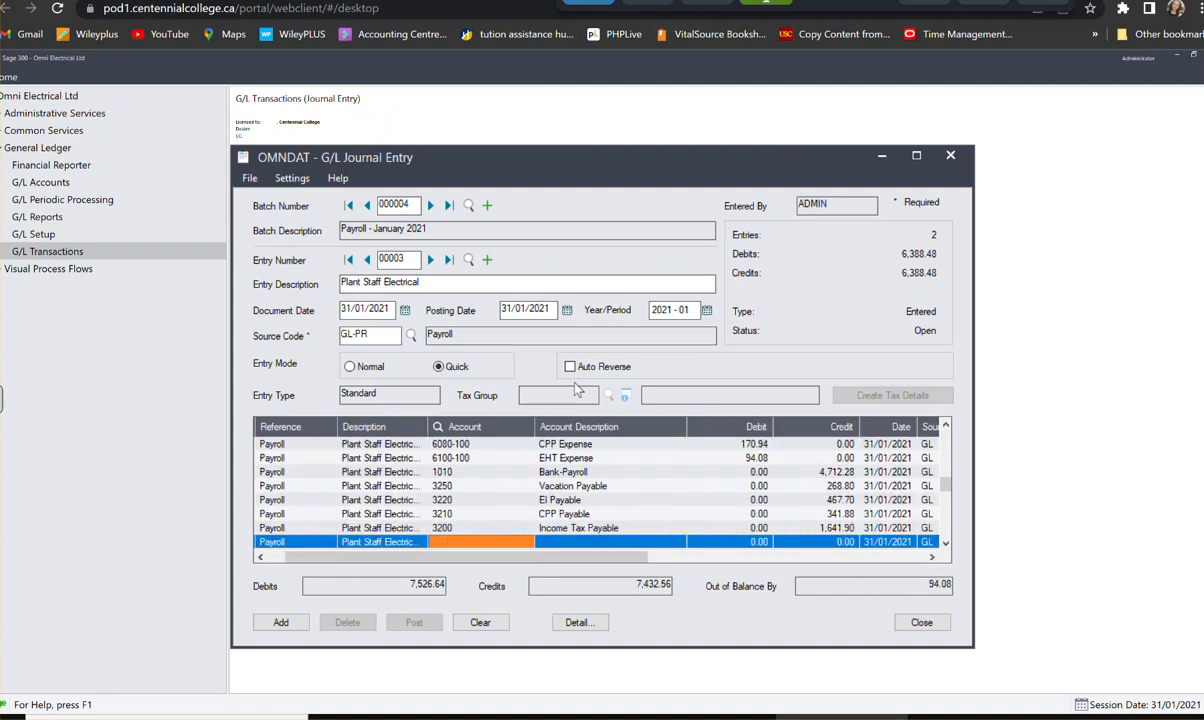
- Assign the tenth detail line to account 3230, Employer's Health Tax Payable, with a credit of 94.08, and add the Plant Staff Electrical entry to the batch
{"action": "type", "text": "3230"}
{"action": "key", "text": "Tab"}
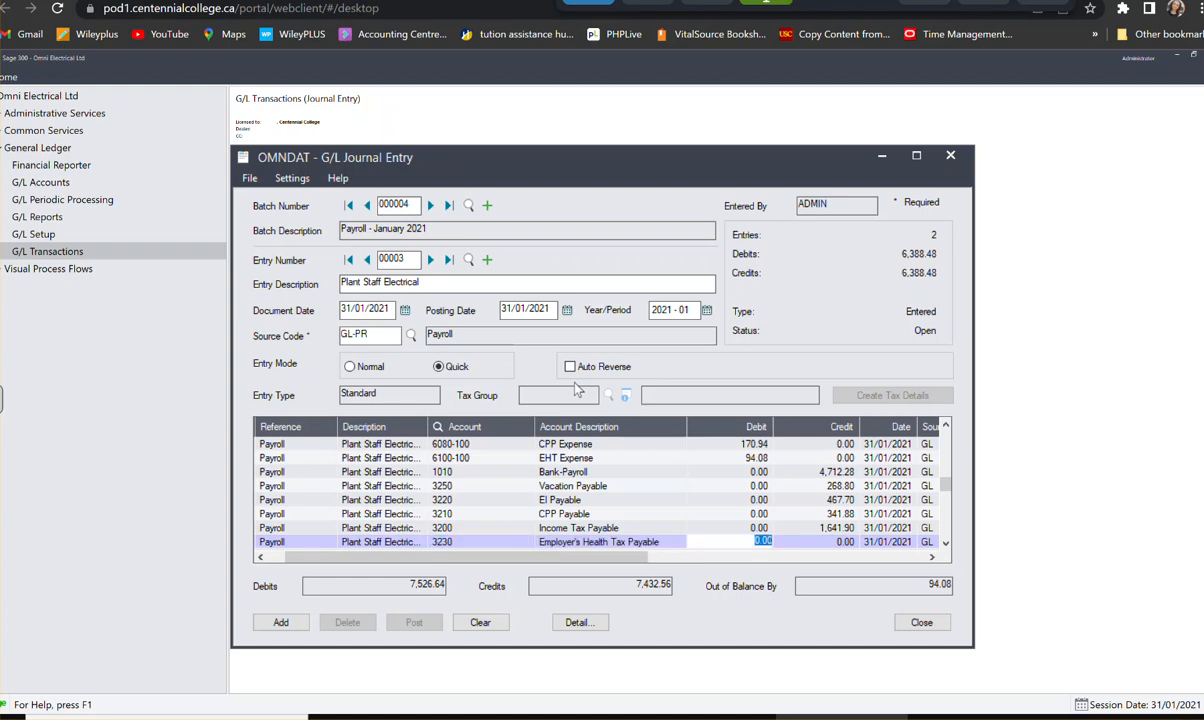
{"action": "key", "text": "Tab"}
{"action": "key", "text": "Tab"}
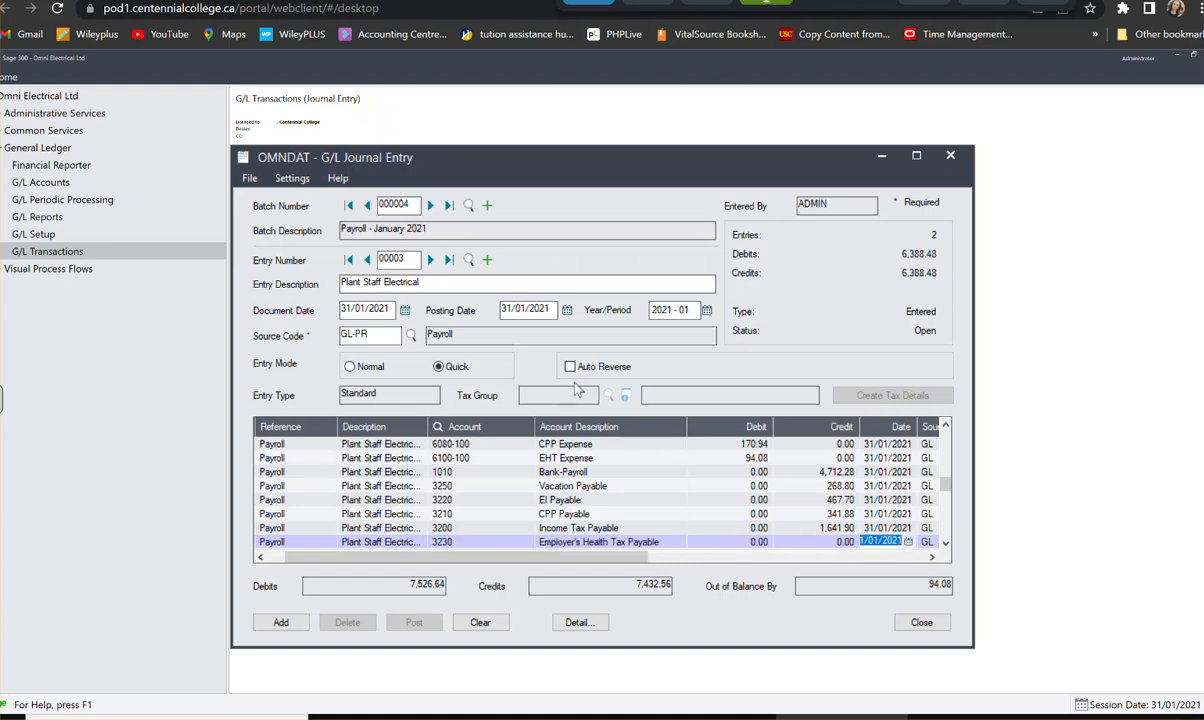
{"action": "key", "text": "shift+Tab"}
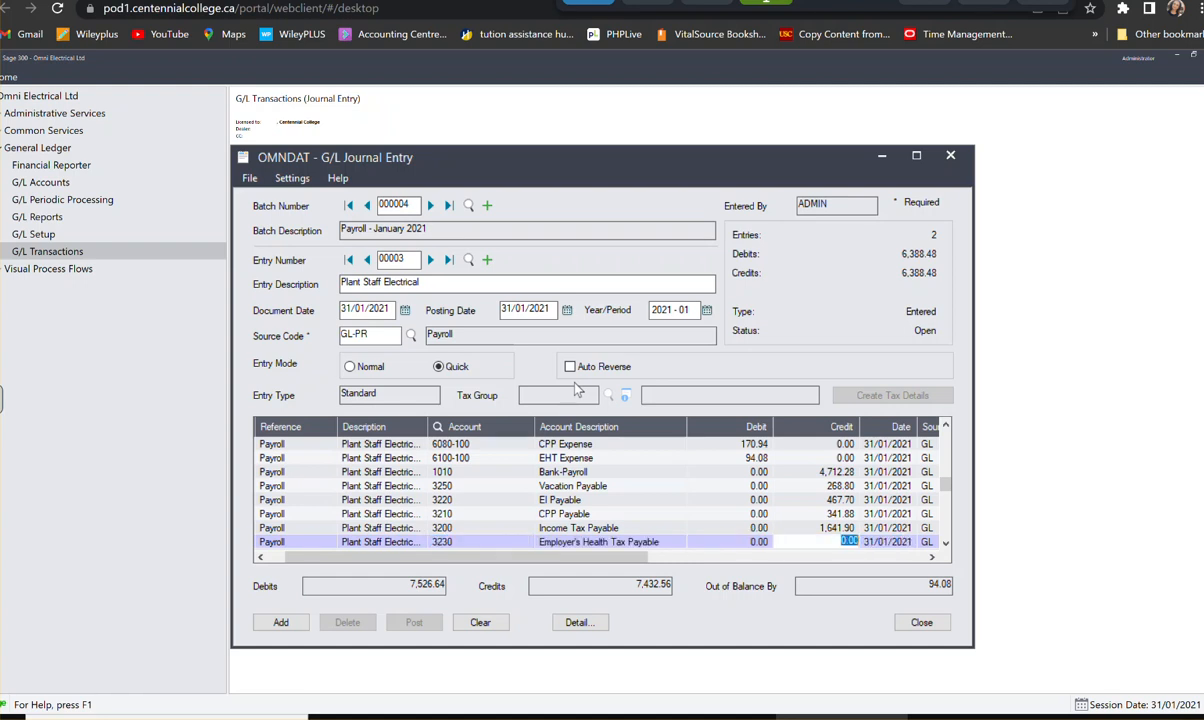
{"action": "type", "text": "94.08"}
{"action": "key", "text": "Tab"}
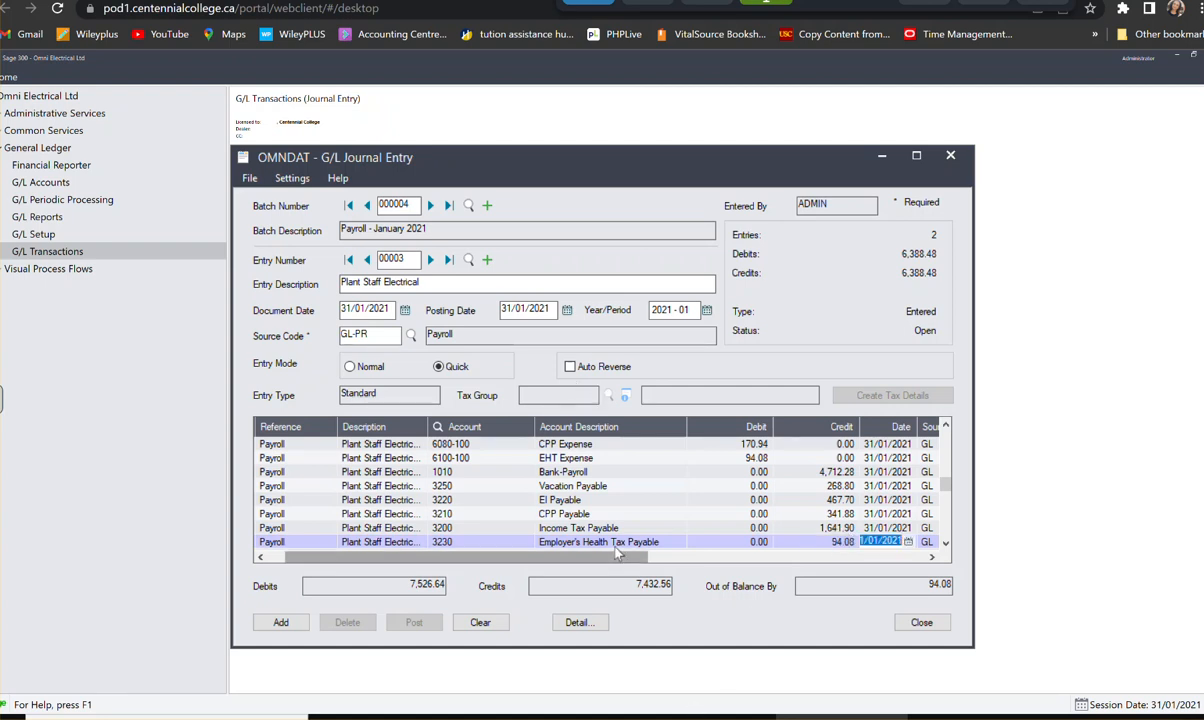
{"action": "key", "text": "Return"}
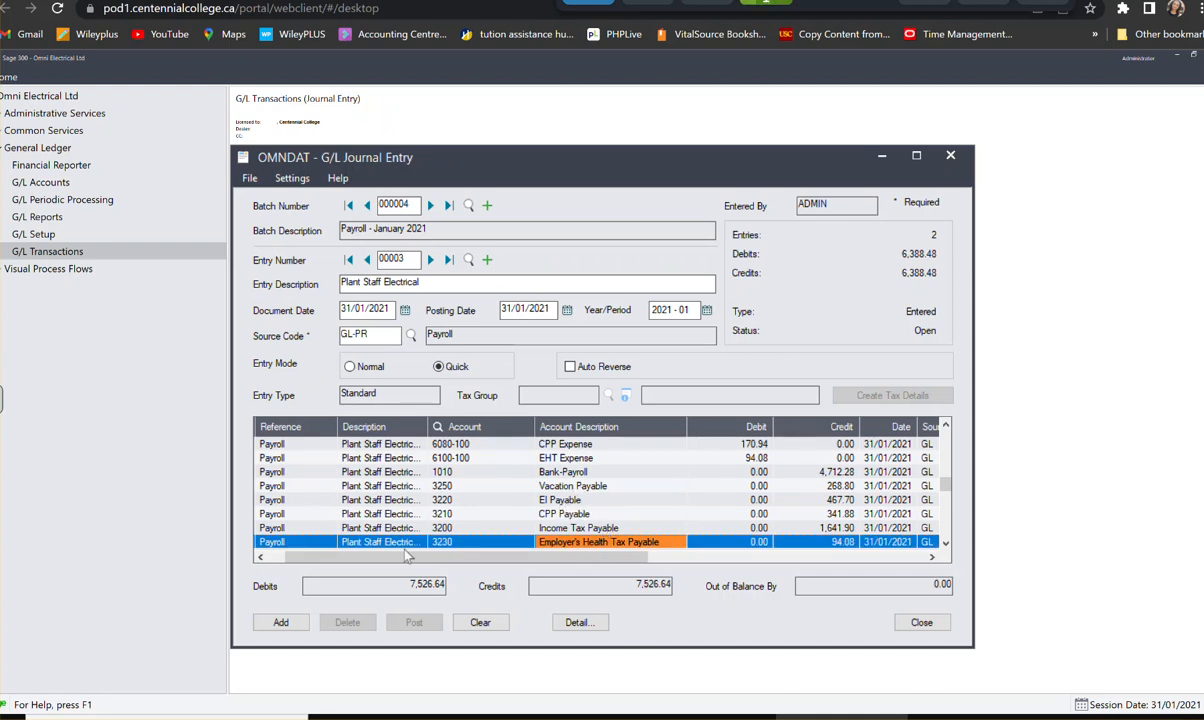
{"action": "left_click", "coordinate": [280, 623]}
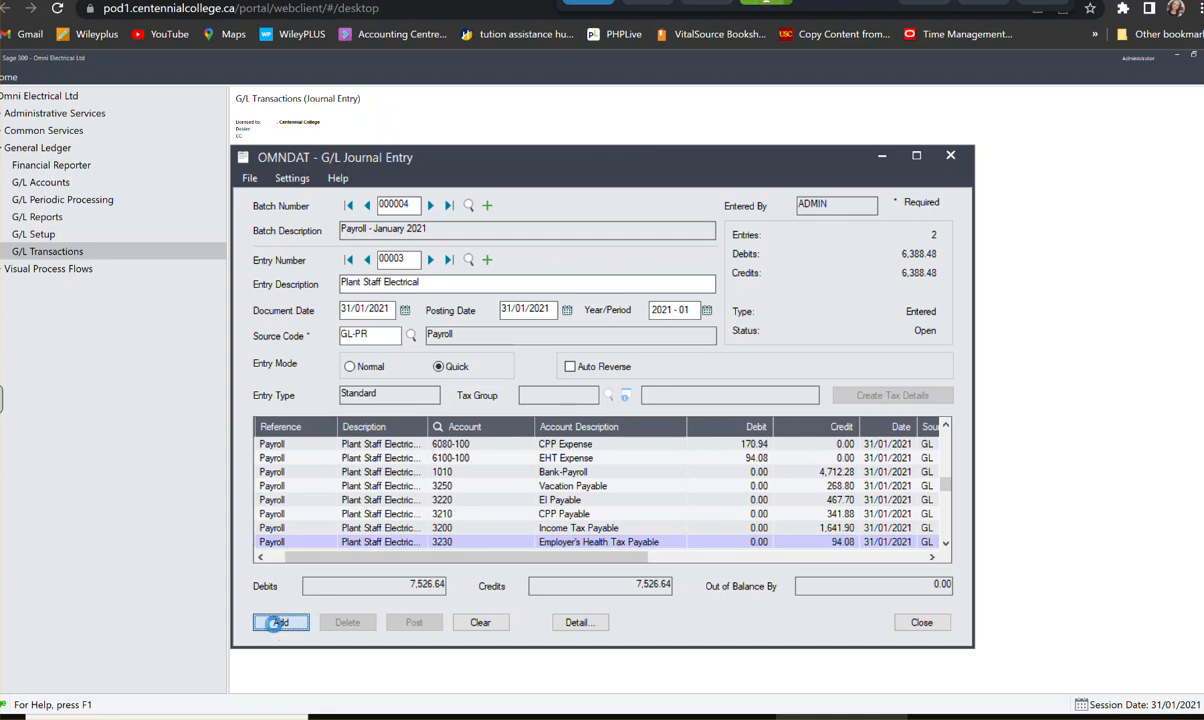
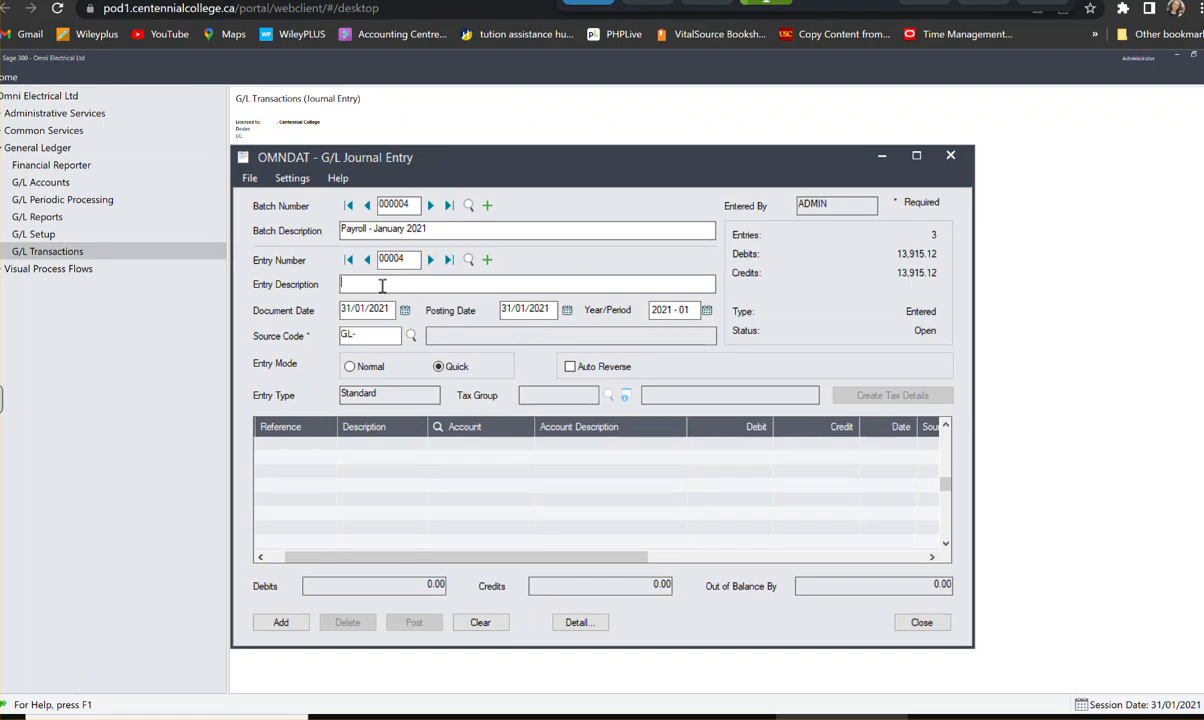
- Enter Plant Staff- MAchinery as the description of entry 00004 in the January 2021 payroll batch
{"action": "type", "text": "Plant Staff"}
{"action": "key", "text": "BackSpace"}
{"action": "key", "text": "BackSpace"}
{"action": "key", "text": "BackSpace"}
{"action": "key", "text": "BackSpace"}
{"action": "type", "text": "taff- MAchinery"}
{"action": "key", "text": "Tab"}
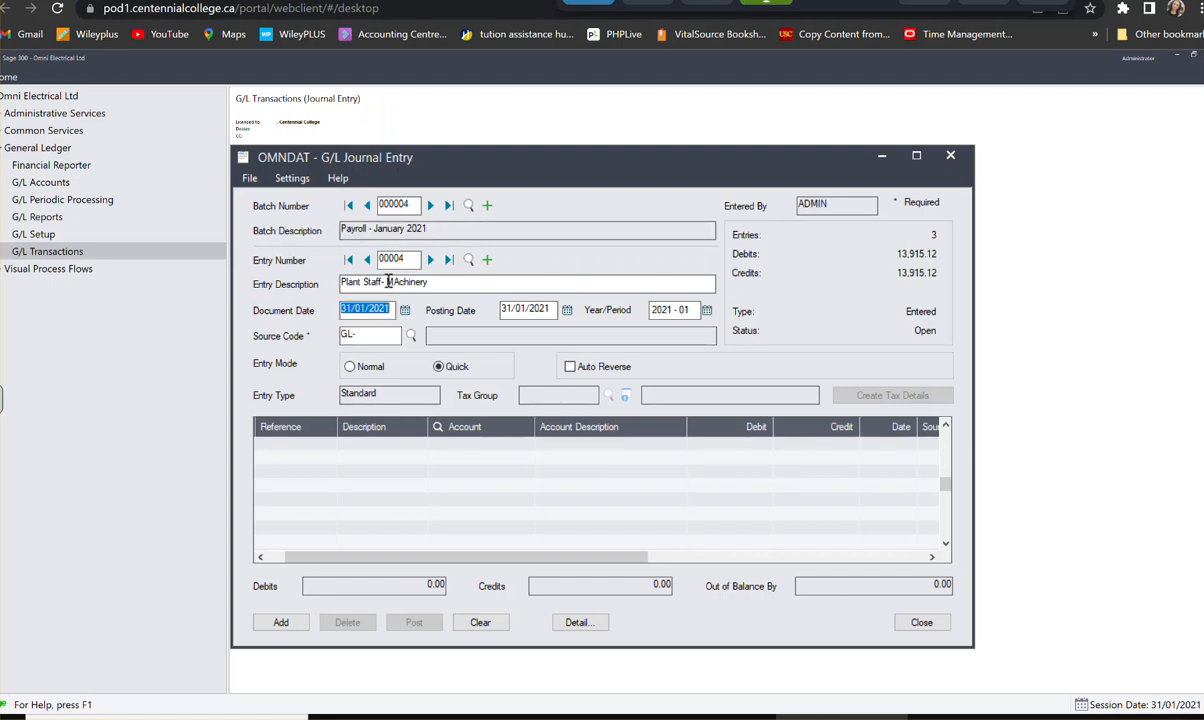
- Set the entry's source code to GL-PR, Payroll, keeping the document and posting dates as they are
{"action": "key", "text": "Tab"}
{"action": "key", "text": "Tab"}
{"action": "key", "text": "Tab"}
{"action": "key", "text": "Tab"}
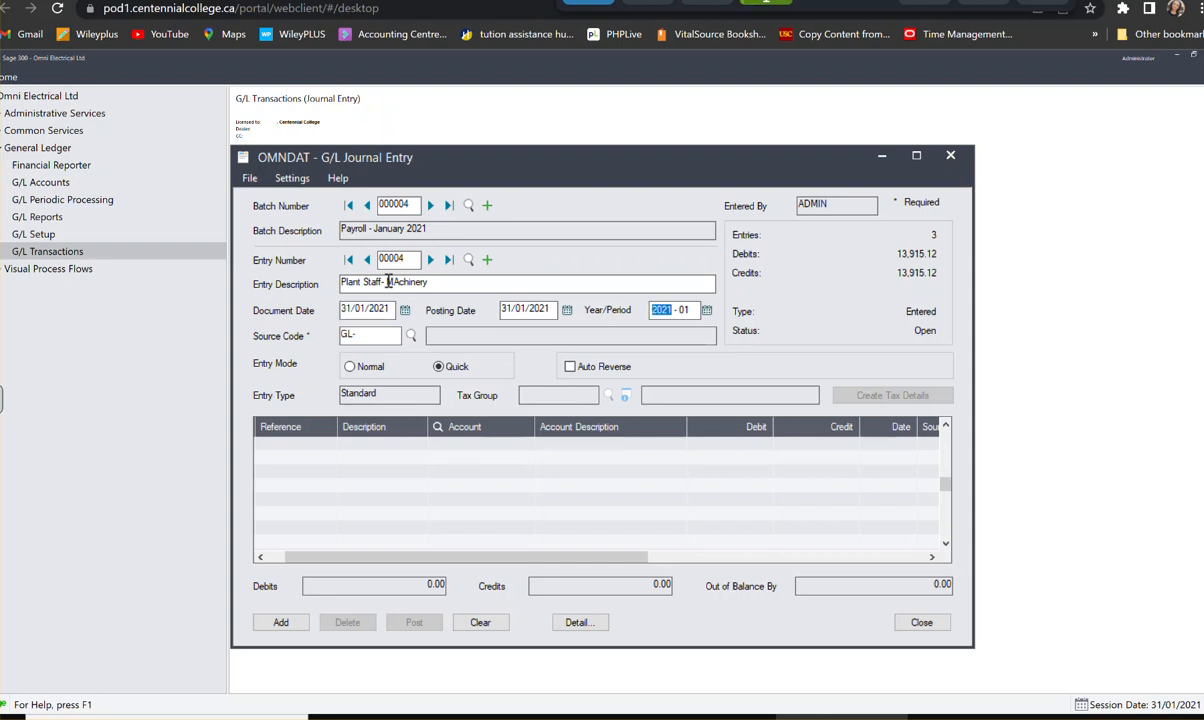
{"action": "key", "text": "shift+Tab"}
{"action": "left_click", "coordinate": [370, 337]}
{"action": "type", "text": "PR"}
{"action": "key", "text": "Tab"}
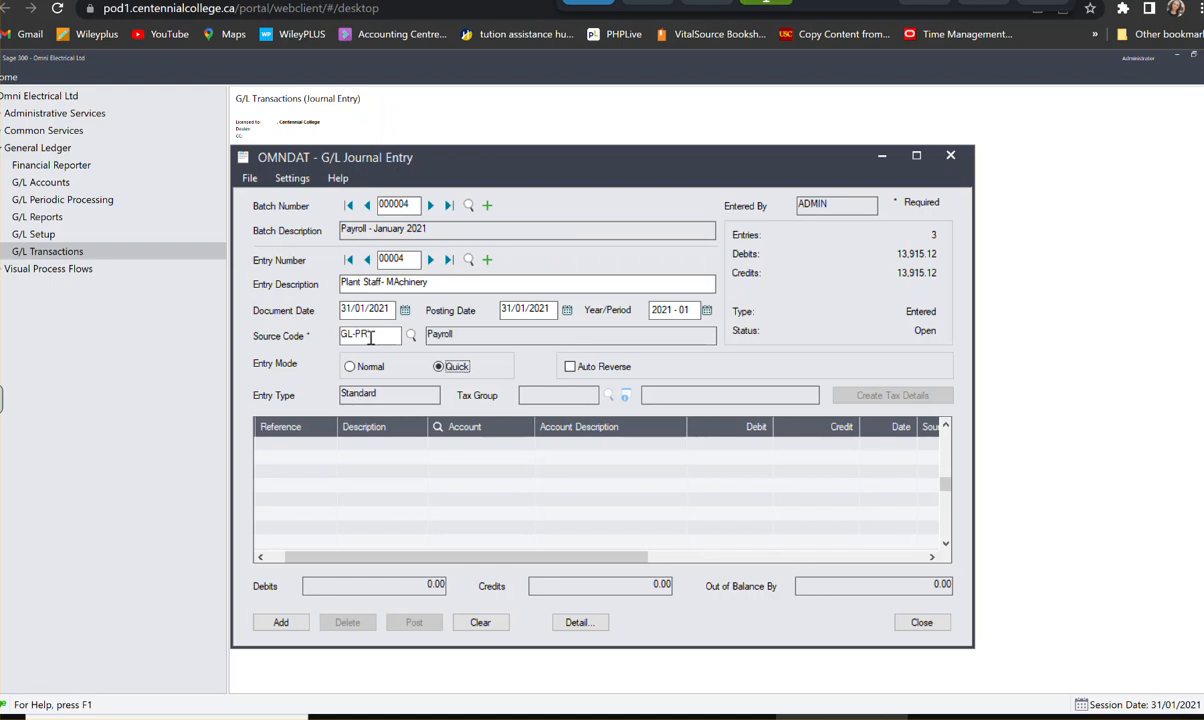
- Start the first detail line with the reference Payroll and the description Plant Staff Machinery
{"action": "left_click", "coordinate": [317, 449]}
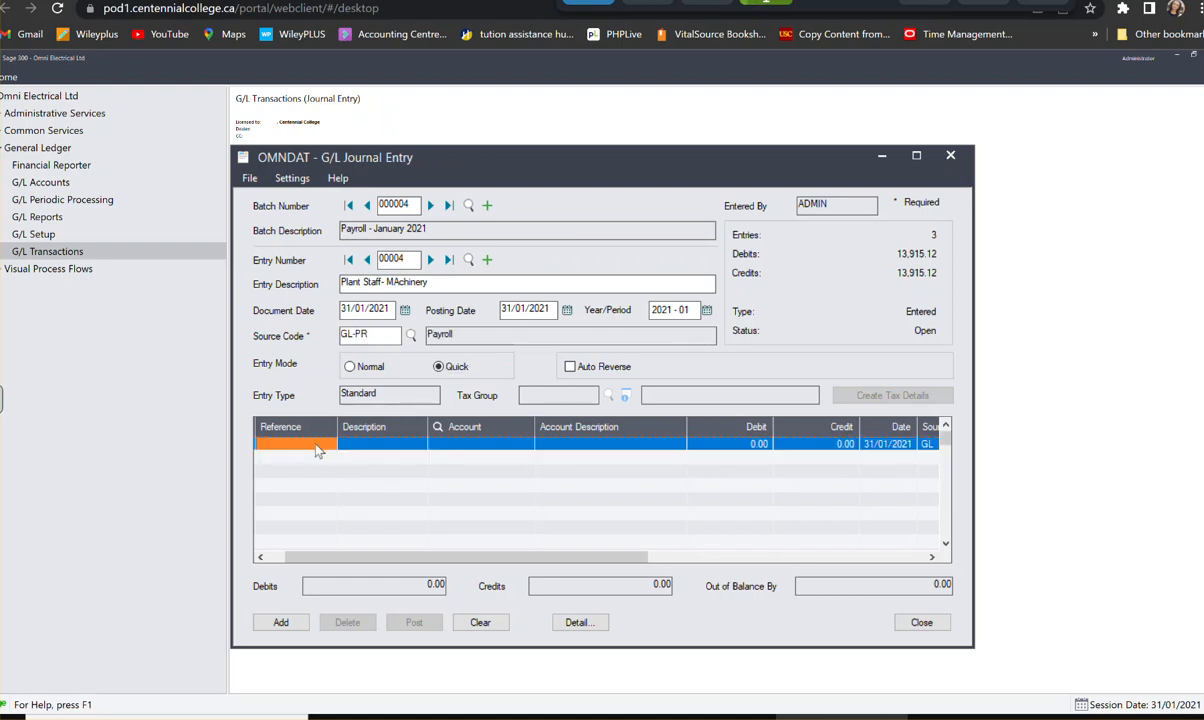
{"action": "type", "text": "Payr"}
{"action": "key", "text": "BackSpace"}
{"action": "type", "text": "roll"}
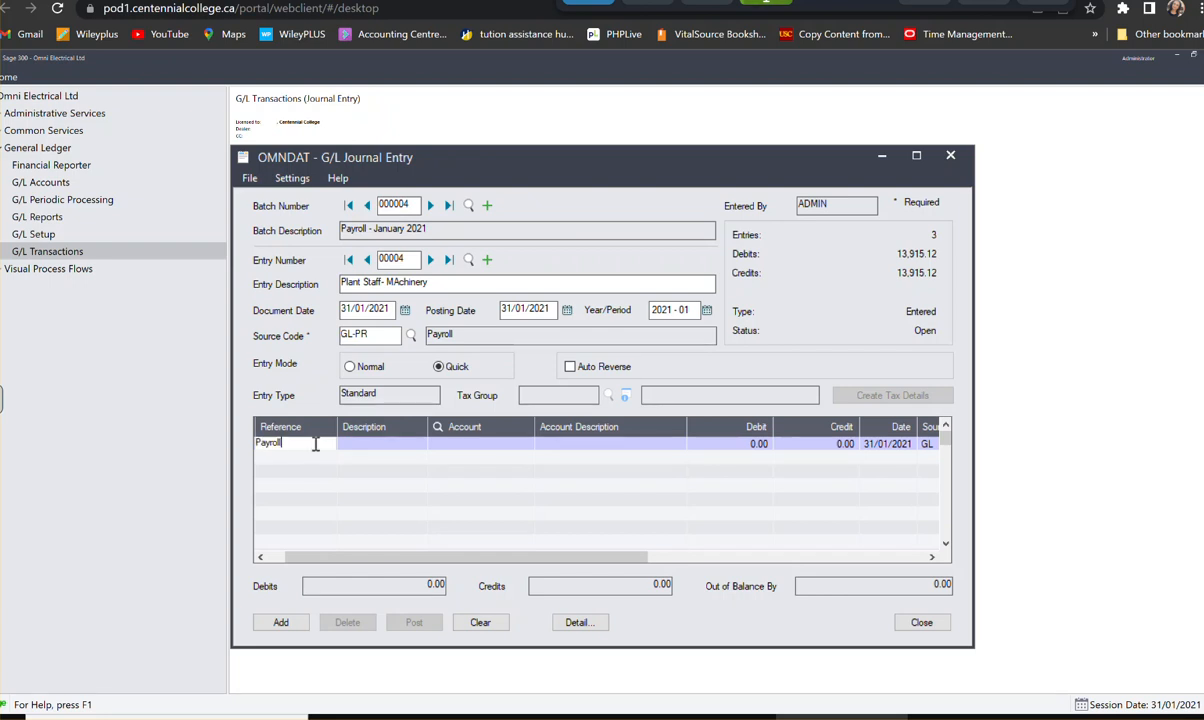
{"action": "key", "text": "Tab"}
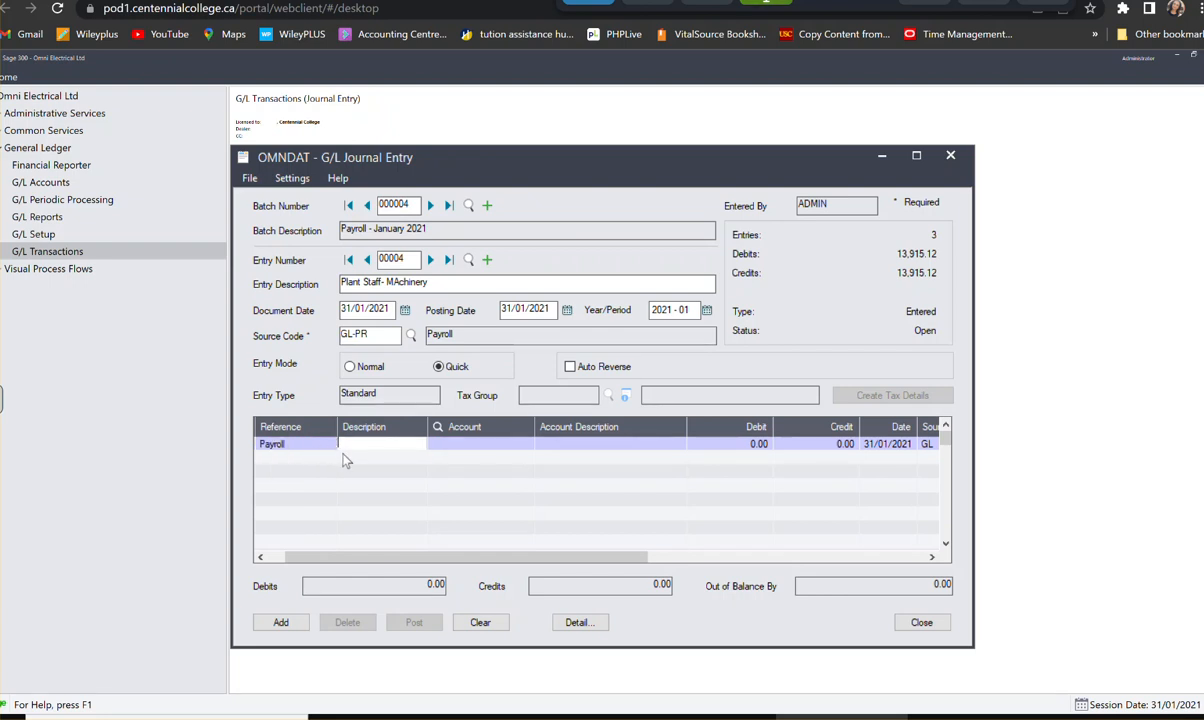
{"action": "type", "text": "Plant Staff Machinery"}
{"action": "key", "text": "Tab"}
- Assign the first detail line to account 6070-200, Wages Expense, with a debit of 5,990.40, and start the second line
{"action": "type", "text": "6"}
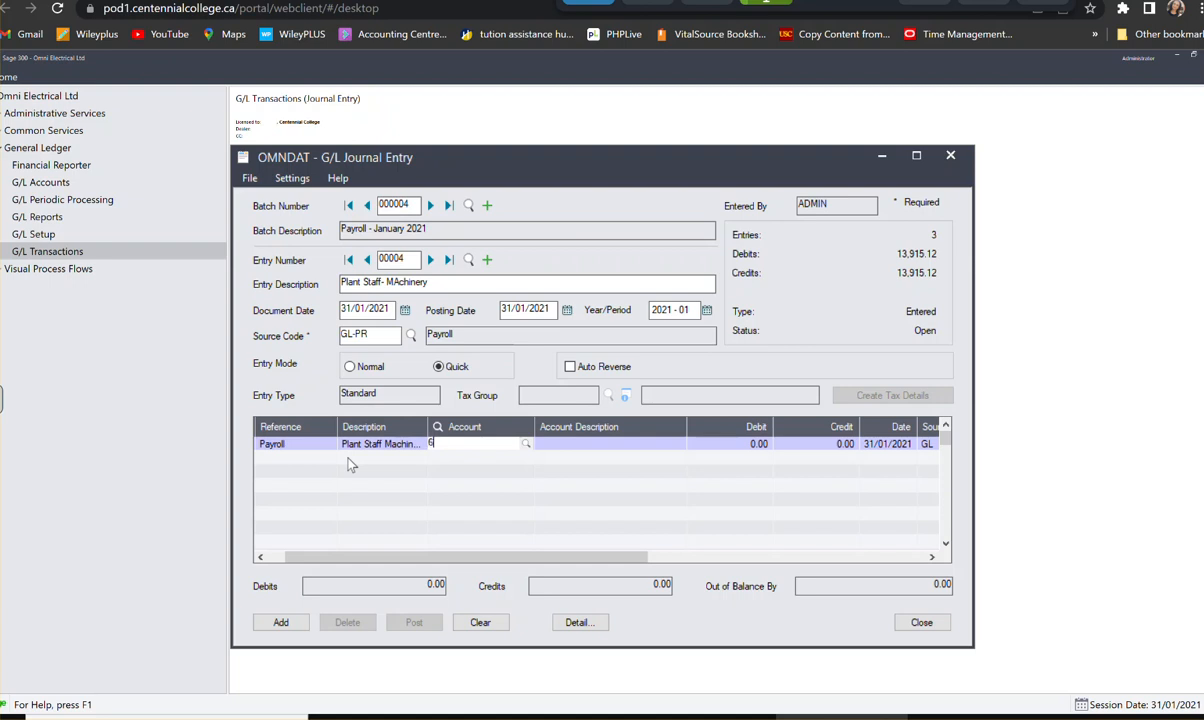
{"action": "type", "text": "070200"}
{"action": "key", "text": "Tab"}
{"action": "key", "text": "Tab"}
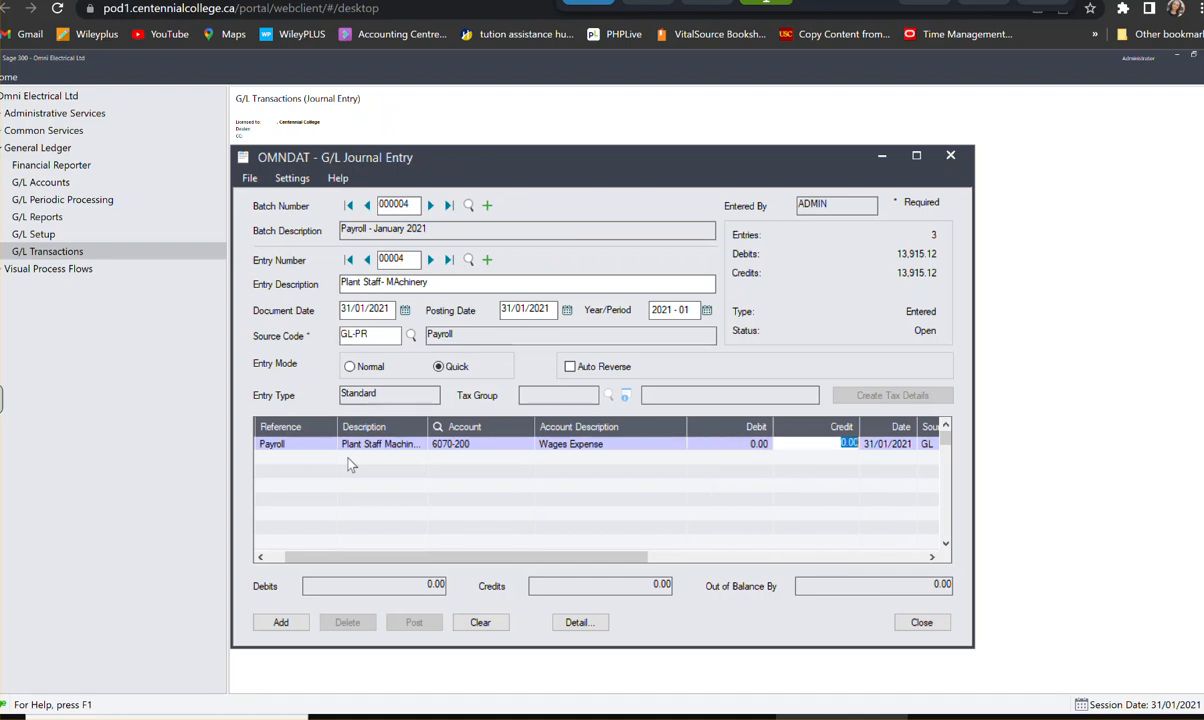
{"action": "key", "text": "shift+Tab"}
{"action": "type", "text": "5950.40"}
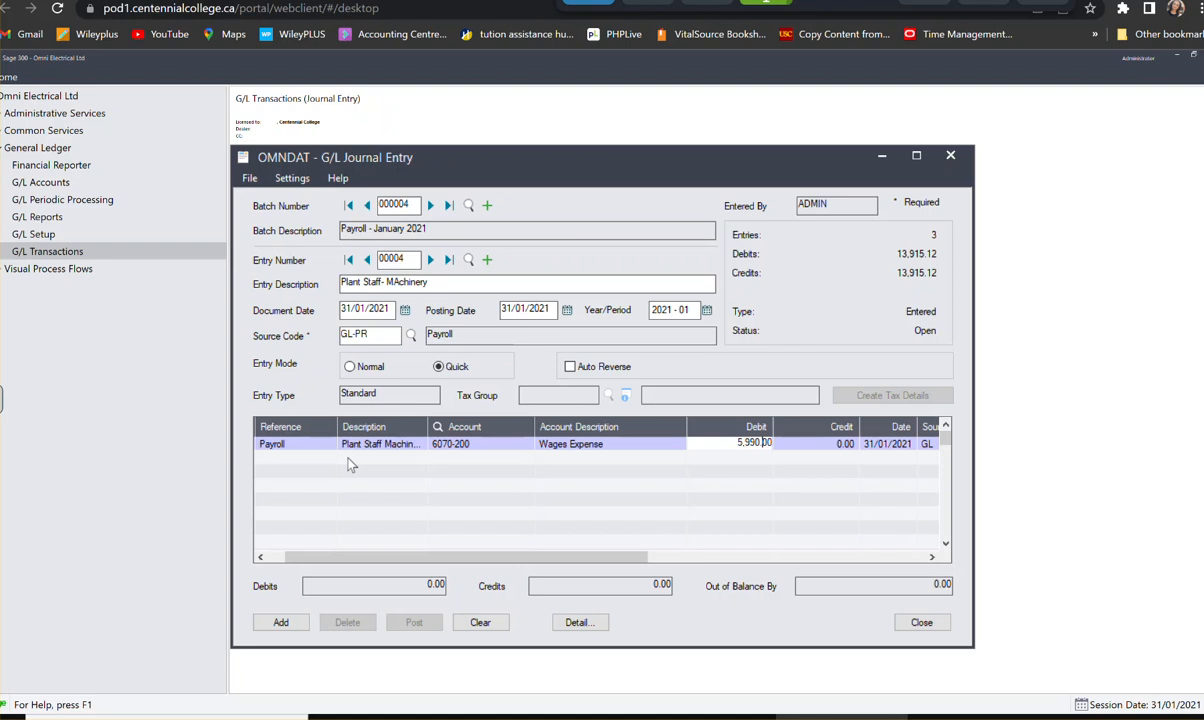
{"action": "key", "text": "Tab"}
{"action": "key", "text": "Tab"}
{"action": "key", "text": "Tab"}
{"action": "key", "text": "Tab"}
{"action": "key", "text": "Tab"}
{"action": "key", "text": "Tab"}
{"action": "key", "text": "Tab"}
{"action": "key", "text": "Tab"}
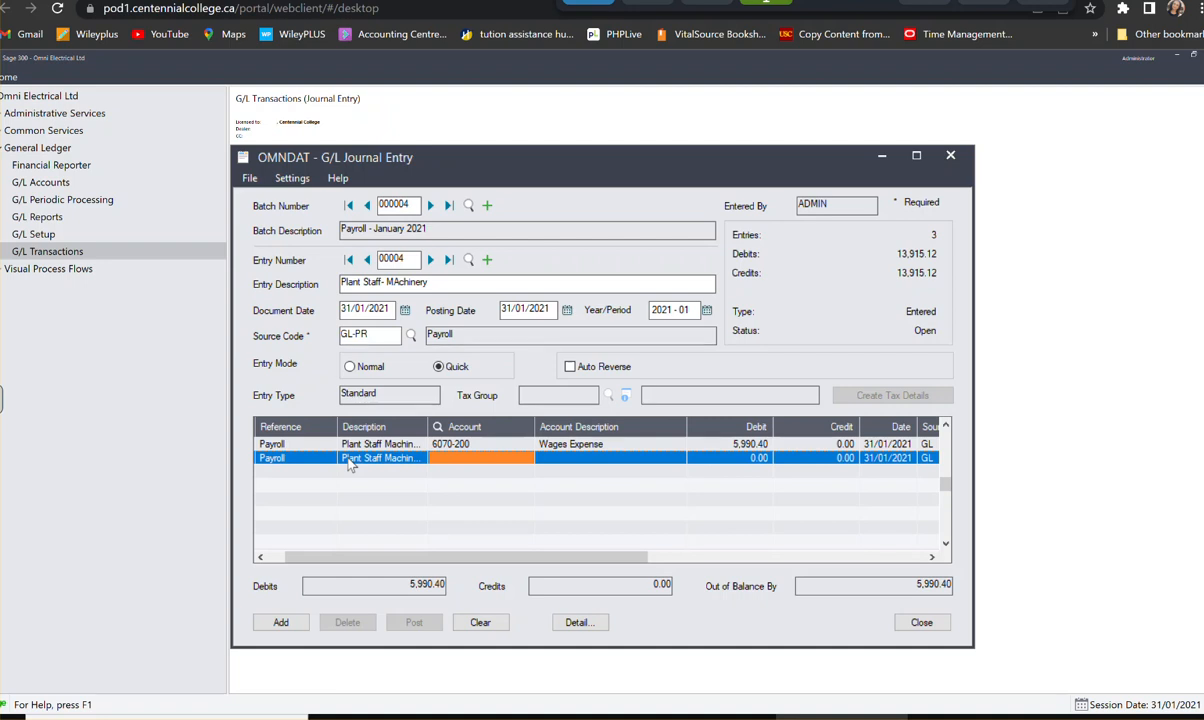
- Assign the second detail line to account 6090-200, EI Expense, with a debit of 233.88, and start the third line
{"action": "type", "text": "60690"}
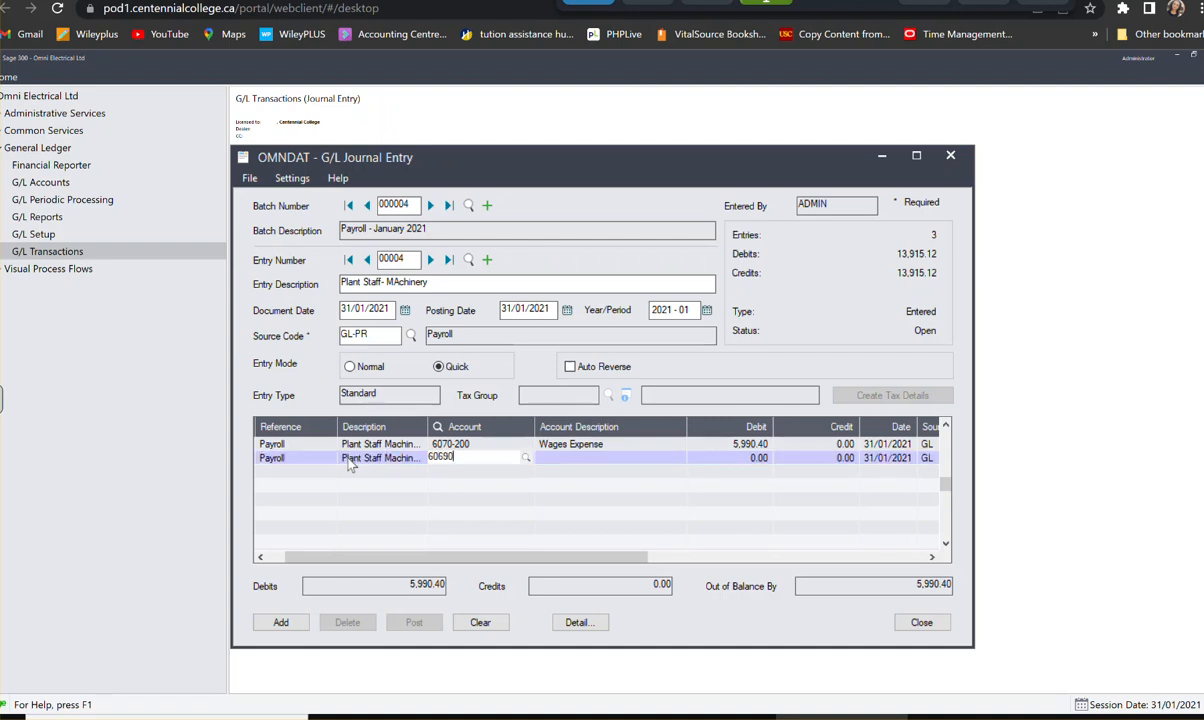
{"action": "type", "text": "200"}
{"action": "key", "text": "BackSpace"}
{"action": "key", "text": "BackSpace"}
{"action": "key", "text": "BackSpace"}
{"action": "key", "text": "BackSpace"}
{"action": "key", "text": "BackSpace"}
{"action": "key", "text": "BackSpace"}
{"action": "type", "text": "90200"}
{"action": "key", "text": "Tab"}
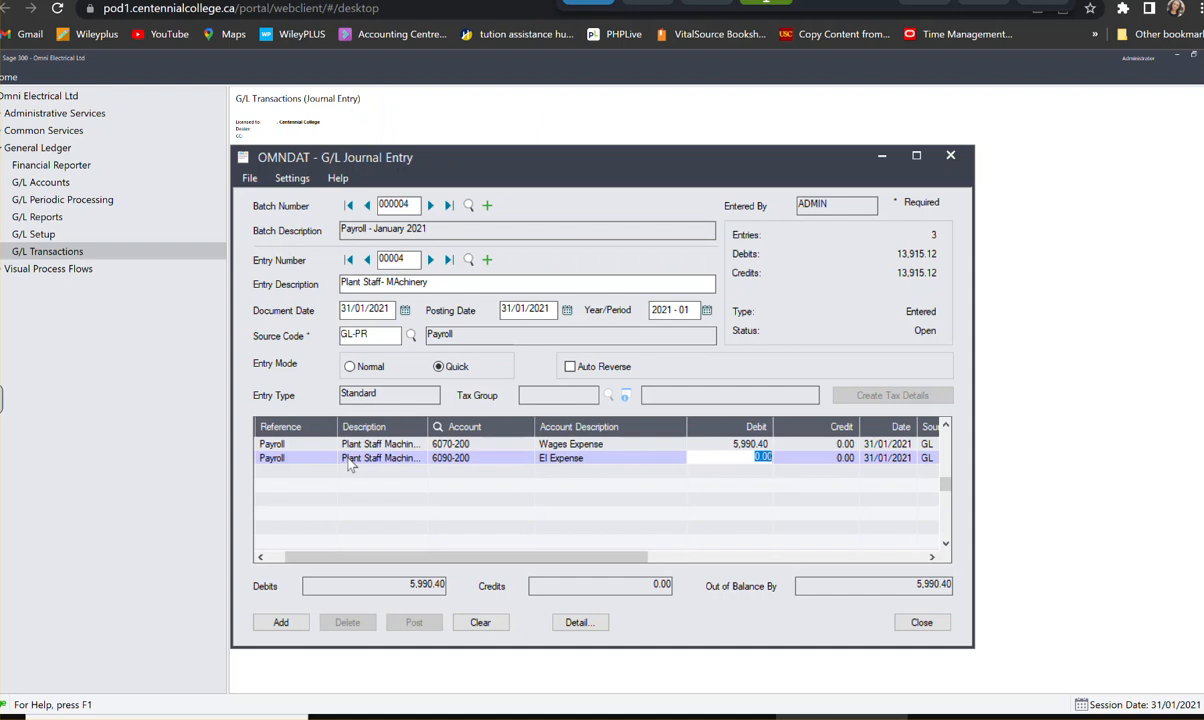
{"action": "type", "text": "233.88"}
{"action": "key", "text": "Tab"}
{"action": "key", "text": "Tab"}
{"action": "key", "text": "Tab"}
{"action": "key", "text": "Tab"}
{"action": "key", "text": "Tab"}
{"action": "key", "text": "Tab"}
{"action": "key", "text": "Tab"}
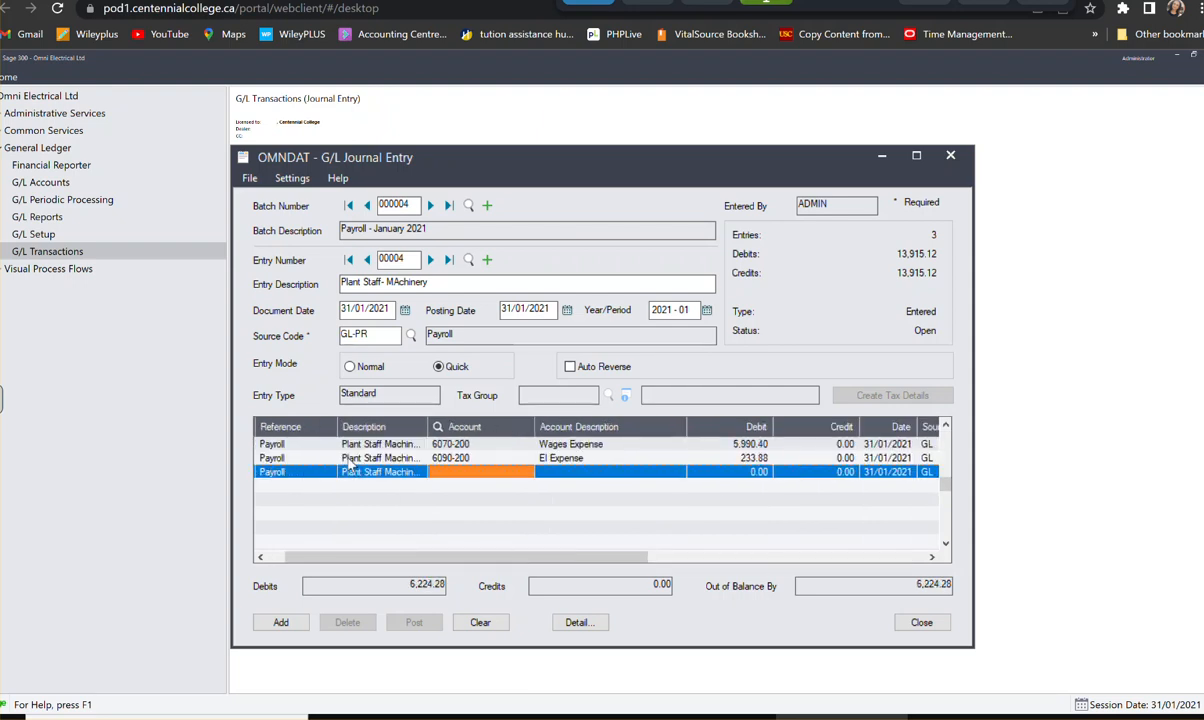
- Assign the third detail line to account 6080-200, CPP Expense, with a debit of 142.86
{"action": "type", "text": "6080"}
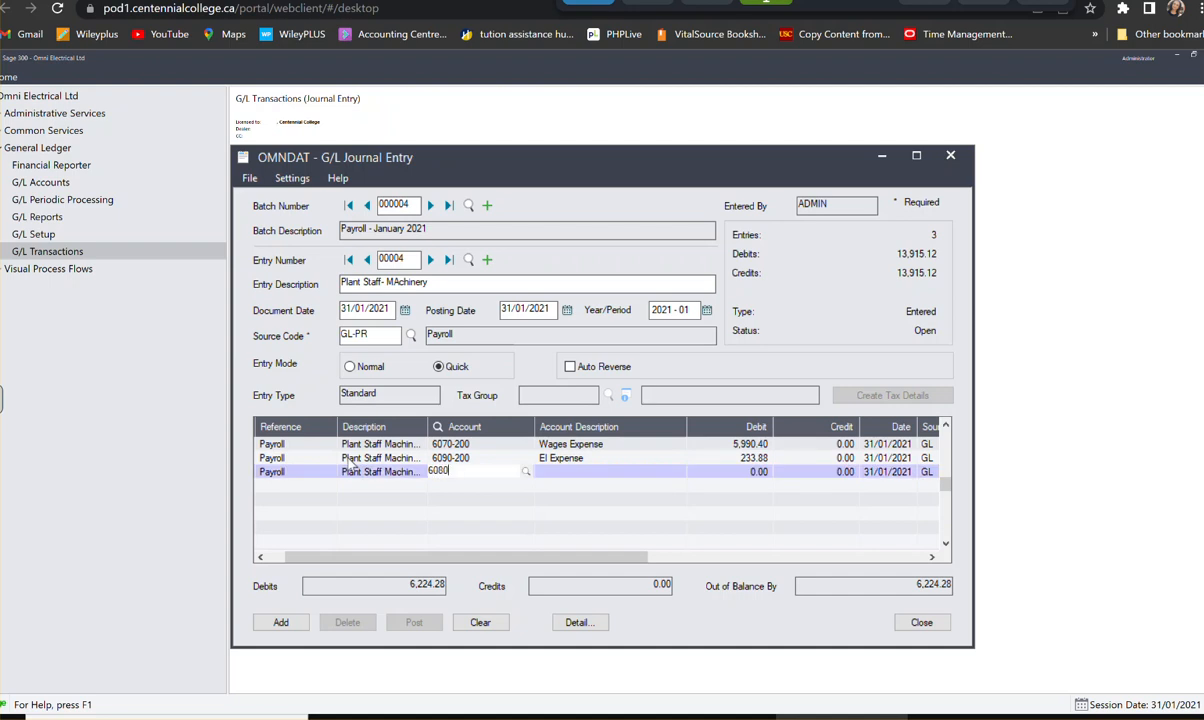
{"action": "type", "text": "200"}
{"action": "key", "text": "Tab"}
{"action": "type", "text": "142"}
{"action": "left_click", "coordinate": [349, 466]}
{"action": "type", "text": ".86"}
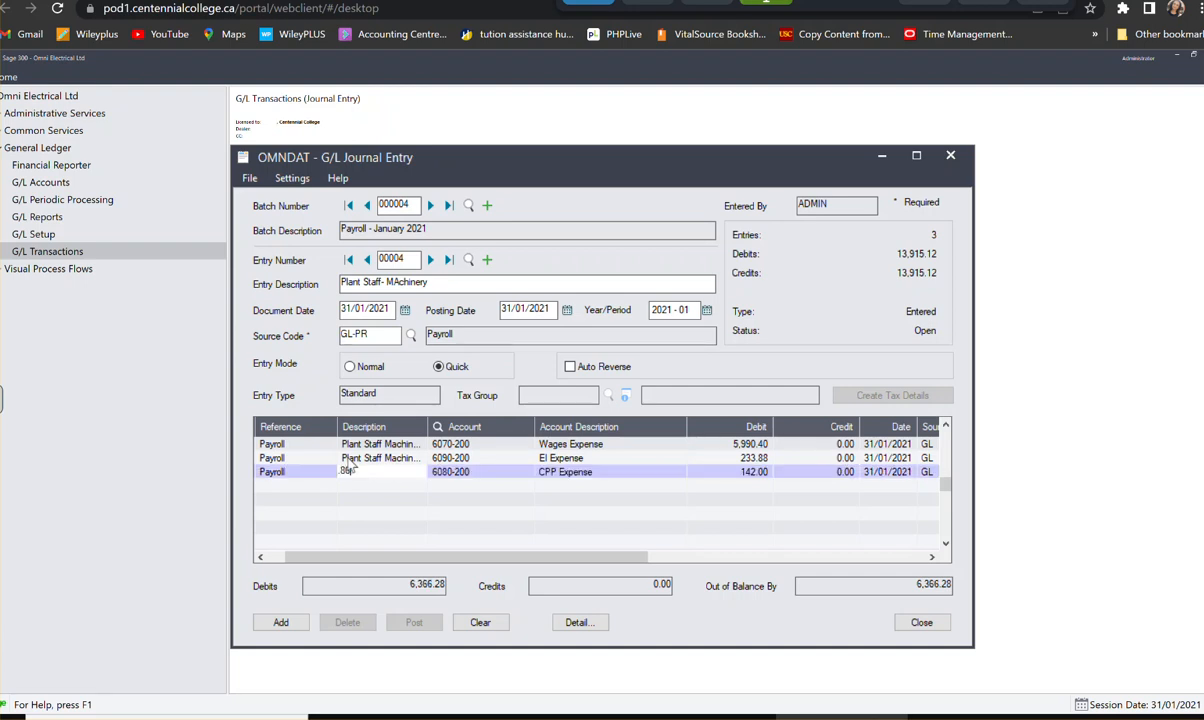
{"action": "key", "text": "Tab"}
{"action": "key", "text": "Tab"}
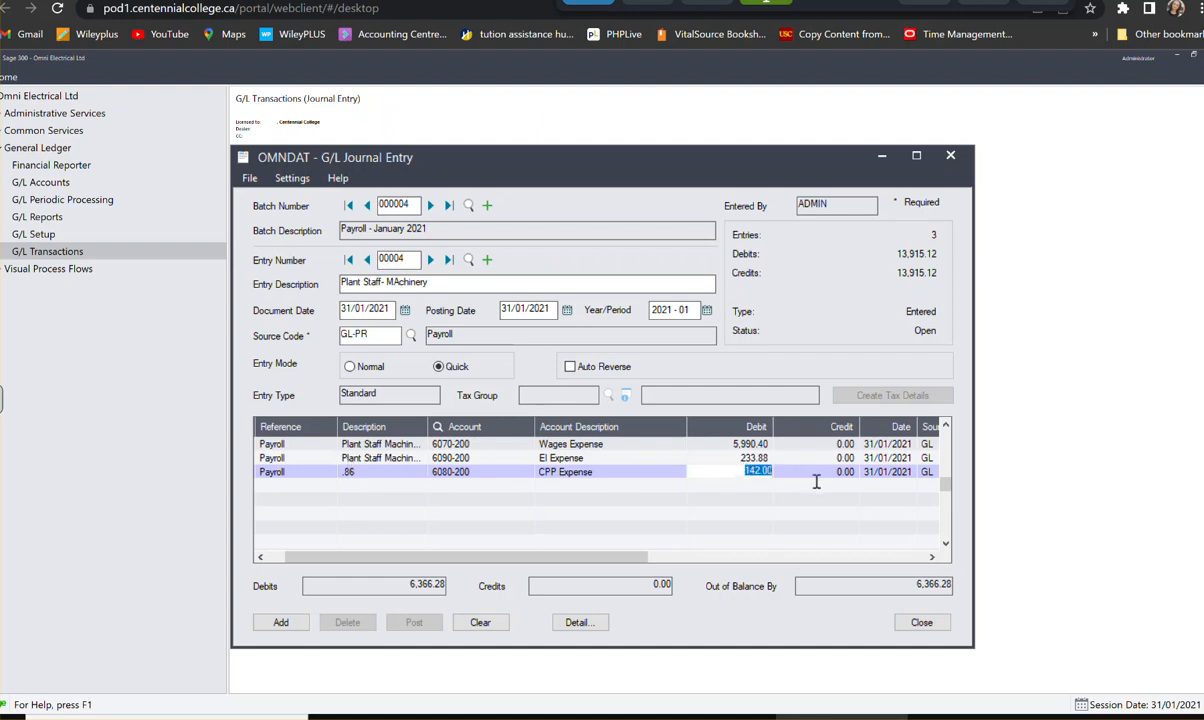
{"action": "type", "text": "142.86"}
{"action": "key", "text": "Tab"}
{"action": "key", "text": "Tab"}
{"action": "key", "text": "Tab"}
{"action": "key", "text": "Tab"}
{"action": "key", "text": "Tab"}
{"action": "key", "text": "Tab"}
{"action": "key", "text": "Tab"}
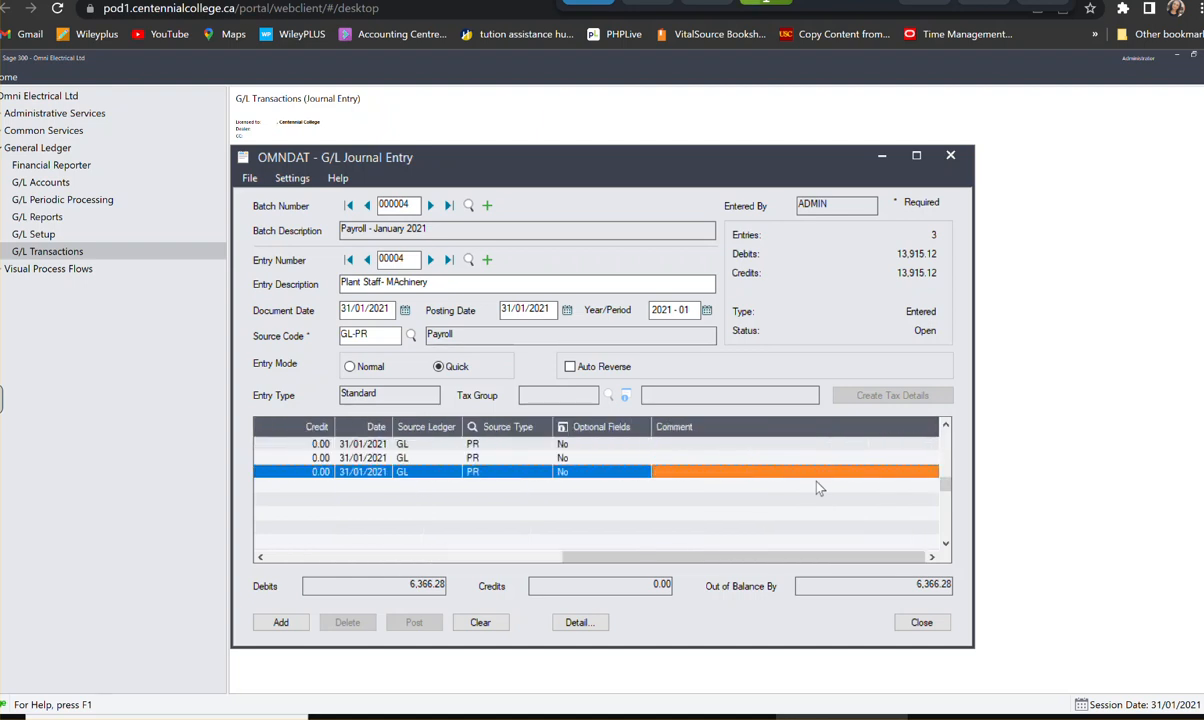
{"action": "left_click", "coordinate": [781, 470]}
{"action": "key", "text": "Tab"}
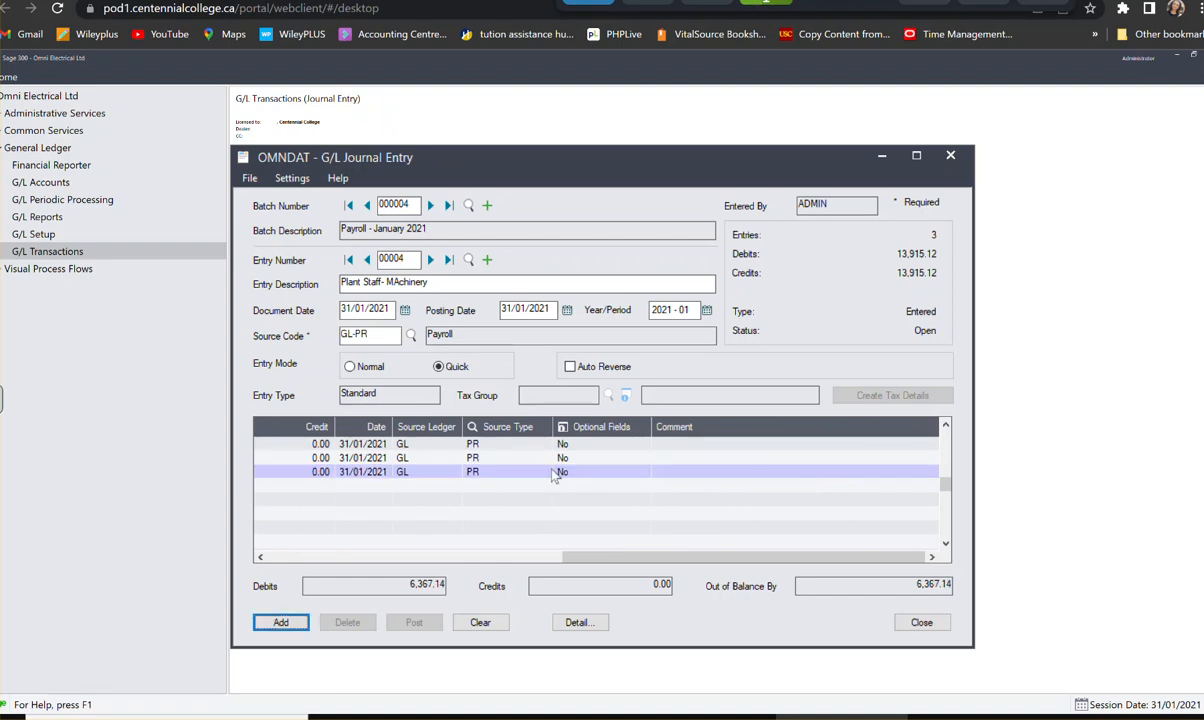
{"action": "left_click", "coordinate": [571, 462]}
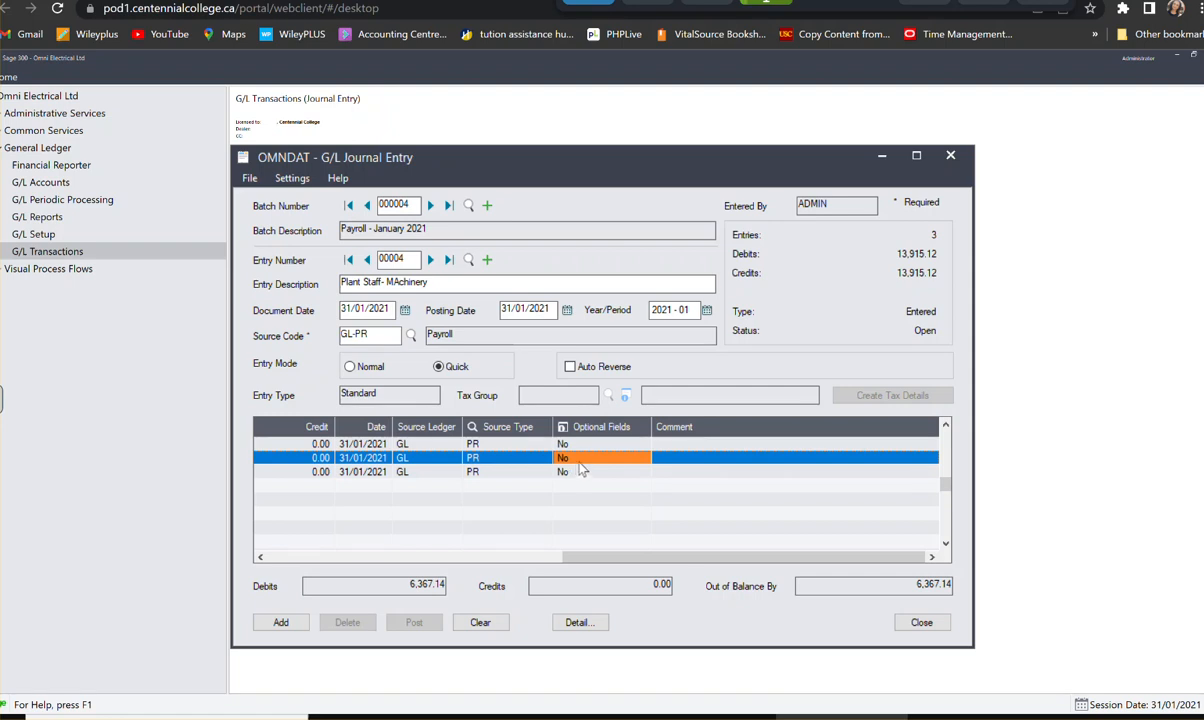
{"action": "left_click", "coordinate": [601, 476]}
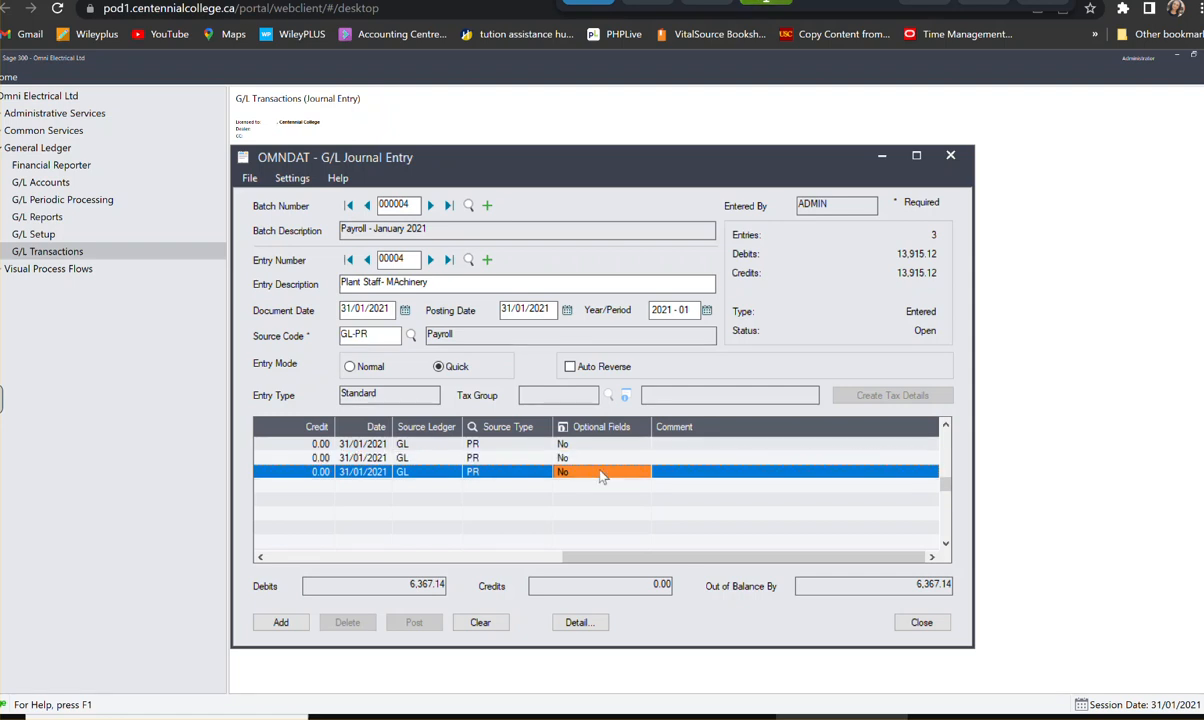
{"action": "key", "text": "Insert"}
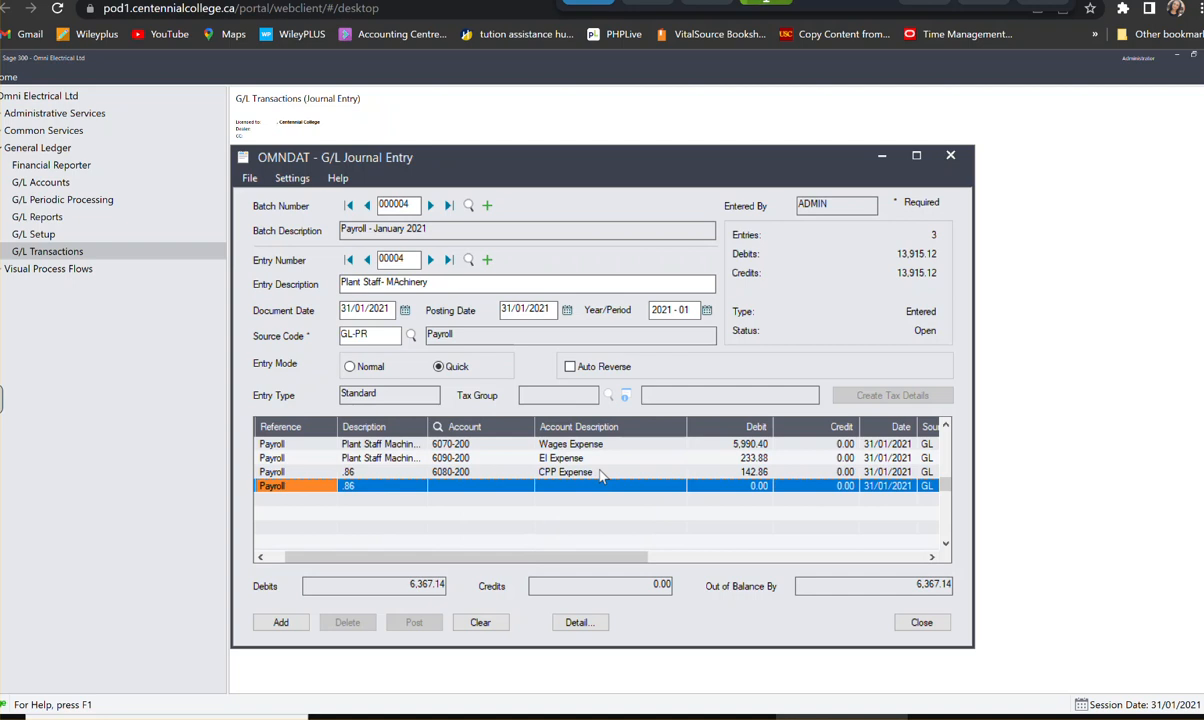
{"action": "key", "text": "Tab"}
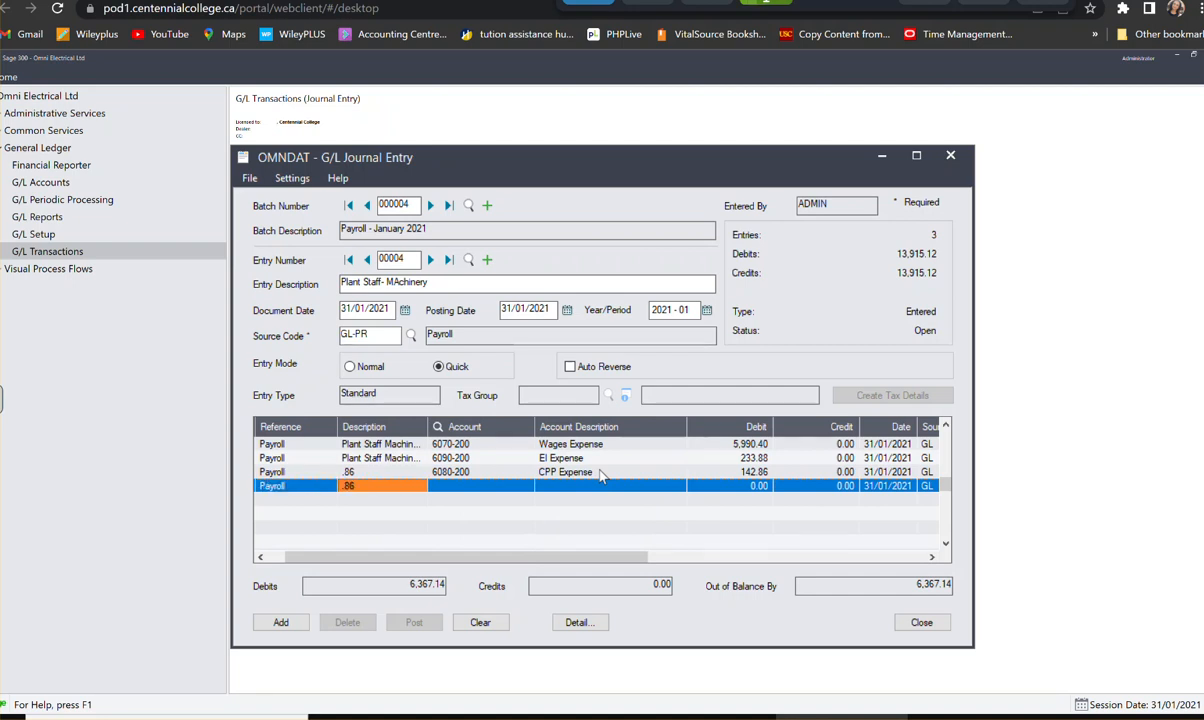
- Replace the third detail line's mistyped description with Plant Staff Machinery and start the fourth line
{"action": "left_click", "coordinate": [390, 472]}
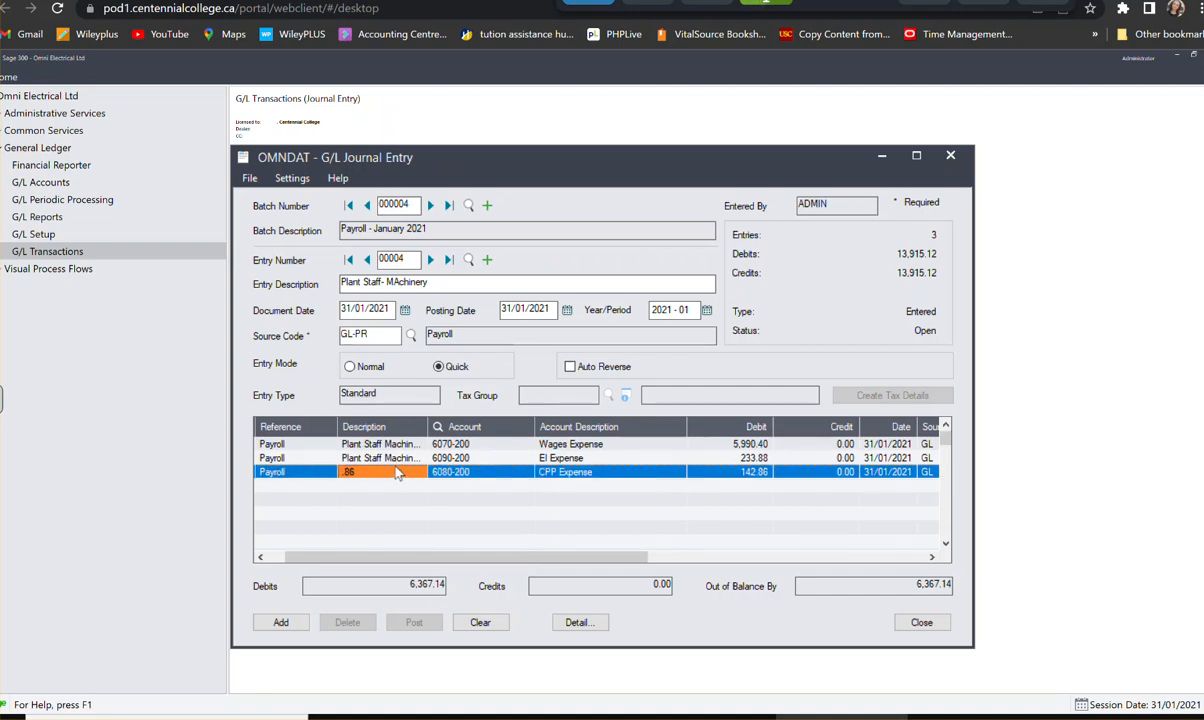
{"action": "type", "text": "Plan"}
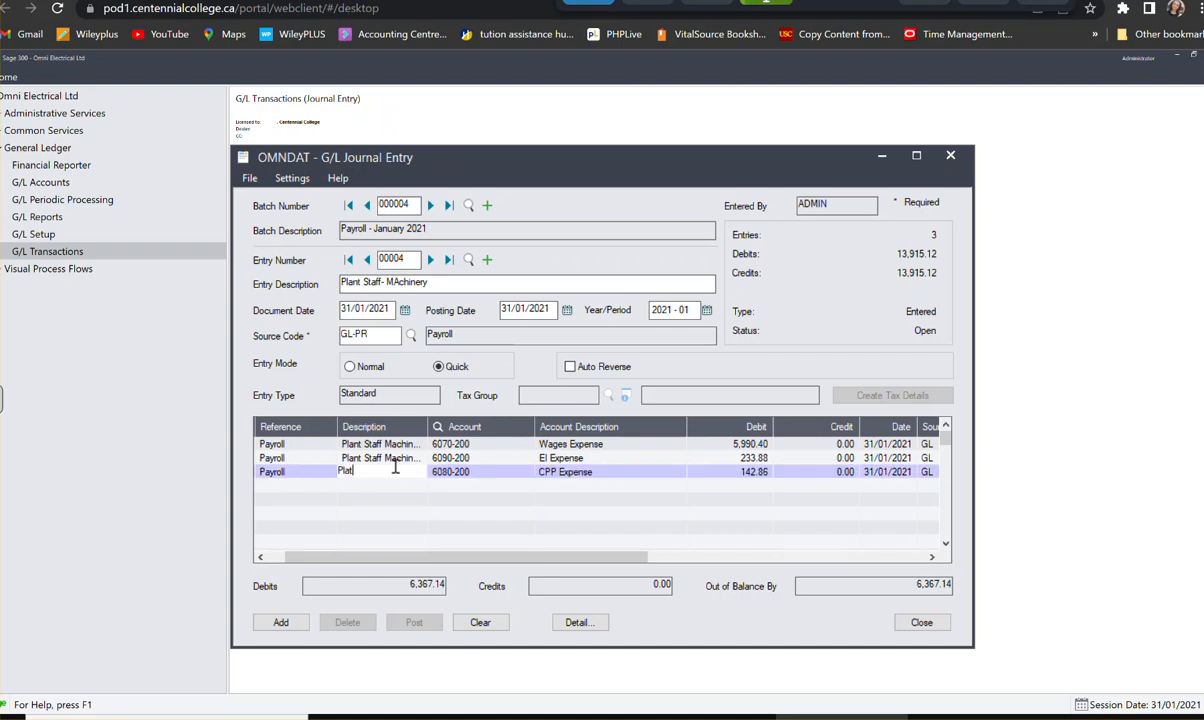
{"action": "type", "text": "t ST"}
{"action": "key", "text": "BackSpace"}
{"action": "type", "text": "taff Machinery"}
{"action": "key", "text": "Tab"}
{"action": "key", "text": "Tab"}
{"action": "key", "text": "Tab"}
{"action": "key", "text": "Tab"}
{"action": "key", "text": "Tab"}
{"action": "key", "text": "Tab"}
{"action": "key", "text": "Tab"}
{"action": "key", "text": "Tab"}
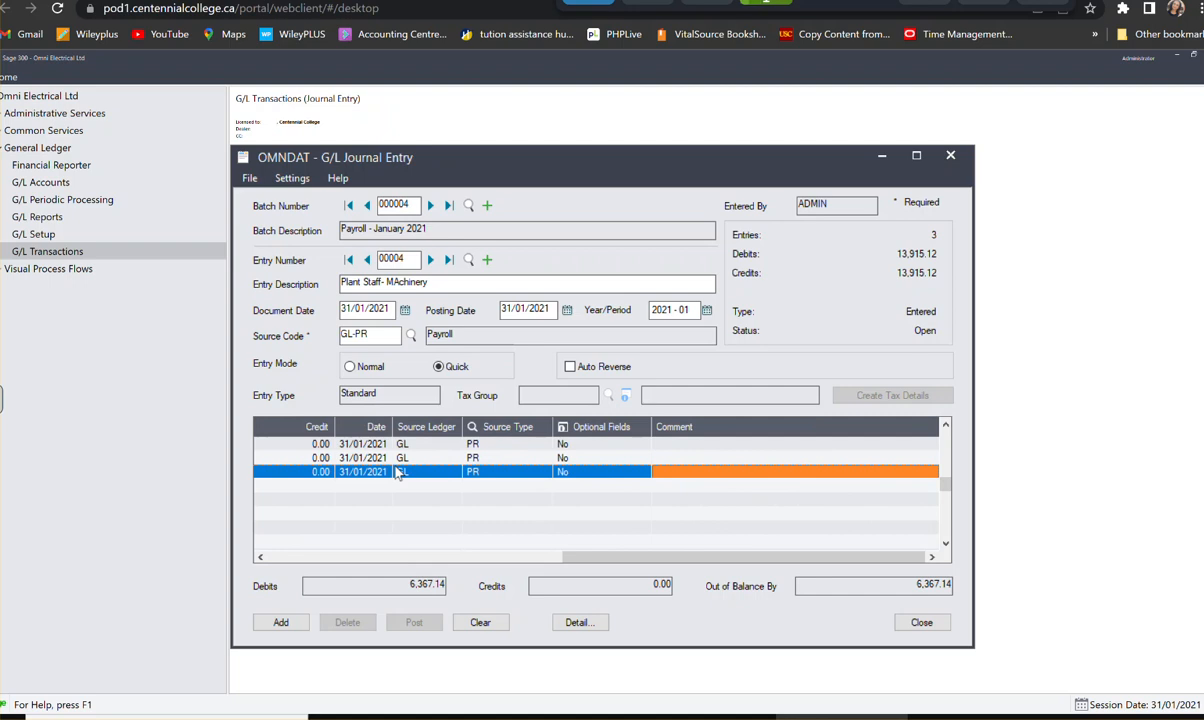
{"action": "key", "text": "Tab"}
{"action": "key", "text": "Tab"}
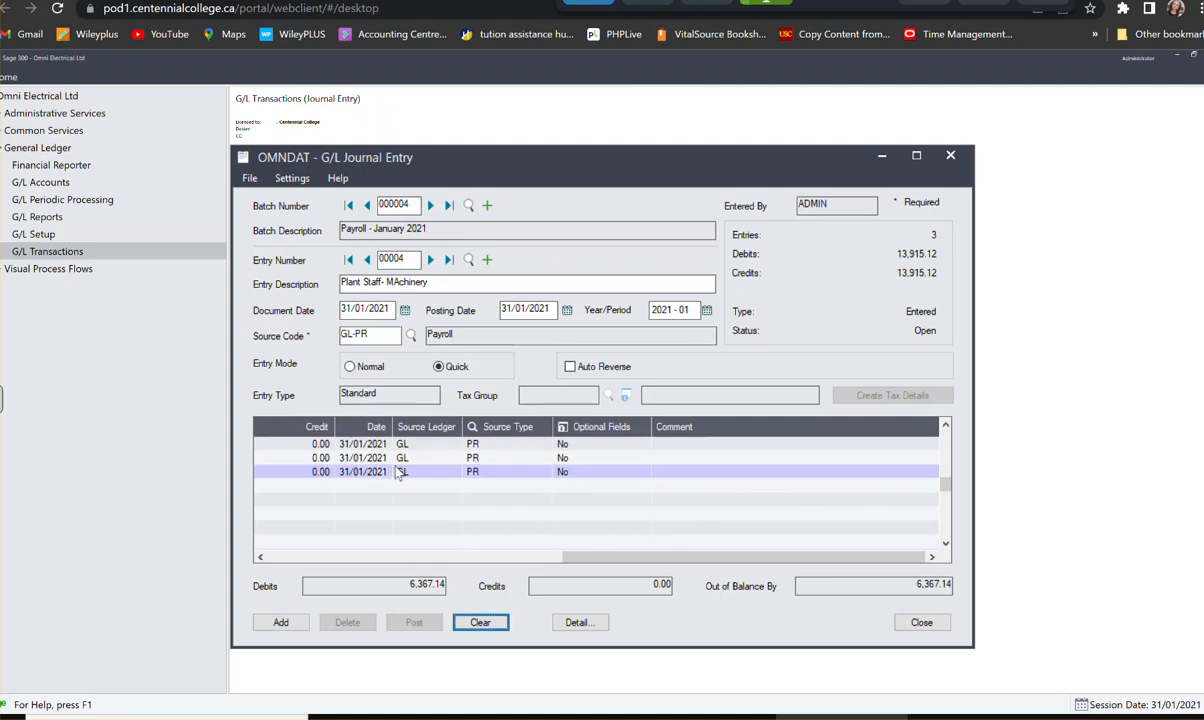
{"action": "left_click", "coordinate": [524, 474]}
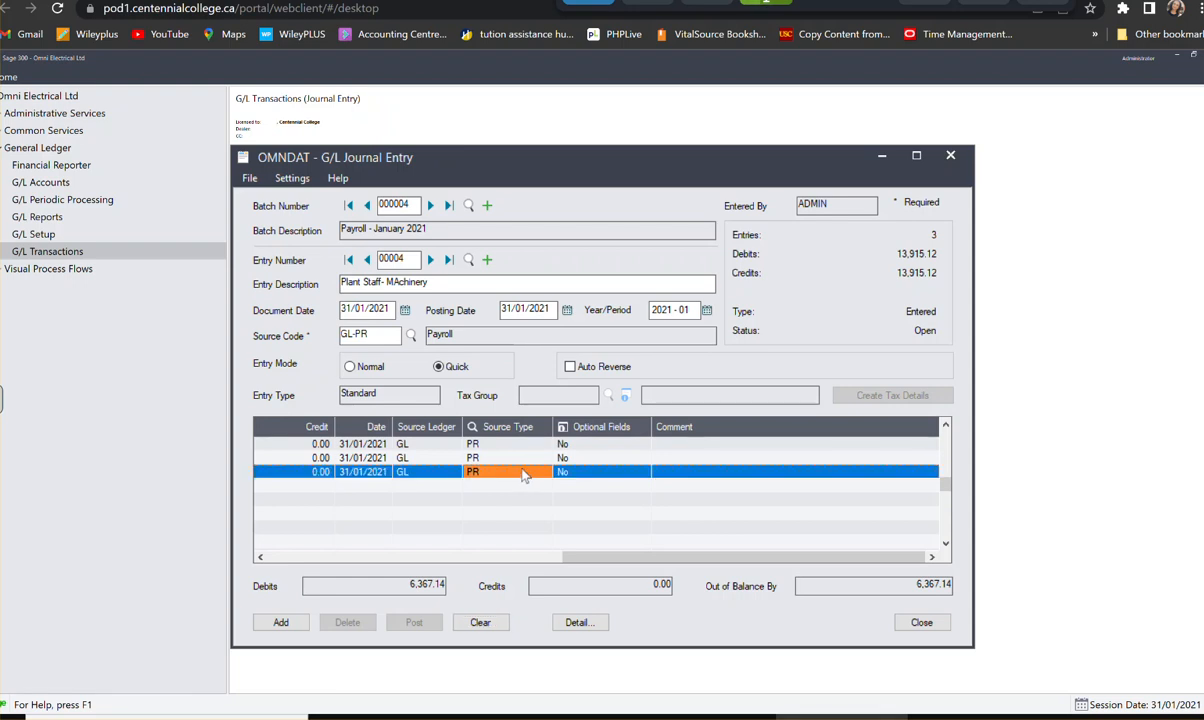
{"action": "key", "text": "Insert"}
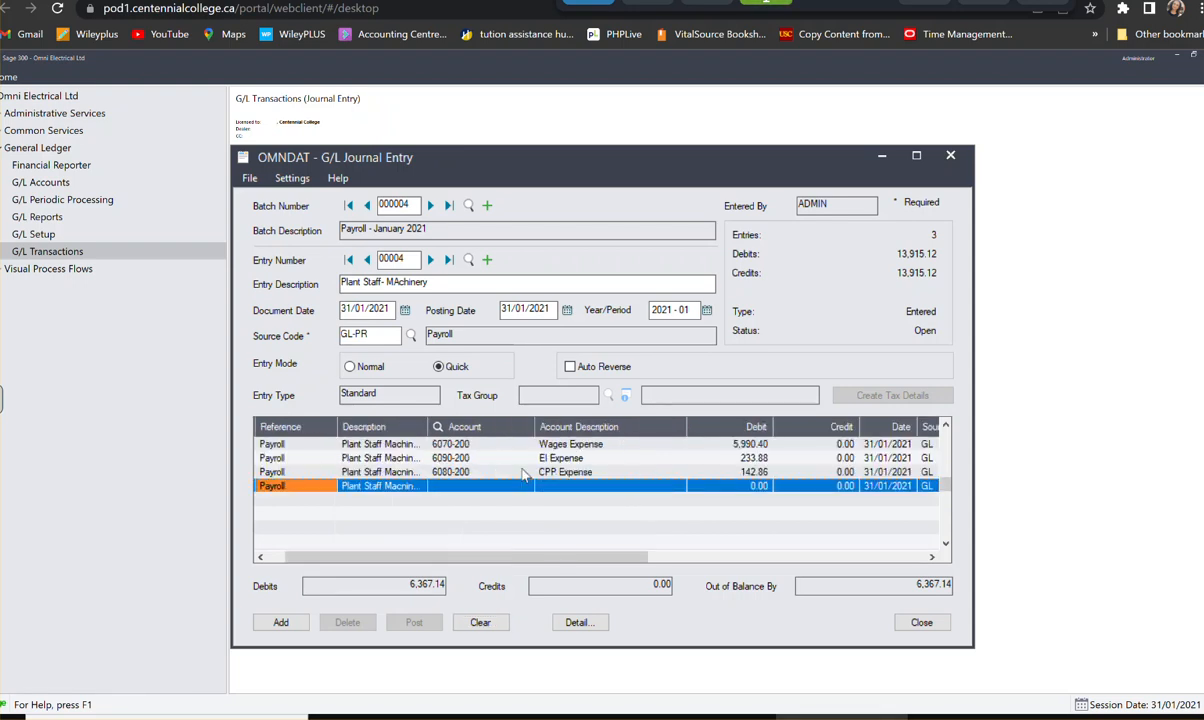
- Assign the fourth detail line to account 6100-200, EHT Expense, with a debit of 80.64, and start the fifth line
{"action": "left_click", "coordinate": [450, 488]}
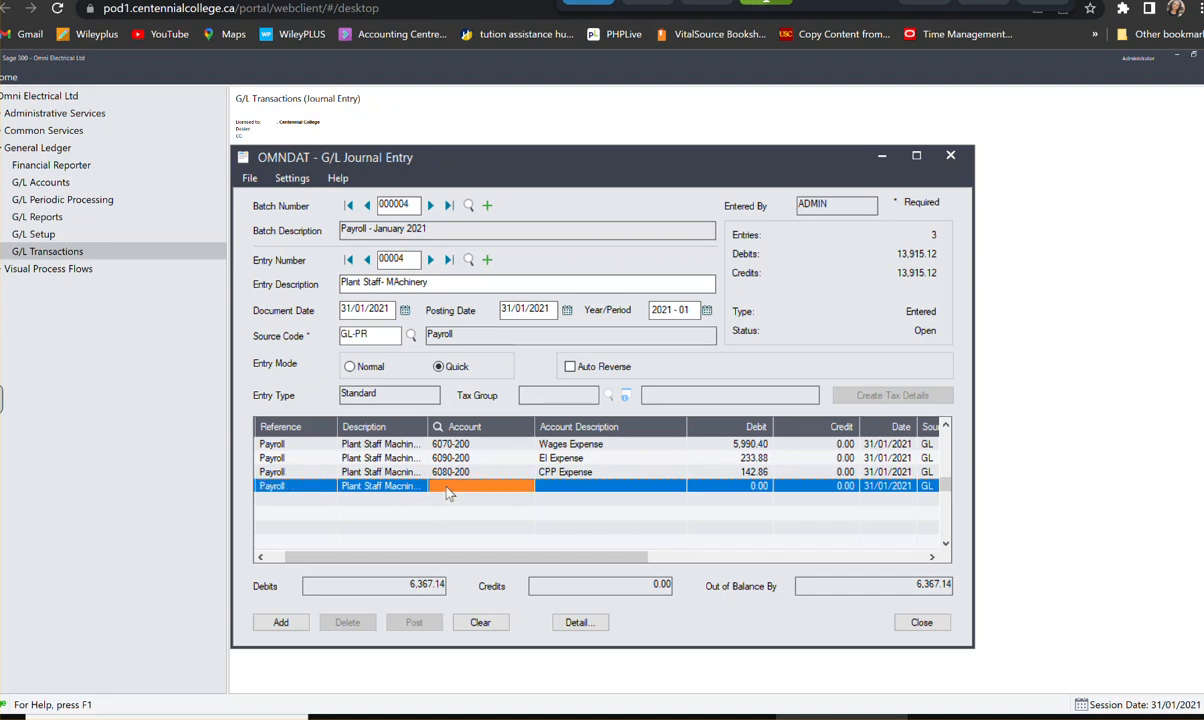
{"action": "type", "text": "61"}
{"action": "key", "text": "BackSpace"}
{"action": "key", "text": "BackSpace"}
{"action": "type", "text": "6100200"}
{"action": "key", "text": "Tab"}
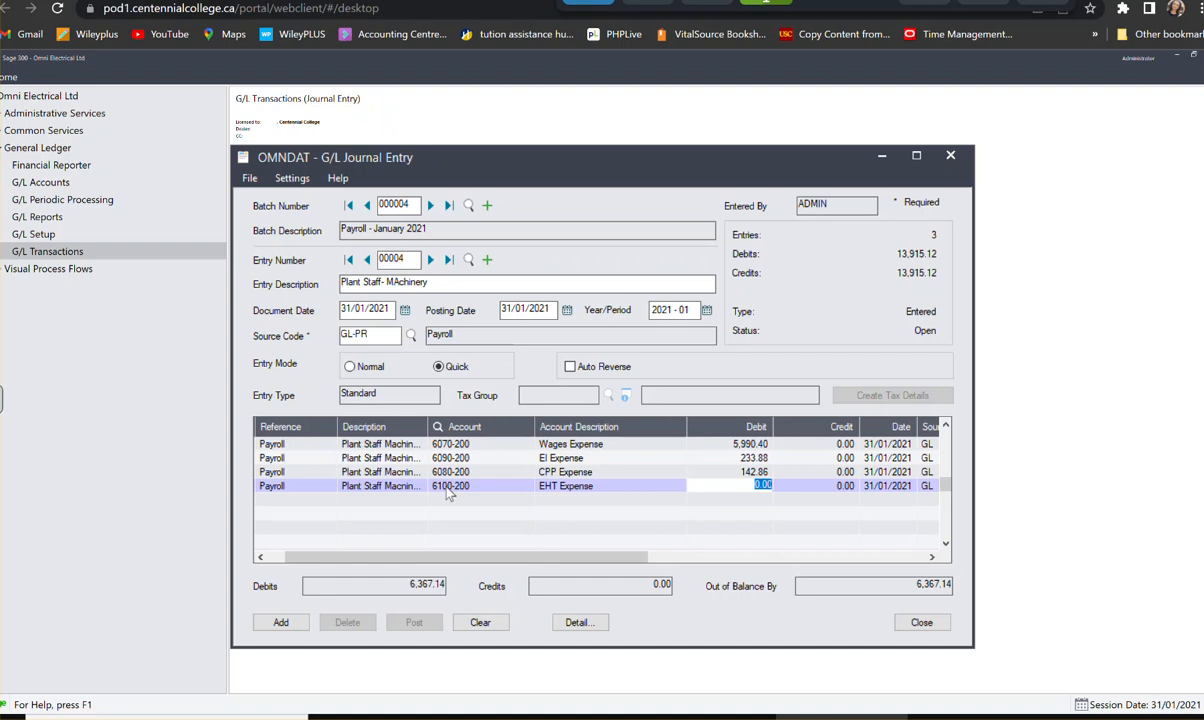
{"action": "type", "text": "80.64"}
{"action": "key", "text": "Tab"}
{"action": "key", "text": "Tab"}
{"action": "key", "text": "Tab"}
{"action": "key", "text": "Tab"}
{"action": "key", "text": "Tab"}
{"action": "key", "text": "Tab"}
{"action": "key", "text": "Tab"}
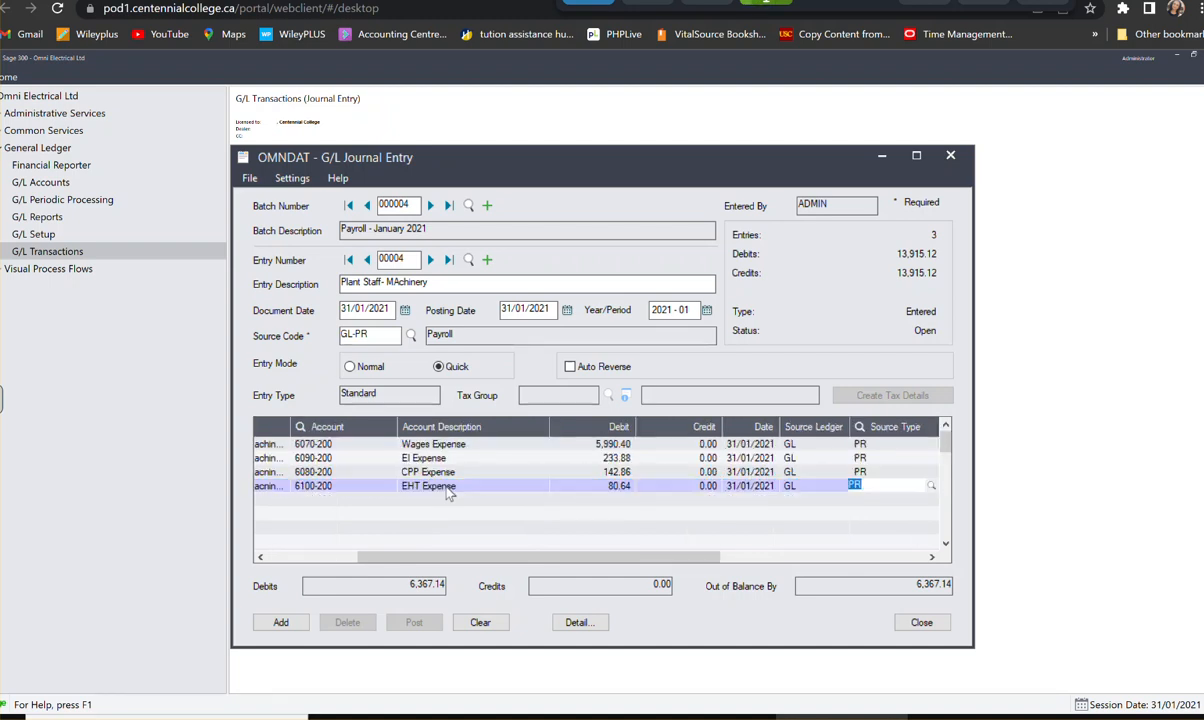
{"action": "key", "text": "Tab"}
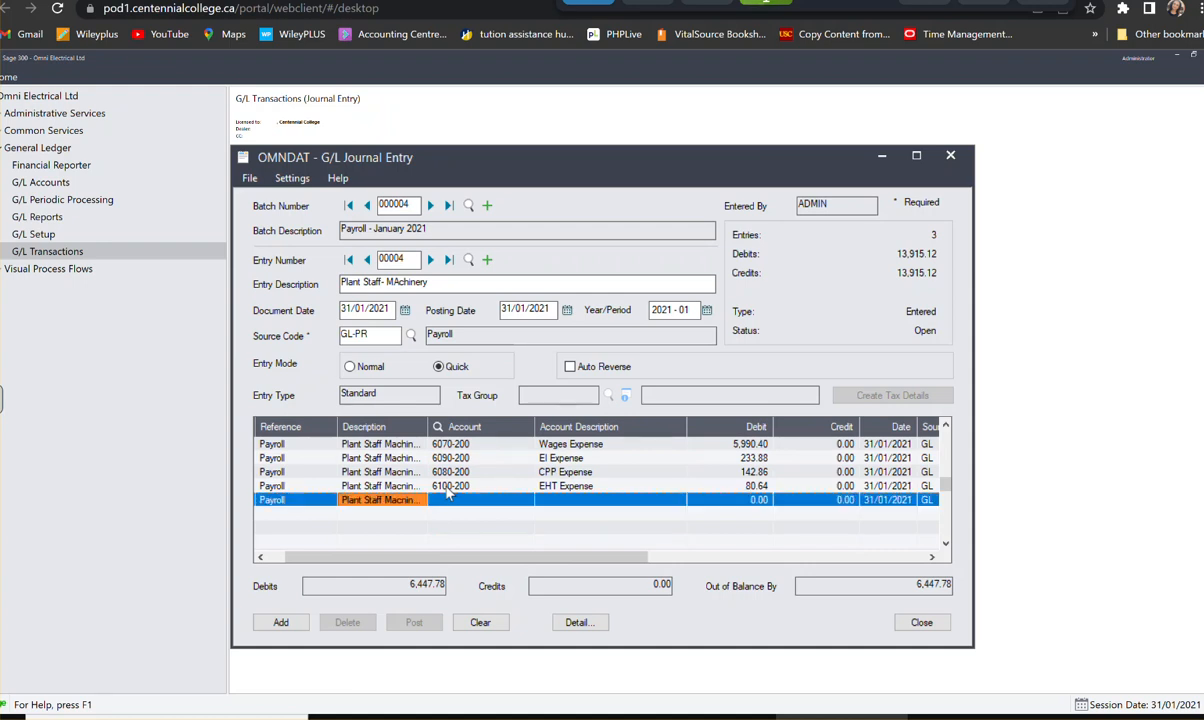
{"action": "key", "text": "Tab"}
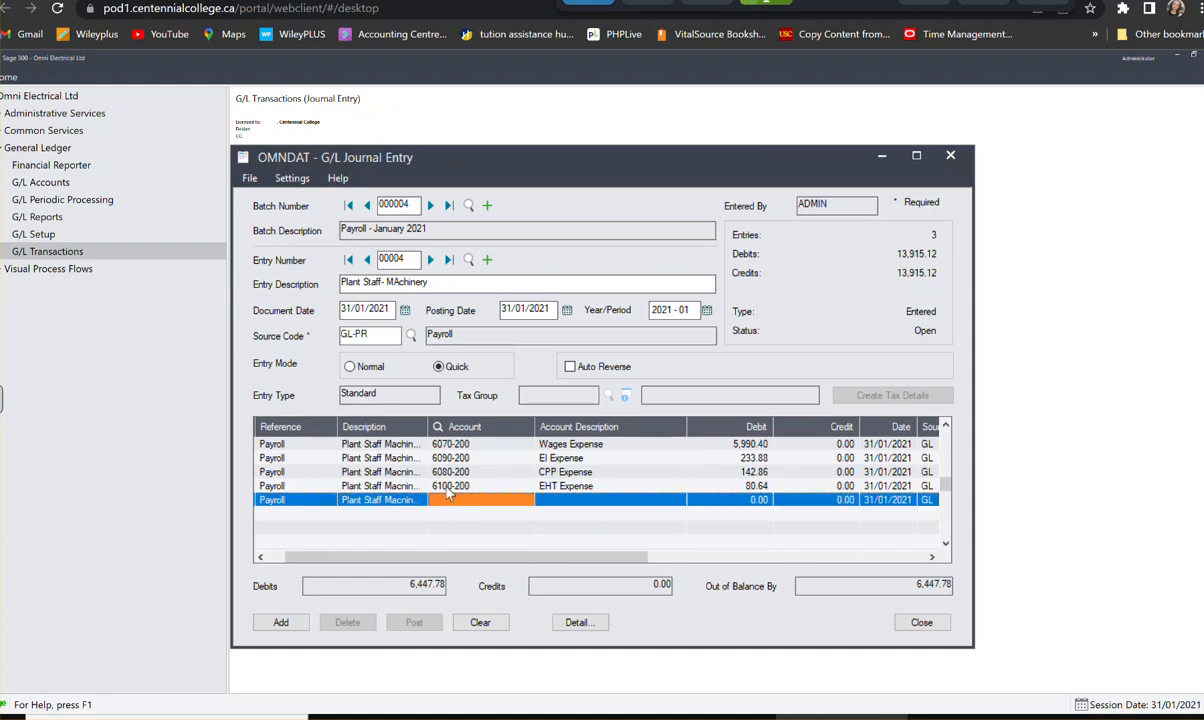
- Assign the fifth detail line to account 1010, Bank-Payroll, with a credit of 4,041.78, and start the sixth line
{"action": "type", "text": "1010"}
{"action": "key", "text": "Tab"}
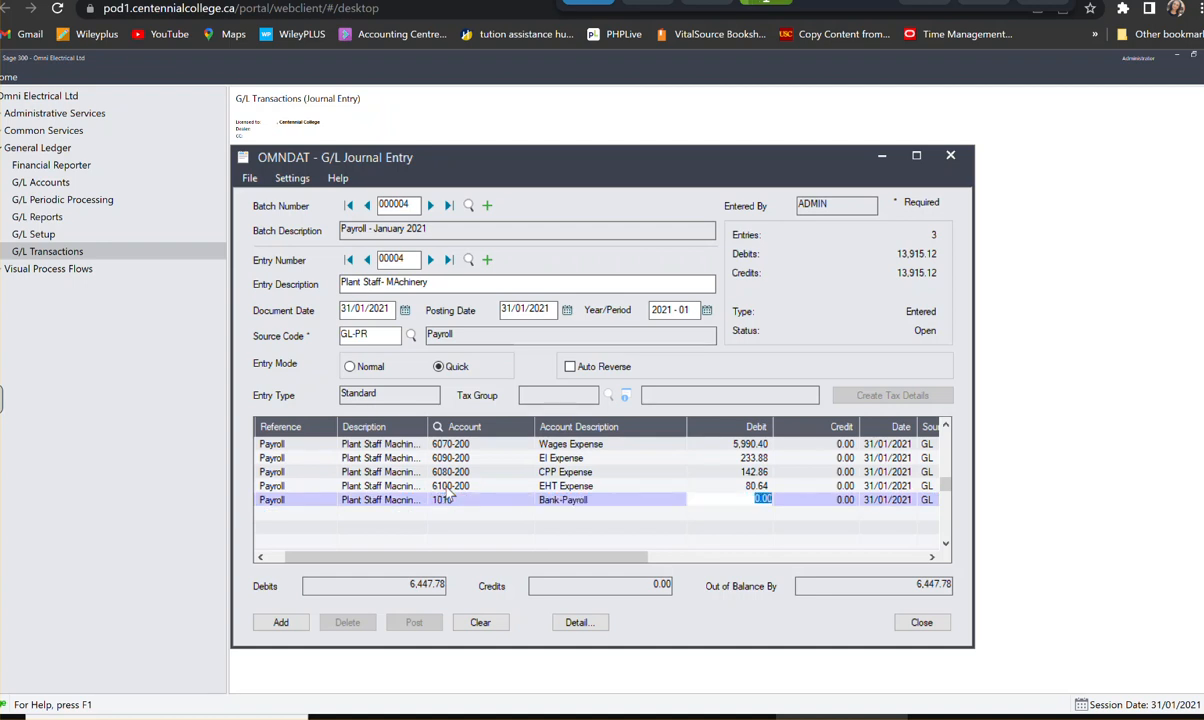
{"action": "key", "text": "Tab"}
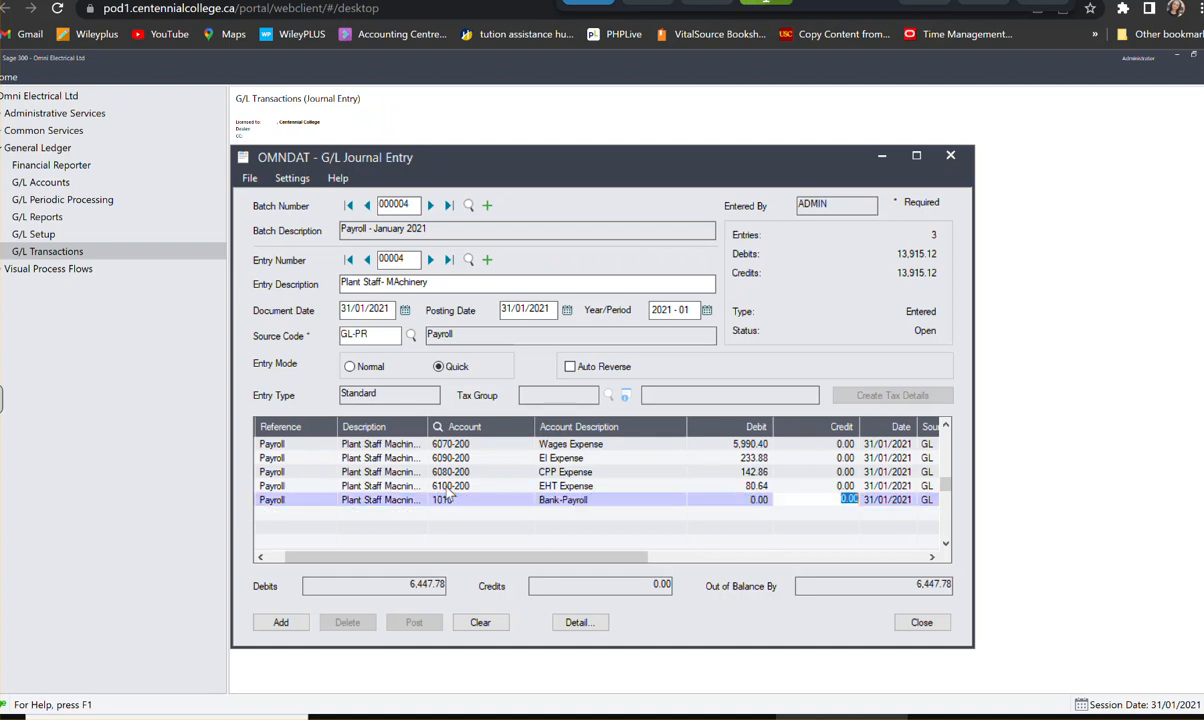
{"action": "type", "text": "4041.70"}
{"action": "type", "text": "8"}
{"action": "key", "text": "Tab"}
{"action": "key", "text": "Tab"}
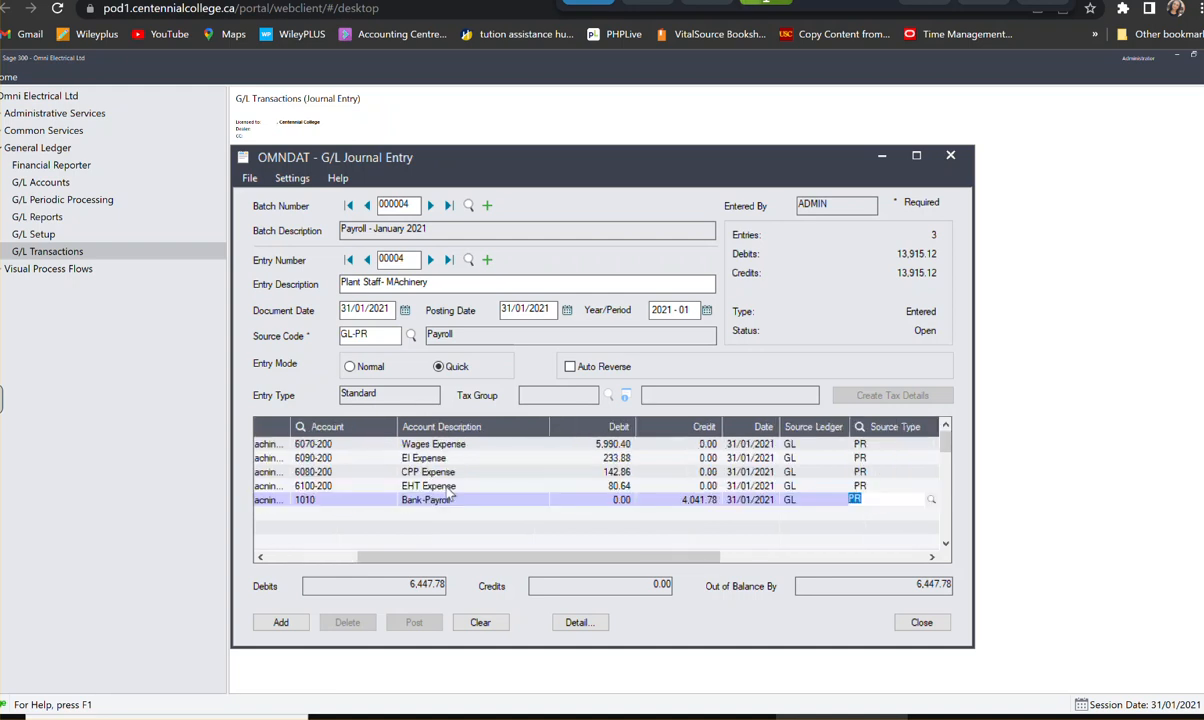
{"action": "key", "text": "Tab"}
{"action": "key", "text": "Tab"}
{"action": "key", "text": "Tab"}
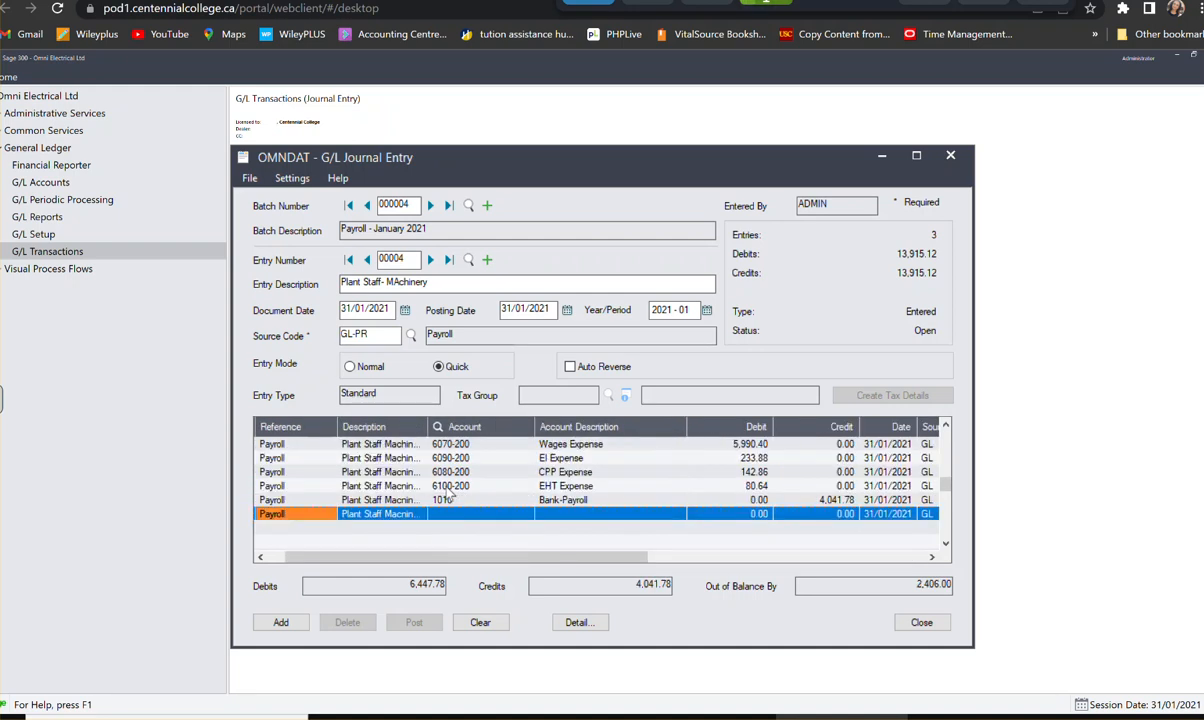
{"action": "key", "text": "Tab"}
{"action": "key", "text": "Tab"}
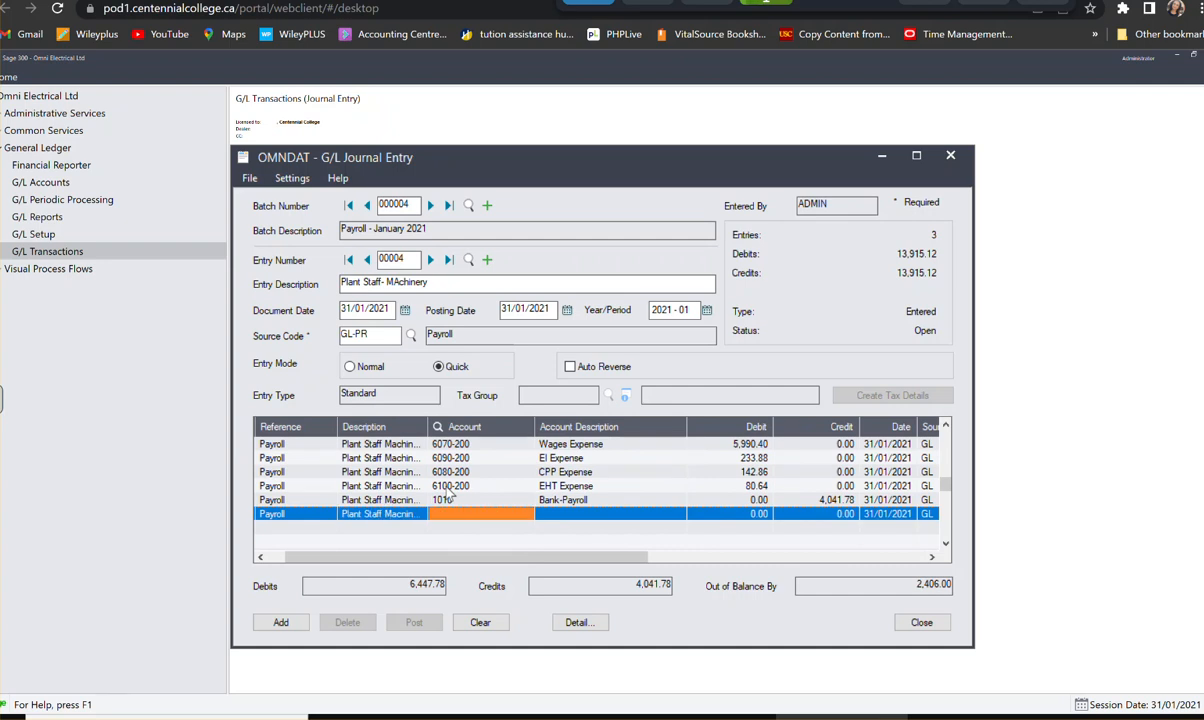
- Assign the sixth detail line to account 3250, Vacation Payable, with a credit of 230.40, and start the seventh line
{"action": "type", "text": "3250"}
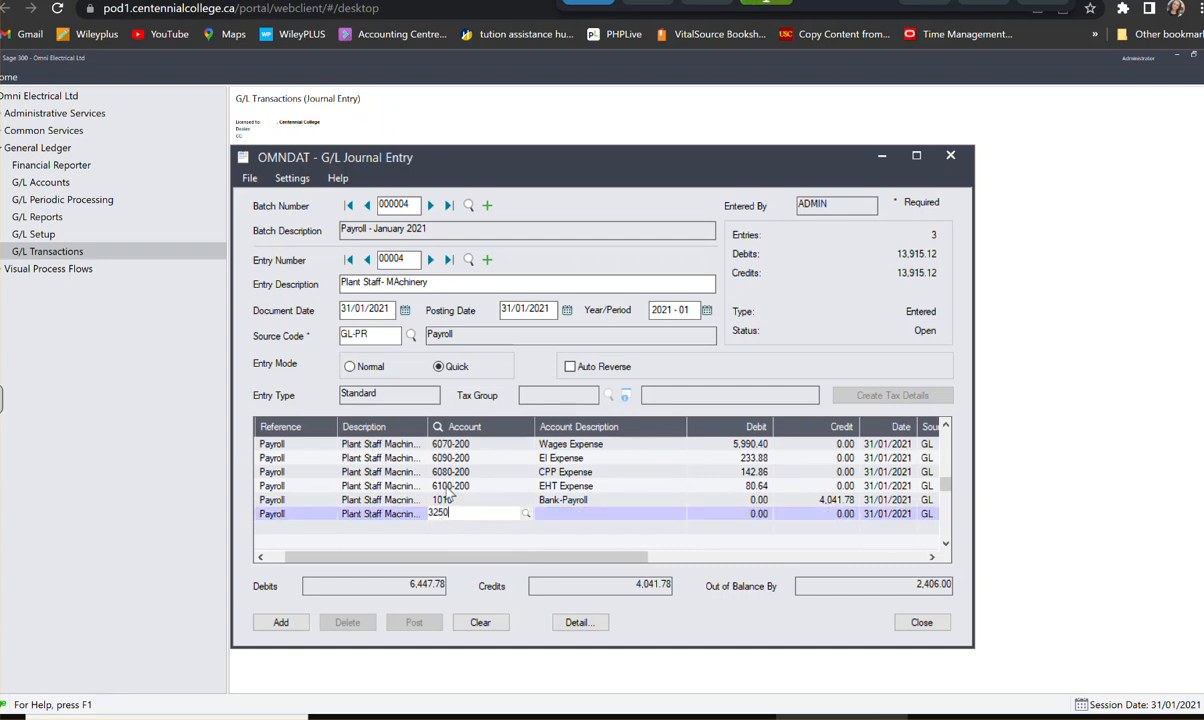
{"action": "key", "text": "Tab"}
{"action": "key", "text": "Tab"}
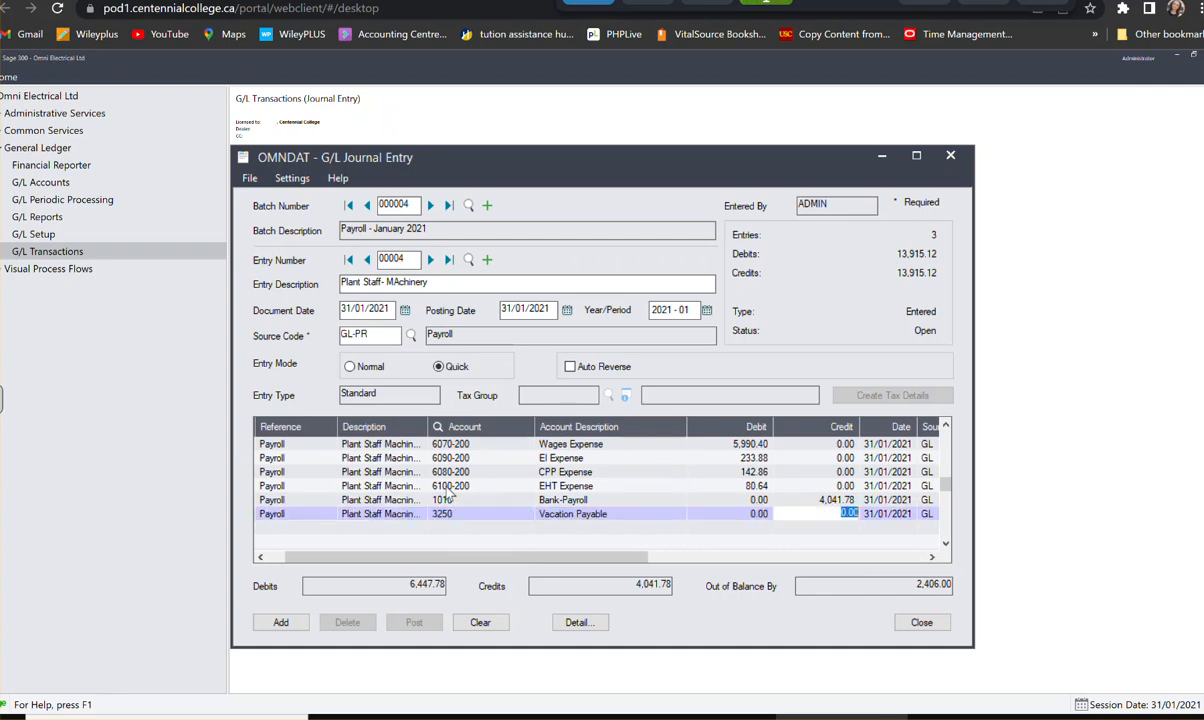
{"action": "type", "text": "230.4"}
{"action": "key", "text": "Tab"}
{"action": "key", "text": "Tab"}
{"action": "key", "text": "Tab"}
{"action": "key", "text": "Tab"}
{"action": "key", "text": "Tab"}
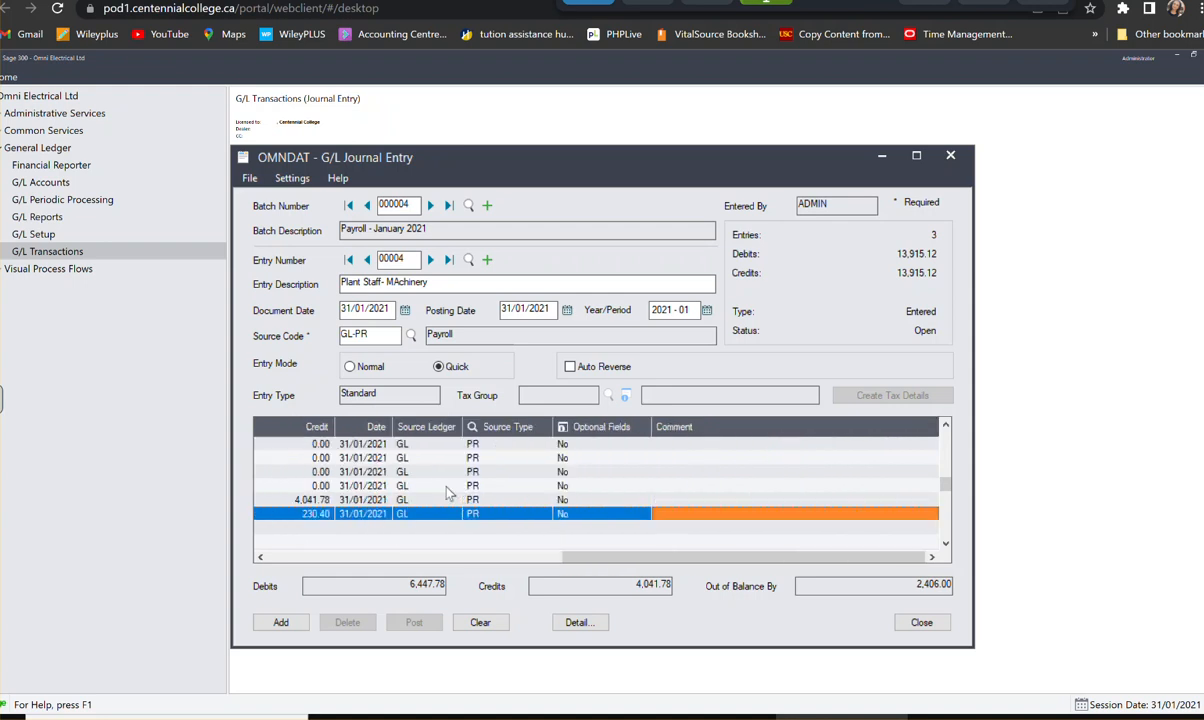
{"action": "key", "text": "Tab"}
{"action": "key", "text": "Tab"}
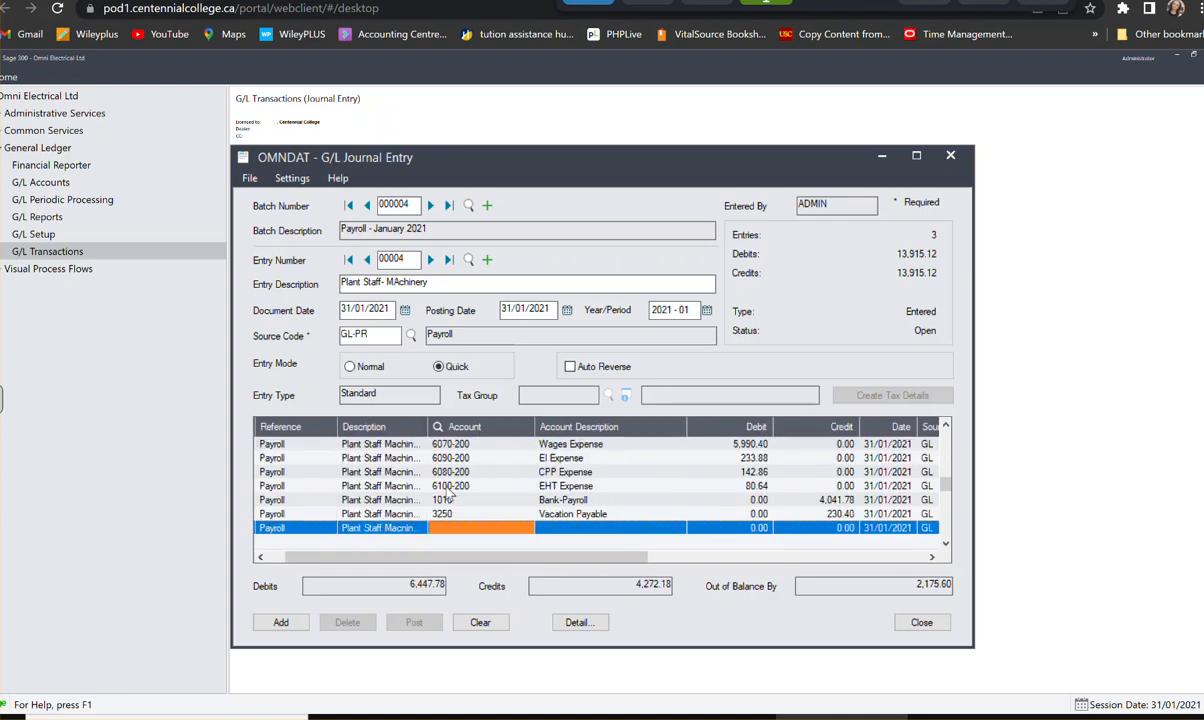
- Assign the seventh detail line to account 3220, EI Payable, with a credit of 400.92, and start the eighth line
{"action": "type", "text": "3220"}
{"action": "key", "text": "Tab"}
{"action": "key", "text": "Tab"}
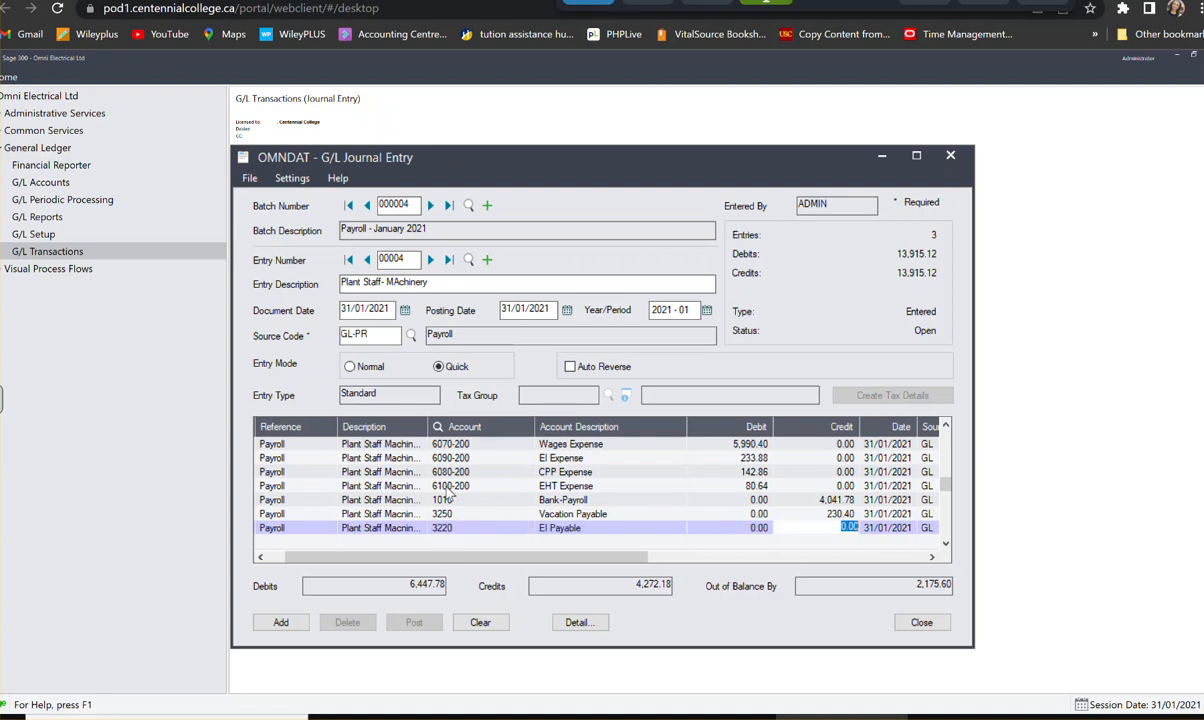
{"action": "type", "text": "400.92"}
{"action": "key", "text": "Tab"}
{"action": "key", "text": "Tab"}
{"action": "key", "text": "Tab"}
{"action": "key", "text": "Tab"}
{"action": "key", "text": "Tab"}
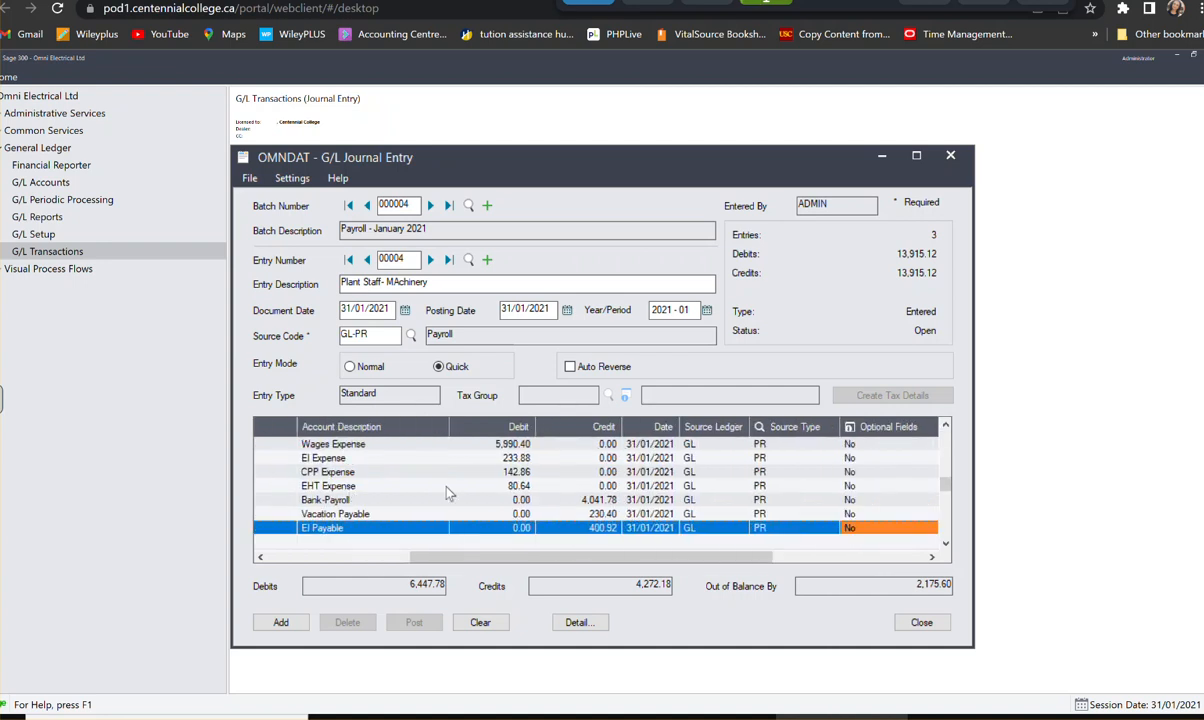
{"action": "key", "text": "Tab"}
{"action": "key", "text": "Tab"}
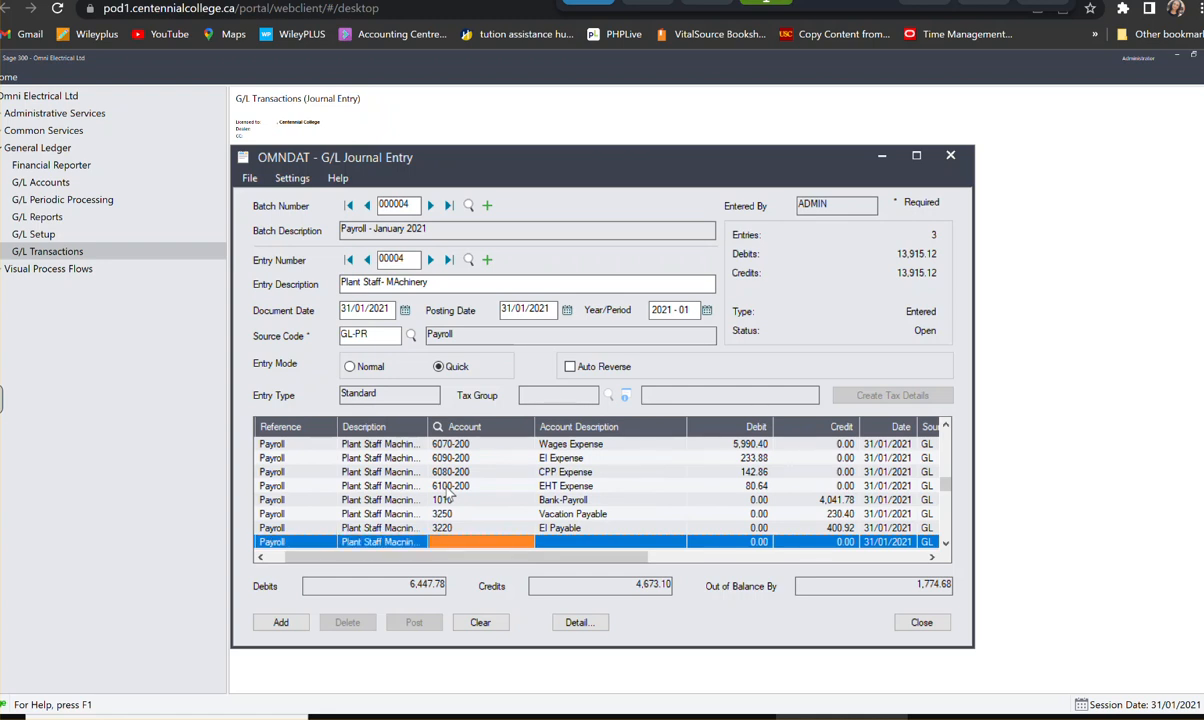
- Assign the eighth detail line to account 3210, CPP Payable, with a credit of 285.72, and start the ninth line
{"action": "type", "text": "3210"}
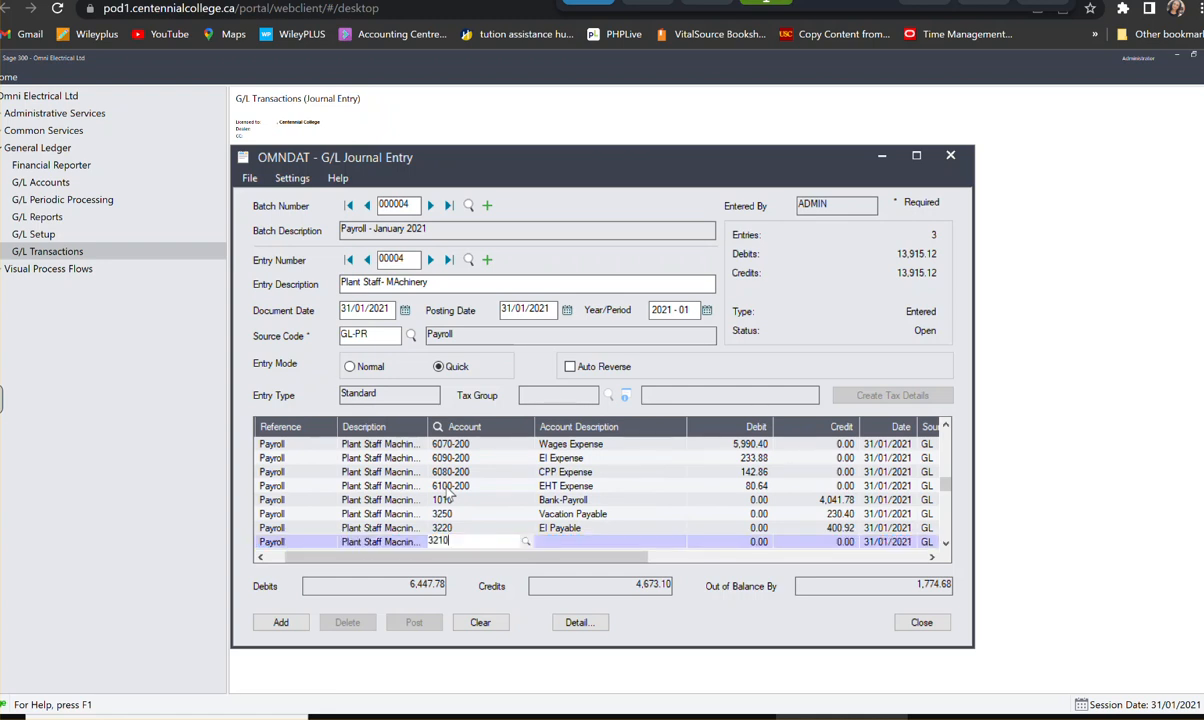
{"action": "key", "text": "Tab"}
{"action": "key", "text": "Tab"}
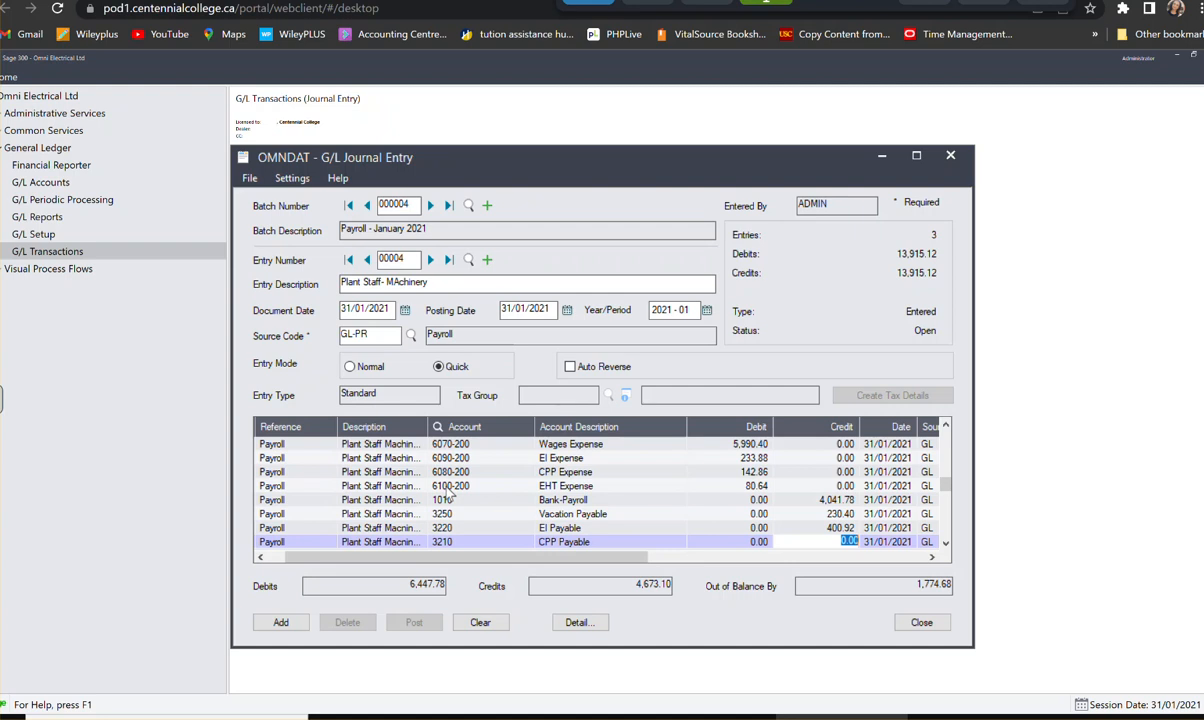
{"action": "type", "text": "285.72"}
{"action": "key", "text": "Tab"}
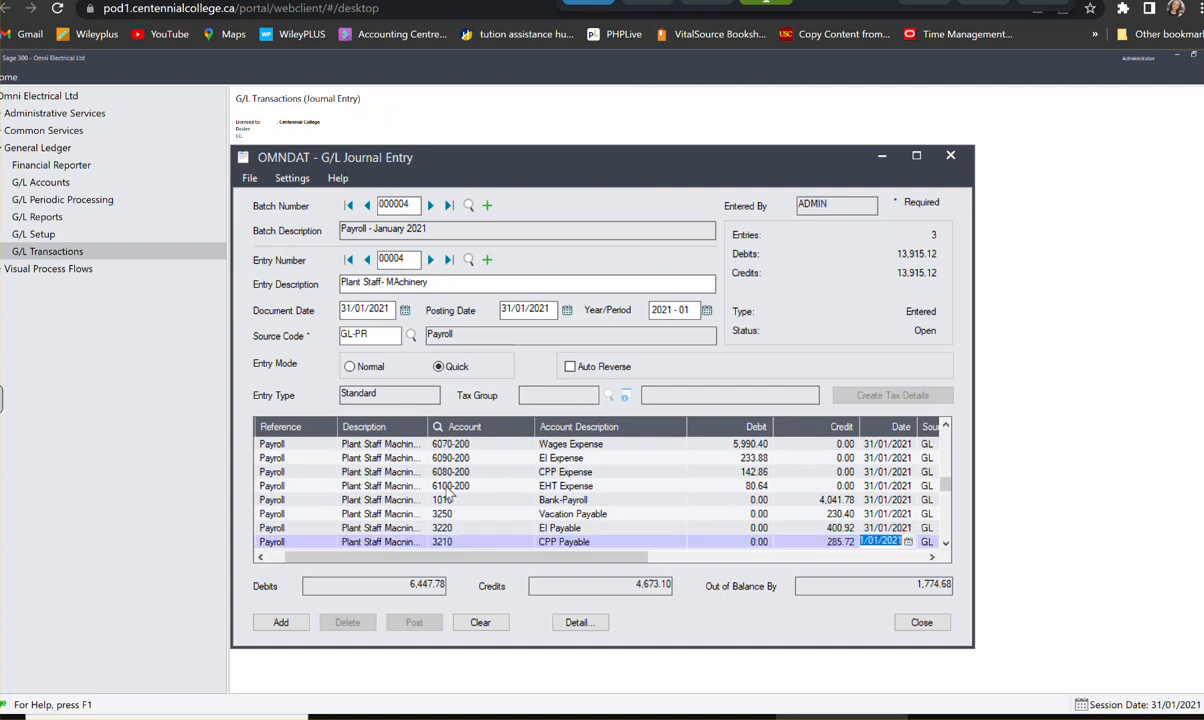
{"action": "key", "text": "Tab"}
{"action": "key", "text": "Tab"}
{"action": "key", "text": "Tab"}
{"action": "key", "text": "Tab"}
{"action": "key", "text": "Tab"}
{"action": "key", "text": "Tab"}
{"action": "key", "text": "Tab"}
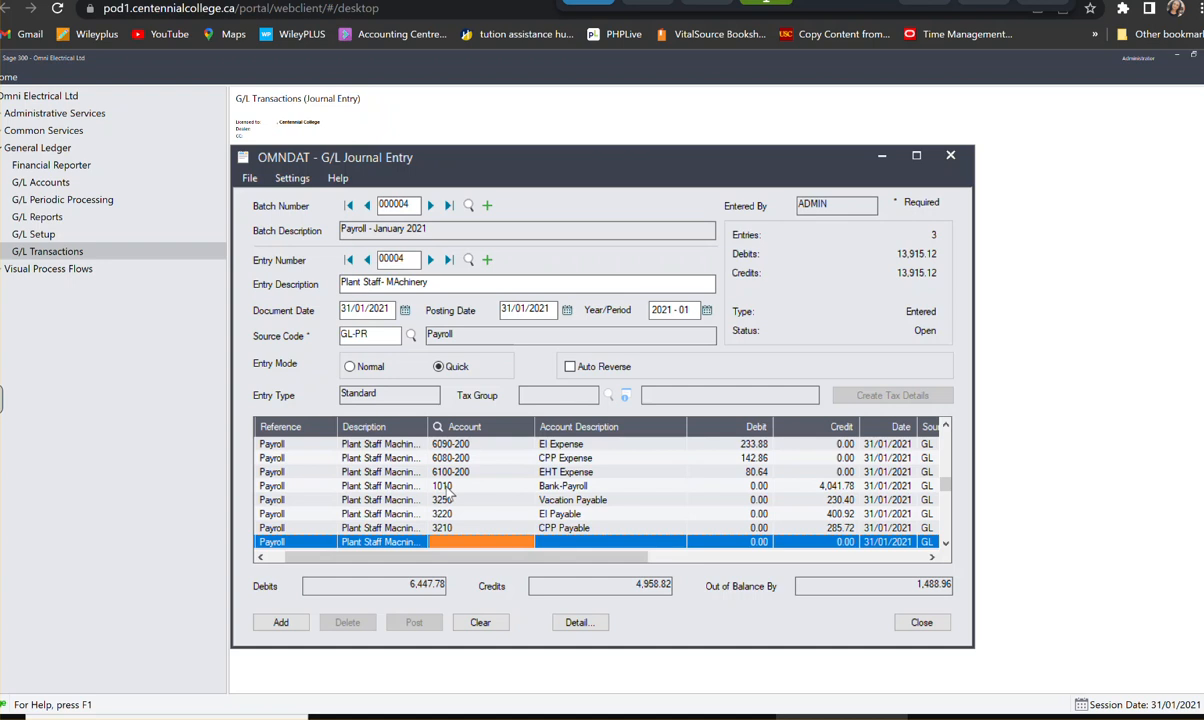
- Assign the ninth detail line to account 3200, Income Tax Payable, with a credit of 1,408.32, and start the tenth line
{"action": "type", "text": "3200"}
{"action": "key", "text": "Tab"}
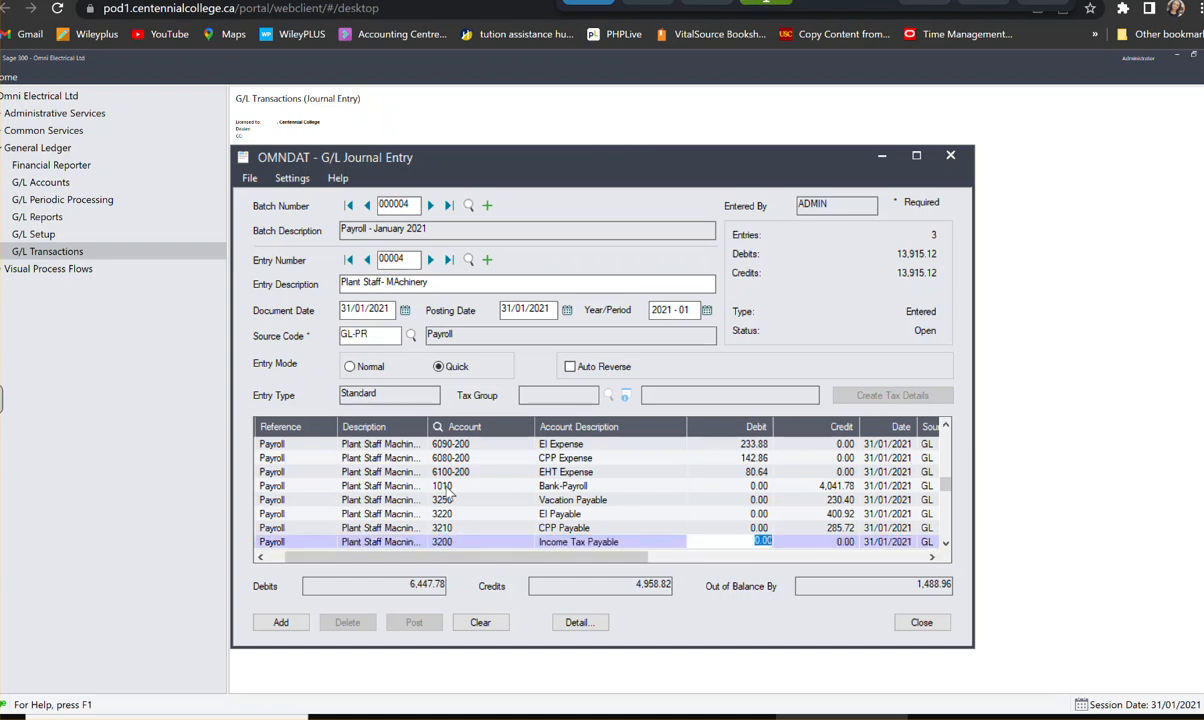
{"action": "key", "text": "Tab"}
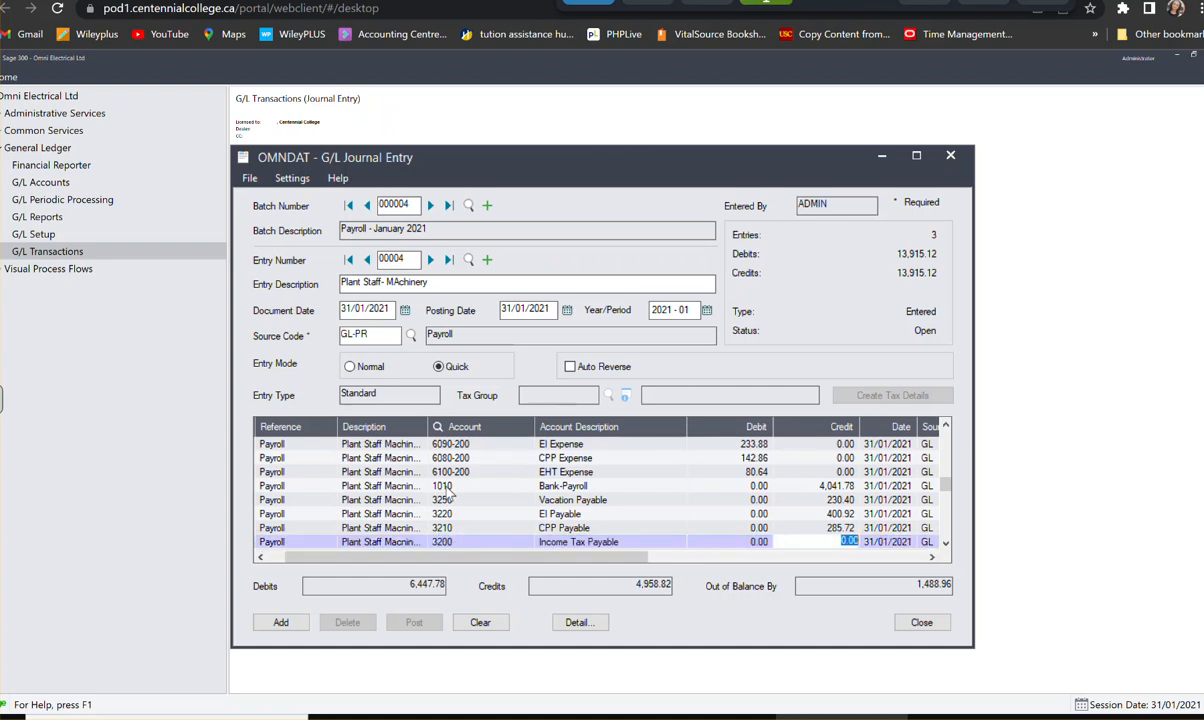
{"action": "type", "text": "1,408.32"}
{"action": "key", "text": "Tab"}
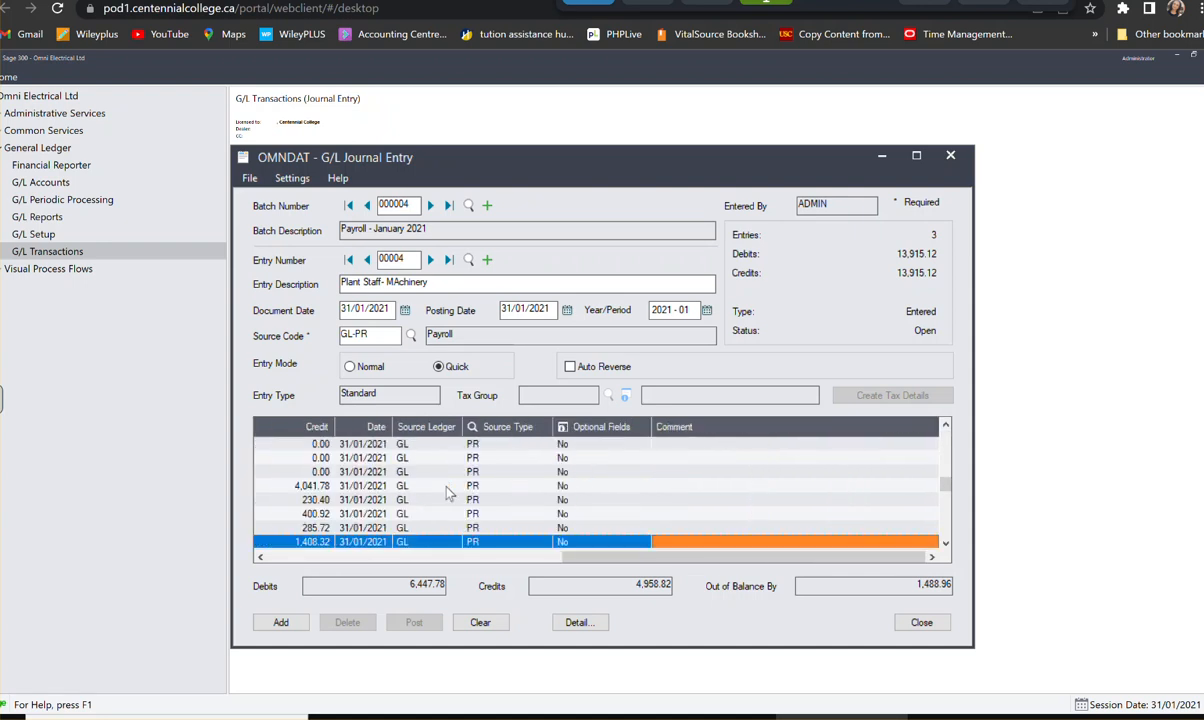
{"action": "key", "text": "Tab"}
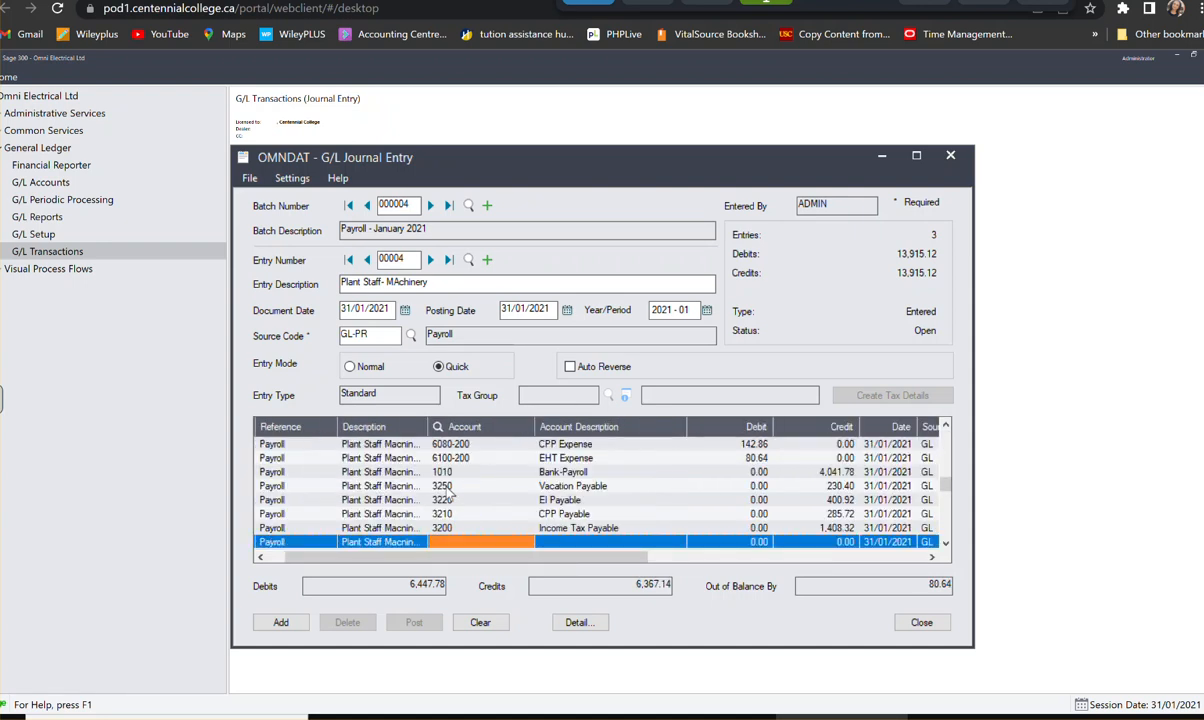
- Assign the tenth detail line to account 3230, Employer's Health Tax Payable, with a credit of 80.64, and add the entry to the payroll batch
{"action": "type", "text": "3230"}
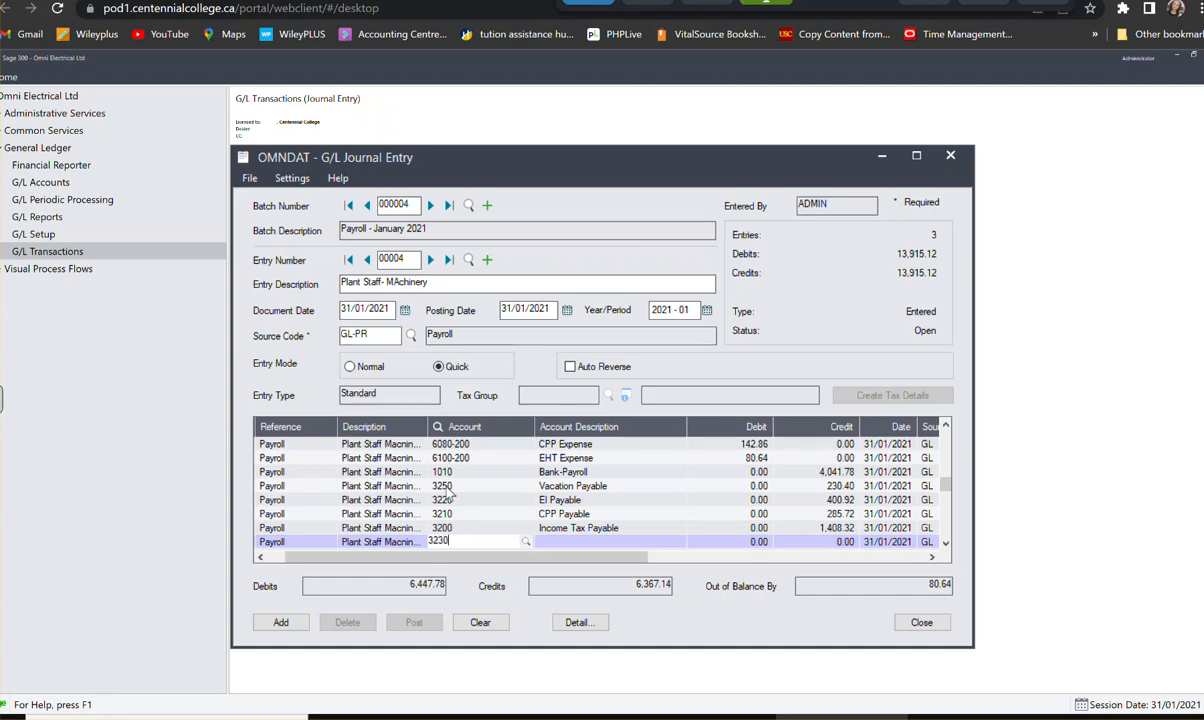
{"action": "key", "text": "Tab"}
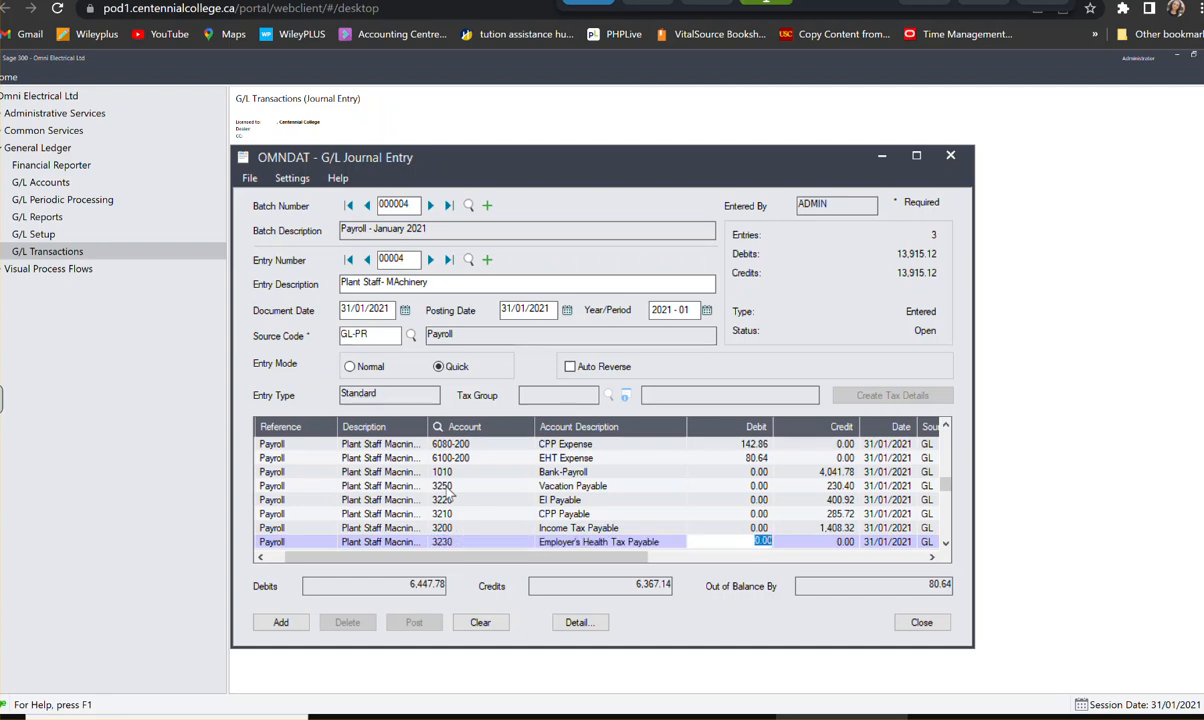
{"action": "key", "text": "Tab"}
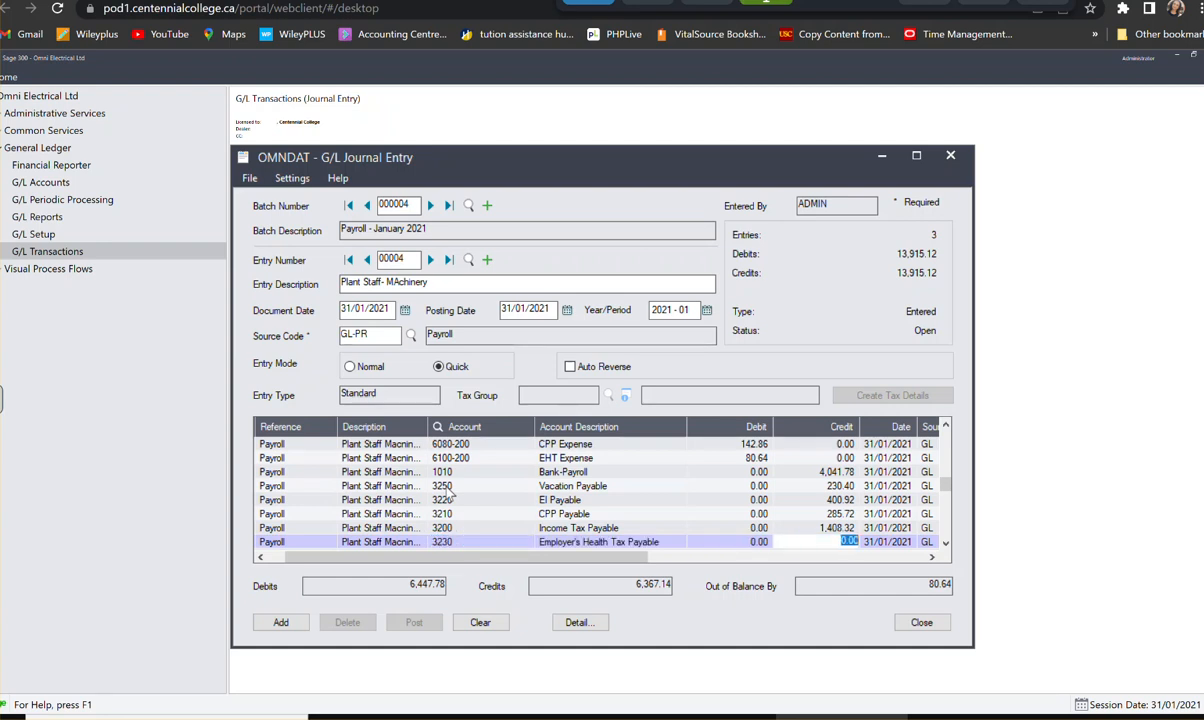
{"action": "type", "text": "80.0"}
{"action": "type", "text": "64"}
{"action": "key", "text": "Return"}
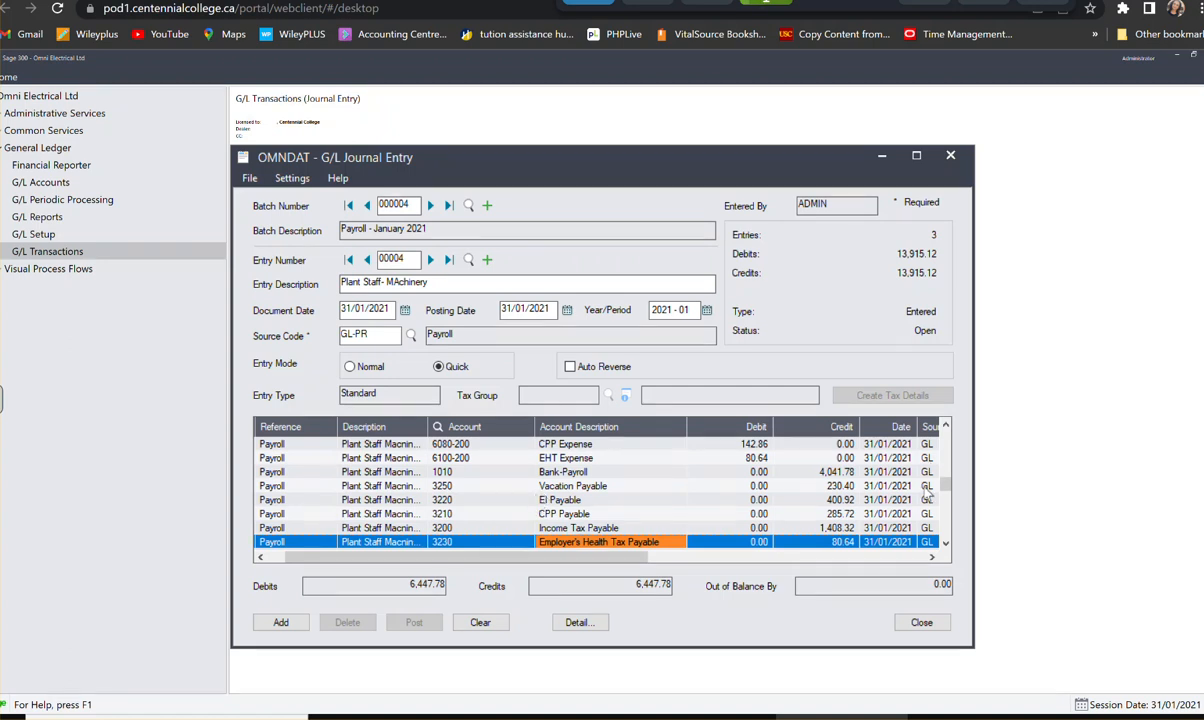
{"action": "left_click", "coordinate": [552, 499]}
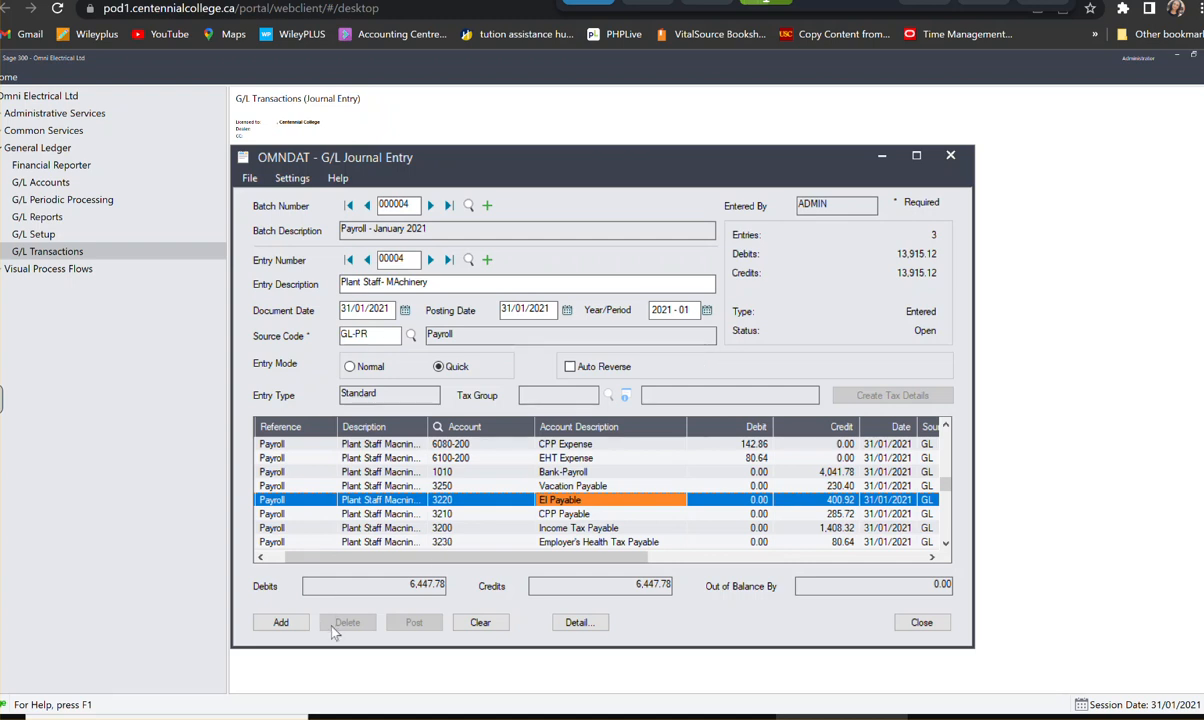
{"action": "left_click", "coordinate": [281, 623]}
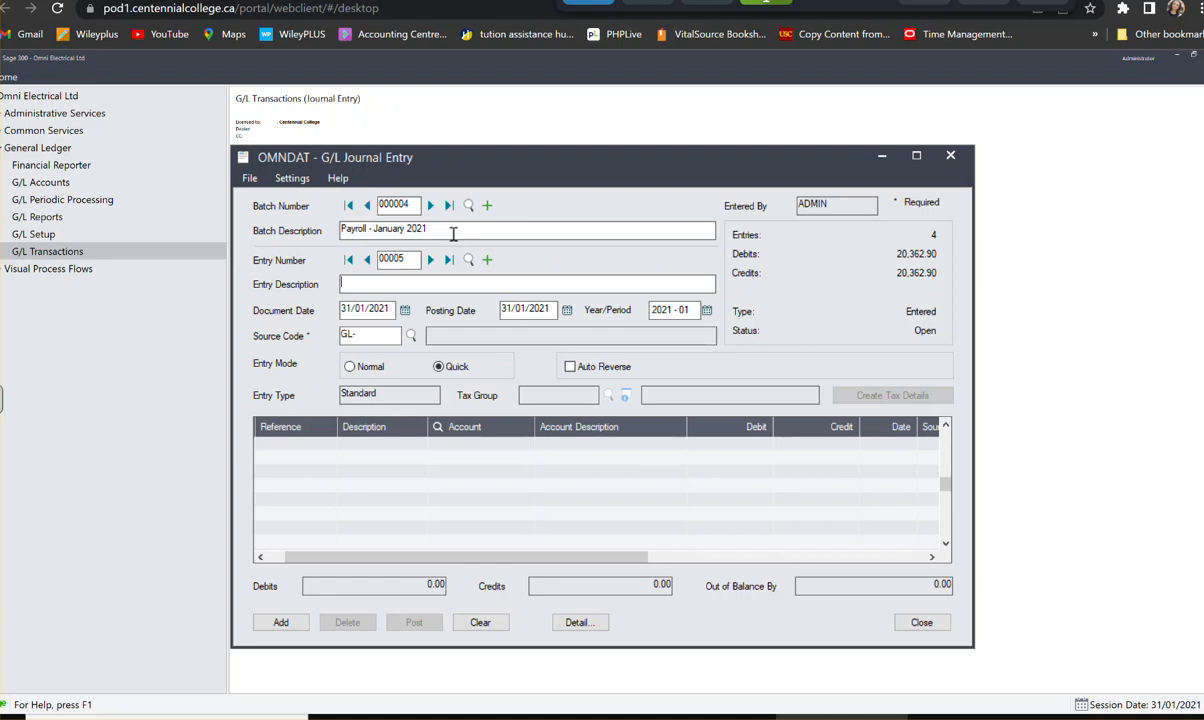
- Create a new journal batch with the description Bank Loan- January 2021
{"action": "left_click", "coordinate": [487, 205]}
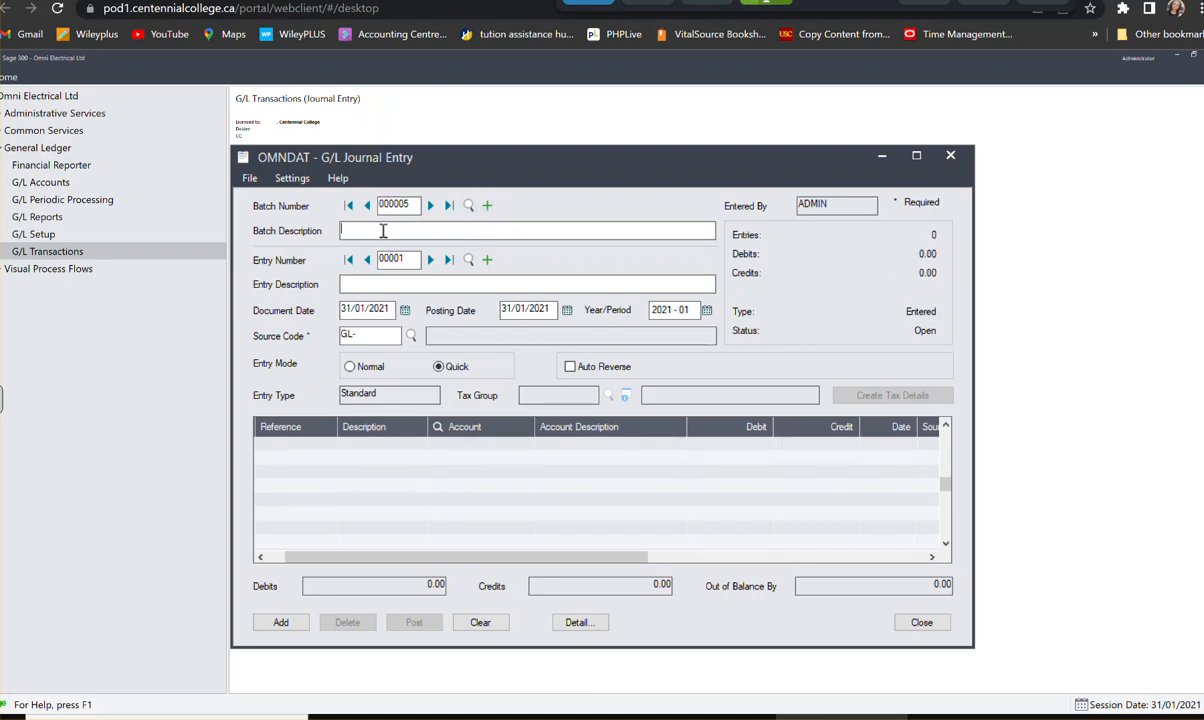
{"action": "type", "text": "Bank Loan"}
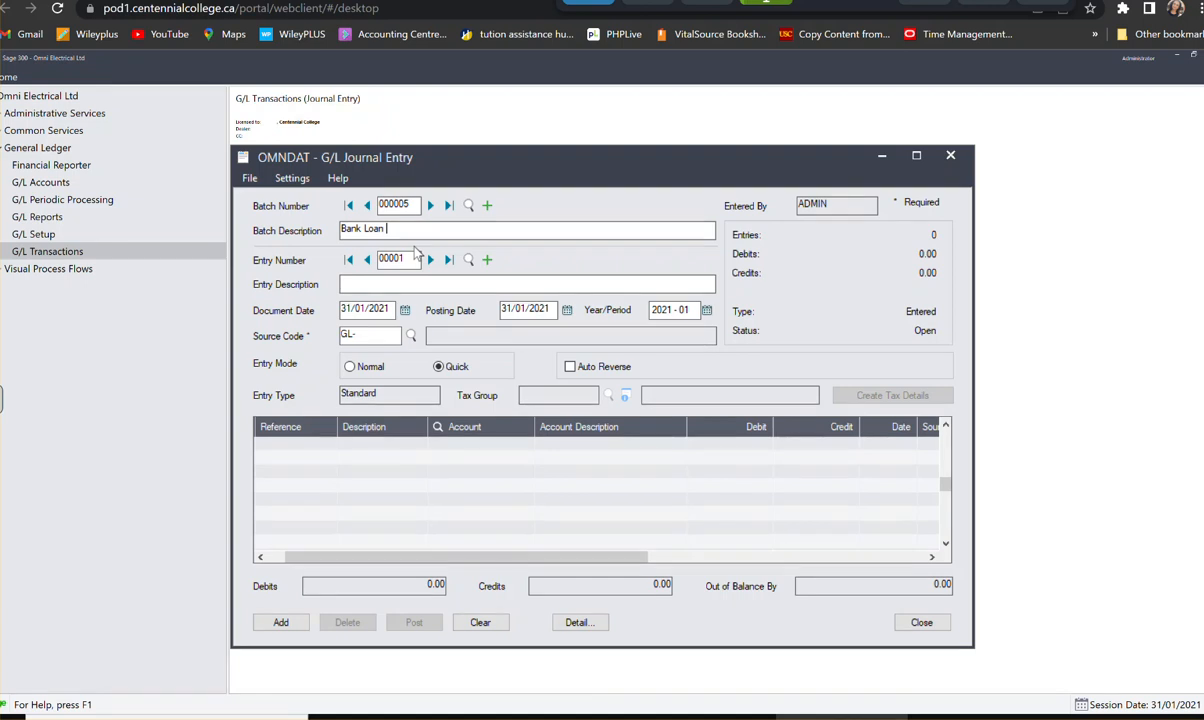
{"action": "type", "text": "0-"}
{"action": "key", "text": "BackSpace"}
{"action": "key", "text": "BackSpace"}
{"action": "key", "text": "BackSpace"}
{"action": "type", "text": "- January 2021"}
- Describe the new batch's first entry with Acct # followed by the loan account number
{"action": "left_click", "coordinate": [372, 284]}
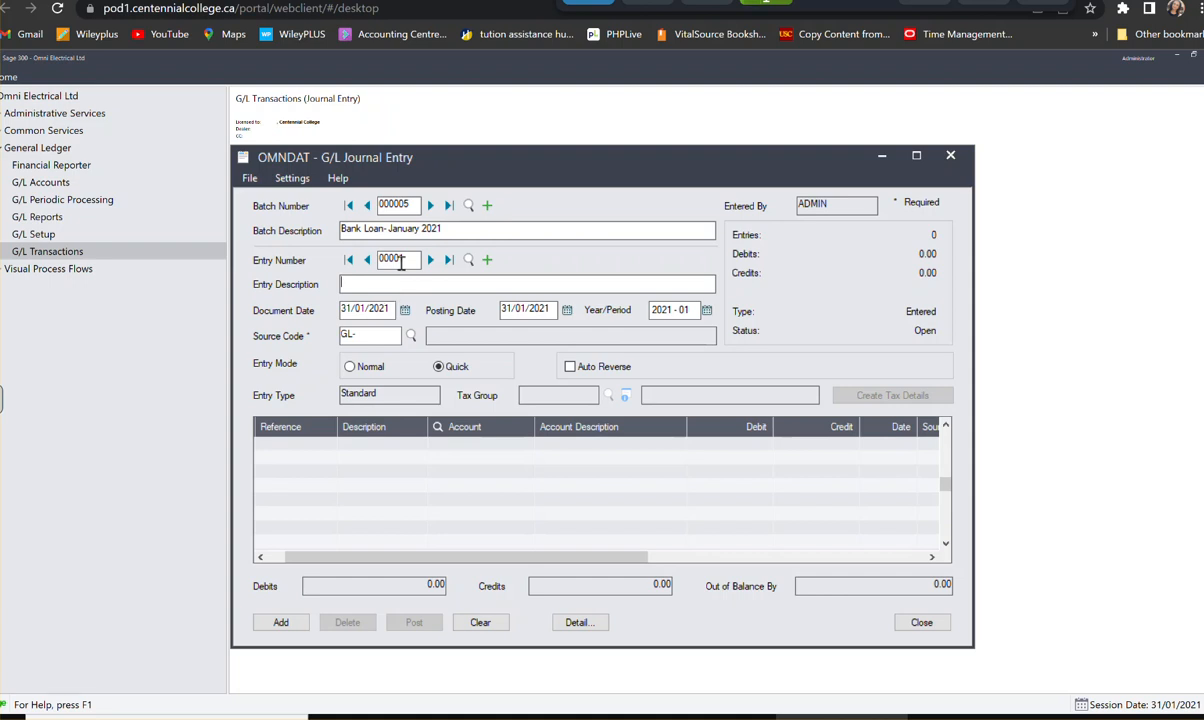
{"action": "left_click", "coordinate": [401, 262]}
{"action": "left_click", "coordinate": [401, 262]}
{"action": "left_click", "coordinate": [416, 284]}
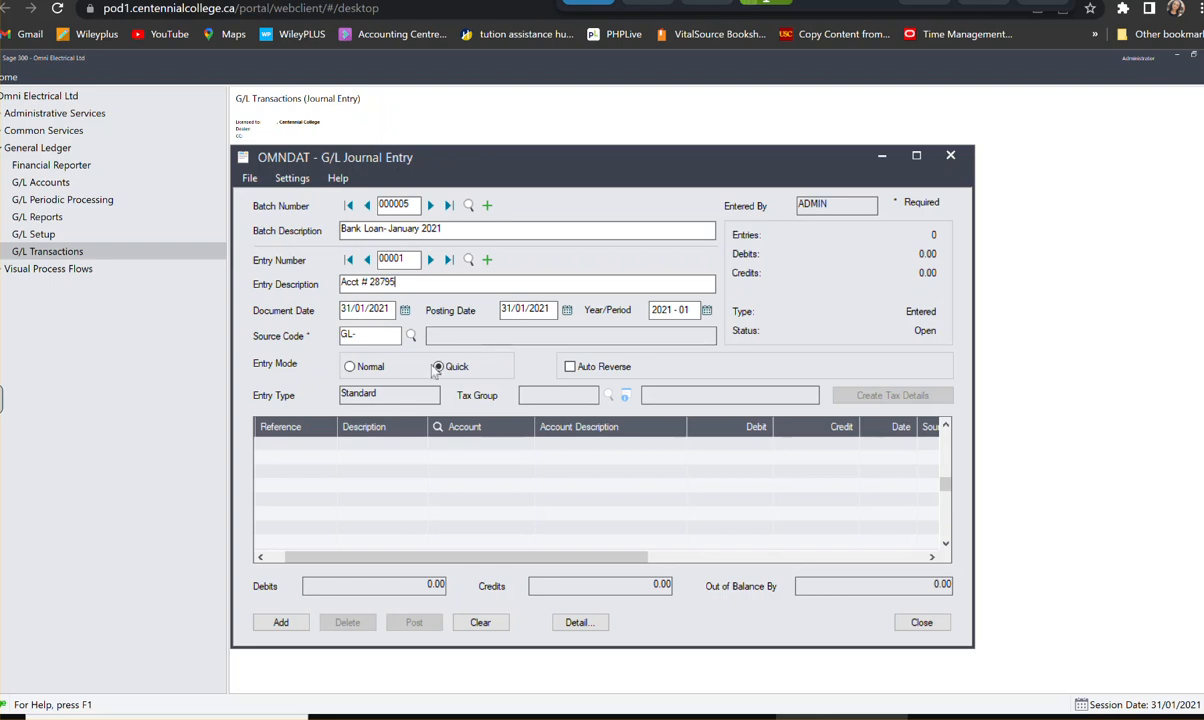
- Set the entry's source code to GL-JE, G/L Journal Entry, and start its first detail line
{"action": "left_click", "coordinate": [376, 335]}
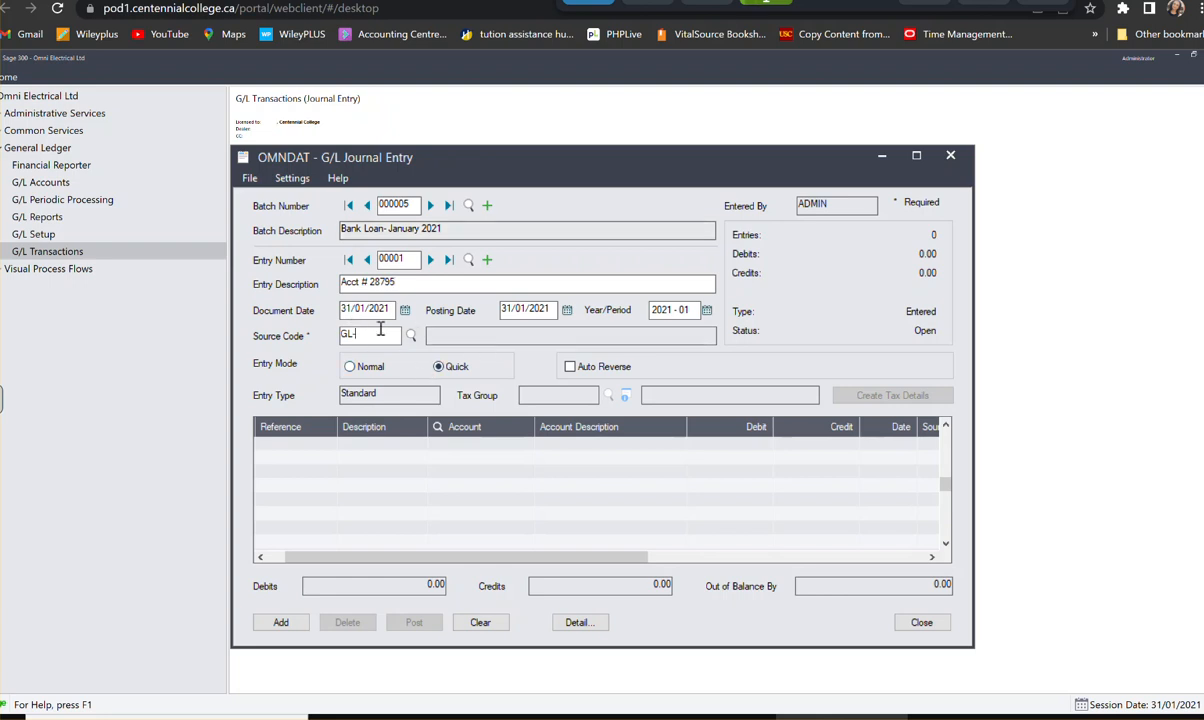
{"action": "left_click", "coordinate": [410, 335]}
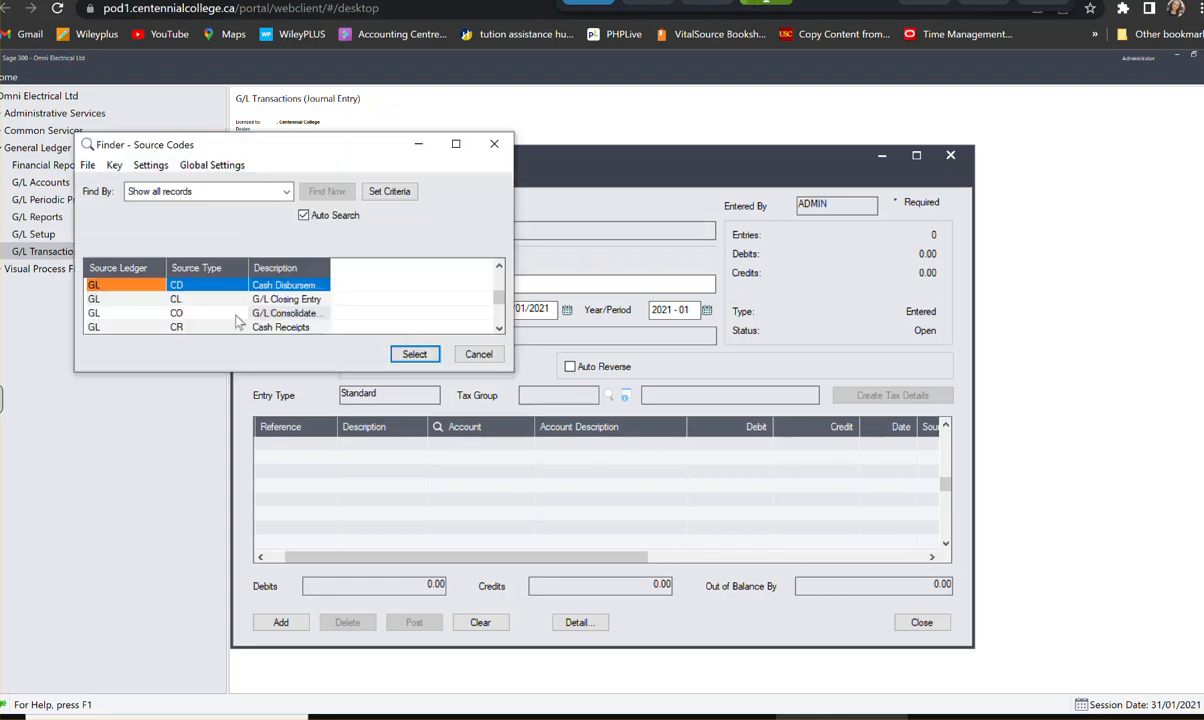
{"action": "key", "text": "Down"}
{"action": "key", "text": "Down"}
{"action": "key", "text": "Down"}
{"action": "key", "text": "Down"}
{"action": "key", "text": "Down"}
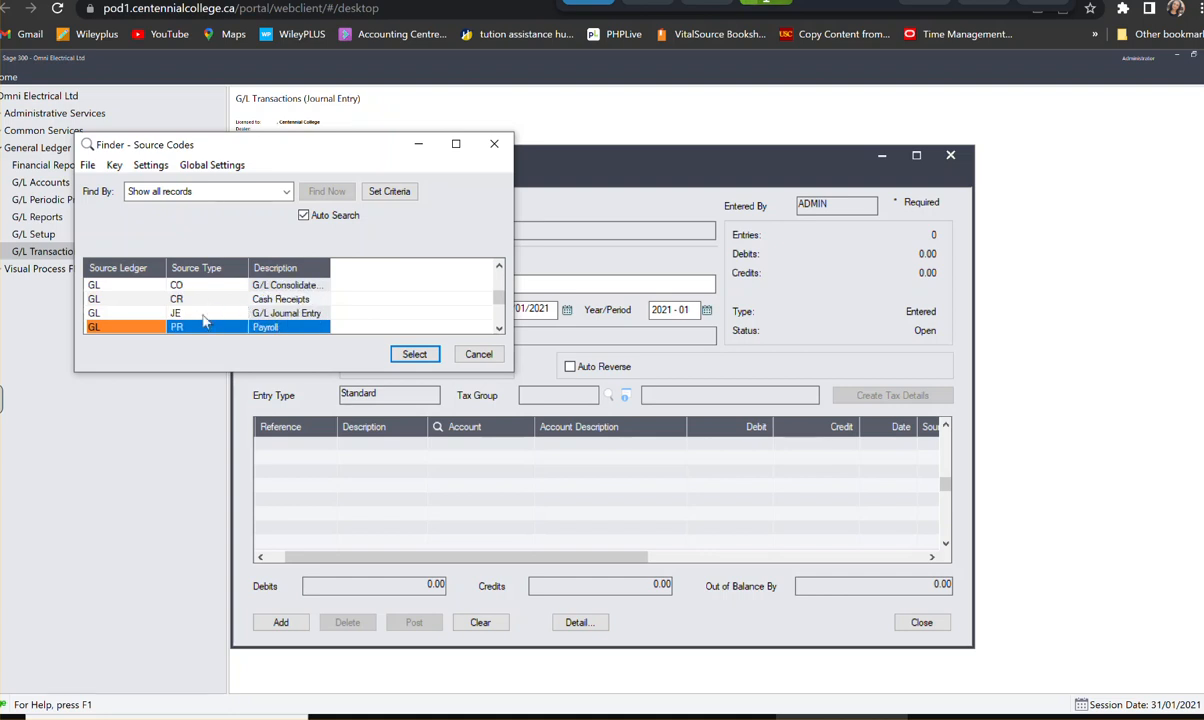
{"action": "left_click", "coordinate": [207, 316]}
{"action": "left_click", "coordinate": [412, 352]}
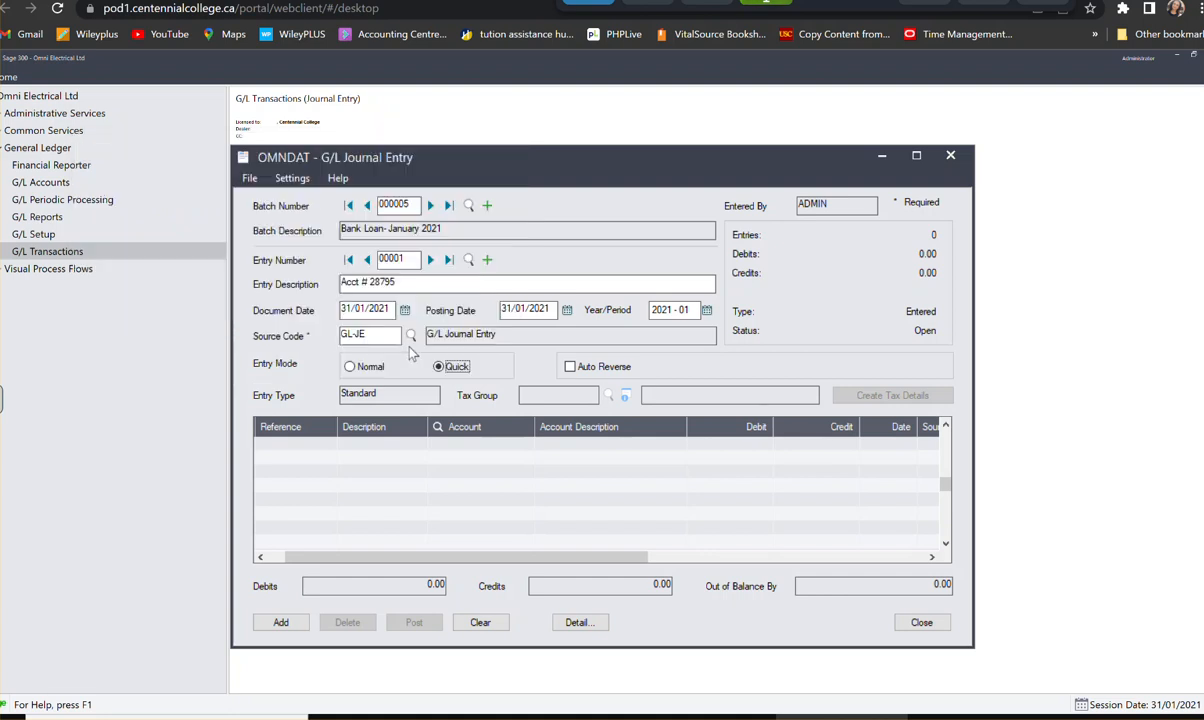
{"action": "left_click", "coordinate": [297, 448]}
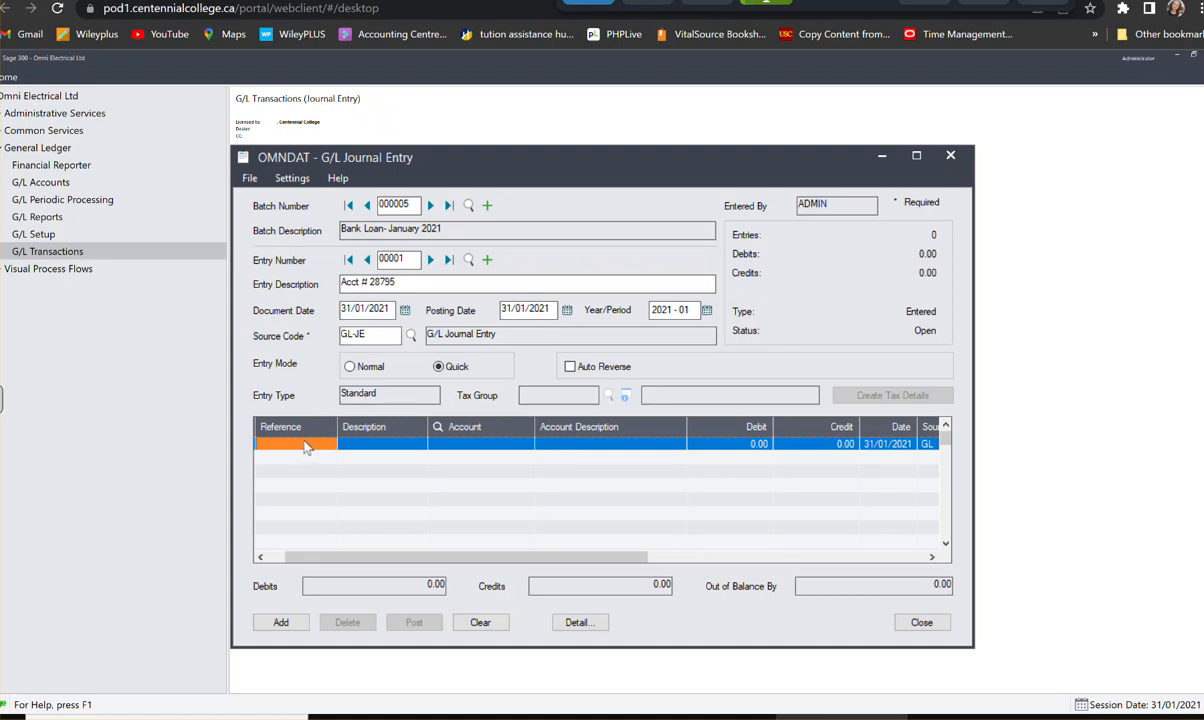
- Set the first detail line's reference to Bank Loan and its description to Acct# followed by the loan account number
{"action": "type", "text": "BNK"}
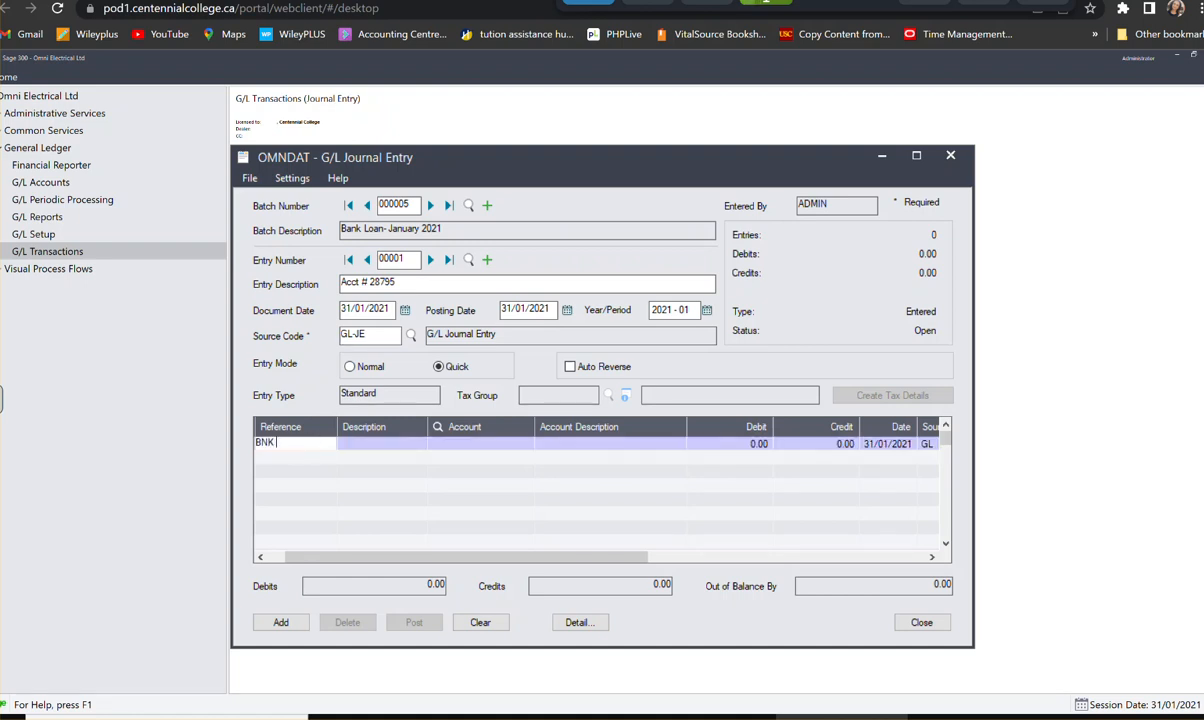
{"action": "key", "text": "BackSpace"}
{"action": "key", "text": "BackSpace"}
{"action": "type", "text": "Bank Loan"}
{"action": "key", "text": "Tab"}
{"action": "type", "text": "ACC"}
{"action": "key", "text": "BackSpace"}
{"action": "key", "text": "BackSpace"}
{"action": "type", "text": "c"}
{"action": "type", "text": "ct"}
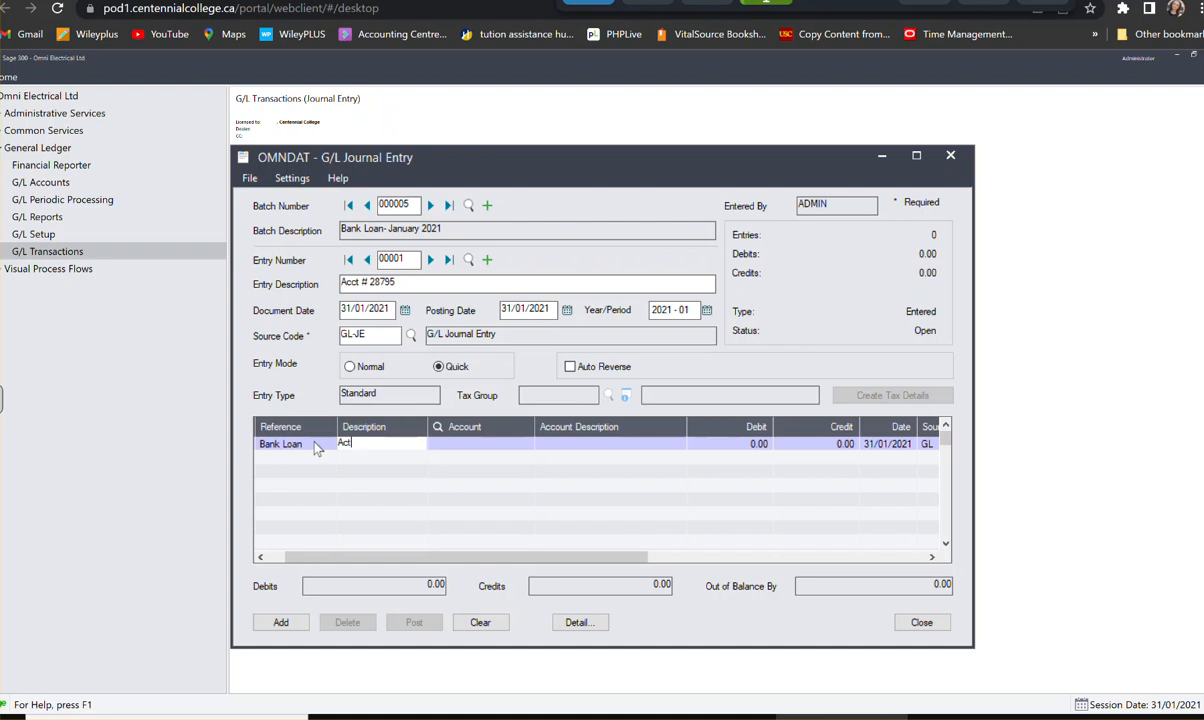
{"action": "key", "text": "Tab"}
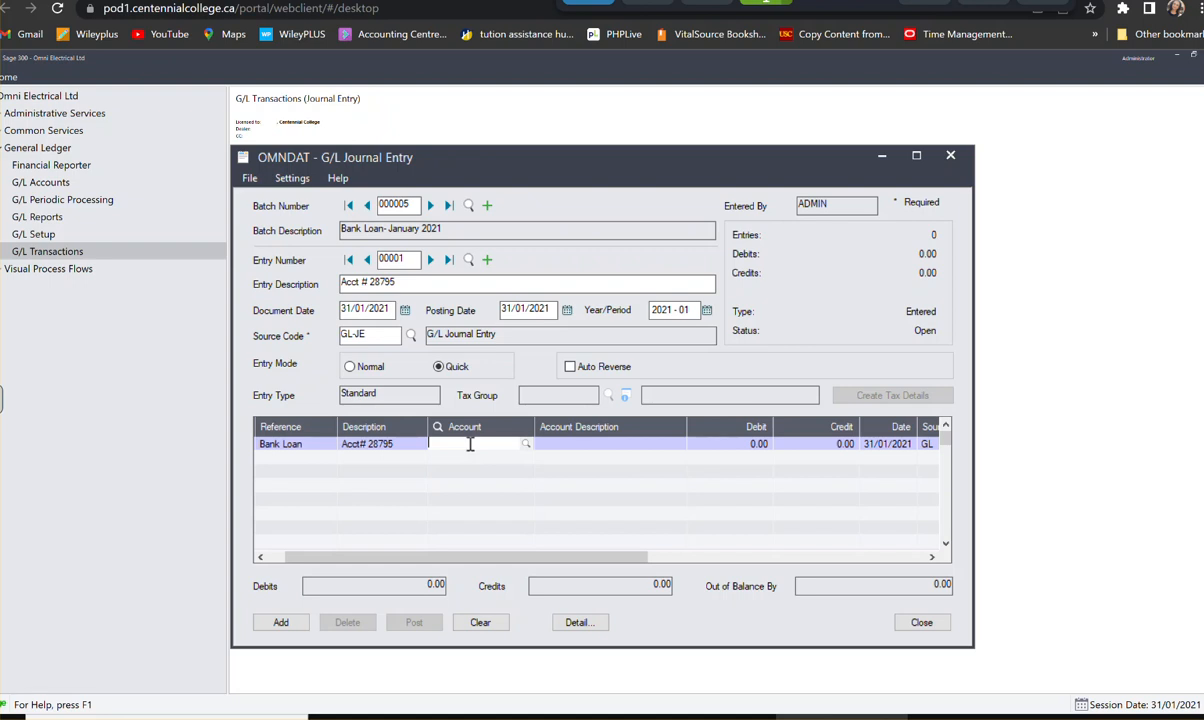
- Assign the first detail line to account 3000, Accounts Payable, with a debit of 2,500.00, and start a second line
{"action": "type", "text": "3000"}
{"action": "key", "text": "Tab"}
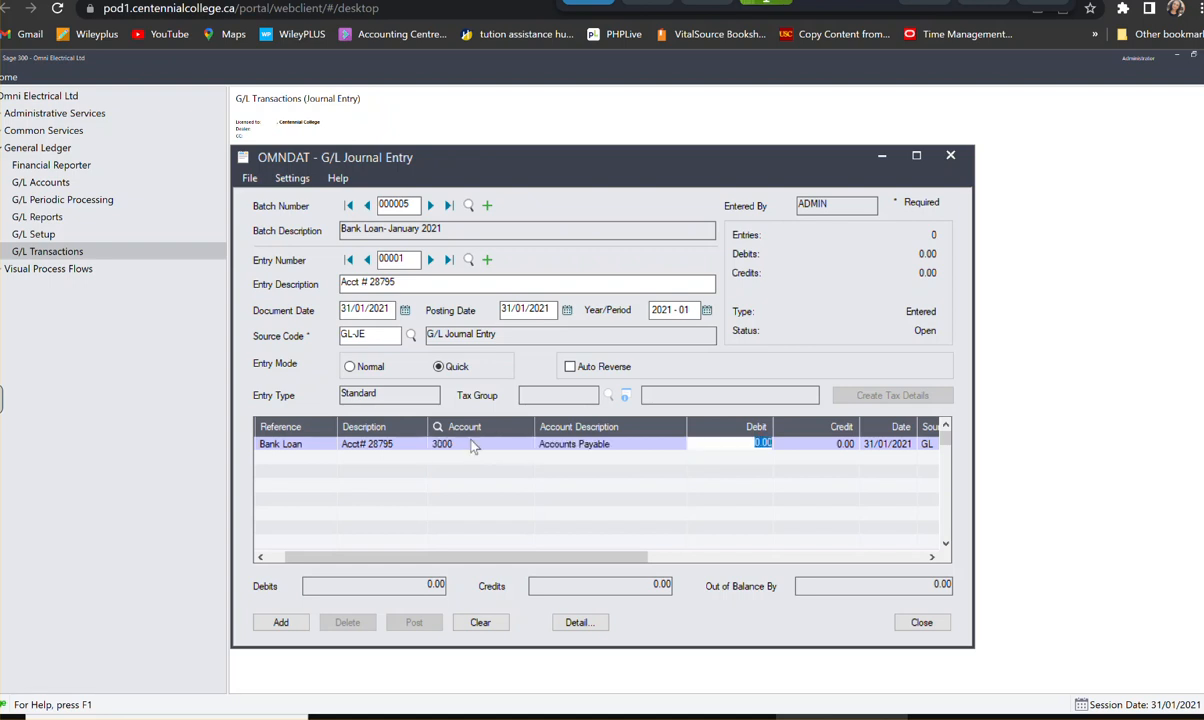
{"action": "type", "text": "2,500"}
{"action": "key", "text": "Tab"}
{"action": "key", "text": "Tab"}
{"action": "key", "text": "Tab"}
{"action": "key", "text": "Tab"}
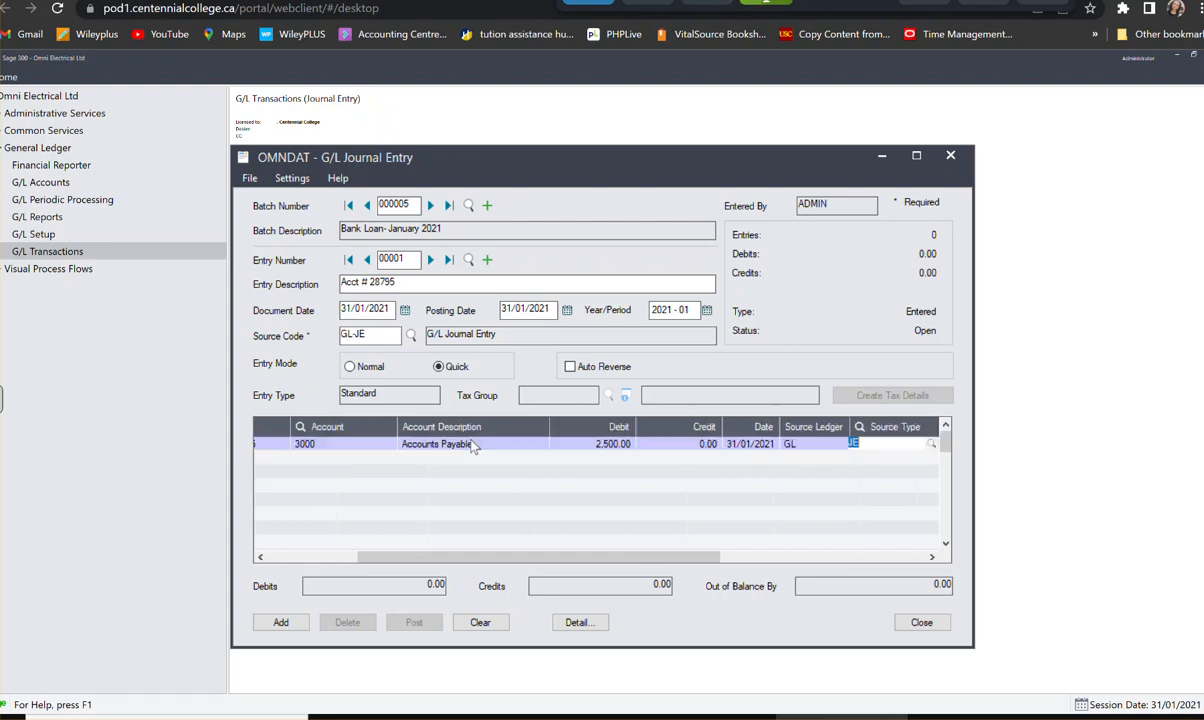
{"action": "key", "text": "Tab"}
{"action": "key", "text": "Tab"}
{"action": "key", "text": "Tab"}
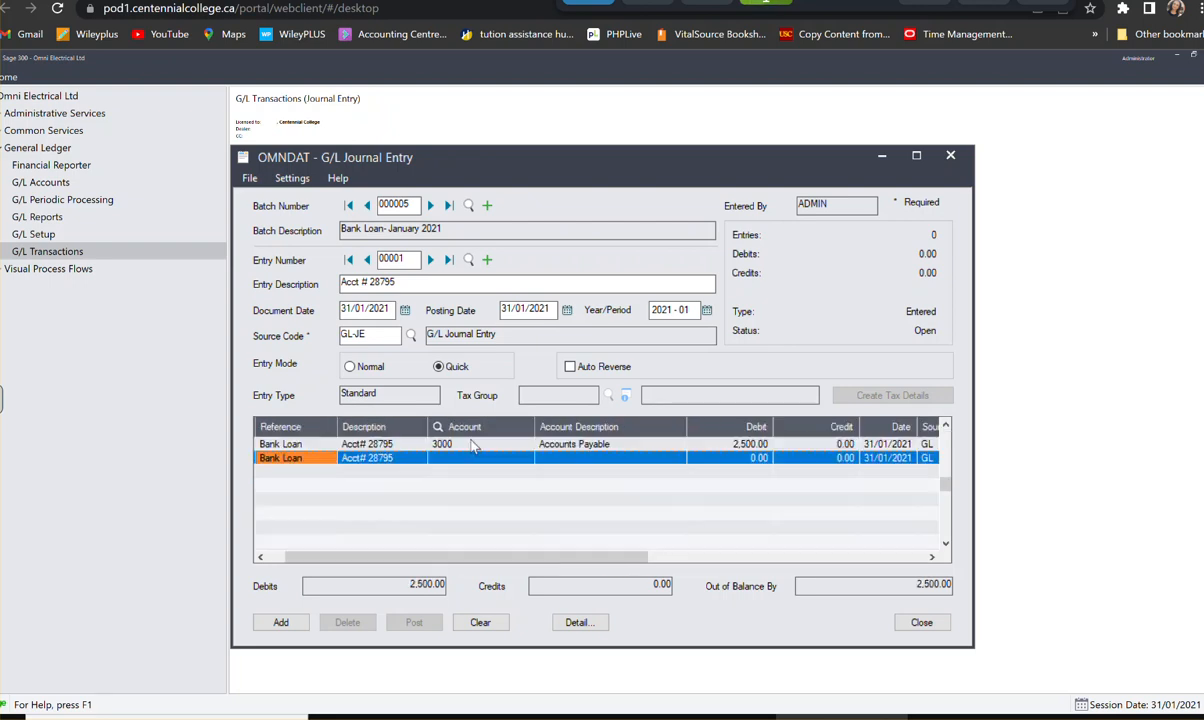
- Assign the second detail line to account 1000, Bank Chequing, with a credit of 2,500.00, add the entry and close the journal entry form
{"action": "key", "text": "Tab"}
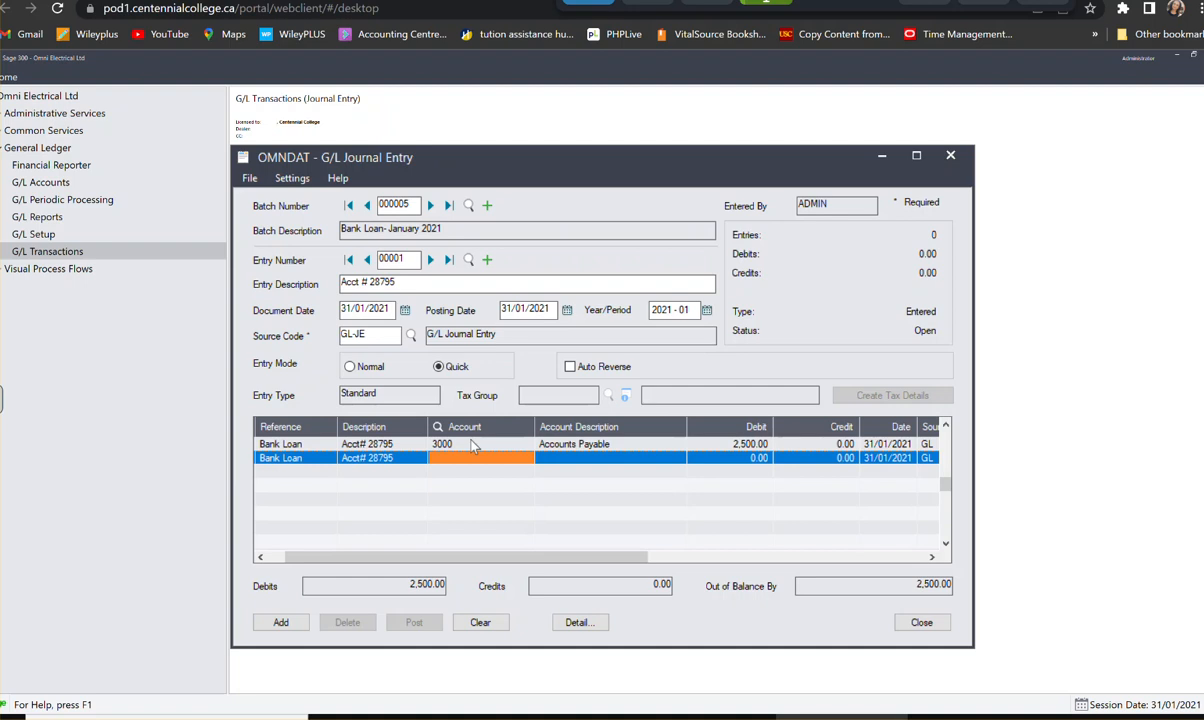
{"action": "type", "text": "1000"}
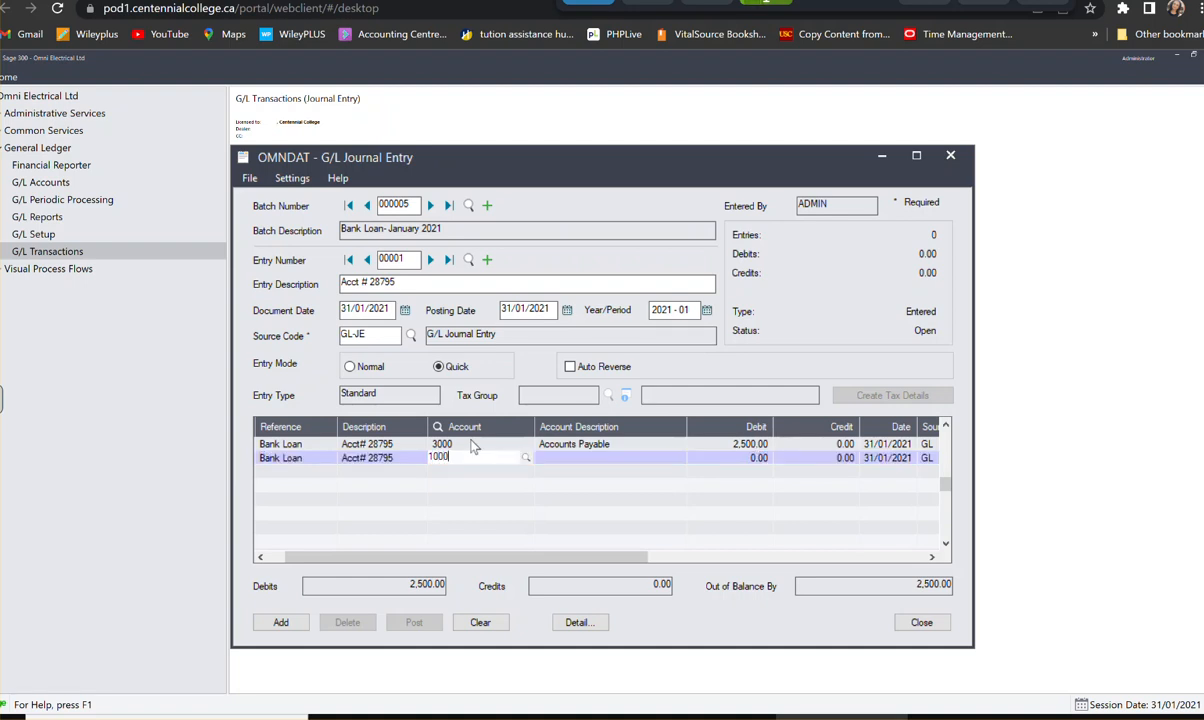
{"action": "key", "text": "Tab"}
{"action": "key", "text": "Tab"}
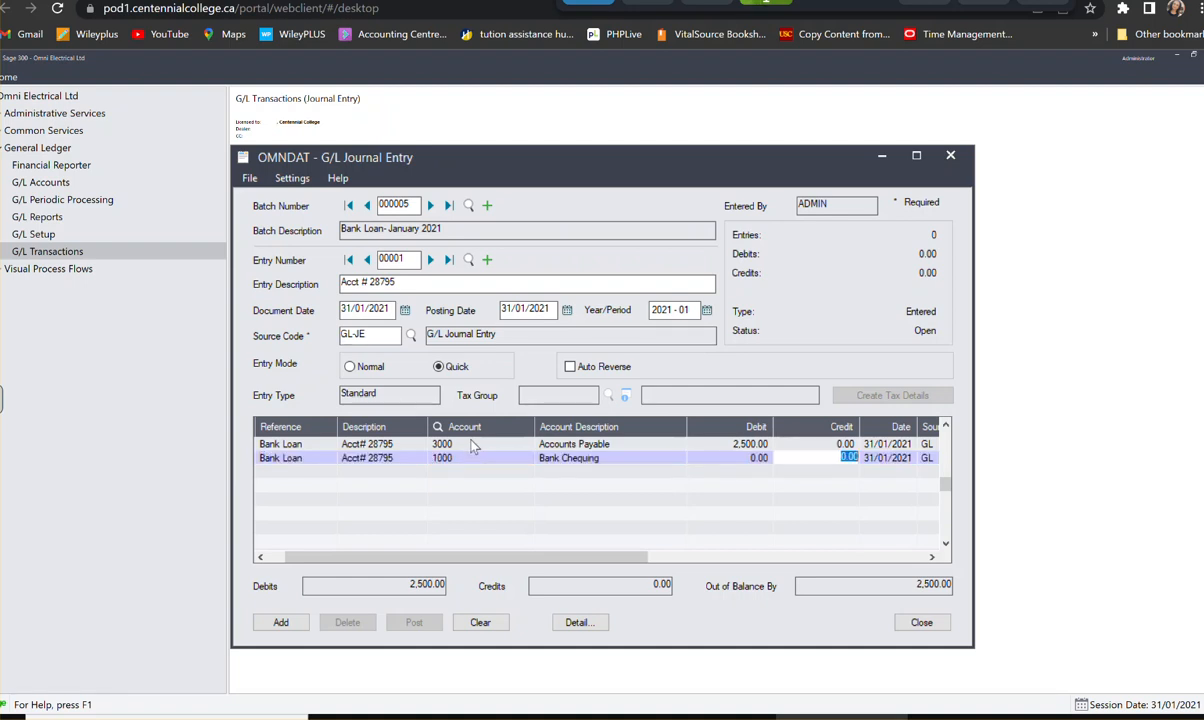
{"action": "type", "text": "2500.00"}
{"action": "key", "text": "Return"}
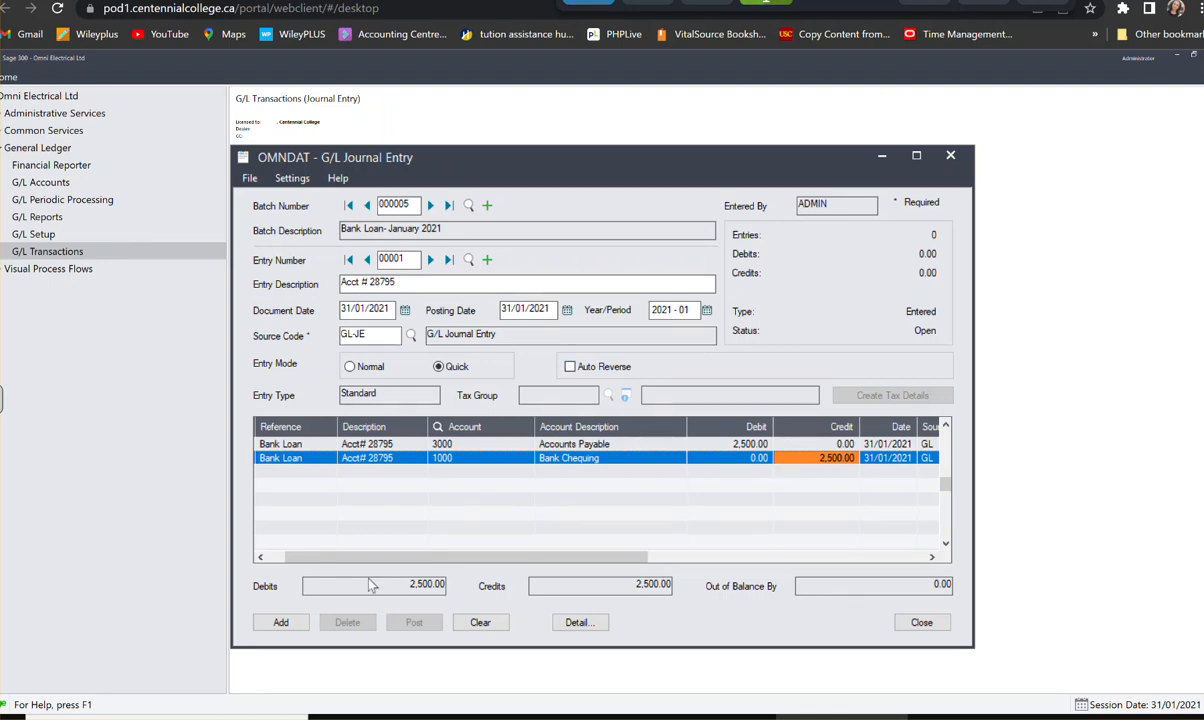
{"action": "left_click", "coordinate": [283, 622]}
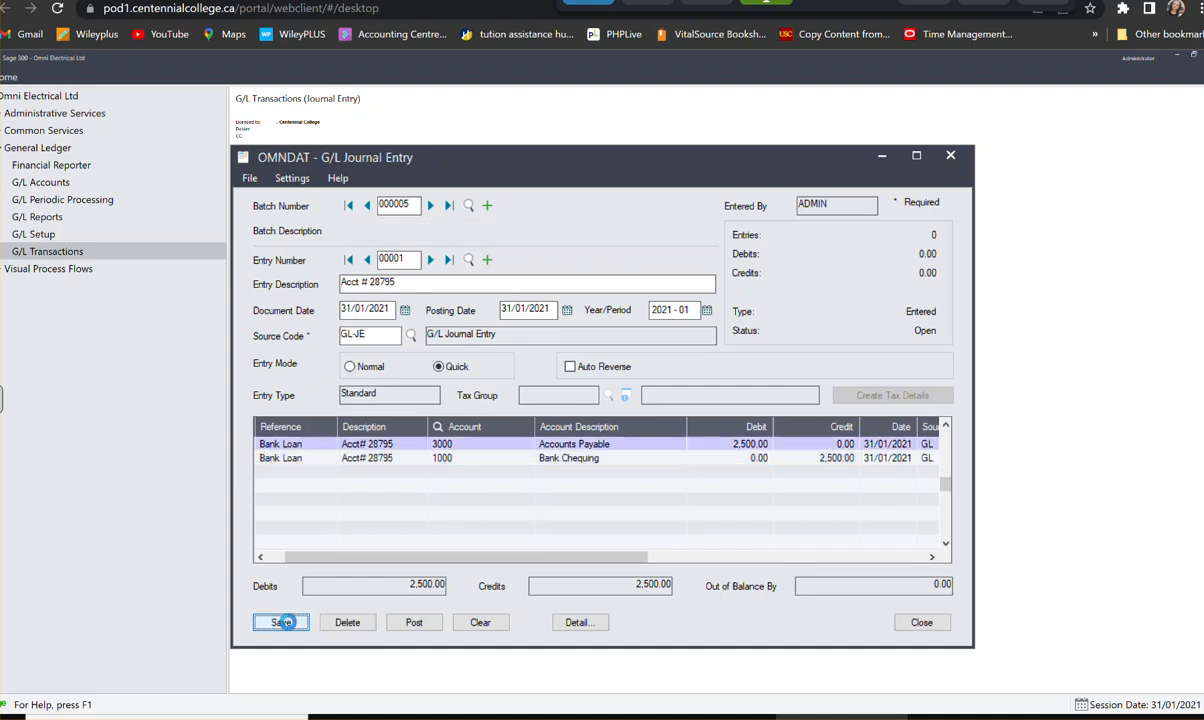
{"action": "left_click", "coordinate": [950, 156]}
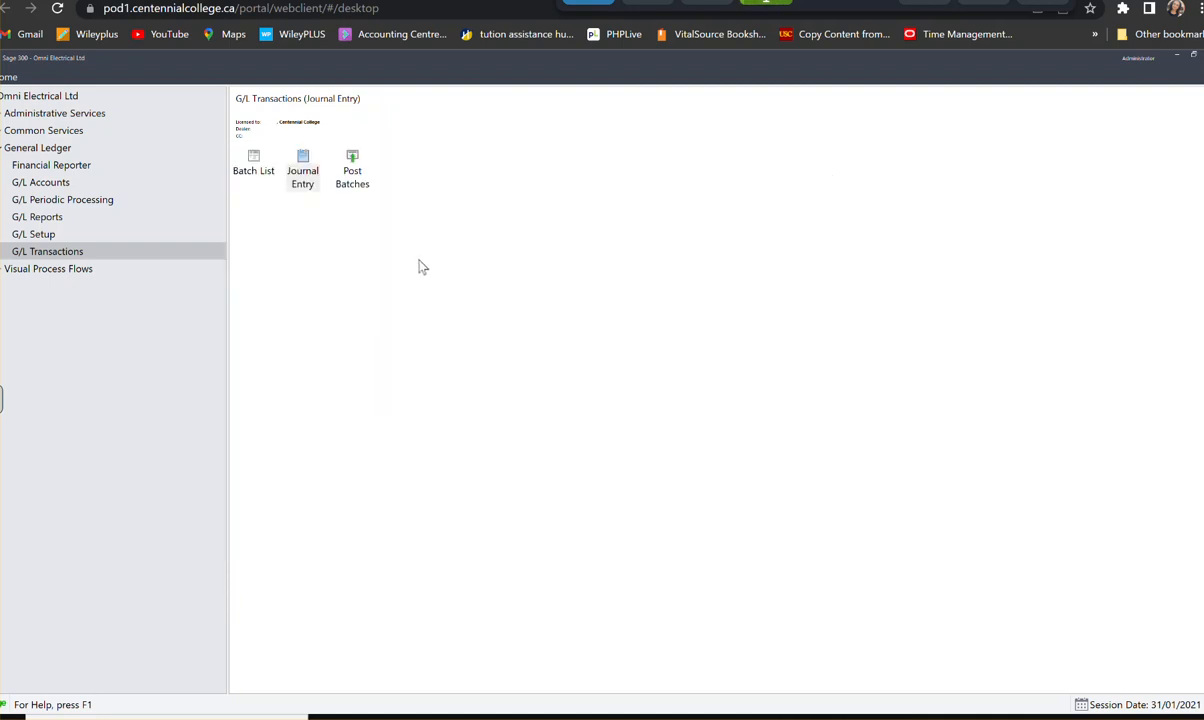
- Delete the Bank Loan- January 2021 batch from the G/L batch list, then close the list
{"action": "left_click", "coordinate": [253, 162]}
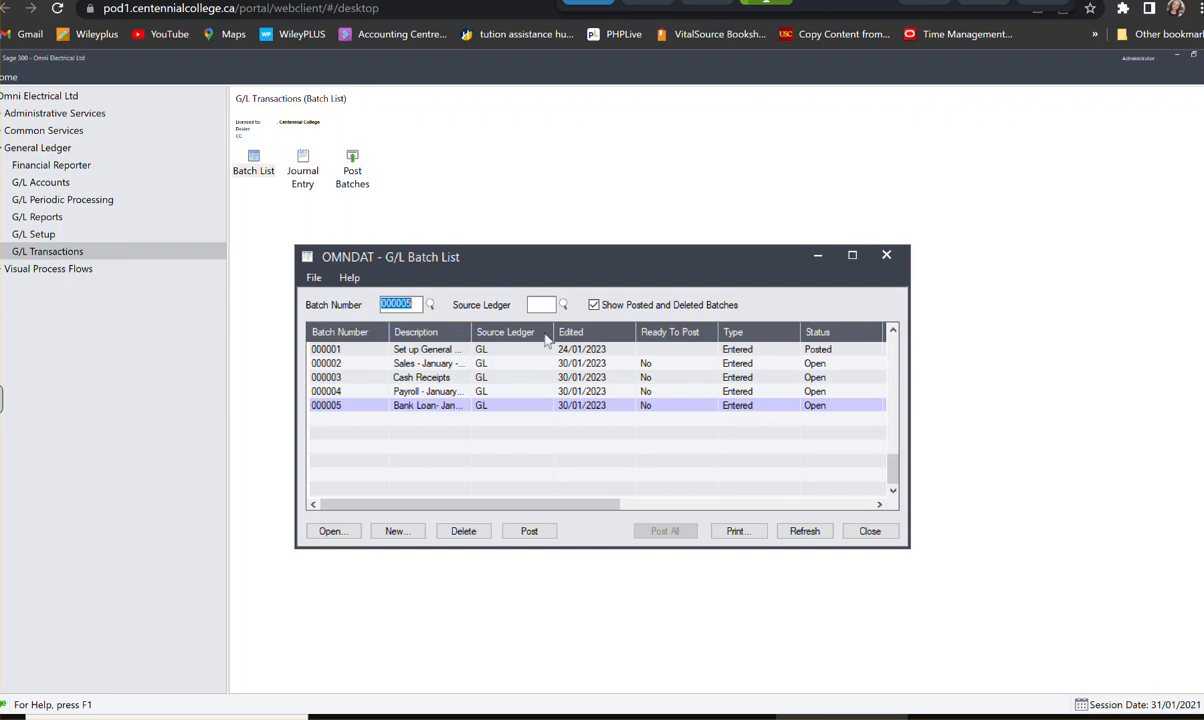
{"action": "left_click", "coordinate": [494, 406]}
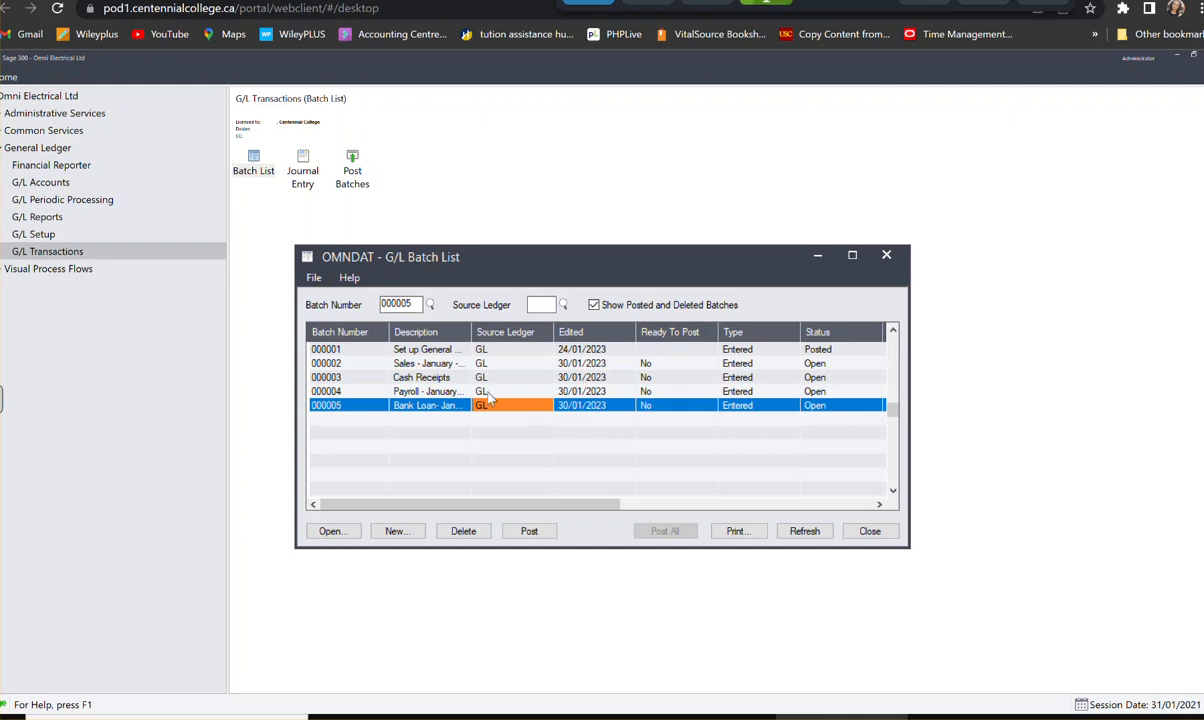
{"action": "left_click", "coordinate": [480, 391]}
{"action": "left_click", "coordinate": [480, 377]}
{"action": "left_click", "coordinate": [501, 349]}
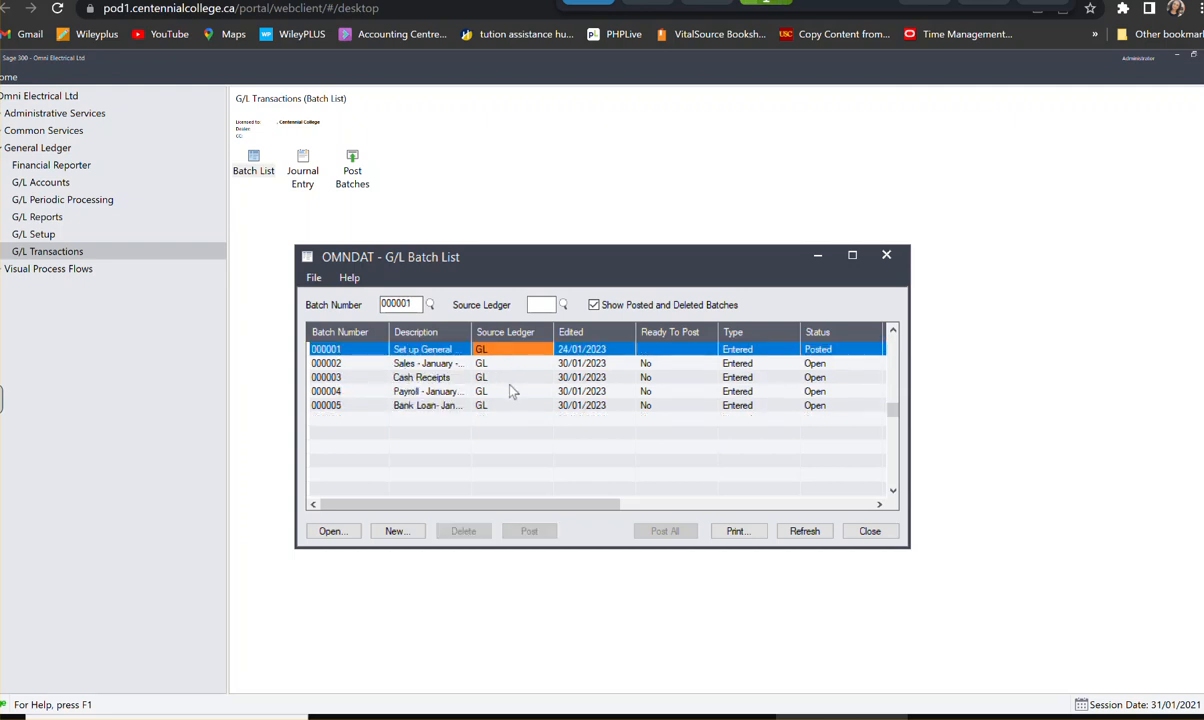
{"action": "left_click", "coordinate": [480, 405]}
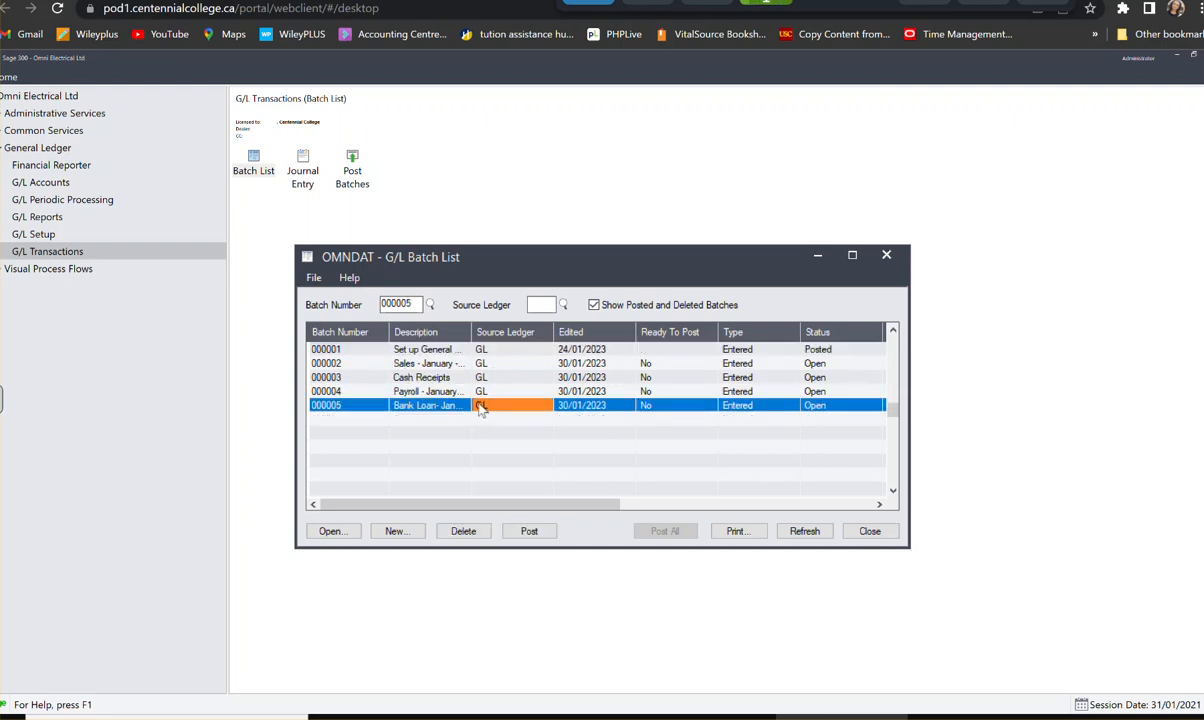
{"action": "left_click", "coordinate": [463, 533]}
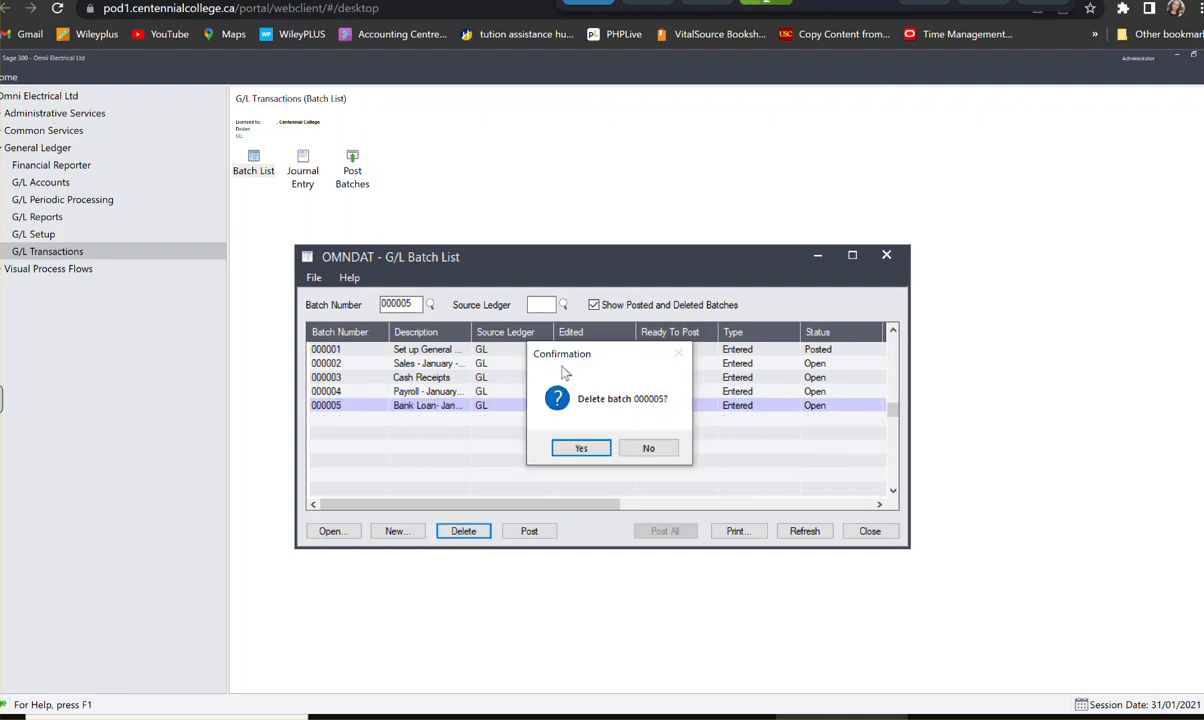
{"action": "left_click", "coordinate": [576, 450]}
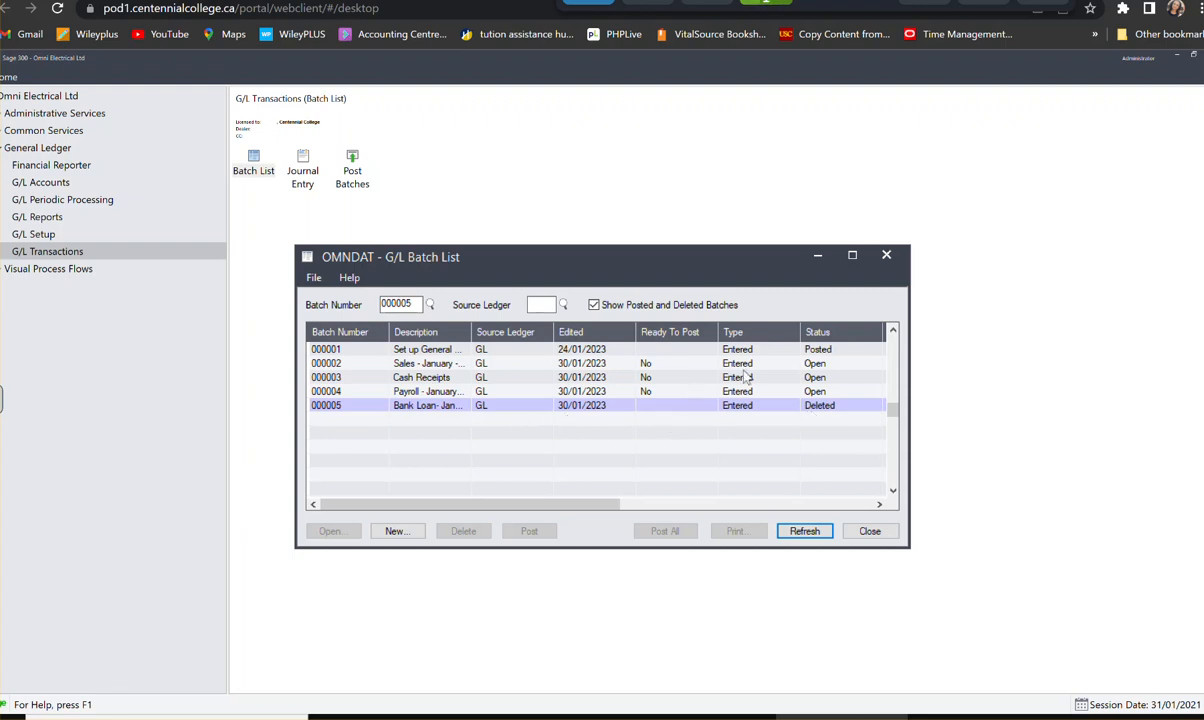
{"action": "left_click", "coordinate": [876, 533]}
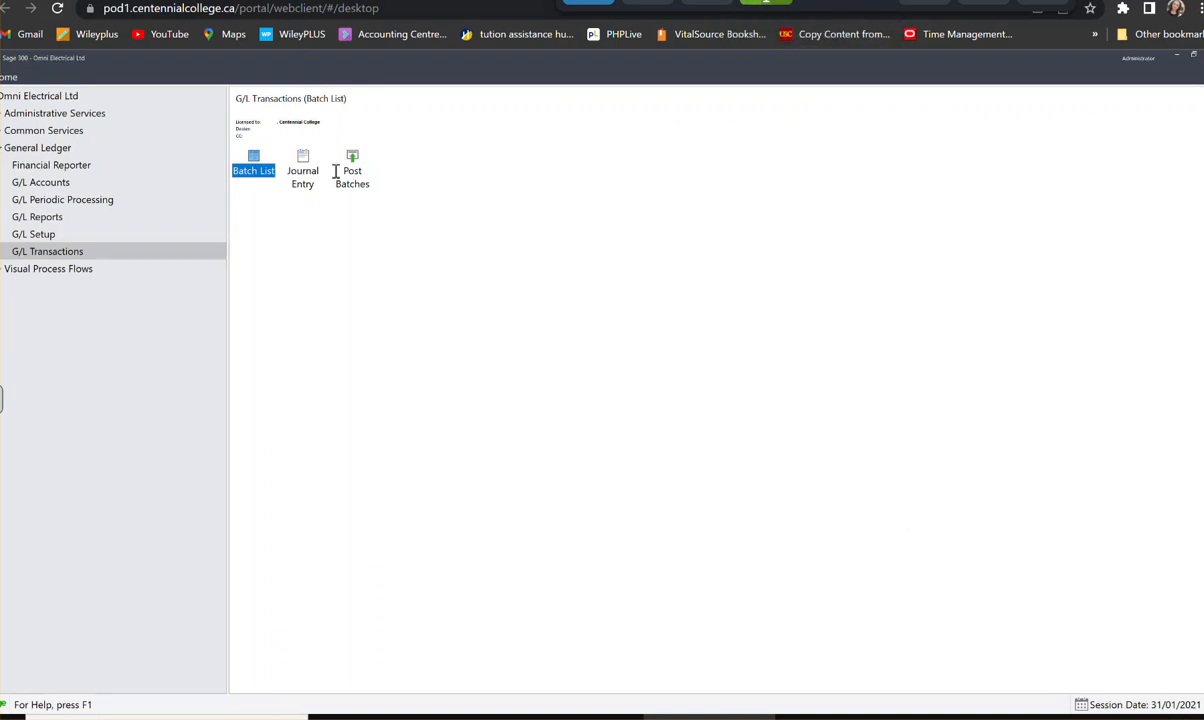
- Create a new journal batch with the description Accounts Recivable Adjustment
{"action": "double_click", "coordinate": [303, 170]}
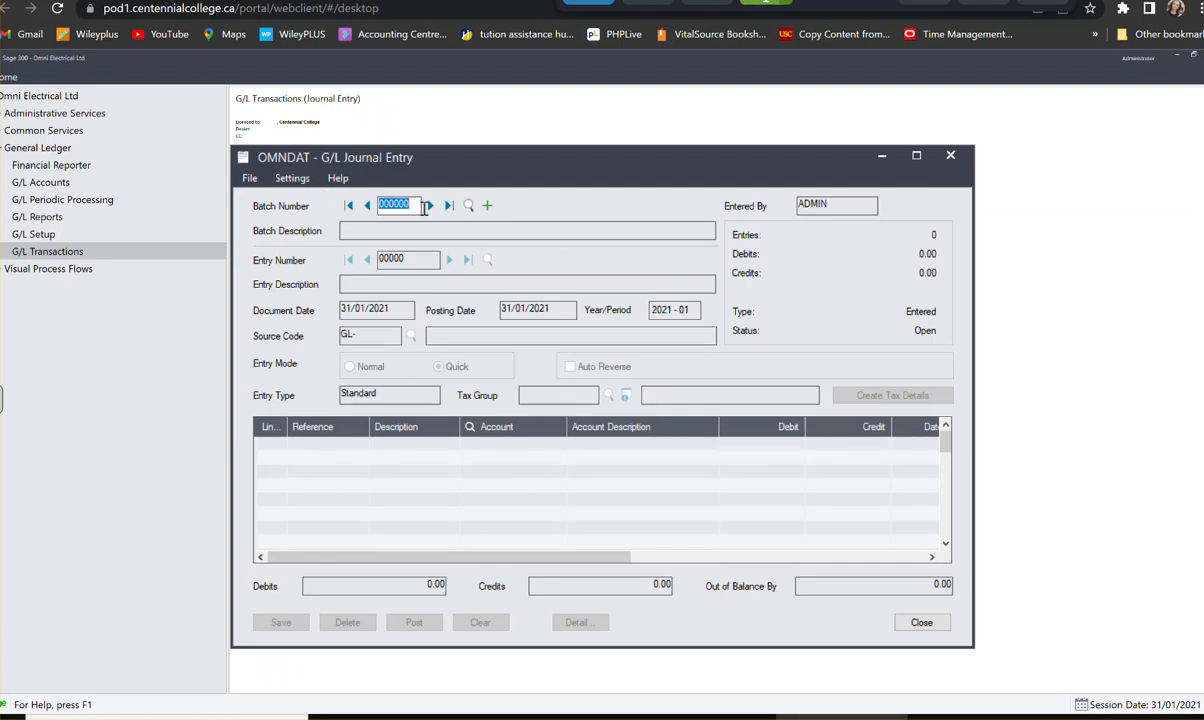
{"action": "left_click", "coordinate": [487, 206]}
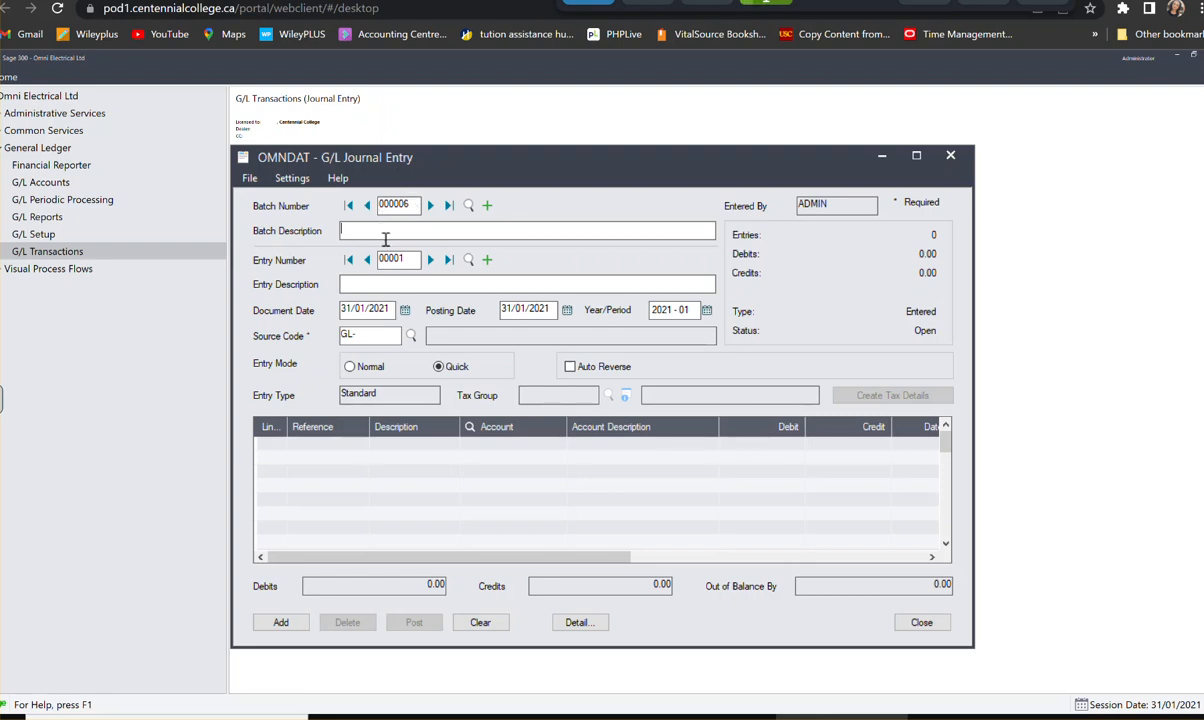
{"action": "type", "text": "Accounts REce"}
{"action": "key", "text": "BackSpace"}
{"action": "key", "text": "BackSpace"}
{"action": "key", "text": "BackSpace"}
{"action": "key", "text": "BackSpace"}
{"action": "type", "text": "REcivable "}
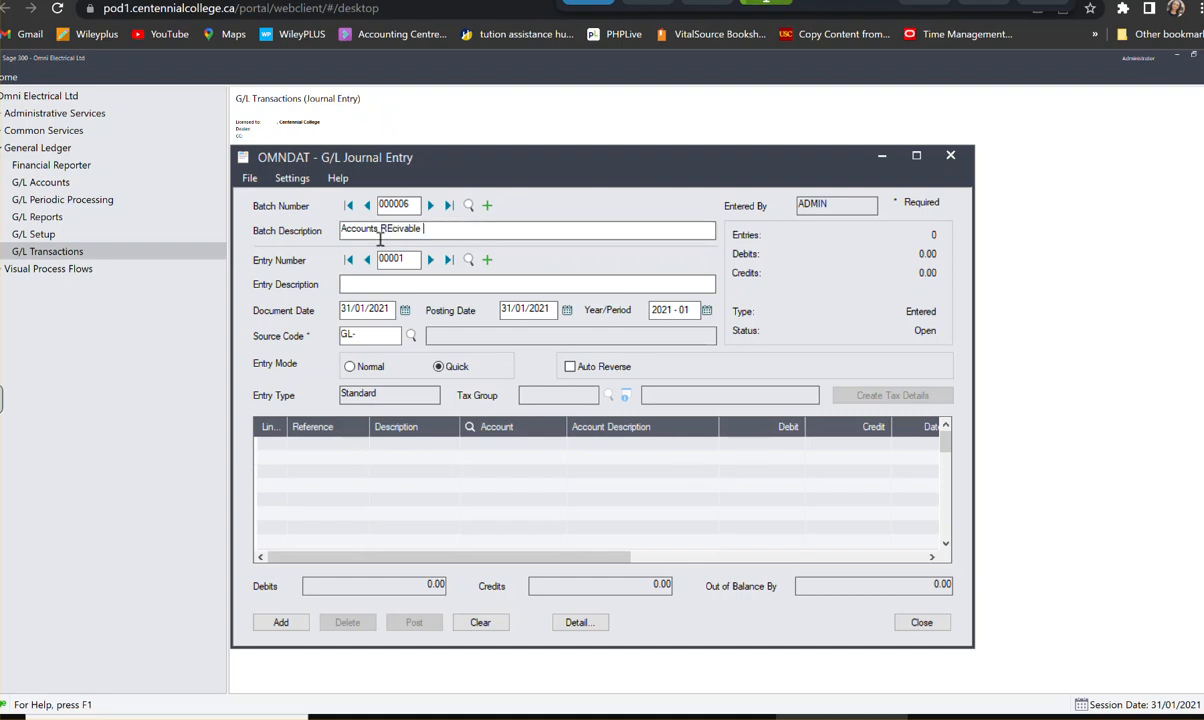
{"action": "type", "text": "A"}
{"action": "type", "text": "djustemtn"}
{"action": "key", "text": "BackSpace"}
{"action": "key", "text": "BackSpace"}
{"action": "key", "text": "BackSpace"}
{"action": "key", "text": "BackSpace"}
{"action": "key", "text": "BackSpace"}
{"action": "key", "text": "BackSpace"}
{"action": "key", "text": "BackSpace"}
{"action": "type", "text": "t"}
{"action": "key", "text": "BackSpace"}
{"action": "key", "text": "BackSpace"}
{"action": "key", "text": "BackSpace"}
{"action": "key", "text": "BackSpace"}
{"action": "key", "text": "BackSpace"}
{"action": "key", "text": "BackSpace"}
{"action": "key", "text": "BackSpace"}
{"action": "key", "text": "BackSpace"}
{"action": "key", "text": "BackSpace"}
{"action": "key", "text": "BackSpace"}
{"action": "key", "text": "BackSpace"}
{"action": "key", "text": "BackSpace"}
{"action": "key", "text": "BackSpace"}
{"action": "key", "text": "BackSpace"}
{"action": "key", "text": "BackSpace"}
{"action": "type", "text": "Recivable Adjustment"}
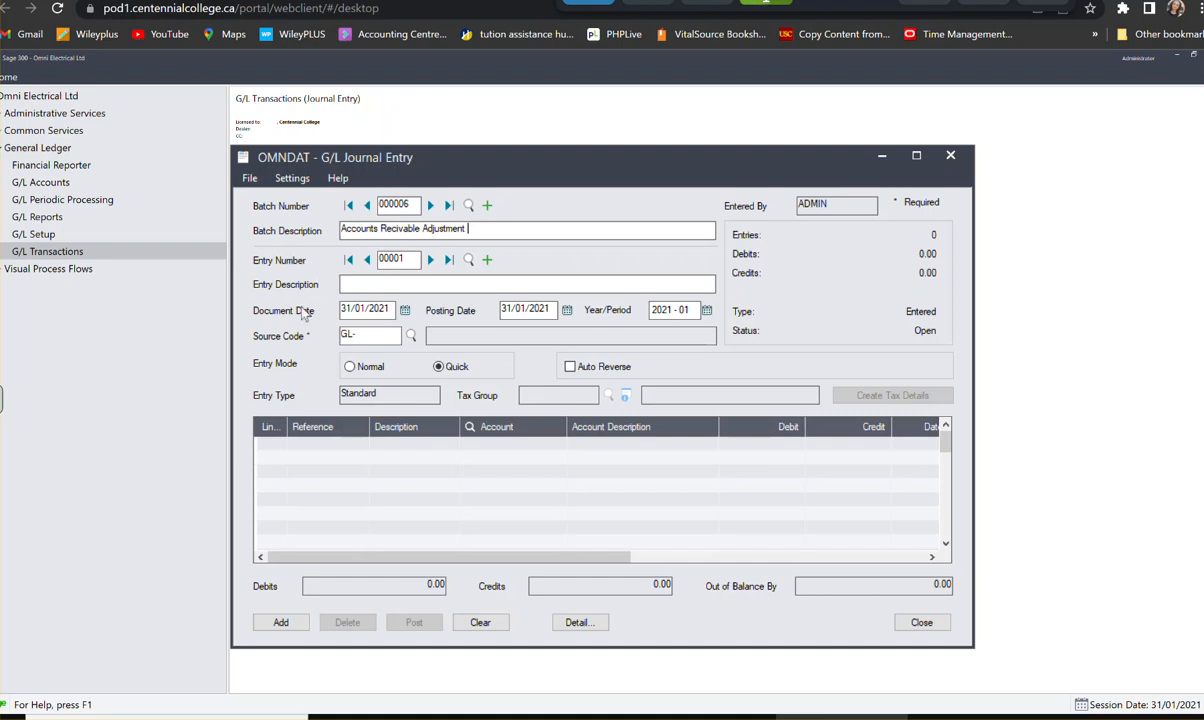
- Describe the new batch's first entry as Accounts Receivable Adjustment
{"action": "left_click", "coordinate": [355, 287]}
{"action": "type", "text": "Accounts REce"}
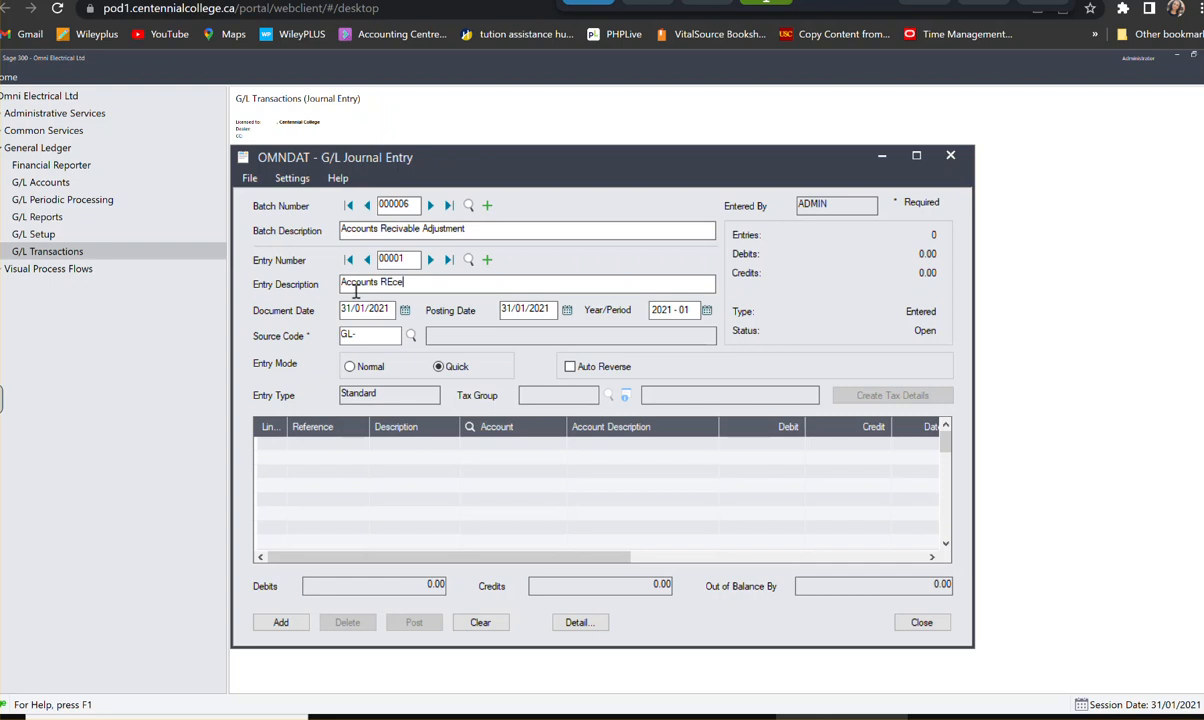
{"action": "type", "text": "ivabale"}
{"action": "key", "text": "BackSpace"}
{"action": "key", "text": "BackSpace"}
{"action": "key", "text": "BackSpace"}
{"action": "key", "text": "BackSpace"}
{"action": "key", "text": "BackSpace"}
{"action": "key", "text": "BackSpace"}
{"action": "key", "text": "BackSpace"}
{"action": "key", "text": "BackSpace"}
{"action": "key", "text": "BackSpace"}
{"action": "key", "text": "BackSpace"}
{"action": "type", "text": "eceivable Adjustment"}
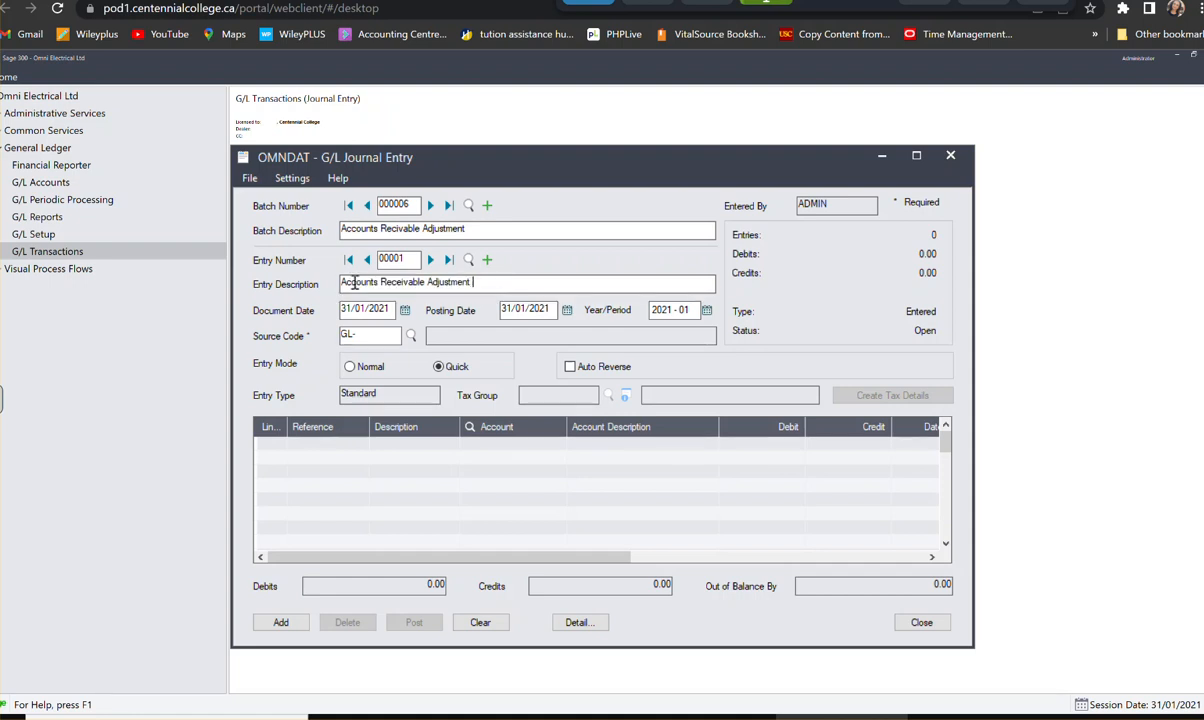
- Set the adjustment entry's source code to GL-SA, Sales, and start its first detail line
{"action": "left_click", "coordinate": [390, 335]}
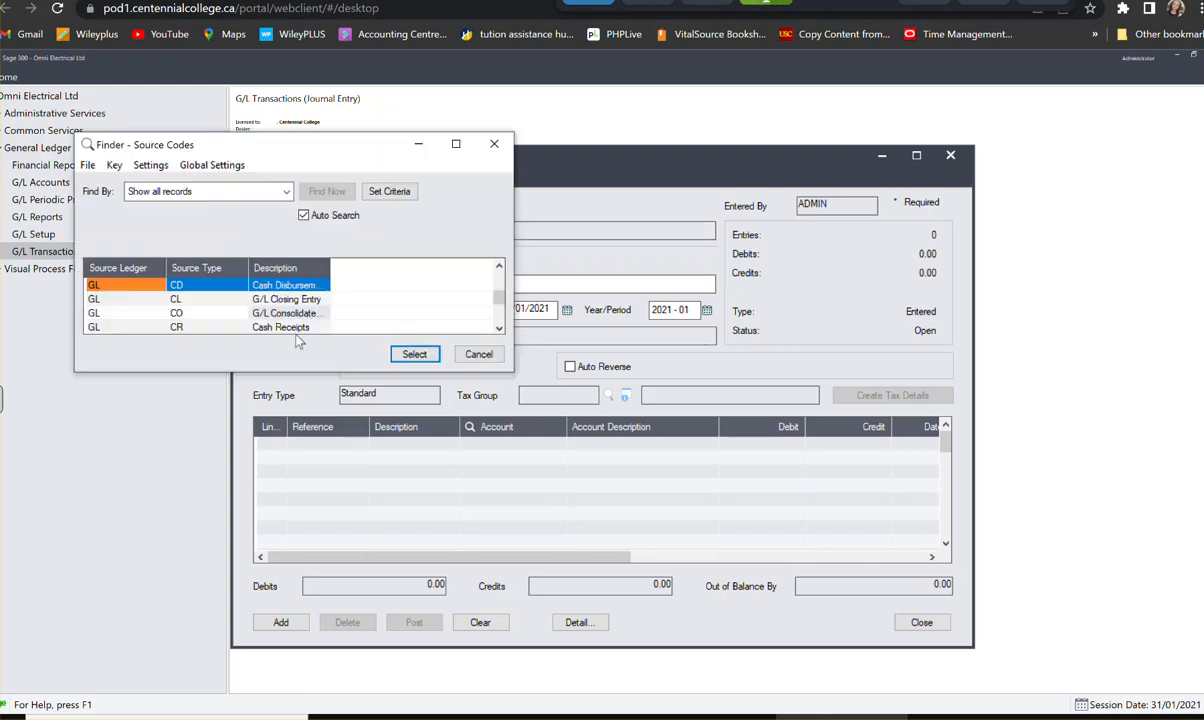
{"action": "scroll", "coordinate": [310, 312], "scroll_direction": "down", "scroll_amount": 2}
{"action": "scroll", "coordinate": [310, 313], "scroll_direction": "down", "scroll_amount": 5}
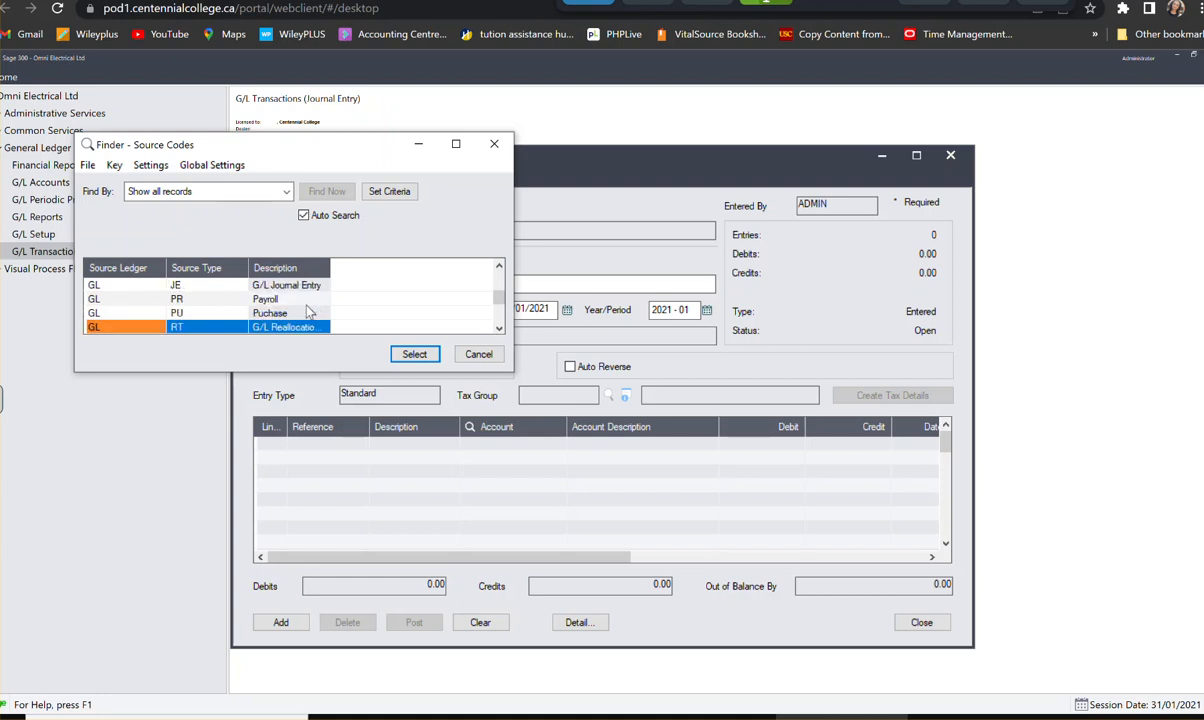
{"action": "left_click", "coordinate": [268, 313]}
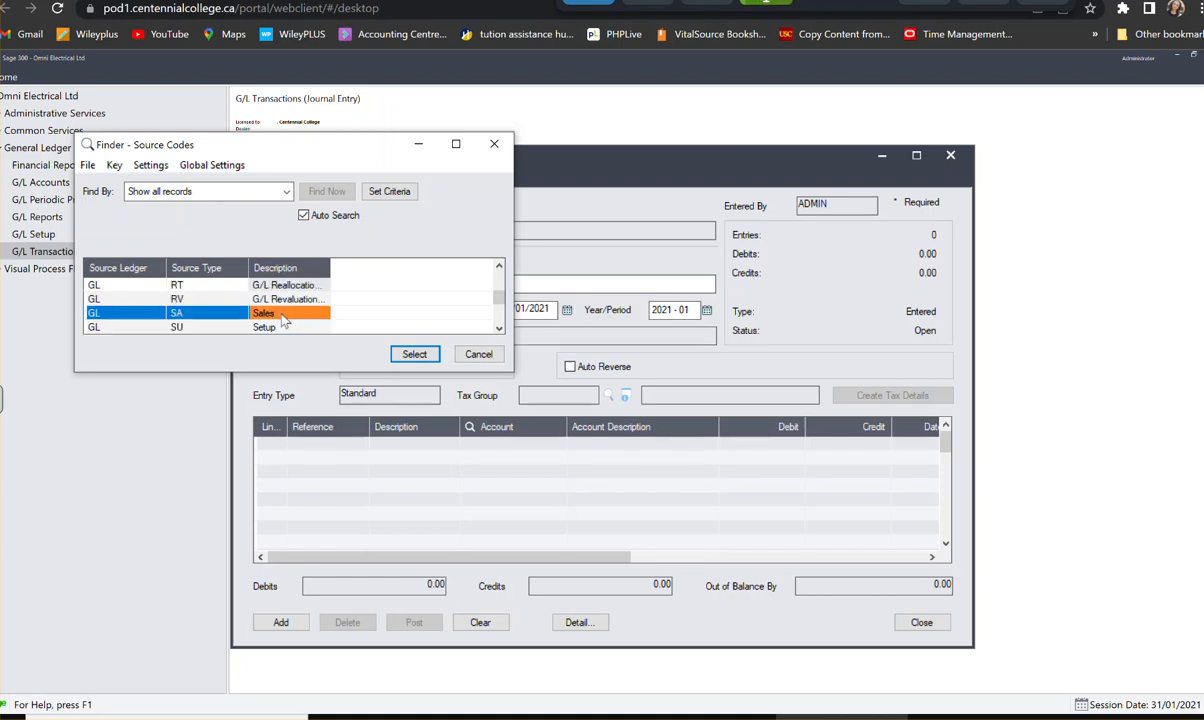
{"action": "left_click", "coordinate": [414, 354]}
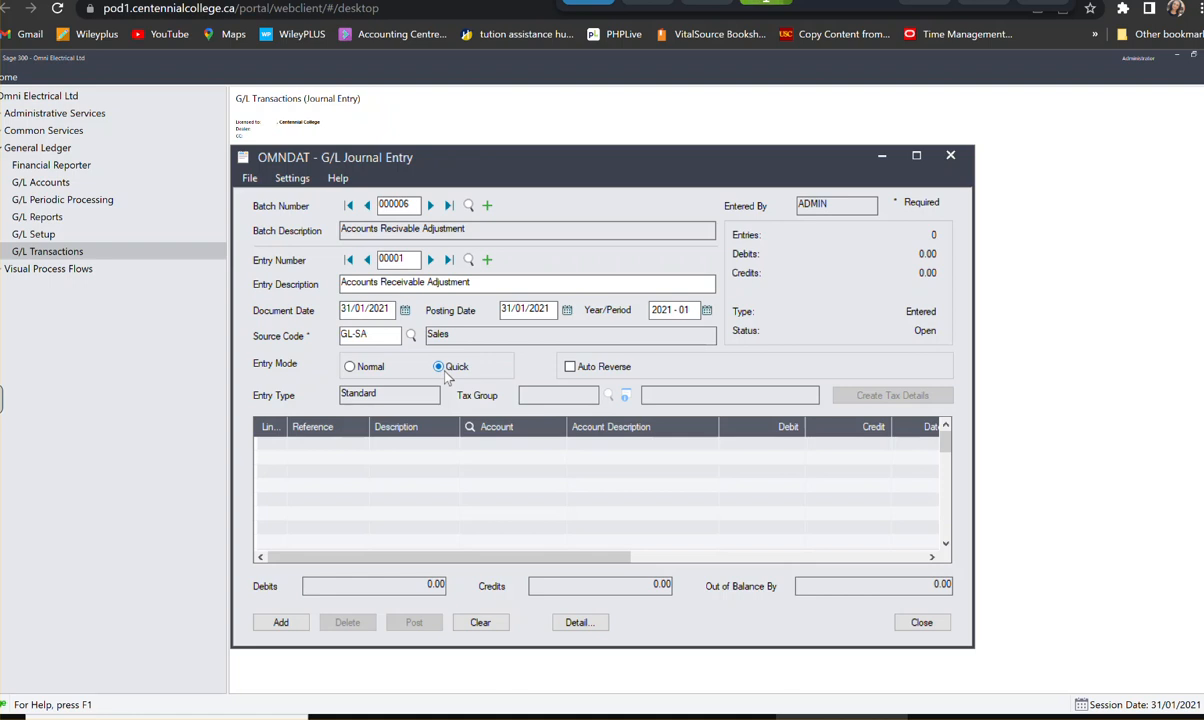
{"action": "key", "text": "Tab"}
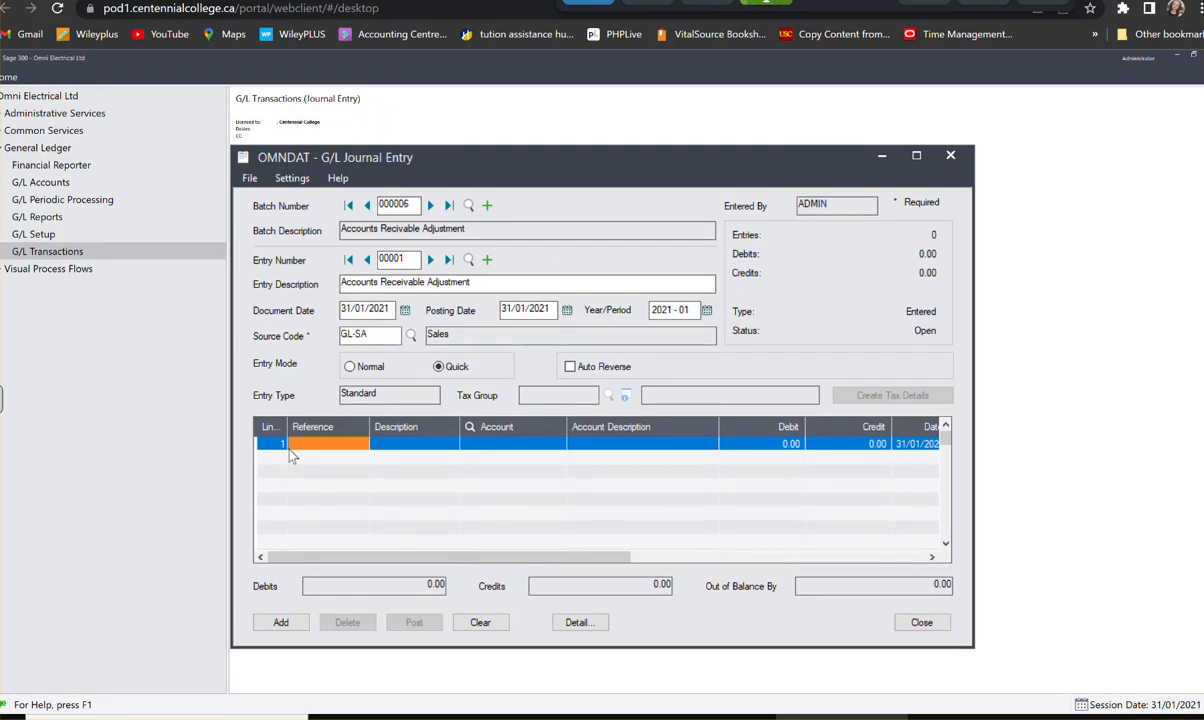
- Open the first line's journal detail form and set its reference to Accounts Receviable
{"action": "key", "text": "F9"}
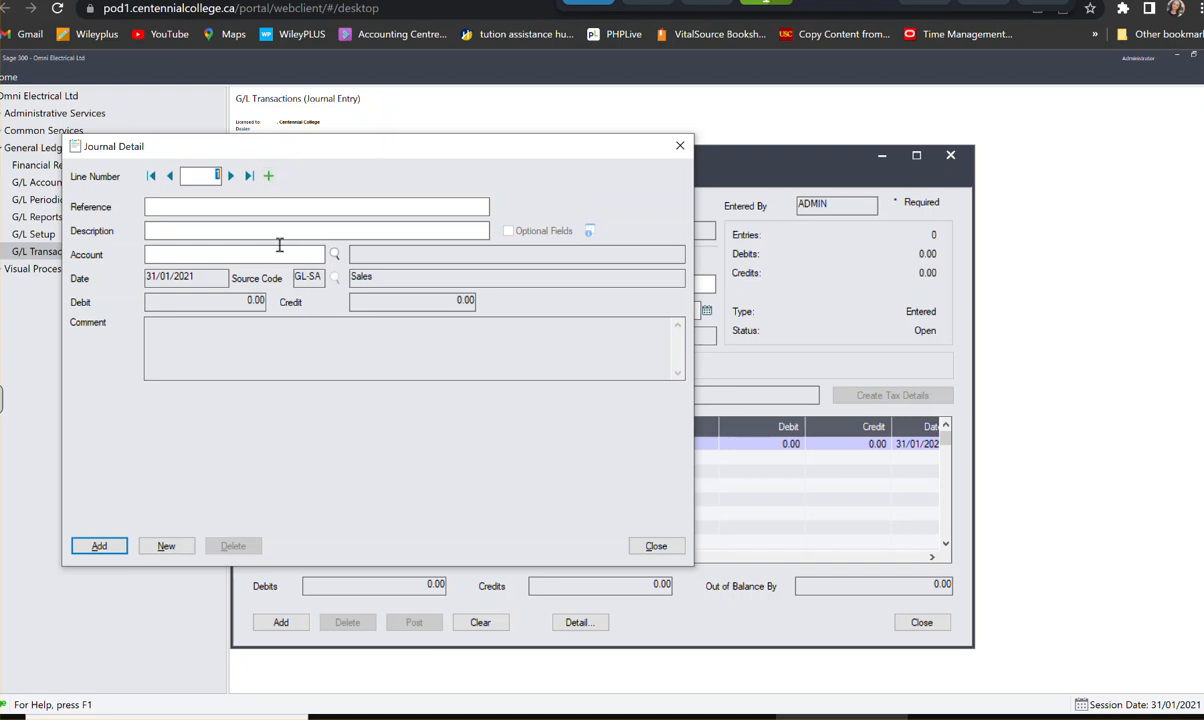
{"action": "left_click", "coordinate": [287, 207]}
{"action": "type", "text": "Accounts REceivable"}
{"action": "key", "text": "BackSpace"}
{"action": "key", "text": "BackSpace"}
{"action": "key", "text": "BackSpace"}
{"action": "key", "text": "BackSpace"}
{"action": "key", "text": "BackSpace"}
{"action": "key", "text": "BackSpace"}
{"action": "key", "text": "BackSpace"}
{"action": "key", "text": "BackSpace"}
{"action": "key", "text": "BackSpace"}
{"action": "key", "text": "BackSpace"}
{"action": "type", "text": "eceviable"}
- Set the first detail line's description to Adjustment
{"action": "left_click", "coordinate": [262, 228]}
{"action": "type", "text": "Adjumen"}
{"action": "key", "text": "BackSpace"}
{"action": "key", "text": "BackSpace"}
{"action": "key", "text": "BackSpace"}
{"action": "key", "text": "BackSpace"}
{"action": "key", "text": "BackSpace"}
{"action": "type", "text": "justemnt"}
{"action": "key", "text": "BackSpace"}
{"action": "key", "text": "BackSpace"}
{"action": "key", "text": "BackSpace"}
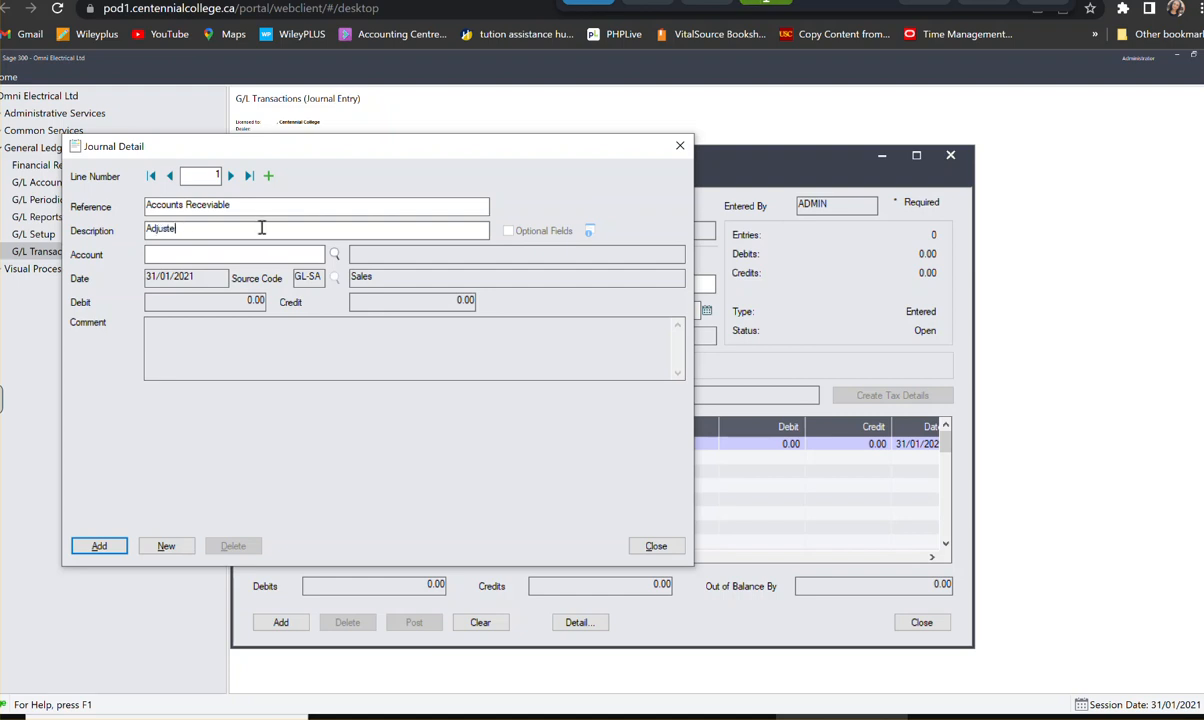
{"action": "key", "text": "BackSpace"}
{"action": "type", "text": "ment"}
- Assign the first detail line to account 1100, Accounts Receviable, with a credit of 5,678.25
{"action": "left_click", "coordinate": [304, 255]}
{"action": "type", "text": "1100"}
{"action": "key", "text": "Tab"}
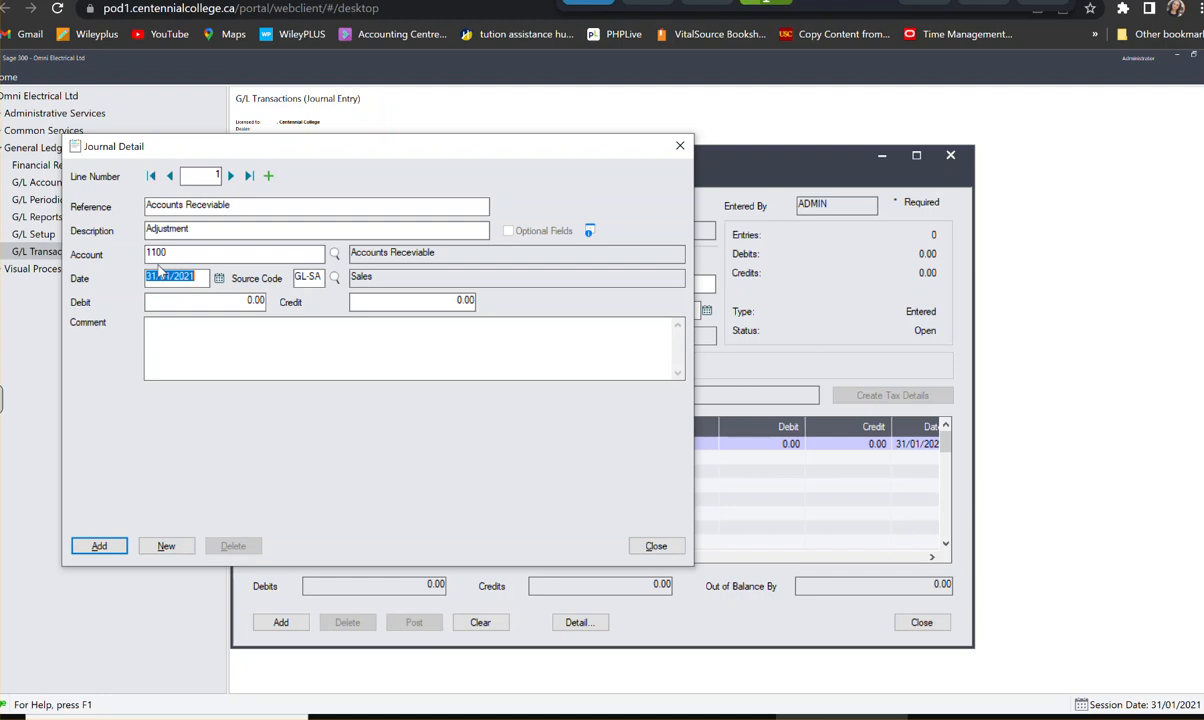
{"action": "left_click_drag", "start_coordinate": [400, 302], "coordinate": [483, 313]}
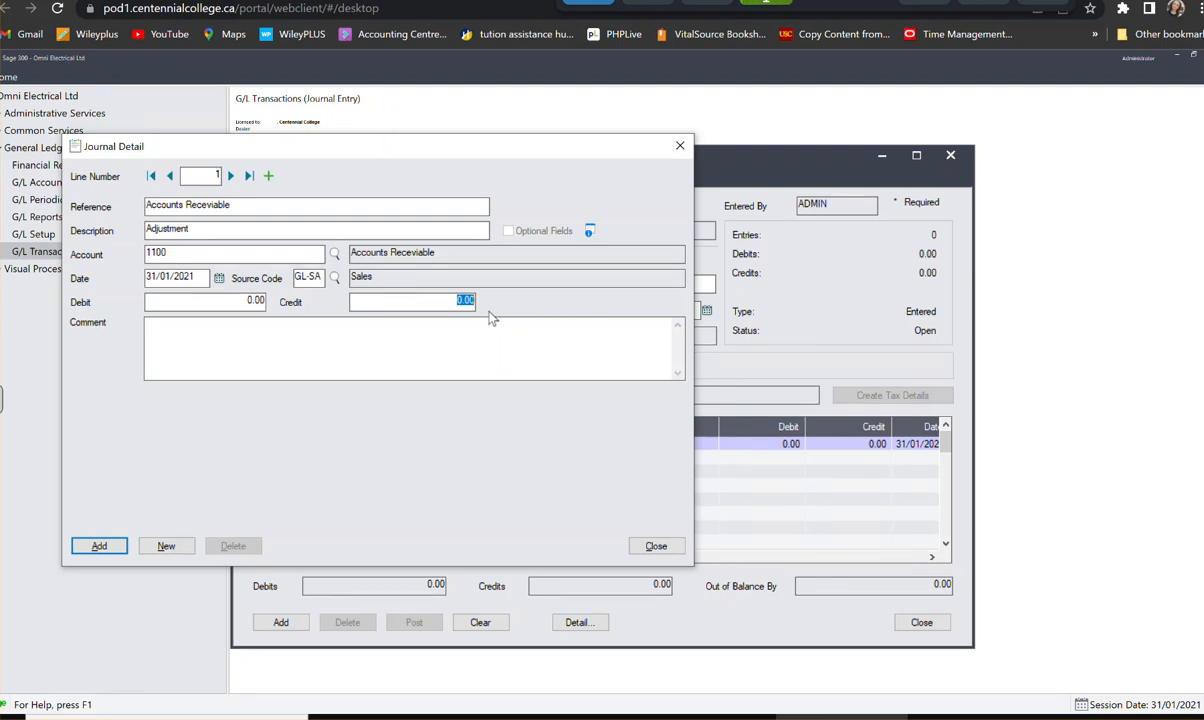
{"action": "type", "text": "5,678.25"}
{"action": "key", "text": "Tab"}
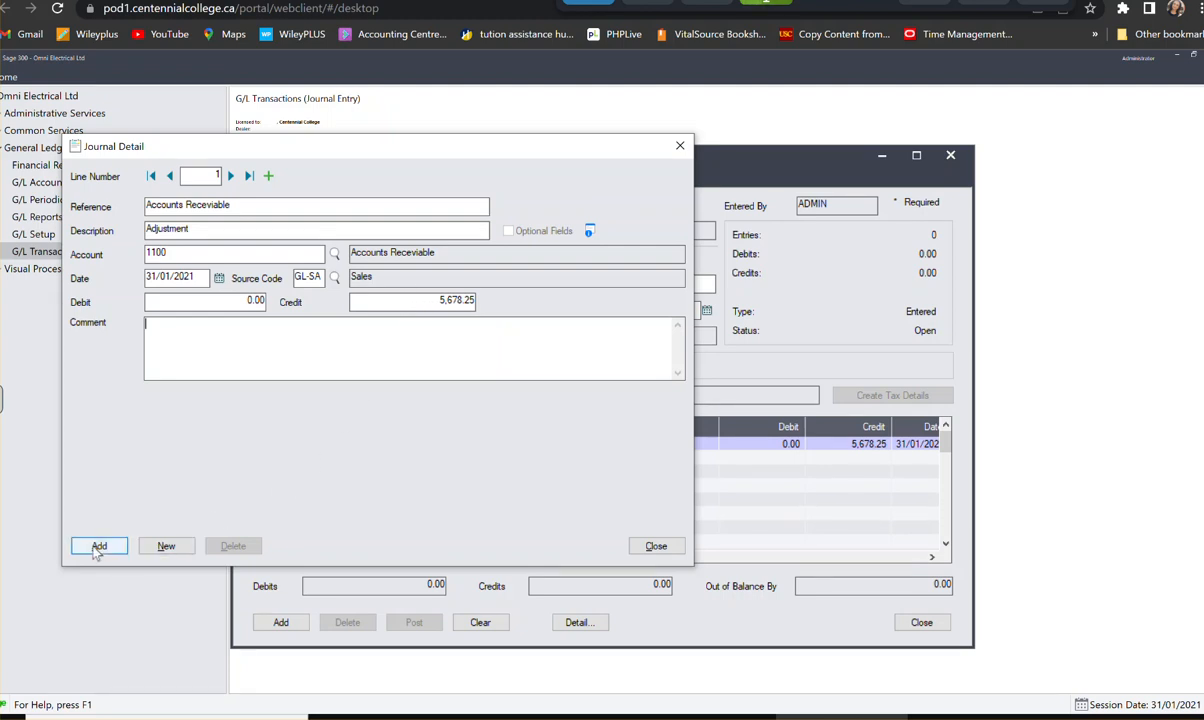
- Save the first detail line and assign the second line to account 4500-200, Sales
{"action": "left_click", "coordinate": [98, 547]}
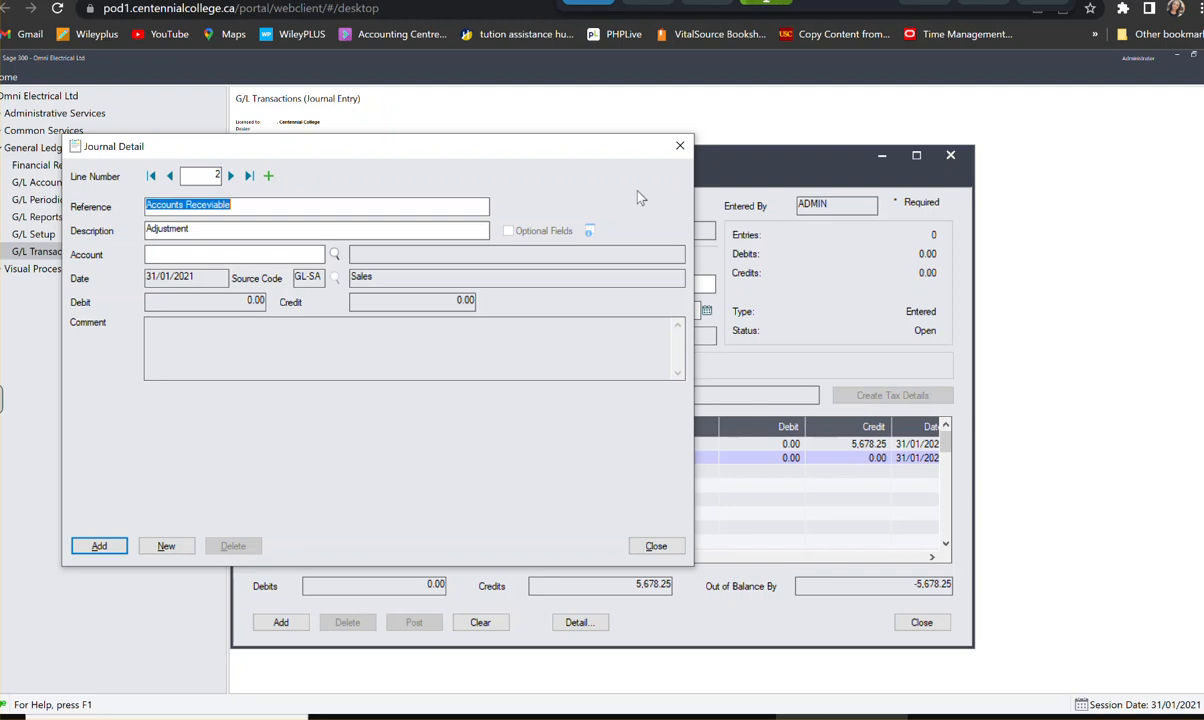
{"action": "left_click_drag", "start_coordinate": [583, 150], "coordinate": [694, 545]}
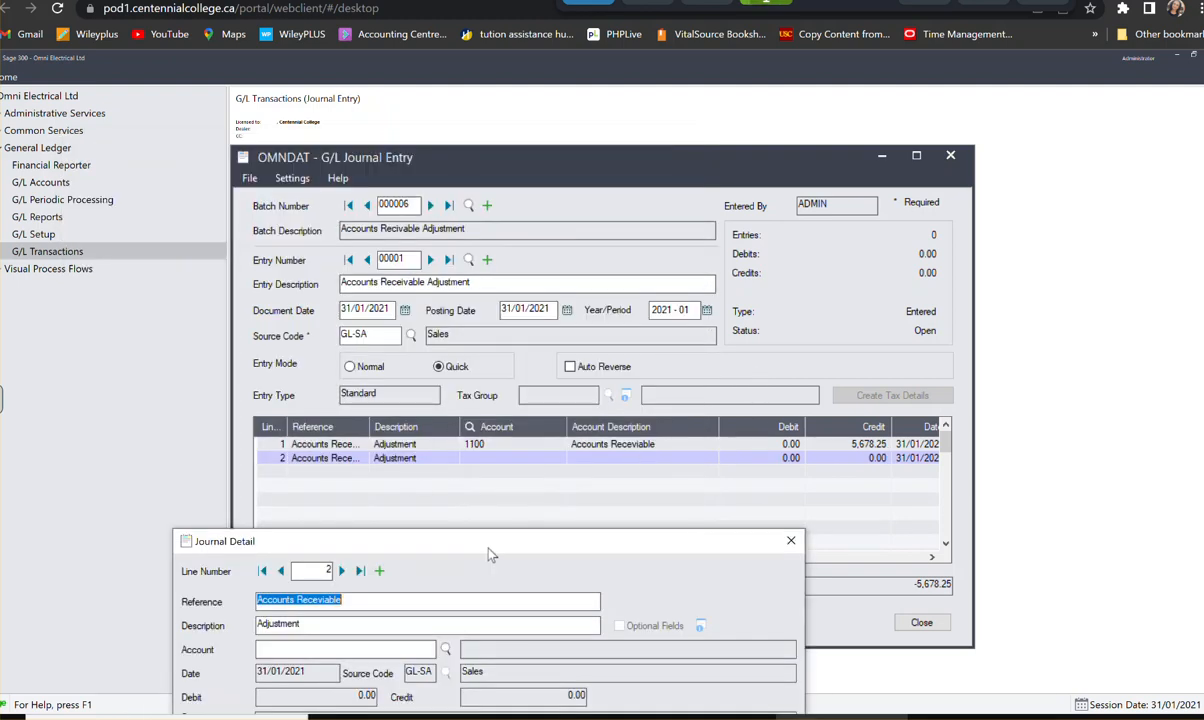
{"action": "left_click_drag", "start_coordinate": [489, 549], "coordinate": [494, 93]}
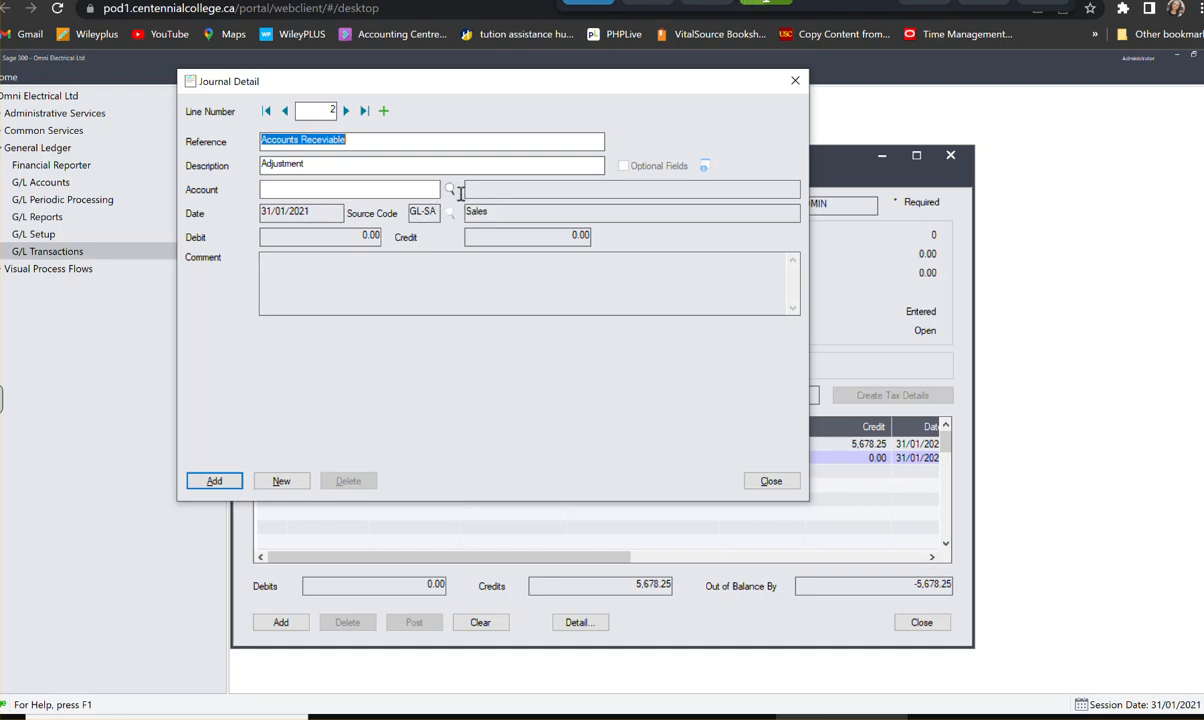
{"action": "left_click", "coordinate": [347, 192]}
{"action": "type", "text": "4500"}
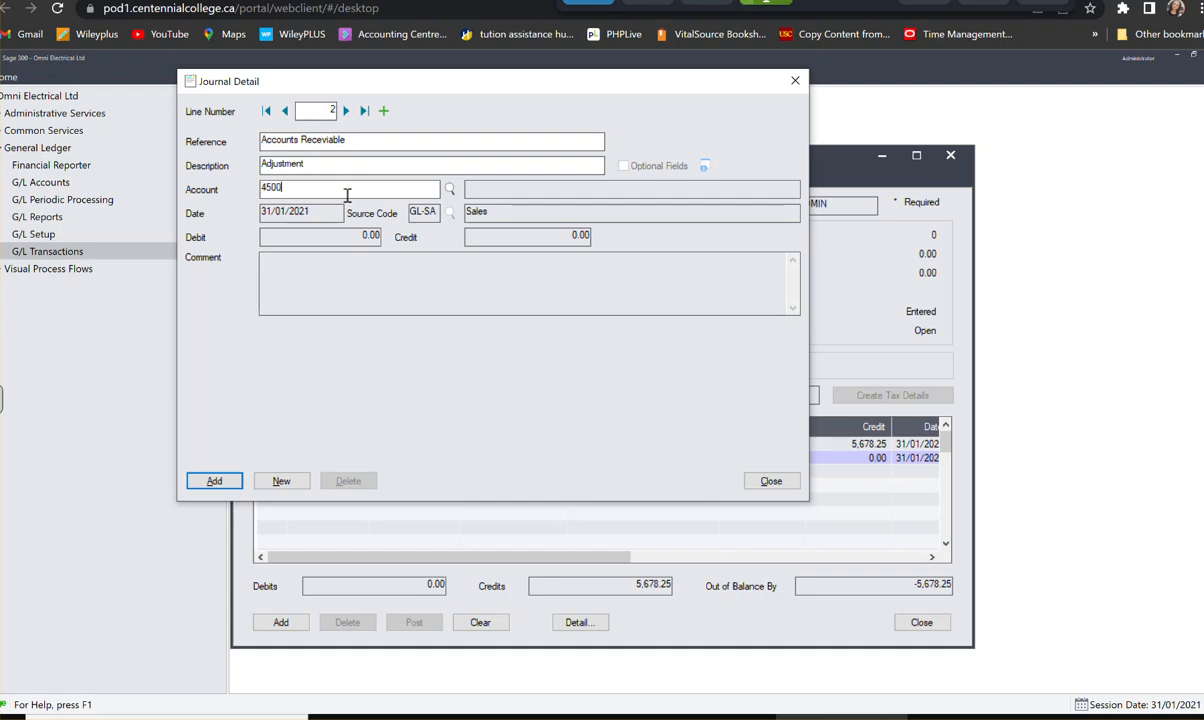
{"action": "type", "text": "-200"}
{"action": "key", "text": "Tab"}
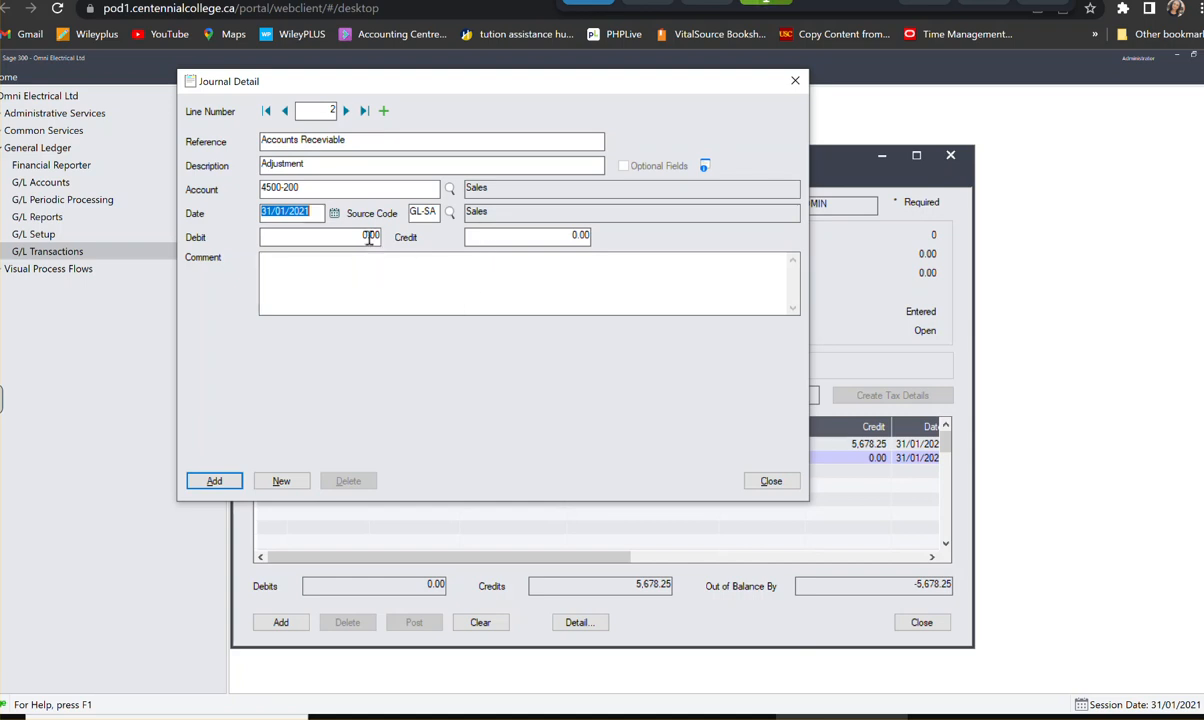
- Set the second detail line's debit to 5,025.00 and add the line to the entry
{"action": "left_click", "coordinate": [369, 237]}
{"action": "left_click_drag", "start_coordinate": [345, 237], "coordinate": [399, 237]}
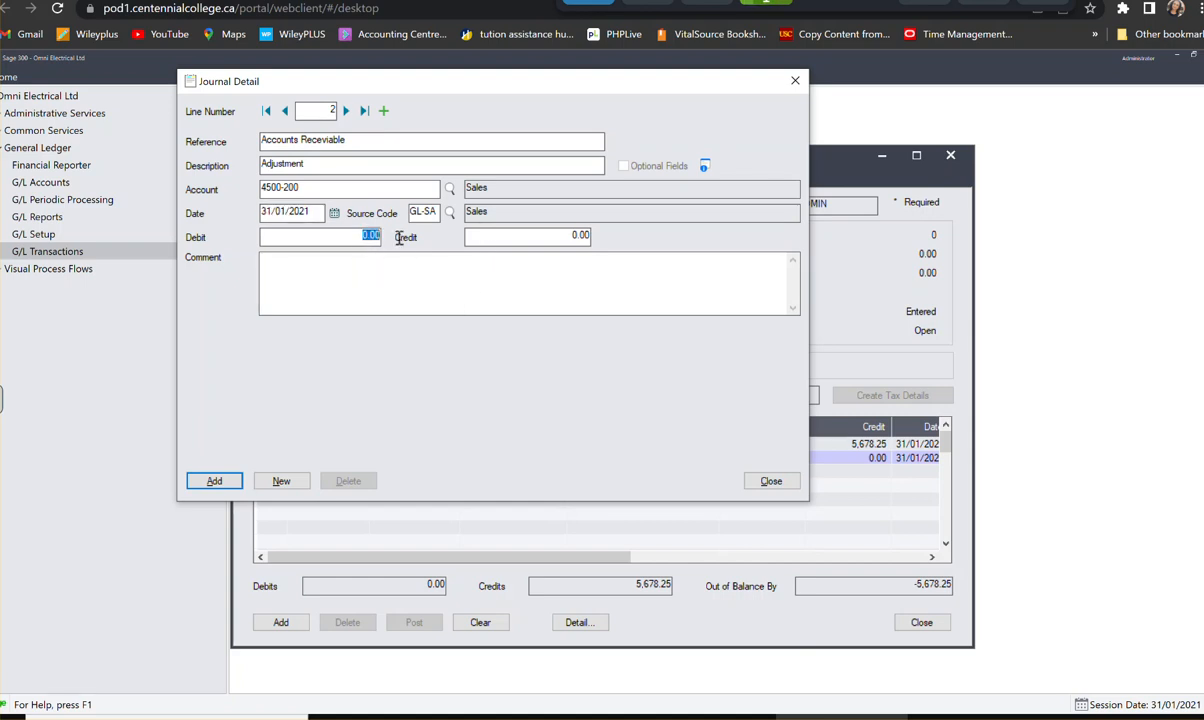
{"action": "type", "text": "5025"}
{"action": "key", "text": "Tab"}
{"action": "left_click", "coordinate": [214, 483]}
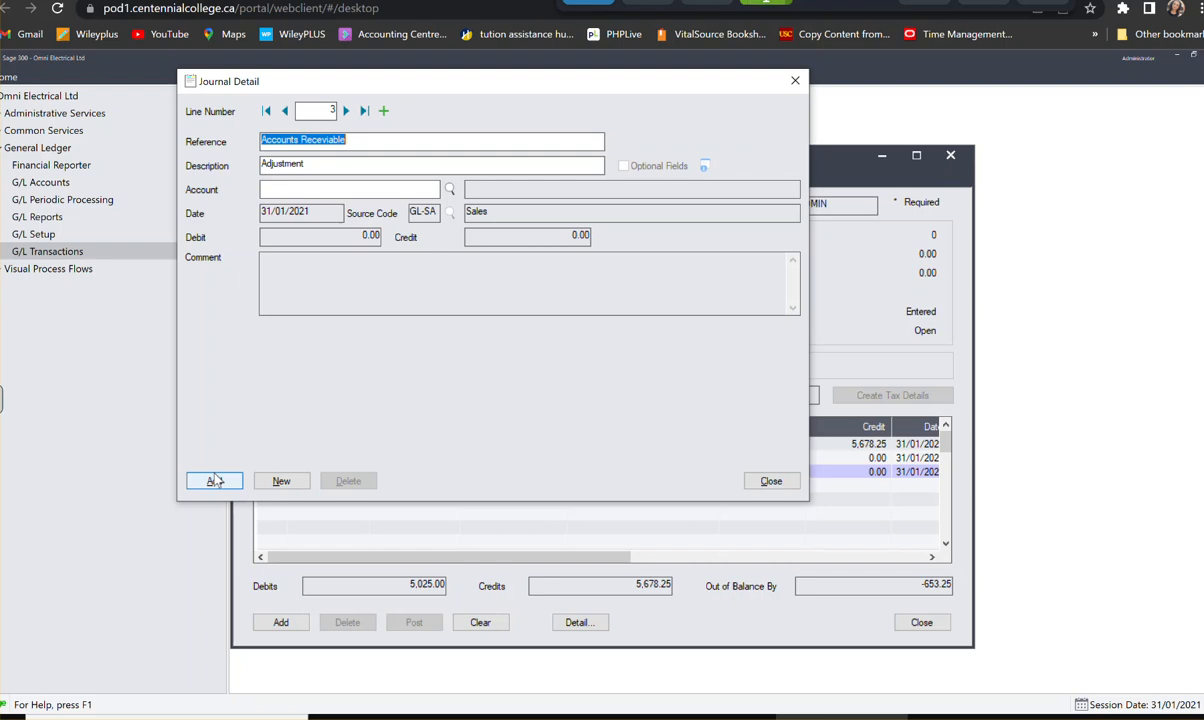
- Assign the third detail line to account 3100, GST/HST Payable, with a debit of 653.25, and save the line
{"action": "left_click", "coordinate": [313, 189]}
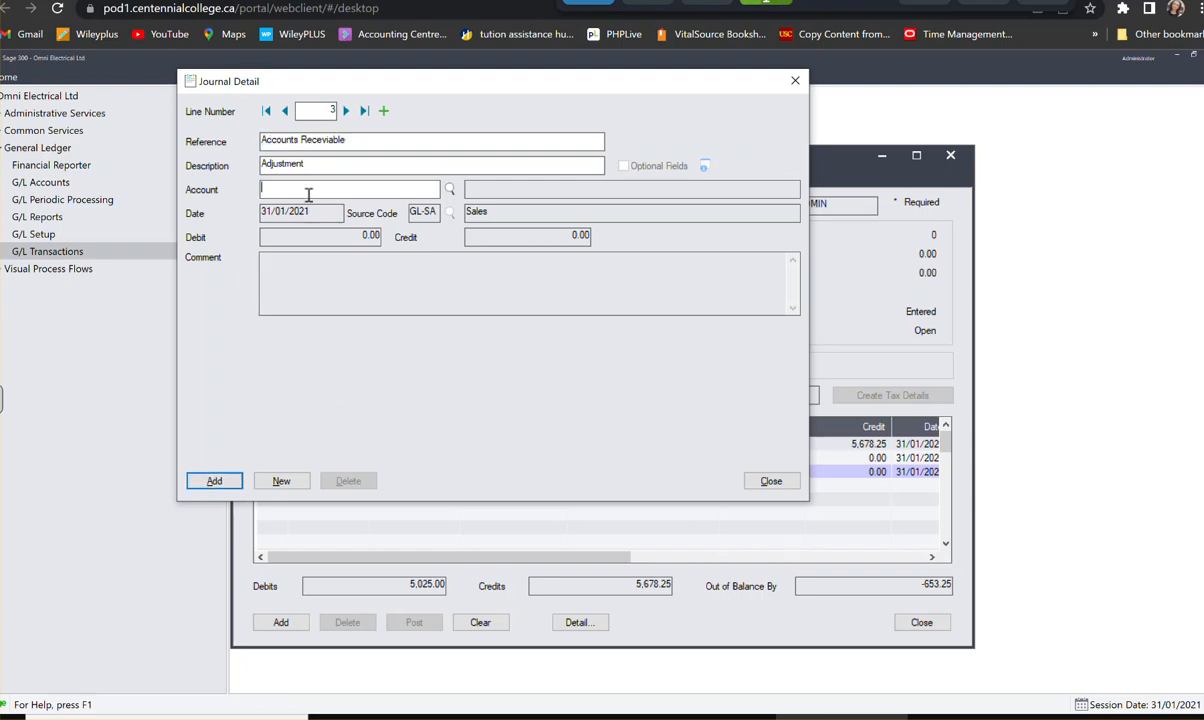
{"action": "type", "text": "3100"}
{"action": "key", "text": "Tab"}
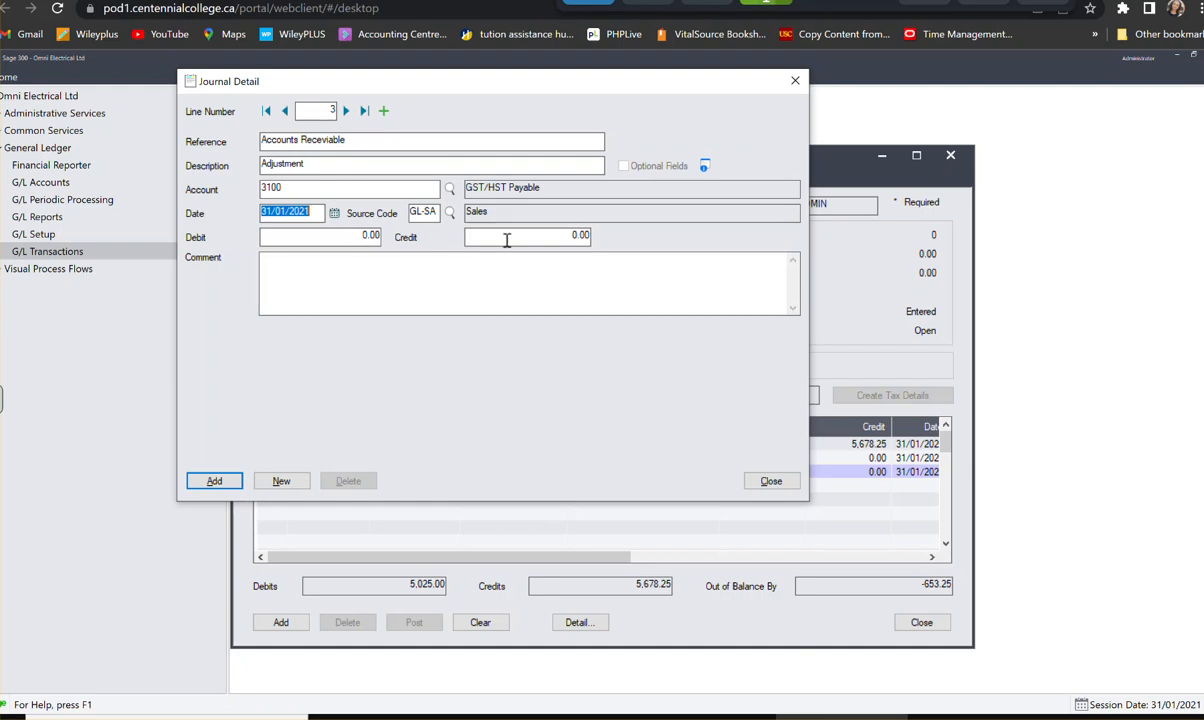
{"action": "left_click", "coordinate": [358, 235]}
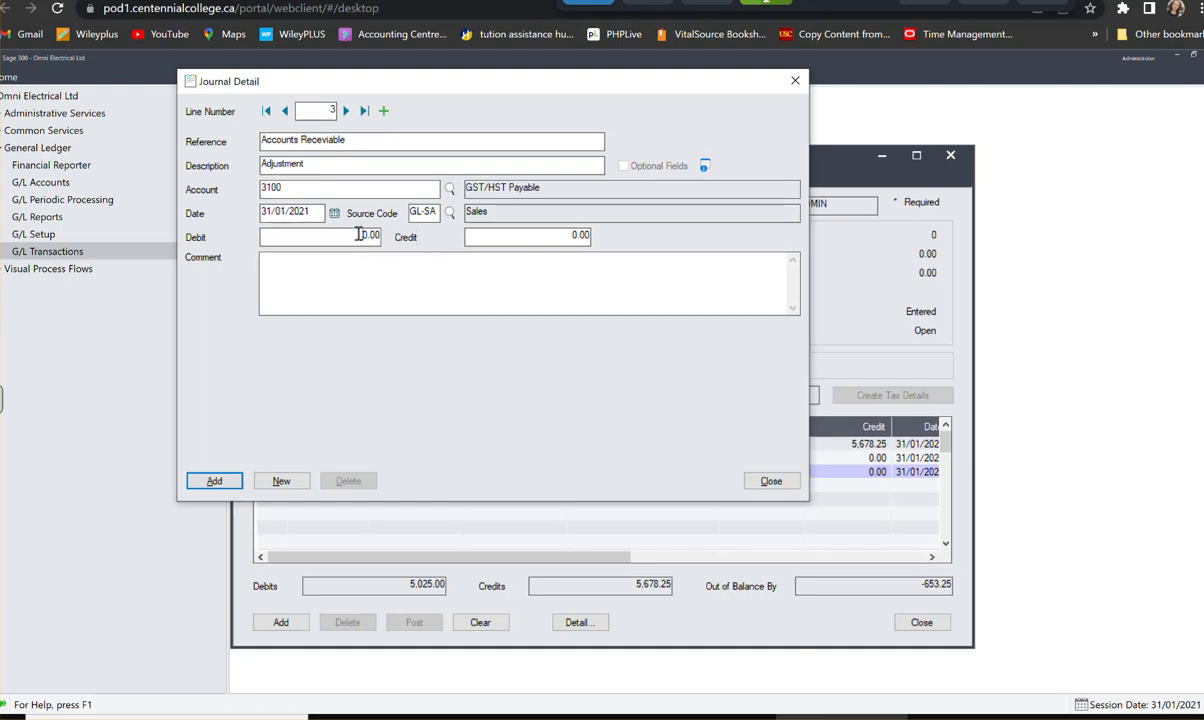
{"action": "type", "text": "653"}
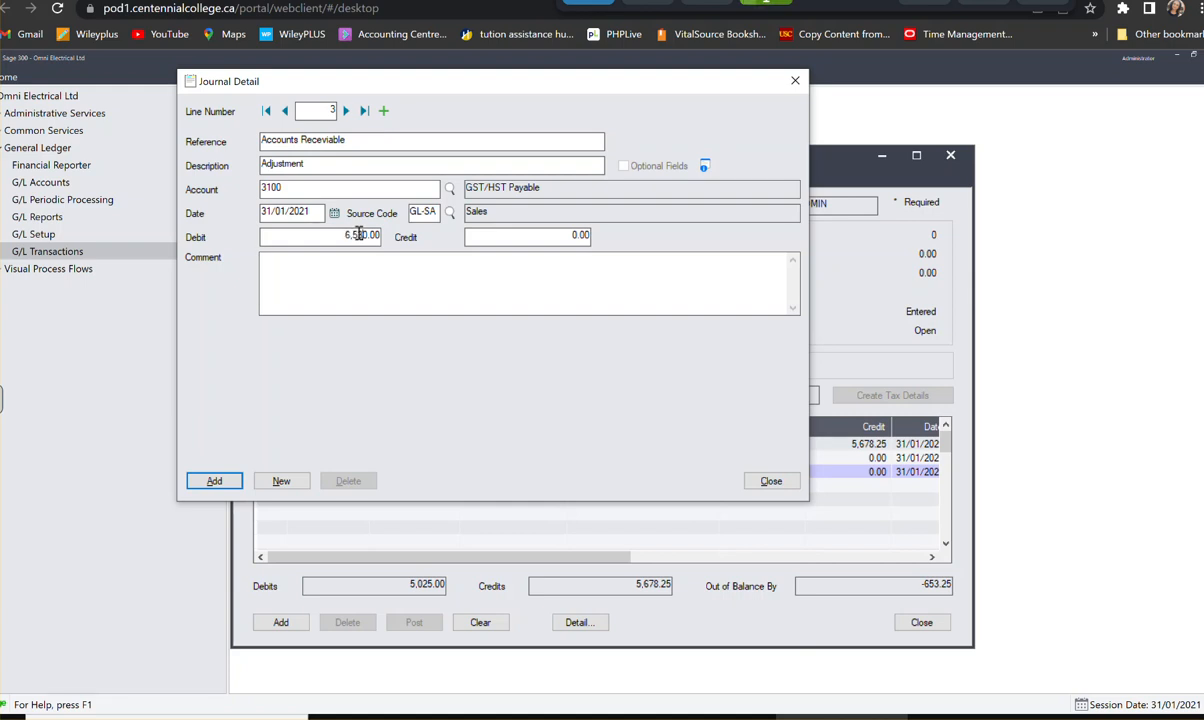
{"action": "key", "text": "Delete"}
{"action": "type", "text": ".25"}
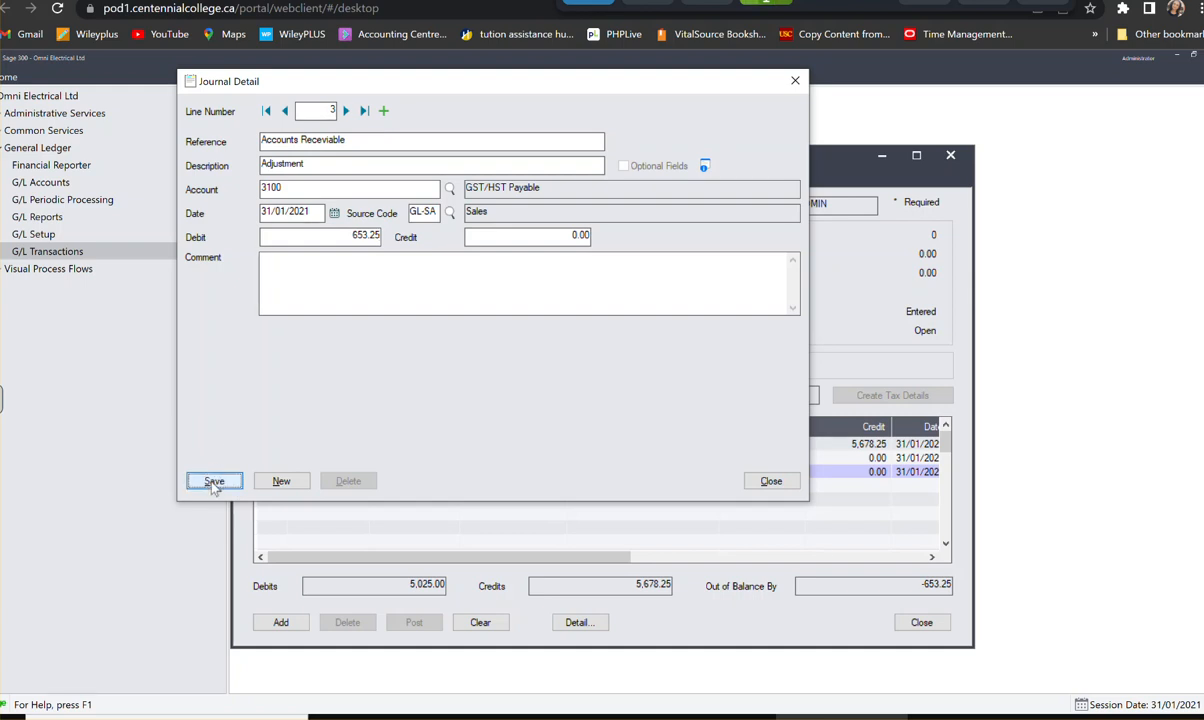
{"action": "left_click", "coordinate": [214, 482]}
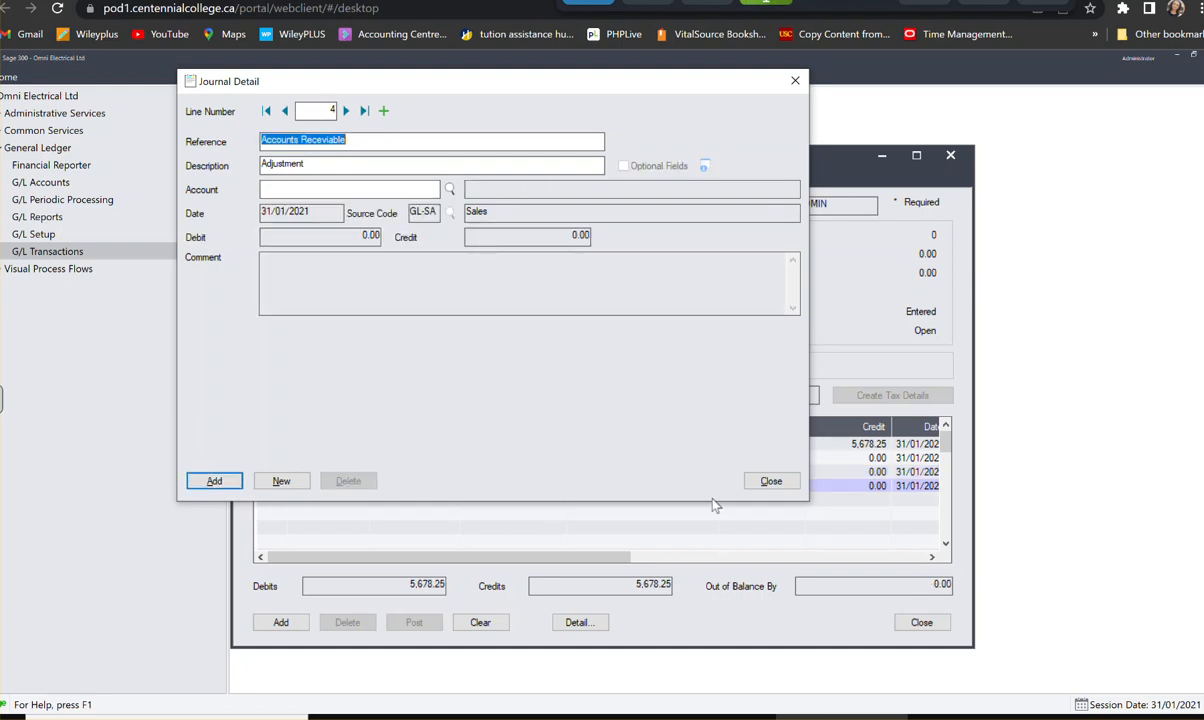
- Discard the empty fourth line, add the adjustment entry to batch 000006, and check it in the batch list
{"action": "left_click", "coordinate": [771, 482]}
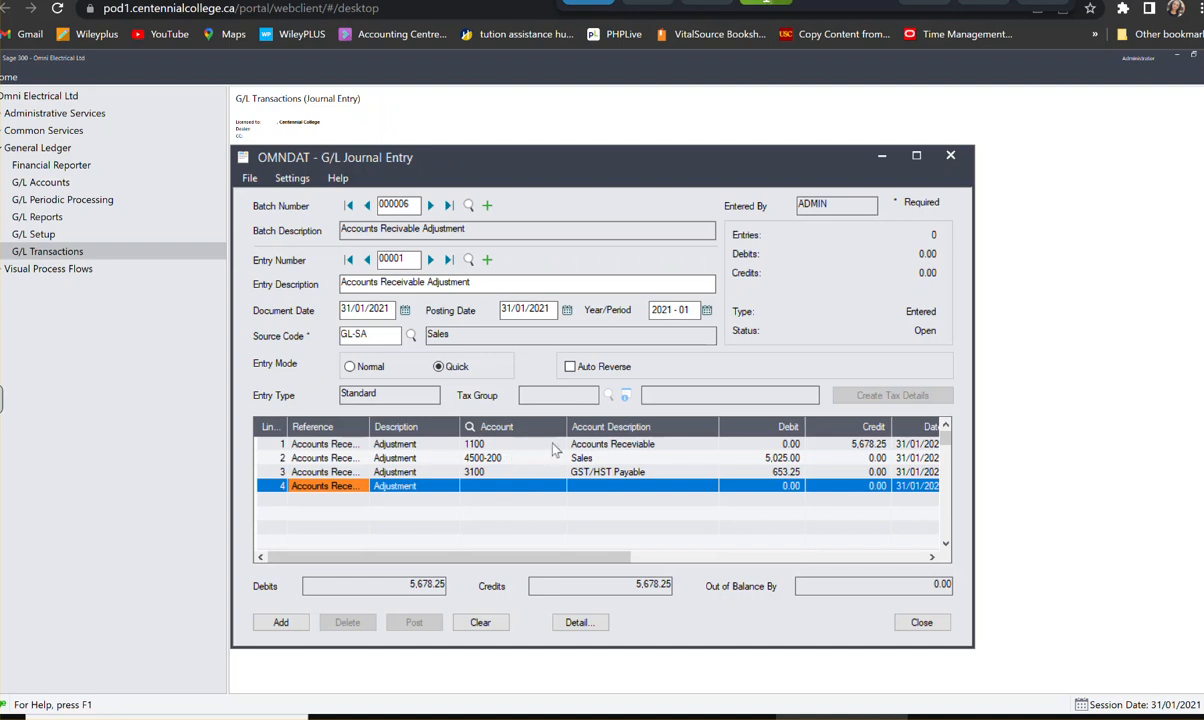
{"action": "left_click", "coordinate": [335, 471]}
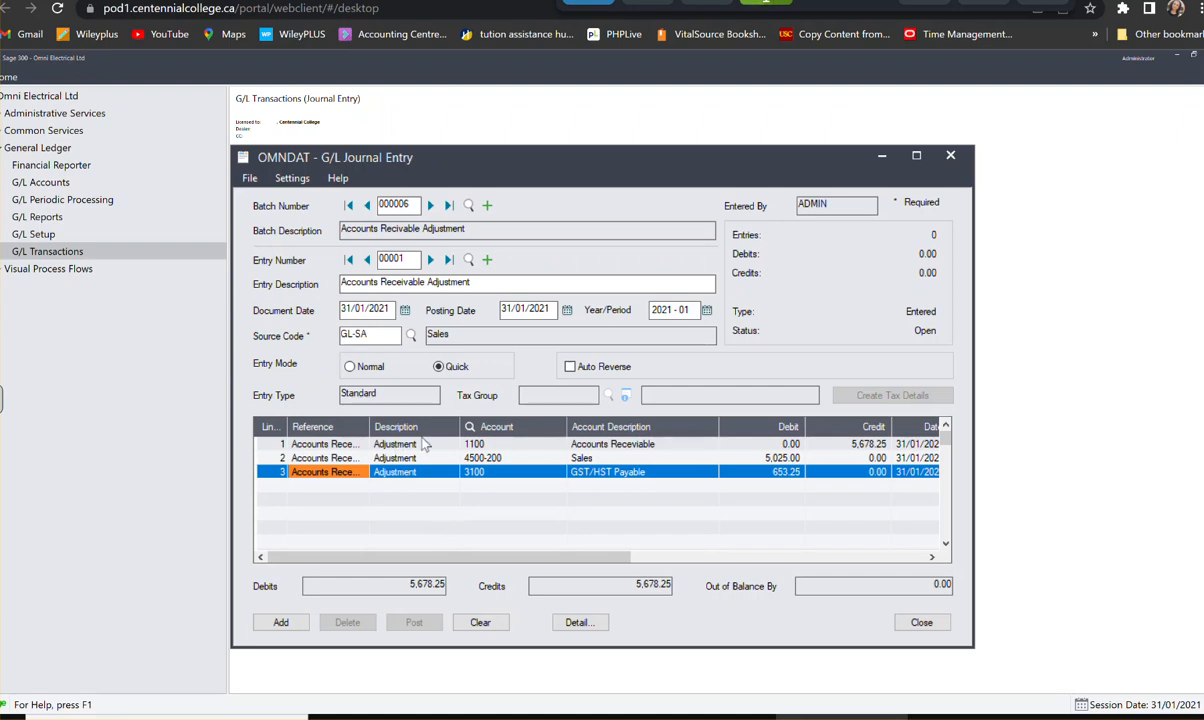
{"action": "left_click", "coordinate": [292, 630]}
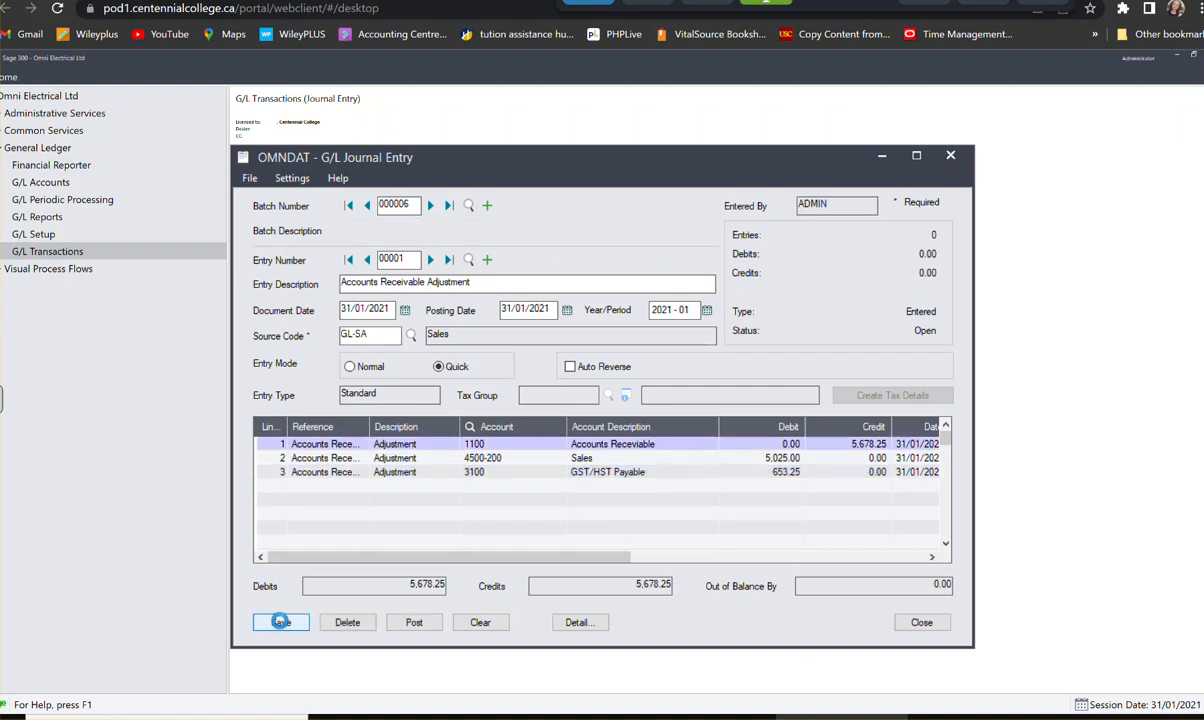
{"action": "left_click", "coordinate": [920, 623]}
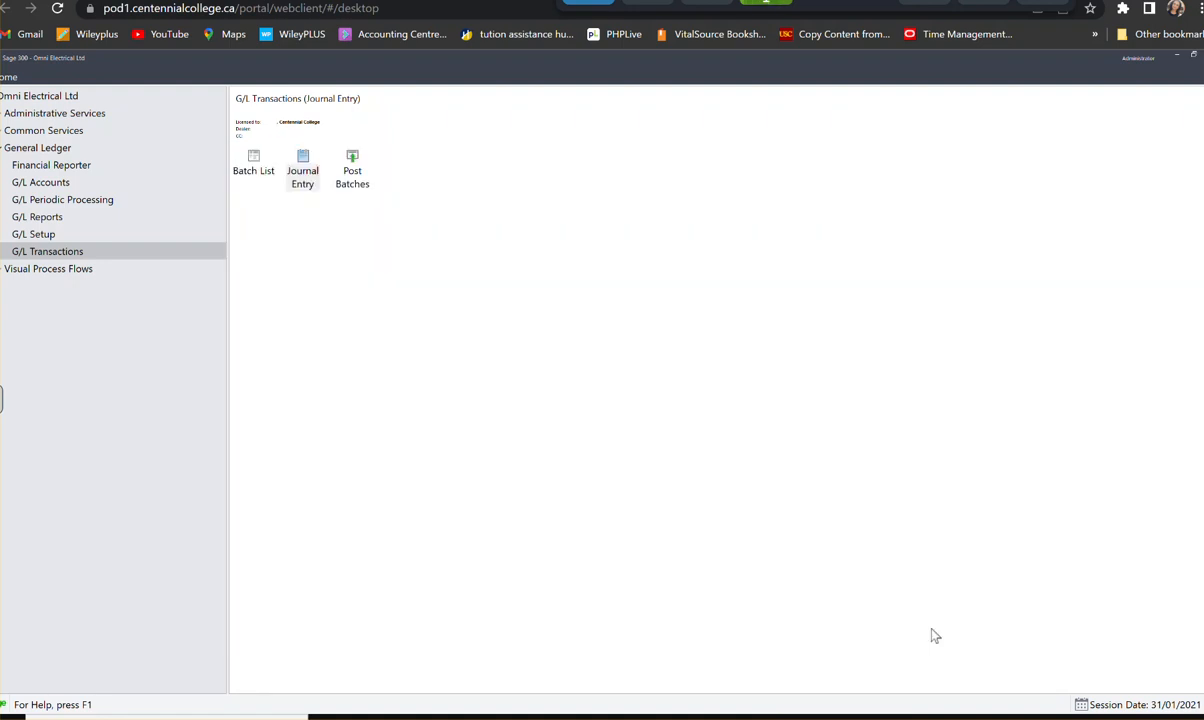
{"action": "double_click", "coordinate": [255, 162]}
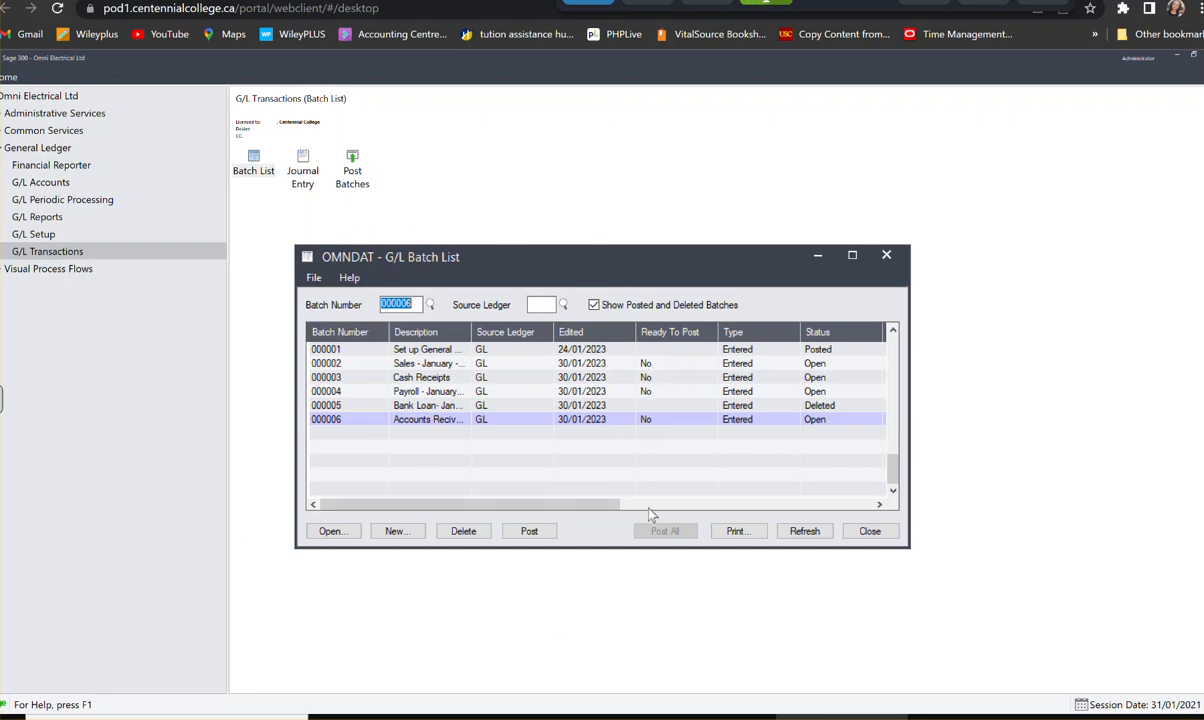
{"action": "left_click", "coordinate": [867, 536]}
- Try to post all G/L batches
{"action": "double_click", "coordinate": [355, 176]}
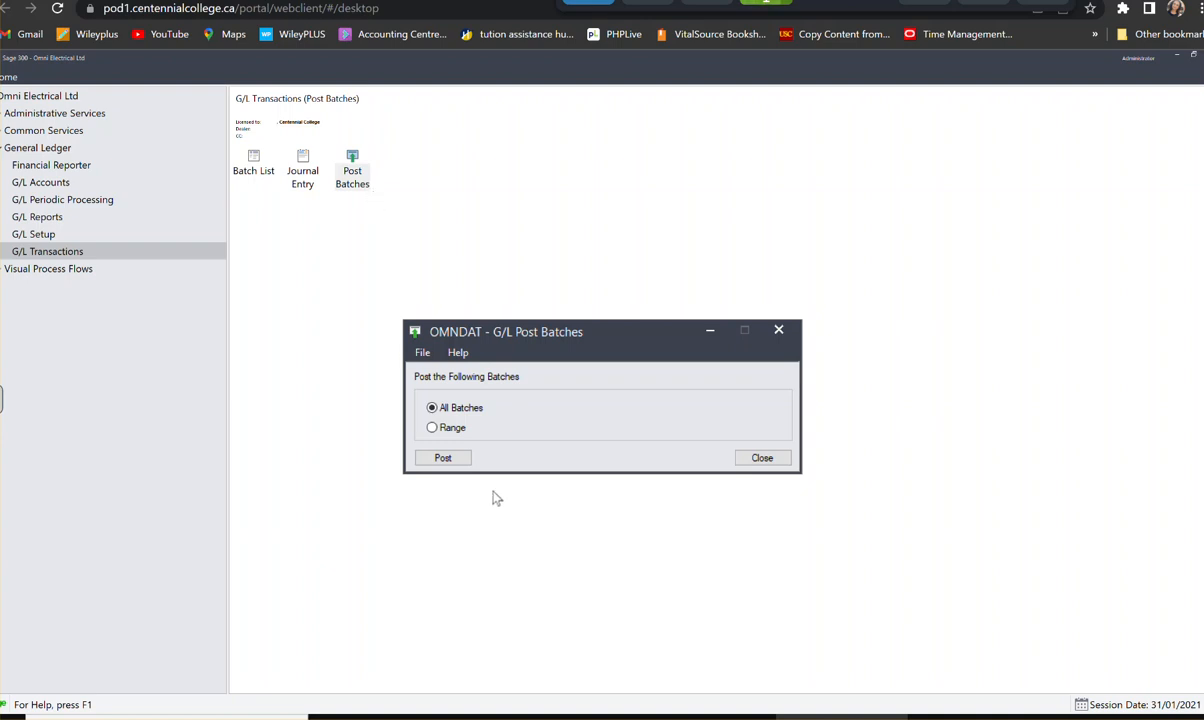
{"action": "left_click", "coordinate": [437, 463]}
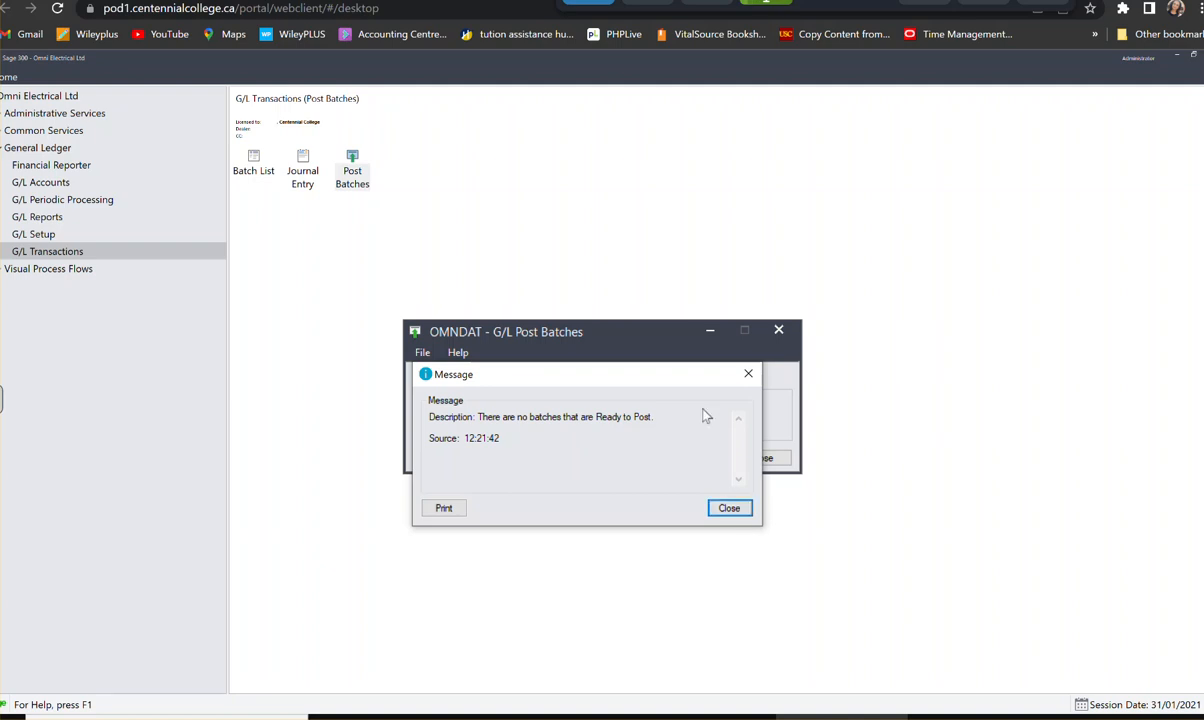
{"action": "left_click", "coordinate": [650, 2]}
{"action": "left_click", "coordinate": [733, 514]}
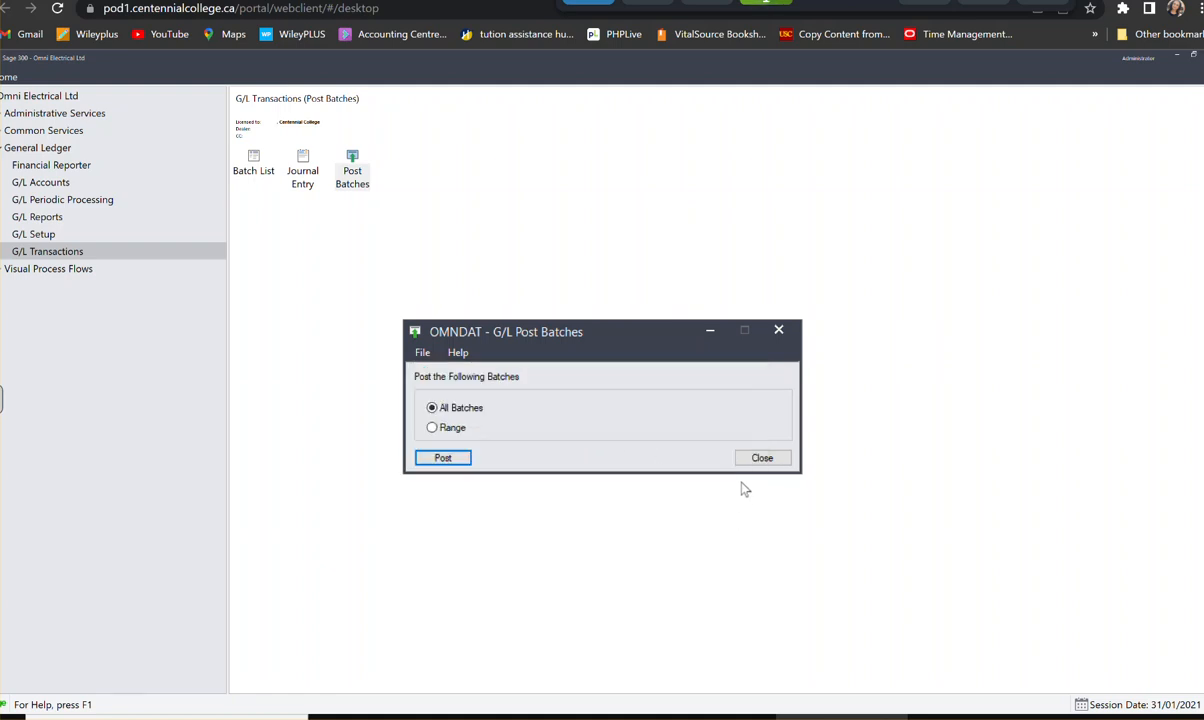
{"action": "left_click", "coordinate": [762, 457]}
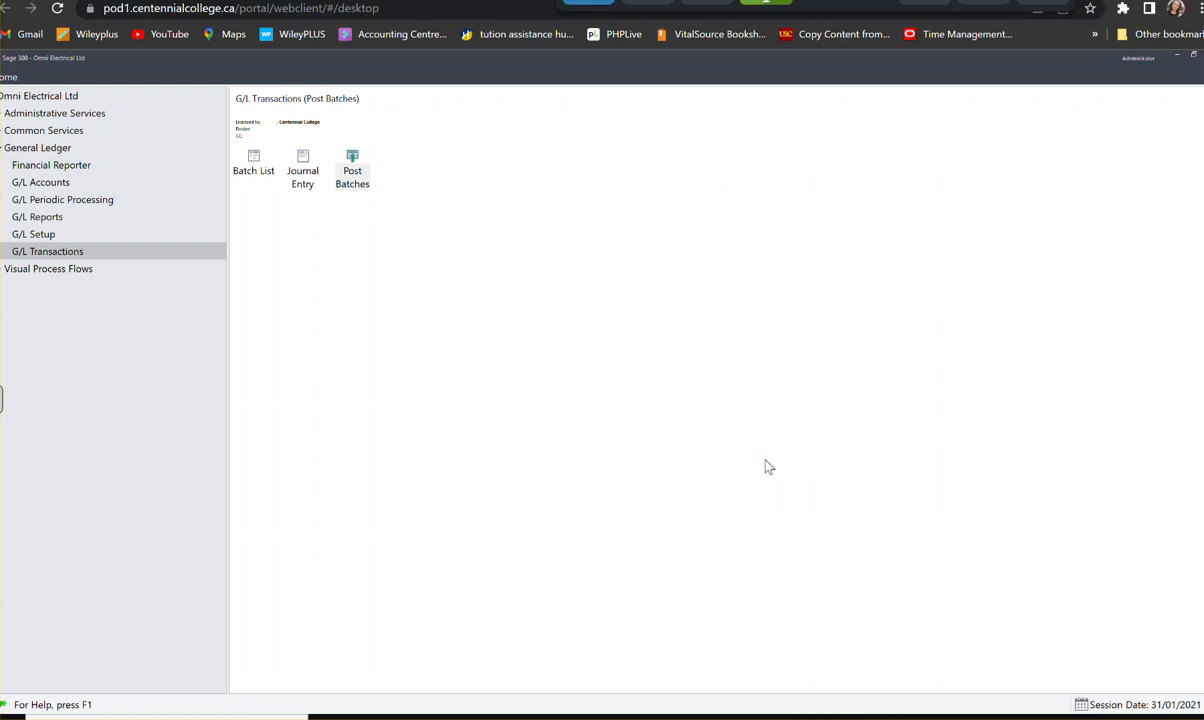
- Mark batches 000002, 000003, 000004 and 000006 as ready to post in the batch list
{"action": "left_click", "coordinate": [254, 168]}
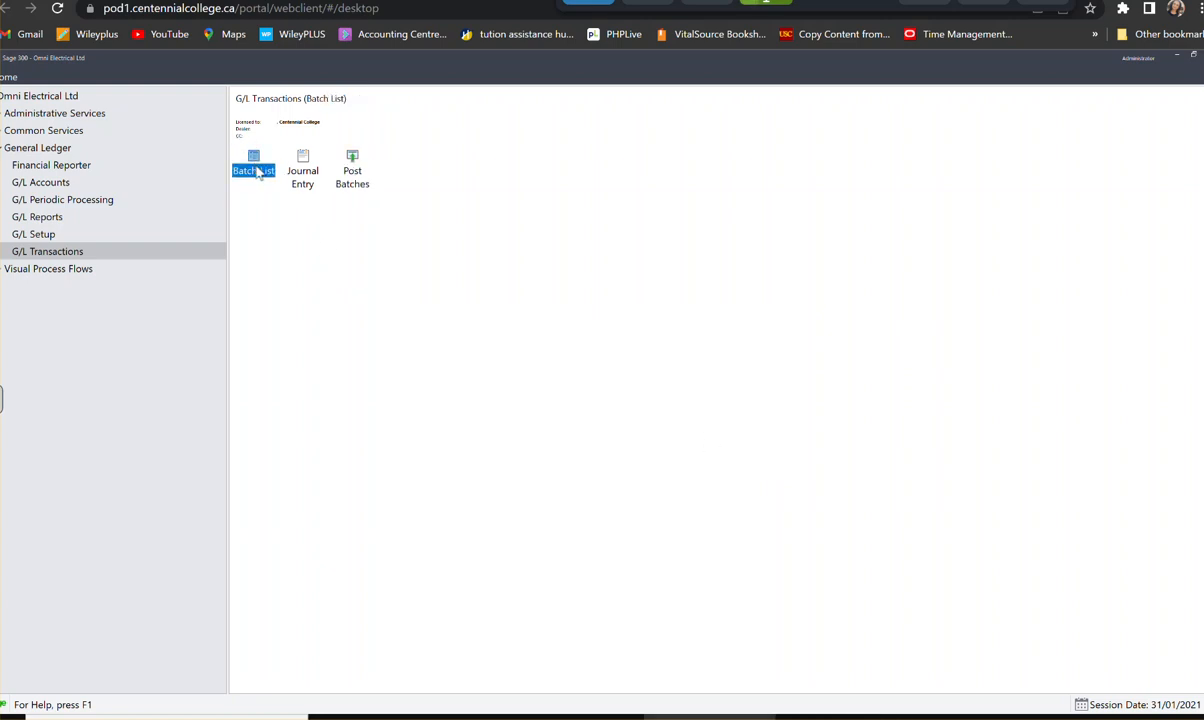
{"action": "double_click", "coordinate": [256, 171]}
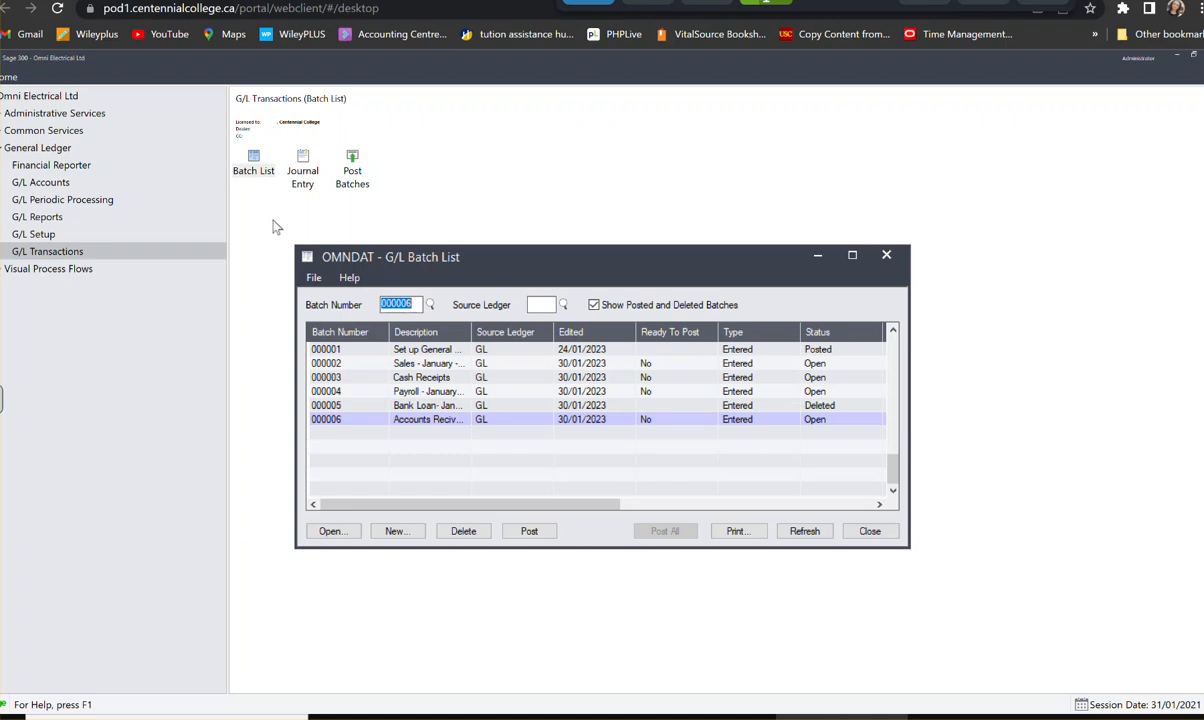
{"action": "left_click", "coordinate": [666, 365]}
{"action": "double_click", "coordinate": [674, 364]}
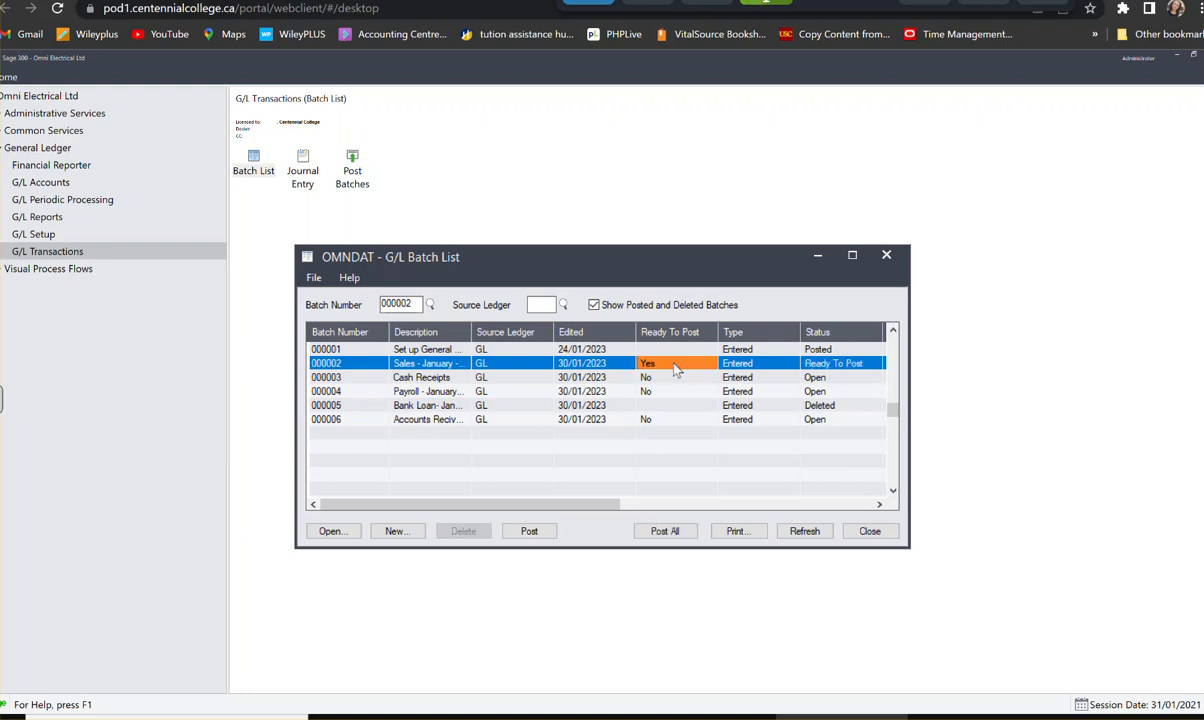
{"action": "double_click", "coordinate": [662, 378]}
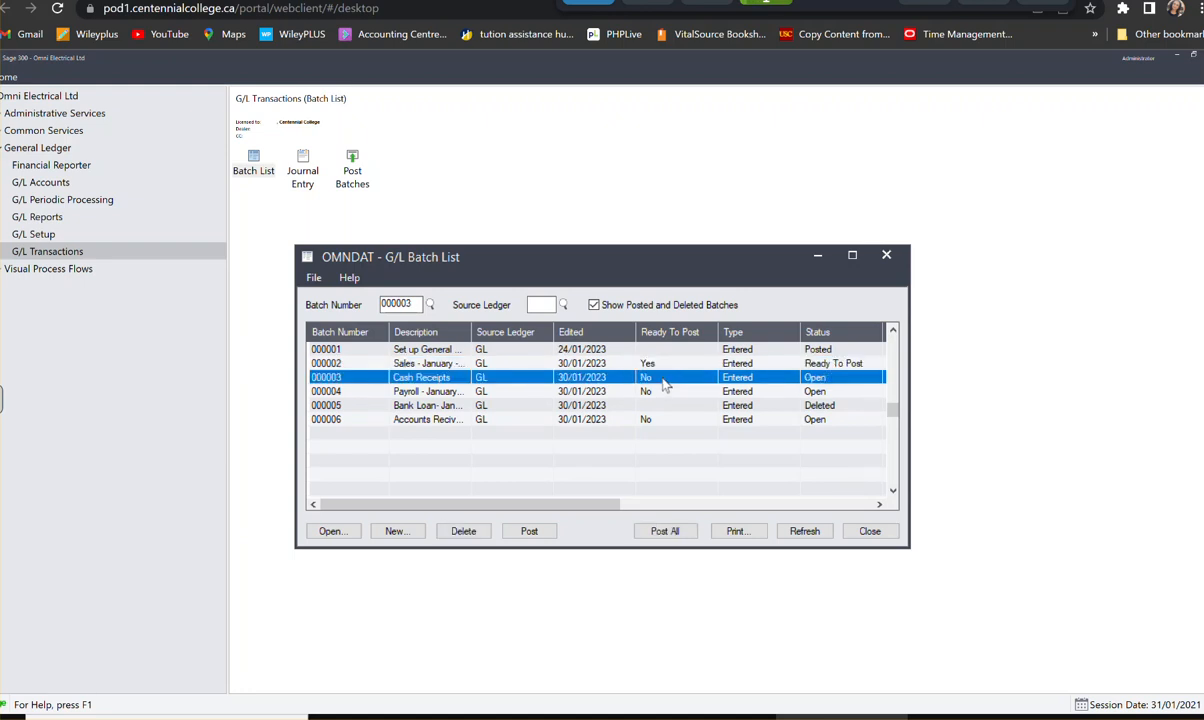
{"action": "left_click", "coordinate": [657, 393]}
{"action": "double_click", "coordinate": [656, 392]}
{"action": "double_click", "coordinate": [650, 419]}
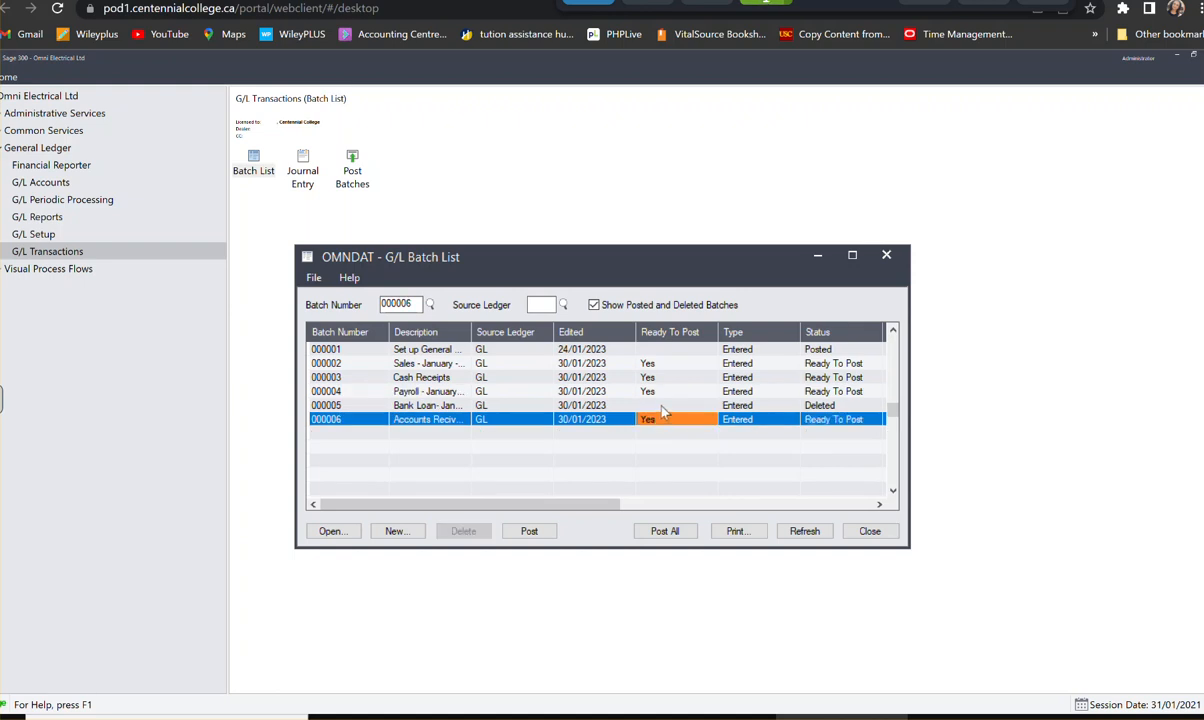
{"action": "left_click", "coordinate": [660, 406]}
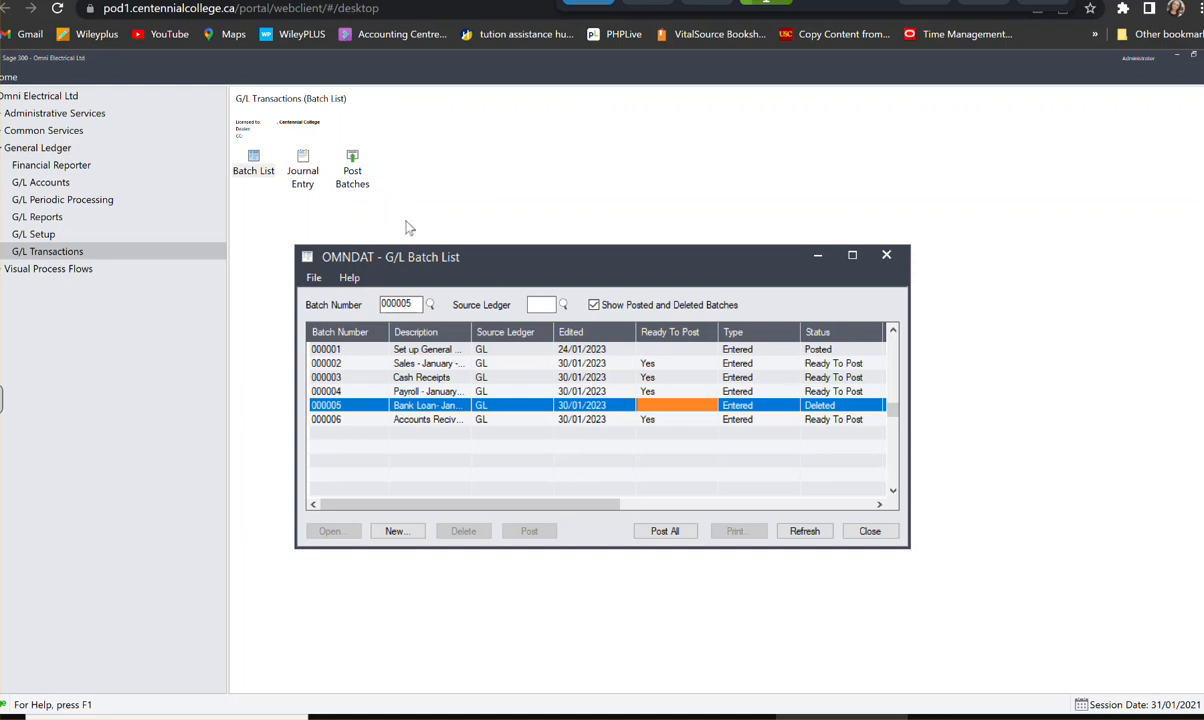
{"action": "left_click", "coordinate": [866, 531]}
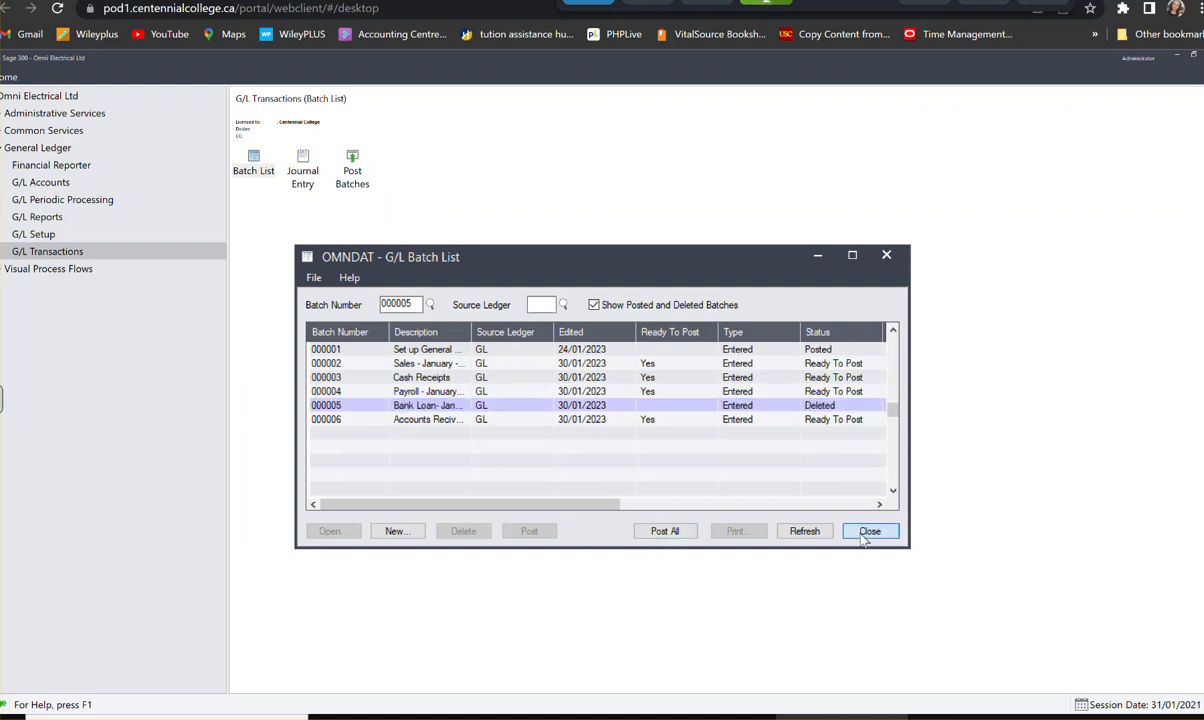
- Run the posting of all G/L batches and try to print the resulting message
{"action": "double_click", "coordinate": [352, 166]}
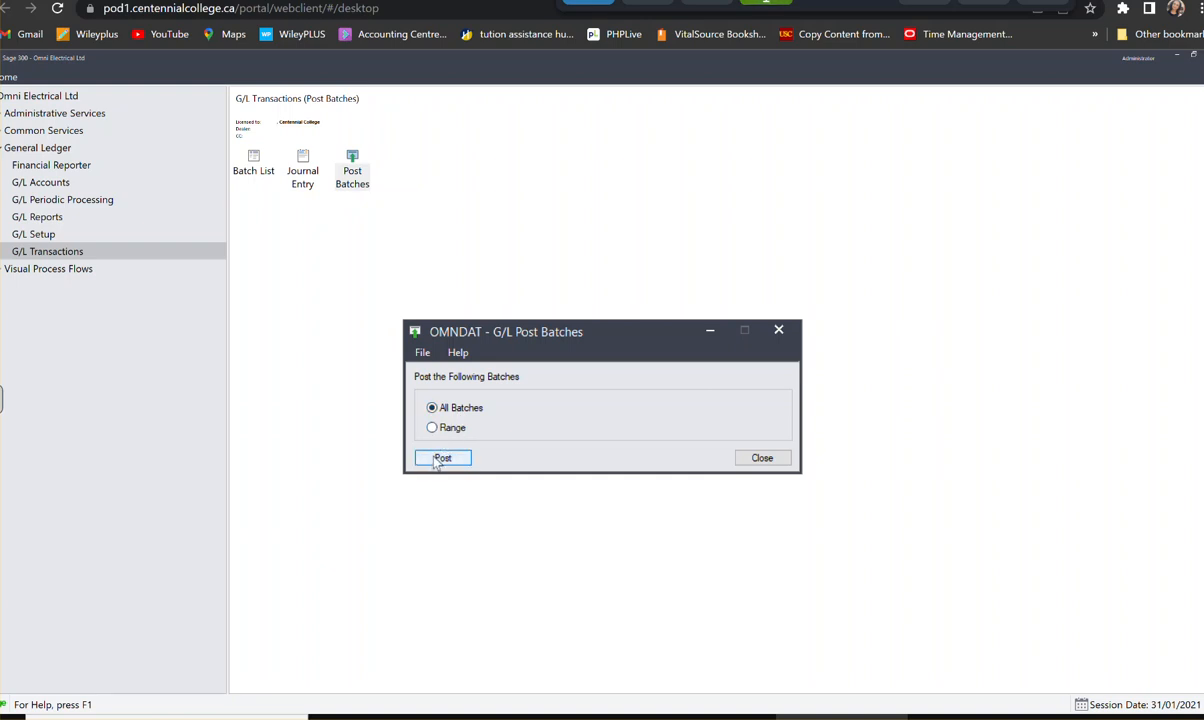
{"action": "left_click", "coordinate": [441, 458]}
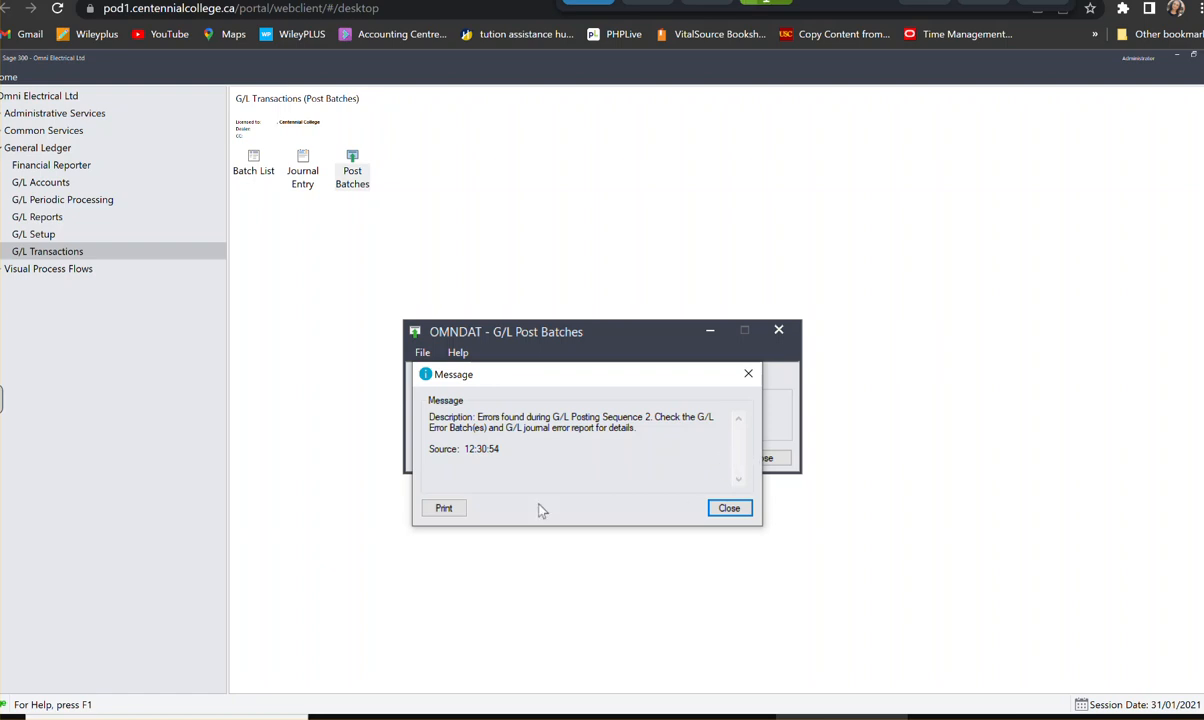
{"action": "left_click", "coordinate": [447, 507]}
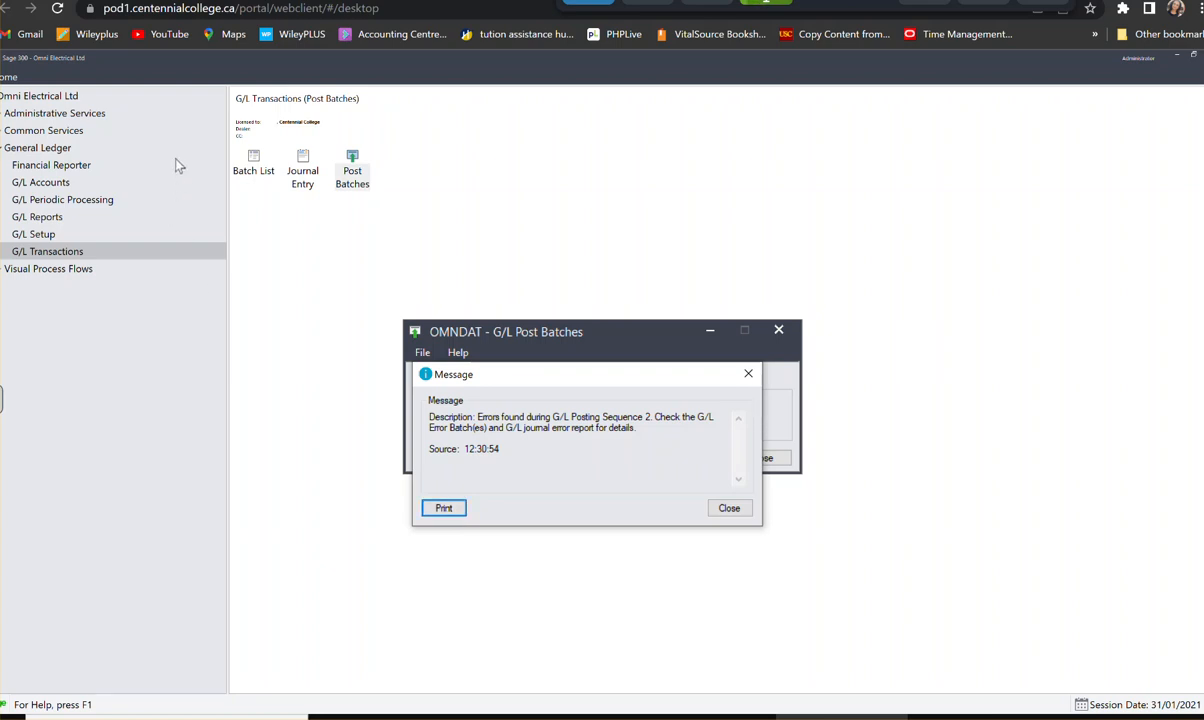
{"action": "left_click", "coordinate": [440, 510]}
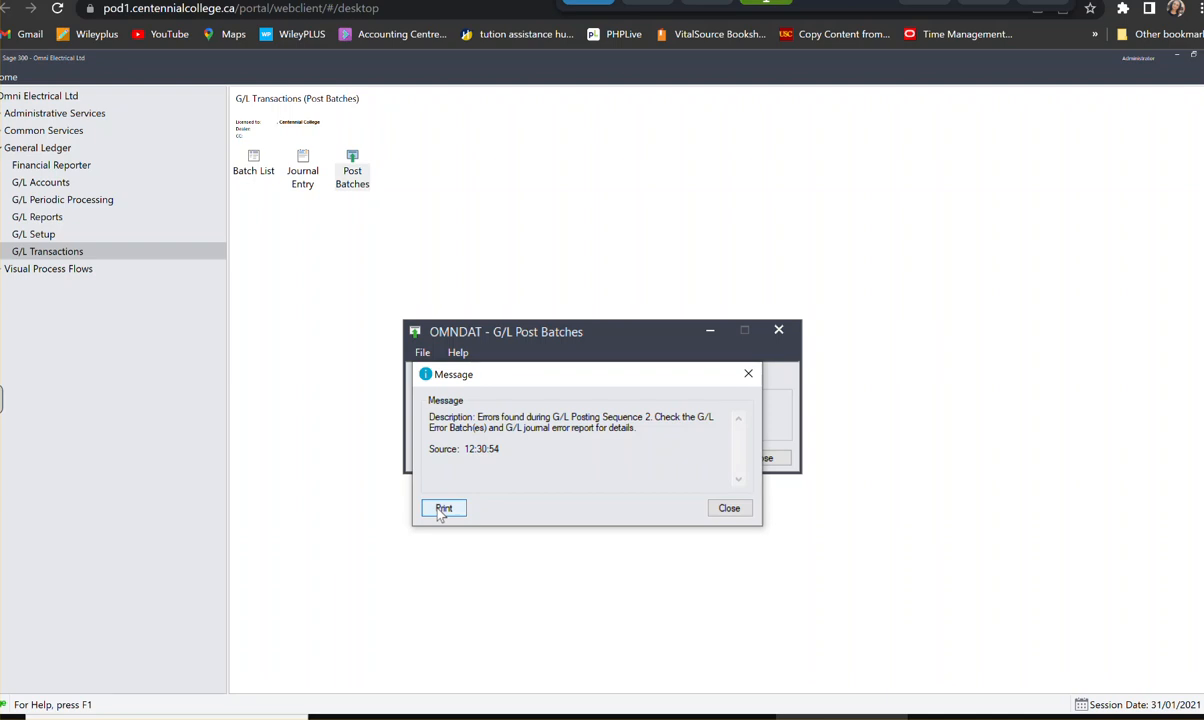
{"action": "left_click", "coordinate": [729, 508]}
{"action": "left_click", "coordinate": [758, 458]}
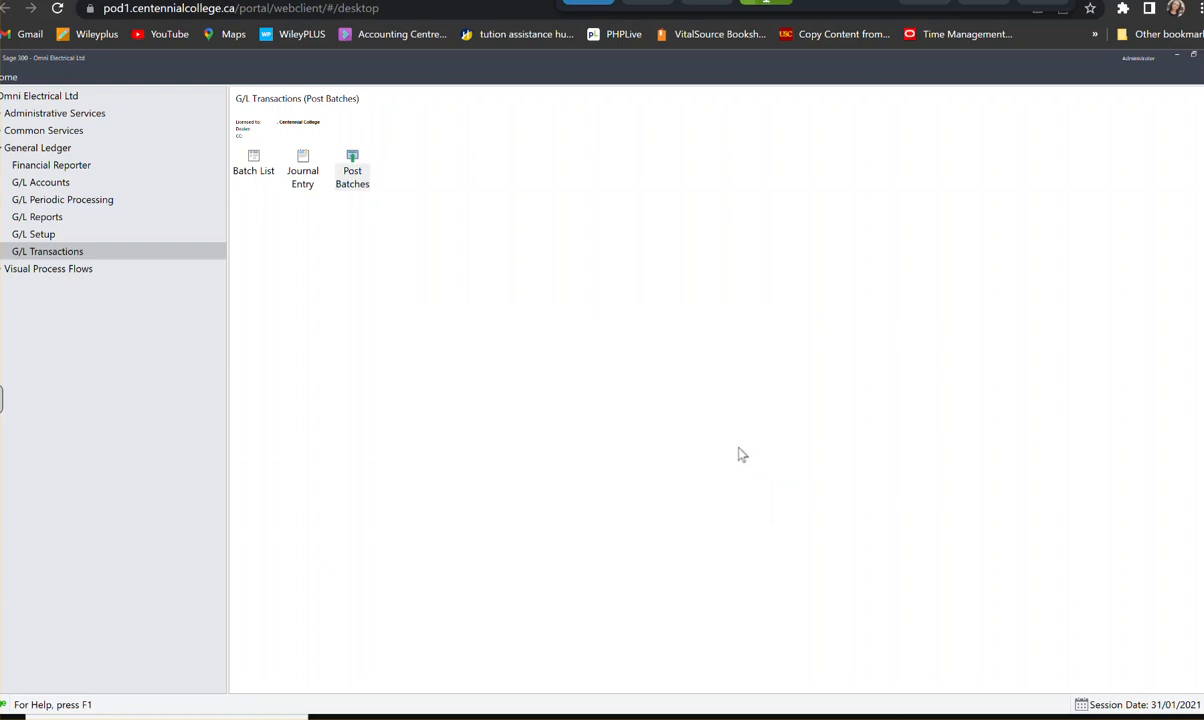
- Set the print destination to Preview, enable report paper size and report orientation, and choose Letter/A4 as the default paper size
{"action": "left_click", "coordinate": [8, 77]}
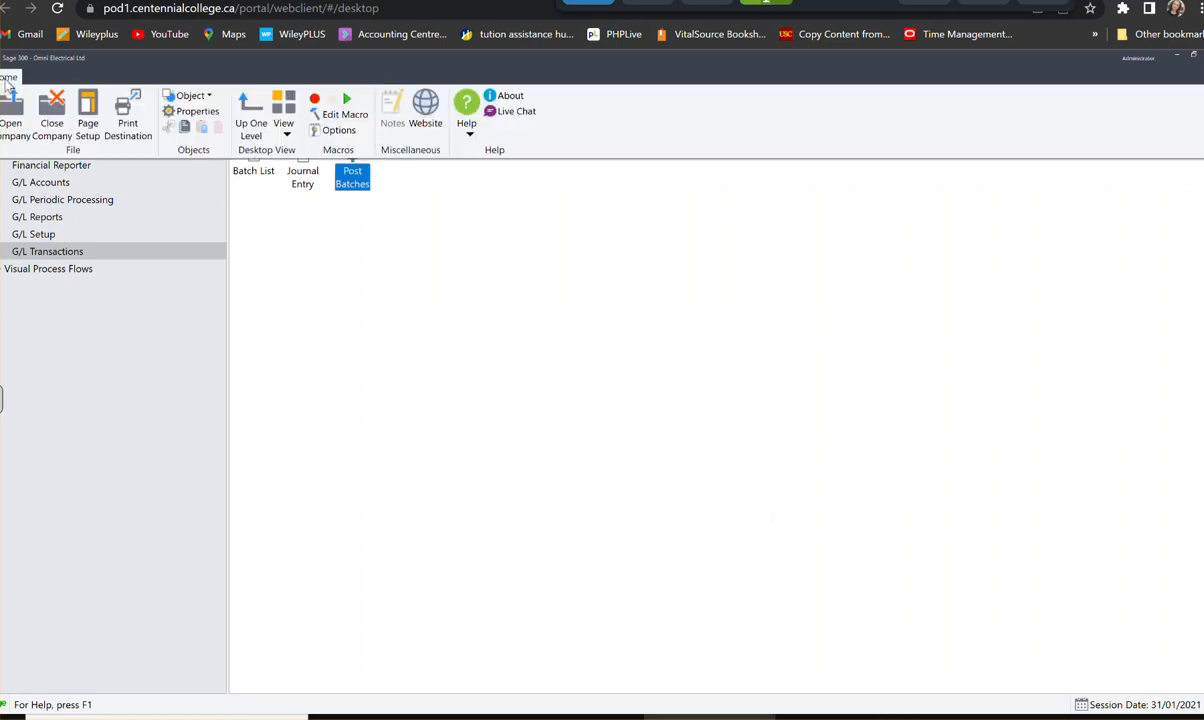
{"action": "left_click", "coordinate": [120, 120]}
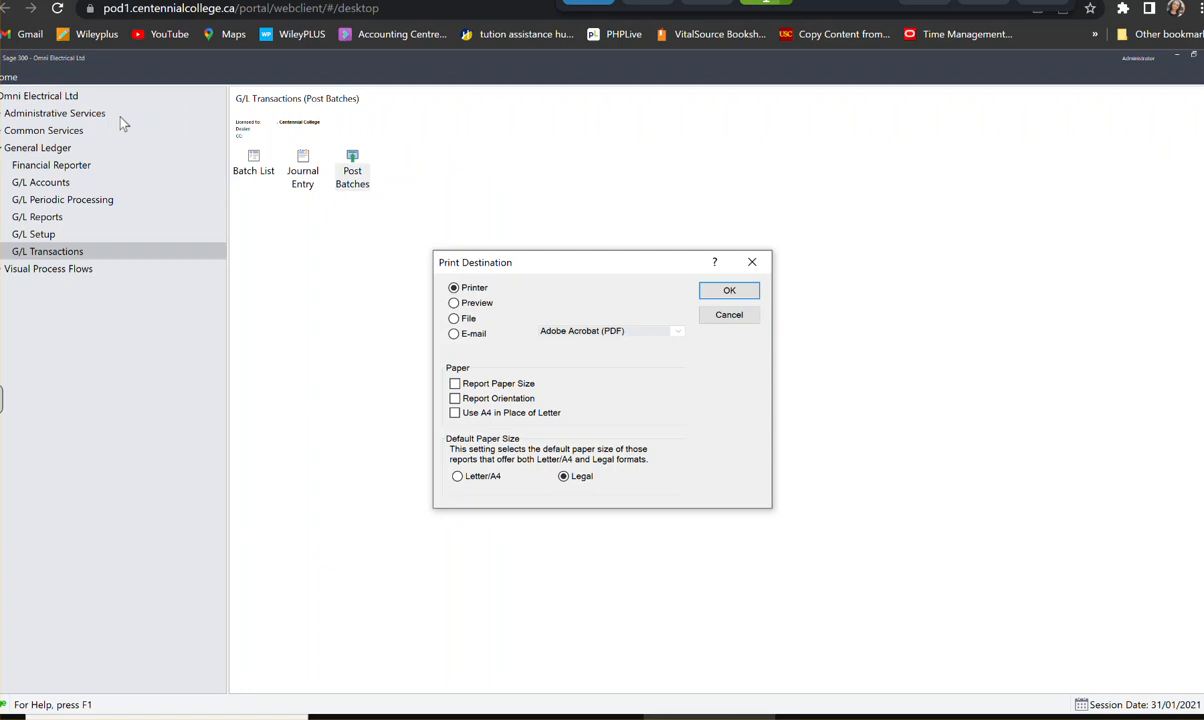
{"action": "left_click", "coordinate": [453, 302]}
{"action": "left_click", "coordinate": [455, 398]}
{"action": "left_click", "coordinate": [455, 383]}
{"action": "left_click", "coordinate": [457, 476]}
{"action": "left_click", "coordinate": [727, 290]}
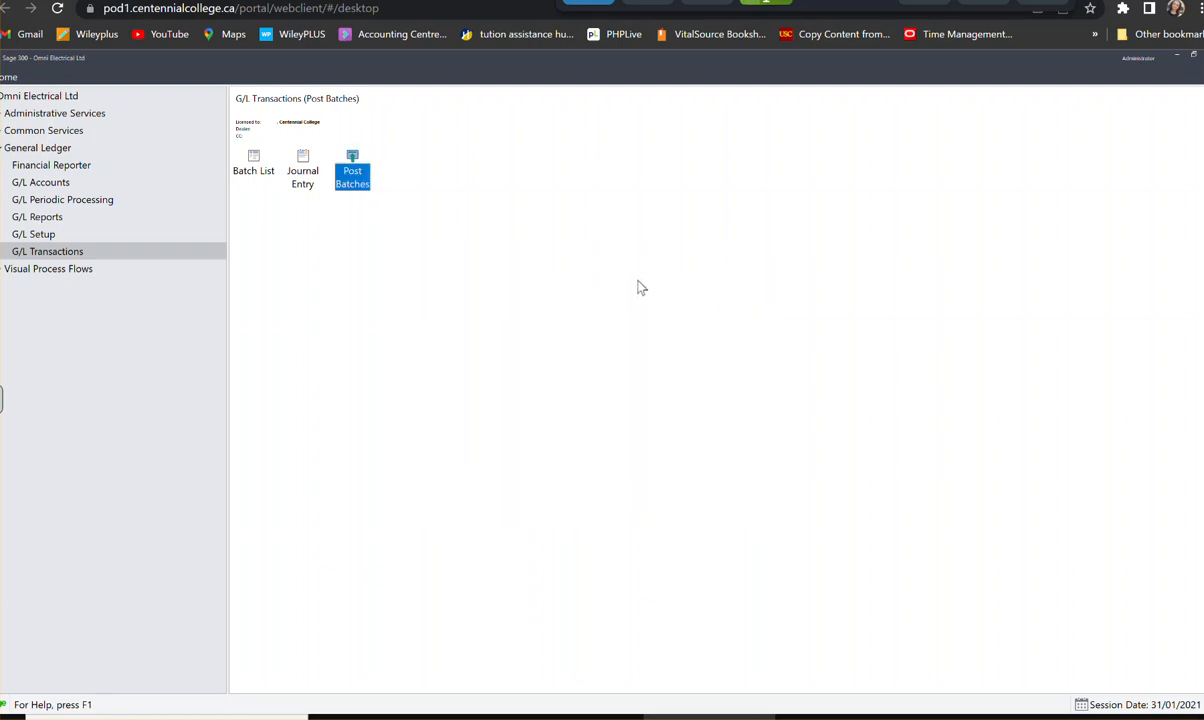
- Try once more to post all G/L batches and check each batch's status in the batch list
{"action": "left_click", "coordinate": [358, 190]}
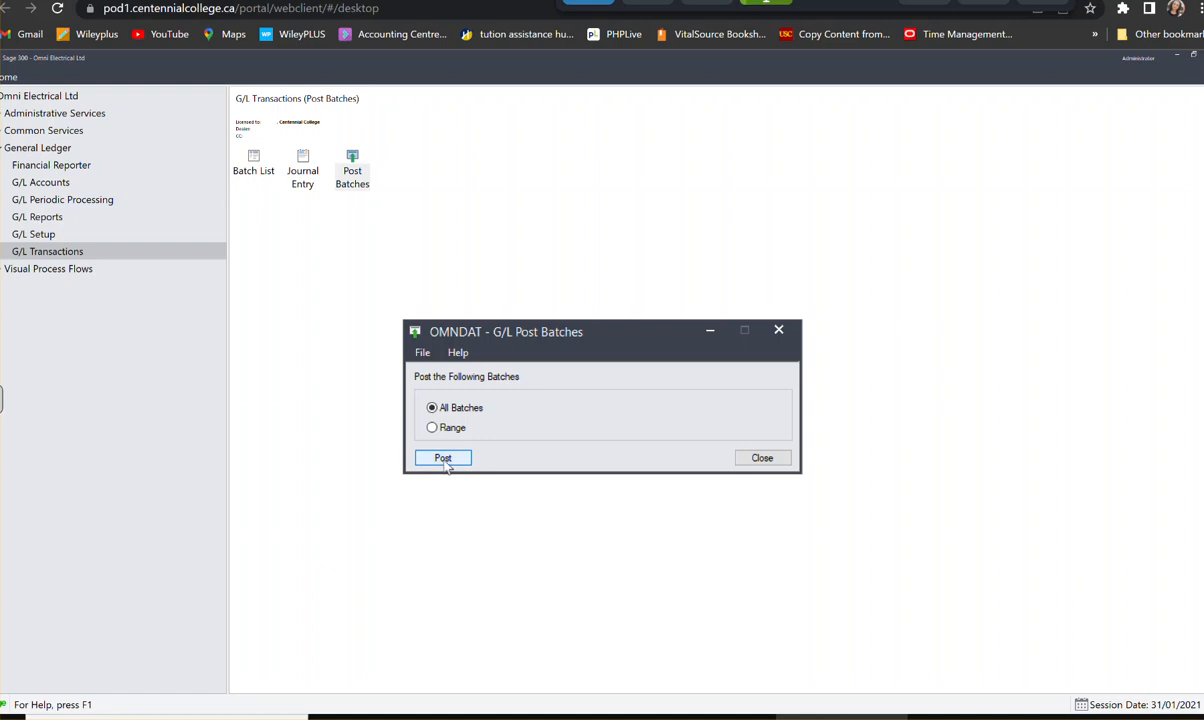
{"action": "left_click", "coordinate": [443, 458]}
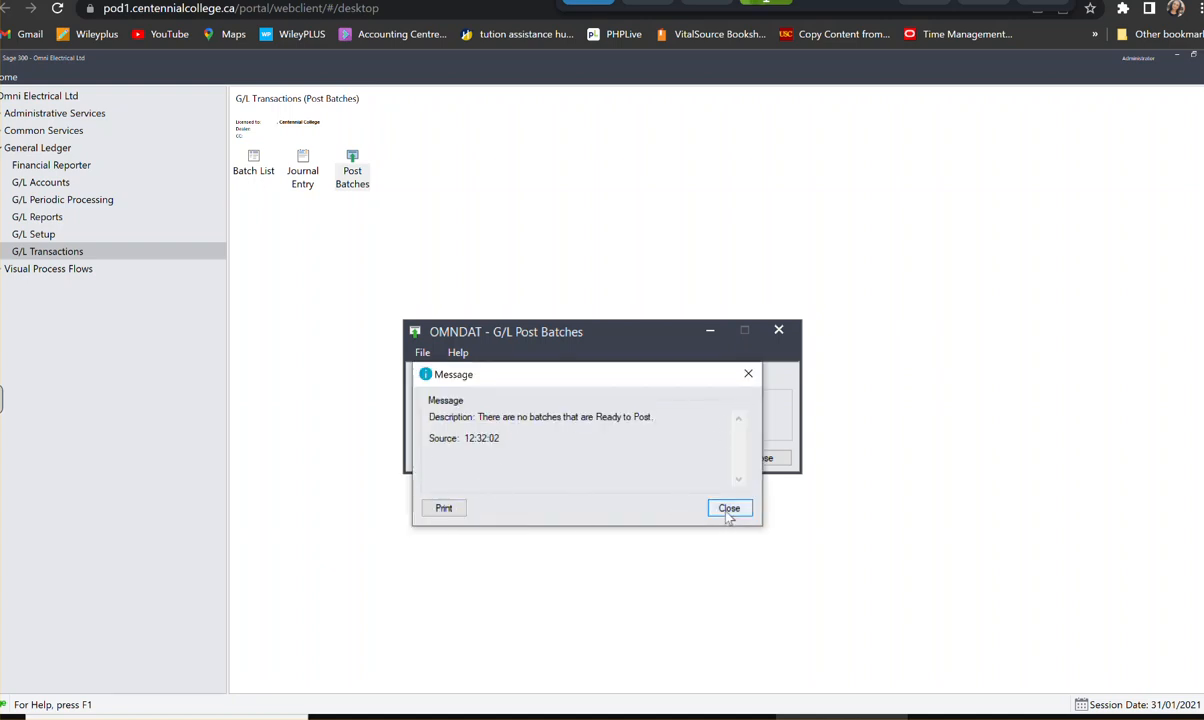
{"action": "left_click", "coordinate": [729, 509]}
{"action": "left_click", "coordinate": [778, 330]}
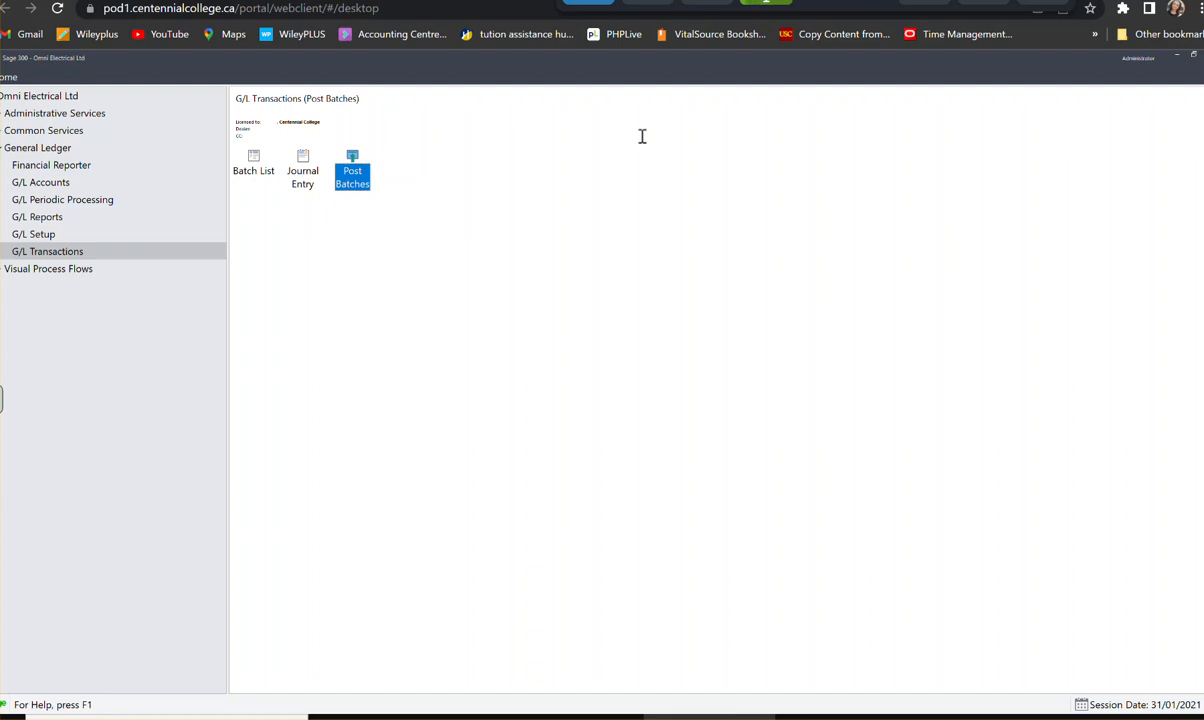
{"action": "double_click", "coordinate": [256, 165]}
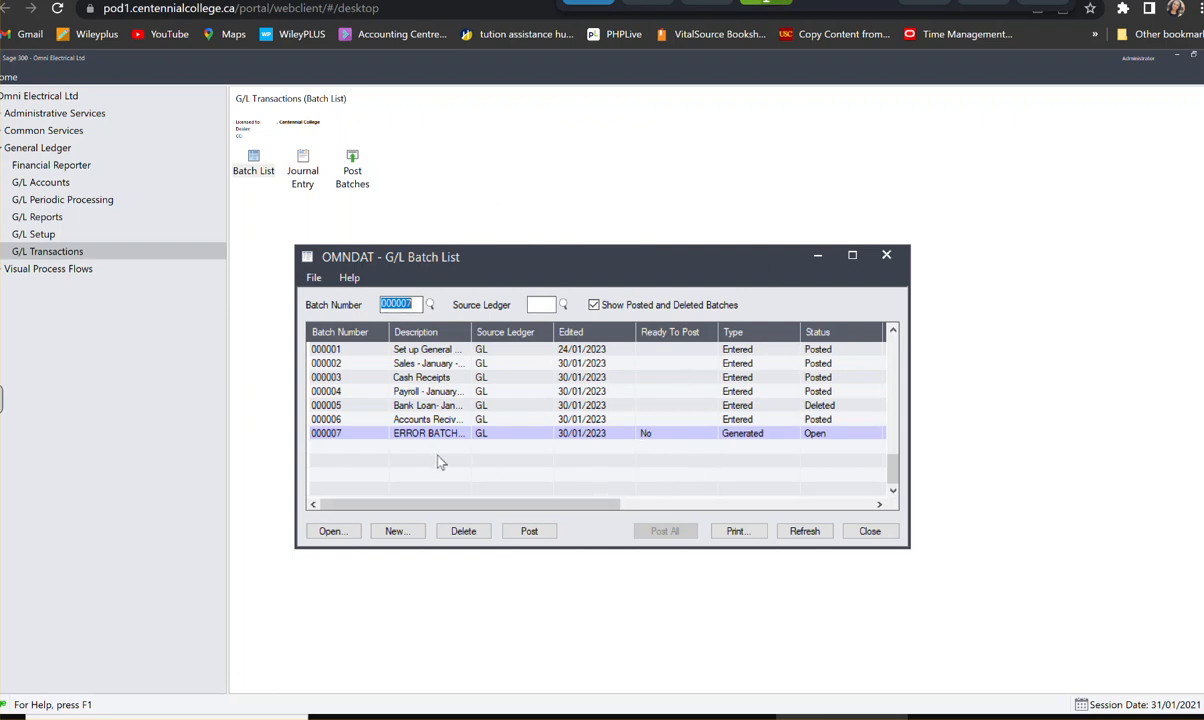
{"action": "left_click", "coordinate": [870, 533]}
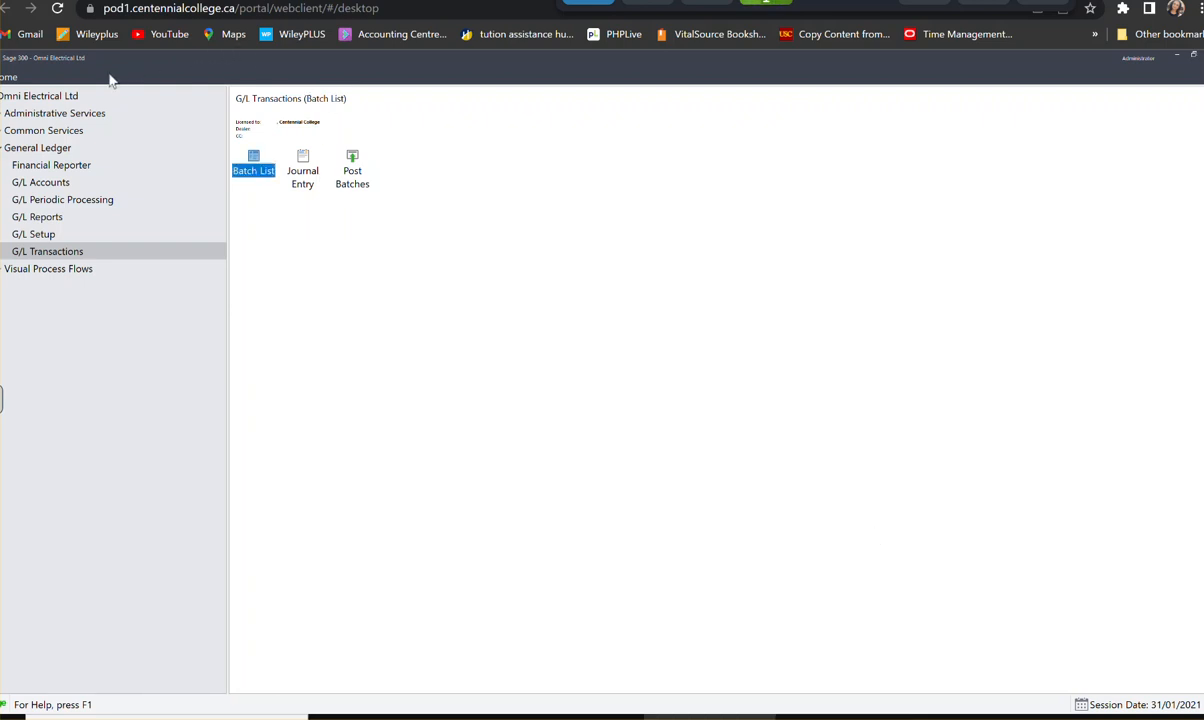
- Preview the G/L posting journal for posting sequences 1 to 2 and check its last page for posting errors
{"action": "left_click", "coordinate": [12, 78]}
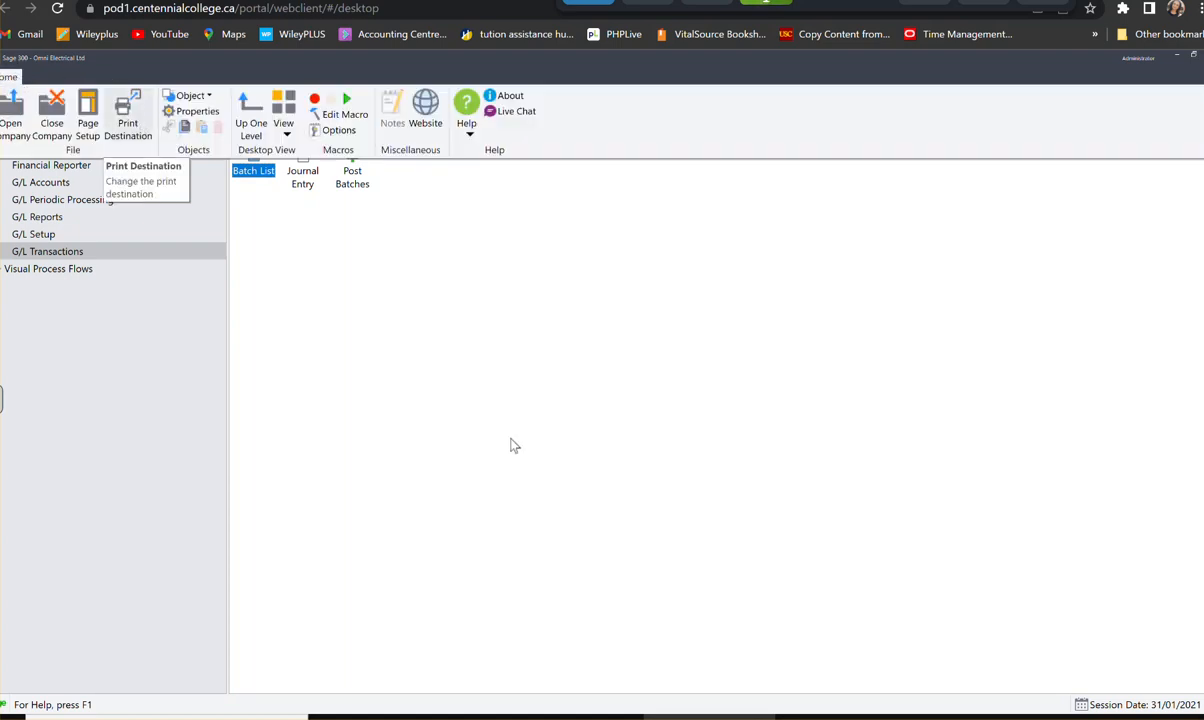
{"action": "left_click", "coordinate": [586, 380]}
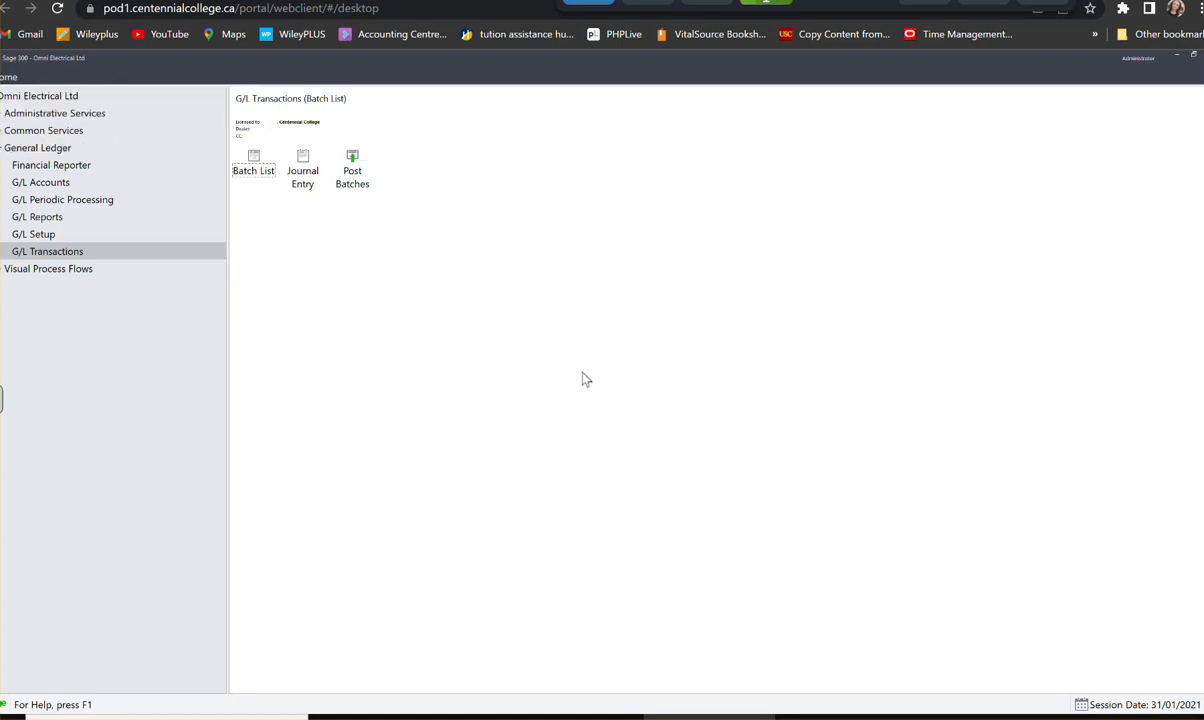
{"action": "left_click", "coordinate": [40, 217]}
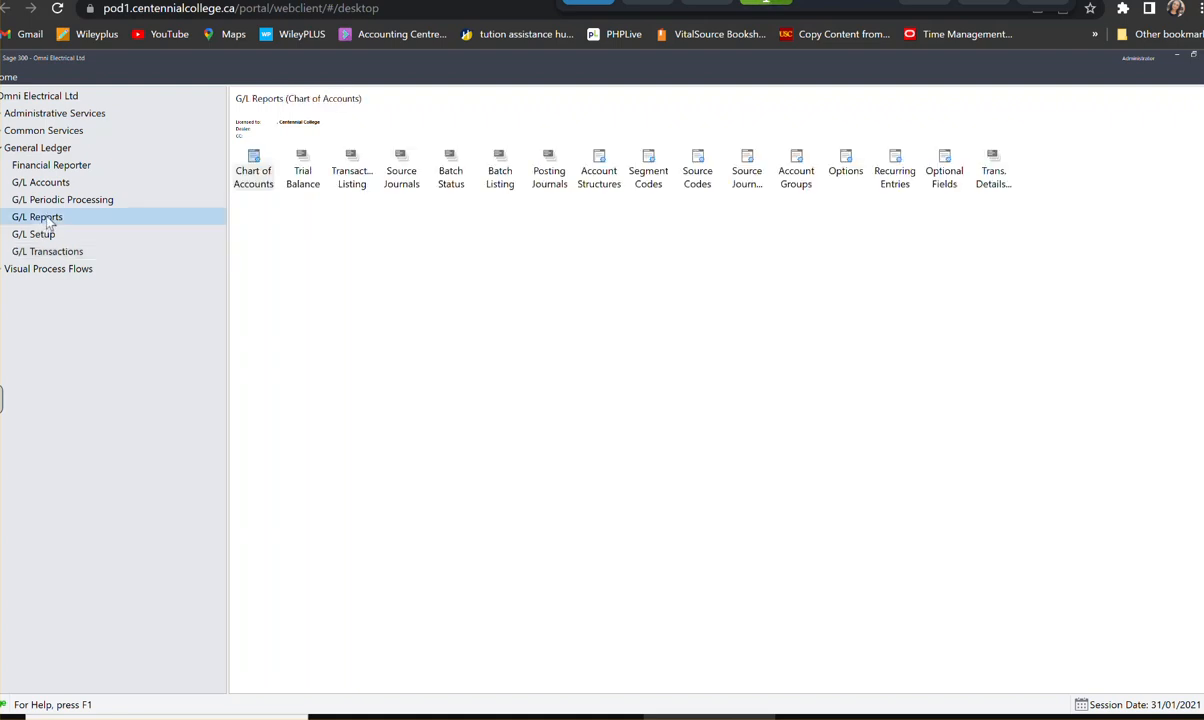
{"action": "double_click", "coordinate": [548, 180]}
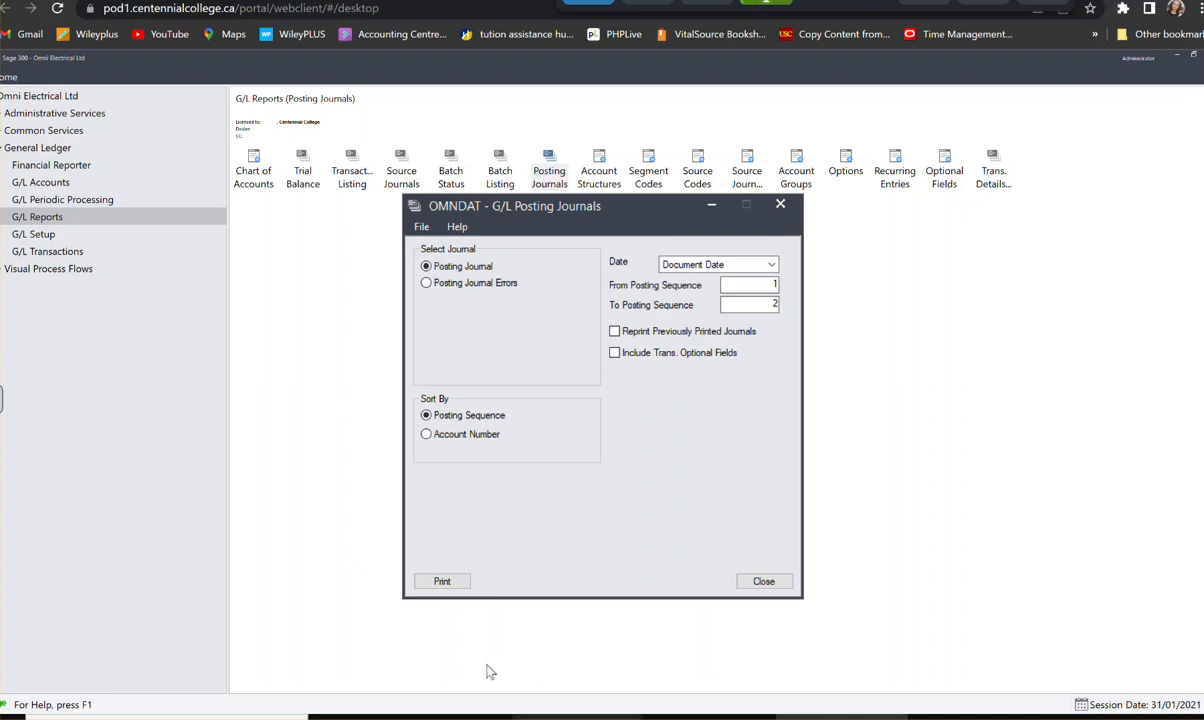
{"action": "left_click", "coordinate": [446, 583]}
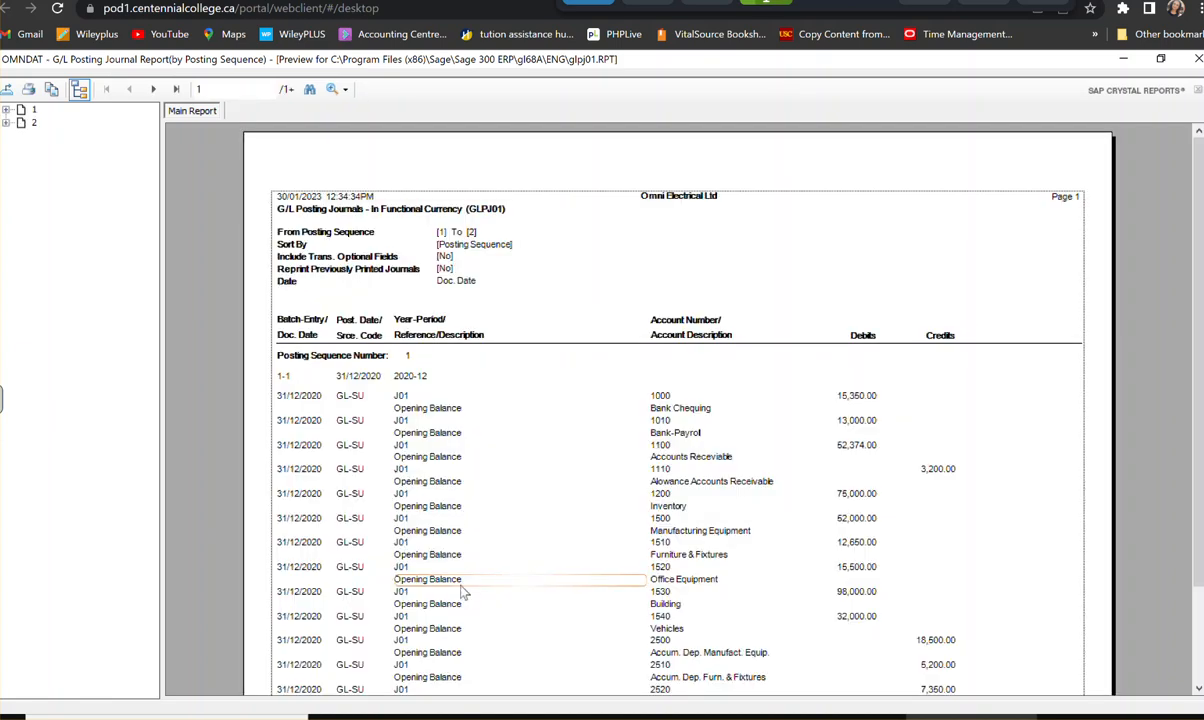
{"action": "left_click", "coordinate": [179, 90]}
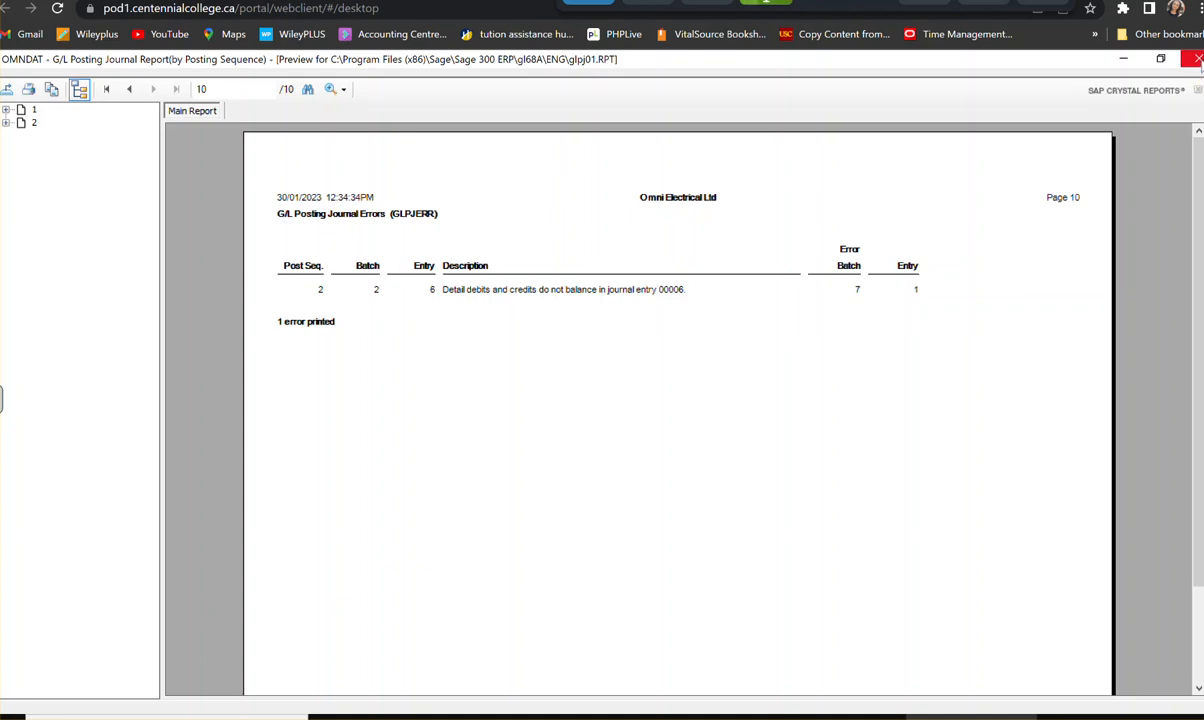
{"action": "left_click", "coordinate": [1199, 60]}
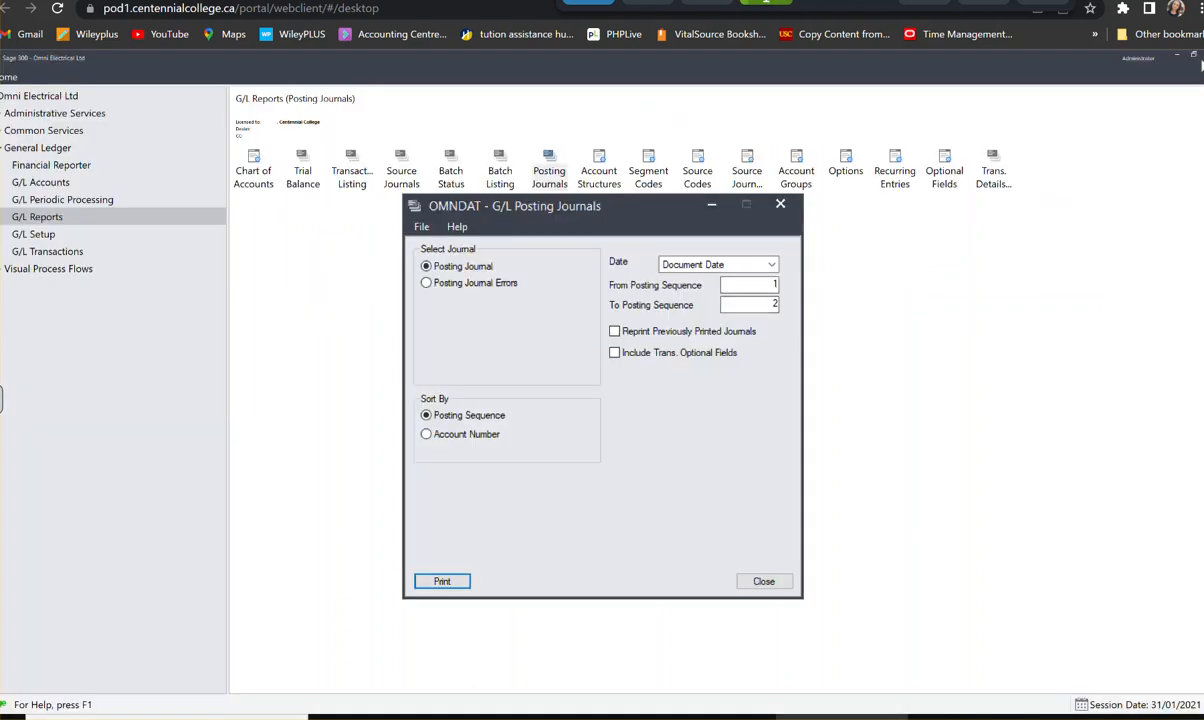
{"action": "left_click", "coordinate": [764, 581]}
- Open error batch 000007 in G/L Journal Entry through the batch finder
{"action": "left_click", "coordinate": [57, 253]}
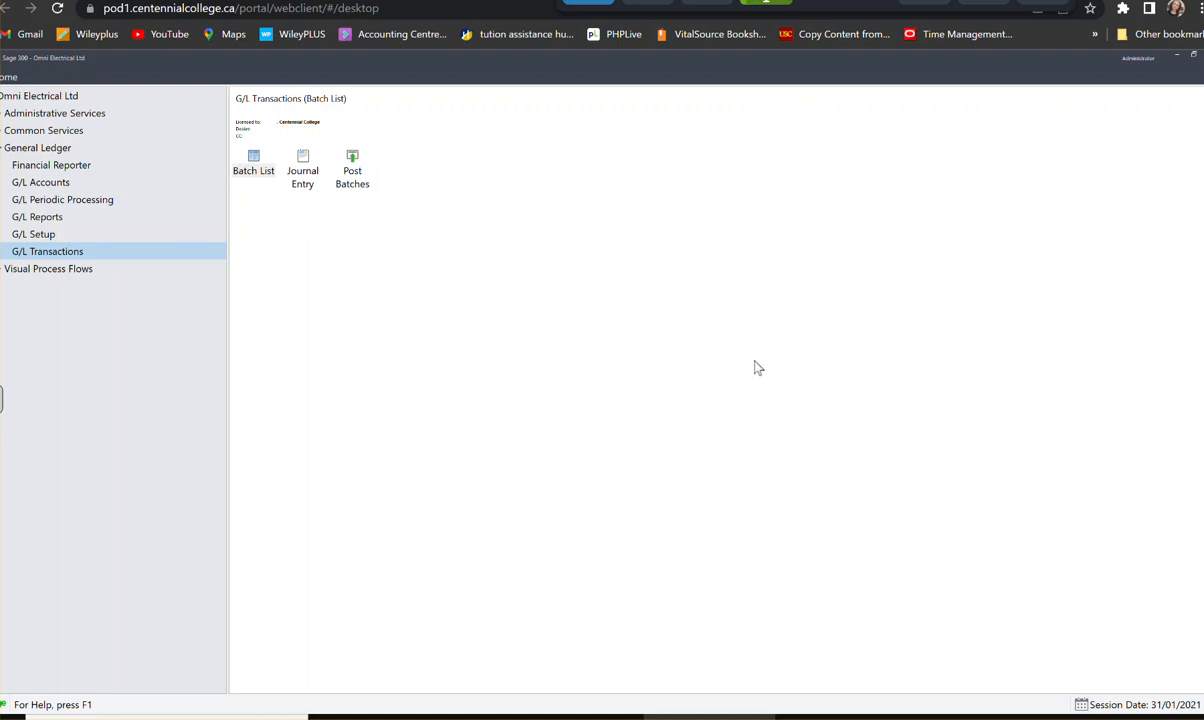
{"action": "left_click", "coordinate": [304, 168]}
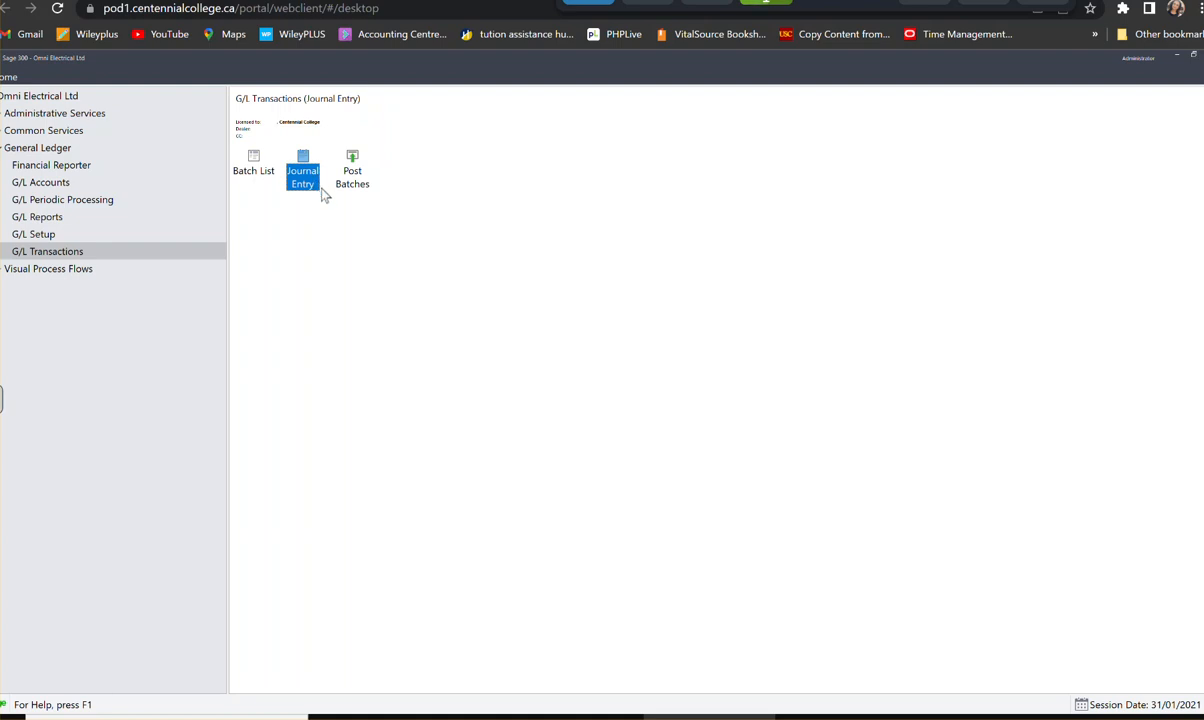
{"action": "double_click", "coordinate": [303, 178]}
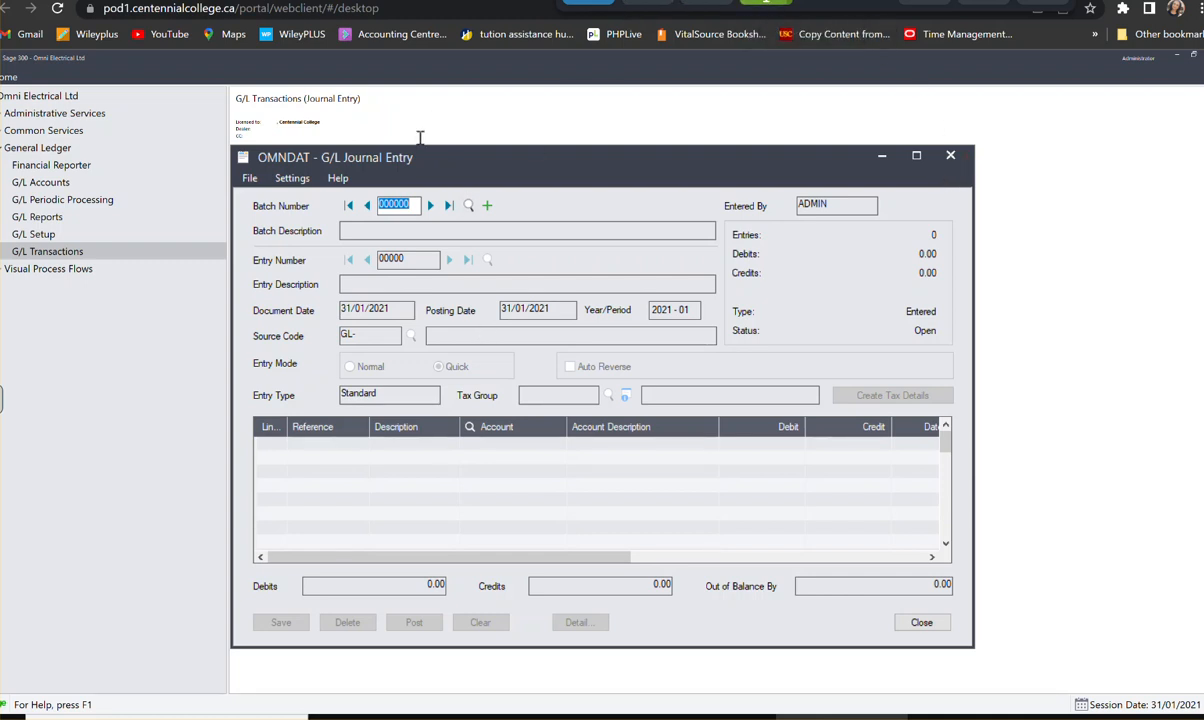
{"action": "left_click", "coordinate": [469, 205]}
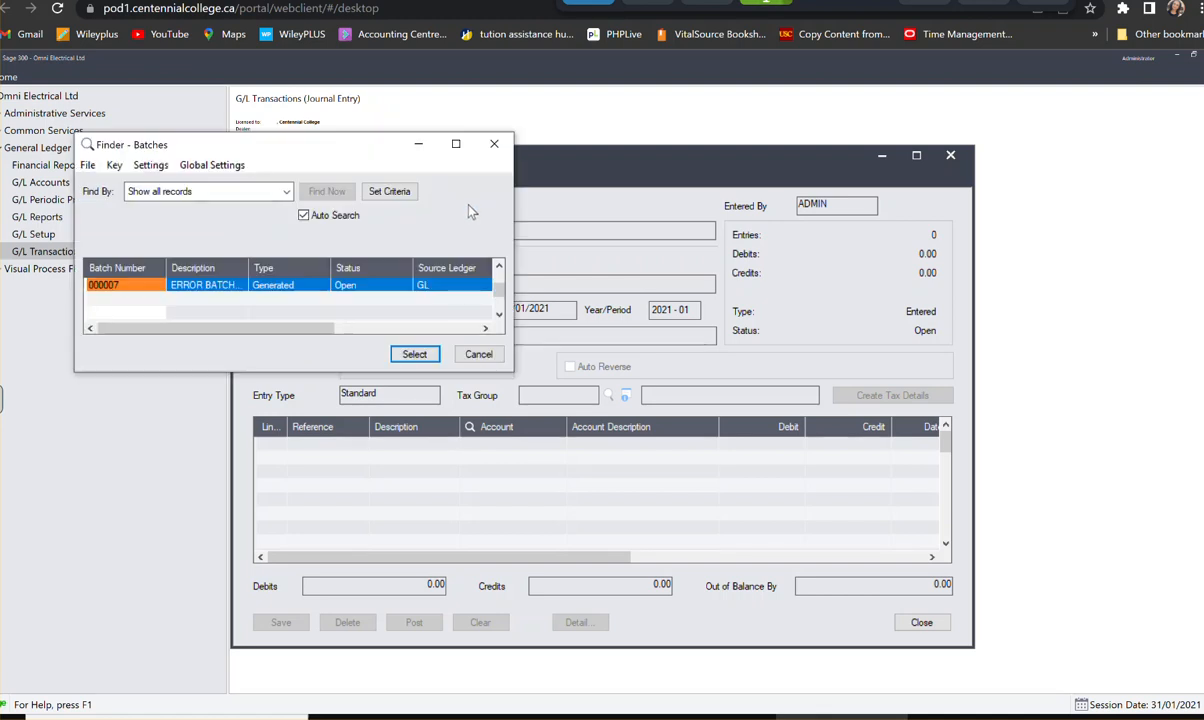
{"action": "left_click", "coordinate": [492, 145]}
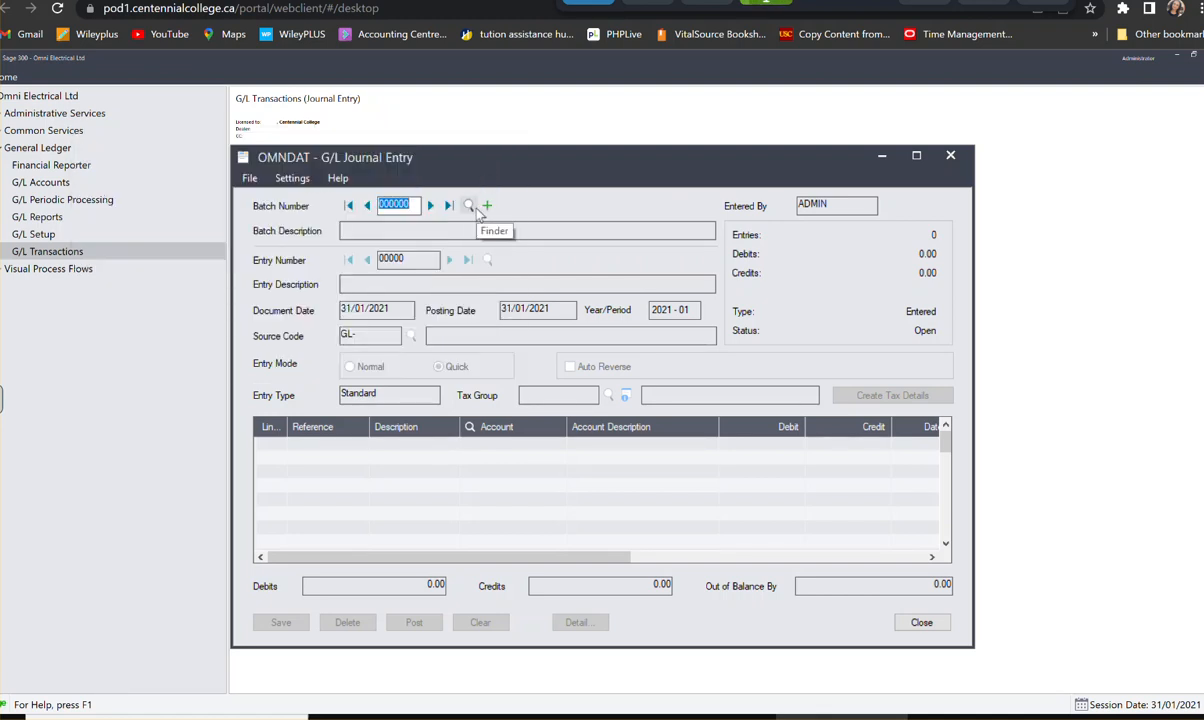
{"action": "left_click", "coordinate": [469, 205]}
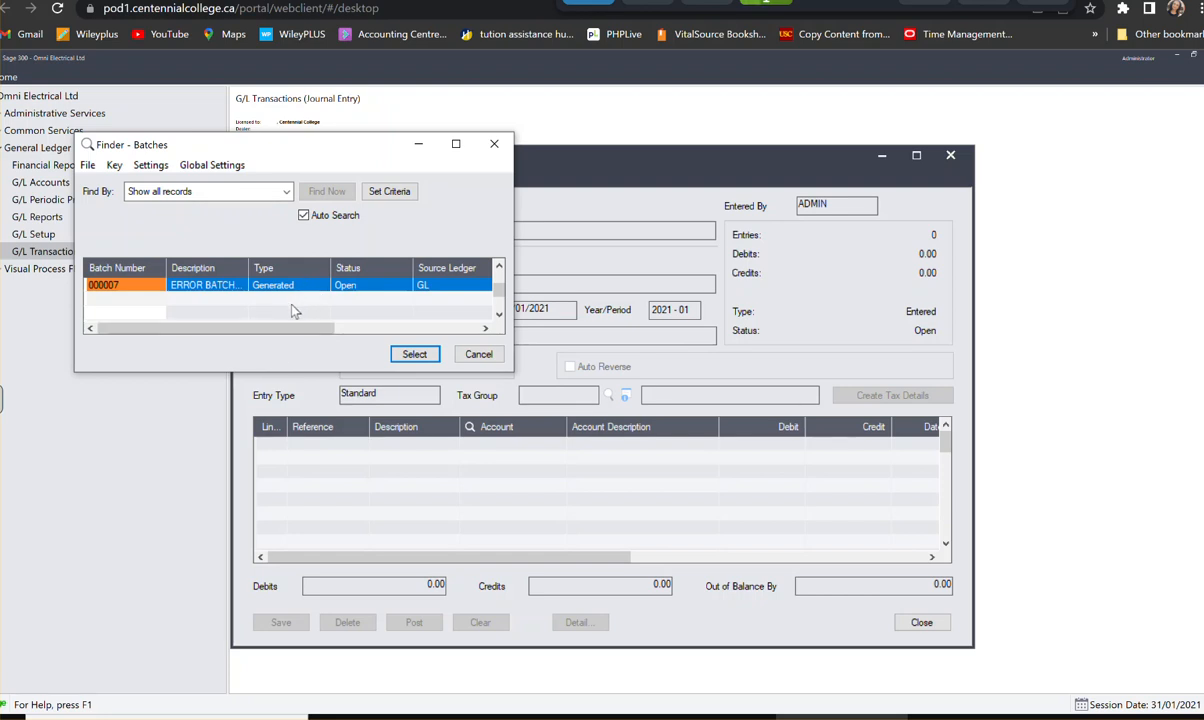
{"action": "left_click", "coordinate": [414, 354]}
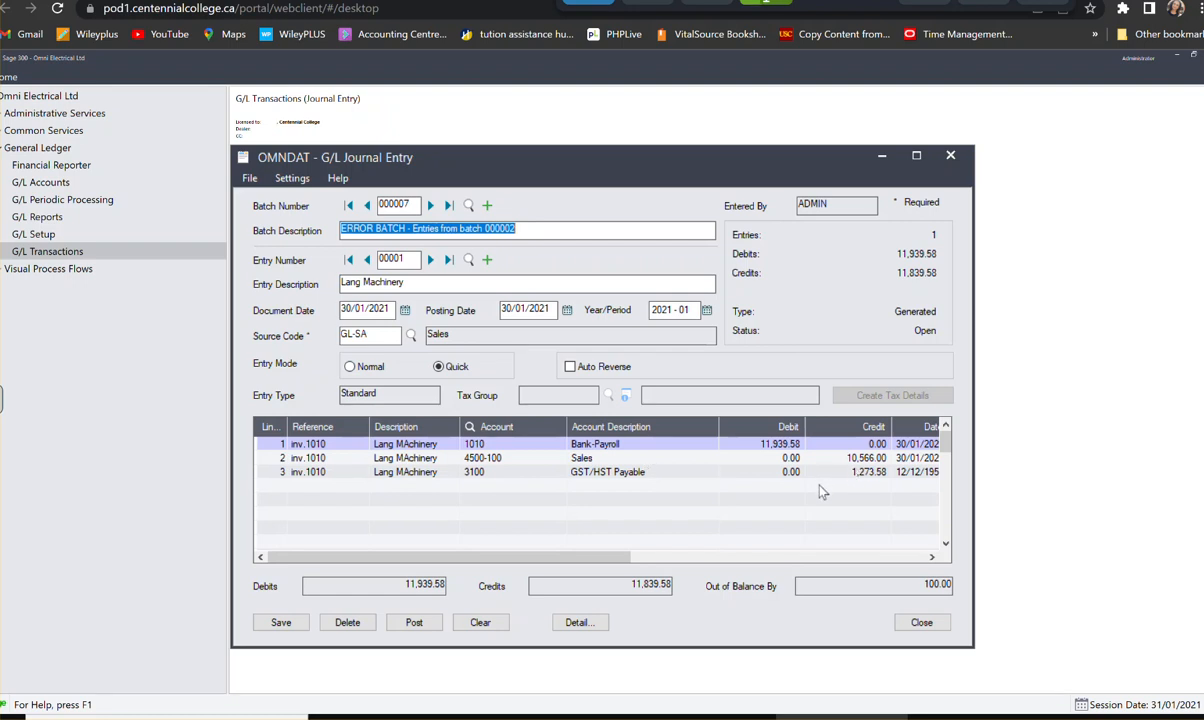
- Set the credit on the GST/HST Payable line of the Lang Machinery entry to 1,373.58 and save the entry
{"action": "left_click", "coordinate": [866, 474]}
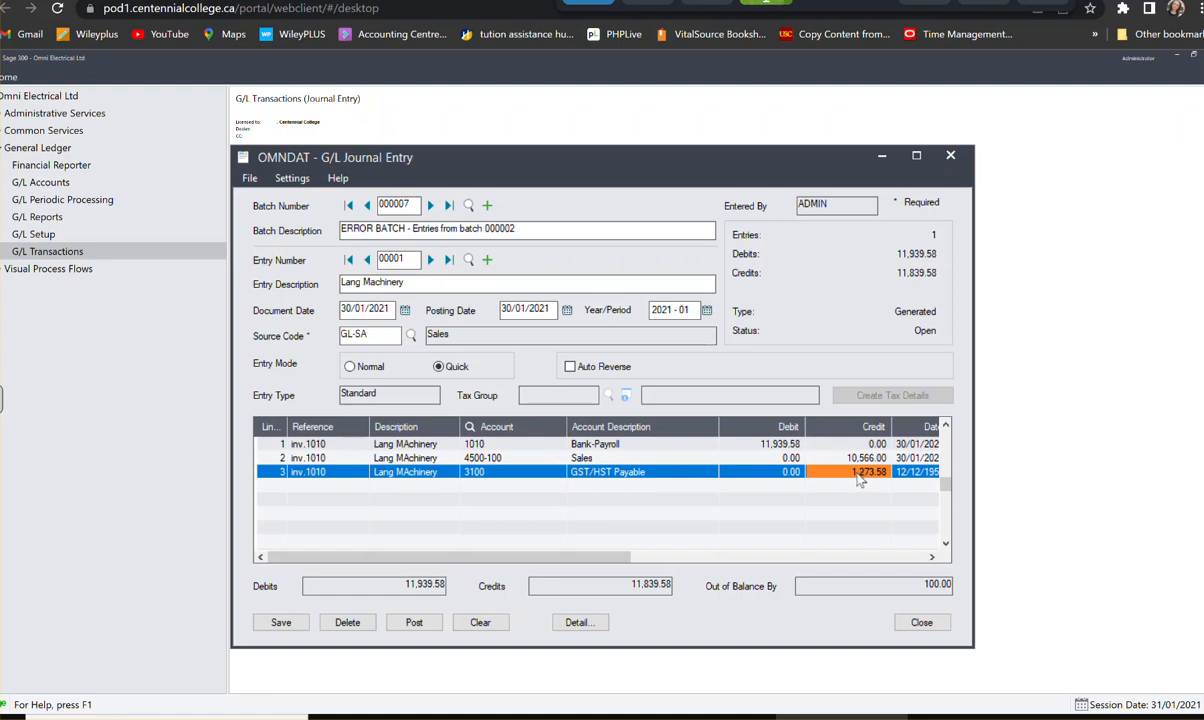
{"action": "key", "text": "Tab"}
{"action": "left_click", "coordinate": [853, 476]}
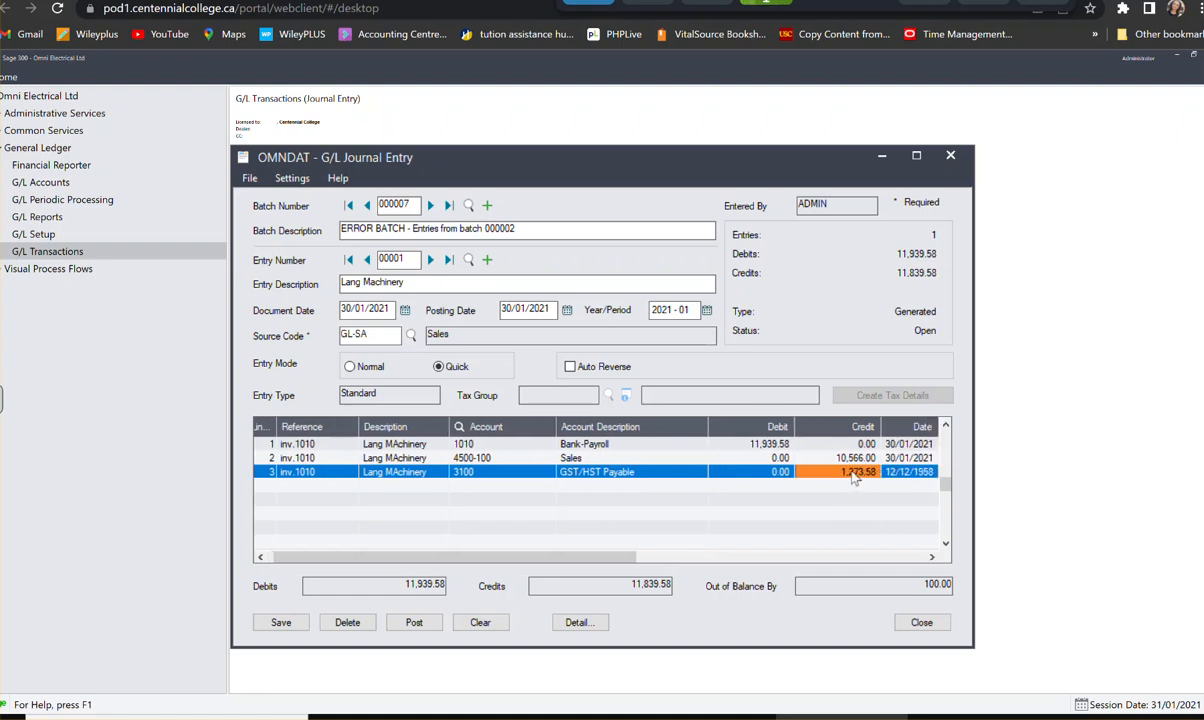
{"action": "type", "text": "1,37"}
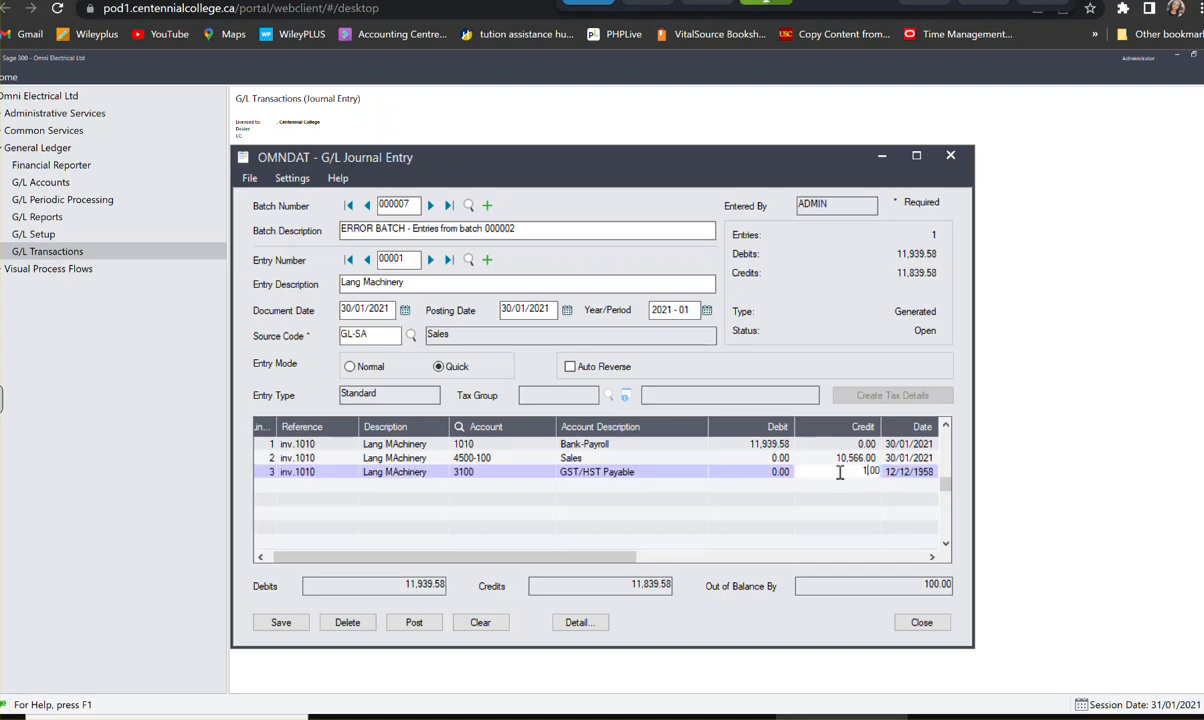
{"action": "type", "text": "3.58"}
{"action": "left_click", "coordinate": [765, 444]}
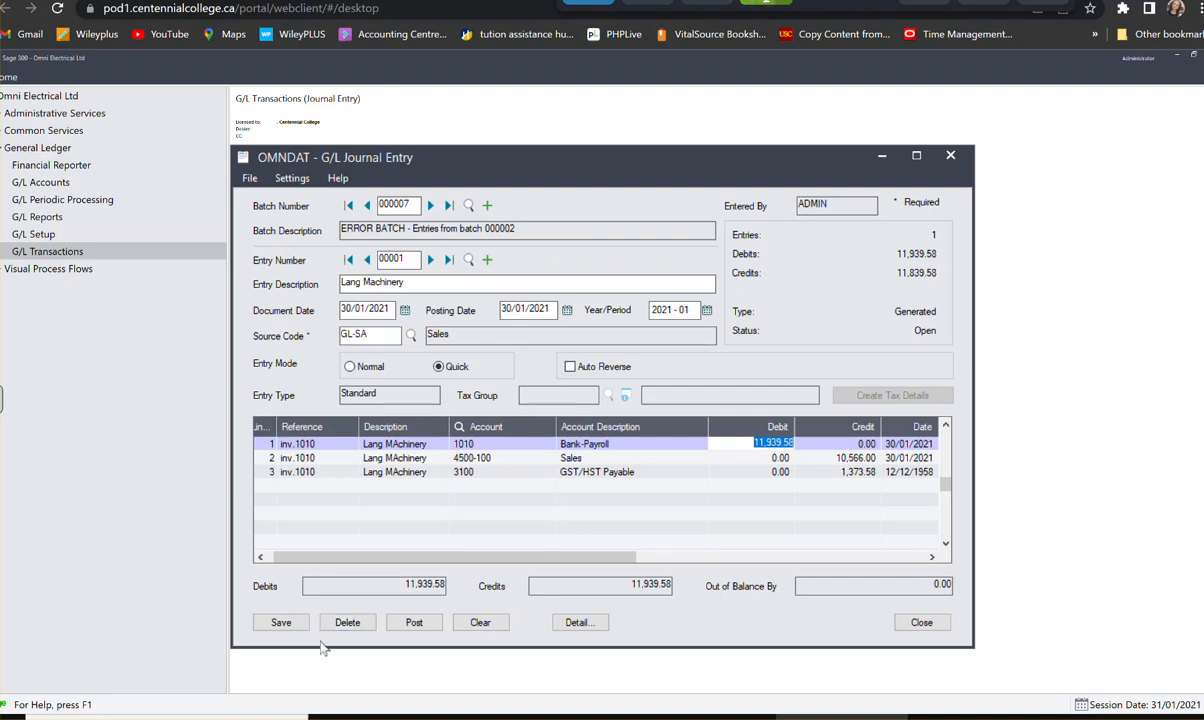
{"action": "left_click", "coordinate": [276, 622]}
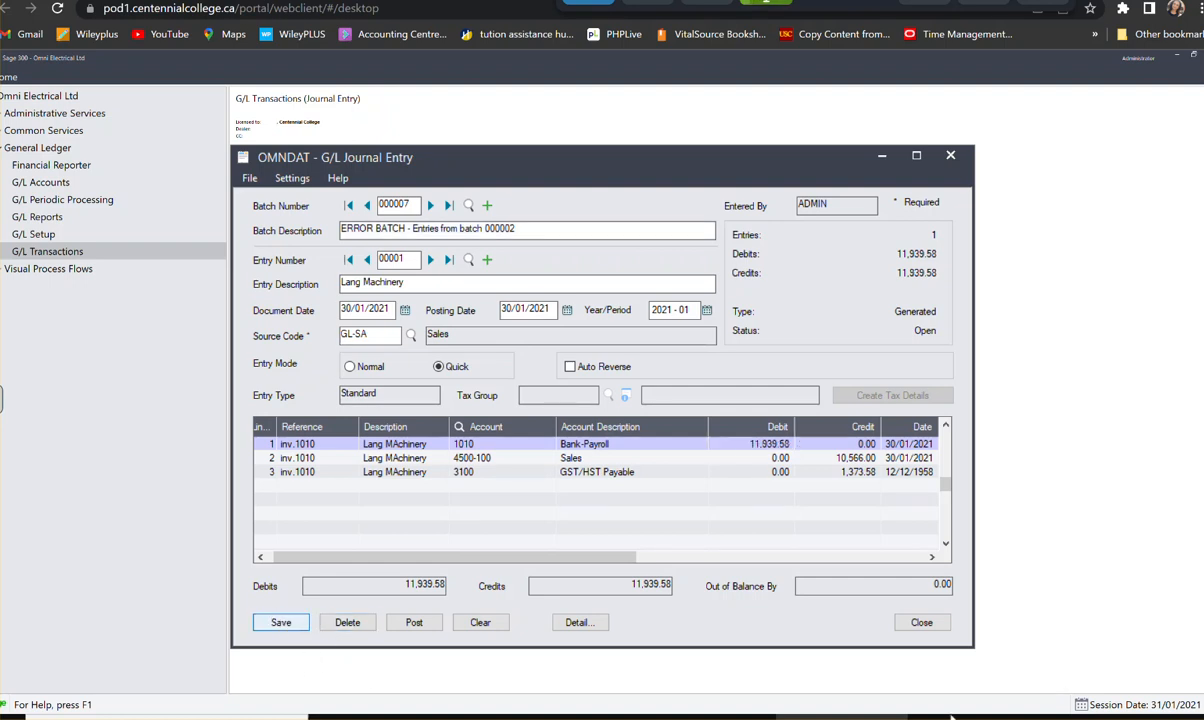
{"action": "left_click", "coordinate": [922, 623]}
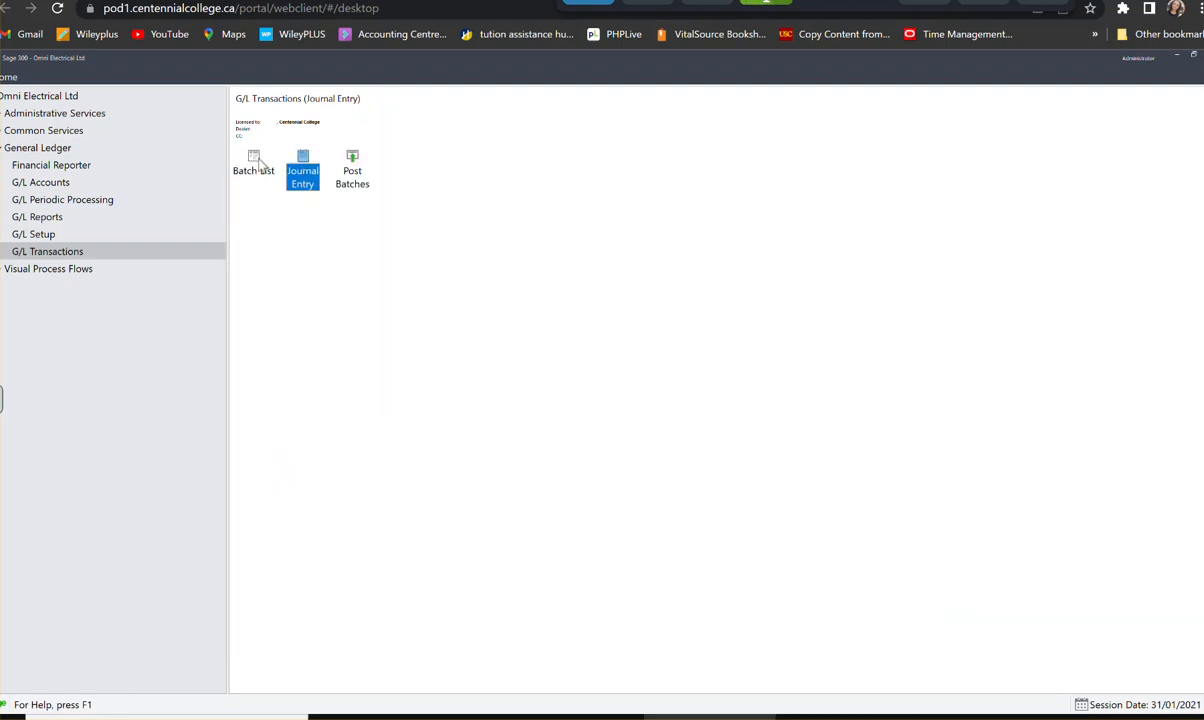
- Mark batch 000007 as ready to post in the batch list and post it
{"action": "double_click", "coordinate": [256, 162]}
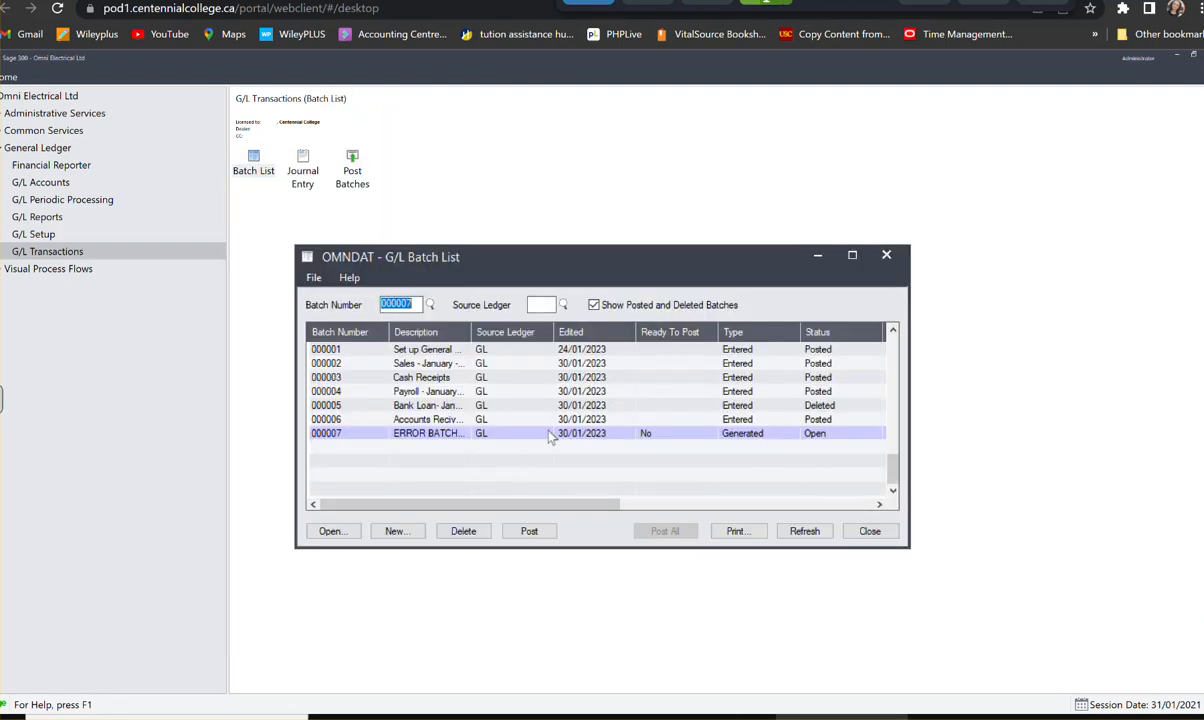
{"action": "left_click", "coordinate": [662, 440]}
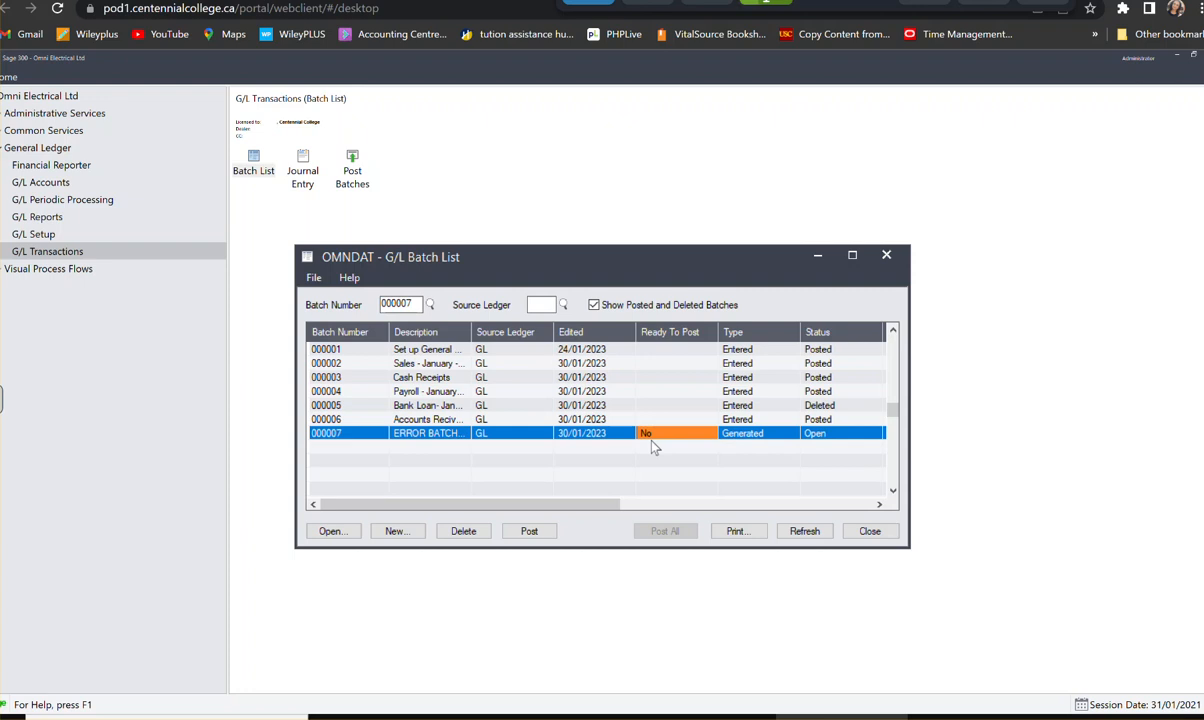
{"action": "double_click", "coordinate": [652, 436]}
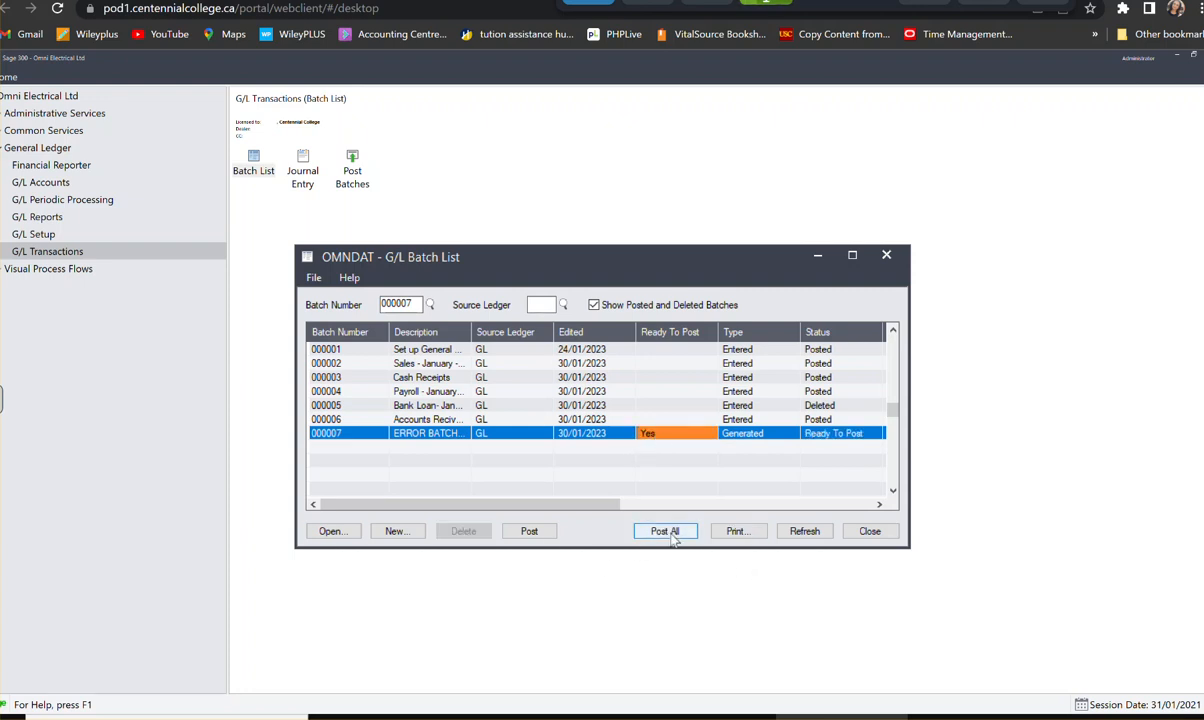
{"action": "left_click", "coordinate": [524, 533]}
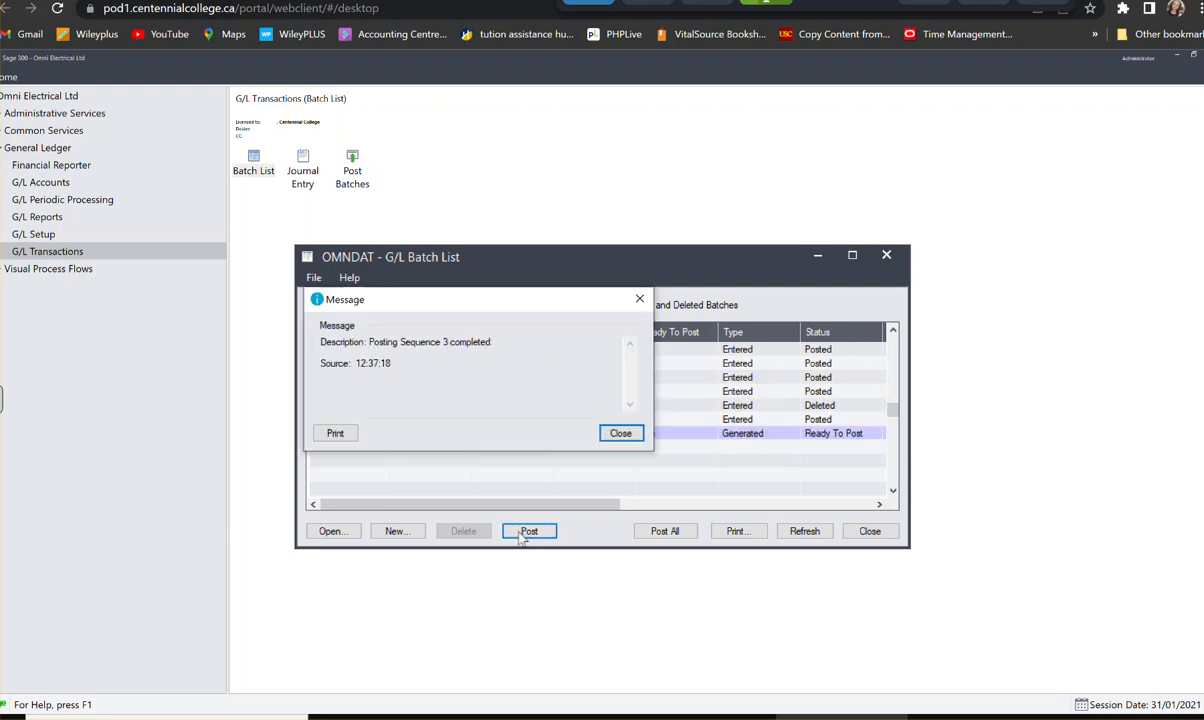
{"action": "left_click", "coordinate": [620, 436]}
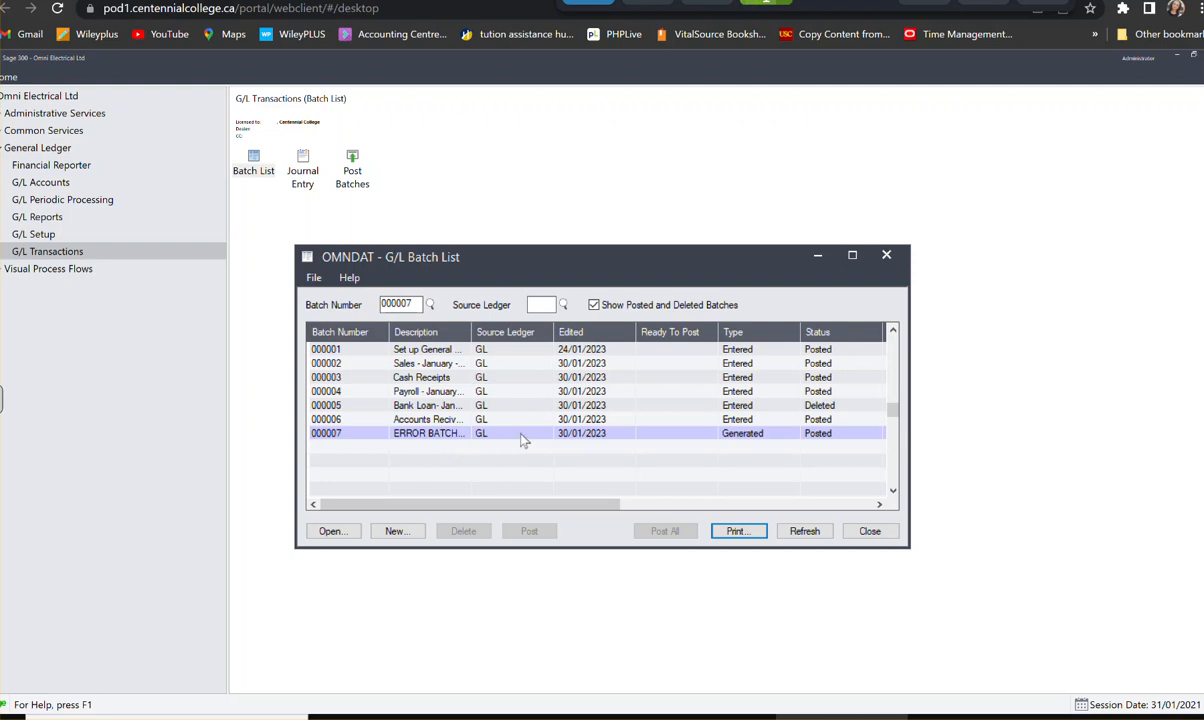
- Preview the G/L batch listing for batches 000001 to 000007 and check both of its pages
{"action": "left_click_drag", "start_coordinate": [565, 503], "coordinate": [530, 498]}
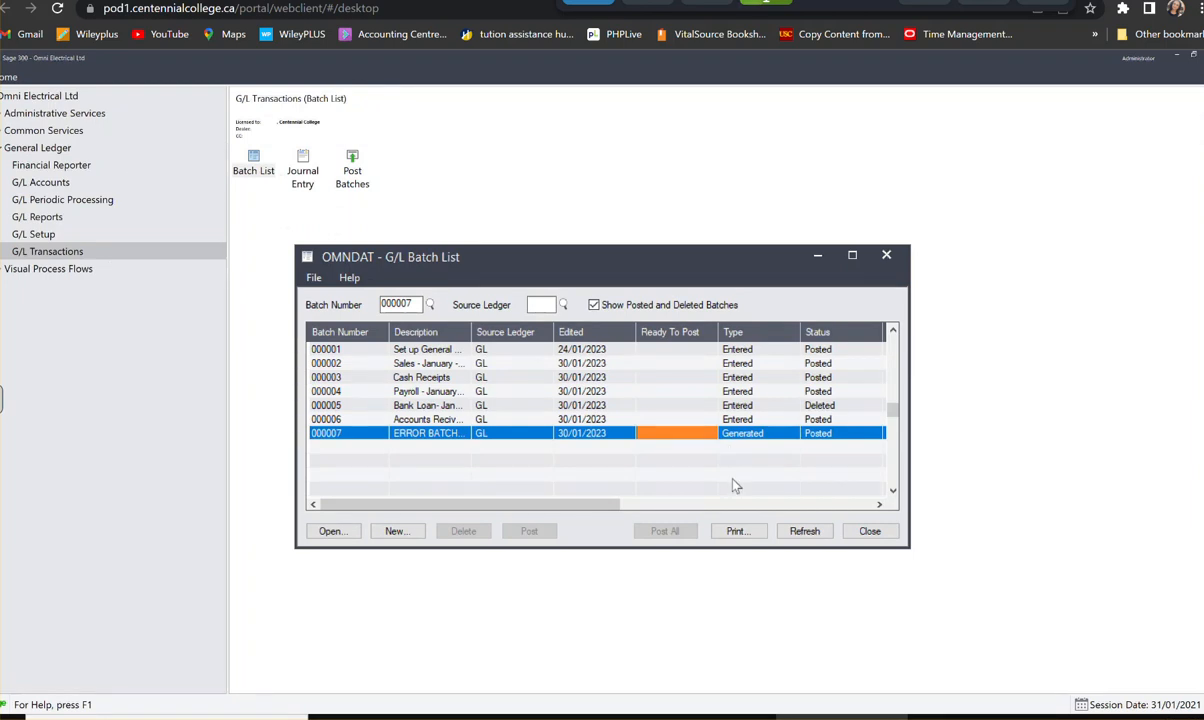
{"action": "left_click", "coordinate": [736, 532]}
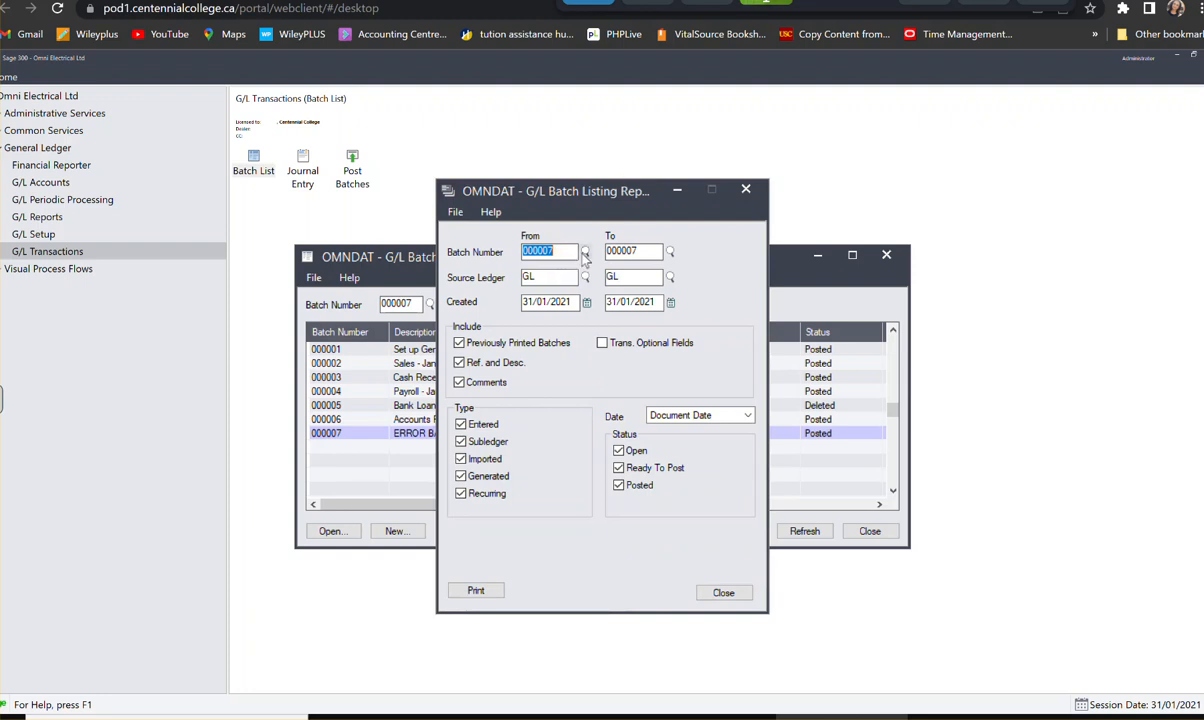
{"action": "key", "text": "F5"}
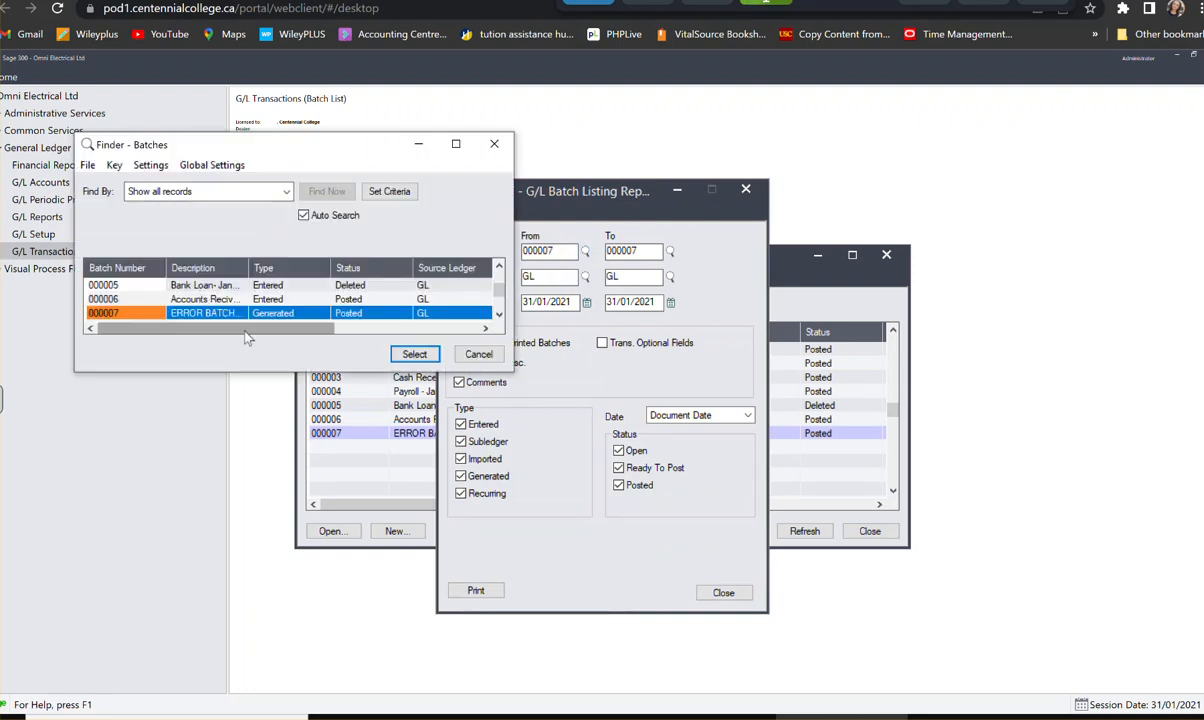
{"action": "scroll", "coordinate": [258, 307], "scroll_direction": "up", "scroll_amount": 2}
{"action": "scroll", "coordinate": [258, 307], "scroll_direction": "up", "scroll_amount": 2}
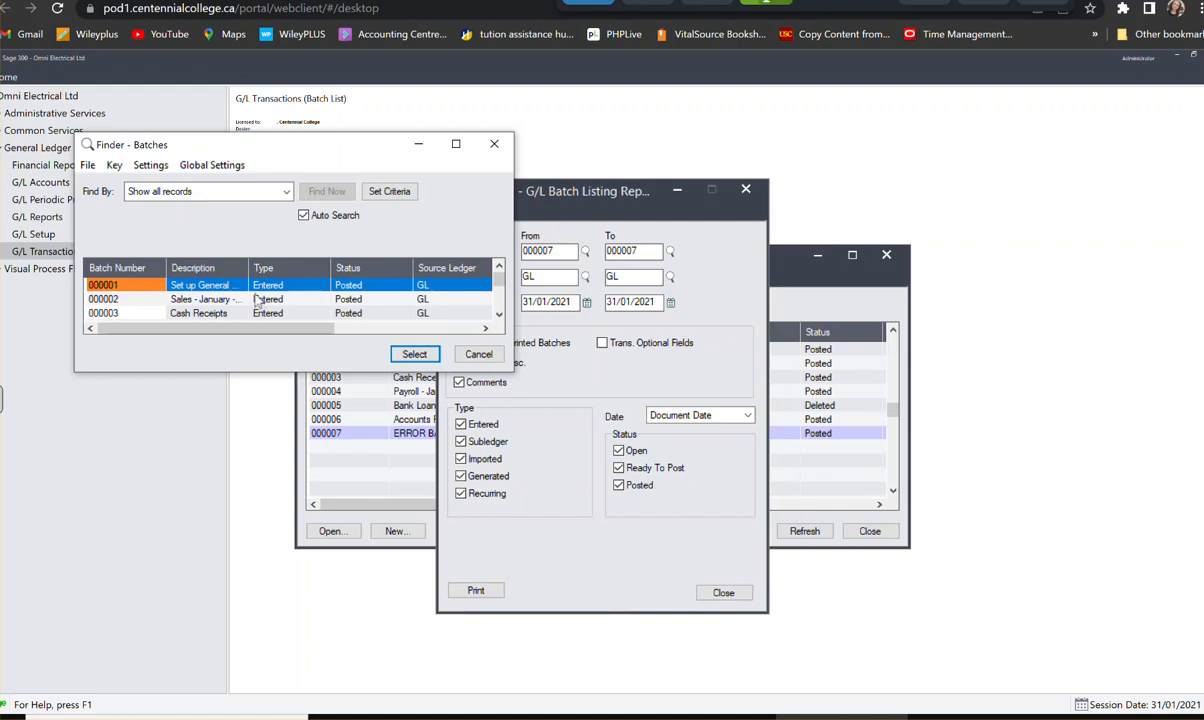
{"action": "left_click", "coordinate": [245, 285]}
{"action": "left_click", "coordinate": [412, 355]}
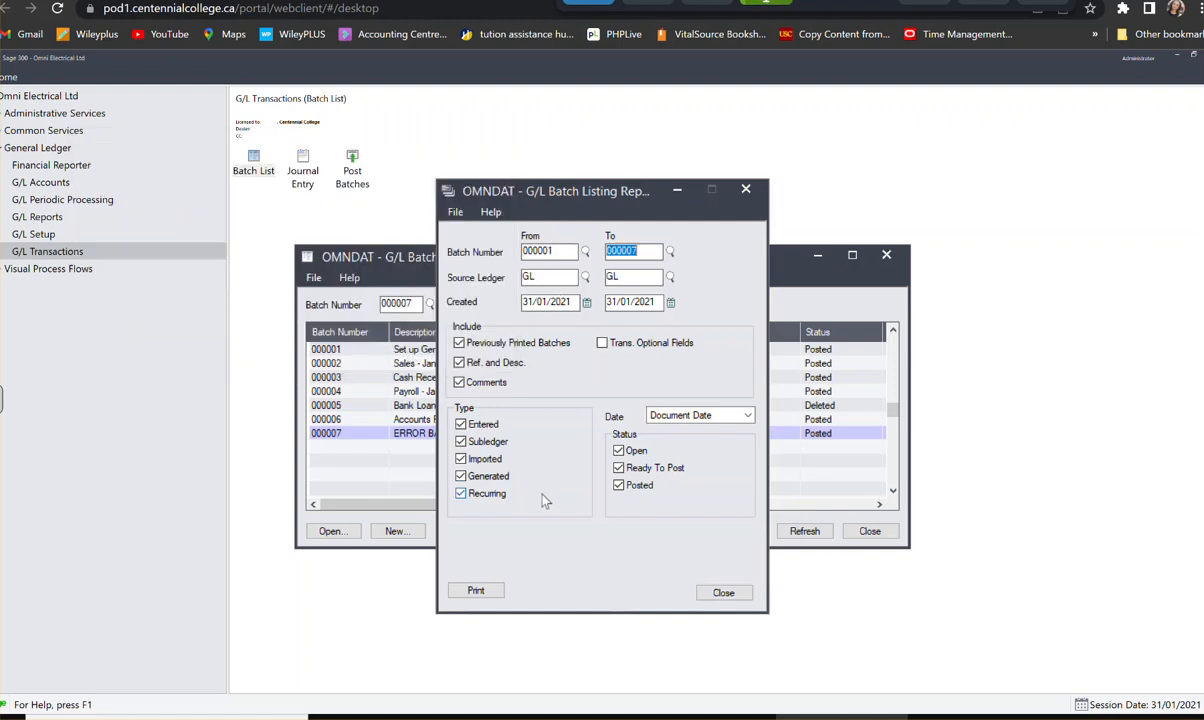
{"action": "left_click", "coordinate": [472, 588]}
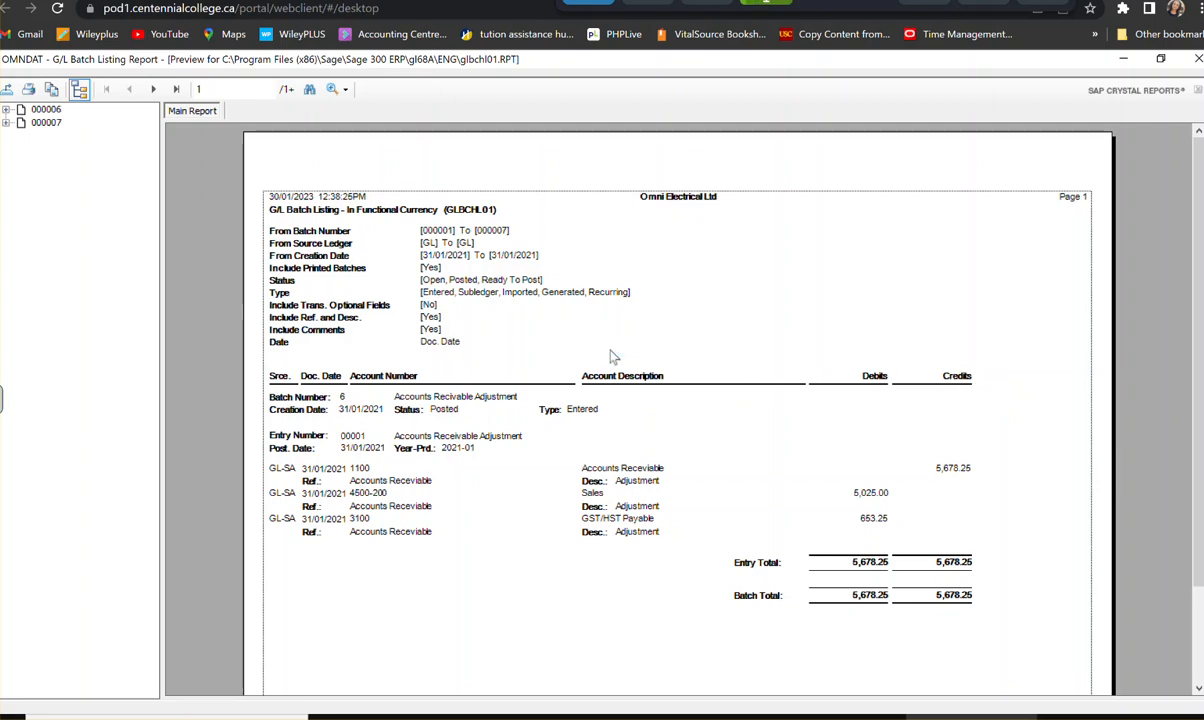
{"action": "left_click", "coordinate": [153, 89]}
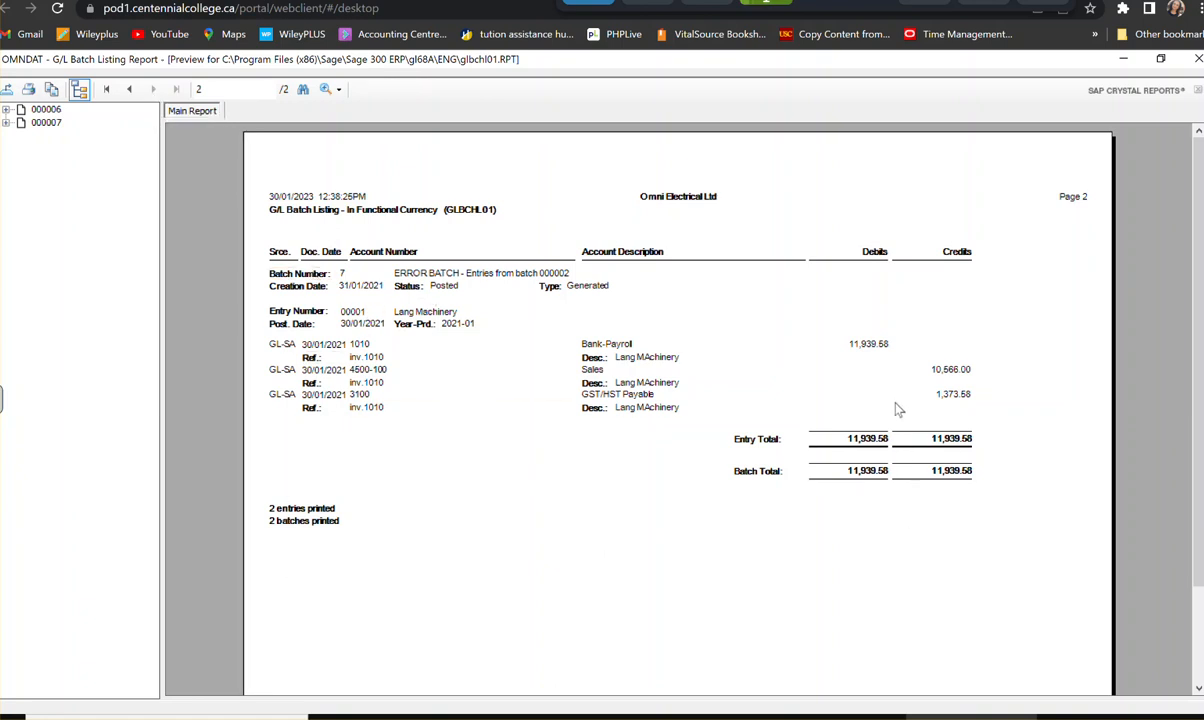
{"action": "left_click", "coordinate": [1198, 60]}
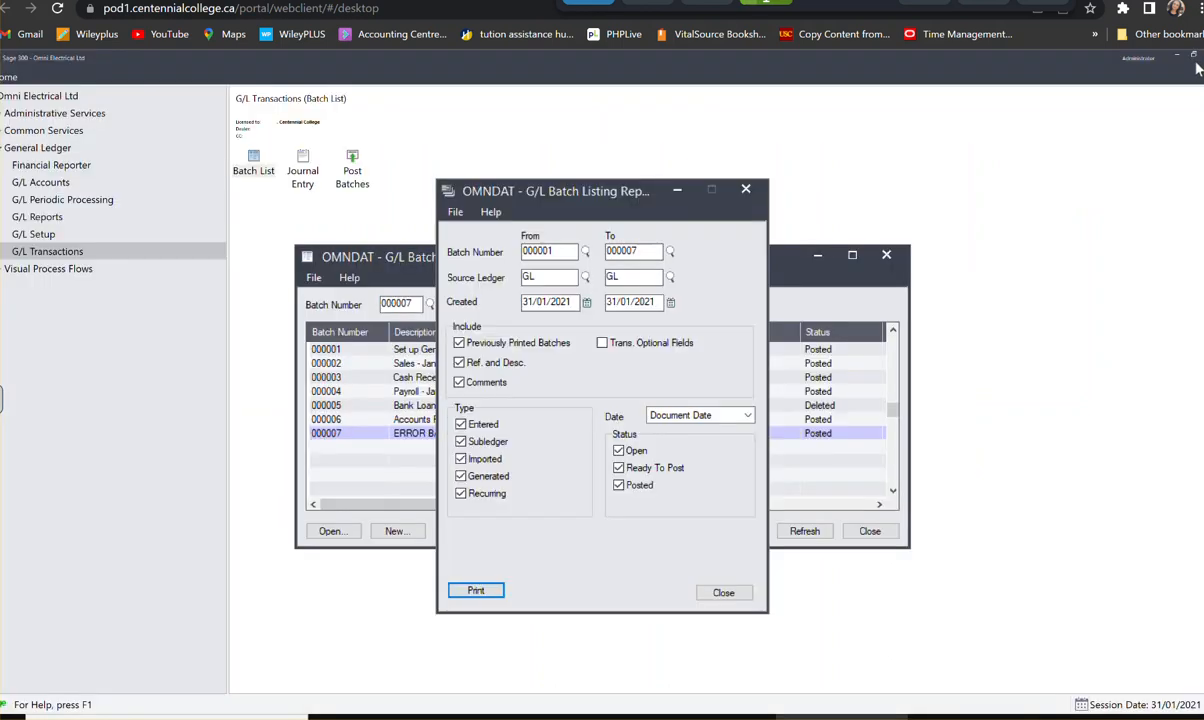
- Preview the batch listing again with batches created from 01/01/2021, and close the report and the batch list
{"action": "left_click", "coordinate": [587, 302]}
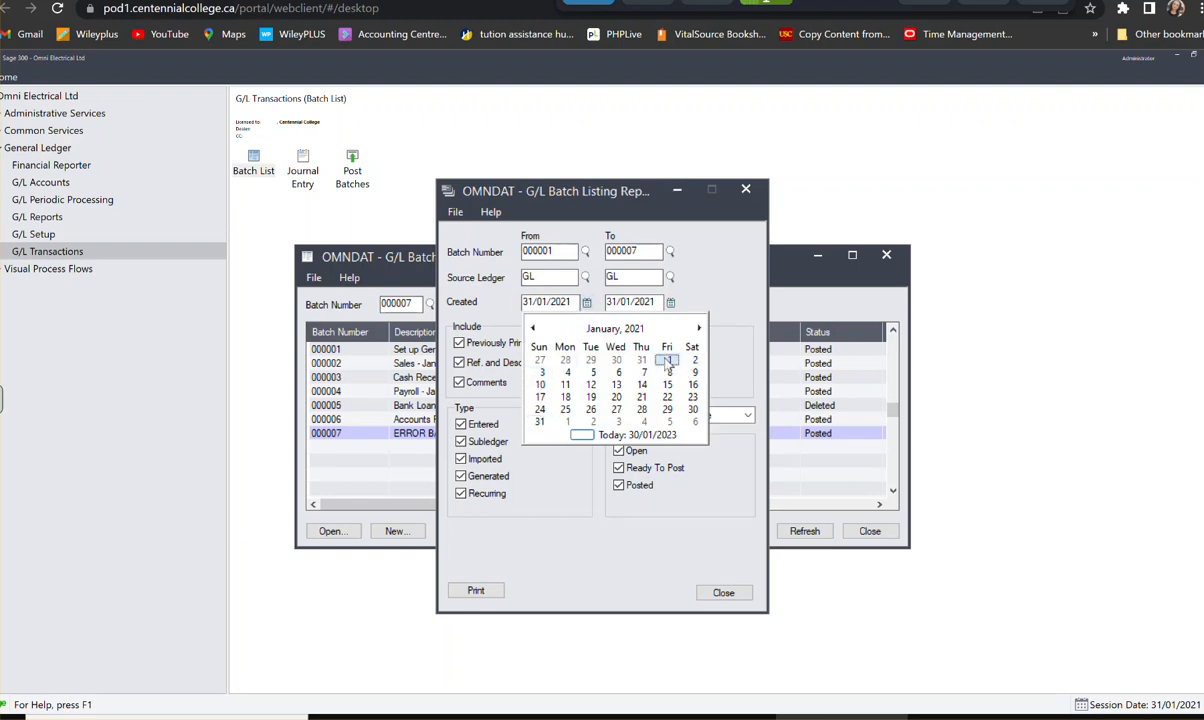
{"action": "left_click", "coordinate": [668, 361]}
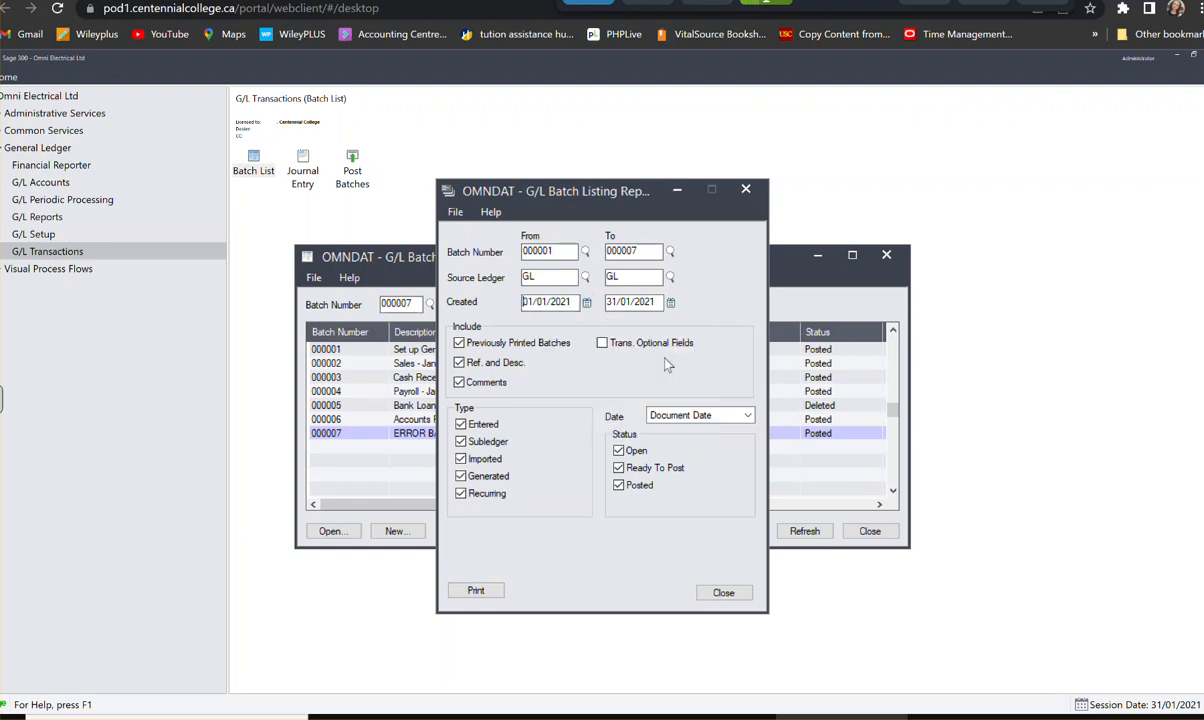
{"action": "left_click", "coordinate": [463, 596]}
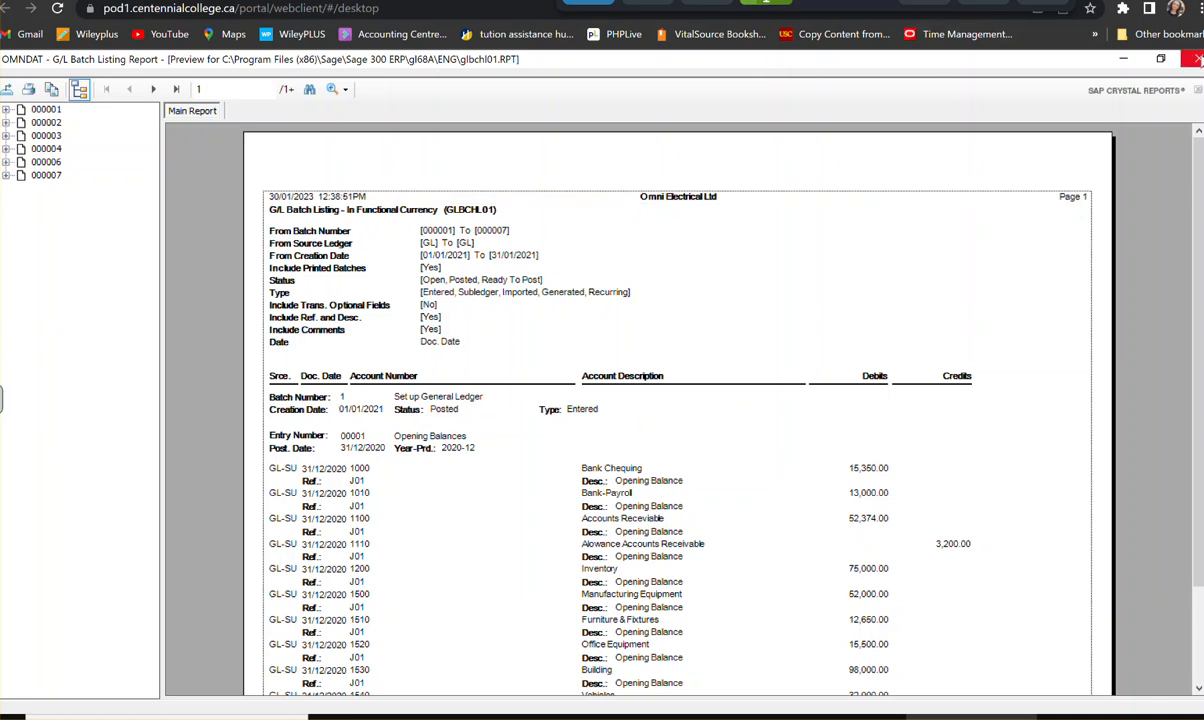
{"action": "left_click", "coordinate": [1198, 62]}
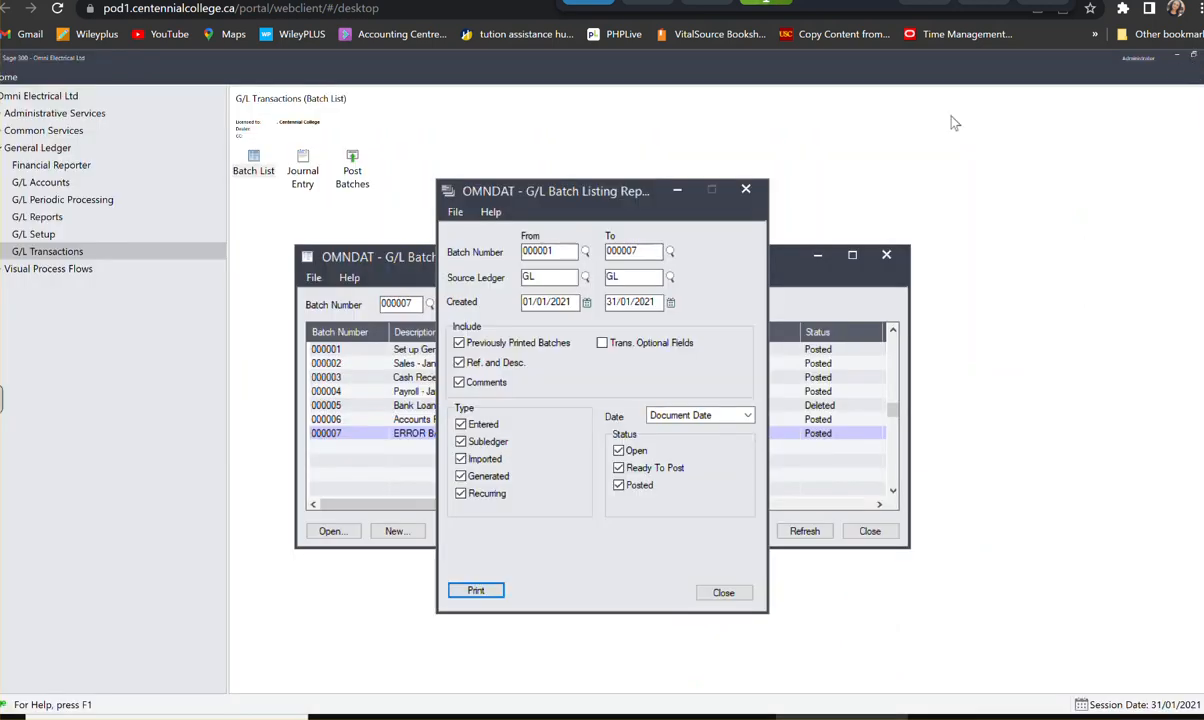
{"action": "left_click", "coordinate": [755, 195]}
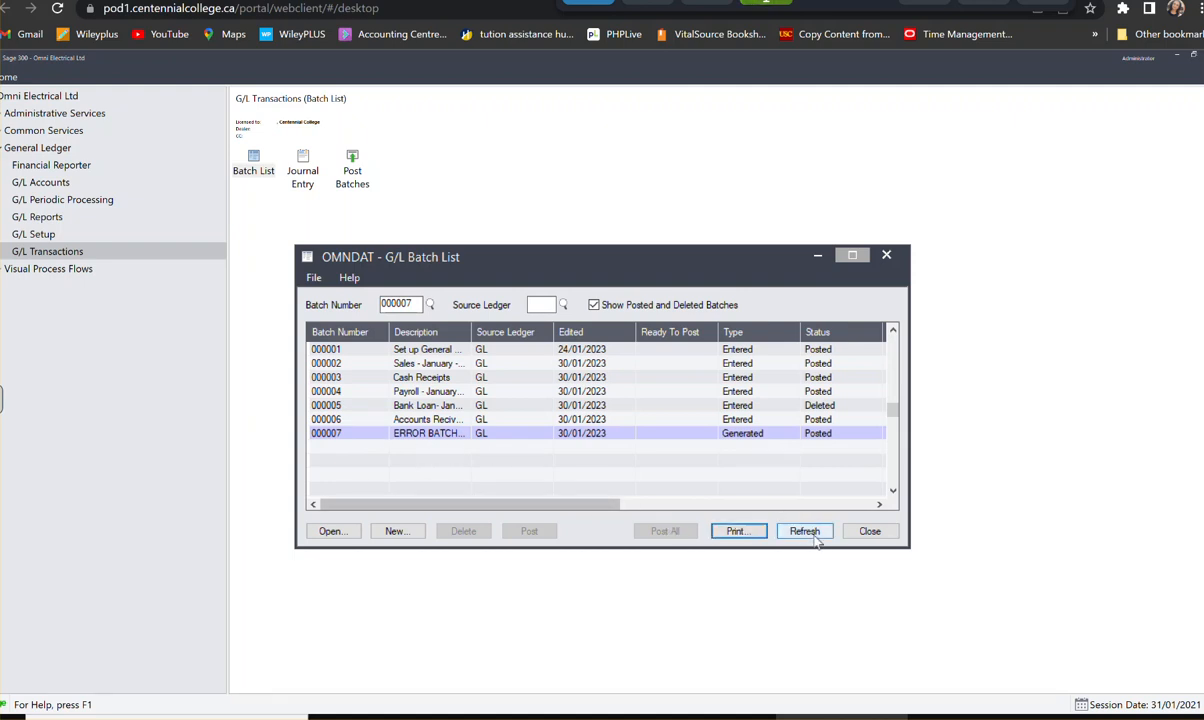
{"action": "left_click", "coordinate": [869, 533]}
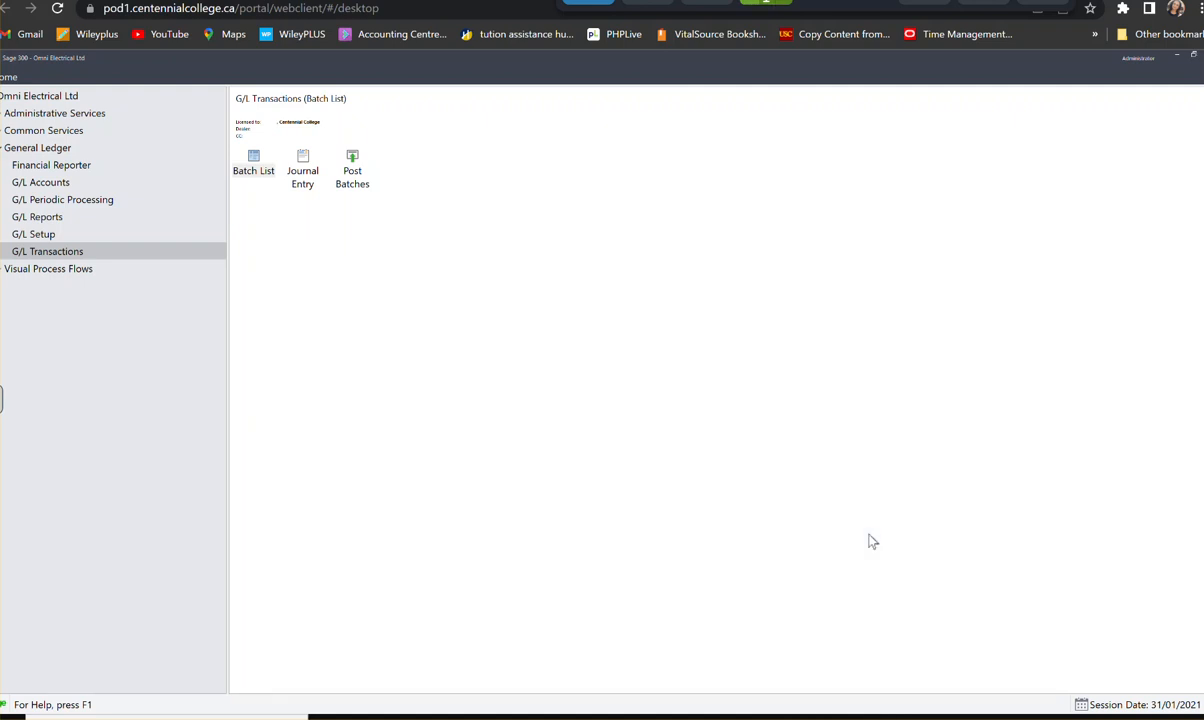
- Create a new batch in G/L Journal Entry with the description "Expense - January,2023"
{"action": "left_click", "coordinate": [303, 179]}
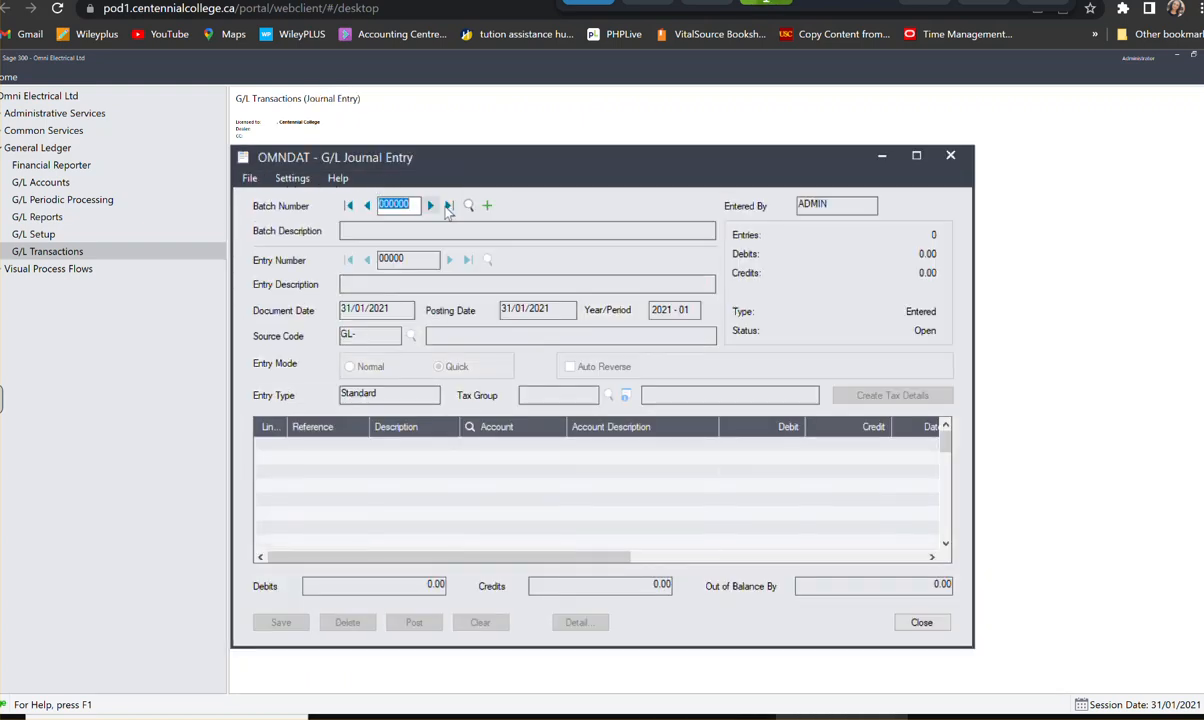
{"action": "left_click", "coordinate": [489, 206]}
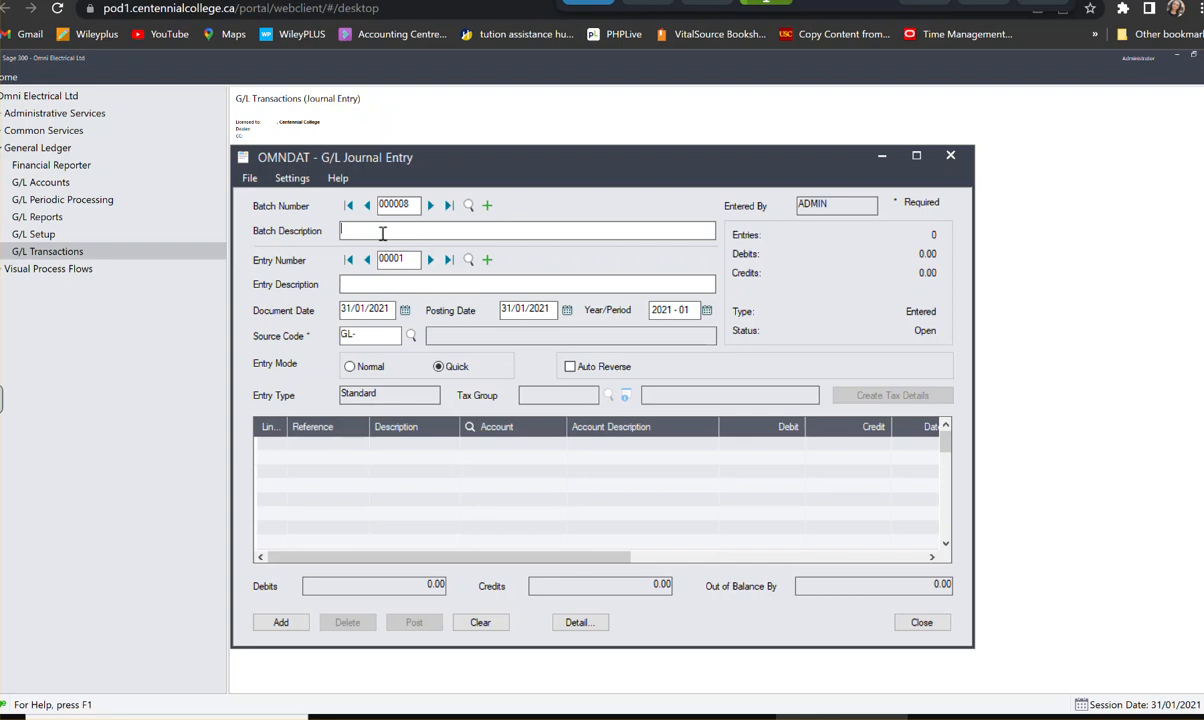
{"action": "type", "text": "Expense - January,2023"}
- Describe the new entry as "The Office Depot" and set its document date to 08/01/2021
{"action": "left_click", "coordinate": [360, 284]}
{"action": "type", "text": "Ex"}
{"action": "type", "text": "TEh"}
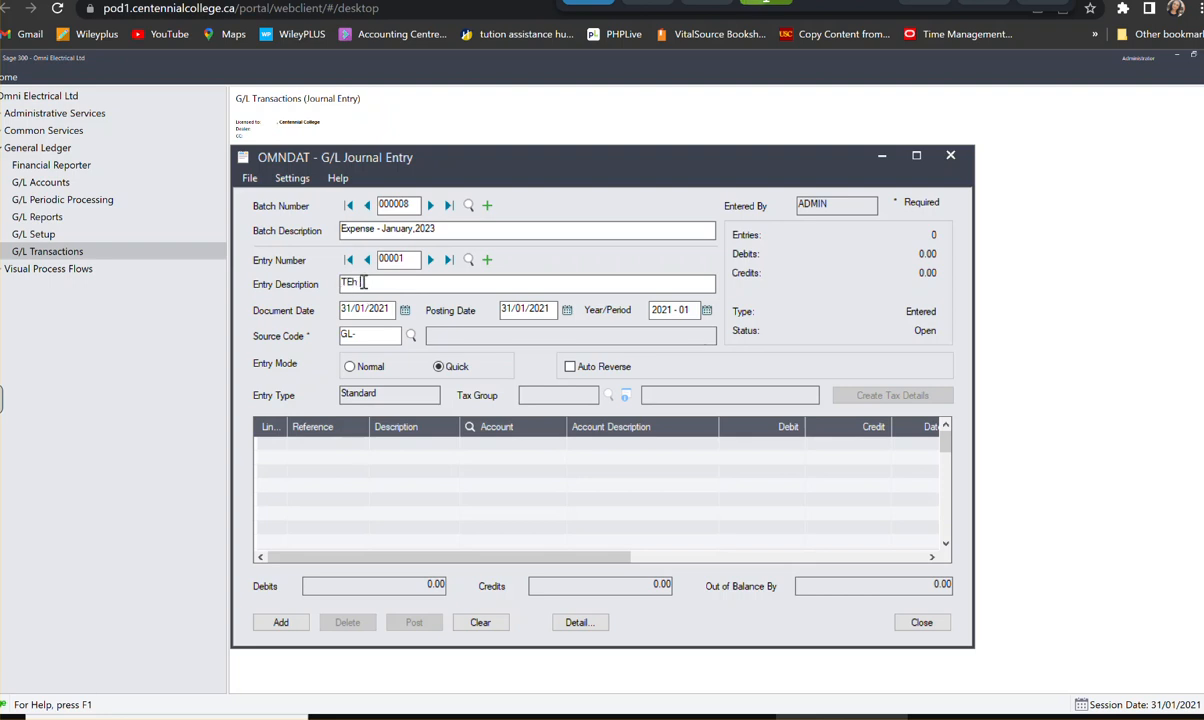
{"action": "type", "text": " Offiche"}
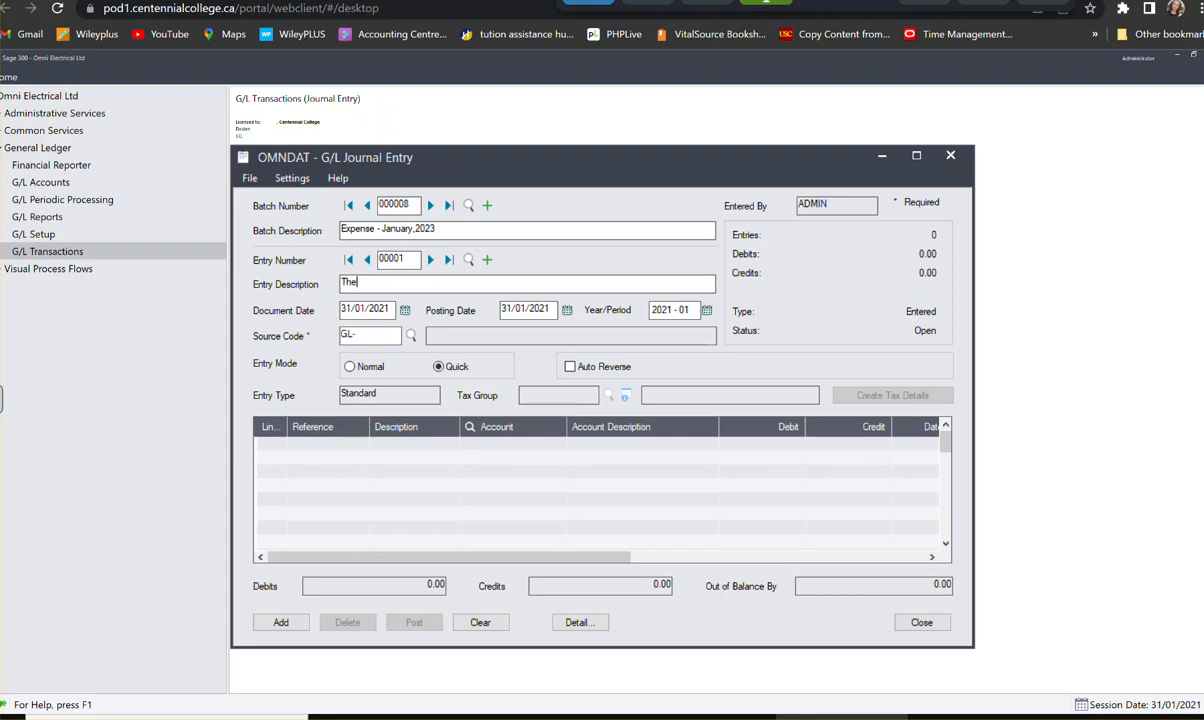
{"action": "type", "text": " Office Depot"}
{"action": "left_click", "coordinate": [404, 310]}
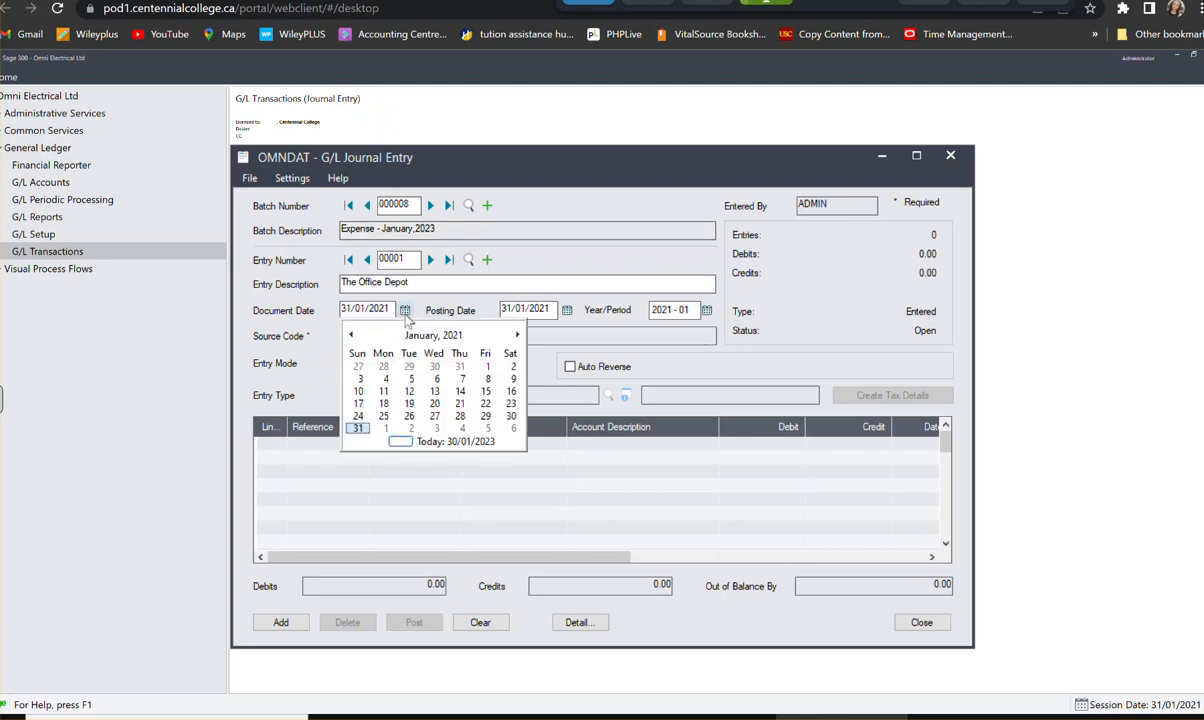
{"action": "left_click", "coordinate": [487, 379]}
{"action": "key", "text": "Tab"}
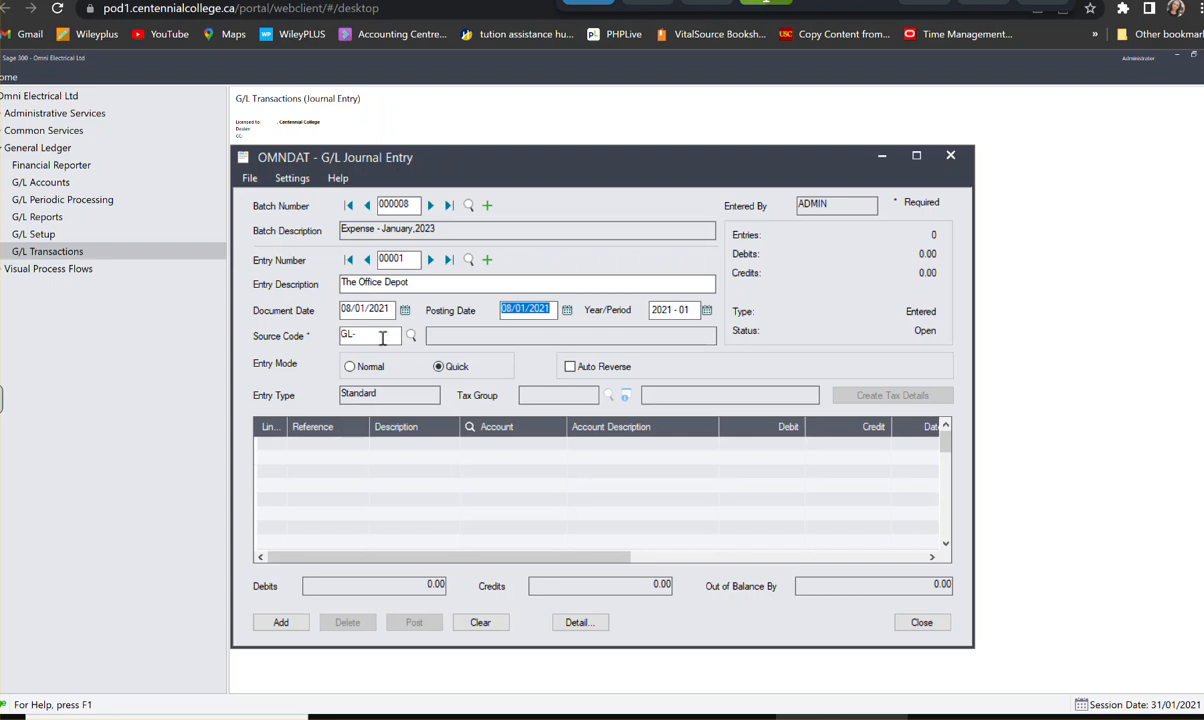
- Set the entry's source code to GL-PU using the source code finder
{"action": "left_click", "coordinate": [382, 337]}
{"action": "left_click", "coordinate": [411, 337]}
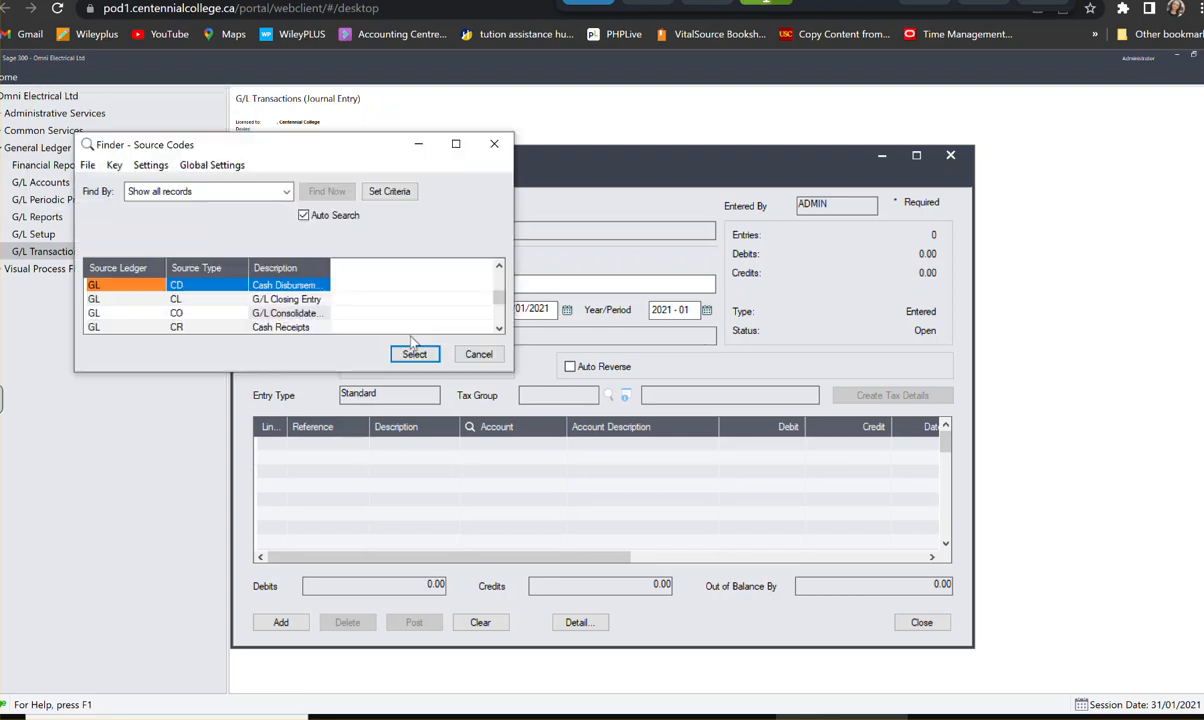
{"action": "left_click", "coordinate": [296, 312]}
{"action": "scroll", "coordinate": [296, 311], "scroll_direction": "down", "scroll_amount": 1}
{"action": "scroll", "coordinate": [296, 312], "scroll_direction": "down", "scroll_amount": 1}
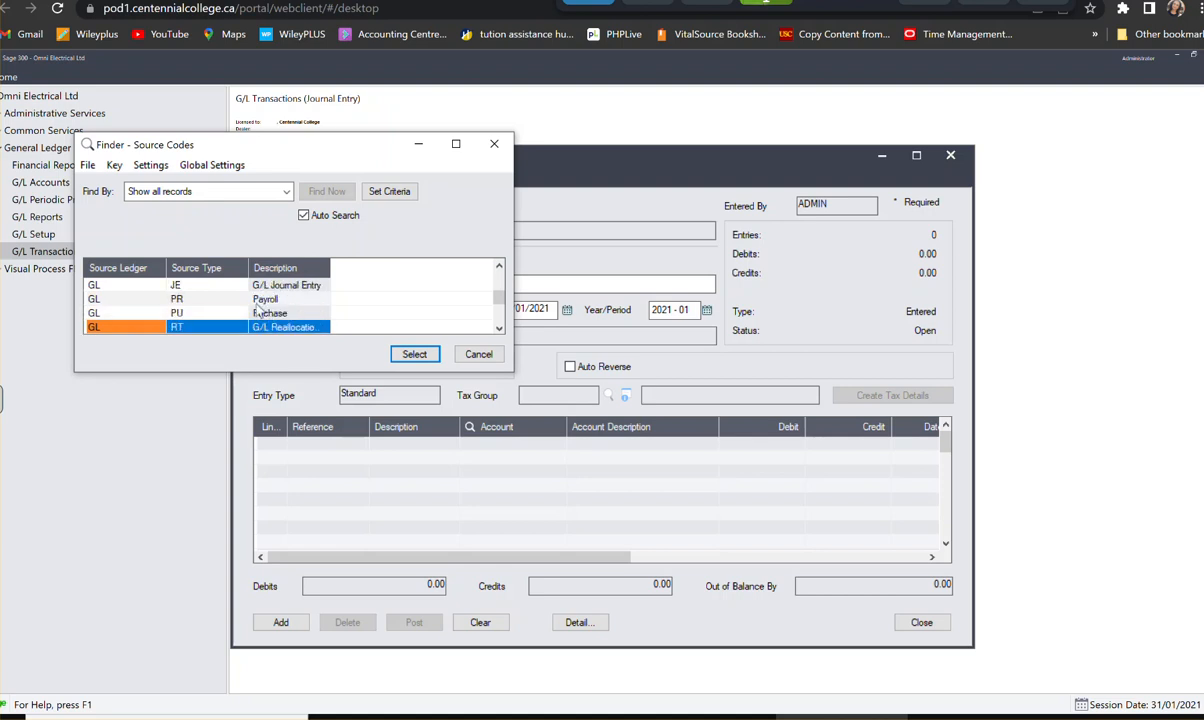
{"action": "left_click", "coordinate": [404, 357]}
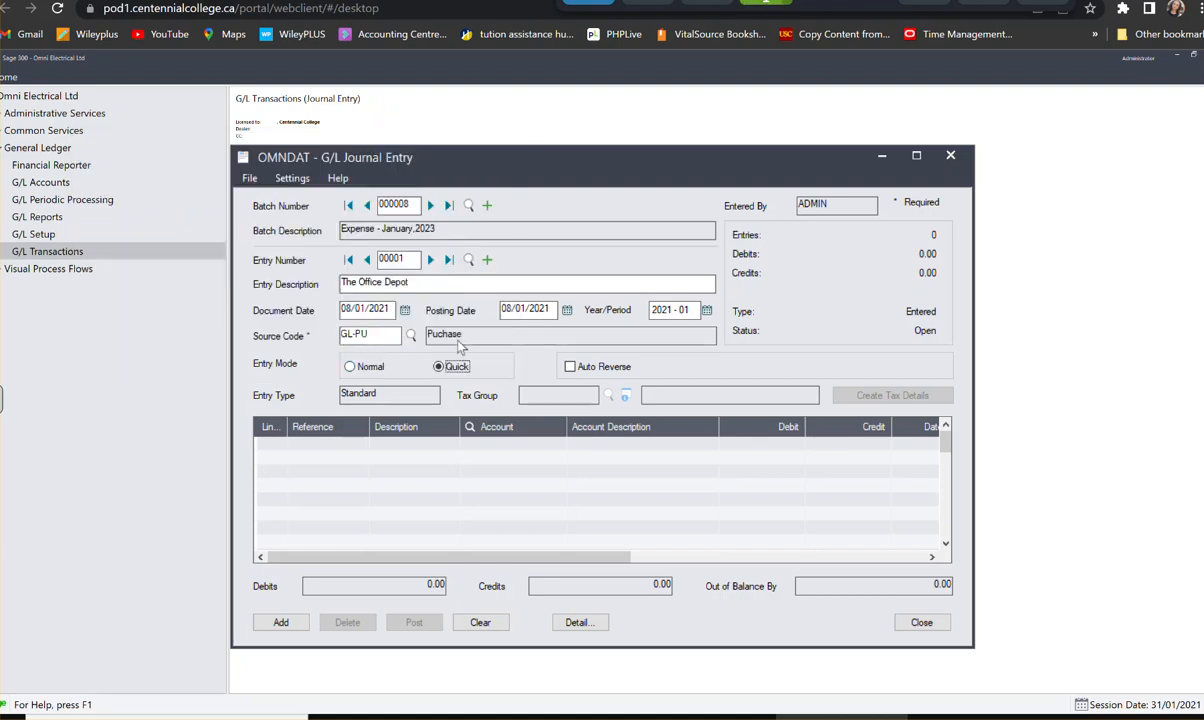
{"action": "key", "text": "Tab"}
{"action": "key", "text": "Tab"}
{"action": "key", "text": "Tab"}
- Add the entry's first detail line with reference "Inv 8961" and description "The Office Depot"
{"action": "left_click", "coordinate": [341, 440]}
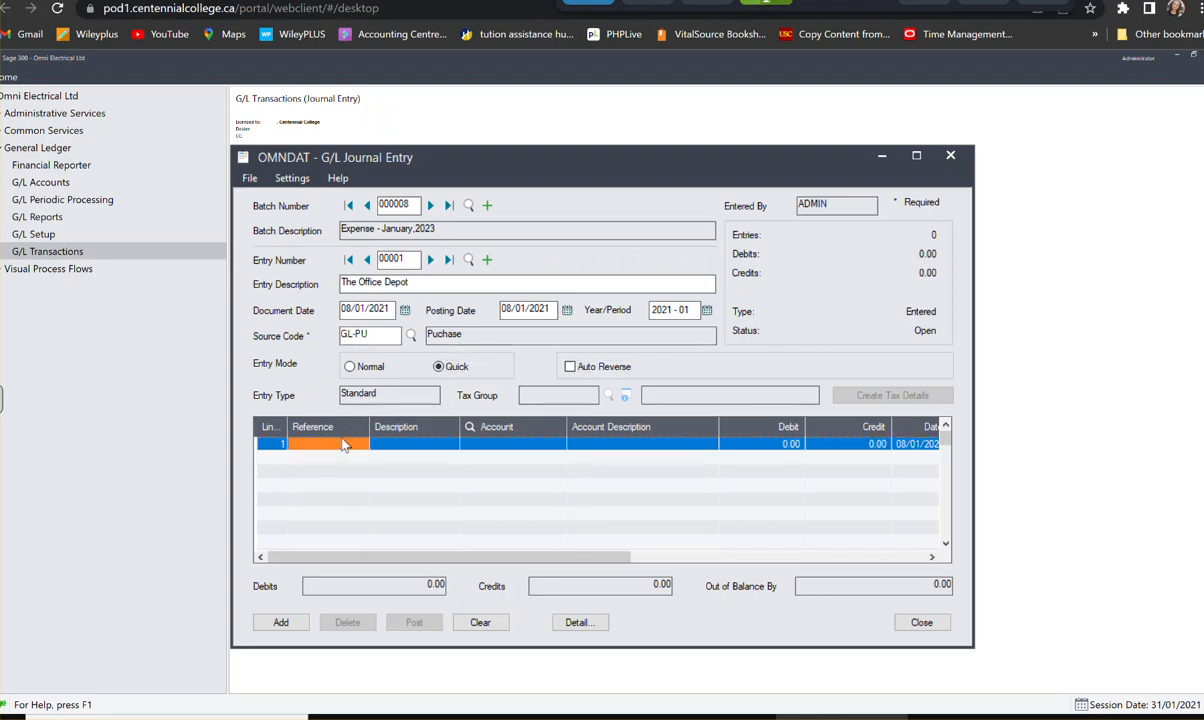
{"action": "type", "text": "Inv"}
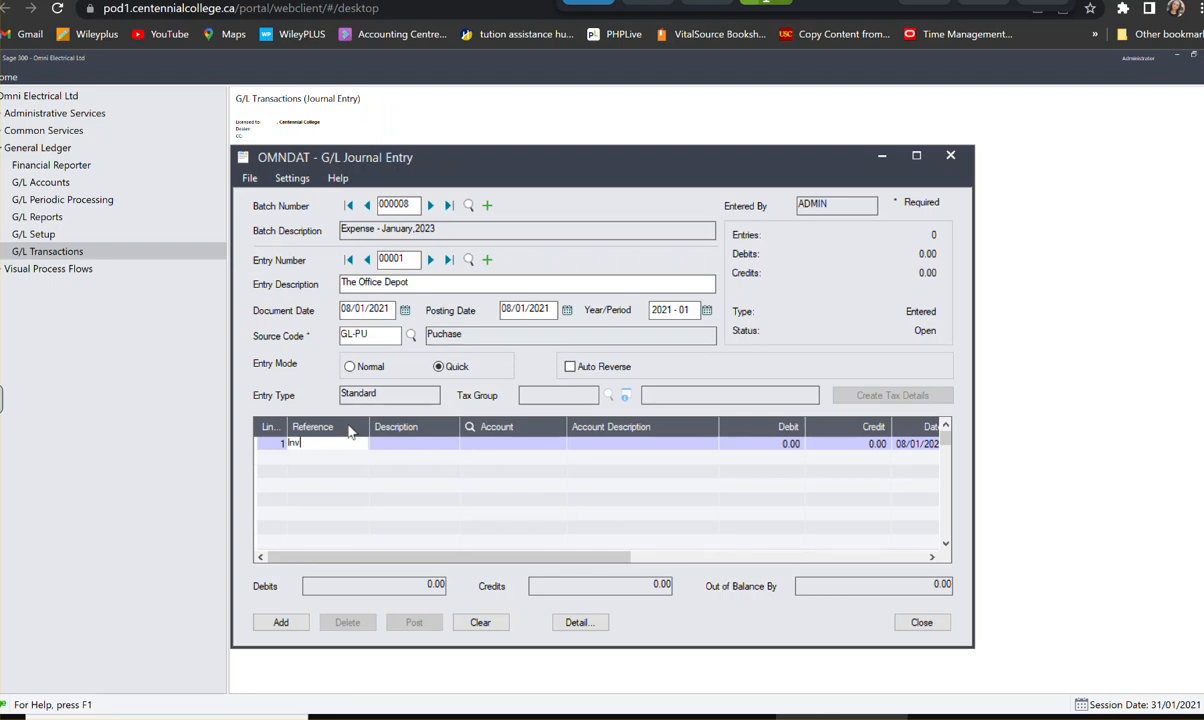
{"action": "type", "text": " 895"}
{"action": "type", "text": "61"}
{"action": "key", "text": "Tab"}
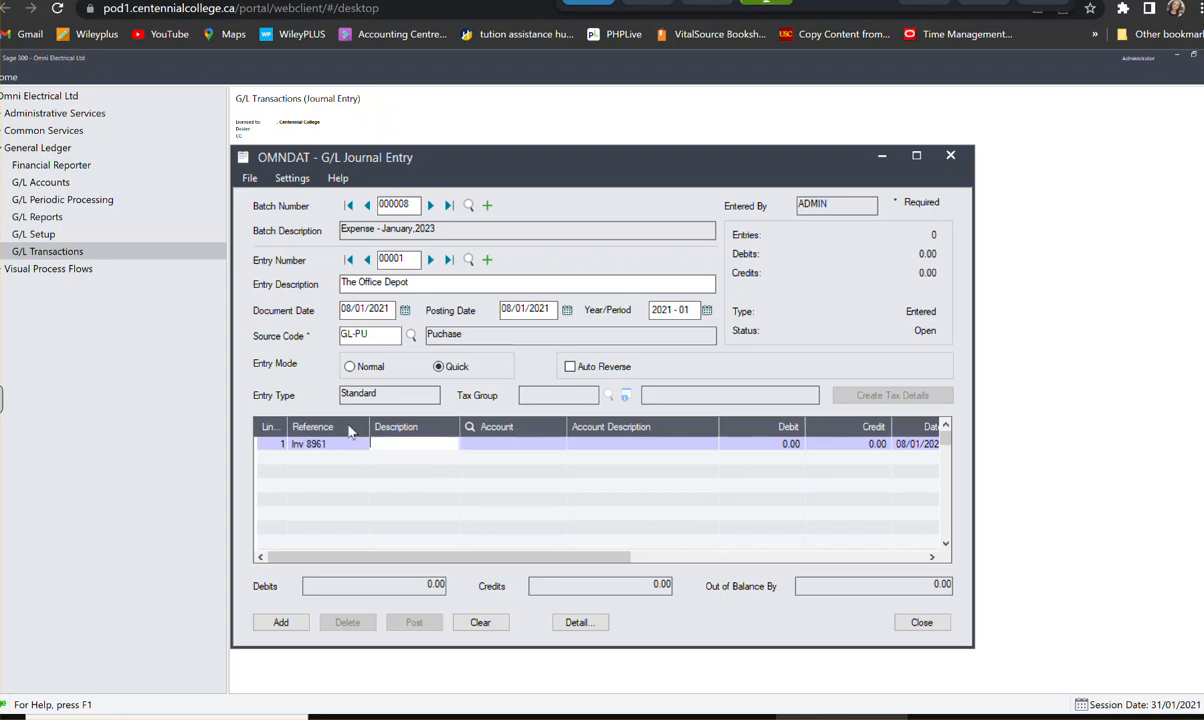
{"action": "type", "text": "The Office Depot"}
{"action": "key", "text": "Tab"}
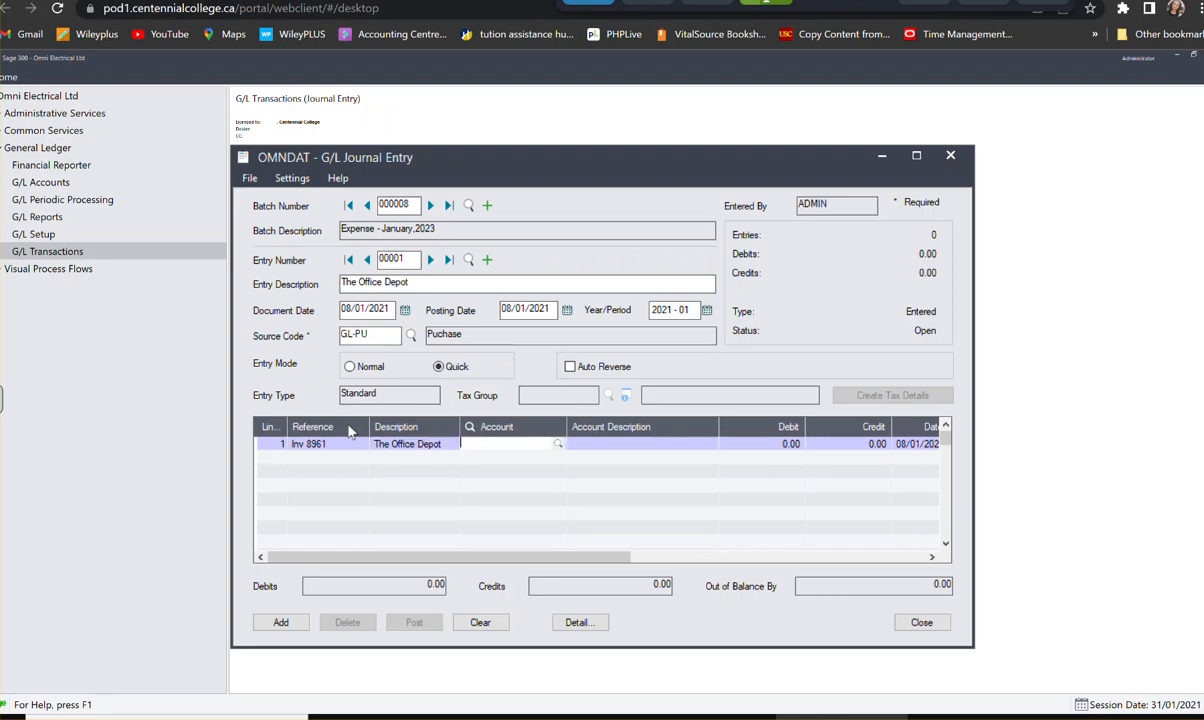
- Assign the first line to Office Expense account 6200-100 with a debit of 246.00, and start a second line
{"action": "type", "text": "62000100"}
{"action": "key", "text": "Tab"}
{"action": "type", "text": "24"}
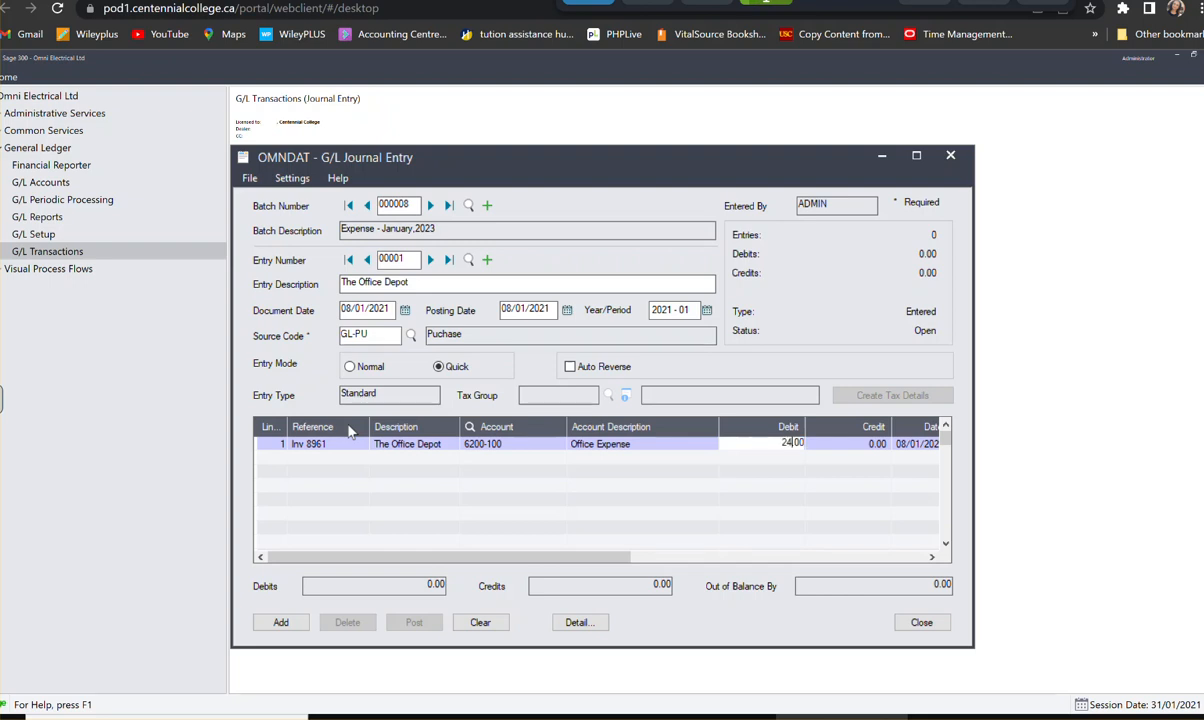
{"action": "type", "text": "6"}
{"action": "key", "text": "Tab"}
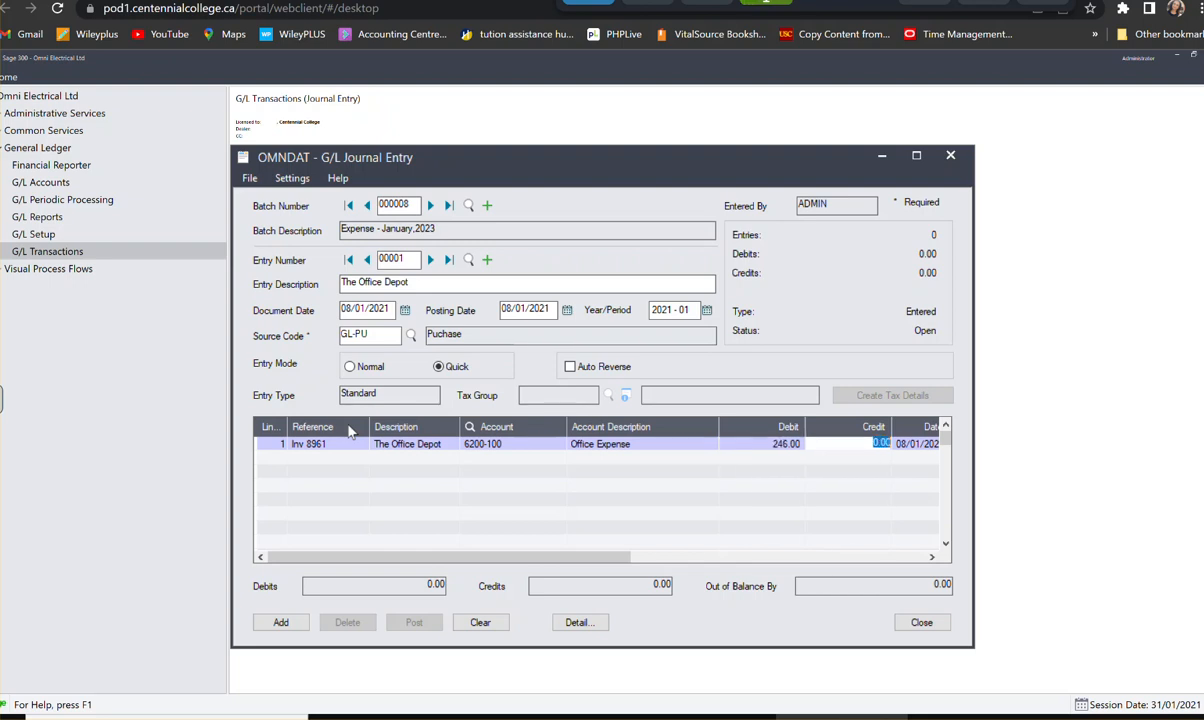
{"action": "key", "text": "Tab"}
{"action": "key", "text": "Tab"}
{"action": "key", "text": "Tab"}
{"action": "key", "text": "Tab"}
{"action": "key", "text": "Tab"}
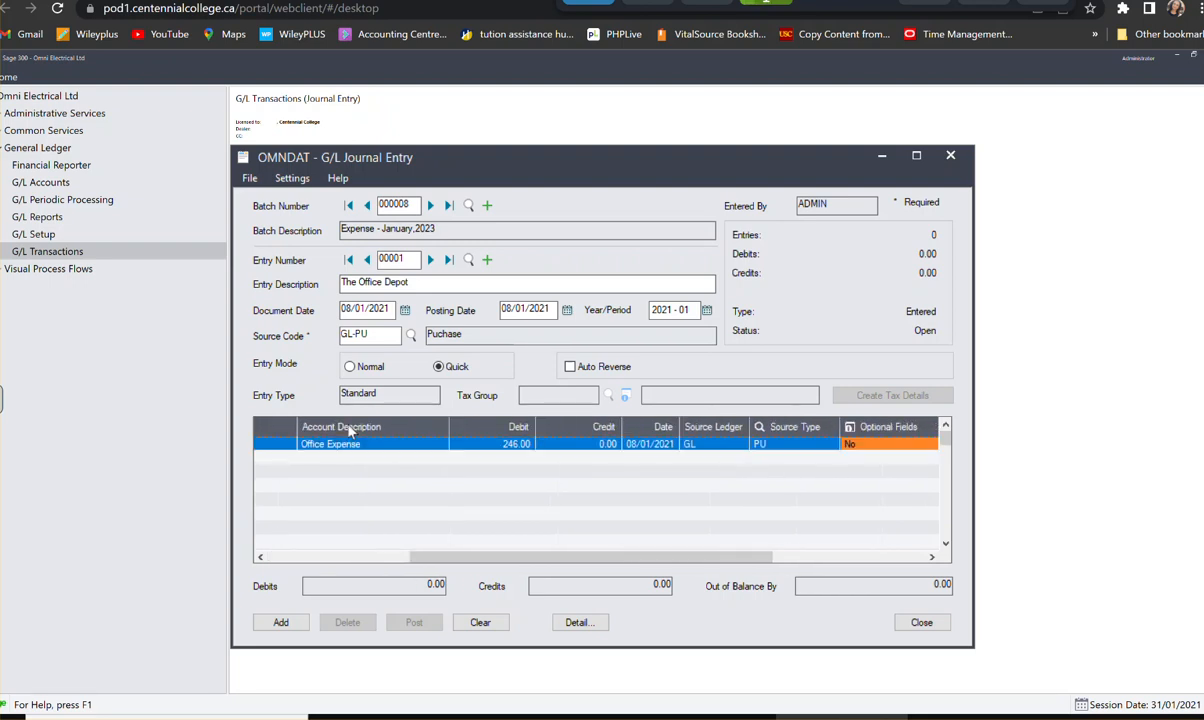
{"action": "key", "text": "Tab"}
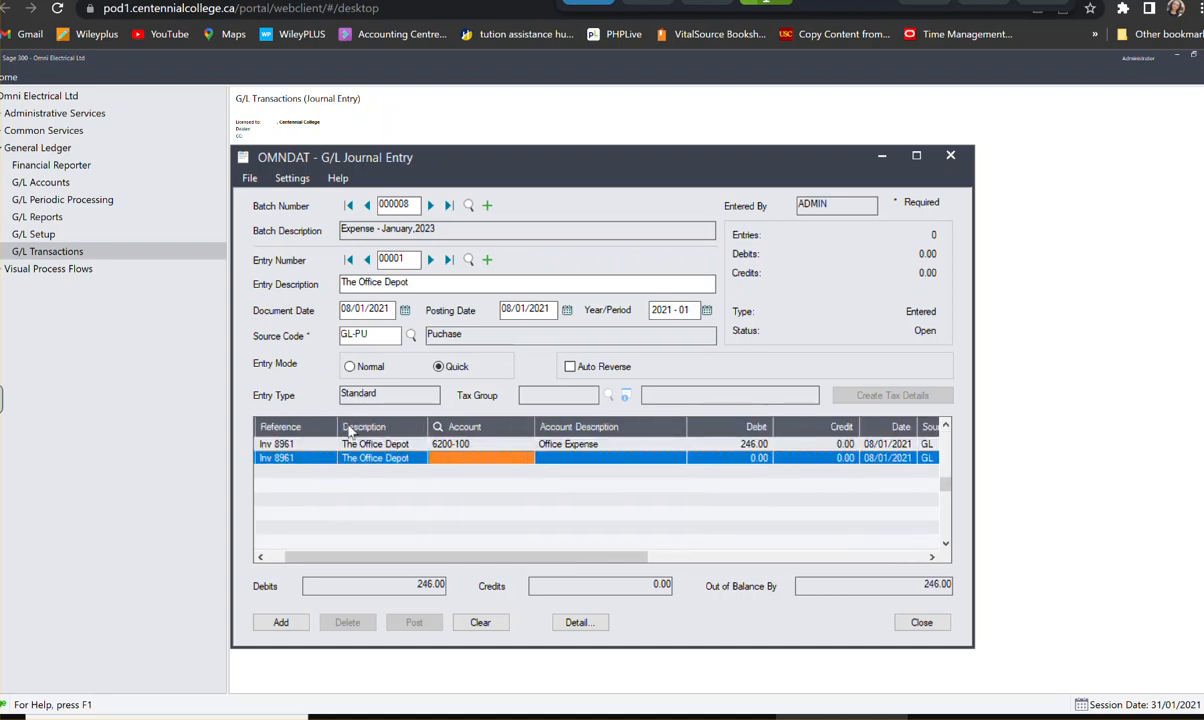
- Assign the second line to GST/HST Recoverable account 3110 with a debit of 31.98, and start a third line
{"action": "type", "text": "3"}
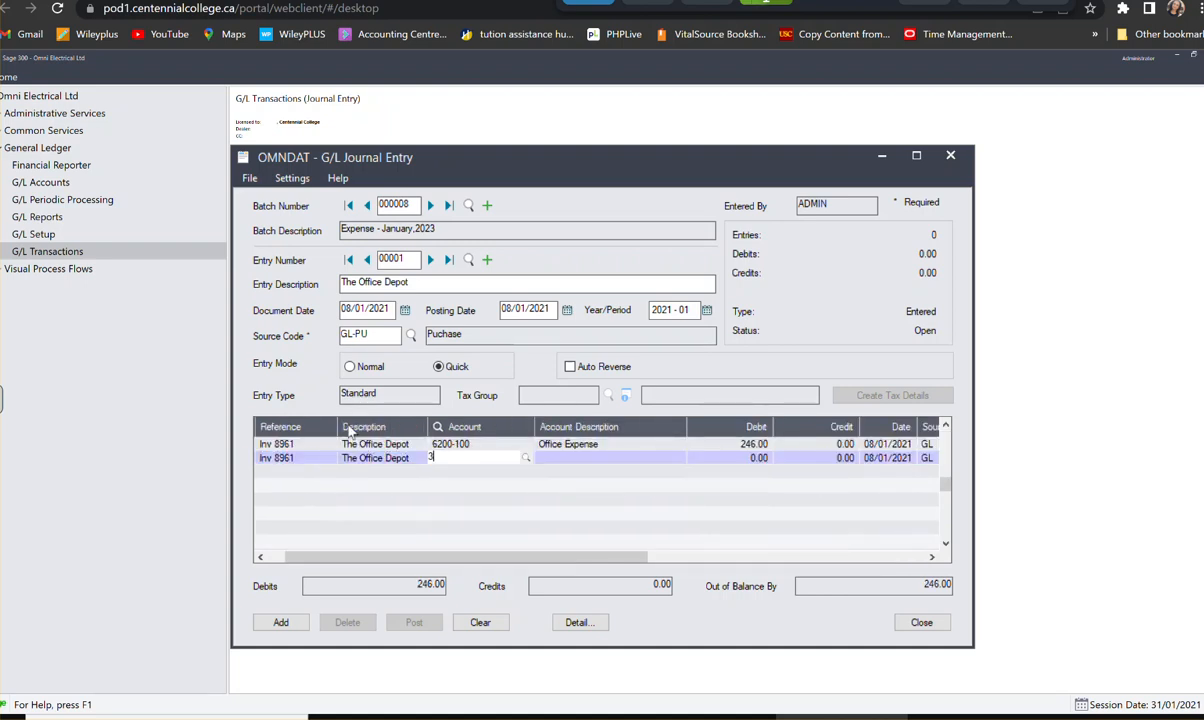
{"action": "type", "text": "110"}
{"action": "key", "text": "Tab"}
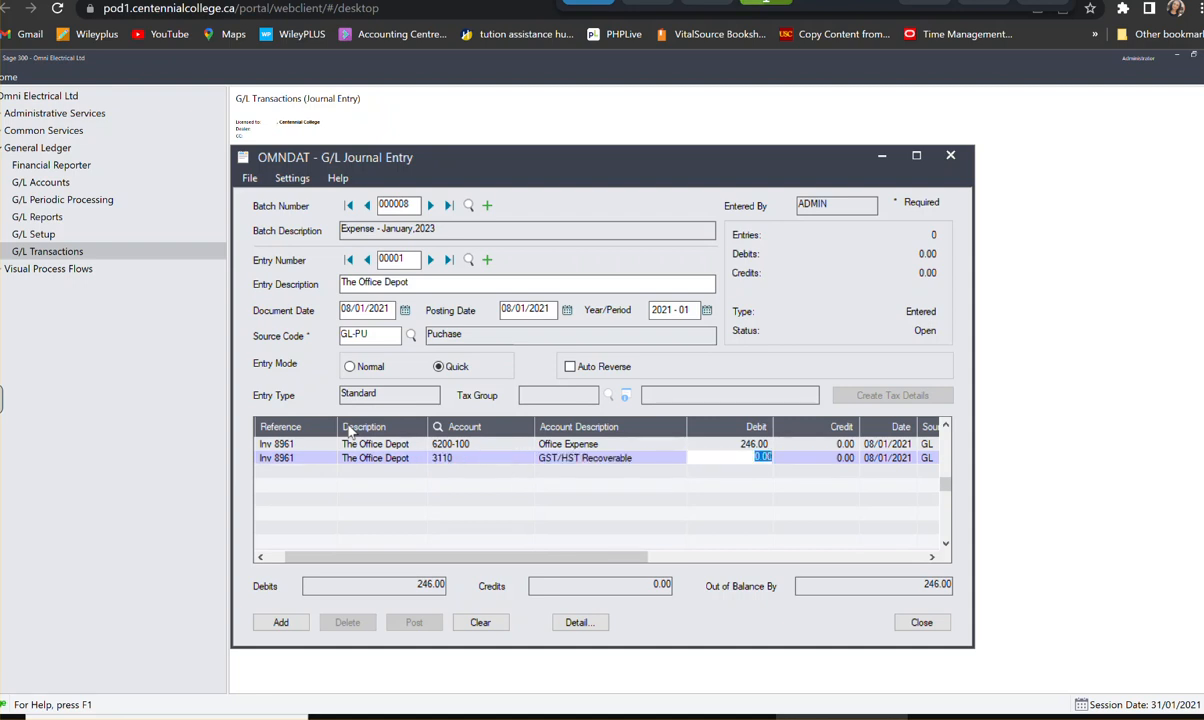
{"action": "type", "text": "31.9"}
{"action": "key", "text": "Tab"}
{"action": "key", "text": "Tab"}
{"action": "key", "text": "Tab"}
{"action": "key", "text": "Tab"}
{"action": "key", "text": "Tab"}
{"action": "key", "text": "Tab"}
{"action": "key", "text": "Tab"}
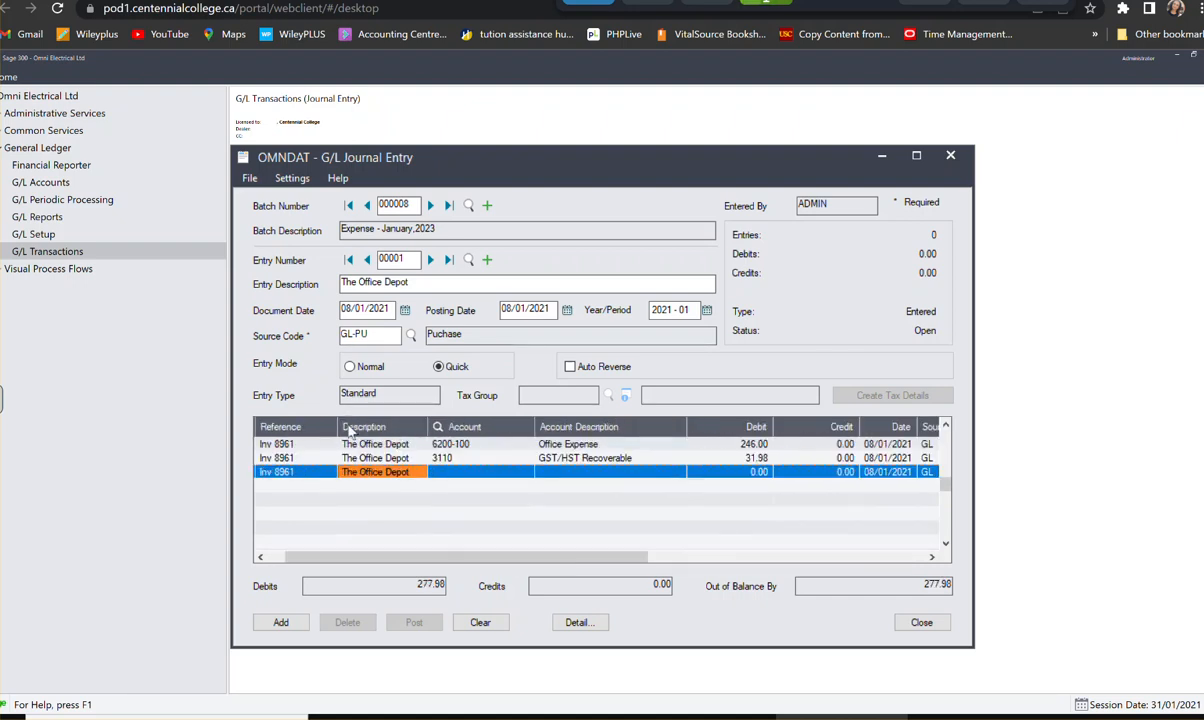
{"action": "key", "text": "Tab"}
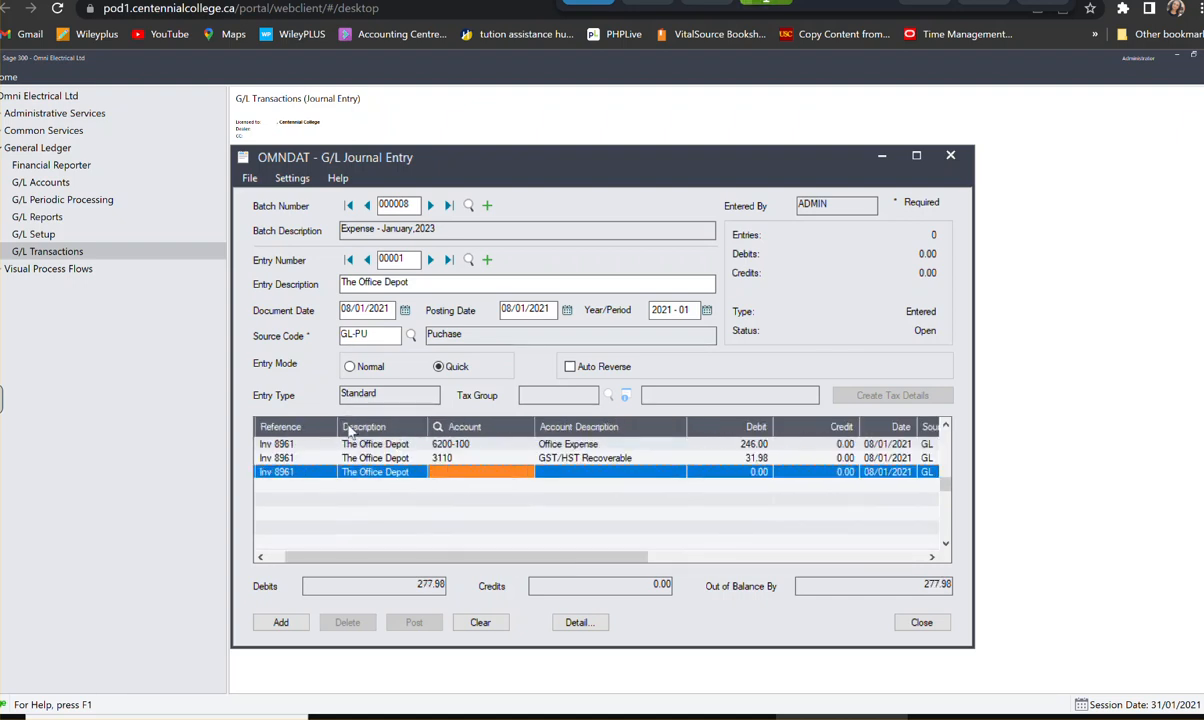
- Assign the third line to Accounts Payable account 3000 with a credit of 277.98, and add the entry to the batch
{"action": "type", "text": "3000"}
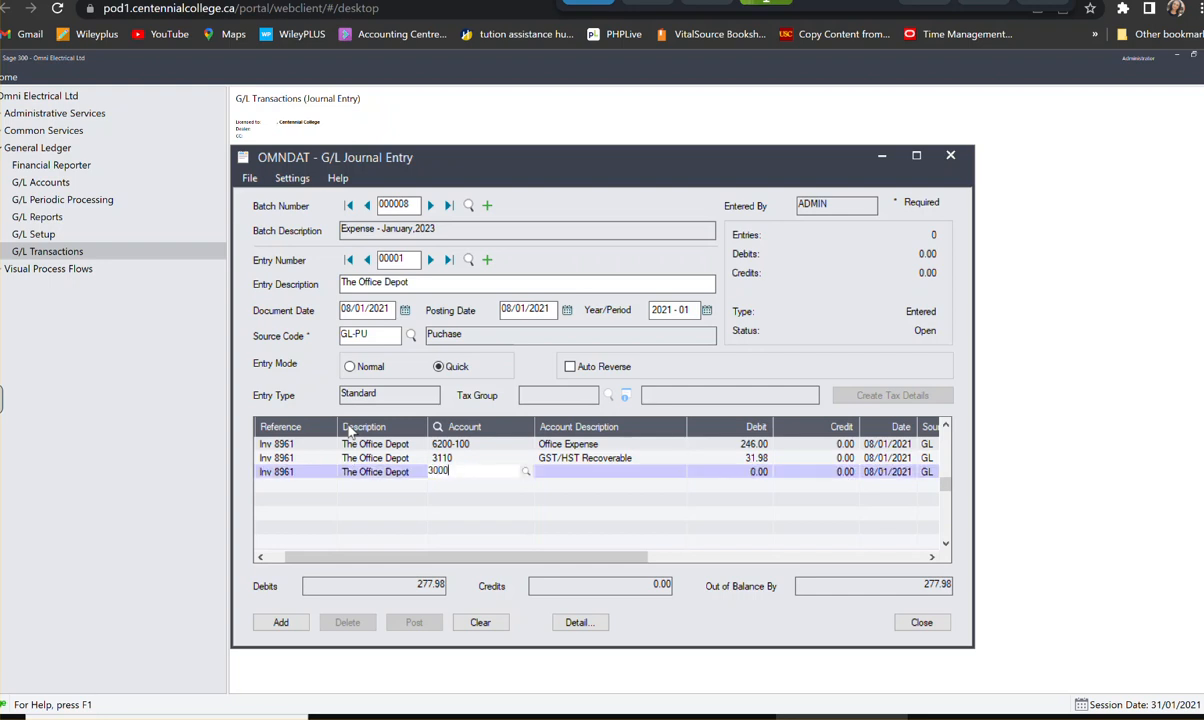
{"action": "key", "text": "Tab"}
{"action": "key", "text": "Tab"}
{"action": "type", "text": "277.98"}
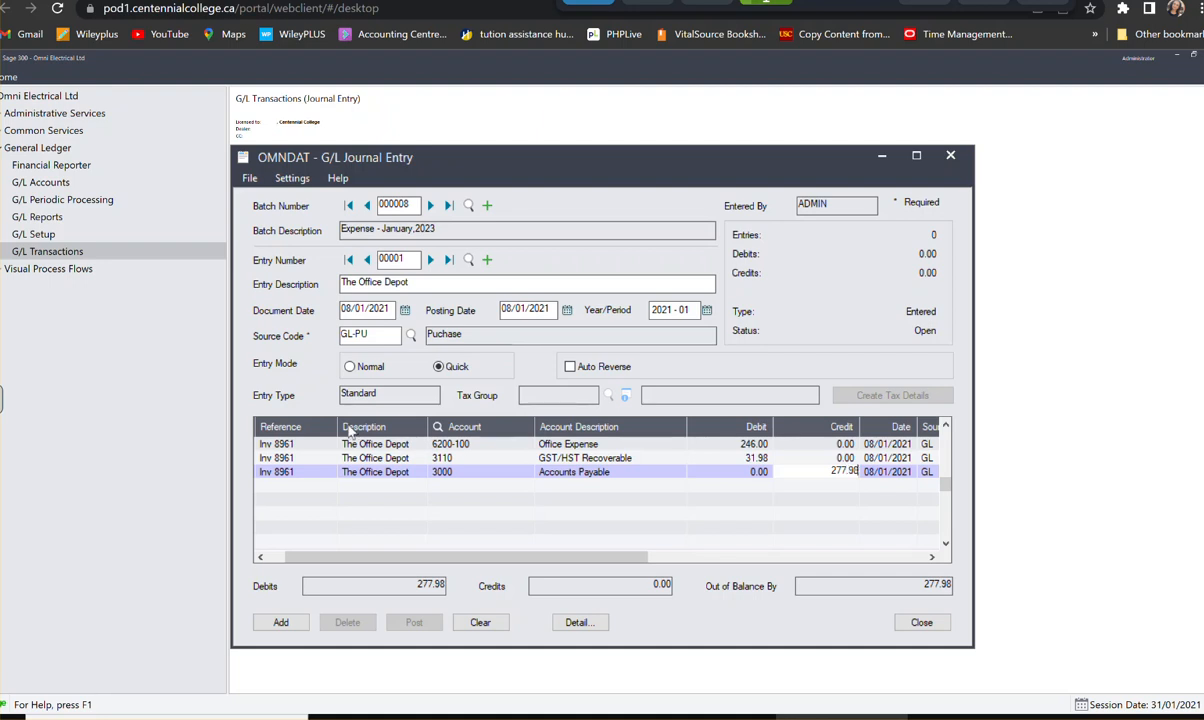
{"action": "left_click", "coordinate": [282, 623]}
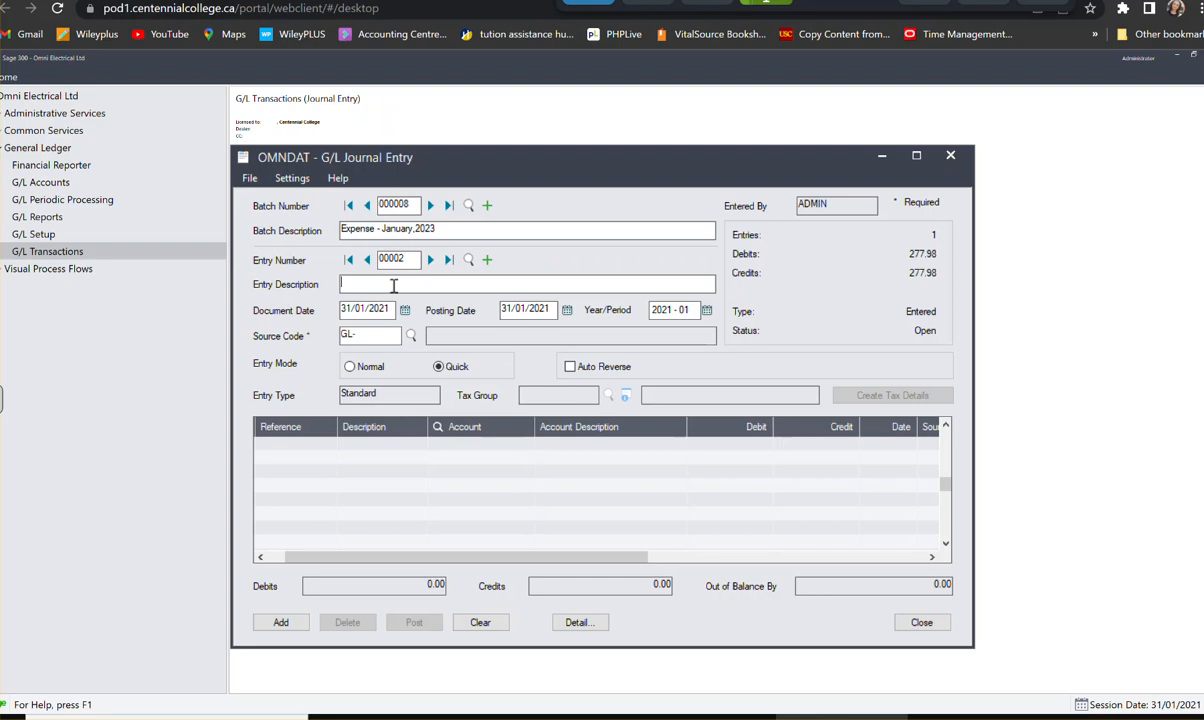
- Fill in the new entry's header with description "The Office Depot", document date 09/01/2021 and source code GL-PU
{"action": "type", "text": "The Office Depot"}
{"action": "key", "text": "Tab"}
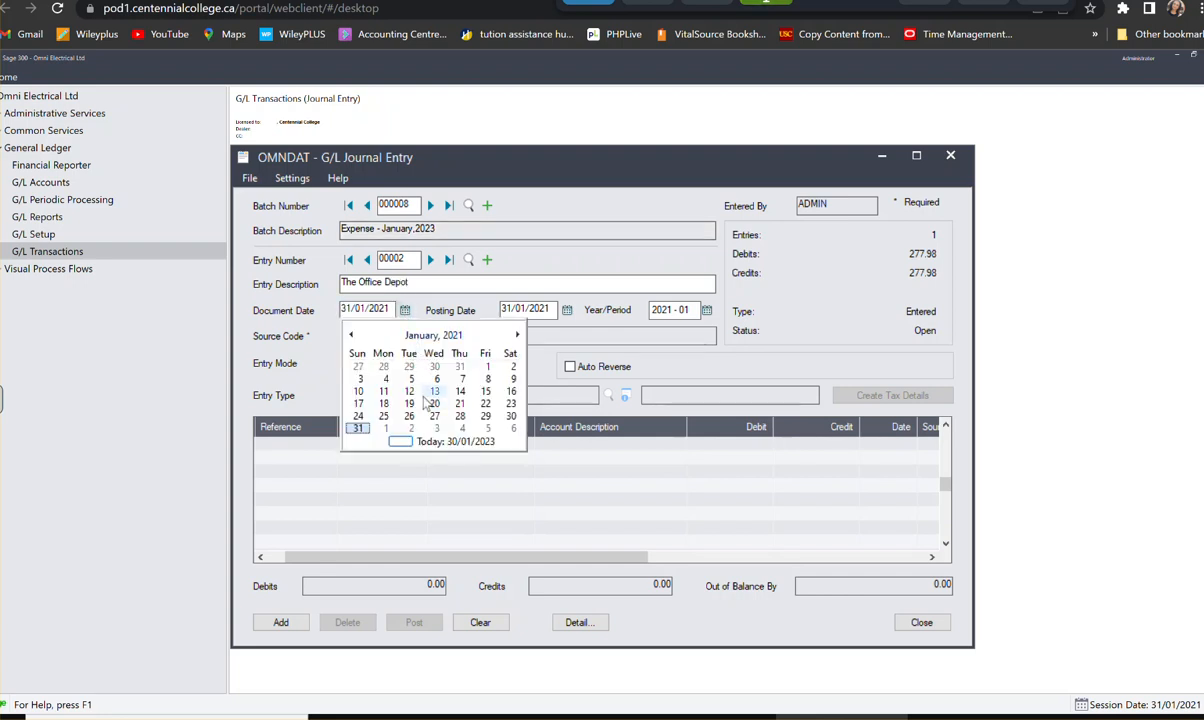
{"action": "left_click", "coordinate": [513, 379]}
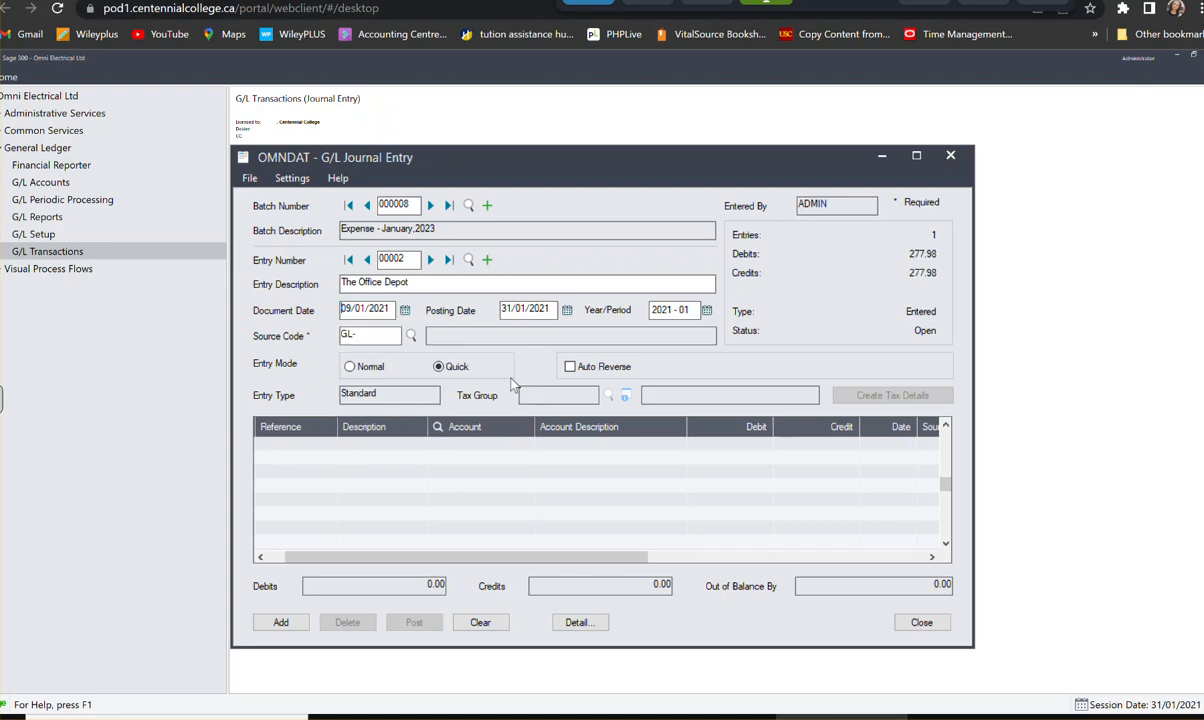
{"action": "left_click", "coordinate": [370, 336]}
{"action": "type", "text": "PU"}
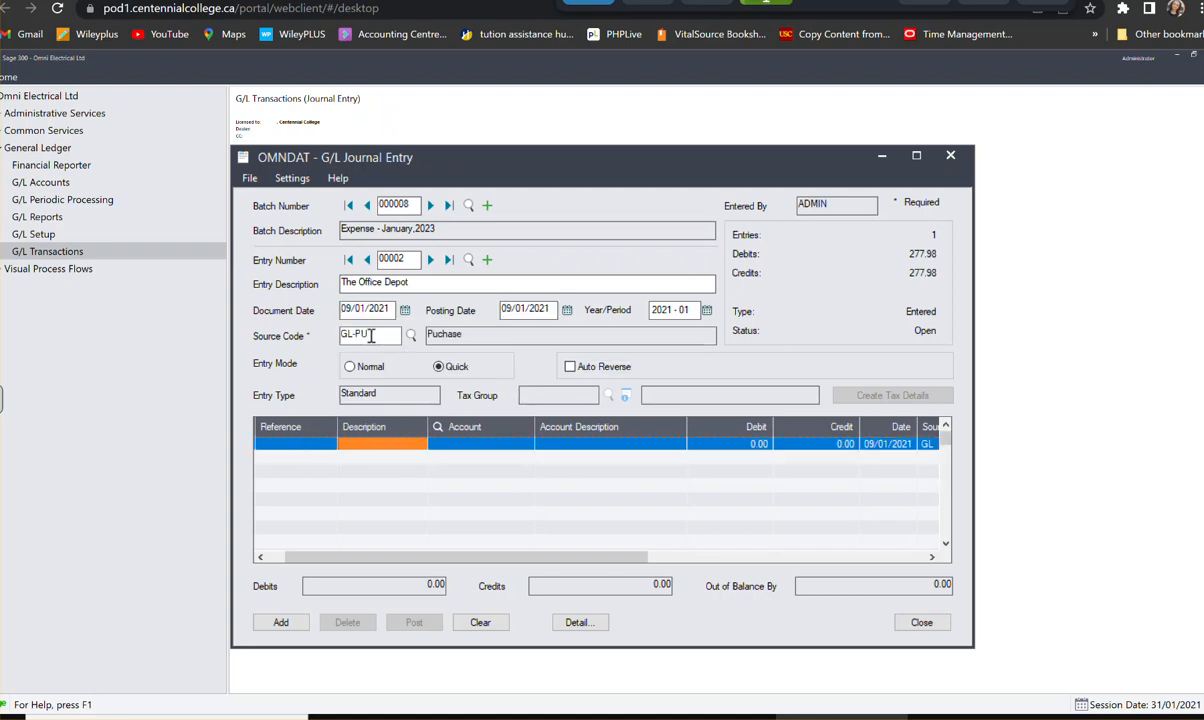
- Add the entry's first detail line with reference "Inv 9158" and description "The Office Depot"
{"action": "key", "text": "Left"}
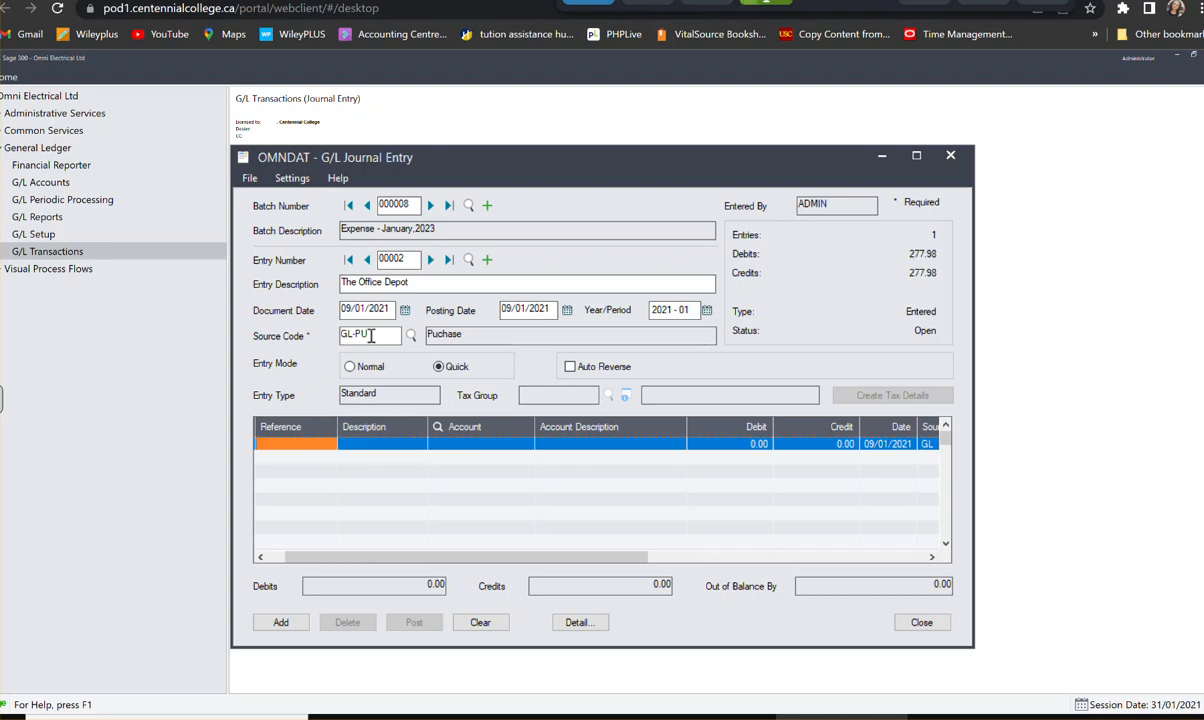
{"action": "type", "text": "Inv 9158"}
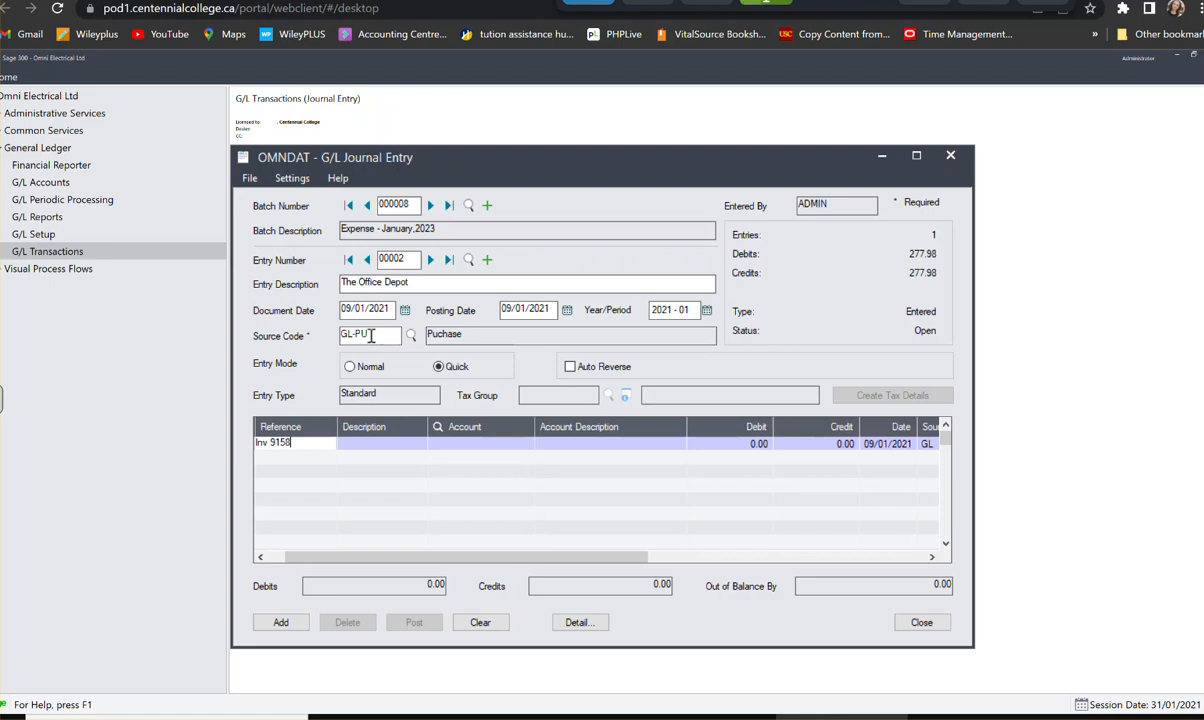
{"action": "left_click", "coordinate": [387, 443]}
{"action": "type", "text": "Teh office"}
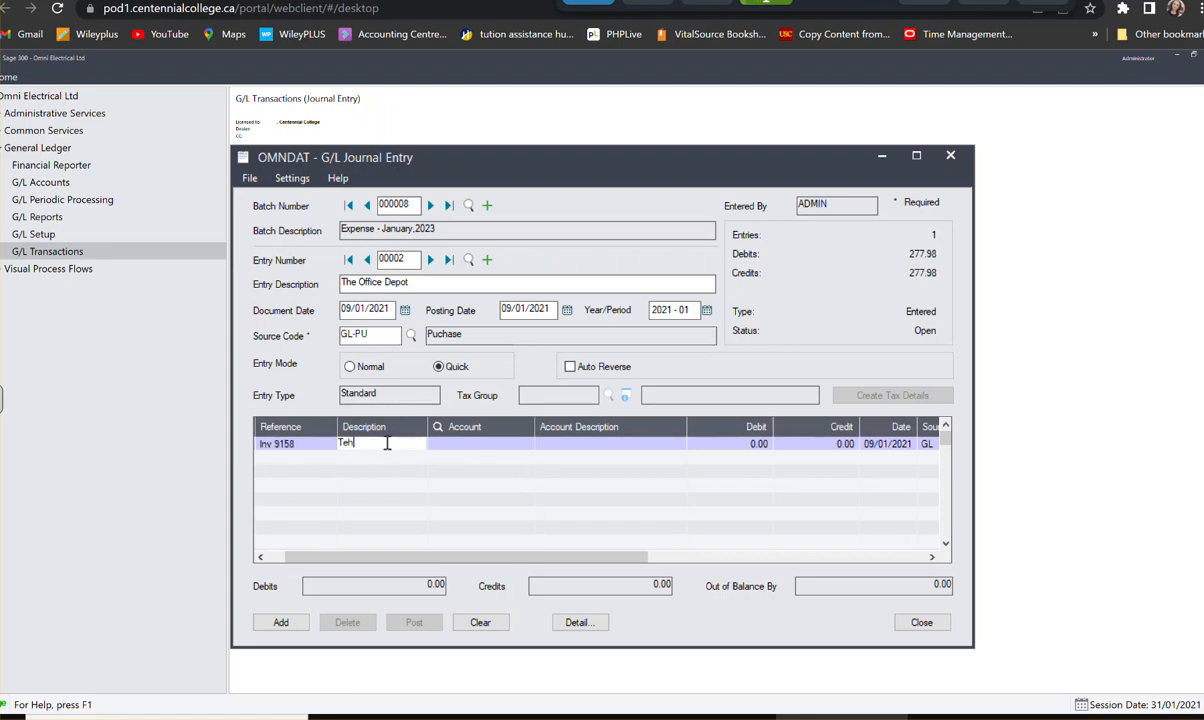
{"action": "key", "text": "BackSpace"}
{"action": "key", "text": "BackSpace"}
{"action": "key", "text": "BackSpace"}
{"action": "key", "text": "BackSpace"}
{"action": "key", "text": "BackSpace"}
{"action": "key", "text": "BackSpace"}
{"action": "key", "text": "BackSpace"}
{"action": "key", "text": "BackSpace"}
{"action": "key", "text": "BackSpace"}
{"action": "key", "text": "BackSpace"}
{"action": "key", "text": "BackSpace"}
{"action": "type", "text": "Teh"}
{"action": "key", "text": "BackSpace"}
{"action": "key", "text": "BackSpace"}
{"action": "type", "text": "he Office Depot"}
{"action": "key", "text": "Tab"}
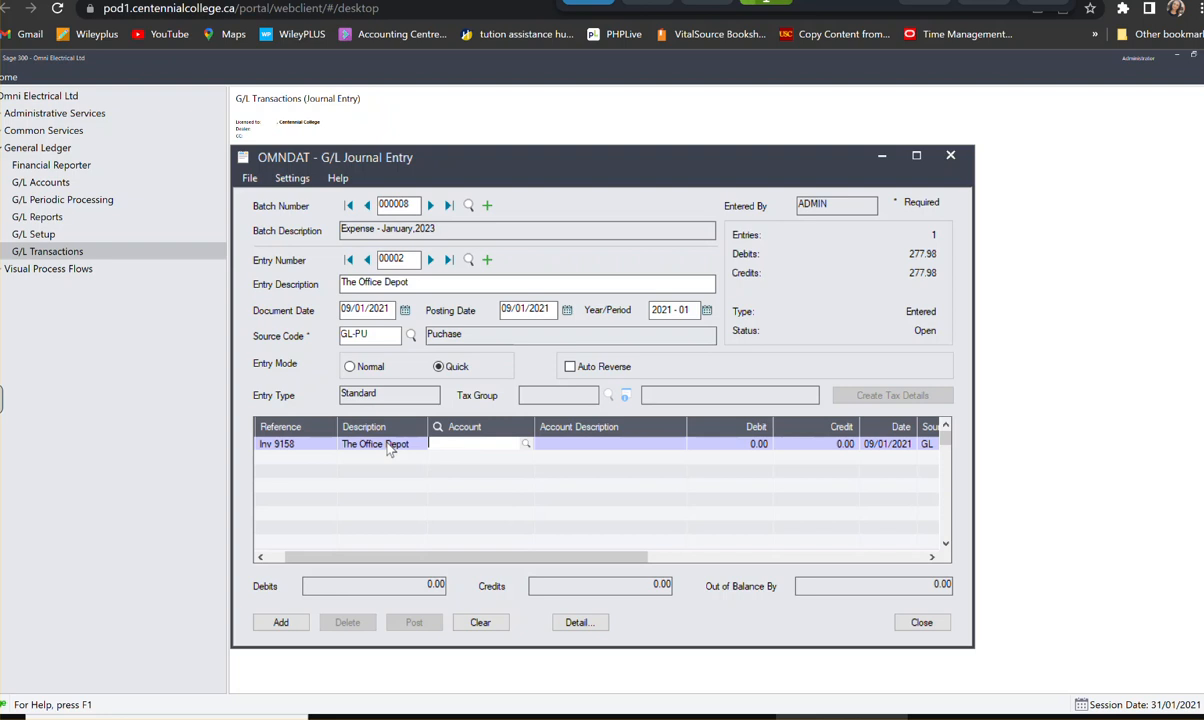
- Assign the first line to Office Expense account 6200-100 with a debit of 89.00, and start a second line
{"action": "type", "text": "6200100"}
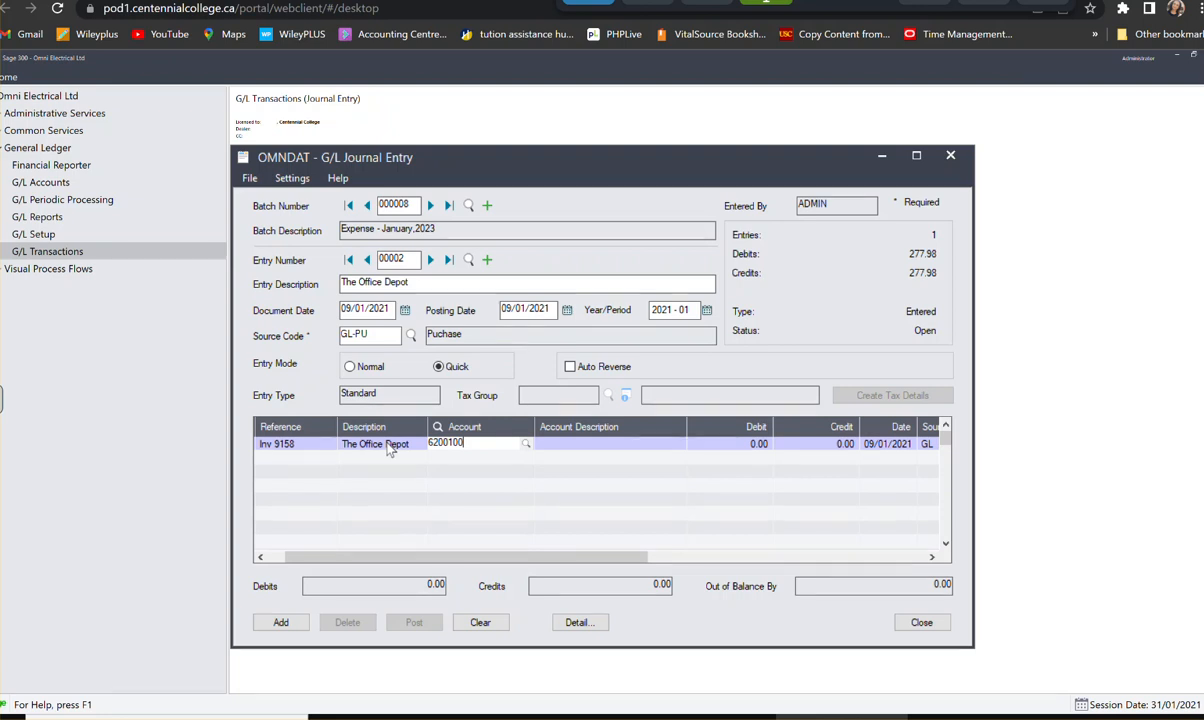
{"action": "key", "text": "Tab"}
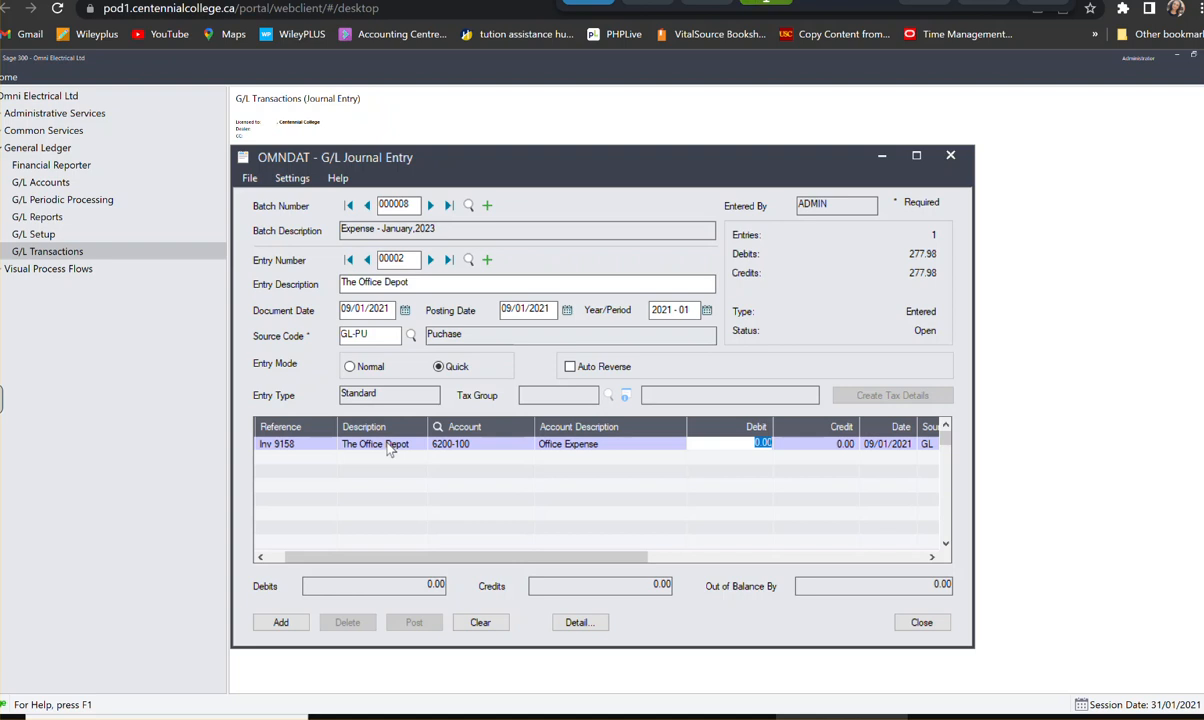
{"action": "type", "text": "89"}
{"action": "key", "text": "Tab"}
{"action": "key", "text": "Tab"}
{"action": "key", "text": "Tab"}
{"action": "key", "text": "Tab"}
{"action": "key", "text": "Tab"}
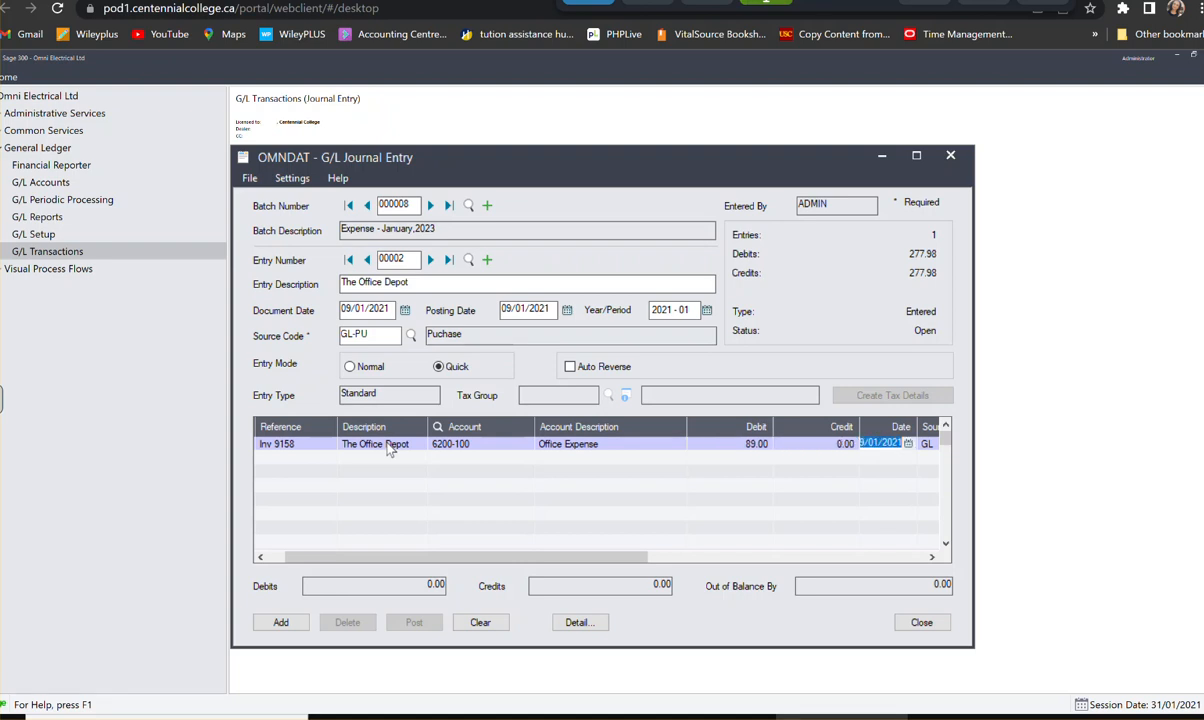
{"action": "key", "text": "Tab"}
{"action": "key", "text": "Tab"}
{"action": "key", "text": "Tab"}
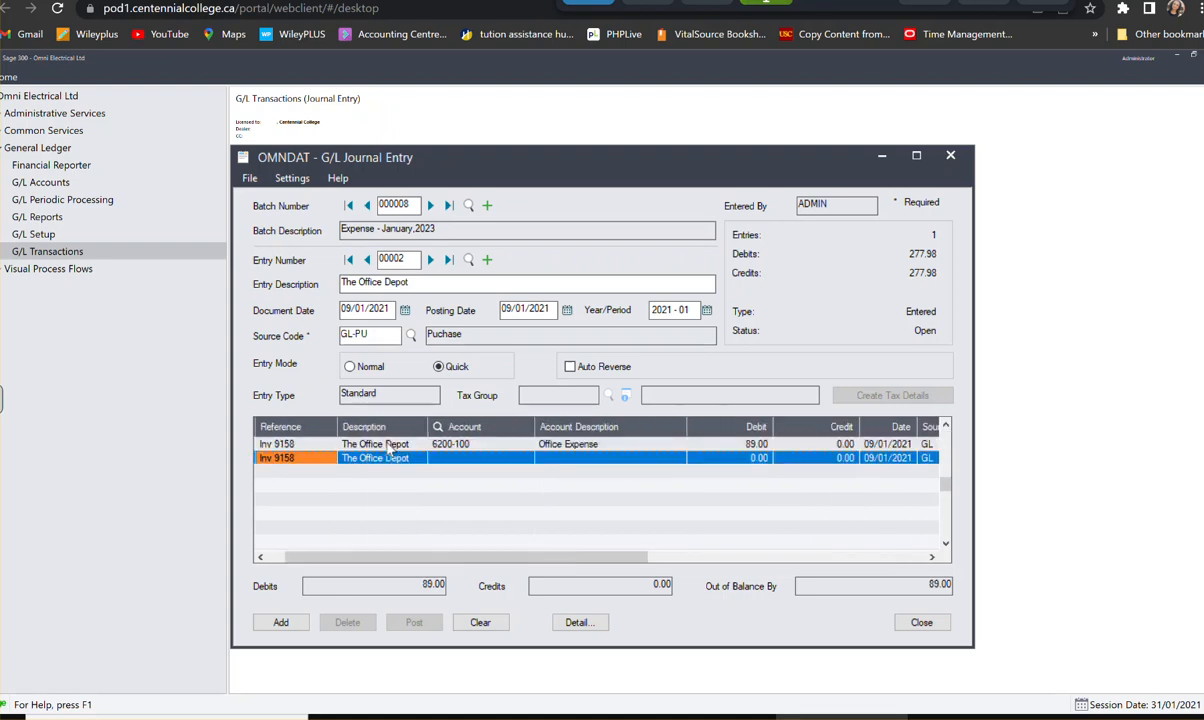
{"action": "key", "text": "Tab"}
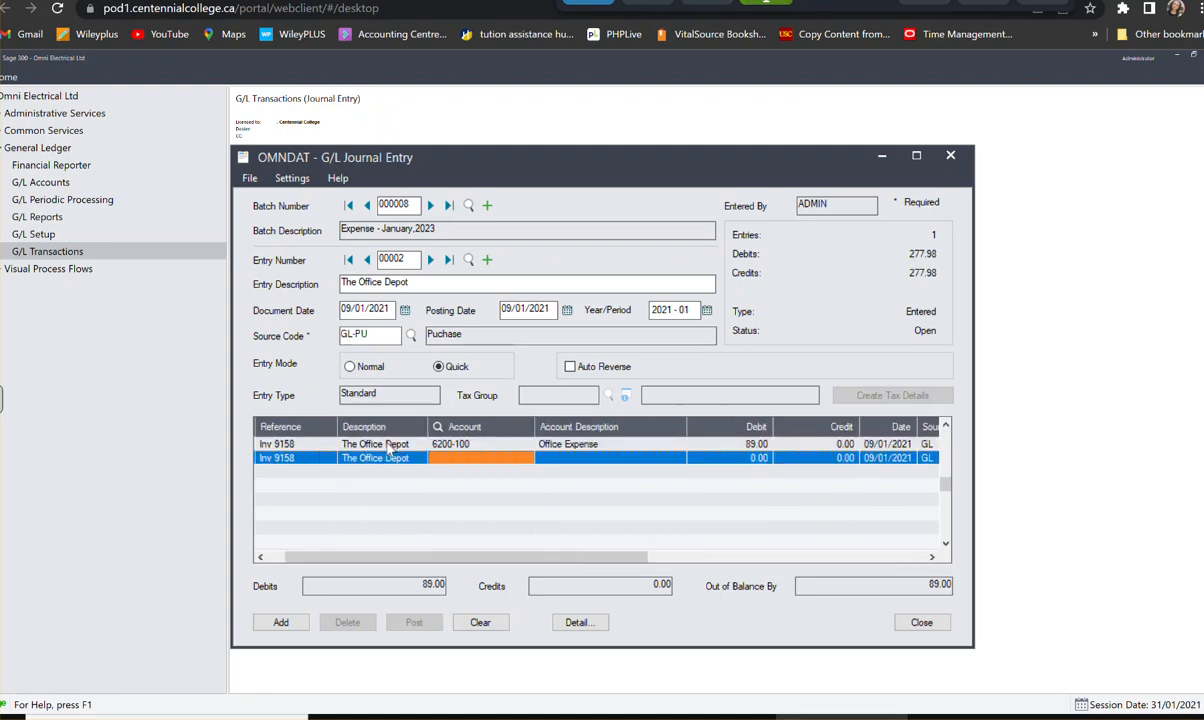
- Assign the second line to GST/HST Recoverable account 3110 with a debit of 11.57, and start a third line
{"action": "type", "text": "31"}
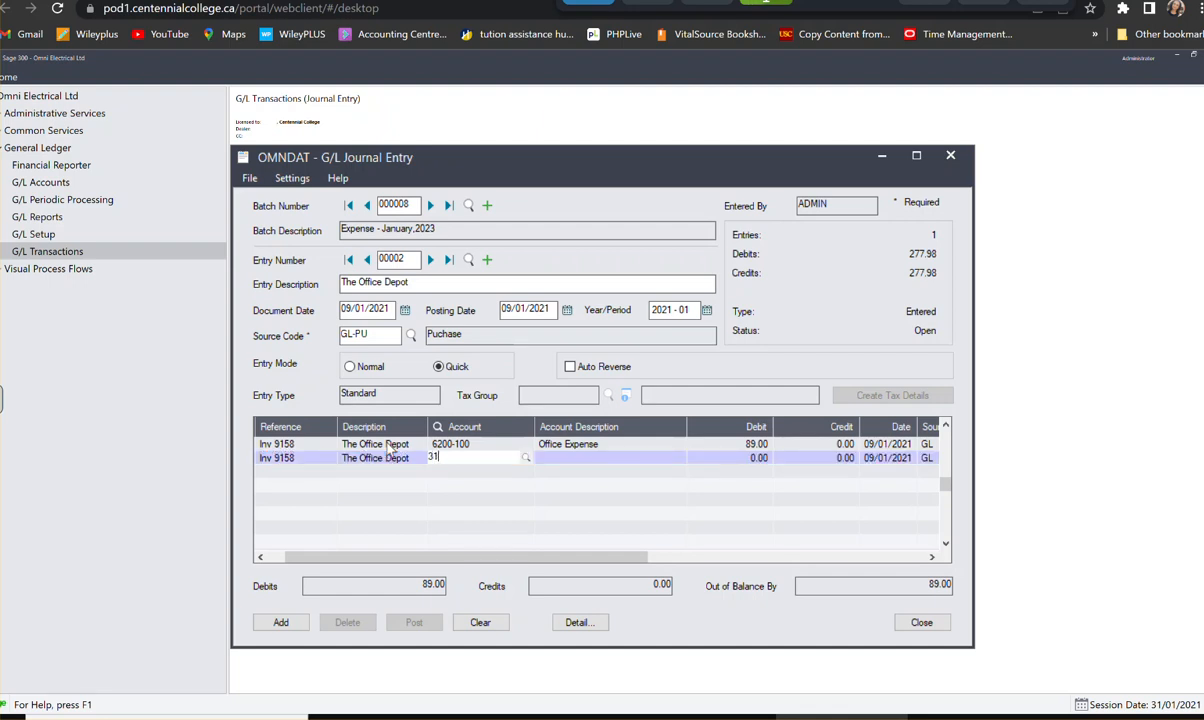
{"action": "type", "text": "10"}
{"action": "key", "text": "Tab"}
{"action": "type", "text": "11"}
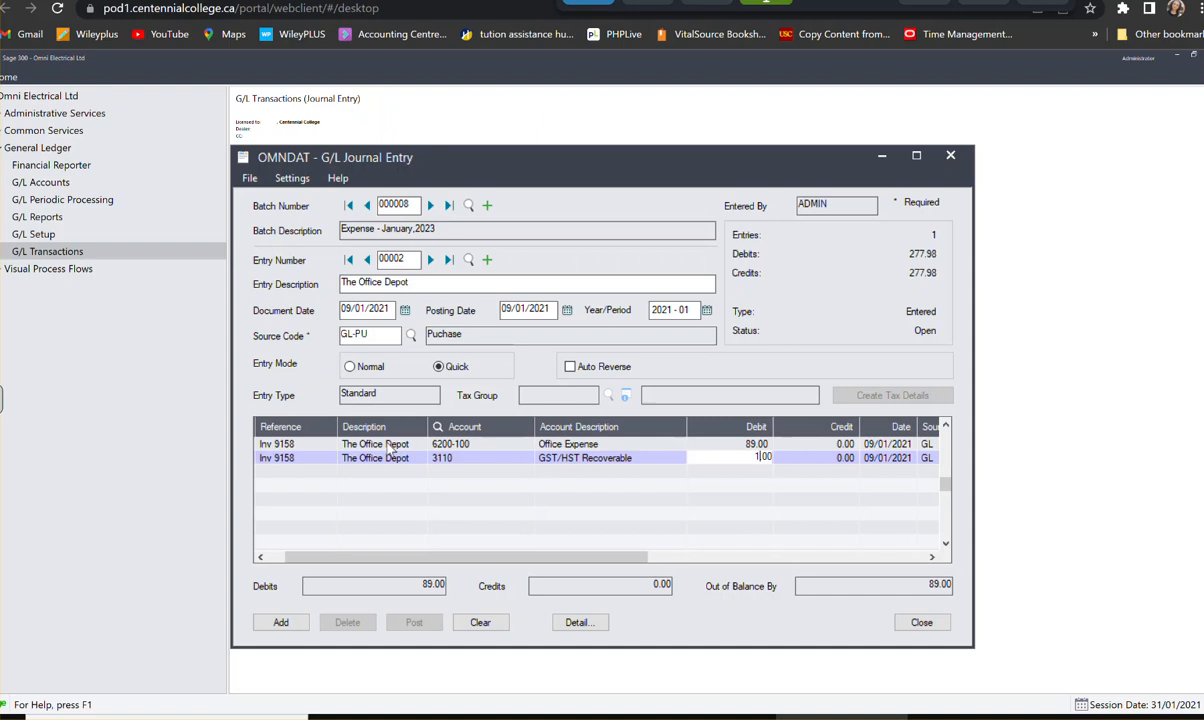
{"action": "type", "text": ".57"}
{"action": "key", "text": "Tab"}
{"action": "key", "text": "Tab"}
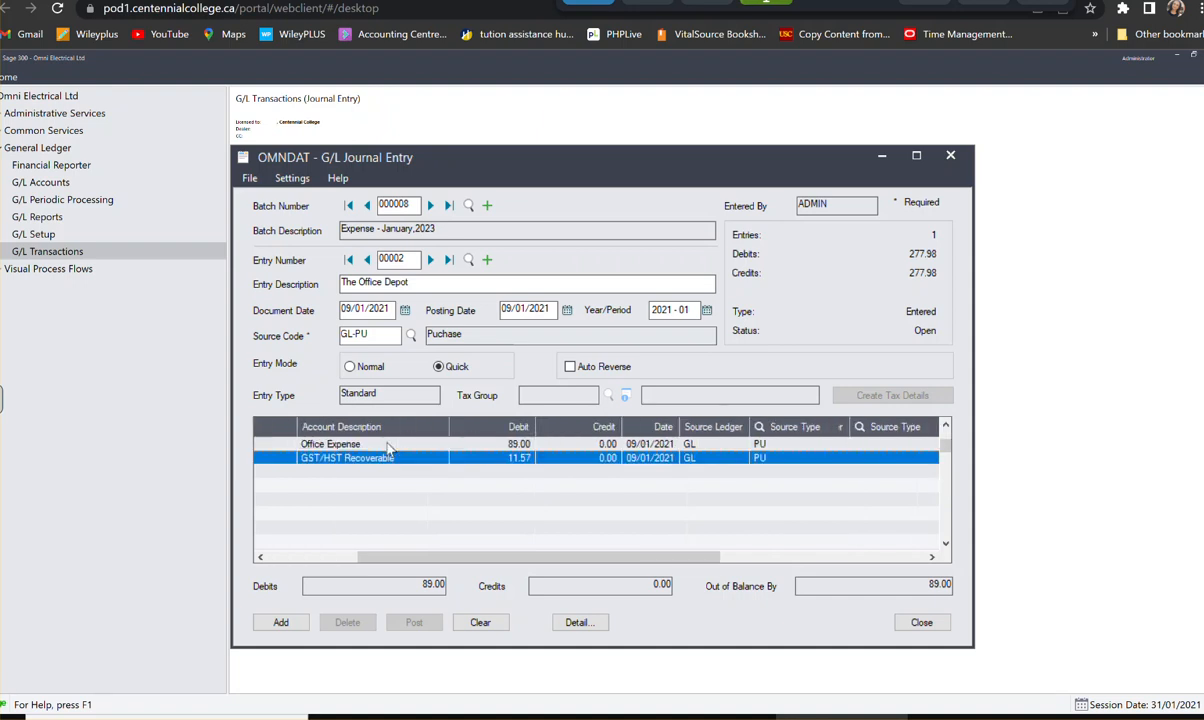
{"action": "key", "text": "Tab"}
{"action": "key", "text": "Tab"}
{"action": "key", "text": "Tab"}
{"action": "key", "text": "Tab"}
{"action": "key", "text": "Tab"}
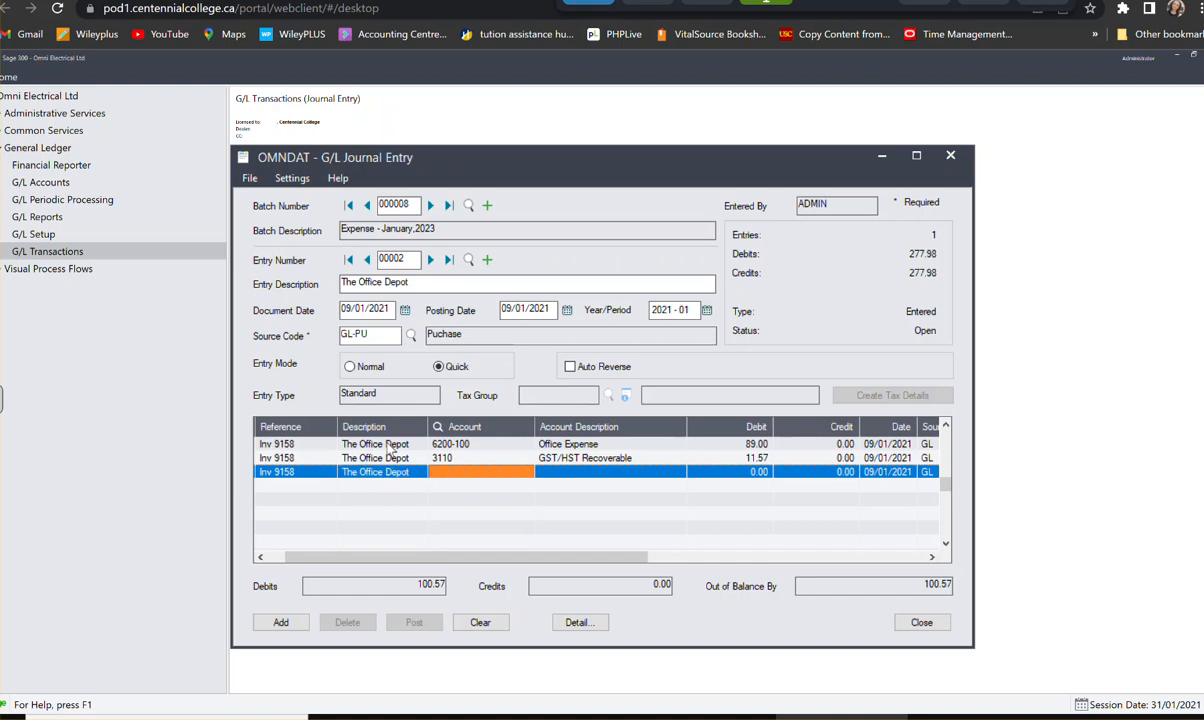
- Assign the third line to Accounts Payable account 3000 with a credit of 100.57, and add the entry to the batch
{"action": "type", "text": "3000"}
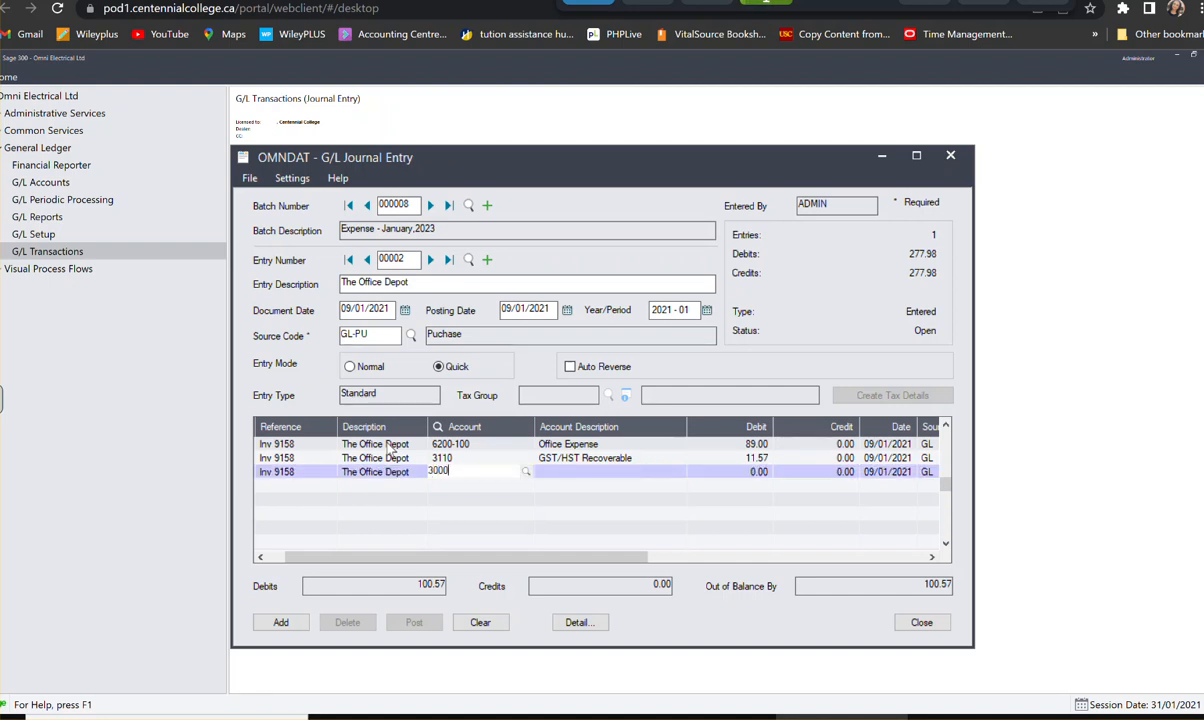
{"action": "key", "text": "Tab"}
{"action": "key", "text": "Tab"}
{"action": "type", "text": "100"}
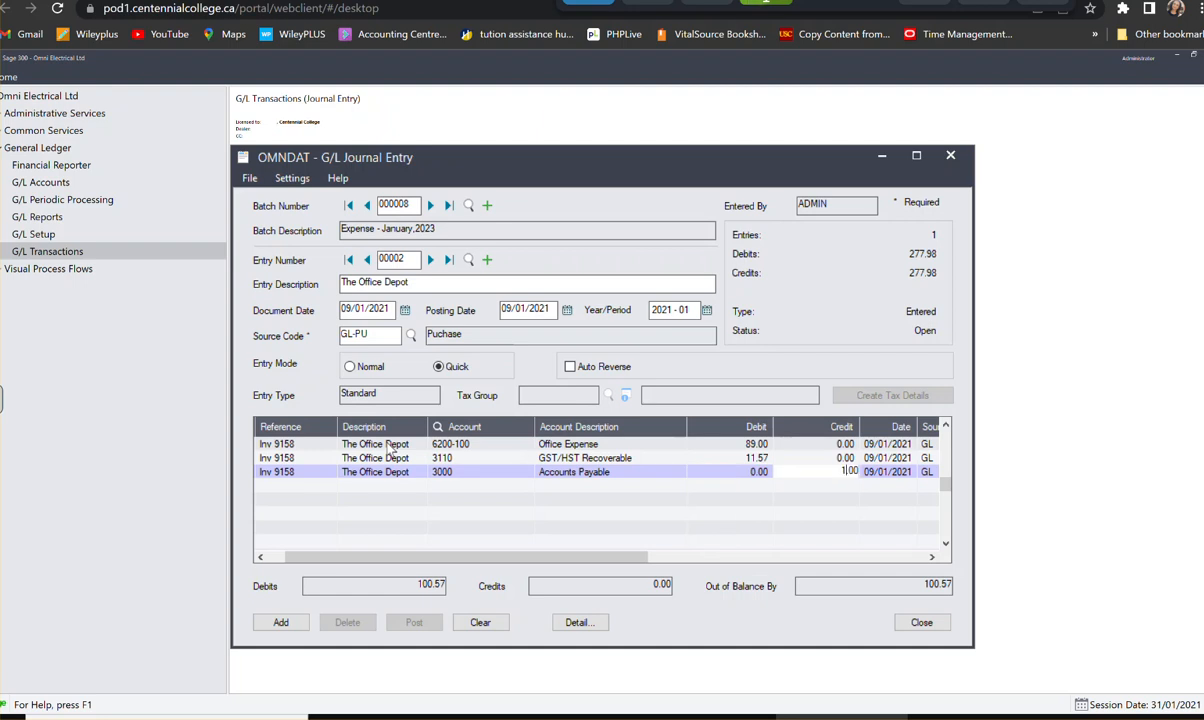
{"action": "type", "text": ".57"}
{"action": "key", "text": "Tab"}
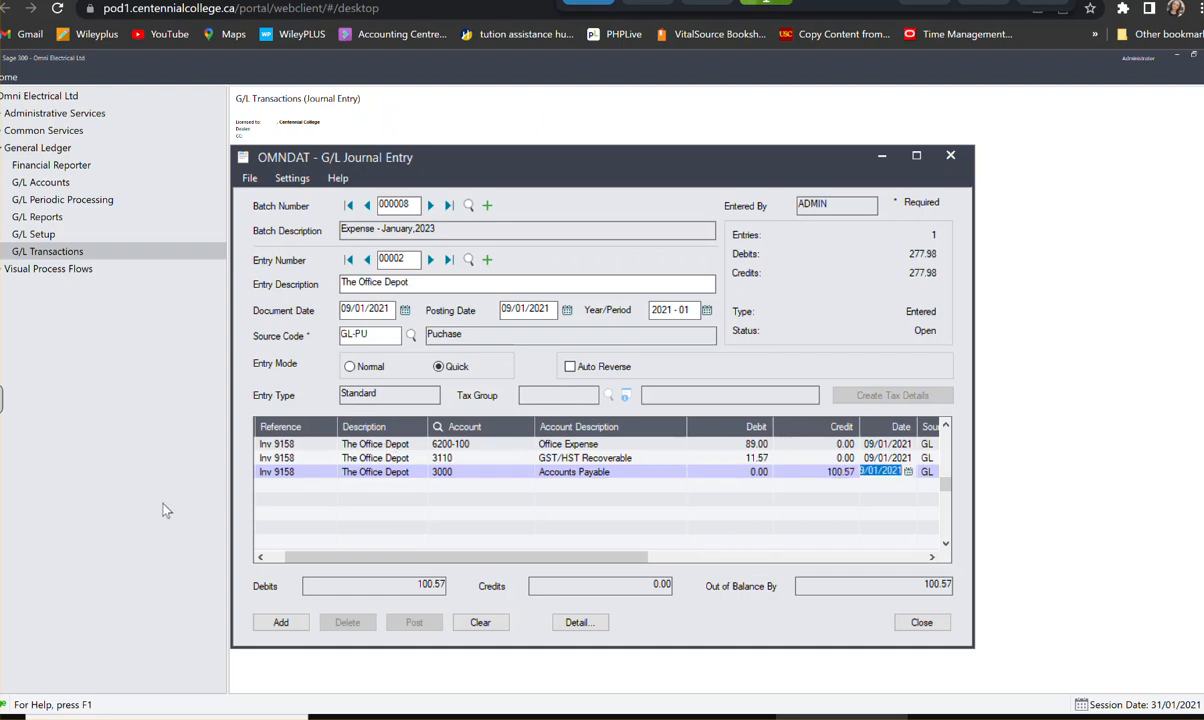
{"action": "left_click", "coordinate": [436, 471]}
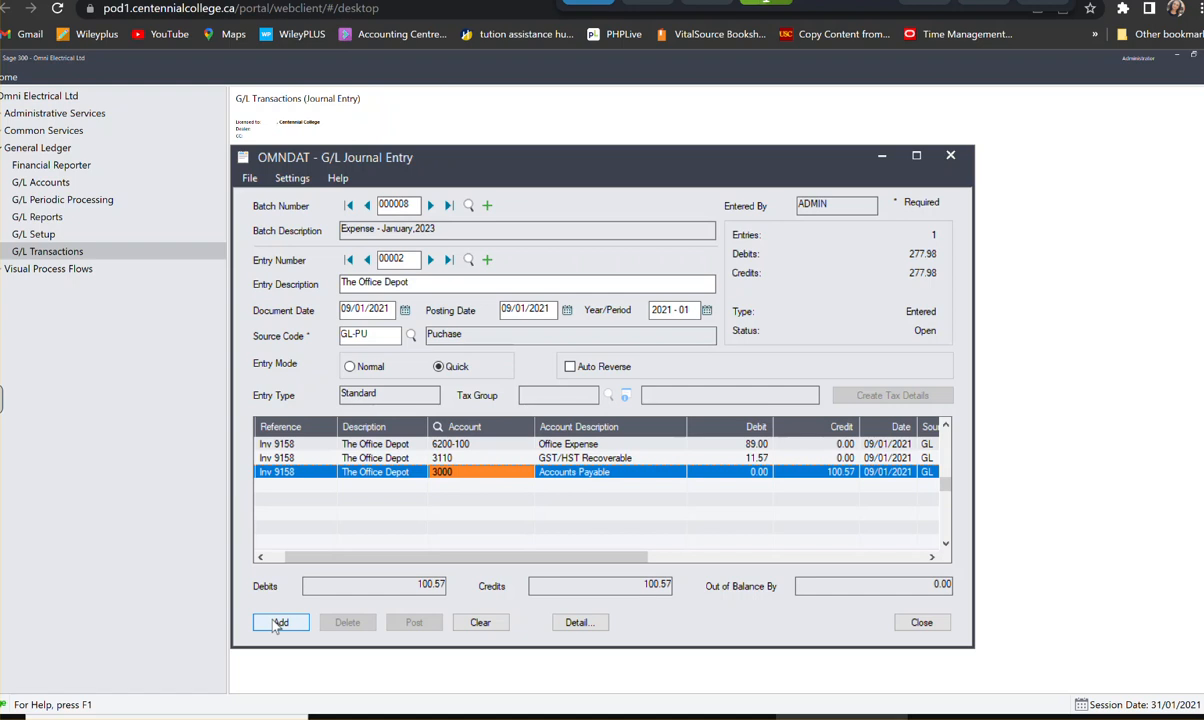
{"action": "left_click", "coordinate": [279, 623]}
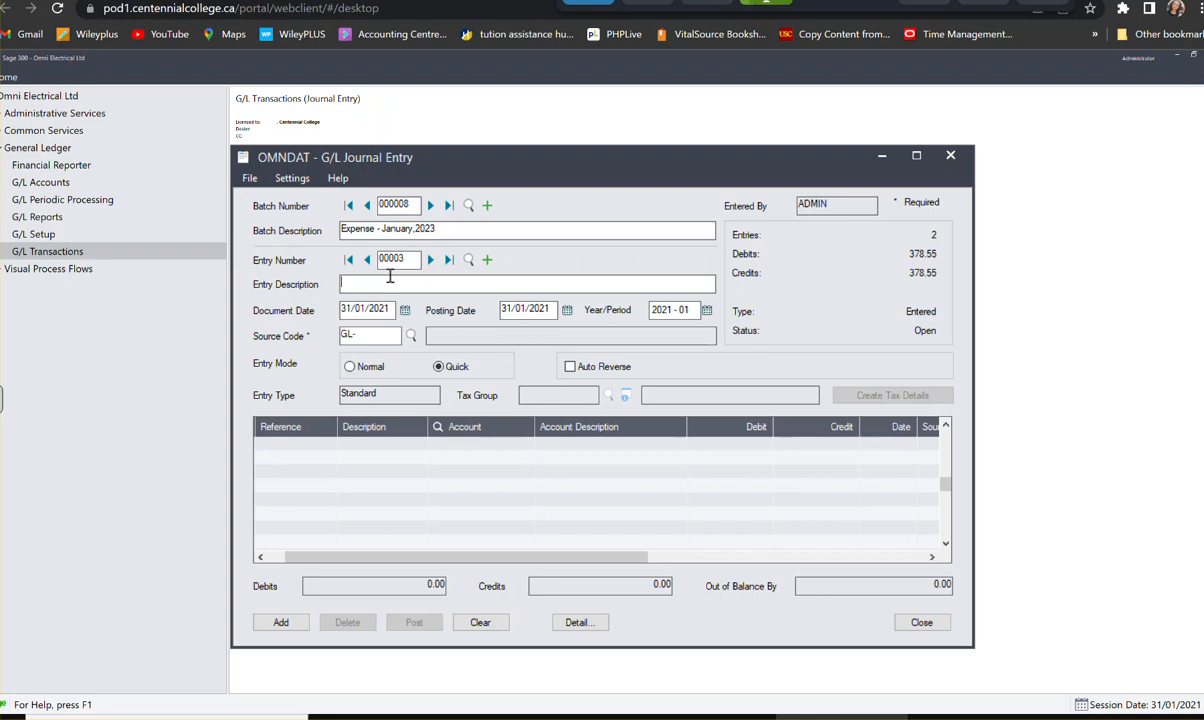
- Fill in the new entry's header with description "Maynard Insurance", document date 15/01/2021 and source code GL-PU
{"action": "type", "text": "Maynard Insurance"}
{"action": "key", "text": "Tab"}
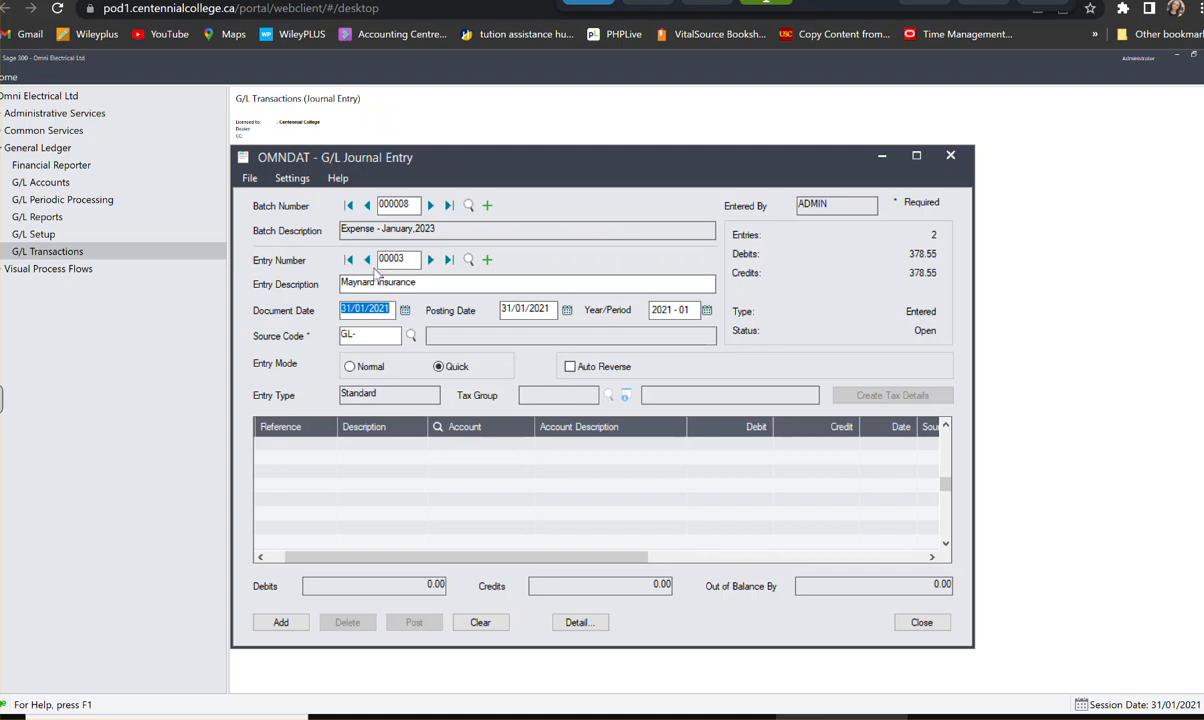
{"action": "left_click", "coordinate": [405, 310]}
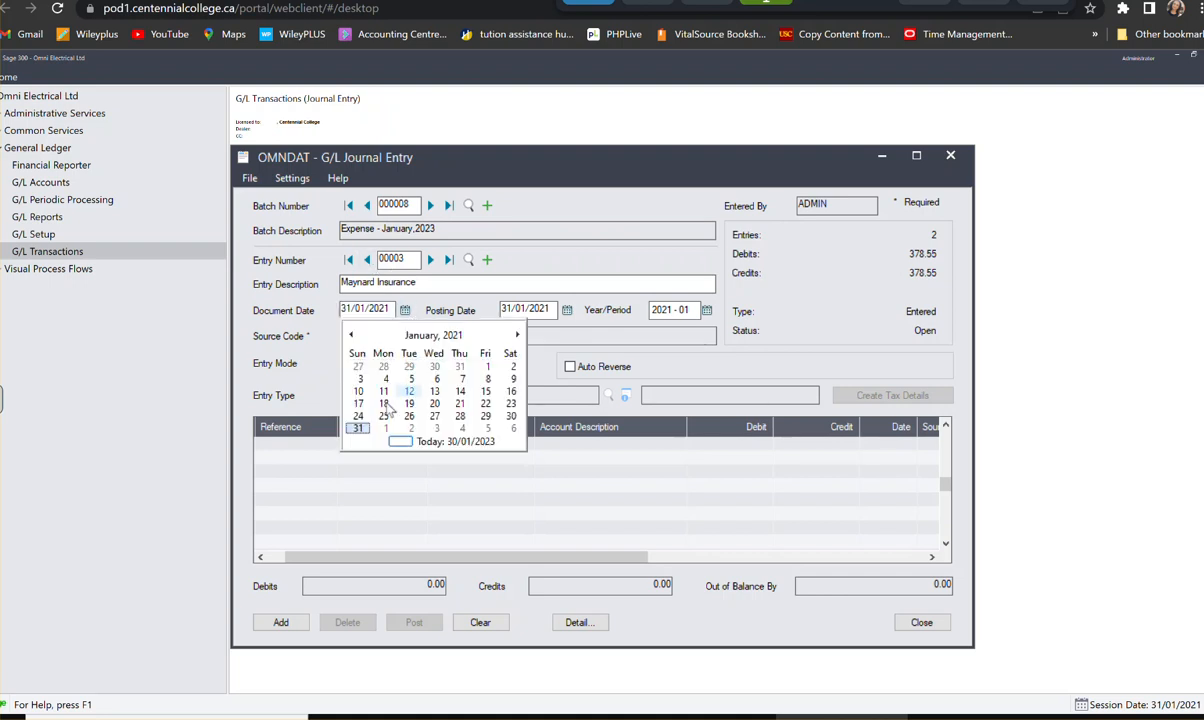
{"action": "left_click", "coordinate": [486, 393]}
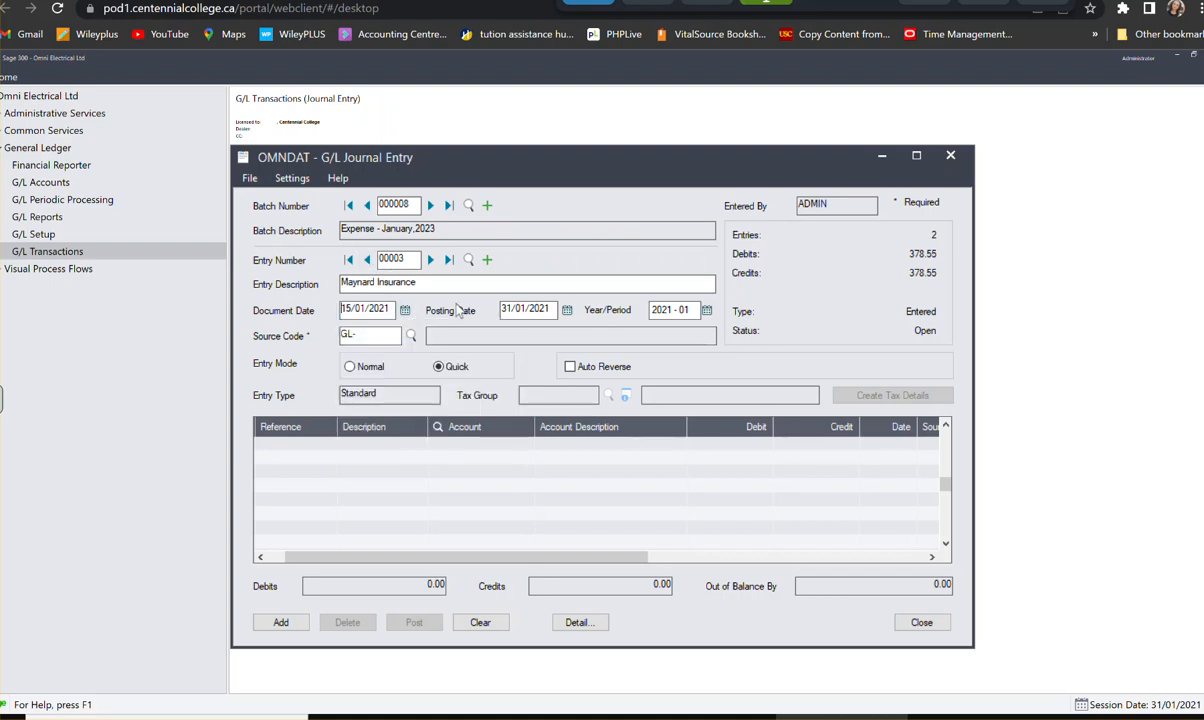
{"action": "left_click", "coordinate": [371, 338]}
{"action": "type", "text": "PU"}
{"action": "key", "text": "Tab"}
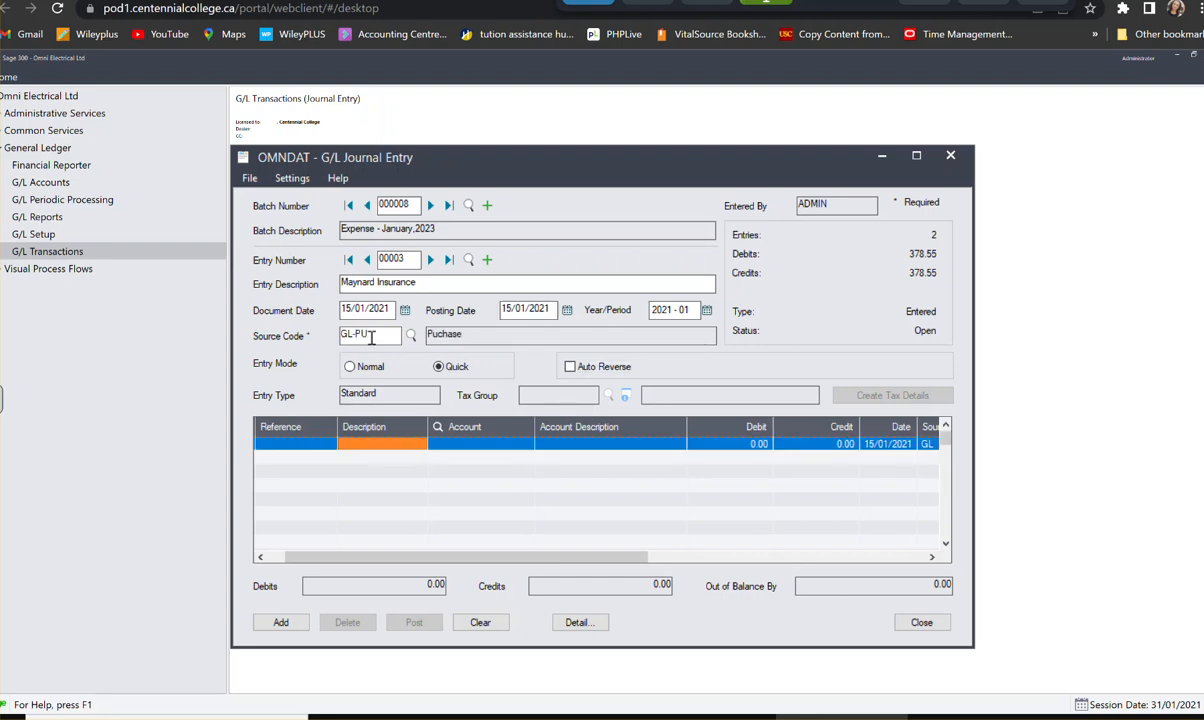
- Add the entry's first detail line with reference "I-97622" and description "Maynard Insurance"
{"action": "key", "text": "Left"}
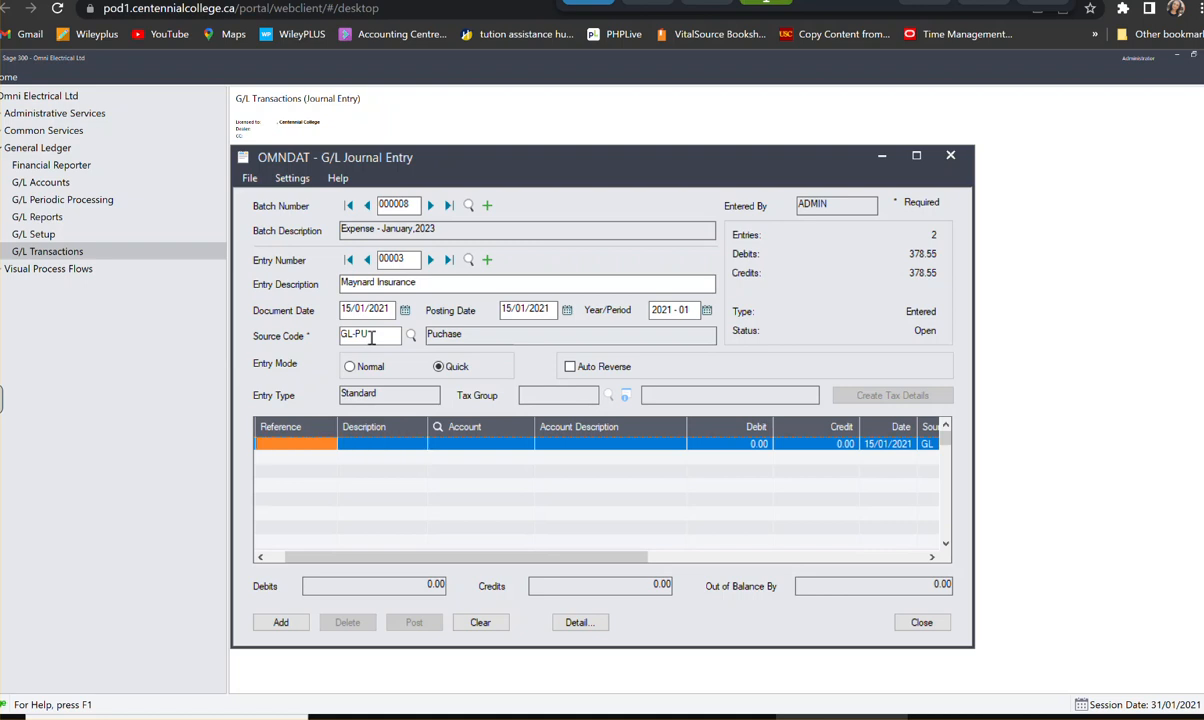
{"action": "type", "text": "I-5"}
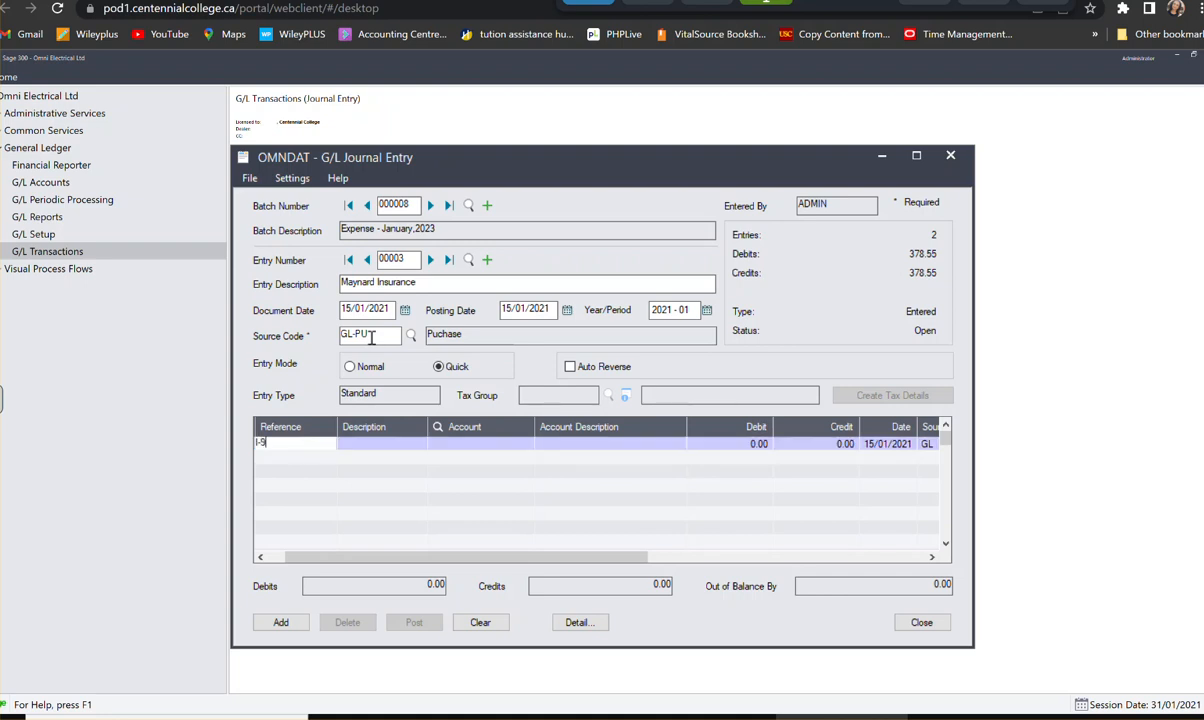
{"action": "type", "text": "7622"}
{"action": "key", "text": "Tab"}
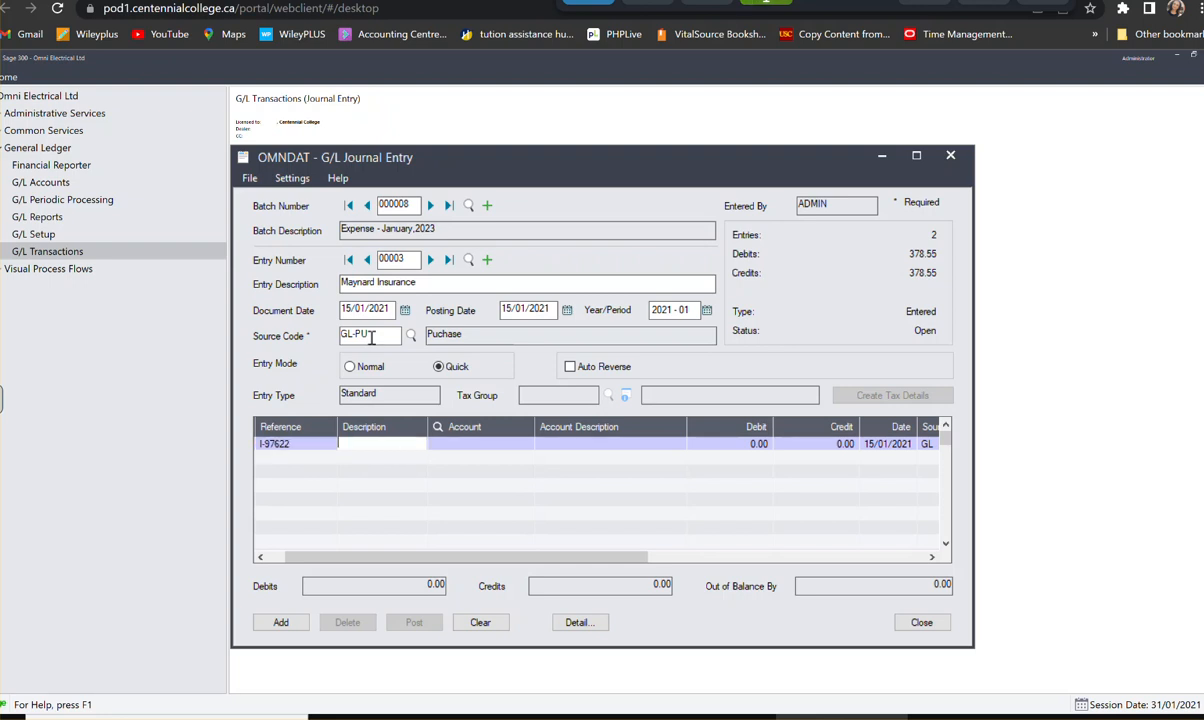
{"action": "type", "text": "Maynard Insurance"}
{"action": "key", "text": "Tab"}
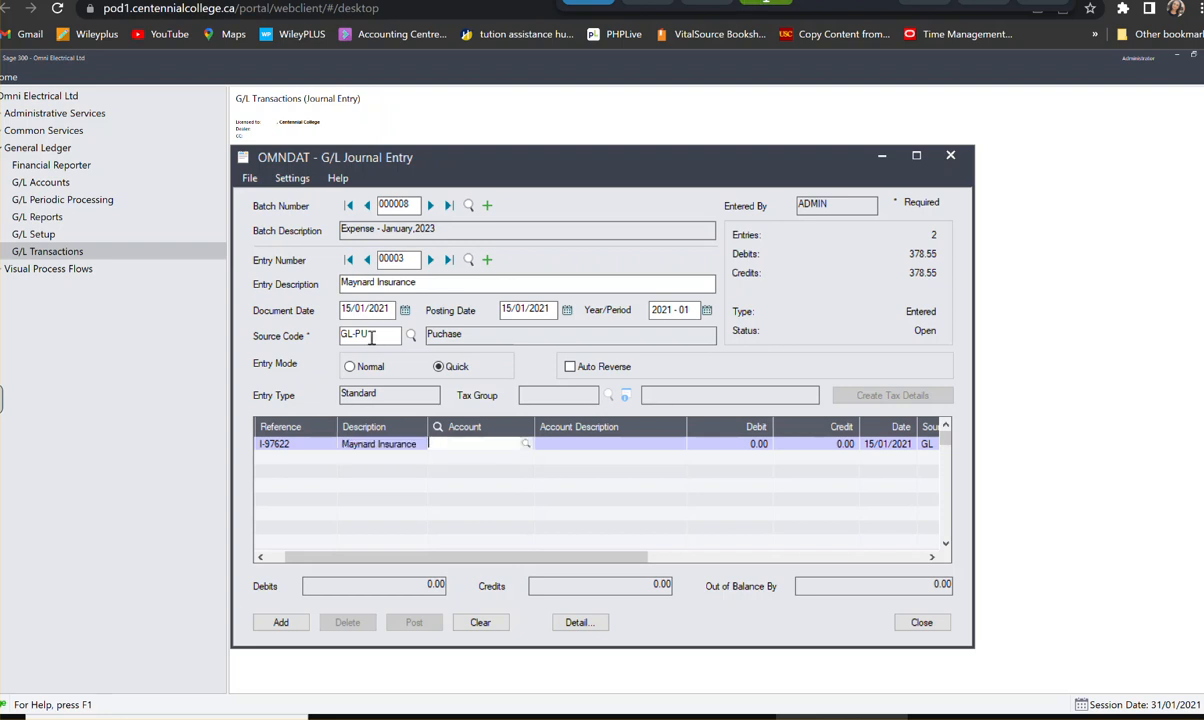
- Assign the first line to Insurance Expense account 6040 with a debit of 210.00, and start a second line
{"action": "type", "text": "60401"}
{"action": "key", "text": "BackSpace"}
{"action": "key", "text": "Tab"}
{"action": "type", "text": "21"}
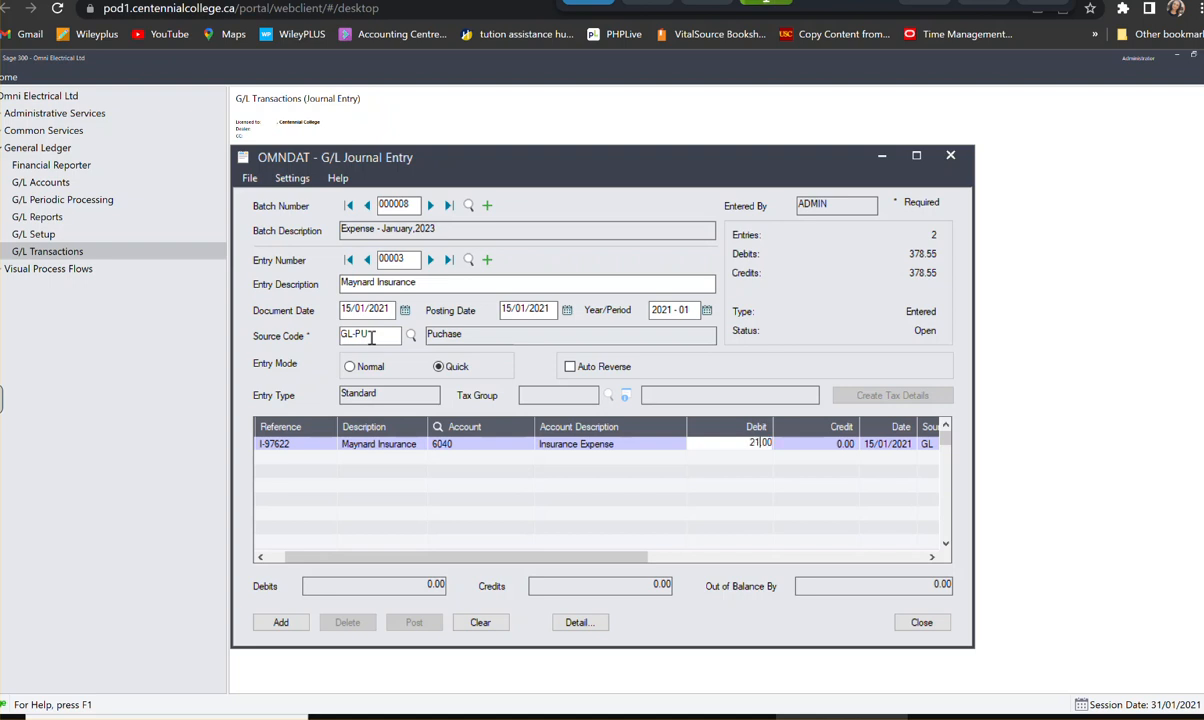
{"action": "type", "text": "0"}
{"action": "key", "text": "Tab"}
{"action": "key", "text": "Tab"}
{"action": "key", "text": "Tab"}
{"action": "key", "text": "Tab"}
{"action": "key", "text": "Tab"}
{"action": "key", "text": "Tab"}
{"action": "key", "text": "Tab"}
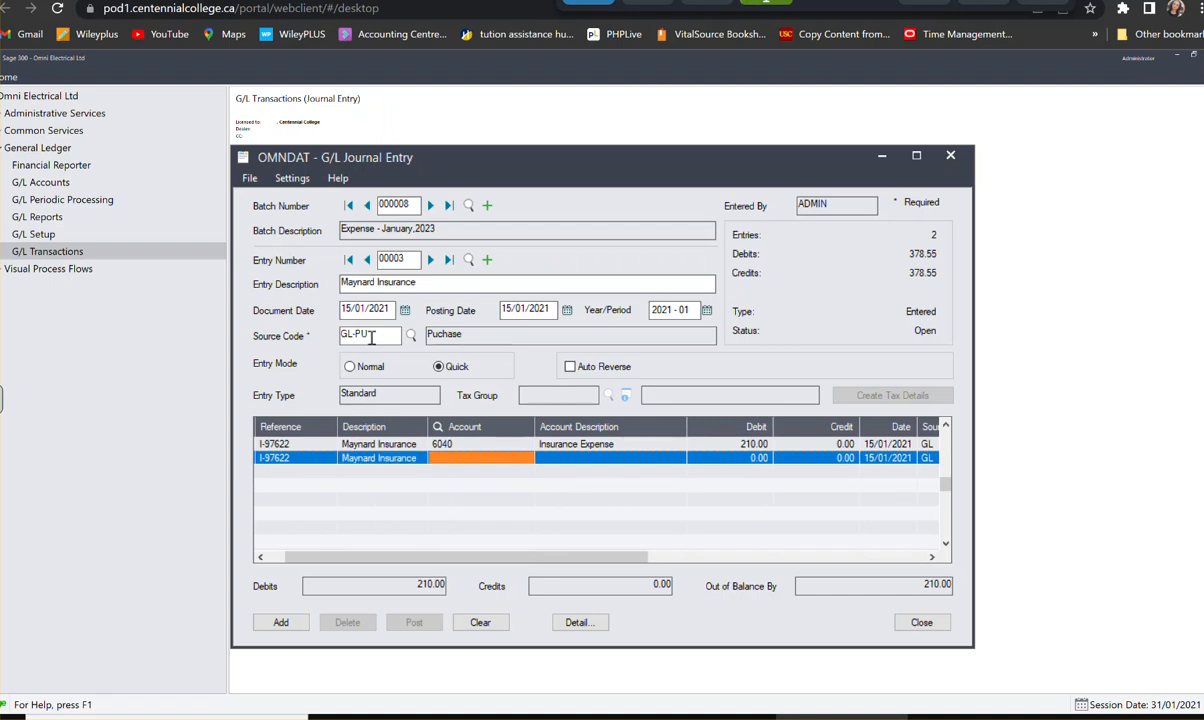
- Assign the second line to GST/HST Recoverable account 3110 with a debit of 27.30, and start a third line
{"action": "type", "text": "3110"}
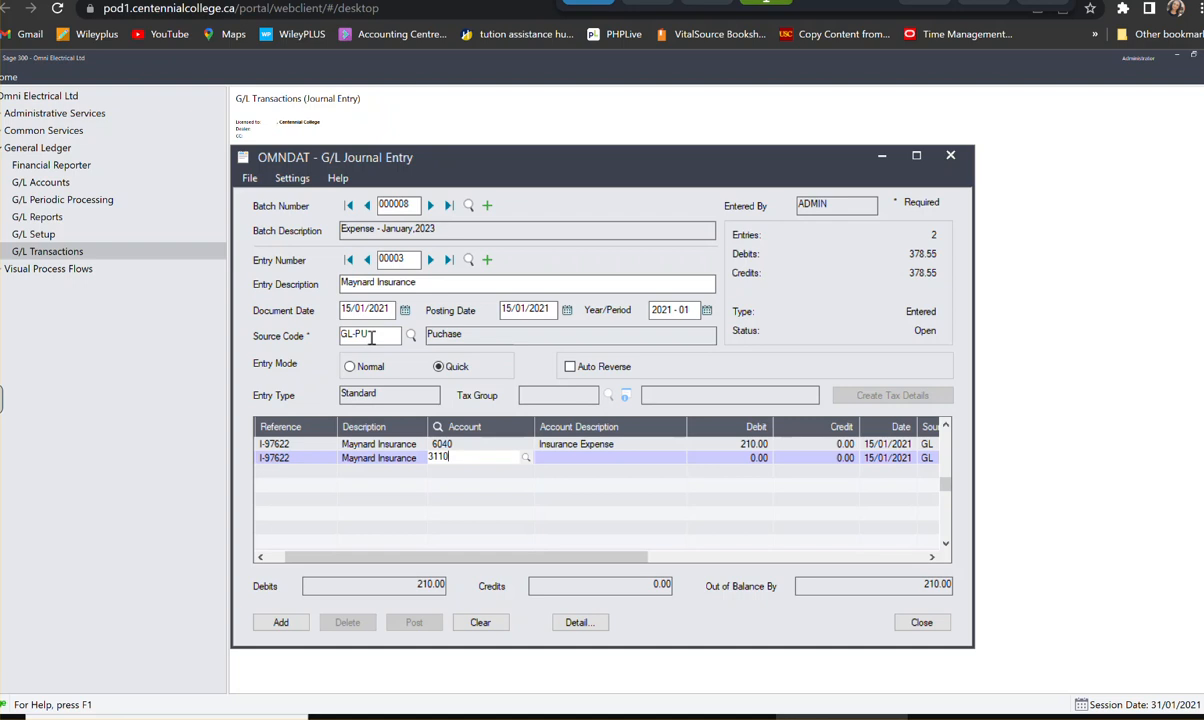
{"action": "key", "text": "Tab"}
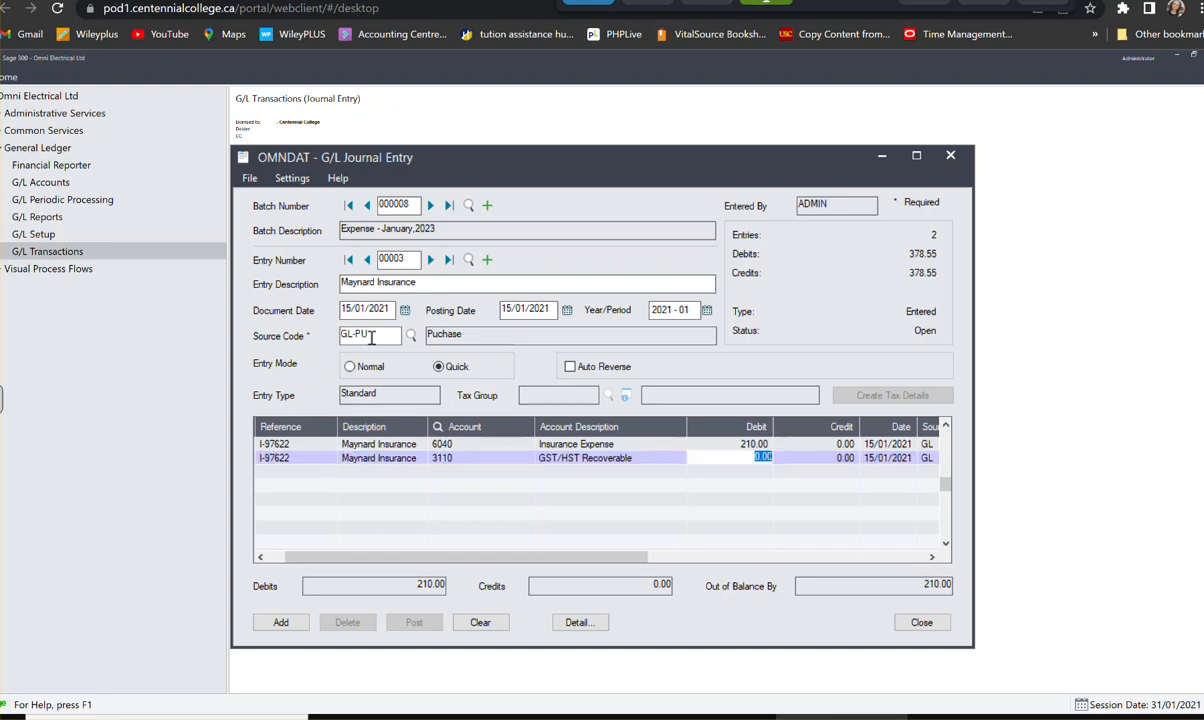
{"action": "type", "text": "2"}
{"action": "type", "text": "7.30"}
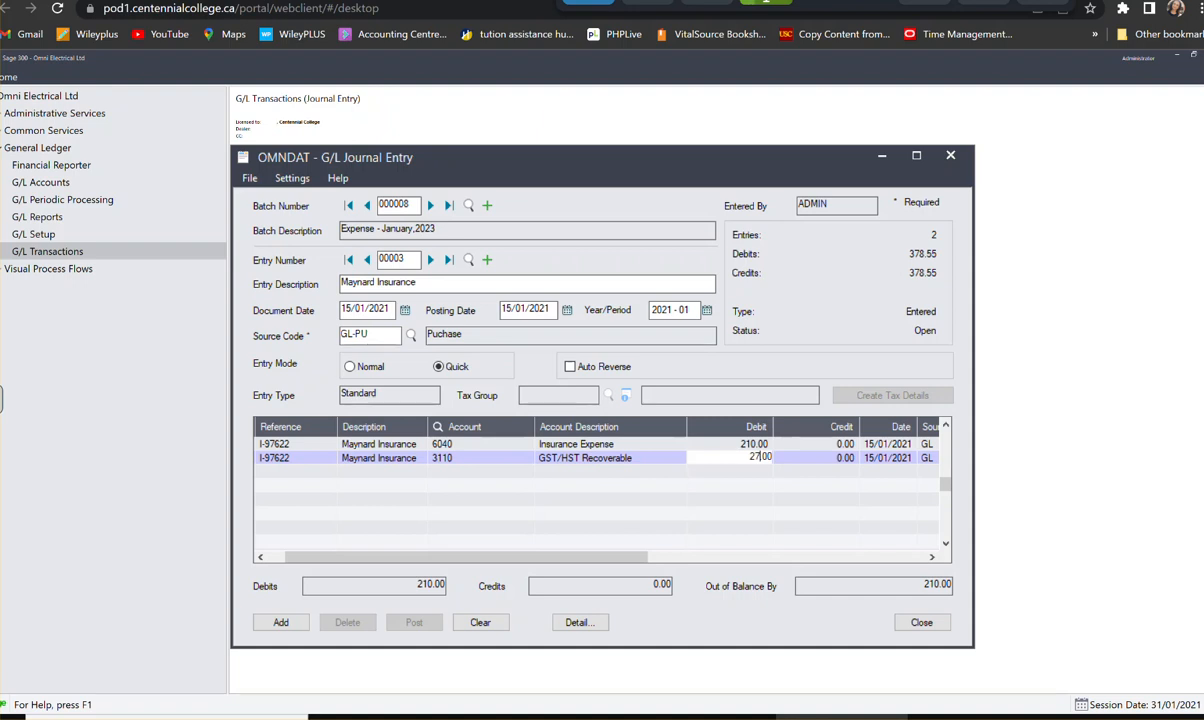
{"action": "key", "text": "Tab"}
{"action": "key", "text": "Tab"}
{"action": "key", "text": "Tab"}
{"action": "key", "text": "Tab"}
{"action": "key", "text": "Tab"}
{"action": "key", "text": "Tab"}
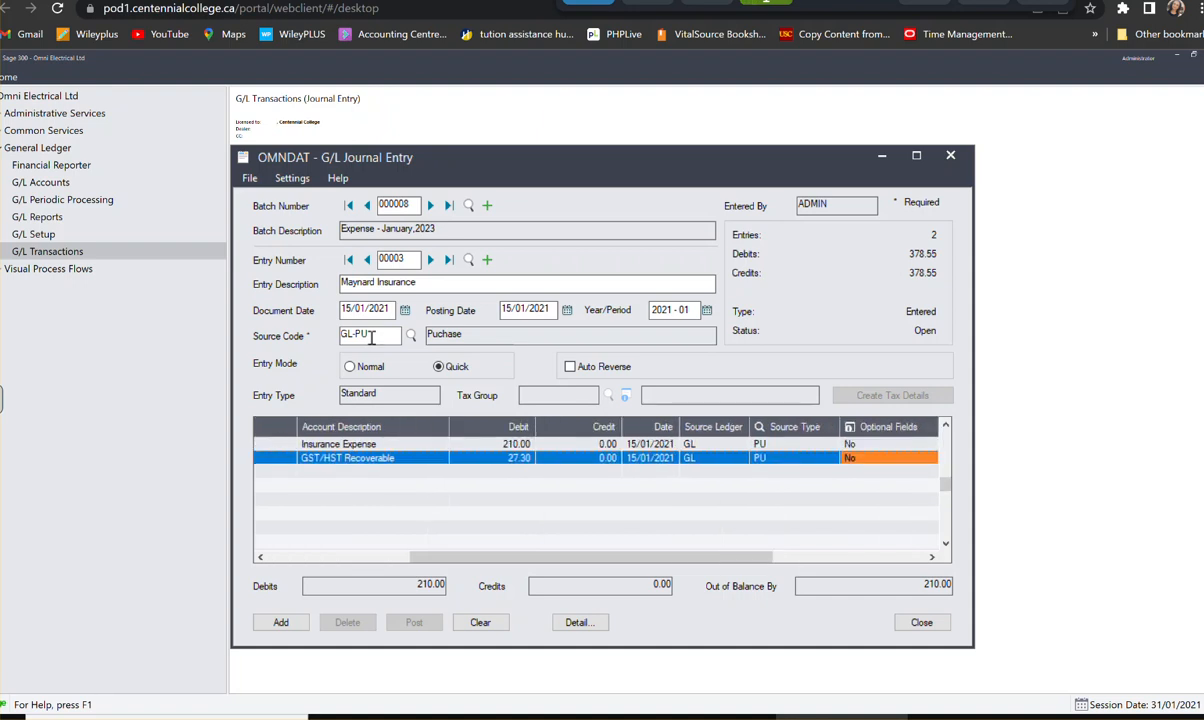
{"action": "key", "text": "Tab"}
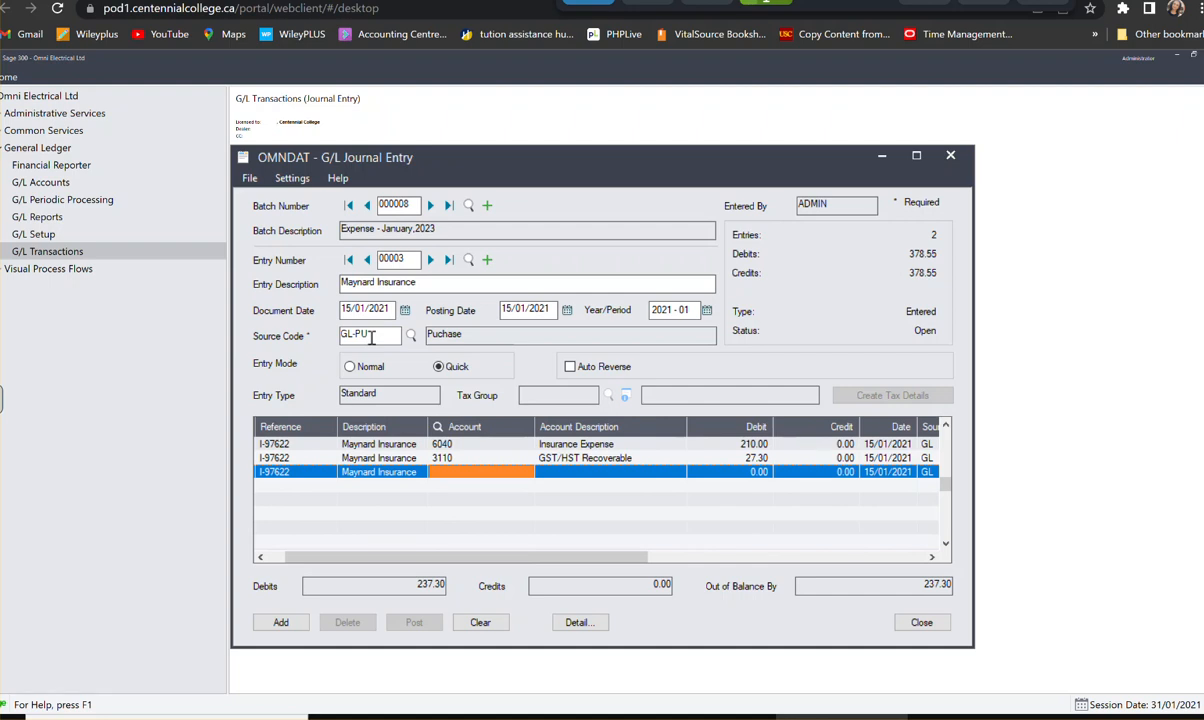
- Assign the third line to Accounts Payable account 3000 with a credit of 237.30, and add the entry to the batch
{"action": "type", "text": "3000"}
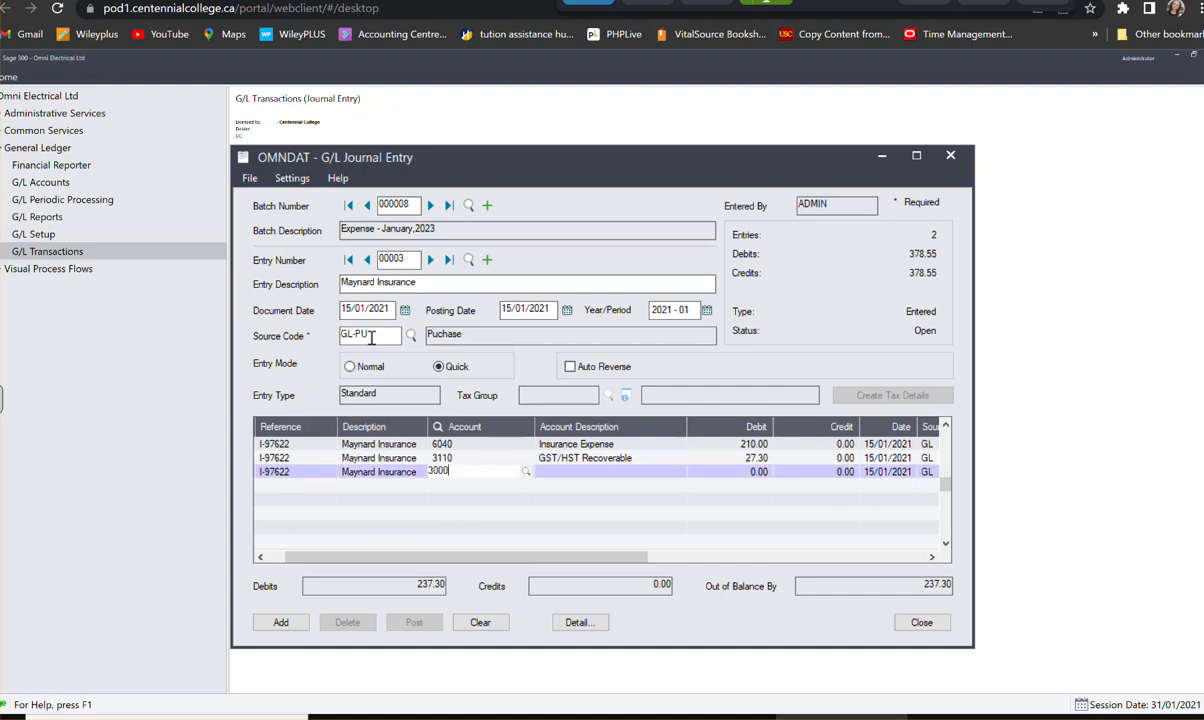
{"action": "key", "text": "Tab"}
{"action": "key", "text": "Tab"}
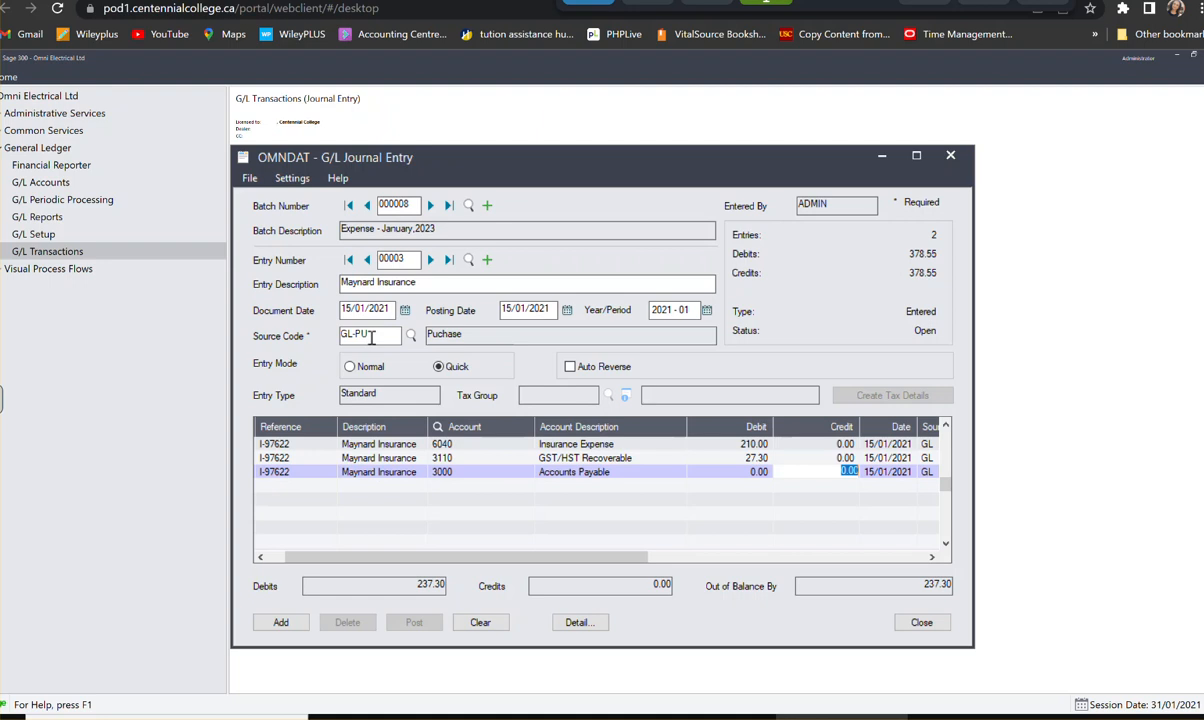
{"action": "type", "text": "237.3"}
{"action": "key", "text": "Tab"}
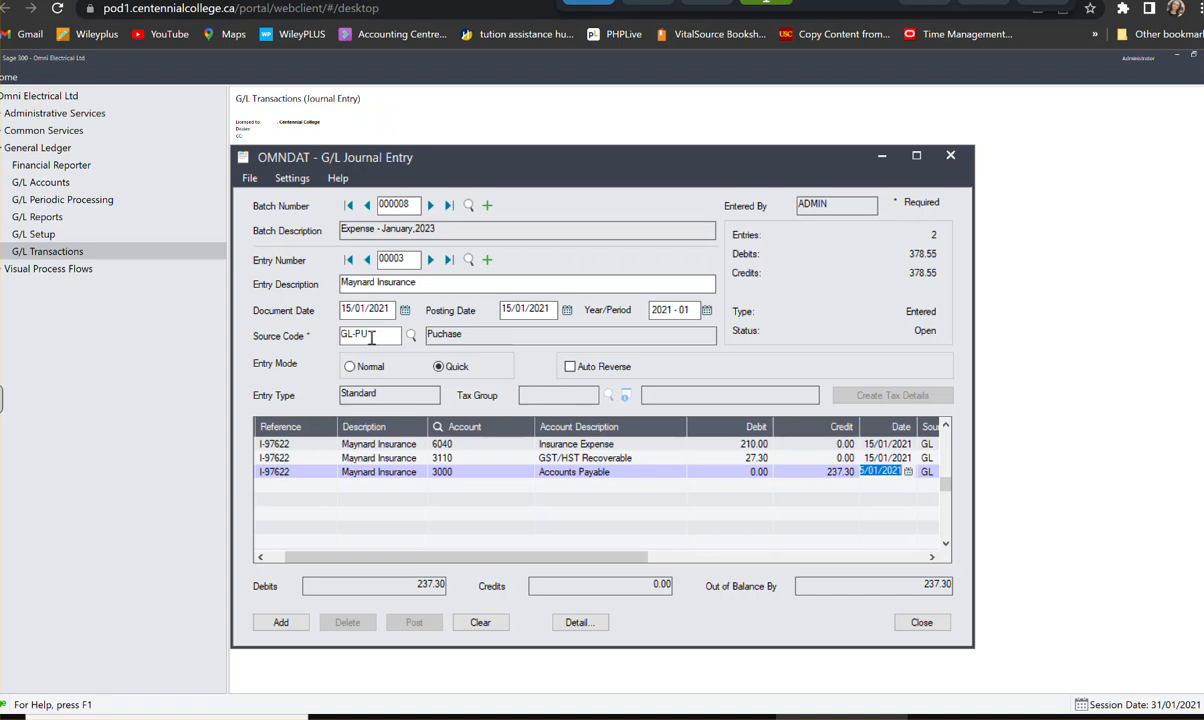
{"action": "key", "text": "Tab"}
{"action": "key", "text": "Tab"}
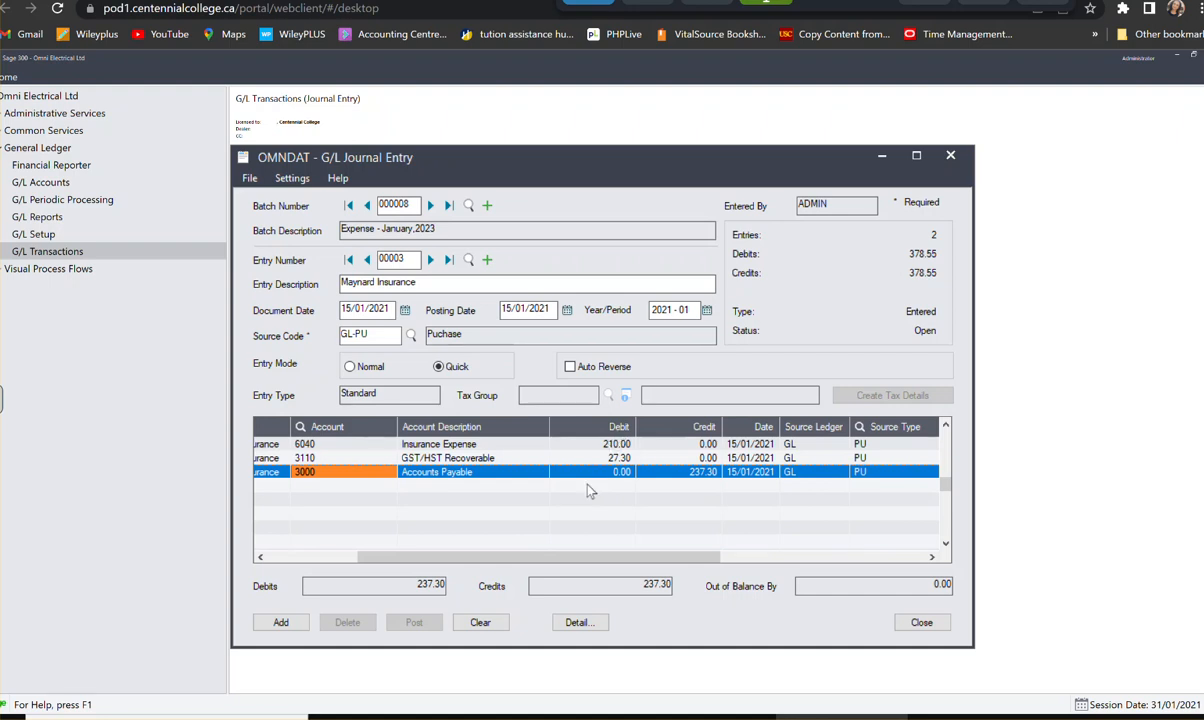
{"action": "left_click", "coordinate": [281, 622]}
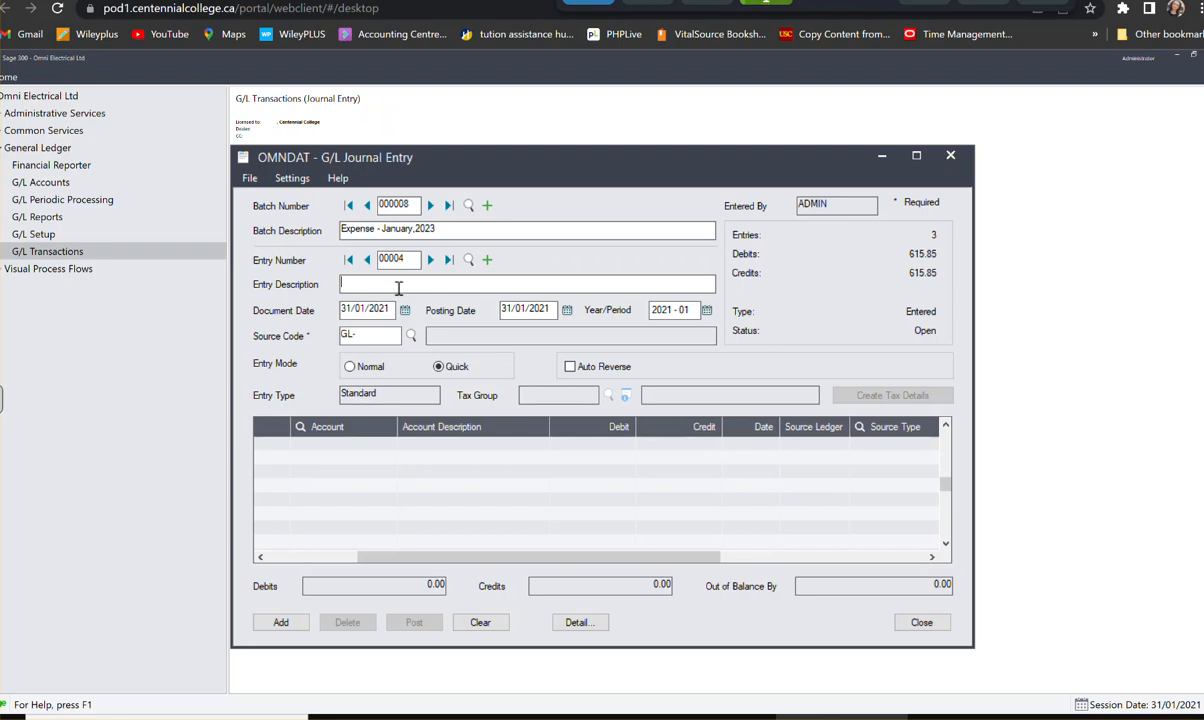
- Fill in the new entry's header with description "BellCanada", document date 21/01/2021 and source code GL-PU
{"action": "type", "text": "BEll Cana"}
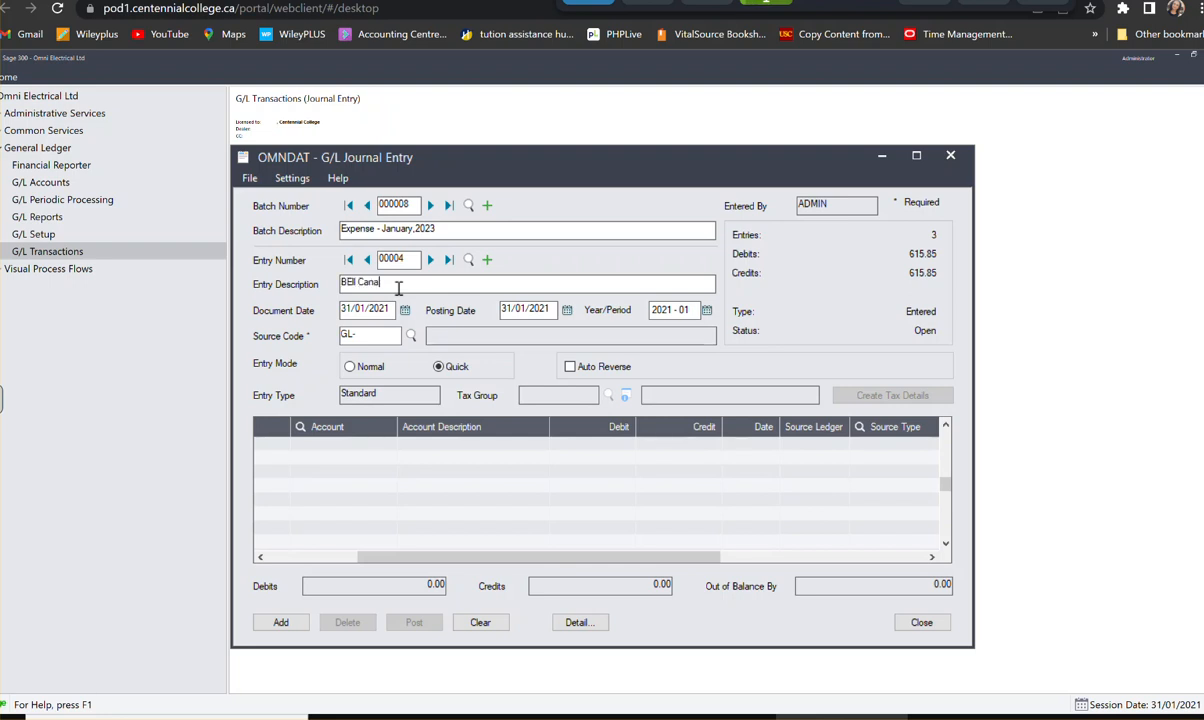
{"action": "key", "text": "BackSpace"}
{"action": "key", "text": "BackSpace"}
{"action": "key", "text": "BackSpace"}
{"action": "key", "text": "BackSpace"}
{"action": "key", "text": "BackSpace"}
{"action": "key", "text": "BackSpace"}
{"action": "key", "text": "BackSpace"}
{"action": "key", "text": "BackSpace"}
{"action": "type", "text": "ellCanada"}
{"action": "left_click", "coordinate": [404, 310]}
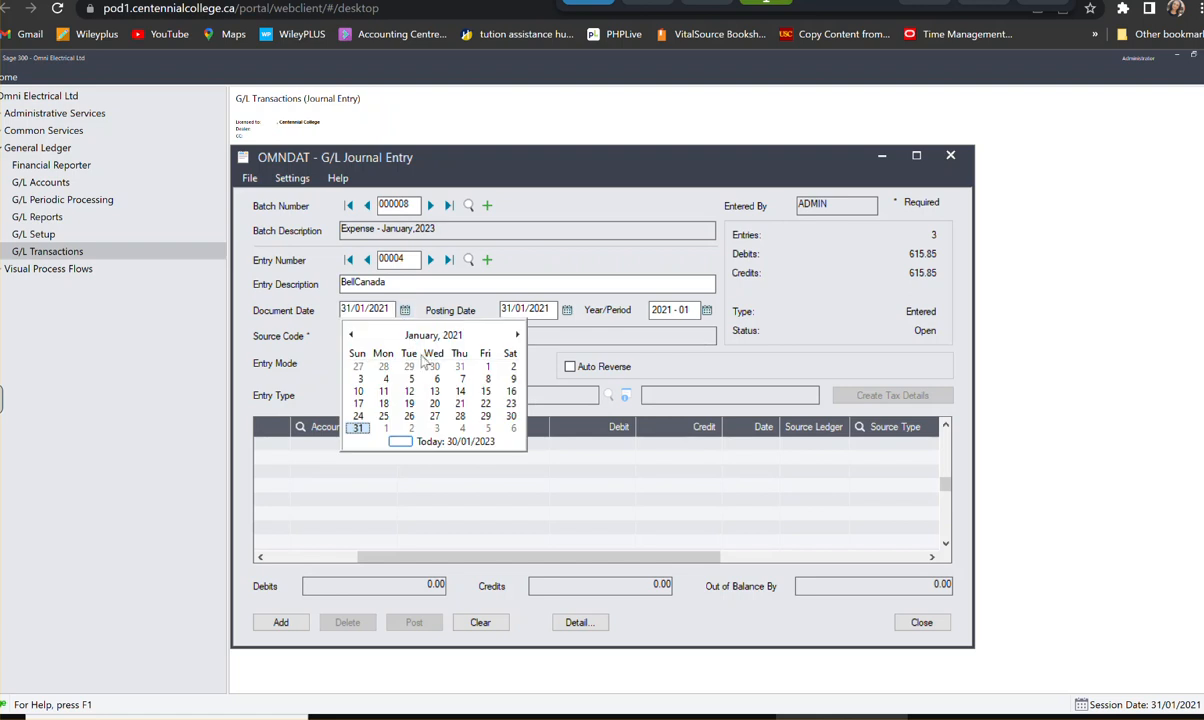
{"action": "left_click", "coordinate": [460, 403]}
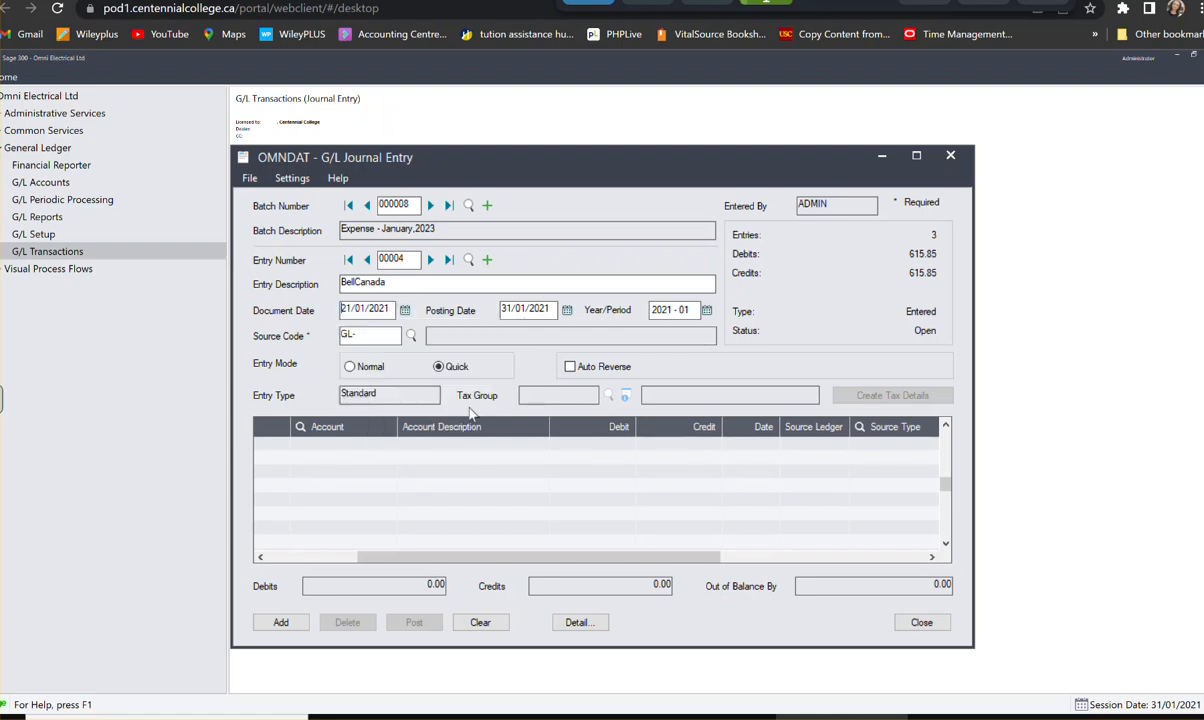
{"action": "left_click", "coordinate": [373, 336]}
{"action": "type", "text": "PU"}
- Add the entry's first detail line with reference "Inv012119" and description "Bell Canada"
{"action": "left_click", "coordinate": [270, 449]}
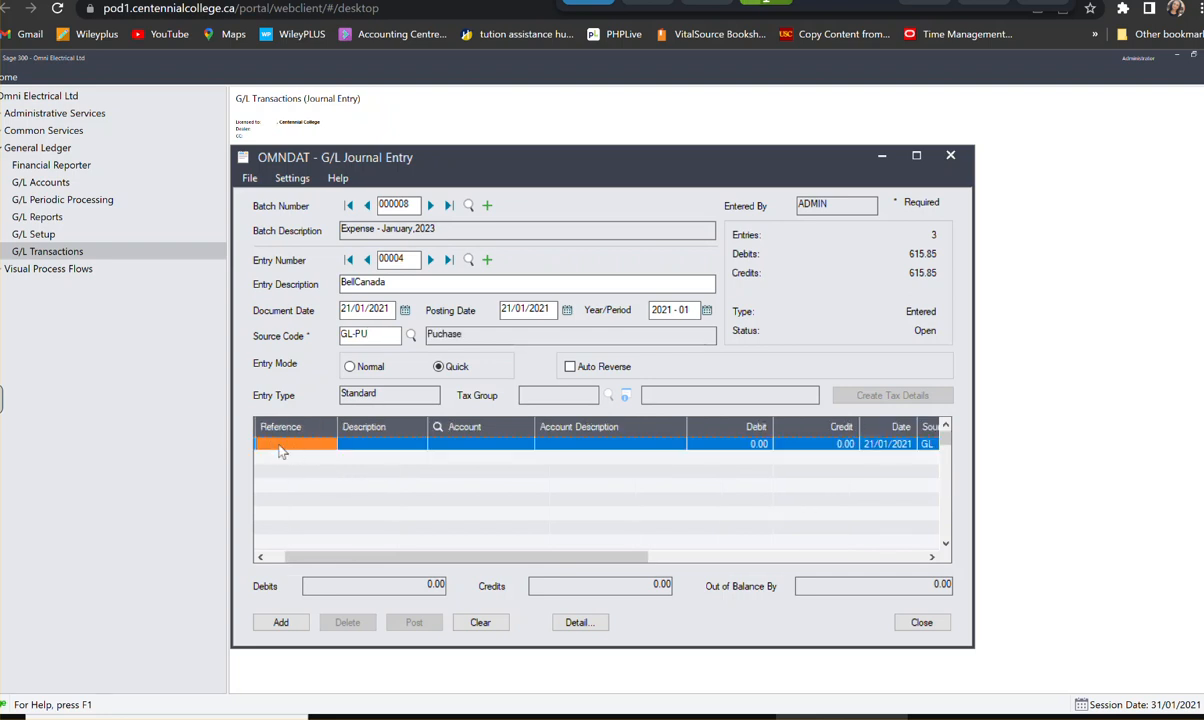
{"action": "type", "text": "Inv"}
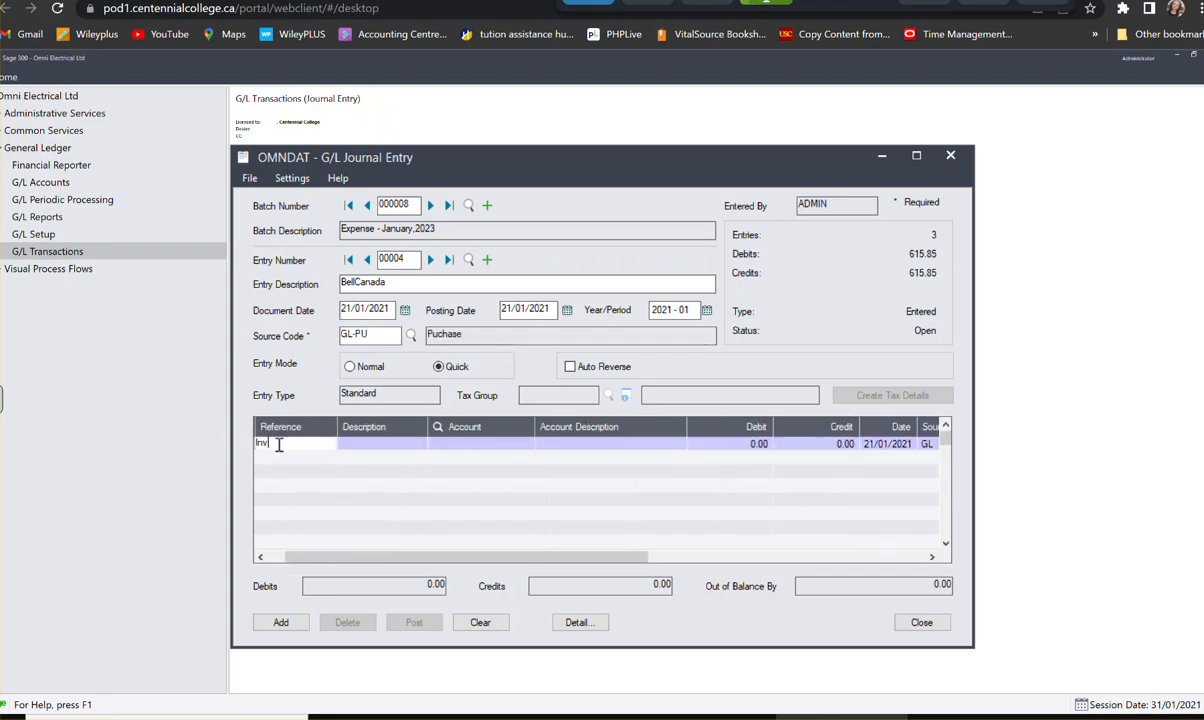
{"action": "type", "text": "012119"}
{"action": "key", "text": "Tab"}
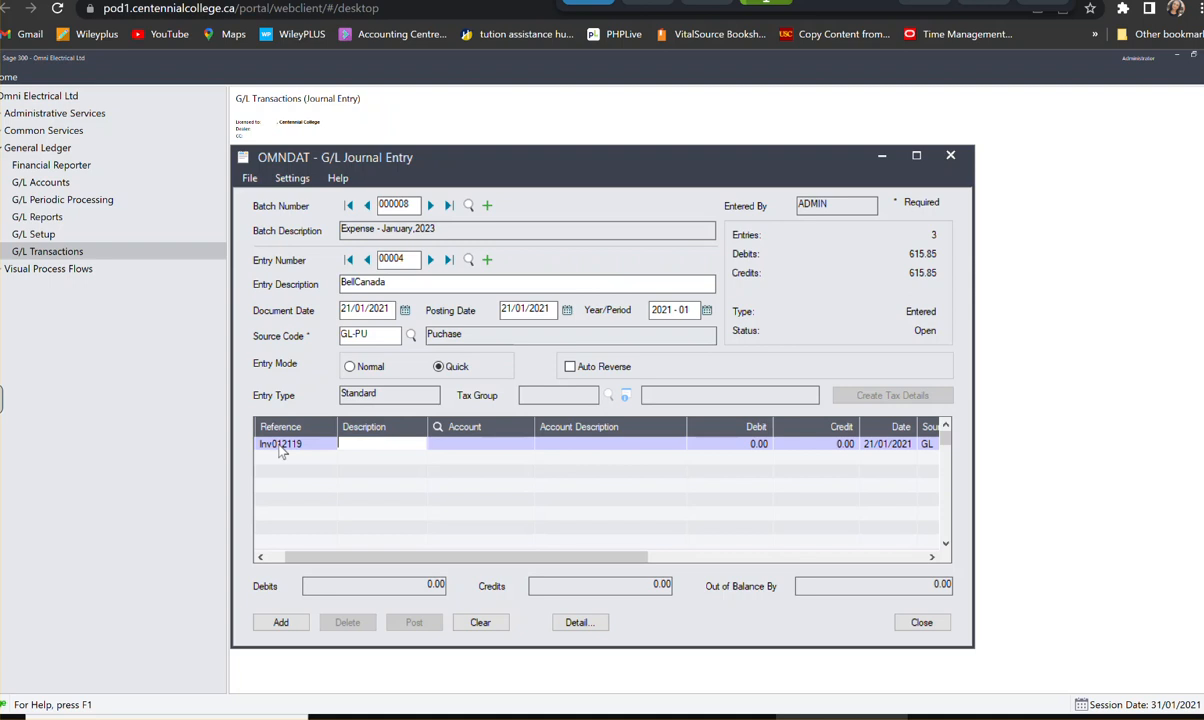
{"action": "type", "text": "Bell Canada"}
{"action": "key", "text": "Tab"}
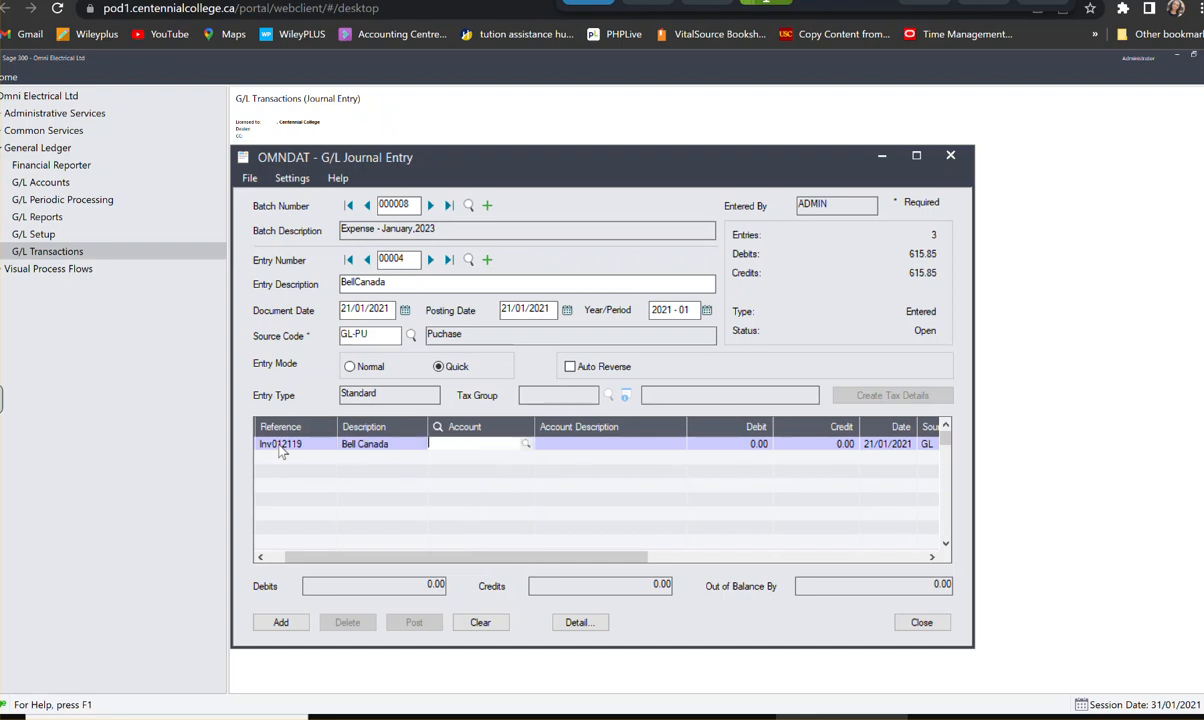
- Assign the first line to Telephone Expense account 6020 with a debit of 124.00, and start a second line
{"action": "type", "text": "6020"}
{"action": "key", "text": "Tab"}
{"action": "type", "text": "124"}
{"action": "key", "text": "Tab"}
{"action": "key", "text": "Tab"}
{"action": "key", "text": "Tab"}
{"action": "key", "text": "Tab"}
{"action": "key", "text": "Tab"}
{"action": "key", "text": "Tab"}
{"action": "key", "text": "Tab"}
{"action": "key", "text": "Tab"}
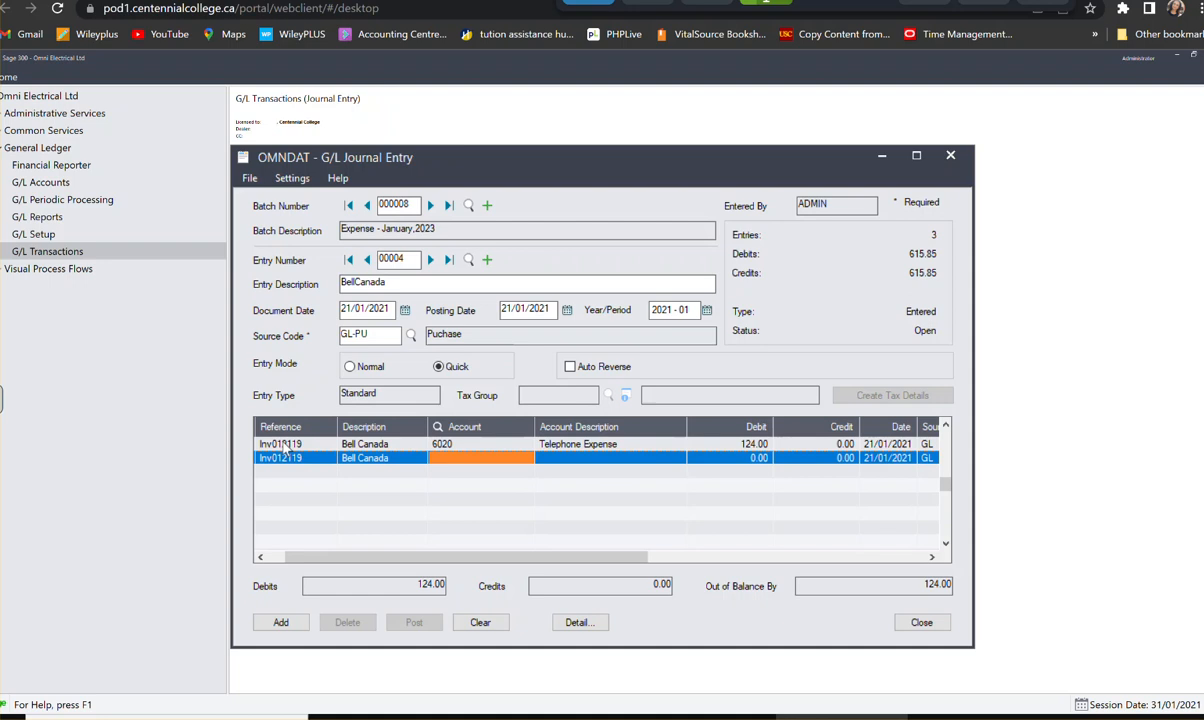
- Assign the second line to GST/HST Recoverable account 3110 with a debit of 16.12, and start a third line
{"action": "type", "text": "3110"}
{"action": "key", "text": "Tab"}
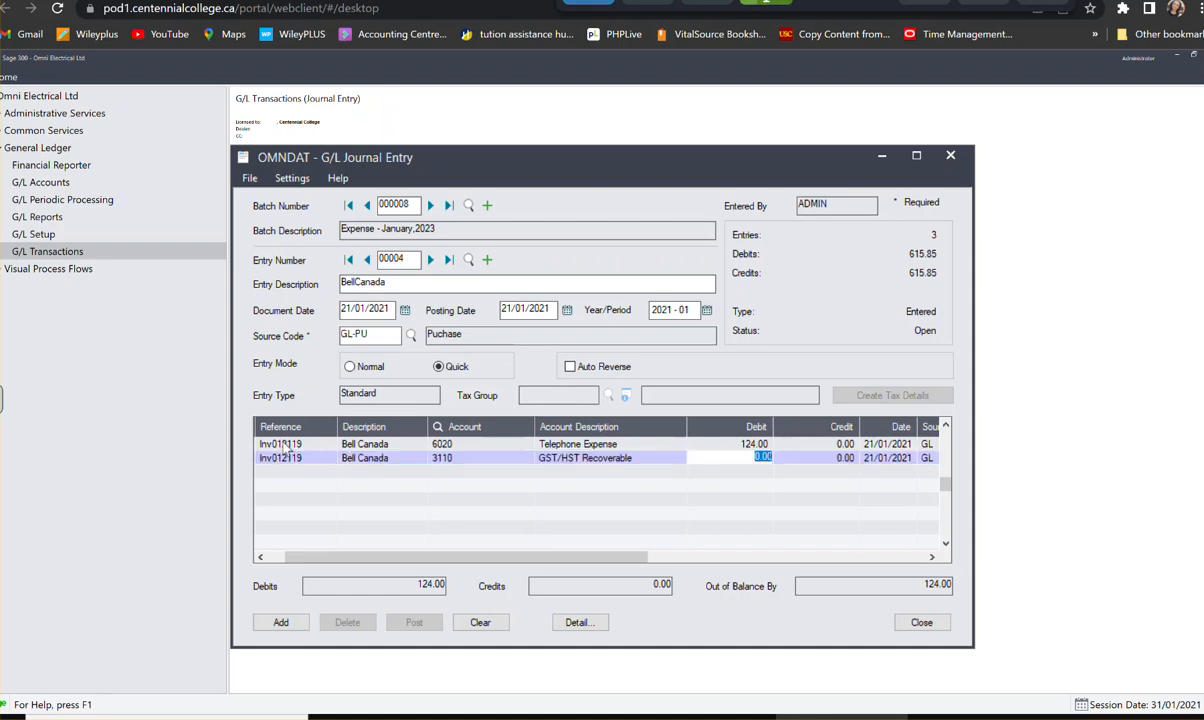
{"action": "type", "text": "16.12"}
{"action": "key", "text": "Tab"}
{"action": "key", "text": "Tab"}
{"action": "key", "text": "Tab"}
{"action": "key", "text": "Tab"}
{"action": "key", "text": "Tab"}
{"action": "key", "text": "Tab"}
{"action": "key", "text": "Tab"}
{"action": "key", "text": "Tab"}
{"action": "key", "text": "Tab"}
- Assign the third line to Accounts Payable account 3000 with a credit of 140.12, and add the entry to the batch
{"action": "type", "text": "3000"}
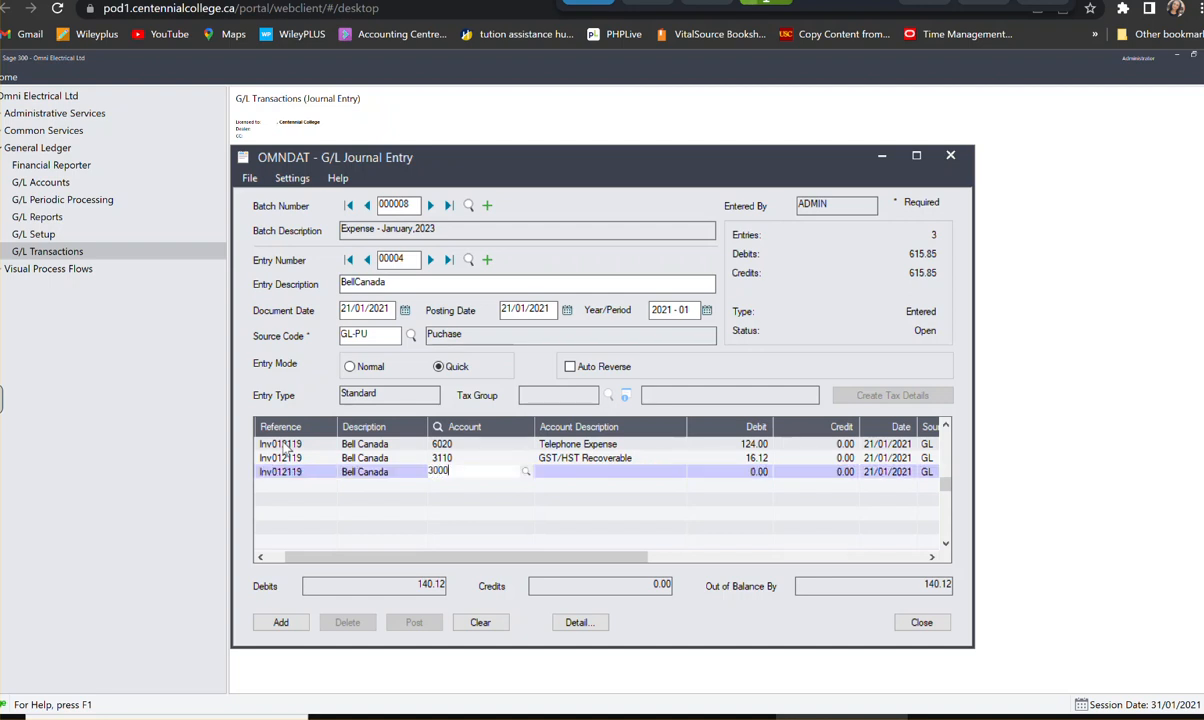
{"action": "key", "text": "Tab"}
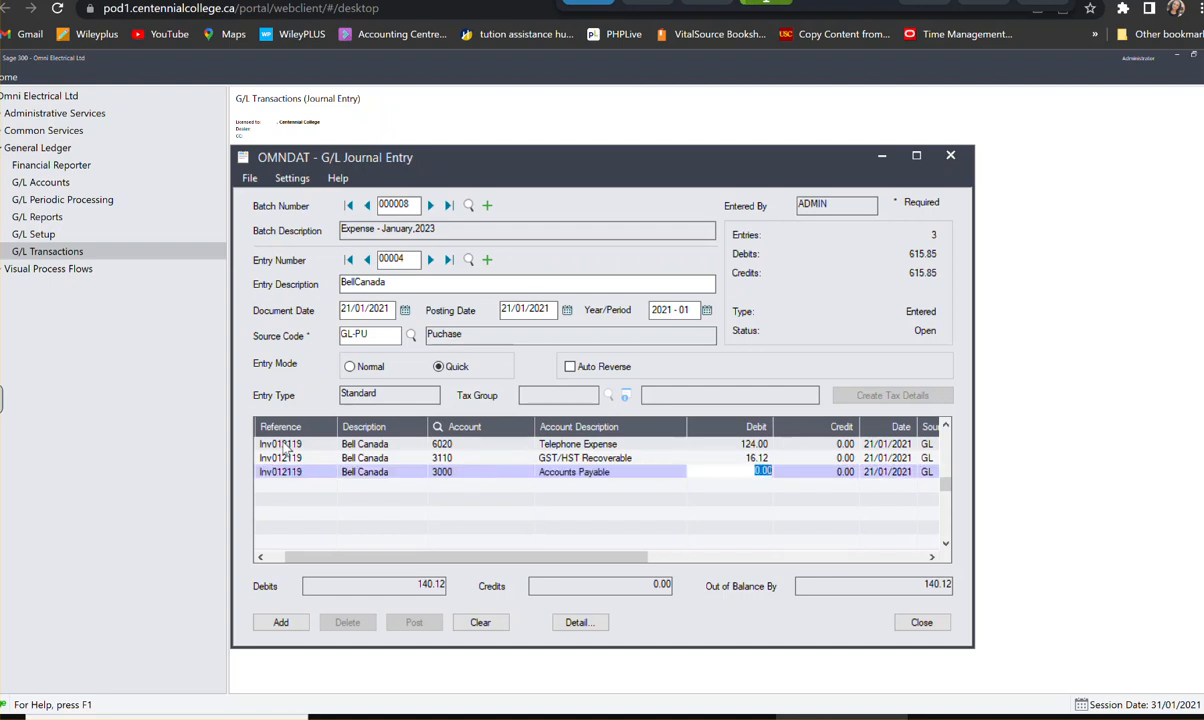
{"action": "key", "text": "Tab"}
{"action": "type", "text": "140.12"}
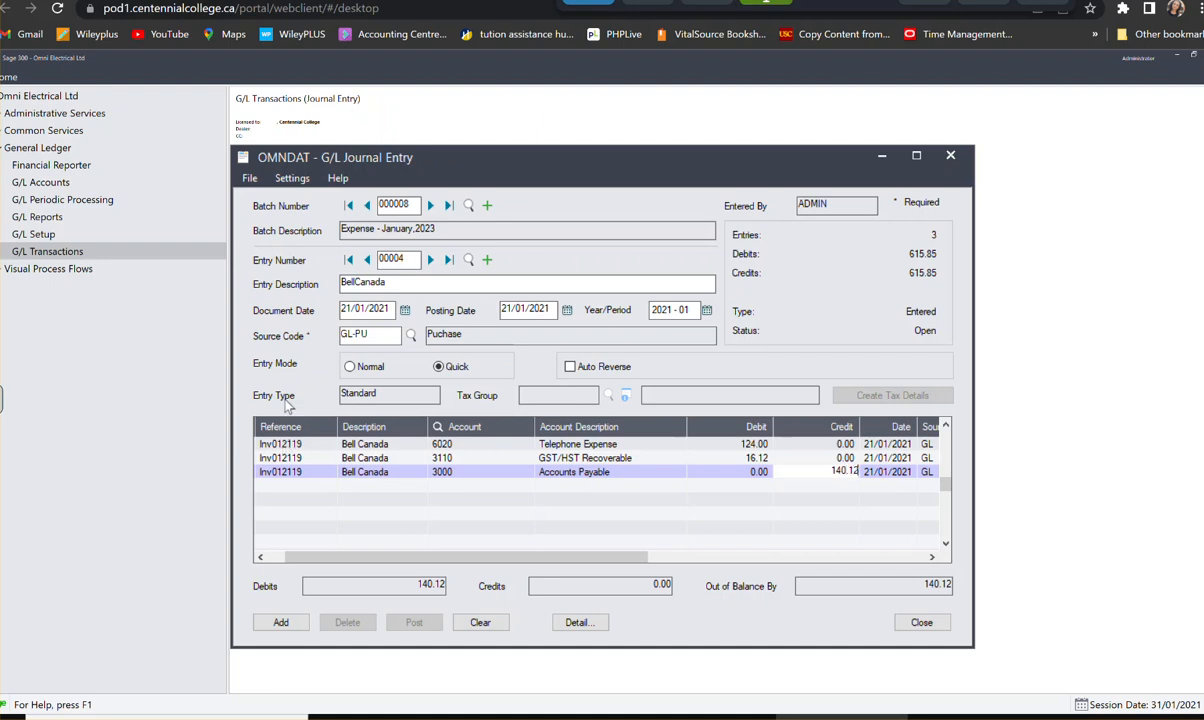
{"action": "key", "text": "Return"}
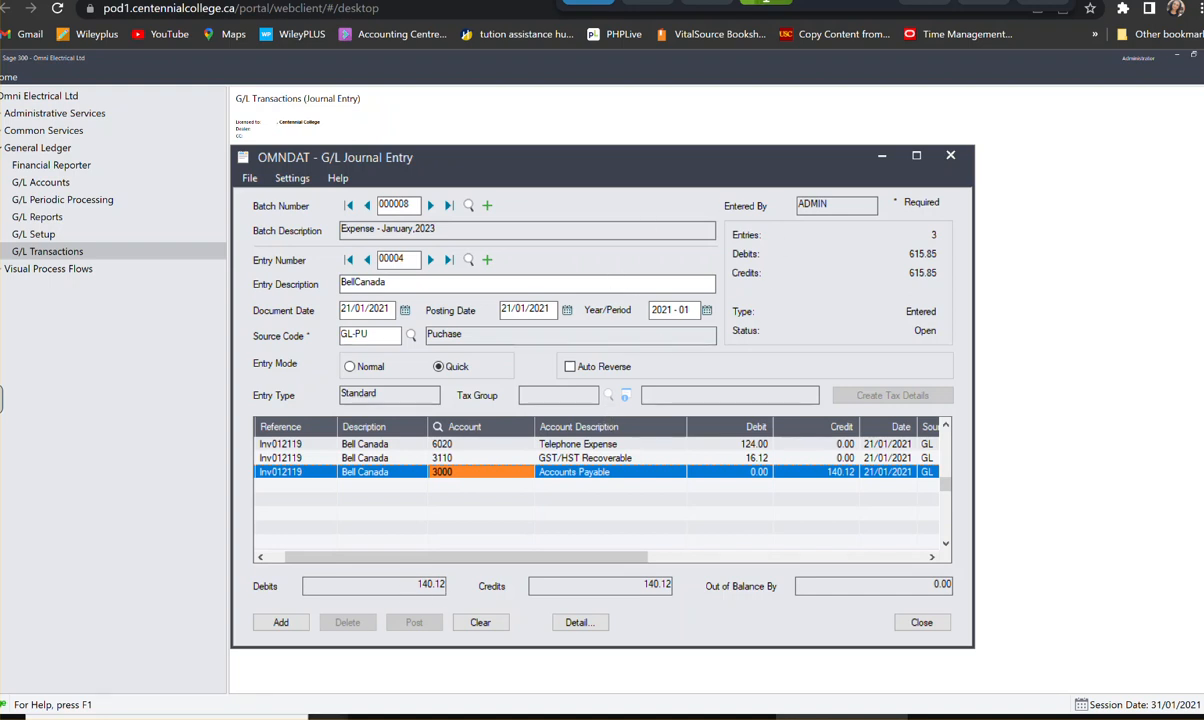
{"action": "left_click", "coordinate": [272, 620]}
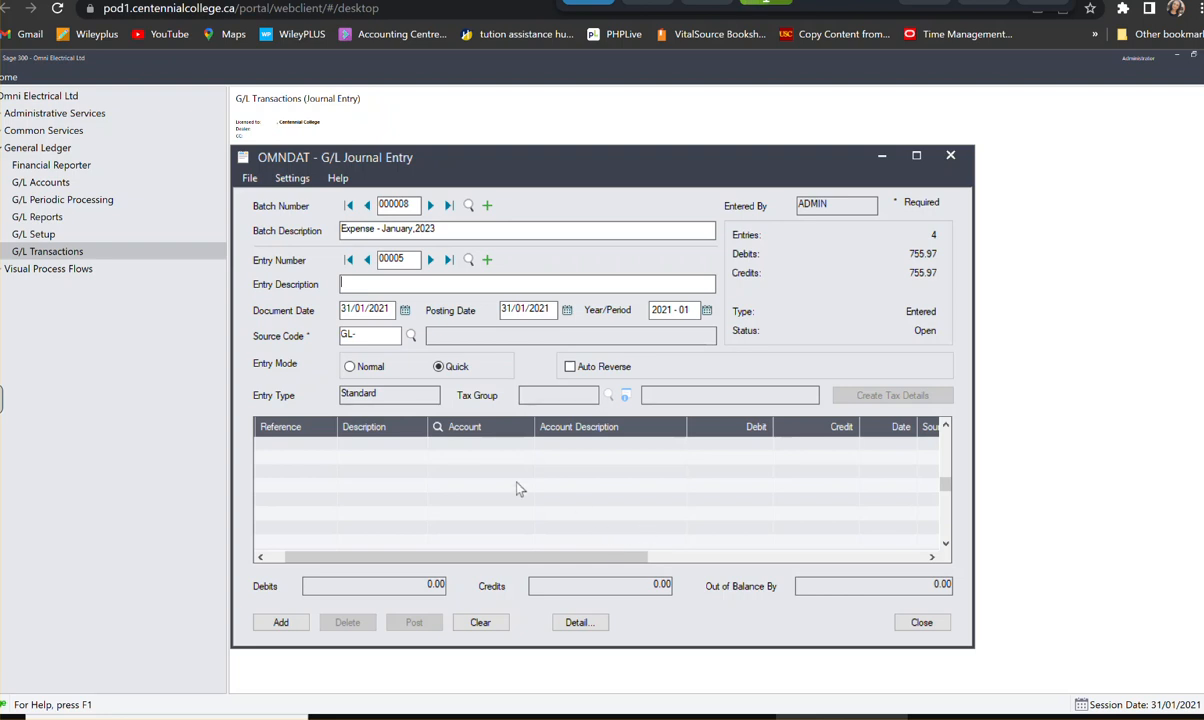
- Start an export of the journal entries and set the export type to Single CSV File
{"action": "left_click", "coordinate": [251, 181]}
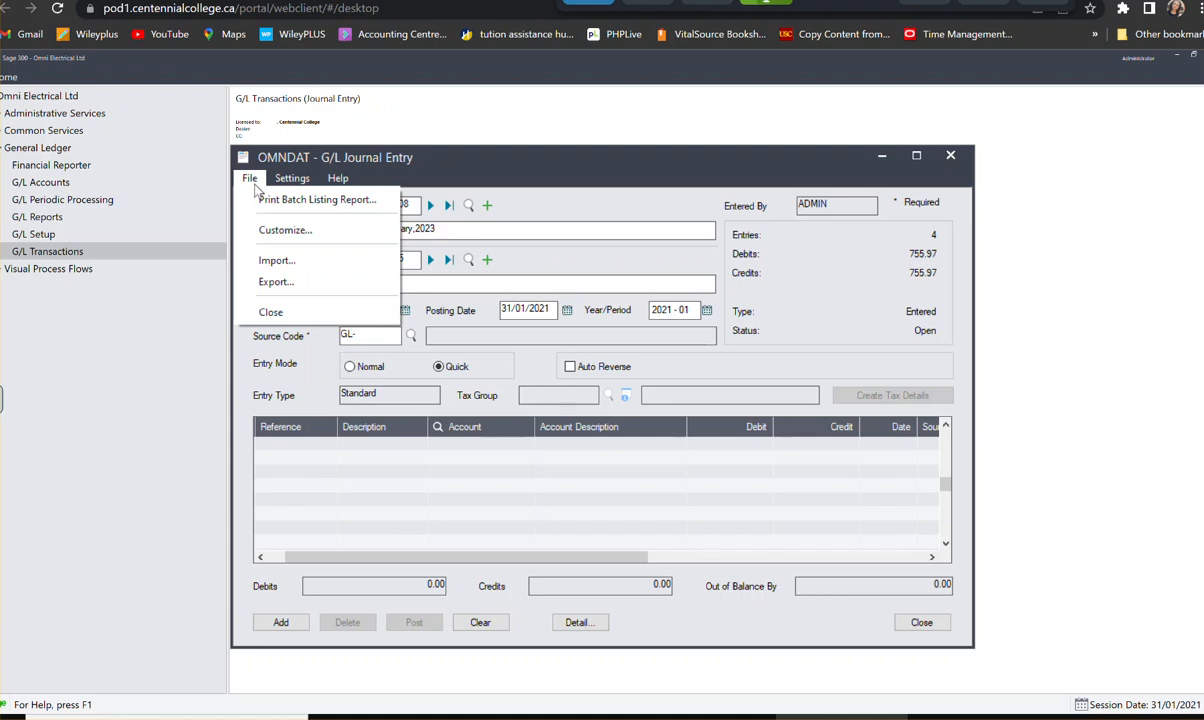
{"action": "left_click", "coordinate": [275, 282]}
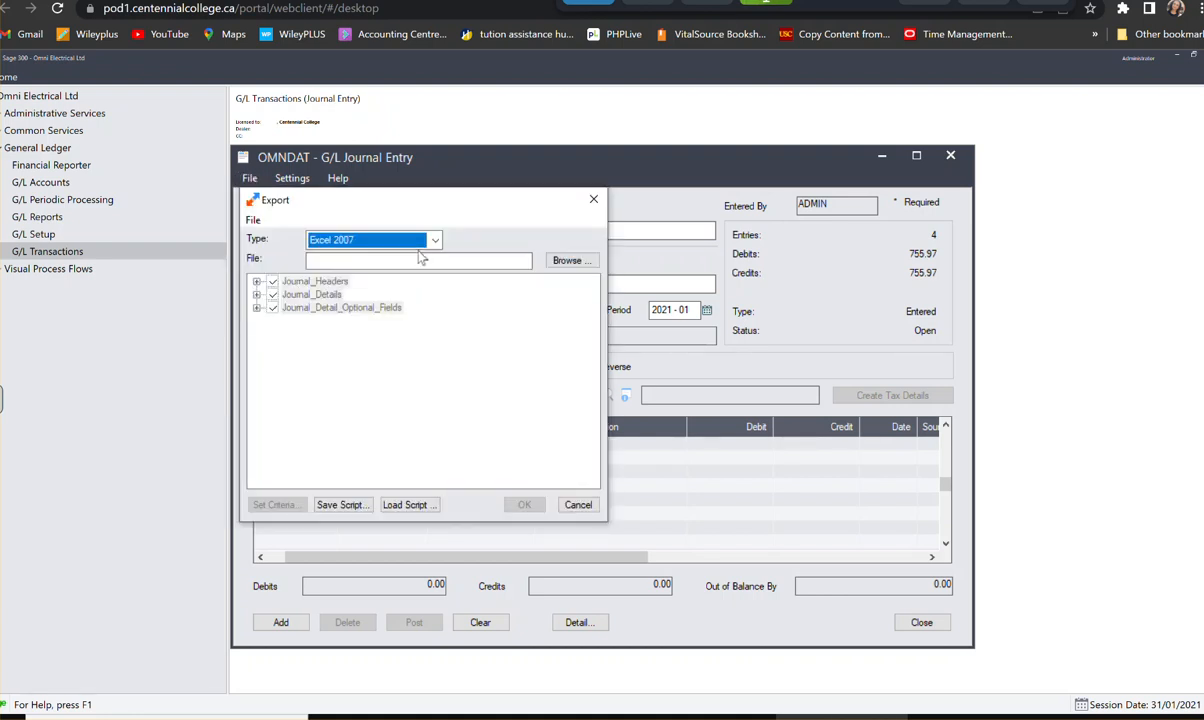
{"action": "left_click", "coordinate": [435, 241]}
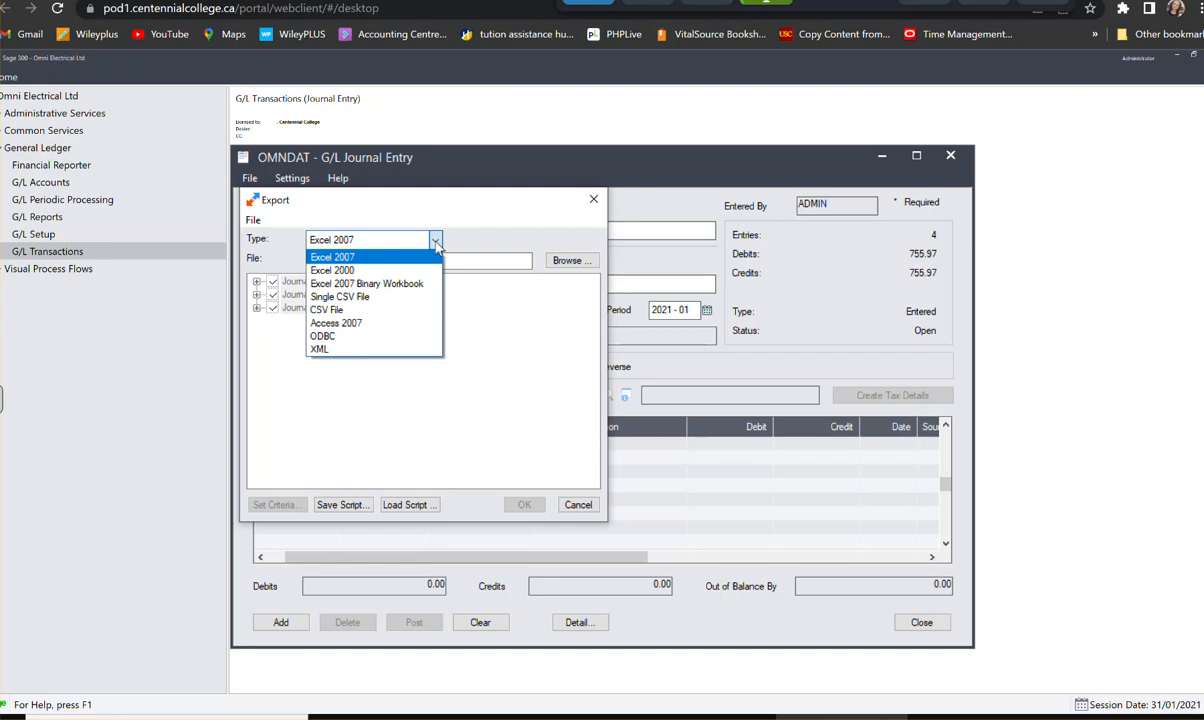
{"action": "left_click", "coordinate": [392, 299]}
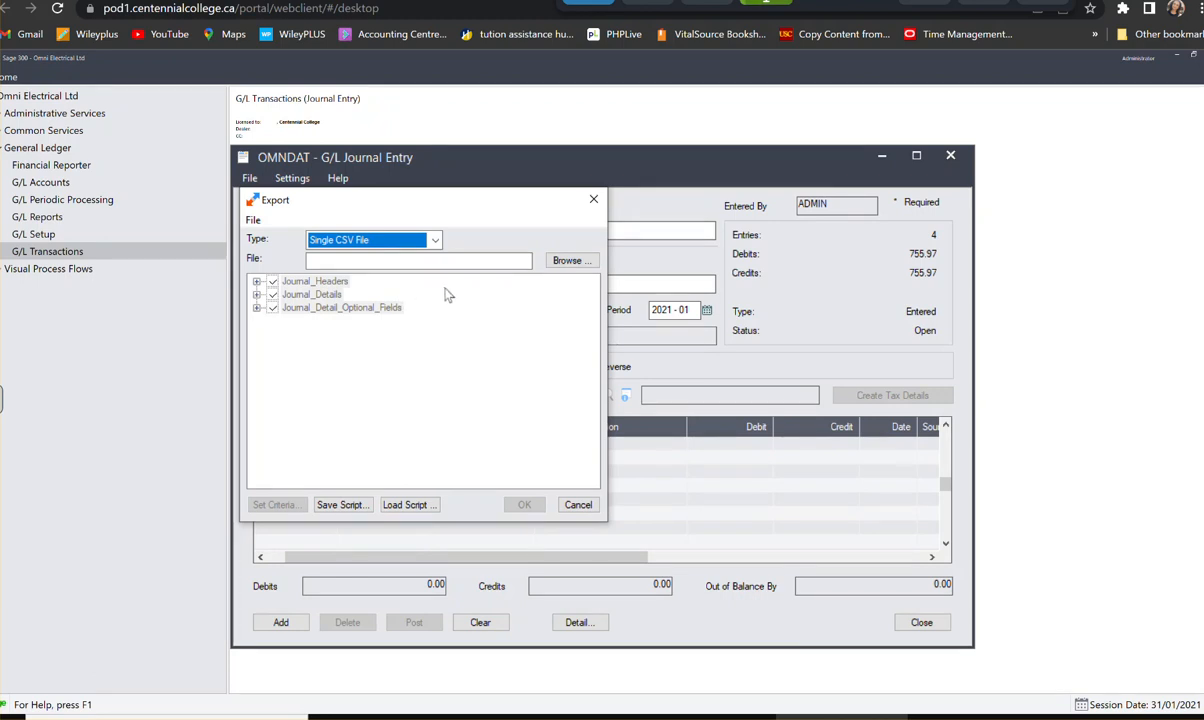
- Set the export destination to a CSV file named "Expenses" in the Desktop folder under This PC
{"action": "left_click", "coordinate": [570, 261]}
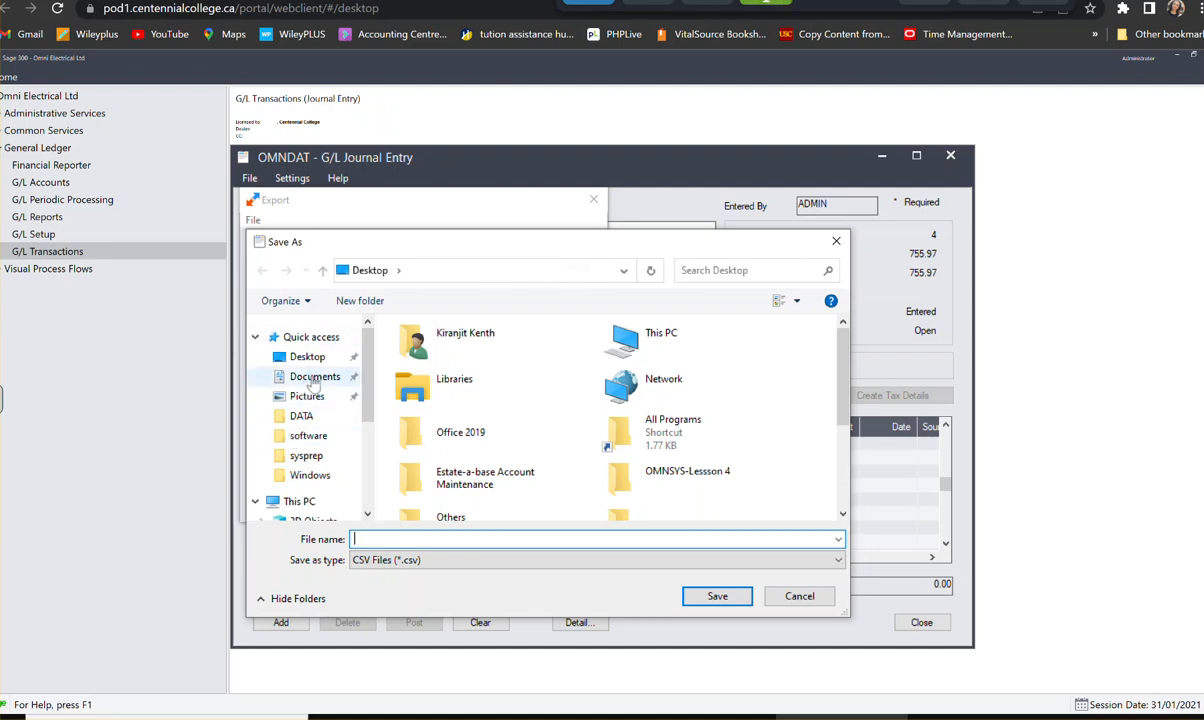
{"action": "scroll", "coordinate": [310, 400], "scroll_direction": "down", "scroll_amount": 1}
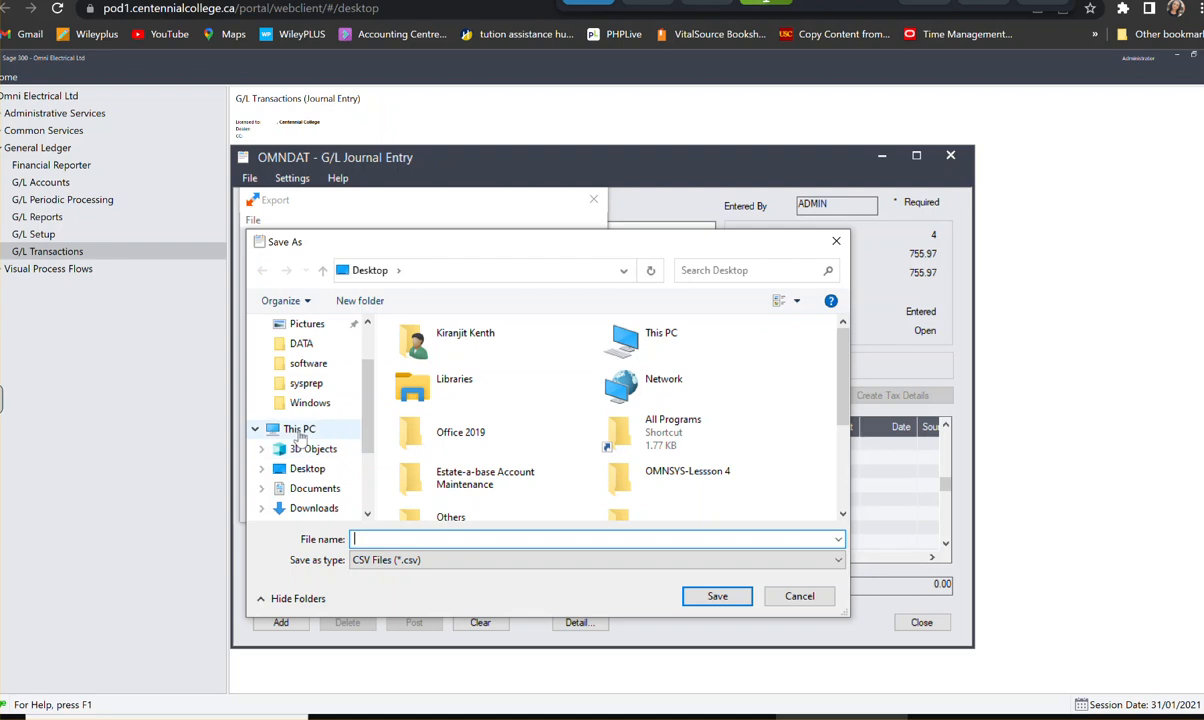
{"action": "left_click", "coordinate": [300, 430]}
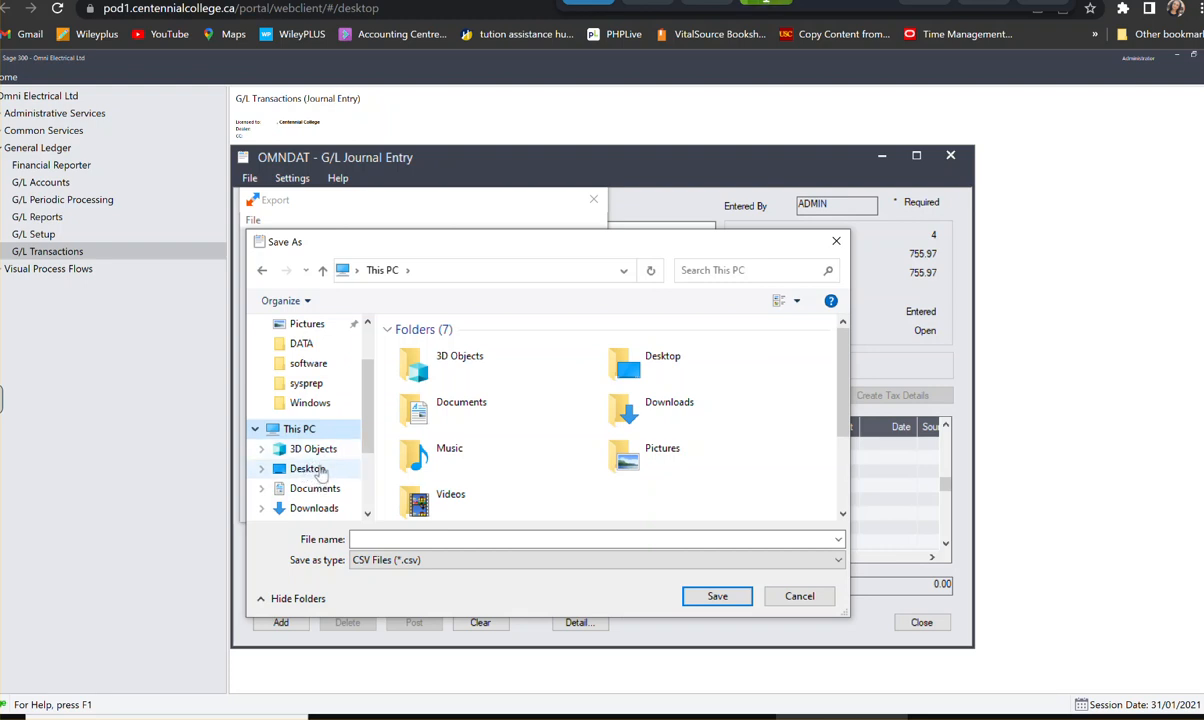
{"action": "left_click", "coordinate": [308, 468]}
{"action": "left_click", "coordinate": [412, 538]}
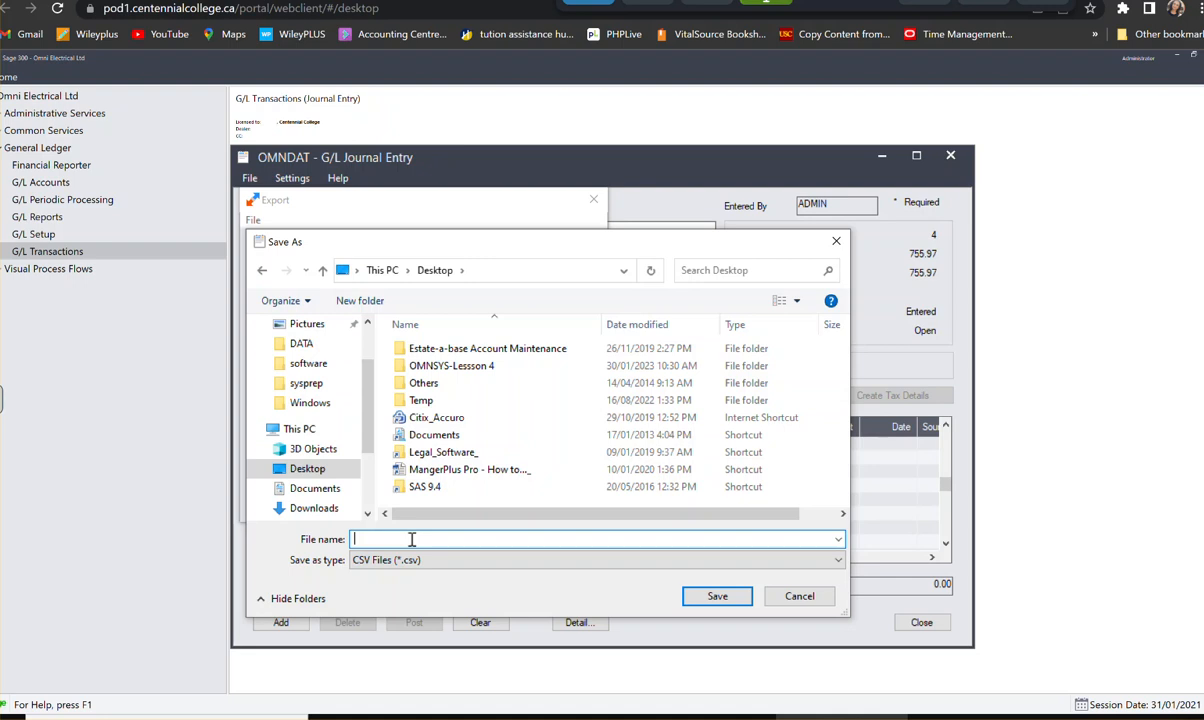
{"action": "type", "text": "E"}
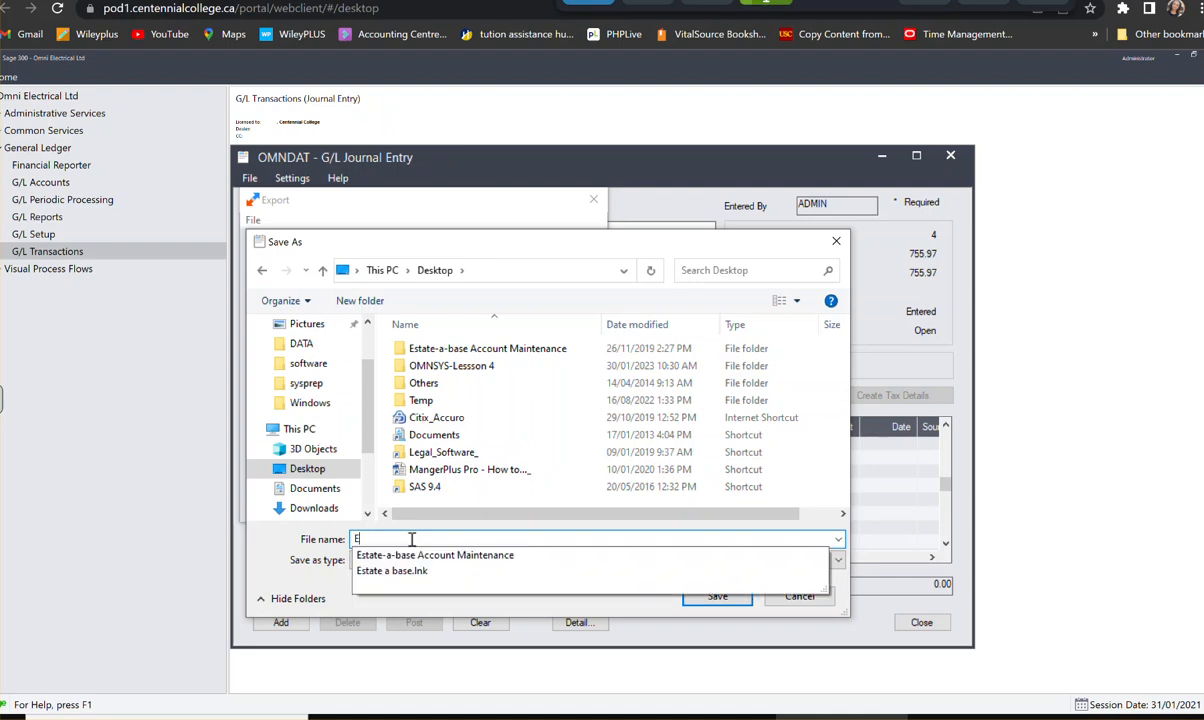
{"action": "type", "text": "xpenses"}
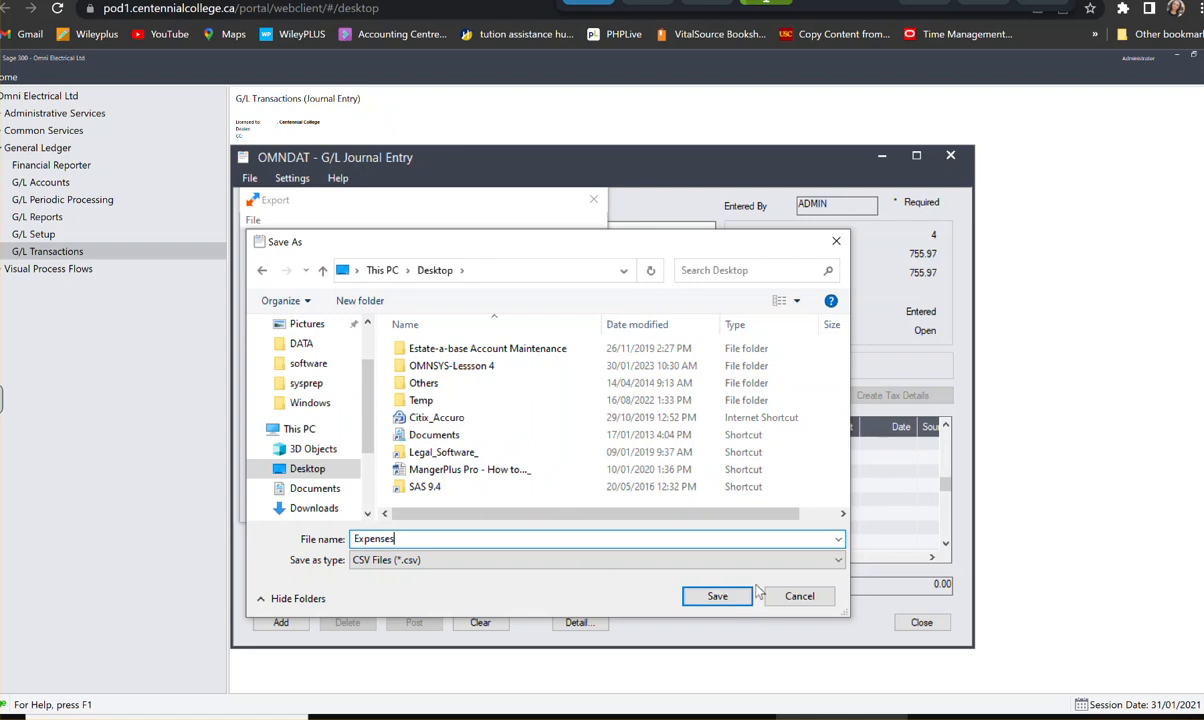
{"action": "left_click", "coordinate": [722, 597]}
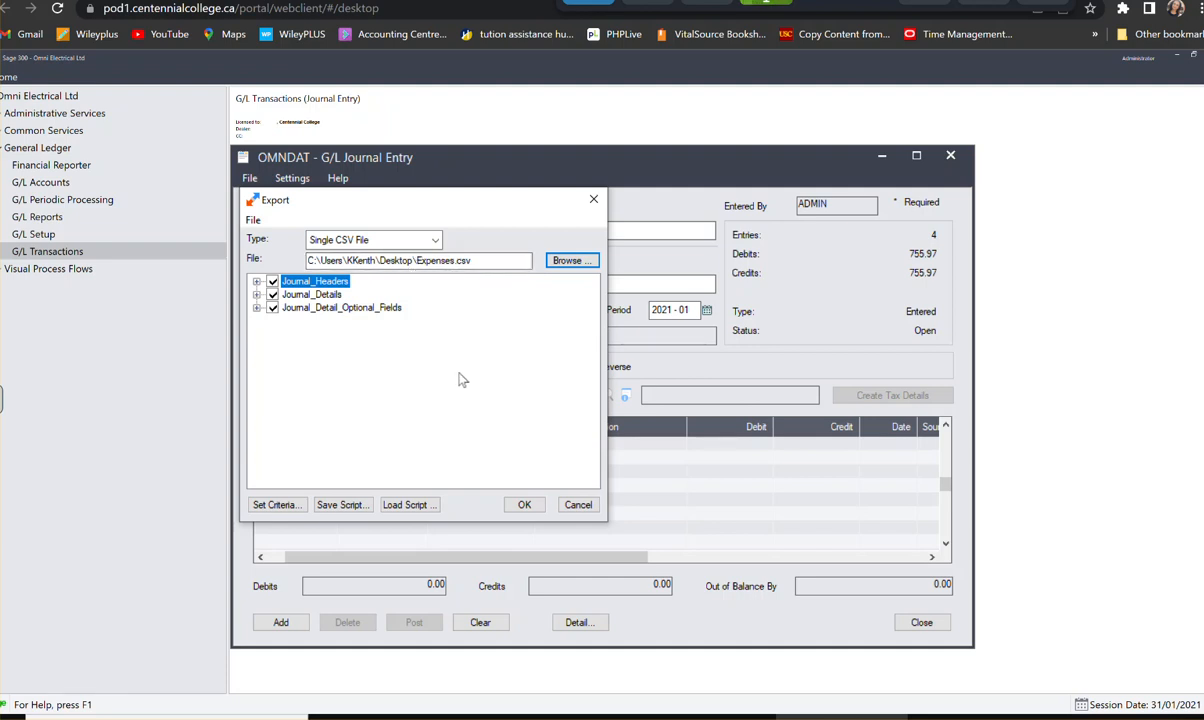
- Run the export of the journal headers, details and optional fields to Expenses.csv
{"action": "left_click", "coordinate": [536, 506]}
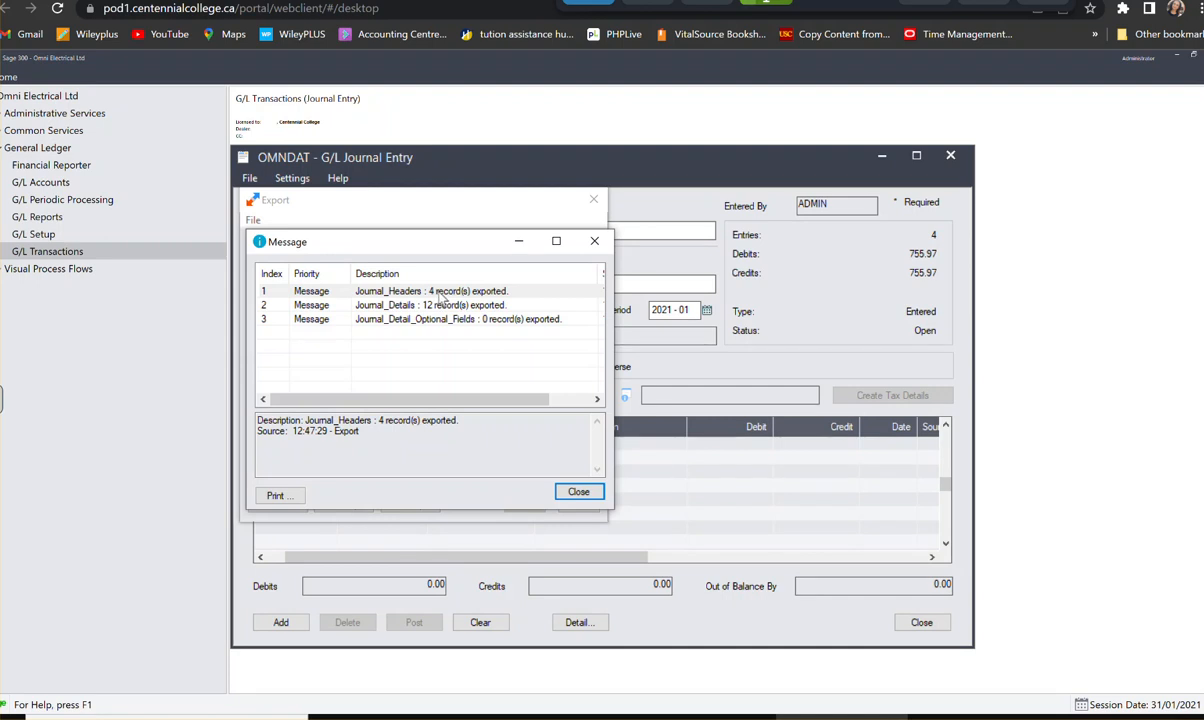
{"action": "left_click", "coordinate": [579, 491]}
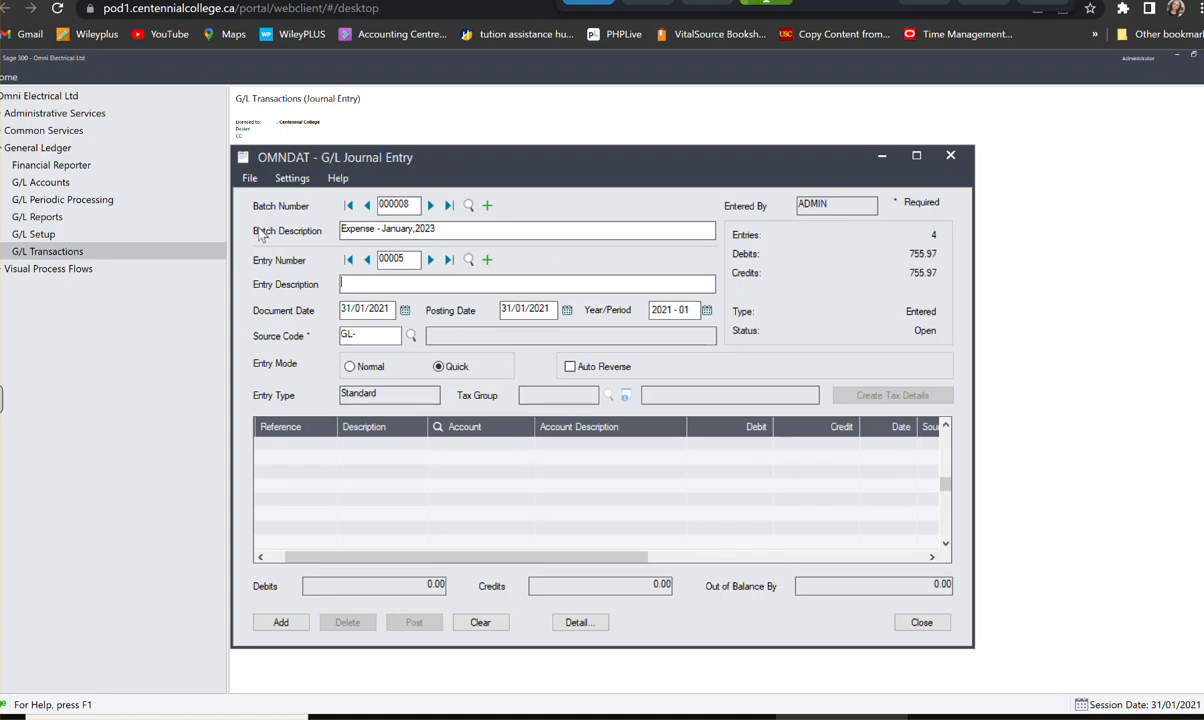
{"action": "left_click", "coordinate": [250, 179]}
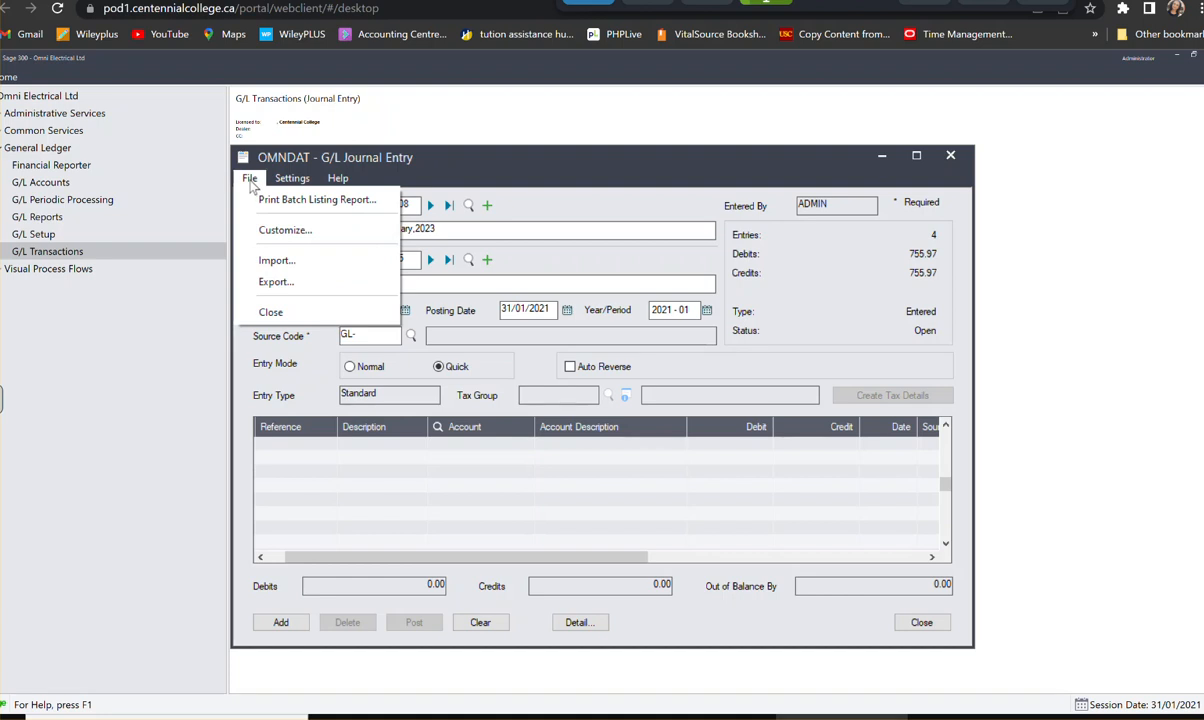
{"action": "left_click", "coordinate": [272, 262]}
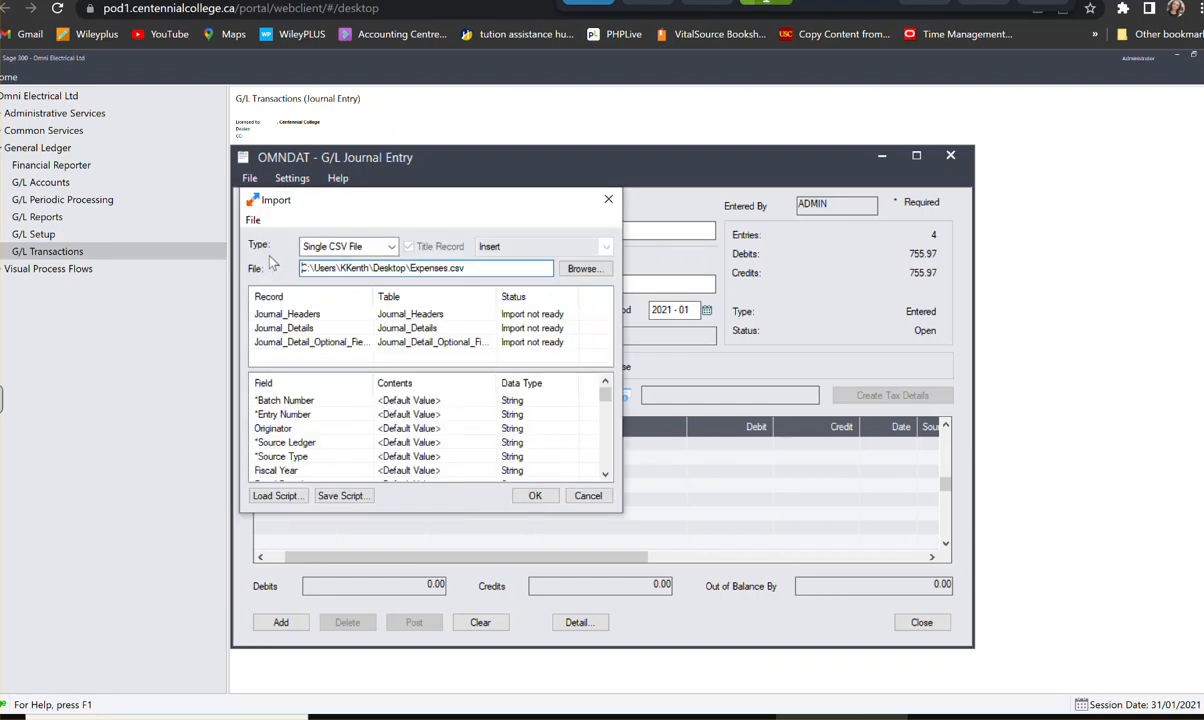
{"action": "left_click", "coordinate": [608, 200]}
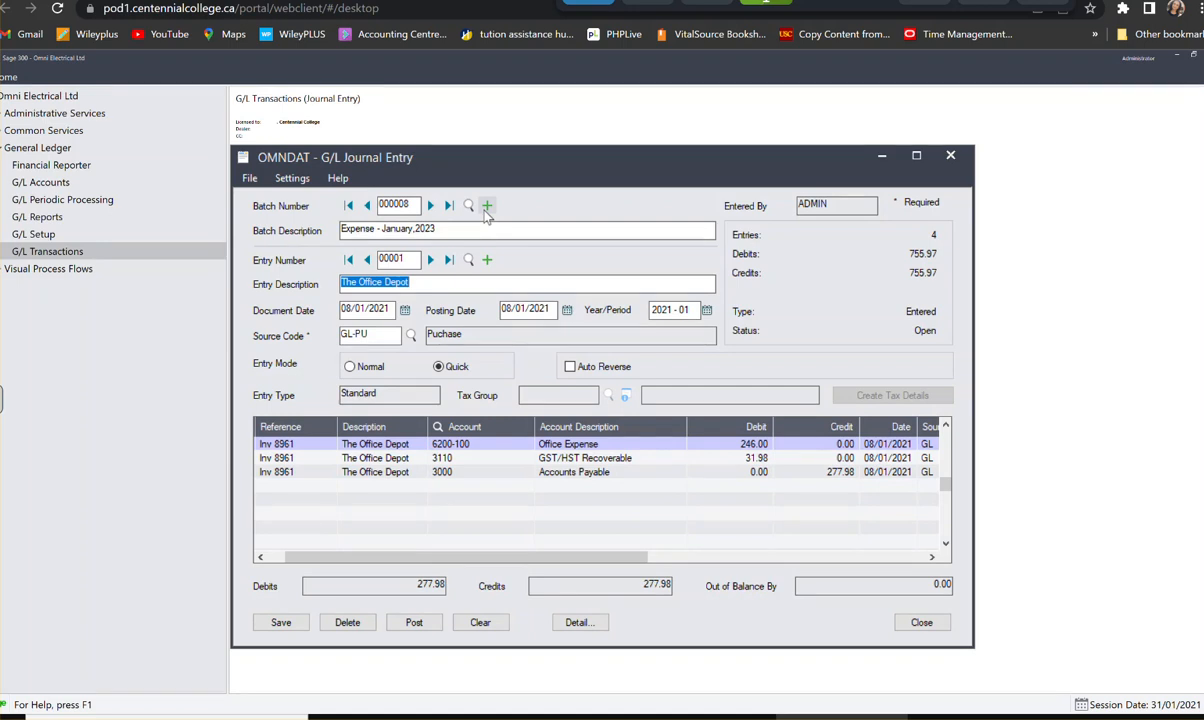
- Create a new journal entry batch with the description "Expenses - February 2023"
{"action": "left_click", "coordinate": [487, 207]}
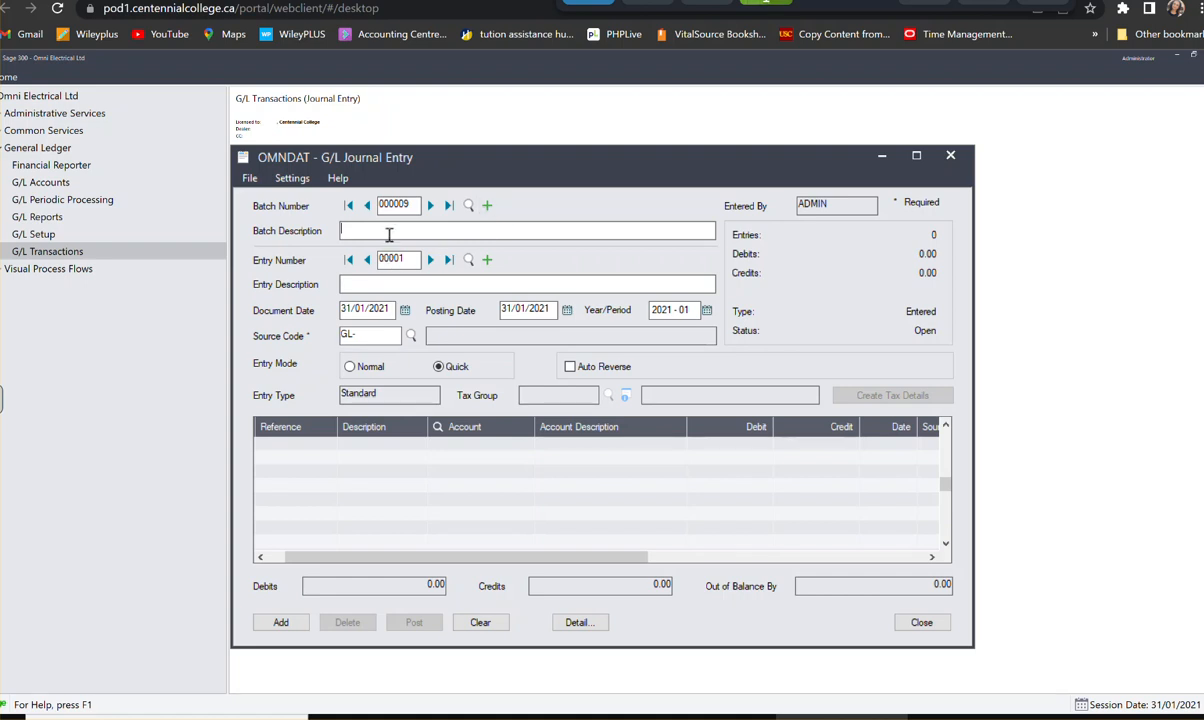
{"action": "type", "text": "expense"}
{"action": "key", "text": "BackSpace"}
{"action": "key", "text": "BackSpace"}
{"action": "key", "text": "BackSpace"}
{"action": "key", "text": "BackSpace"}
{"action": "key", "text": "BackSpace"}
{"action": "key", "text": "BackSpace"}
{"action": "key", "text": "BackSpace"}
{"action": "key", "text": "BackSpace"}
{"action": "type", "text": "Expes"}
{"action": "key", "text": "BackSpace"}
{"action": "type", "text": "nses"}
{"action": "type", "text": "- February 2023"}
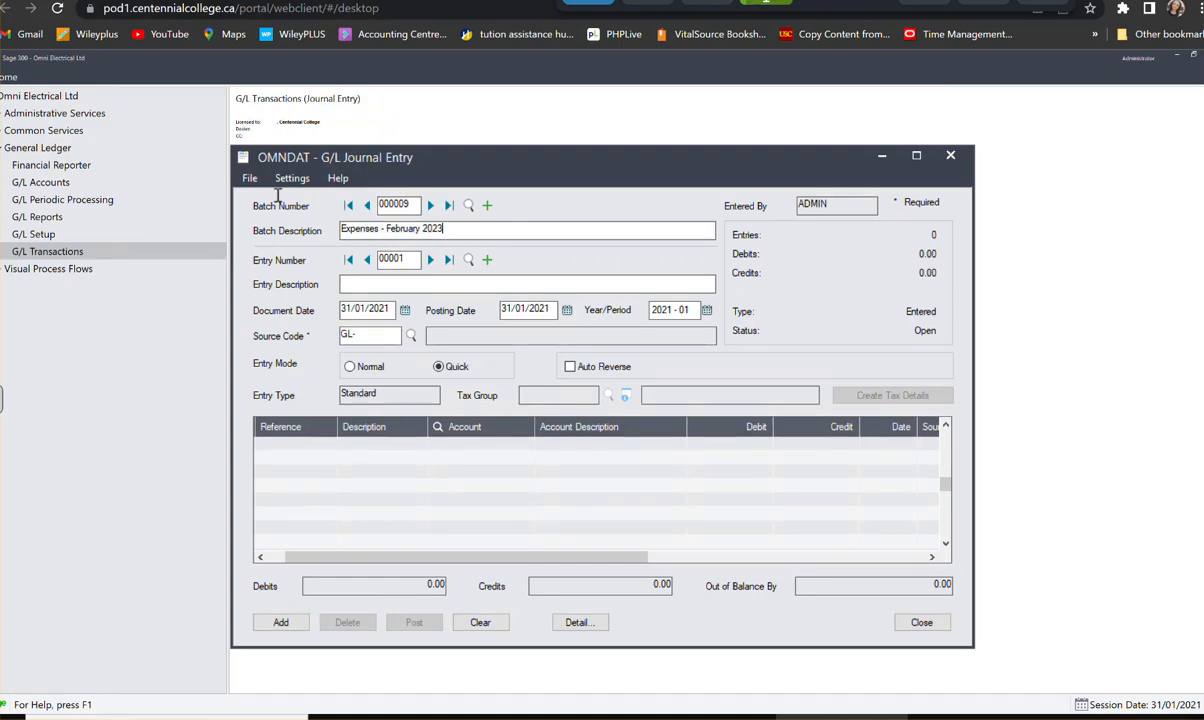
- Start an import into the new batch as a Single CSV File, using Expenses.csv from the Desktop folder under This PC
{"action": "left_click", "coordinate": [250, 179]}
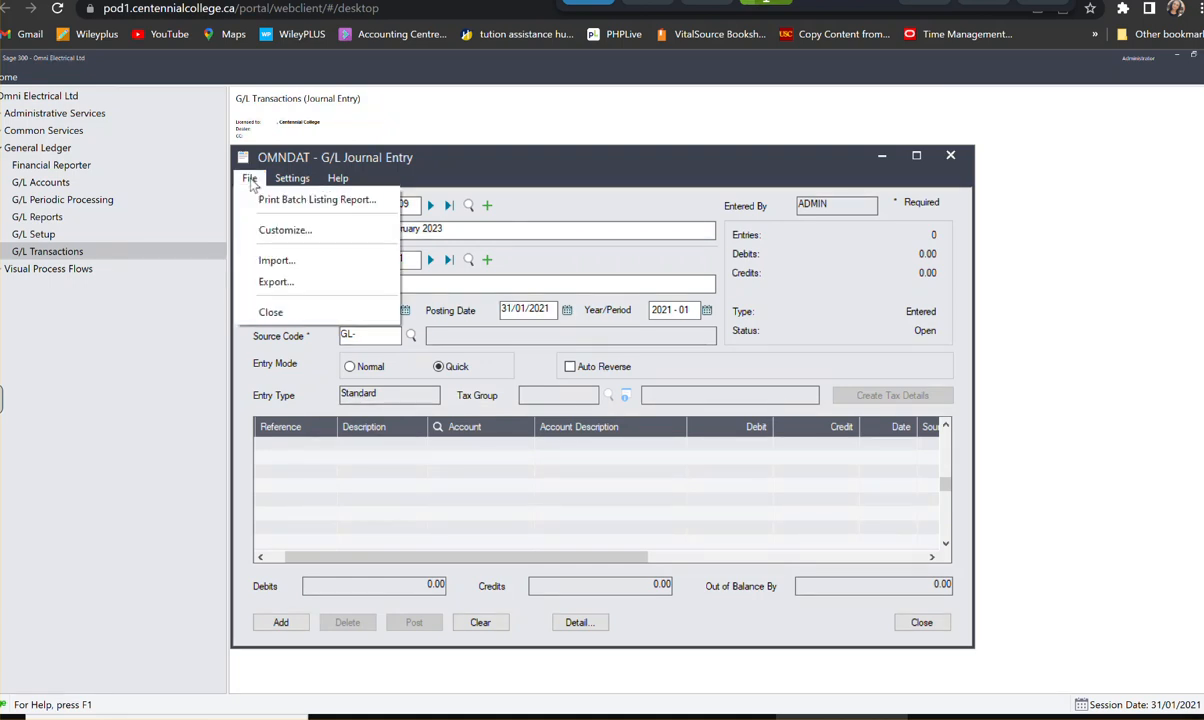
{"action": "left_click", "coordinate": [337, 259]}
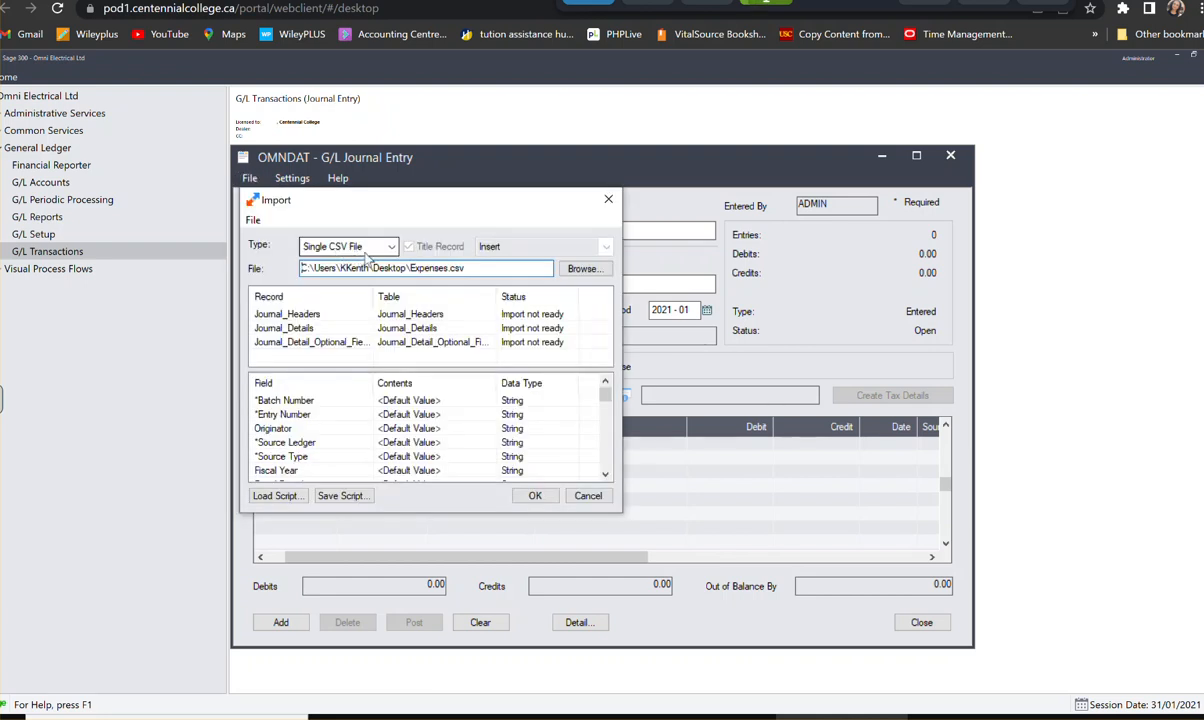
{"action": "left_click", "coordinate": [392, 248]}
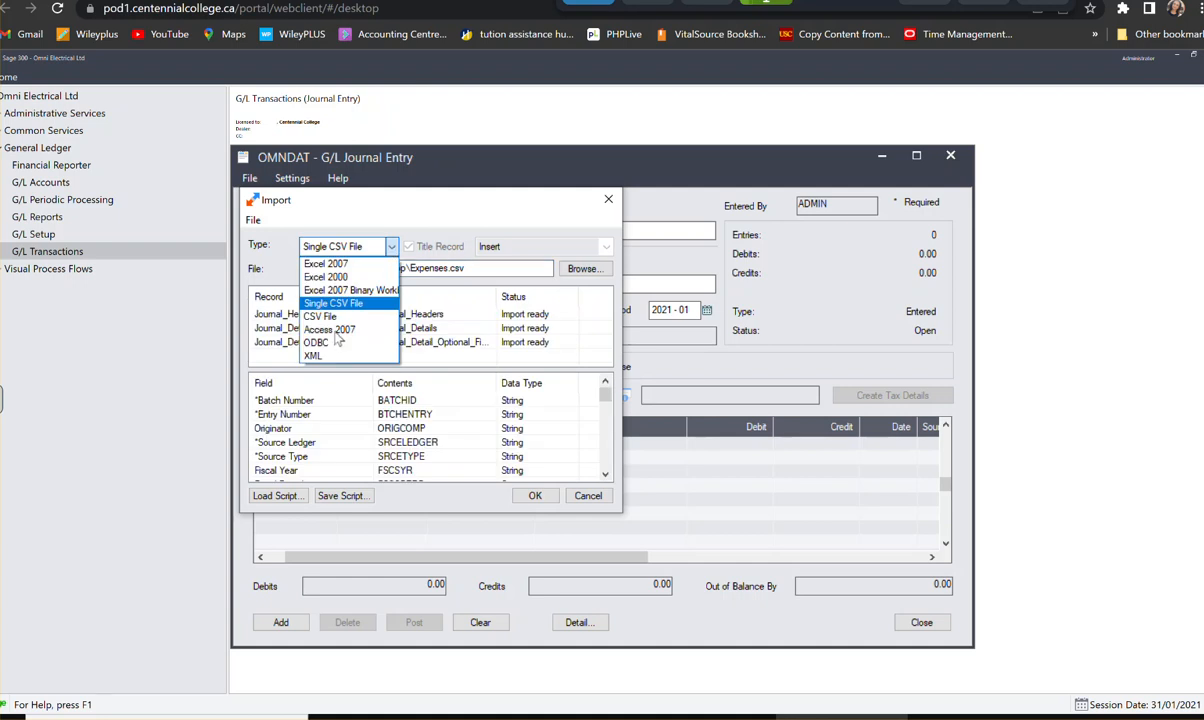
{"action": "left_click", "coordinate": [335, 303]}
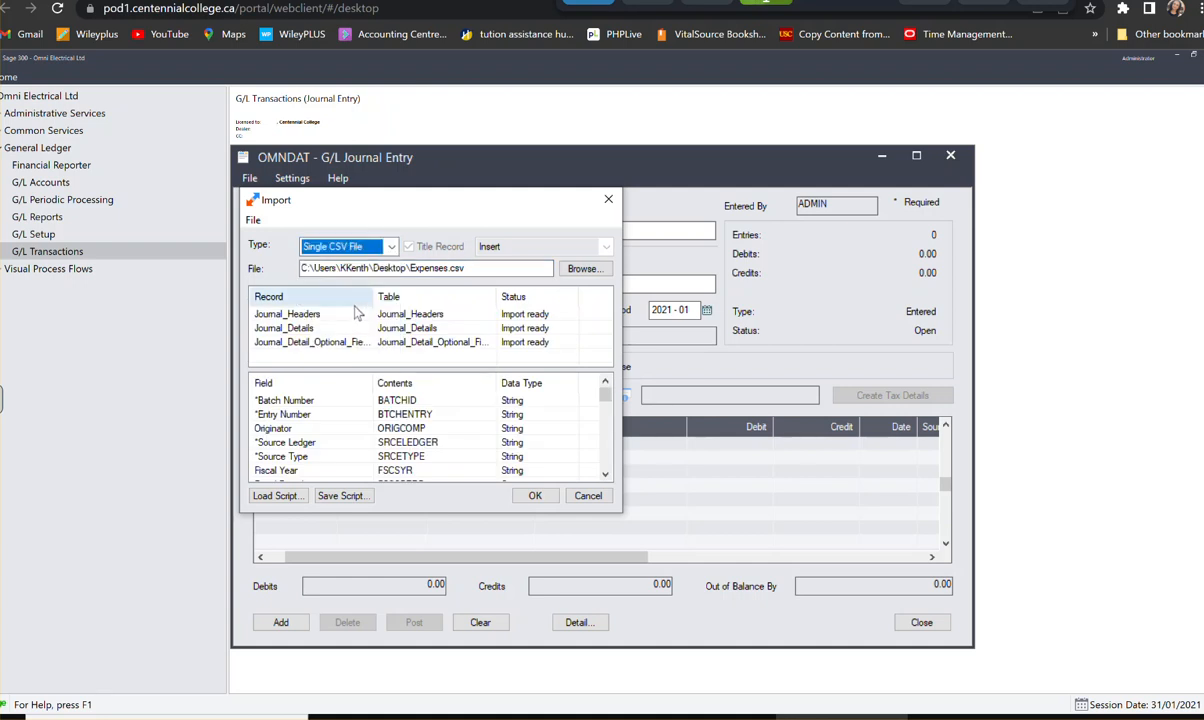
{"action": "left_click", "coordinate": [581, 273]}
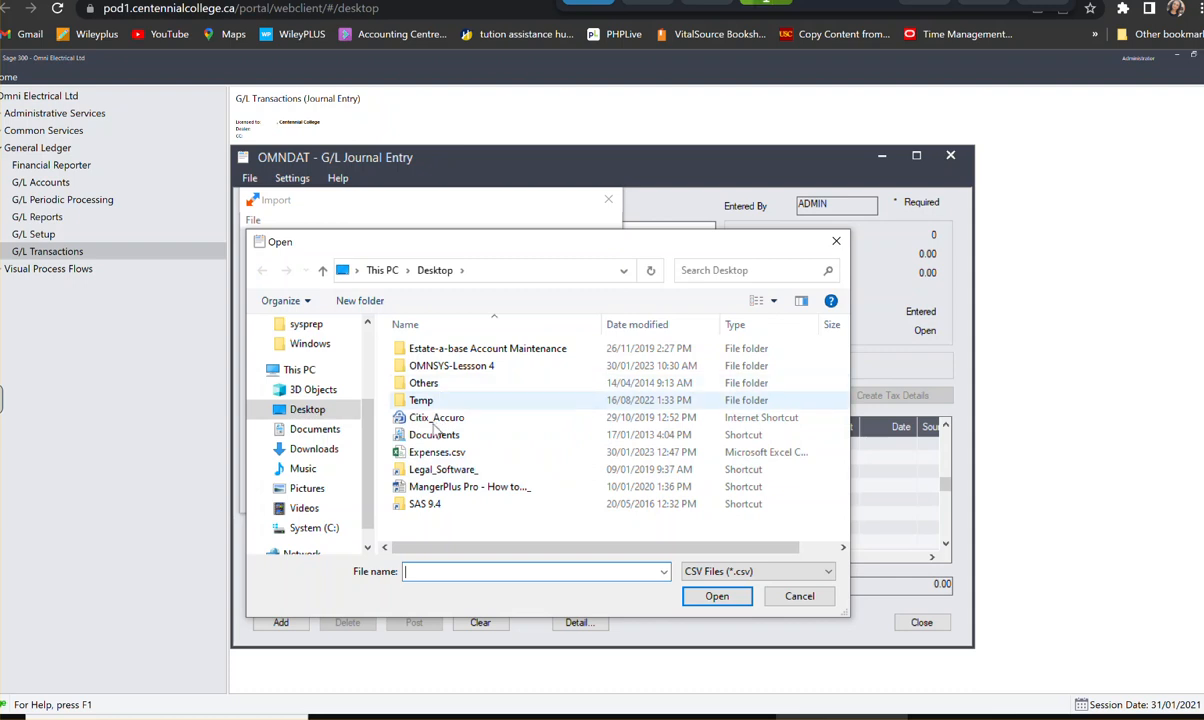
{"action": "left_click", "coordinate": [306, 408]}
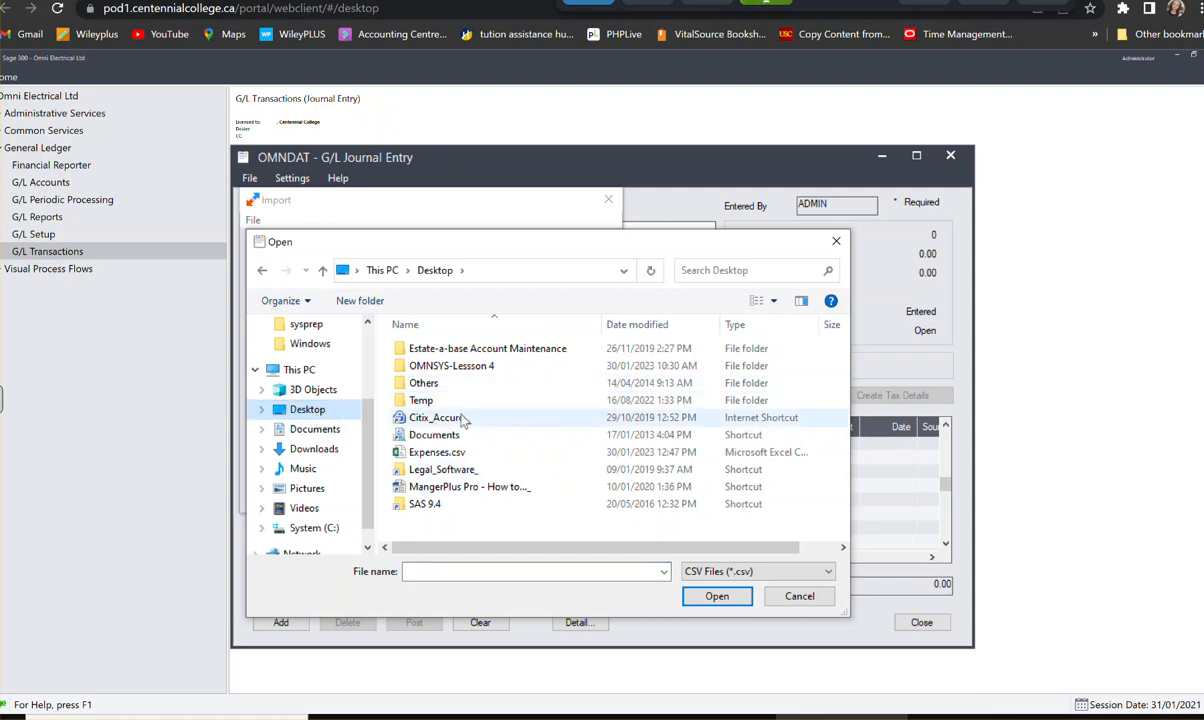
{"action": "left_click", "coordinate": [452, 456]}
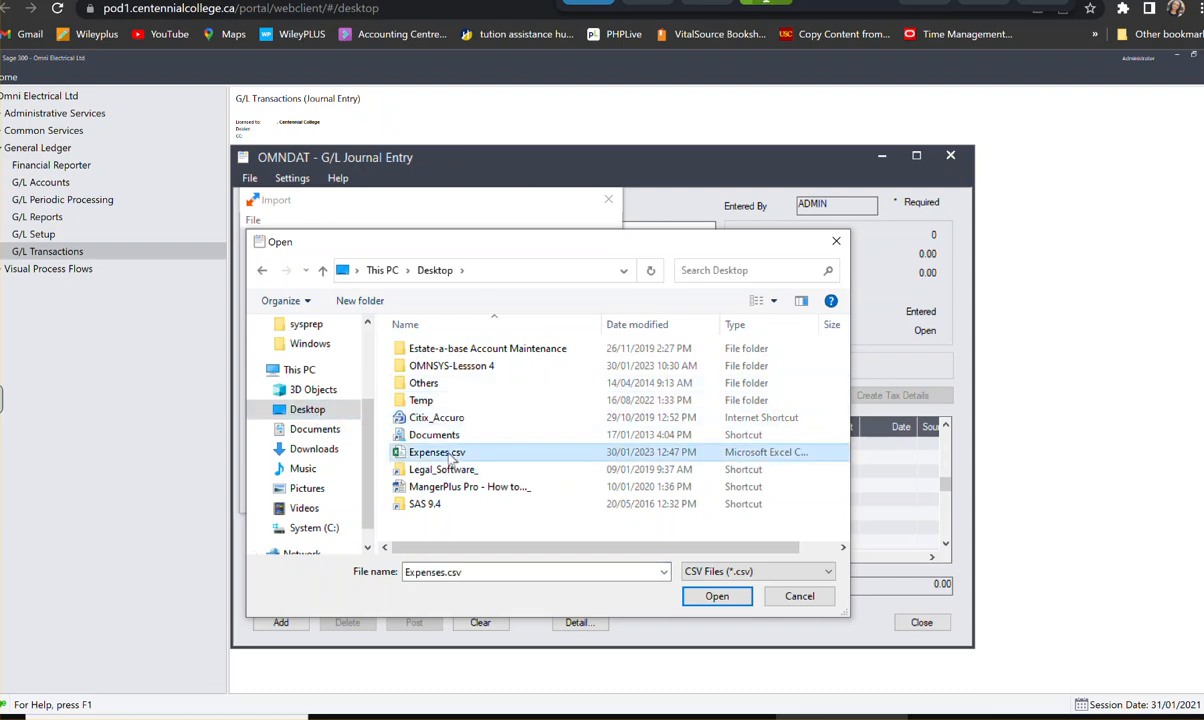
{"action": "left_click", "coordinate": [716, 596]}
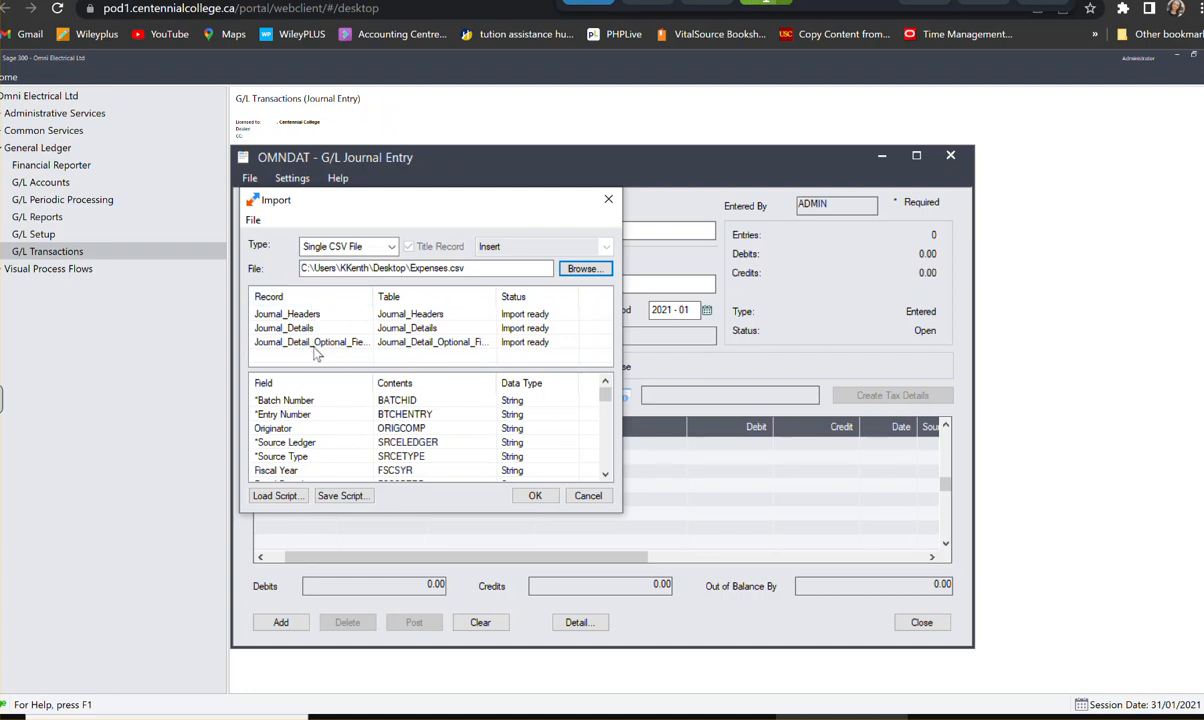
- Override the Fiscal Period field of the Journal_Headers import record with the fixed value 02
{"action": "left_click", "coordinate": [418, 316]}
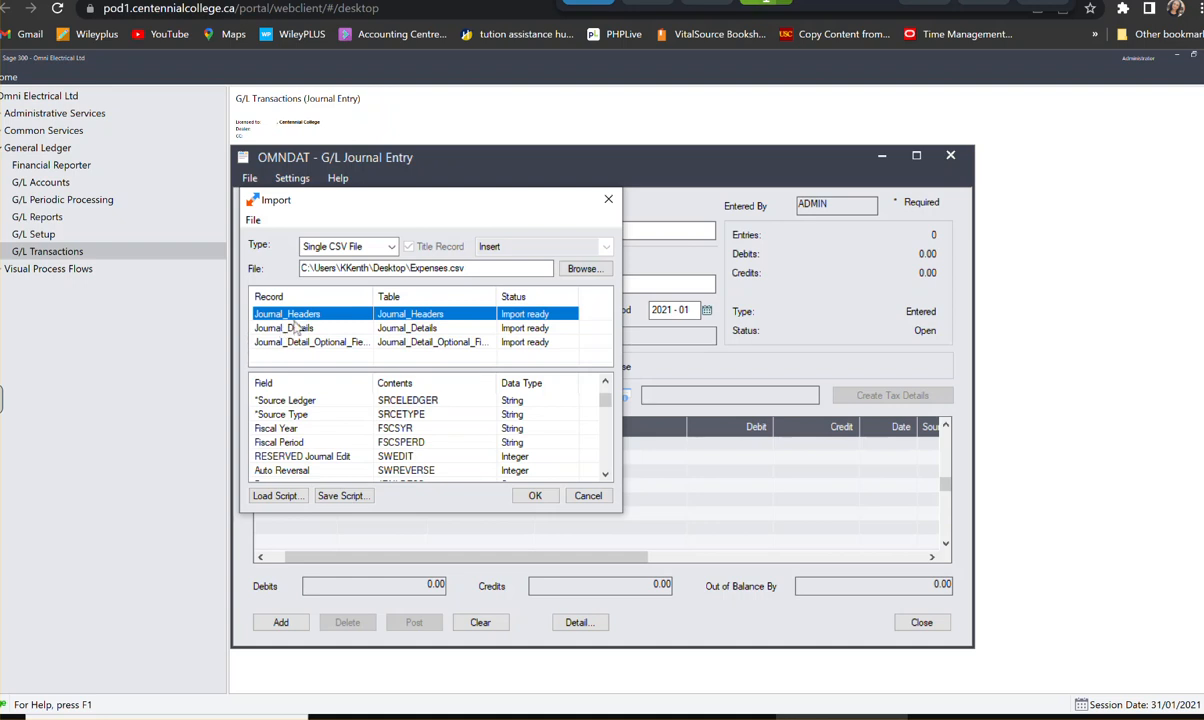
{"action": "left_click", "coordinate": [370, 444]}
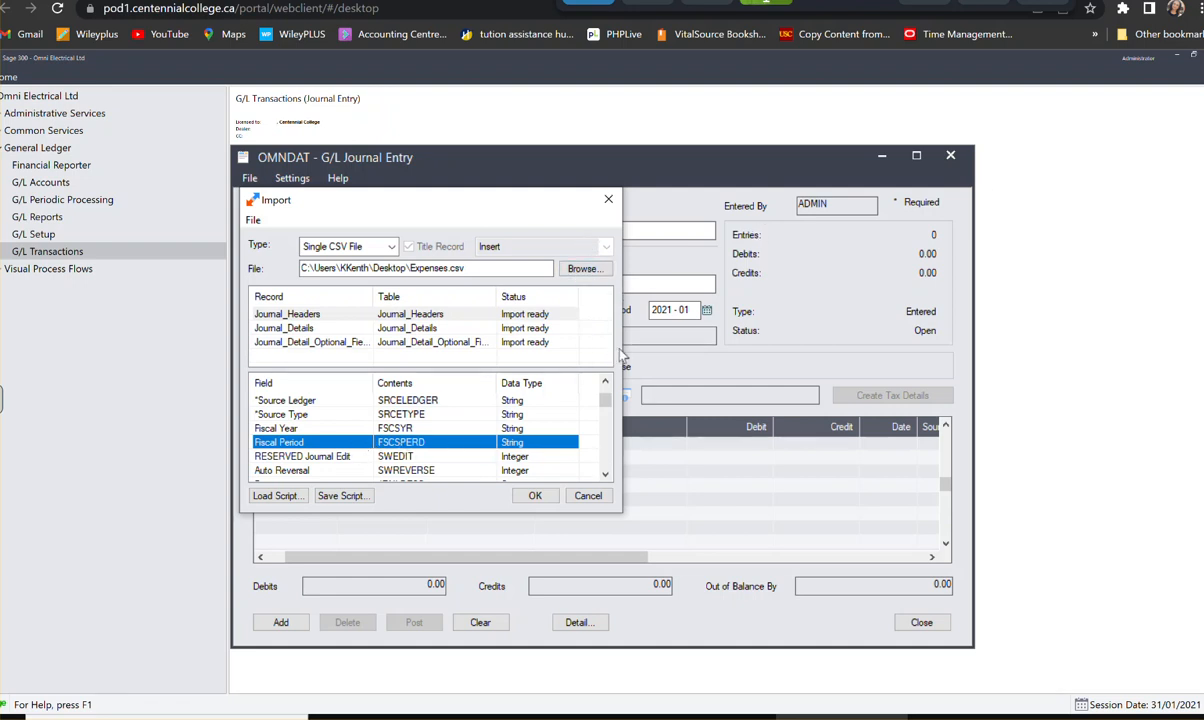
{"action": "left_click_drag", "start_coordinate": [621, 327], "coordinate": [1075, 338]}
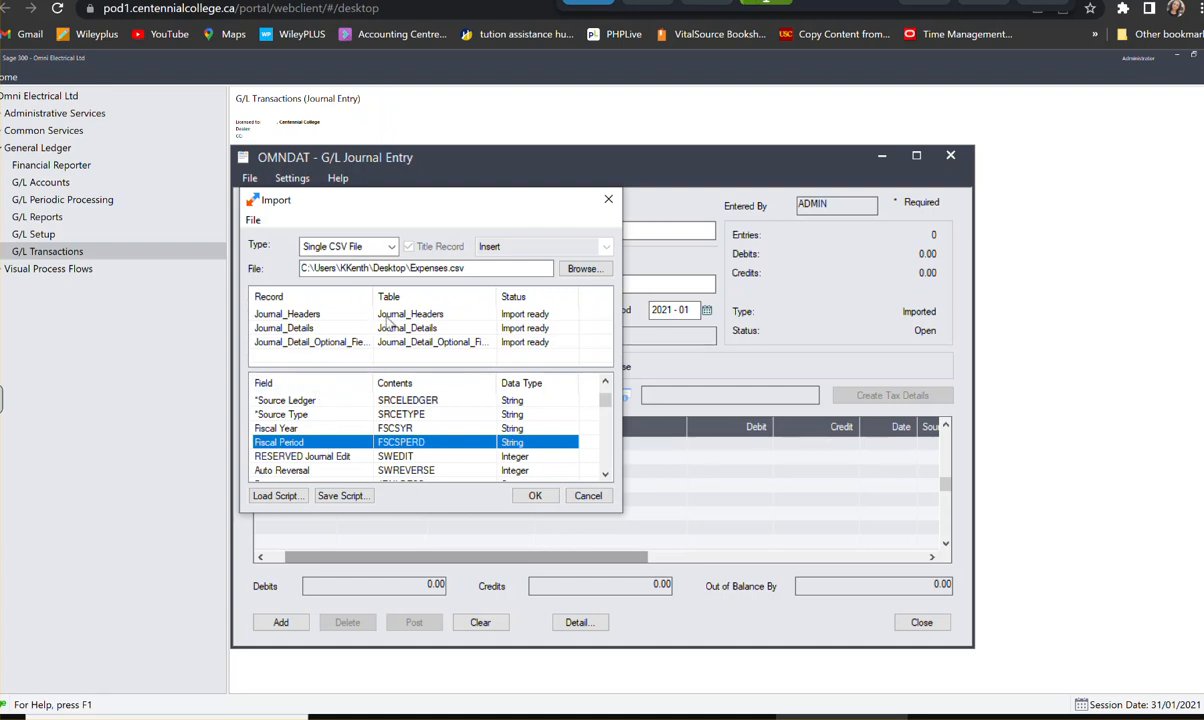
{"action": "left_click", "coordinate": [366, 313]}
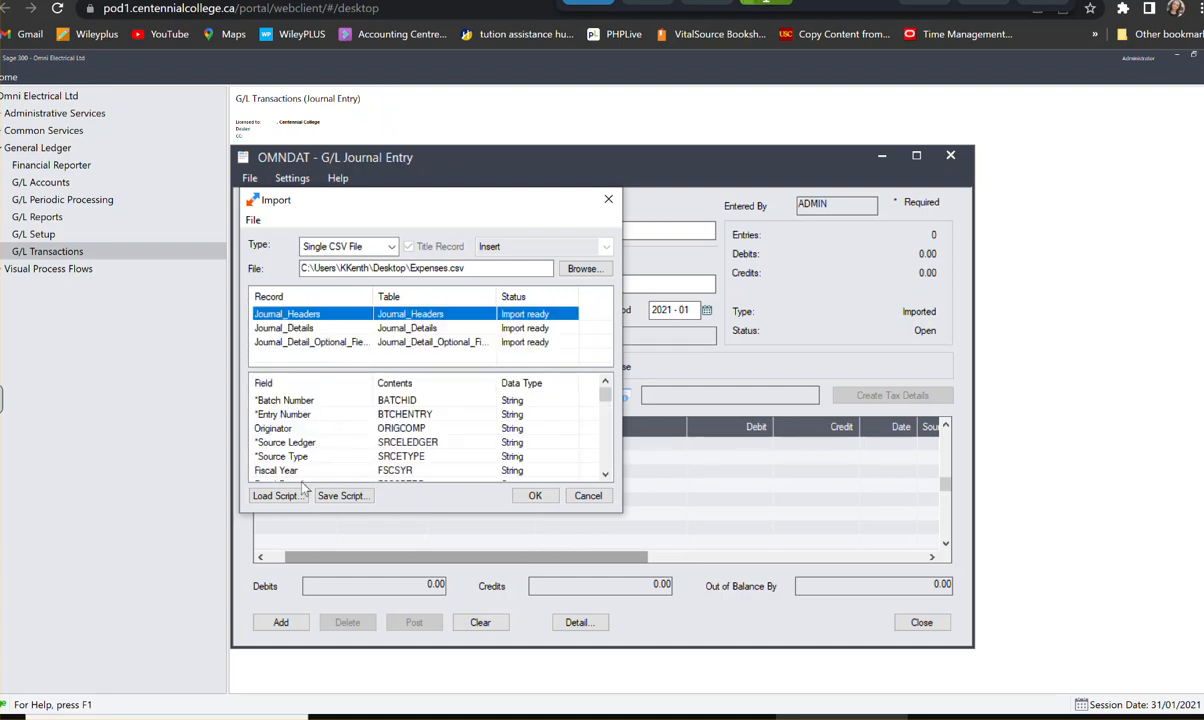
{"action": "scroll", "coordinate": [301, 476], "scroll_direction": "down", "scroll_amount": 1}
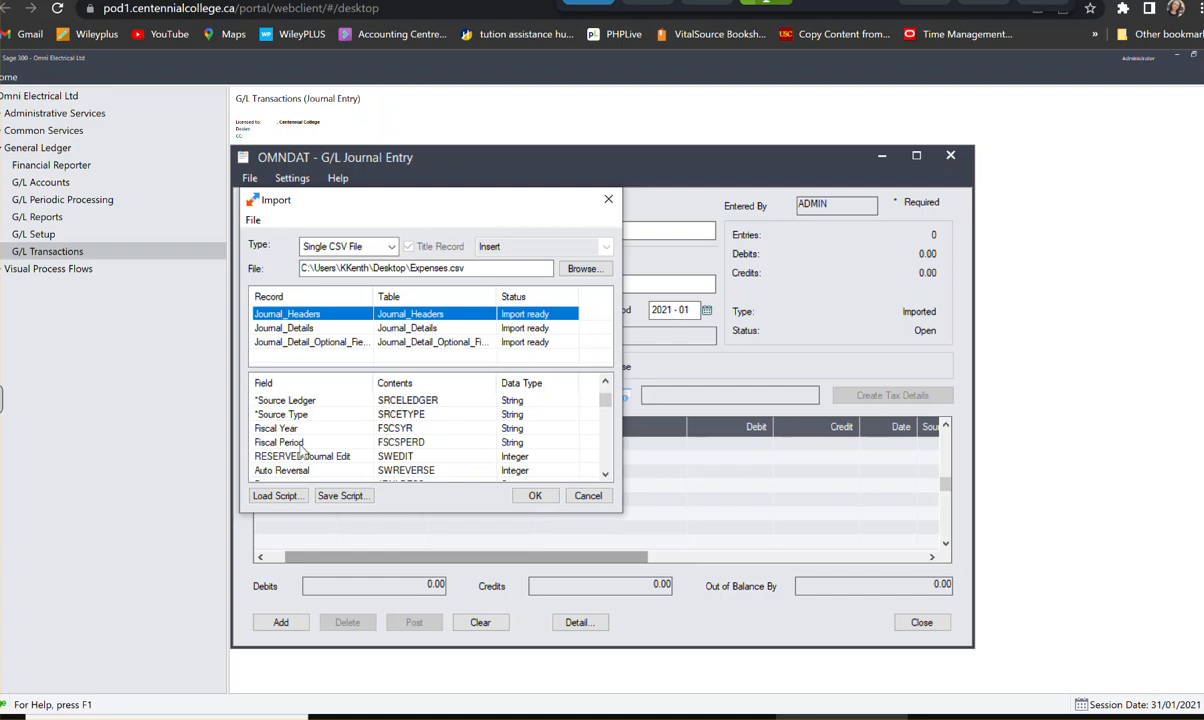
{"action": "left_click", "coordinate": [300, 443]}
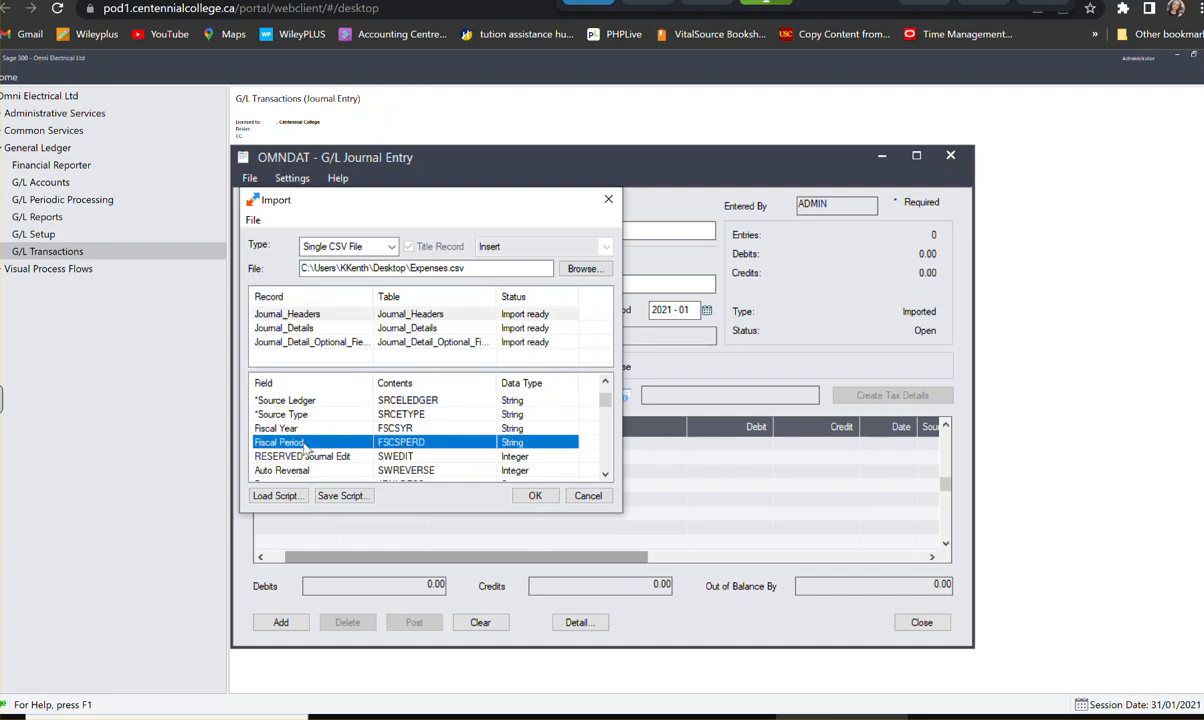
{"action": "right_click", "coordinate": [305, 447]}
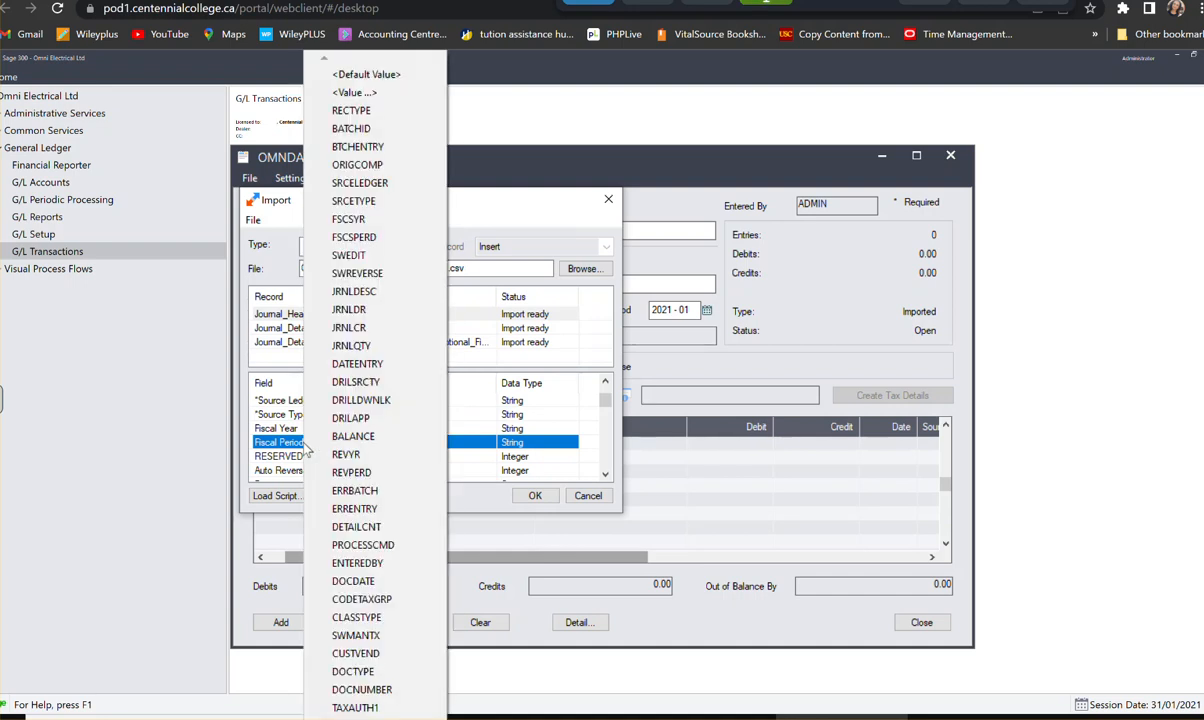
{"action": "left_click", "coordinate": [341, 93]}
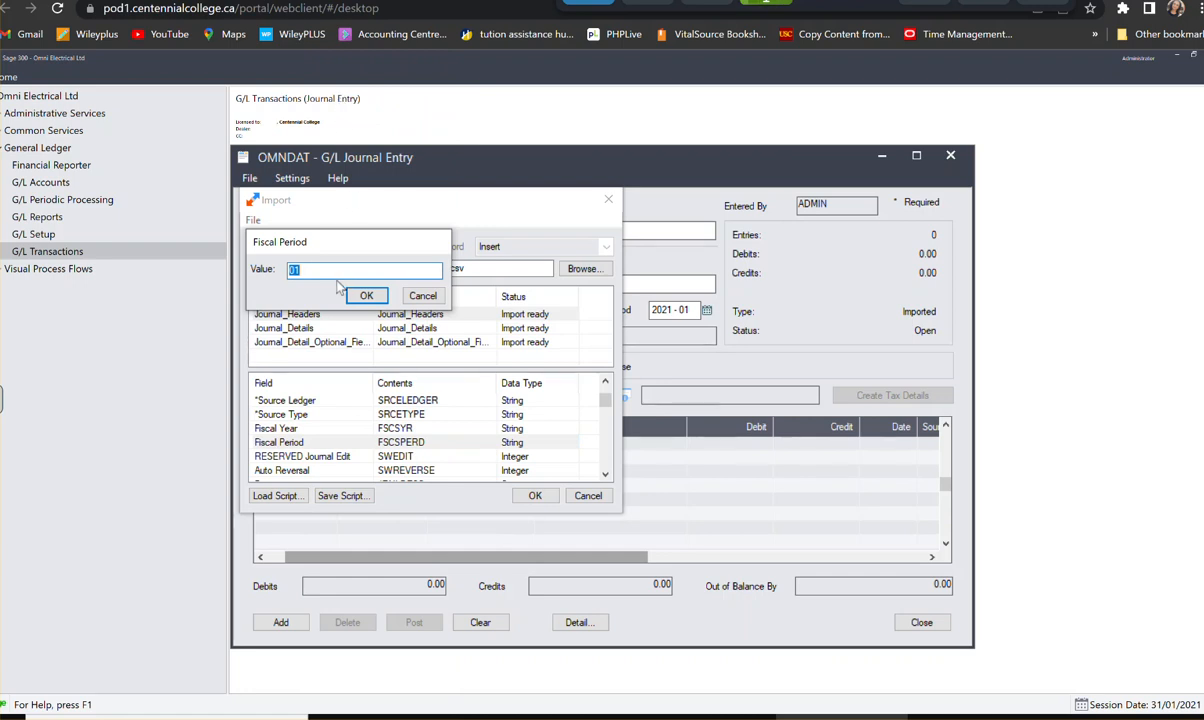
{"action": "left_click", "coordinate": [293, 270]}
{"action": "key", "text": "BackSpace"}
{"action": "type", "text": "2"}
{"action": "left_click", "coordinate": [362, 297]}
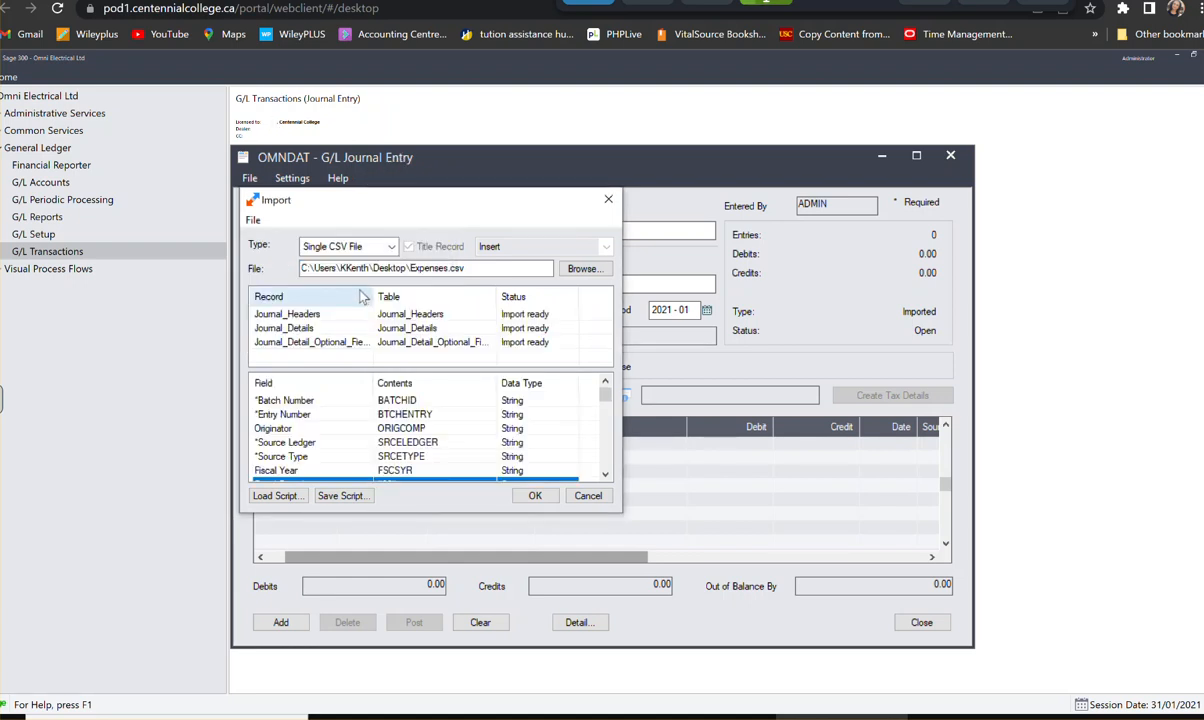
- Override the Posting Date field of the Journal_Headers import record with the fixed value 28/02/2021
{"action": "scroll", "coordinate": [320, 400], "scroll_direction": "down", "scroll_amount": 2}
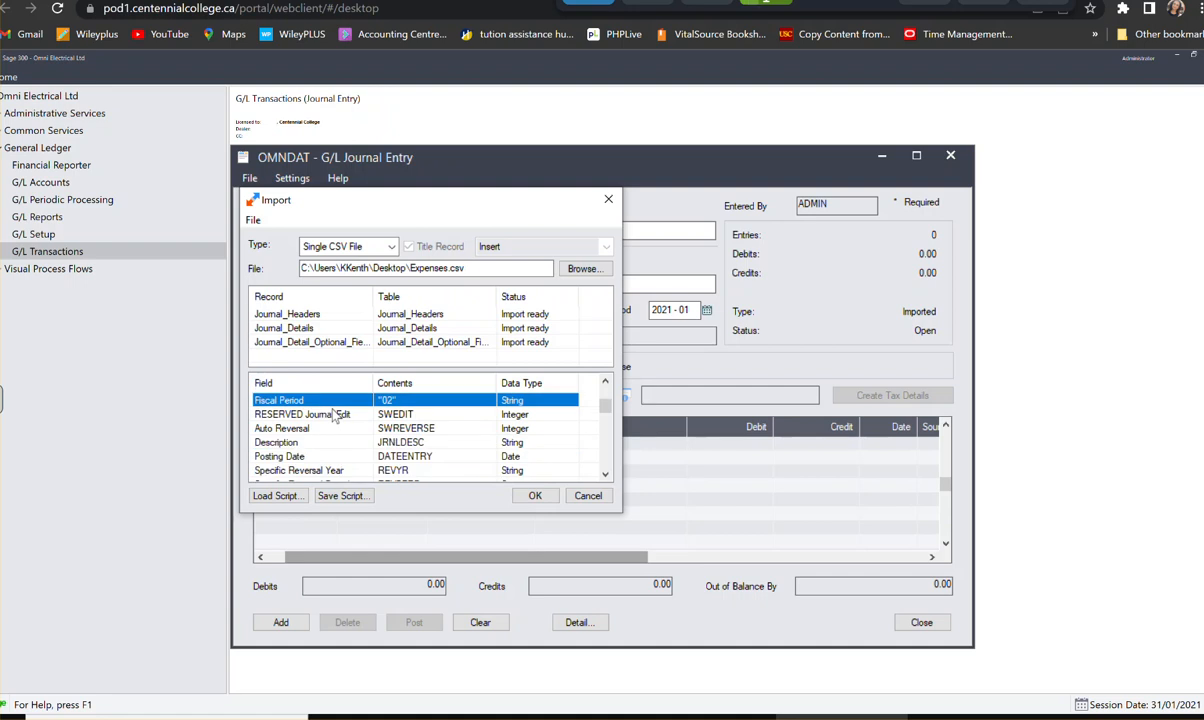
{"action": "left_click", "coordinate": [300, 456]}
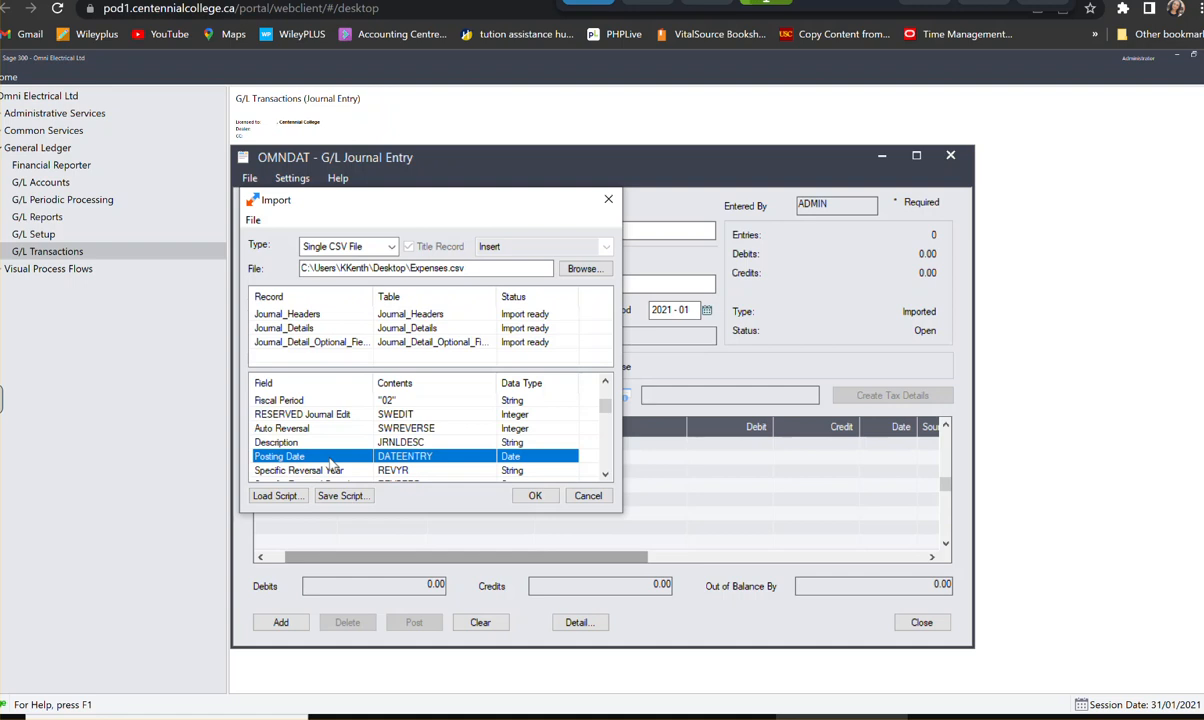
{"action": "left_click", "coordinate": [330, 460]}
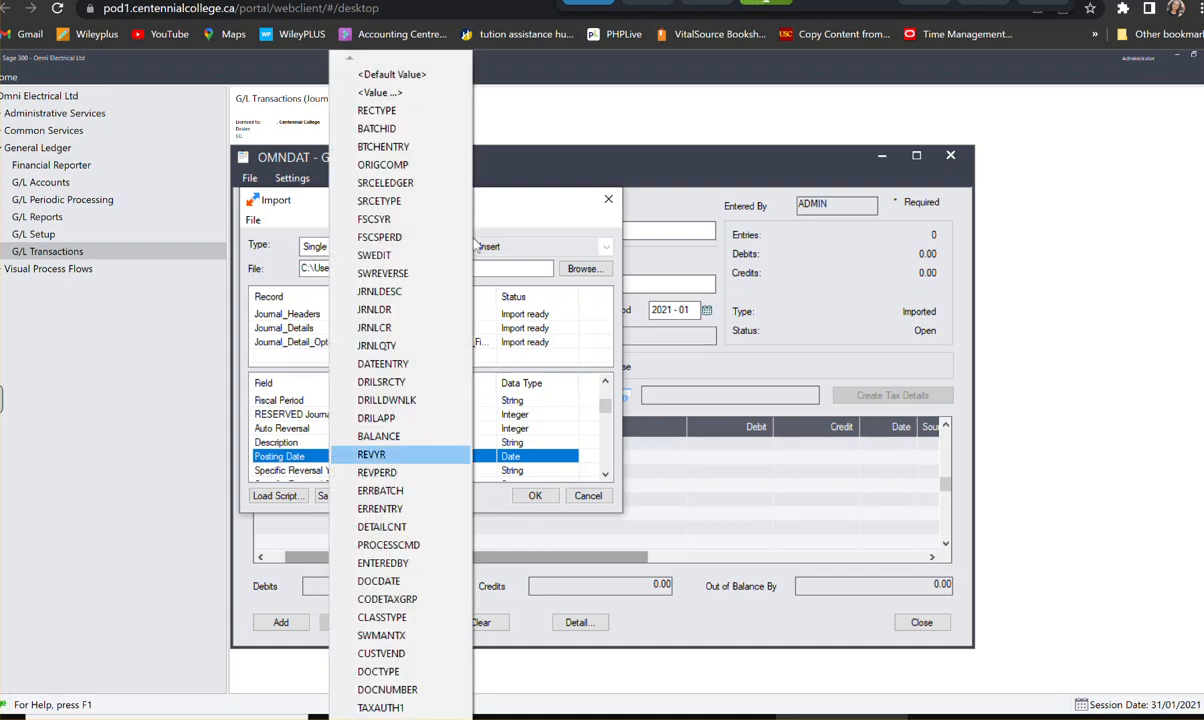
{"action": "left_click", "coordinate": [392, 95]}
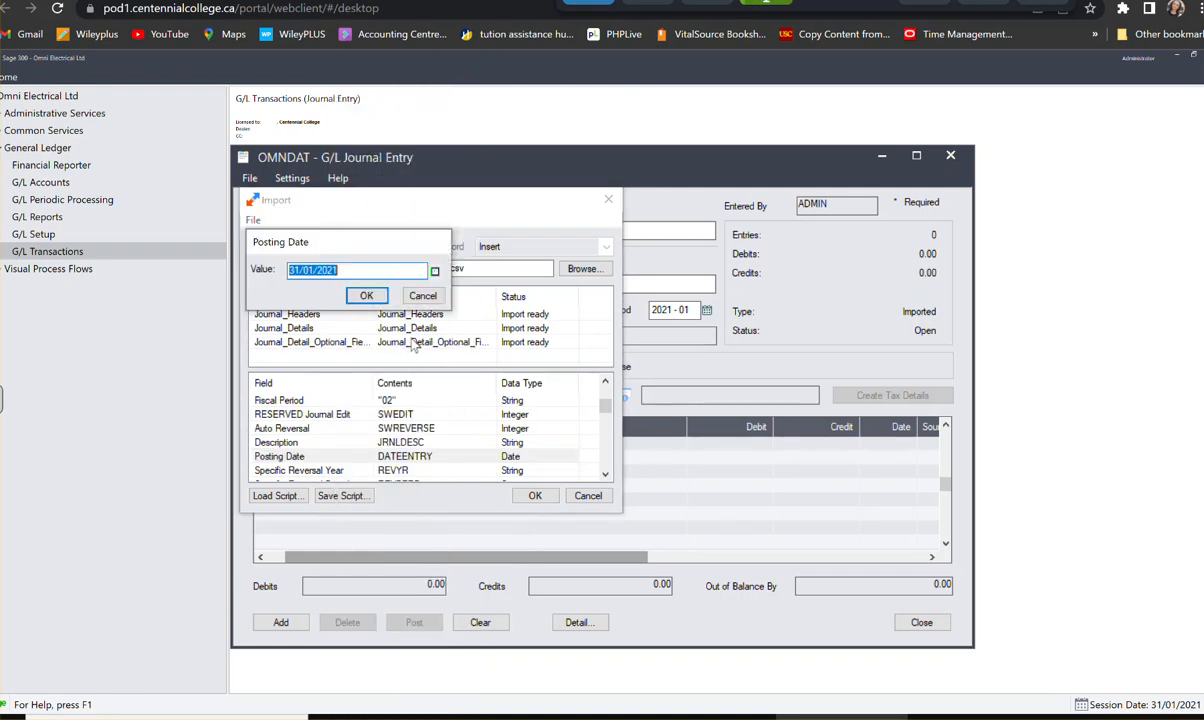
{"action": "left_click", "coordinate": [434, 271]}
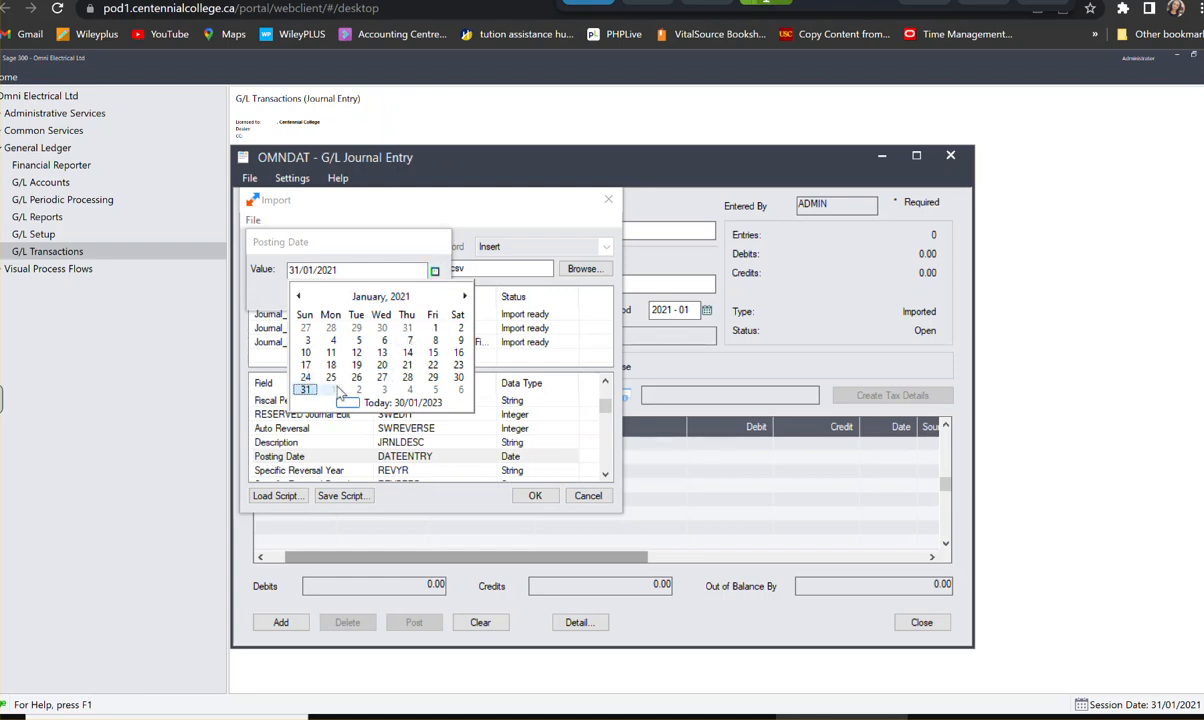
{"action": "left_click", "coordinate": [333, 390]}
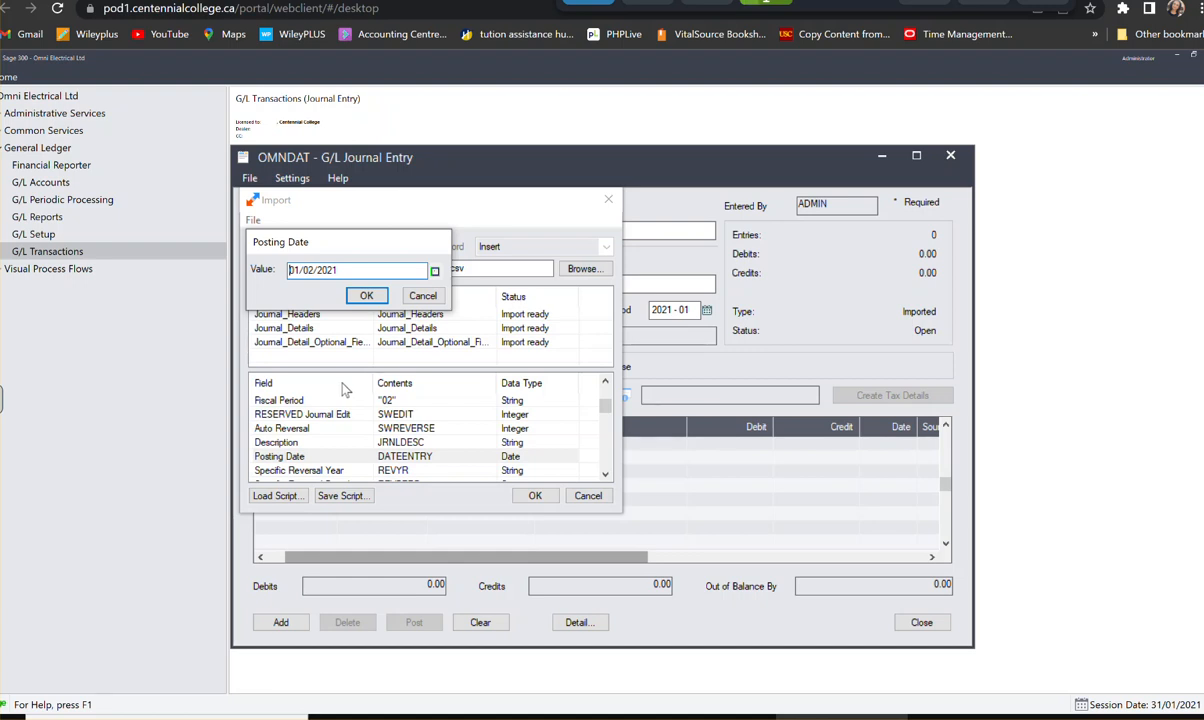
{"action": "left_click", "coordinate": [435, 271]}
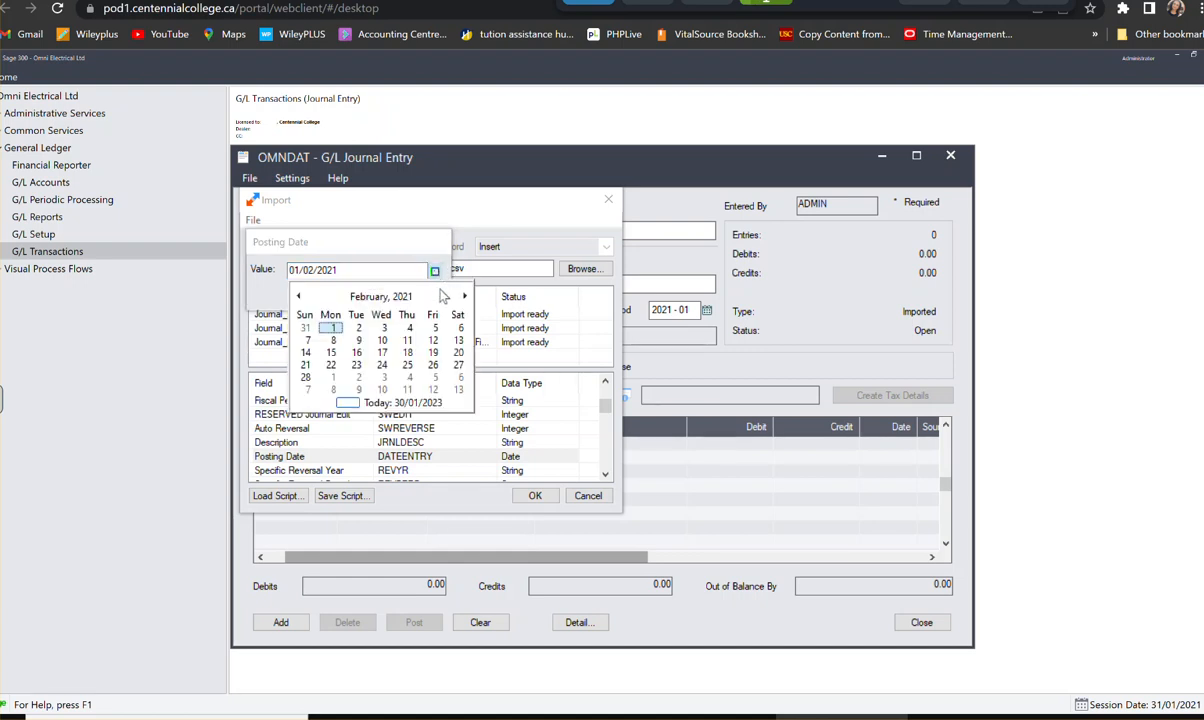
{"action": "left_click", "coordinate": [464, 296]}
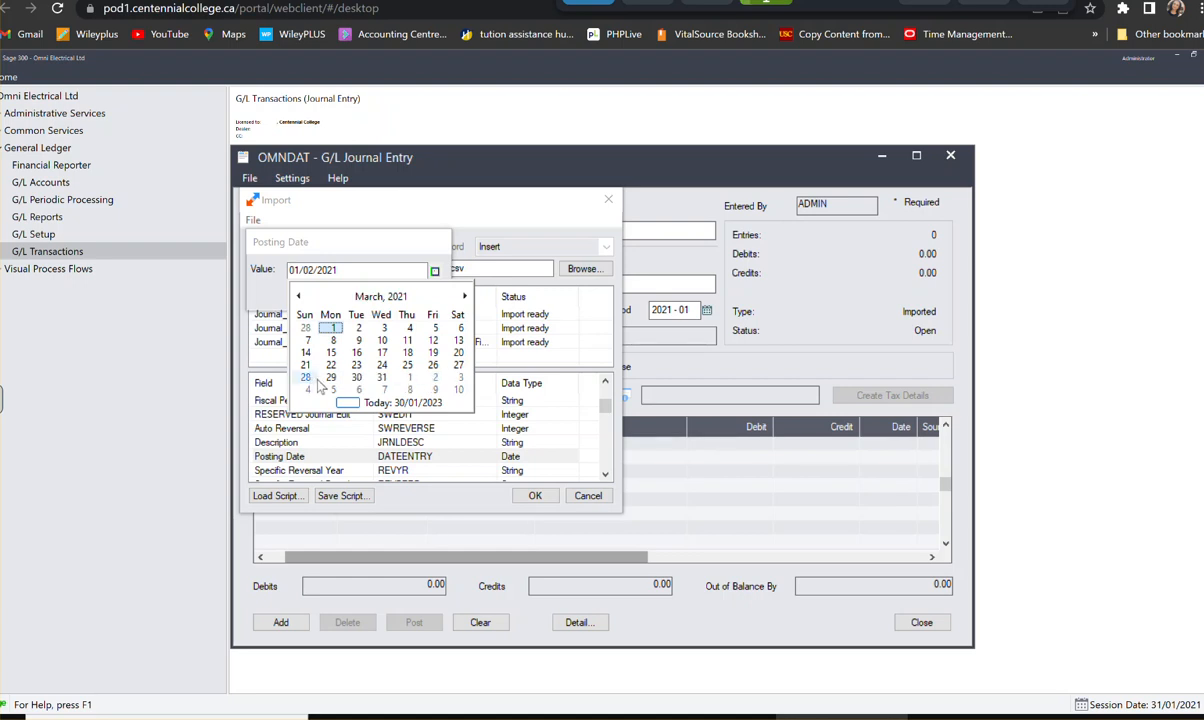
{"action": "left_click", "coordinate": [305, 377]}
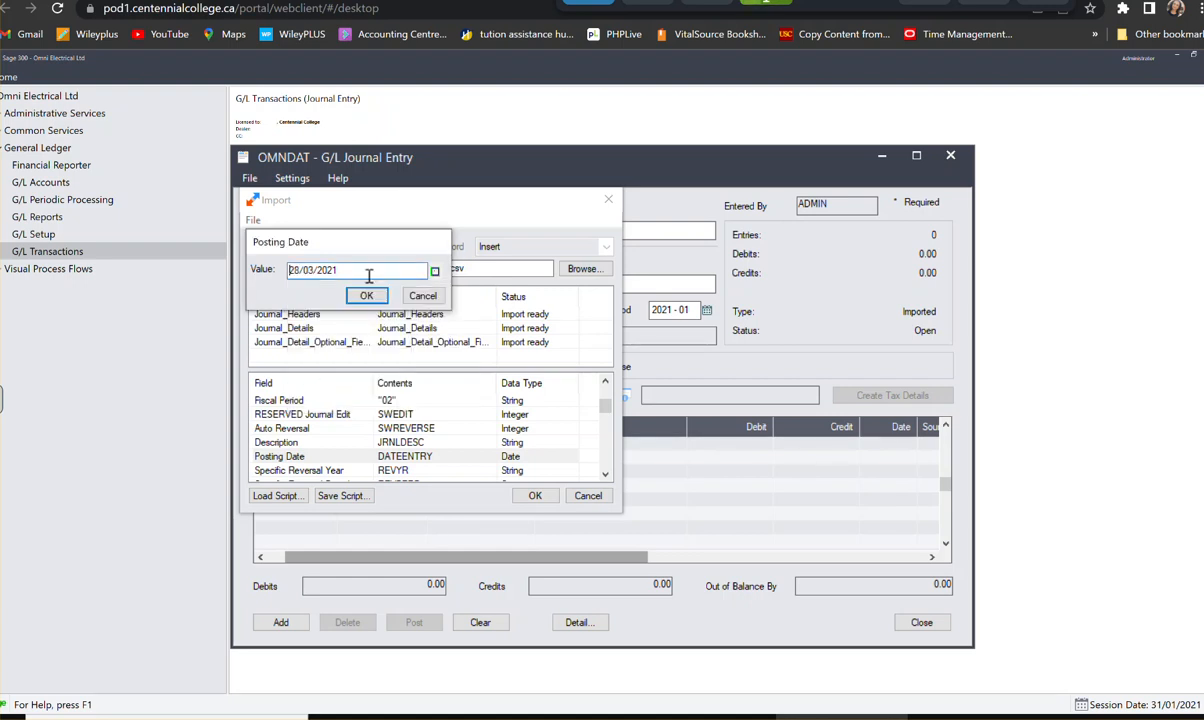
{"action": "left_click", "coordinate": [435, 271]}
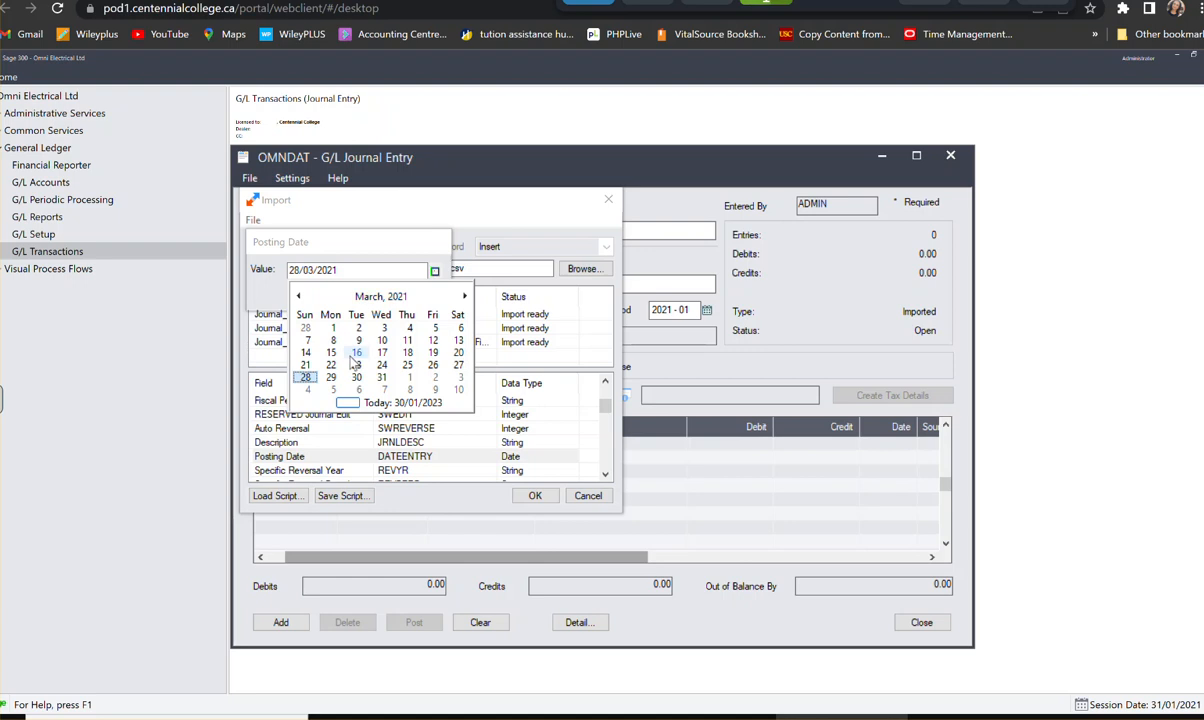
{"action": "left_click", "coordinate": [298, 296]}
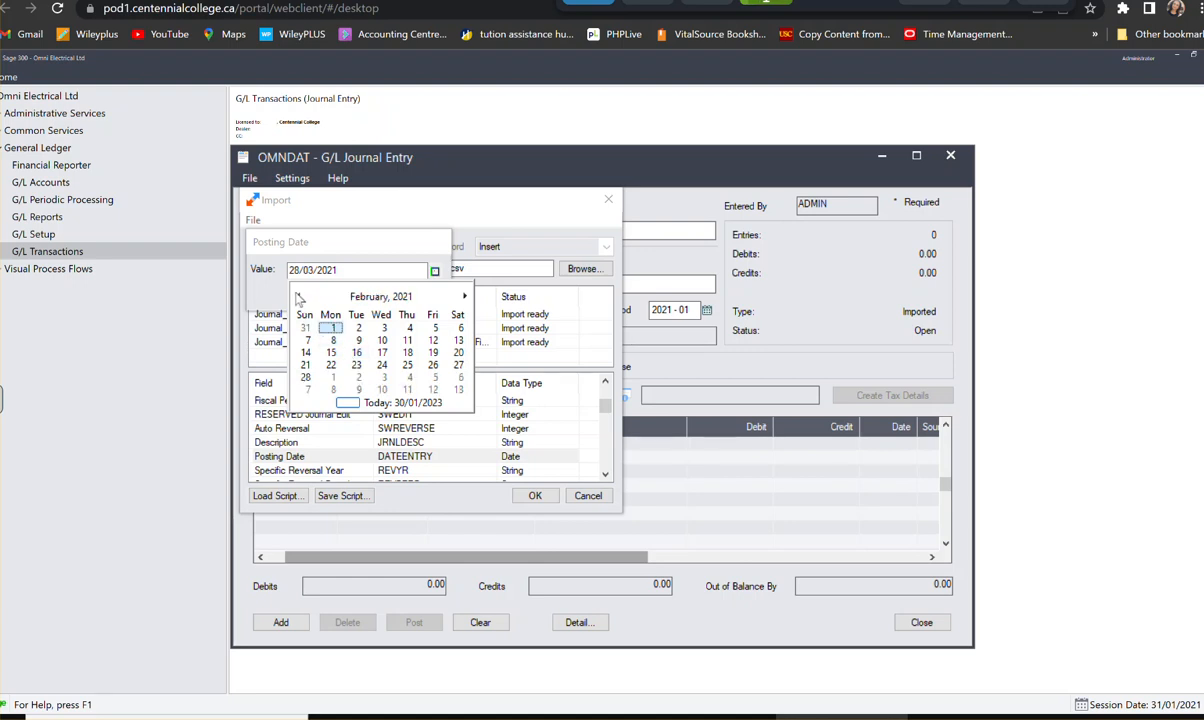
{"action": "left_click", "coordinate": [305, 378]}
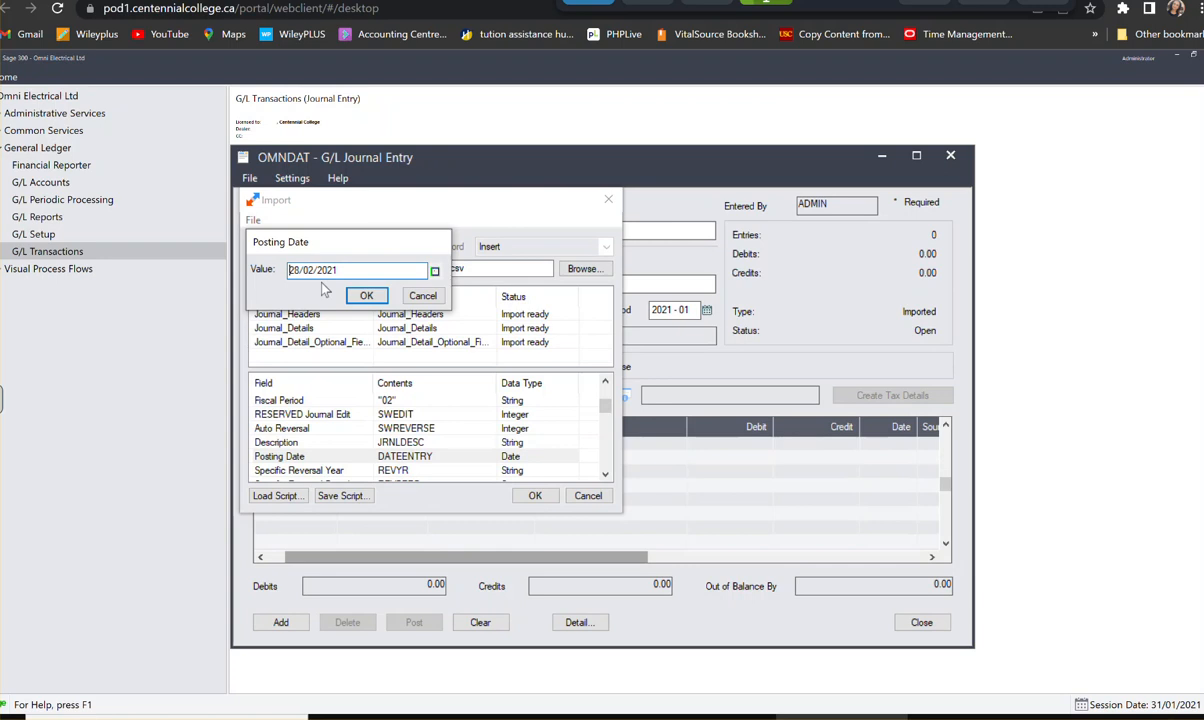
{"action": "left_click", "coordinate": [364, 295]}
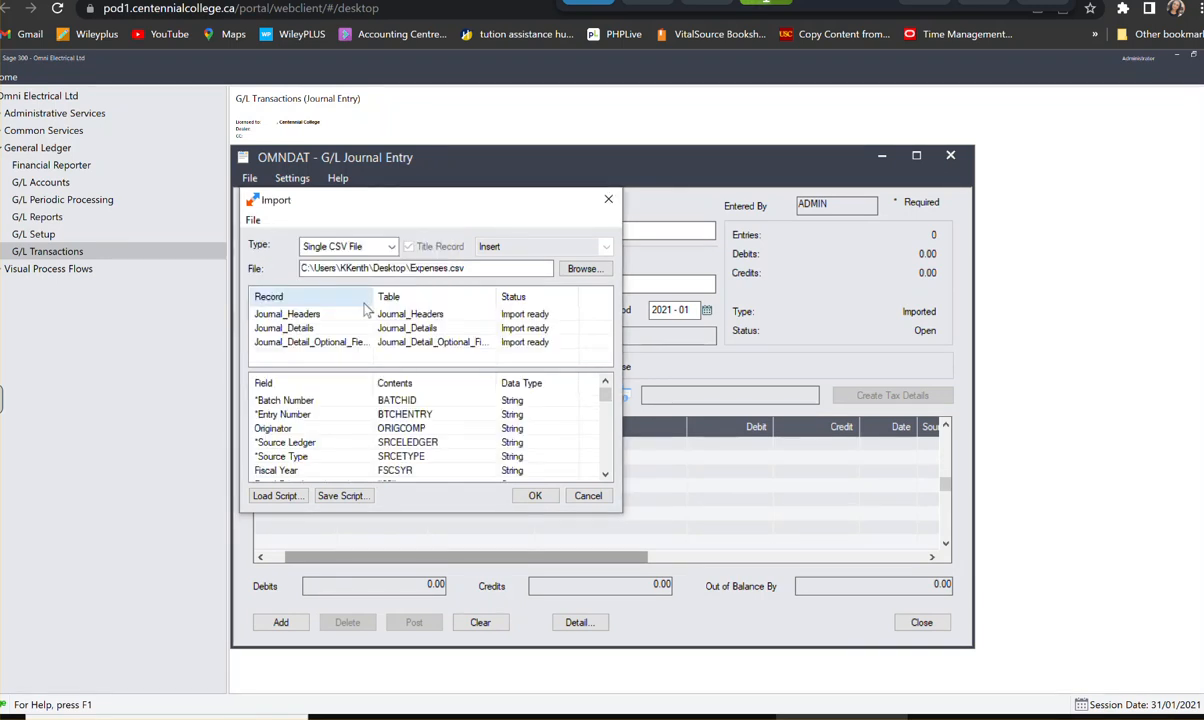
- Override the Document Date field of the Journal_Headers import record with the fixed value 28/02/2021
{"action": "scroll", "coordinate": [300, 410], "scroll_direction": "down", "scroll_amount": 3}
{"action": "scroll", "coordinate": [322, 428], "scroll_direction": "down", "scroll_amount": 1}
{"action": "left_click", "coordinate": [309, 414]}
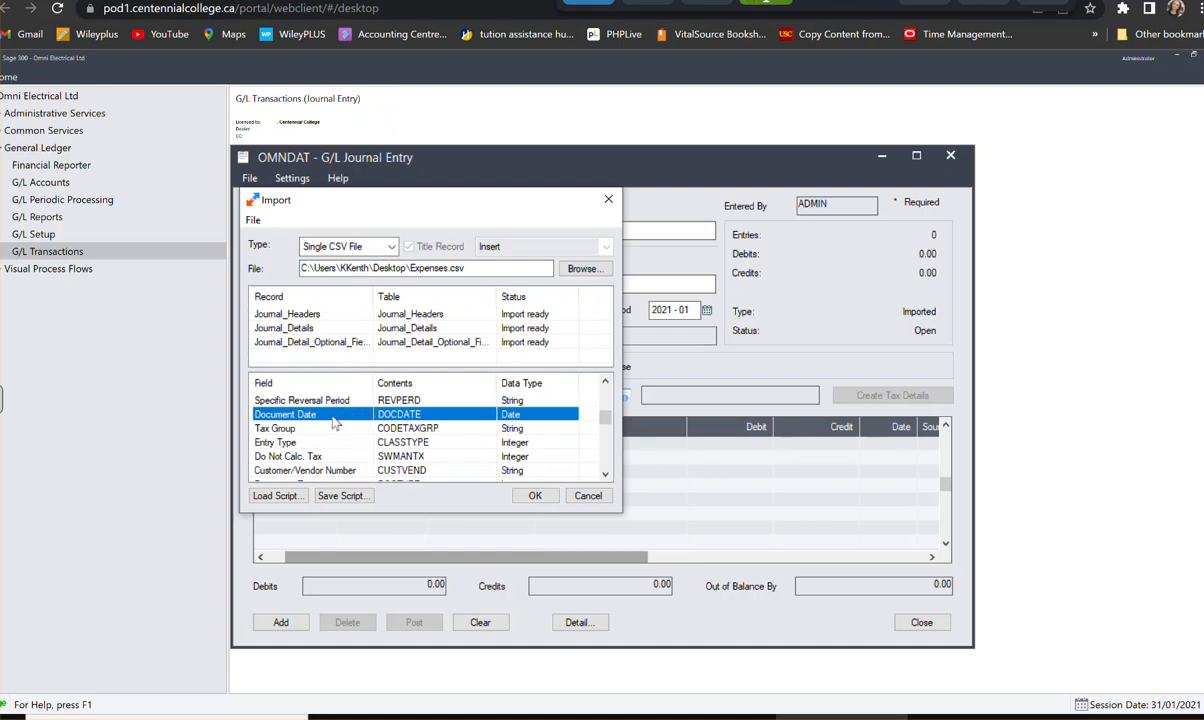
{"action": "left_click", "coordinate": [262, 404]}
{"action": "right_click", "coordinate": [262, 404]}
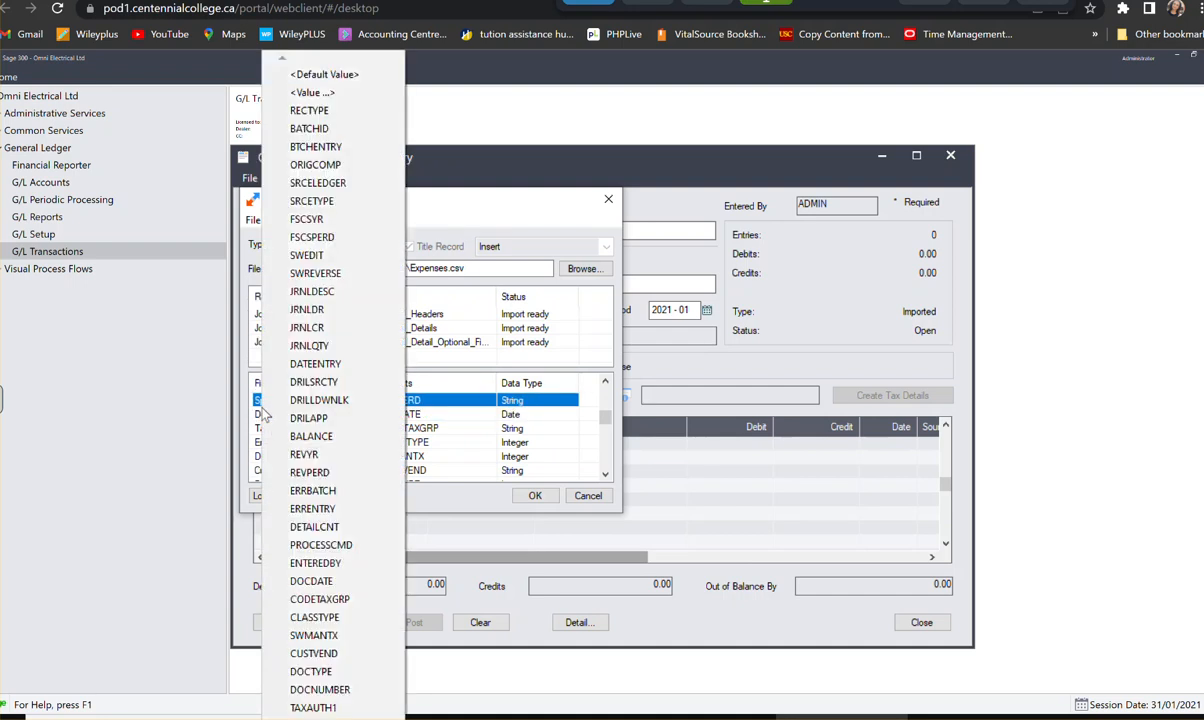
{"action": "left_click", "coordinate": [425, 418]}
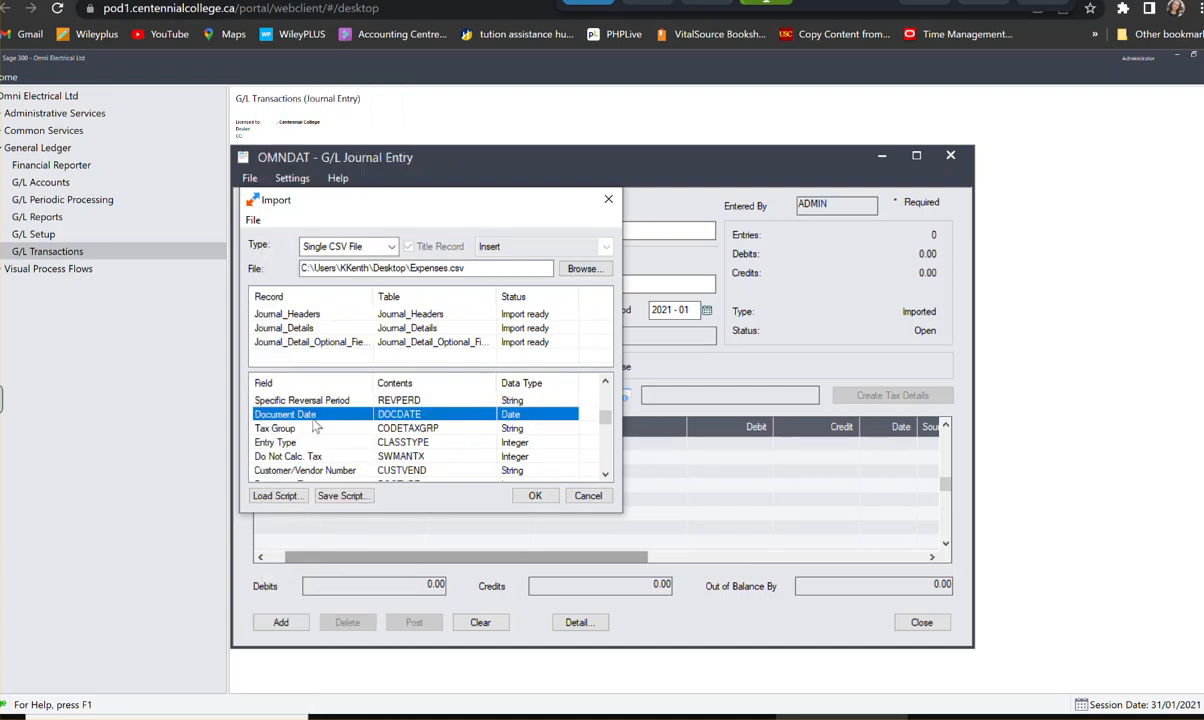
{"action": "right_click", "coordinate": [305, 412]}
{"action": "left_click", "coordinate": [372, 93]}
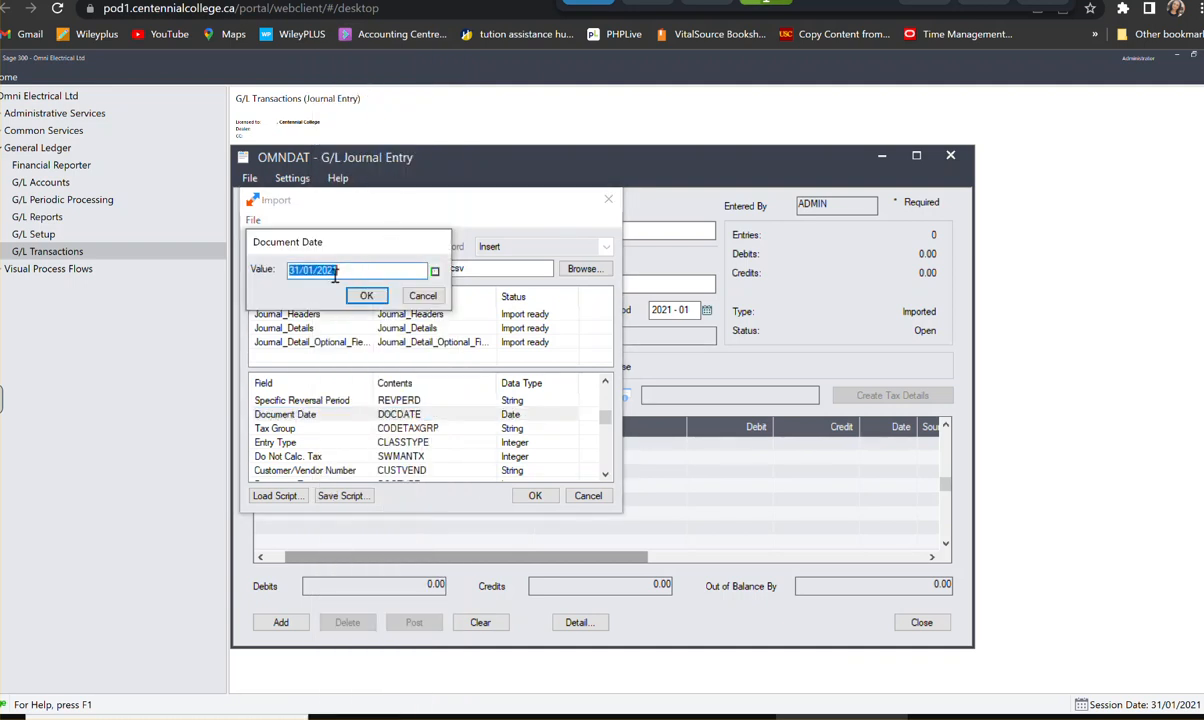
{"action": "left_click", "coordinate": [436, 274]}
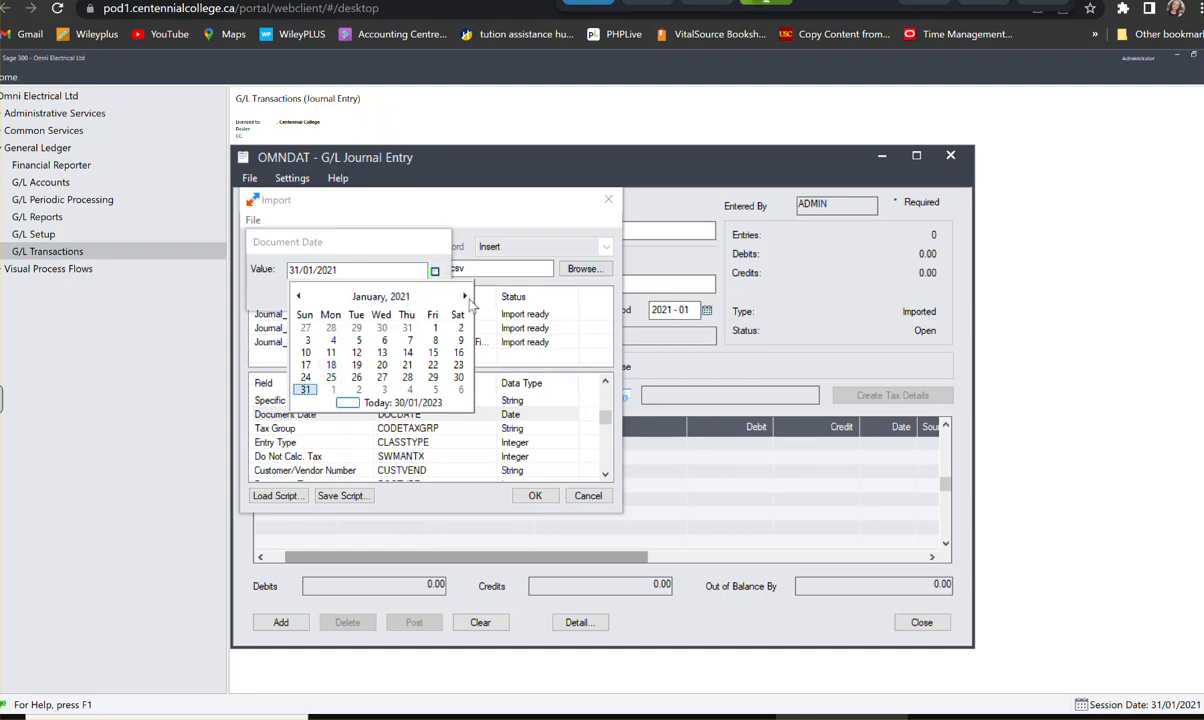
{"action": "left_click", "coordinate": [465, 297]}
{"action": "left_click", "coordinate": [305, 377]}
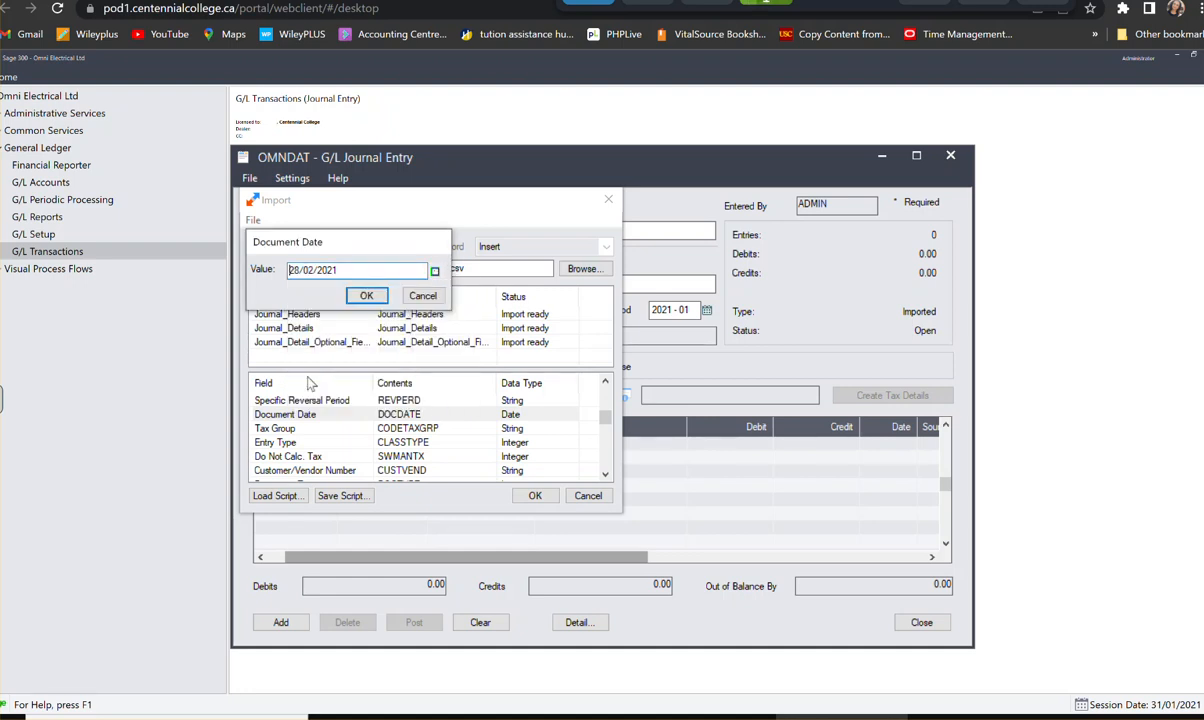
{"action": "left_click", "coordinate": [367, 297]}
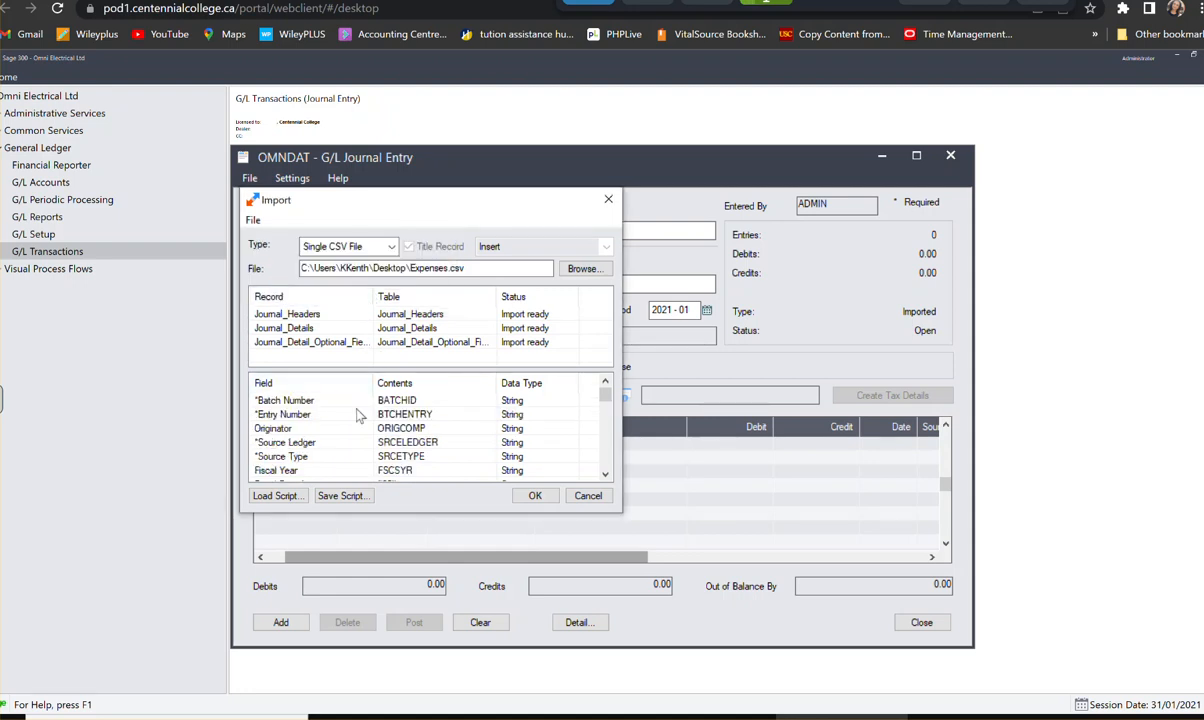
- Override the Journal Date field of the Journal_Details import record with the fixed value 28/02/2021
{"action": "scroll", "coordinate": [364, 420], "scroll_direction": "down", "scroll_amount": 10}
{"action": "scroll", "coordinate": [362, 428], "scroll_direction": "down", "scroll_amount": 3}
{"action": "scroll", "coordinate": [362, 428], "scroll_direction": "up", "scroll_amount": 4}
{"action": "scroll", "coordinate": [362, 428], "scroll_direction": "down", "scroll_amount": 8}
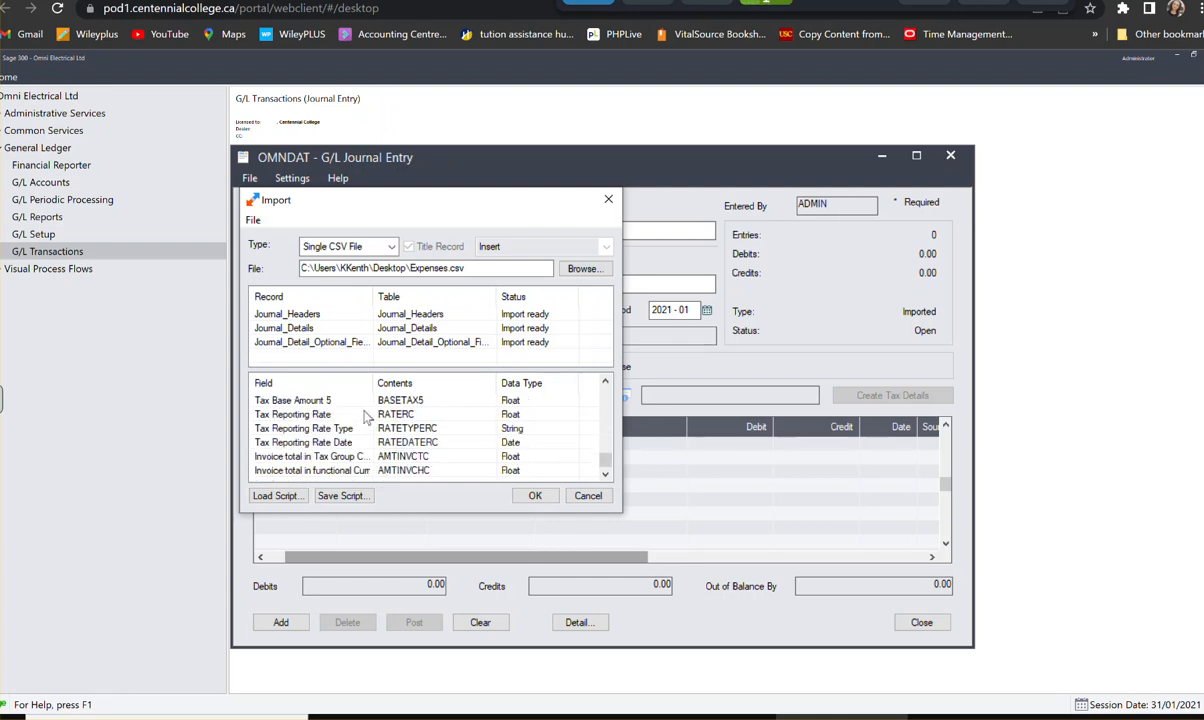
{"action": "left_click", "coordinate": [300, 328]}
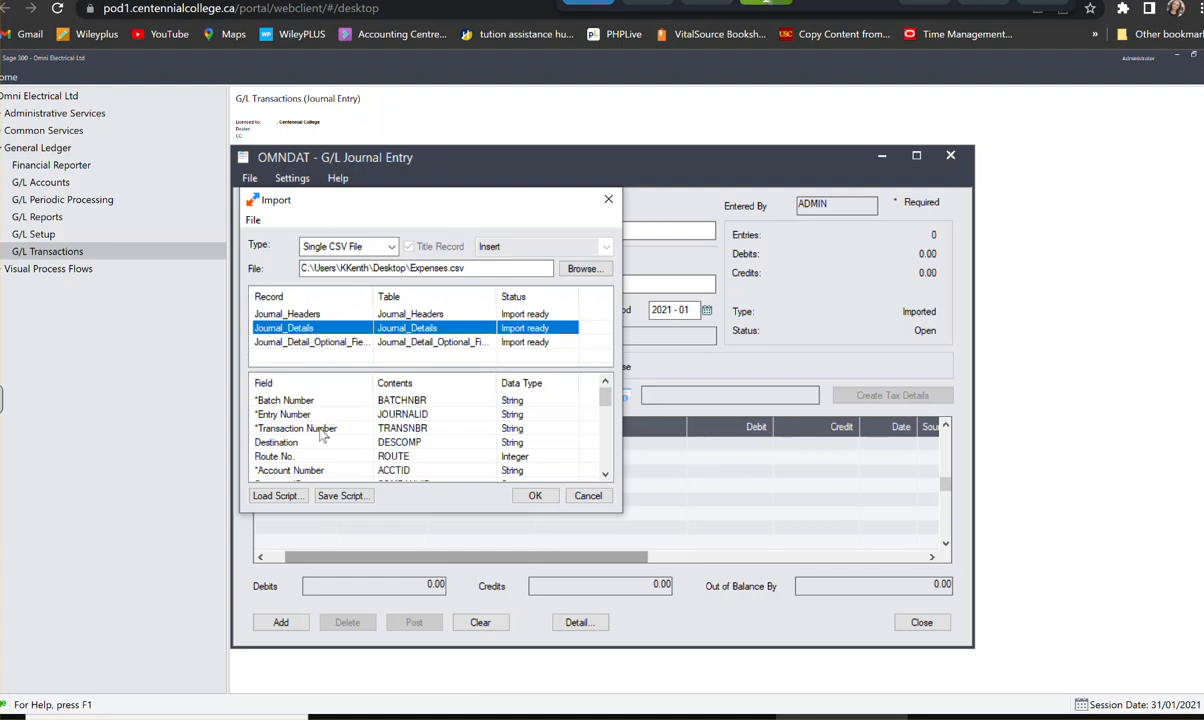
{"action": "scroll", "coordinate": [321, 392], "scroll_direction": "down", "scroll_amount": 3}
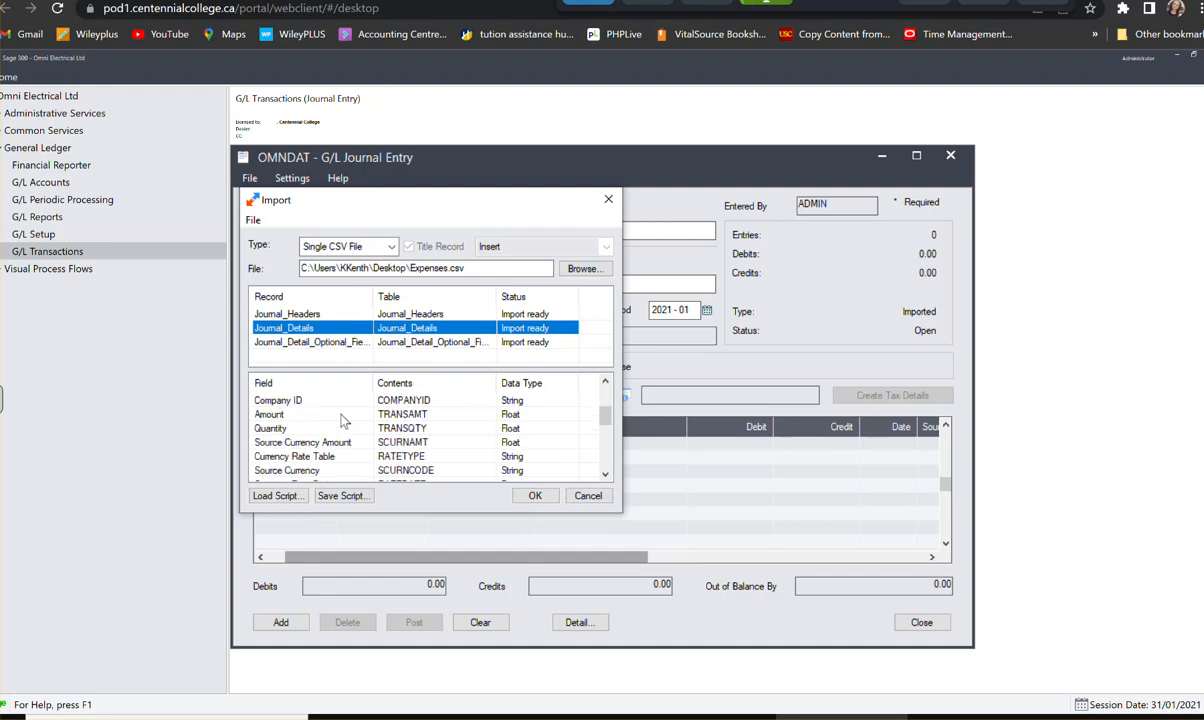
{"action": "scroll", "coordinate": [340, 430], "scroll_direction": "down", "scroll_amount": 3}
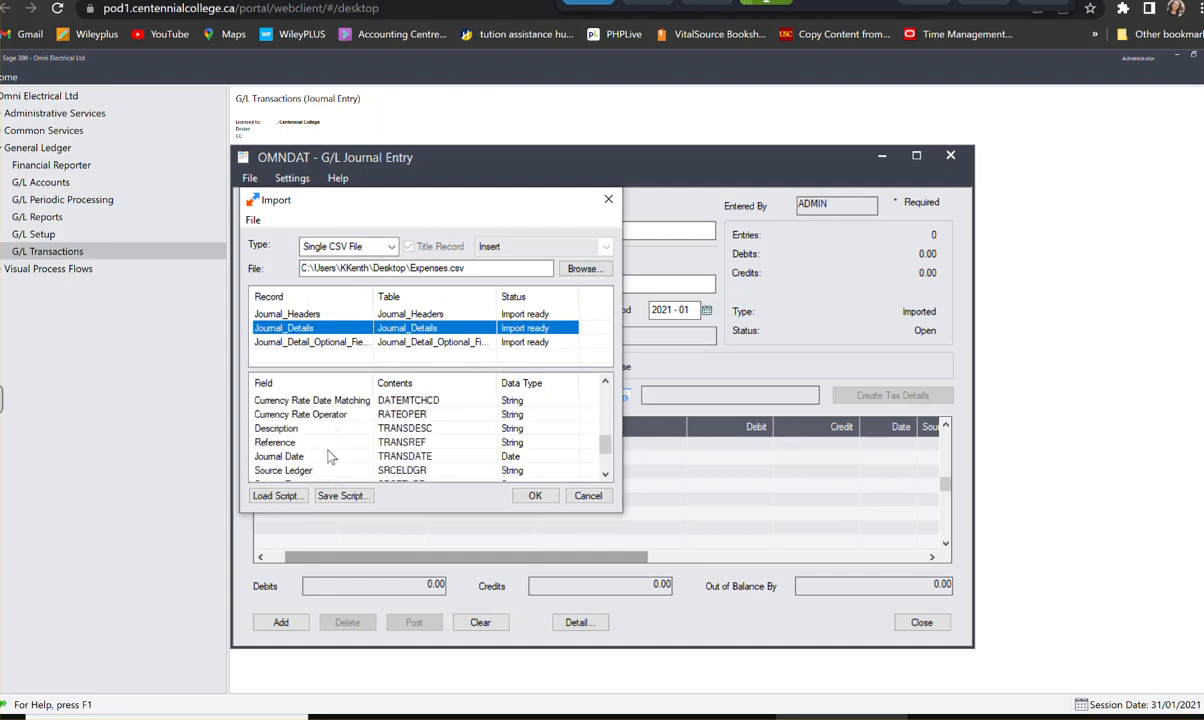
{"action": "scroll", "coordinate": [320, 440], "scroll_direction": "up", "scroll_amount": 1}
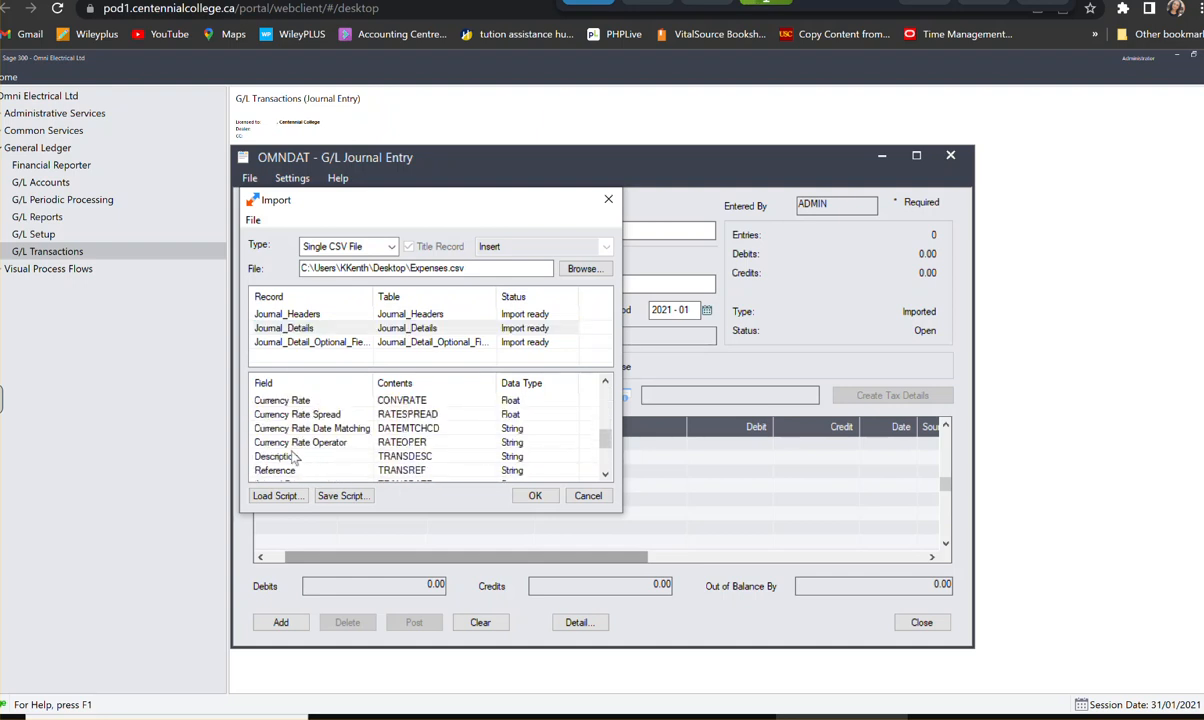
{"action": "scroll", "coordinate": [303, 435], "scroll_direction": "down", "scroll_amount": 3}
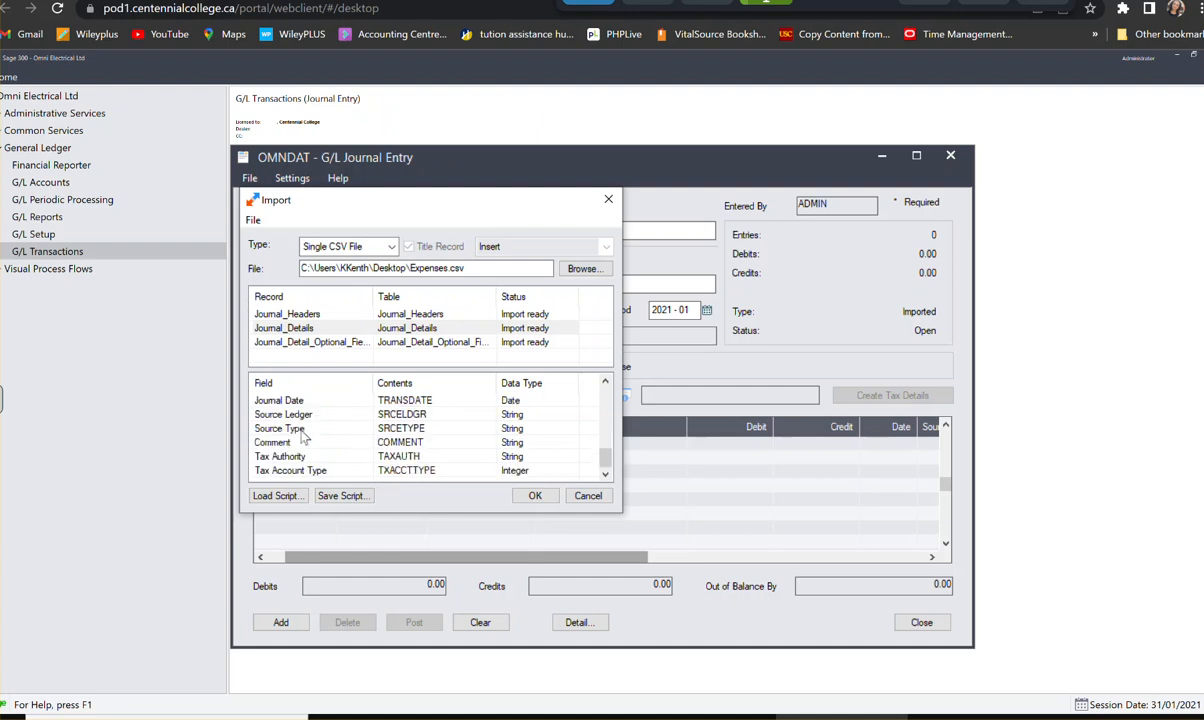
{"action": "left_click", "coordinate": [310, 400]}
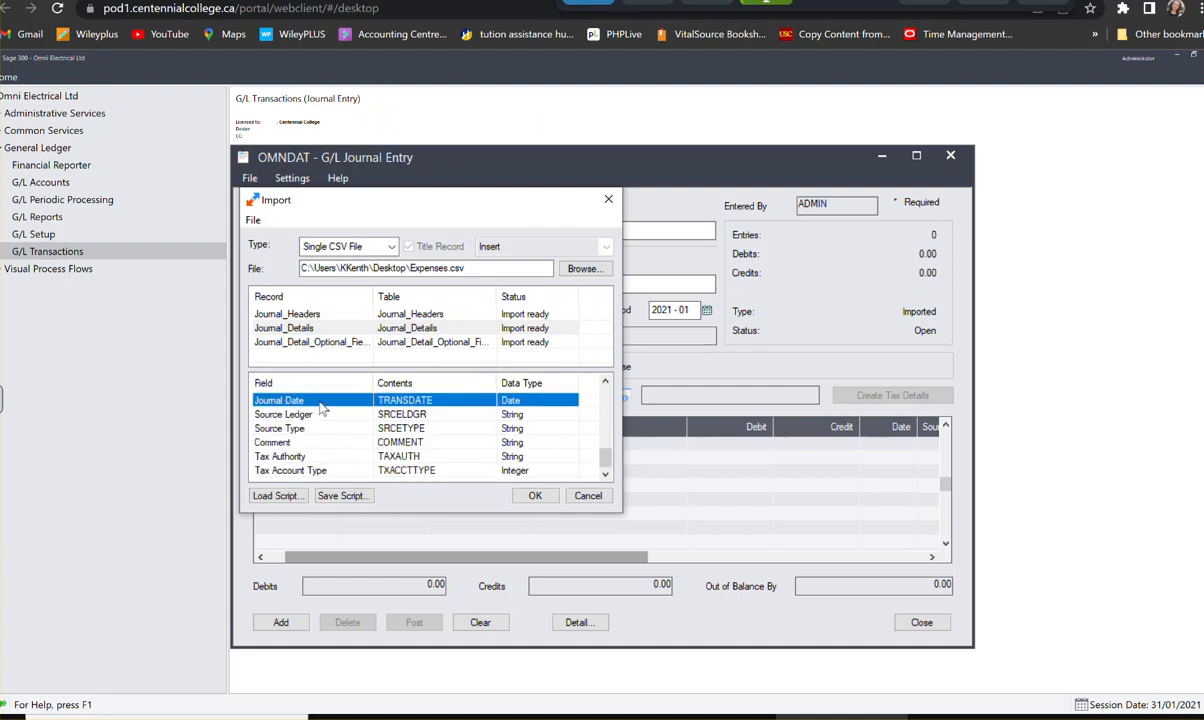
{"action": "right_click", "coordinate": [302, 400]}
{"action": "left_click", "coordinate": [404, 161]}
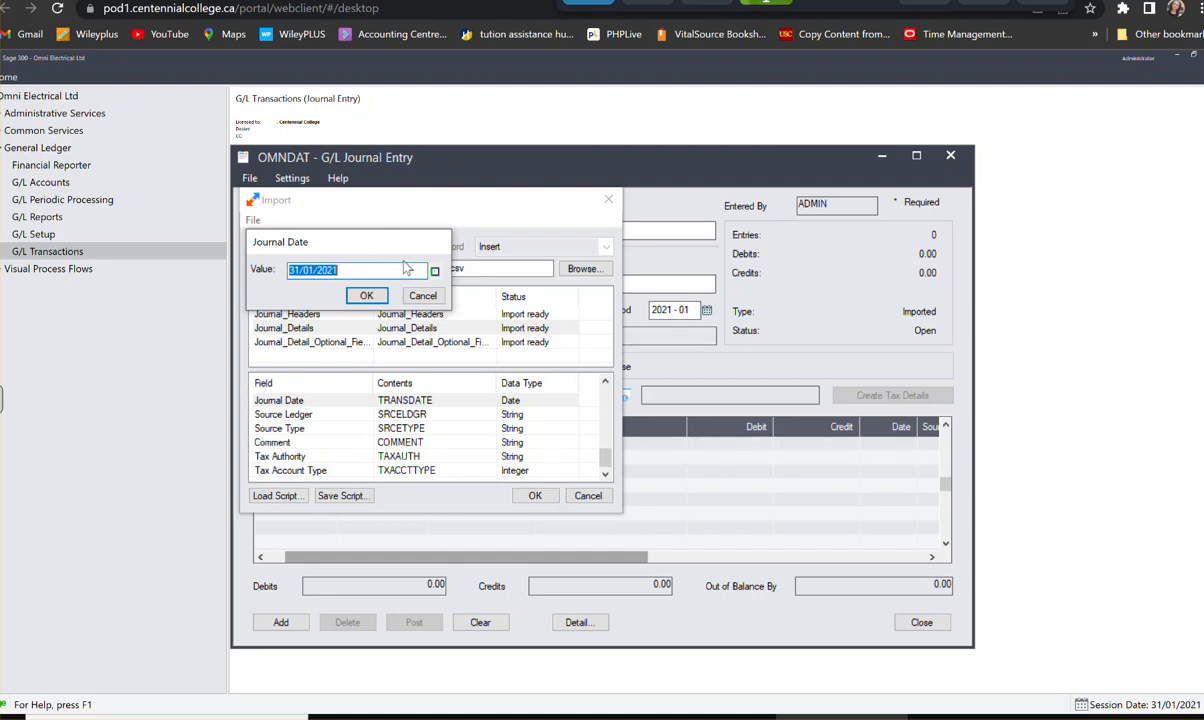
{"action": "left_click", "coordinate": [436, 271]}
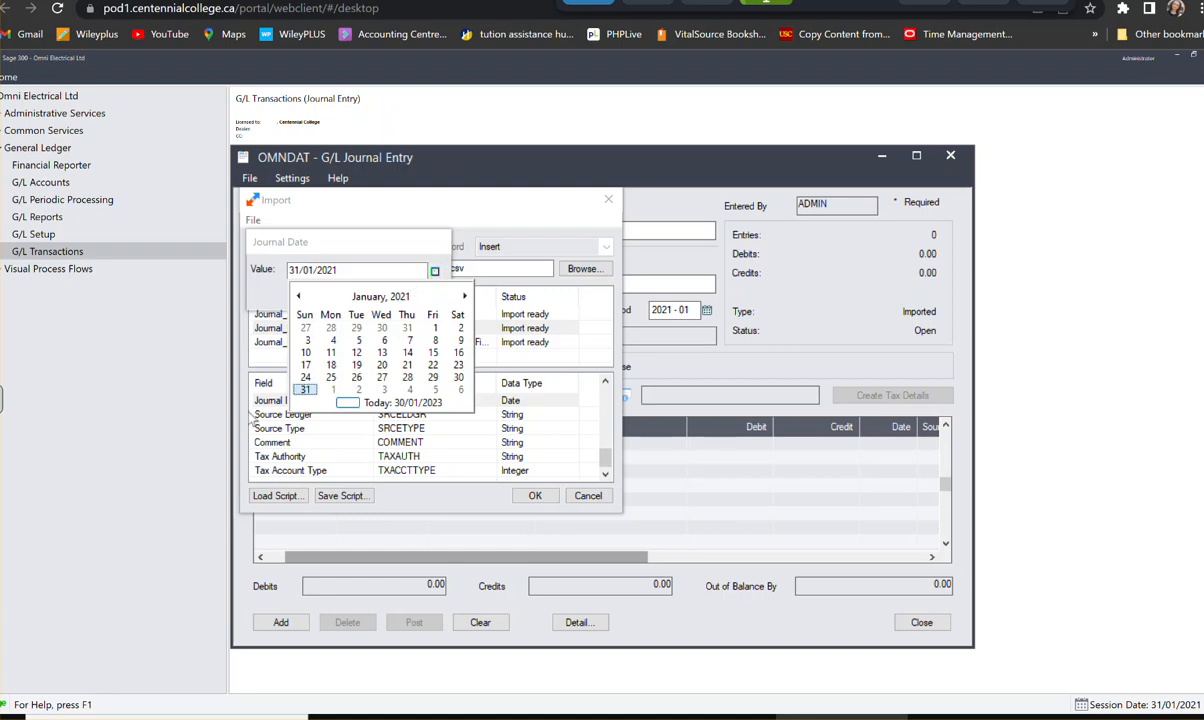
{"action": "left_click", "coordinate": [464, 296]}
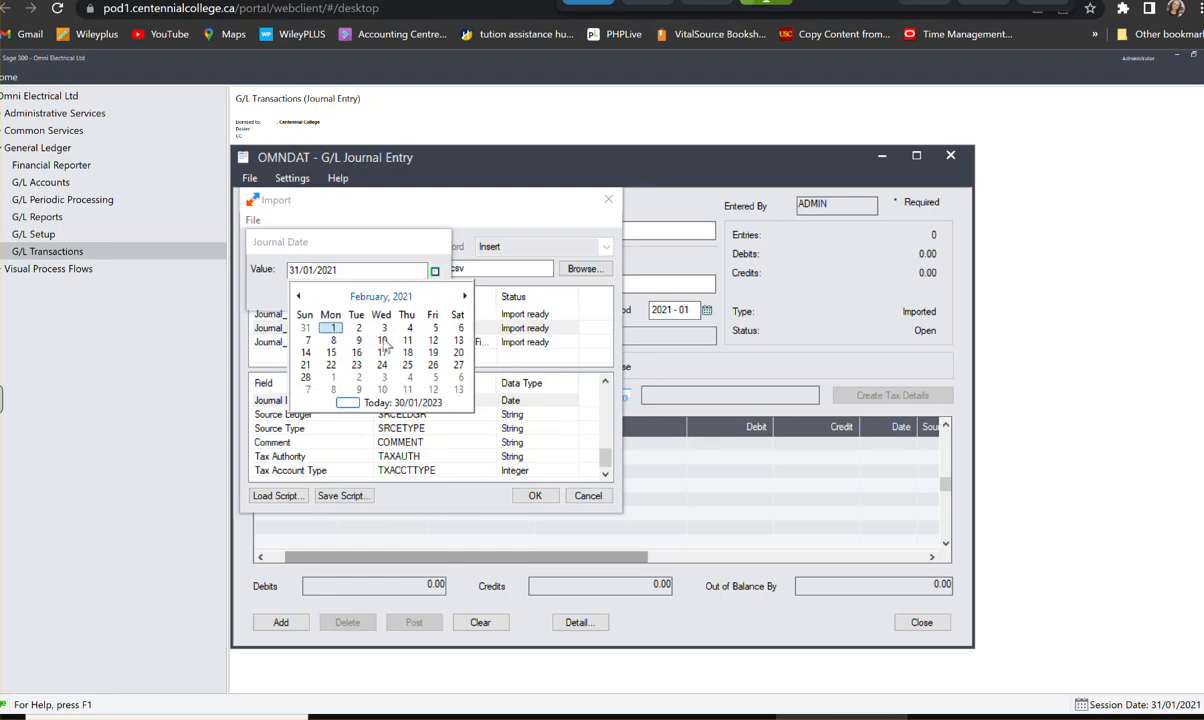
{"action": "left_click", "coordinate": [304, 376]}
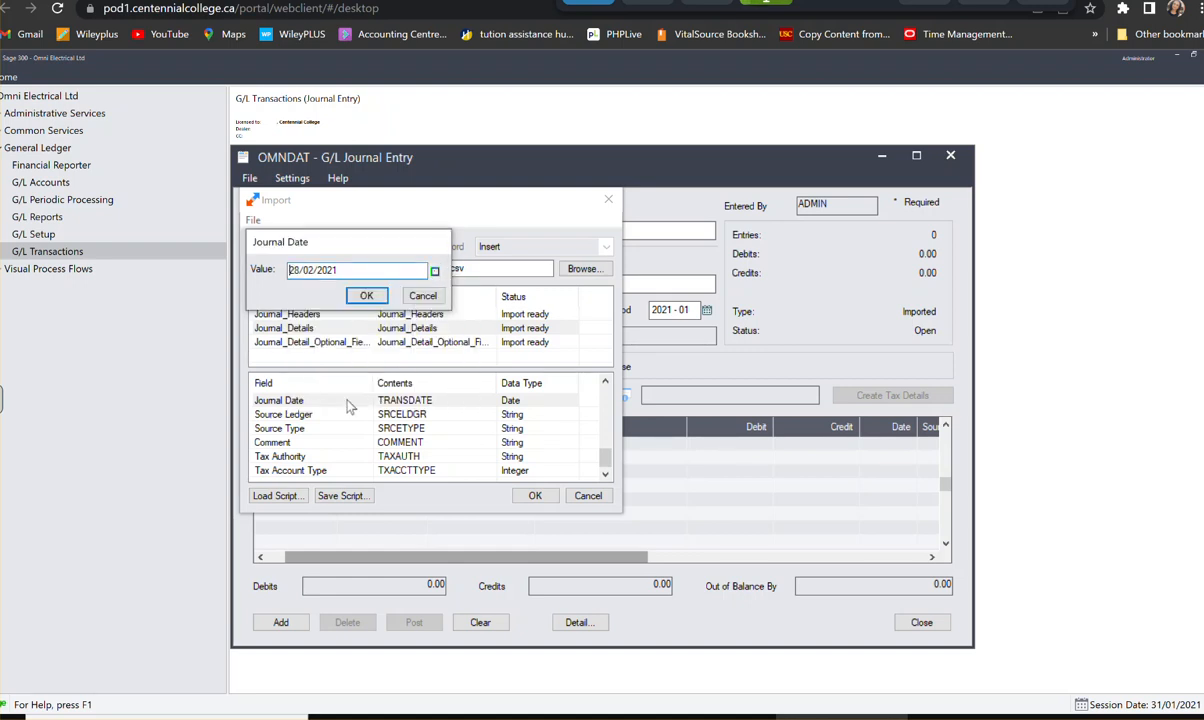
{"action": "left_click", "coordinate": [375, 300]}
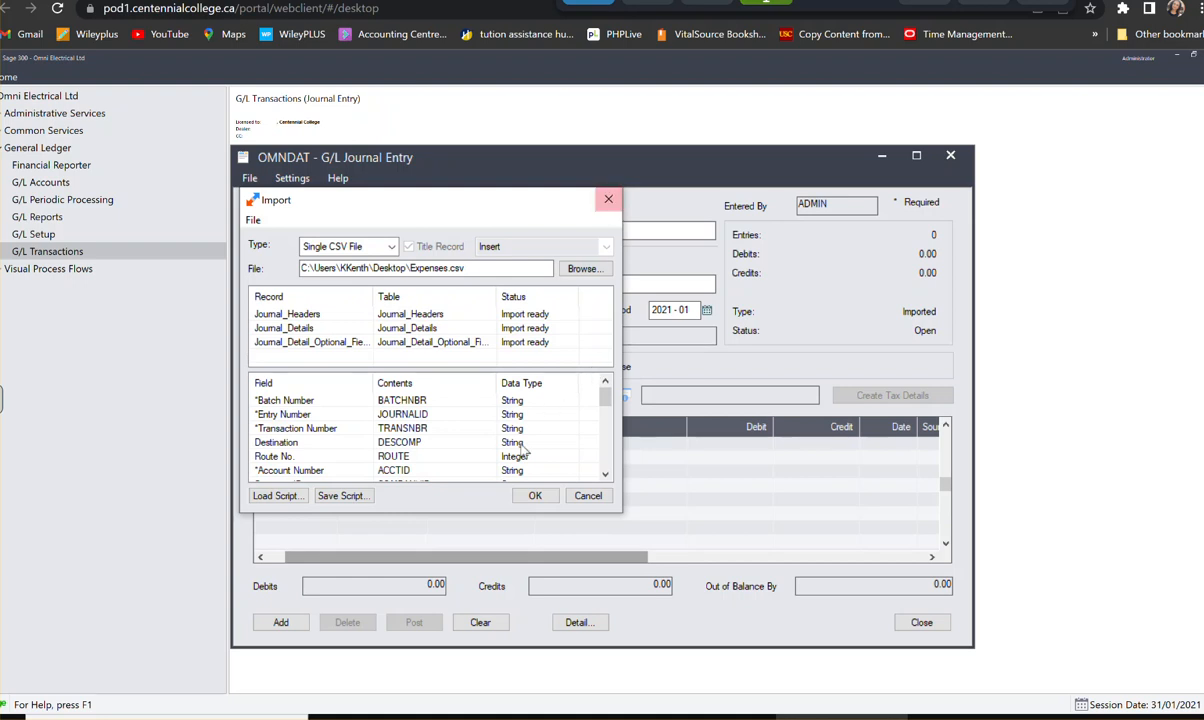
- Run the import of Expenses.csv into the February expense batch and save the imported journal entry for The Office Depot
{"action": "left_click", "coordinate": [534, 497]}
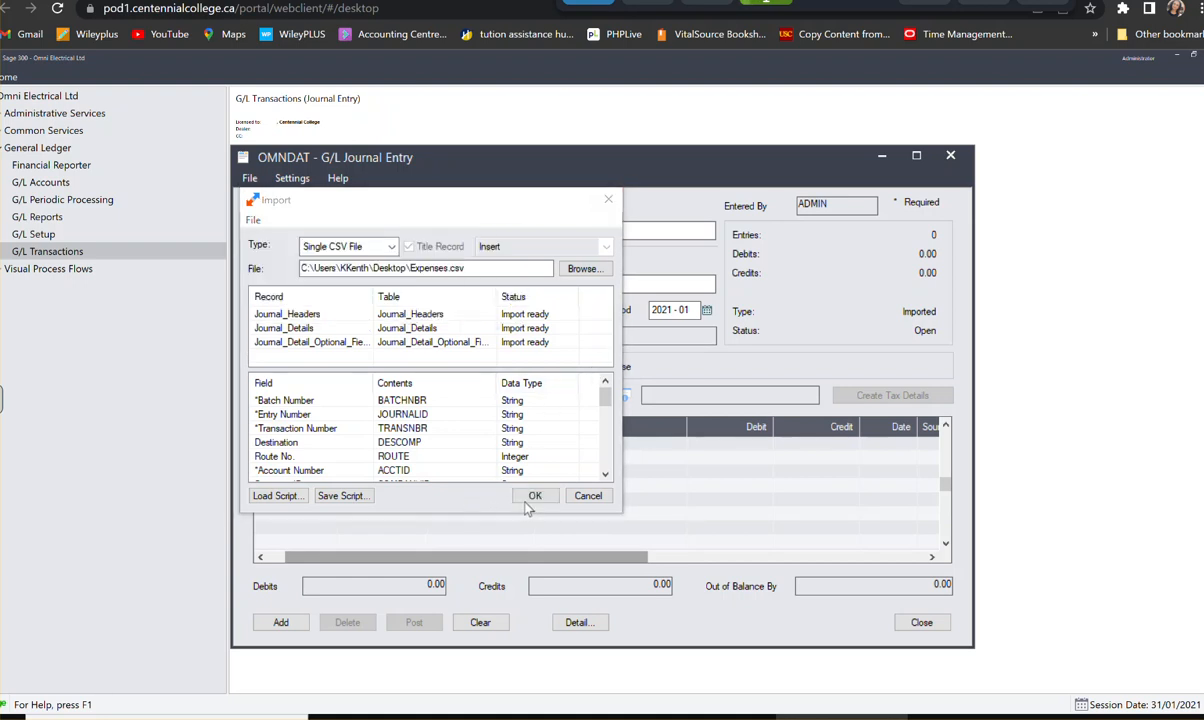
{"action": "left_click", "coordinate": [585, 494]}
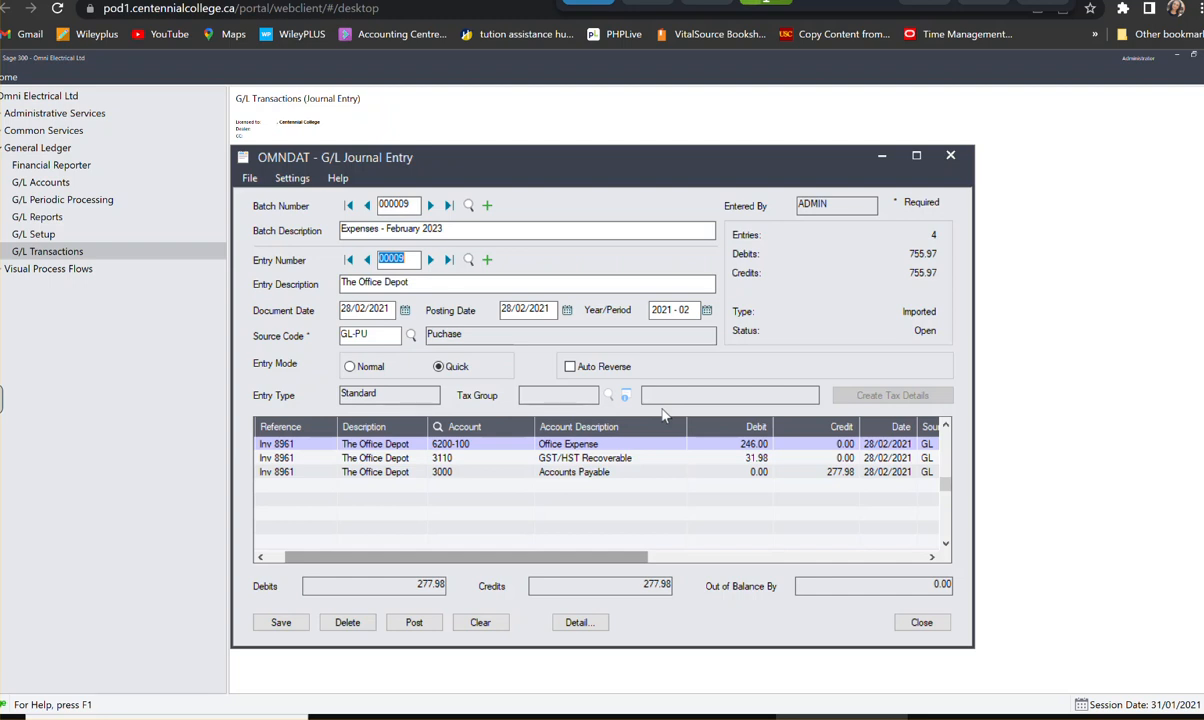
{"action": "left_click", "coordinate": [294, 625]}
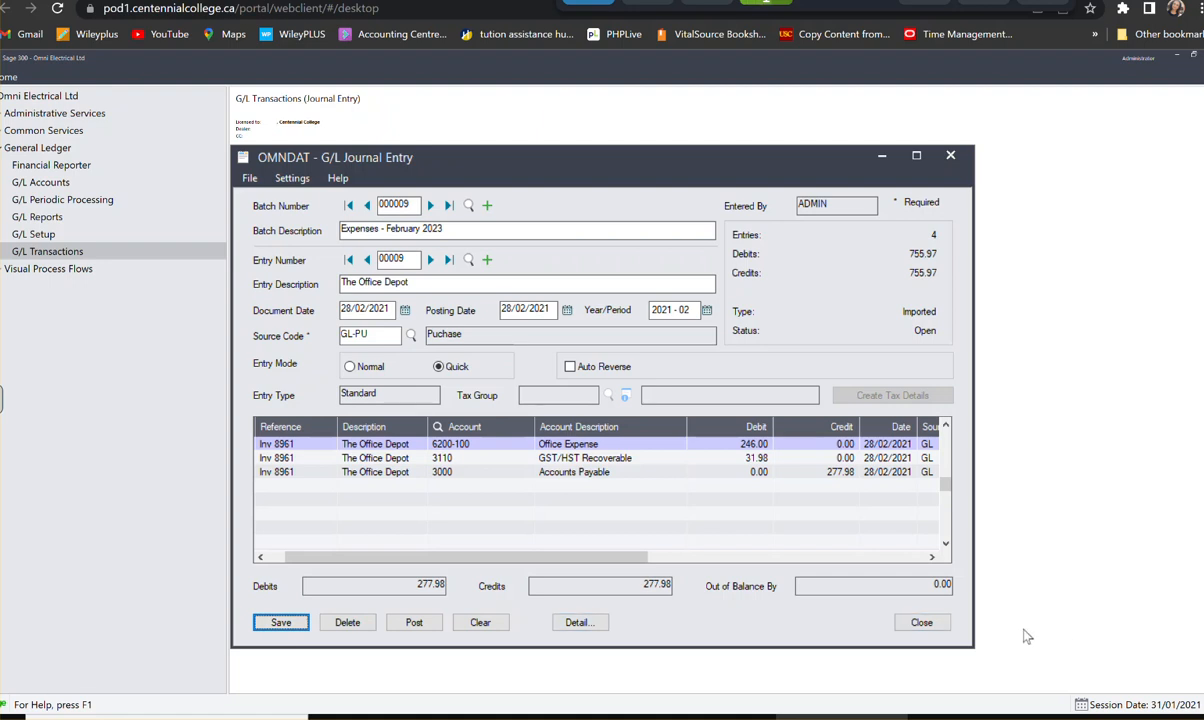
- Close the journal entry window, open the G/L Recurring Entries setup and check it for existing recurring entry codes
{"action": "left_click", "coordinate": [935, 625]}
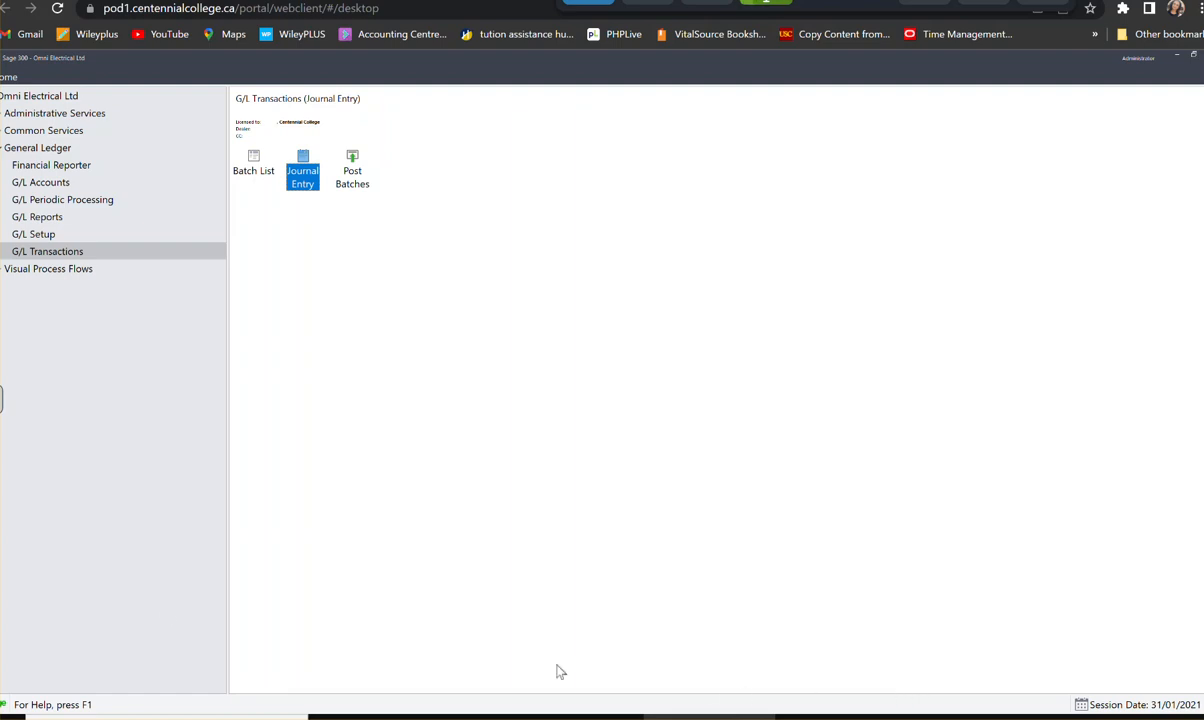
{"action": "left_click", "coordinate": [37, 238]}
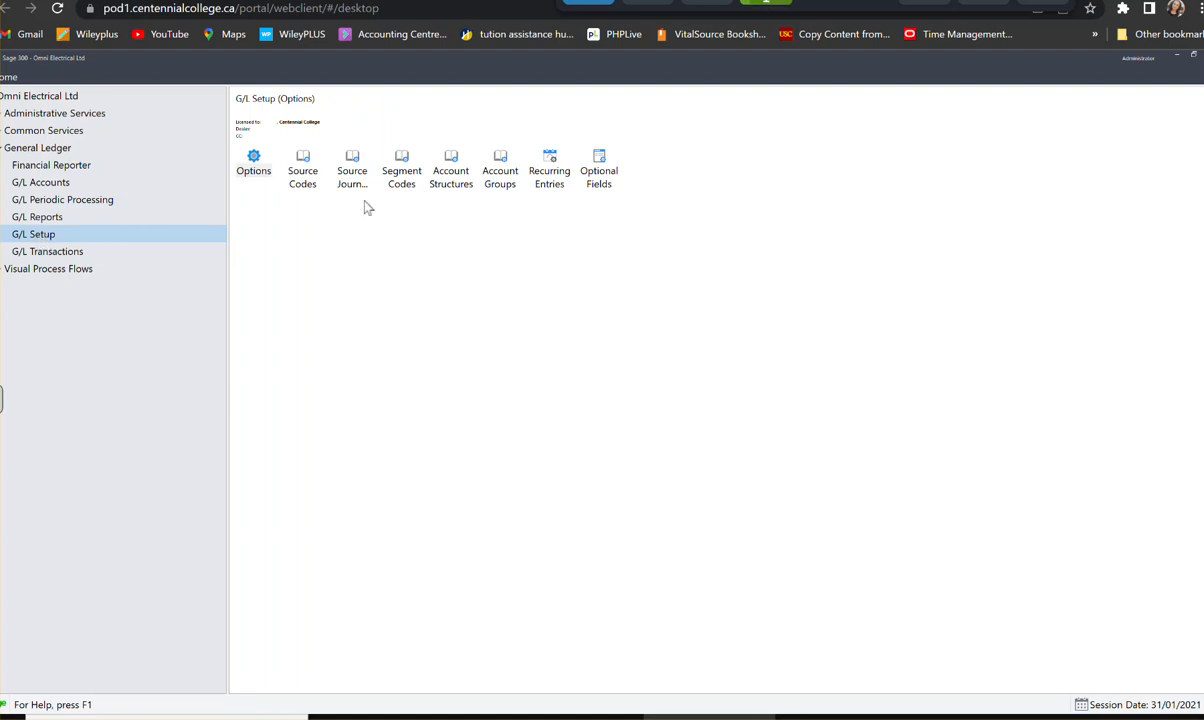
{"action": "left_click", "coordinate": [549, 166]}
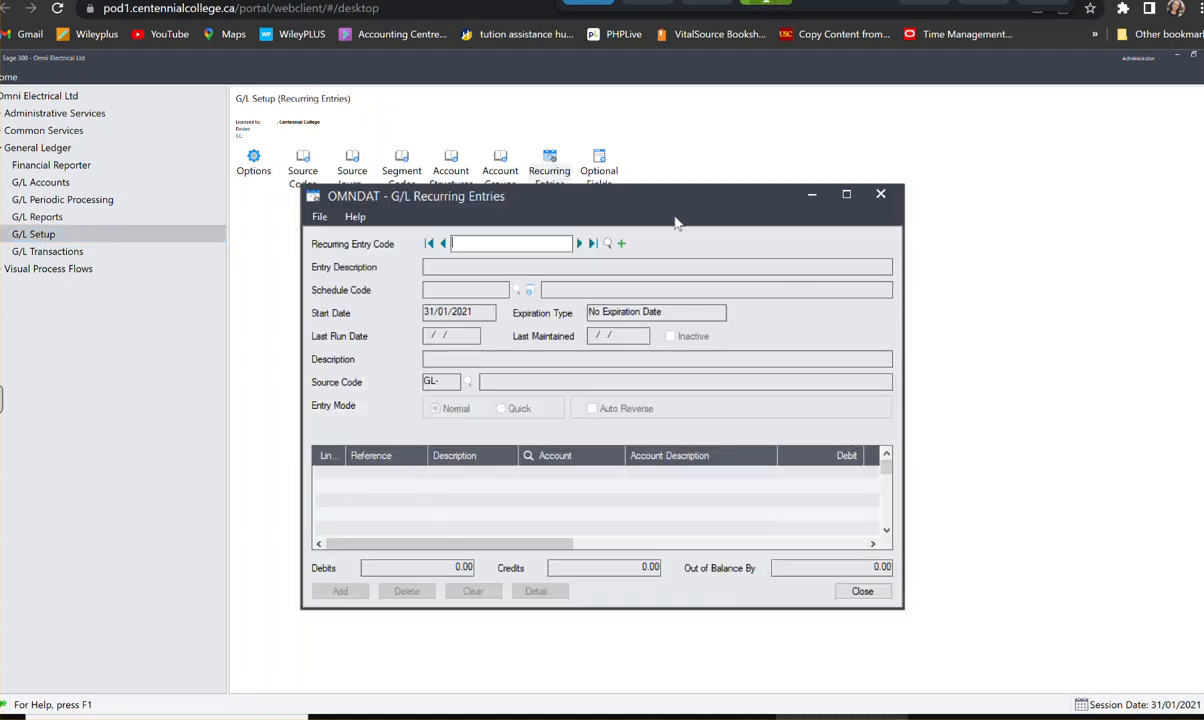
{"action": "left_click_drag", "start_coordinate": [685, 207], "coordinate": [678, 233]}
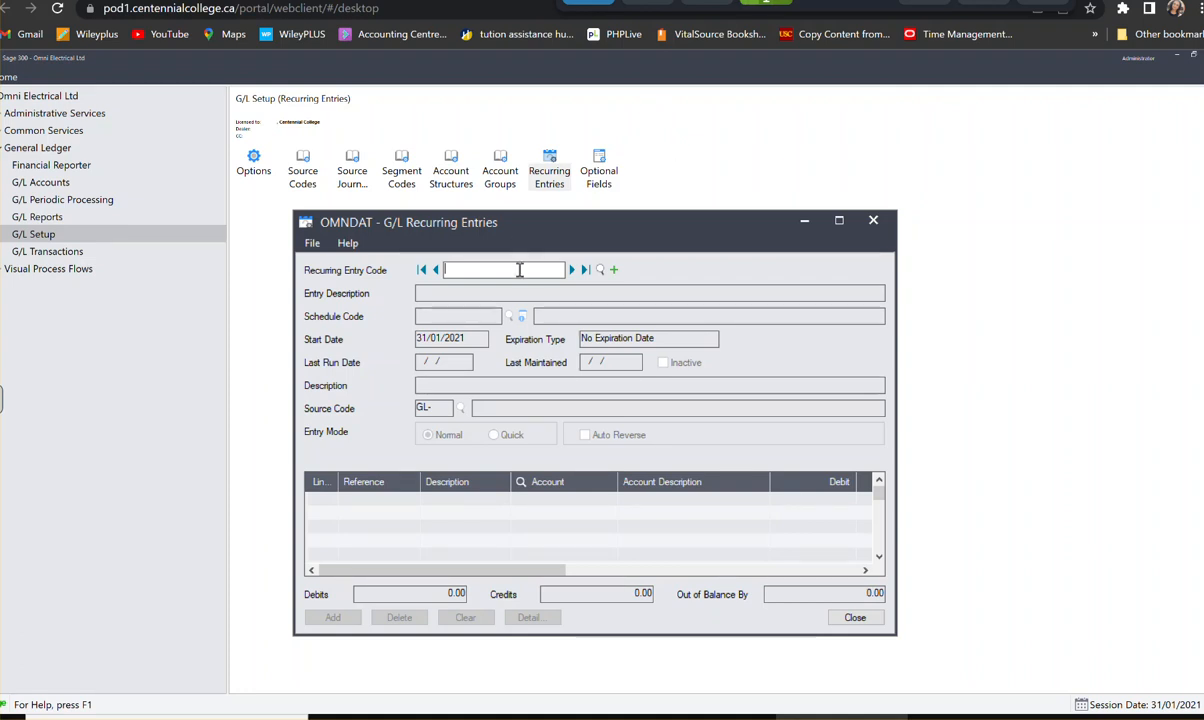
{"action": "left_click", "coordinate": [600, 270]}
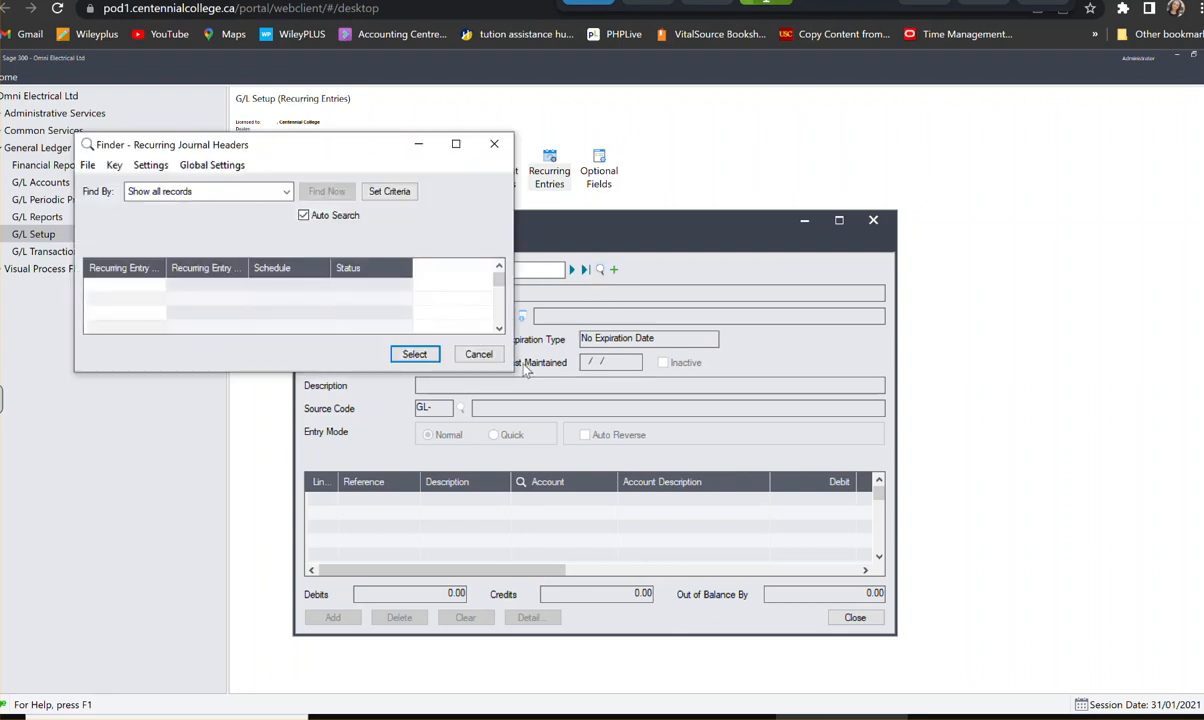
{"action": "left_click", "coordinate": [477, 354]}
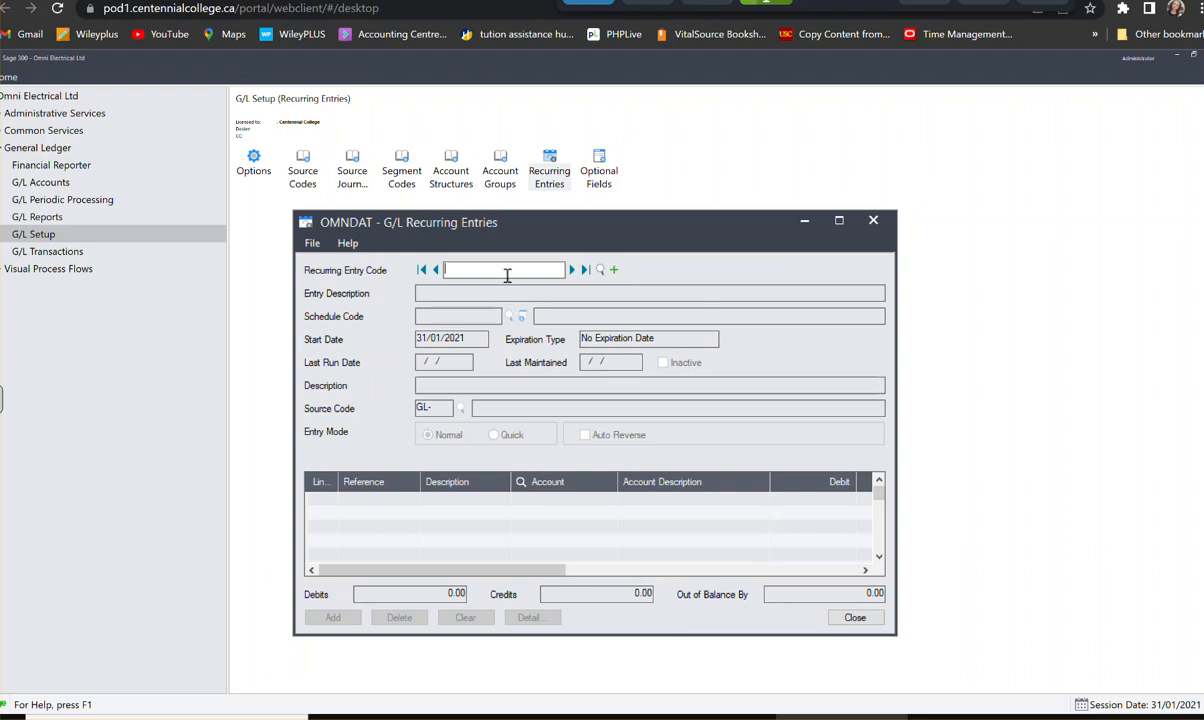
- Create a recurring entry with the code A/R ENTRY and the entry description Monthly A/R
{"action": "type", "text": "A/R ENTRY"}
{"action": "key", "text": "Tab"}
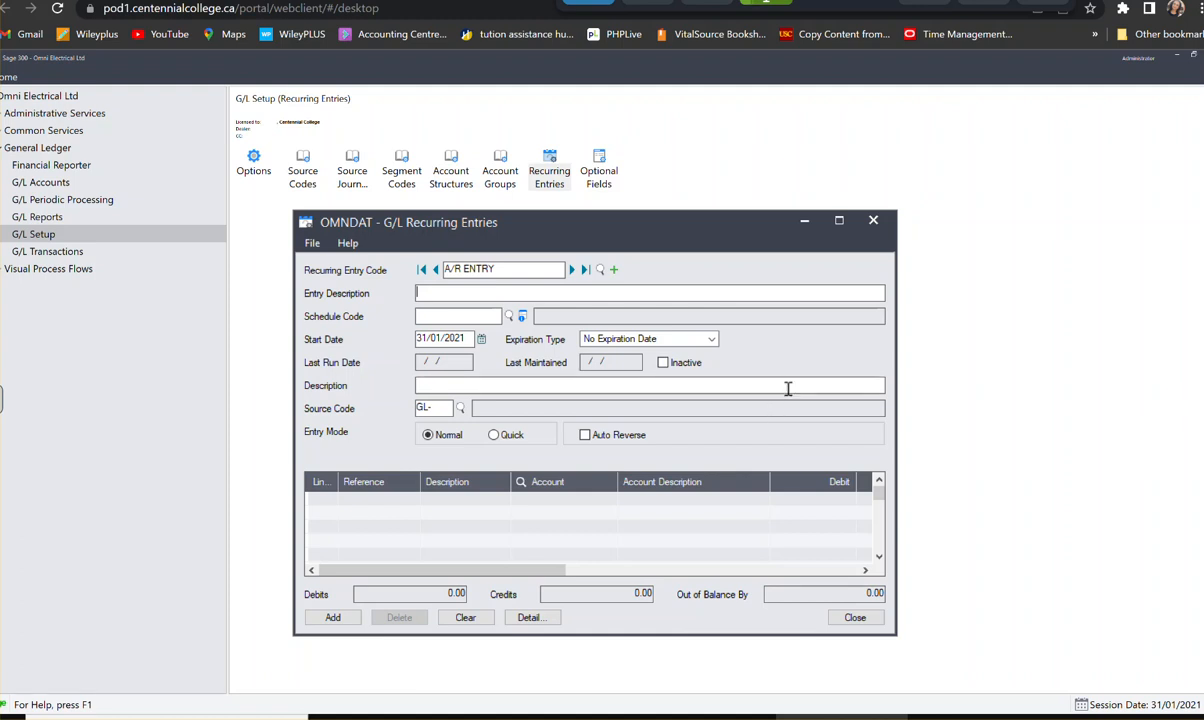
{"action": "type", "text": "Mon"}
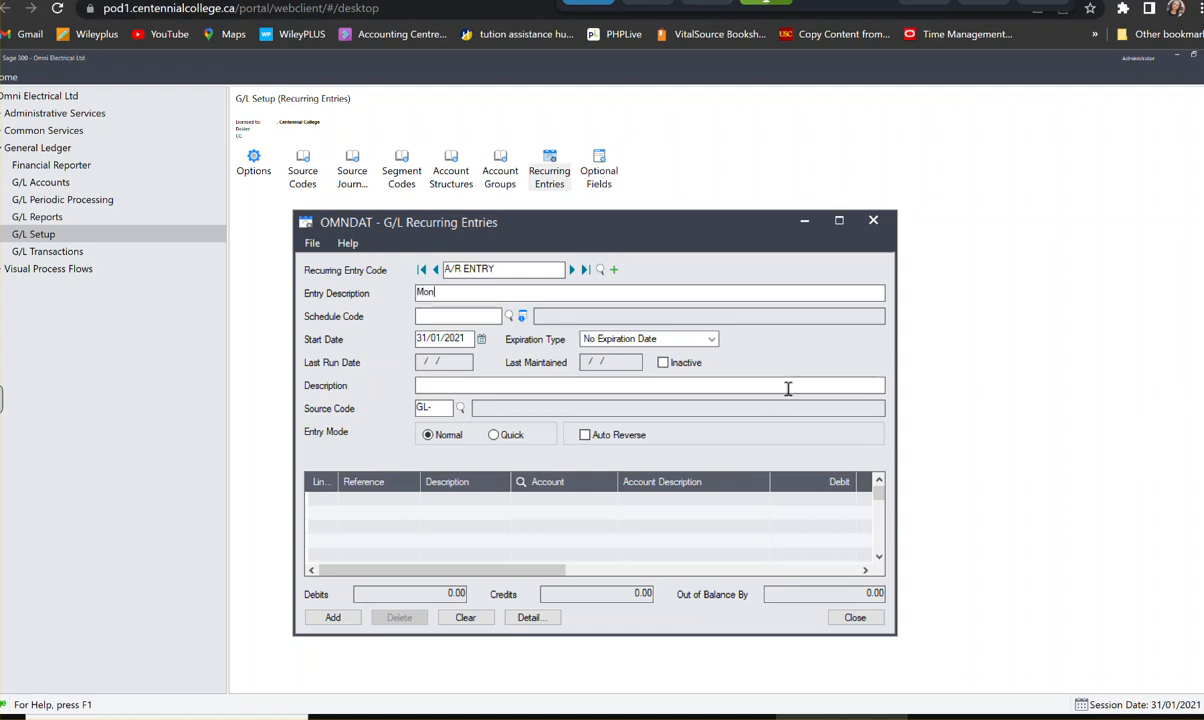
{"action": "type", "text": "thly A/R"}
- Assign the MOHTHLY schedule code to the recurring entry and keep the expiration type at No Expiration Date
{"action": "left_click", "coordinate": [510, 316]}
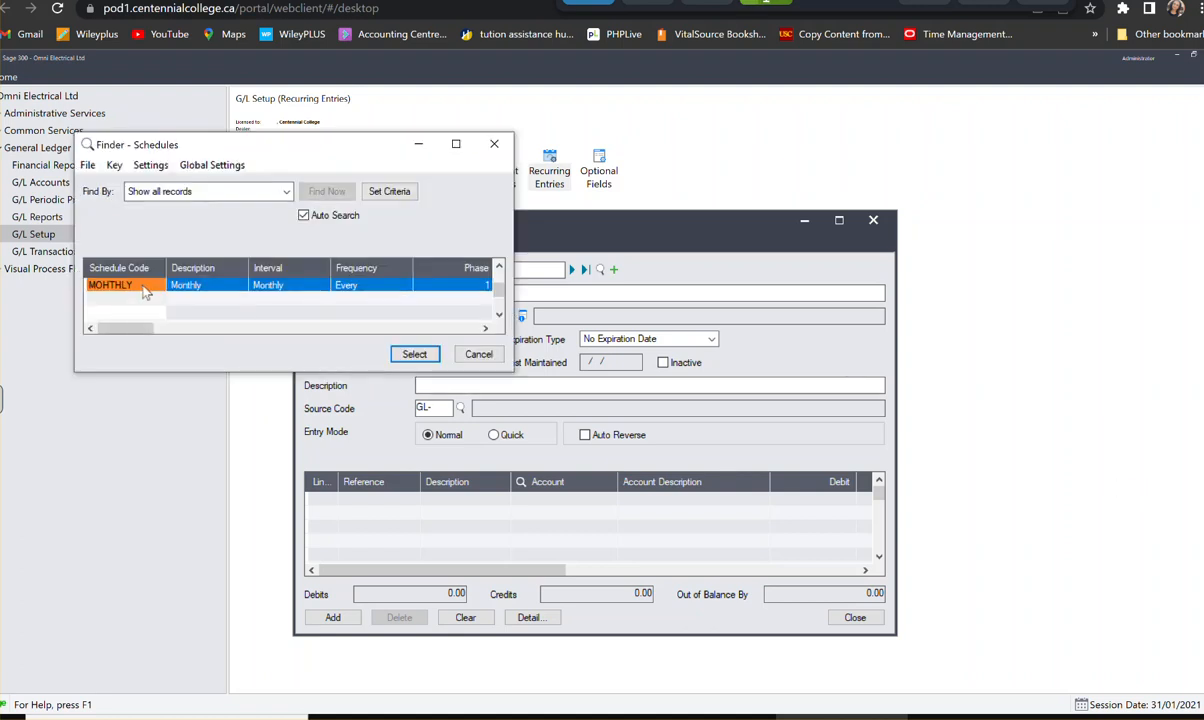
{"action": "left_click", "coordinate": [432, 359]}
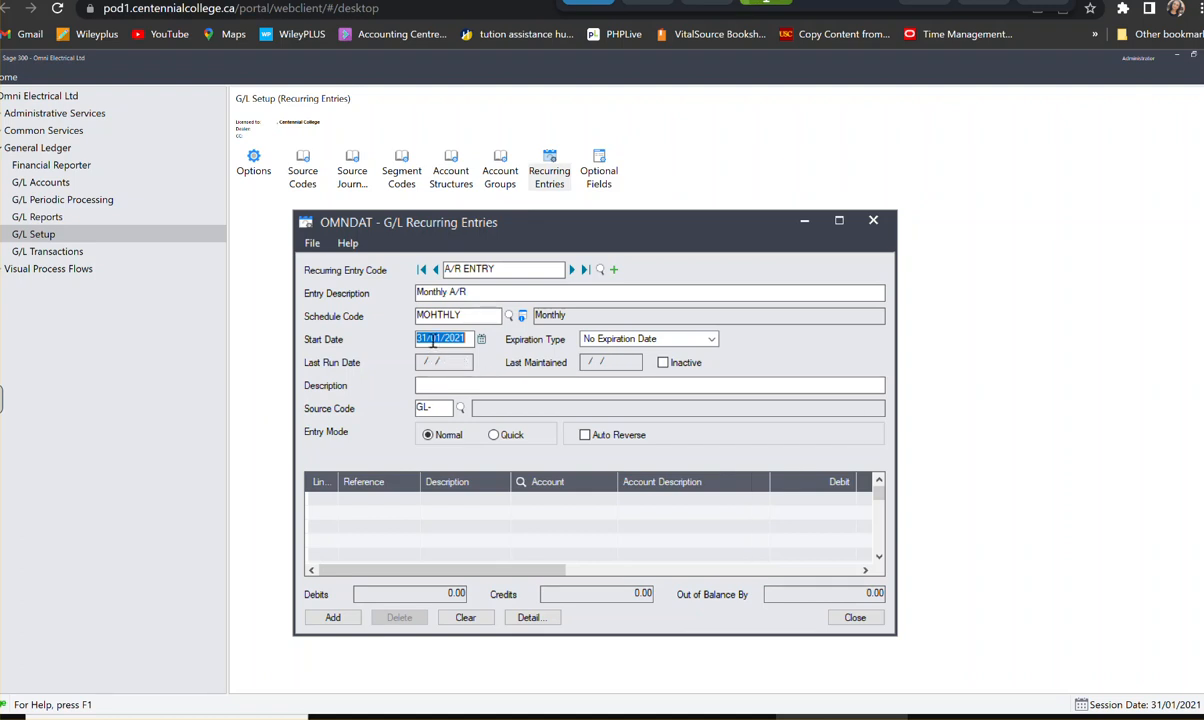
{"action": "left_click", "coordinate": [583, 344]}
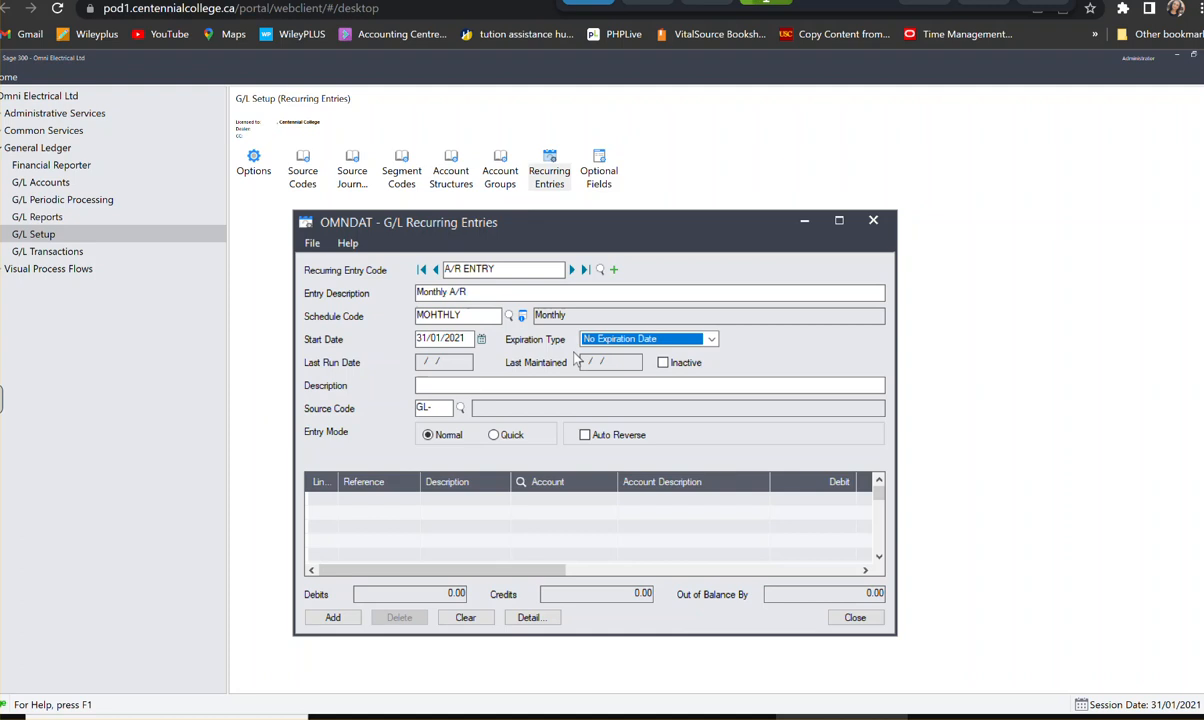
{"action": "key", "text": "Tab"}
{"action": "key", "text": "Tab"}
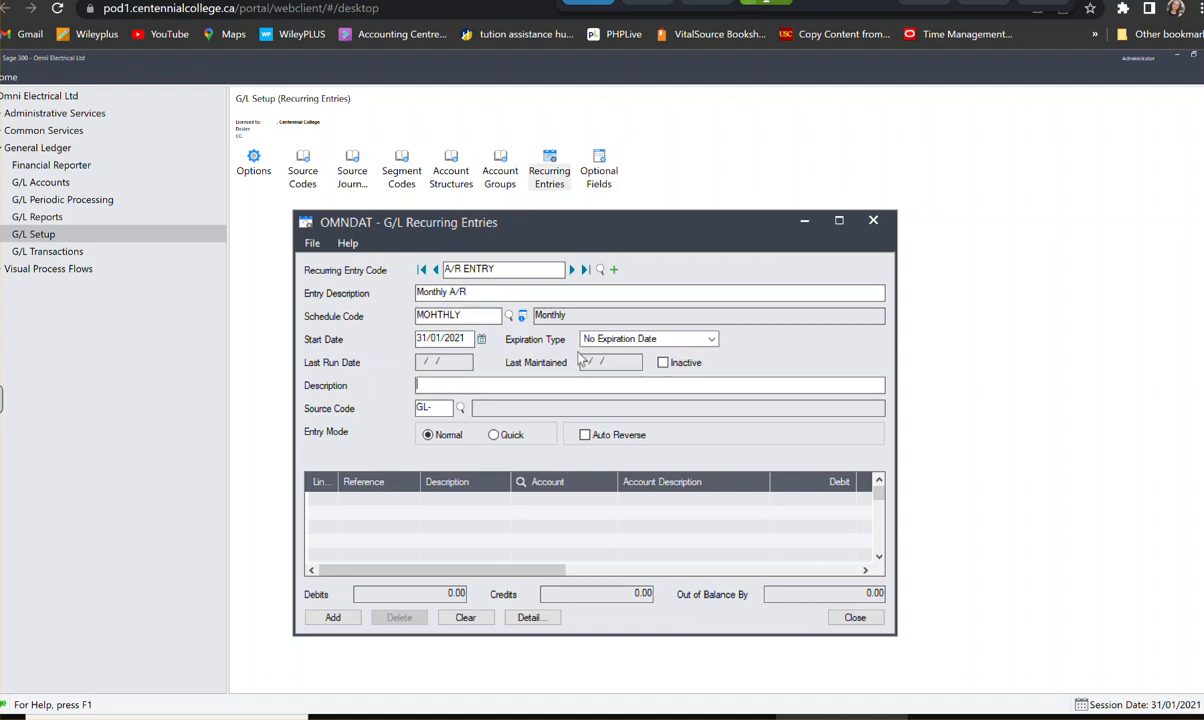
- Fill in Monthly A/R as the recurring entry's journal description and choose GL-JE, G/L Journal Entry, as its source code
{"action": "type", "text": "Monthly A/R"}
{"action": "left_click", "coordinate": [425, 408]}
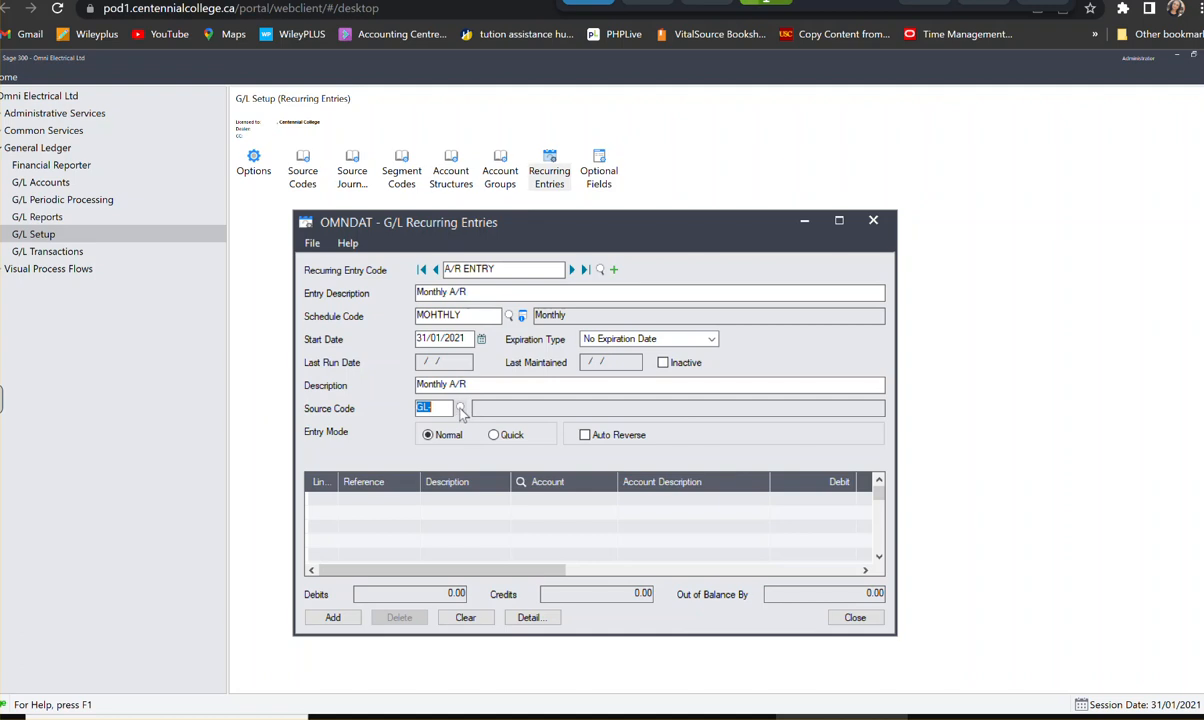
{"action": "key", "text": "F5"}
{"action": "key", "text": "Down"}
{"action": "key", "text": "Down"}
{"action": "key", "text": "Down"}
{"action": "key", "text": "Down"}
{"action": "key", "text": "Down"}
{"action": "key", "text": "Down"}
{"action": "key", "text": "Down"}
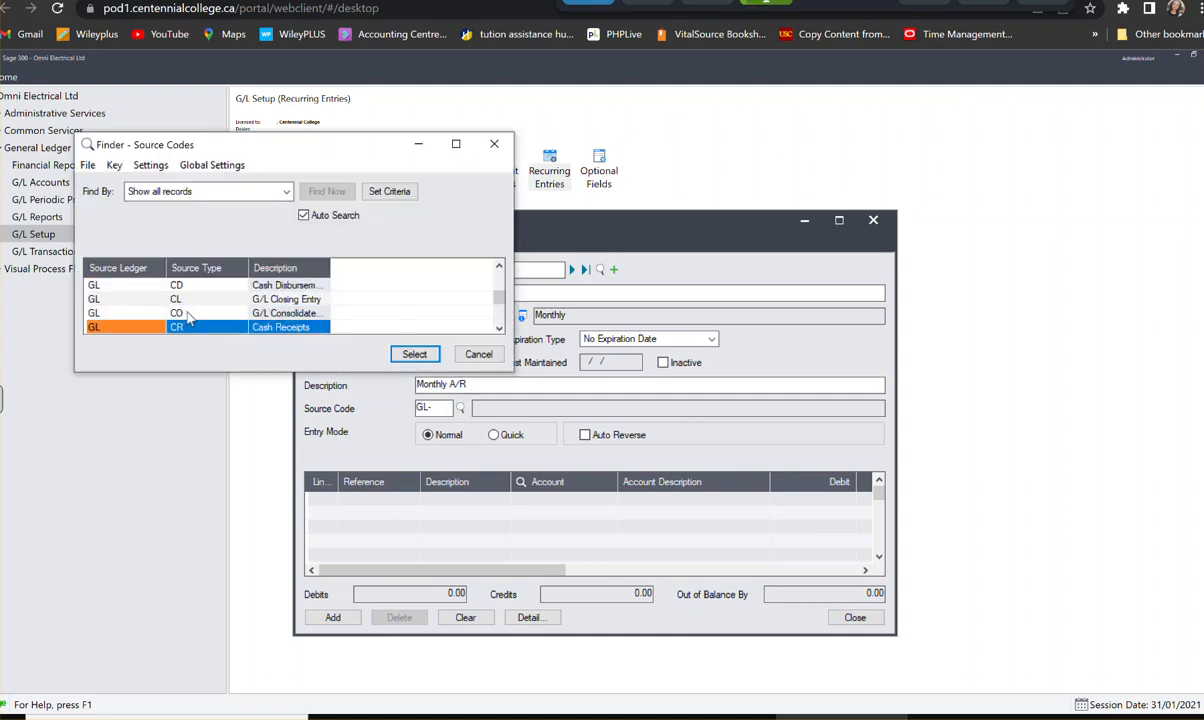
{"action": "left_click", "coordinate": [188, 284]}
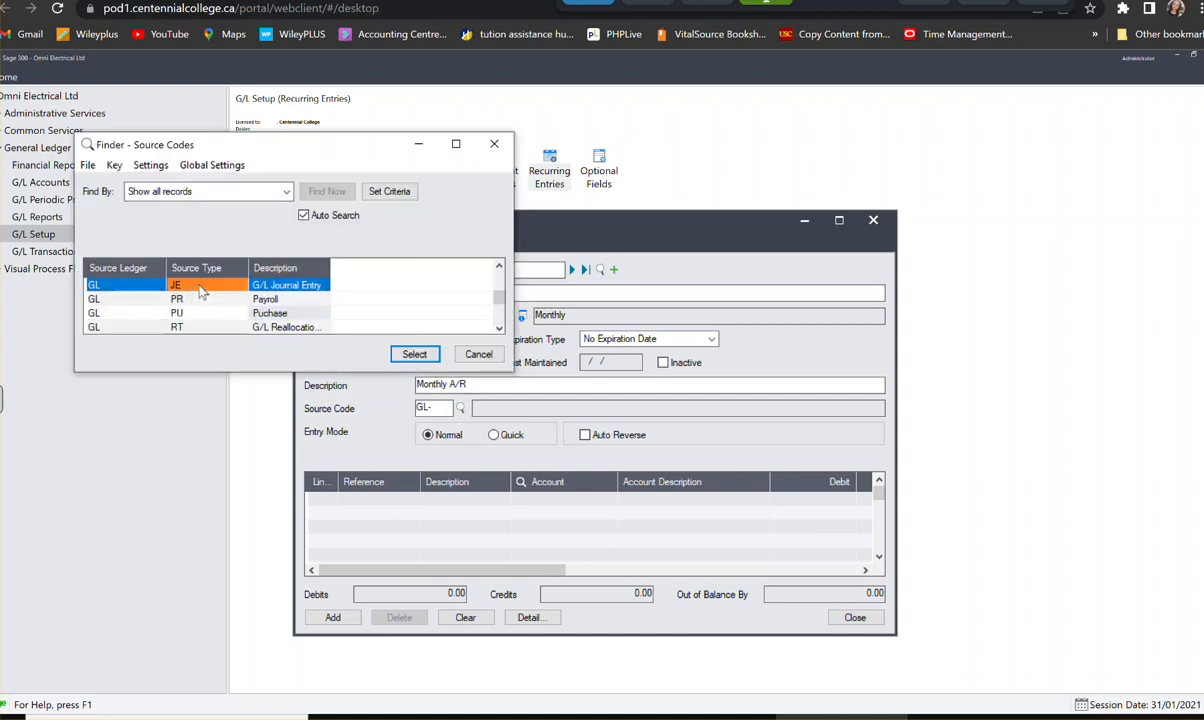
{"action": "left_click", "coordinate": [414, 355]}
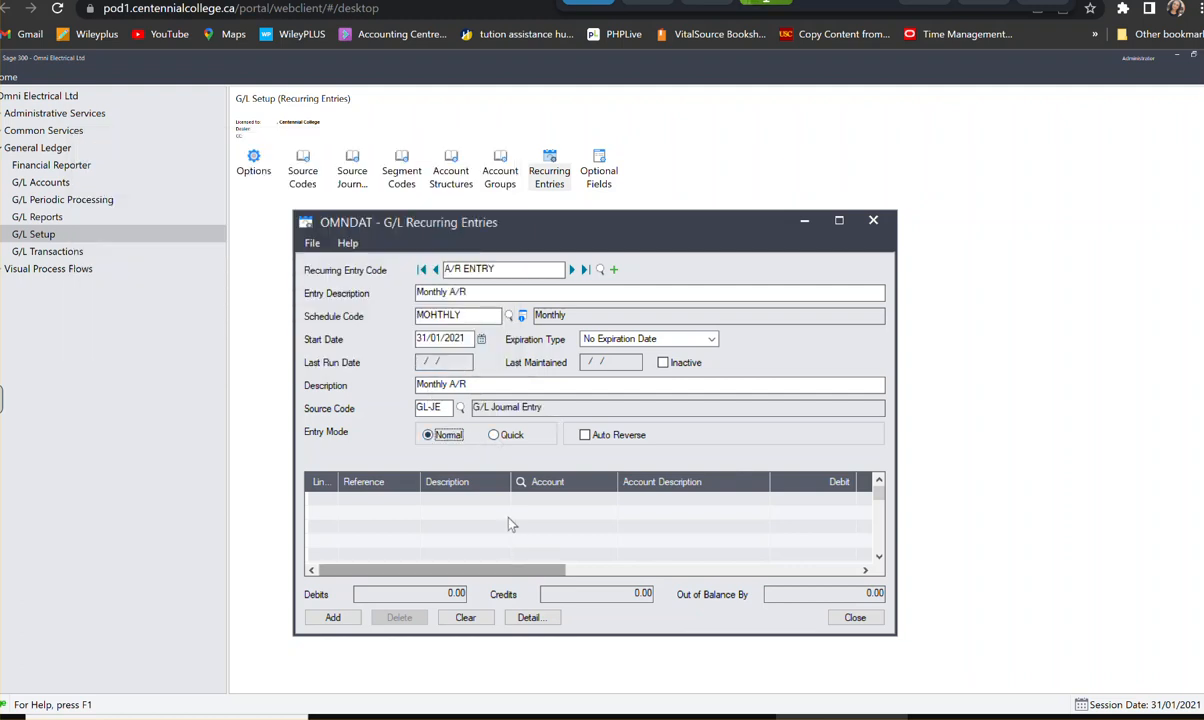
- Set the recurring entry's entry mode to Quick and start its first detail line
{"action": "left_click", "coordinate": [497, 436]}
{"action": "key", "text": "Tab"}
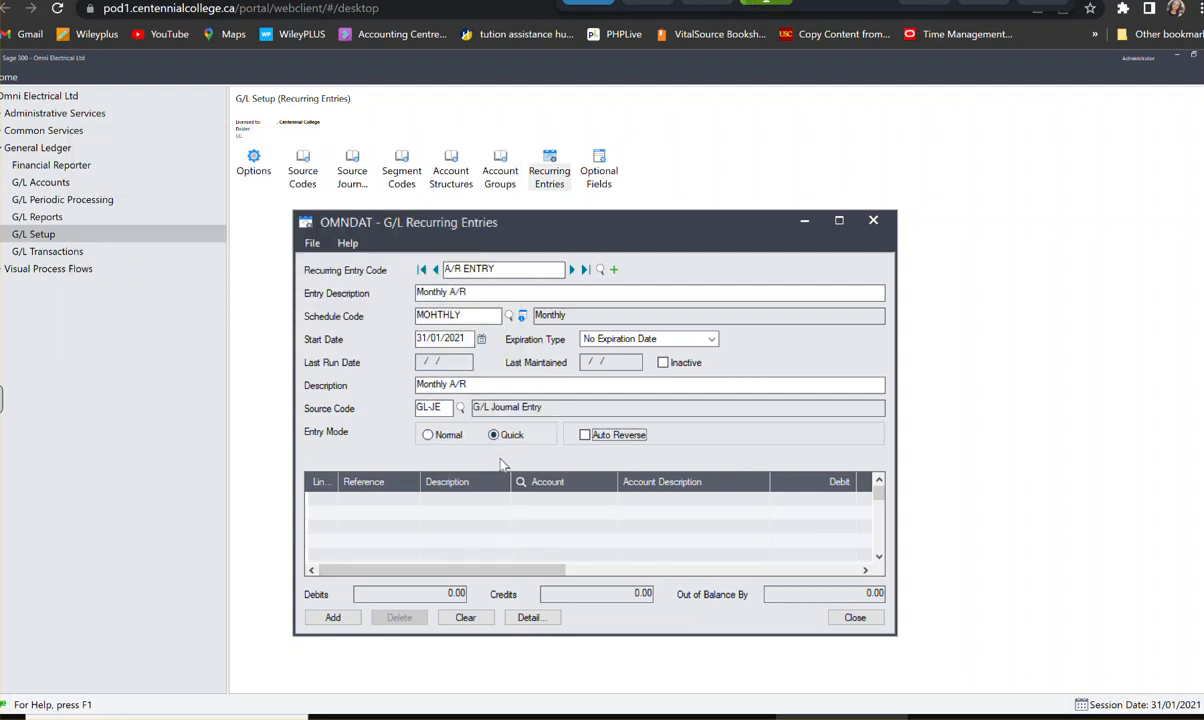
{"action": "key", "text": "Tab"}
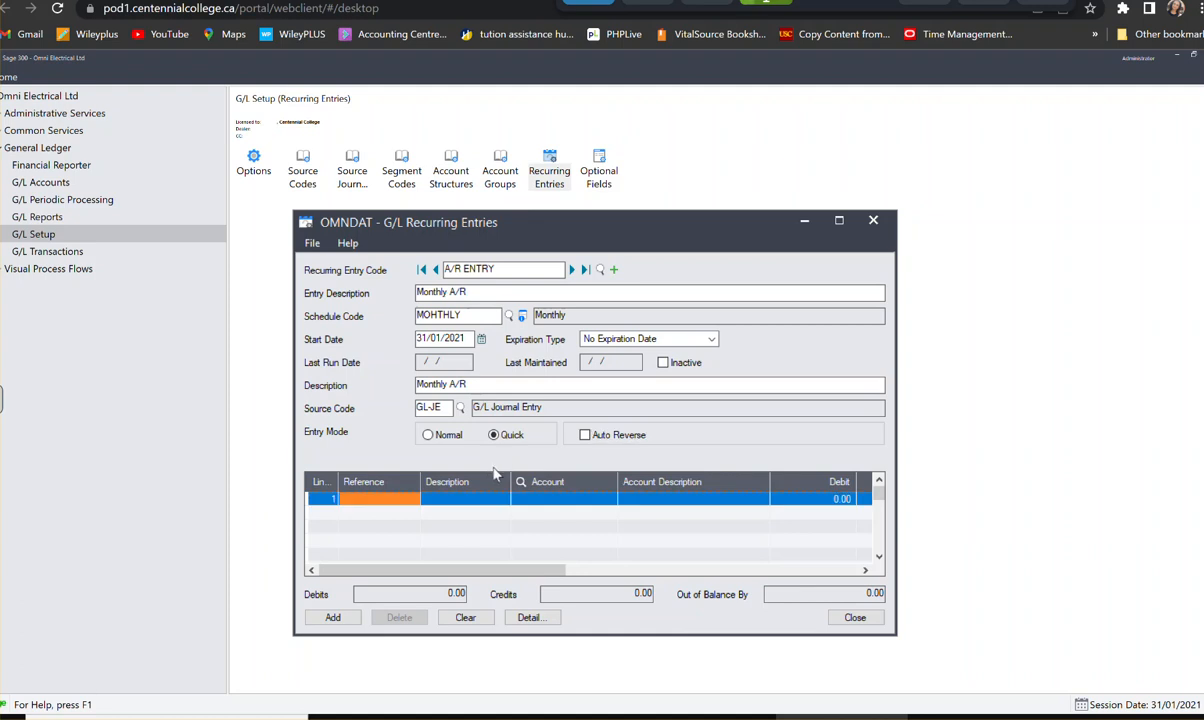
- Give the first detail line the reference Recurring Entry and the description Monthly A/R entry
{"action": "type", "text": "REcurring"}
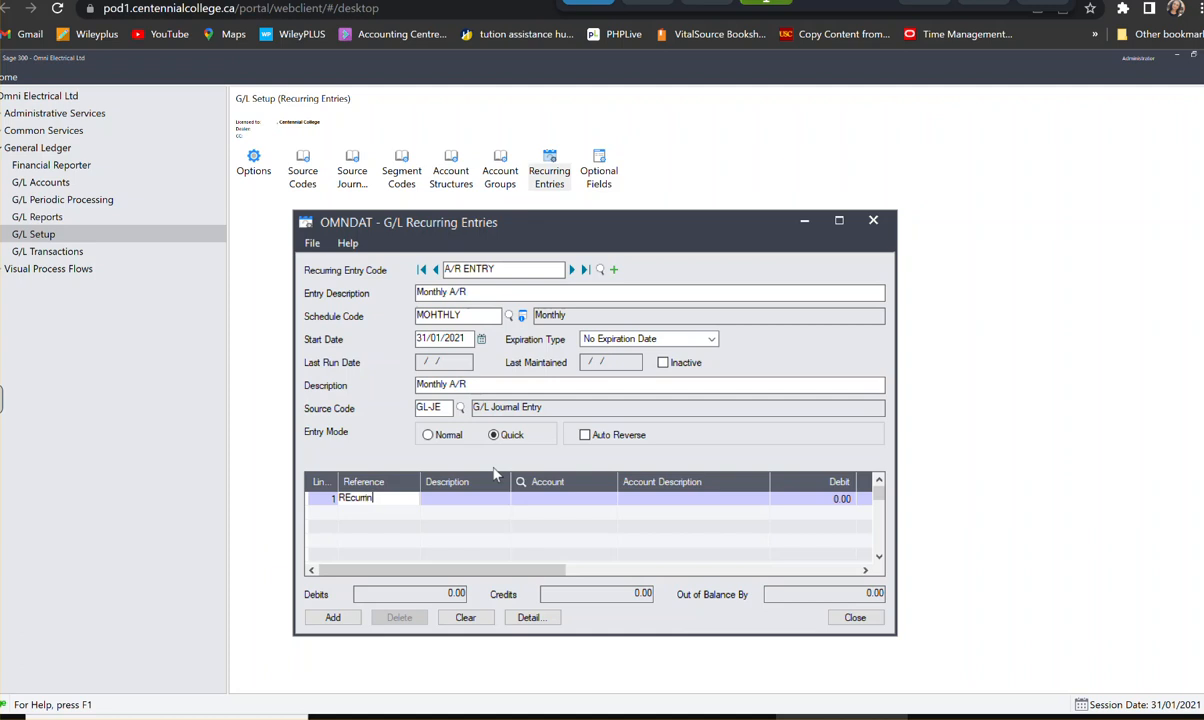
{"action": "key", "text": "BackSpace"}
{"action": "key", "text": "BackSpace"}
{"action": "key", "text": "BackSpace"}
{"action": "key", "text": "BackSpace"}
{"action": "key", "text": "BackSpace"}
{"action": "key", "text": "BackSpace"}
{"action": "key", "text": "BackSpace"}
{"action": "key", "text": "BackSpace"}
{"action": "type", "text": "ecurring Entry"}
{"action": "key", "text": "Tab"}
{"action": "type", "text": "Mon"}
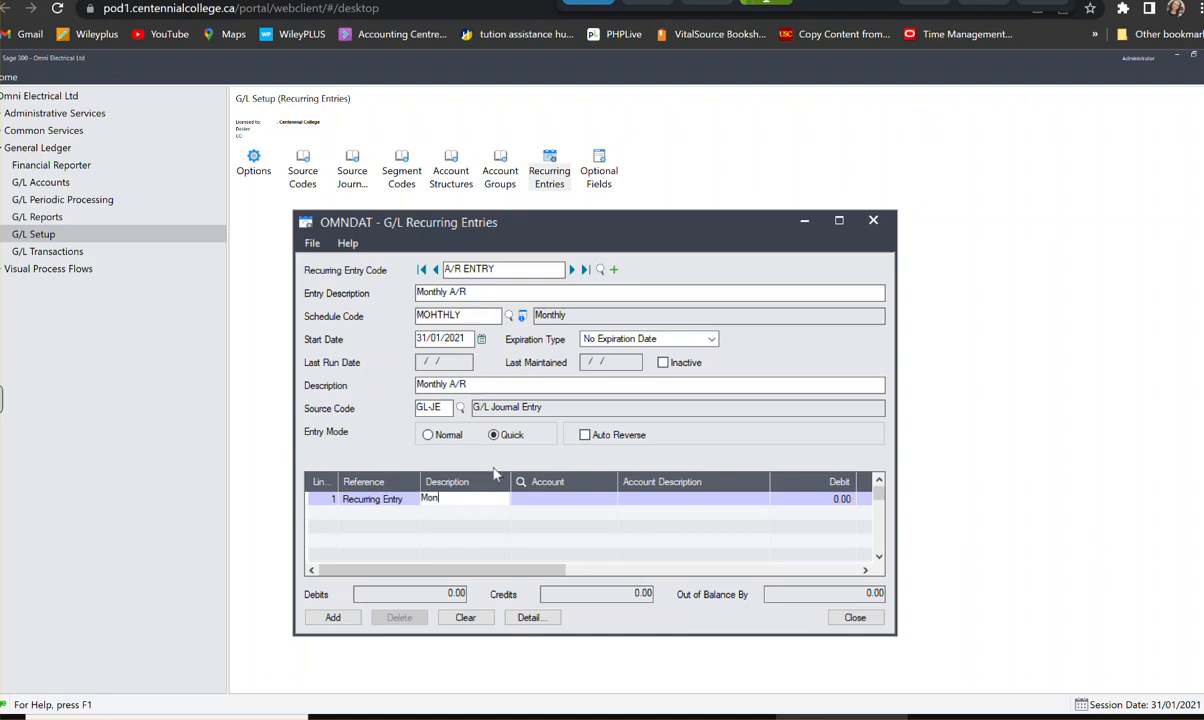
{"action": "type", "text": "thly A/R entry"}
- Assign account 1100 to the first detail line without amounts and complete the line
{"action": "left_click", "coordinate": [548, 499]}
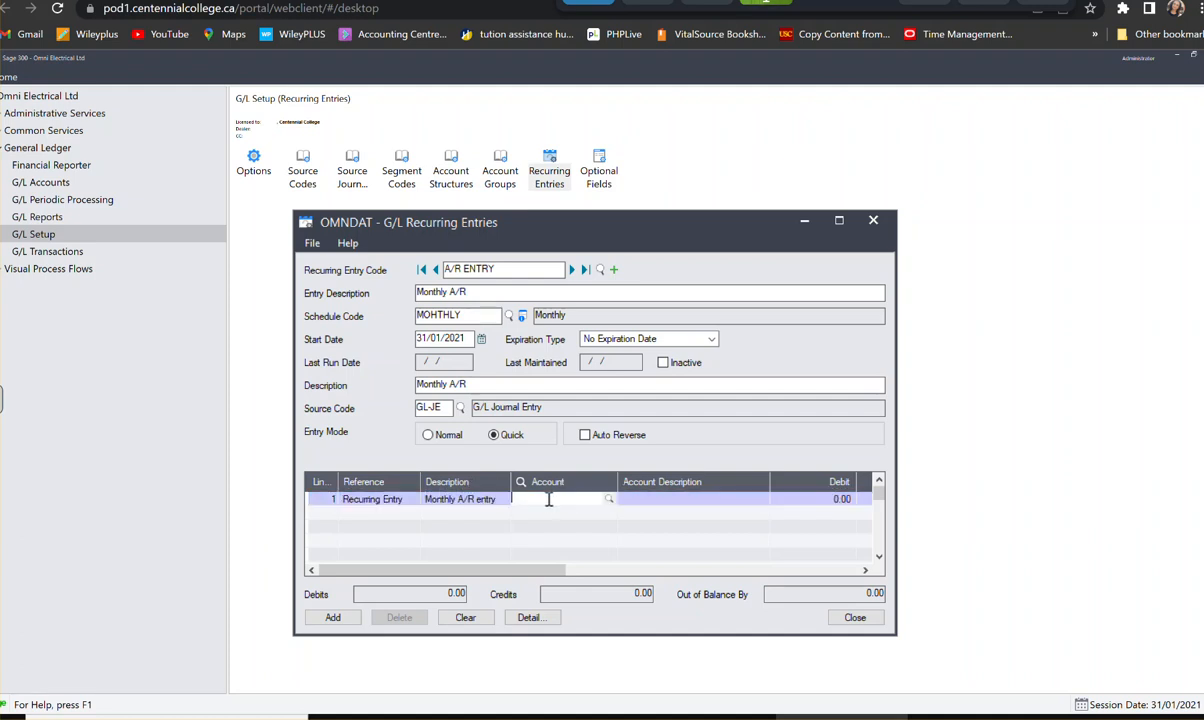
{"action": "type", "text": "1100"}
{"action": "left_click", "coordinate": [658, 508]}
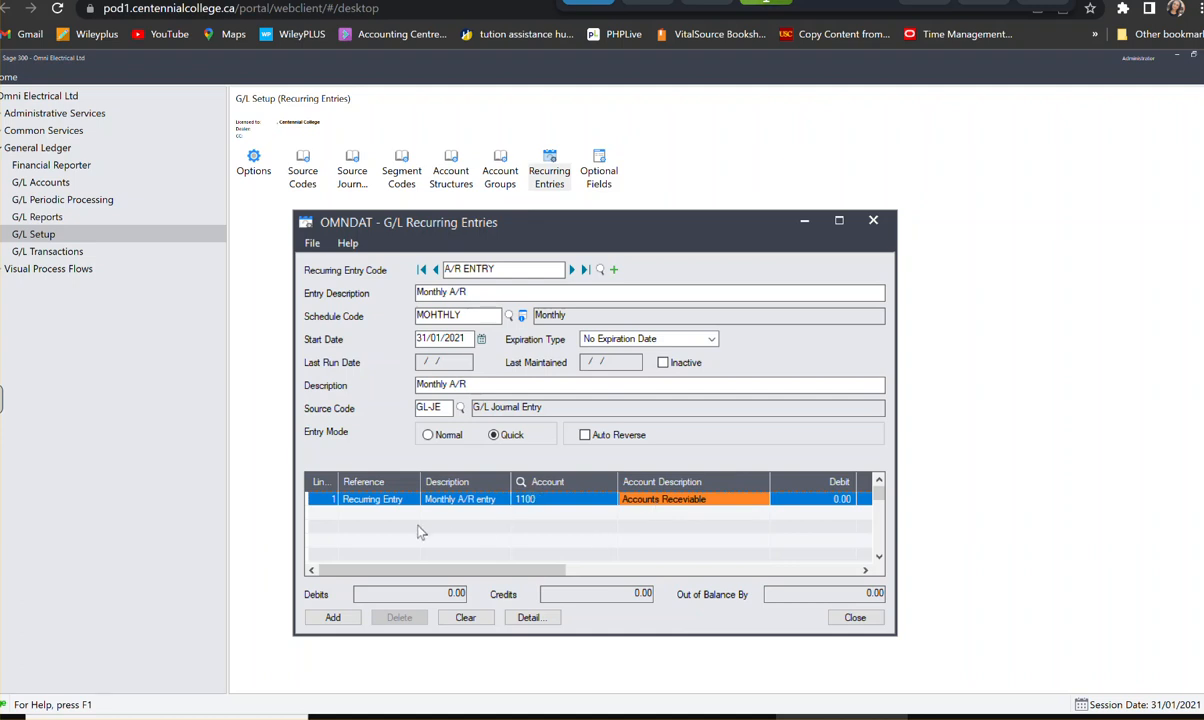
{"action": "key", "text": "Tab"}
{"action": "key", "text": "Tab"}
{"action": "key", "text": "Tab"}
{"action": "key", "text": "Tab"}
{"action": "key", "text": "Tab"}
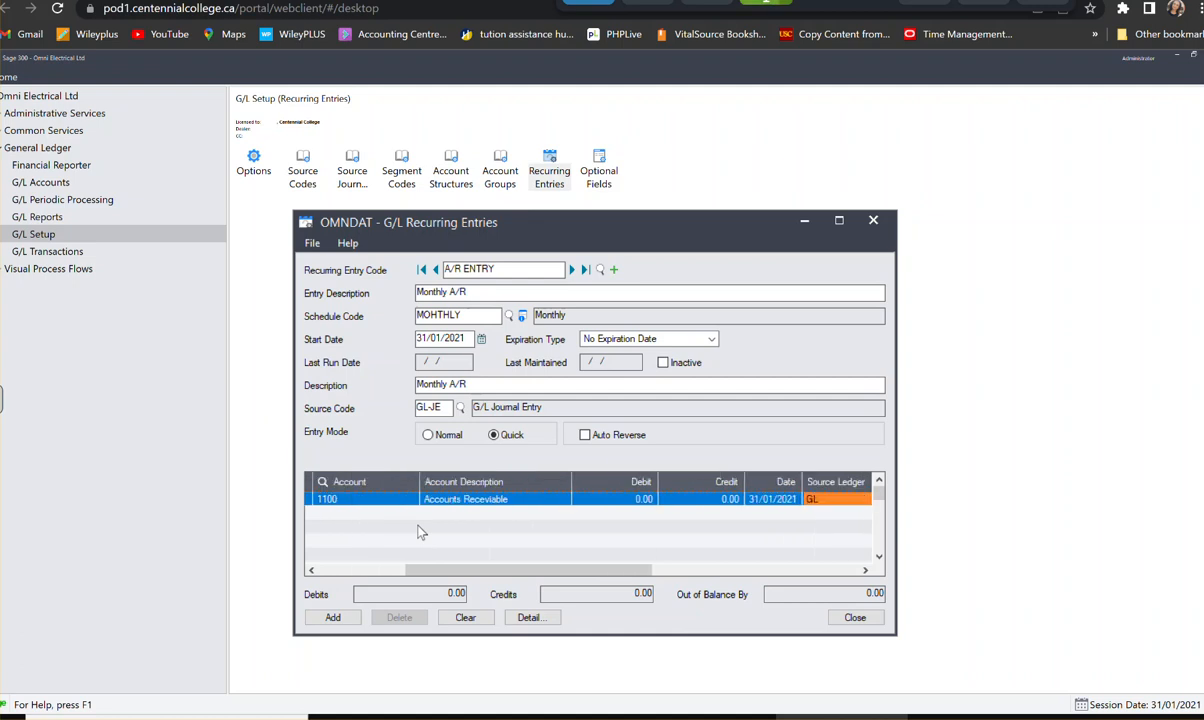
{"action": "key", "text": "Tab"}
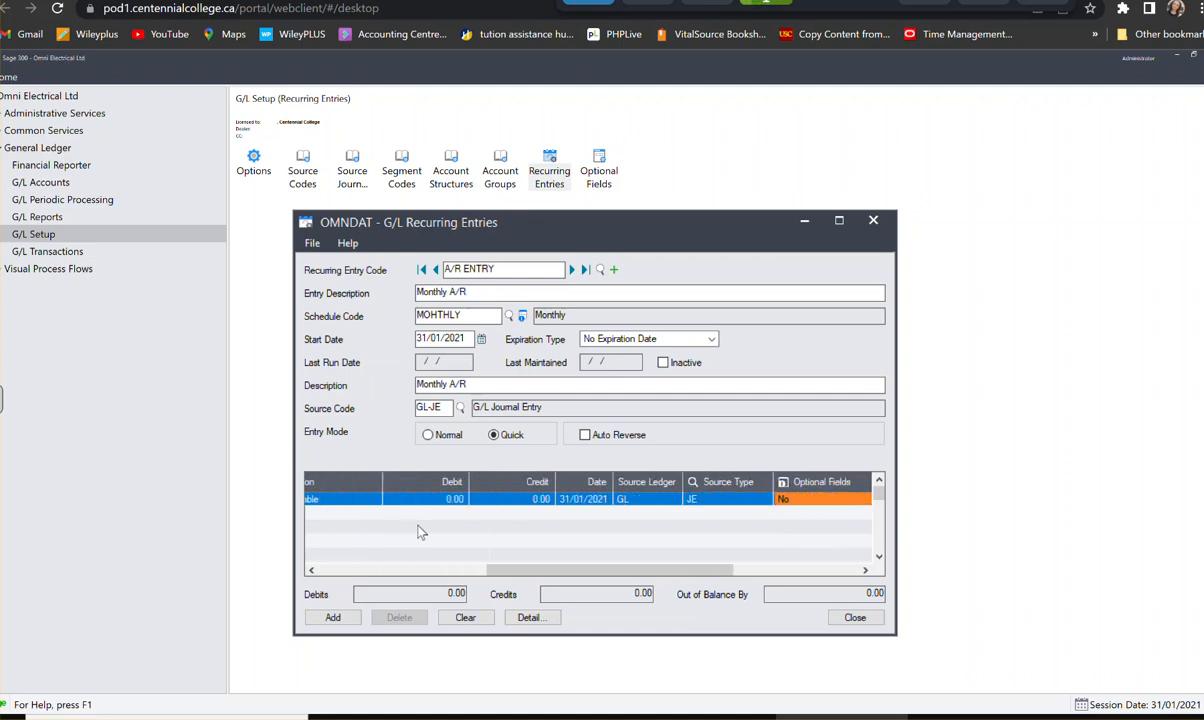
{"action": "key", "text": "Tab"}
{"action": "key", "text": "Tab"}
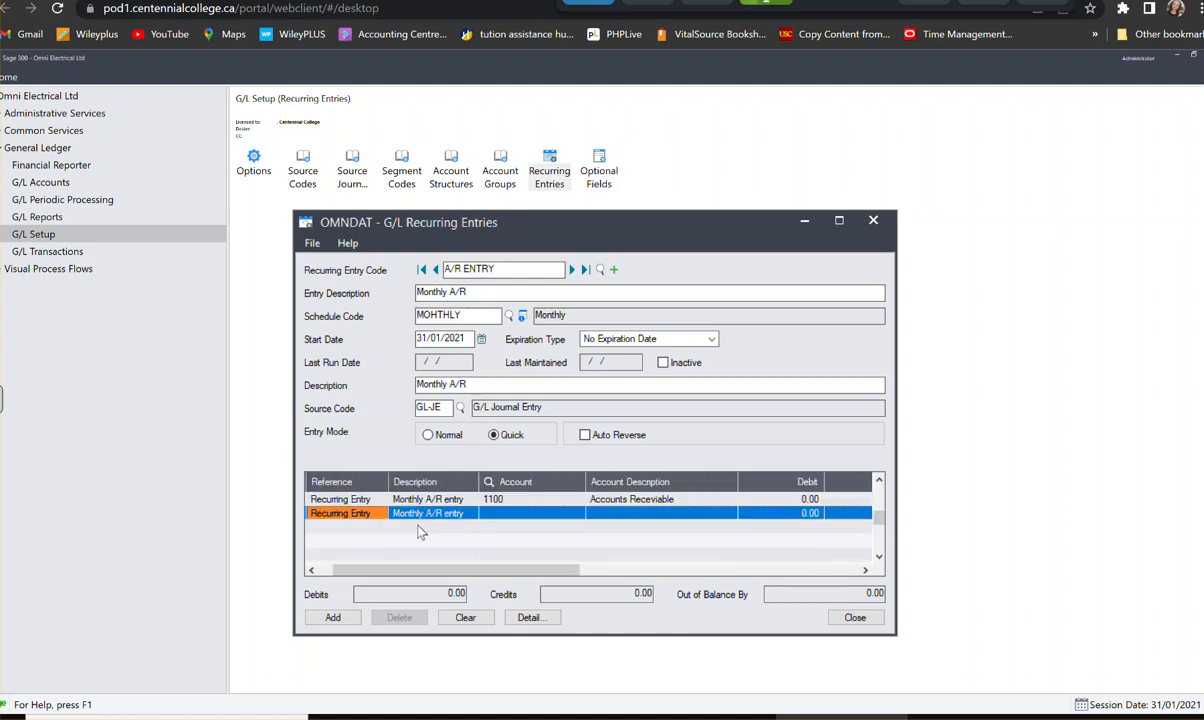
- Assign account 4500-100 to the second detail line, keeping its carried-over reference and description and entering no amounts
{"action": "key", "text": "Tab"}
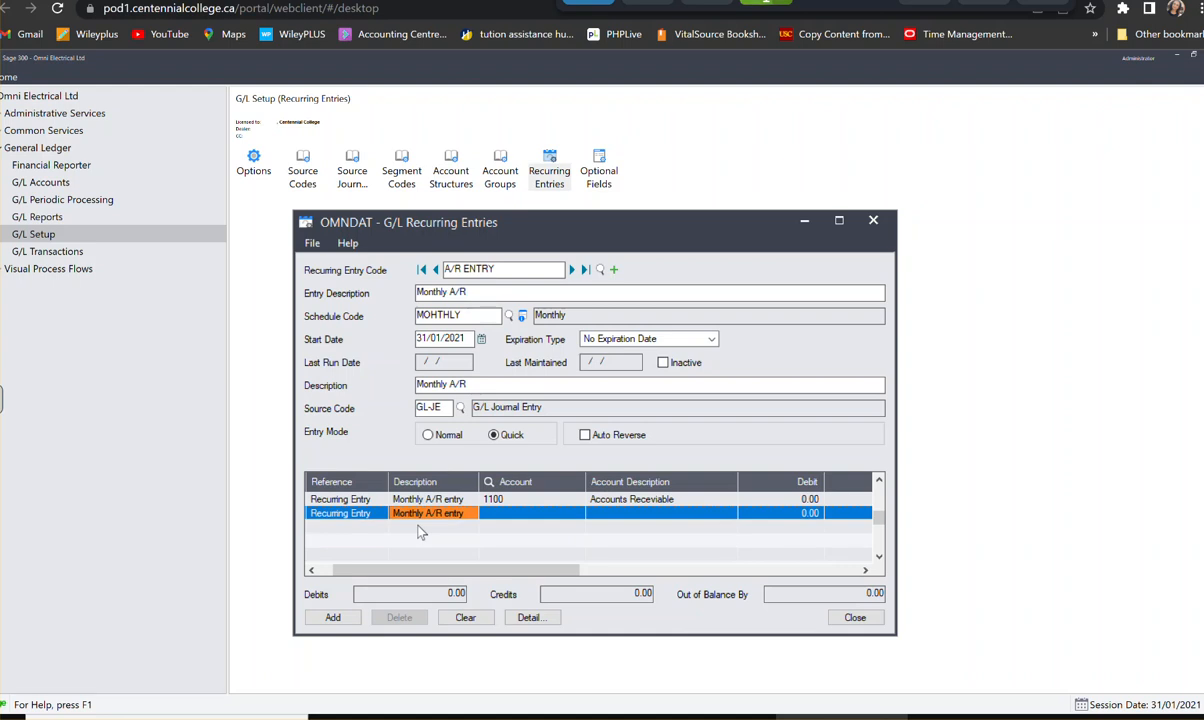
{"action": "key", "text": "Tab"}
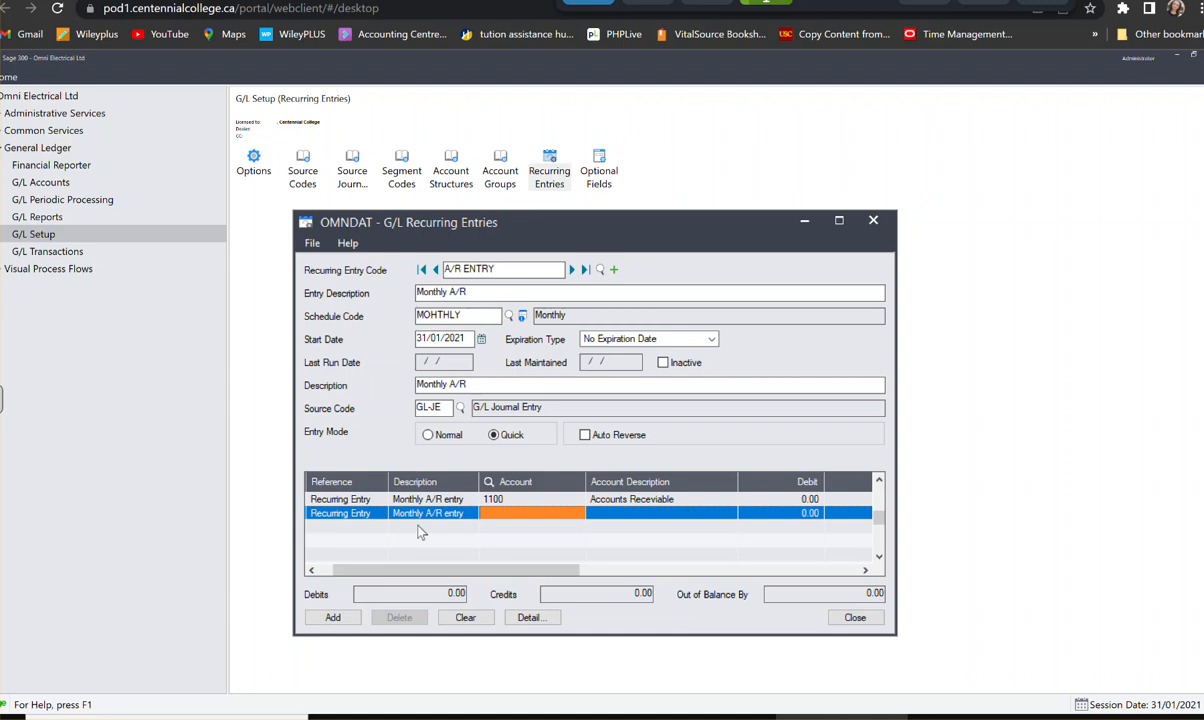
{"action": "type", "text": "4500"}
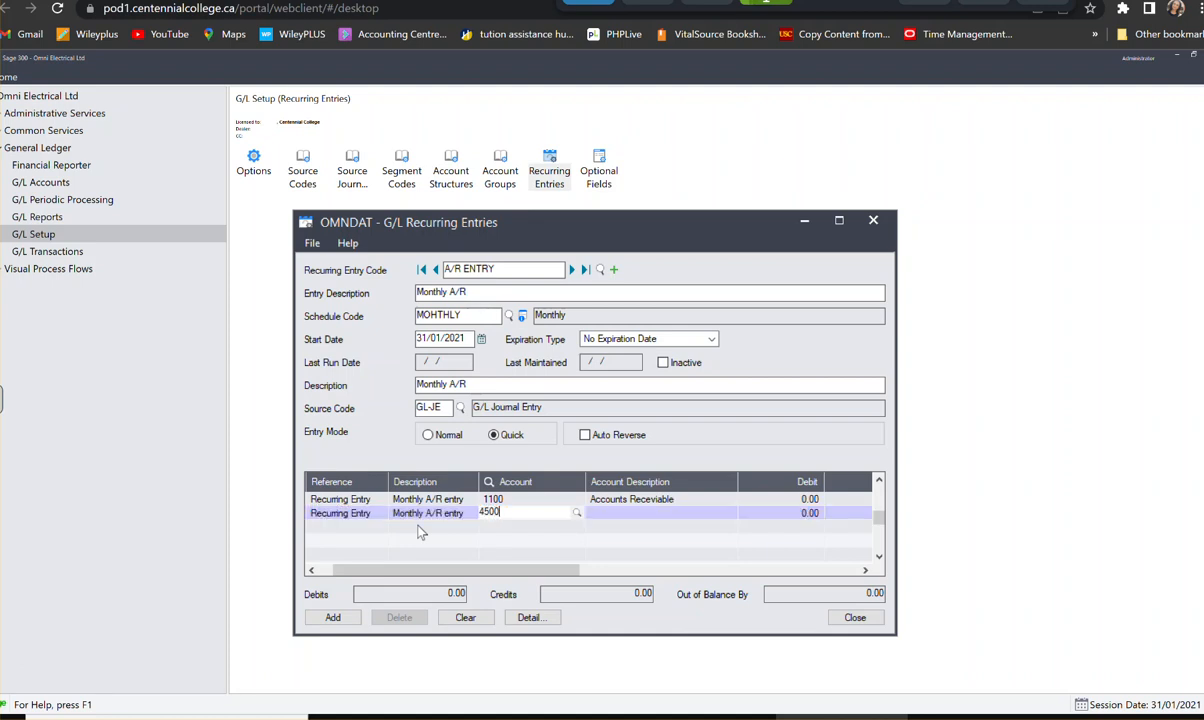
{"action": "type", "text": "100"}
{"action": "key", "text": "Tab"}
{"action": "key", "text": "Tab"}
{"action": "key", "text": "Tab"}
{"action": "key", "text": "Tab"}
{"action": "key", "text": "Tab"}
{"action": "key", "text": "Tab"}
{"action": "key", "text": "Tab"}
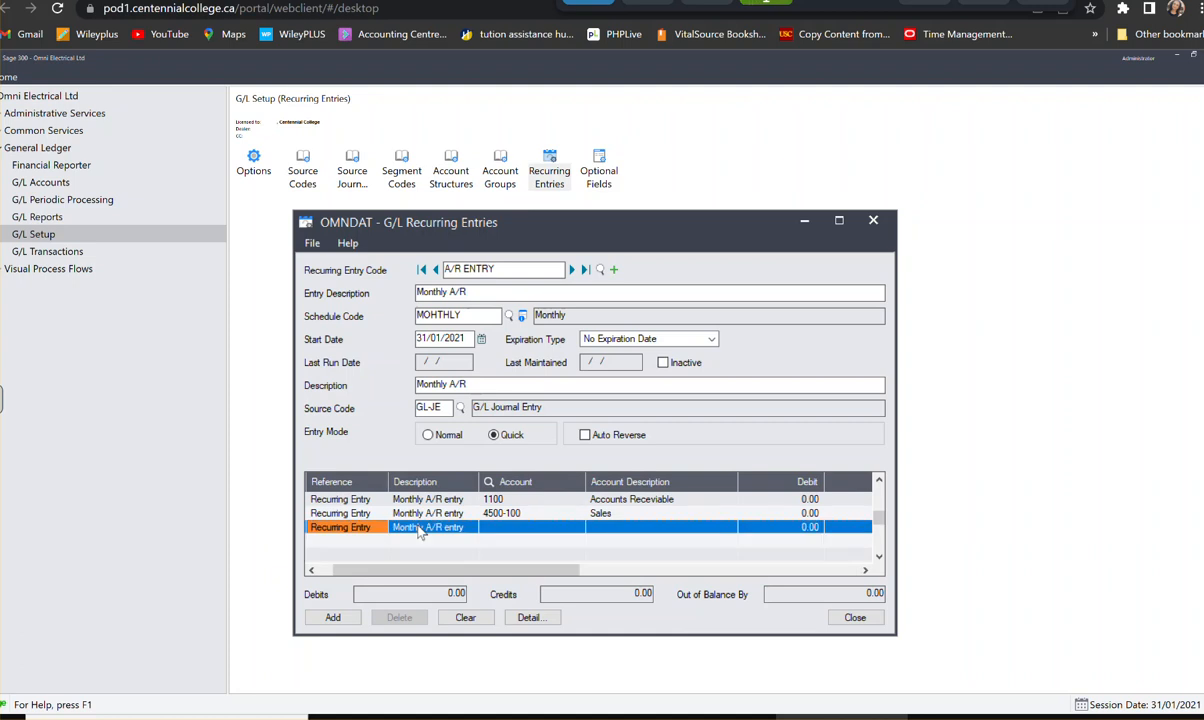
- Assign account 4500-200 to the third detail line, leaving its debit and credit amounts at zero
{"action": "key", "text": "Tab"}
{"action": "key", "text": "Tab"}
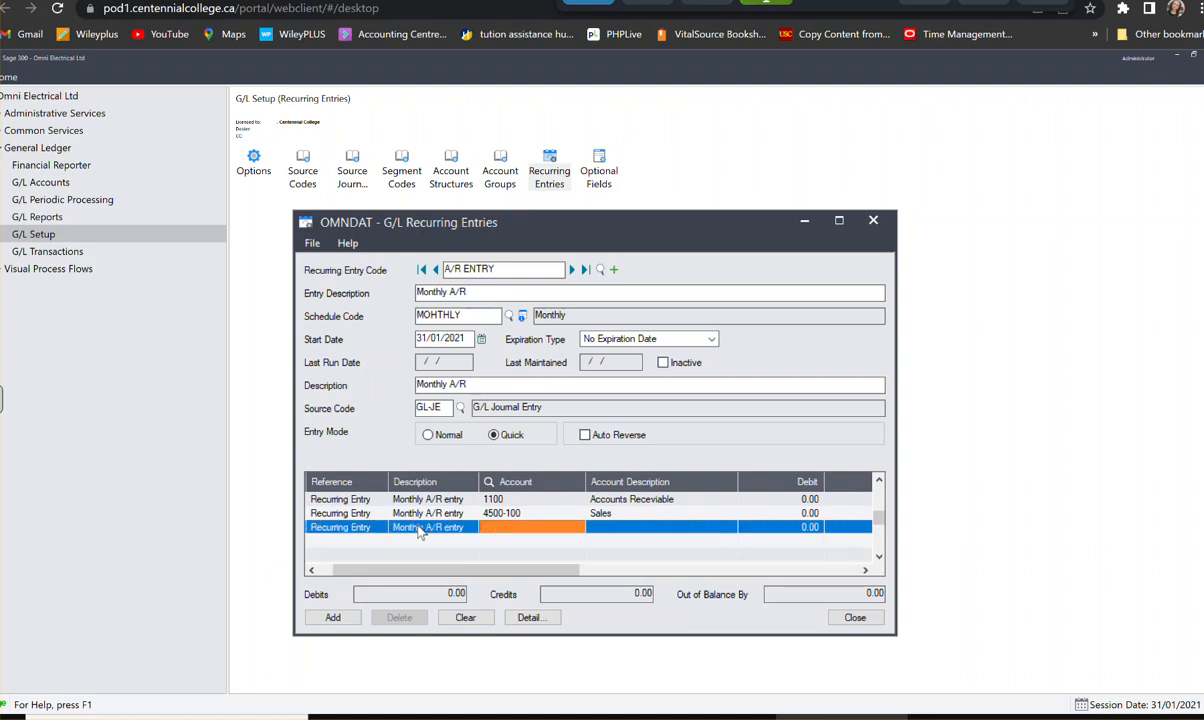
{"action": "type", "text": "4500200"}
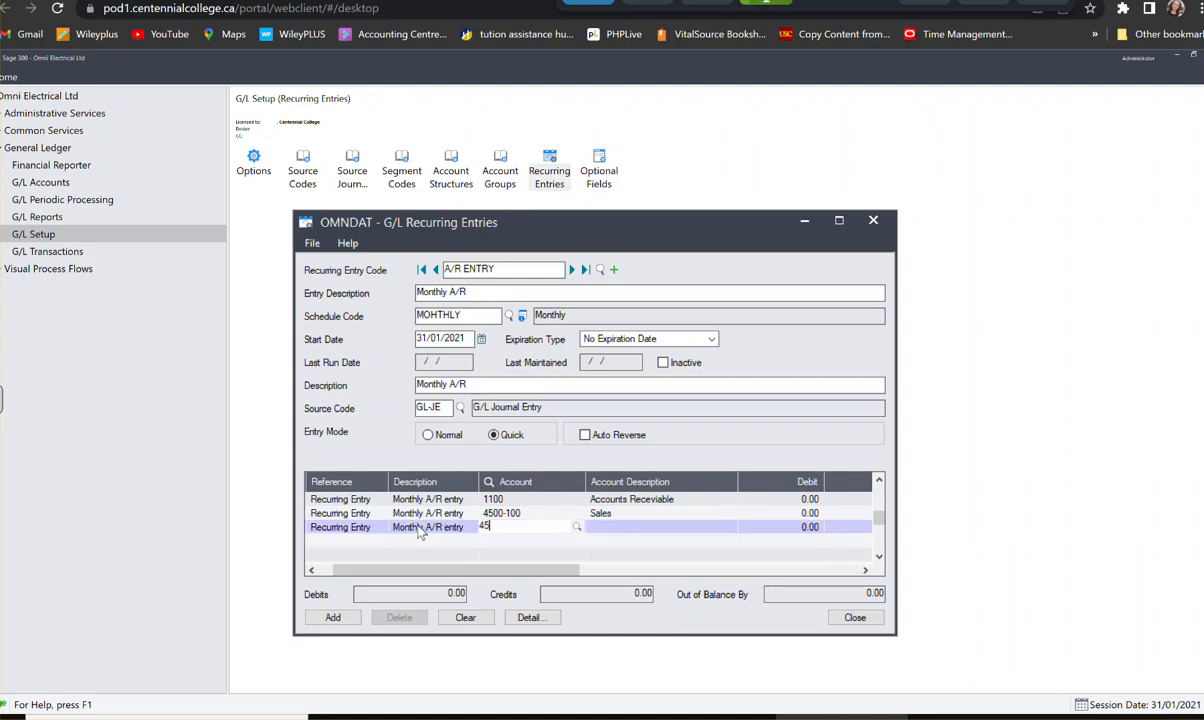
{"action": "key", "text": "Tab"}
{"action": "key", "text": "Tab"}
{"action": "key", "text": "Tab"}
{"action": "key", "text": "Tab"}
{"action": "key", "text": "Tab"}
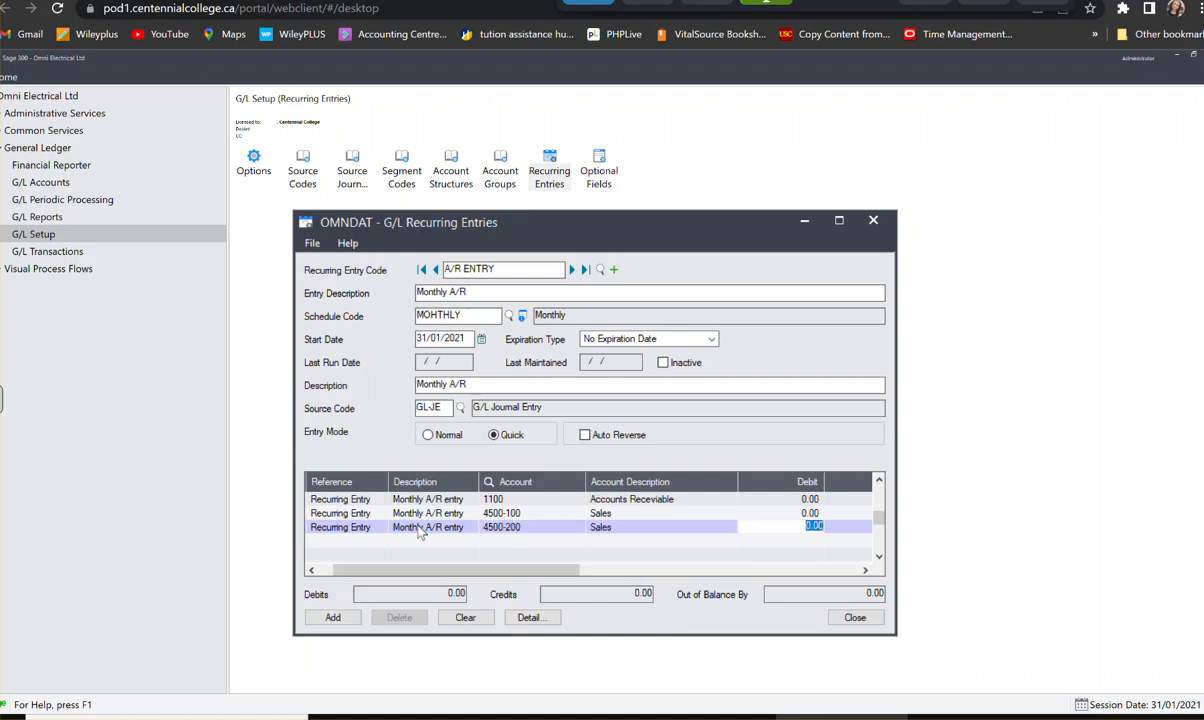
{"action": "key", "text": "Tab"}
{"action": "key", "text": "Tab"}
{"action": "key", "text": "Tab"}
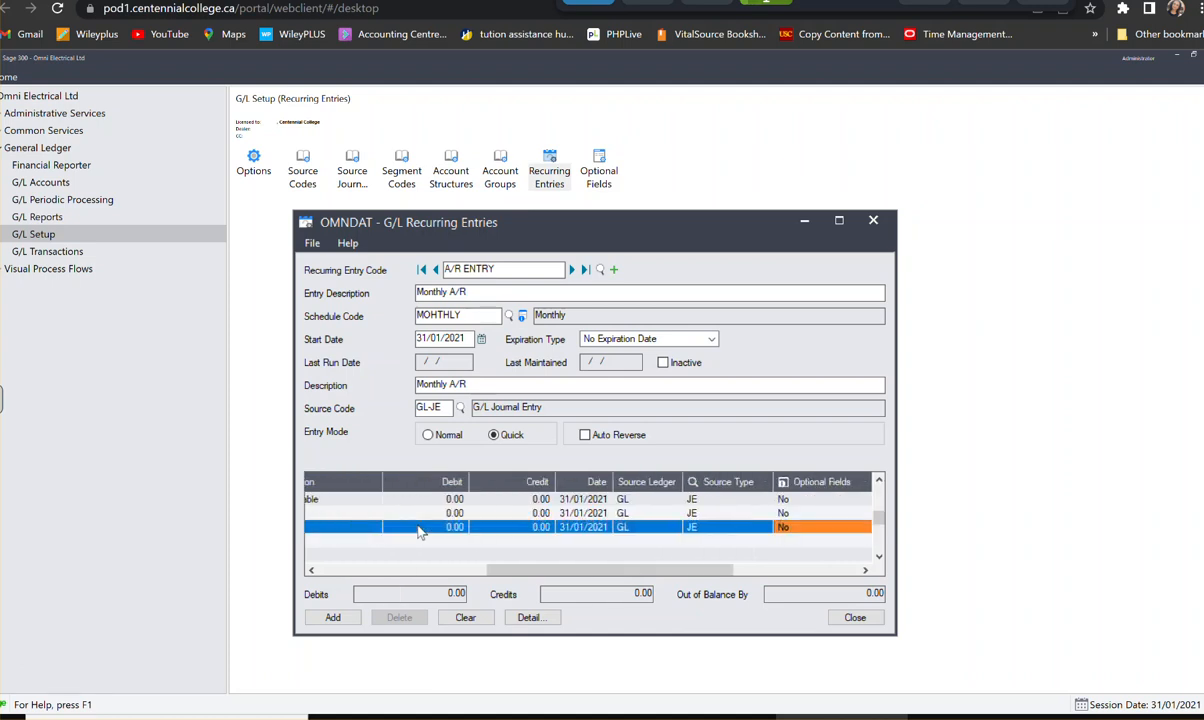
- Assign account 3100 to the fourth detail line, keeping its carried-over reference and description and entering no amounts
{"action": "key", "text": "Tab"}
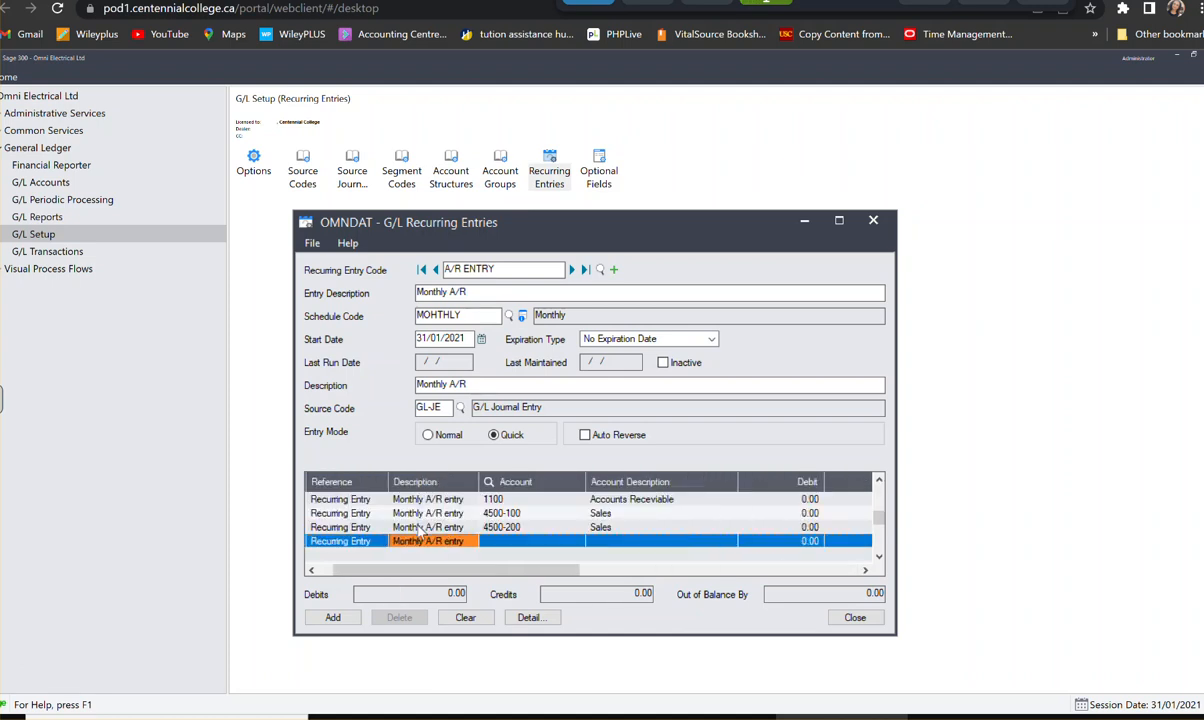
{"action": "key", "text": "Tab"}
{"action": "type", "text": "3100"}
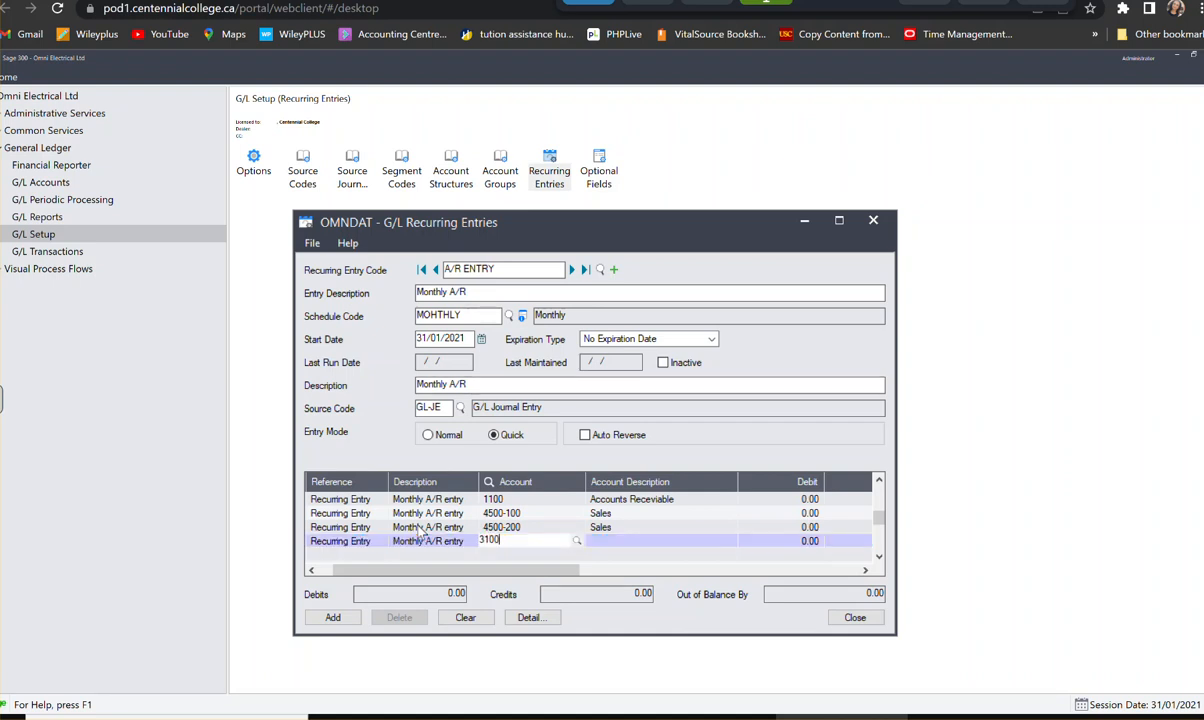
{"action": "key", "text": "Tab"}
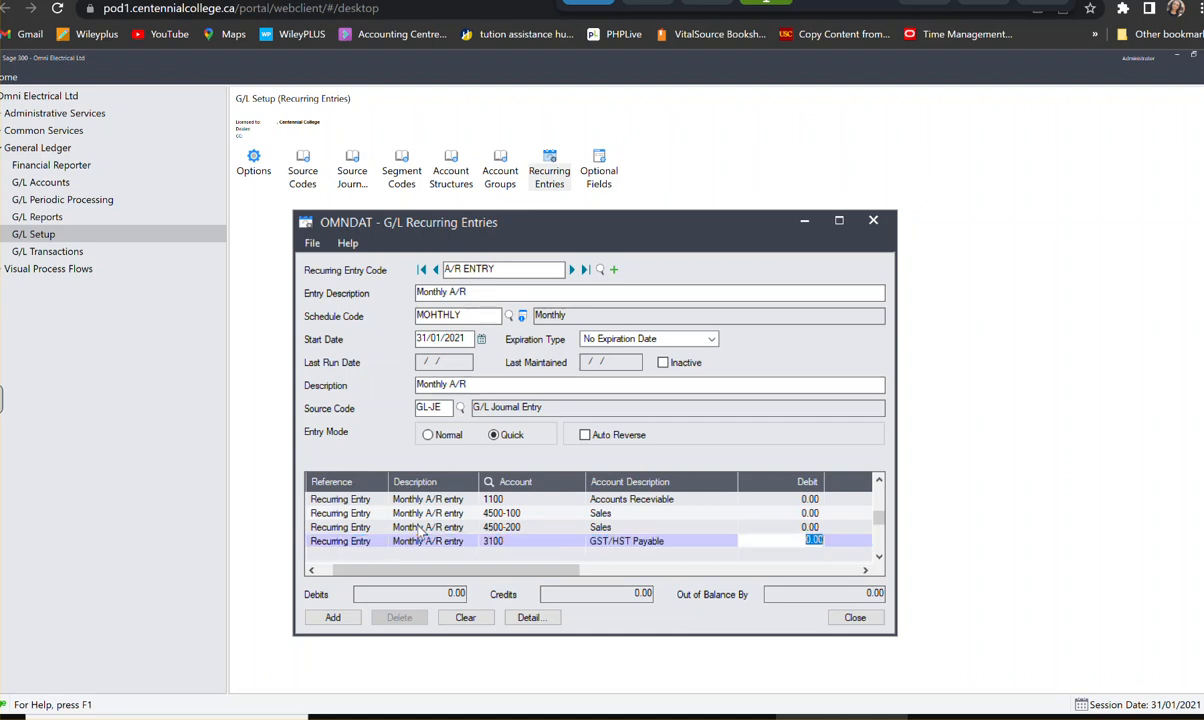
{"action": "key", "text": "Tab"}
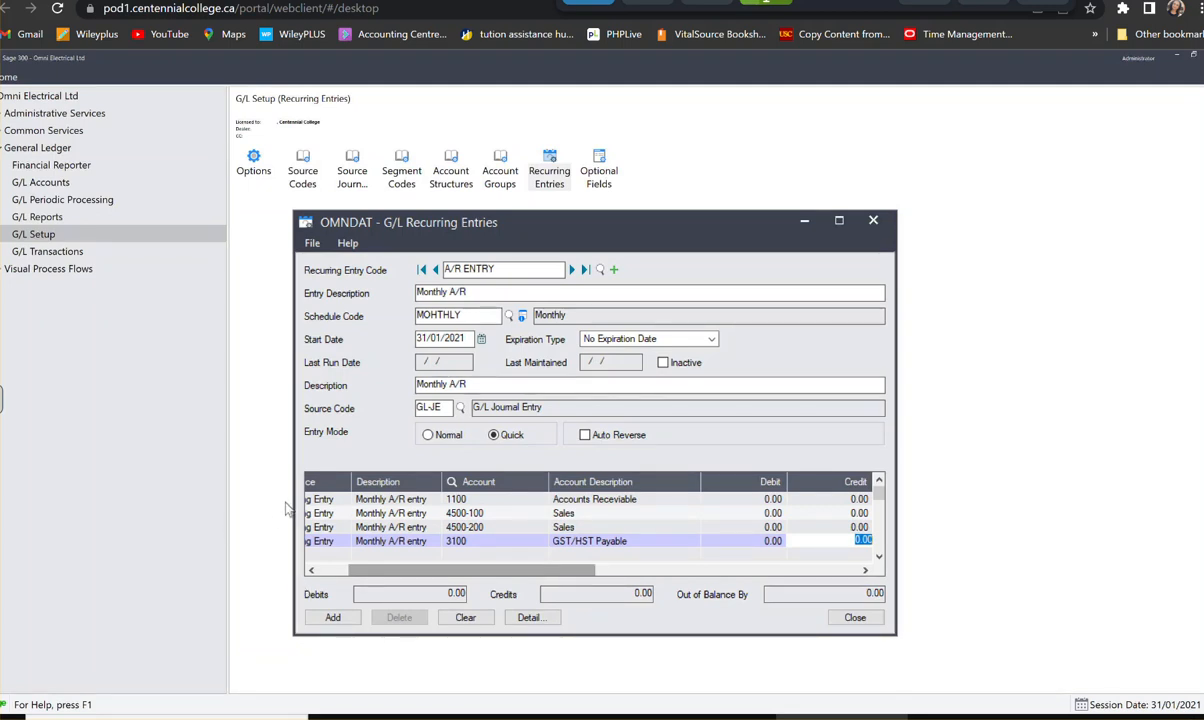
- Add the completed A/R ENTRY recurring entry to the ledger and close the Recurring Entries window
{"action": "left_click", "coordinate": [333, 617]}
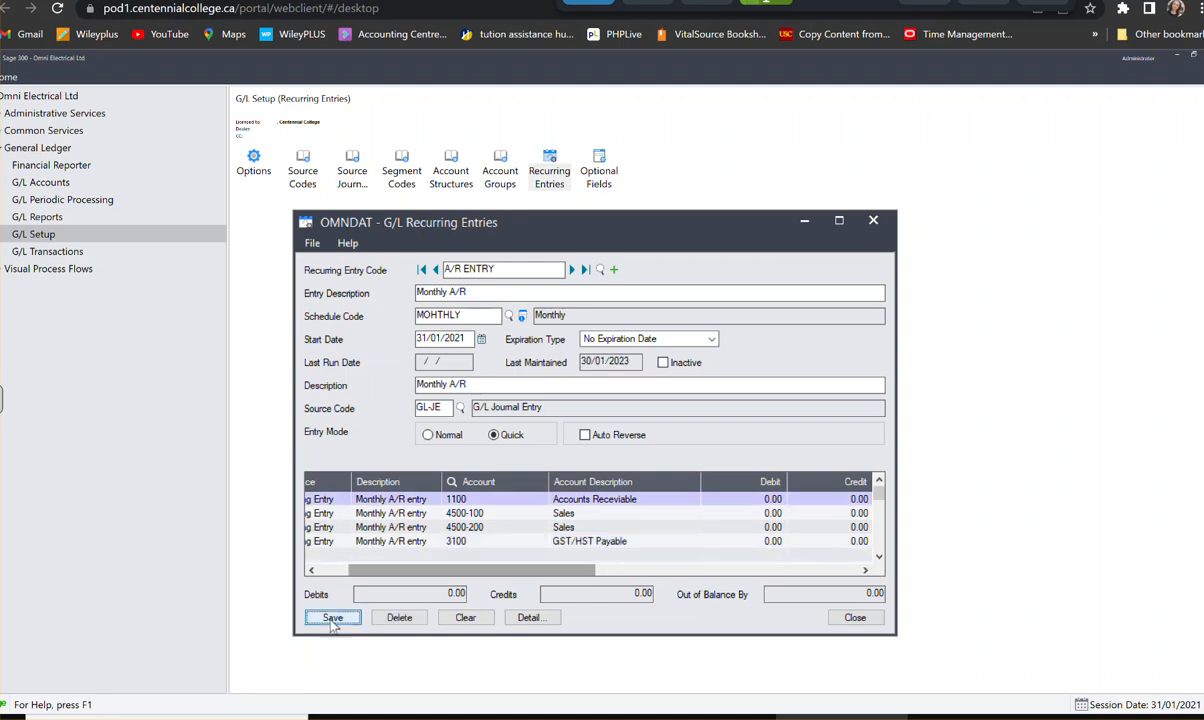
{"action": "left_click", "coordinate": [858, 618]}
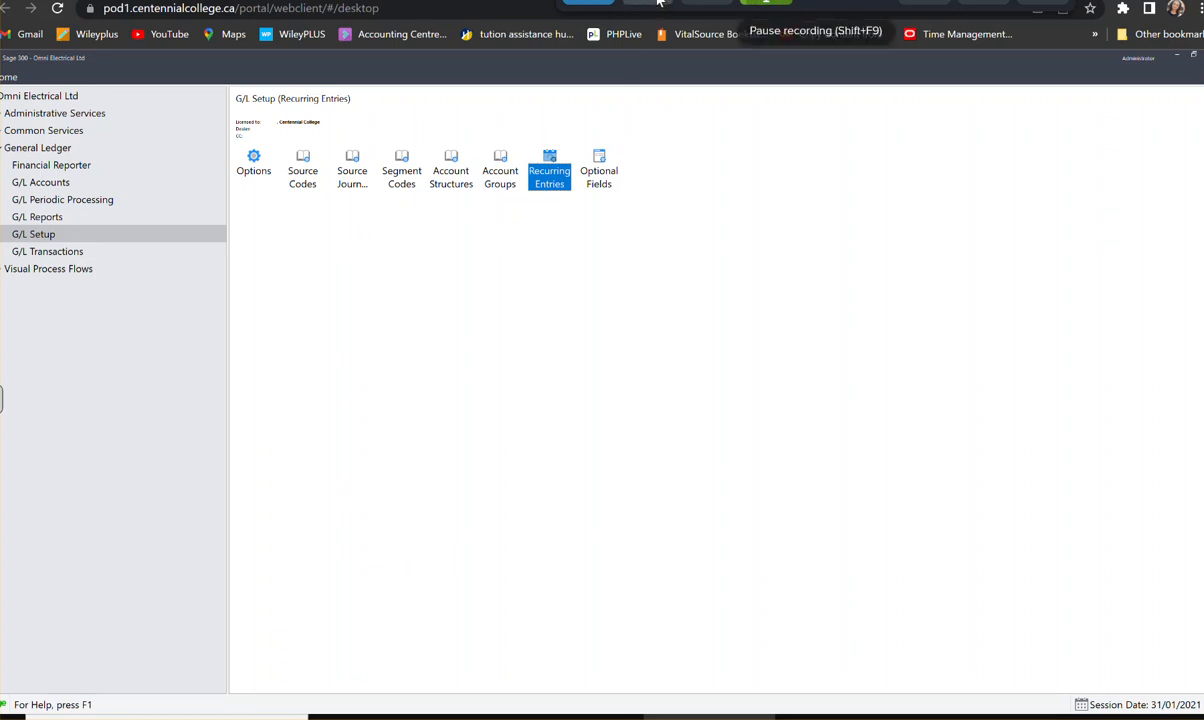
{"action": "left_click", "coordinate": [622, 5]}
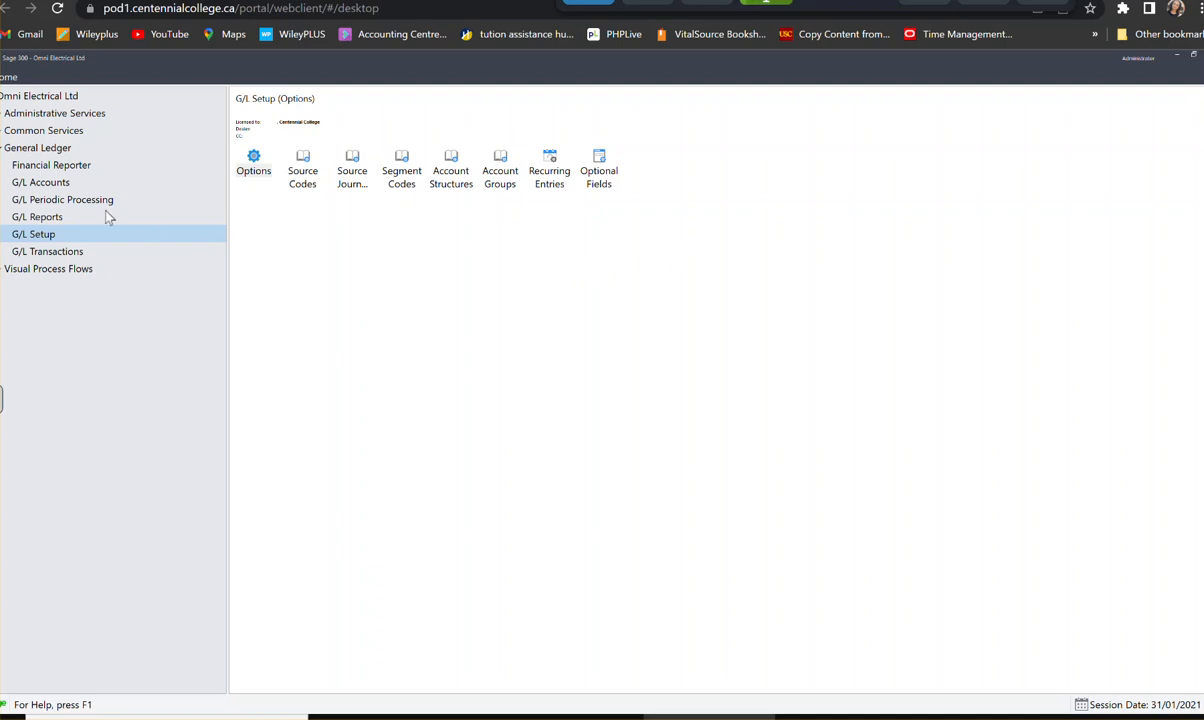
- Enable Allow Provisional Posting in the G/L posting options, save the change and close the options
{"action": "left_click", "coordinate": [259, 171]}
{"action": "double_click", "coordinate": [259, 171]}
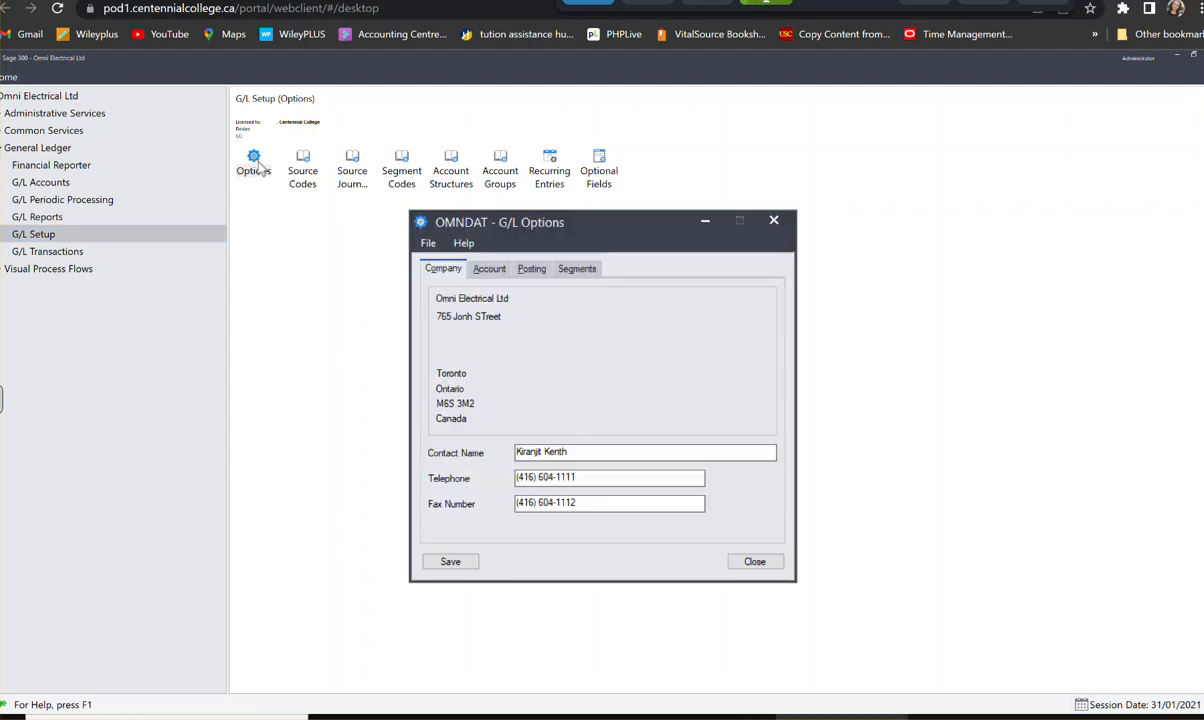
{"action": "left_click", "coordinate": [531, 268]}
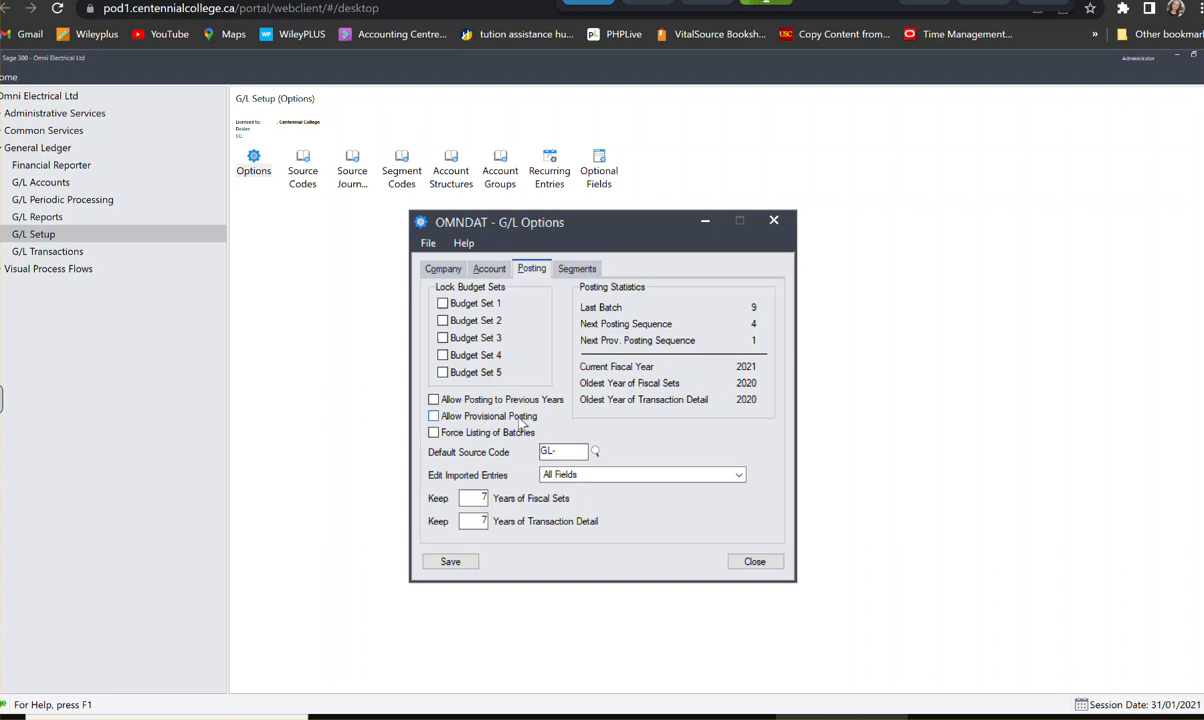
{"action": "left_click", "coordinate": [433, 418]}
{"action": "left_click", "coordinate": [457, 565]}
{"action": "left_click", "coordinate": [754, 561]}
- Provisionally post batch 000008 (January expenses) from the G/L batch list, agreeing to post it without Ready To Post set
{"action": "left_click", "coordinate": [33, 253]}
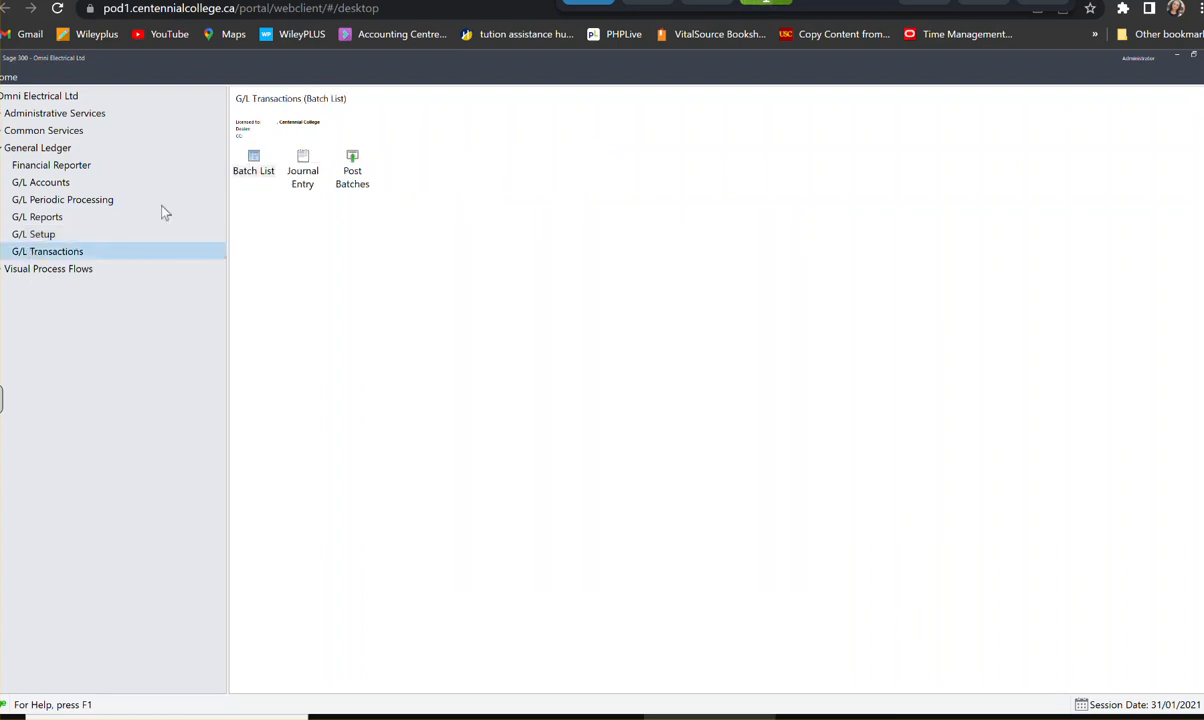
{"action": "left_click", "coordinate": [255, 166]}
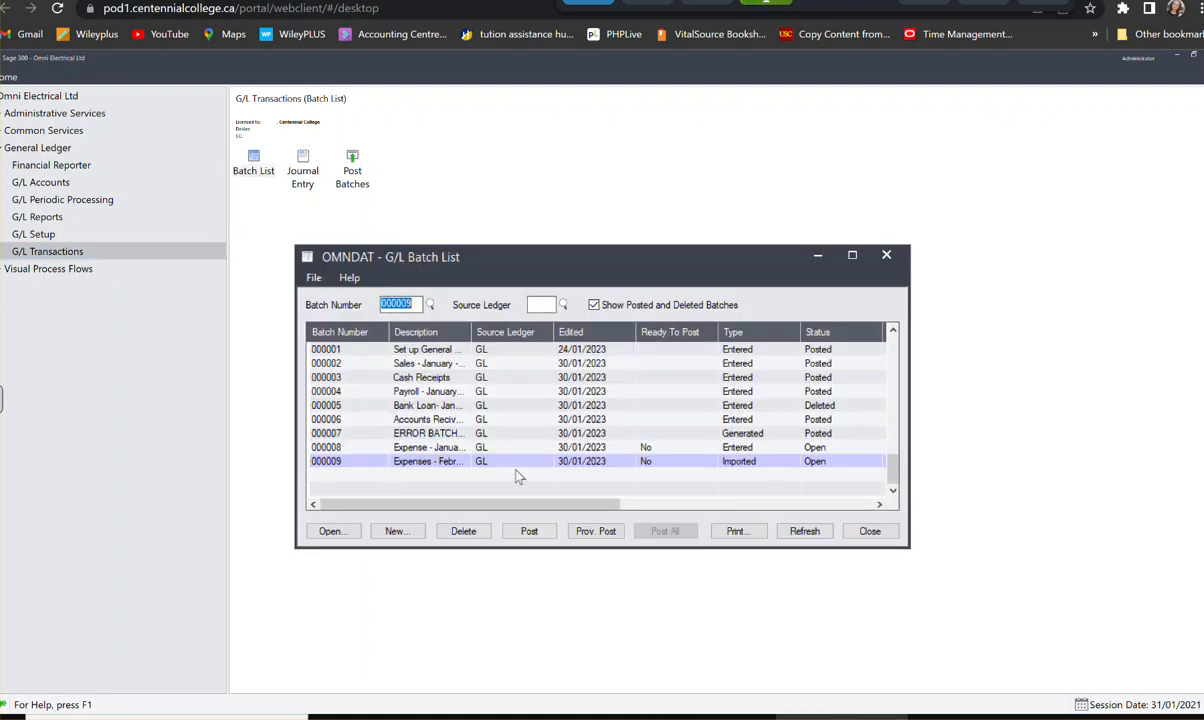
{"action": "left_click", "coordinate": [460, 448]}
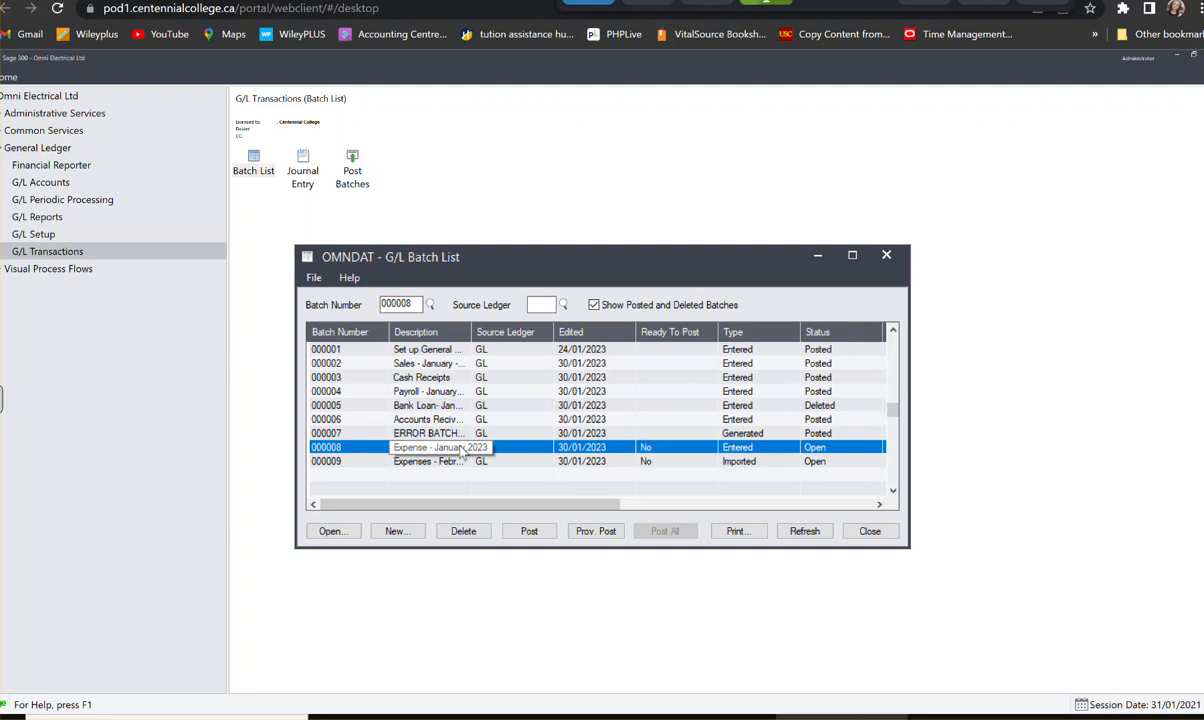
{"action": "left_click", "coordinate": [462, 451]}
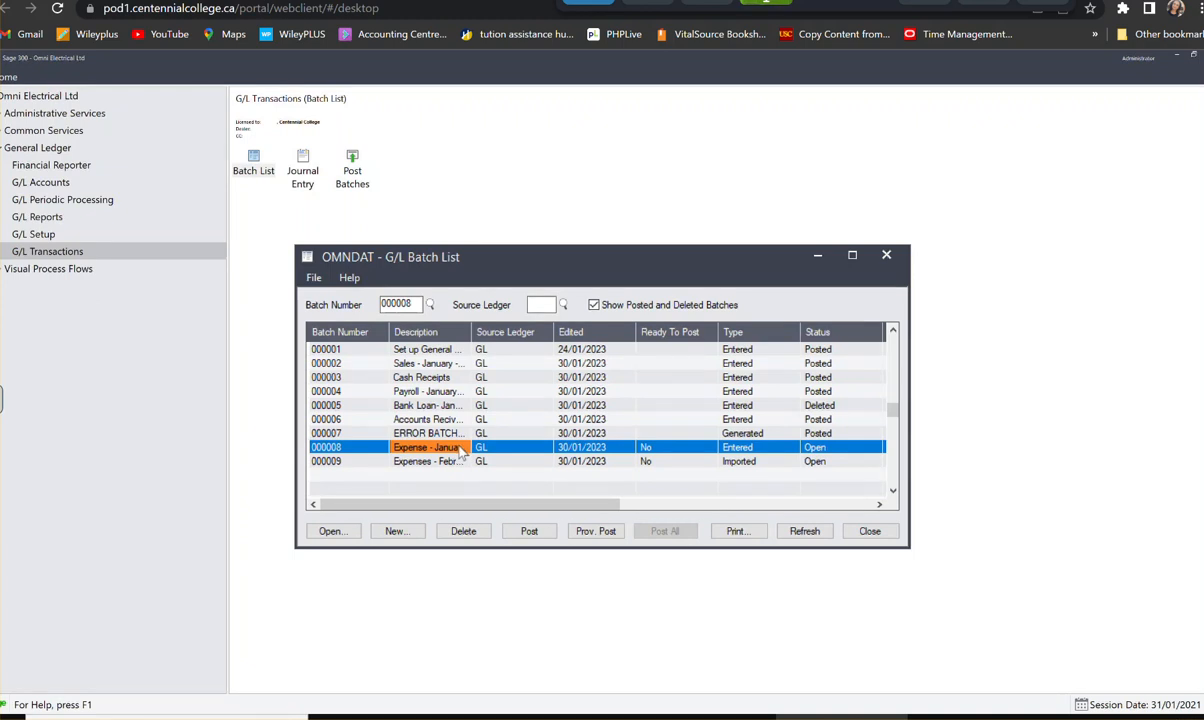
{"action": "left_click", "coordinate": [591, 535]}
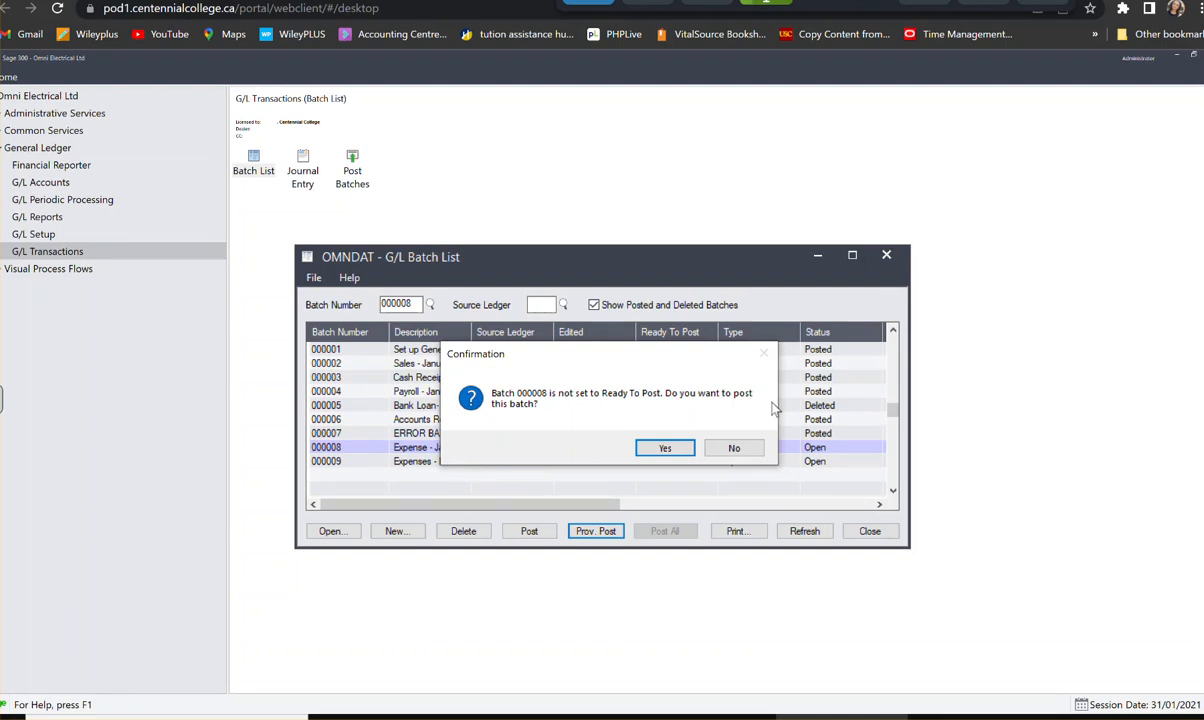
{"action": "left_click", "coordinate": [663, 448]}
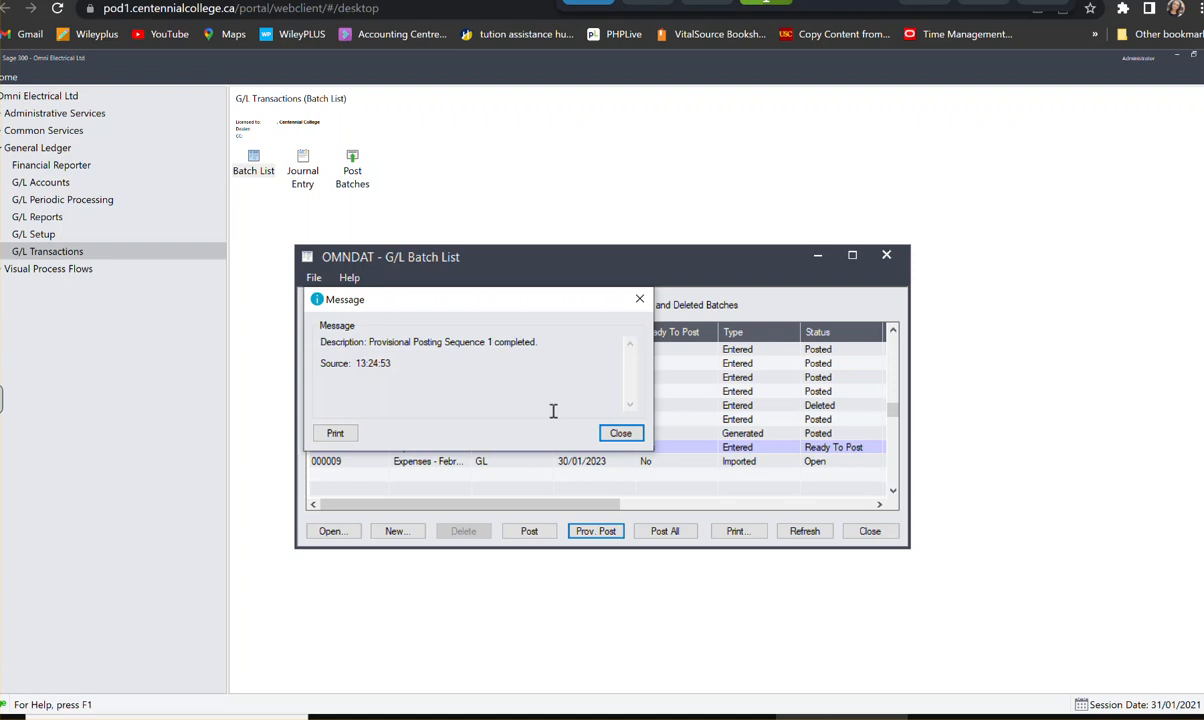
{"action": "left_click", "coordinate": [624, 436]}
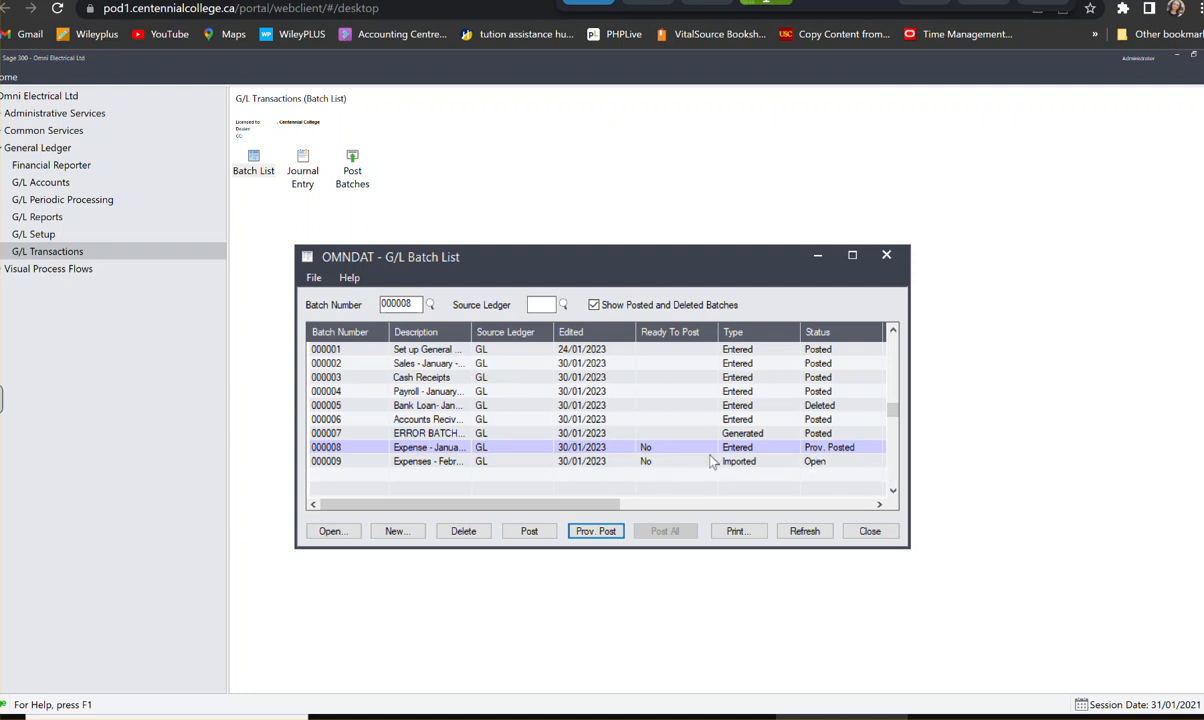
- Set batch 000008 to Ready To Post in the batch list and look over its remaining columns
{"action": "left_click", "coordinate": [656, 452]}
{"action": "double_click", "coordinate": [658, 451]}
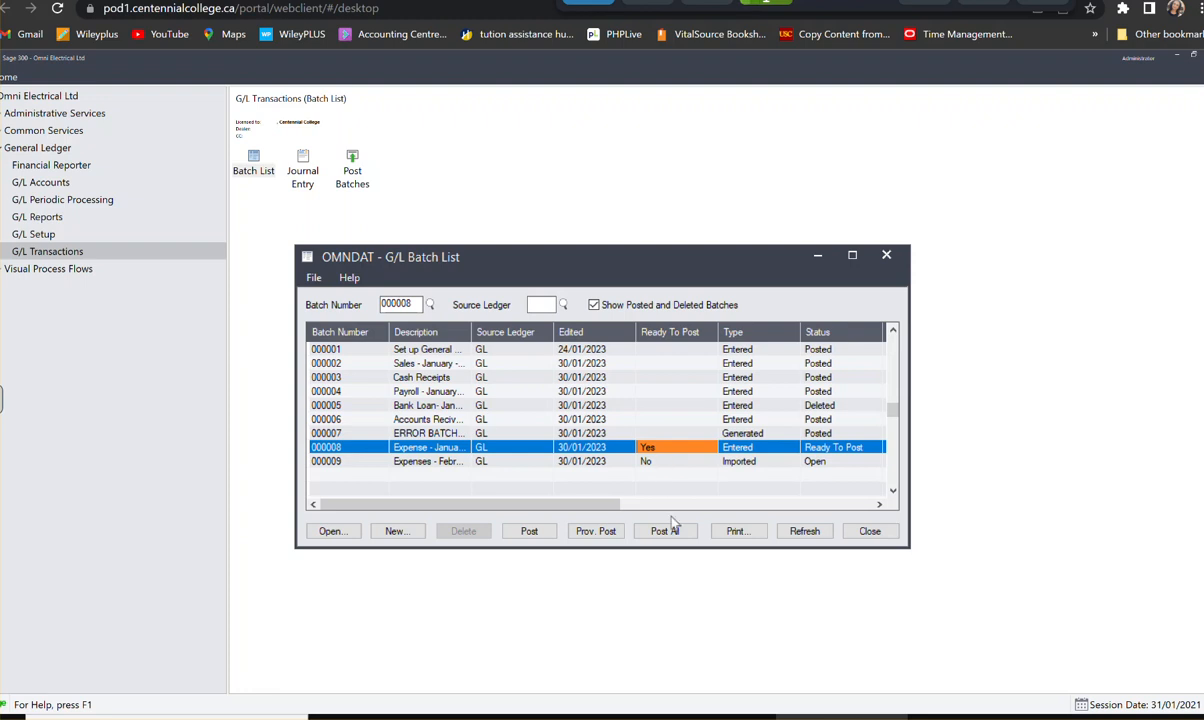
{"action": "left_click_drag", "start_coordinate": [605, 504], "coordinate": [893, 537]}
{"action": "left_click_drag", "start_coordinate": [814, 505], "coordinate": [563, 522]}
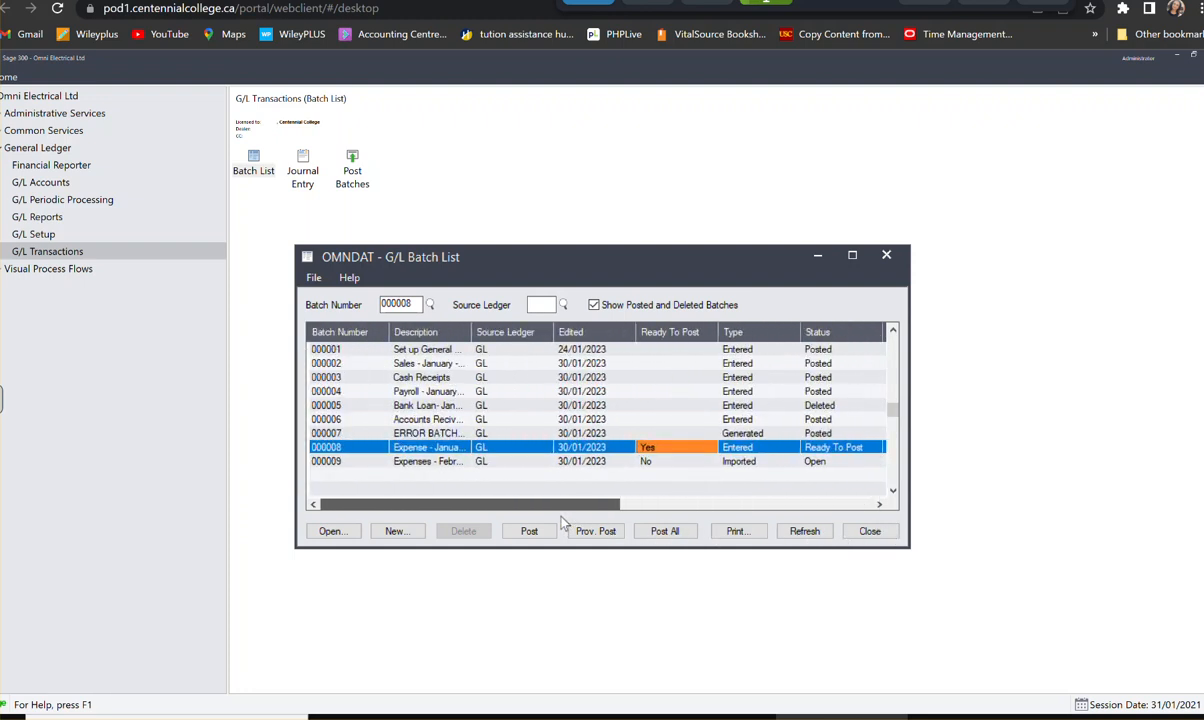
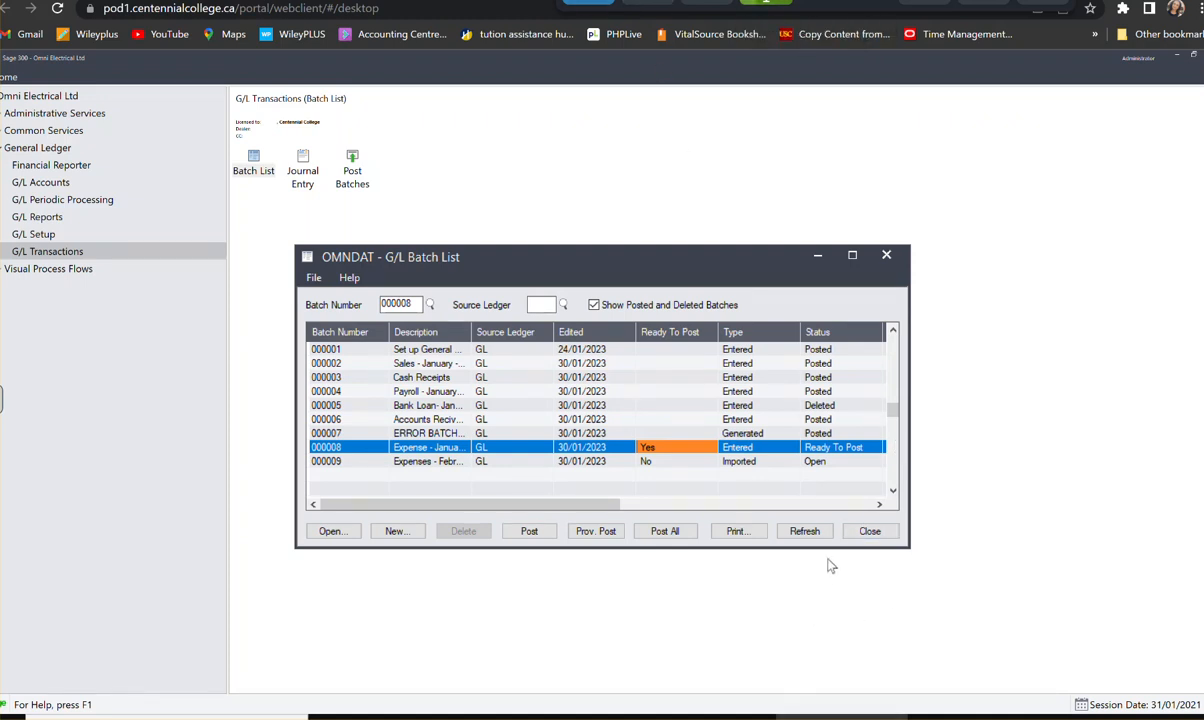
- Preview the Provisional Posting Journal report from the G/L reports, review its entries, and close the report
{"action": "left_click", "coordinate": [876, 535]}
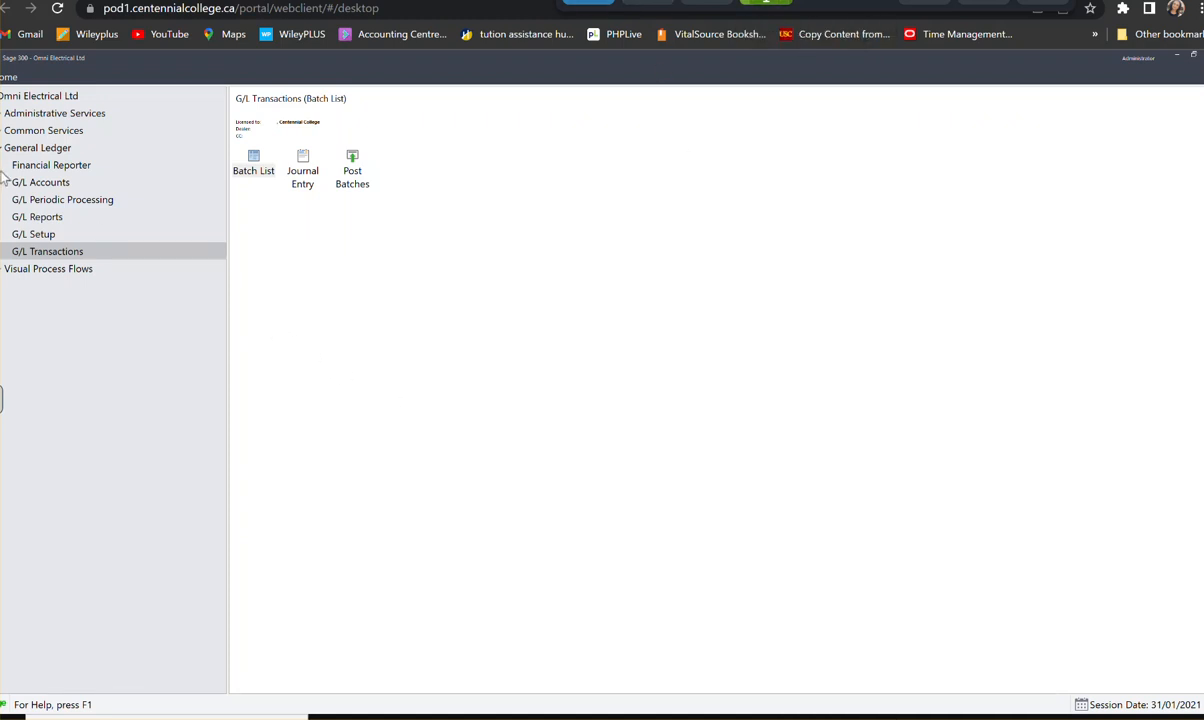
{"action": "left_click", "coordinate": [45, 216]}
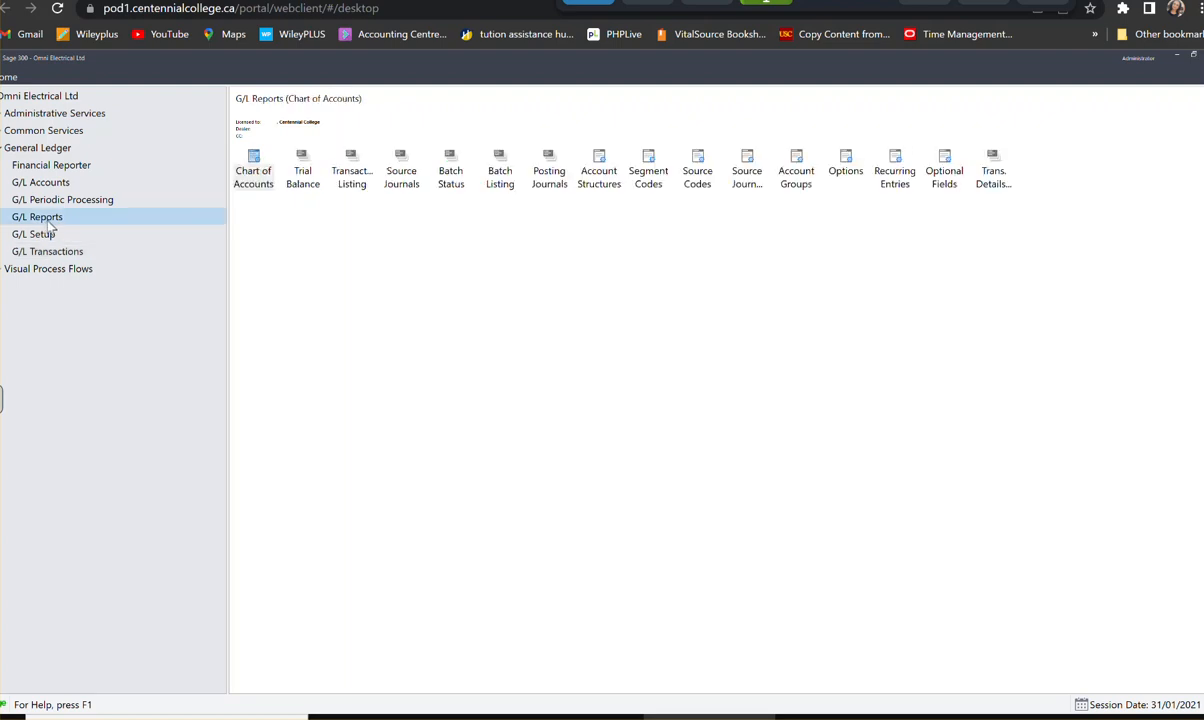
{"action": "left_click", "coordinate": [553, 175]}
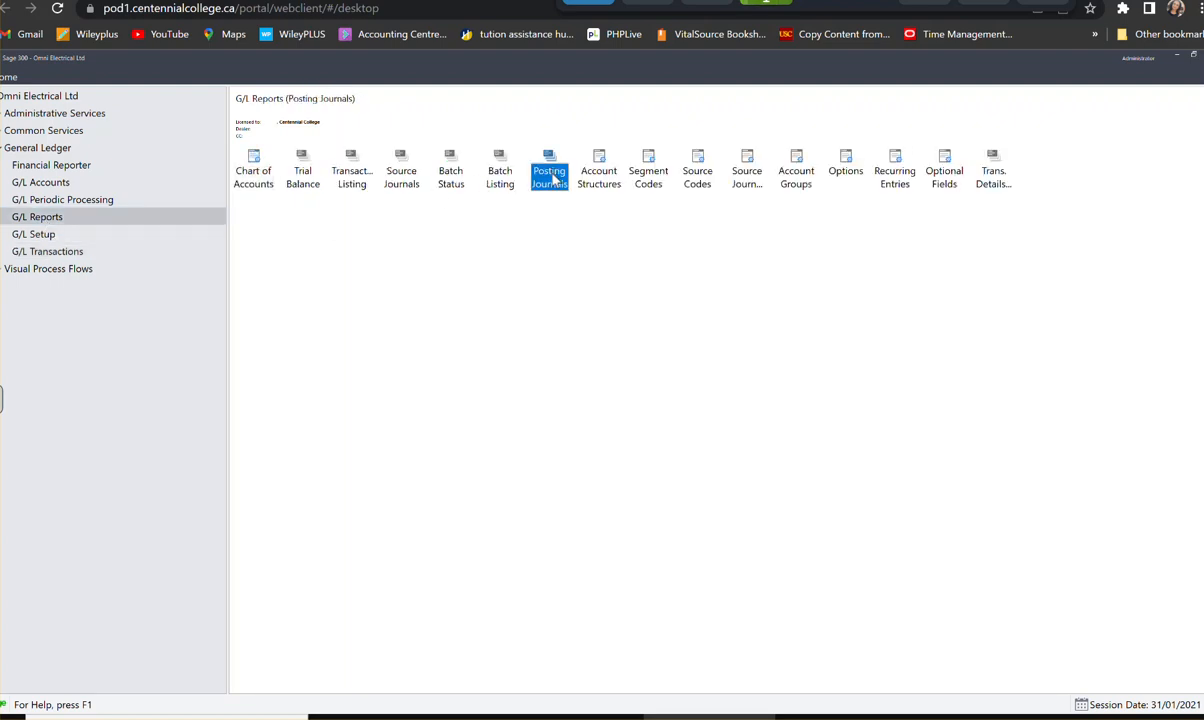
{"action": "double_click", "coordinate": [553, 177]}
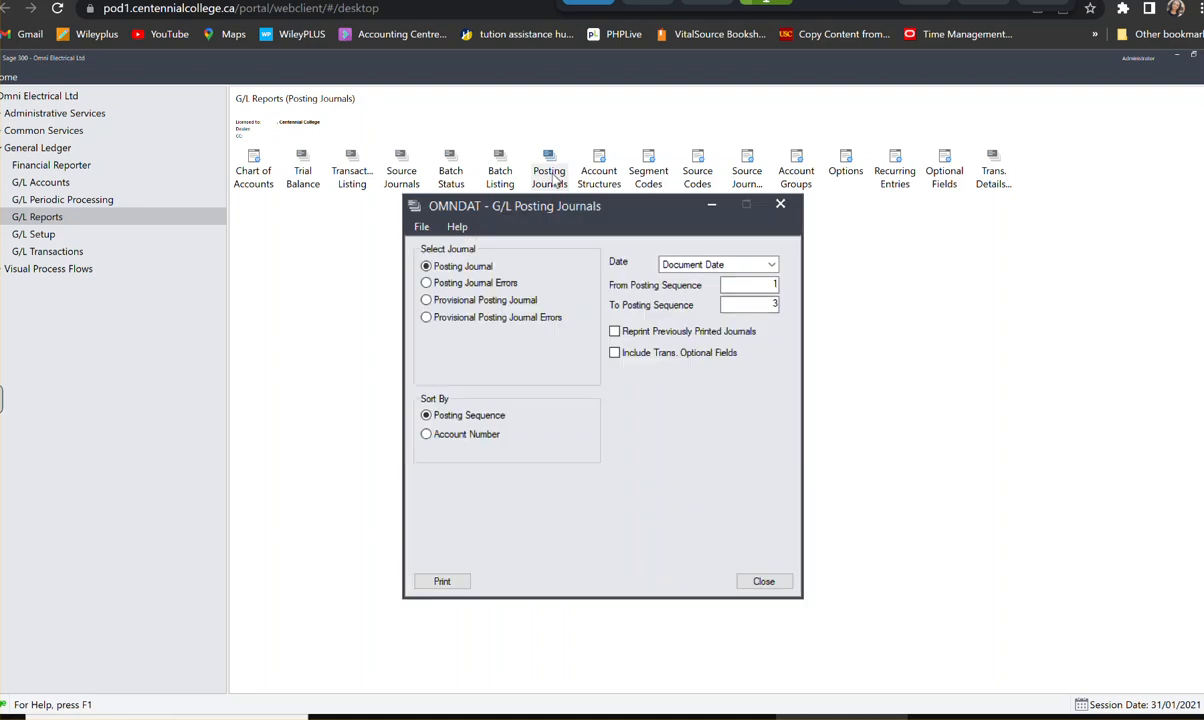
{"action": "left_click", "coordinate": [466, 311]}
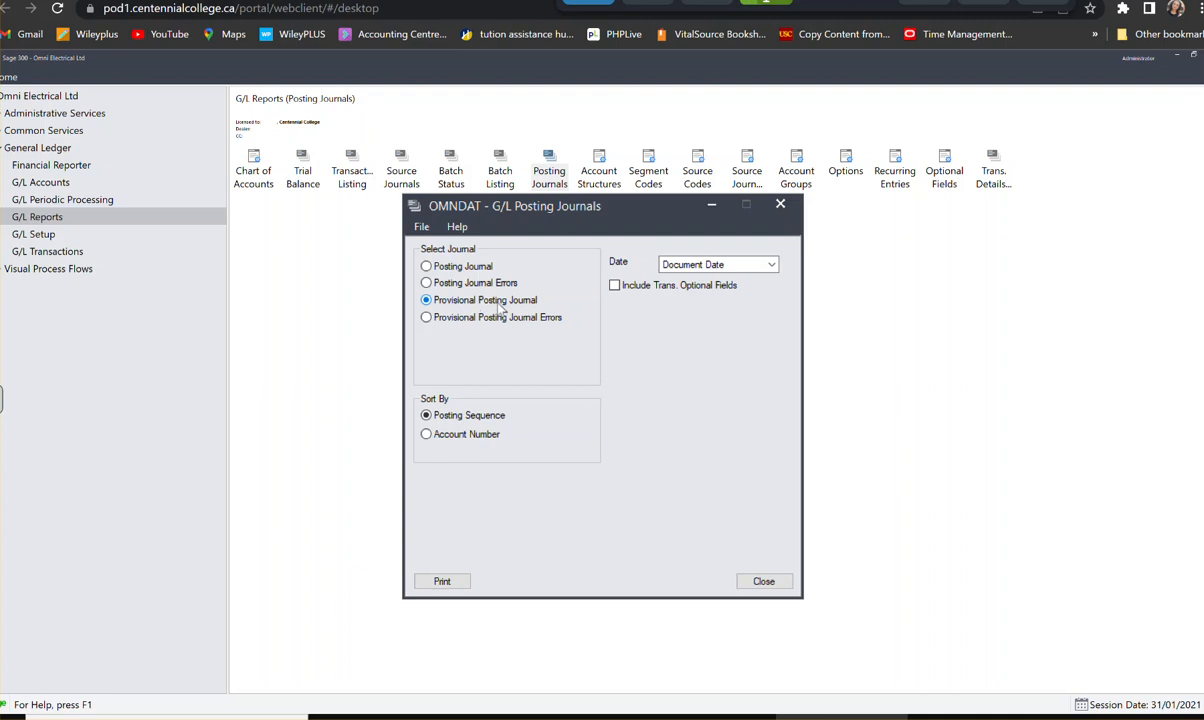
{"action": "left_click", "coordinate": [466, 580]}
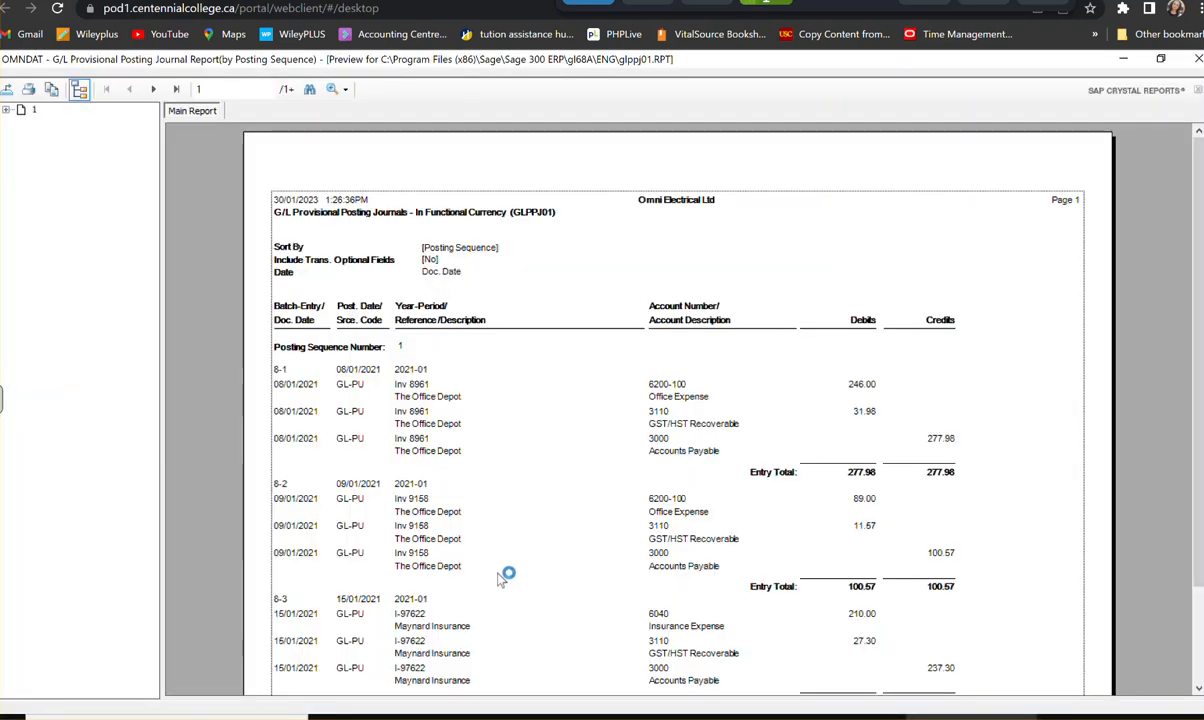
{"action": "scroll", "coordinate": [678, 492], "scroll_direction": "down", "scroll_amount": 3}
{"action": "left_click", "coordinate": [674, 495]}
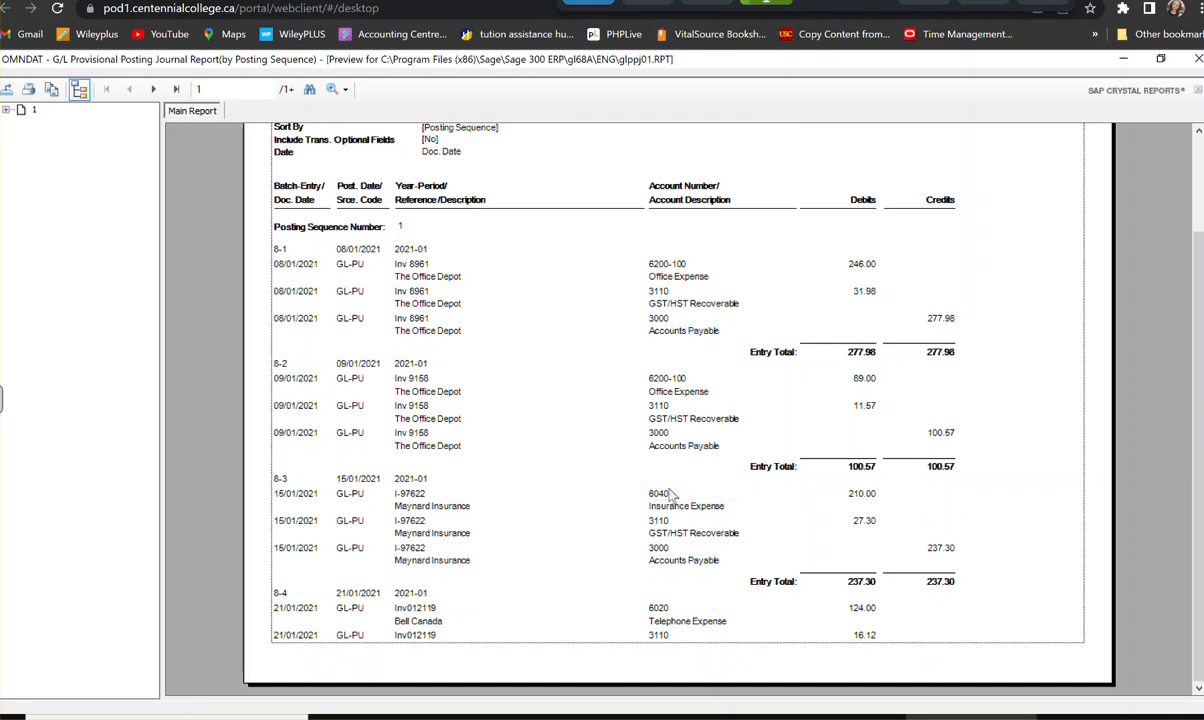
{"action": "left_click", "coordinate": [1197, 60]}
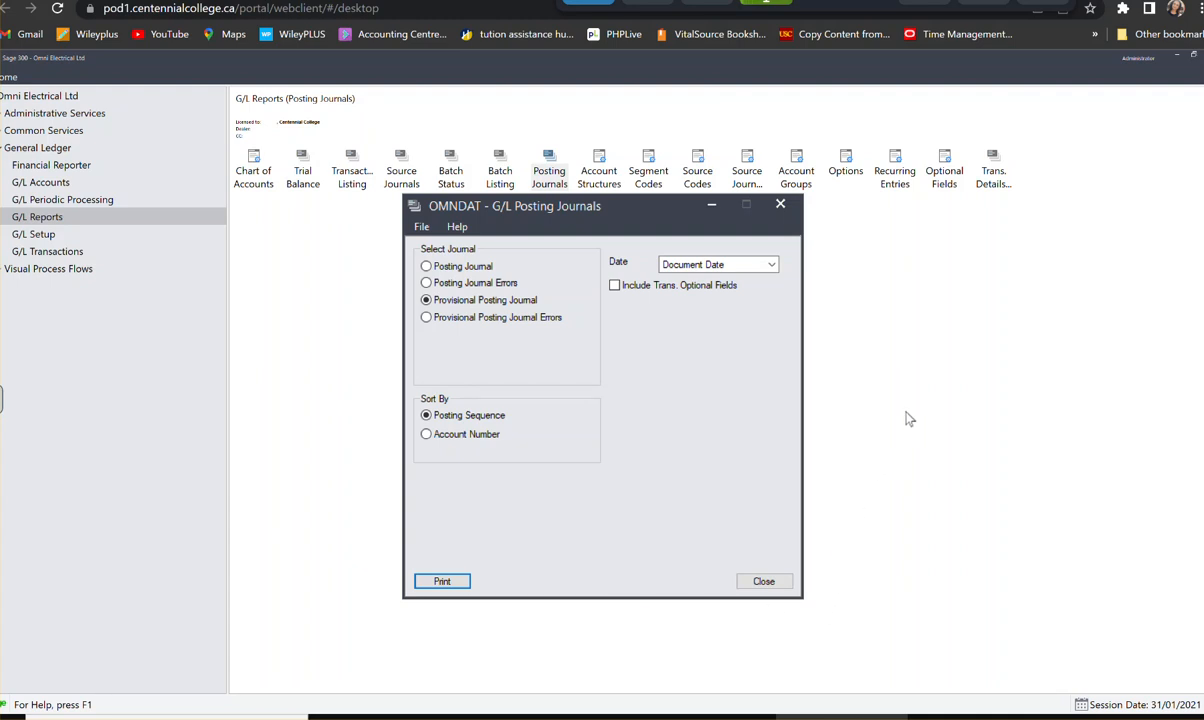
{"action": "left_click", "coordinate": [772, 586]}
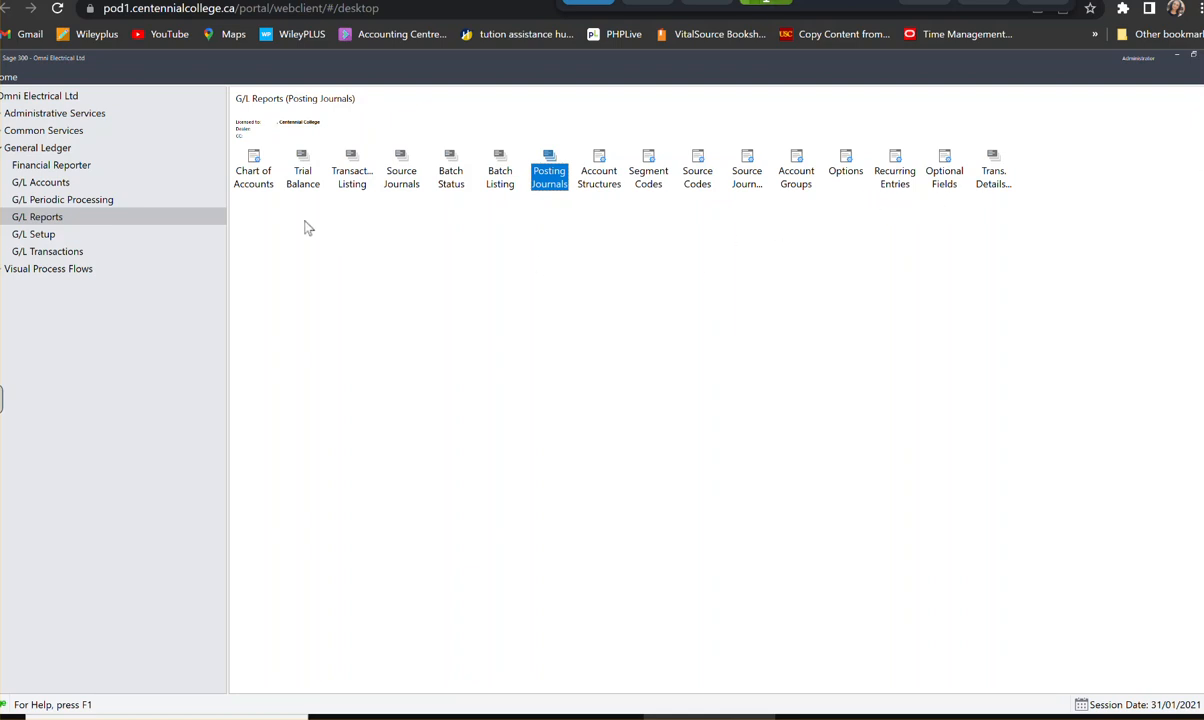
- Provisionally post all batches with the G/L Post Batches function
{"action": "left_click", "coordinate": [58, 251]}
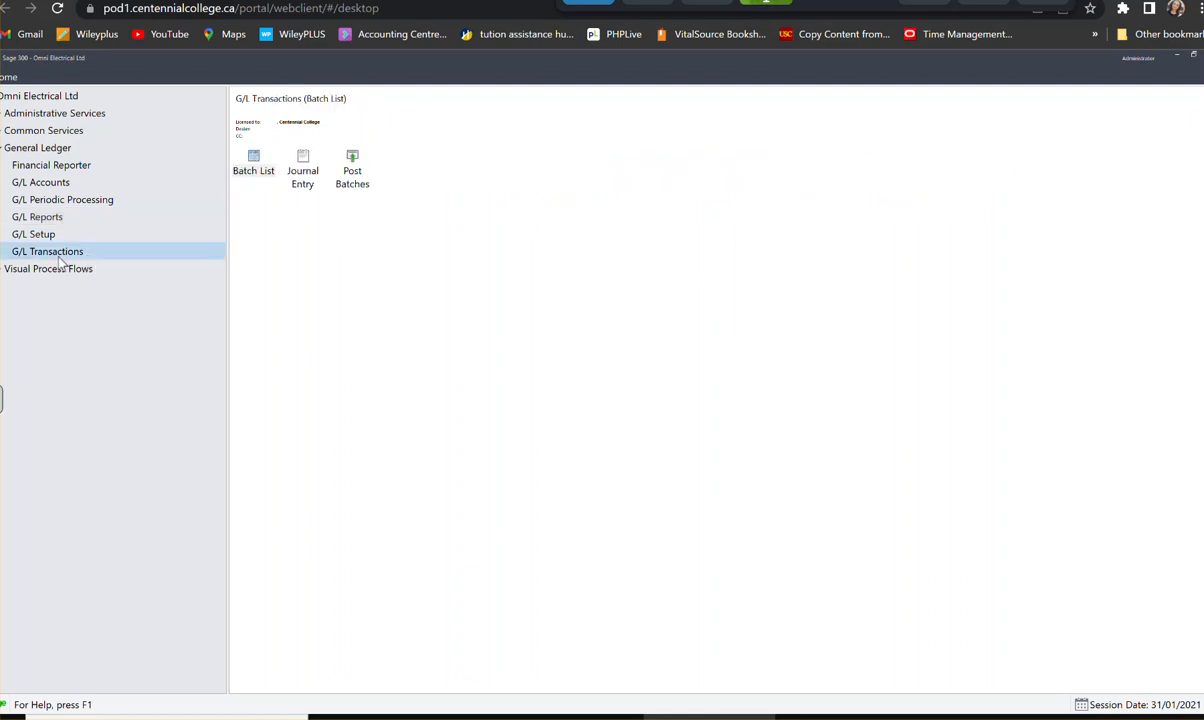
{"action": "double_click", "coordinate": [314, 184]}
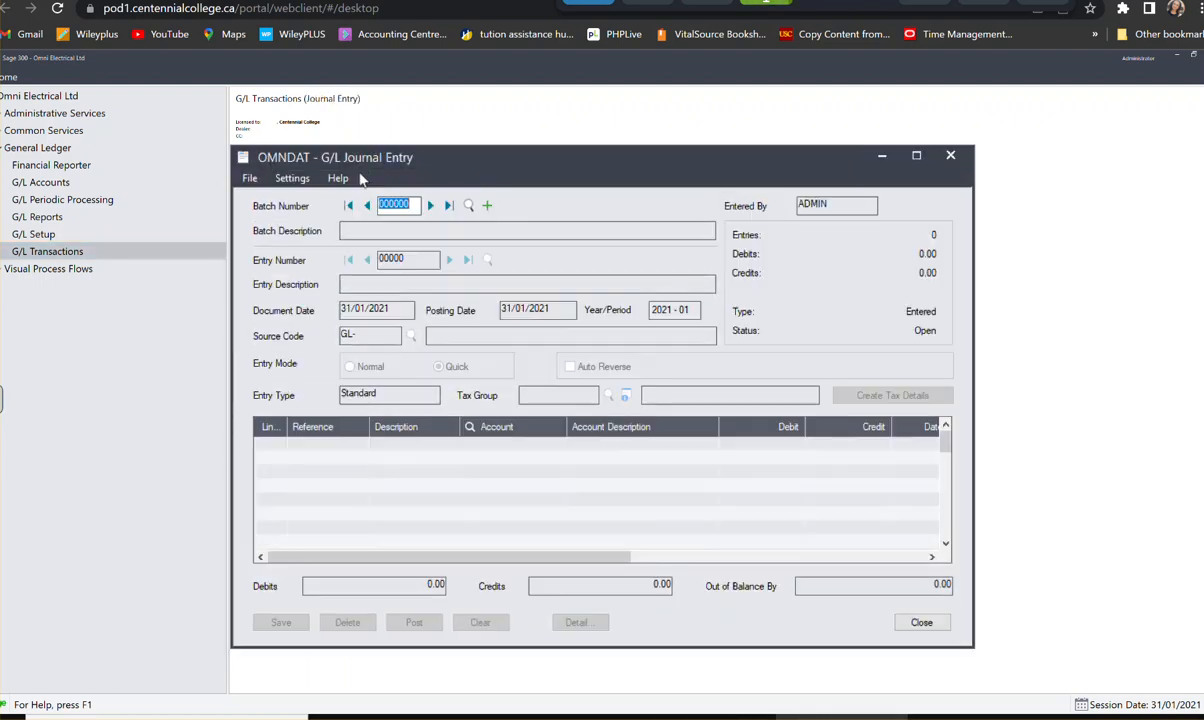
{"action": "left_click", "coordinate": [950, 155]}
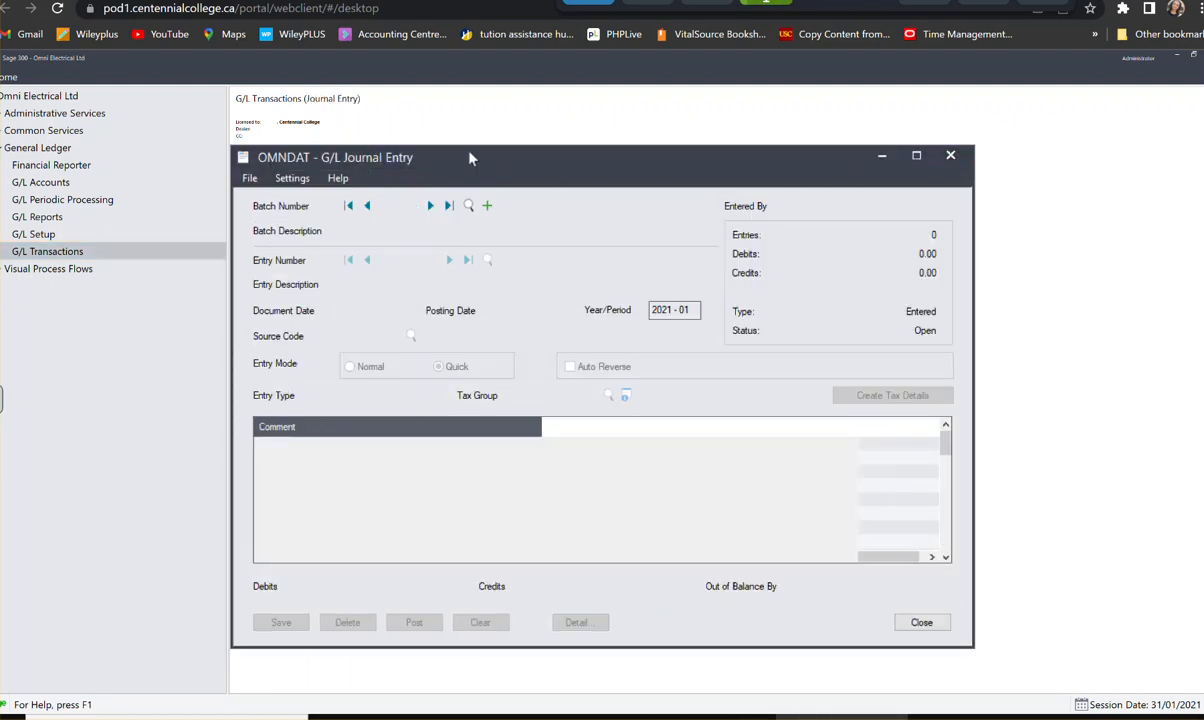
{"action": "double_click", "coordinate": [358, 177]}
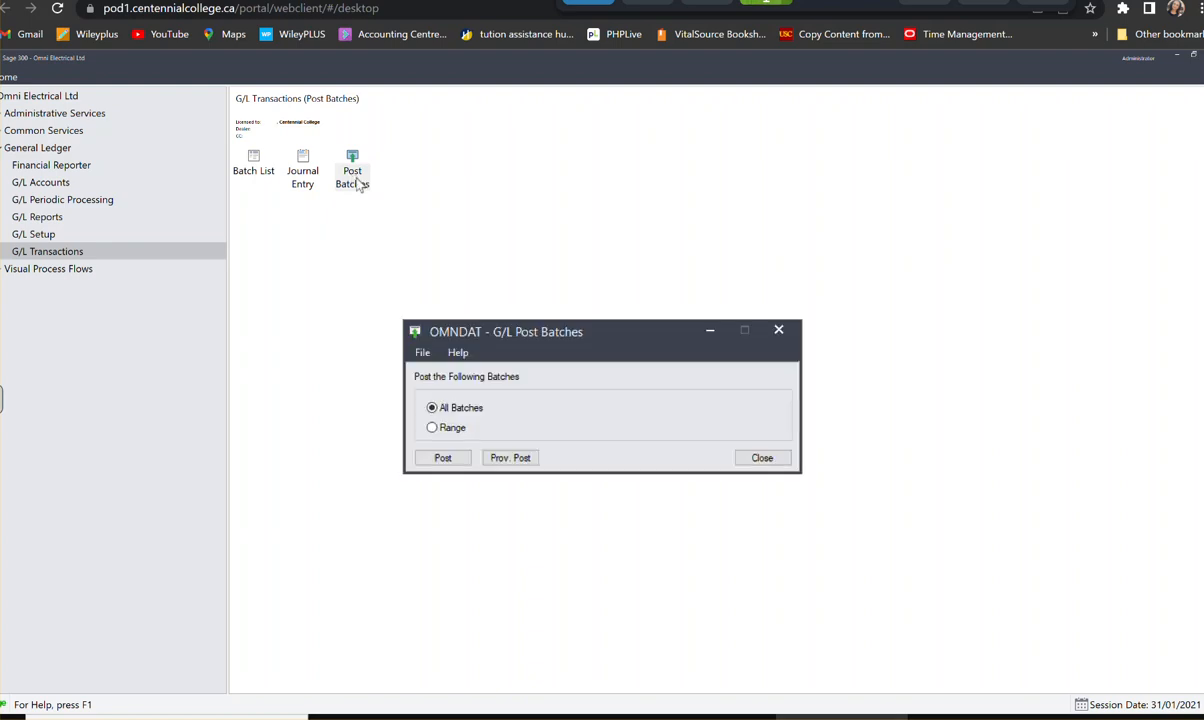
{"action": "left_click", "coordinate": [523, 458]}
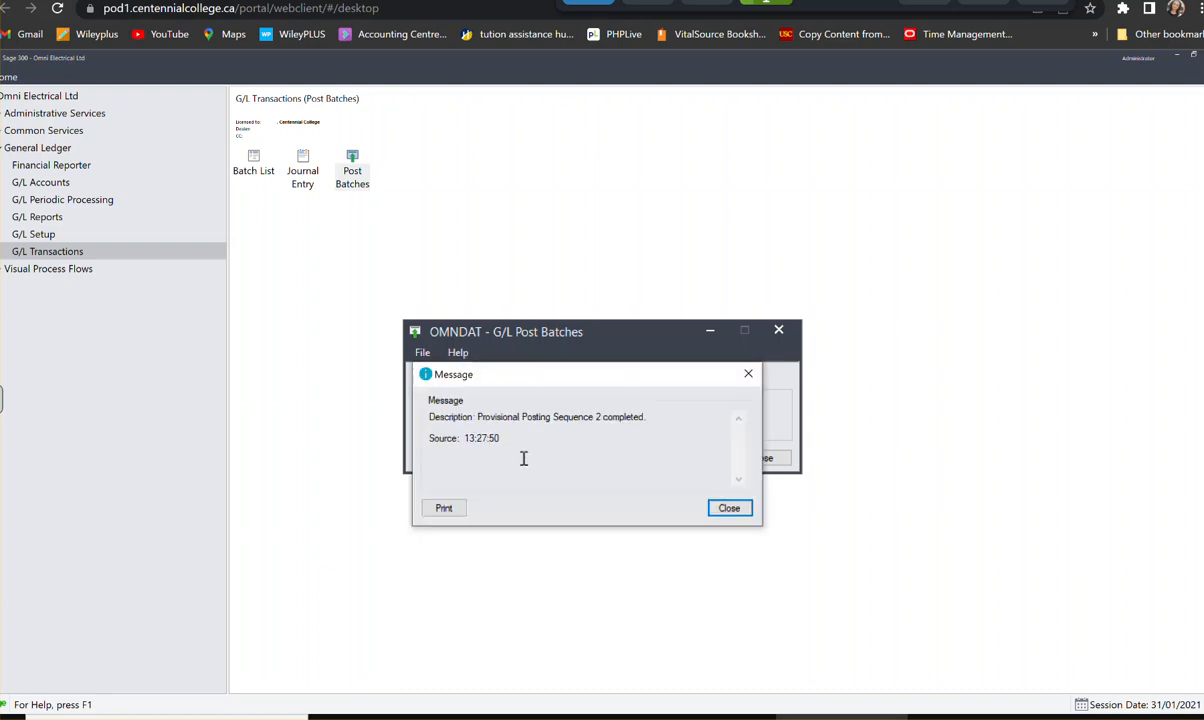
- Preview the provisional posting message as a report, then close it and the Post Batches window
{"action": "left_click", "coordinate": [437, 510]}
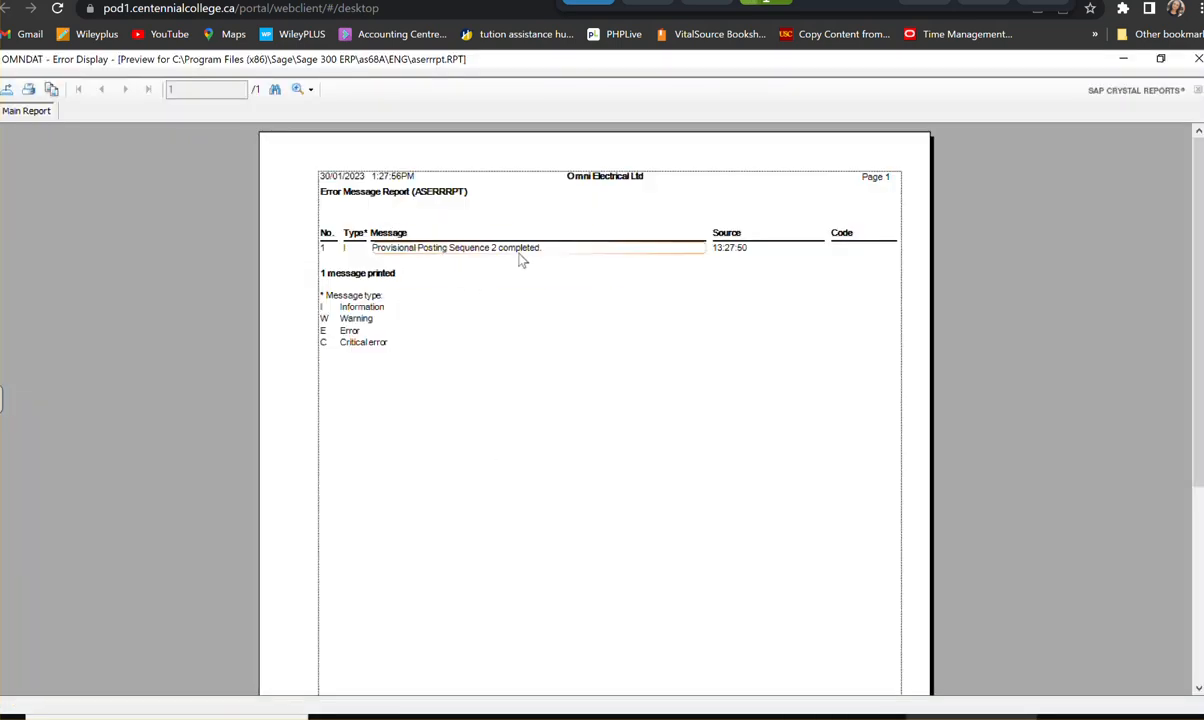
{"action": "scroll", "coordinate": [658, 384], "scroll_direction": "down", "scroll_amount": 5}
{"action": "scroll", "coordinate": [658, 384], "scroll_direction": "up", "scroll_amount": 5}
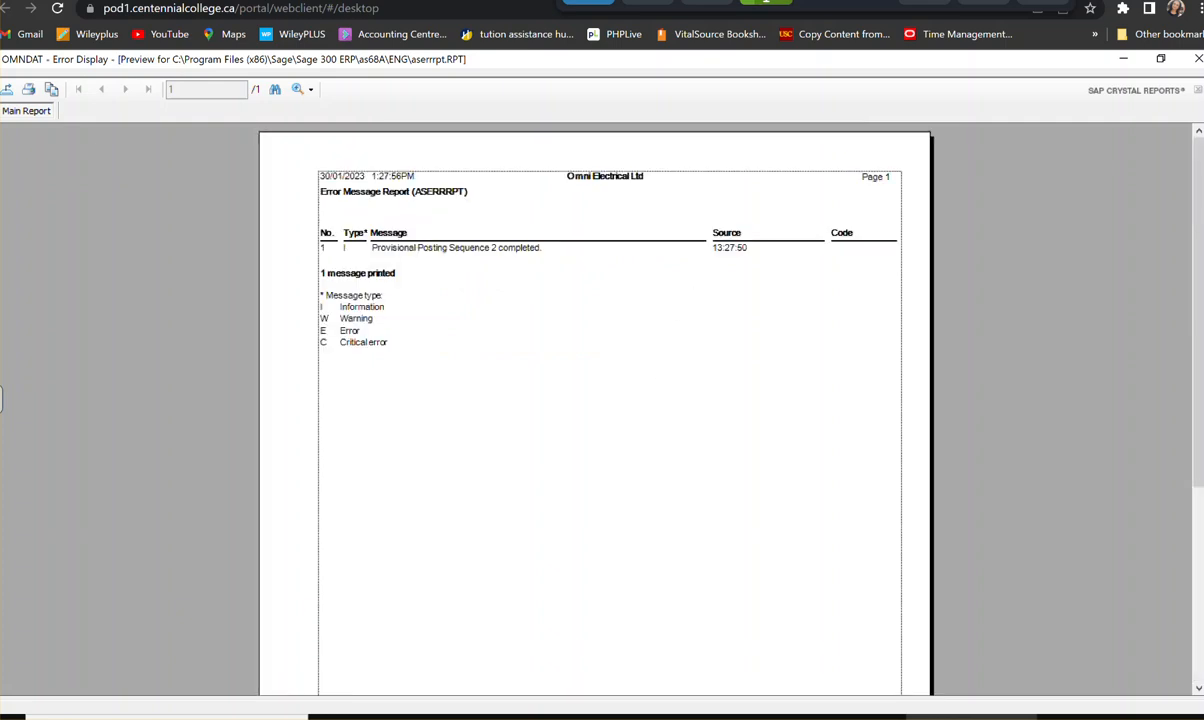
{"action": "left_click", "coordinate": [1198, 59]}
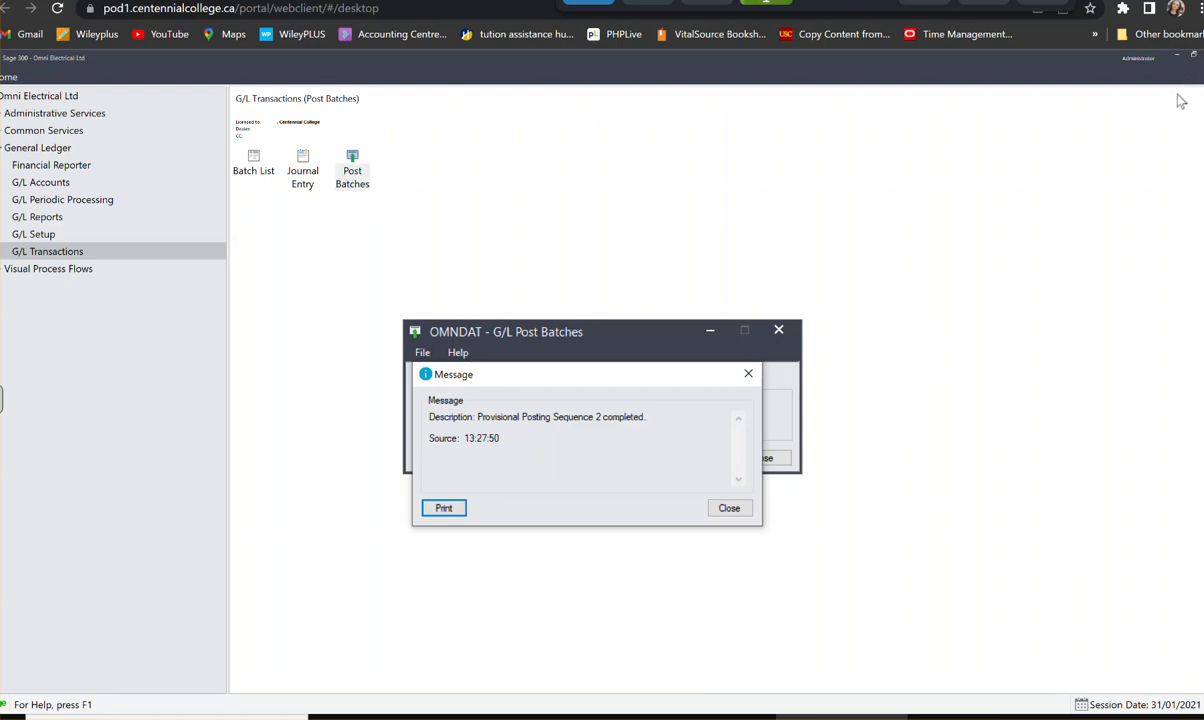
{"action": "left_click", "coordinate": [731, 510]}
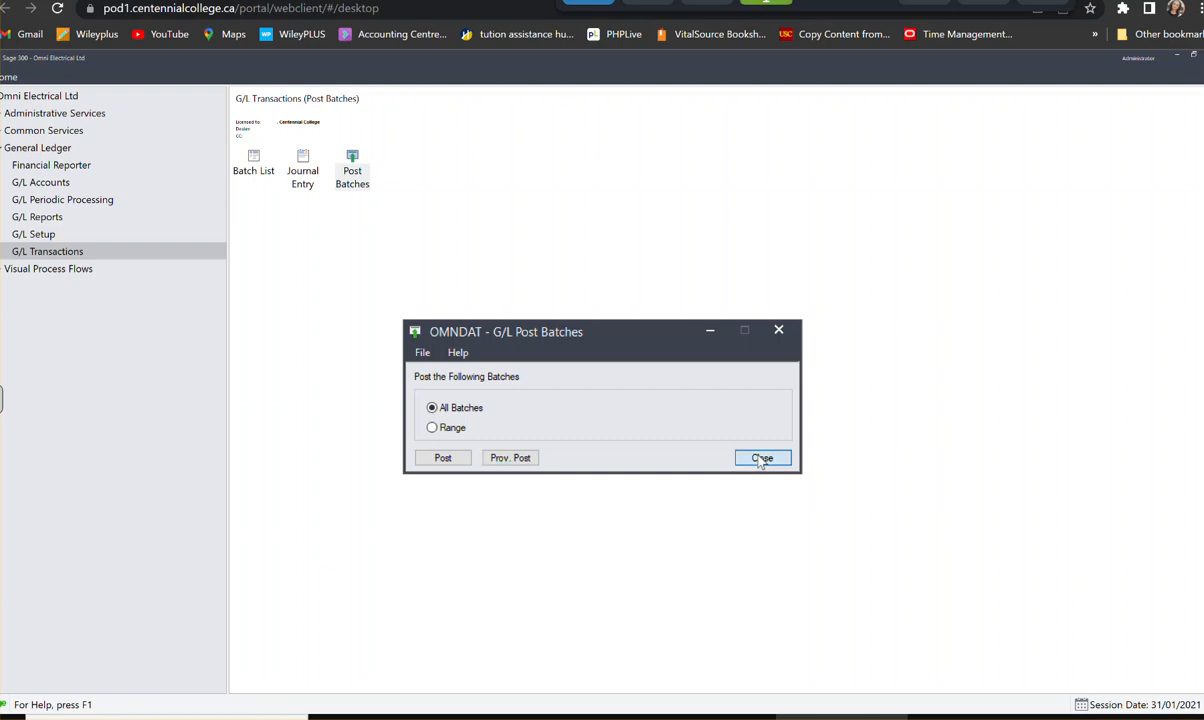
{"action": "left_click", "coordinate": [760, 459]}
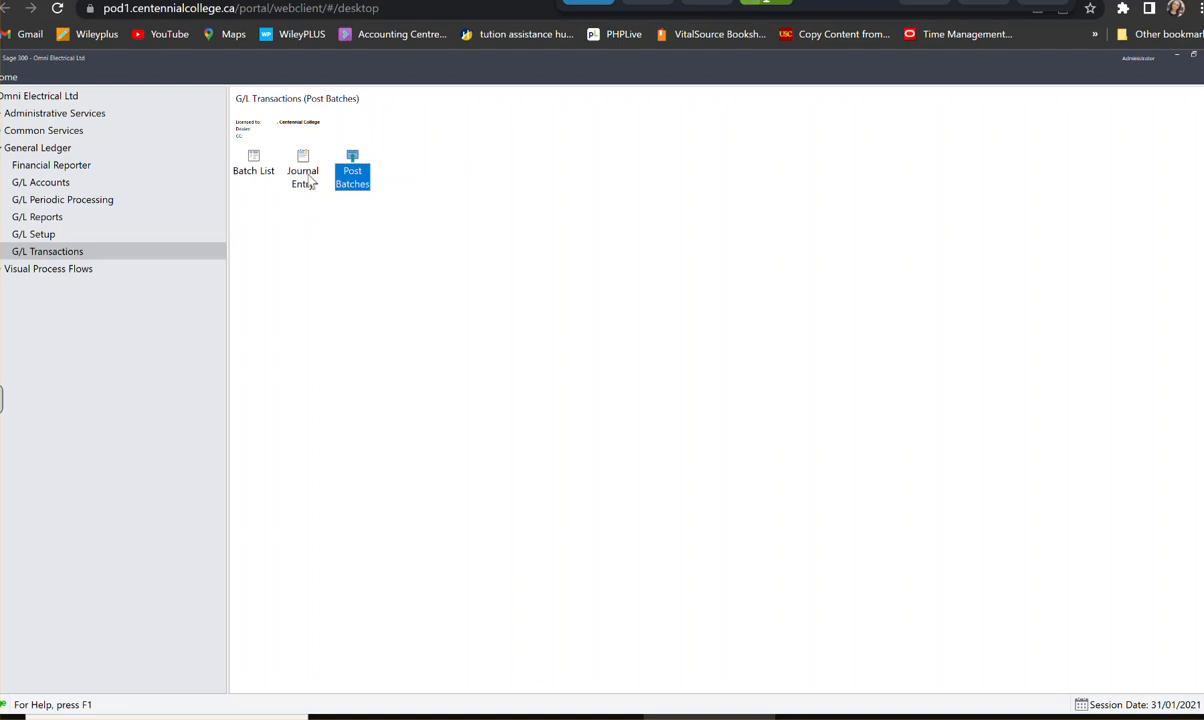
- Set batch 000008 to Ready To Post in the G/L Batch List and provisionally post it
{"action": "left_click", "coordinate": [252, 165]}
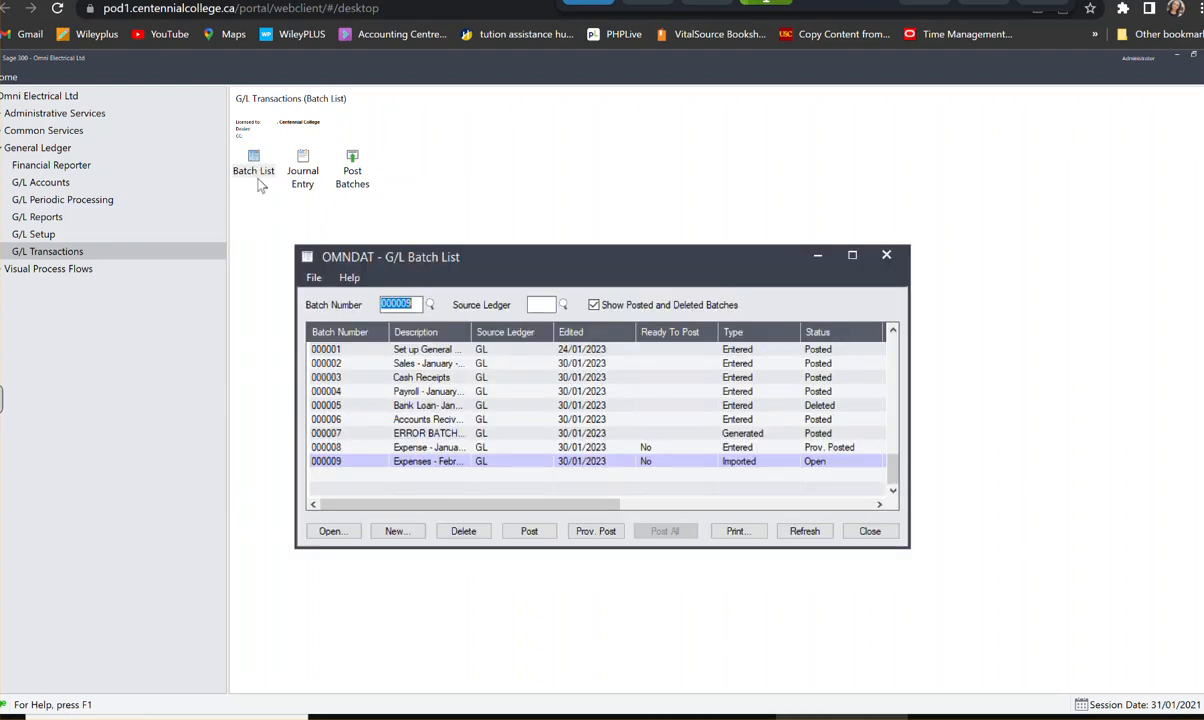
{"action": "left_click", "coordinate": [481, 448]}
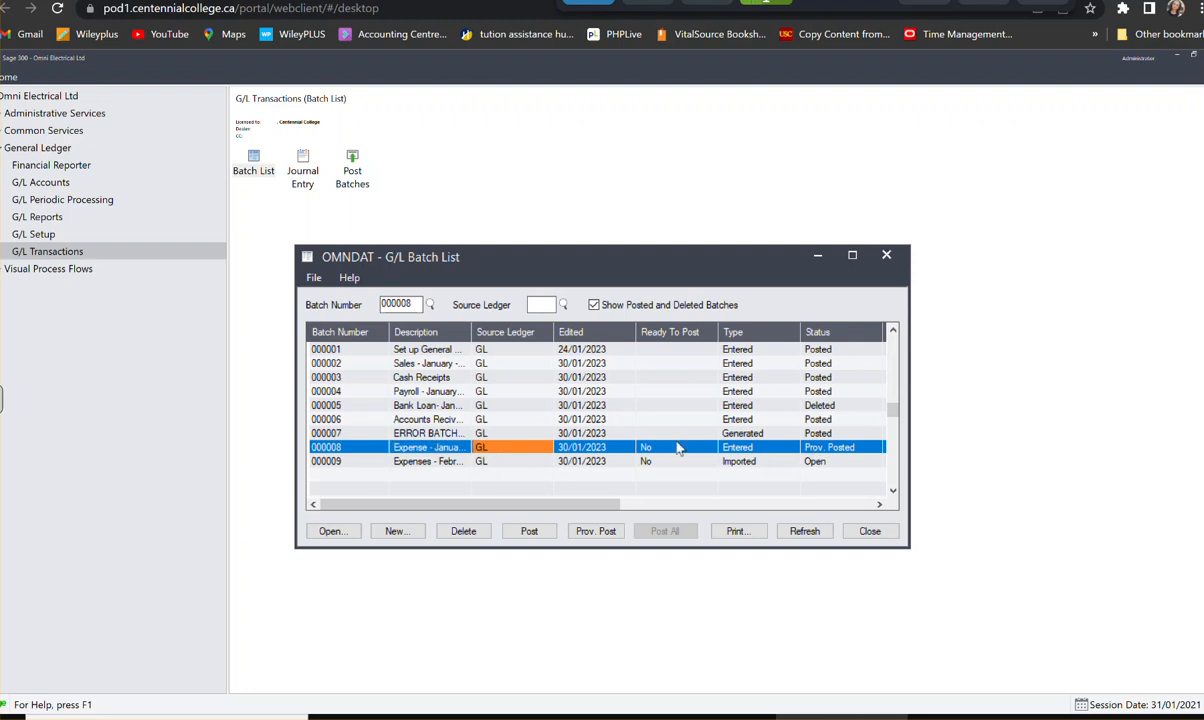
{"action": "double_click", "coordinate": [677, 448]}
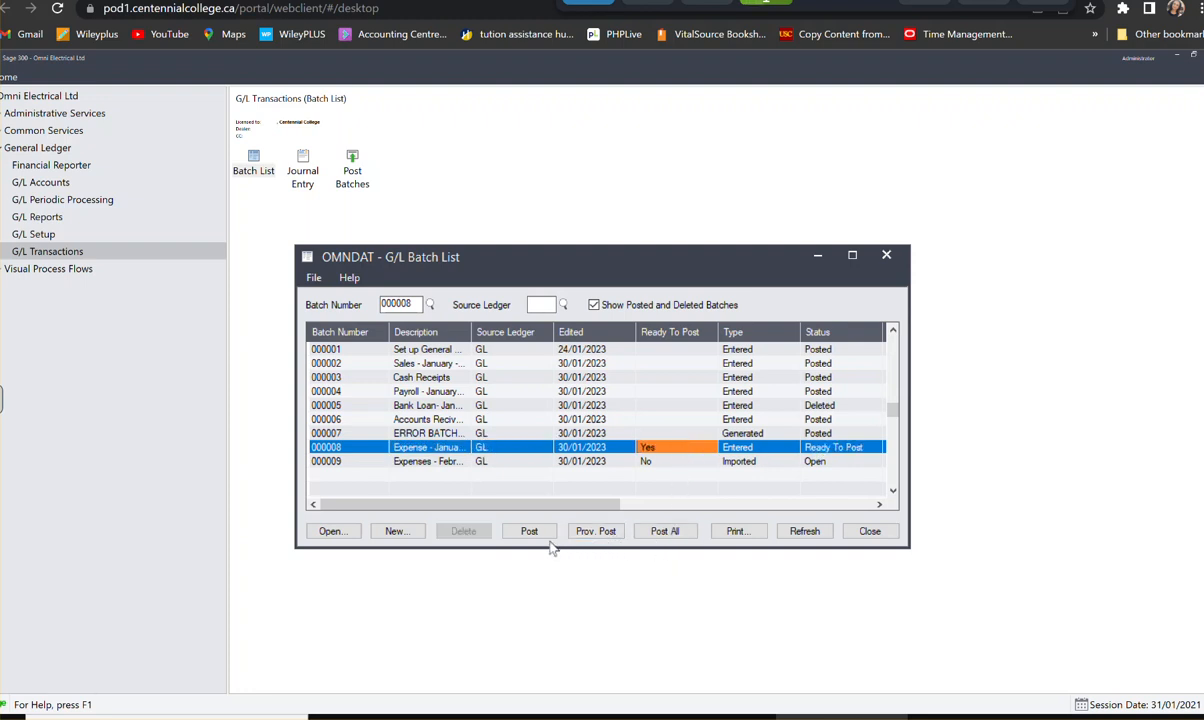
{"action": "left_click", "coordinate": [592, 532]}
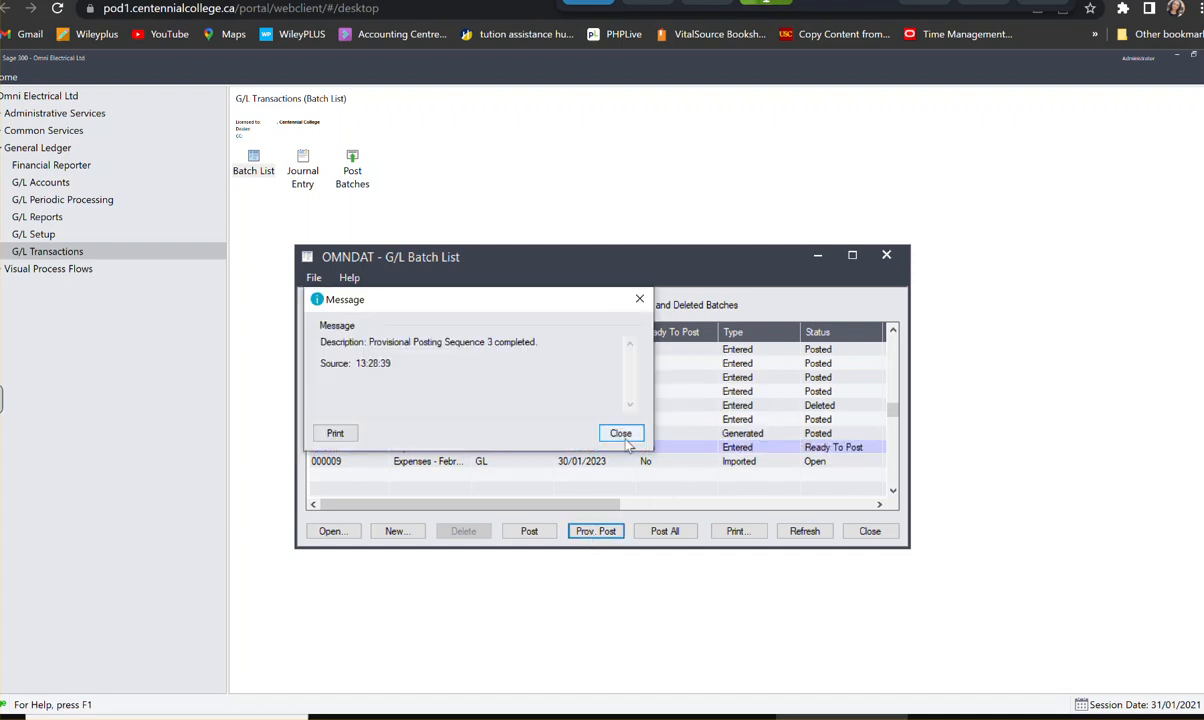
{"action": "left_click", "coordinate": [626, 434]}
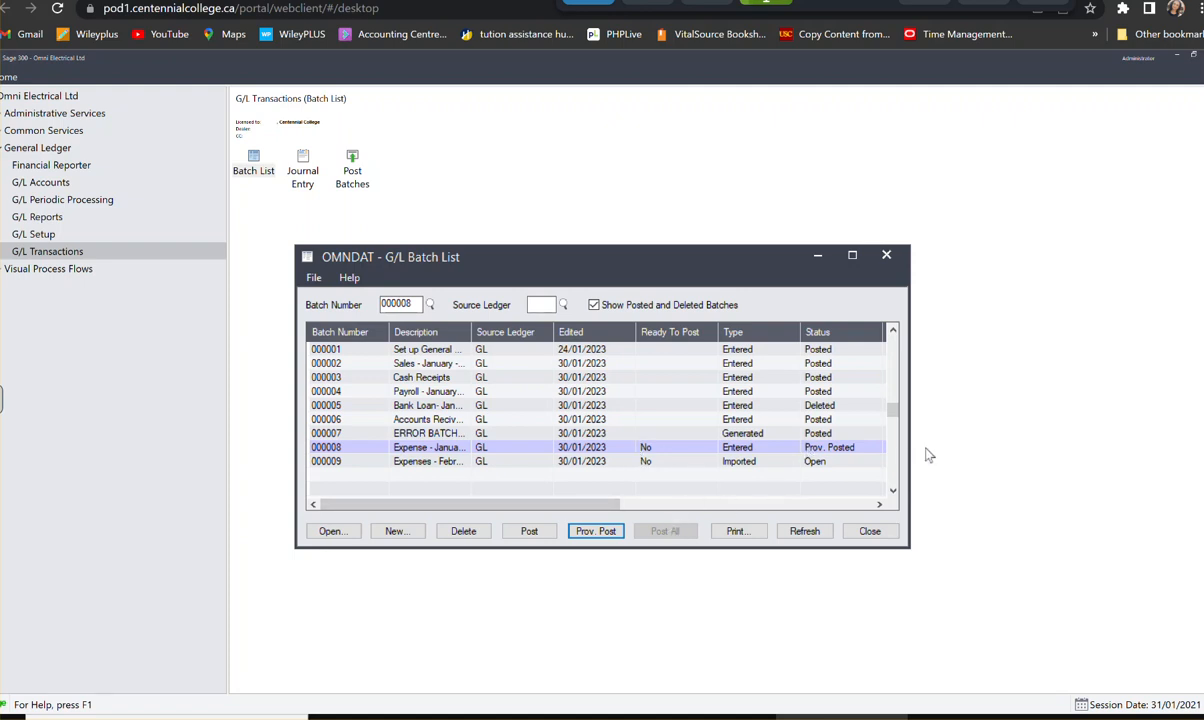
- Print the G/L Batch Listing report for batch 000008 to preview, review its entries, and close it
{"action": "left_click_drag", "start_coordinate": [618, 505], "coordinate": [716, 518]}
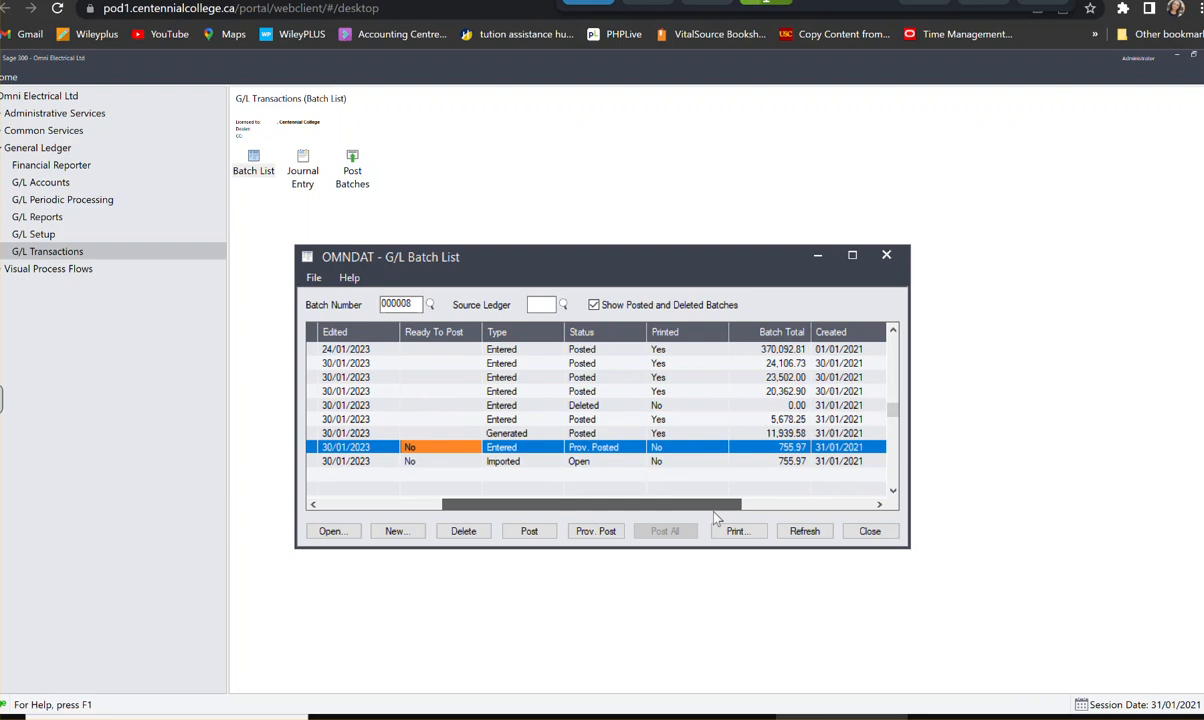
{"action": "left_click", "coordinate": [695, 452]}
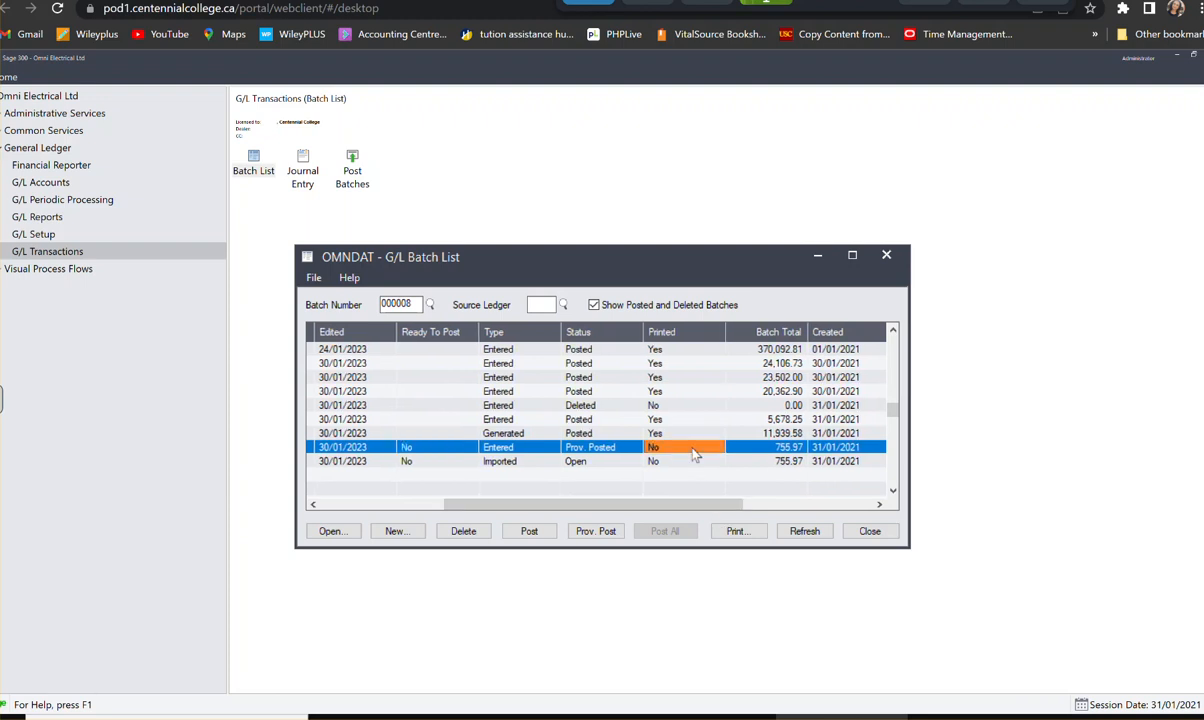
{"action": "left_click", "coordinate": [737, 531]}
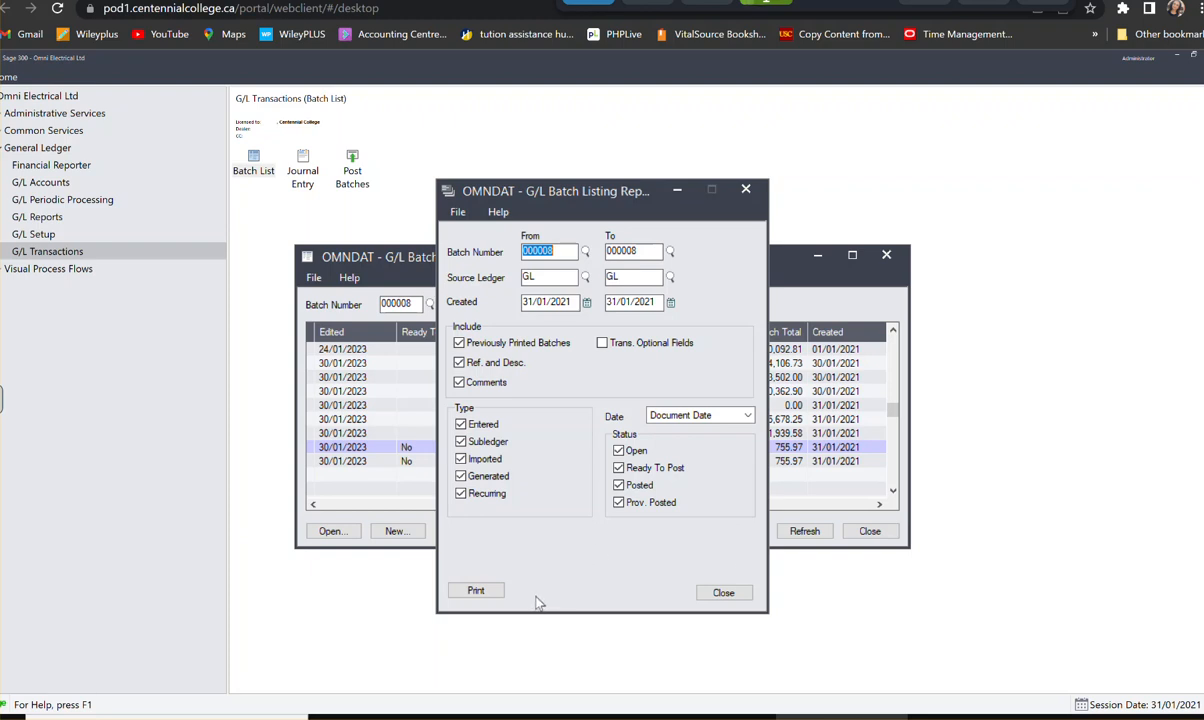
{"action": "left_click", "coordinate": [480, 590]}
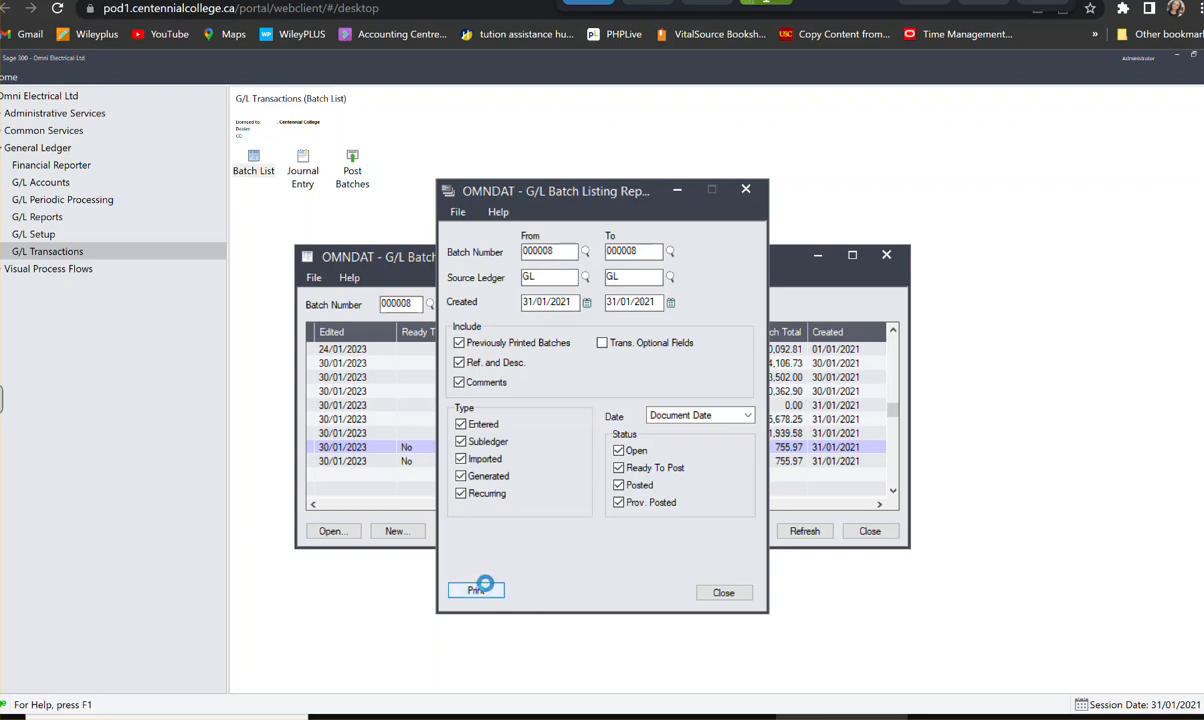
{"action": "left_click", "coordinate": [470, 591]}
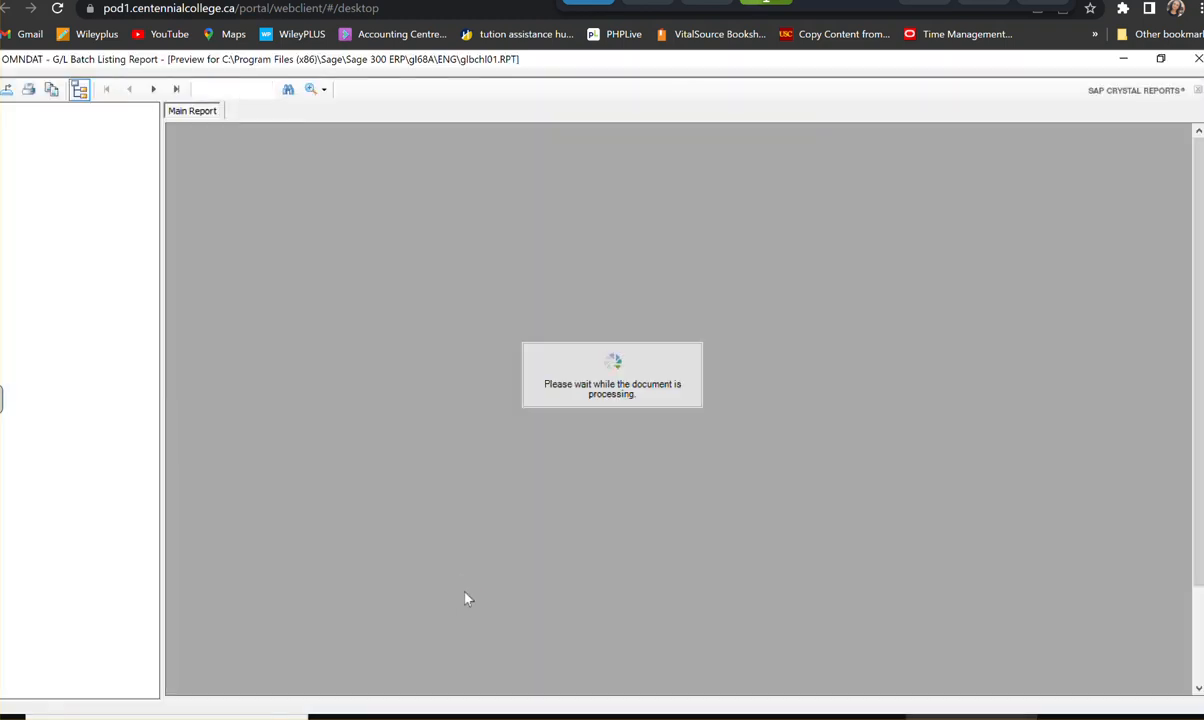
{"action": "scroll", "coordinate": [768, 452], "scroll_direction": "down", "scroll_amount": 2}
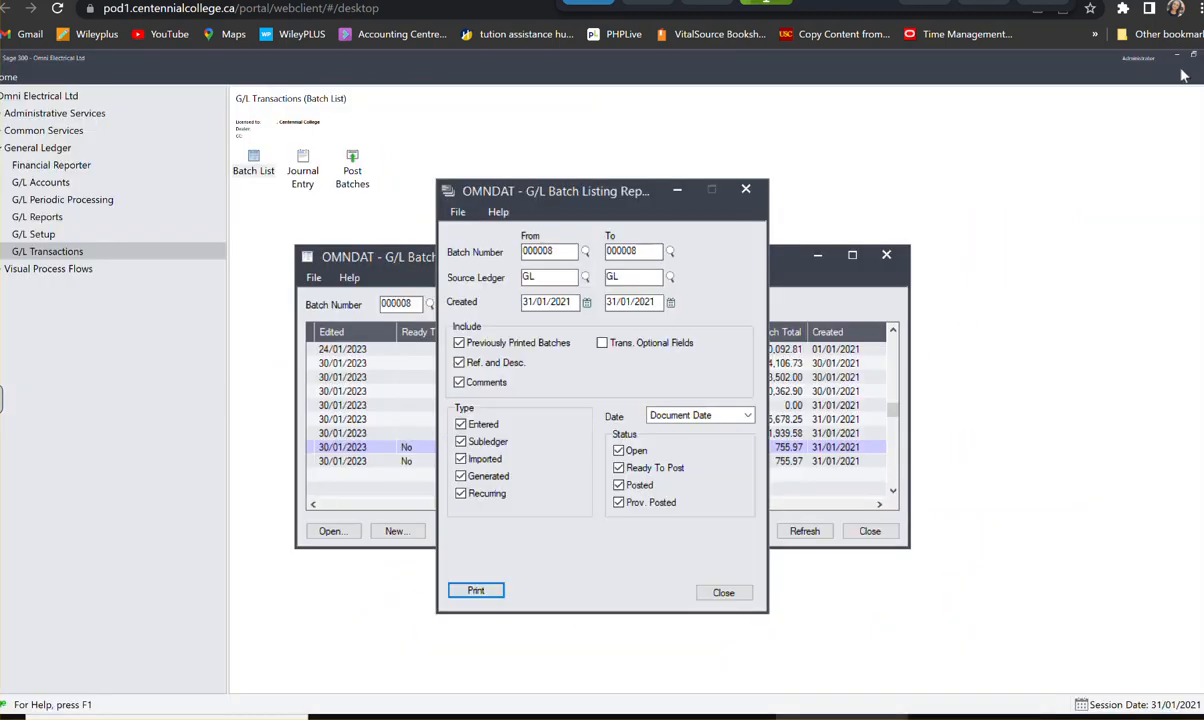
{"action": "left_click", "coordinate": [1122, 58]}
{"action": "left_click", "coordinate": [736, 590]}
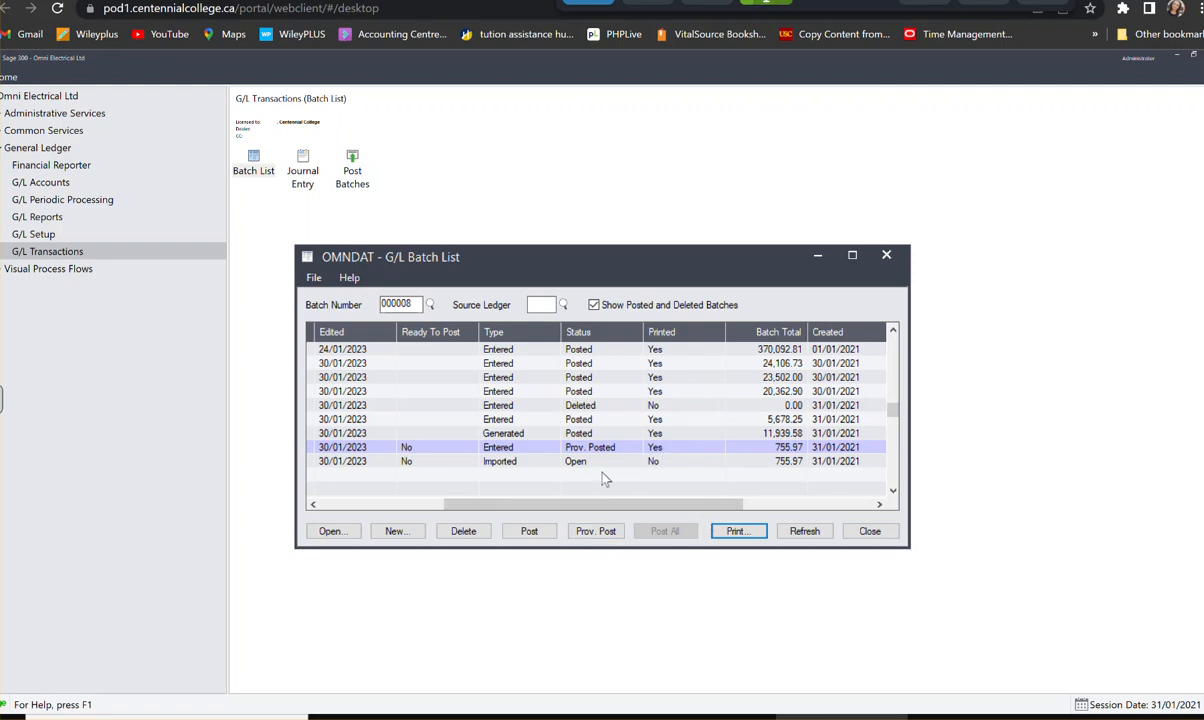
- Mark the printed batch 000008 as Ready To Post again and repeat its provisional posting
{"action": "double_click", "coordinate": [420, 450]}
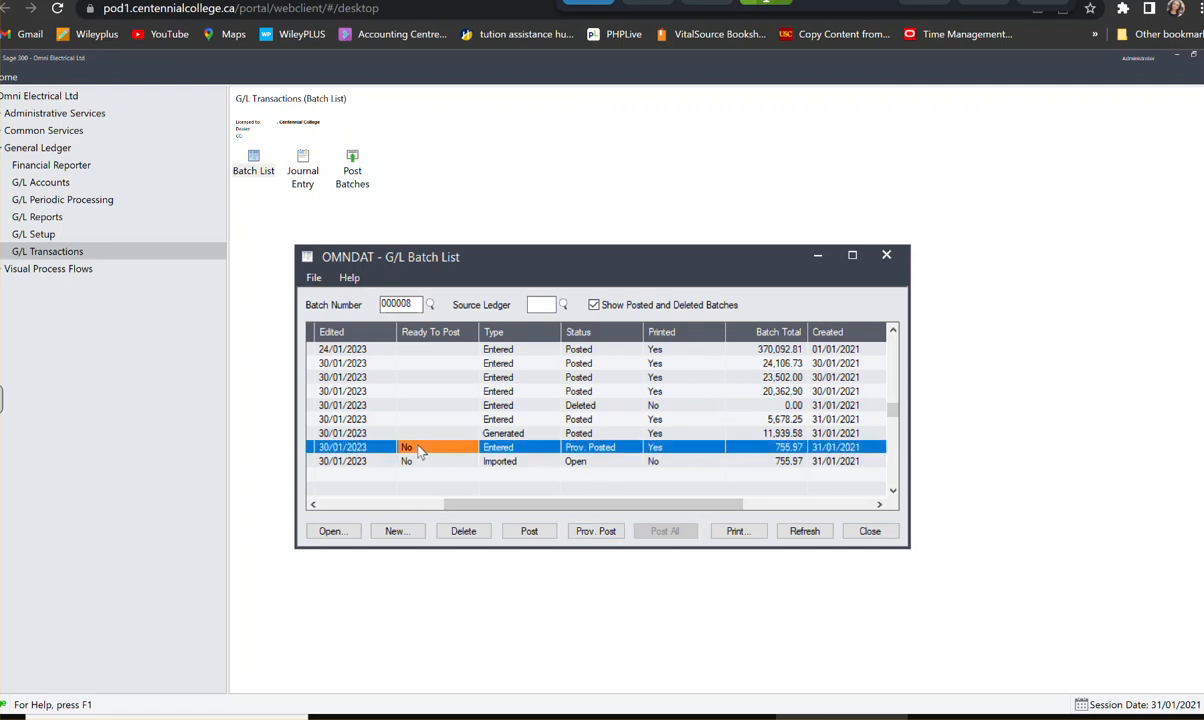
{"action": "left_click", "coordinate": [596, 531]}
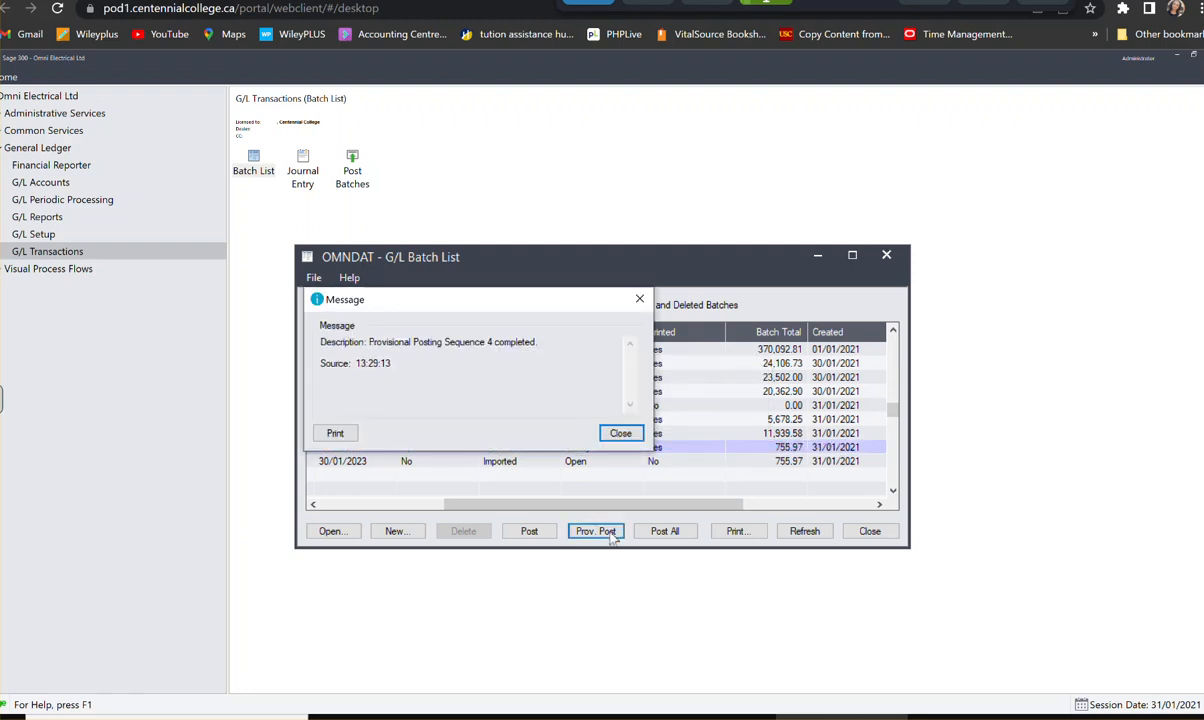
{"action": "left_click", "coordinate": [620, 433]}
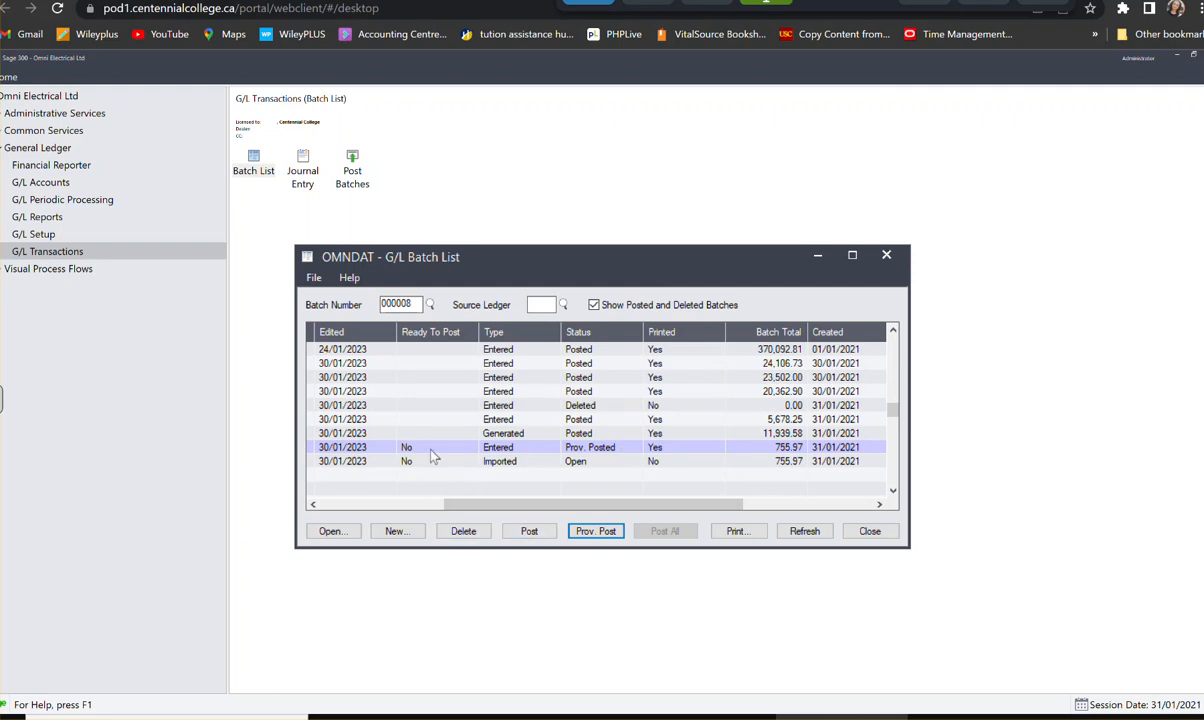
- Post batch 000008, confirming the posting although it is not set to Ready To Post, and close the G/L Batch List
{"action": "left_click", "coordinate": [418, 448]}
{"action": "left_click", "coordinate": [538, 533]}
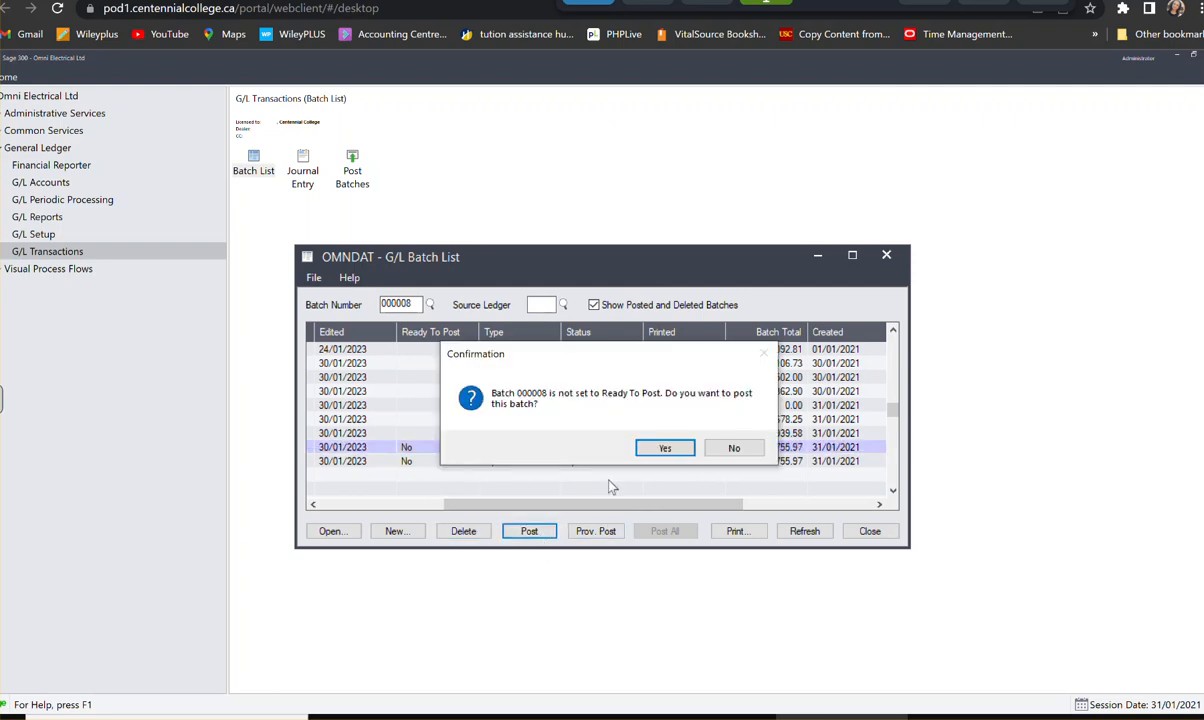
{"action": "left_click", "coordinate": [665, 448]}
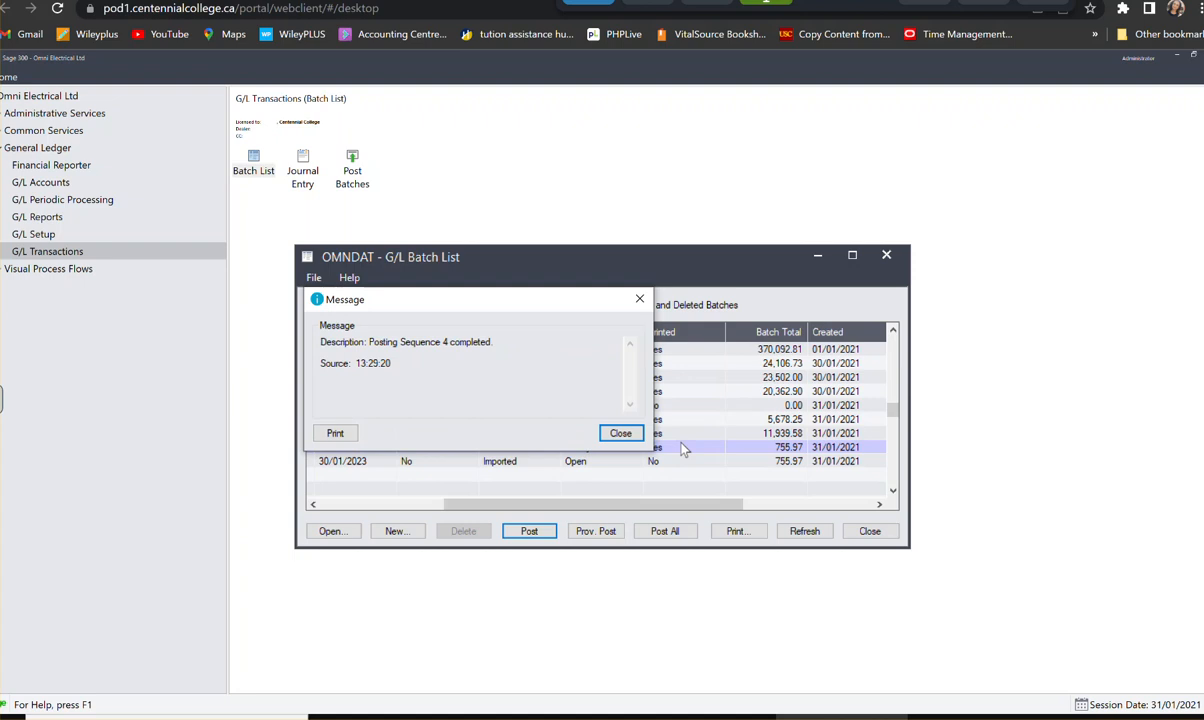
{"action": "left_click", "coordinate": [630, 435]}
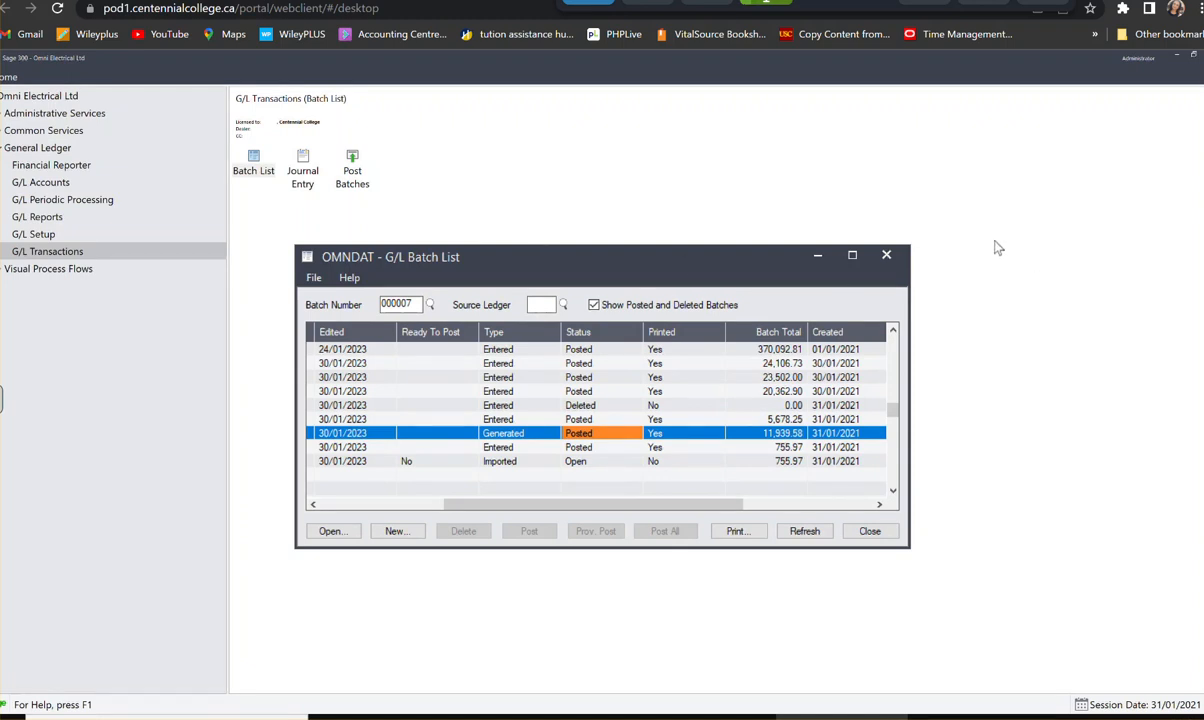
{"action": "left_click", "coordinate": [886, 257]}
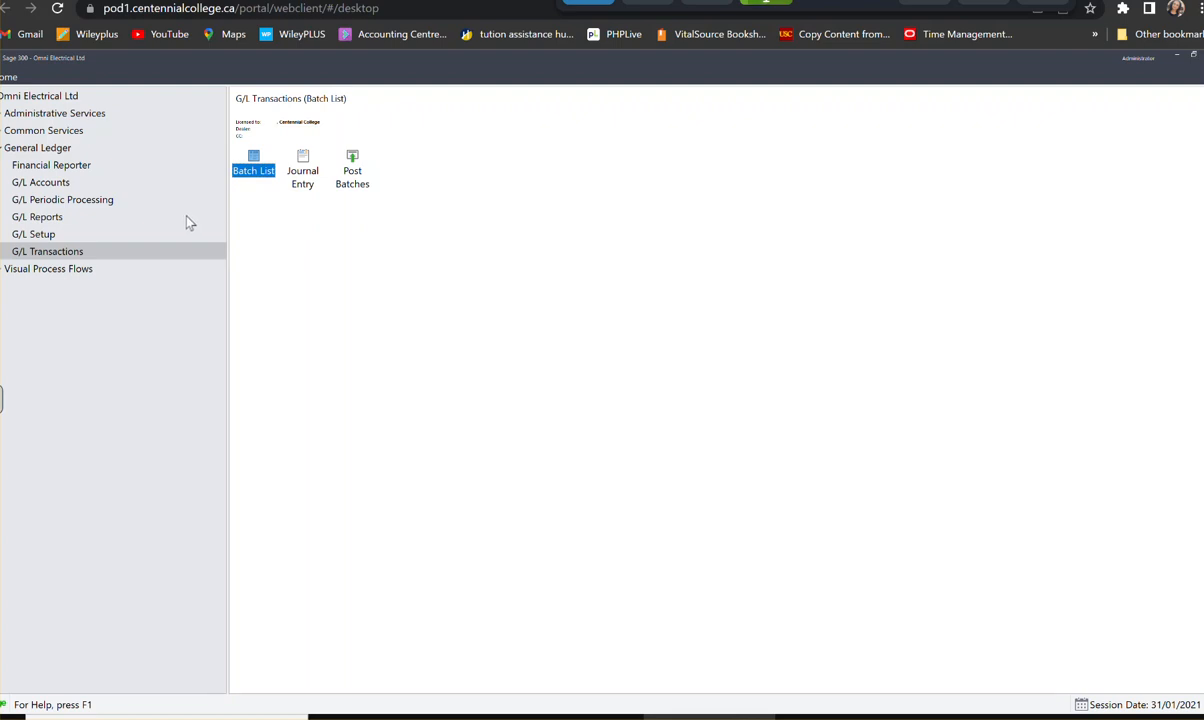
- Open the G/L Account History Inquiry from the G/L Accounts section
{"action": "left_click", "coordinate": [42, 184]}
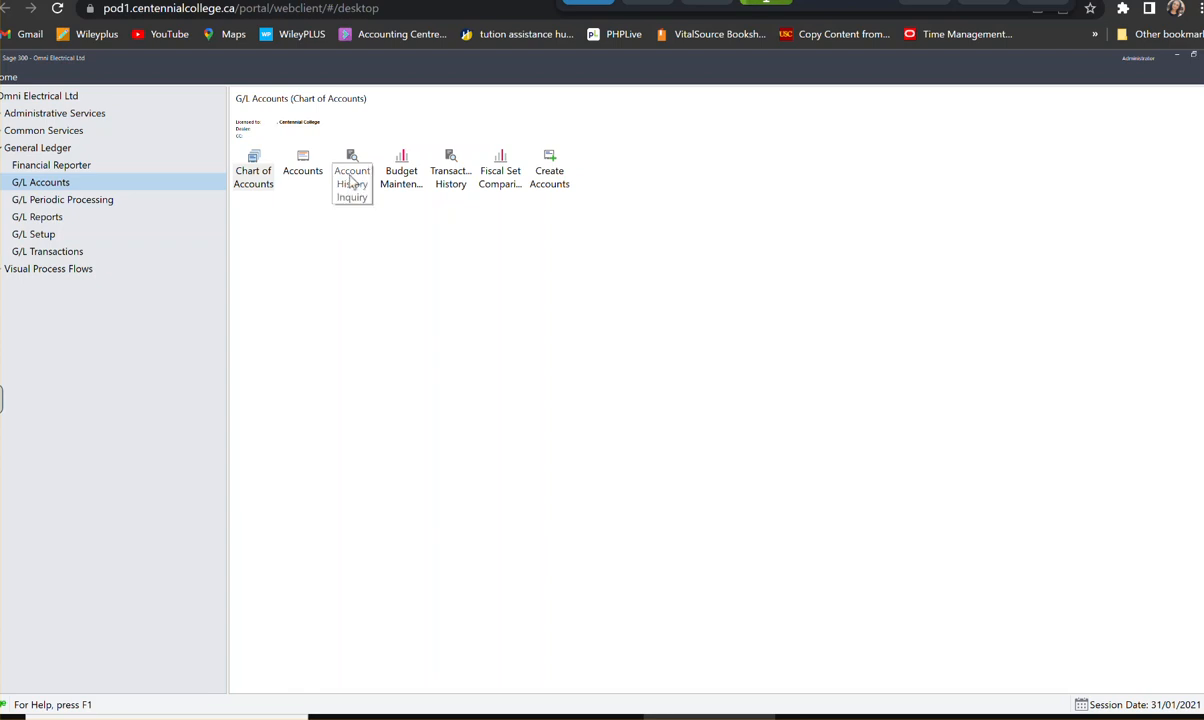
{"action": "left_click", "coordinate": [302, 164]}
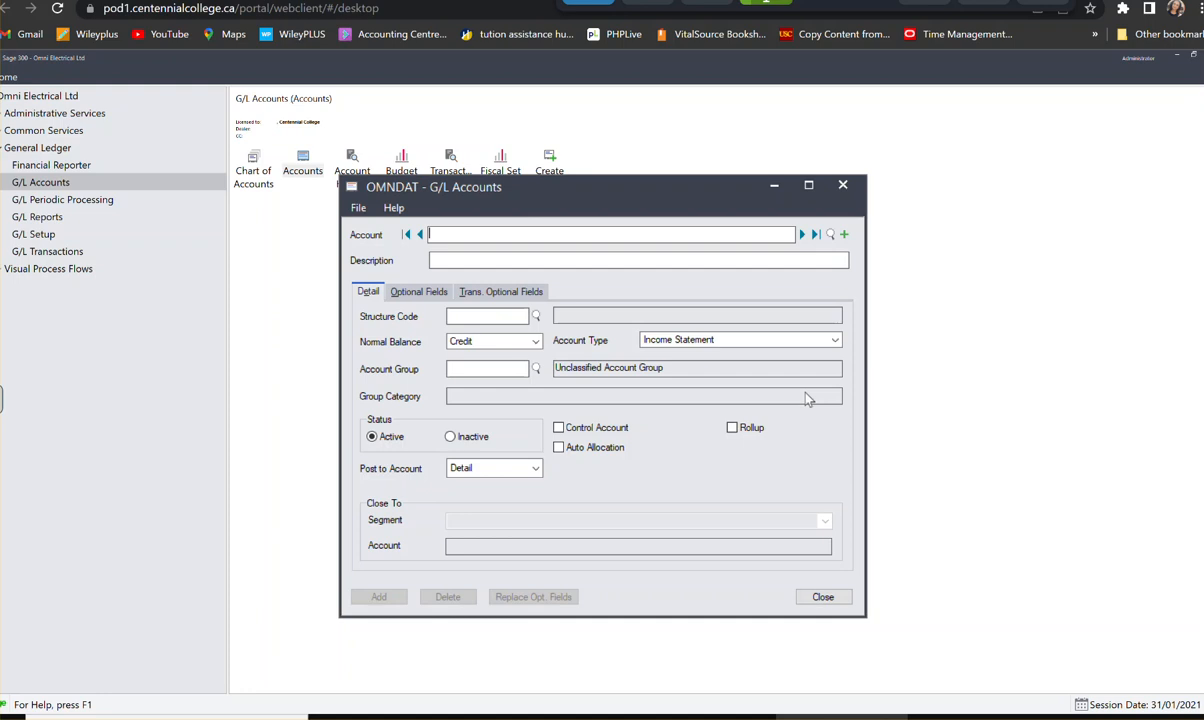
{"action": "left_click", "coordinate": [843, 184]}
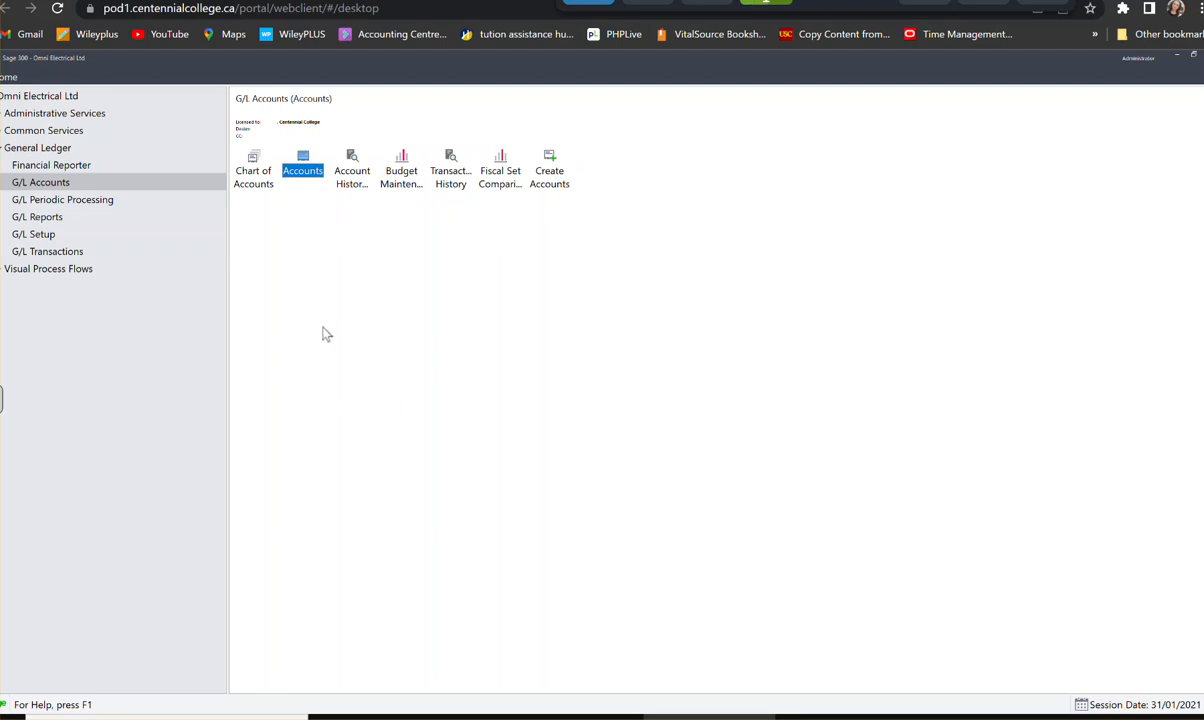
{"action": "left_click", "coordinate": [341, 172]}
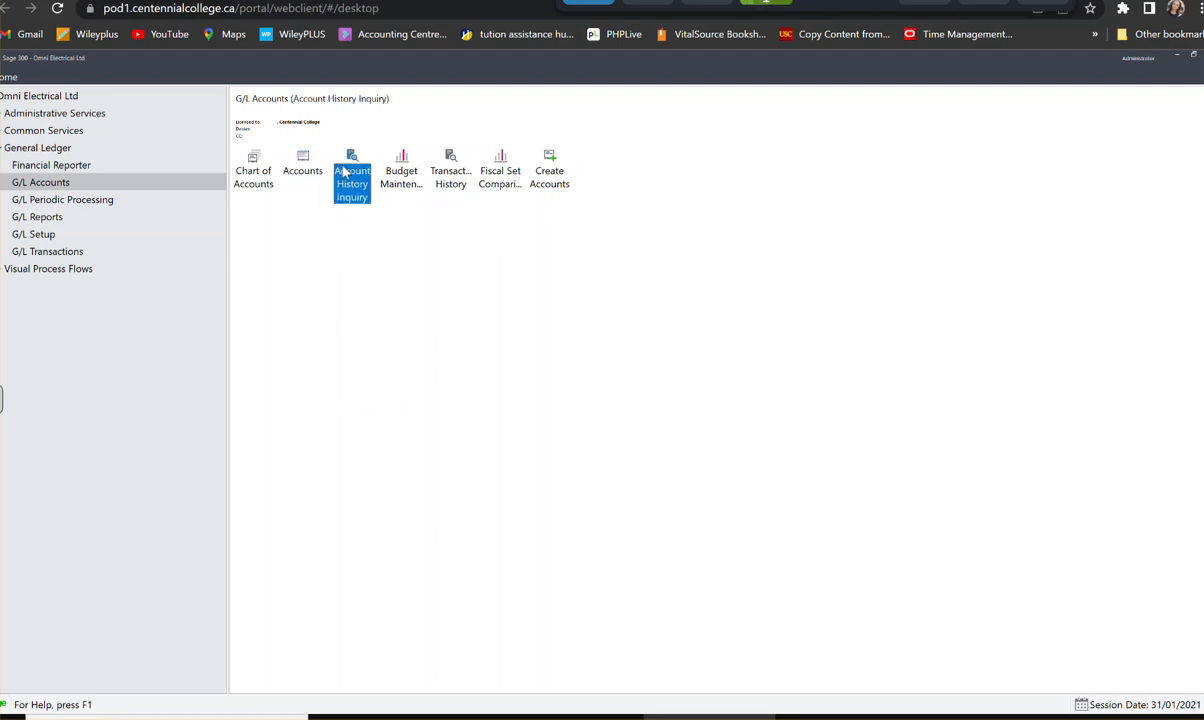
{"action": "double_click", "coordinate": [351, 183]}
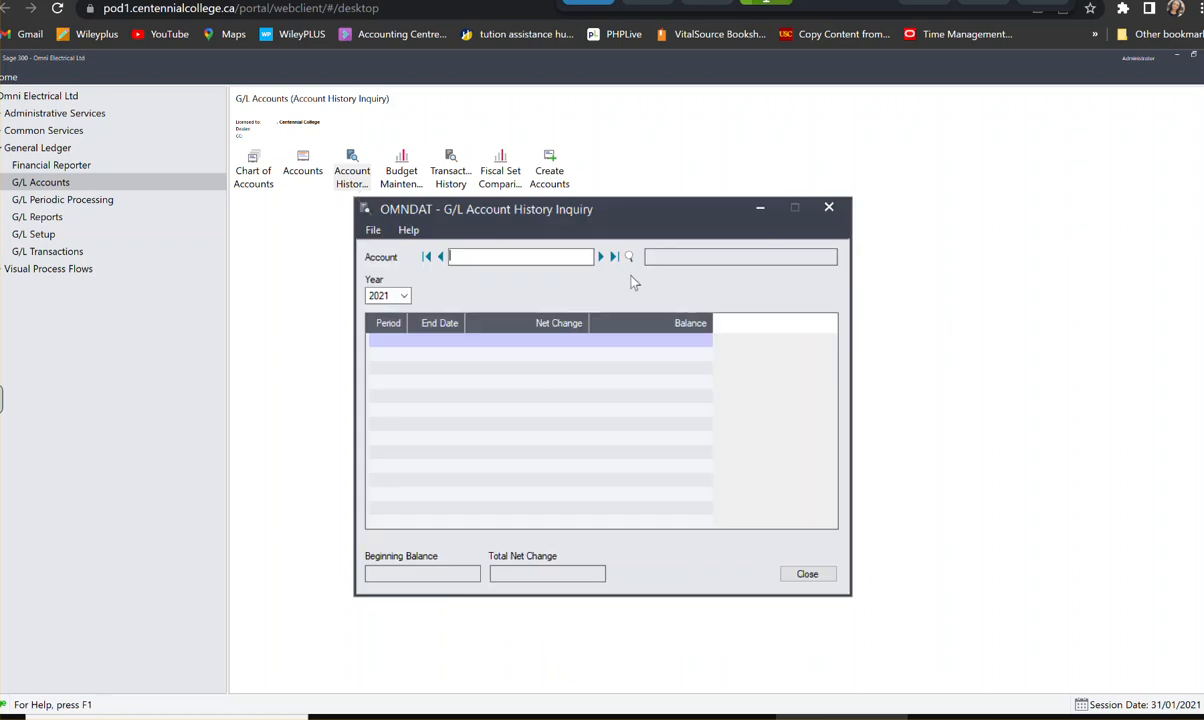
- Find the Depreciation Expense account 6300-100 in the account finder and display its 2021 history
{"action": "left_click", "coordinate": [629, 257]}
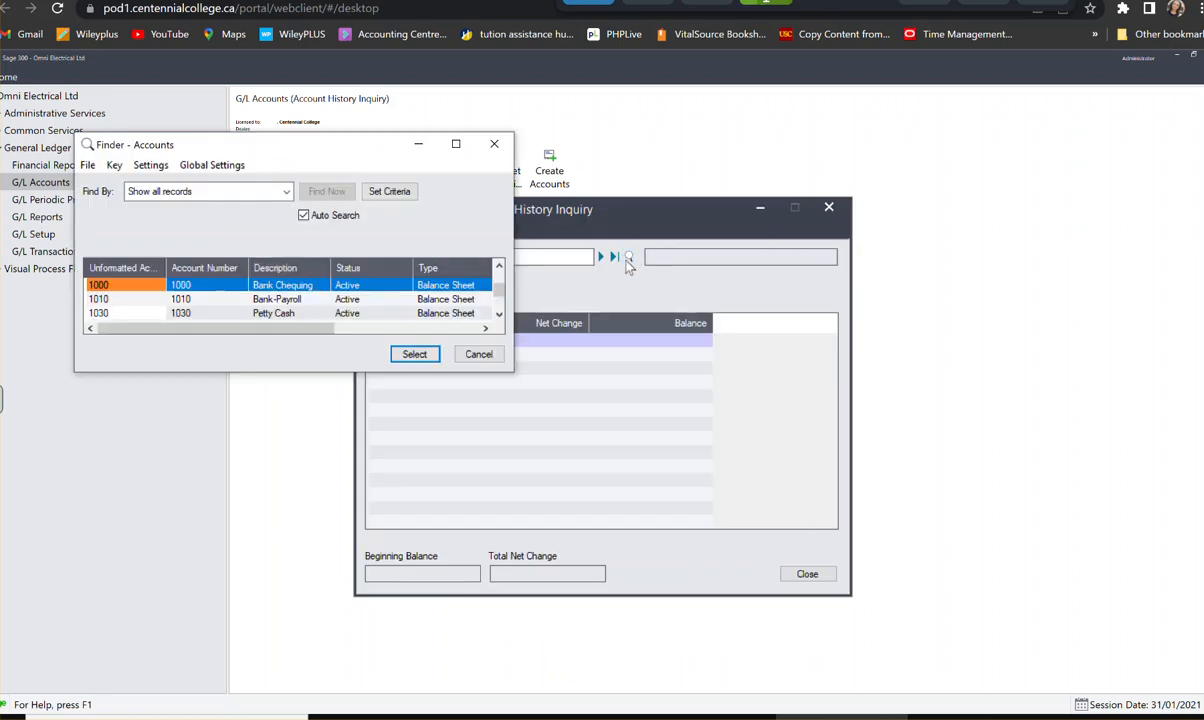
{"action": "scroll", "coordinate": [388, 317], "scroll_direction": "down", "scroll_amount": 1}
{"action": "left_click", "coordinate": [388, 316]}
{"action": "scroll", "coordinate": [389, 320], "scroll_direction": "down", "scroll_amount": 3}
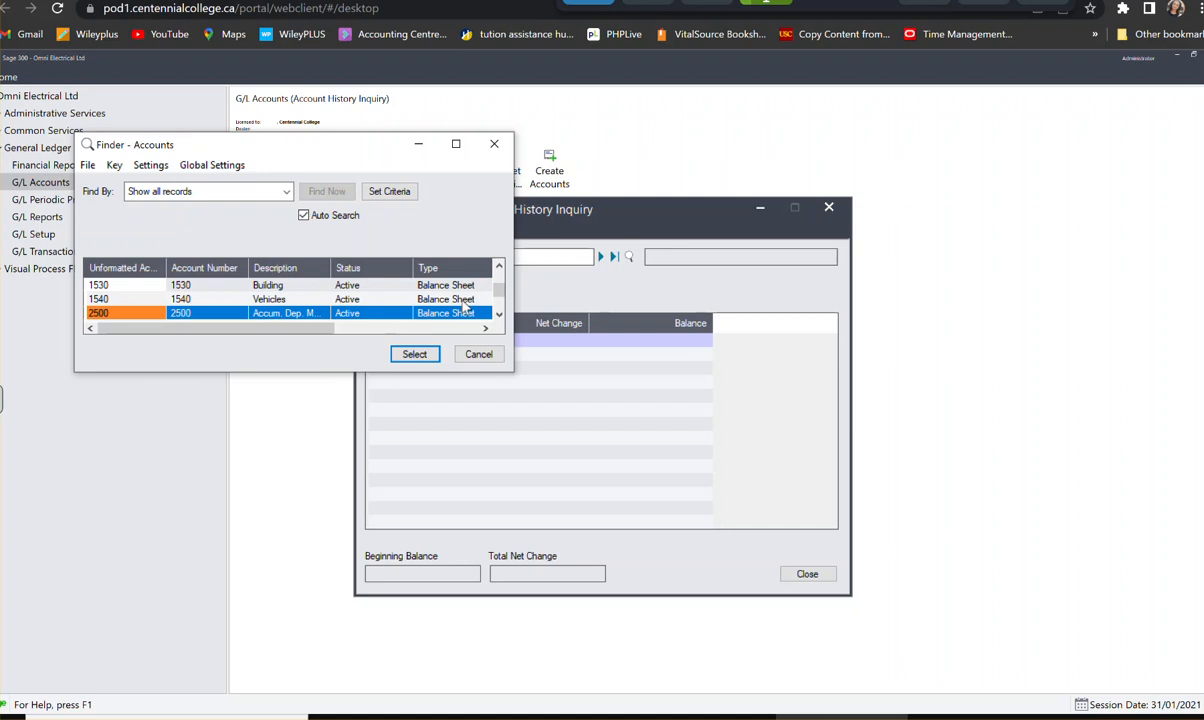
{"action": "left_click_drag", "start_coordinate": [502, 291], "coordinate": [503, 310]}
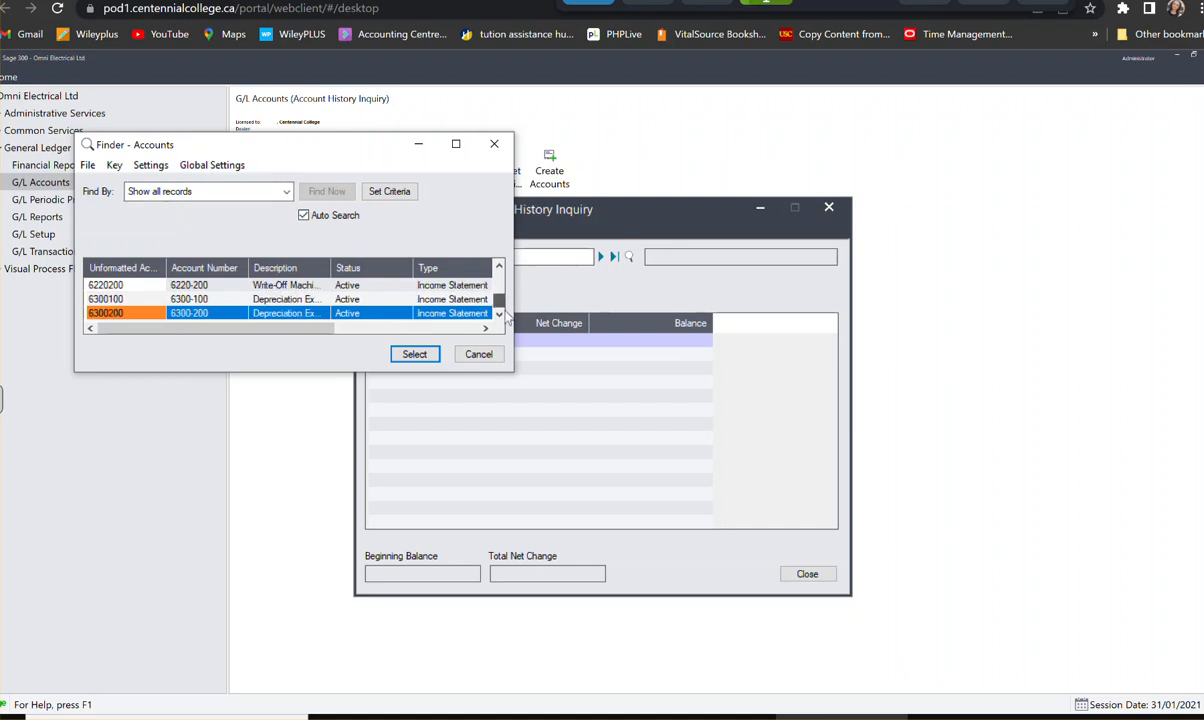
{"action": "left_click", "coordinate": [123, 300]}
{"action": "key", "text": "Up"}
{"action": "key", "text": "Up"}
{"action": "key", "text": "Up"}
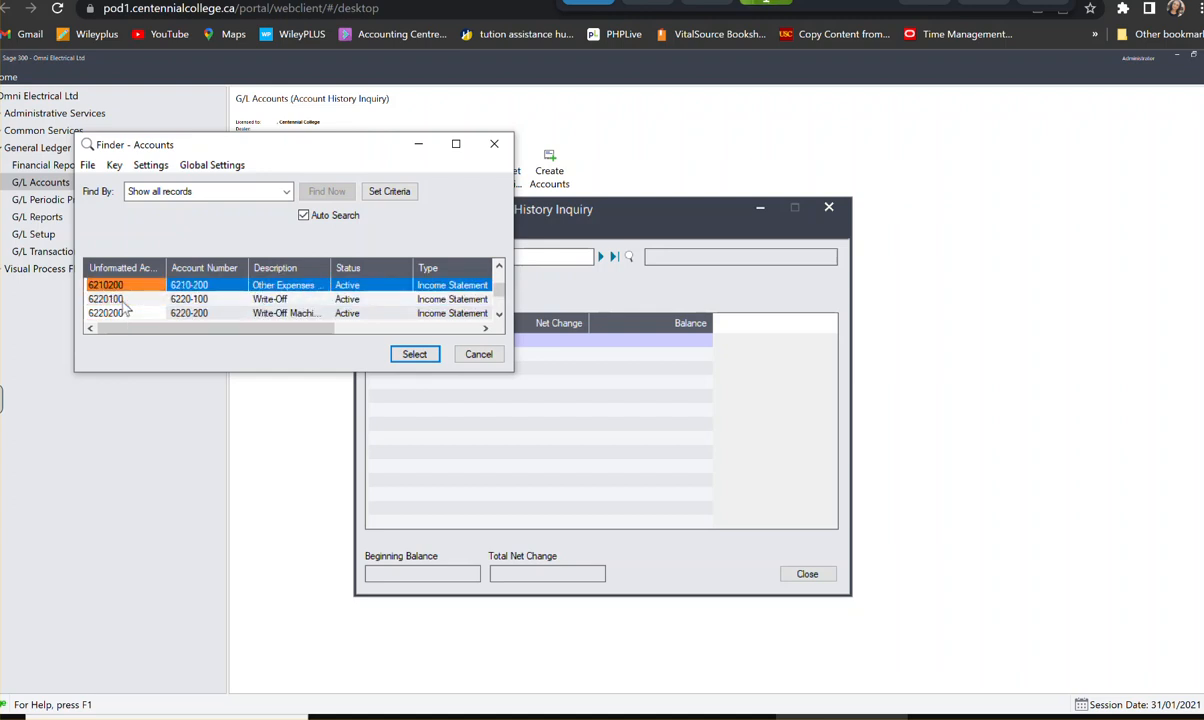
{"action": "left_click", "coordinate": [124, 312]}
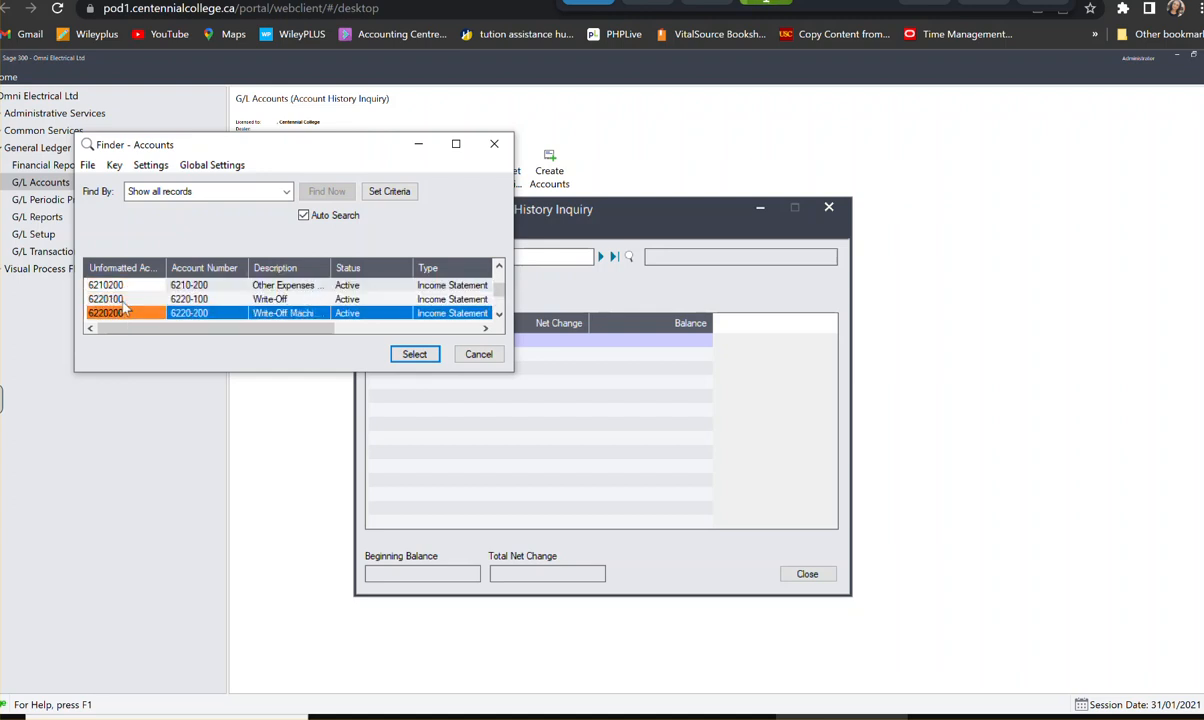
{"action": "key", "text": "Down"}
{"action": "key", "text": "Down"}
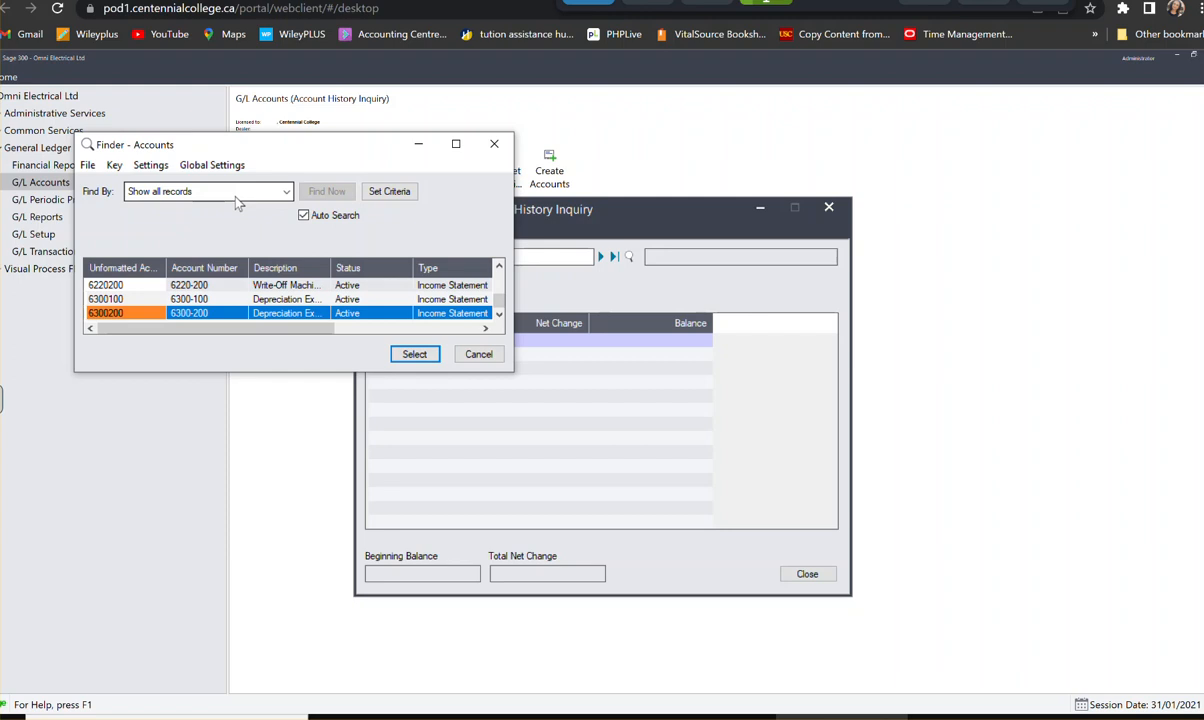
{"action": "left_click", "coordinate": [118, 298]}
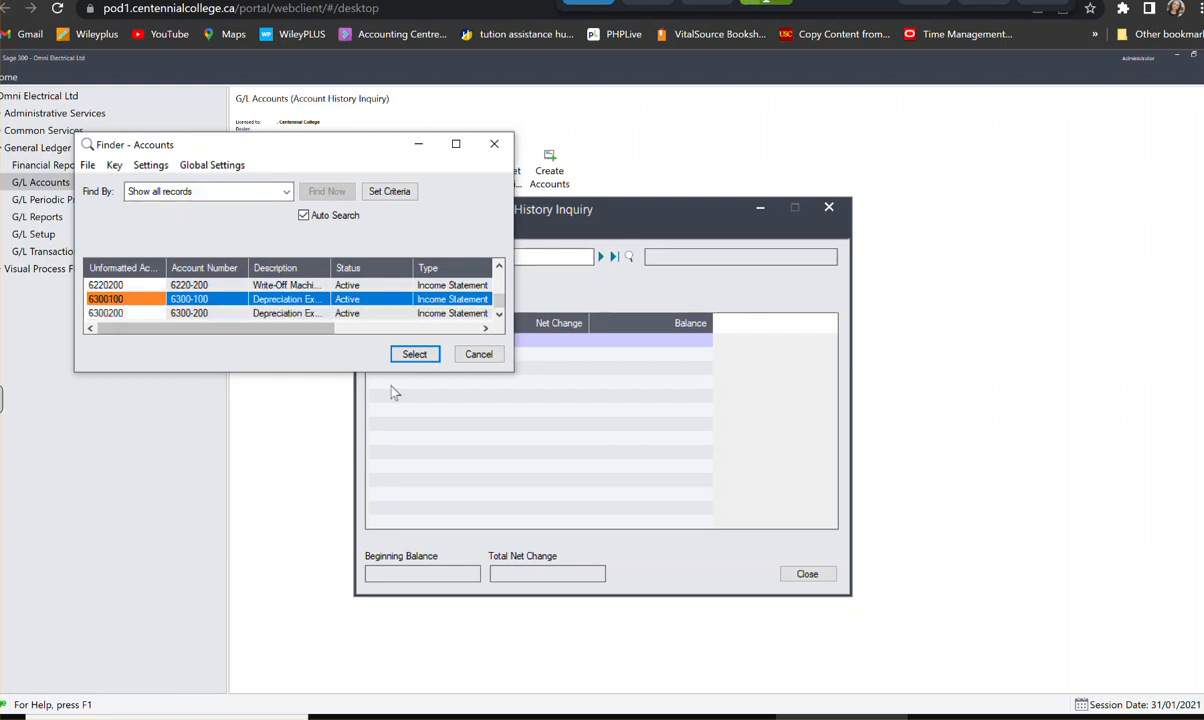
{"action": "left_click", "coordinate": [412, 356]}
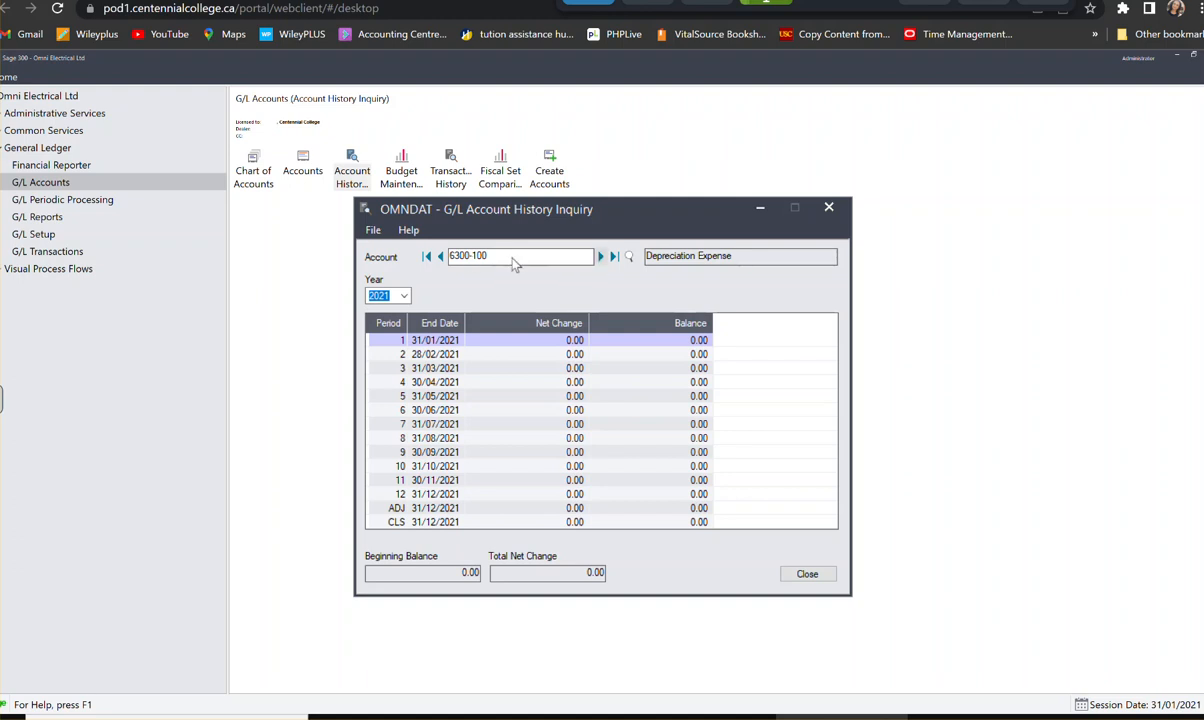
- Find the Telephone Expense account 6020 in the account finder and display its 2021 history
{"action": "left_click", "coordinate": [628, 257]}
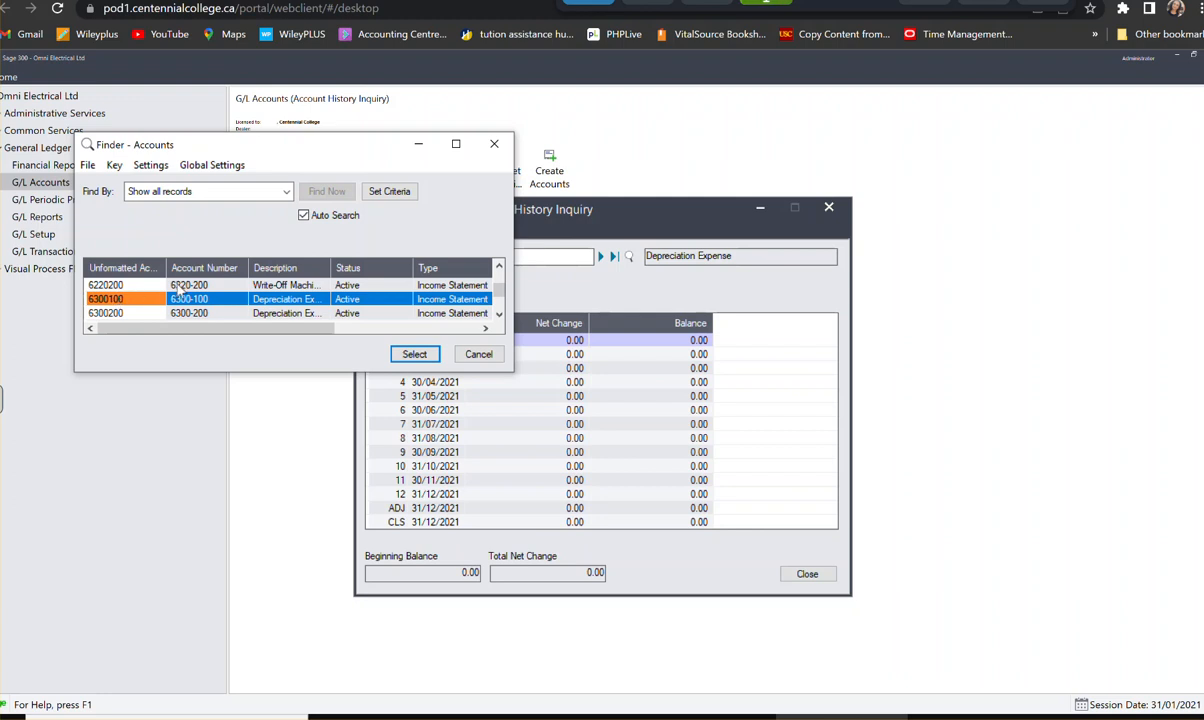
{"action": "key", "text": "Up"}
{"action": "key", "text": "Up"}
{"action": "key", "text": "Up"}
{"action": "key", "text": "Up"}
{"action": "key", "text": "Up"}
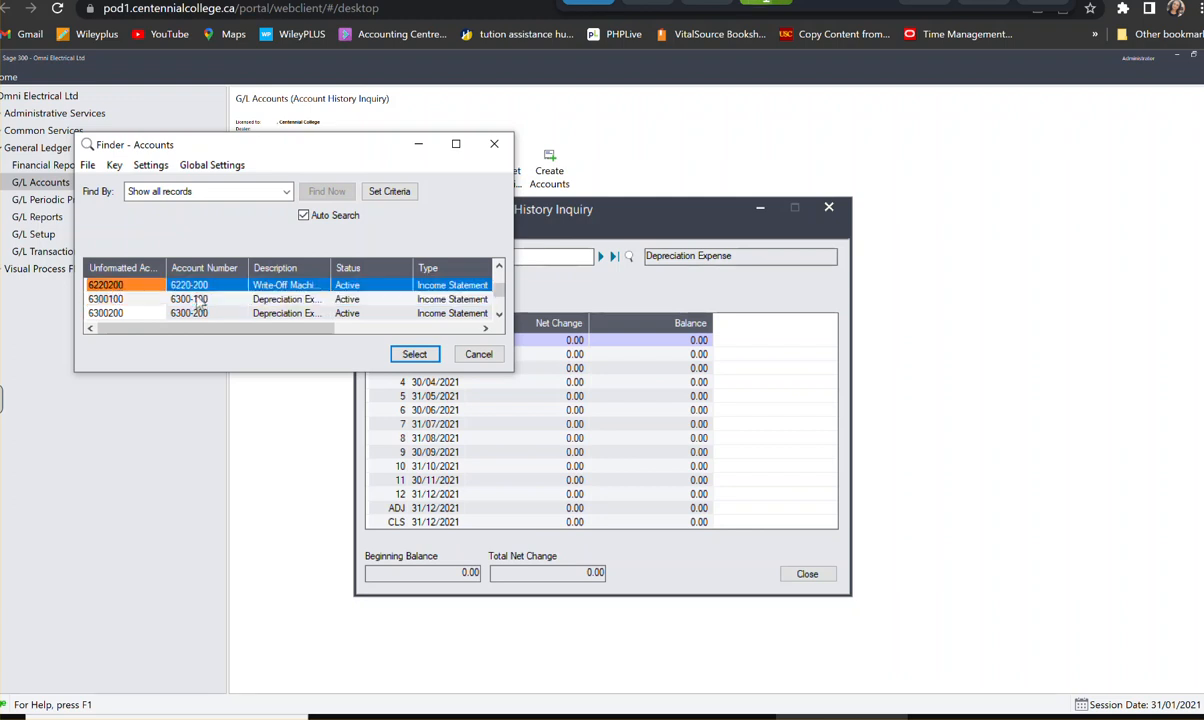
{"action": "key", "text": "Up"}
{"action": "key", "text": "Up"}
{"action": "key", "text": "Up"}
{"action": "key", "text": "Up"}
{"action": "key", "text": "Up"}
{"action": "key", "text": "Up"}
{"action": "key", "text": "Up"}
{"action": "key", "text": "Up"}
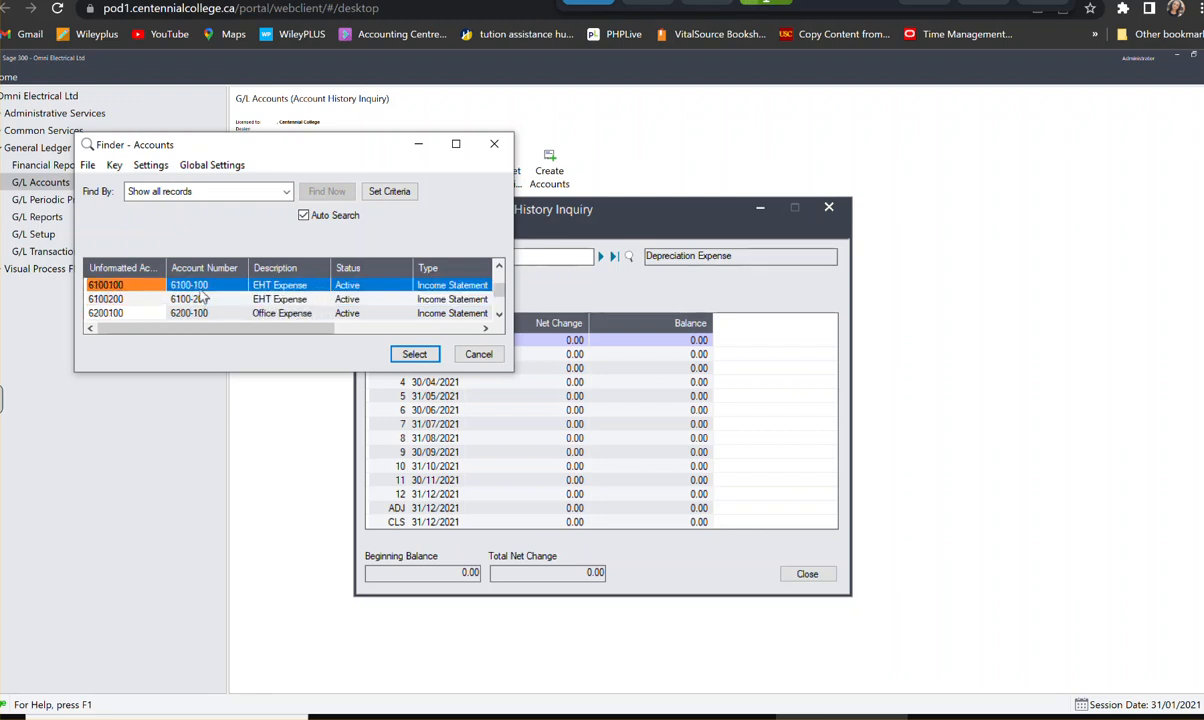
{"action": "key", "text": "Up"}
{"action": "key", "text": "Up"}
{"action": "key", "text": "Up"}
{"action": "key", "text": "Up"}
{"action": "key", "text": "Up"}
{"action": "key", "text": "Up"}
{"action": "key", "text": "Up"}
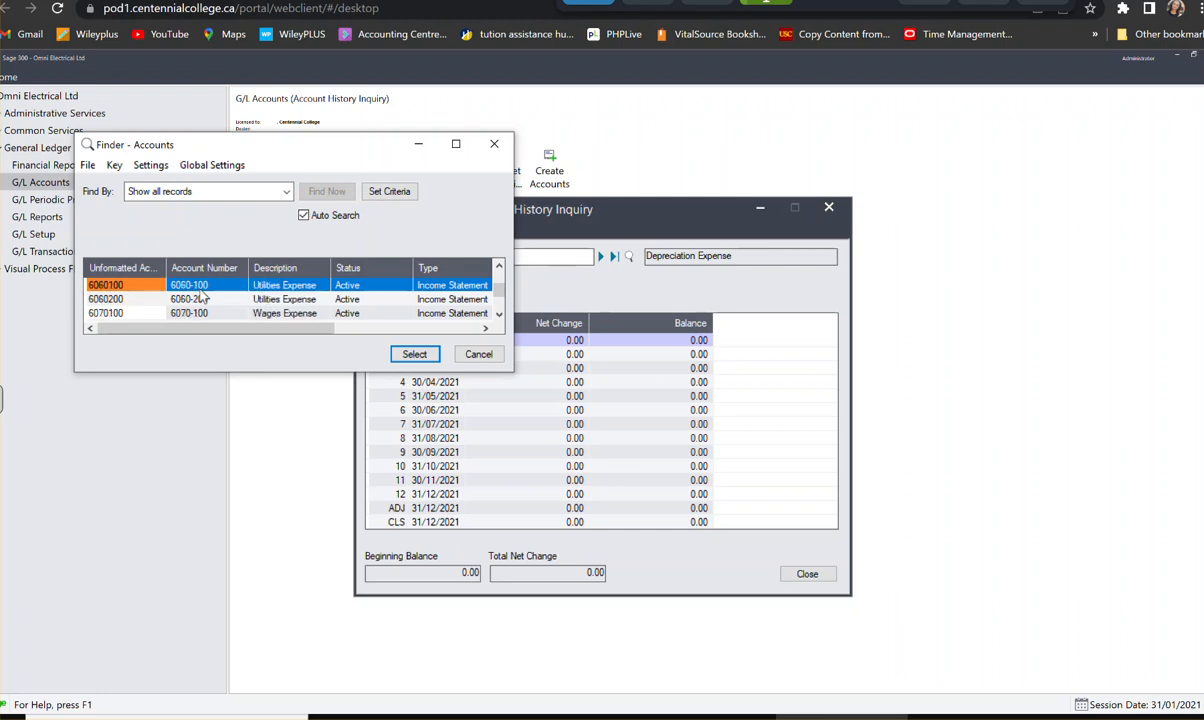
{"action": "key", "text": "Up"}
{"action": "key", "text": "Up"}
{"action": "key", "text": "Up"}
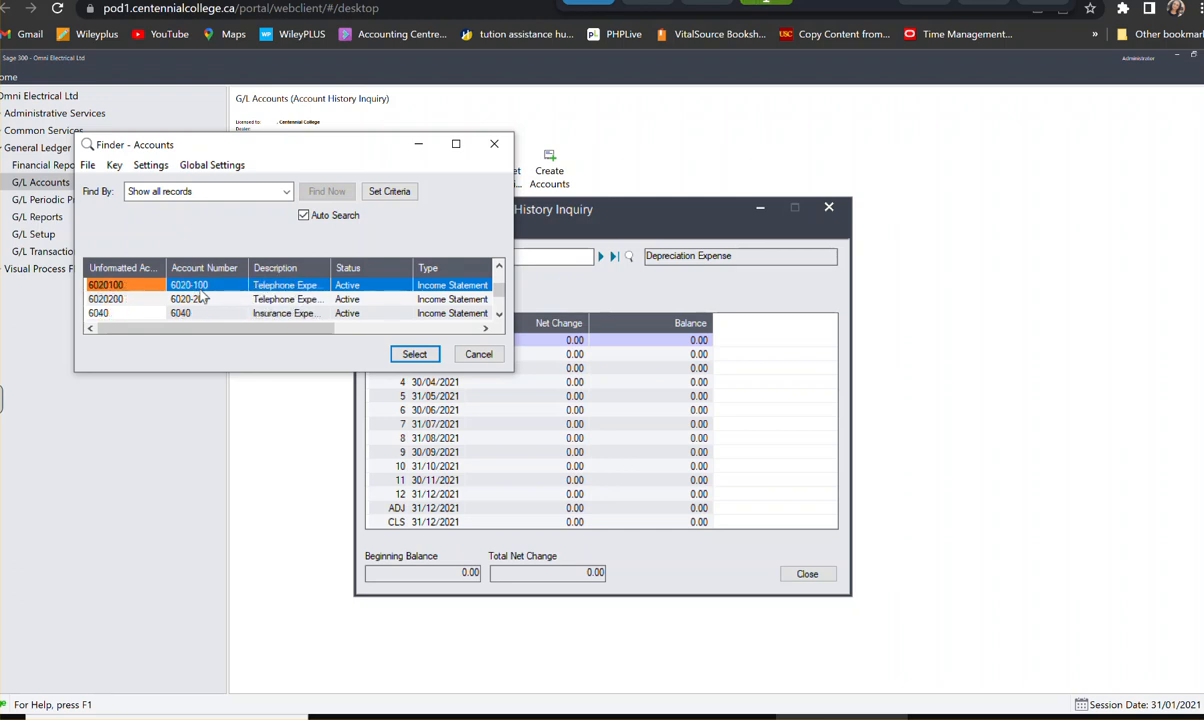
{"action": "key", "text": "Down"}
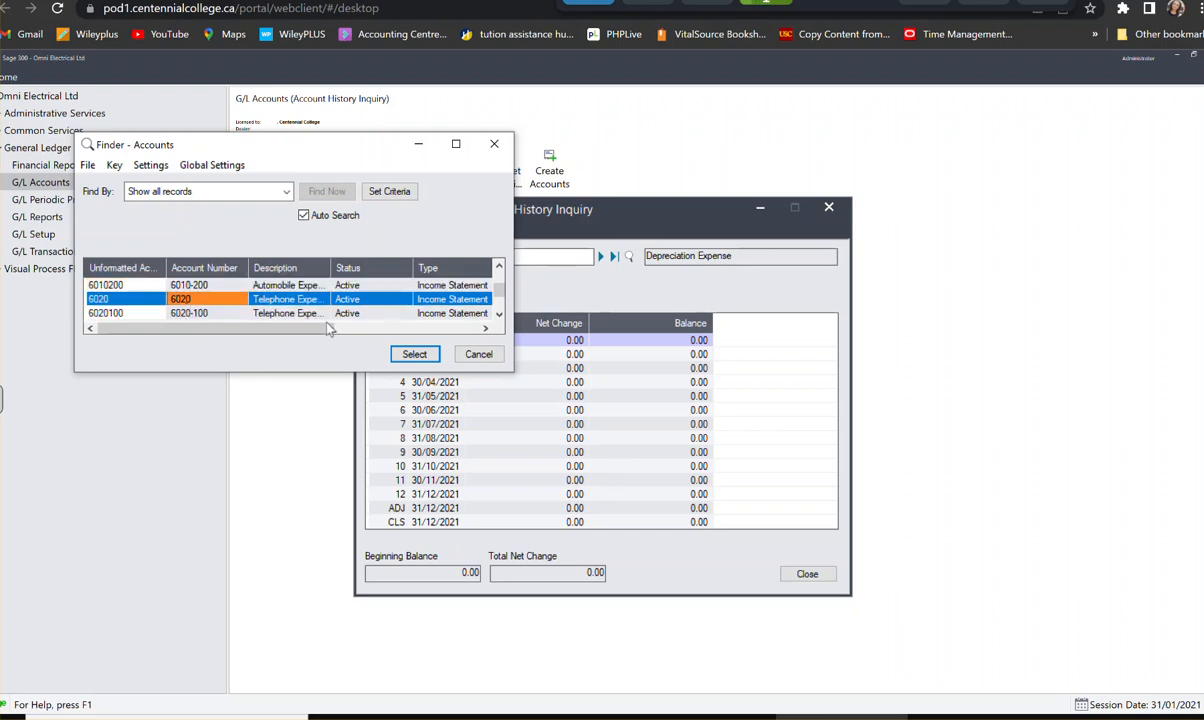
{"action": "left_click", "coordinate": [410, 354]}
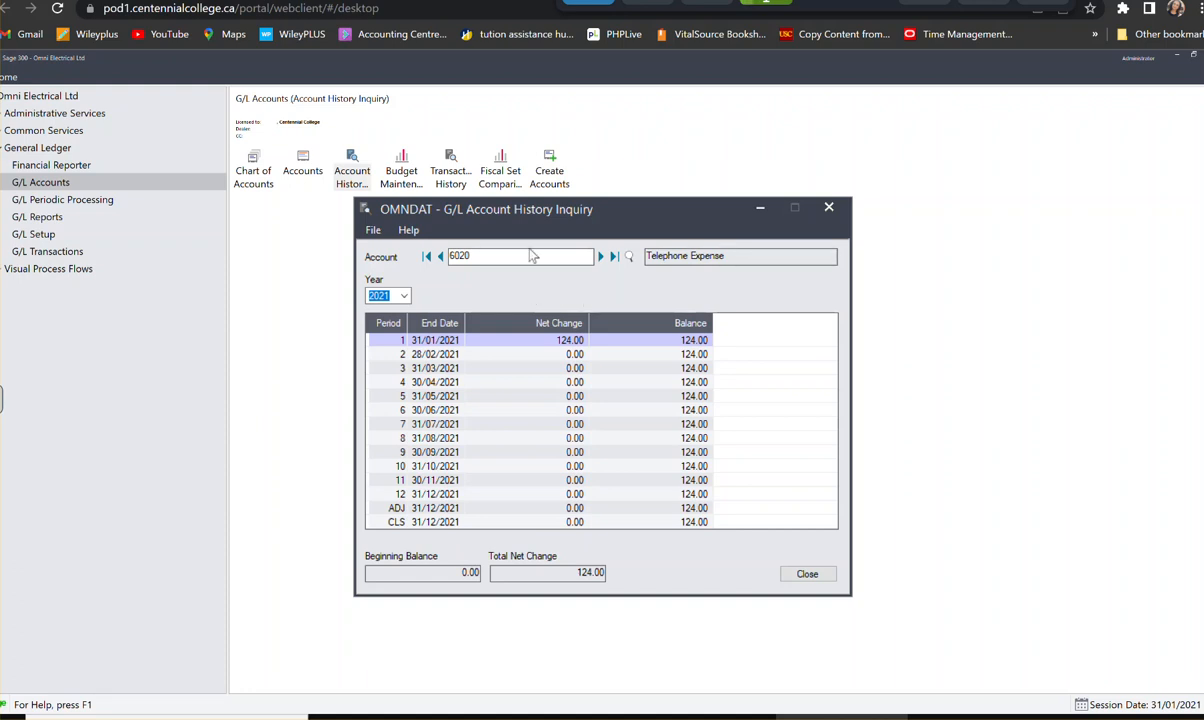
- Display the 2021 history of the Telephone Expense account 6020-100
{"action": "left_click", "coordinate": [629, 258]}
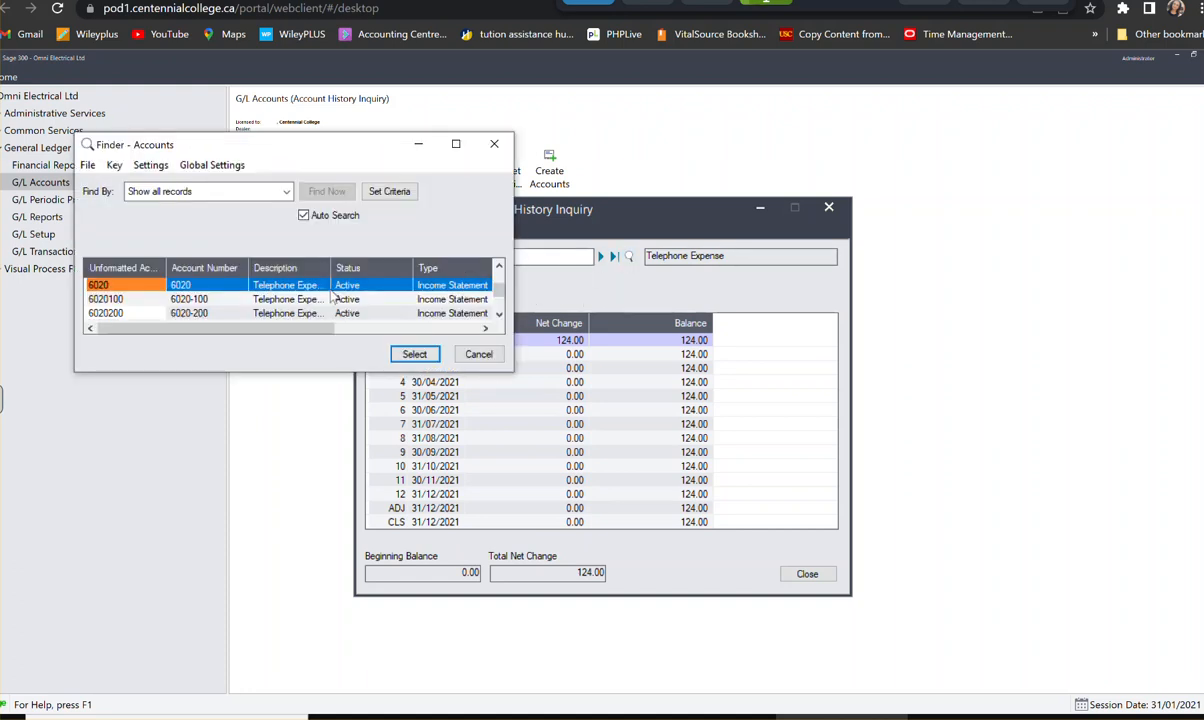
{"action": "left_click", "coordinate": [184, 297]}
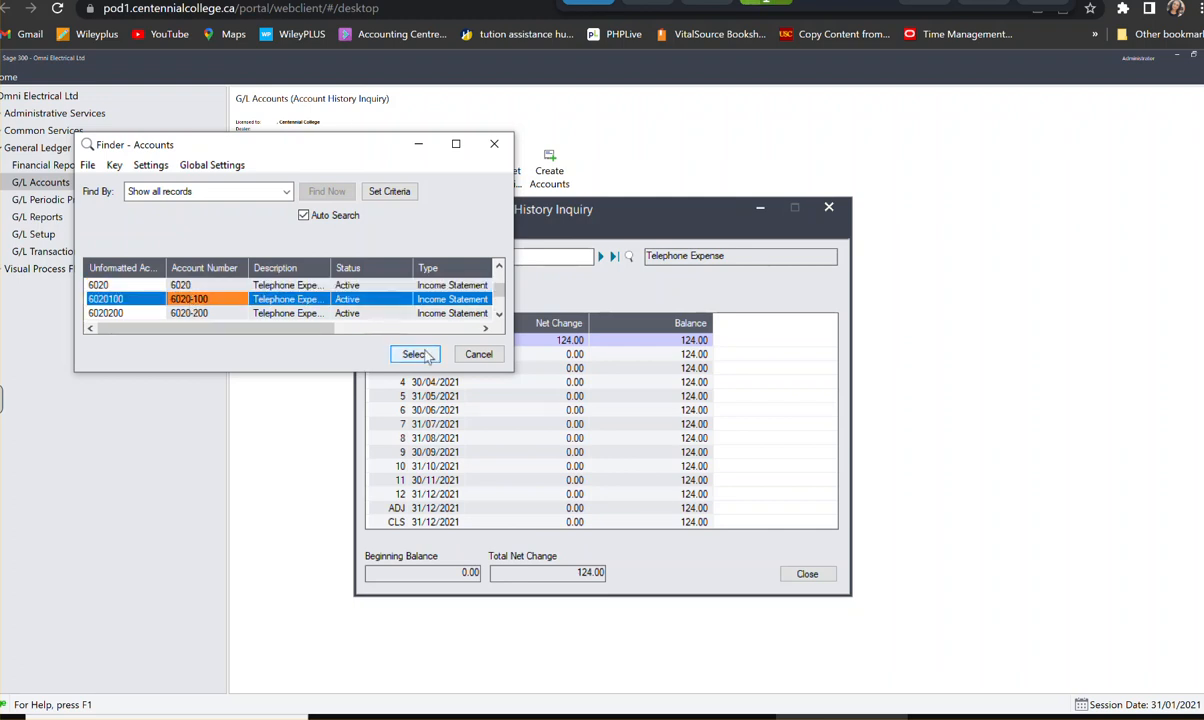
{"action": "left_click", "coordinate": [410, 352]}
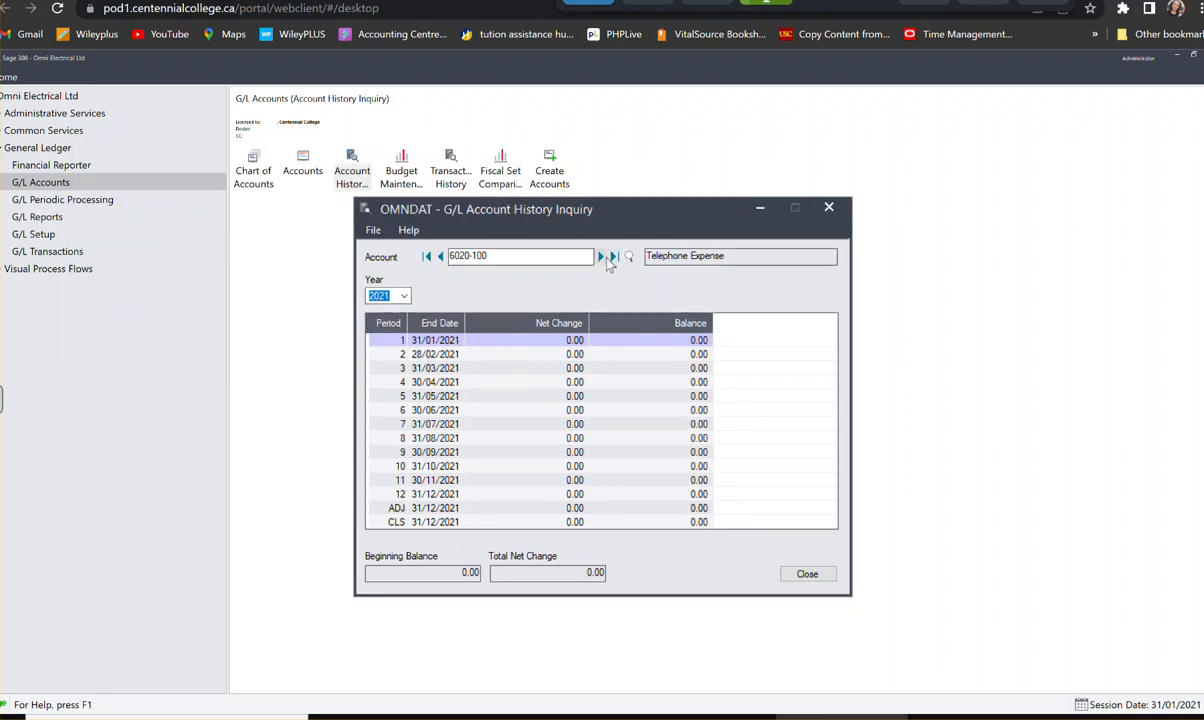
- Display the 2021 history of the Insurance Expense account 6040, then close the account history inquiry
{"action": "left_click", "coordinate": [628, 256]}
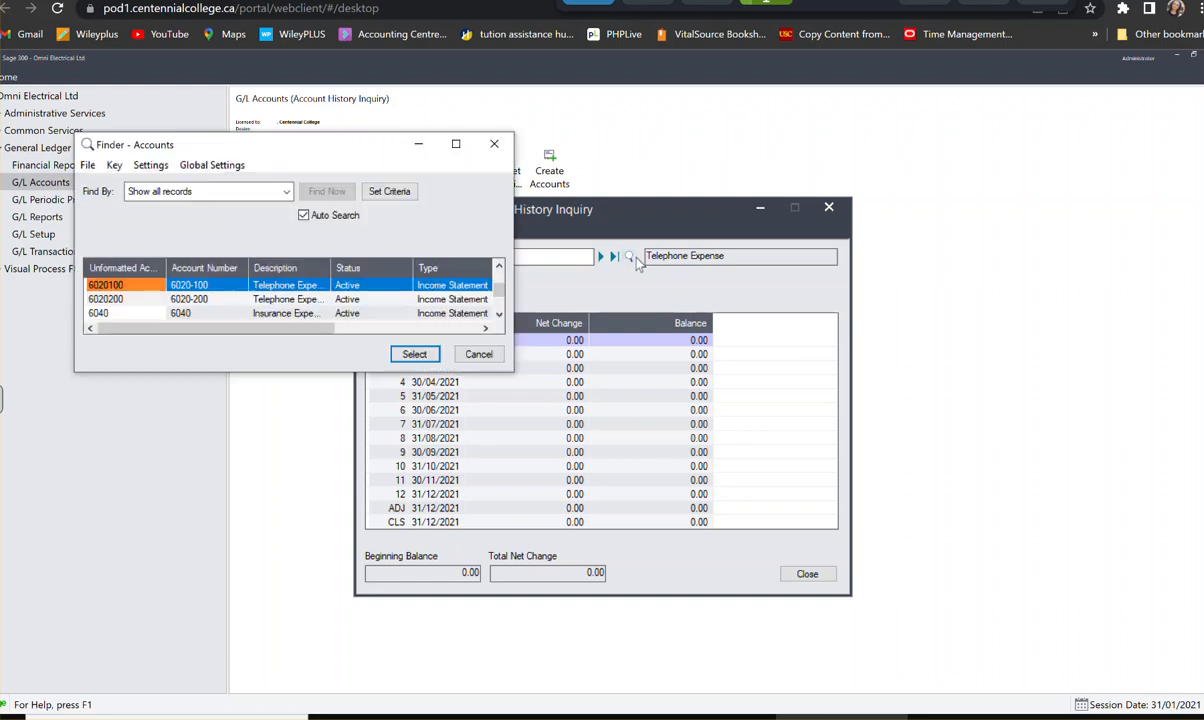
{"action": "left_click", "coordinate": [180, 313]}
{"action": "left_click", "coordinate": [414, 356]}
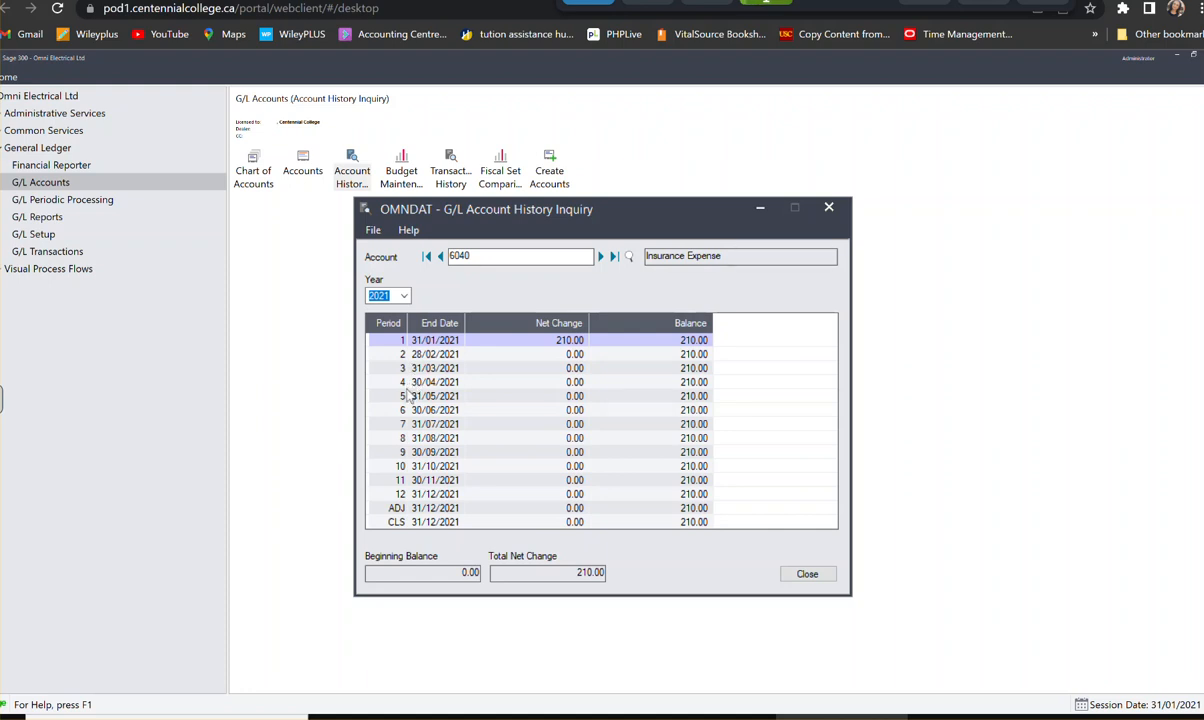
{"action": "left_click", "coordinate": [828, 208]}
- Open Create Allocation Batch in G/L Periodic Processing and enter the batch description "G/L Allocation Batch"
{"action": "left_click", "coordinate": [86, 204]}
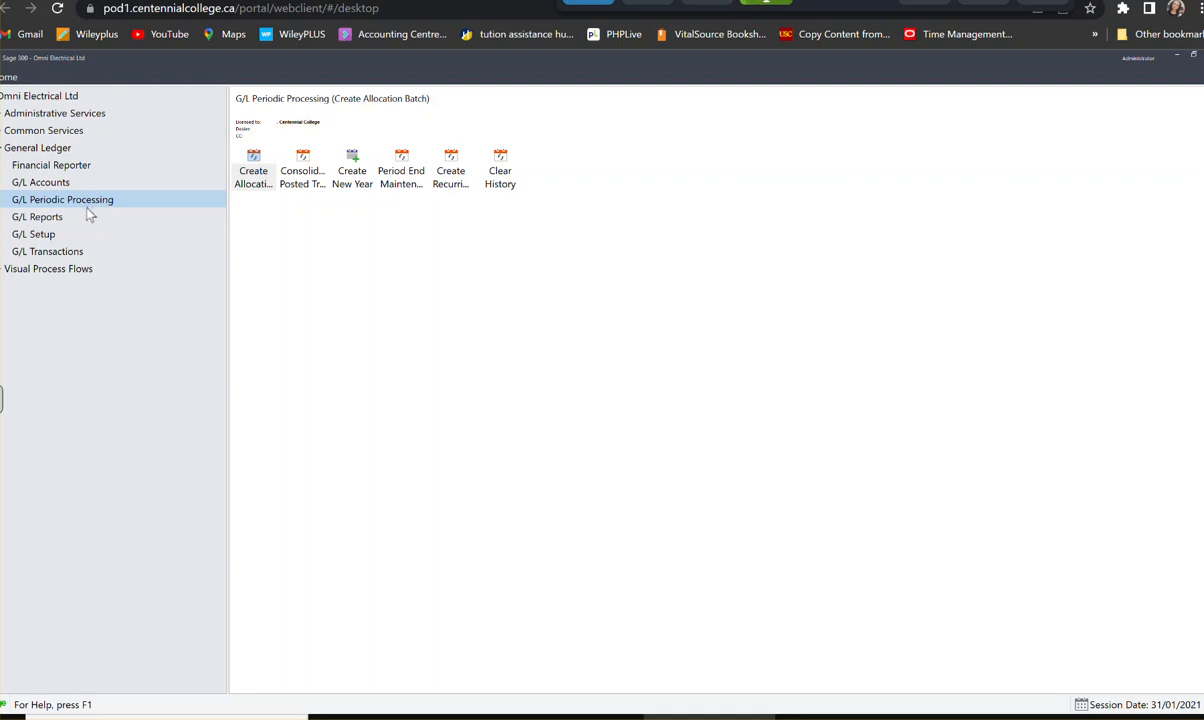
{"action": "left_click", "coordinate": [257, 176]}
{"action": "double_click", "coordinate": [260, 178]}
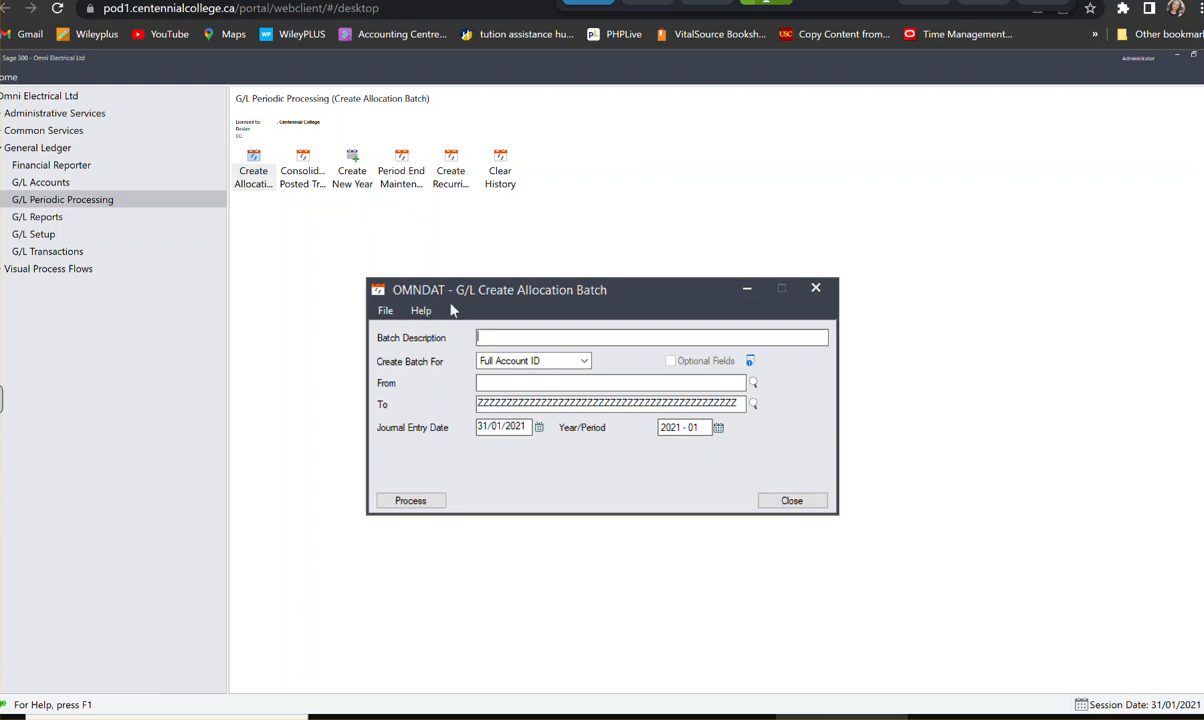
{"action": "type", "text": "G/L Alloc"}
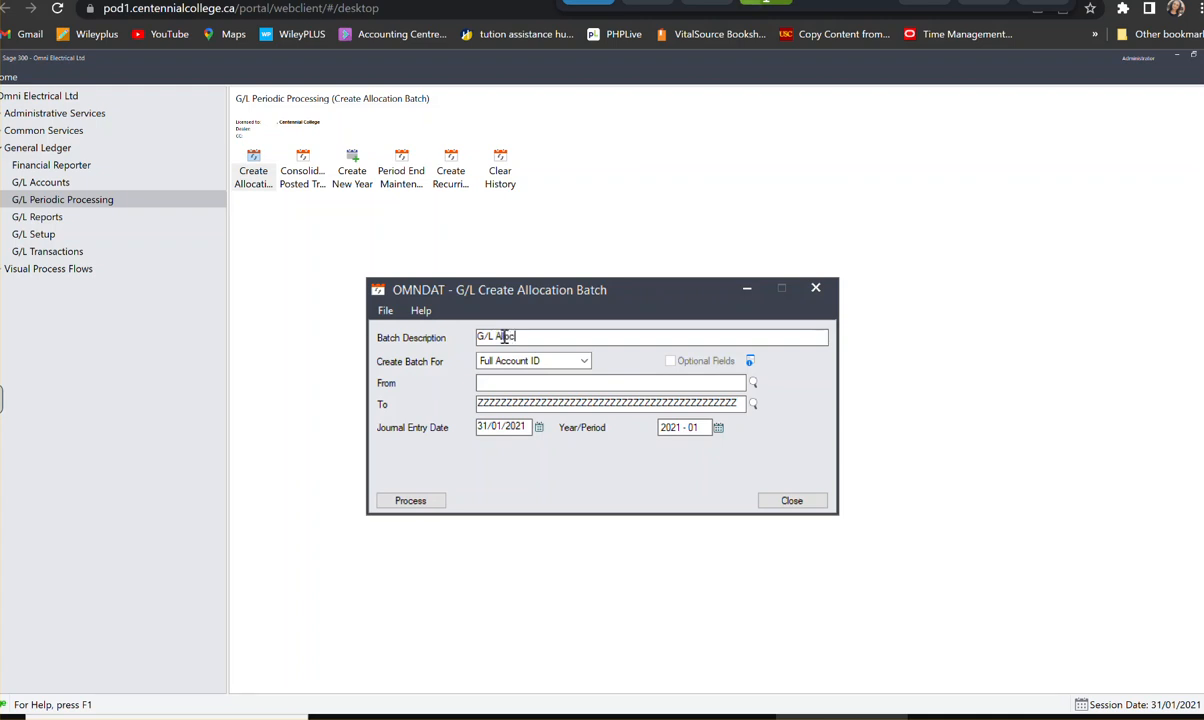
{"action": "type", "text": "ation BAtch"}
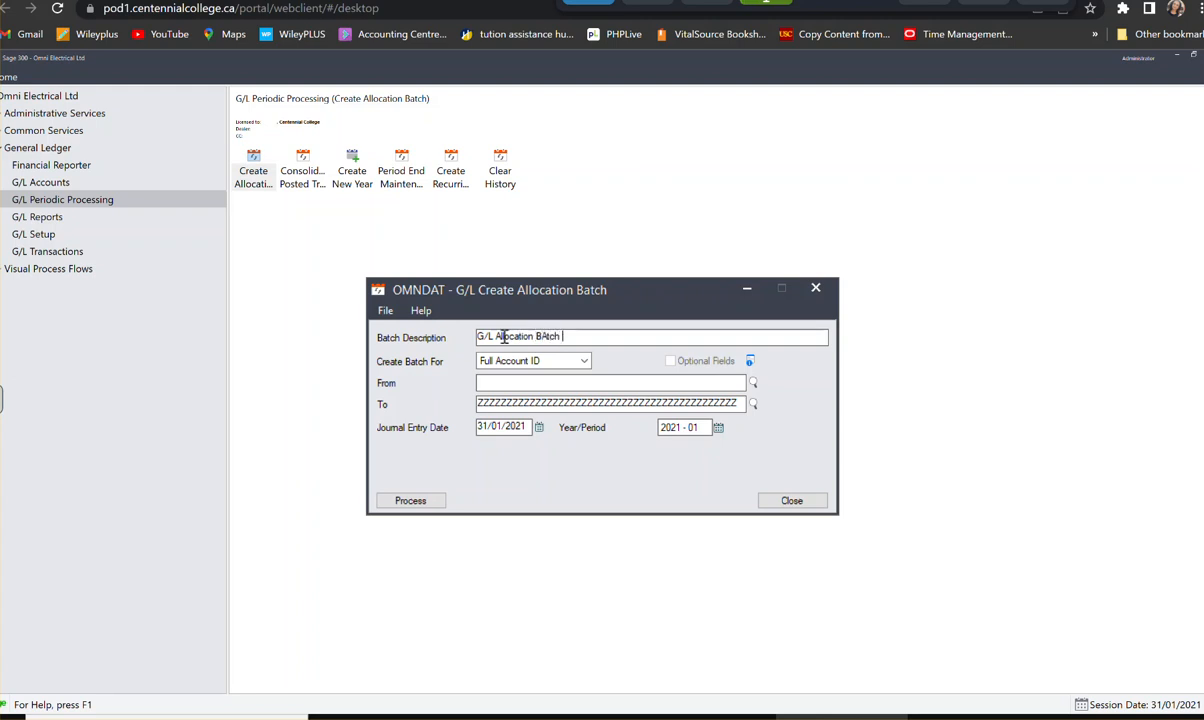
{"action": "key", "text": "BackSpace"}
{"action": "key", "text": "BackSpace"}
{"action": "key", "text": "BackSpace"}
{"action": "key", "text": "BackSpace"}
{"action": "key", "text": "BackSpace"}
{"action": "key", "text": "BackSpace"}
{"action": "type", "text": "BA"}
{"action": "key", "text": "BackSpace"}
{"action": "type", "text": "atch"}
{"action": "key", "text": "Tab"}
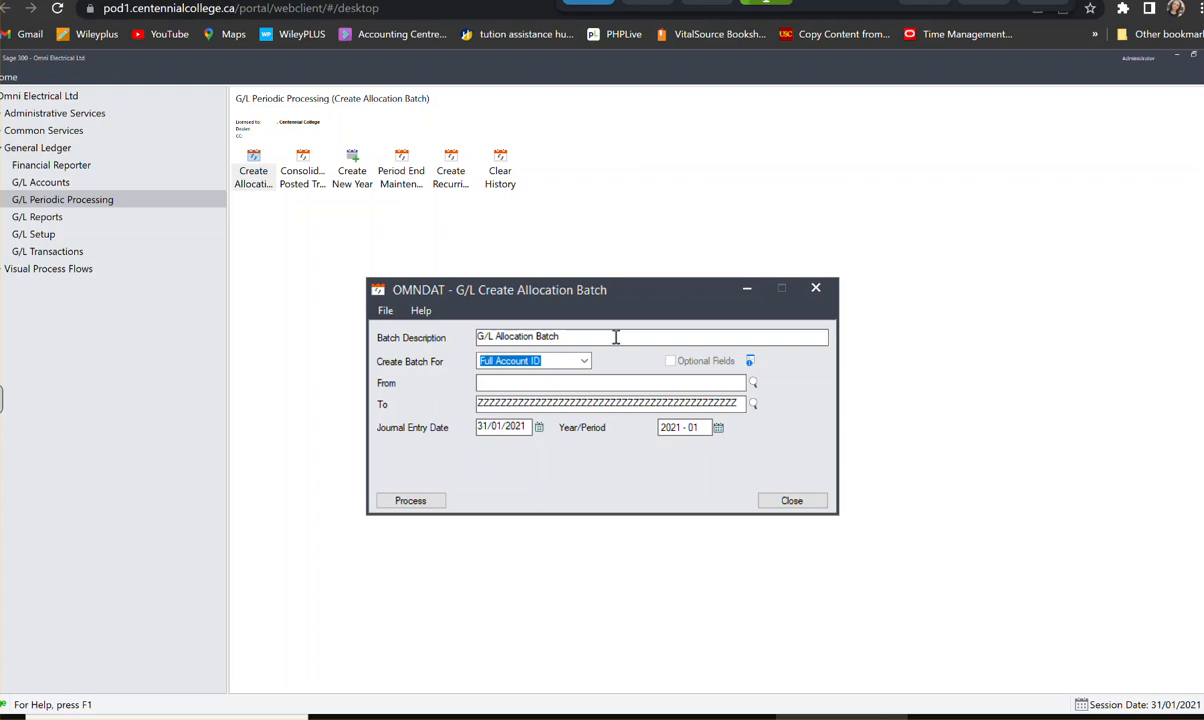
{"action": "left_click", "coordinate": [616, 337]}
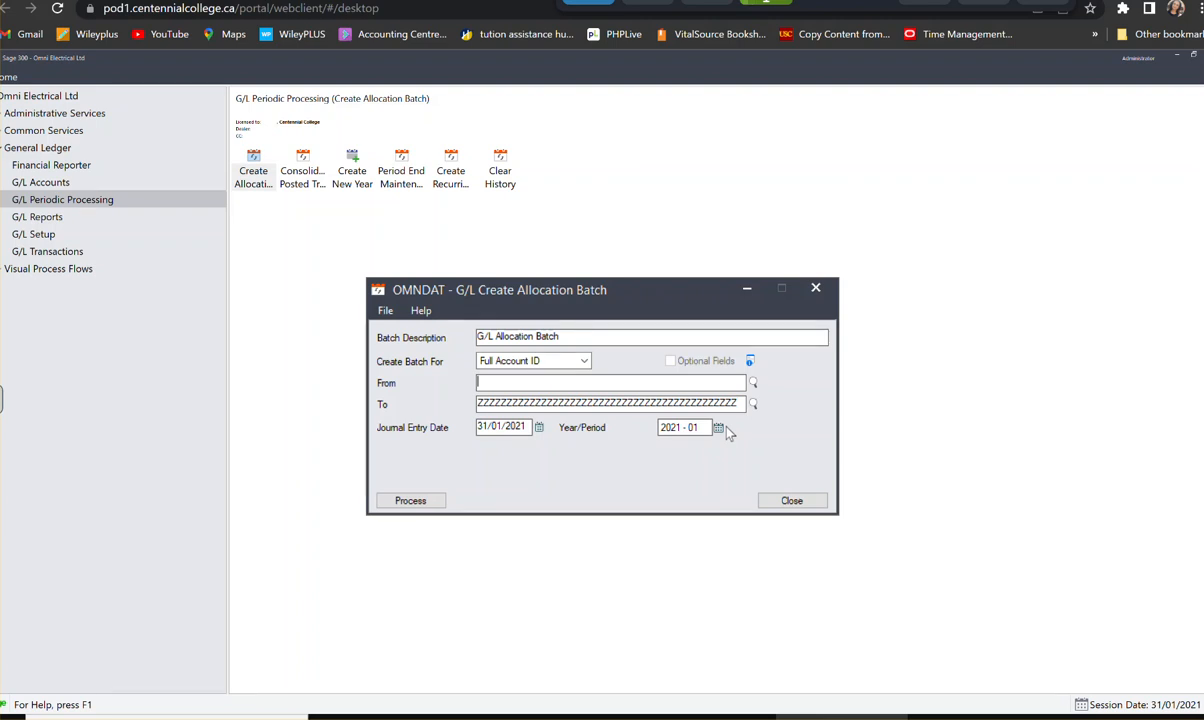
- Process the allocation batch for all account IDs in period 2021-01, then close the Create Allocation Batch form
{"action": "left_click", "coordinate": [437, 505]}
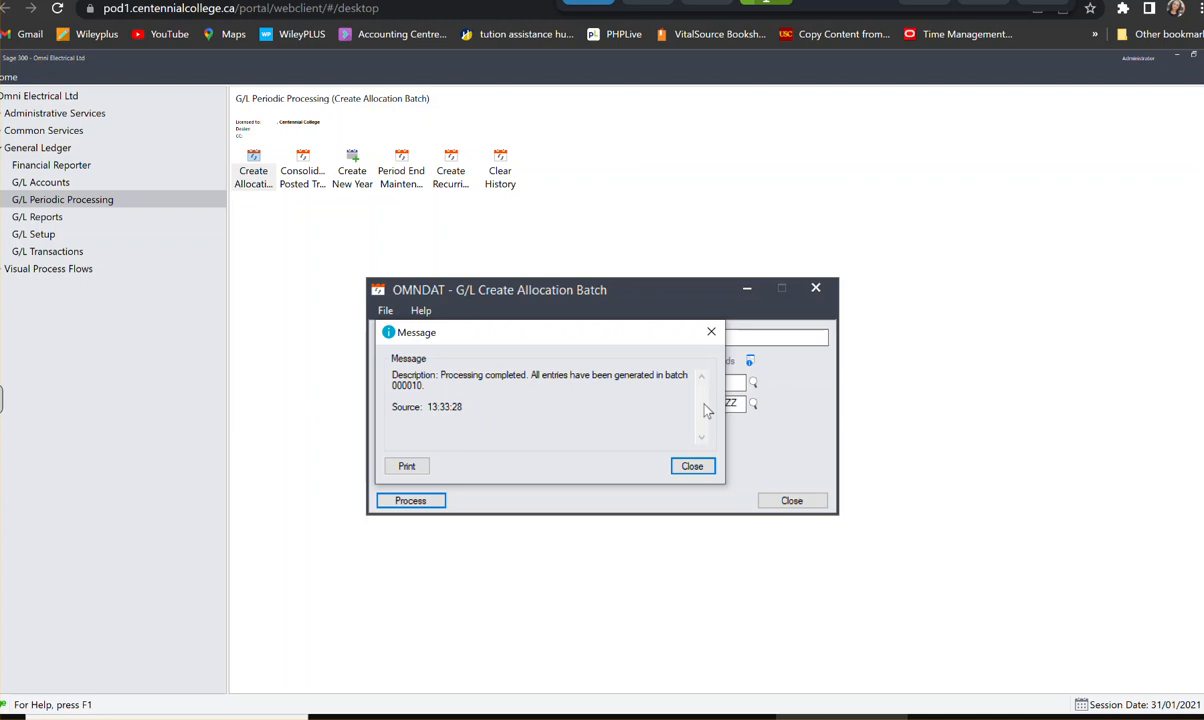
{"action": "left_click", "coordinate": [693, 467]}
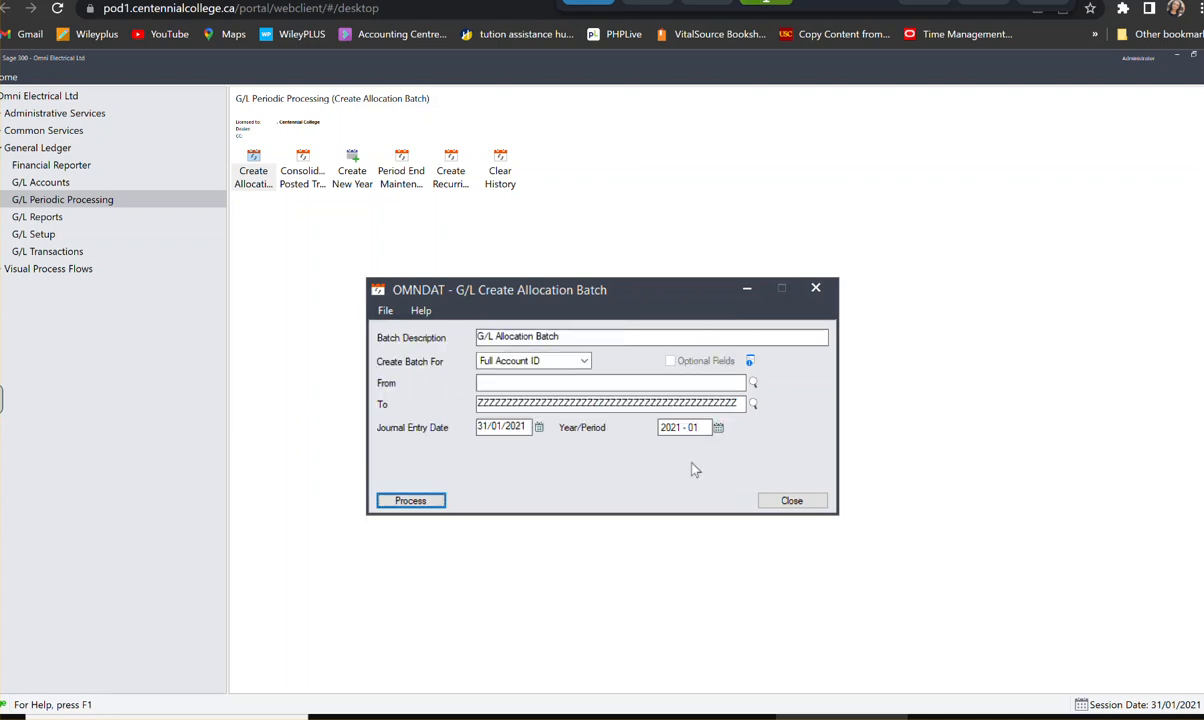
{"action": "left_click", "coordinate": [791, 501]}
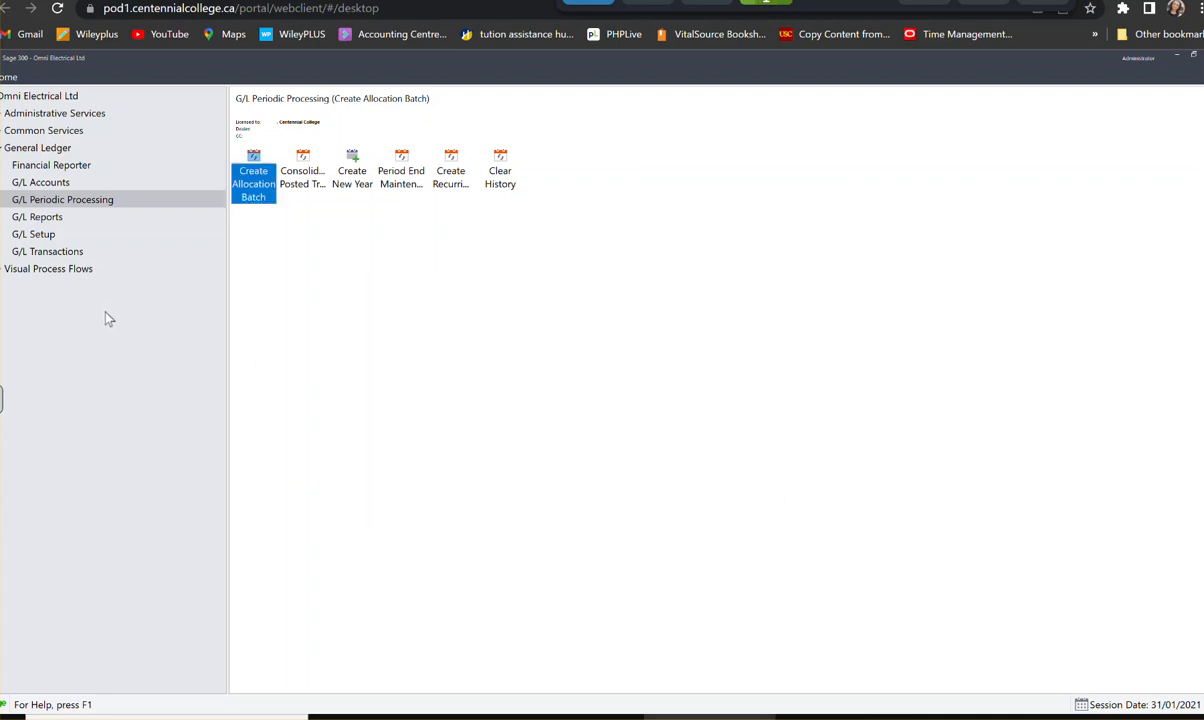
- Find batch 000010 through the batch finder in G/L Journal Entry, review its amounts and reallocation entry, then close the form
{"action": "left_click", "coordinate": [56, 254]}
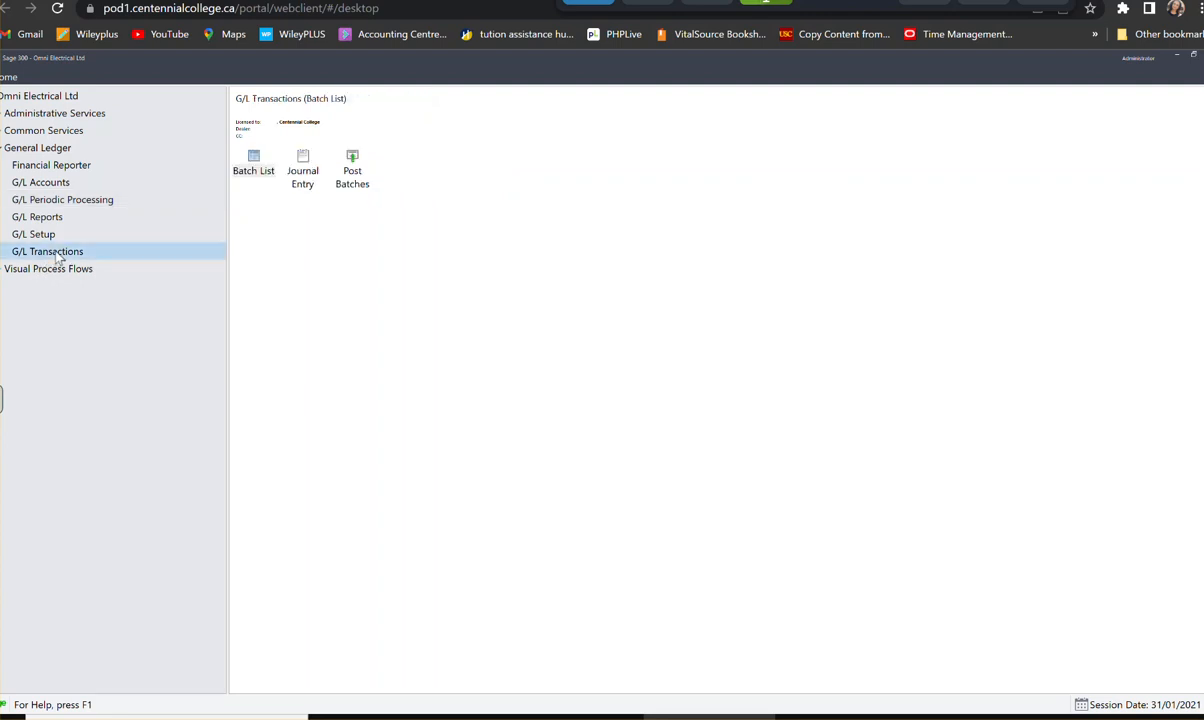
{"action": "left_click", "coordinate": [308, 163]}
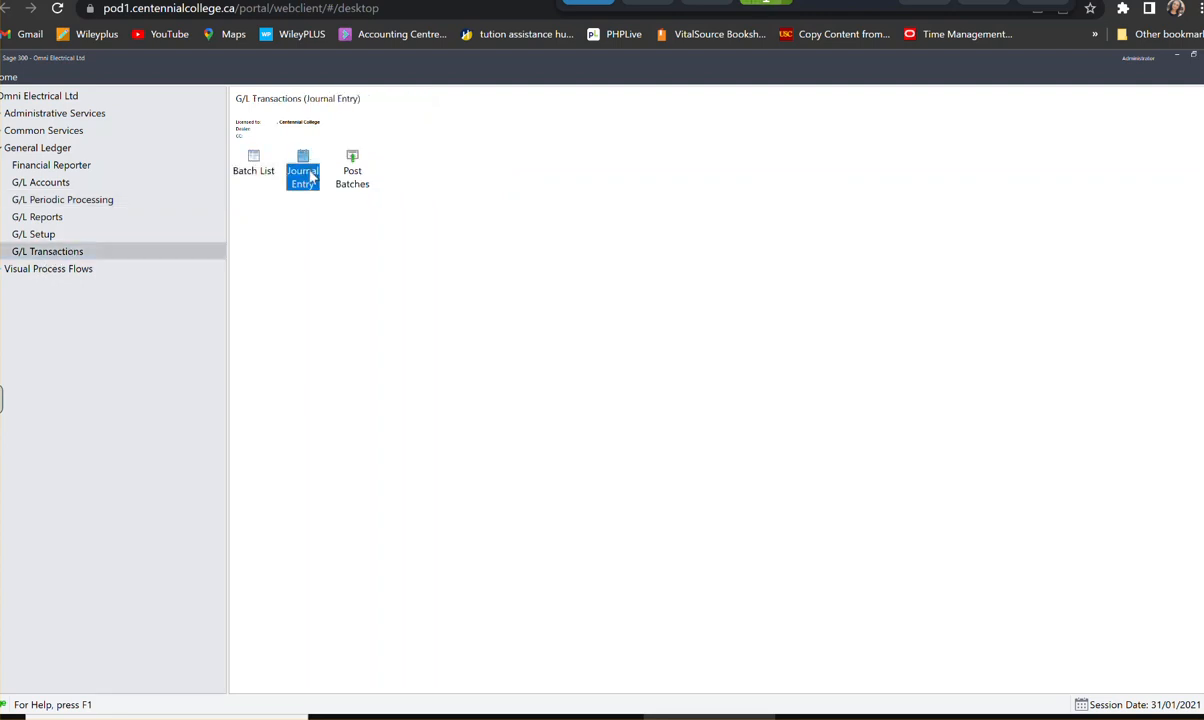
{"action": "double_click", "coordinate": [310, 176]}
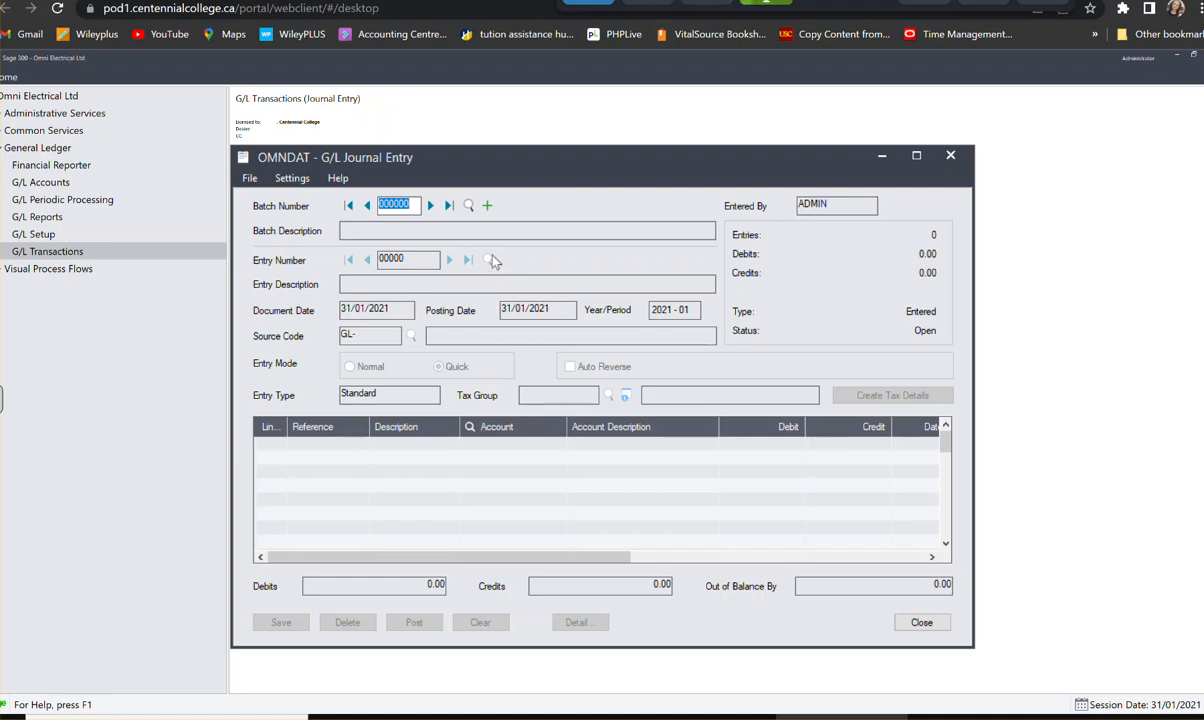
{"action": "left_click", "coordinate": [466, 205]}
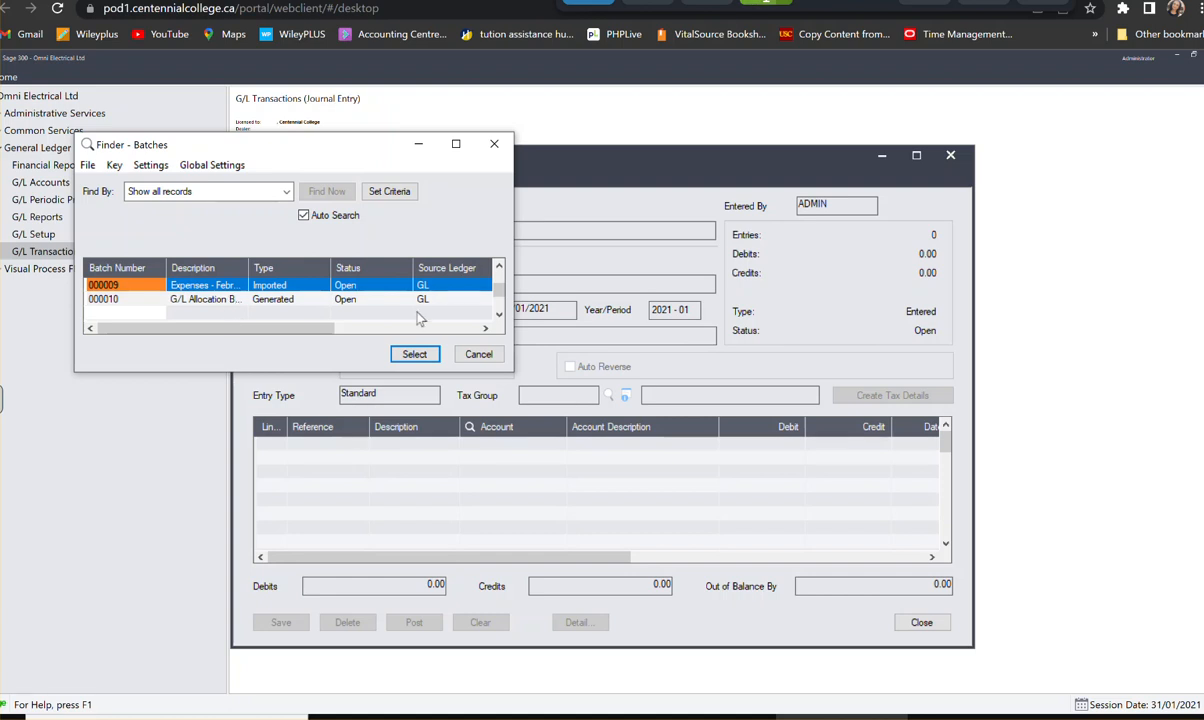
{"action": "left_click", "coordinate": [229, 301]}
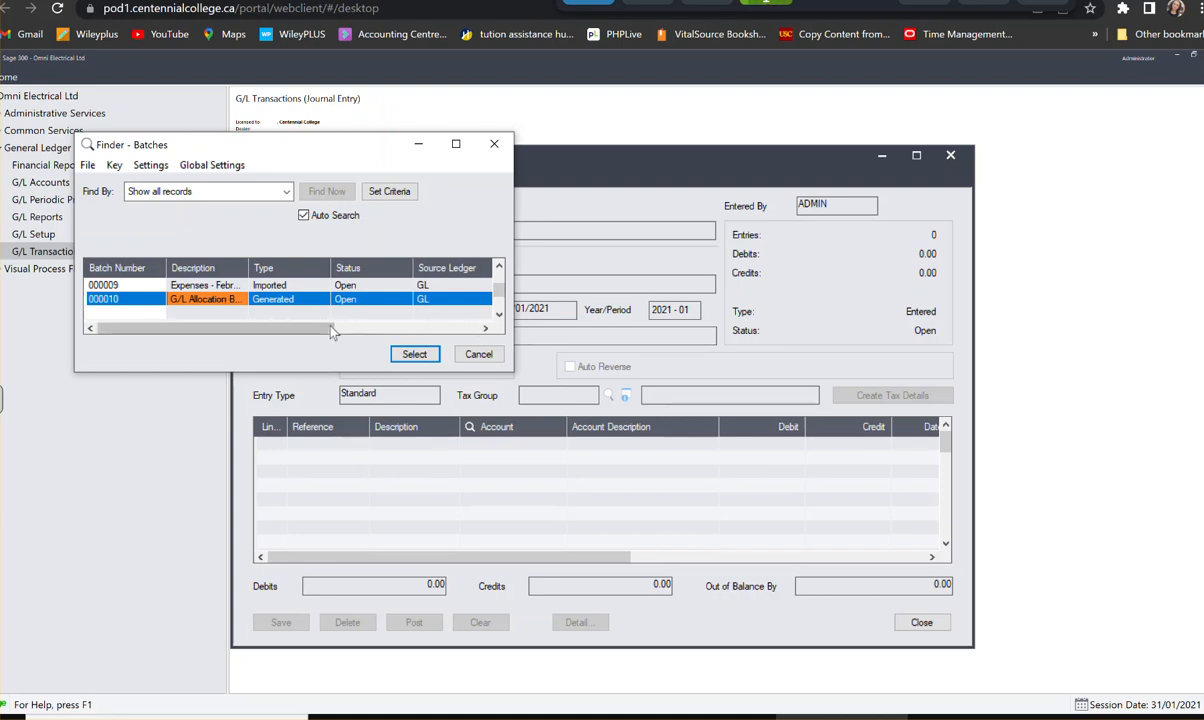
{"action": "left_click", "coordinate": [485, 328]}
{"action": "left_click", "coordinate": [485, 328]}
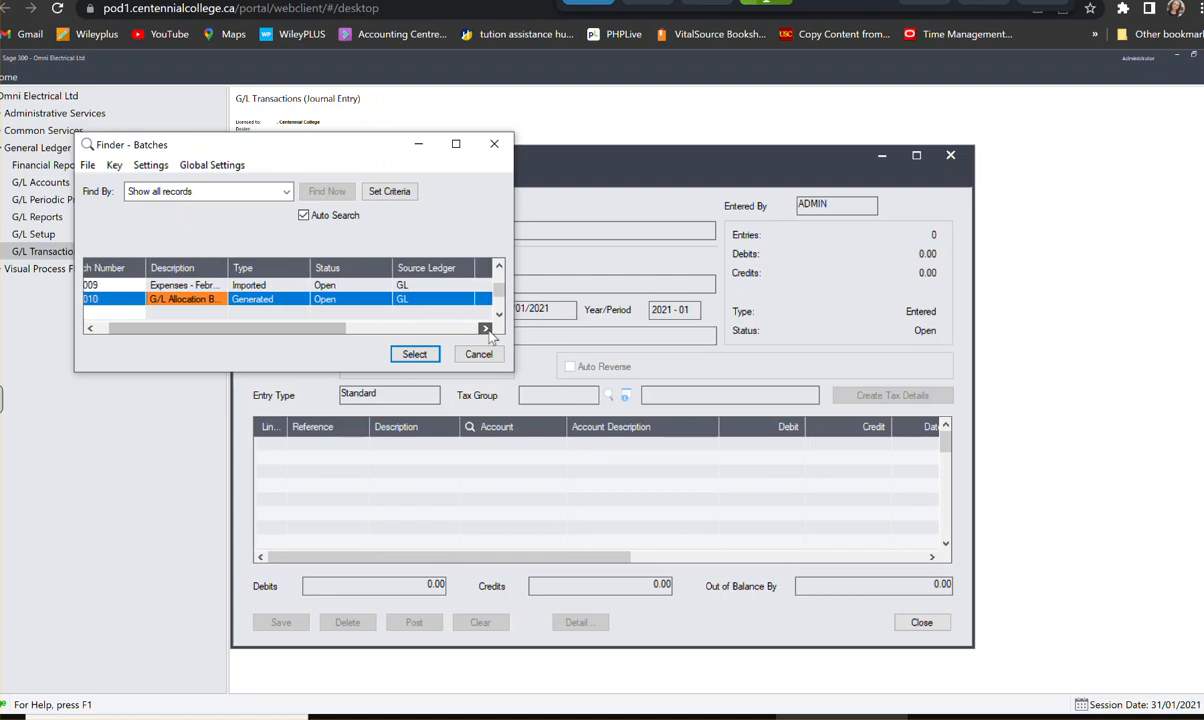
{"action": "left_click", "coordinate": [485, 328]}
{"action": "left_click", "coordinate": [485, 328]}
{"action": "left_click", "coordinate": [485, 328]}
{"action": "left_click", "coordinate": [485, 328]}
{"action": "left_click", "coordinate": [485, 328]}
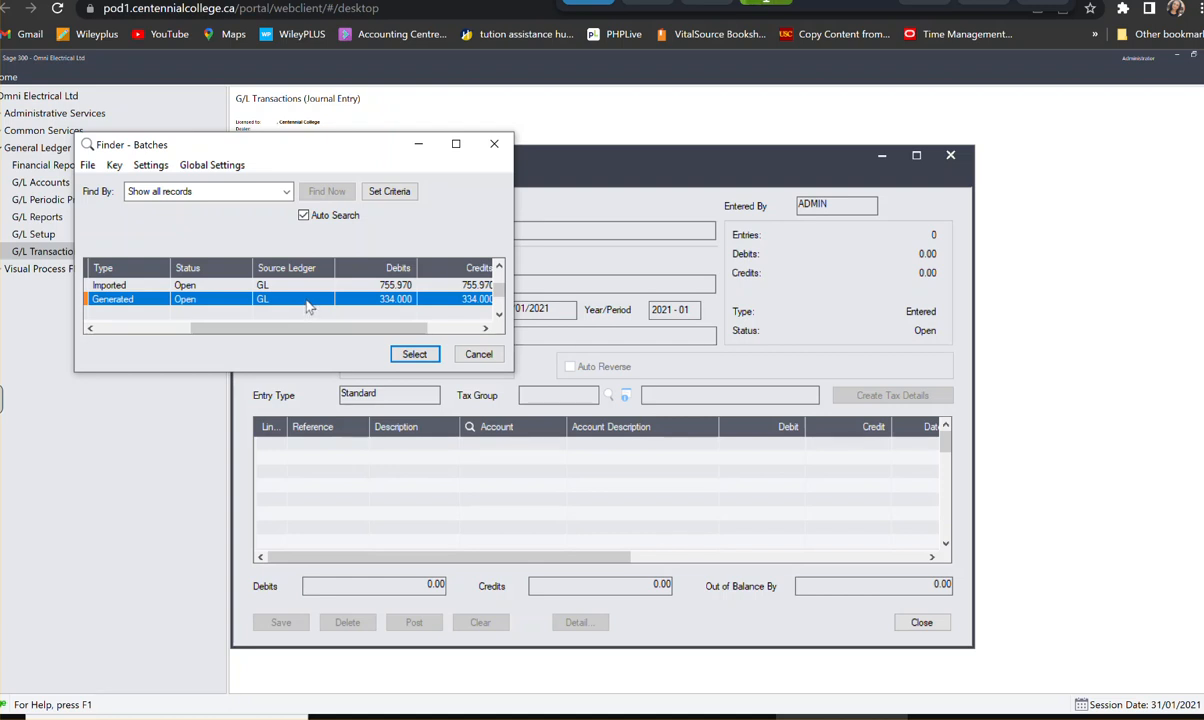
{"action": "left_click", "coordinate": [413, 351]}
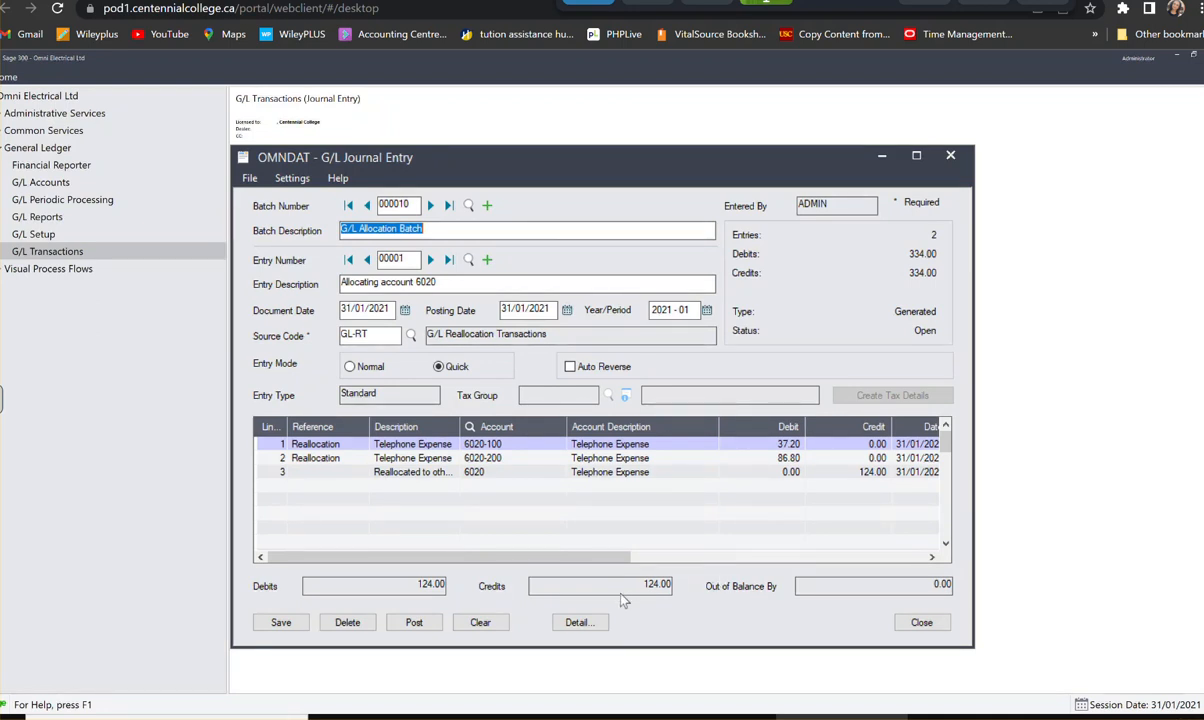
{"action": "left_click", "coordinate": [912, 622]}
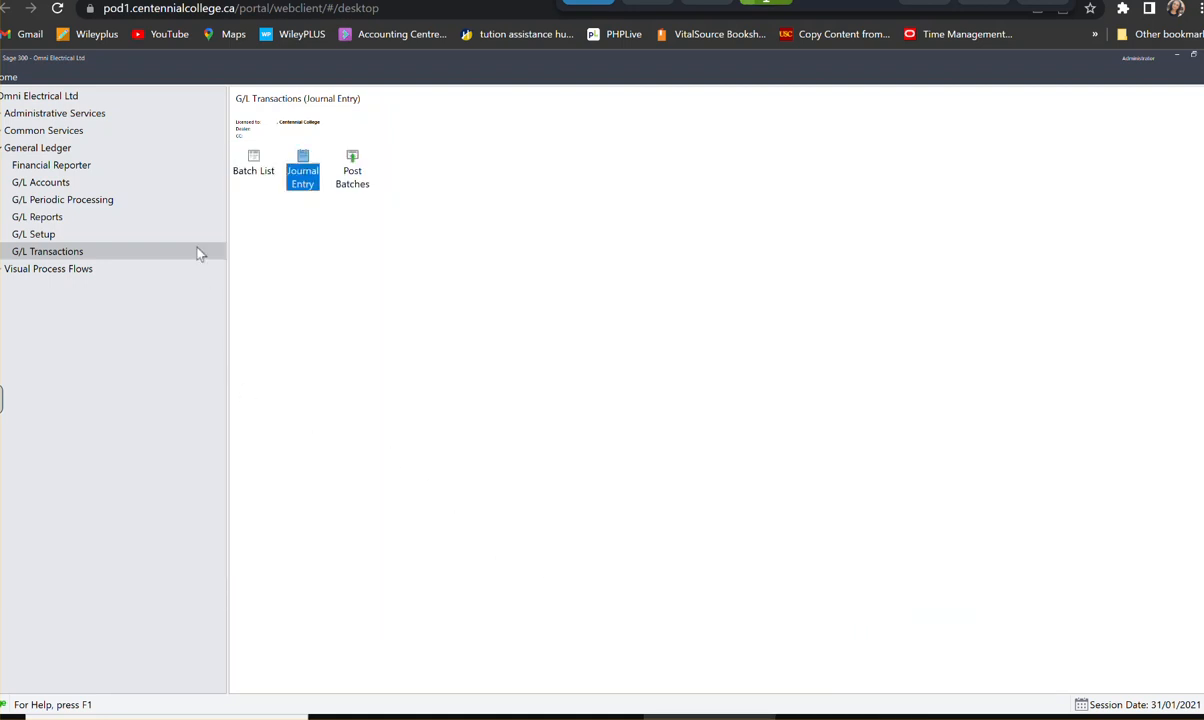
- Print the batch listing report for batch 000010 from the G/L Batch List, review it and close the report
{"action": "left_click", "coordinate": [250, 167]}
{"action": "double_click", "coordinate": [250, 167]}
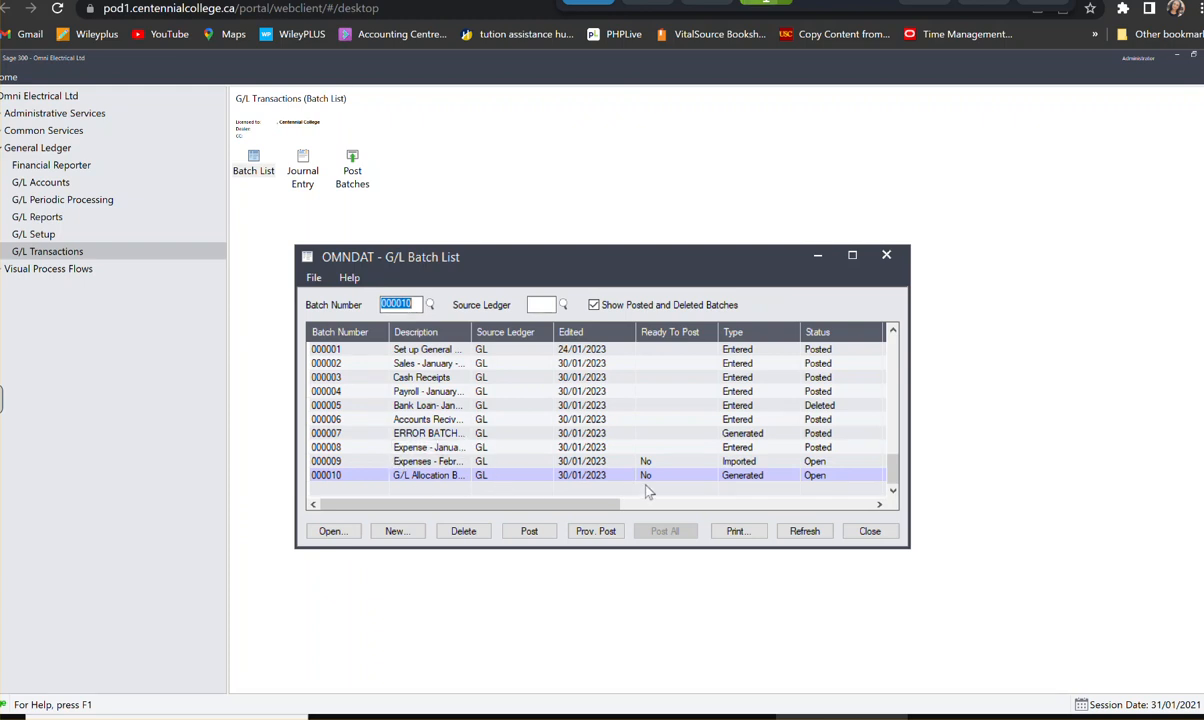
{"action": "mouse_move", "coordinate": [595, 504]}
{"action": "left_mouse_down"}
{"action": "mouse_move", "coordinate": [727, 498]}
{"action": "mouse_move", "coordinate": [604, 491]}
{"action": "left_mouse_up"}
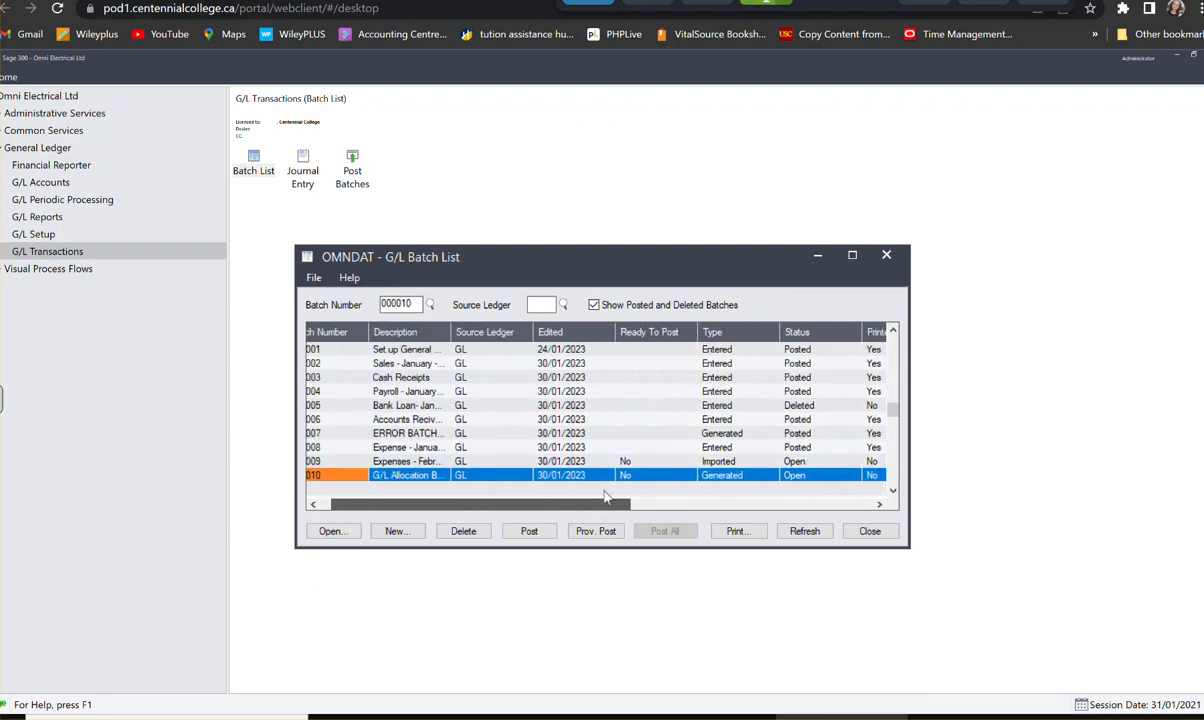
{"action": "left_click", "coordinate": [728, 531]}
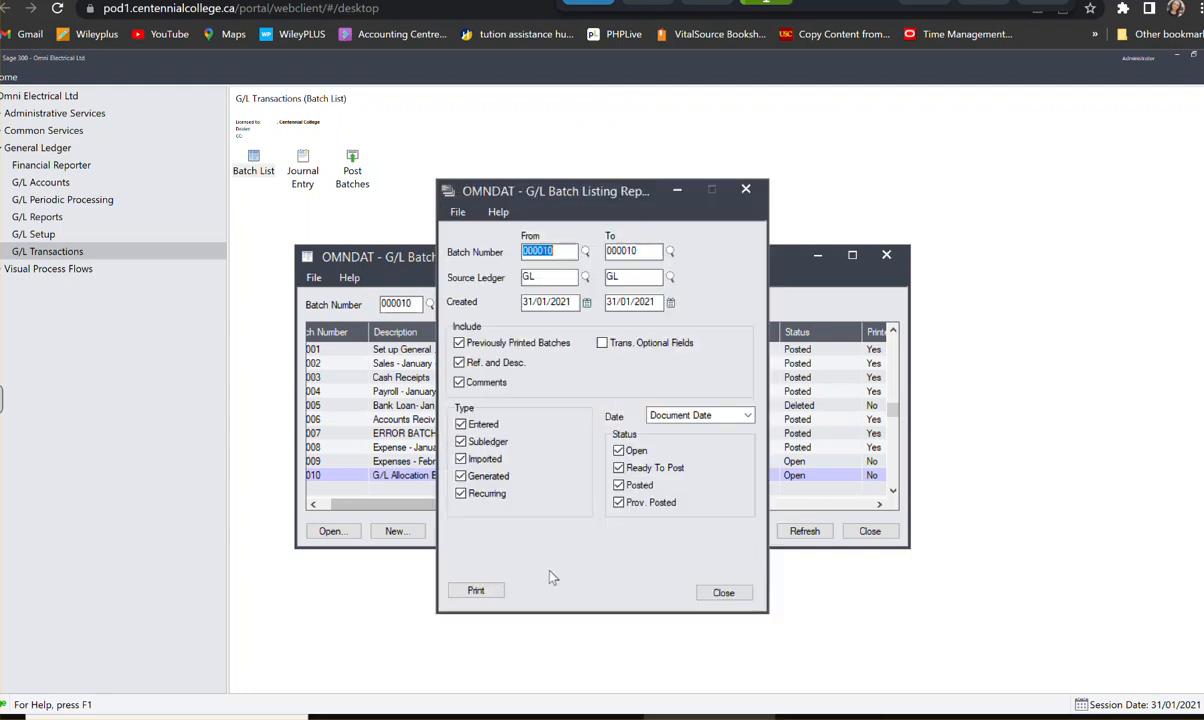
{"action": "left_click", "coordinate": [472, 592]}
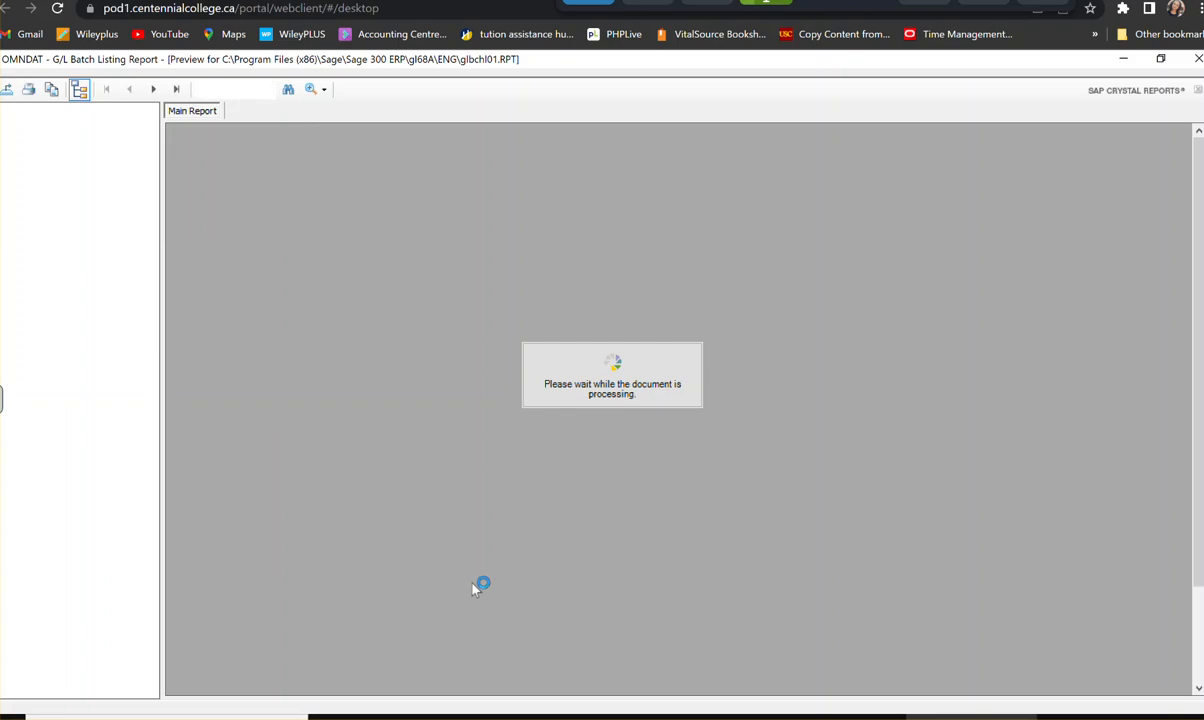
{"action": "scroll", "coordinate": [675, 540], "scroll_direction": "down", "scroll_amount": 3}
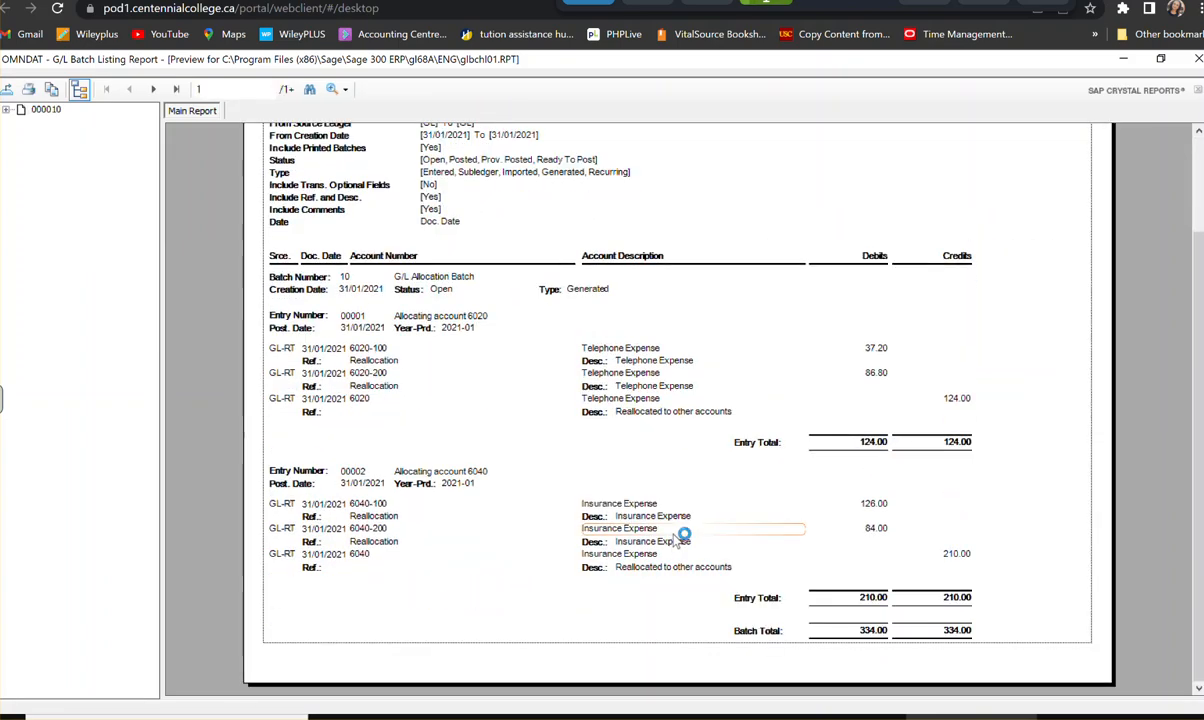
{"action": "scroll", "coordinate": [675, 540], "scroll_direction": "up", "scroll_amount": 3}
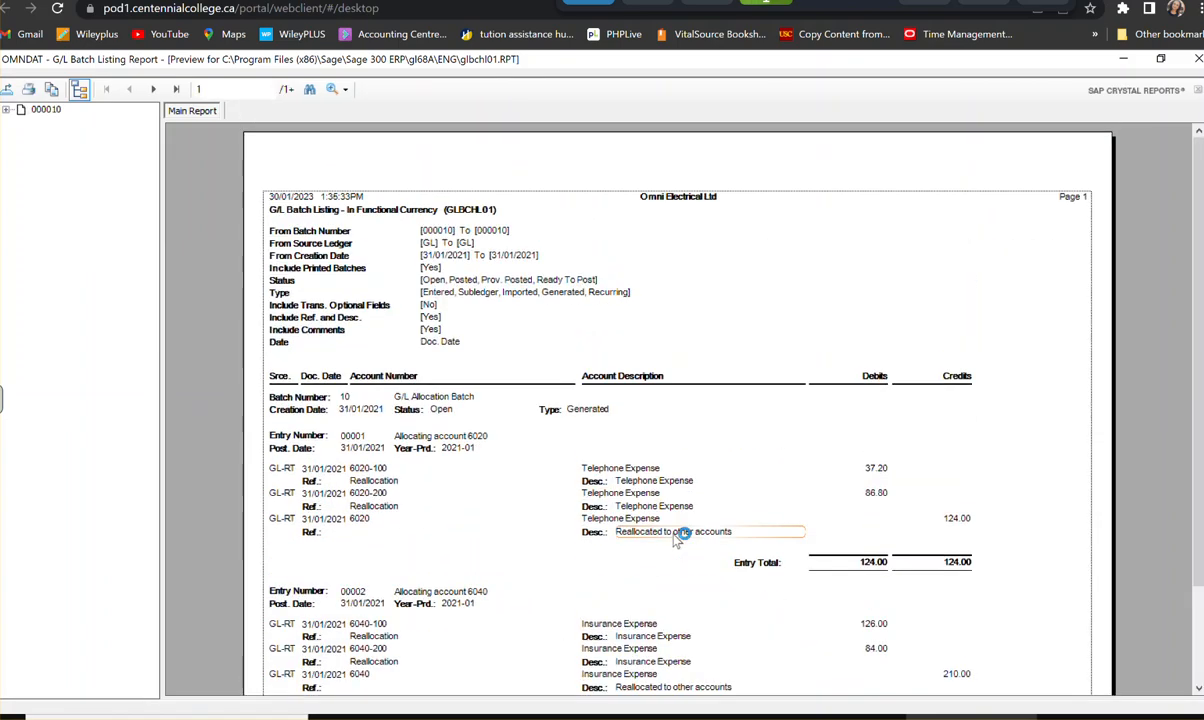
{"action": "left_click", "coordinate": [1198, 58]}
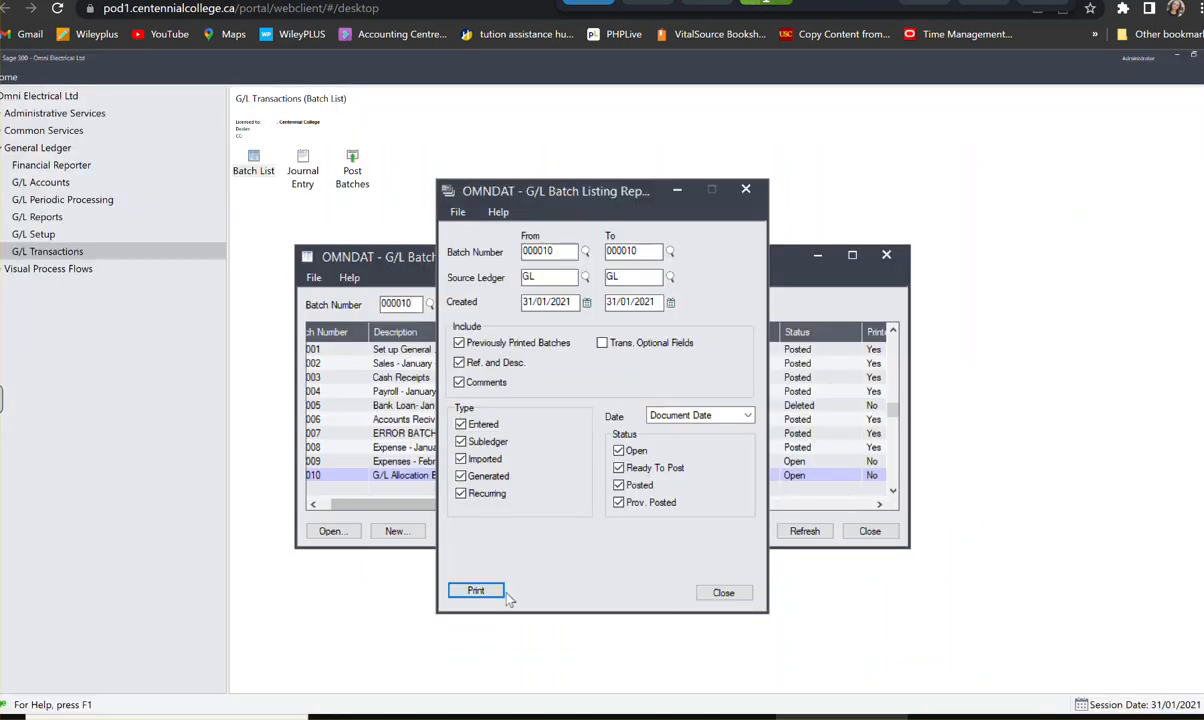
{"action": "left_click", "coordinate": [718, 592]}
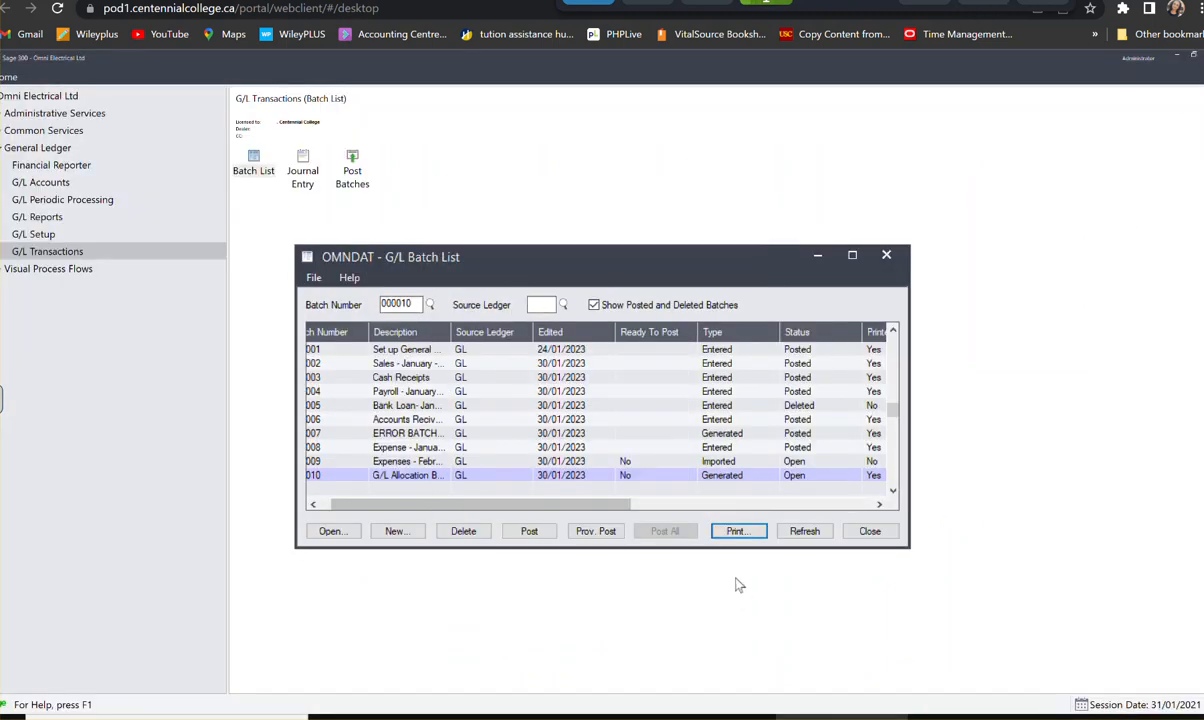
- Mark allocation batch 000010 as ready to post, post it, and close the Batch List
{"action": "left_click", "coordinate": [642, 478]}
{"action": "left_click", "coordinate": [642, 478]}
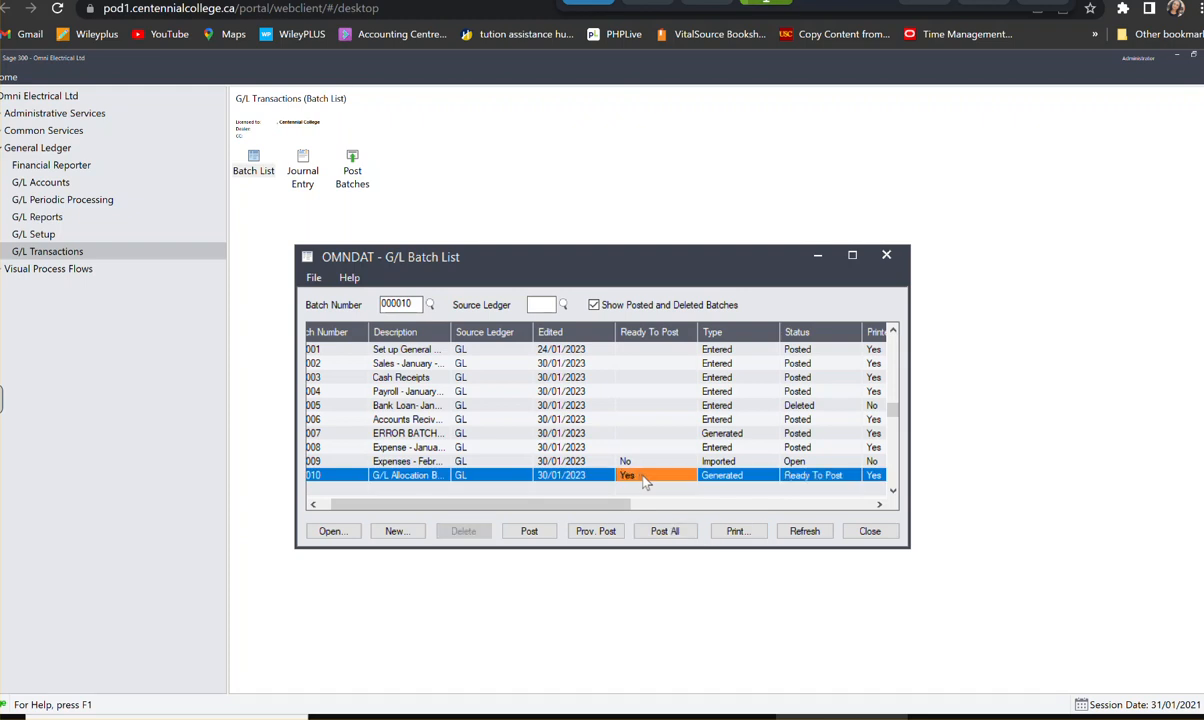
{"action": "left_click", "coordinate": [529, 535]}
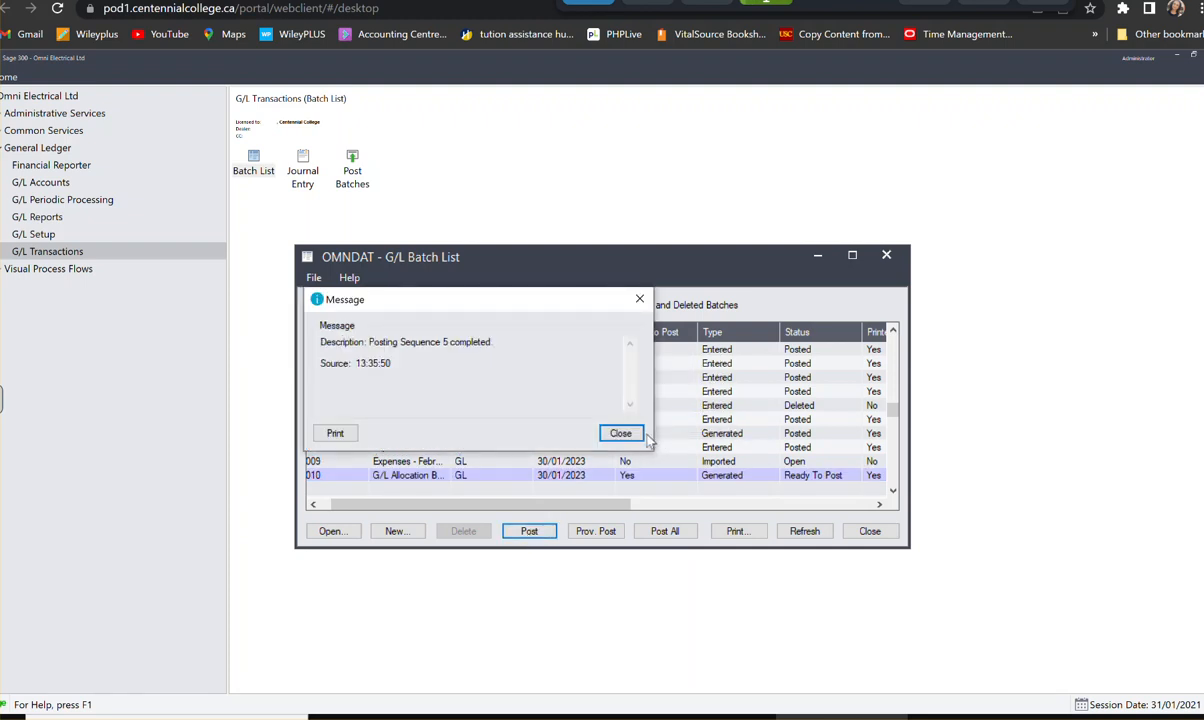
{"action": "left_click", "coordinate": [618, 433]}
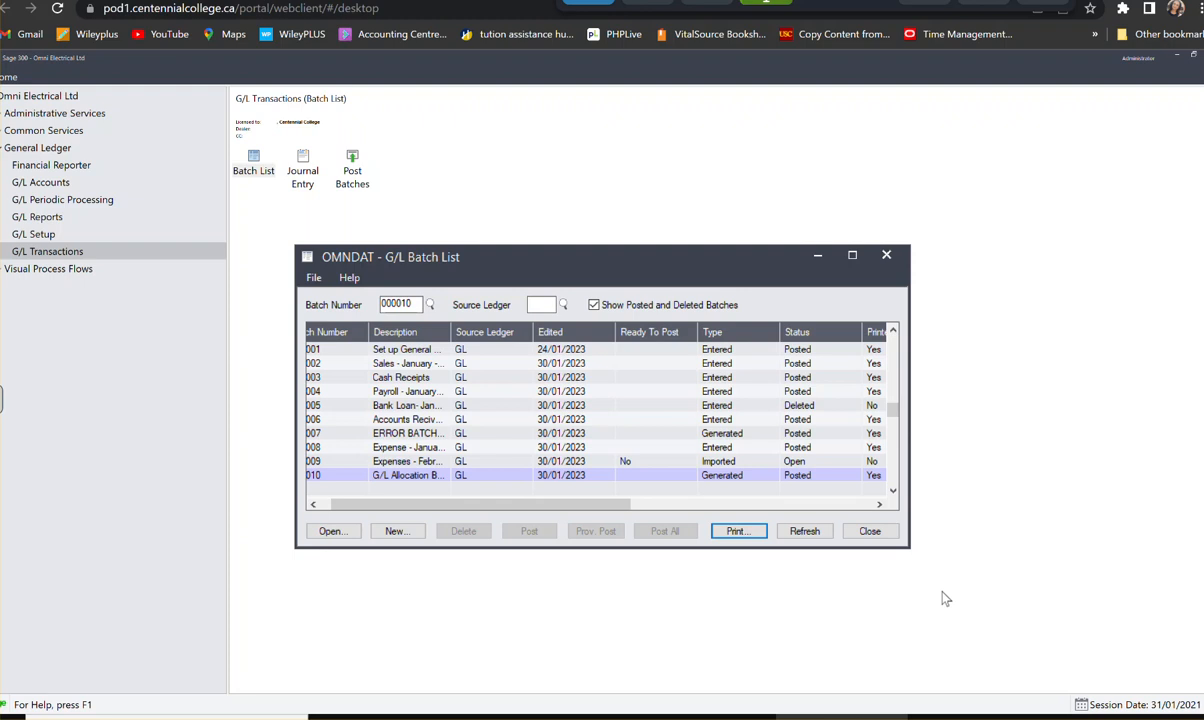
{"action": "left_click", "coordinate": [886, 256]}
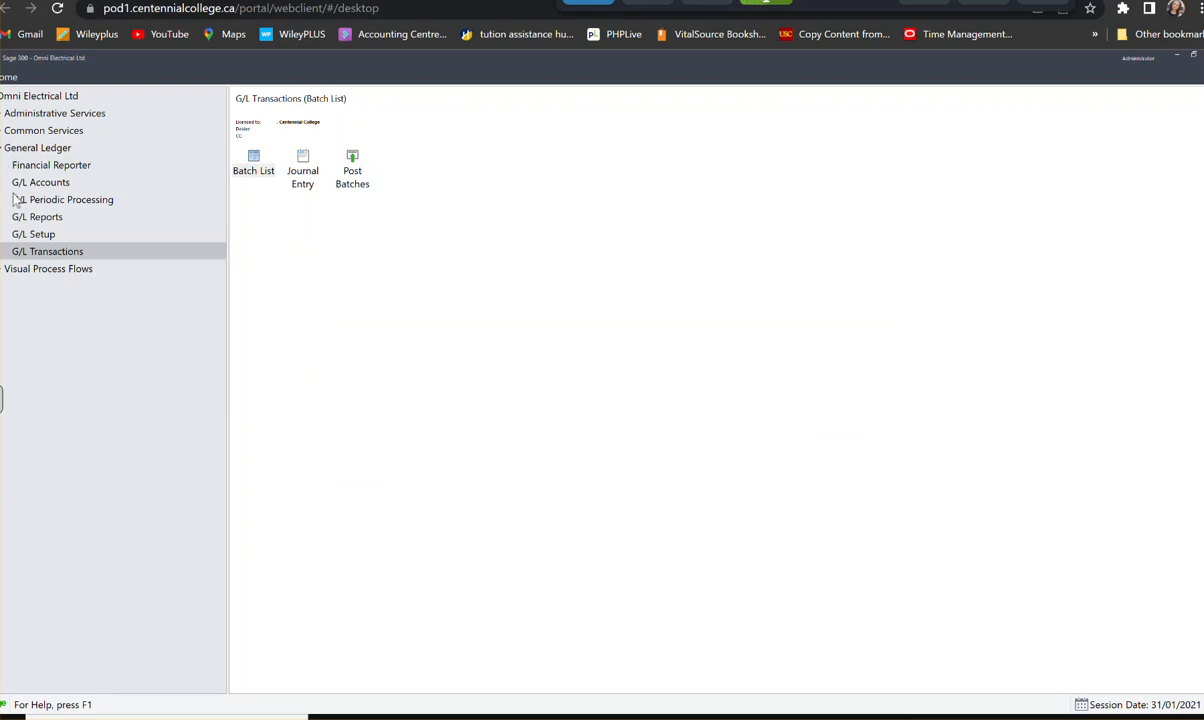
- Create a recurring entries batch in G/L Periodic Processing for run date 31/01/2021 using the Default method, then close the form
{"action": "left_click", "coordinate": [80, 205]}
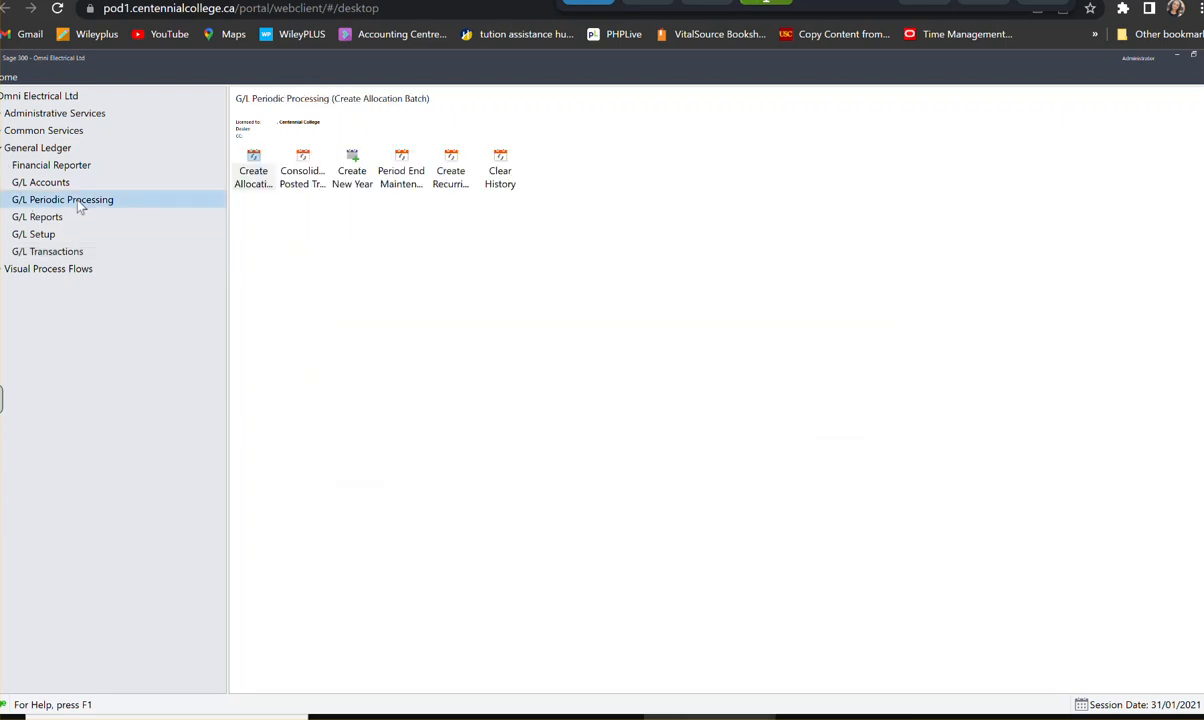
{"action": "left_click", "coordinate": [458, 169]}
{"action": "double_click", "coordinate": [458, 169]}
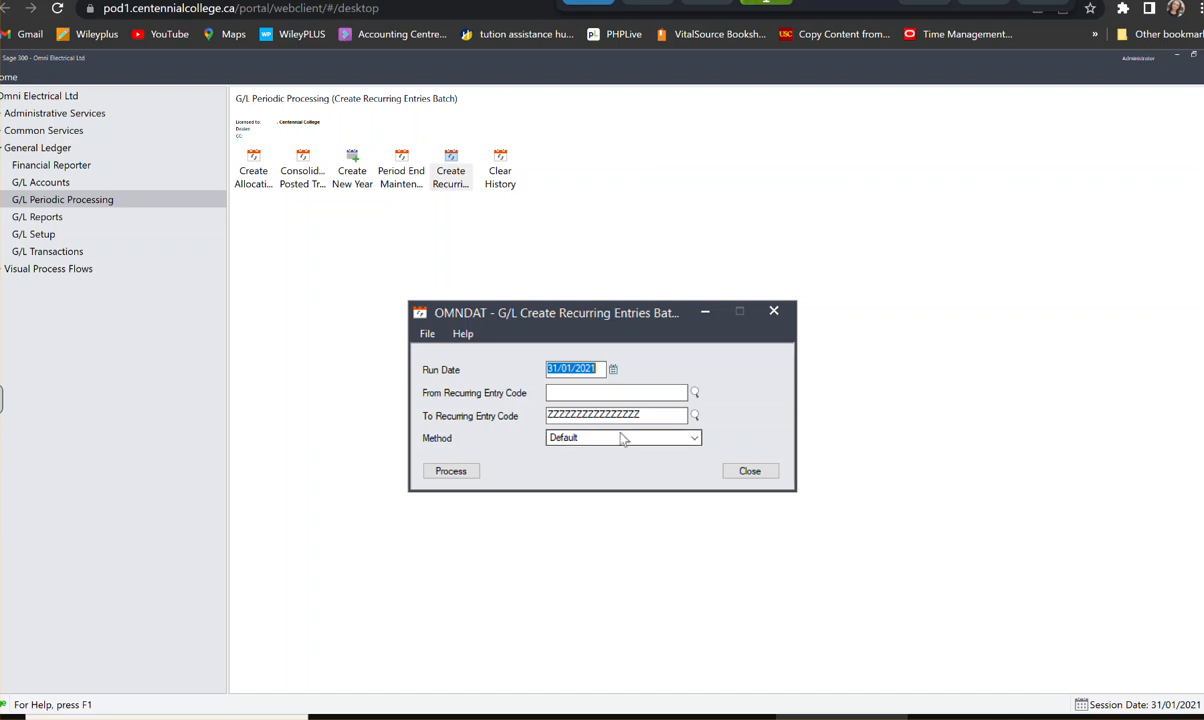
{"action": "left_click", "coordinate": [449, 472]}
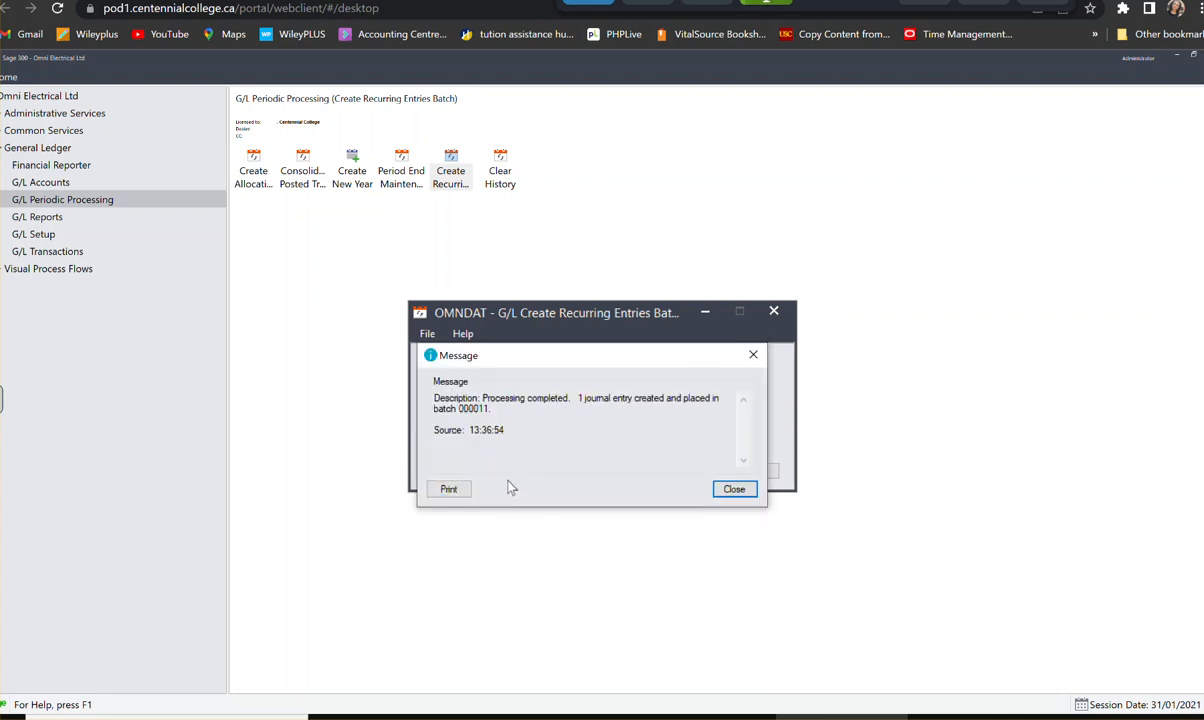
{"action": "left_click", "coordinate": [734, 489]}
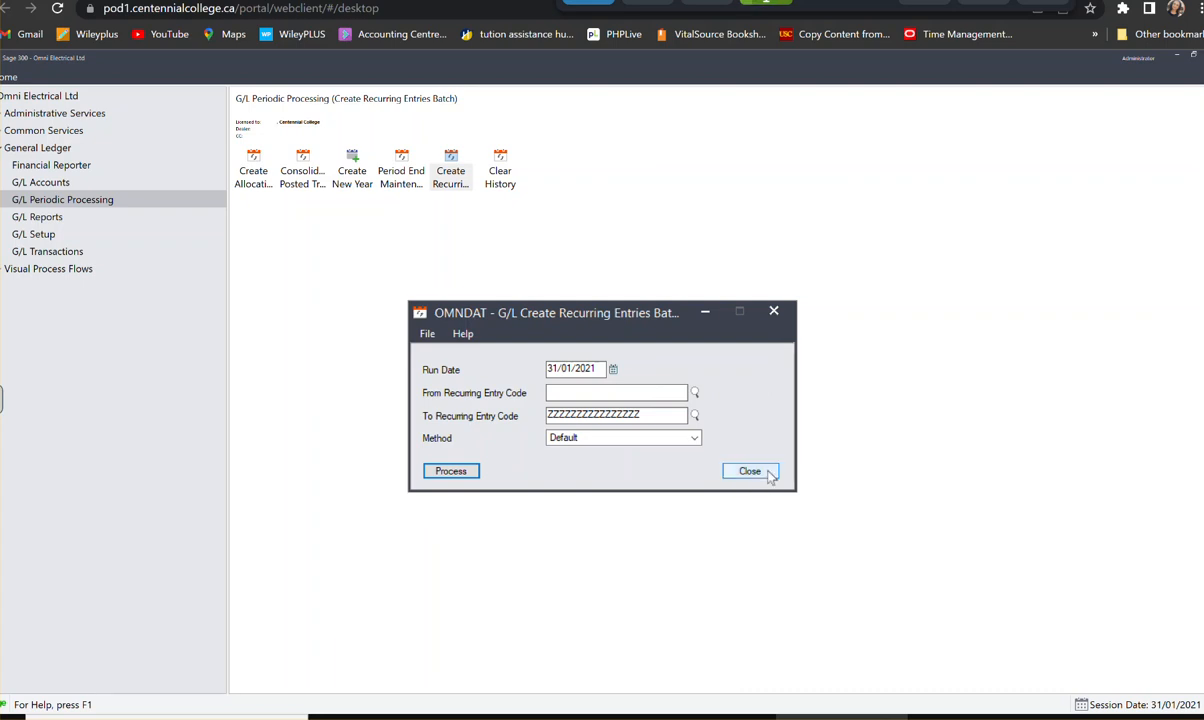
{"action": "left_click", "coordinate": [769, 474]}
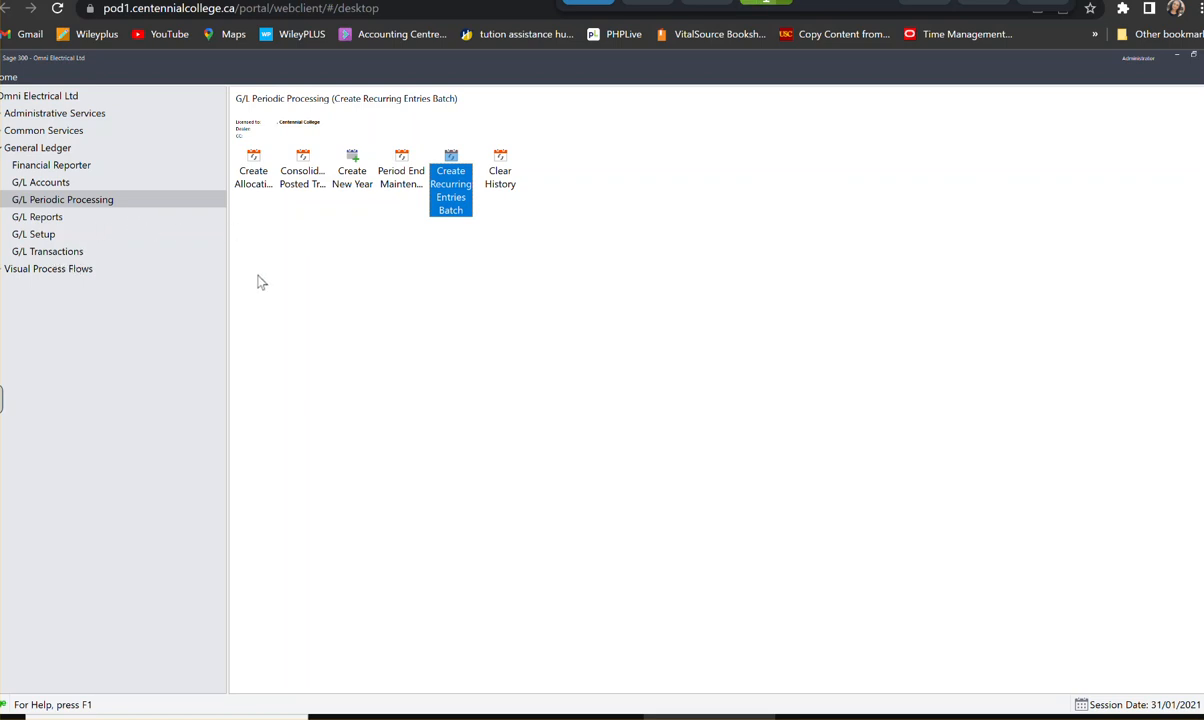
{"action": "double_click", "coordinate": [447, 204]}
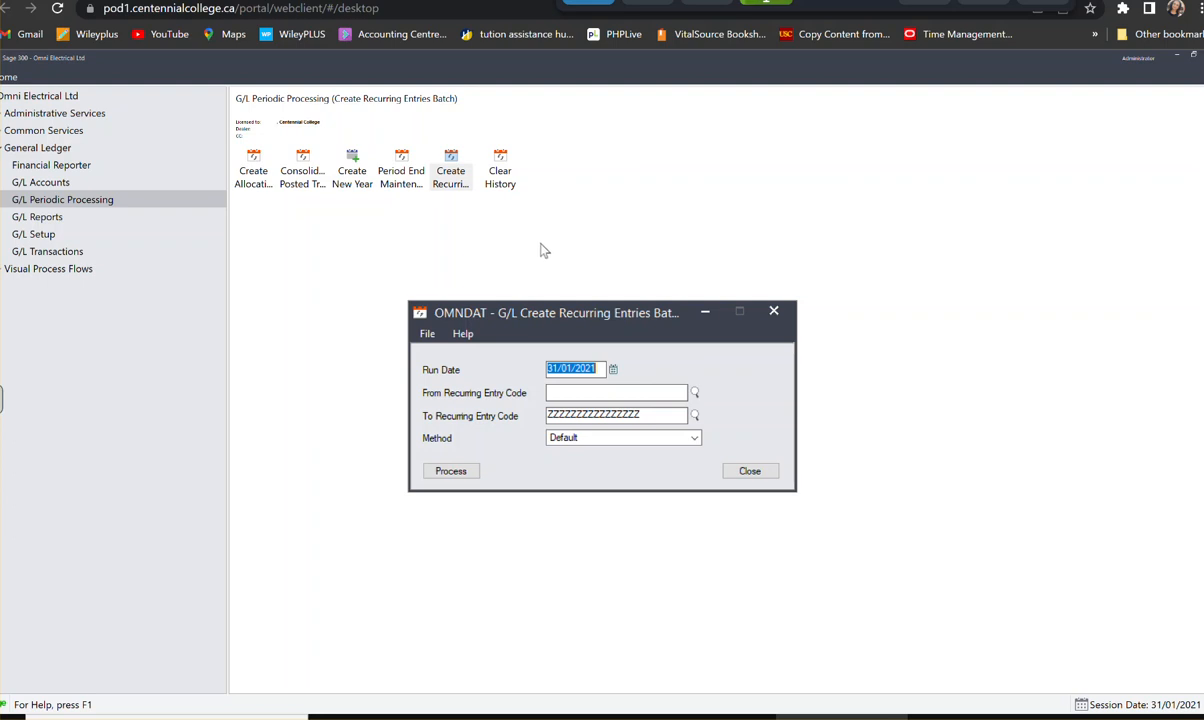
{"action": "left_click", "coordinate": [774, 313]}
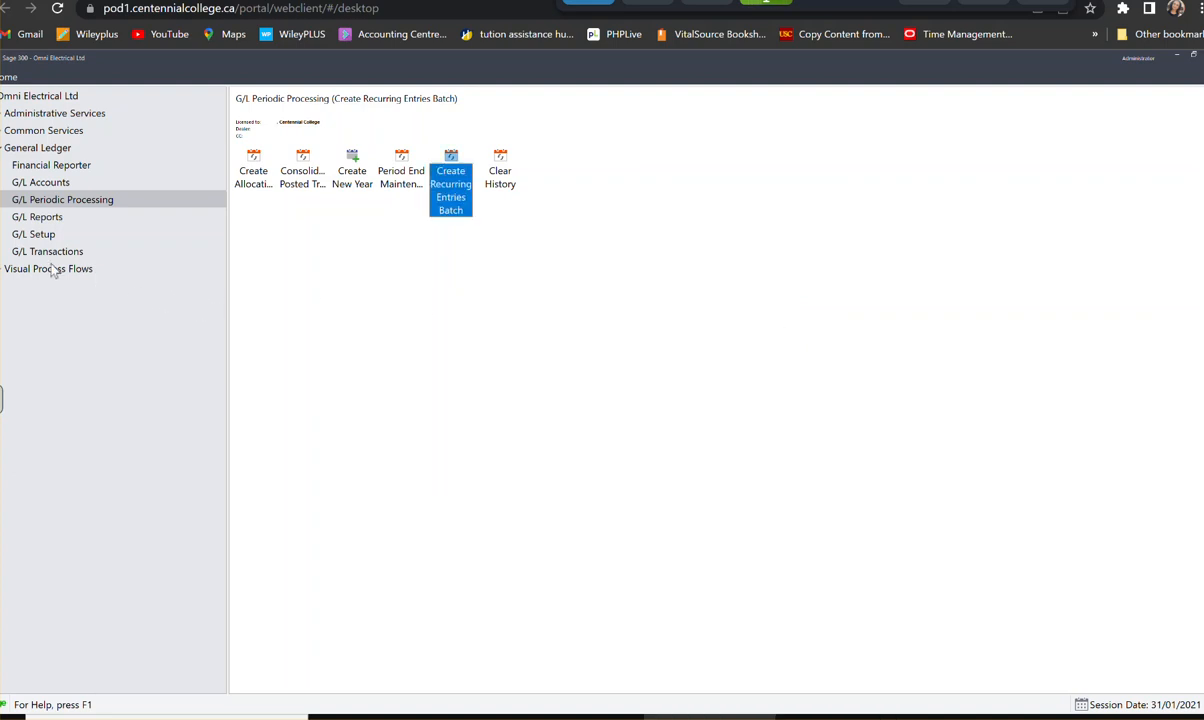
- Open the recurring entries batch 000011 from the G/L Batch List
{"action": "left_click", "coordinate": [62, 253]}
{"action": "left_click", "coordinate": [254, 170]}
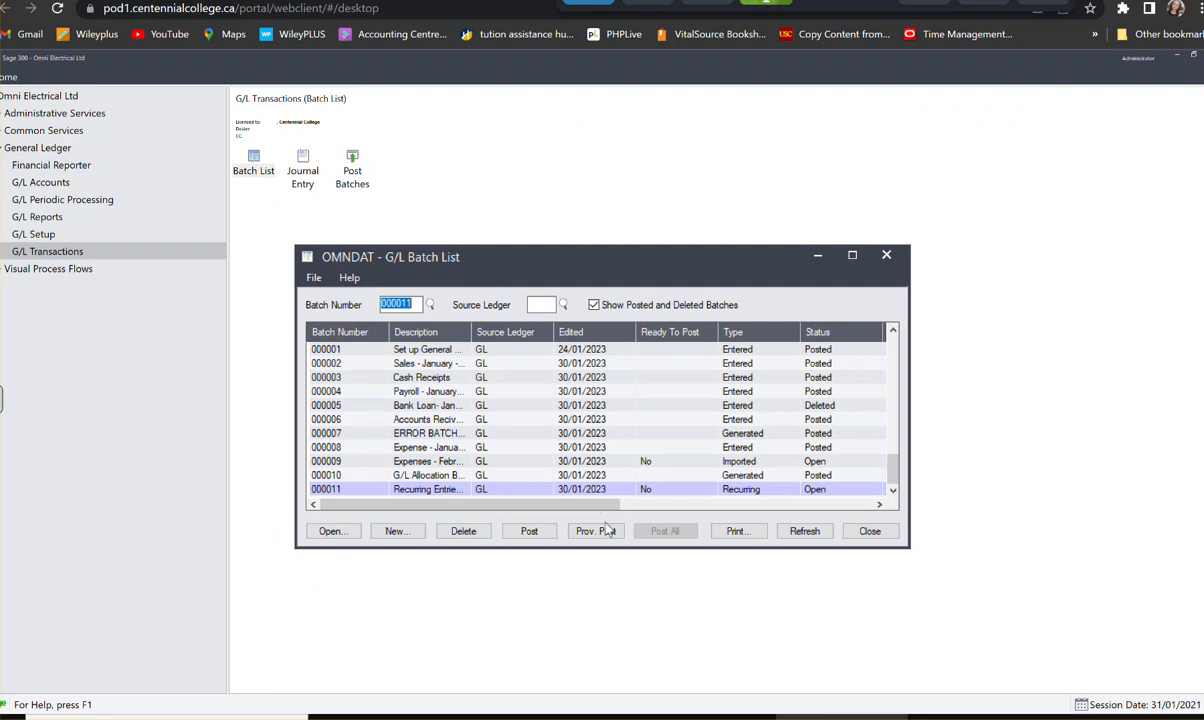
{"action": "double_click", "coordinate": [455, 493]}
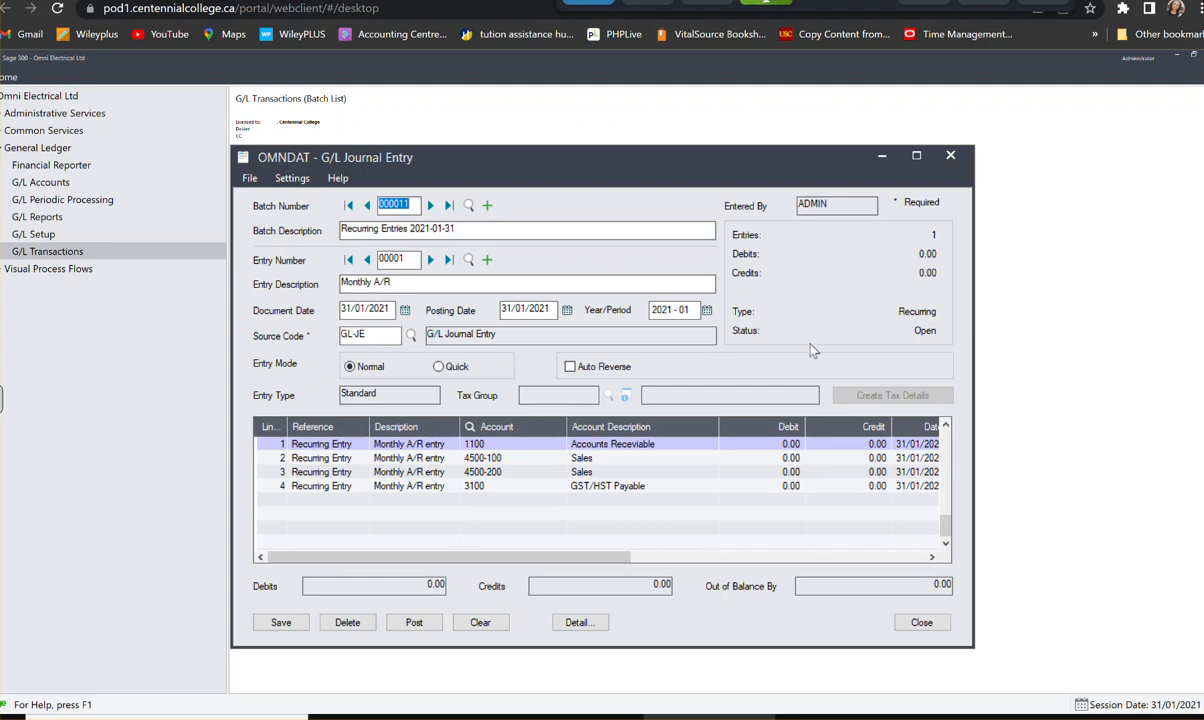
- Enter a debit of 39,065.23 on the Accounts Receivable line, account 1100, of the Monthly A/R entry
{"action": "left_click", "coordinate": [768, 444]}
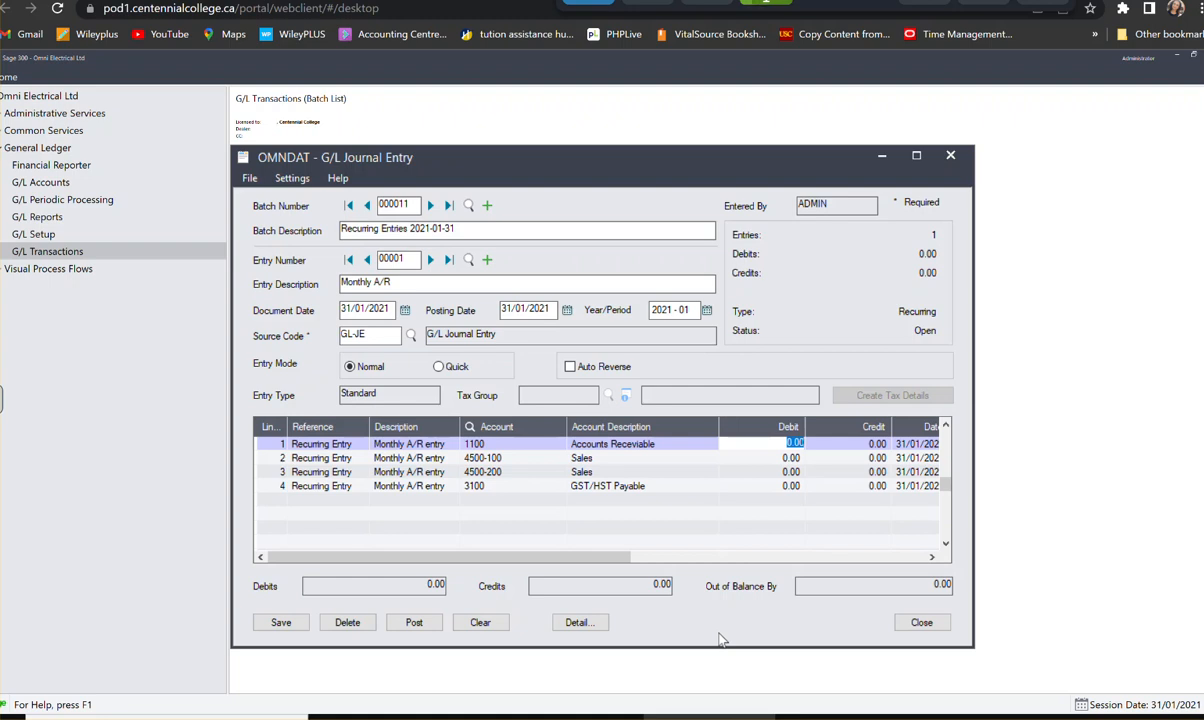
{"action": "type", "text": "3"}
{"action": "type", "text": "9,"}
{"action": "type", "text": "0"}
{"action": "type", "text": "6"}
{"action": "type", "text": "6.21"}
{"action": "key", "text": "BackSpace"}
{"action": "key", "text": "BackSpace"}
{"action": "key", "text": "BackSpace"}
{"action": "key", "text": "BackSpace"}
{"action": "type", "text": "5.23"}
{"action": "key", "text": "Tab"}
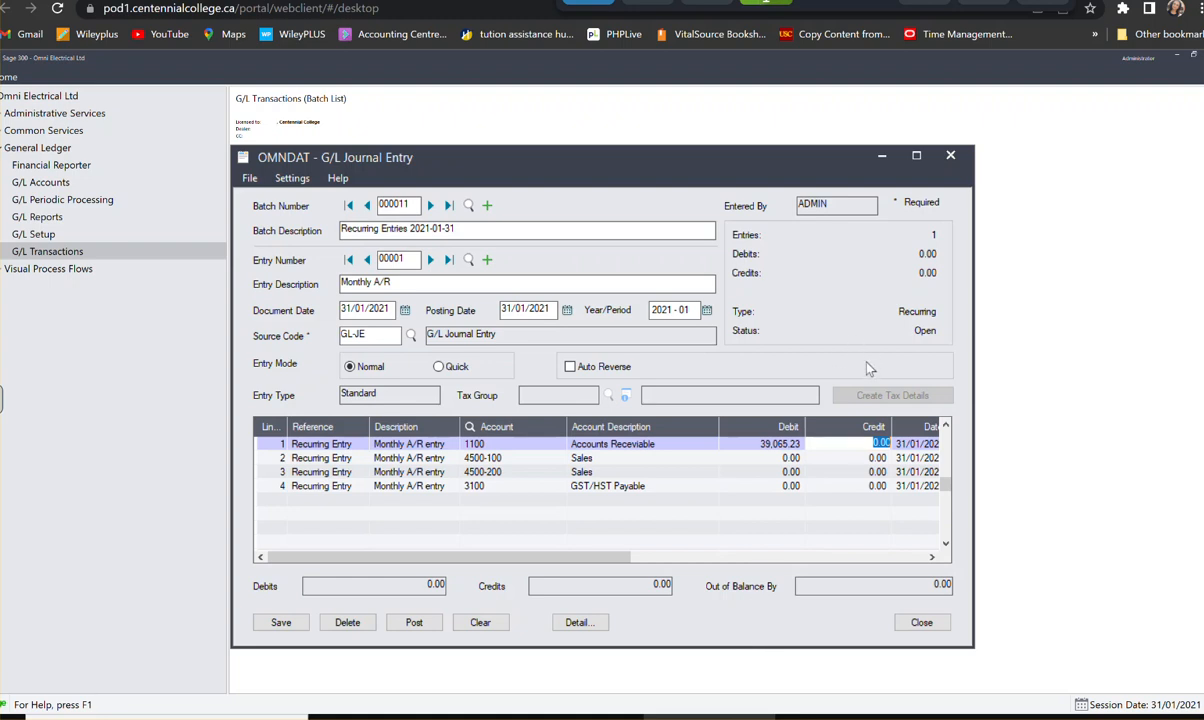
- Enter credits of 15,245 on the Sales line 4500-100 and 19,326 on the Sales line 4500-200
{"action": "left_click", "coordinate": [866, 458]}
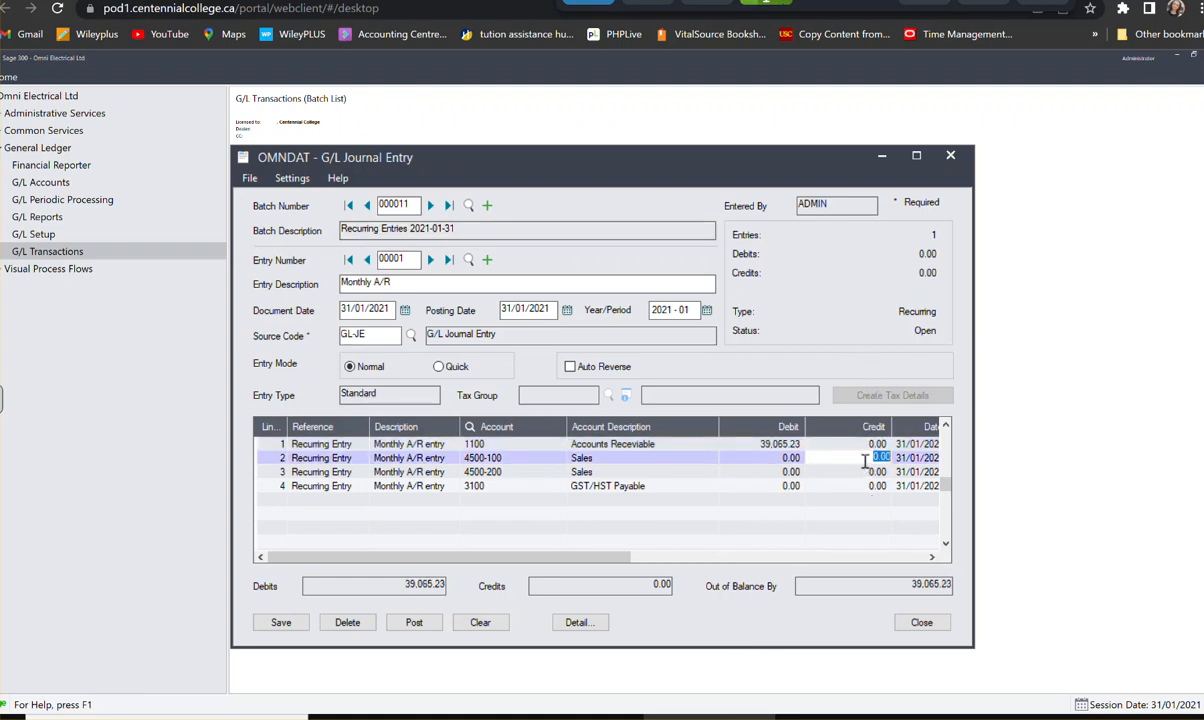
{"action": "type", "text": "15,245"}
{"action": "left_click", "coordinate": [866, 471]}
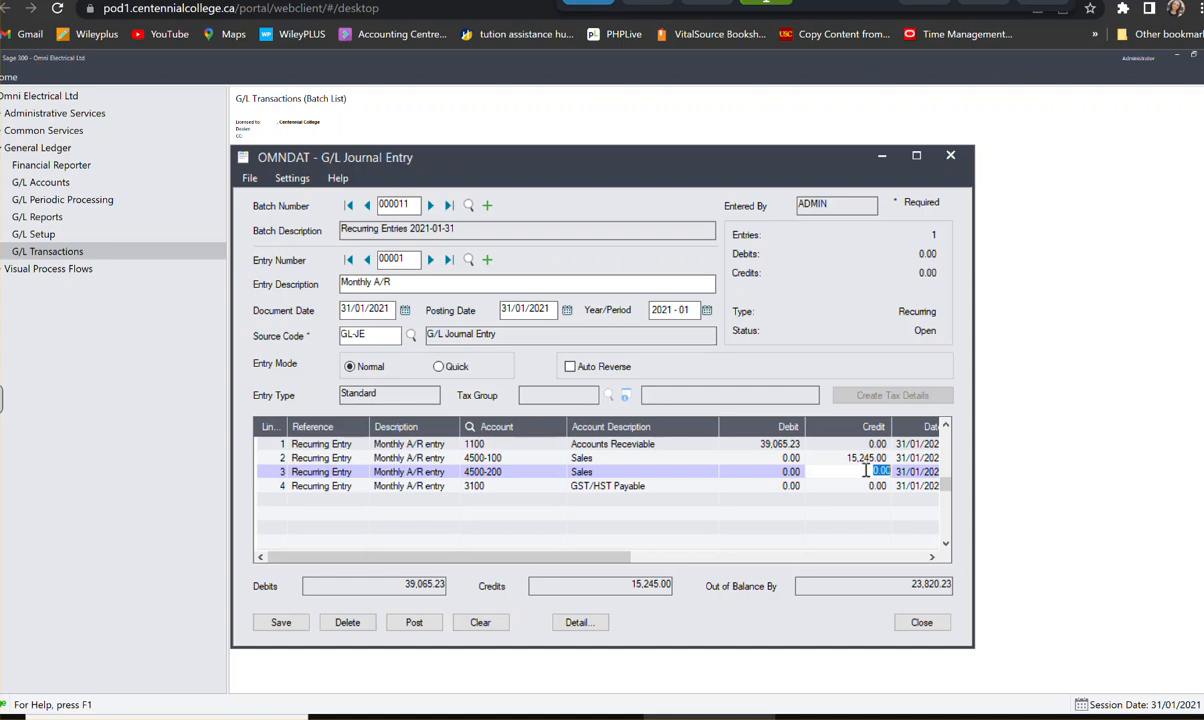
{"action": "type", "text": "19,326"}
- Enter a credit of 449.23 on the GST/HST Payable line, account 3100
{"action": "left_click", "coordinate": [860, 485]}
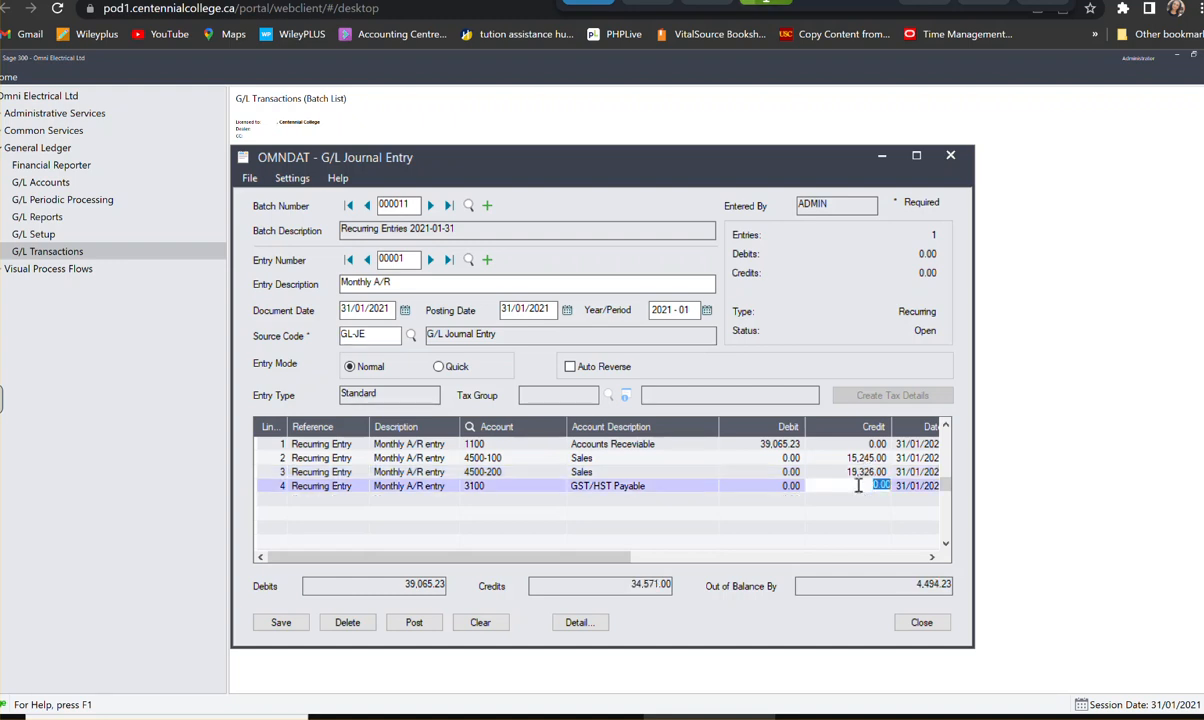
{"action": "type", "text": "4494"}
{"action": "key", "text": "BackSpace"}
{"action": "type", "text": ".23"}
{"action": "left_click", "coordinate": [815, 445]}
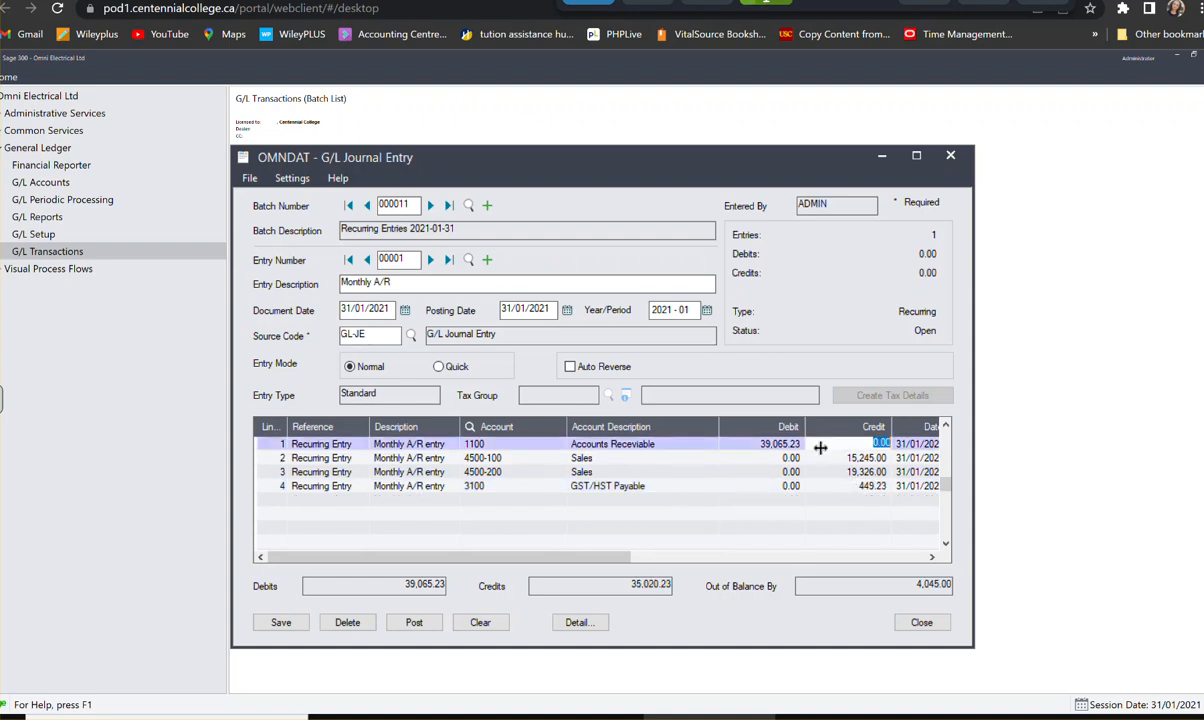
{"action": "left_click", "coordinate": [812, 472]}
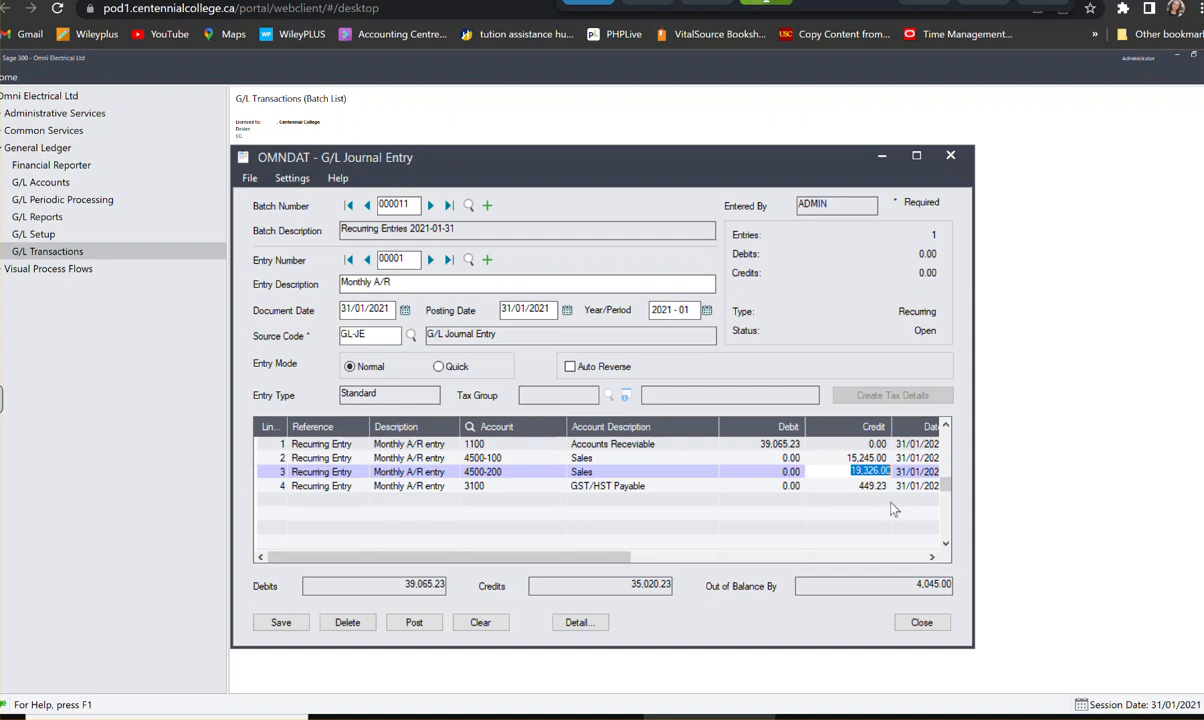
- Correct the GST/HST Payable credit to 4,494.23, and save and close the Monthly A/R entry
{"action": "left_click", "coordinate": [858, 485]}
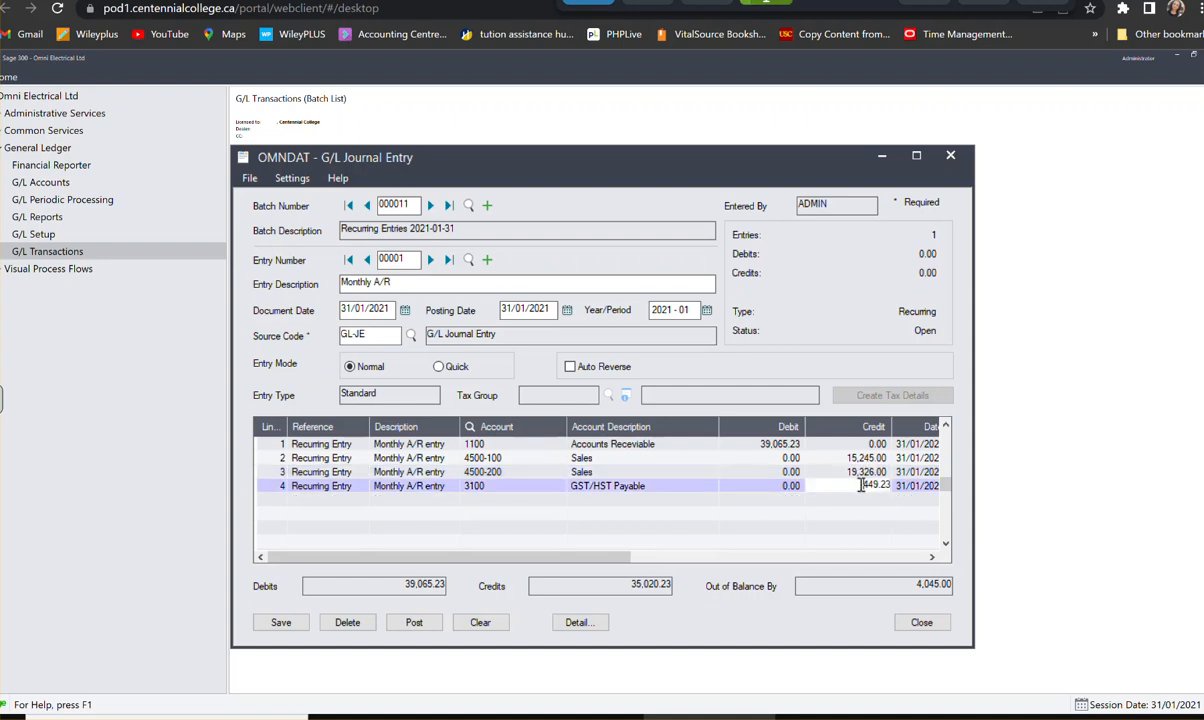
{"action": "type", "text": "4"}
{"action": "left_click", "coordinate": [872, 485]}
{"action": "key", "text": "BackSpace"}
{"action": "type", "text": "94"}
{"action": "key", "text": "Delete"}
{"action": "left_click", "coordinate": [665, 474]}
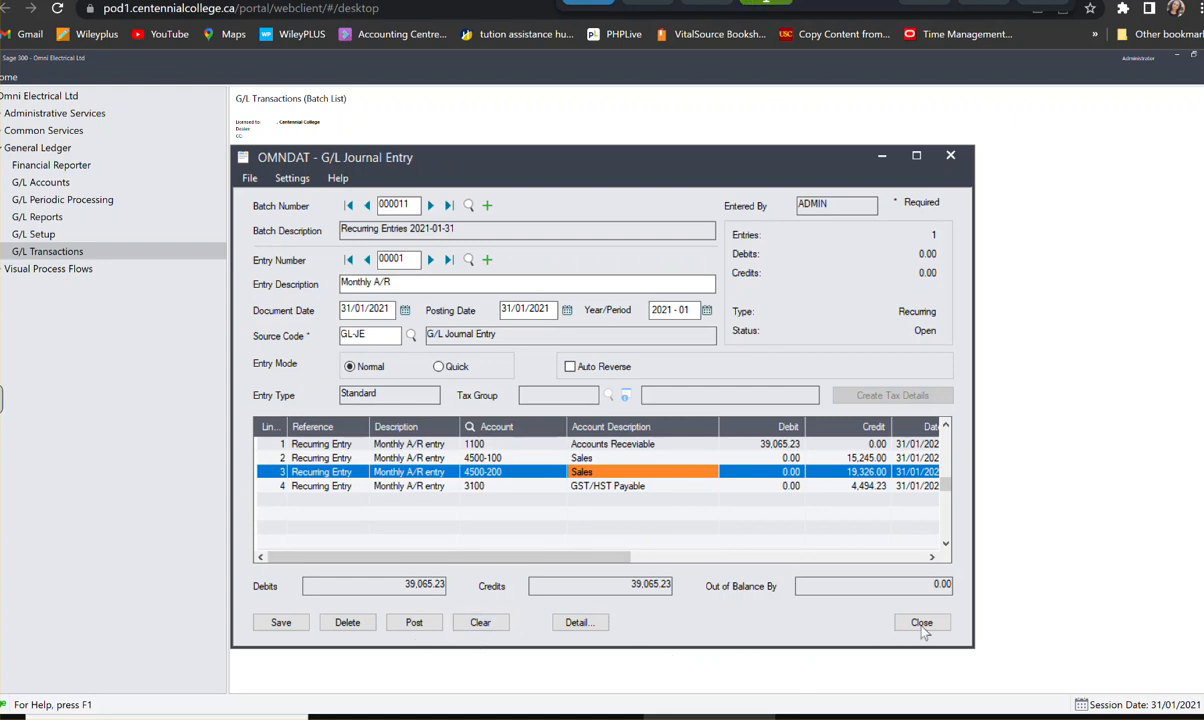
{"action": "left_click", "coordinate": [281, 625]}
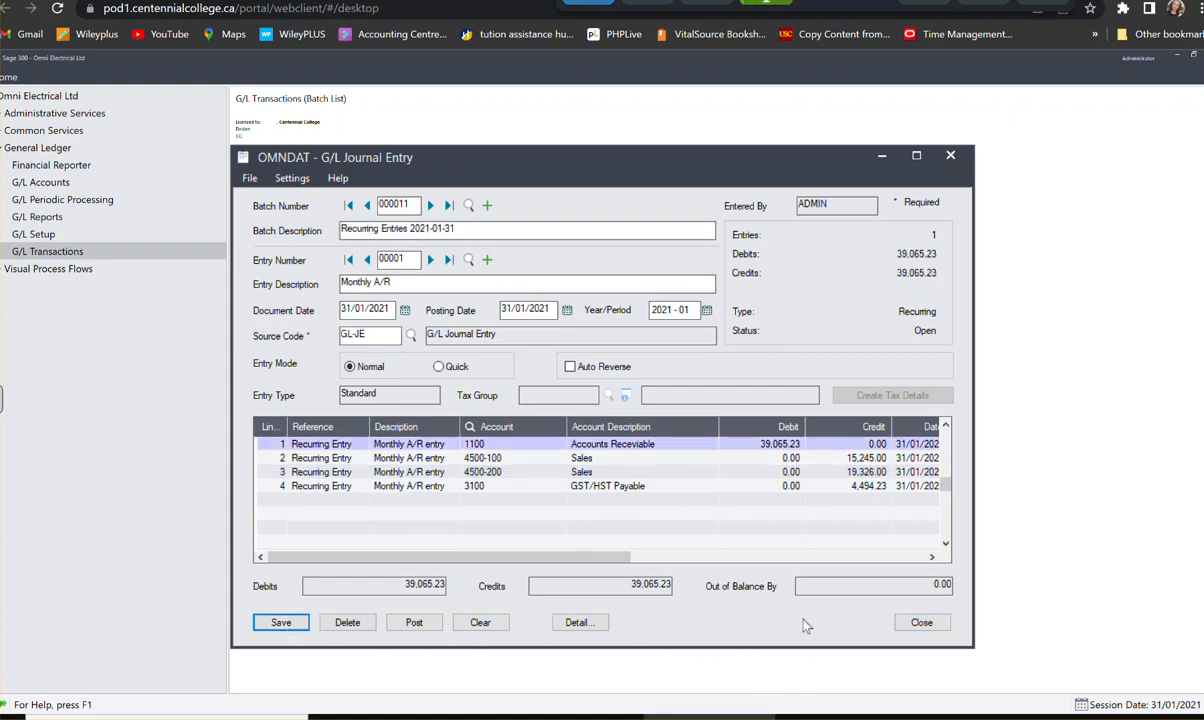
{"action": "left_click", "coordinate": [937, 622]}
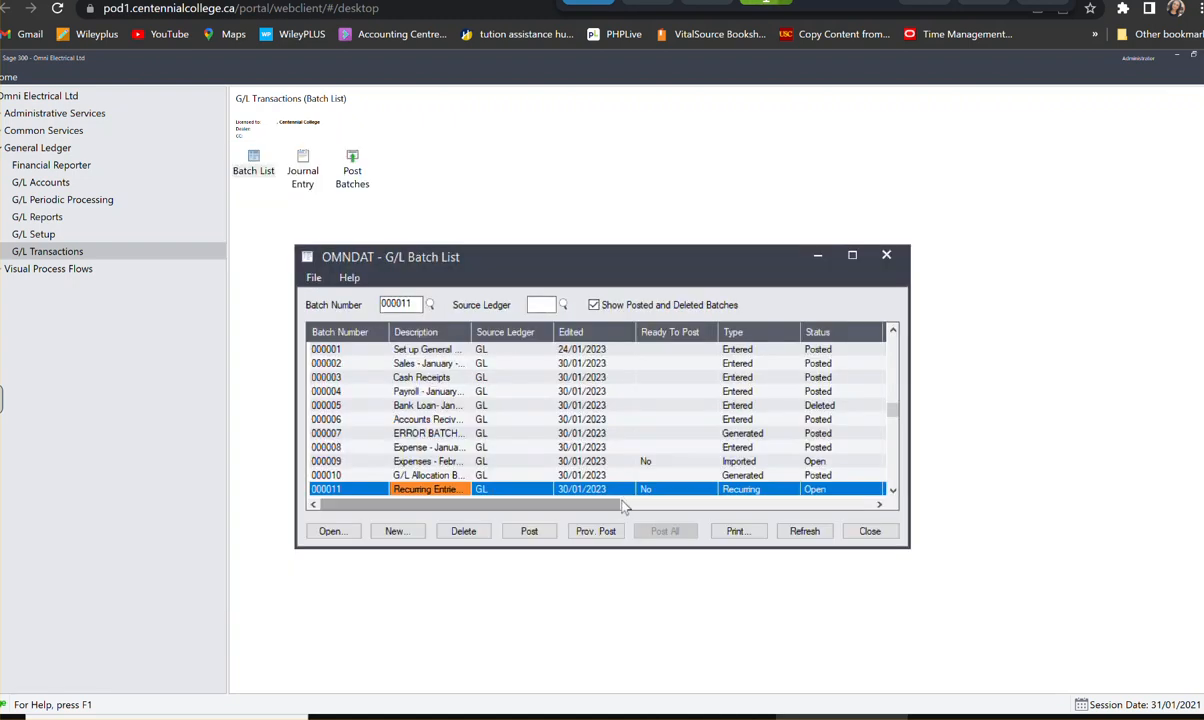
- Print the batch listing report for recurring batch 000011, and close the preview and the report form
{"action": "left_click_drag", "start_coordinate": [617, 505], "coordinate": [740, 507]}
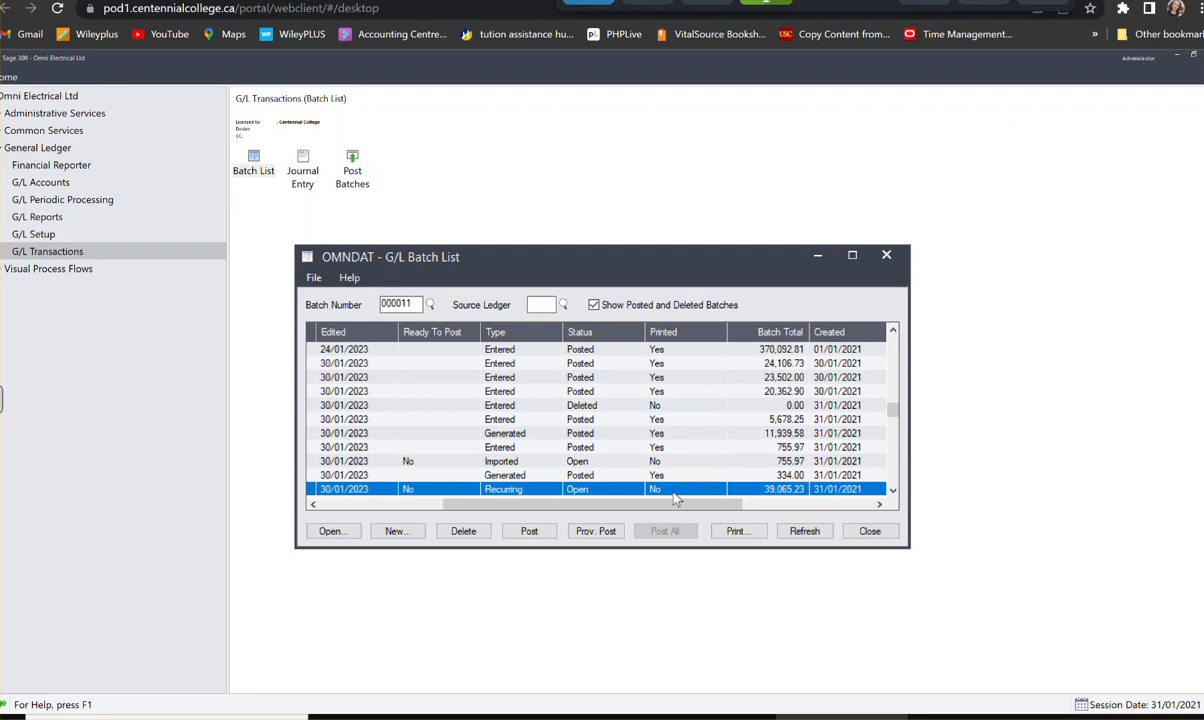
{"action": "left_click", "coordinate": [737, 531]}
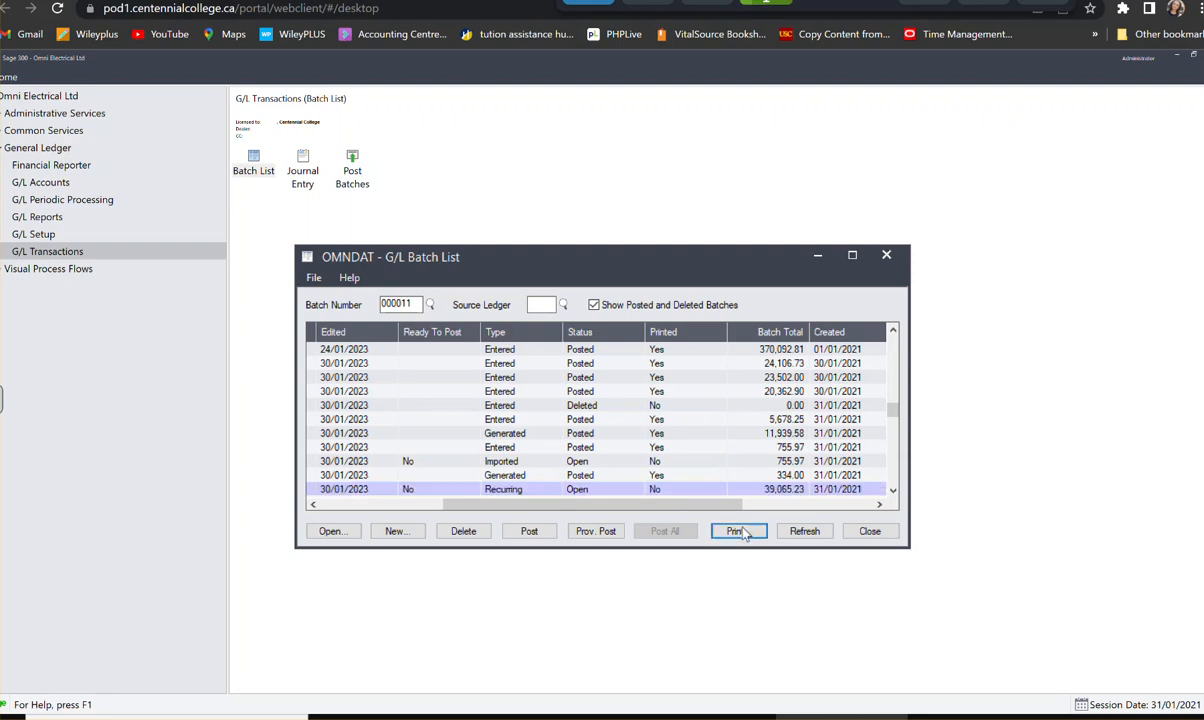
{"action": "left_click", "coordinate": [478, 590]}
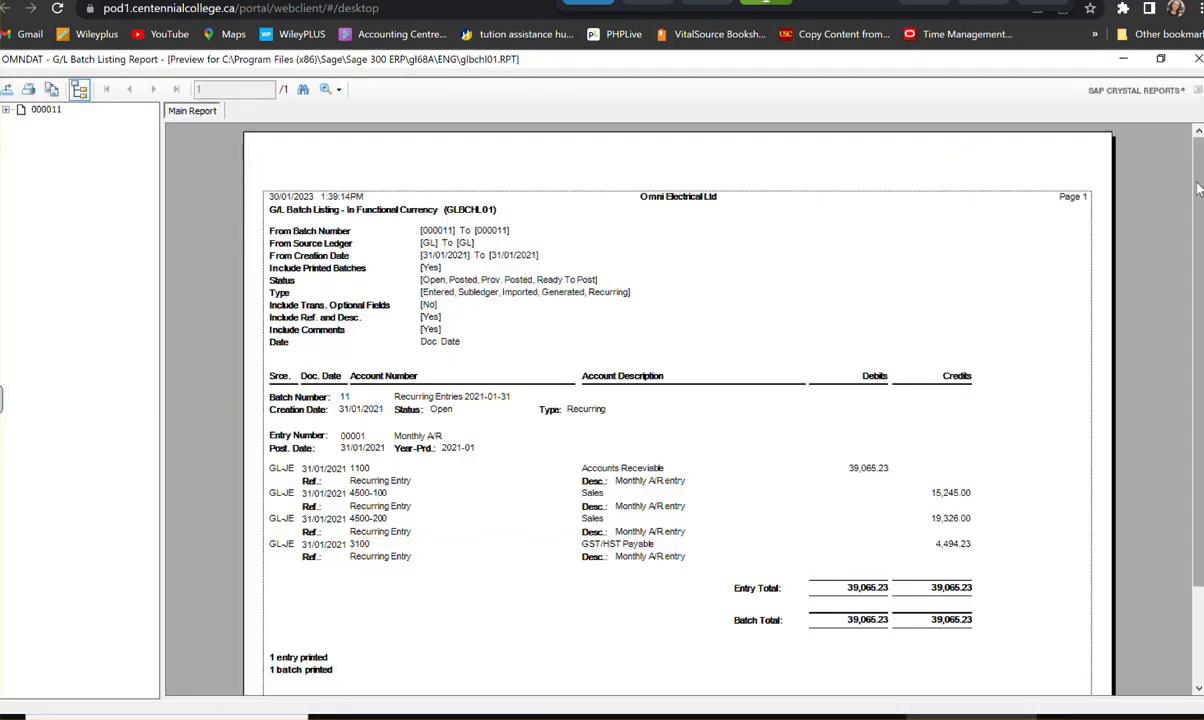
{"action": "left_click", "coordinate": [1199, 59]}
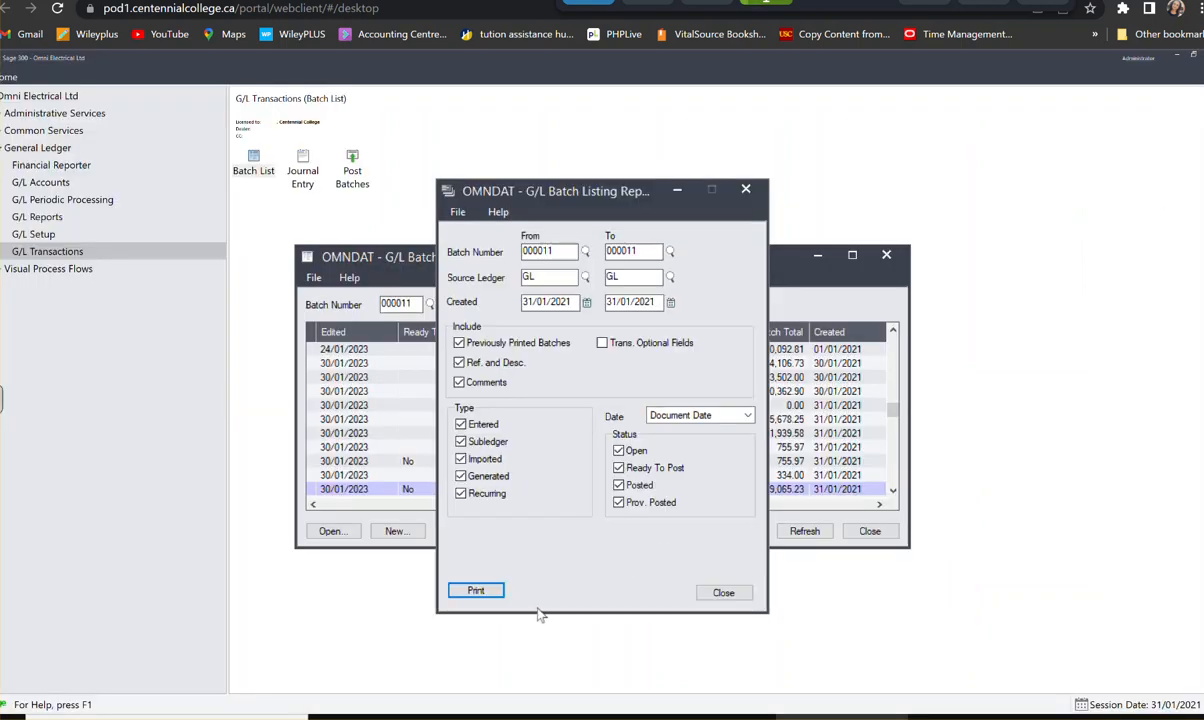
{"action": "left_click", "coordinate": [723, 592]}
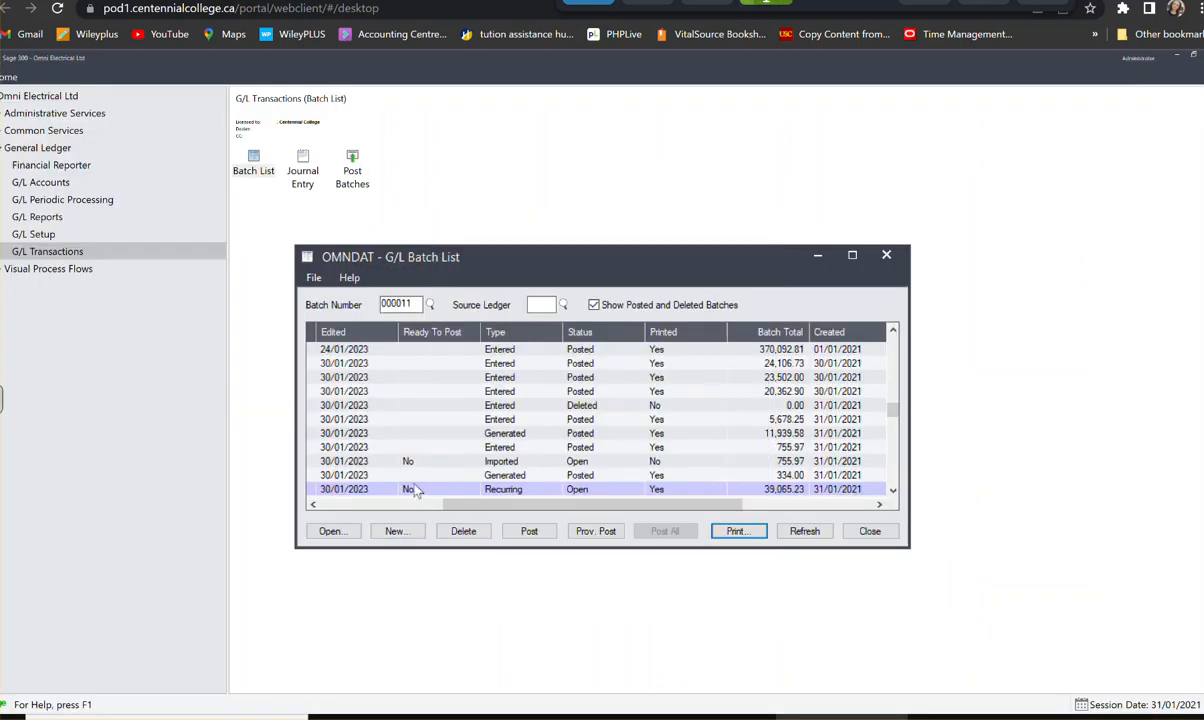
- Mark recurring batch 000011 as ready to post, post it, and close the Batch List
{"action": "left_click", "coordinate": [418, 489]}
{"action": "left_click", "coordinate": [418, 489]}
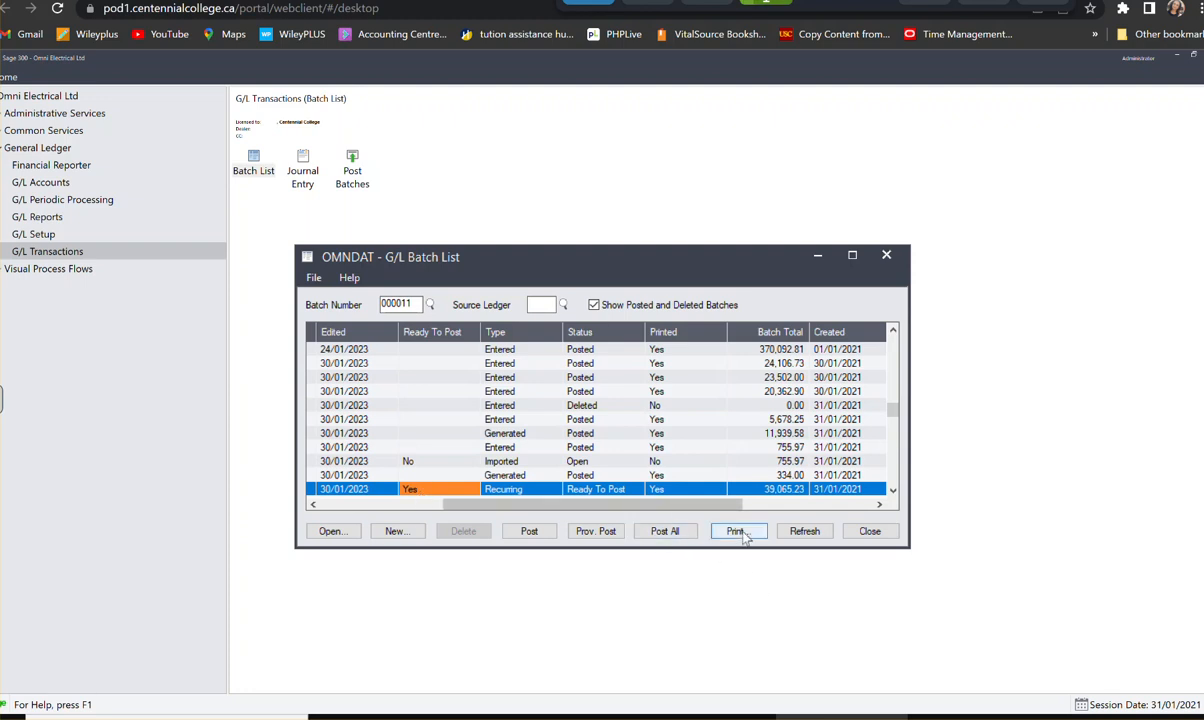
{"action": "left_click", "coordinate": [542, 536]}
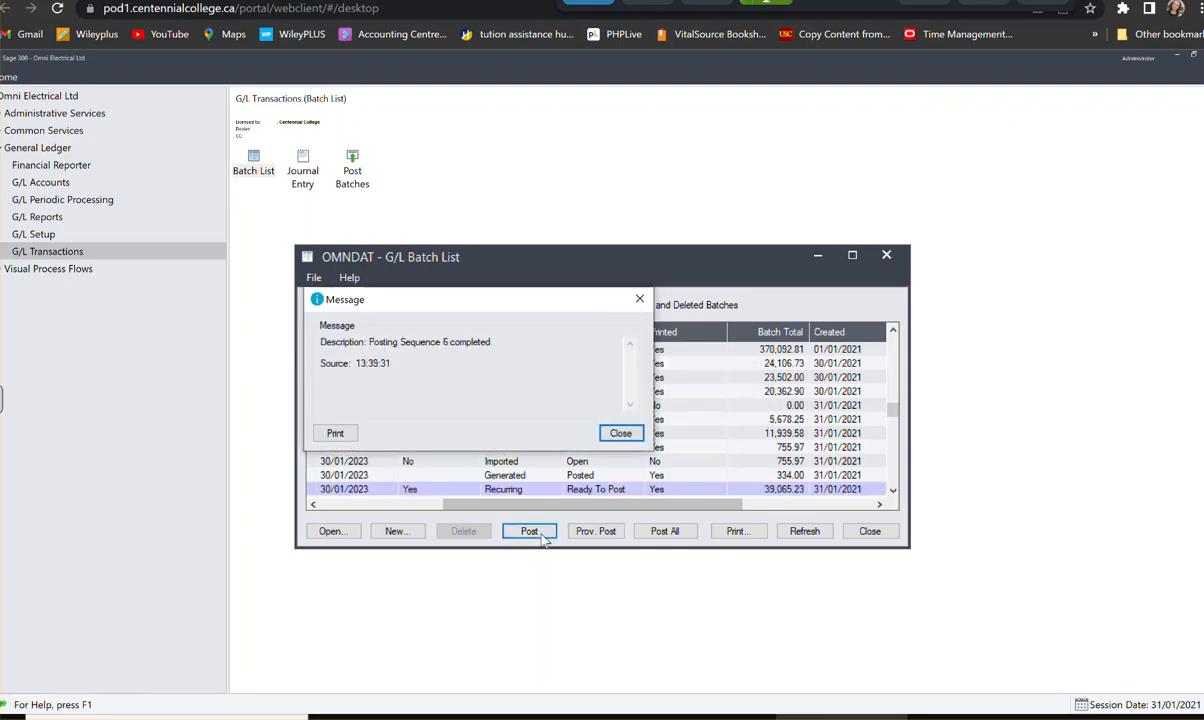
{"action": "left_click", "coordinate": [621, 434]}
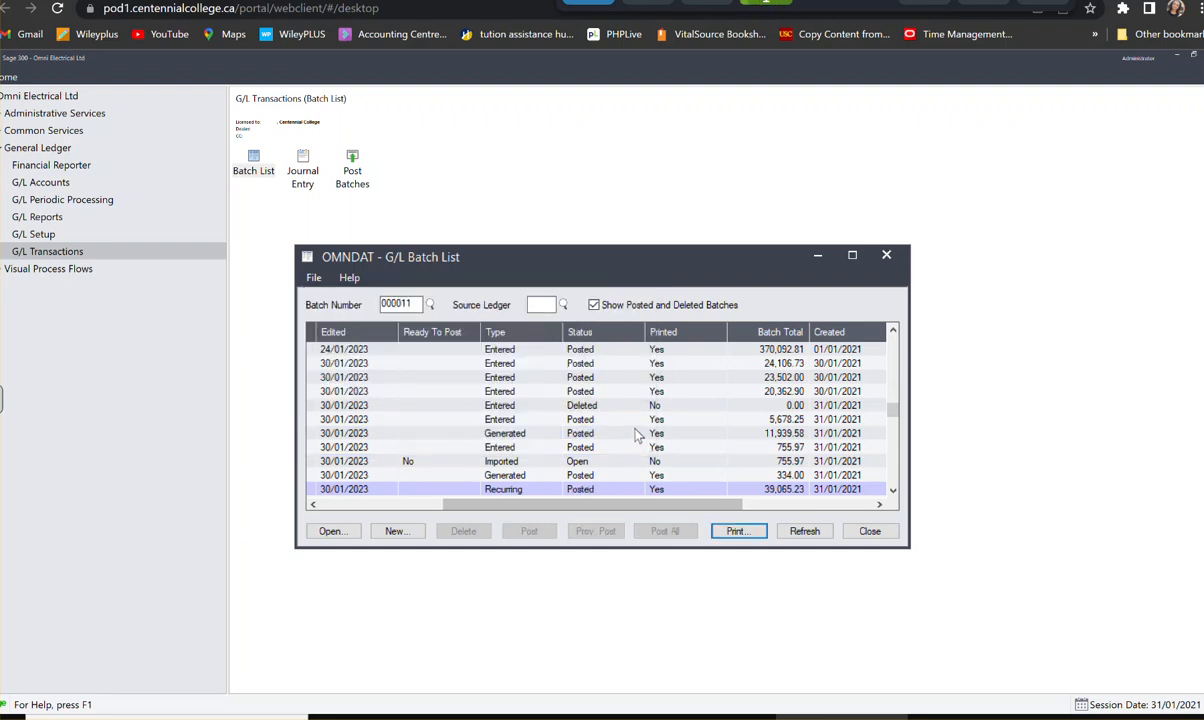
{"action": "left_click", "coordinate": [899, 259]}
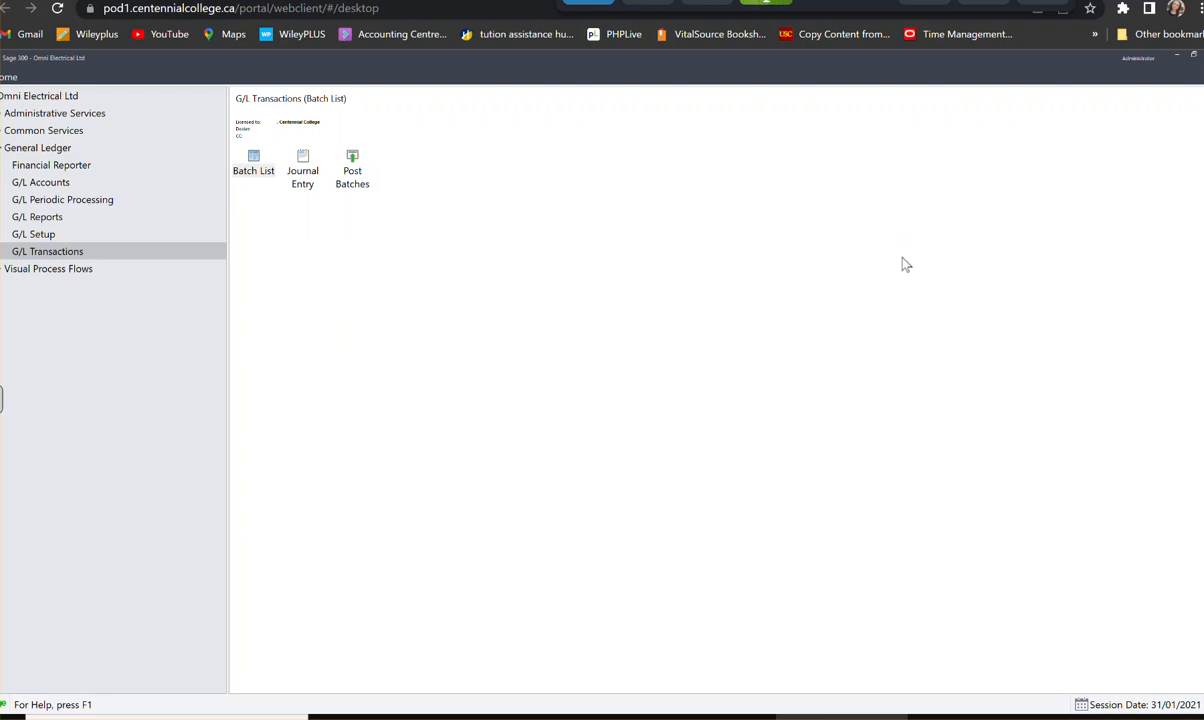
- Create a new G/L Journal Entry batch with the batch description "Petty Cash Jouranl Entry"
{"action": "left_click", "coordinate": [305, 170]}
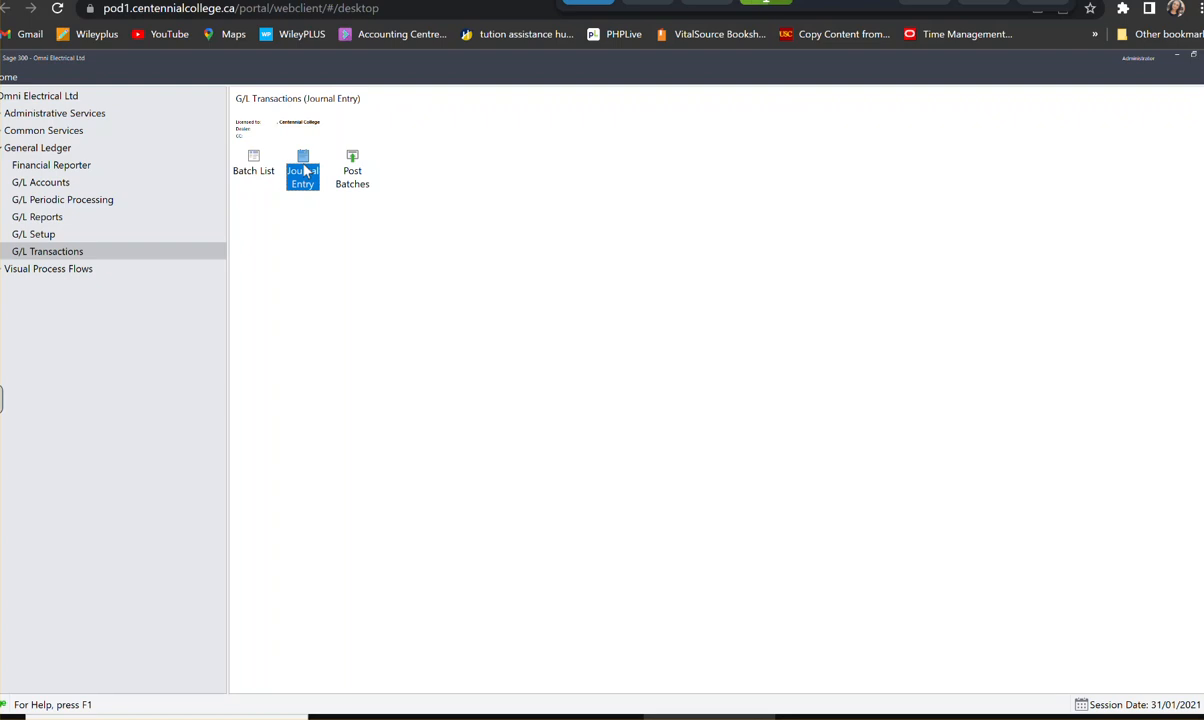
{"action": "double_click", "coordinate": [305, 170]}
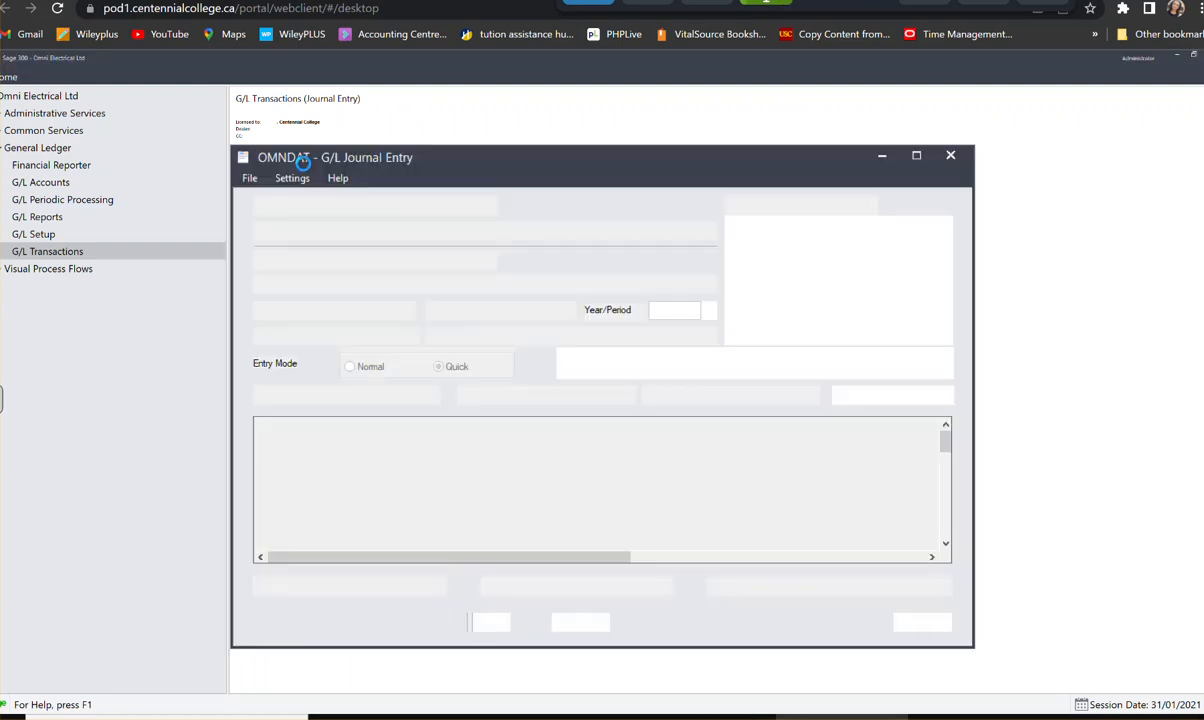
{"action": "left_click", "coordinate": [488, 206]}
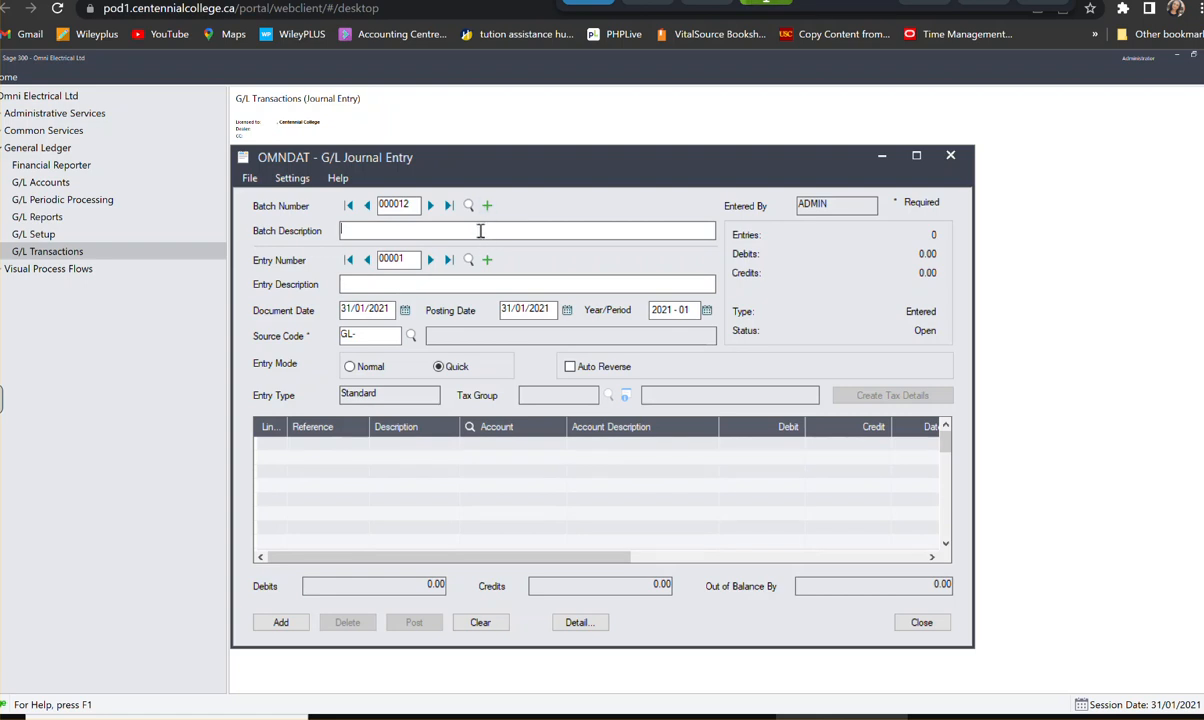
{"action": "type", "text": "Petty CAsh"}
{"action": "key", "text": "BackSpace"}
{"action": "key", "text": "BackSpace"}
{"action": "key", "text": "BackSpace"}
{"action": "key", "text": "BackSpace"}
{"action": "type", "text": "ash Jouranl Entry ry"}
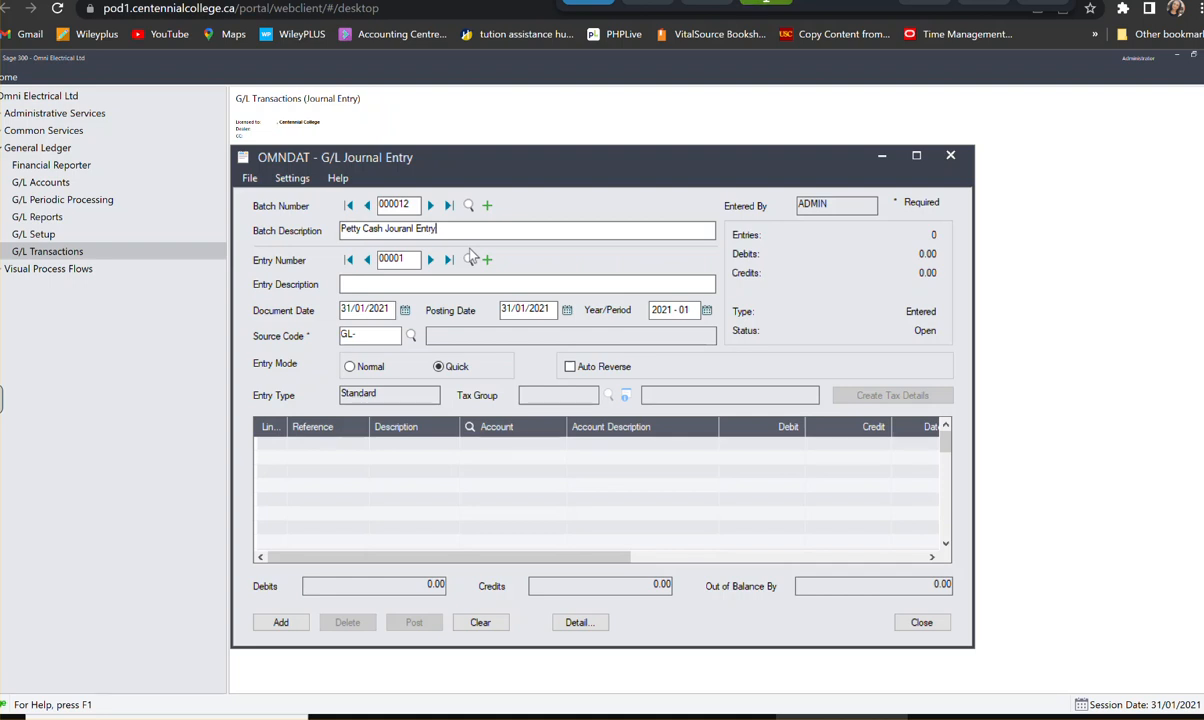
- Enter "Replensih petty cash" as the entry description of the petty cash batch's first entry
{"action": "left_click", "coordinate": [377, 283]}
{"action": "type", "text": "RE"}
{"action": "key", "text": "BackSpace"}
{"action": "type", "text": "eplen"}
{"action": "key", "text": "BackSpace"}
{"action": "key", "text": "BackSpace"}
{"action": "type", "text": "ensih petty cash"}
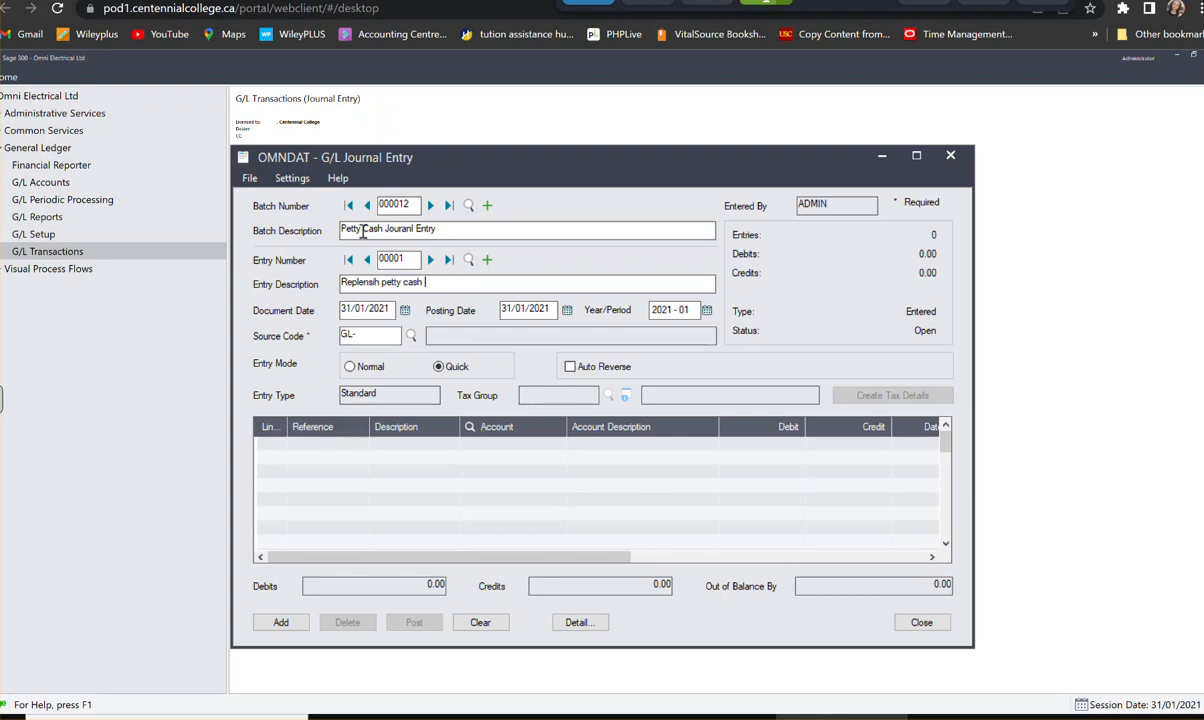
- Look up the source codes and assign GL-JE, G/L Journal Entry, to the petty cash entry
{"action": "left_click", "coordinate": [372, 333]}
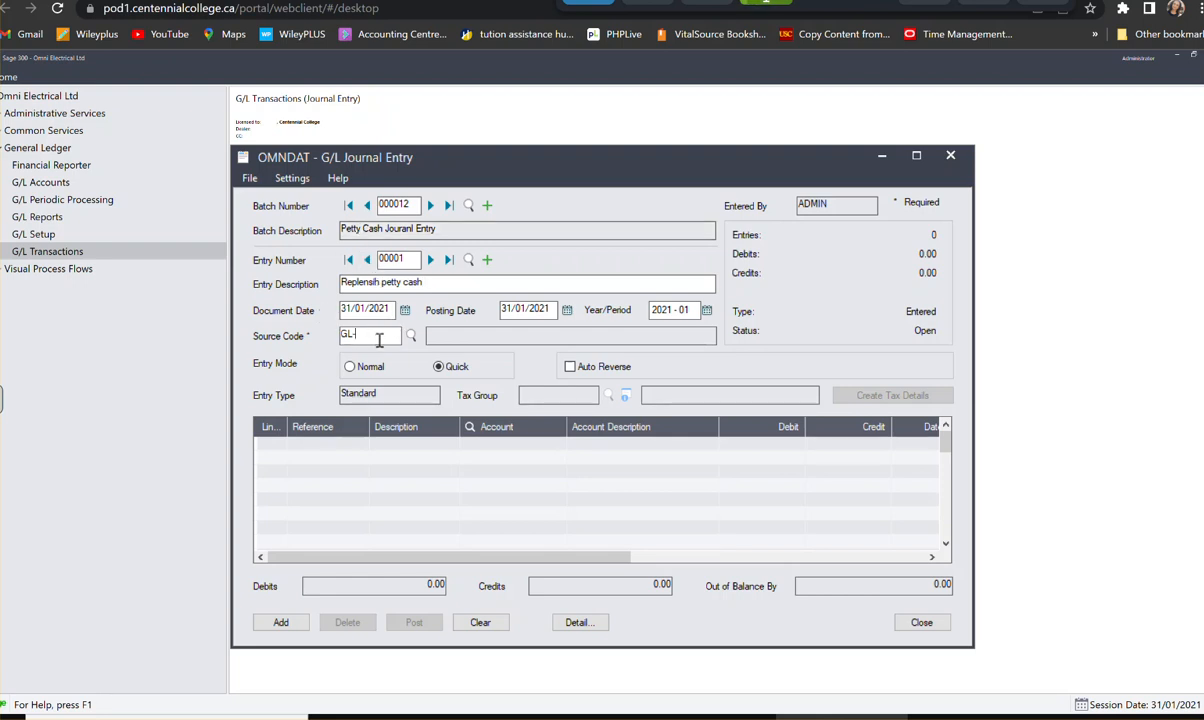
{"action": "left_click", "coordinate": [410, 336]}
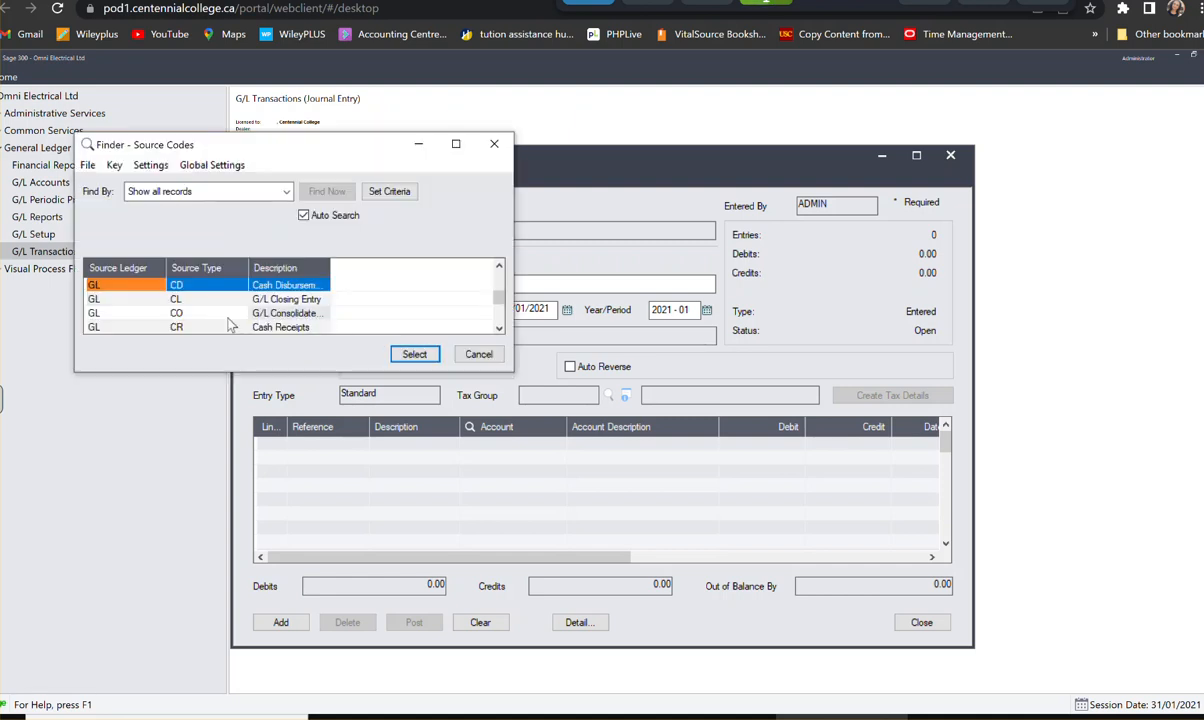
{"action": "key", "text": "Down"}
{"action": "key", "text": "Down"}
{"action": "key", "text": "Down"}
{"action": "key", "text": "Down"}
{"action": "key", "text": "Down"}
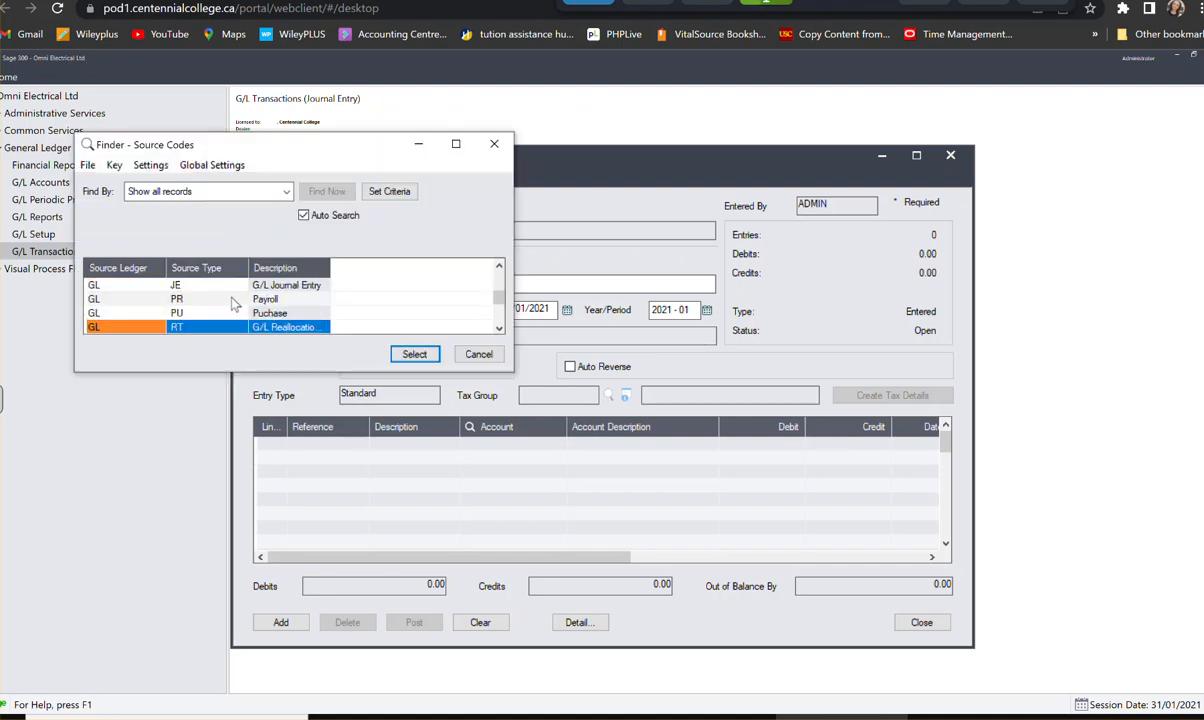
{"action": "left_click", "coordinate": [270, 287]}
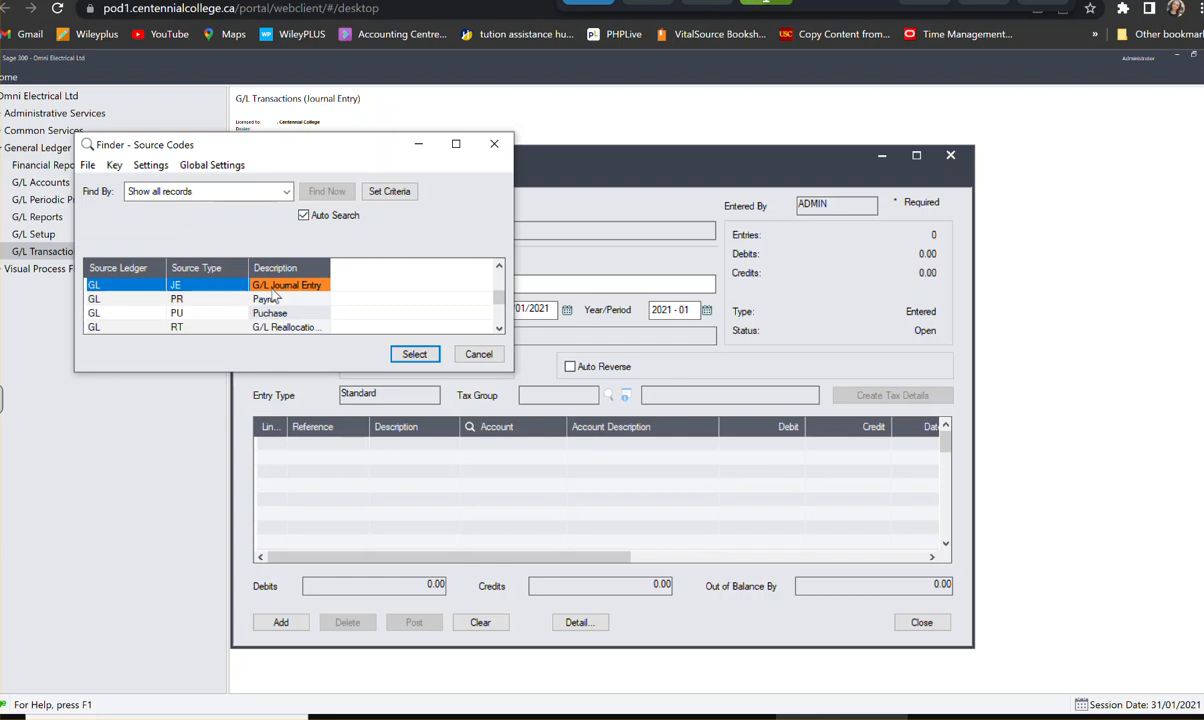
{"action": "left_click", "coordinate": [414, 352]}
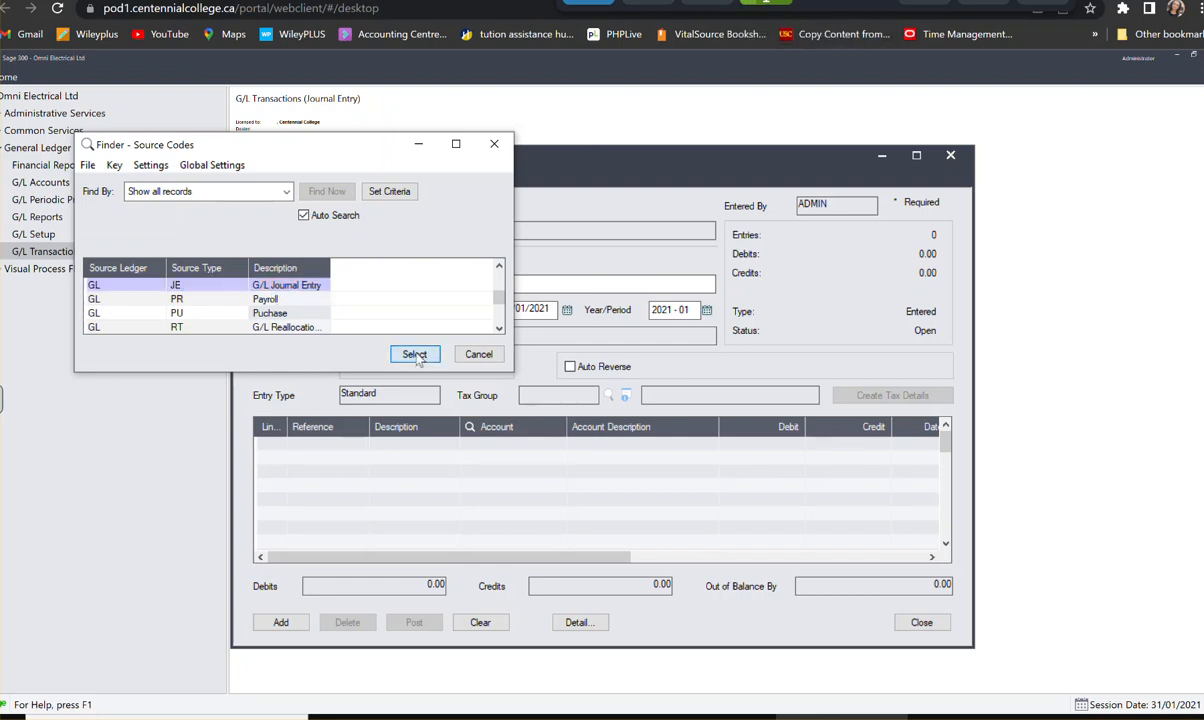
- Add a first detail line with the reference "Cash" and the description "REplenish Petty cash"
{"action": "left_click", "coordinate": [277, 446]}
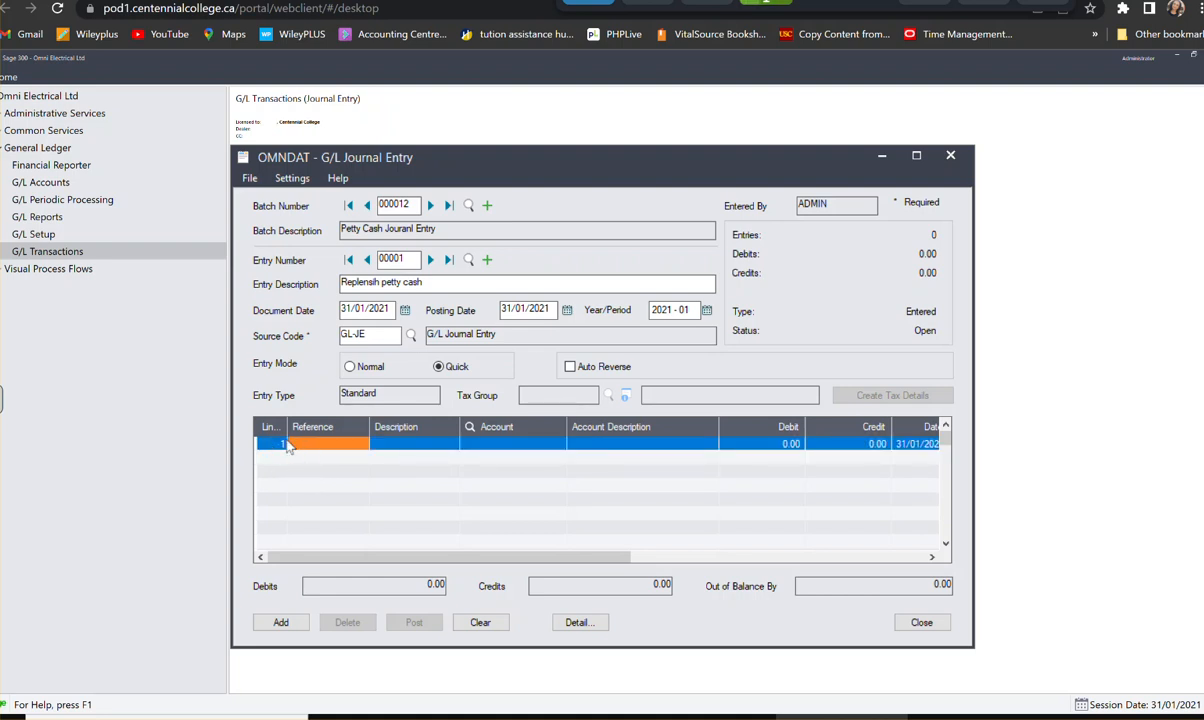
{"action": "left_click", "coordinate": [287, 447]}
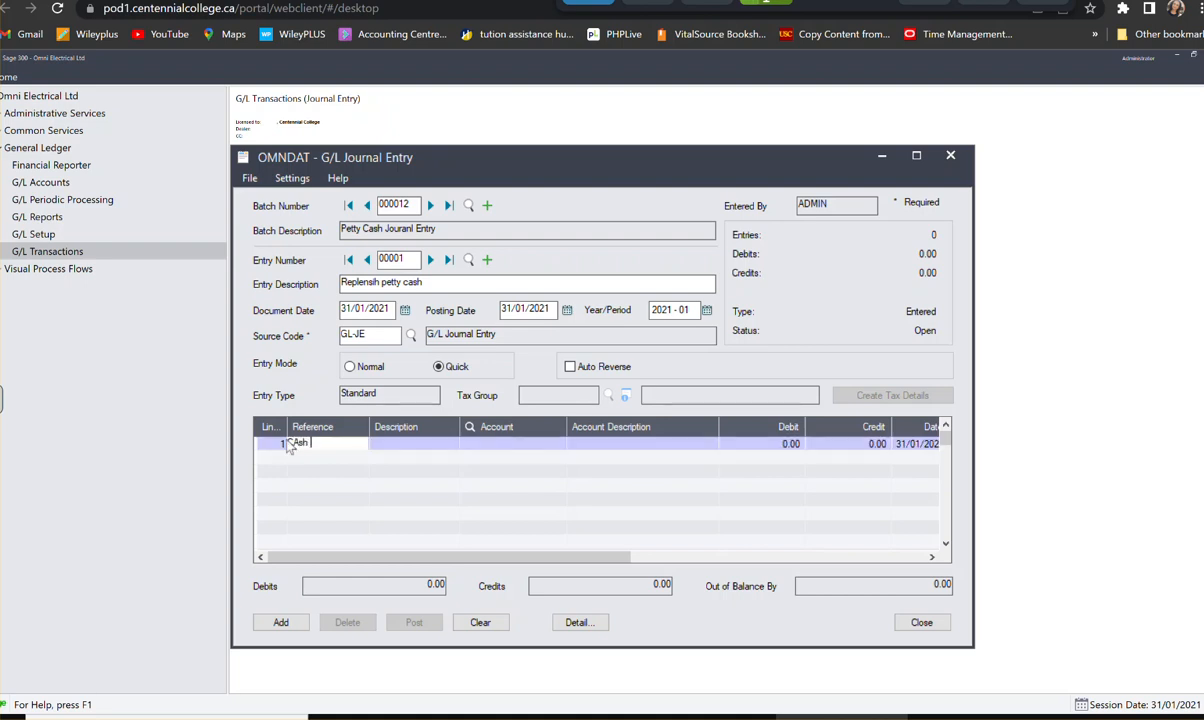
{"action": "type", "text": "Cas"}
{"action": "key", "text": "Tab"}
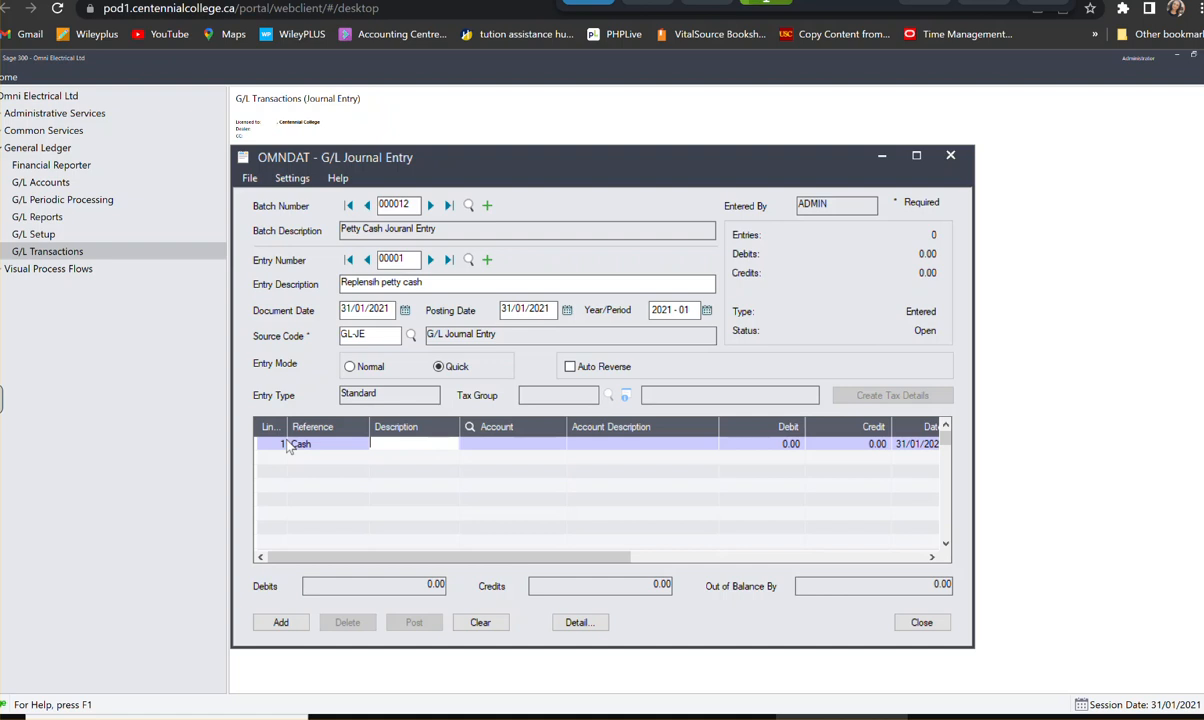
{"action": "type", "text": "REplish"}
{"action": "key", "text": "BackSpace"}
{"action": "type", "text": "enish Petty cash"}
{"action": "key", "text": "Tab"}
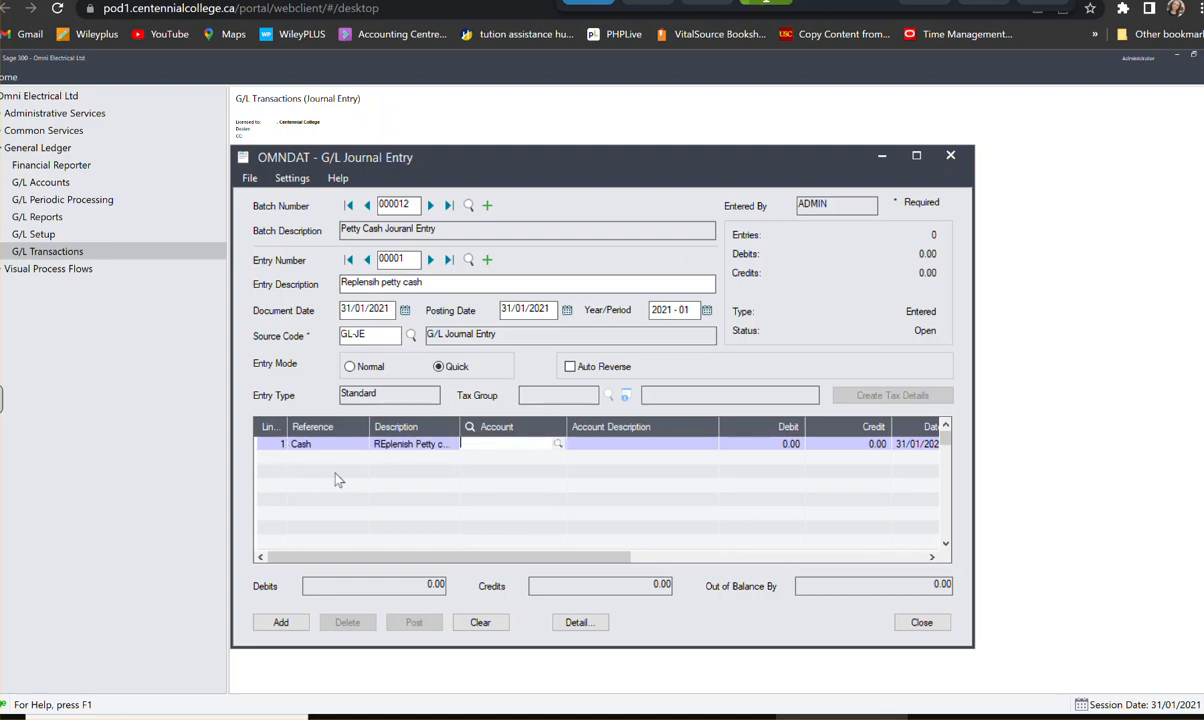
- Assign account 1030, Petty Cash, to the first detail line and enter a debit of 175
{"action": "type", "text": "10"}
{"action": "type", "text": "2"}
{"action": "type", "text": "0"}
{"action": "key", "text": "Tab"}
{"action": "type", "text": "17"}
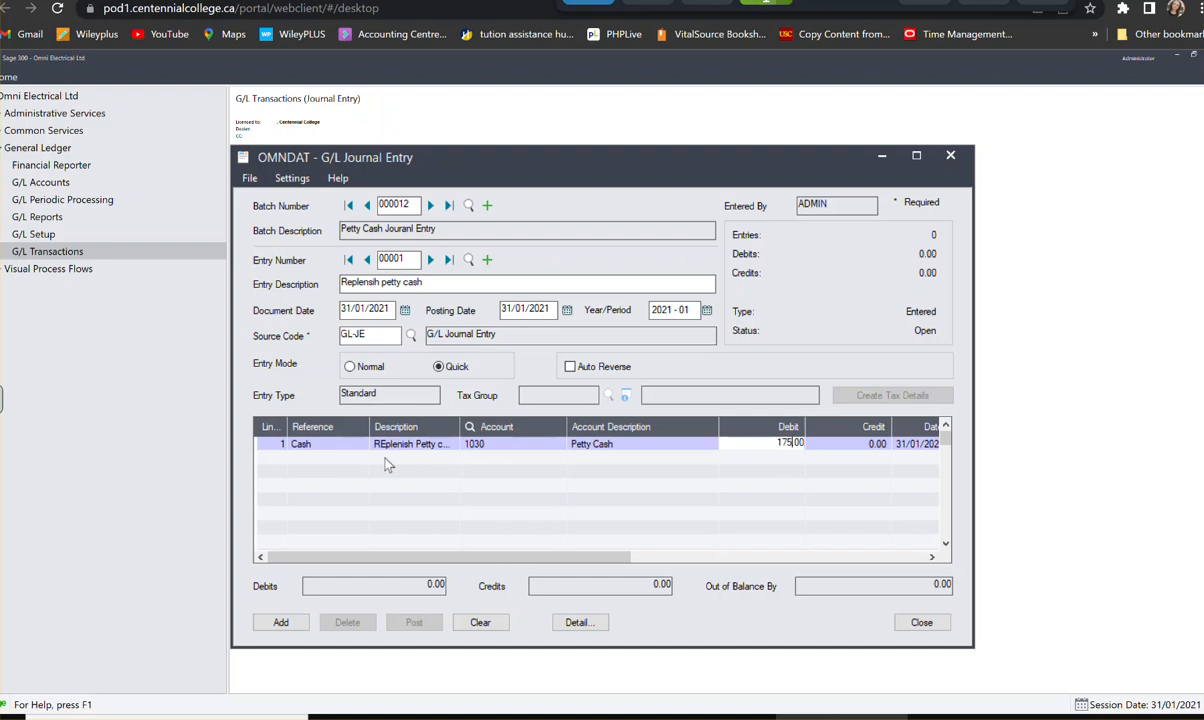
{"action": "type", "text": "5"}
{"action": "key", "text": "Tab"}
{"action": "key", "text": "Tab"}
{"action": "key", "text": "Tab"}
{"action": "key", "text": "Tab"}
{"action": "key", "text": "Tab"}
{"action": "key", "text": "Tab"}
{"action": "key", "text": "Tab"}
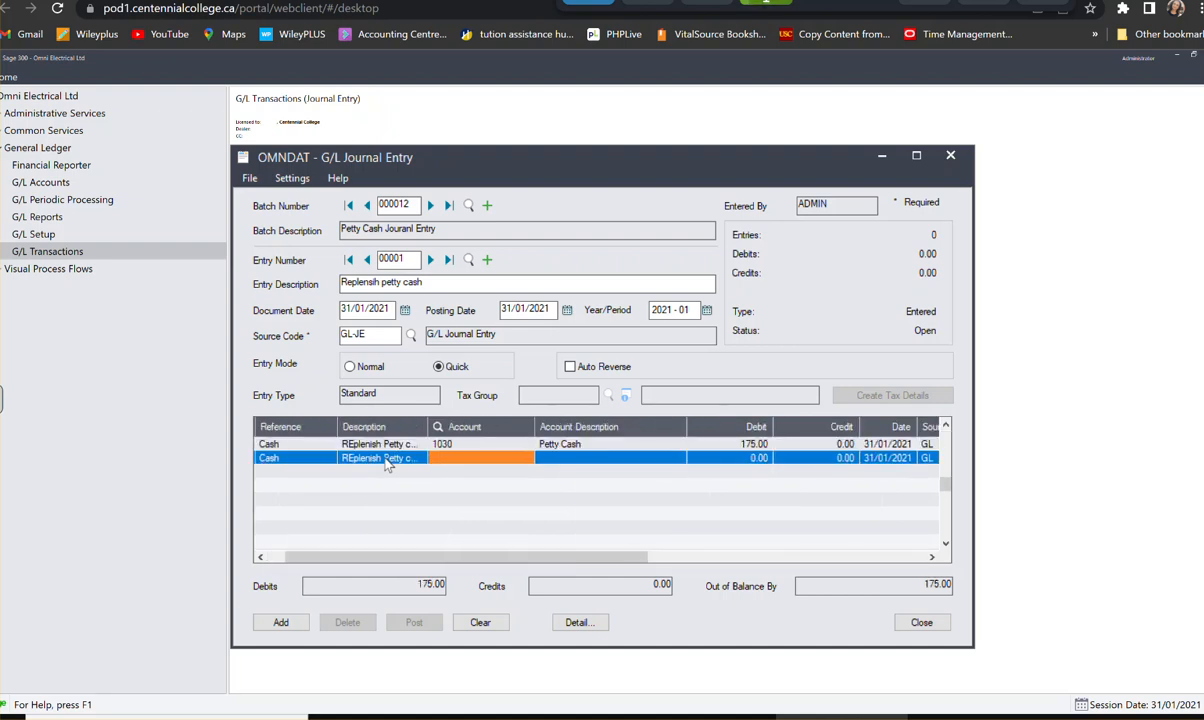
- Add a second detail line crediting account 1000, Bank Chequing, with 175, save the petty cash entry and close the journal entry window
{"action": "type", "text": "1000"}
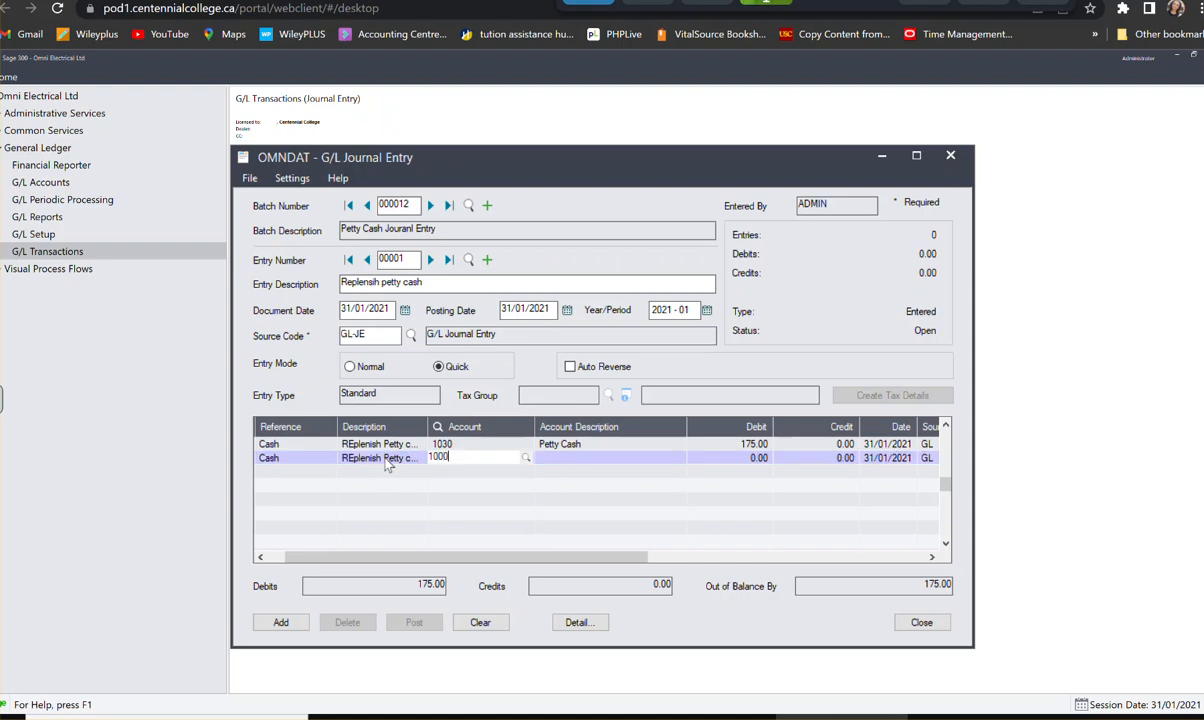
{"action": "key", "text": "Tab"}
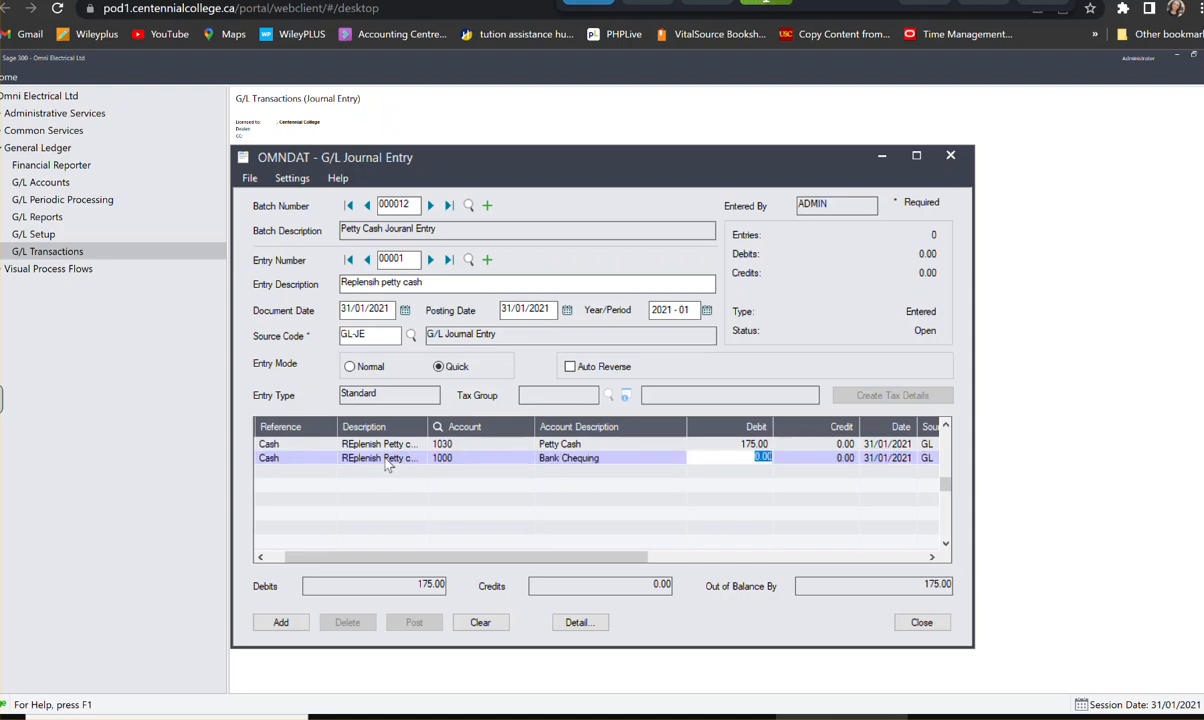
{"action": "key", "text": "Tab"}
{"action": "type", "text": "175"}
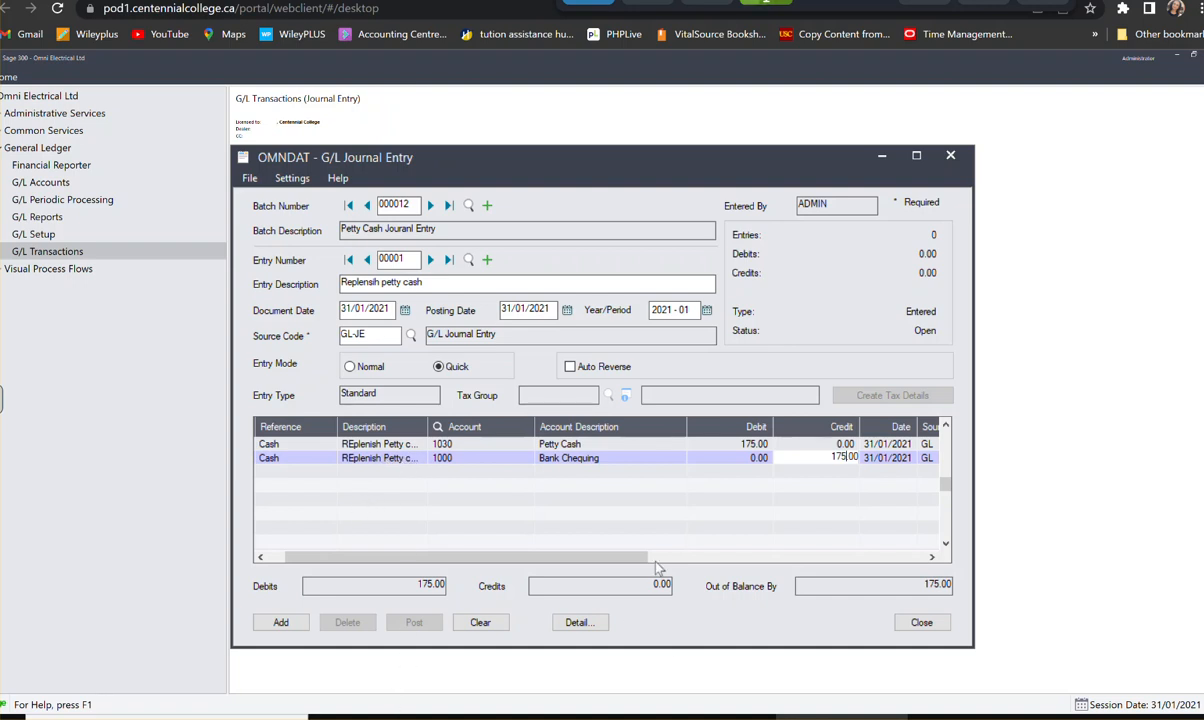
{"action": "key", "text": "Return"}
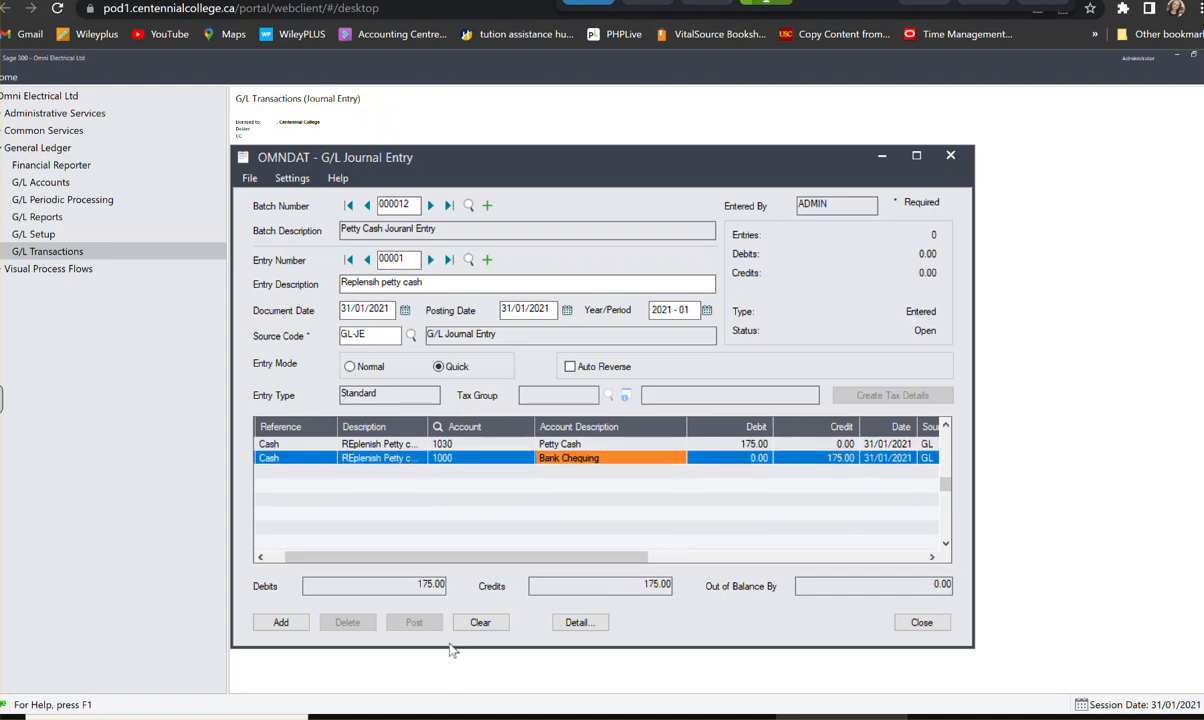
{"action": "left_click", "coordinate": [287, 623]}
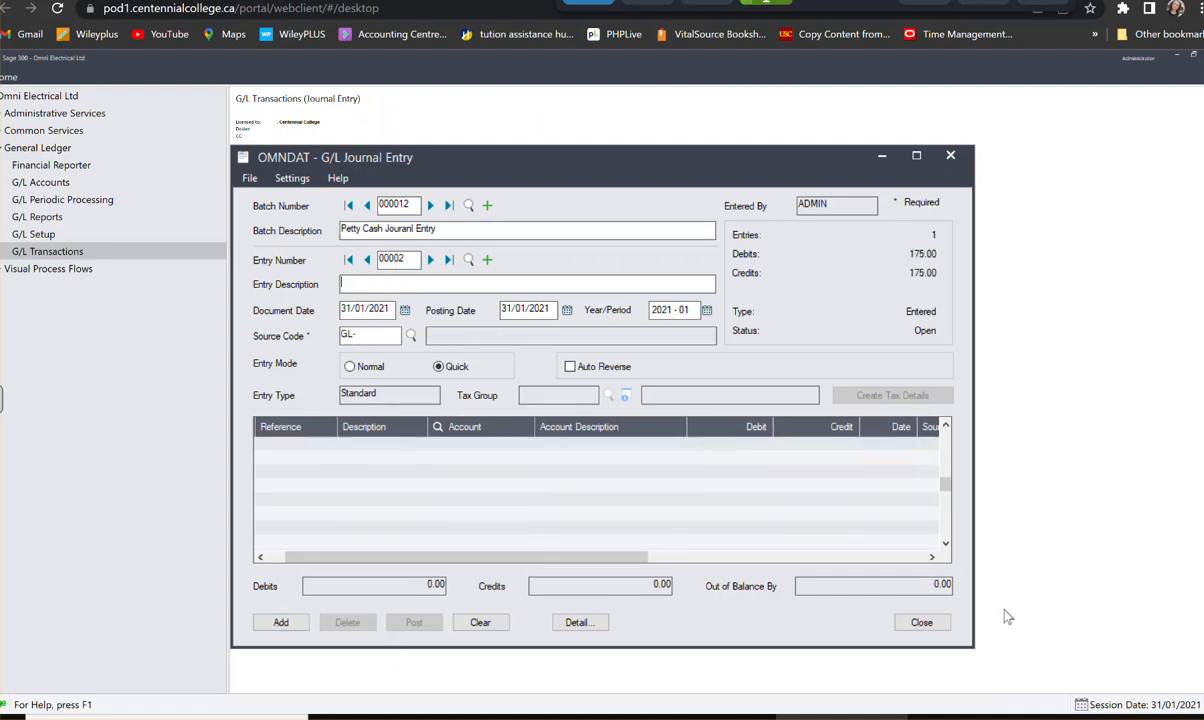
{"action": "left_click", "coordinate": [926, 622]}
- Print the batch listing report for petty cash batch 000012 from the G/L batch list and close the report
{"action": "left_click", "coordinate": [253, 162]}
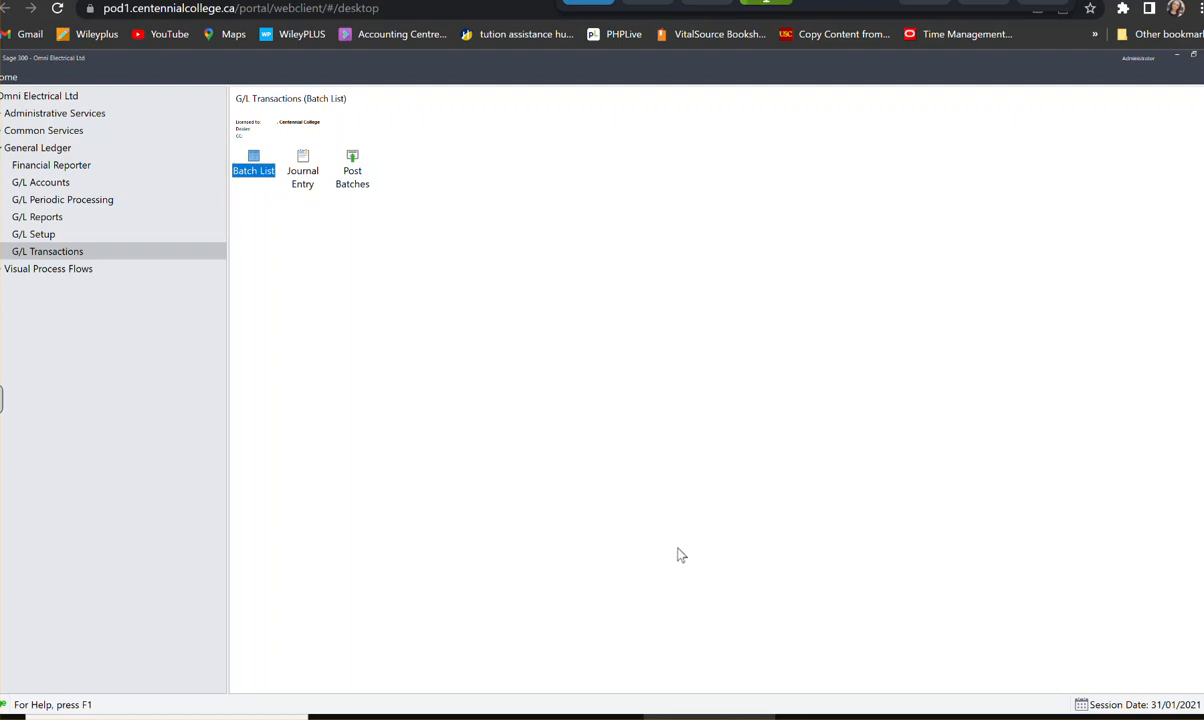
{"action": "double_click", "coordinate": [252, 174]}
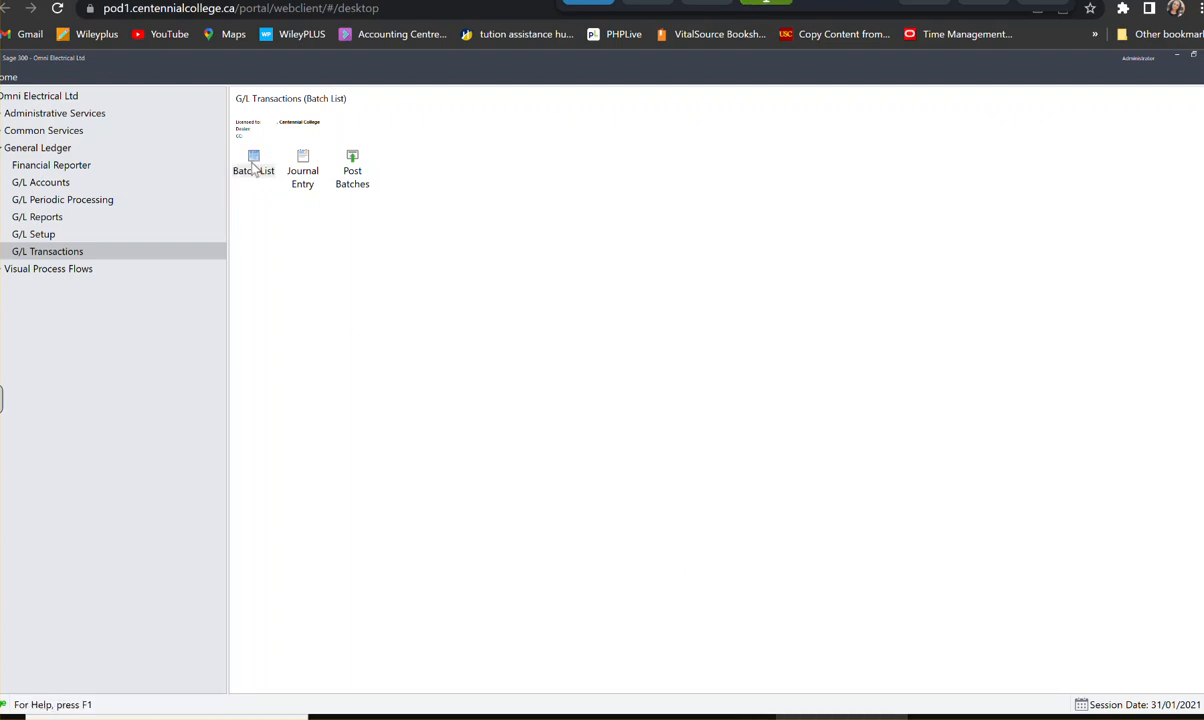
{"action": "left_click", "coordinate": [575, 493]}
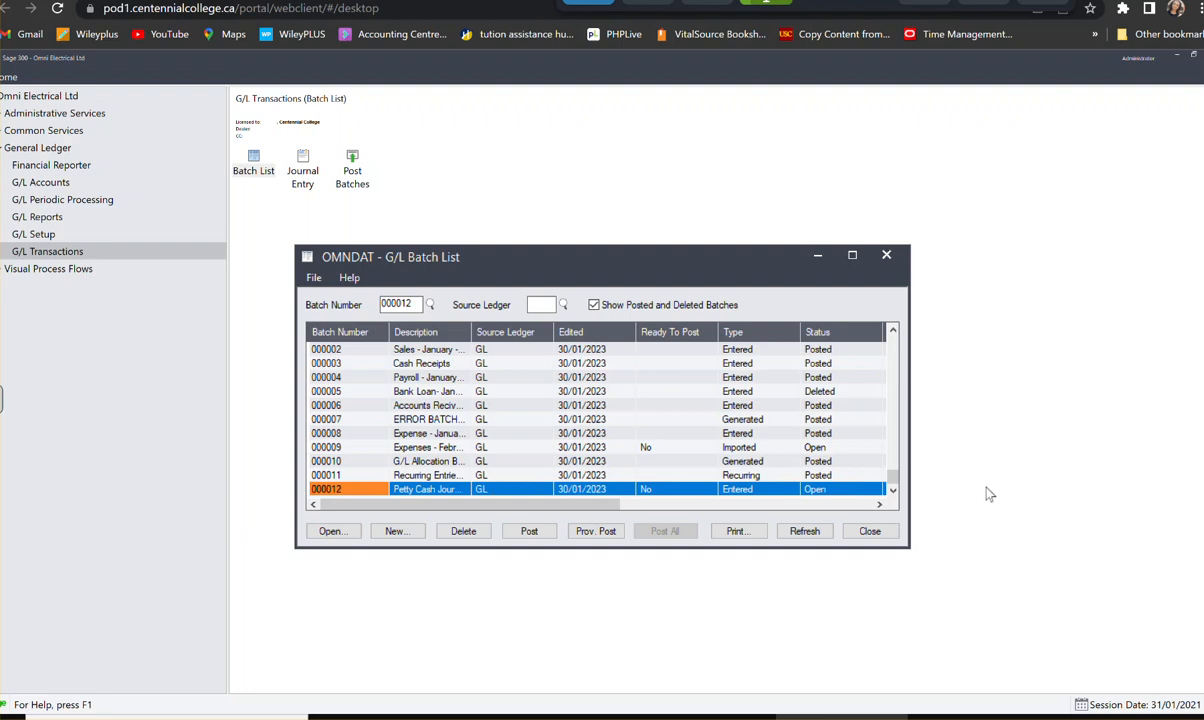
{"action": "left_click", "coordinate": [676, 490]}
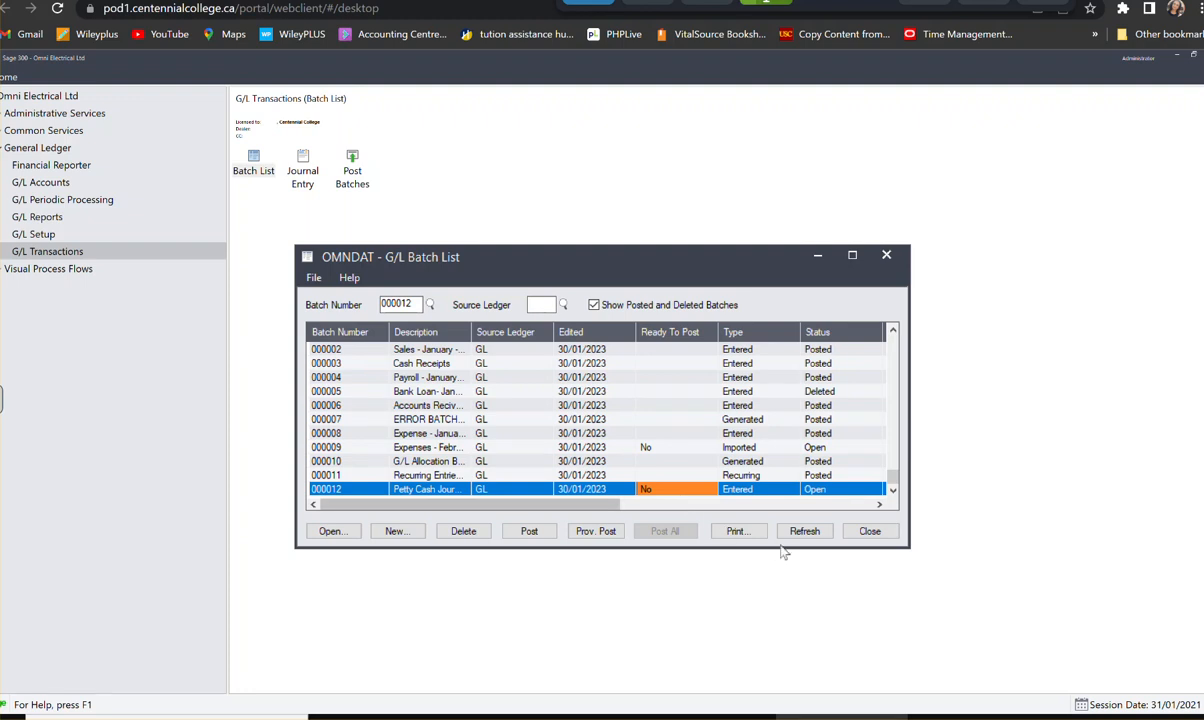
{"action": "left_click", "coordinate": [738, 532]}
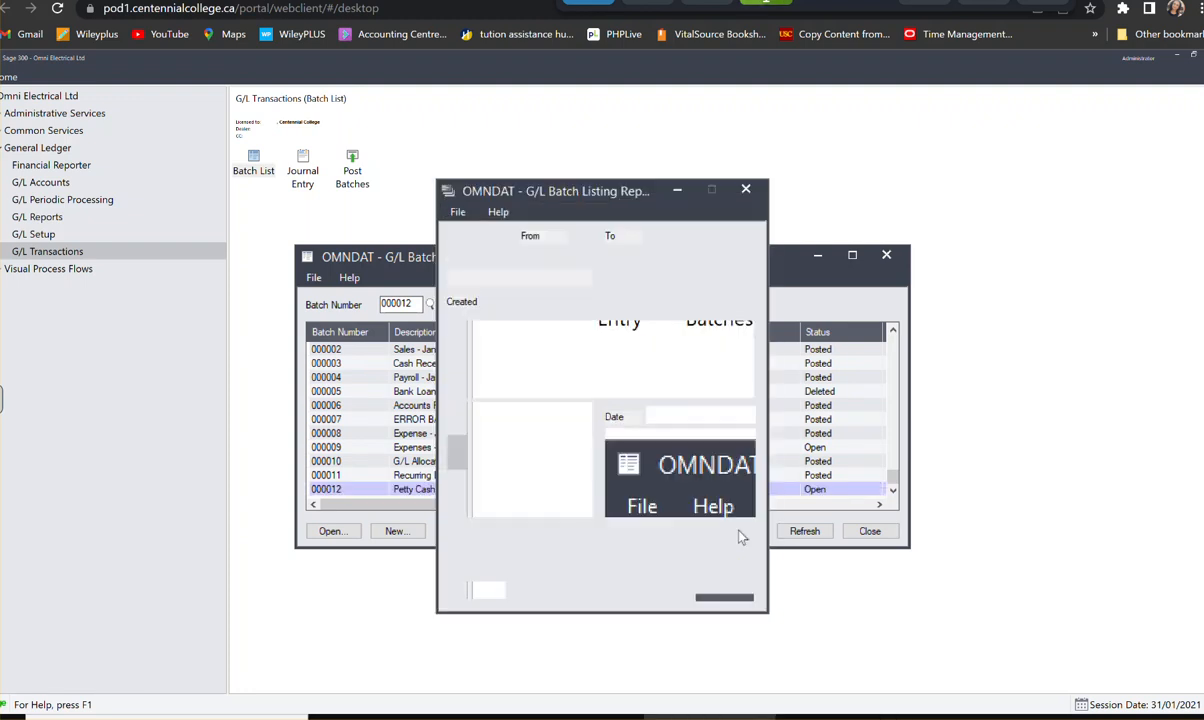
{"action": "left_click", "coordinate": [479, 591]}
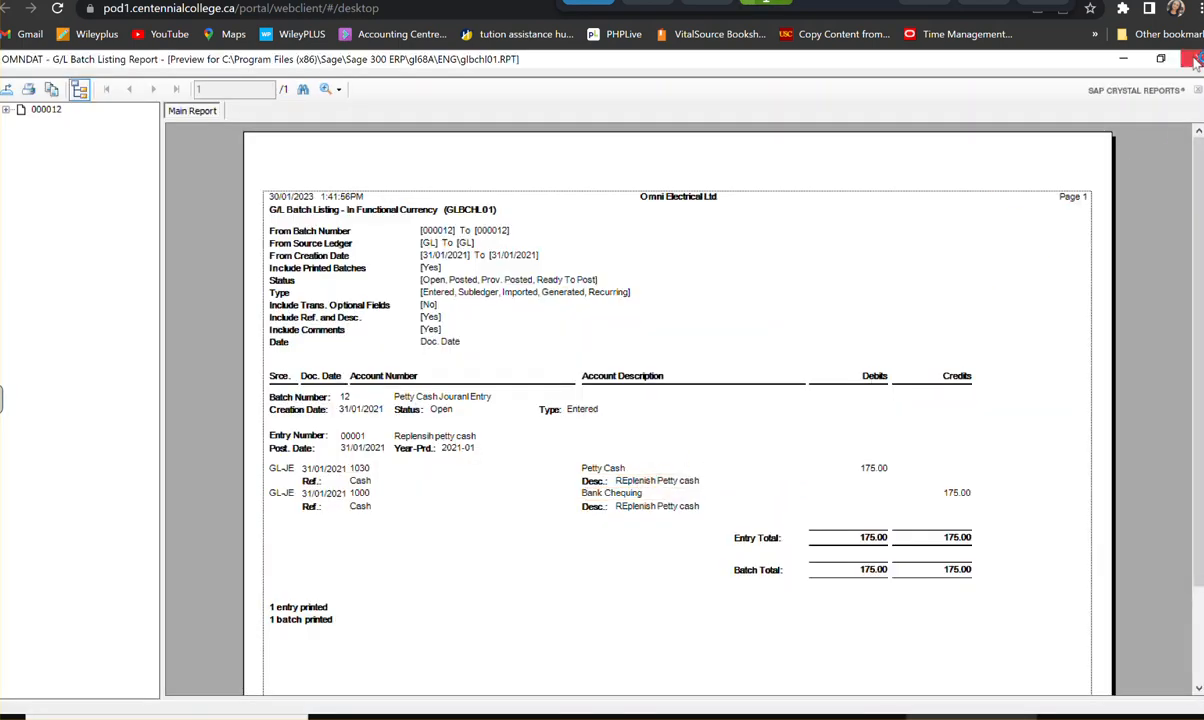
{"action": "left_click", "coordinate": [1198, 58]}
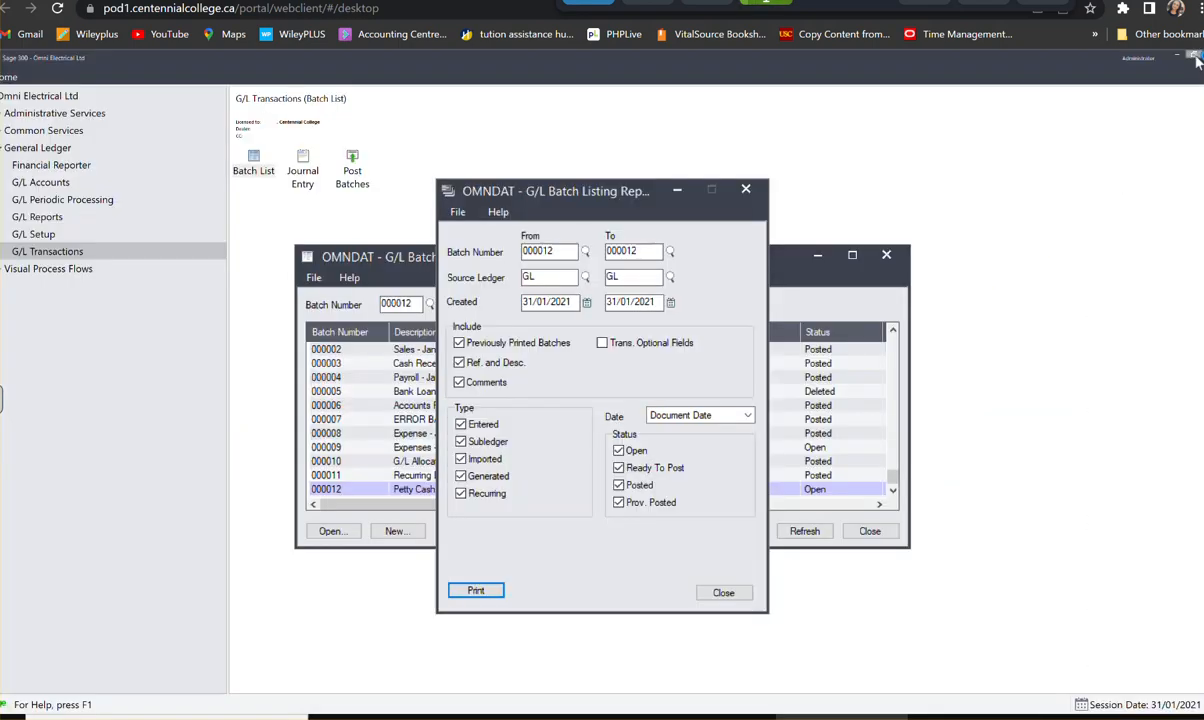
{"action": "left_click", "coordinate": [724, 593]}
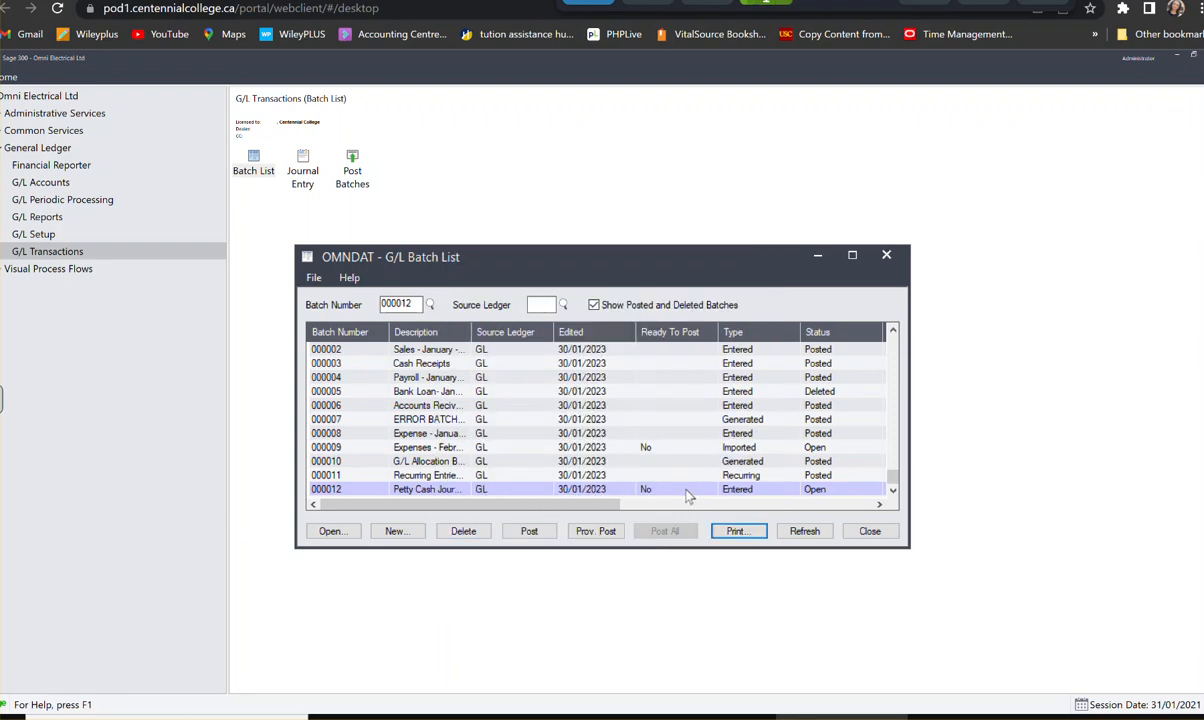
- Mark petty cash batch 000012 as ready to post, post it and close the batch list
{"action": "double_click", "coordinate": [677, 492]}
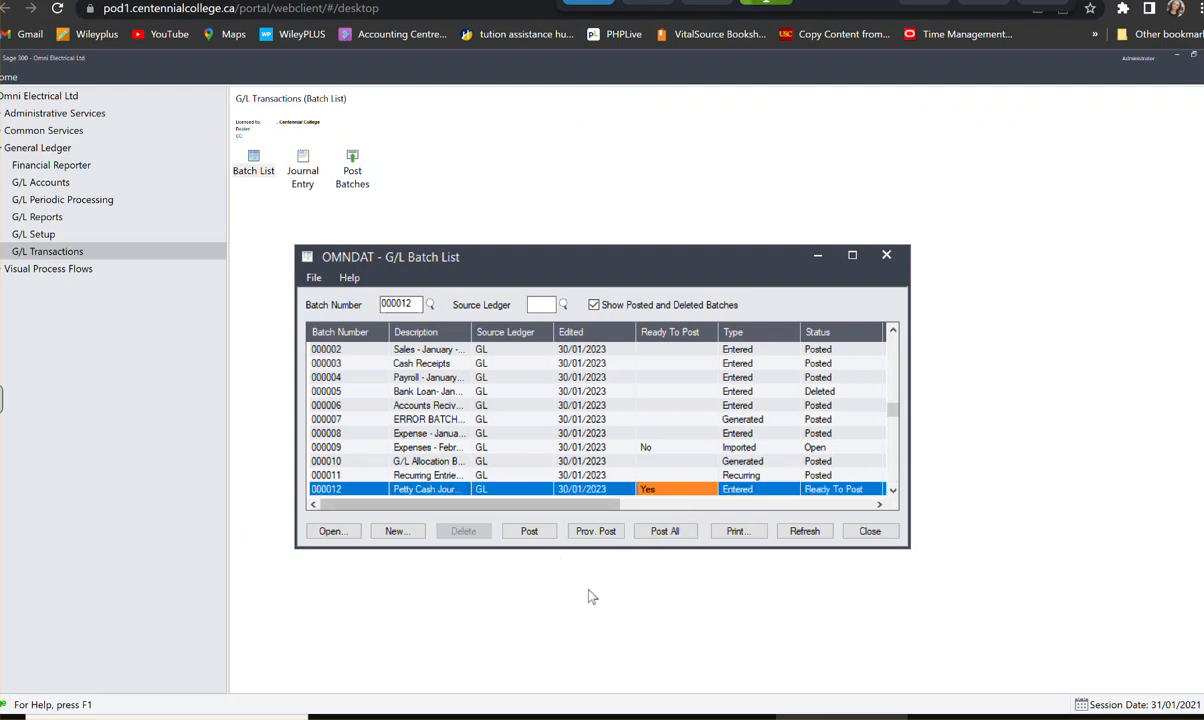
{"action": "left_click", "coordinate": [527, 533]}
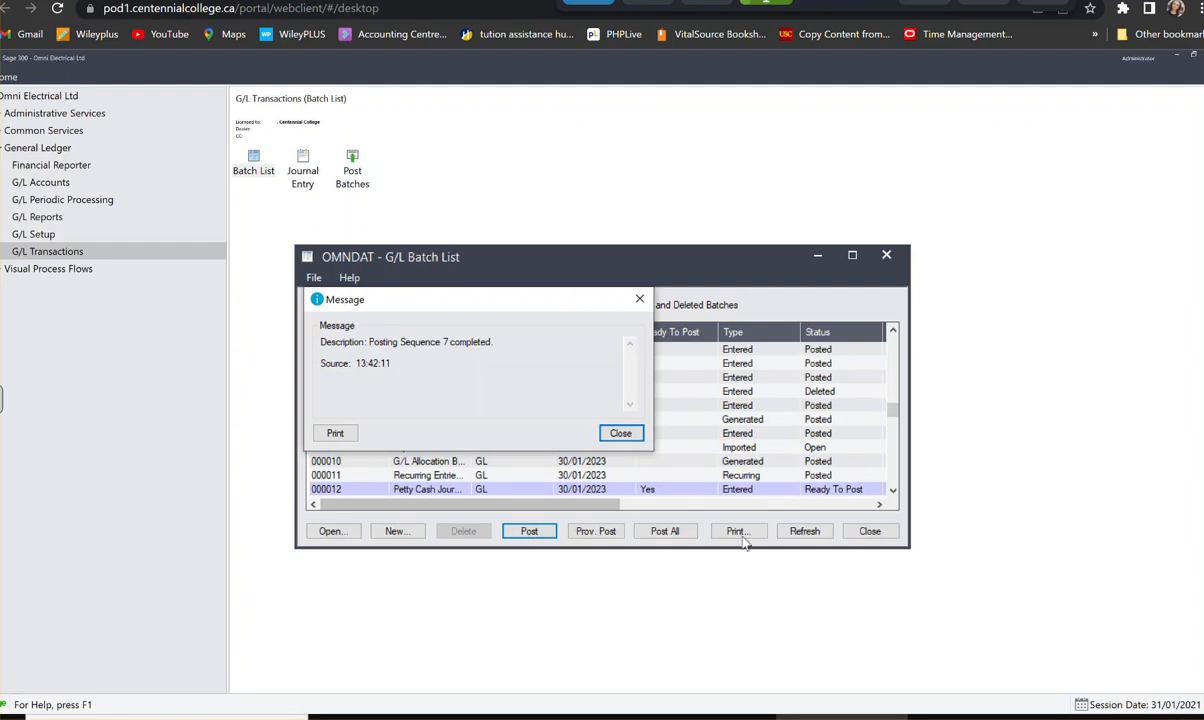
{"action": "left_click", "coordinate": [621, 433]}
{"action": "left_click", "coordinate": [869, 532]}
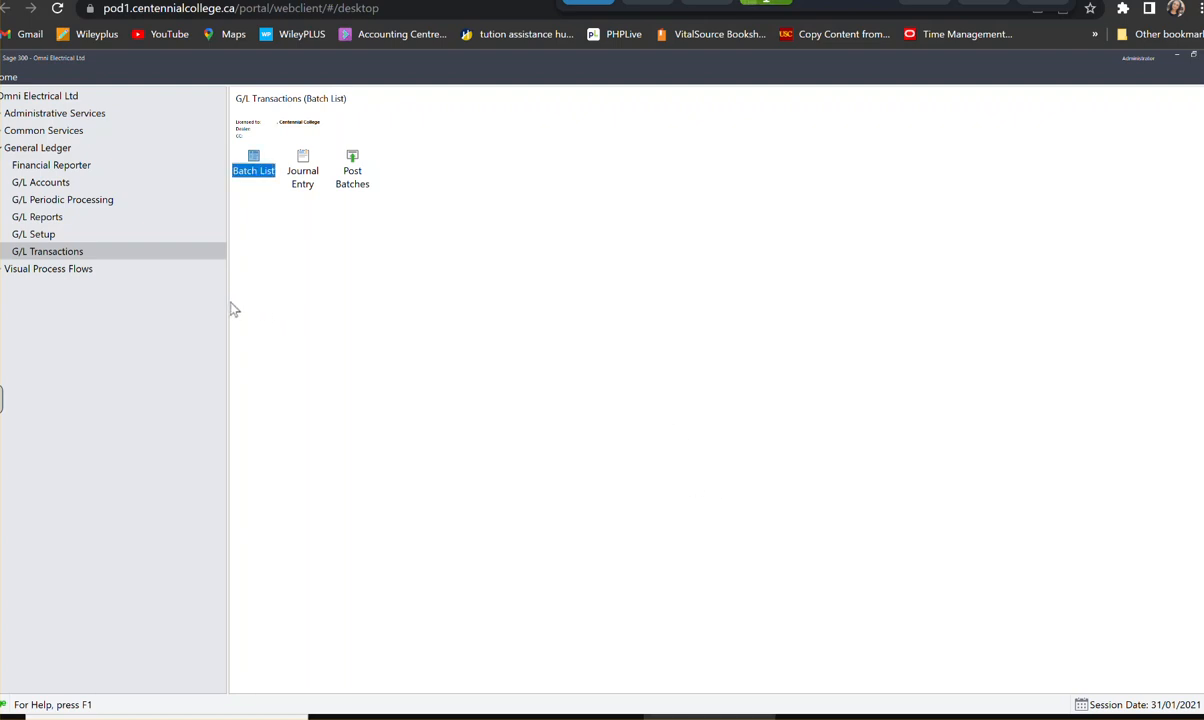
- Check the petty cash batch's status in the batch list and view the Post Batches options
{"action": "double_click", "coordinate": [258, 167]}
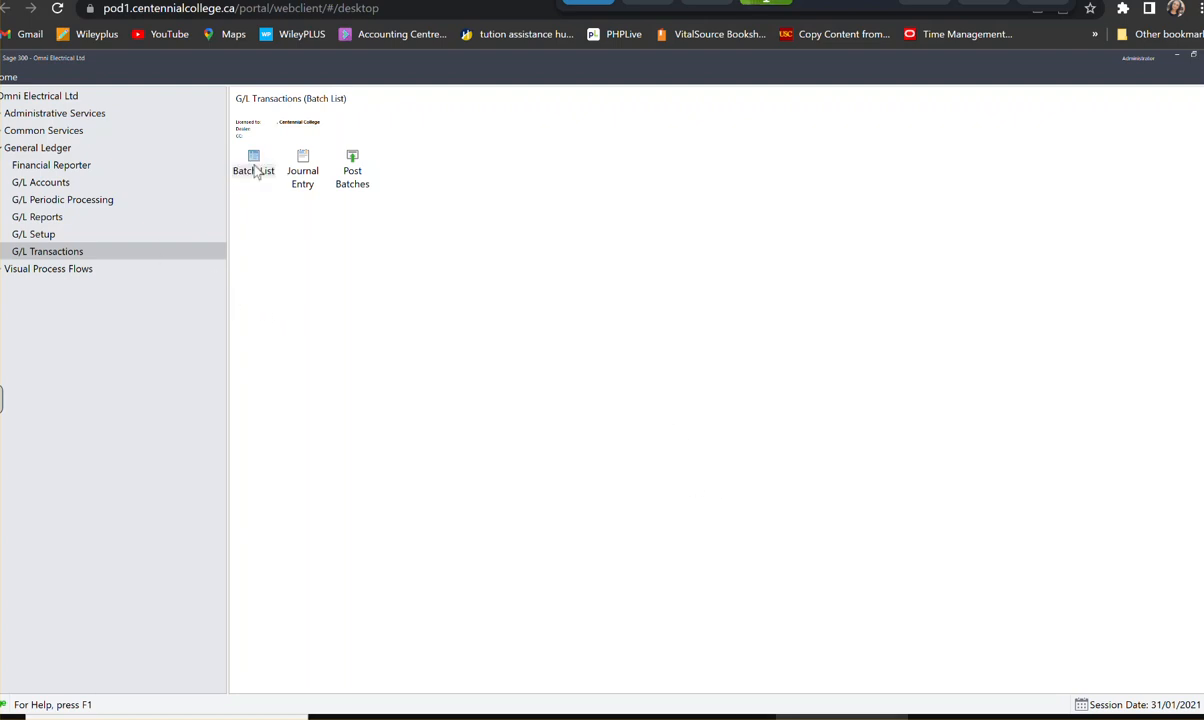
{"action": "left_click_drag", "start_coordinate": [580, 503], "coordinate": [591, 502]}
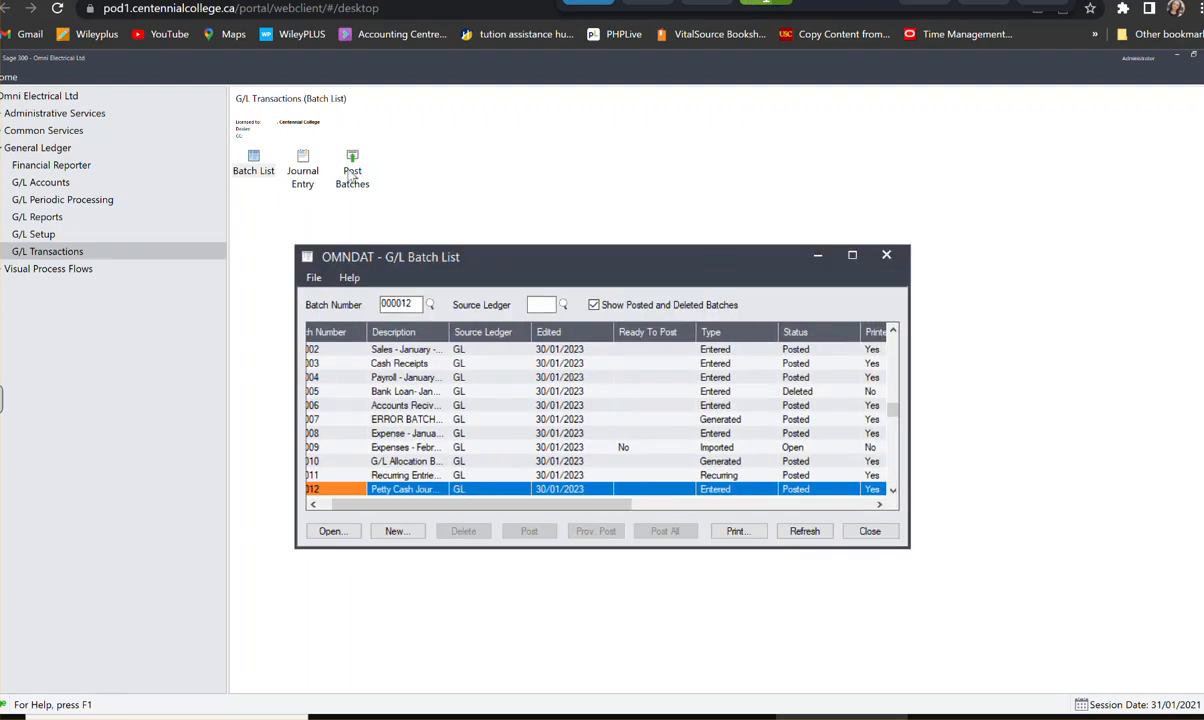
{"action": "left_click", "coordinate": [886, 255]}
{"action": "double_click", "coordinate": [353, 172]}
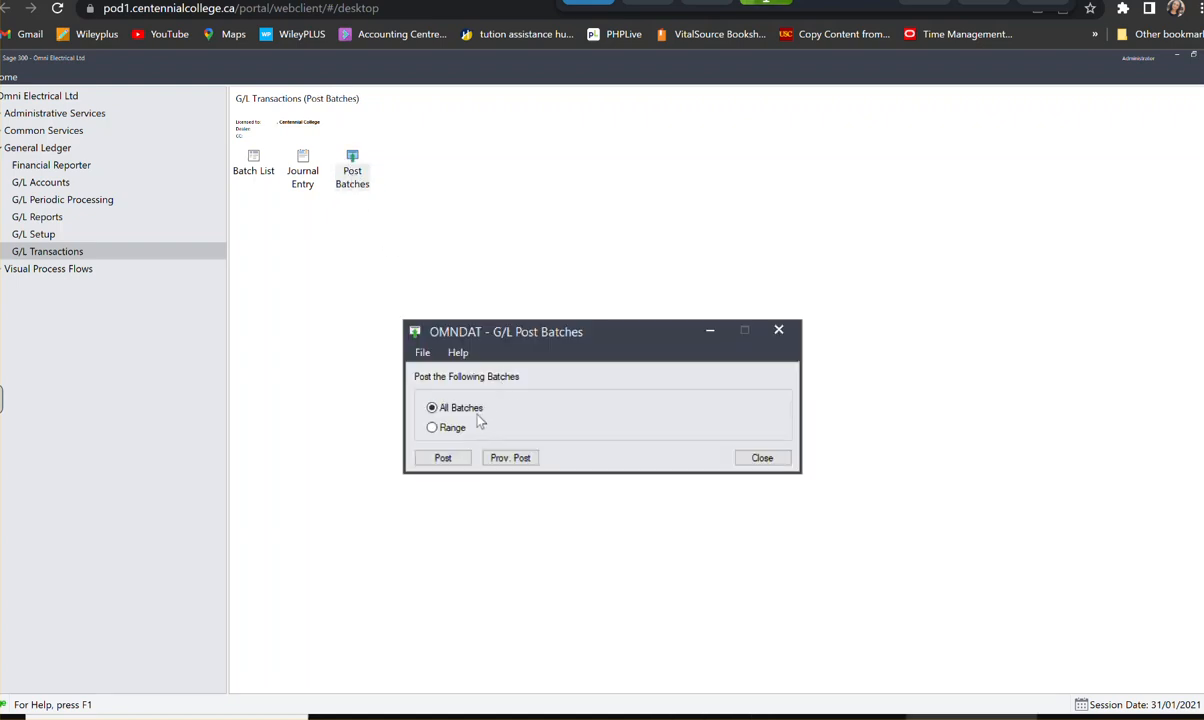
{"action": "left_click", "coordinate": [760, 459]}
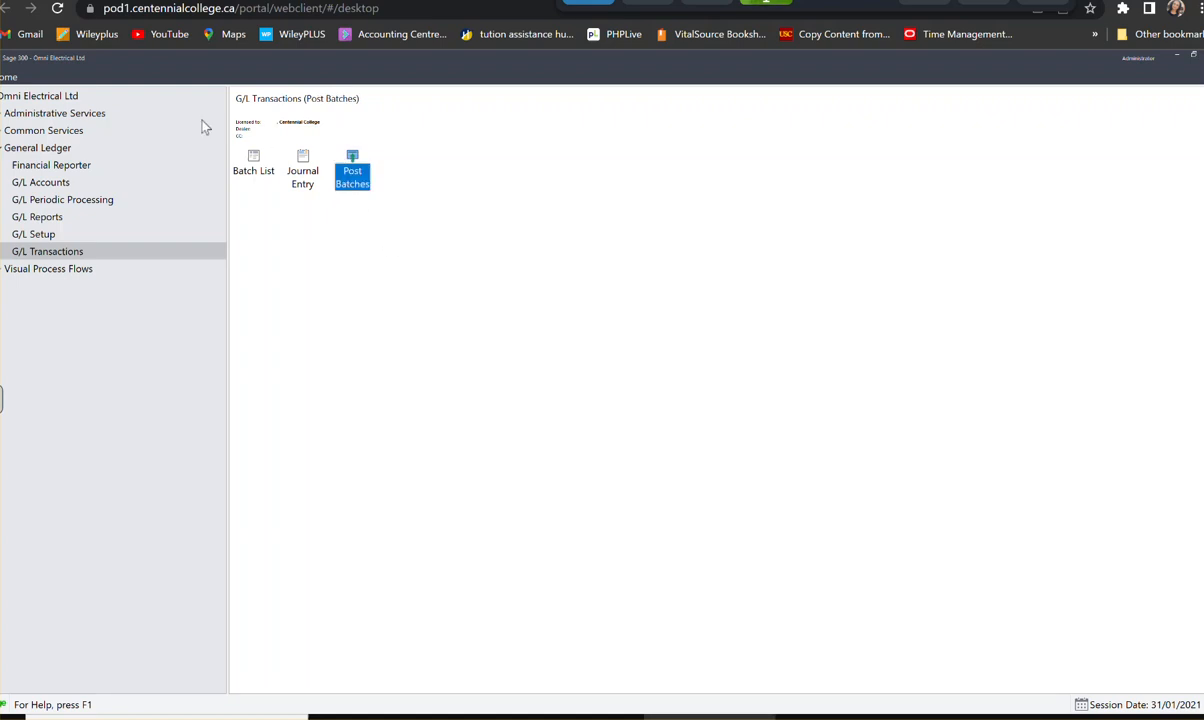
- Open posted batch 000012 and set up a reversal of the whole batch into a new reversing batch
{"action": "double_click", "coordinate": [256, 170]}
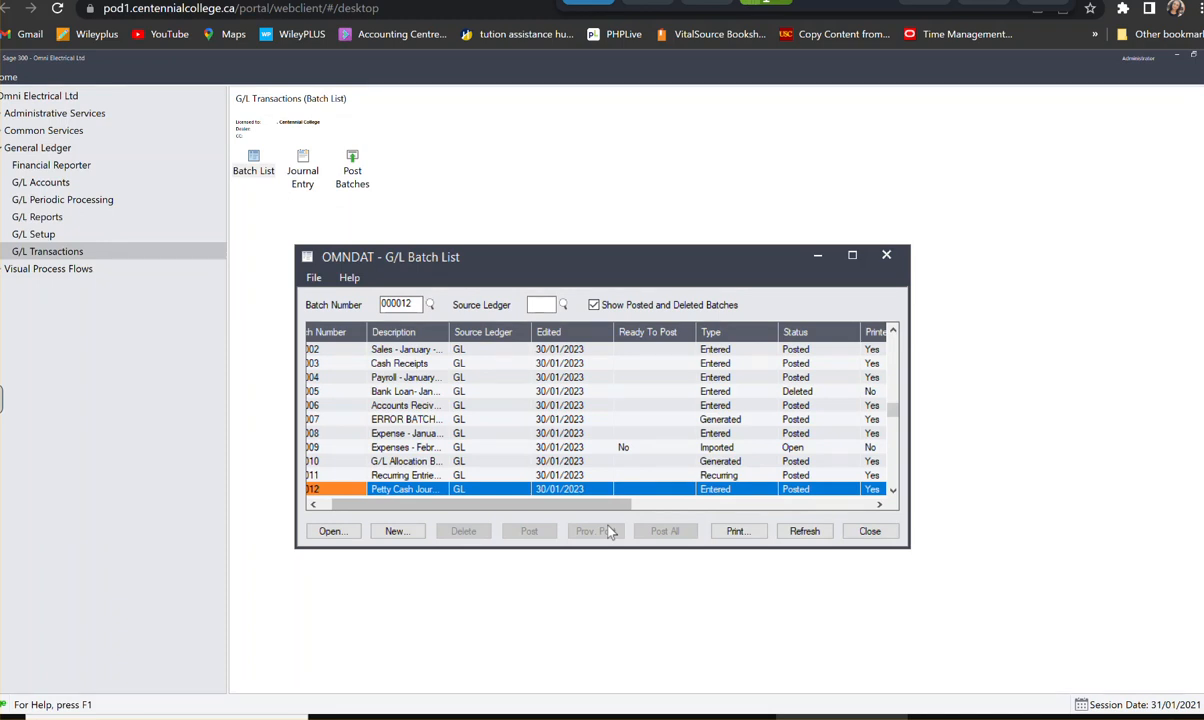
{"action": "left_click", "coordinate": [334, 531]}
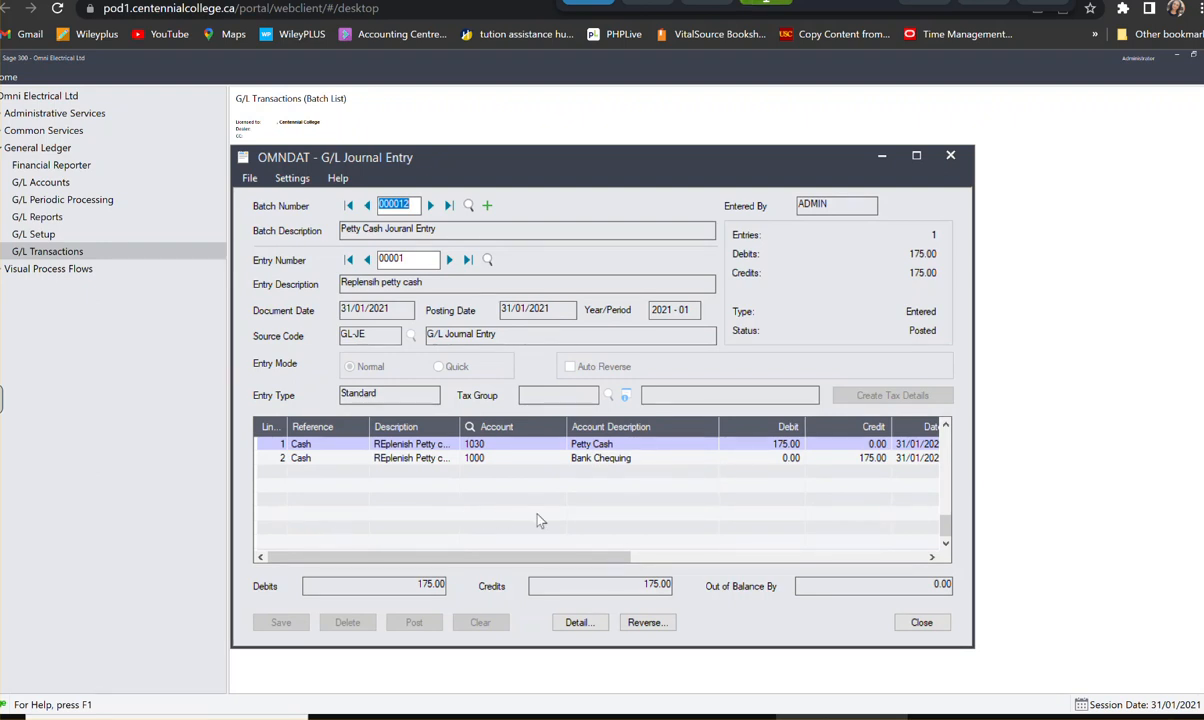
{"action": "left_click", "coordinate": [647, 623]}
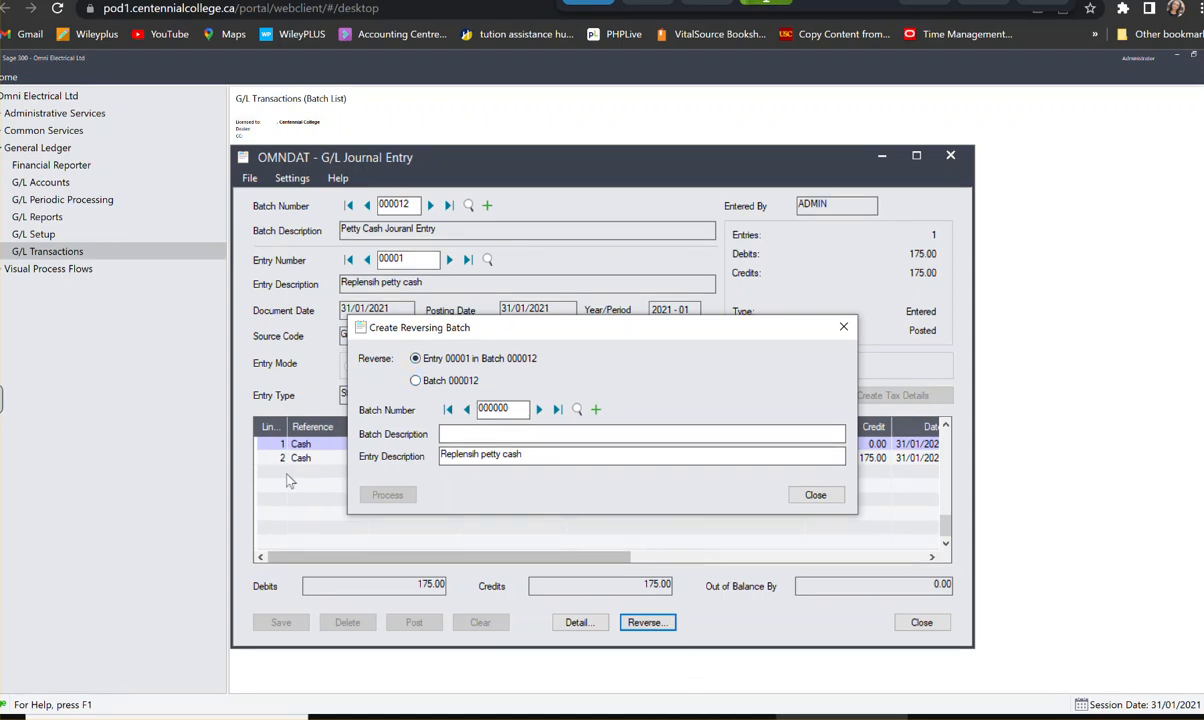
{"action": "left_click", "coordinate": [415, 381]}
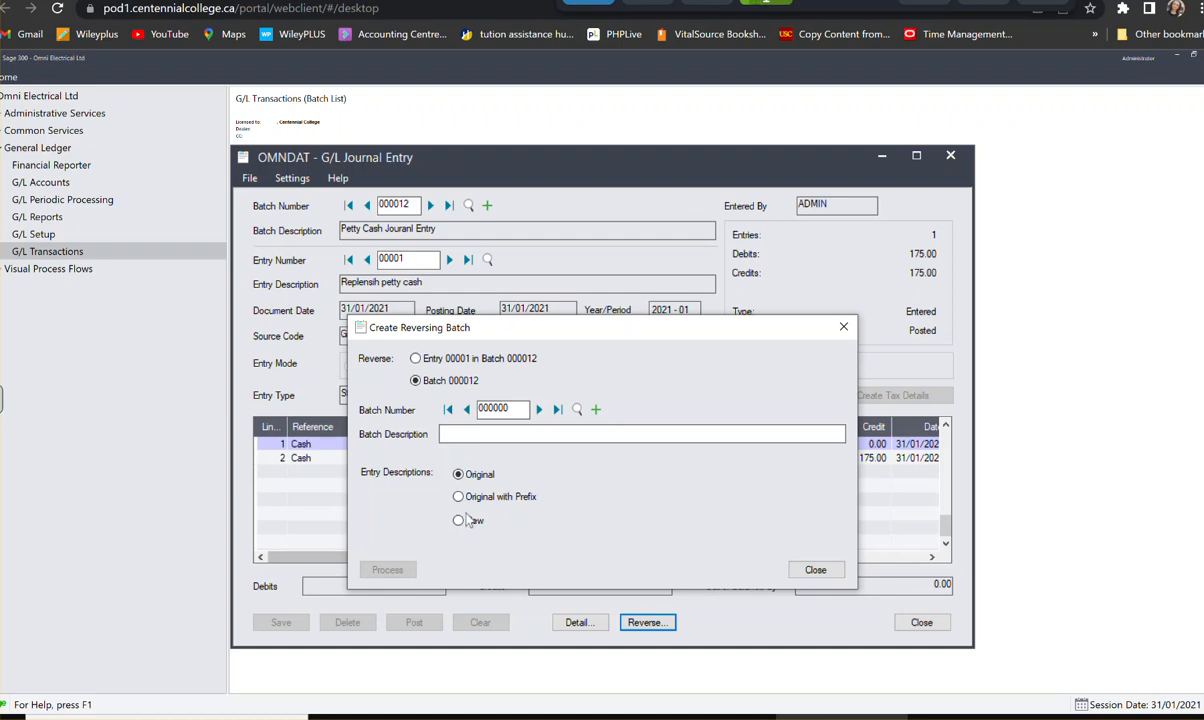
{"action": "left_click", "coordinate": [597, 410]}
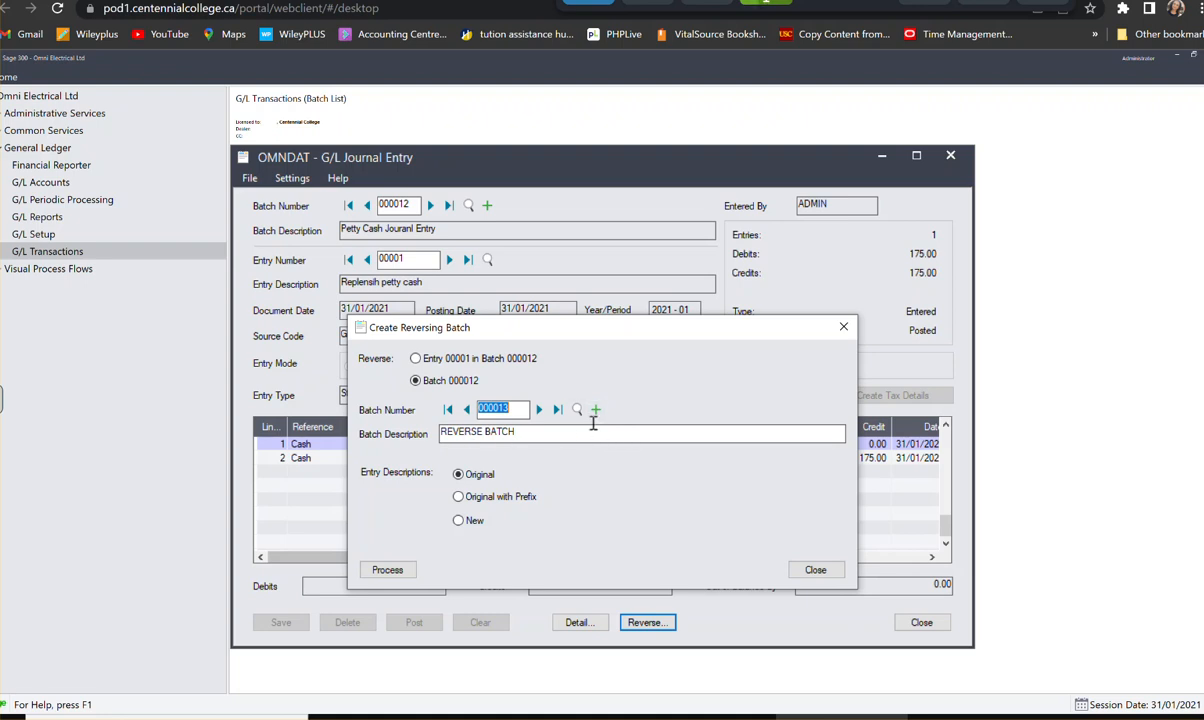
- Complete the reversing batch's description as "REVERSE BATCH-Petty Cash - January 2023"
{"action": "left_click", "coordinate": [515, 436]}
{"action": "type", "text": "PE"}
{"action": "key", "text": "BackSpace"}
{"action": "key", "text": "BackSpace"}
{"action": "key", "text": "BackSpace"}
{"action": "key", "text": "BackSpace"}
{"action": "key", "text": "BackSpace"}
{"action": "type", "text": "Petty CAsh"}
{"action": "key", "text": "BackSpace"}
{"action": "key", "text": "BackSpace"}
{"action": "key", "text": "BackSpace"}
{"action": "key", "text": "BackSpace"}
{"action": "type", "text": "ash - January 2023"}
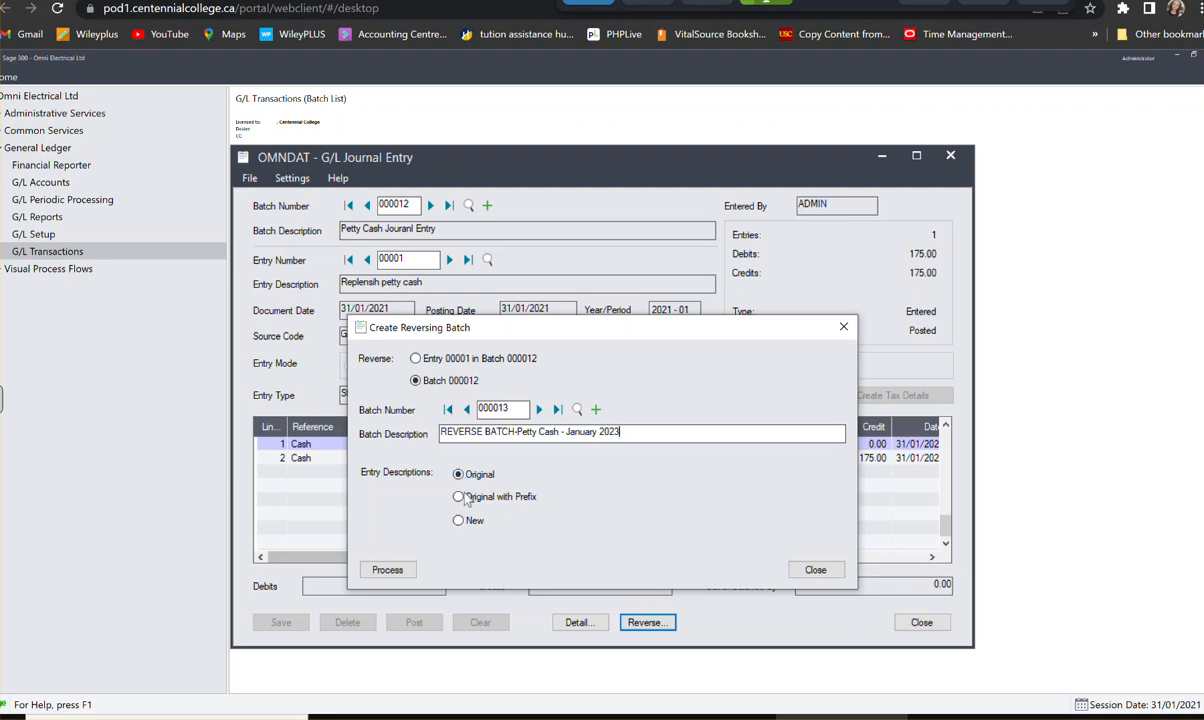
- Process and confirm the reversal of the whole batch, keeping the original entry descriptions, and return to the batch list
{"action": "left_click", "coordinate": [388, 570]}
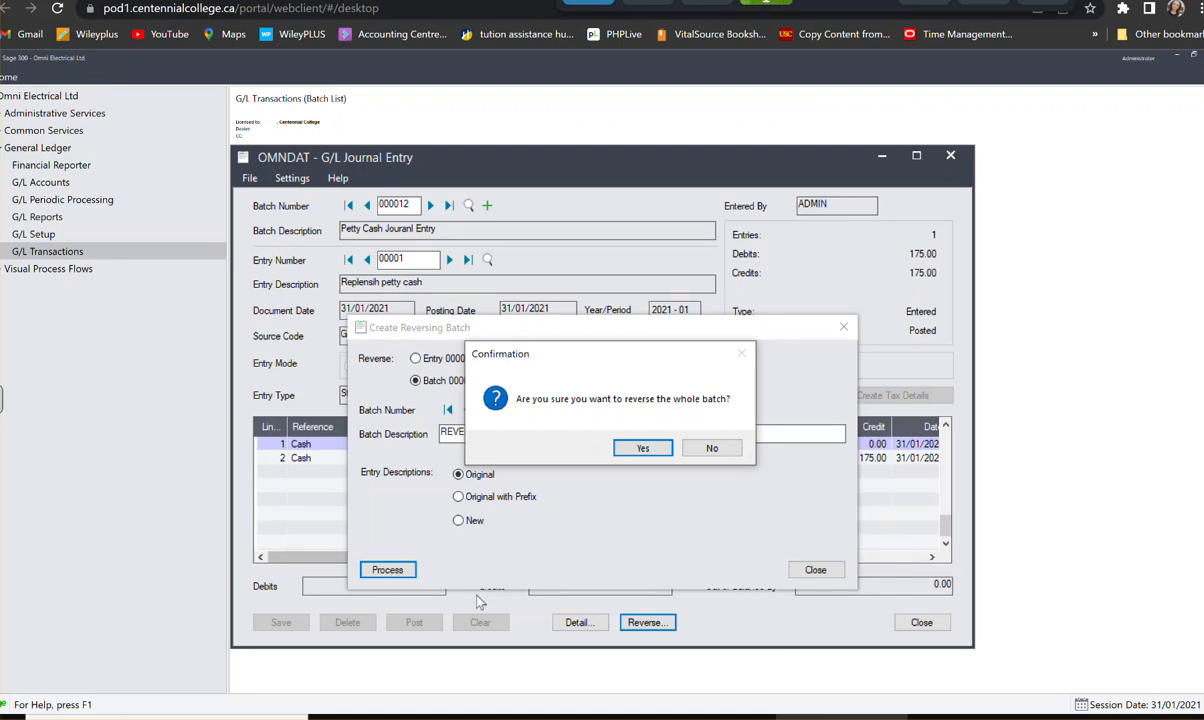
{"action": "left_click", "coordinate": [643, 449]}
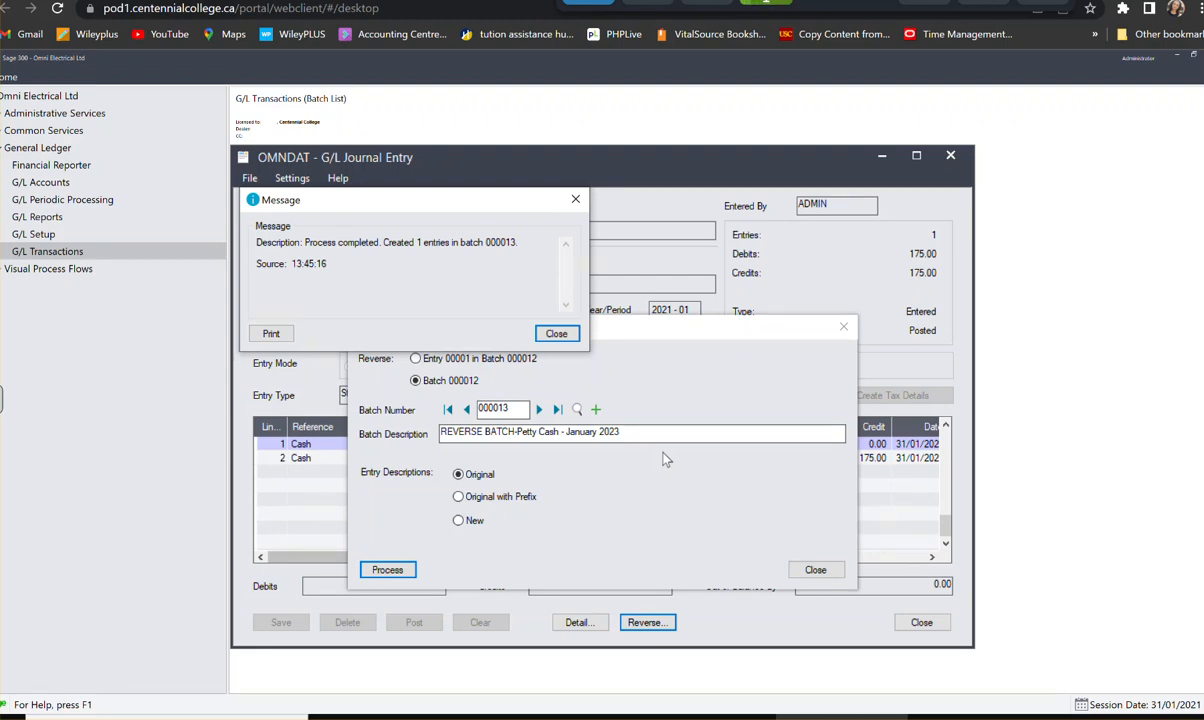
{"action": "left_click", "coordinate": [570, 337]}
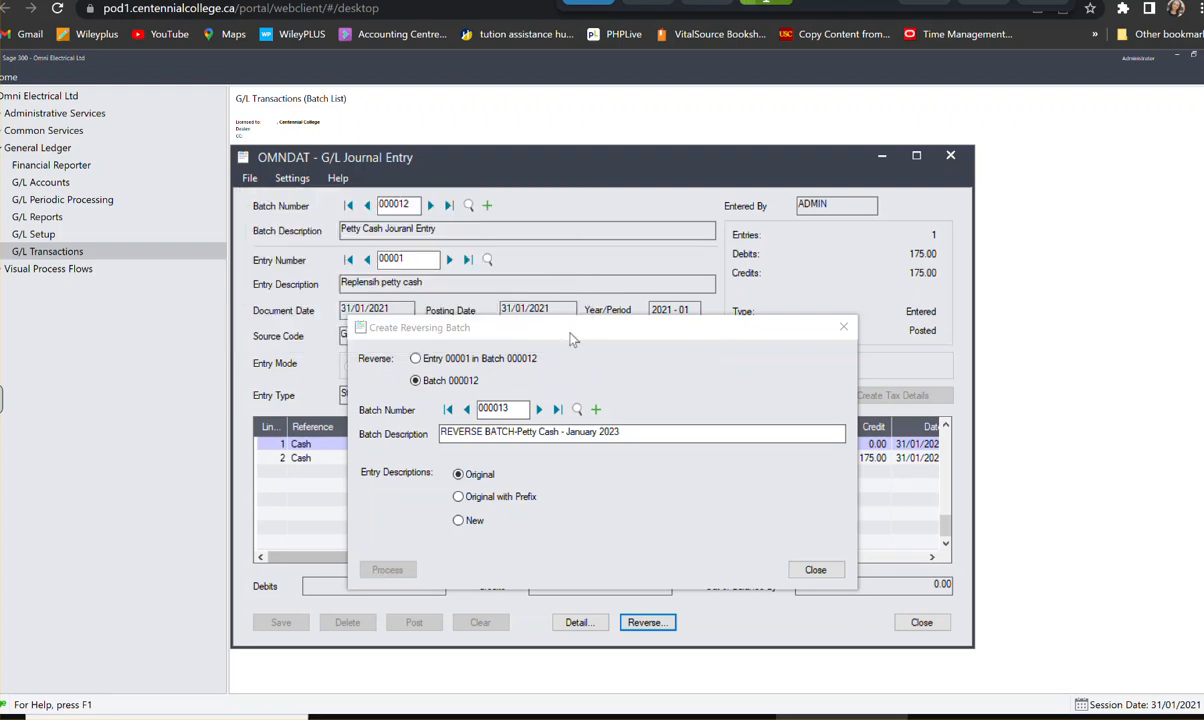
{"action": "left_click", "coordinate": [815, 569]}
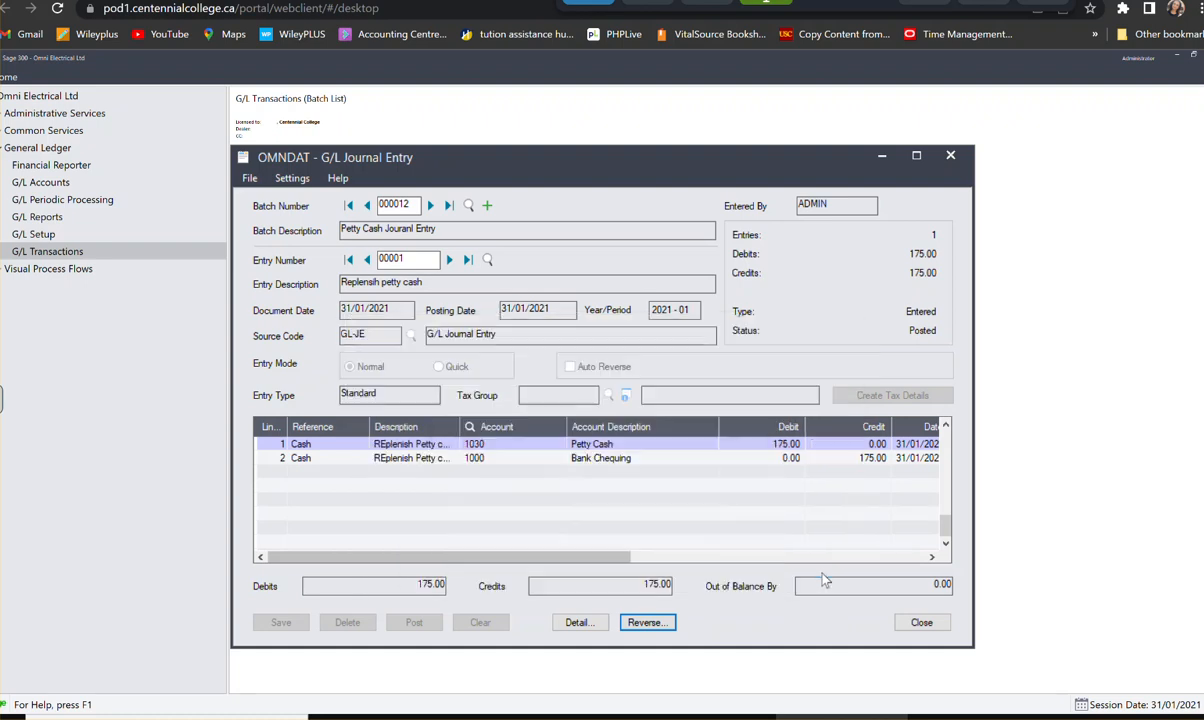
{"action": "left_click", "coordinate": [930, 625]}
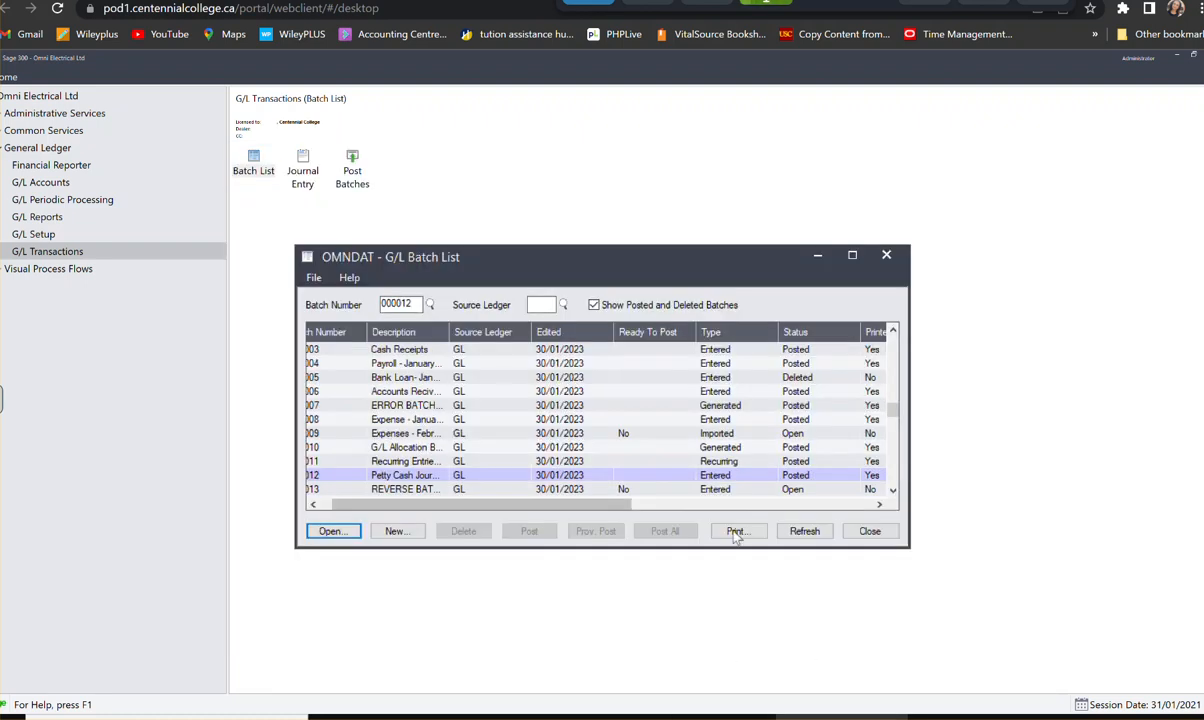
- Open reversing batch 000013 to review its debit and credit lines, and return to the batch list
{"action": "left_click", "coordinate": [519, 492]}
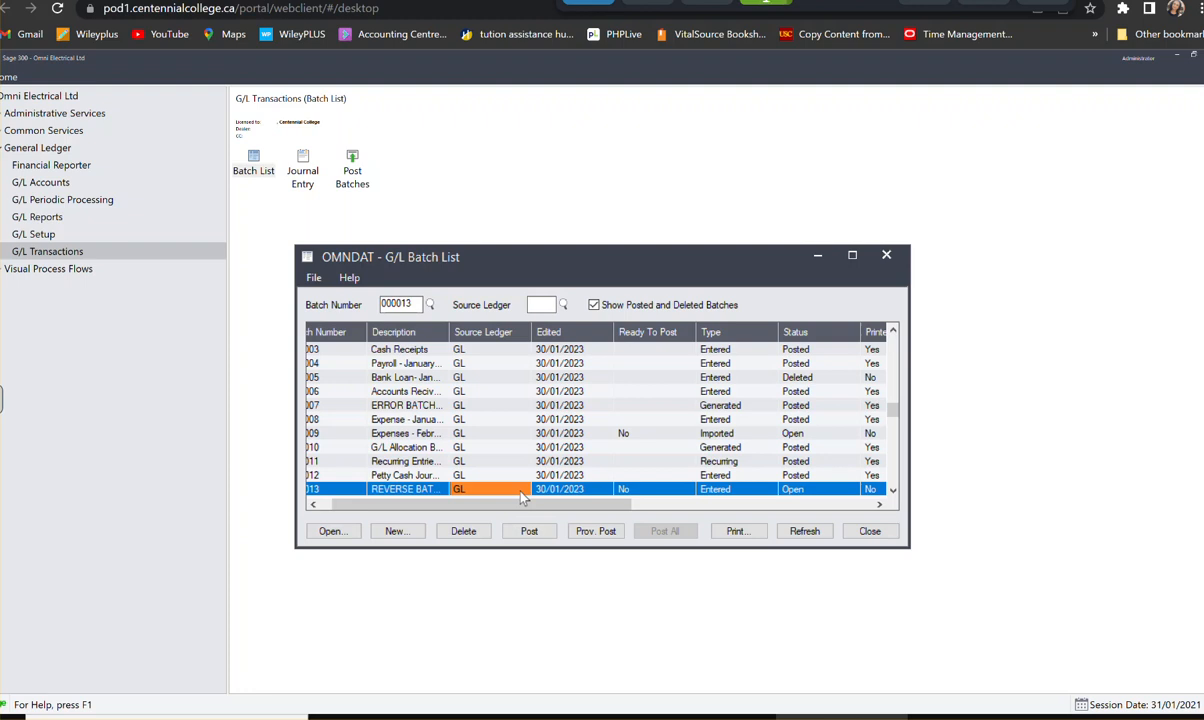
{"action": "double_click", "coordinate": [521, 491]}
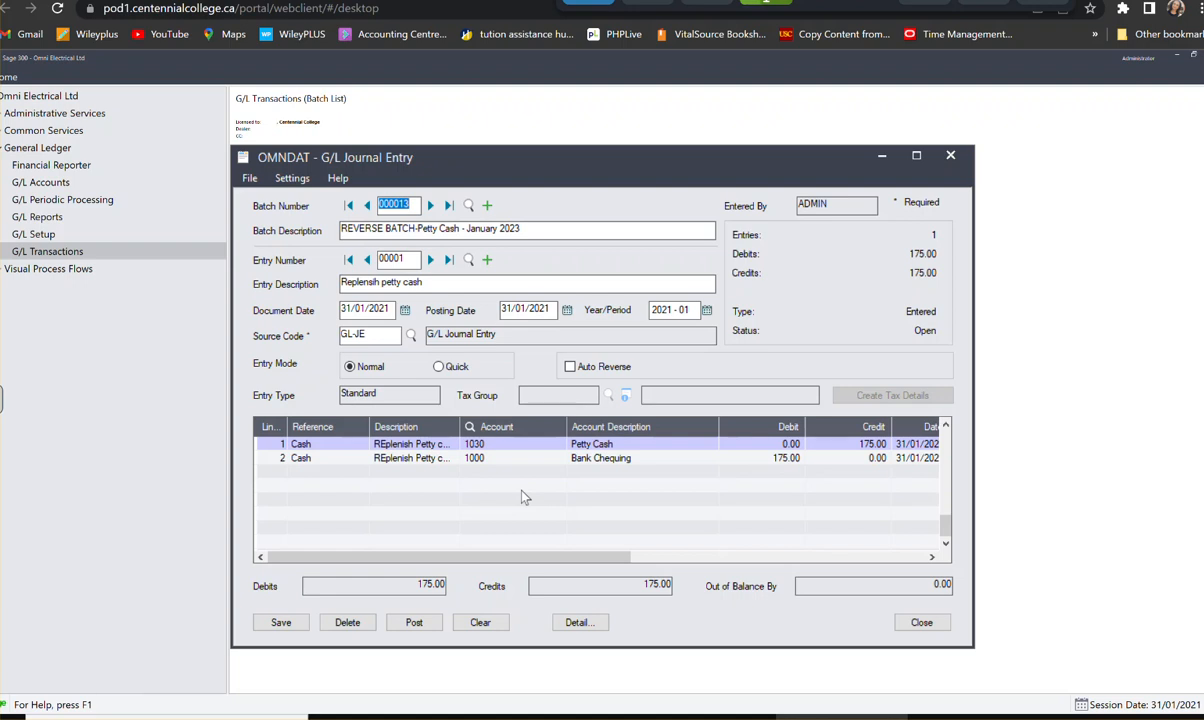
{"action": "left_click", "coordinate": [922, 623]}
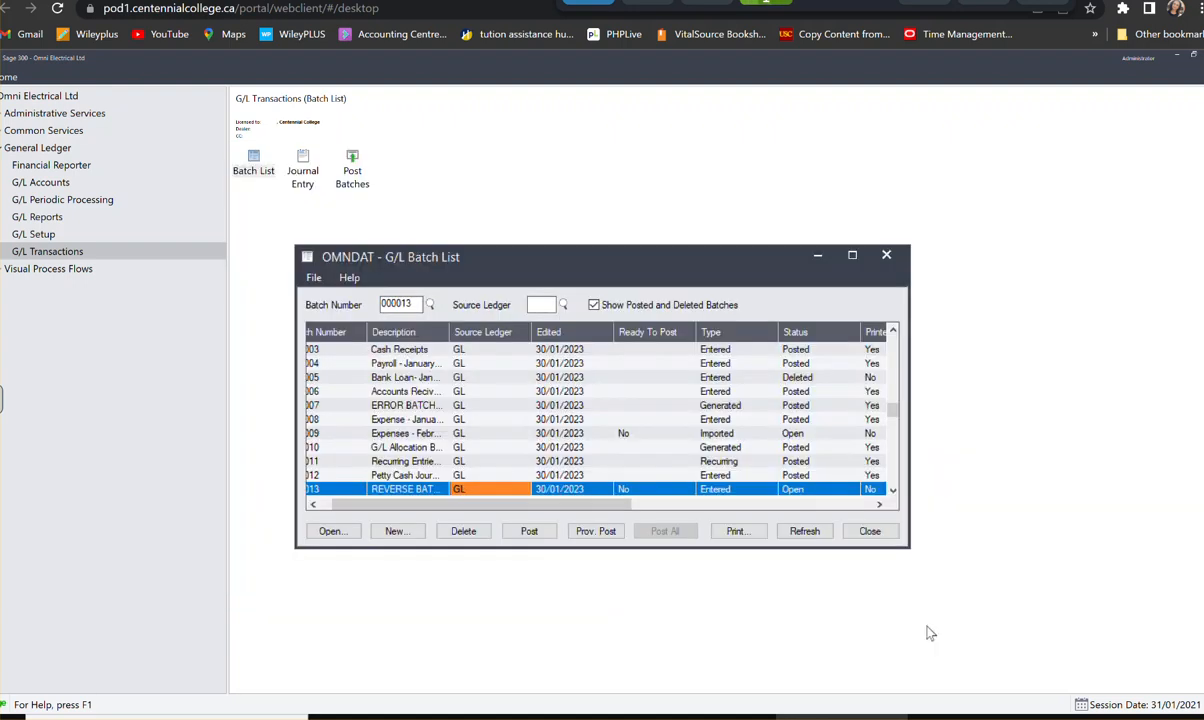
- Print the G/L batch listing report for batch 000013, including previously printed batches, and return to the batch list
{"action": "left_click", "coordinate": [736, 531]}
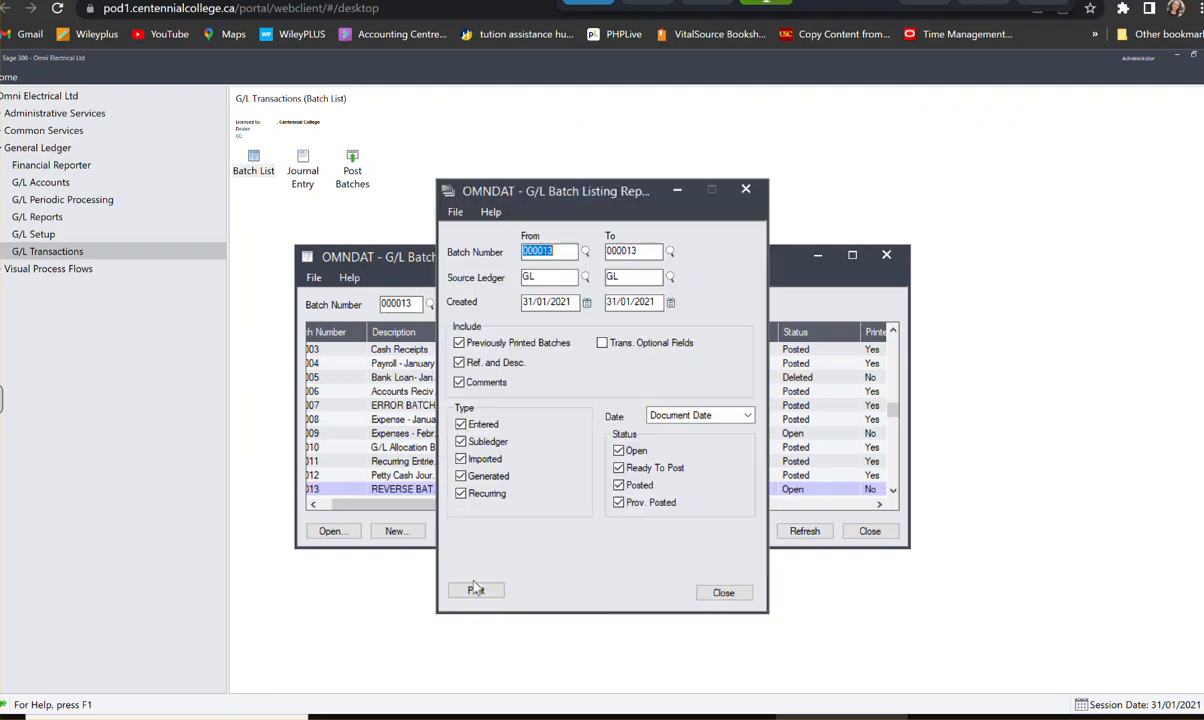
{"action": "left_click", "coordinate": [476, 590]}
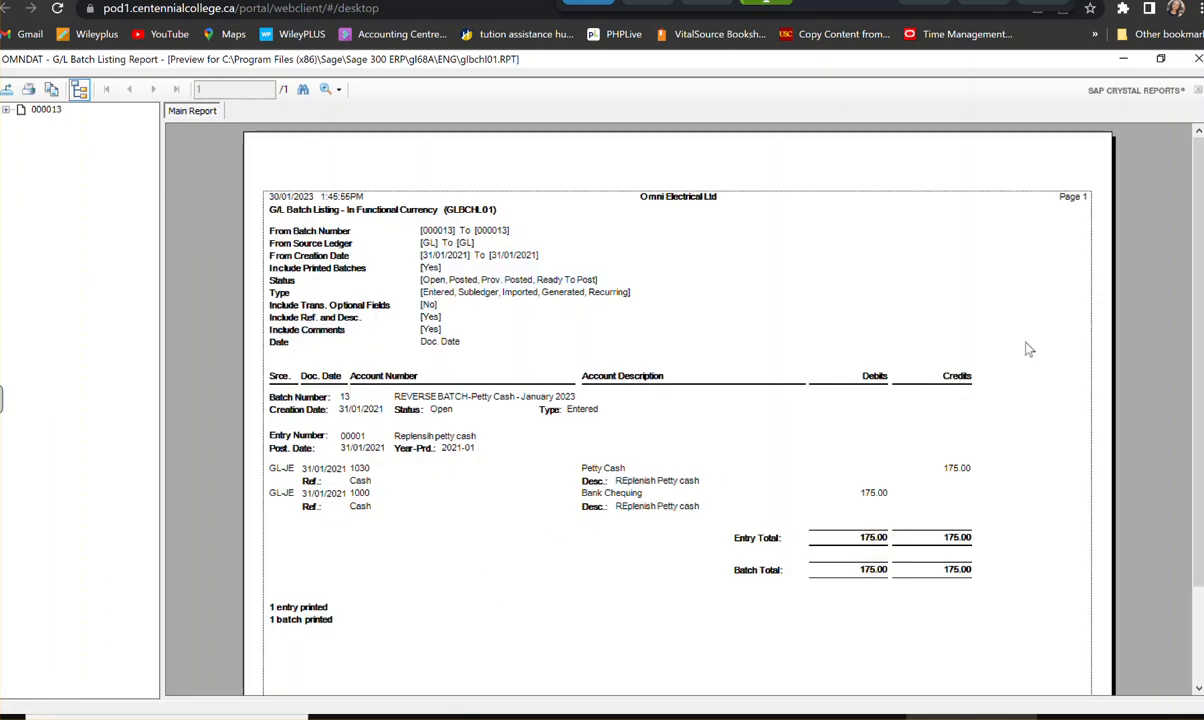
{"action": "left_click", "coordinate": [1197, 60]}
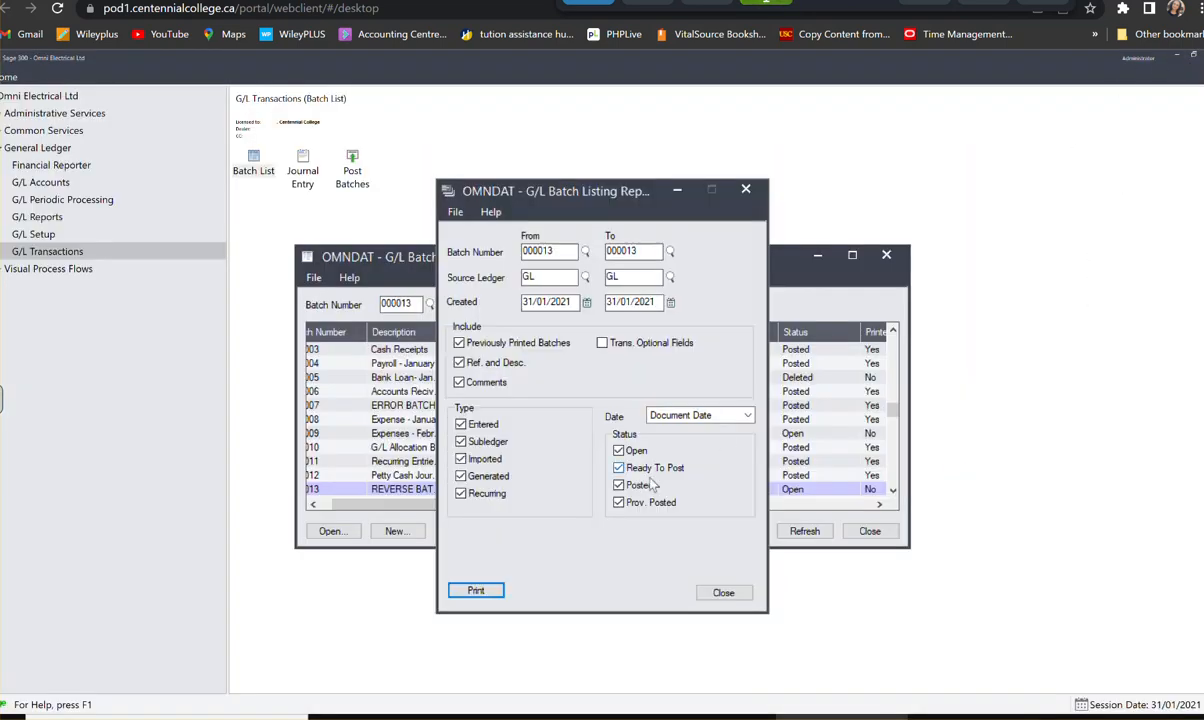
{"action": "left_click", "coordinate": [722, 593]}
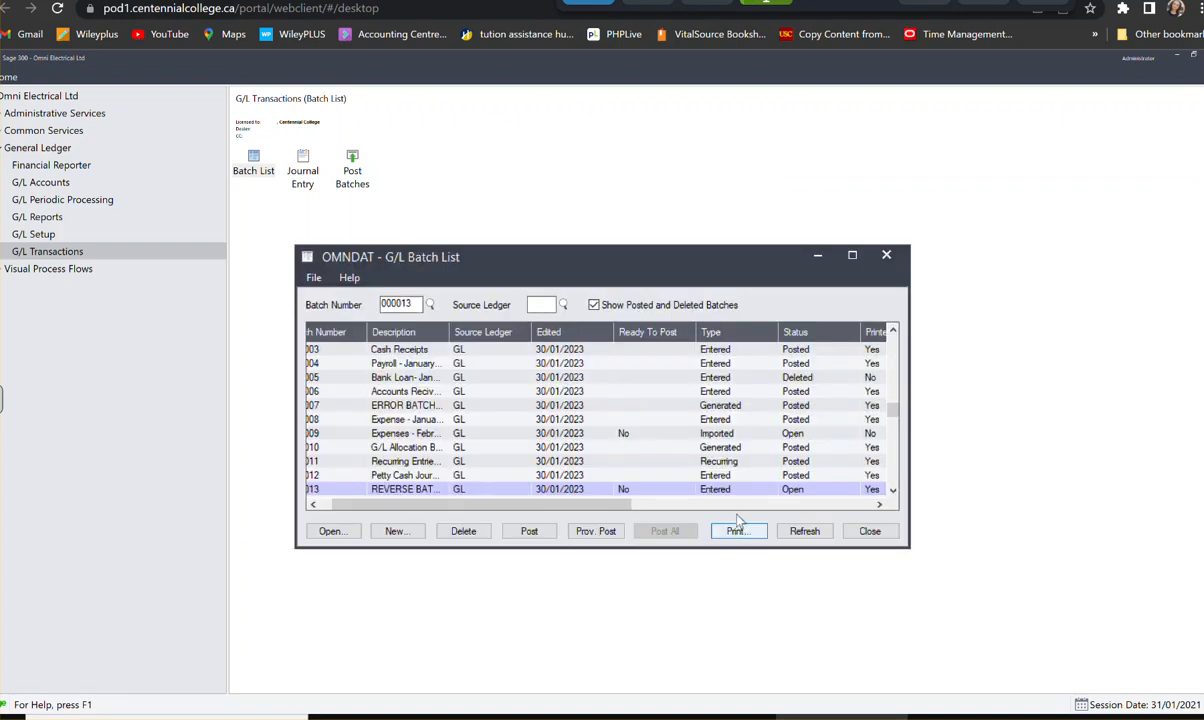
- Mark reversing batch 000013 as ready to post and post it, closing the batch list when finished
{"action": "left_click", "coordinate": [585, 475]}
{"action": "left_click", "coordinate": [636, 489]}
{"action": "double_click", "coordinate": [640, 489]}
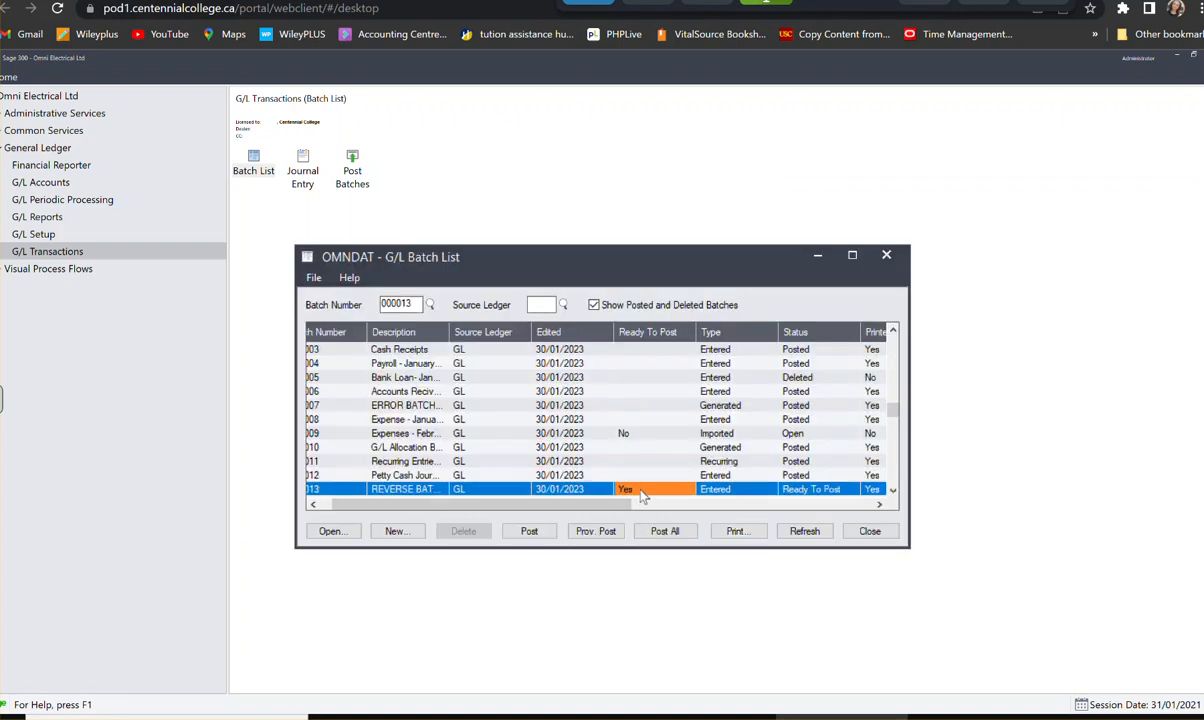
{"action": "left_click", "coordinate": [546, 533]}
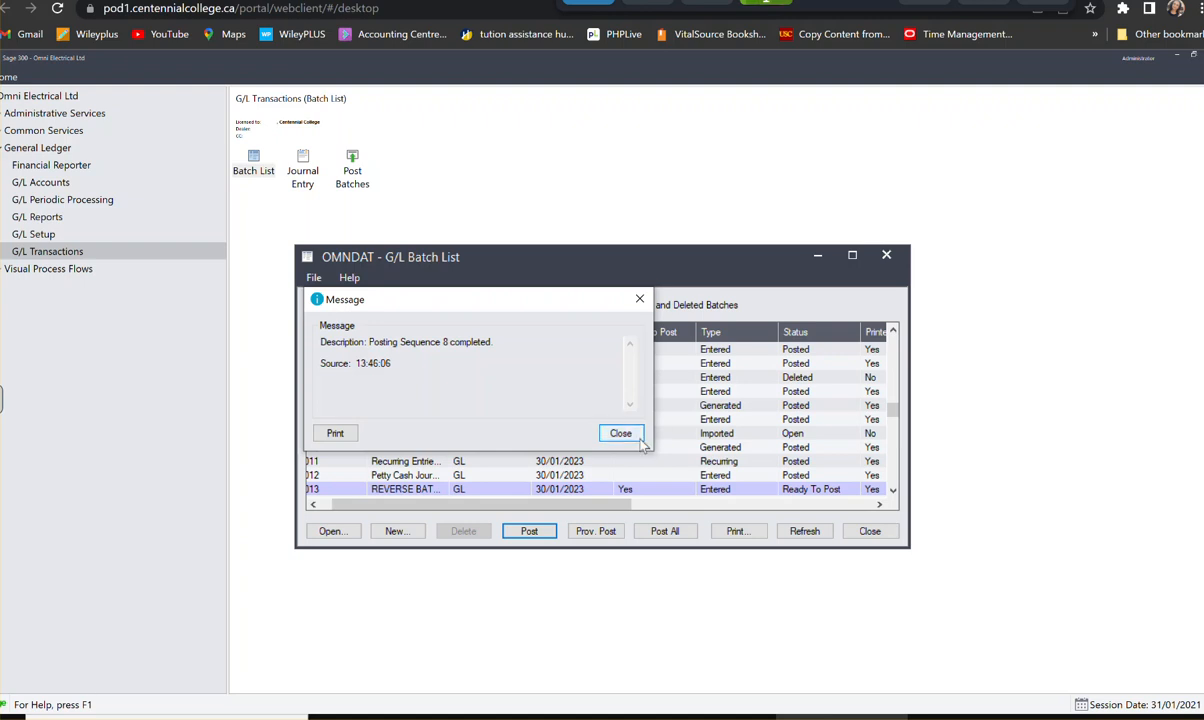
{"action": "left_click", "coordinate": [621, 433]}
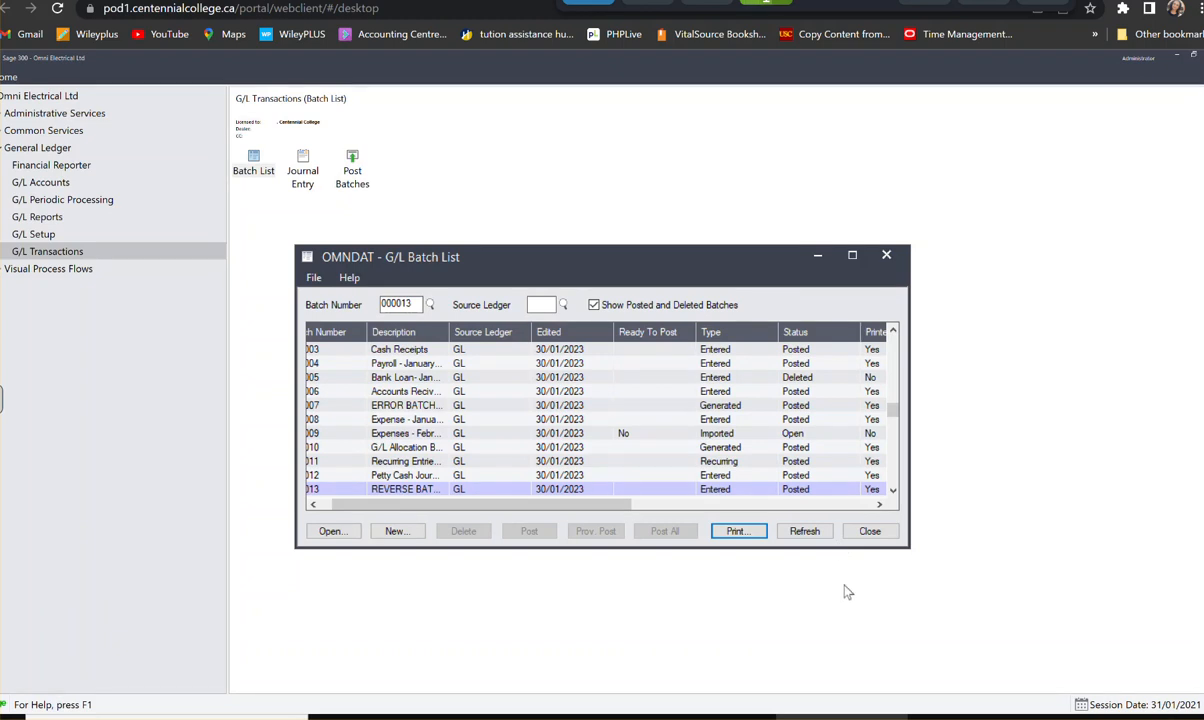
{"action": "left_click", "coordinate": [870, 532]}
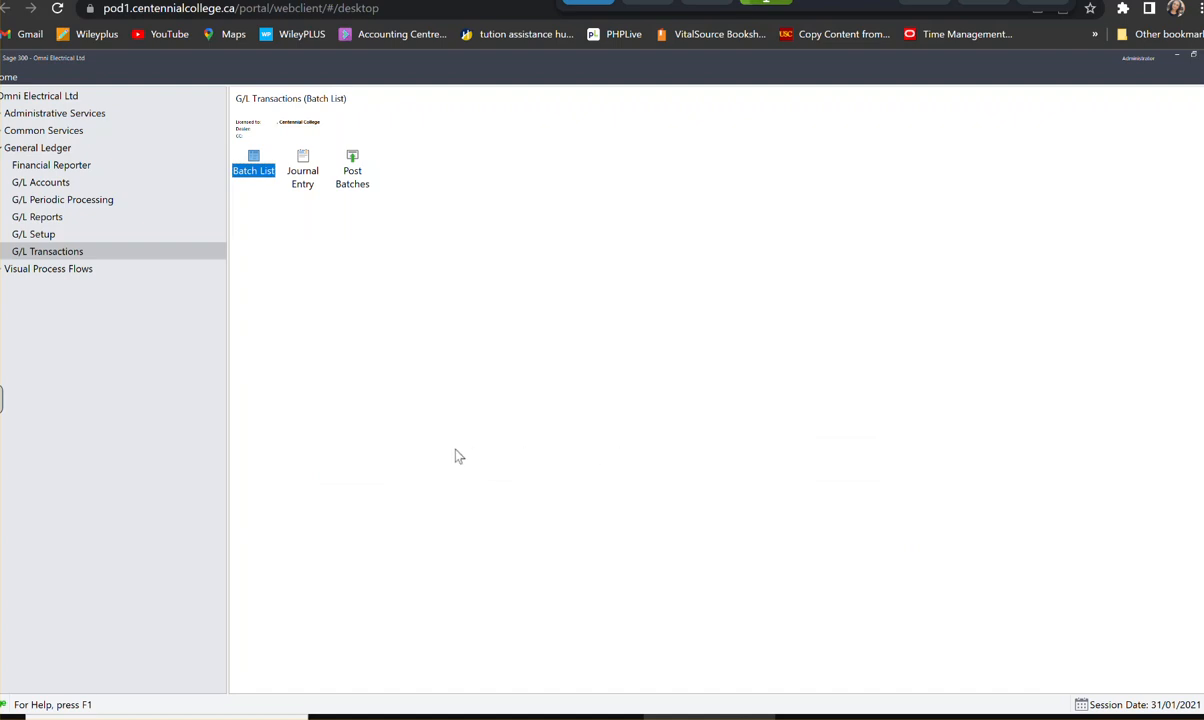
- Open the list of available G/L reports in the General Ledger
{"action": "left_click", "coordinate": [60, 219]}
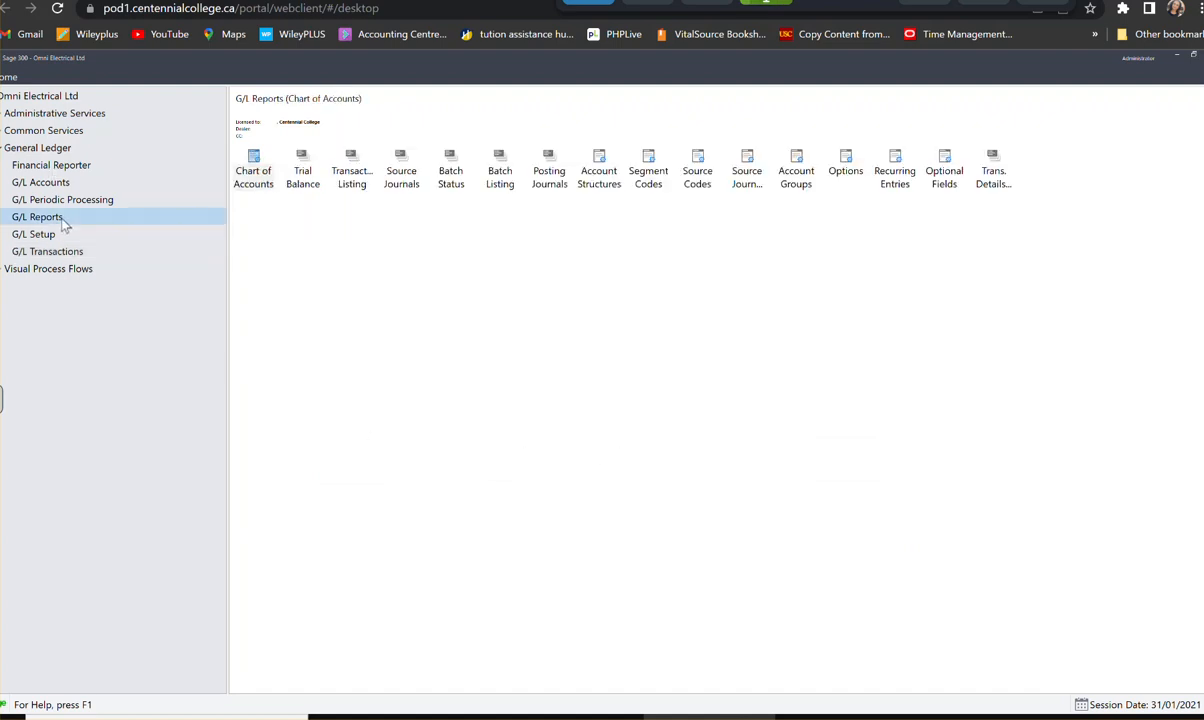